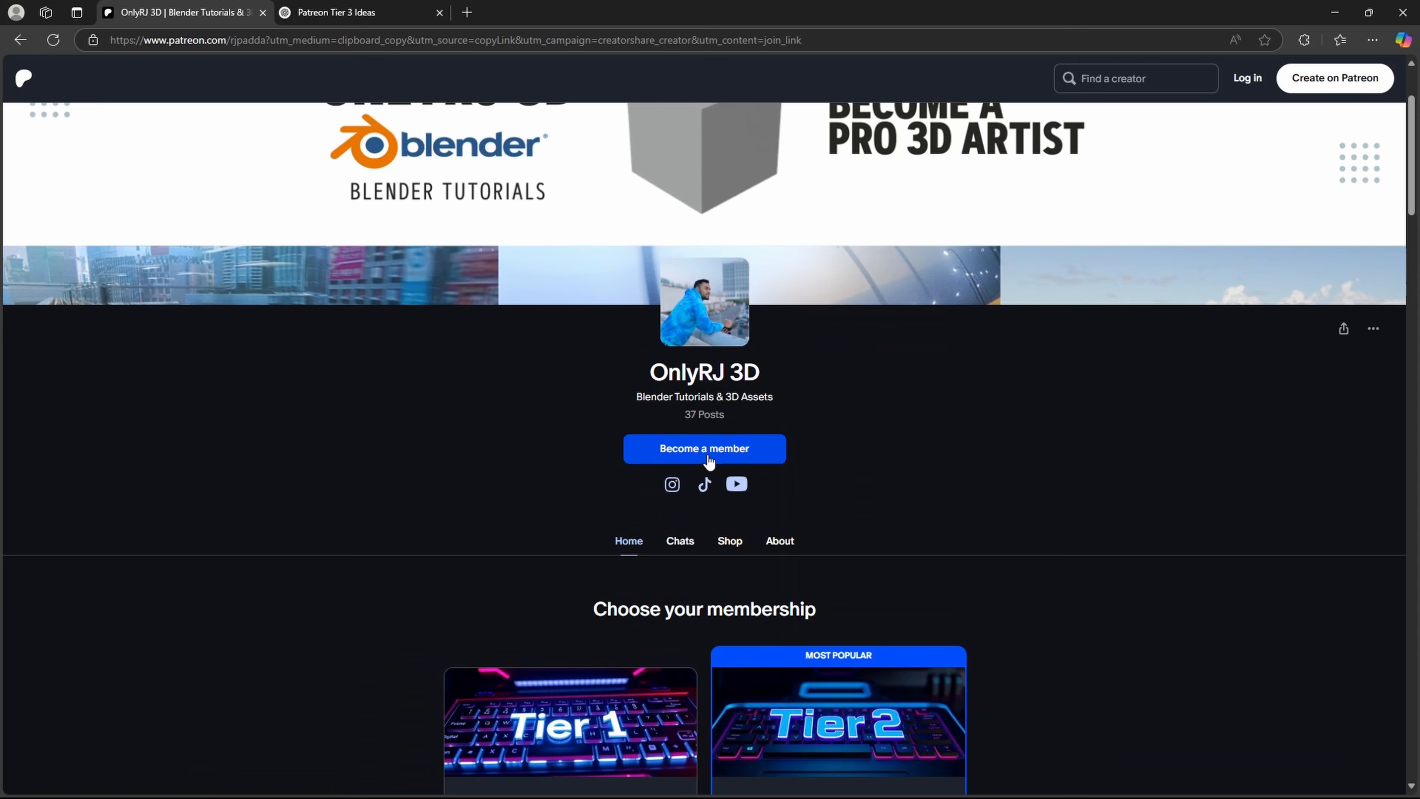
pyautogui.scroll(-5, 968, 528)
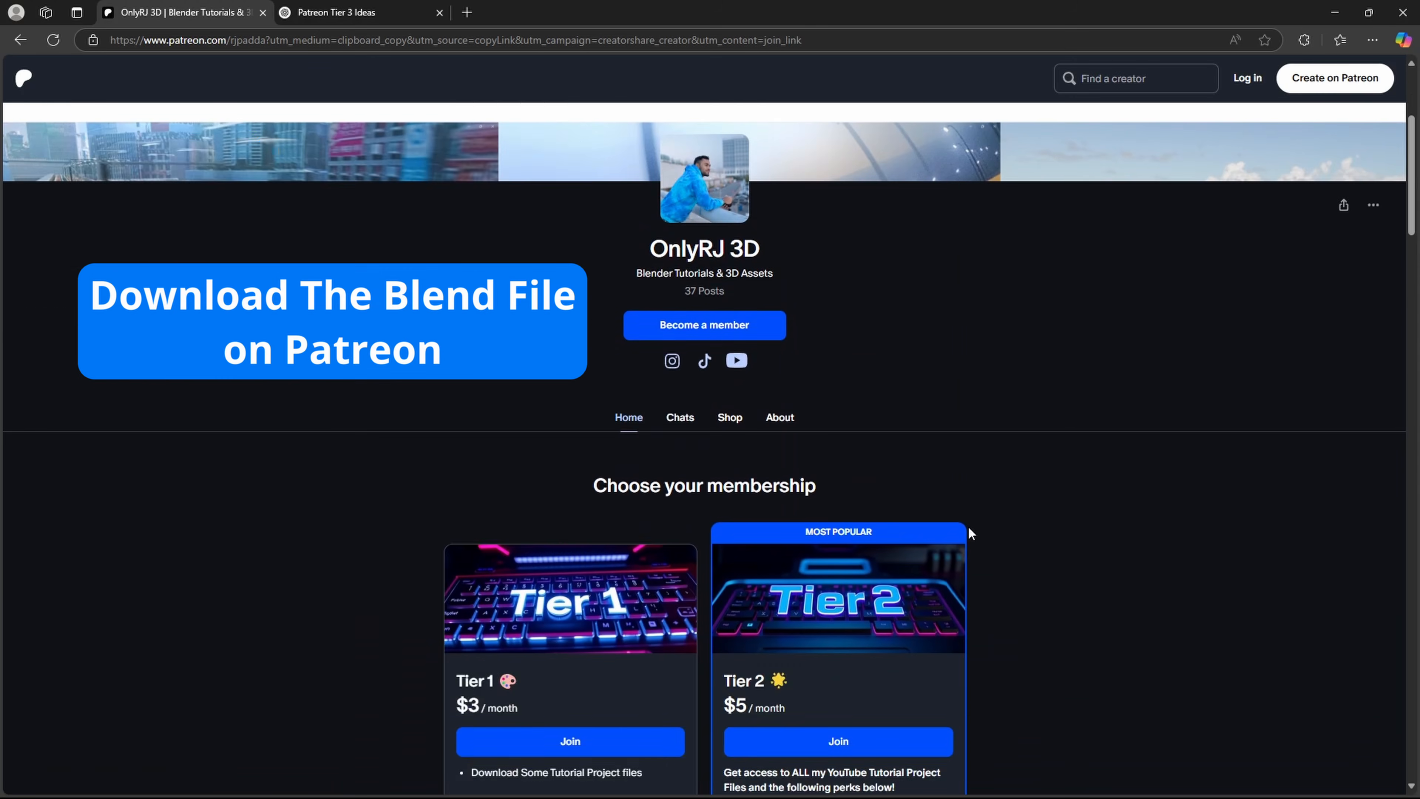
pyautogui.scroll(-1, 1043, 524)
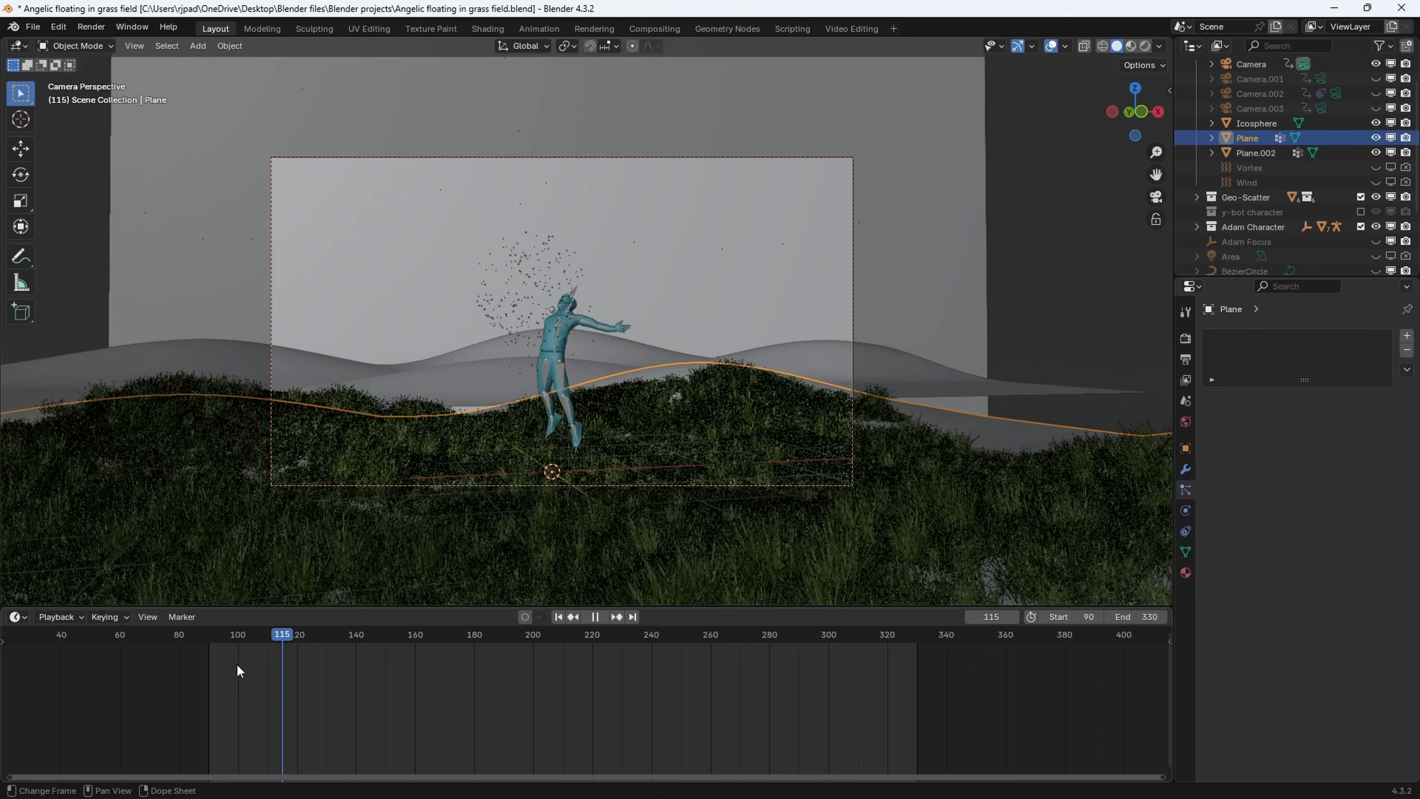
# Examine the finished floating-figure scene's scattered grass field from above and check the scatter systems on the ground plane
pyautogui.moveTo(238, 755); pyautogui.dragTo(245, 722)
pyautogui.moveTo(516, 501); pyautogui.dragTo(704, 411, button='middle')
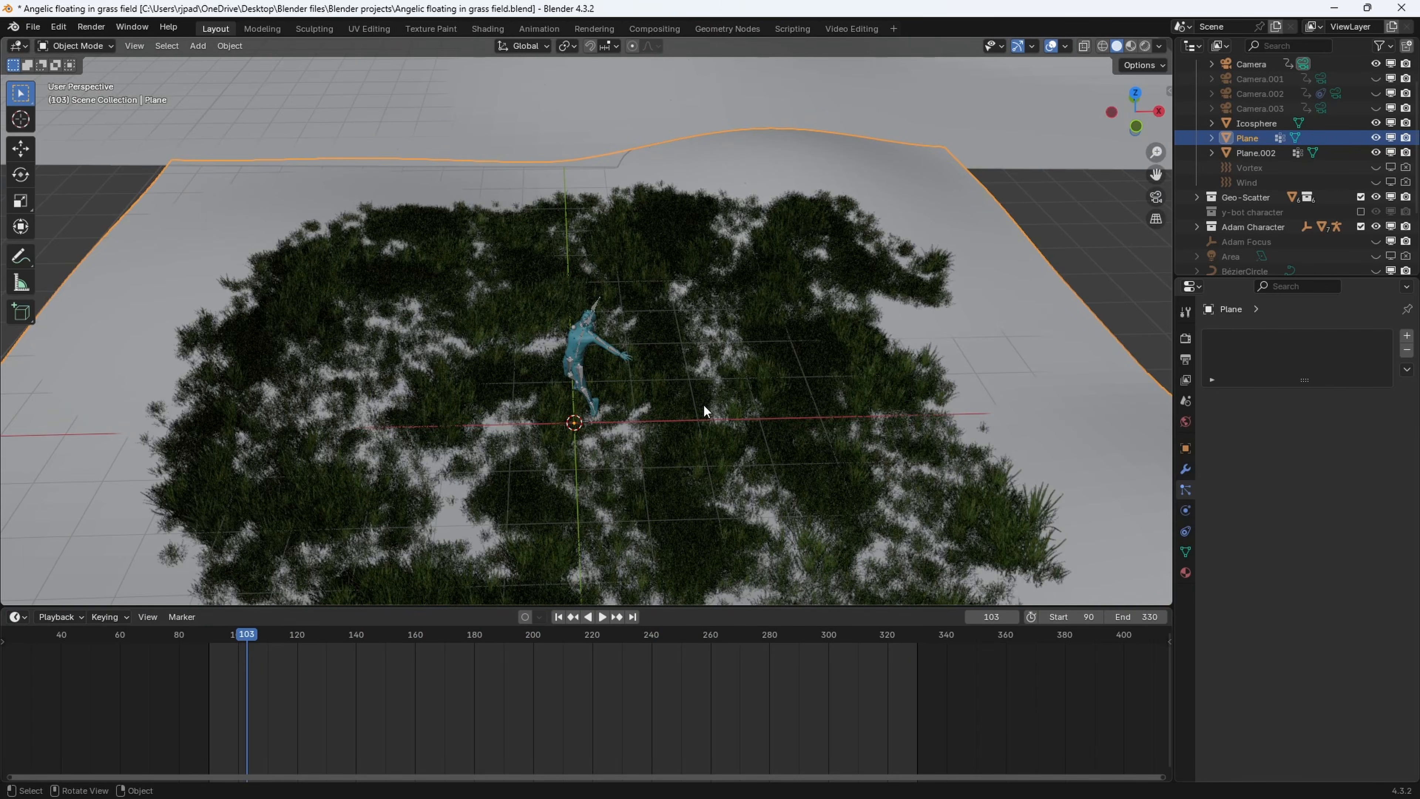
pyautogui.press('n')
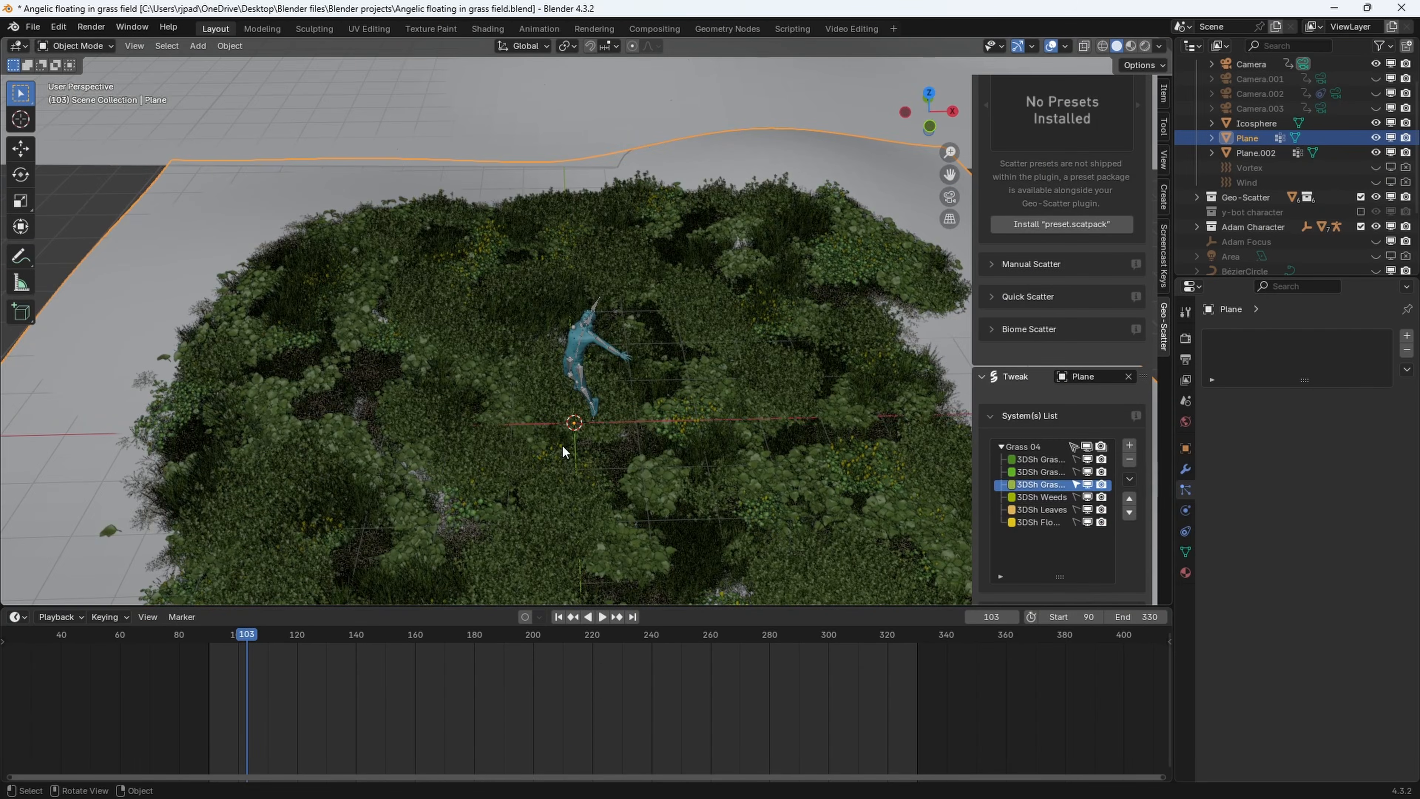
pyautogui.moveTo(562, 444); pyautogui.dragTo(611, 398, button='middle')
# Browse the grass texture image results in the browser, then return to Blender
pyautogui.scroll(-3, 621, 400)
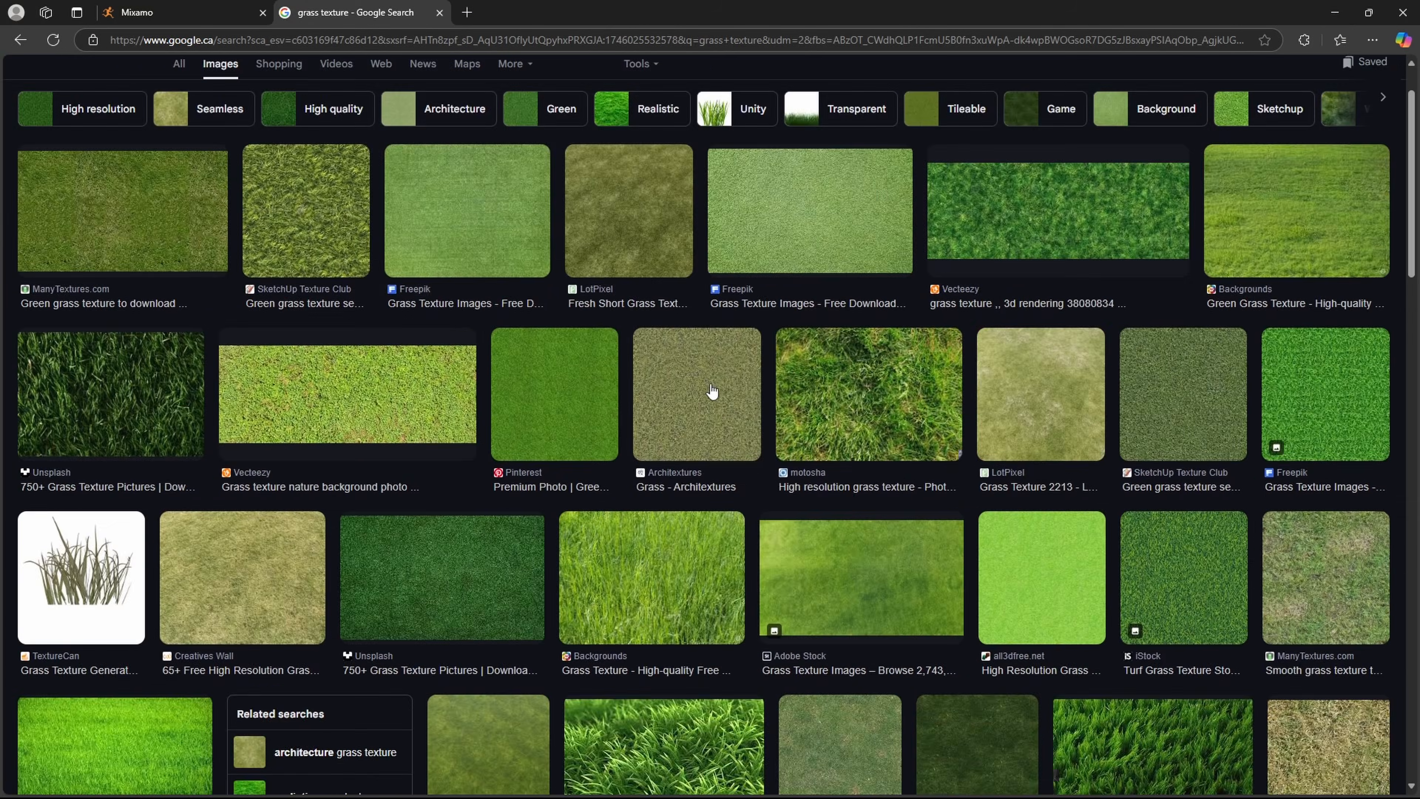
pyautogui.scroll(-3, 713, 392)
pyautogui.click(1331, 8)
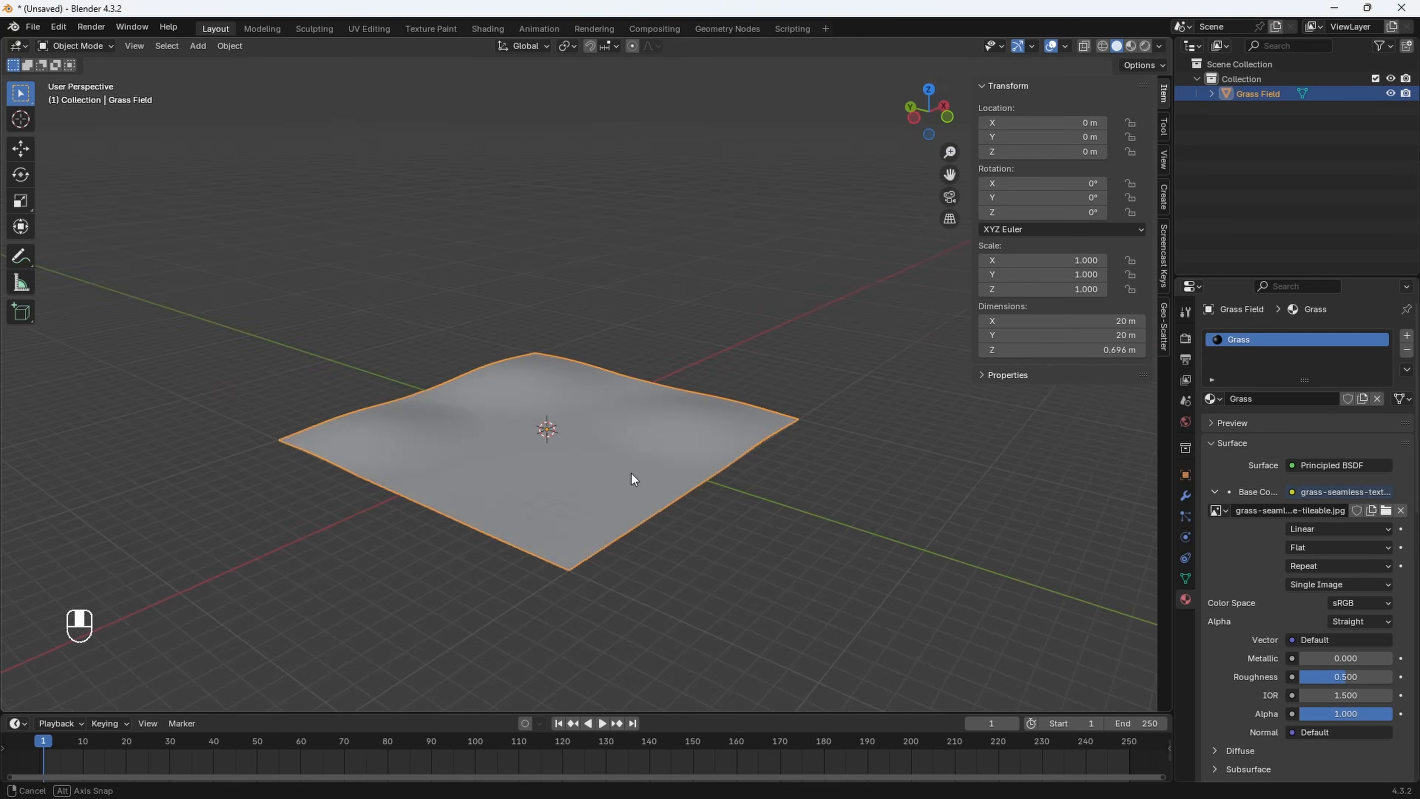
# Display the textured Grass Field in material preview and add a particle system of type Hair to it
pyautogui.press('z')
pyautogui.click(644, 416)
pyautogui.moveTo(632, 480)
pyautogui.mouseDown(button='middle')
pyautogui.moveTo(644, 392)
pyautogui.moveTo(644, 453)
pyautogui.moveTo(780, 511)
pyautogui.mouseUp(button='middle')
pyautogui.scroll(3, 780, 510)
pyautogui.click(1185, 516)
pyautogui.click(1407, 336)
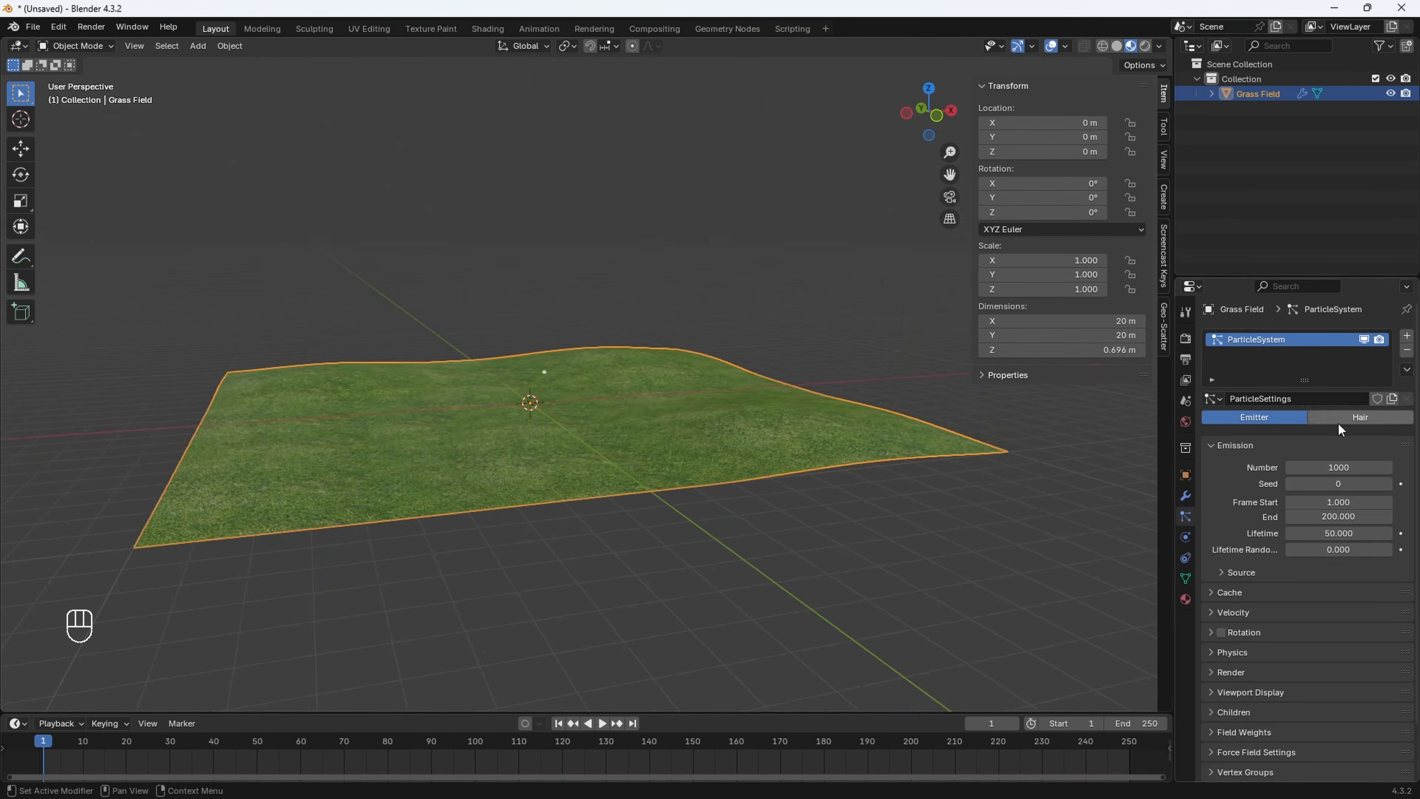
pyautogui.click(1347, 420)
pyautogui.moveTo(555, 561); pyautogui.dragTo(555, 503, button='middle')
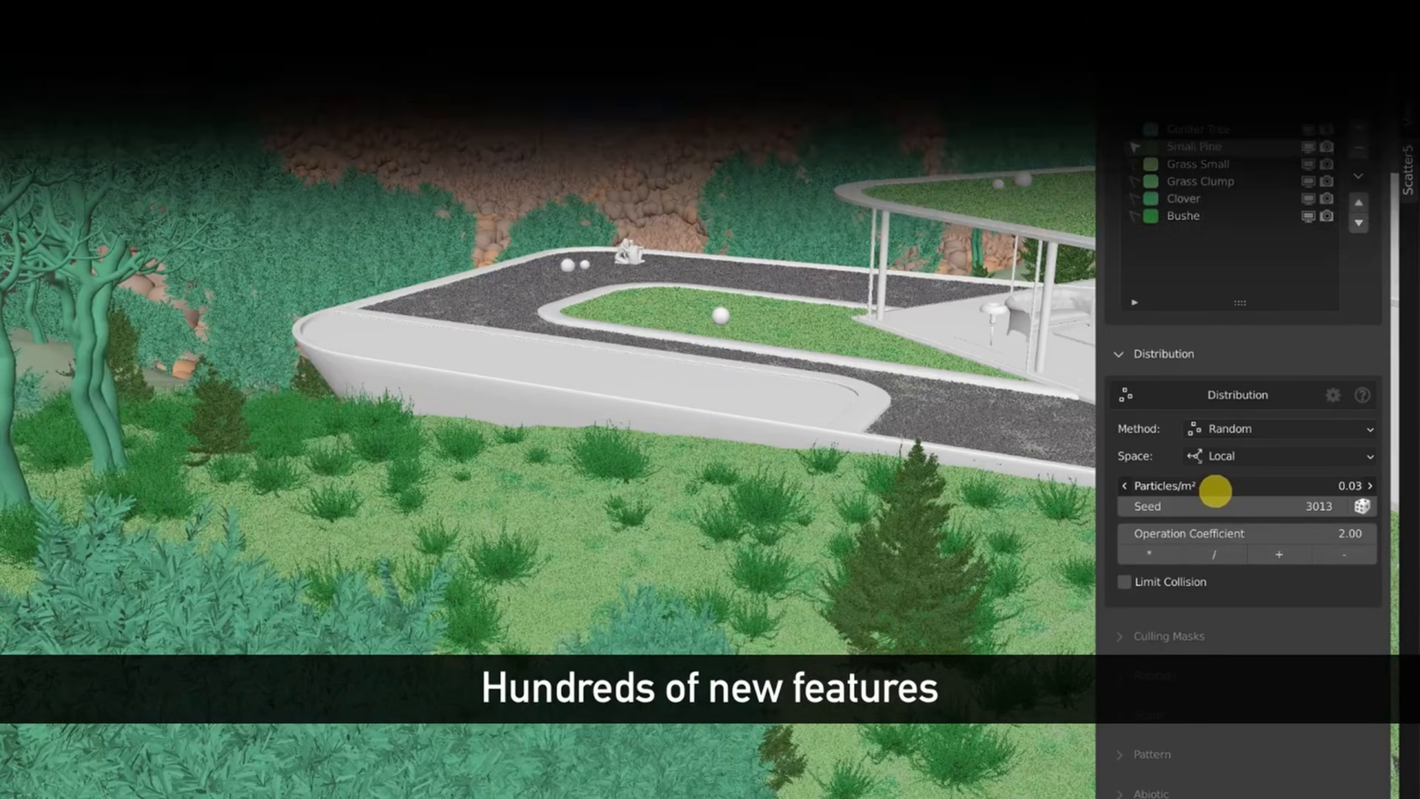
pyautogui.moveTo(1215, 491); pyautogui.dragTo(1257, 497)
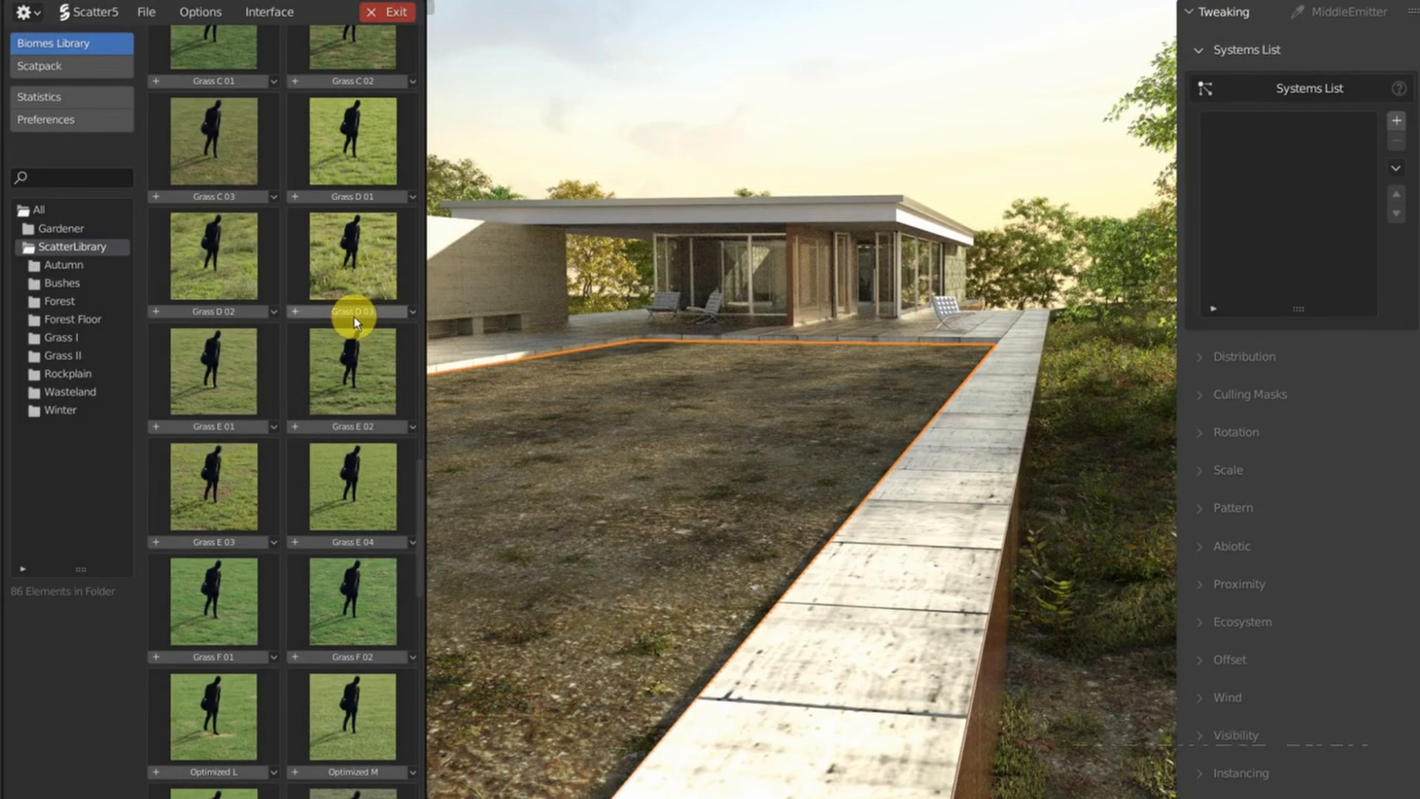
pyautogui.click(354, 316)
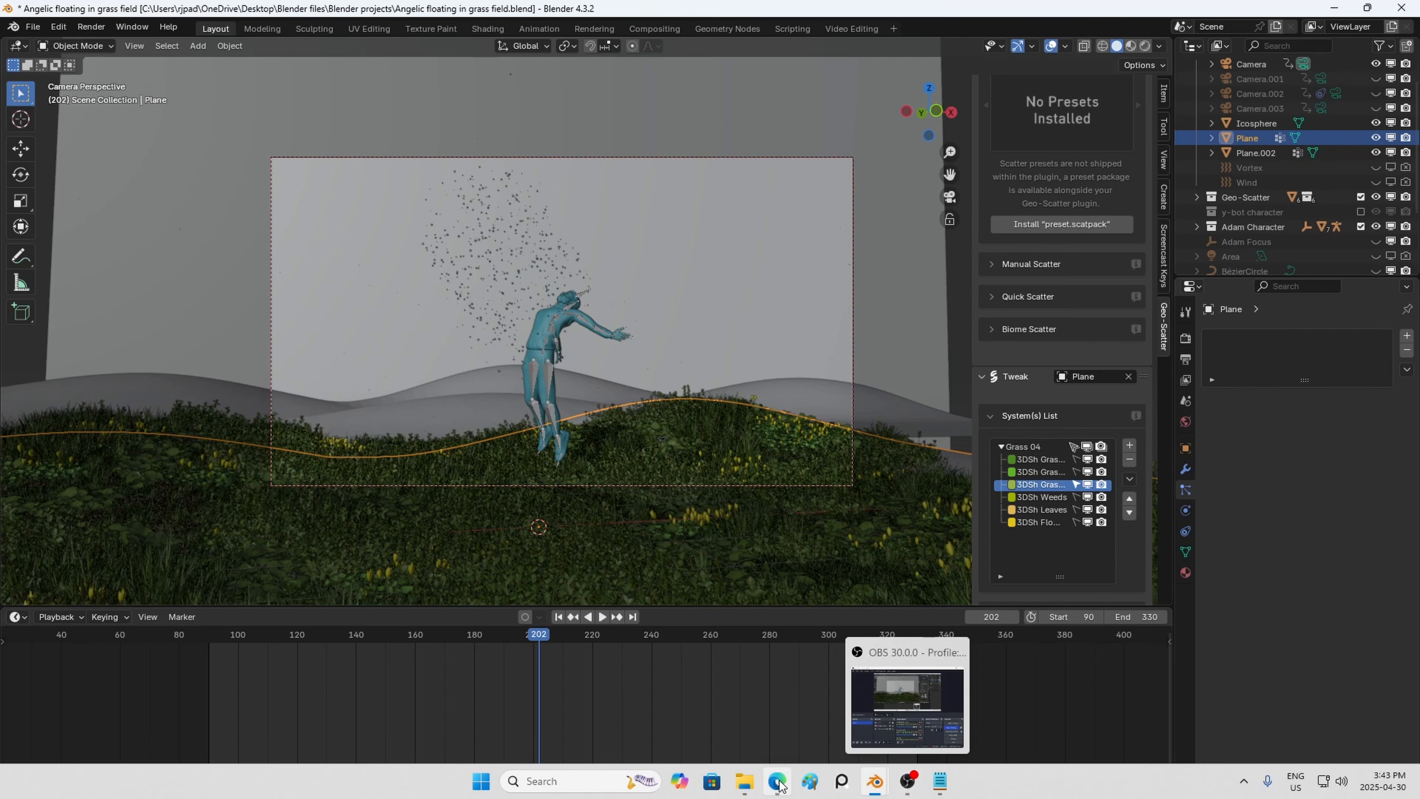
# Switch to the browser to view the glowing floating-figure reference post on TikTok and dismiss a notification
pyautogui.click(777, 781)
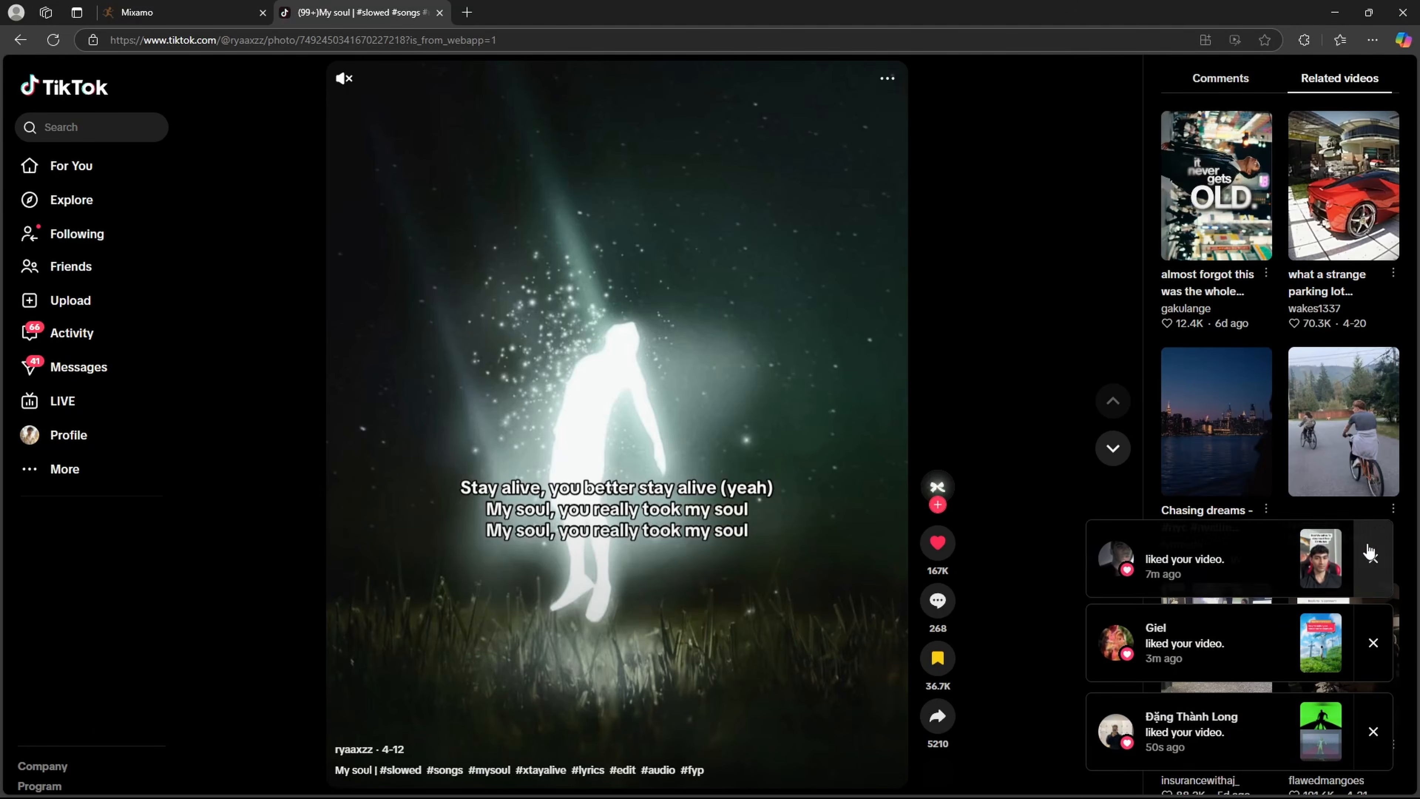
pyautogui.click(1378, 722)
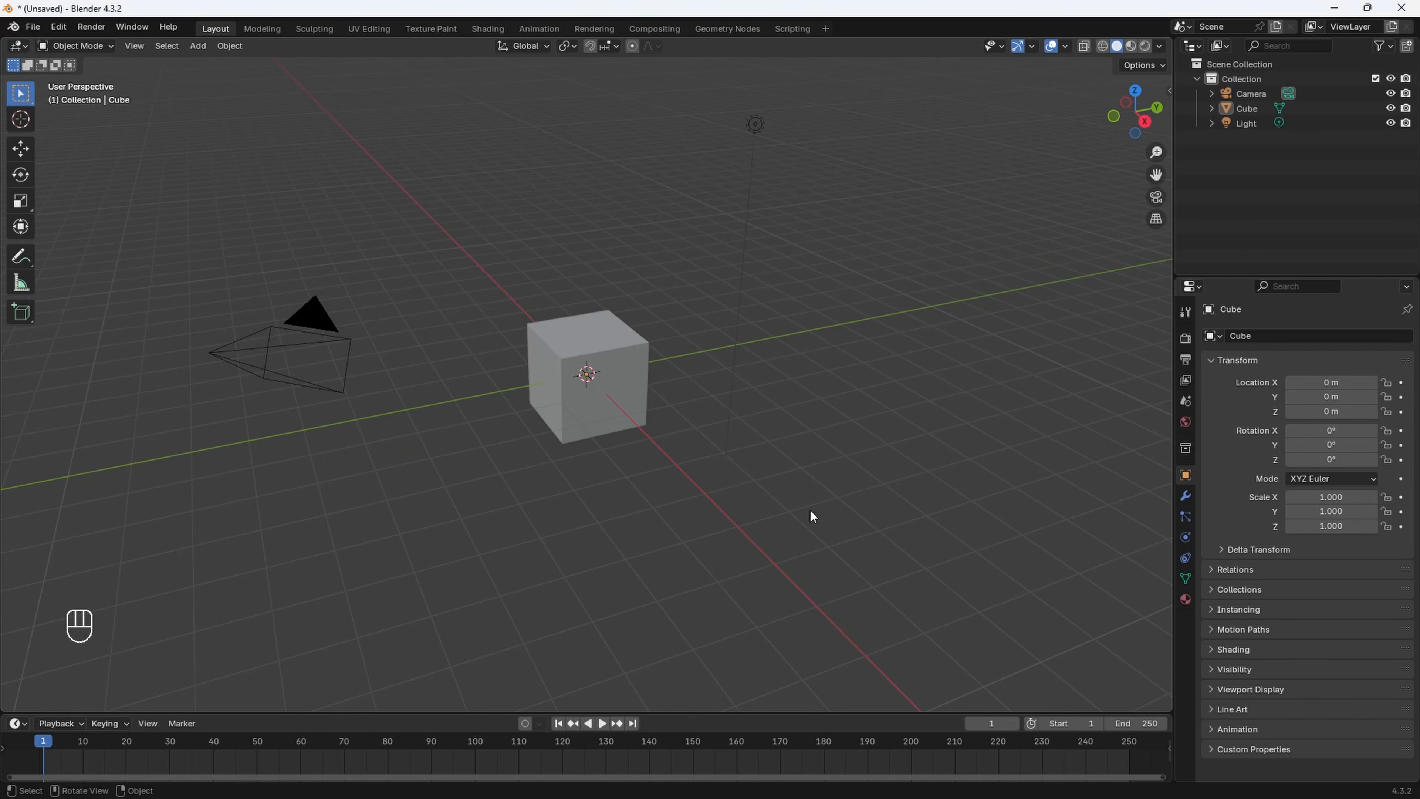
# Delete all default objects from the scene, including the camera, cube and light
pyautogui.press('a')
pyautogui.press('x')
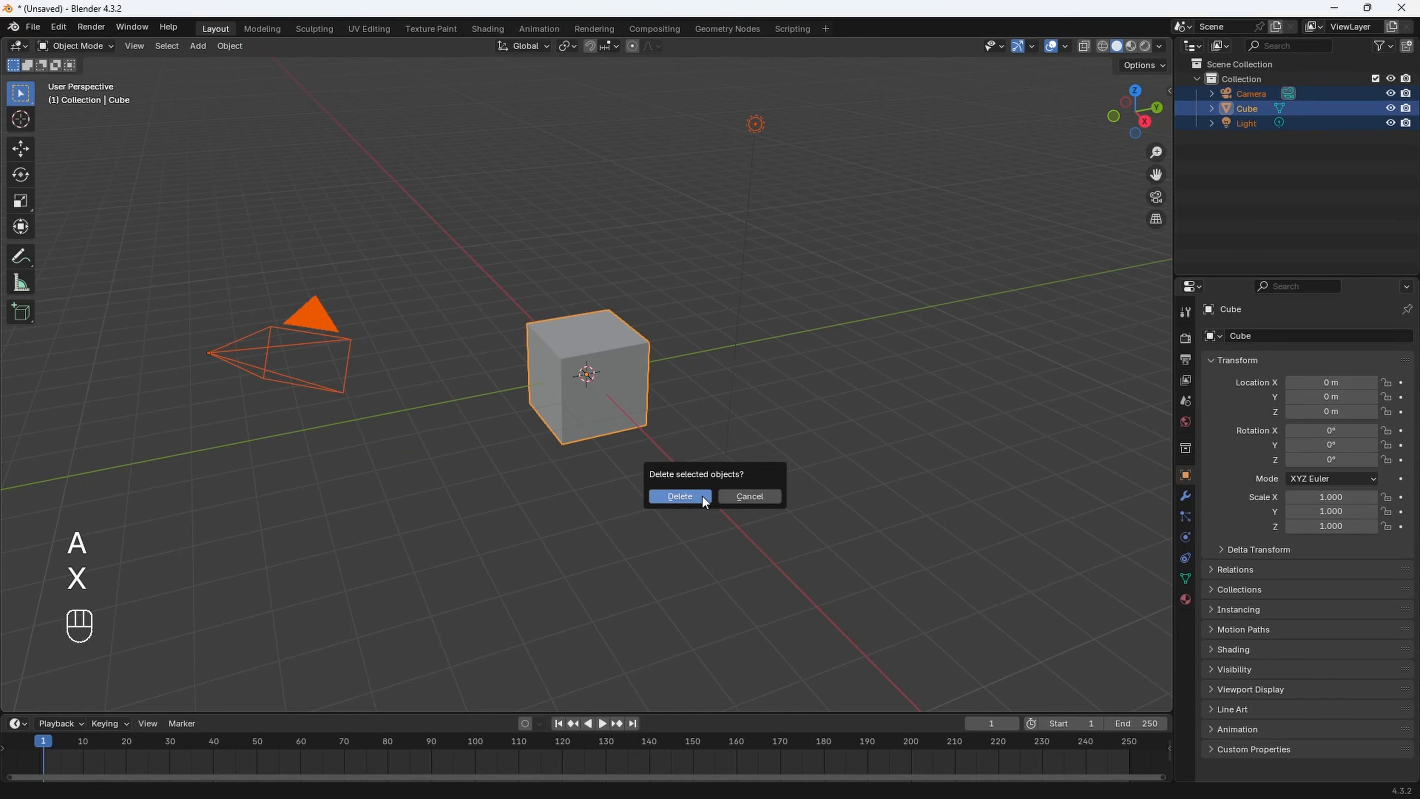
pyautogui.click(703, 496)
# Add a mesh plane, show its transform values and scale it uniformly by 10
pyautogui.hotkey('shift', 'a')
pyautogui.moveTo(581, 470)
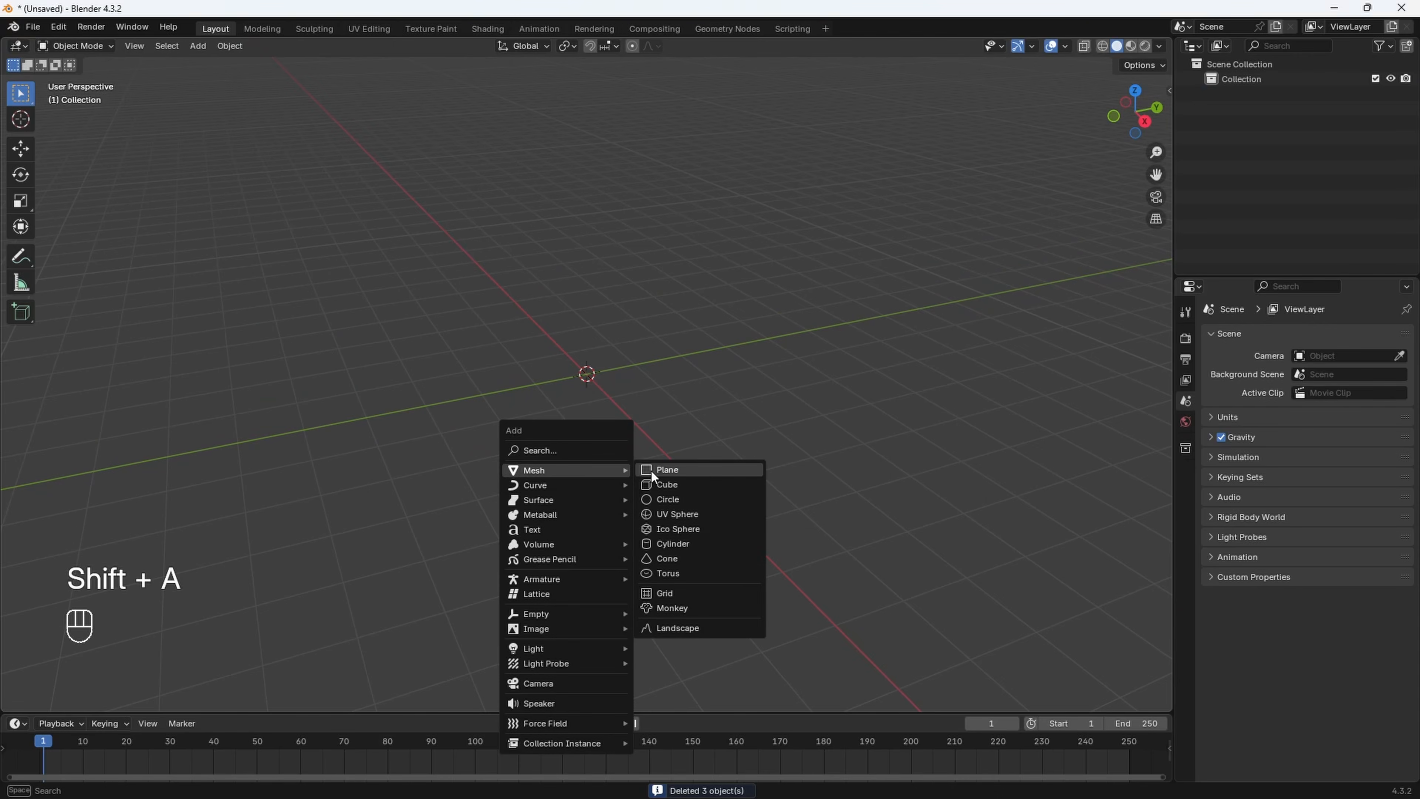
pyautogui.click(652, 473)
pyautogui.press('n')
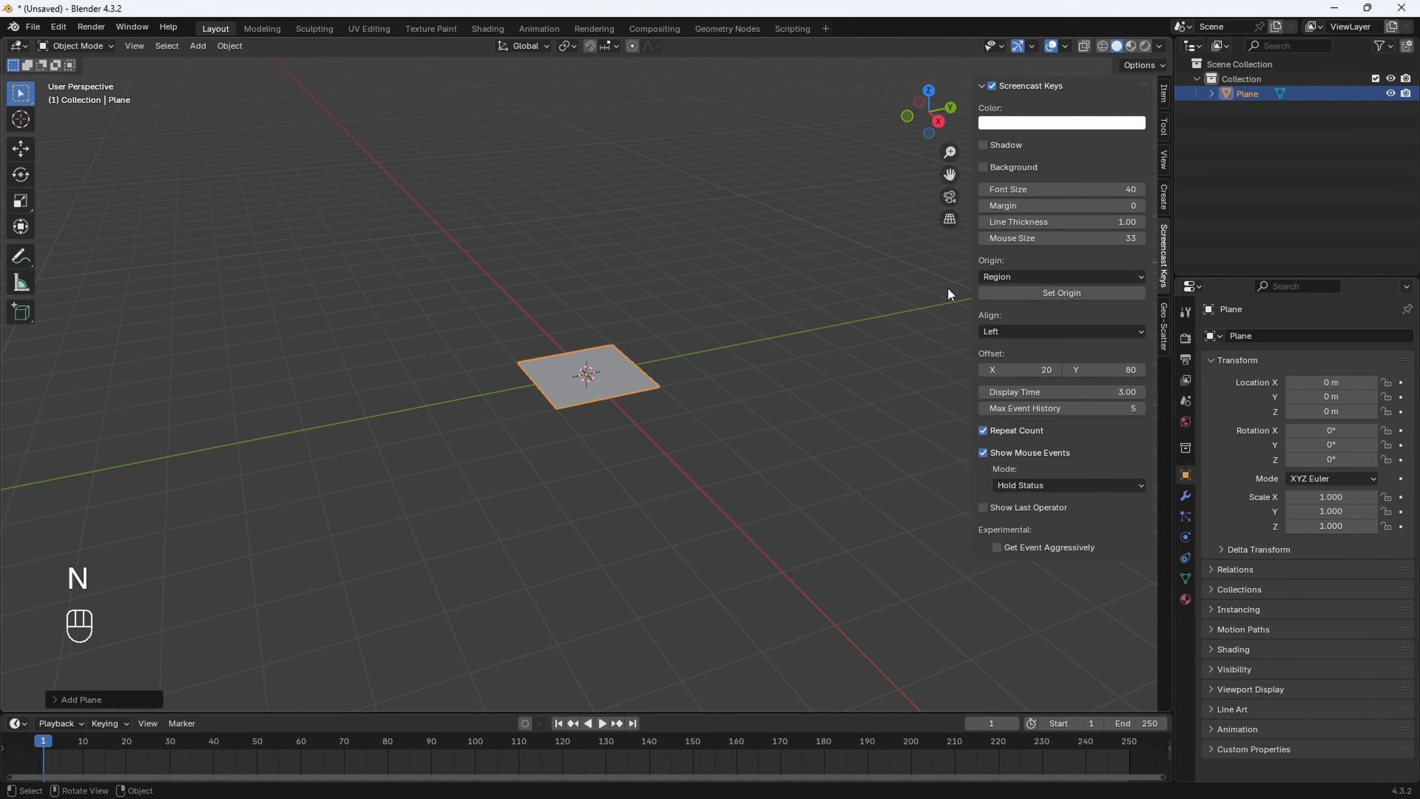
pyautogui.click(1164, 95)
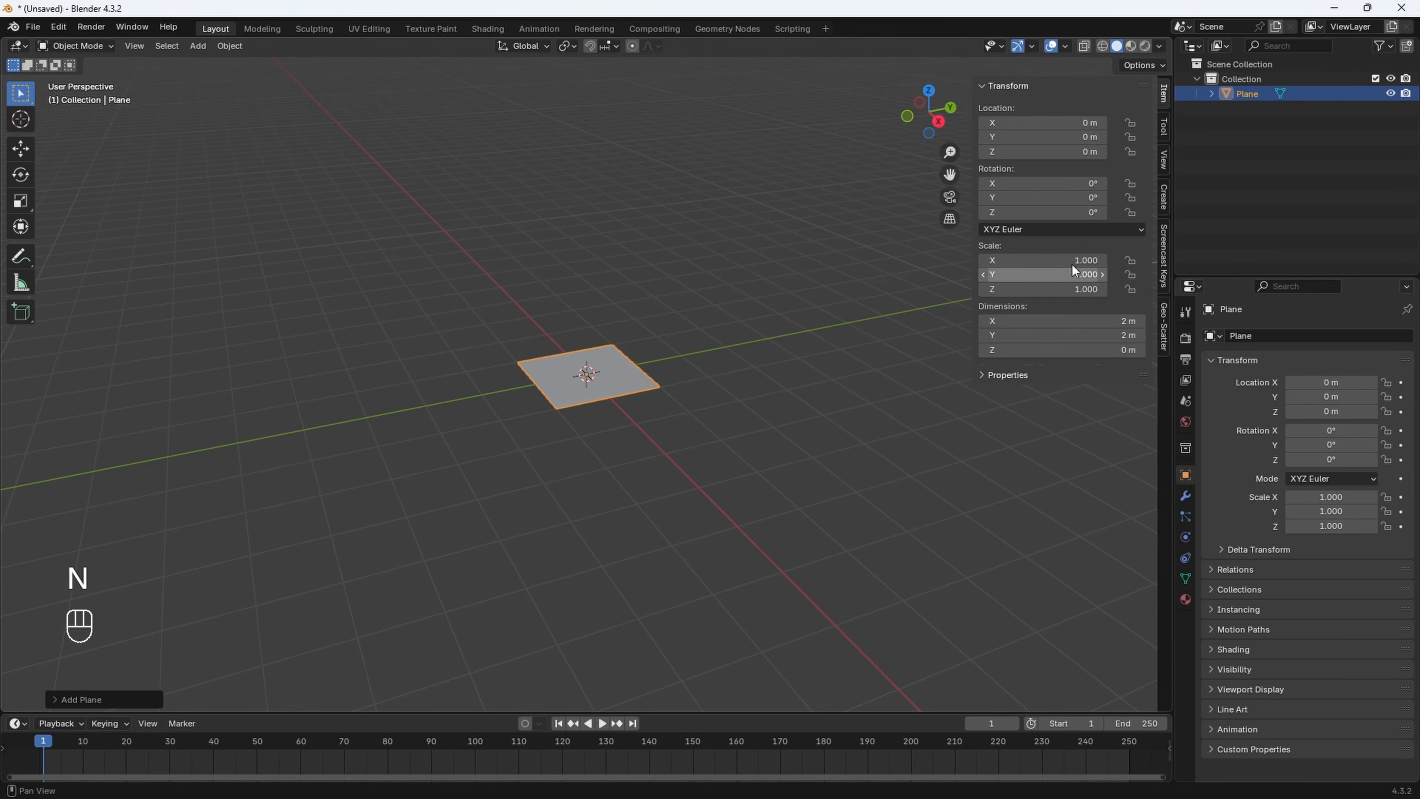
pyautogui.scroll(-2, 803, 386)
pyautogui.write('s1')
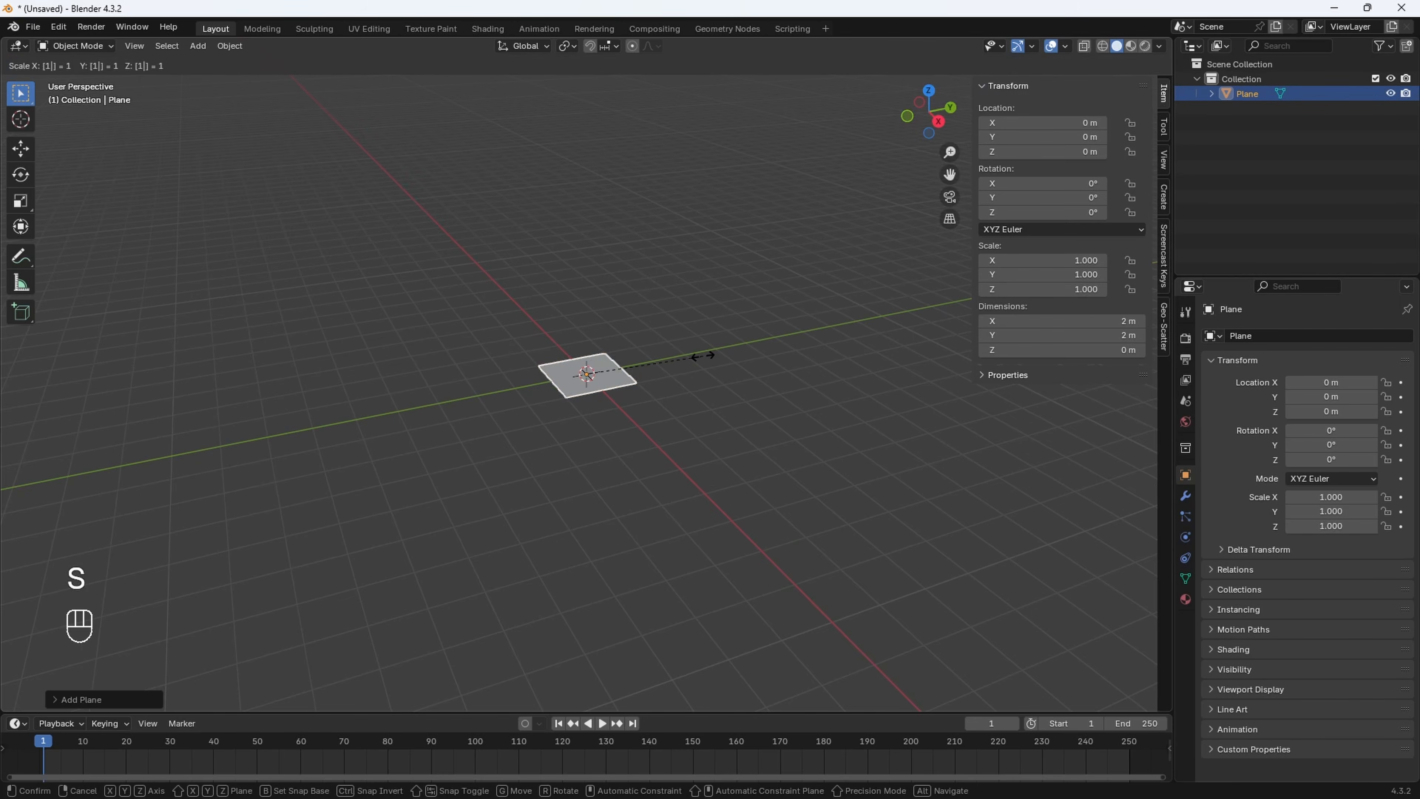
pyautogui.write('0')
pyautogui.press('Return')
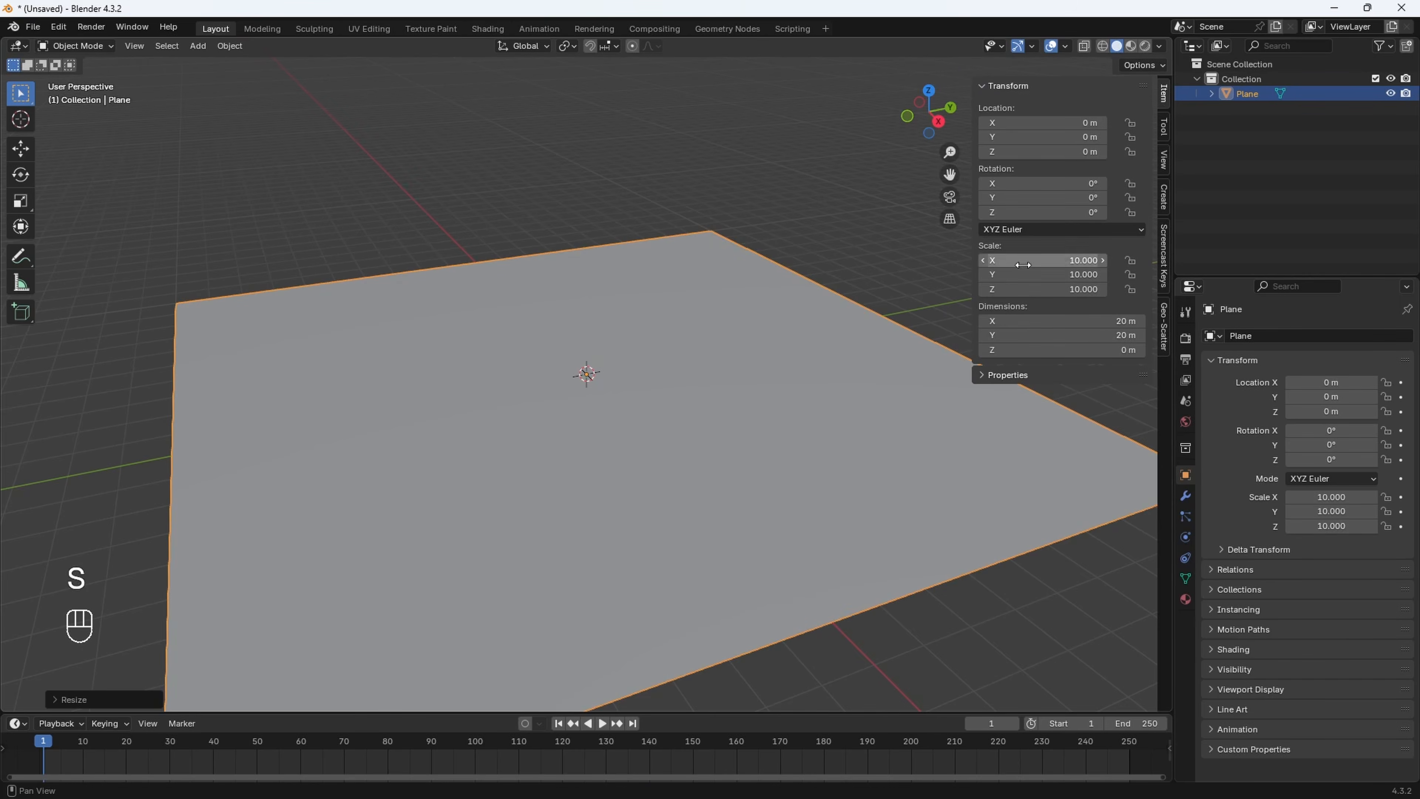
# Apply the enlarged plane's scale so its scale values reset to 1
pyautogui.scroll(-3, 634, 363)
pyautogui.scroll(2, 612, 385)
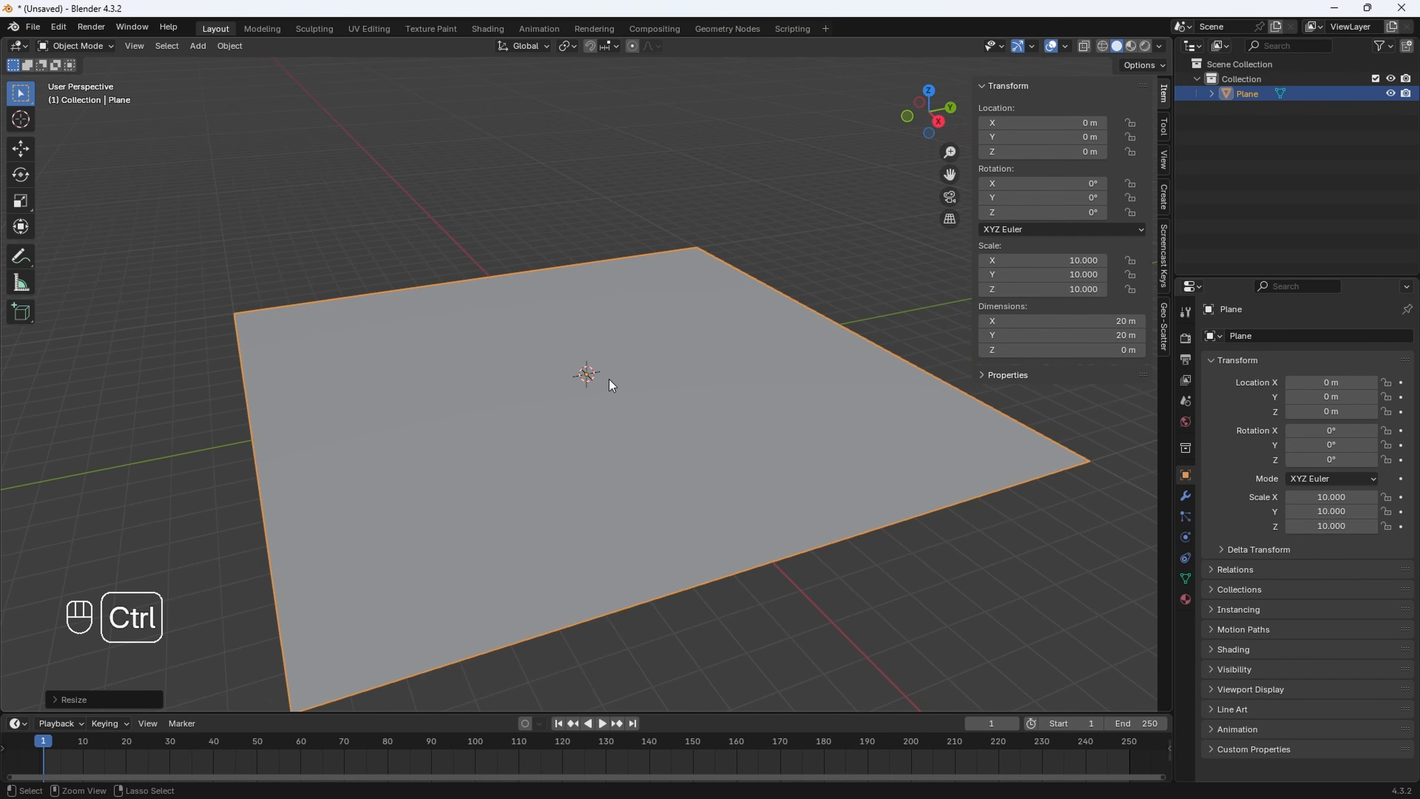
pyautogui.hotkey('ctrl', 'a')
pyautogui.click(563, 407)
pyautogui.moveTo(563, 407); pyautogui.dragTo(763, 468, button='middle')
pyautogui.scroll(2, 655, 397)
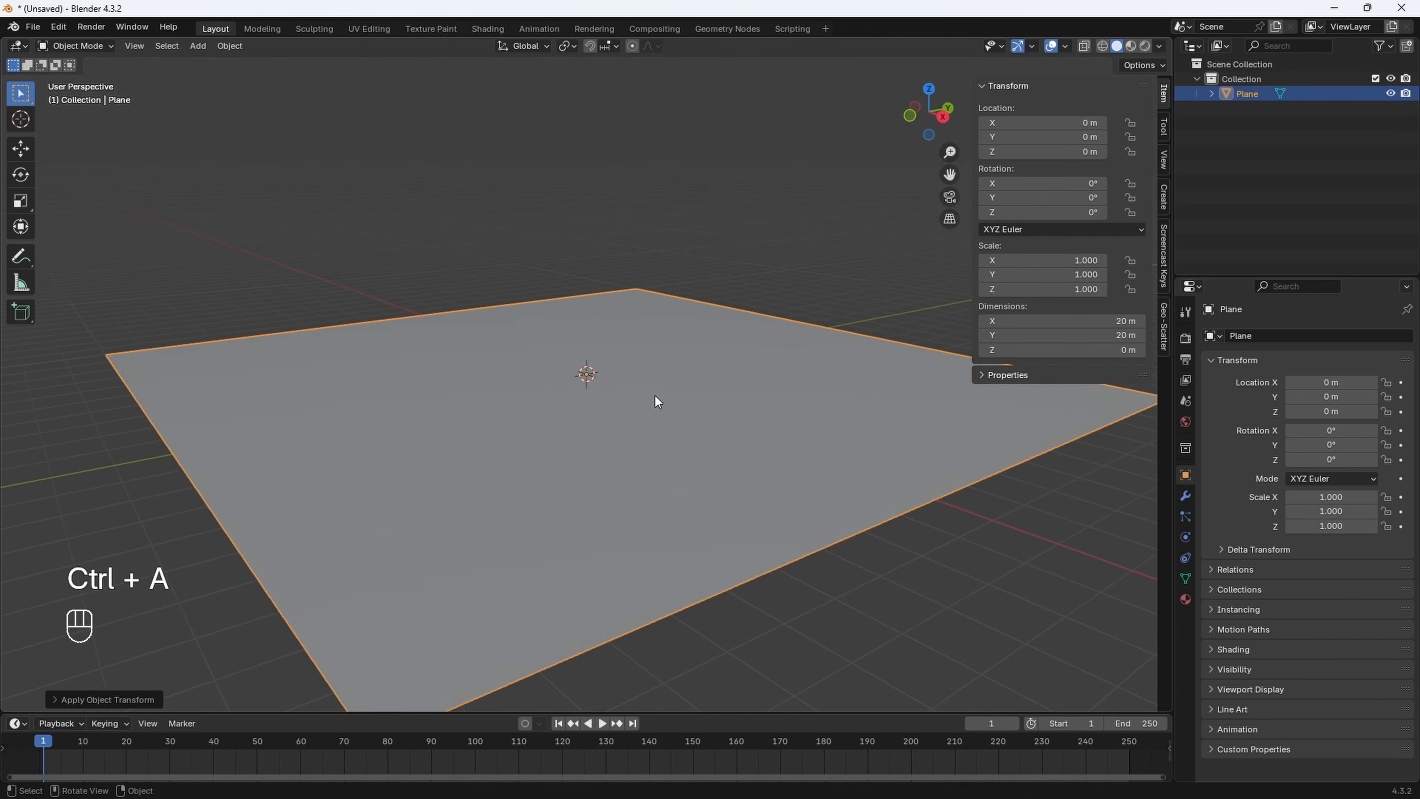
pyautogui.scroll(-3, 616, 368)
pyautogui.moveTo(617, 369); pyautogui.dragTo(610, 381, button='middle')
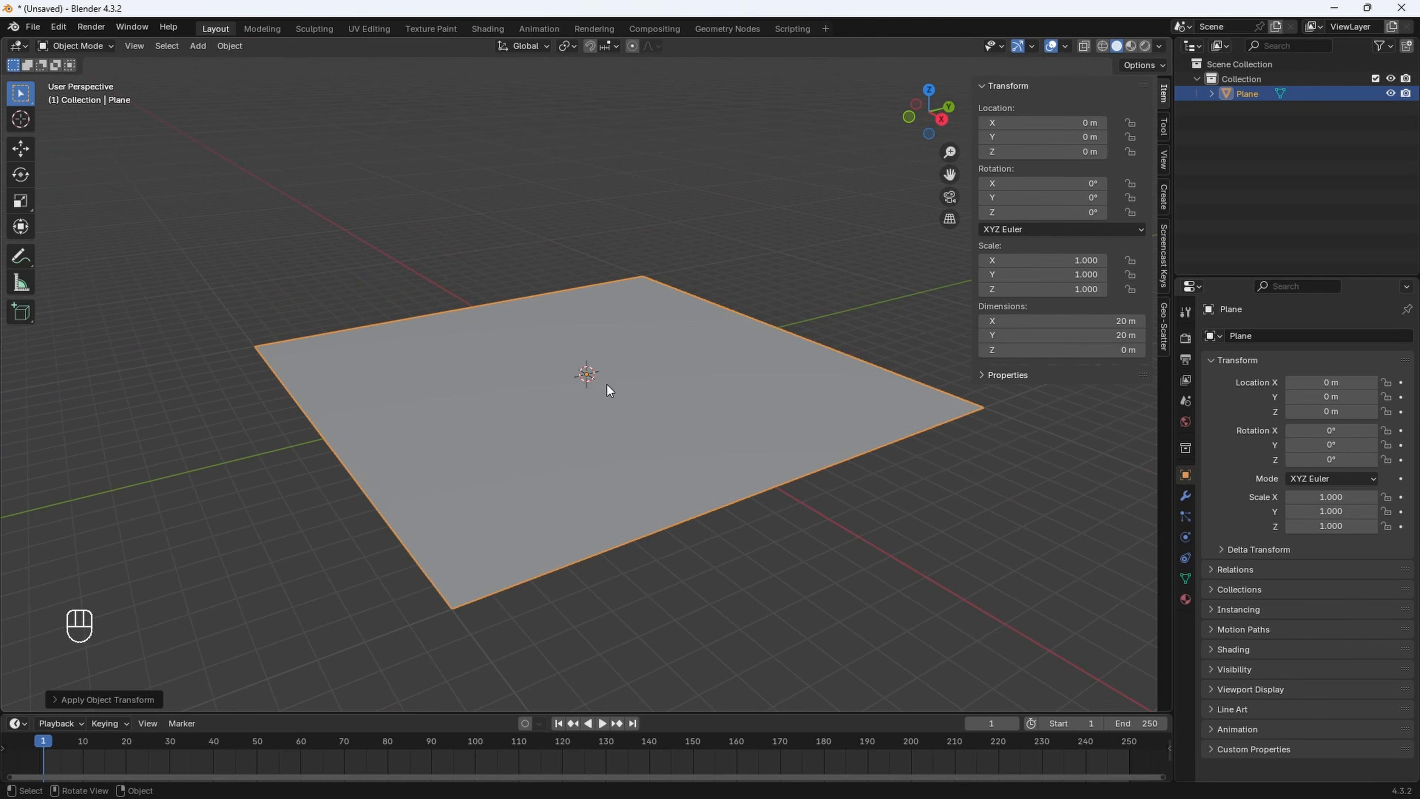
# Rename the plane as Grass Field
pyautogui.press('F2')
pyautogui.write('Gras')
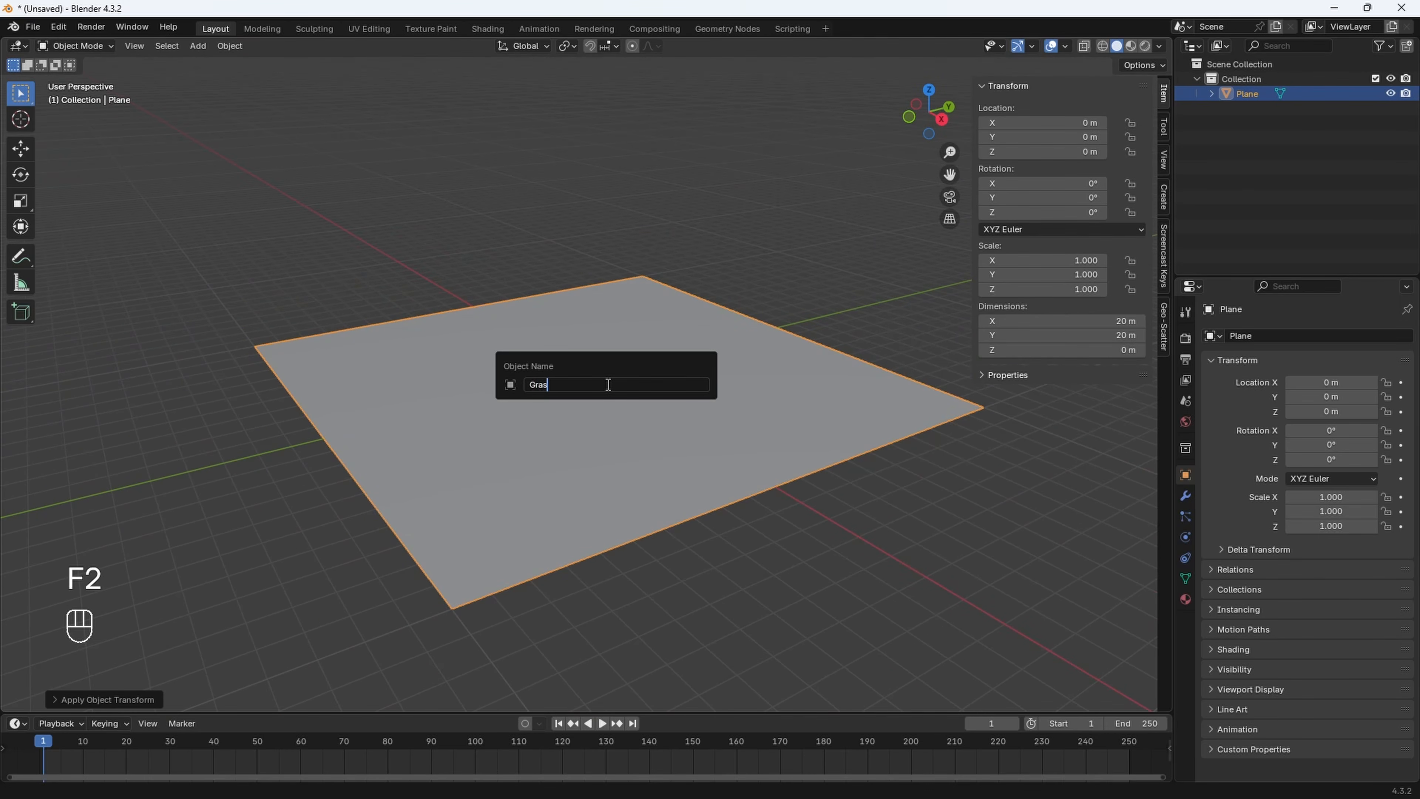
pyautogui.write('s Field')
pyautogui.press('Return')
# Enter Edit Mode on the Grass Field plane and subdivide the whole mesh six times
pyautogui.moveTo(609, 385)
pyautogui.mouseDown(button='middle')
pyautogui.moveTo(613, 404)
pyautogui.moveTo(650, 402)
pyautogui.moveTo(547, 364)
pyautogui.moveTo(531, 371)
pyautogui.moveTo(596, 392)
pyautogui.moveTo(620, 421)
pyautogui.moveTo(592, 407)
pyautogui.mouseUp(button='middle')
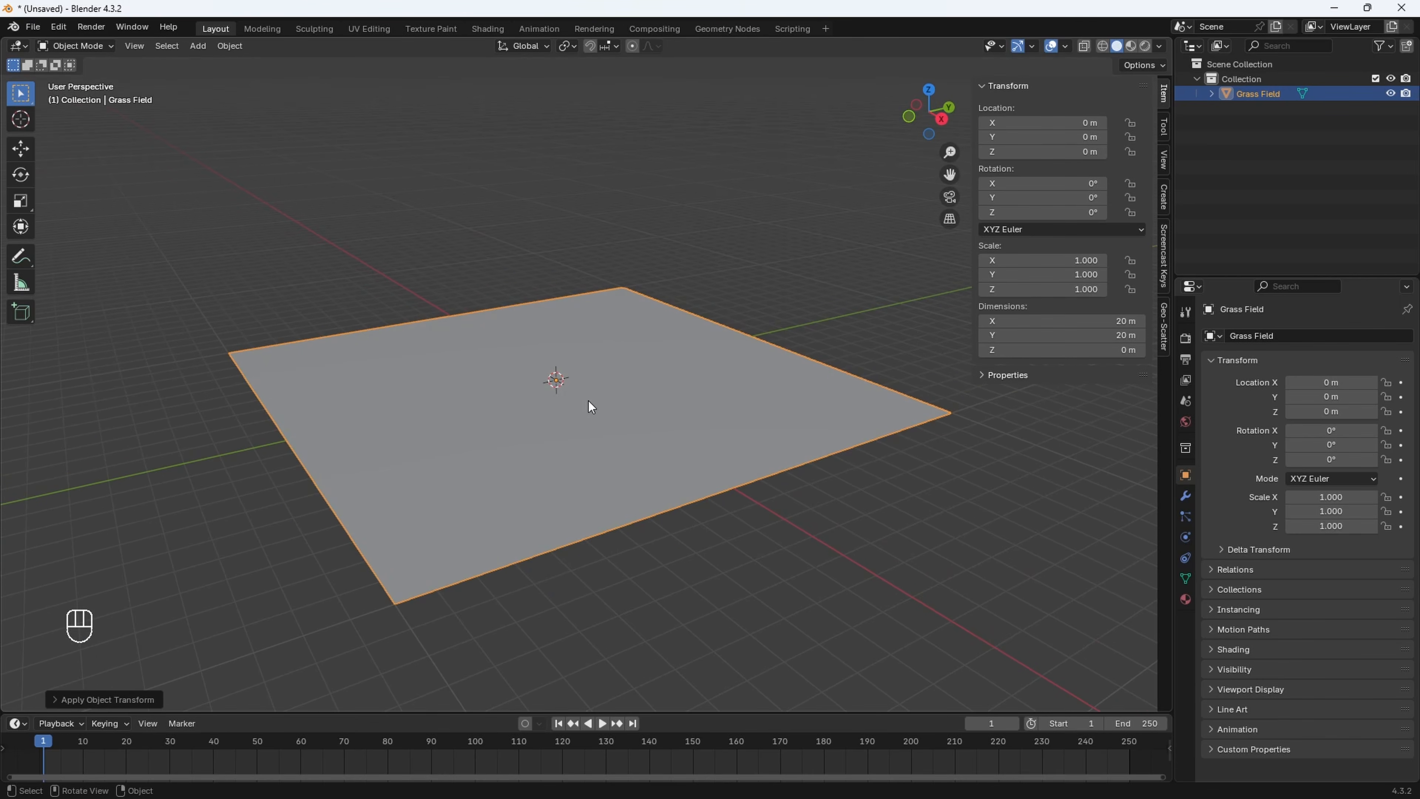
pyautogui.press('Tab')
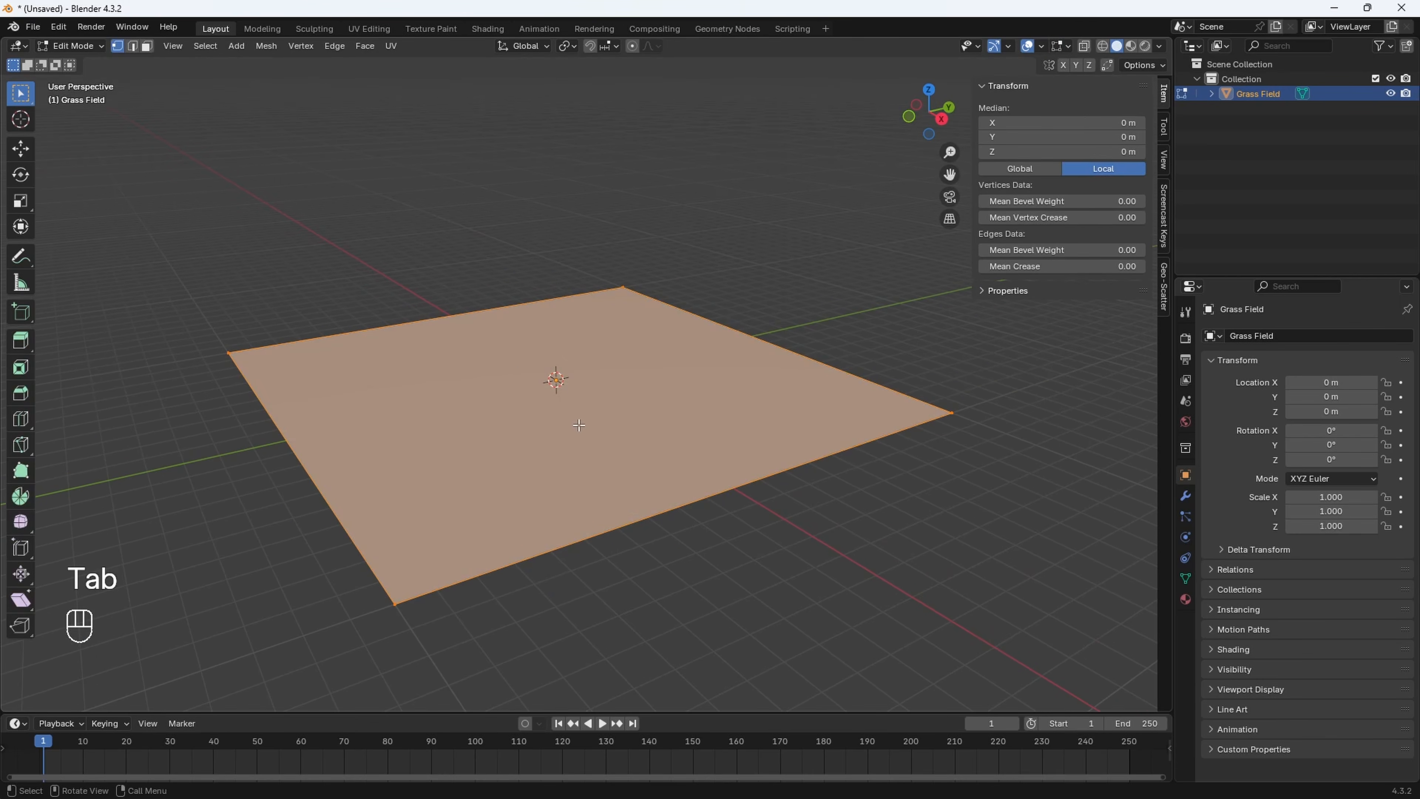
pyautogui.rightClick(556, 376)
pyautogui.click(556, 375)
pyautogui.rightClick(531, 379)
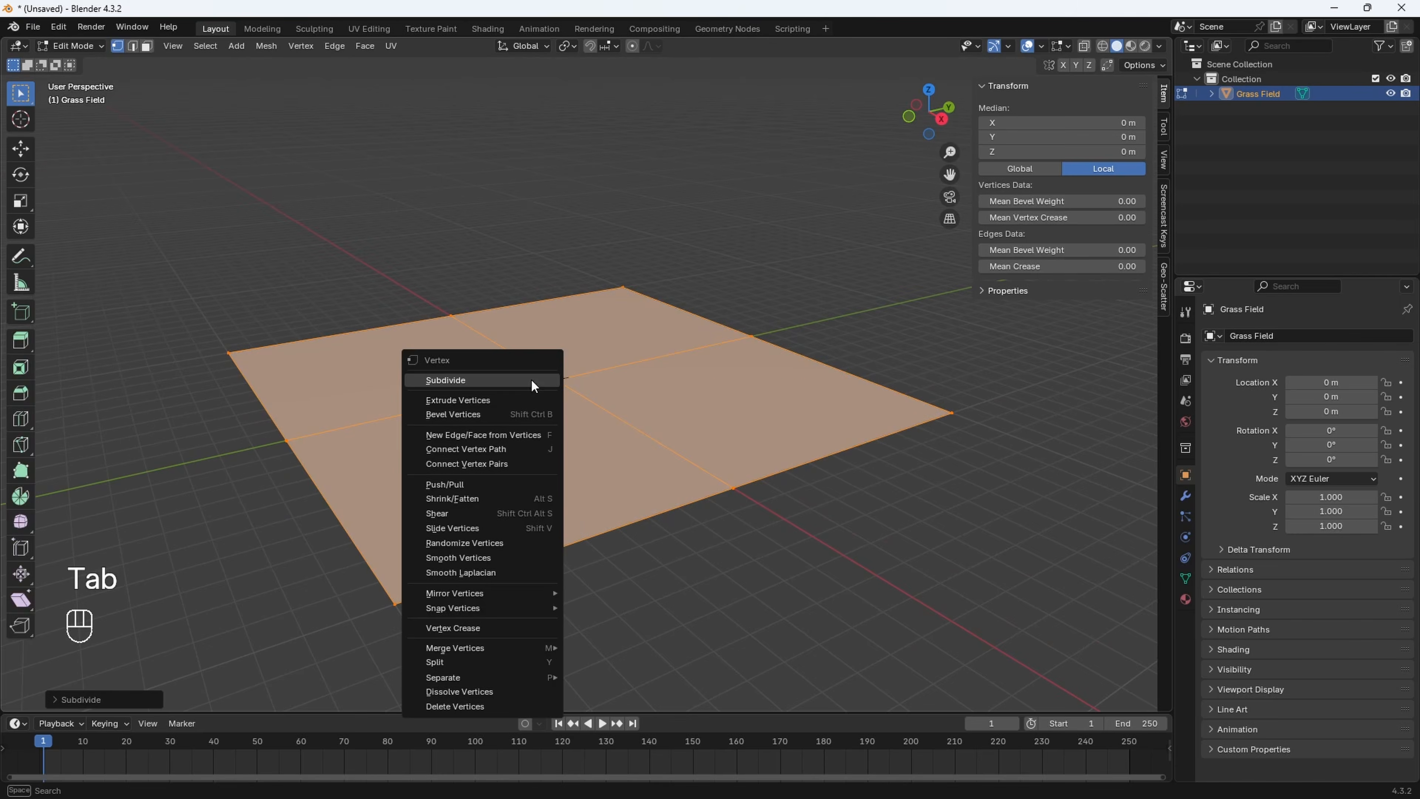
pyautogui.click(531, 379)
pyautogui.rightClick(531, 379)
pyautogui.click(532, 381)
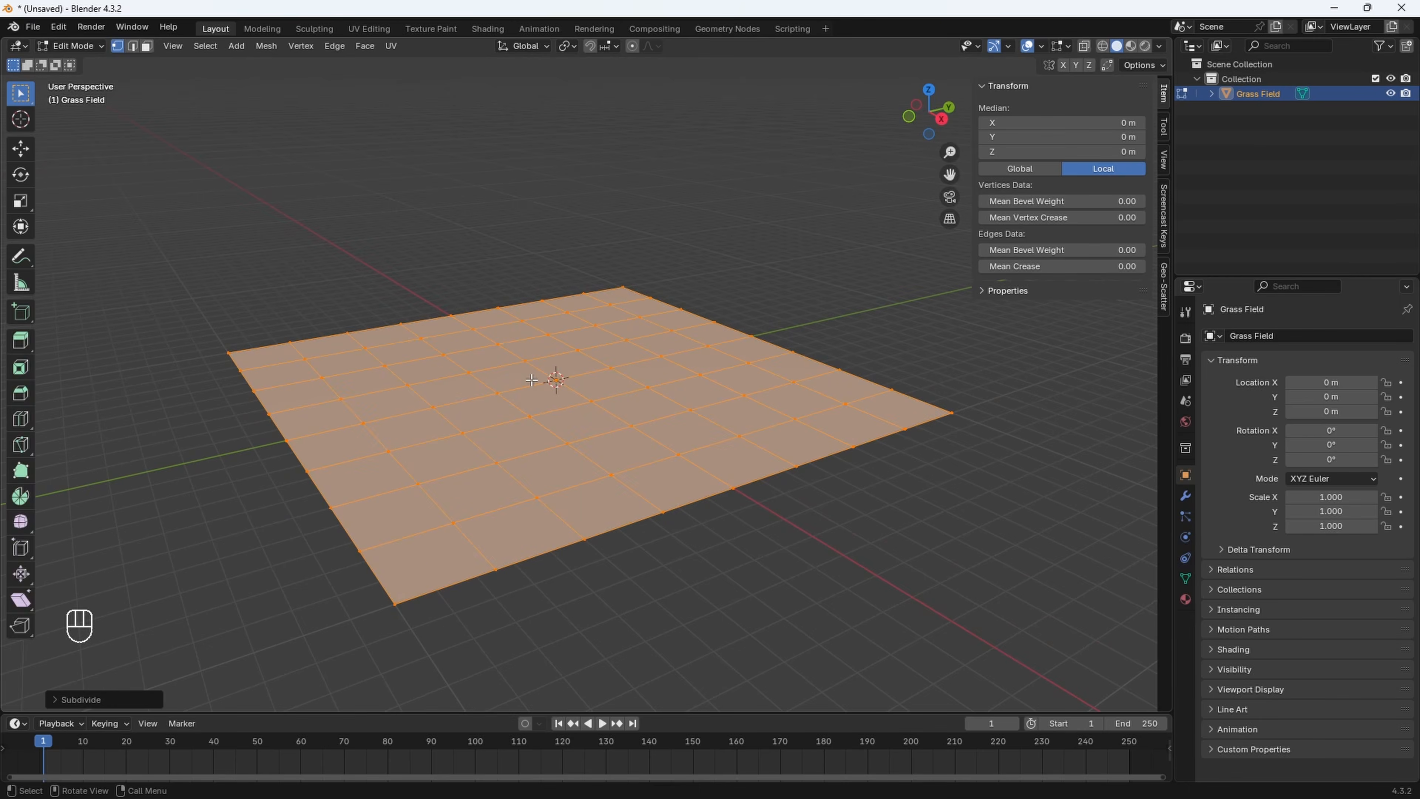
pyautogui.rightClick(530, 380)
pyautogui.click(532, 381)
pyautogui.rightClick(530, 380)
pyautogui.click(532, 380)
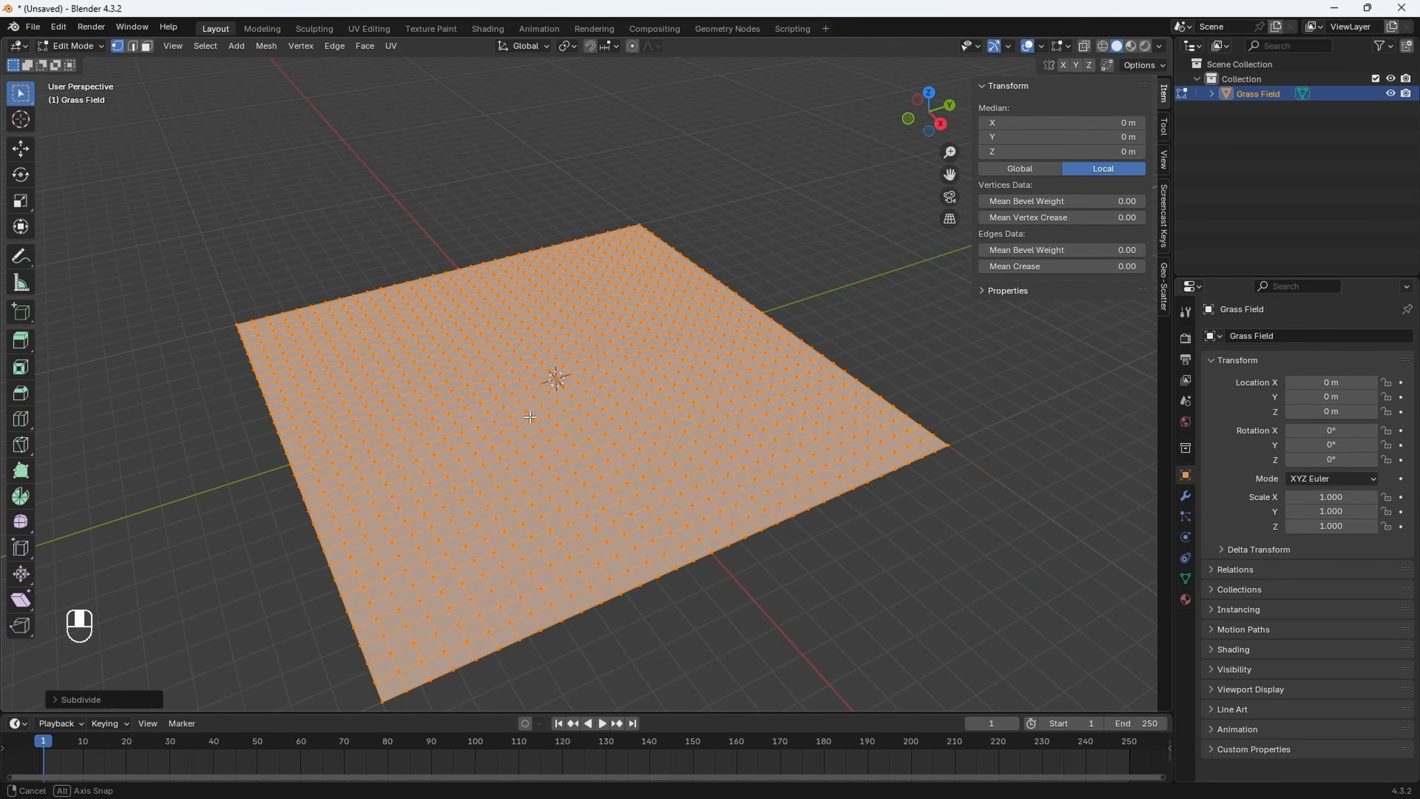
pyautogui.rightClick(524, 419)
pyautogui.click(525, 423)
# With smooth proportional editing at about 6.7 m influence, raise a vertex near the plane's positive X and Y corner about 0.64 m along Z
pyautogui.moveTo(524, 422); pyautogui.dragTo(744, 343, button='middle')
pyautogui.moveTo(941, 127); pyautogui.dragTo(637, 400)
pyautogui.moveTo(668, 319); pyautogui.dragTo(669, 352, button='middle')
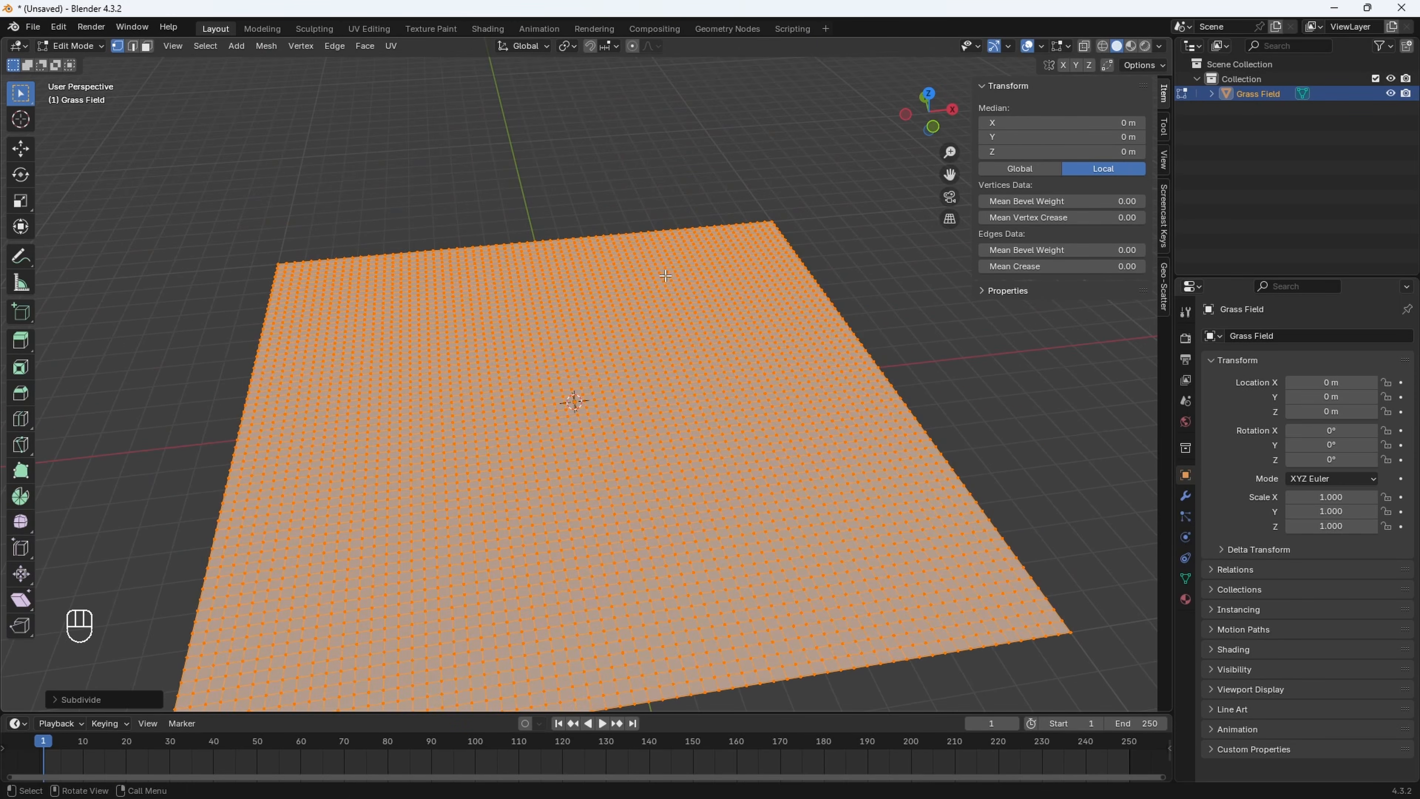
pyautogui.click(693, 275)
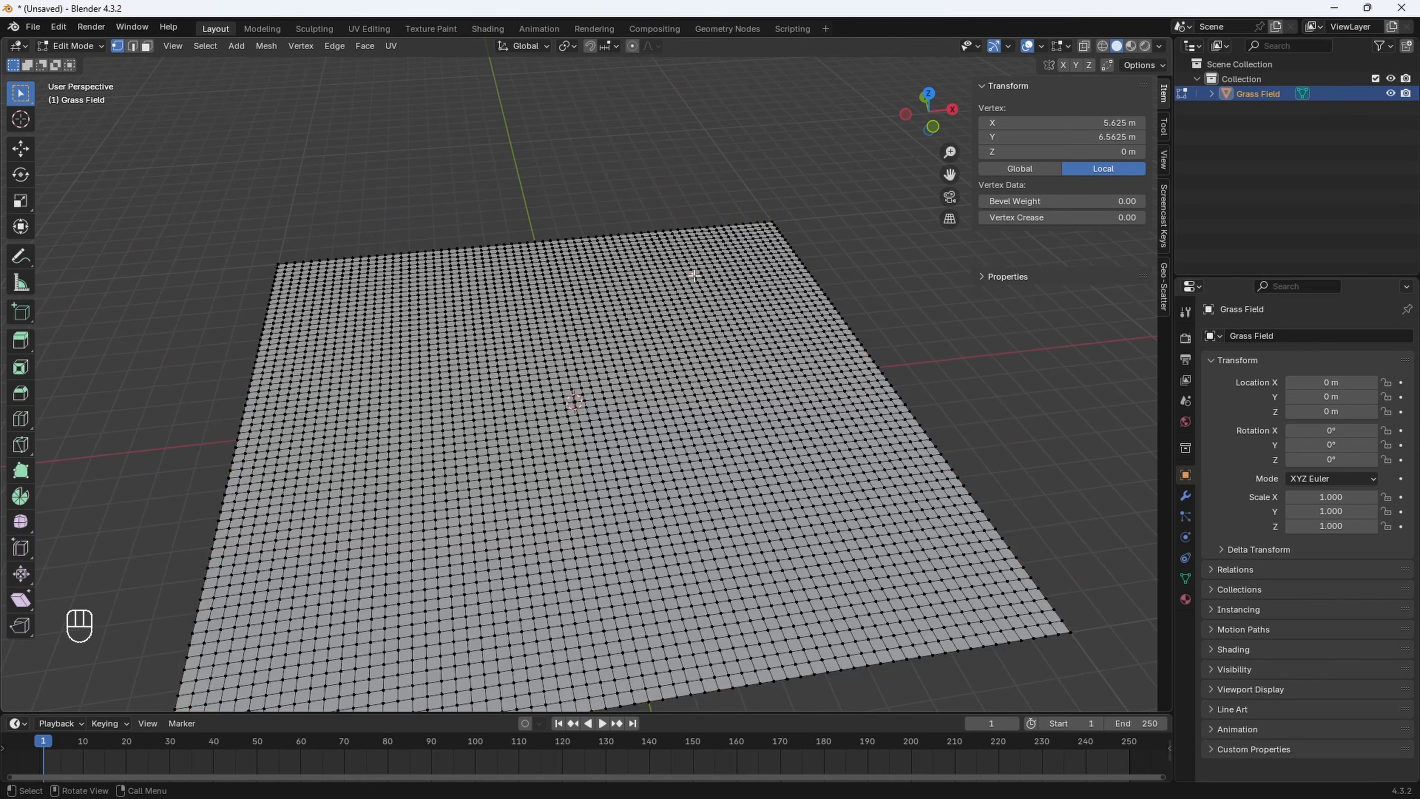
pyautogui.moveTo(713, 368); pyautogui.dragTo(630, 116, button='middle')
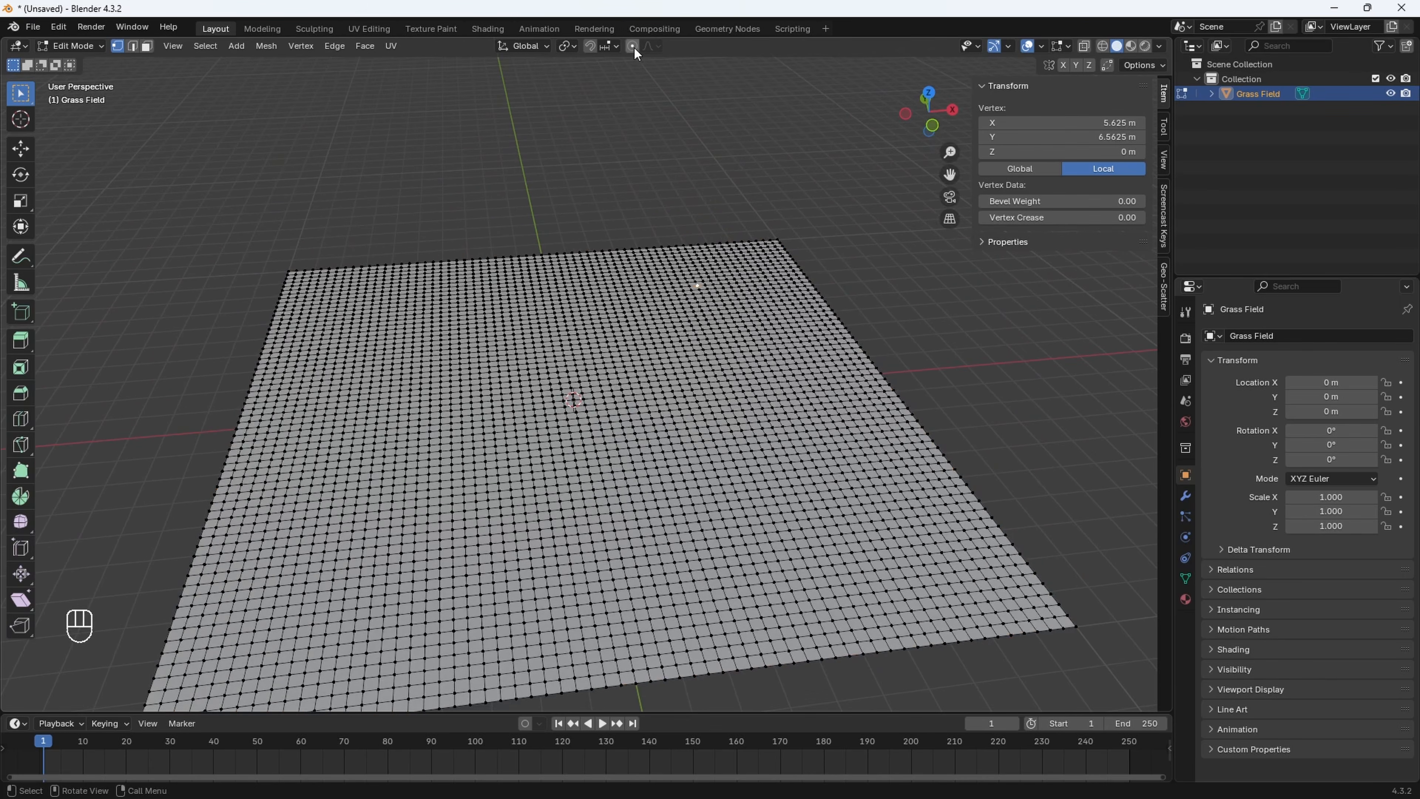
pyautogui.press('g')
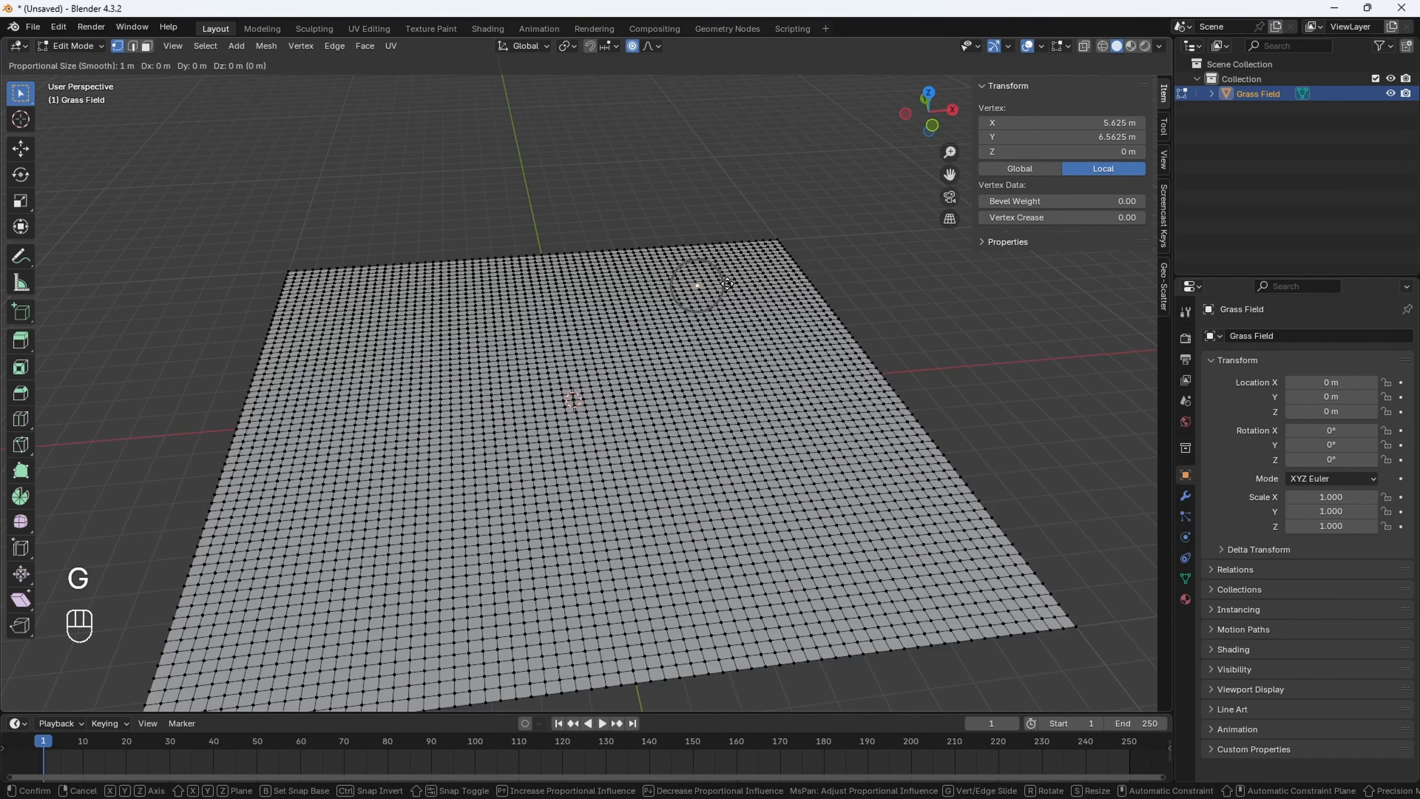
pyautogui.scroll(-18, 727, 284)
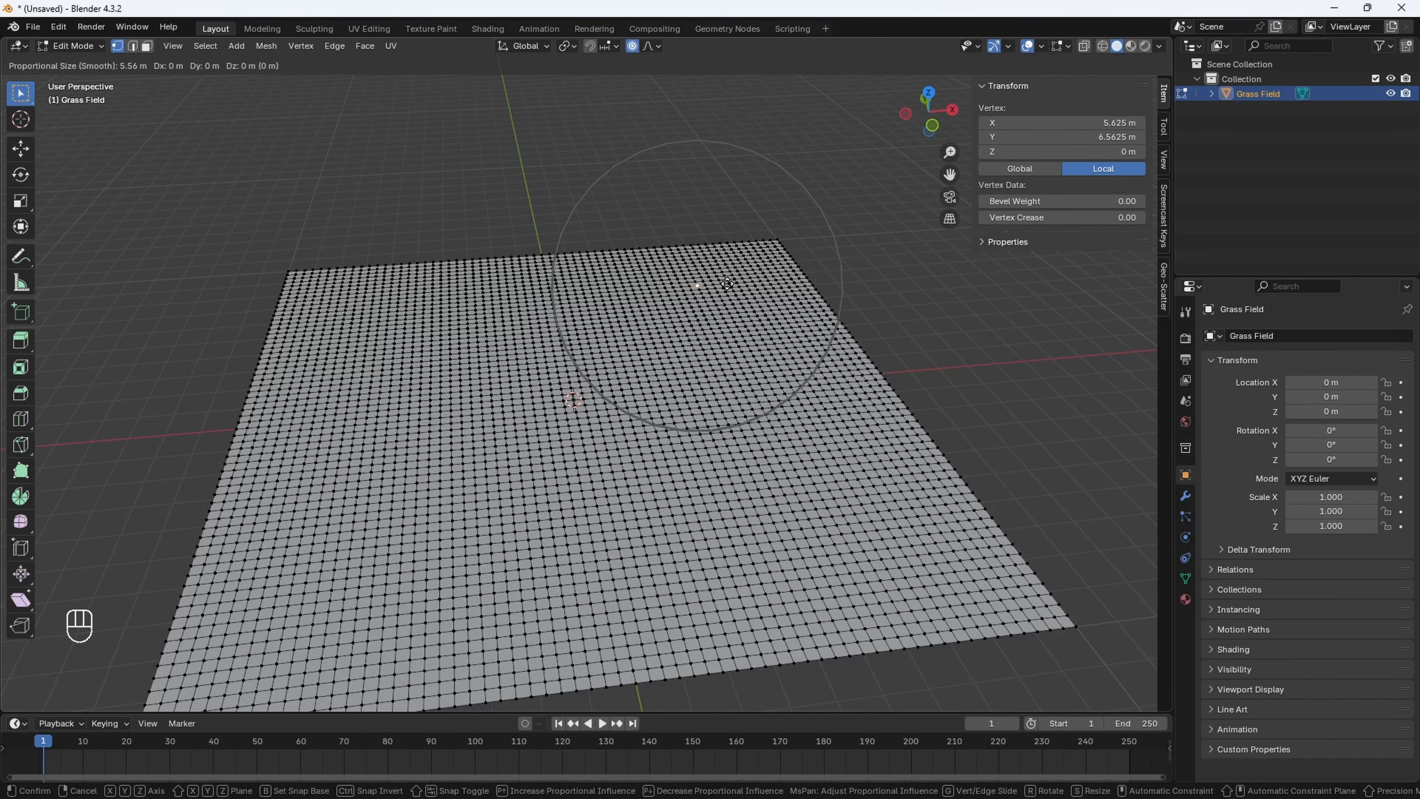
pyautogui.scroll(-2, 726, 284)
pyautogui.press('z')
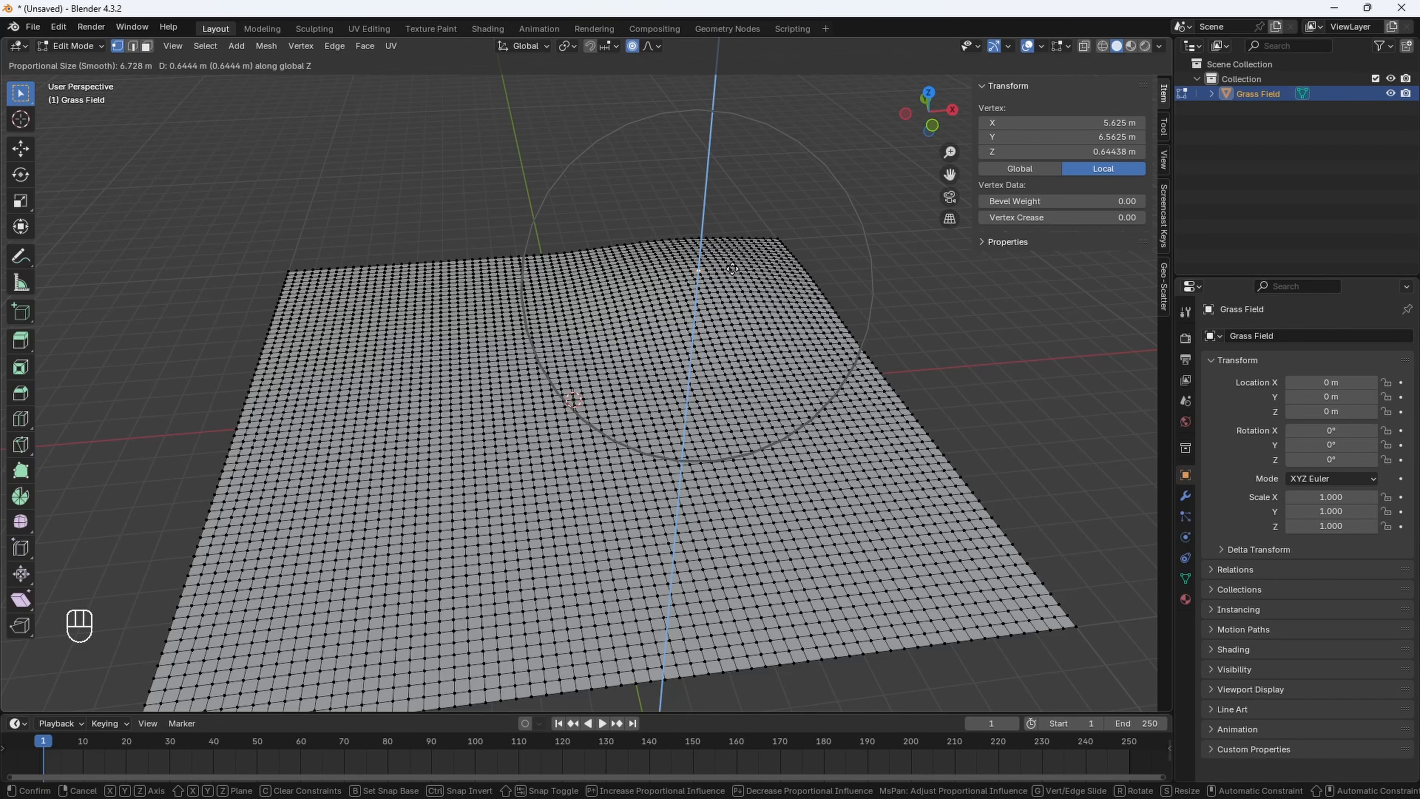
pyautogui.click(731, 269)
# With proportional editing at about 5.6 m influence, raise a vertex near the plane's negative X, positive Y corner about 0.52 m along Z
pyautogui.moveTo(635, 343); pyautogui.dragTo(521, 330, button='middle')
pyautogui.click(481, 325)
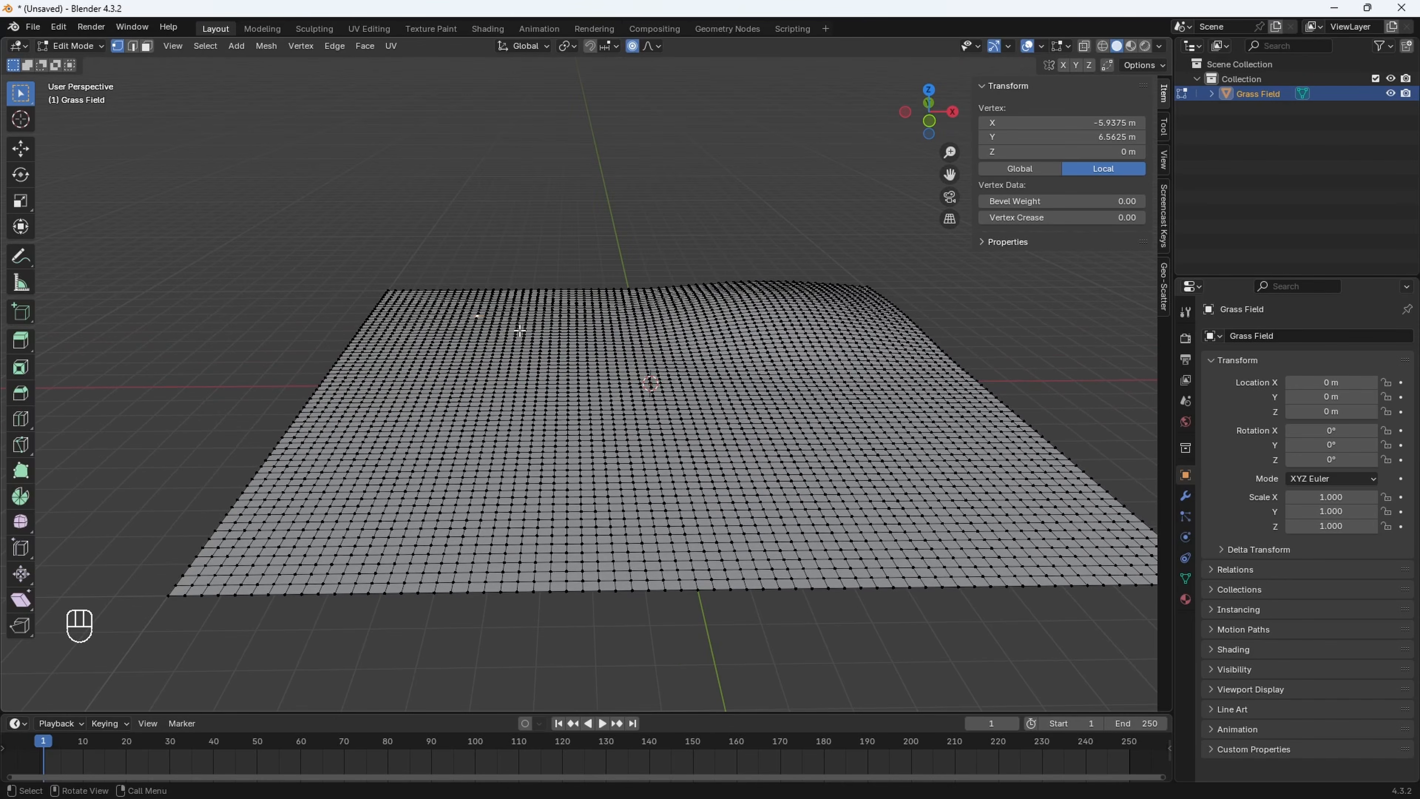
pyautogui.press('g')
pyautogui.press('z')
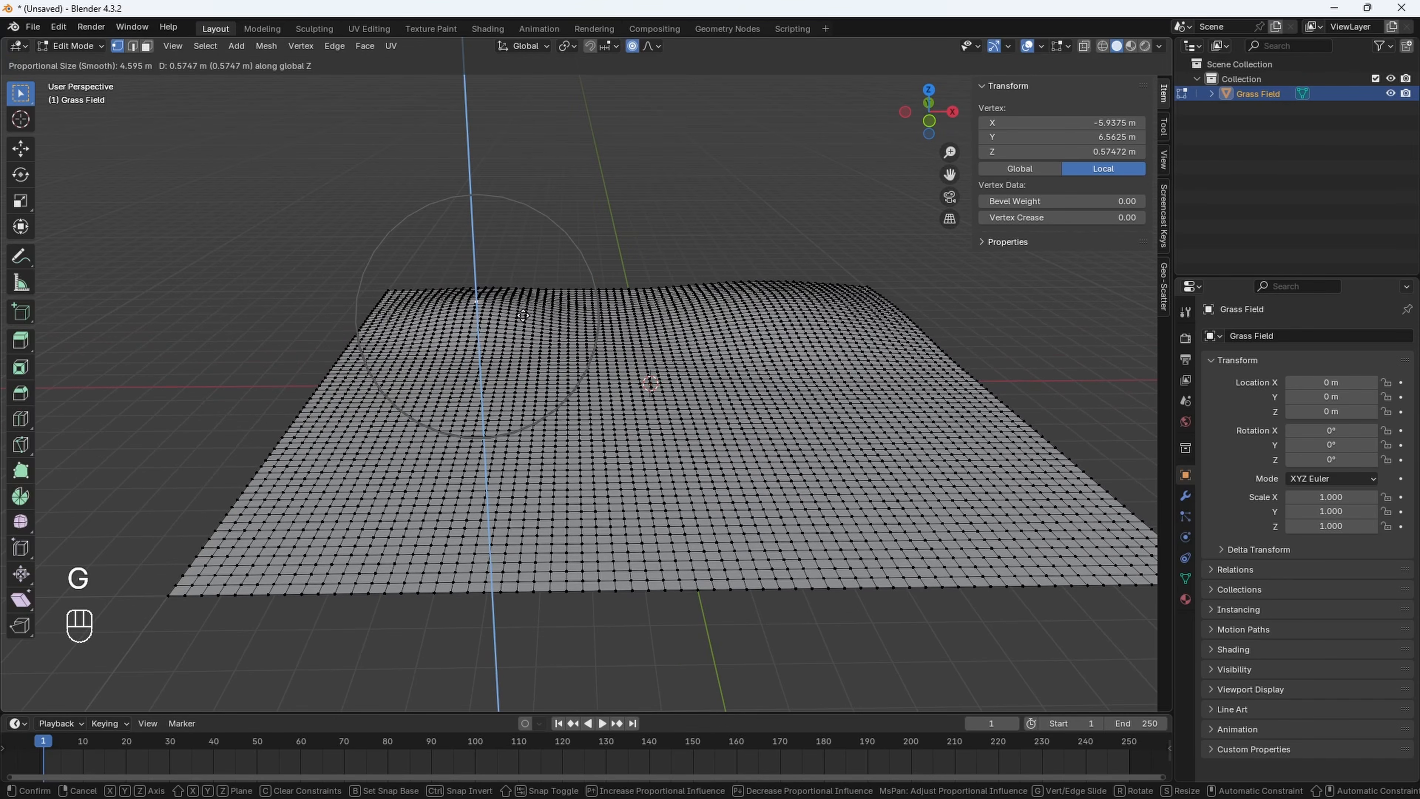
pyautogui.scroll(-2, 524, 316)
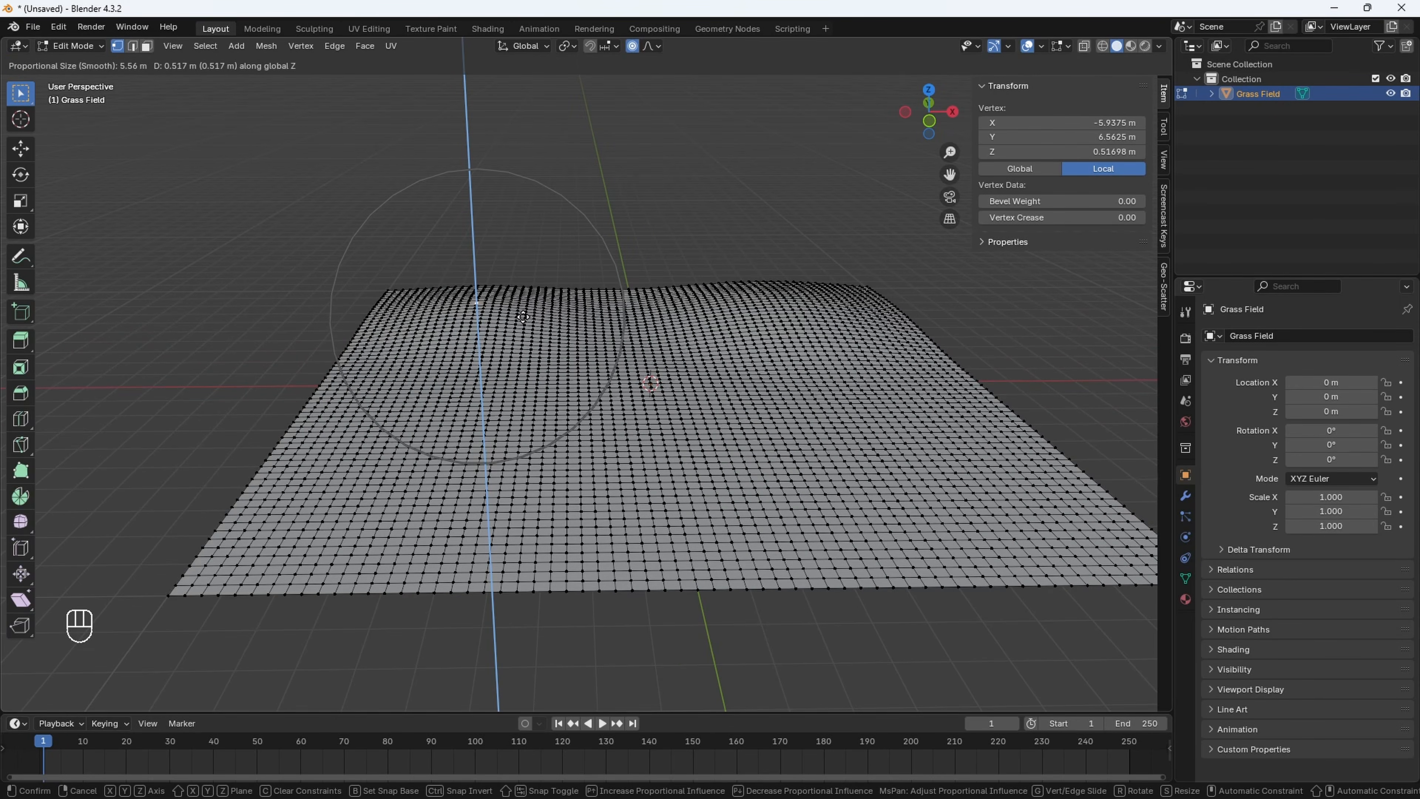
pyautogui.click(523, 316)
pyautogui.scroll(-1, 429, 514)
# Raise a vertex near the plane's positive X, negative Y corner about 0.53 m along Z with about 6.1 m proportional influence
pyautogui.moveTo(631, 500); pyautogui.dragTo(669, 492, button='middle')
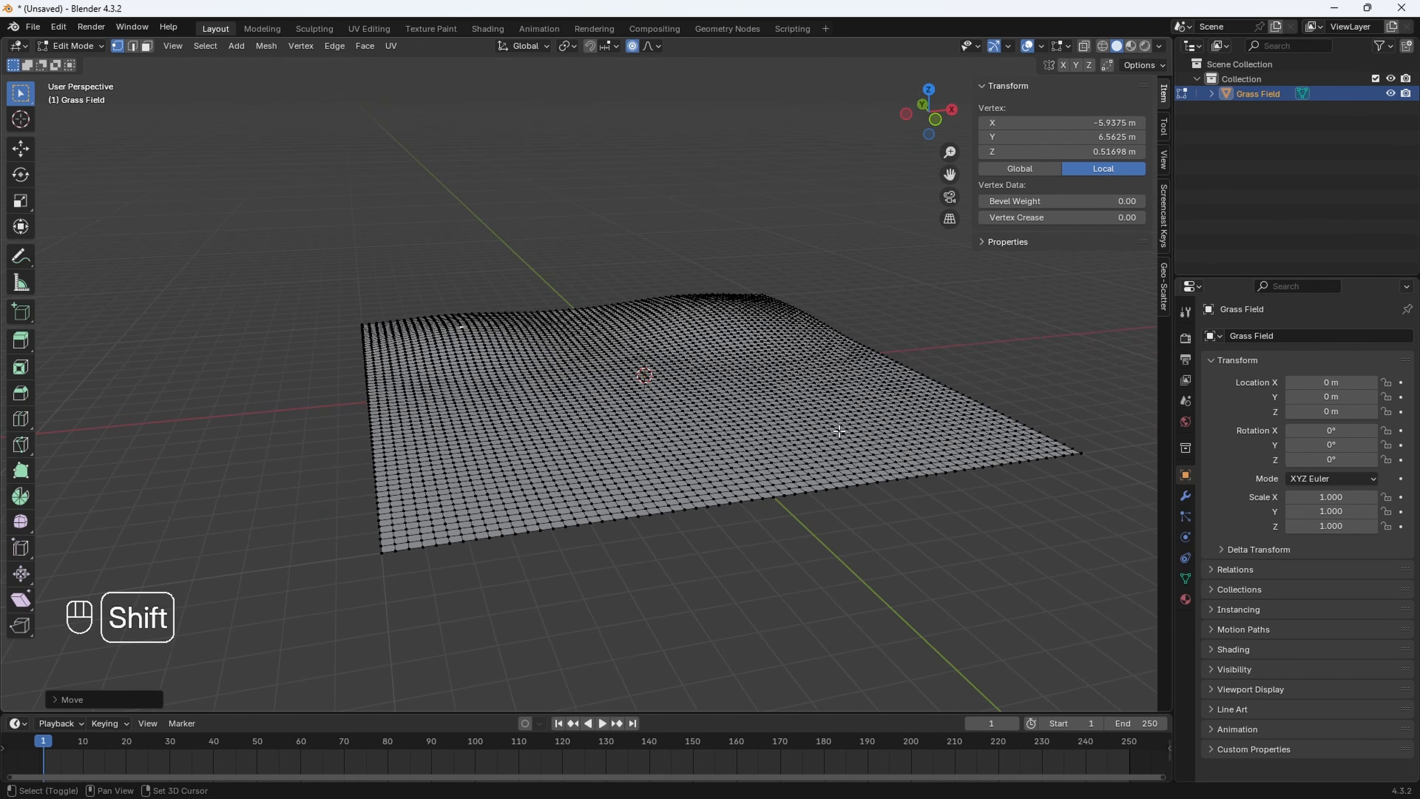
pyautogui.keyDown('shift'); pyautogui.moveTo(847, 429); pyautogui.dragTo(797, 440, button='middle'); pyautogui.keyUp('shift')
pyautogui.moveTo(797, 440); pyautogui.dragTo(785, 443, button='middle')
pyautogui.click(815, 435)
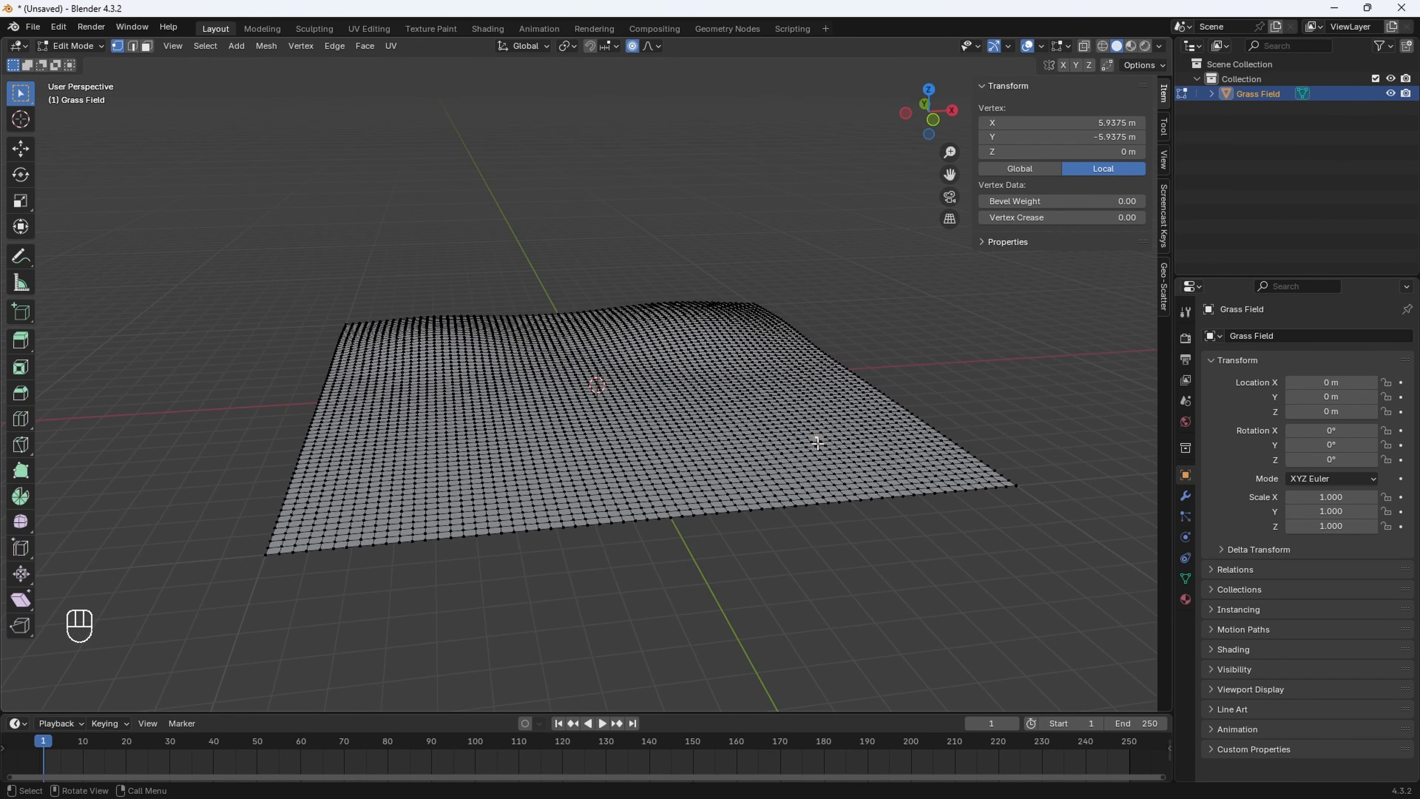
pyautogui.press('g')
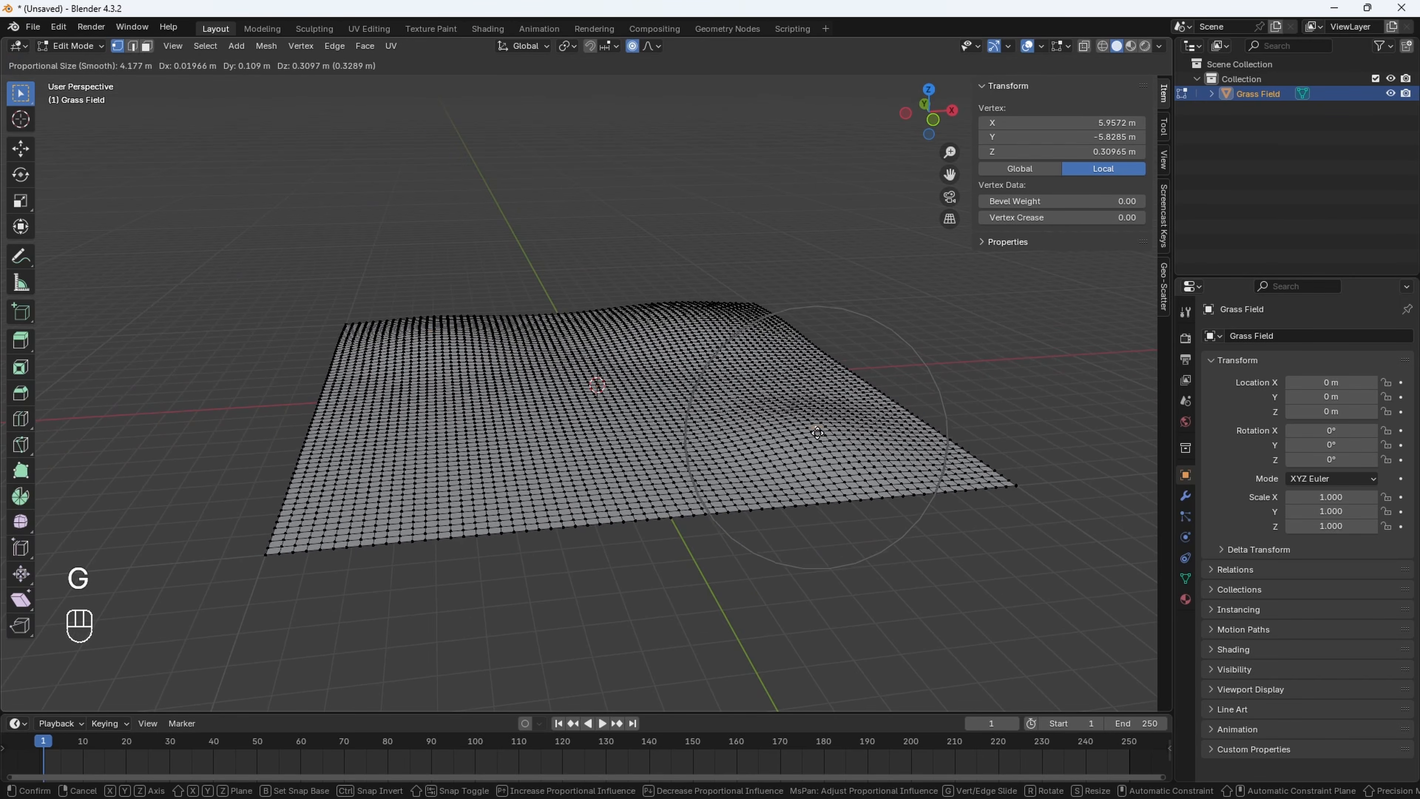
pyautogui.scroll(-1, 817, 431)
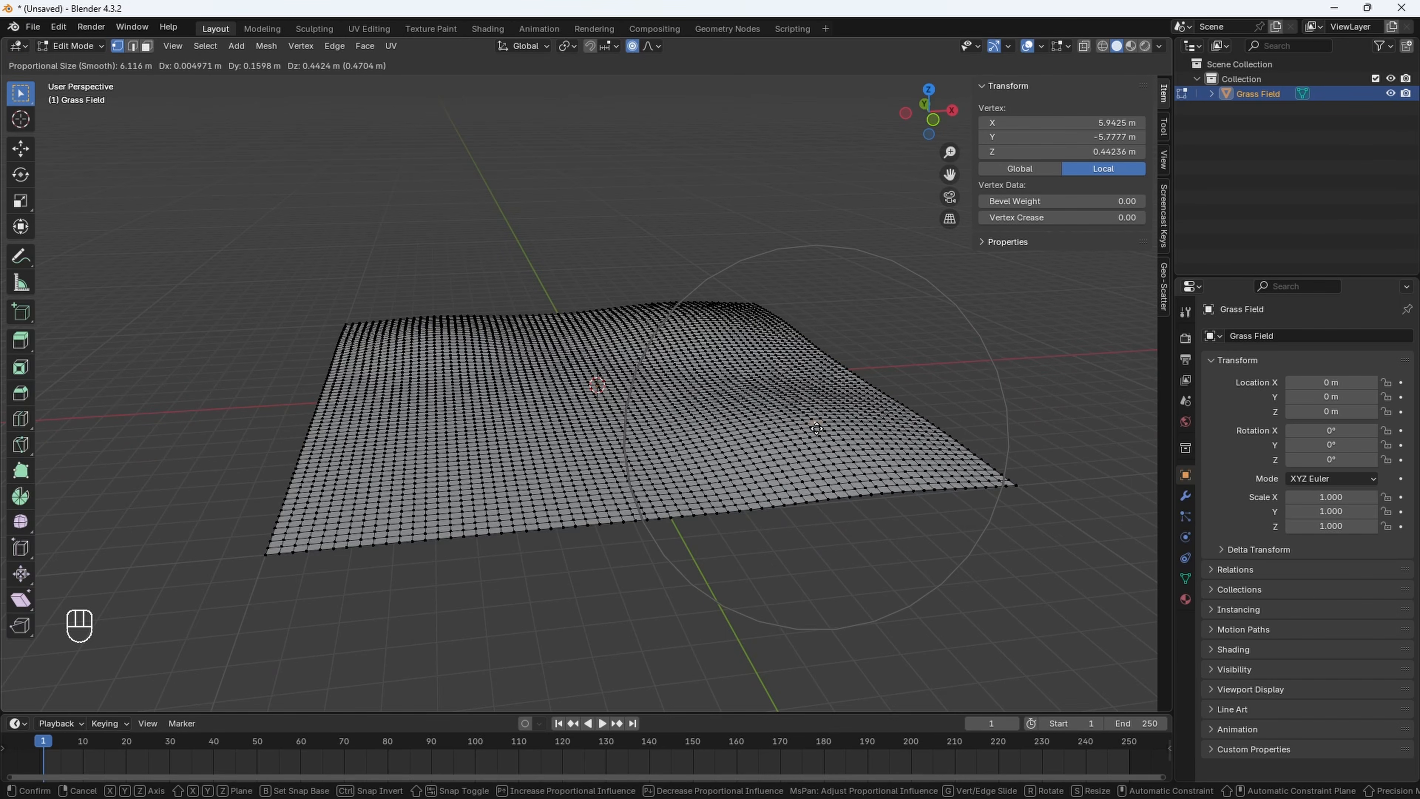
pyautogui.press('z')
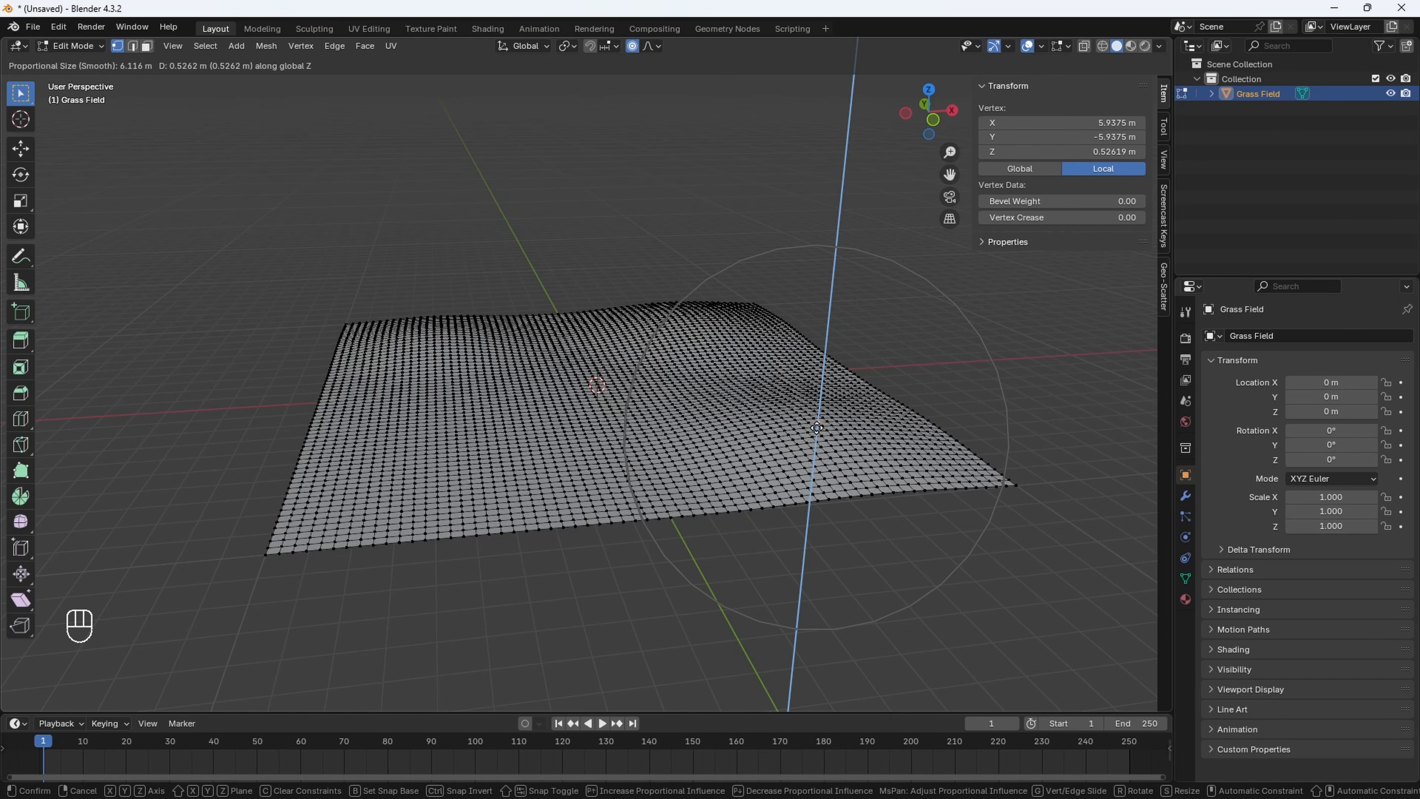
# Lower a vertex near the plane's negative X and Y corner about 0.05 m along Z and return to Object Mode
pyautogui.moveTo(564, 537); pyautogui.dragTo(607, 490, button='middle')
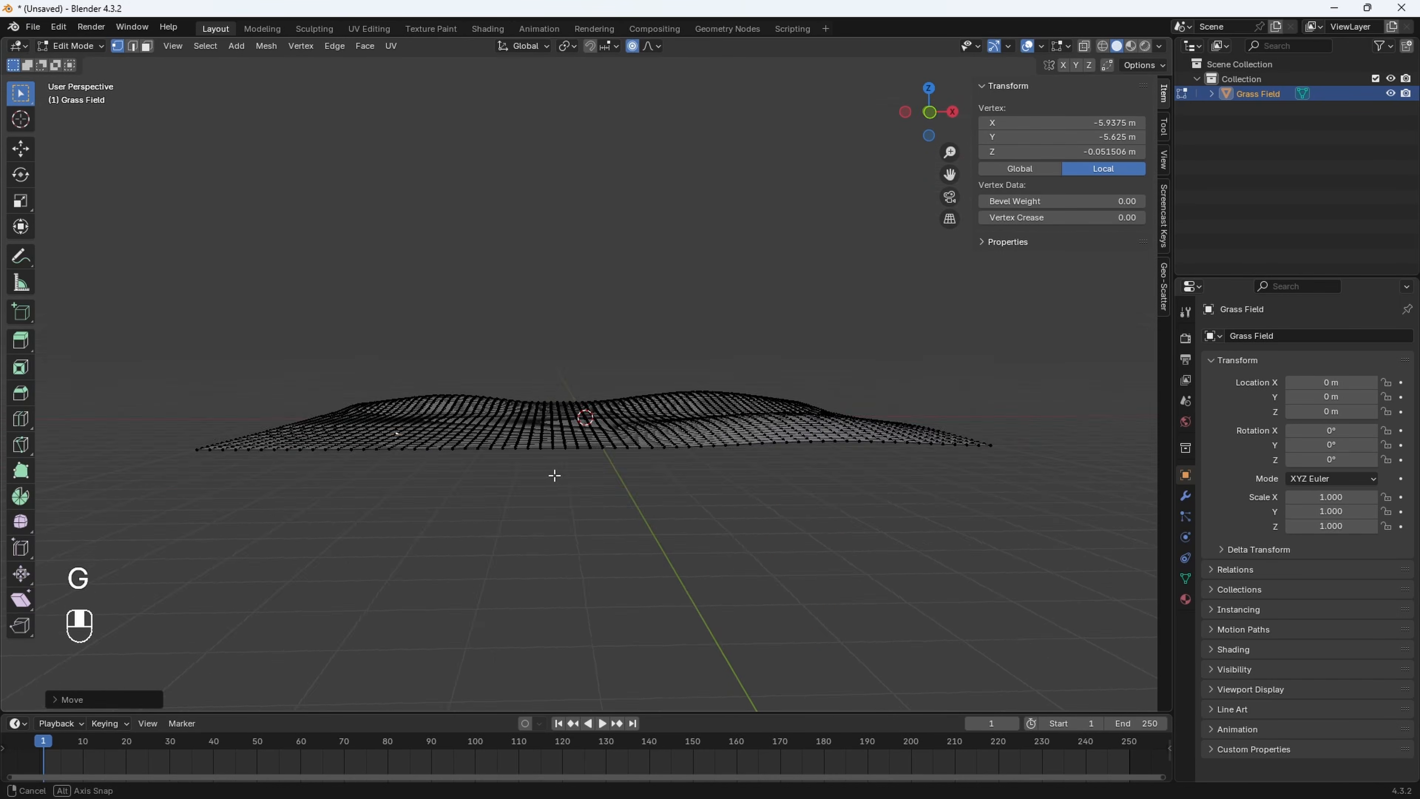
pyautogui.moveTo(615, 448)
pyautogui.keyDown('shift'); pyautogui.mouseDown(button='middle')
pyautogui.moveTo(624, 483)
pyautogui.moveTo(596, 505)
pyautogui.moveTo(616, 456)
pyautogui.moveTo(674, 465)
pyautogui.moveTo(627, 453)
pyautogui.mouseUp(button='middle'); pyautogui.keyUp('shift')
pyautogui.scroll(3, 597, 505)
pyautogui.scroll(-5, 597, 505)
pyautogui.press('Tab')
pyautogui.scroll(2, 604, 484)
pyautogui.scroll(-2, 625, 435)
pyautogui.moveTo(627, 453); pyautogui.dragTo(556, 424, button='middle')
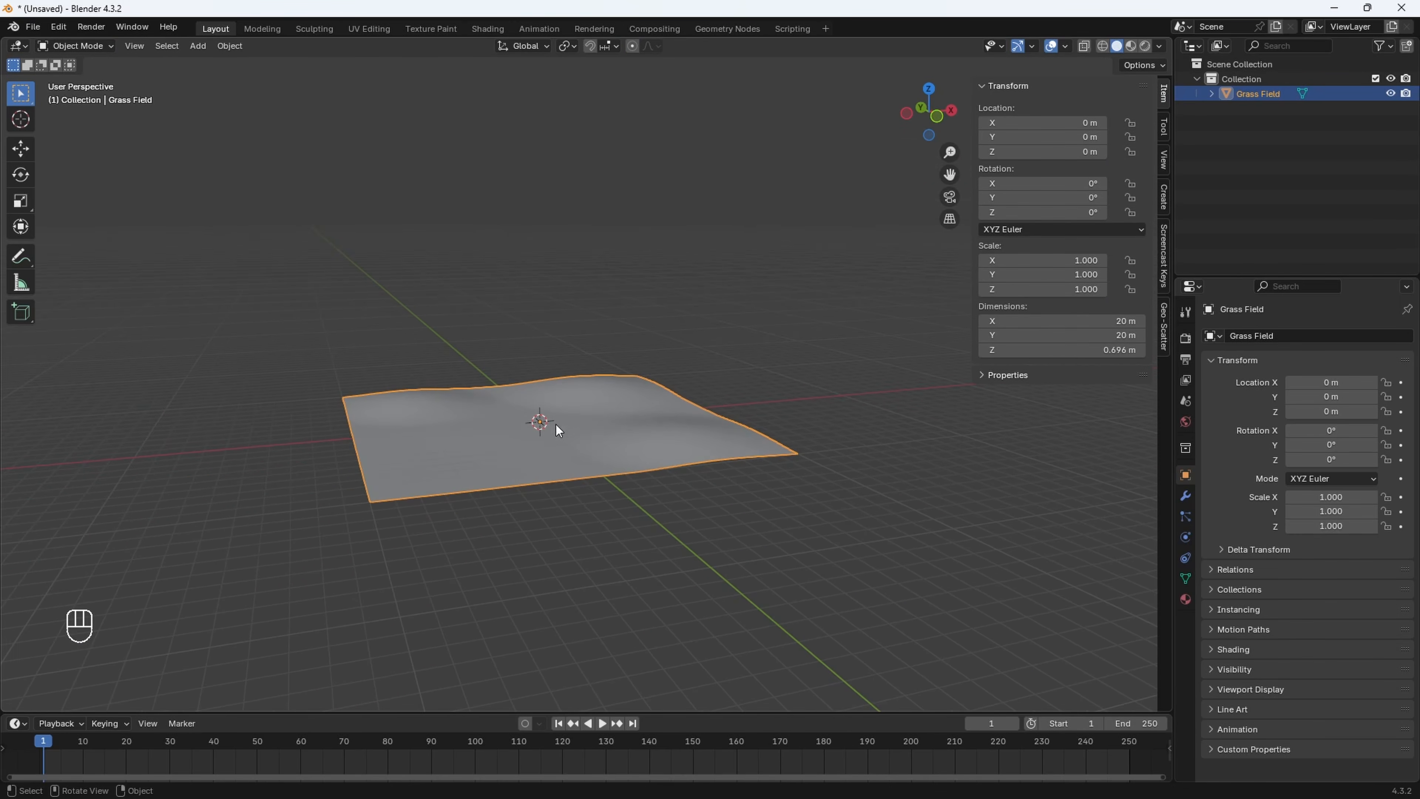
# Create a new material on the Grass Field and rename it Grass
pyautogui.click(1186, 598)
pyautogui.click(1297, 396)
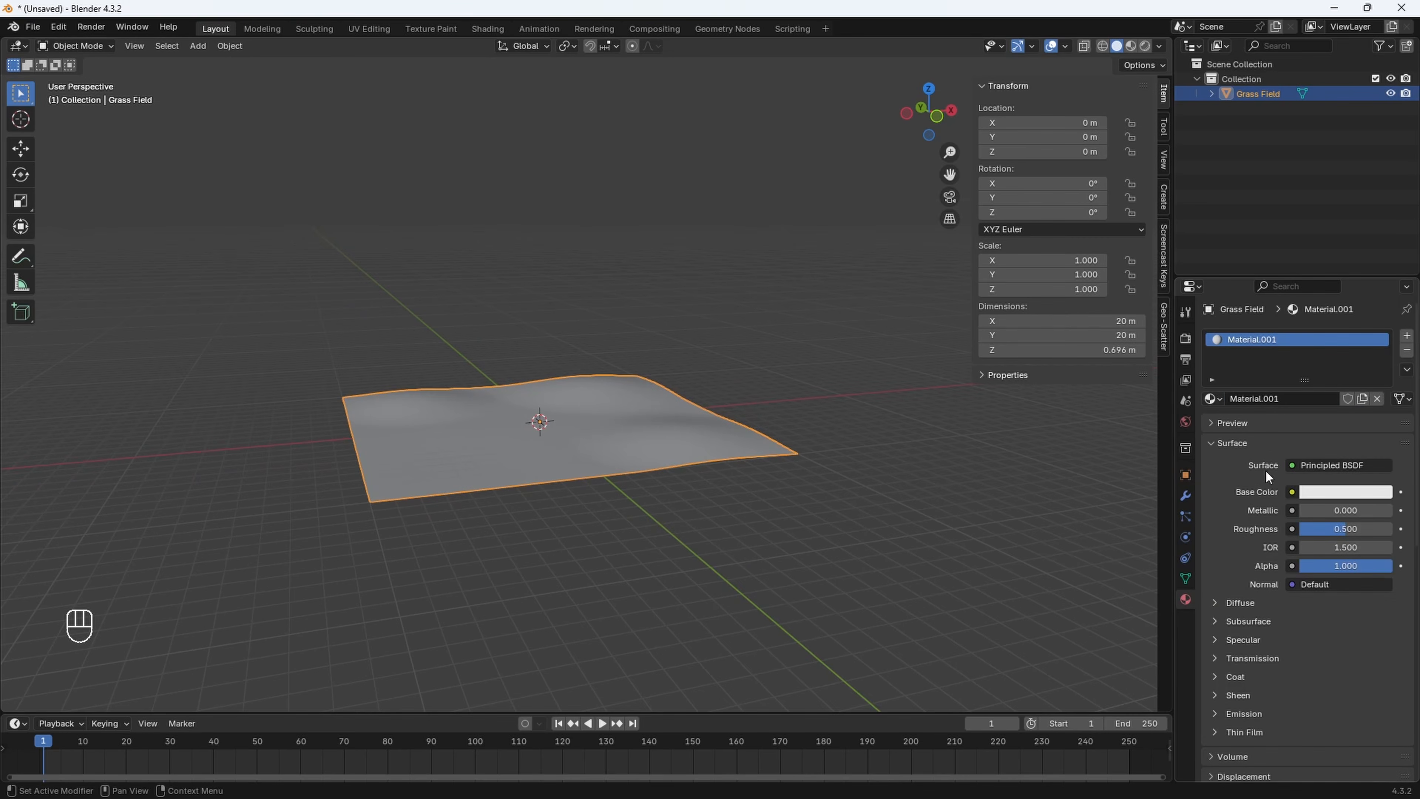
pyautogui.doubleClick(1279, 340)
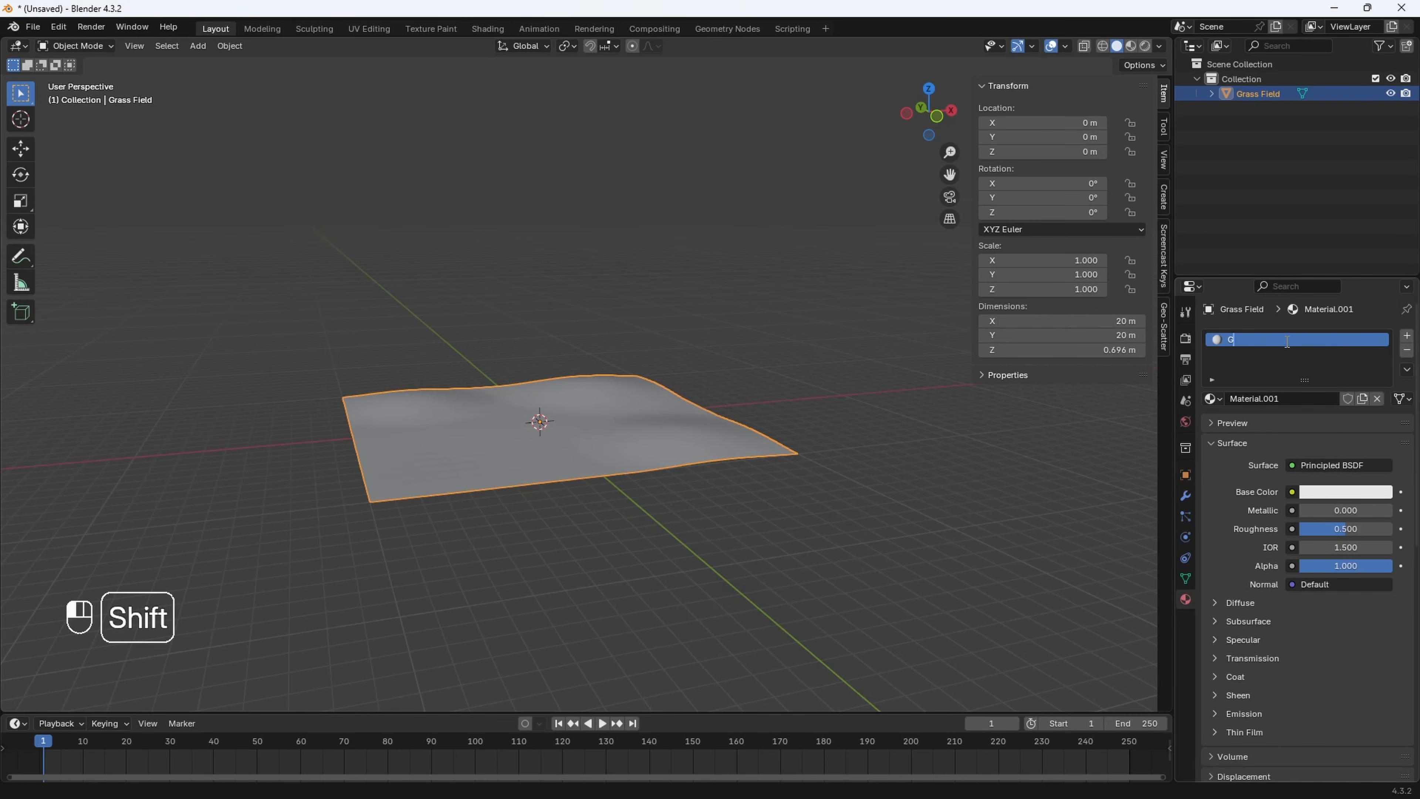
pyautogui.write('Grass')
pyautogui.press('Return')
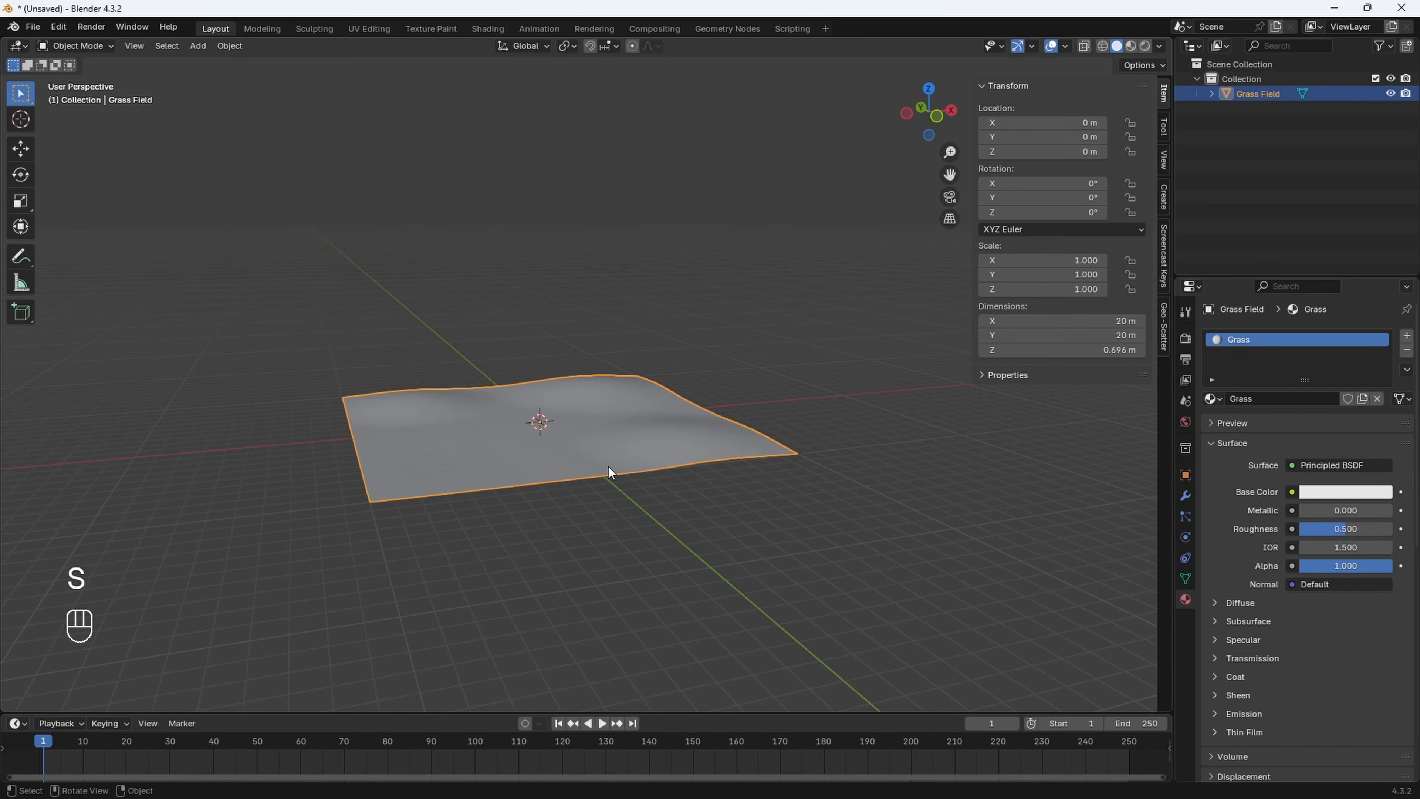
# Switch to File Explorer and locate the grass-seamless-texture-tileable image in the Downloads folder
pyautogui.moveTo(611, 473); pyautogui.dragTo(694, 431, button='middle')
pyautogui.moveTo(818, 792)
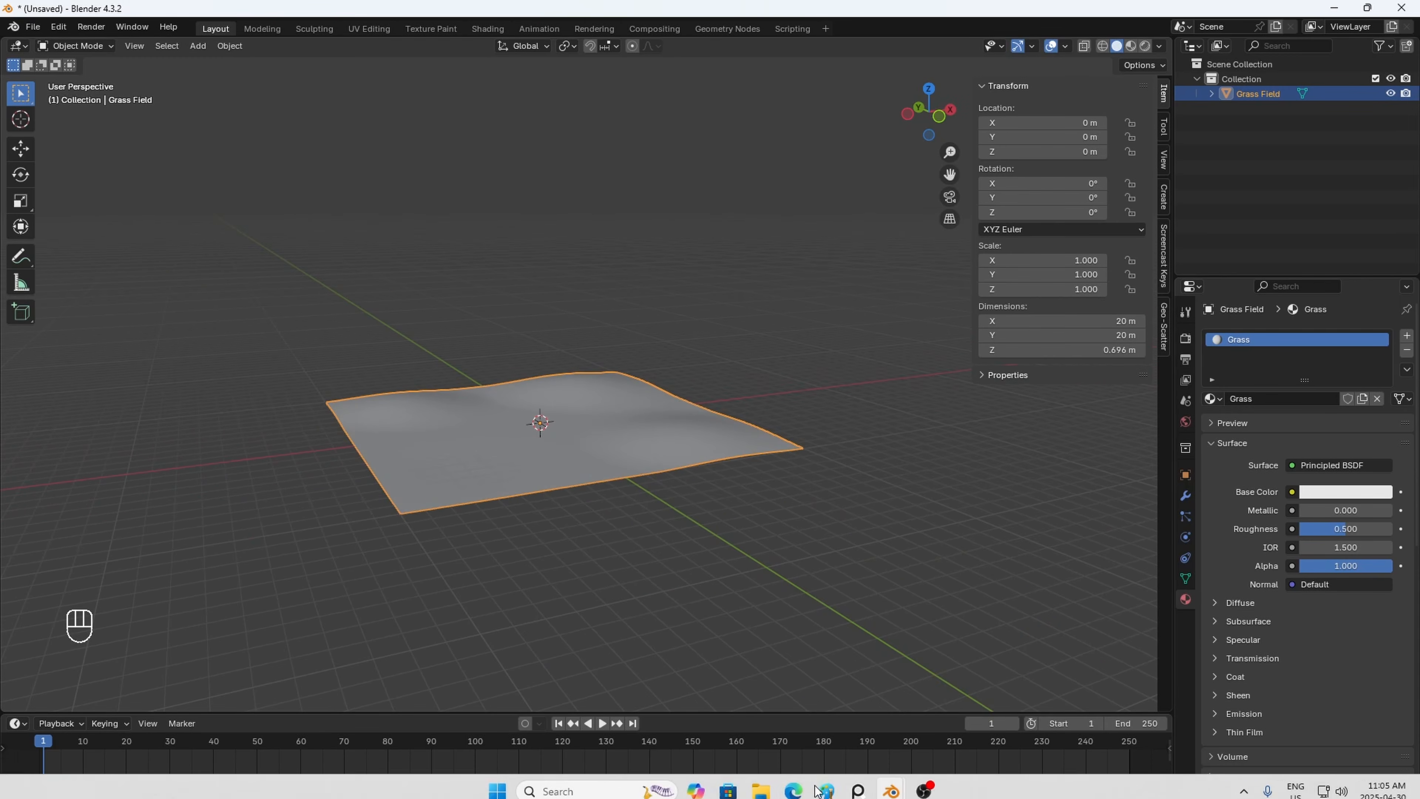
pyautogui.click(760, 791)
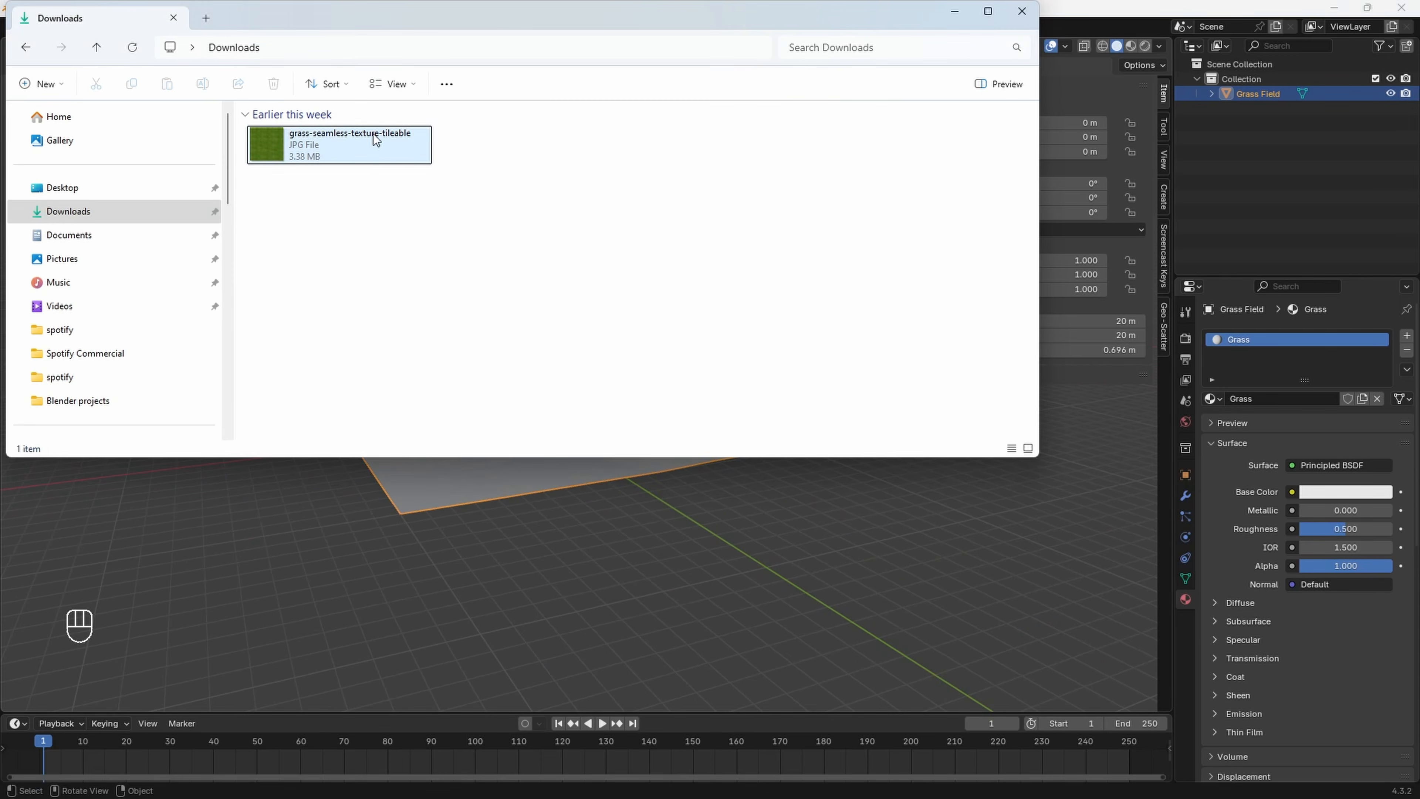
pyautogui.click(385, 145)
pyautogui.moveTo(401, 39); pyautogui.dragTo(516, 67)
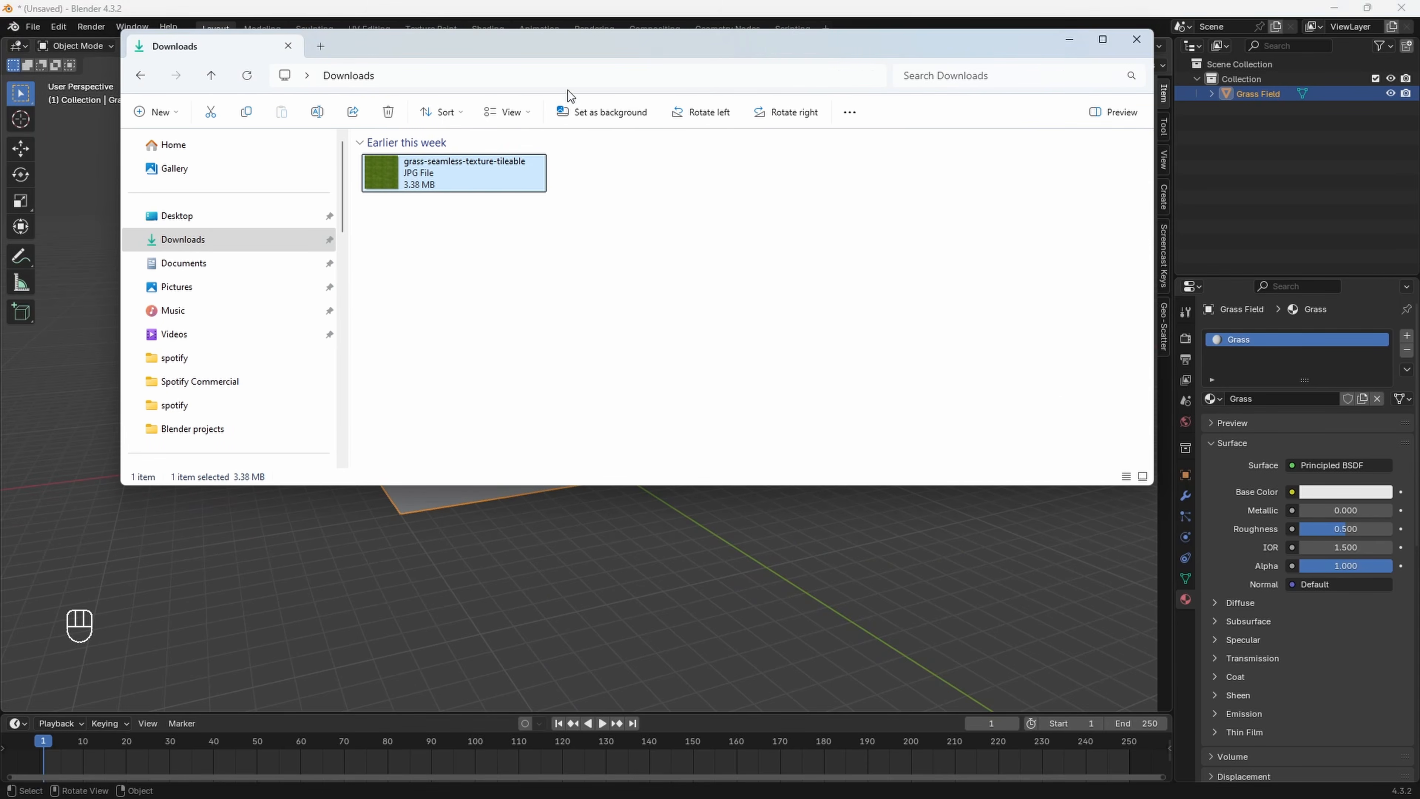
# Switch to the web browser and look through the Google image results for grass texture
pyautogui.moveTo(747, 790)
pyautogui.click(817, 786)
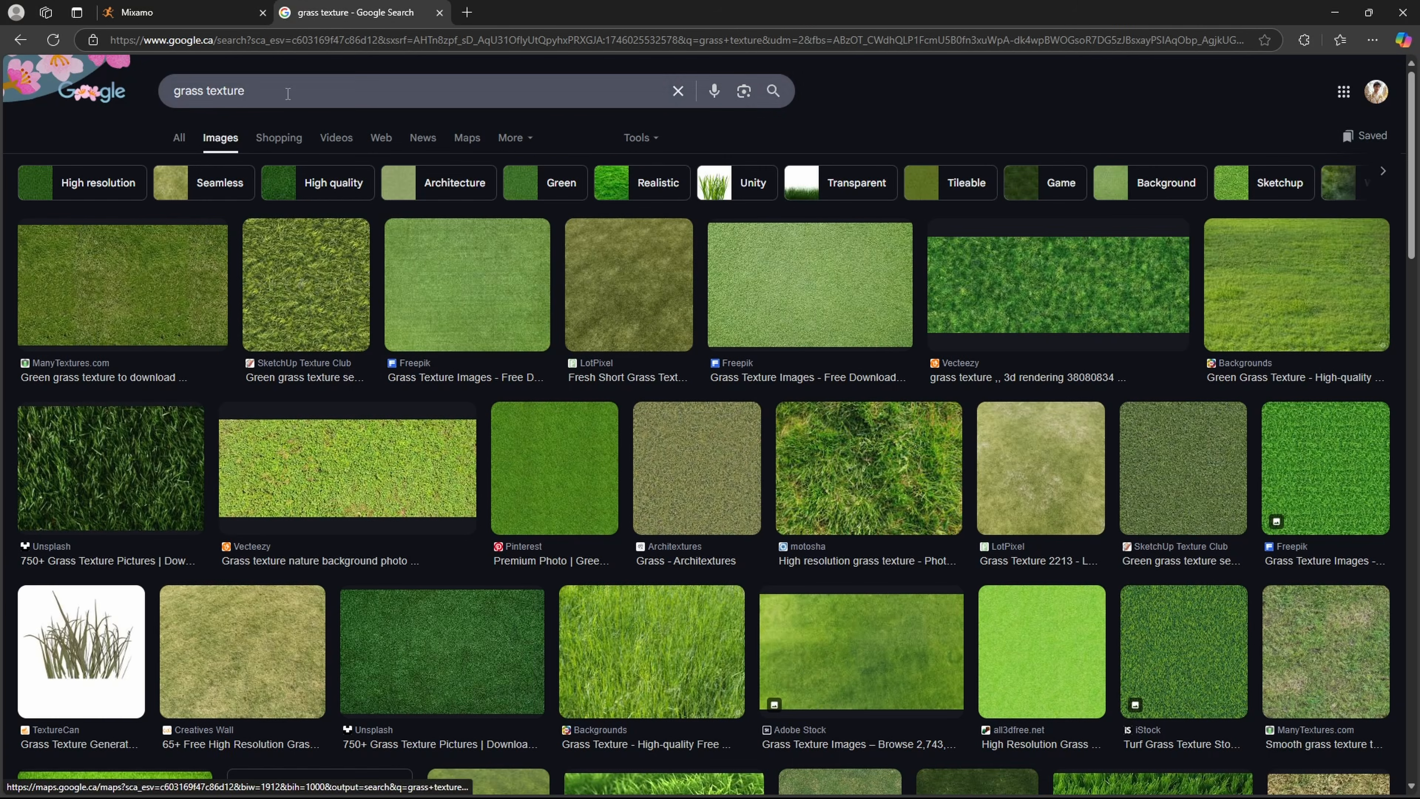
pyautogui.scroll(-2, 645, 438)
pyautogui.scroll(-5, 646, 438)
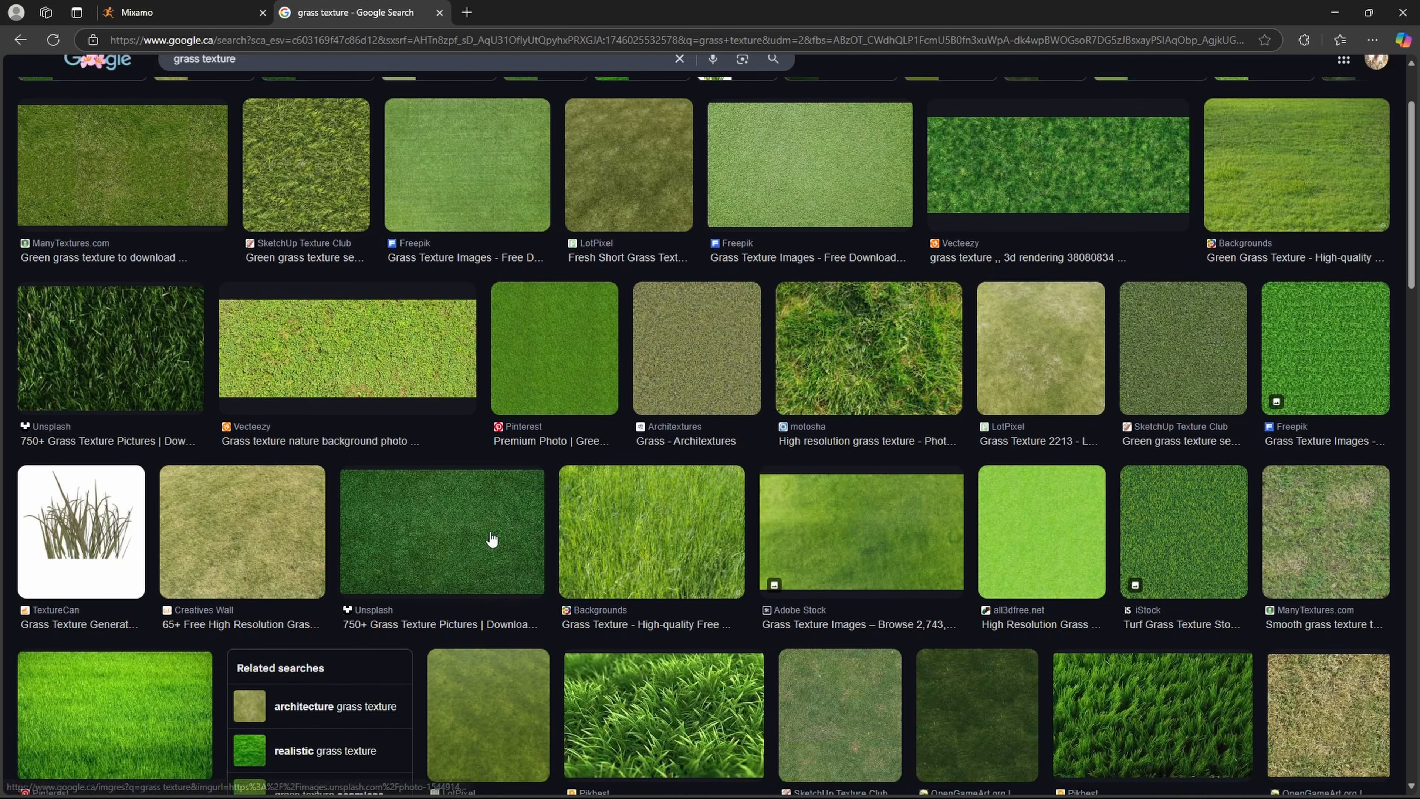
pyautogui.scroll(2, 1005, 296)
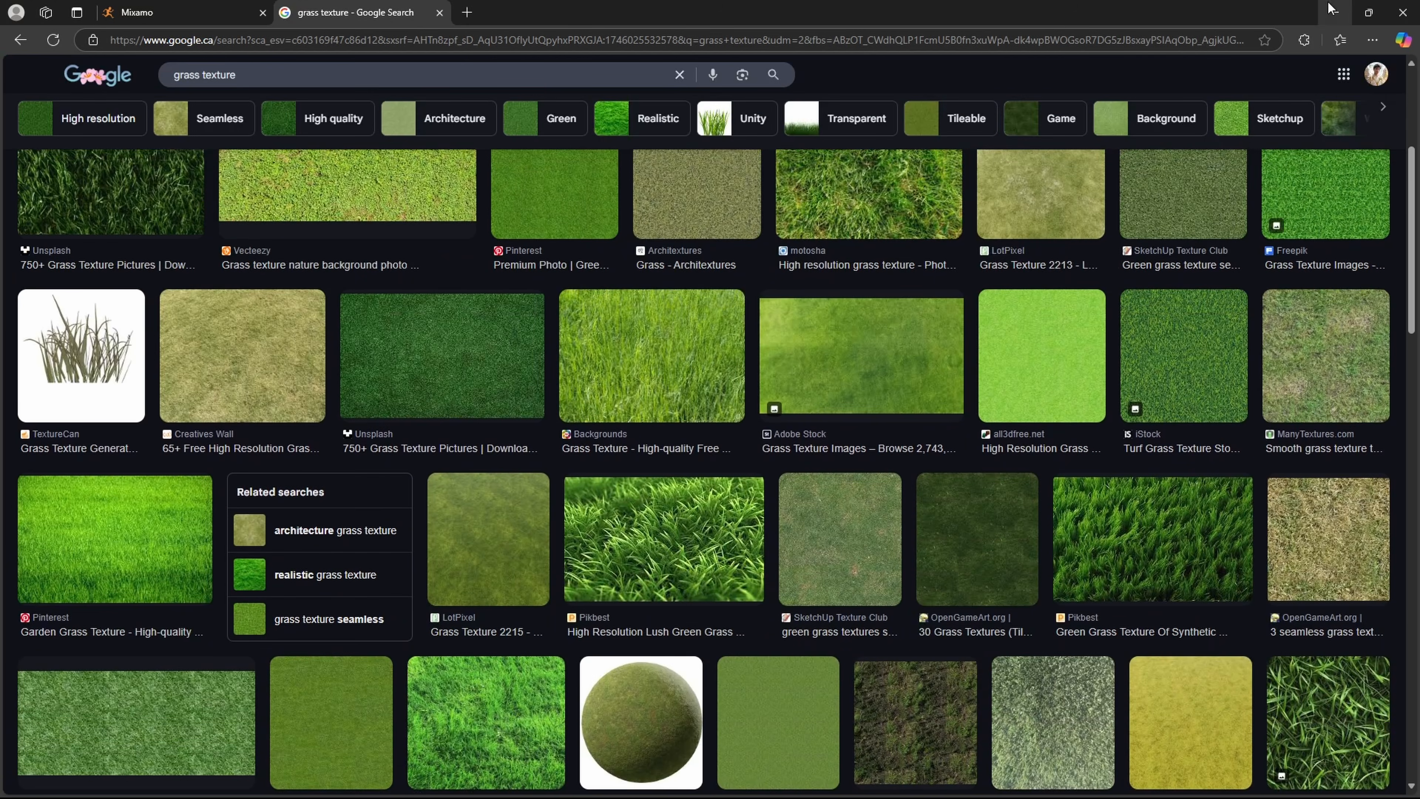
pyautogui.click(1334, 12)
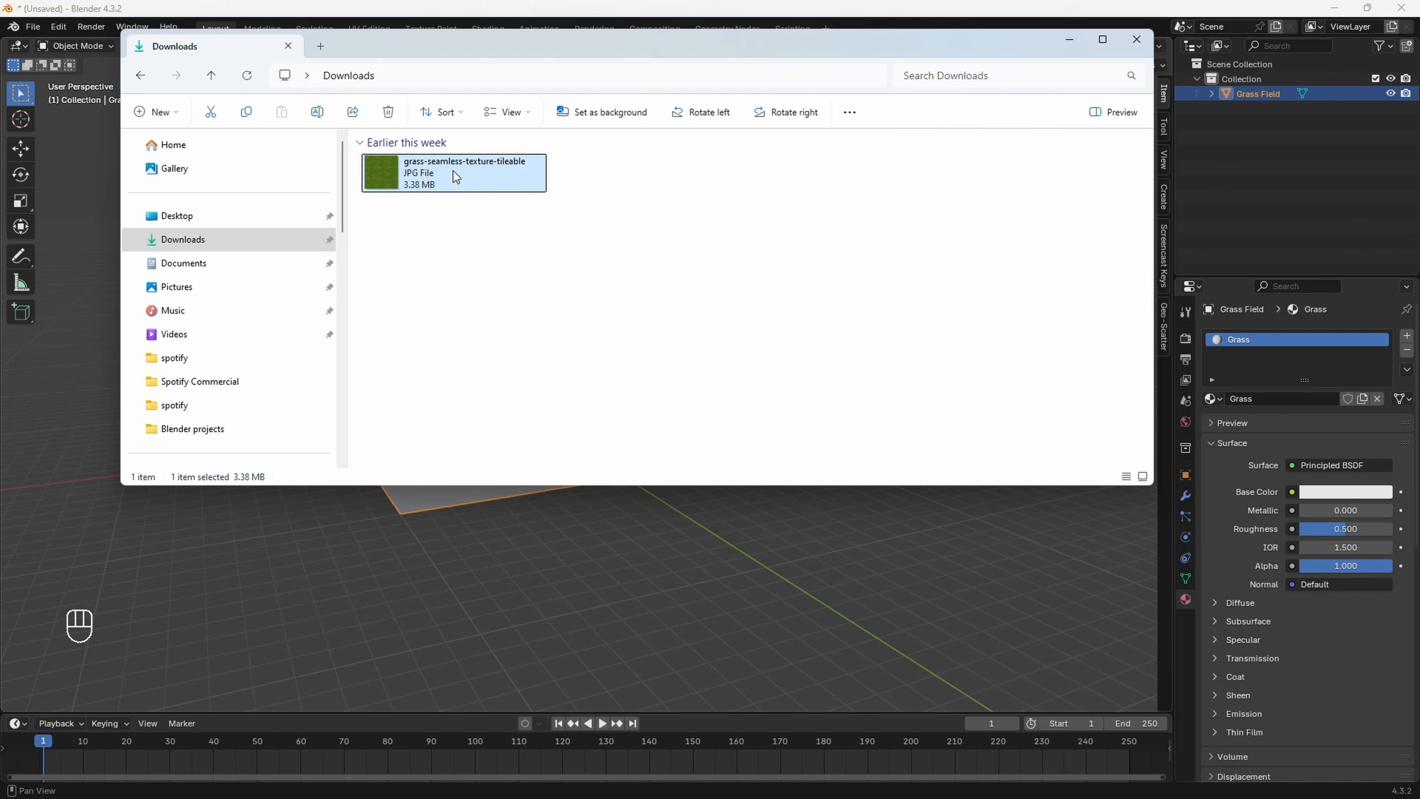
# Switch back to Blender and give the Grass material's Base Color an Image Texture using grass-seamless-texture-tileable.jpg from Downloads
pyautogui.moveTo(451, 194); pyautogui.dragTo(400, 182)
pyautogui.click(428, 545)
pyautogui.click(521, 468)
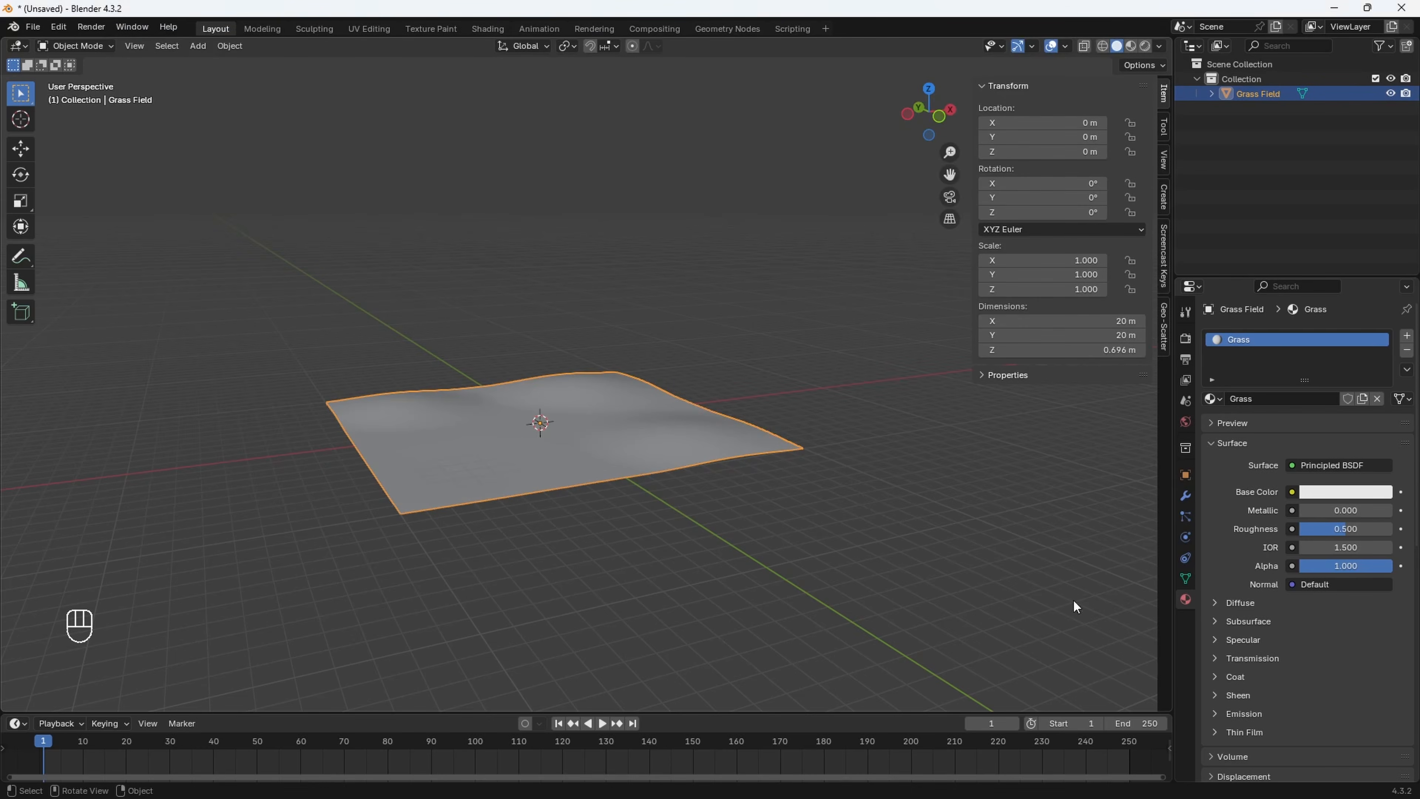
pyautogui.click(1293, 493)
pyautogui.click(951, 593)
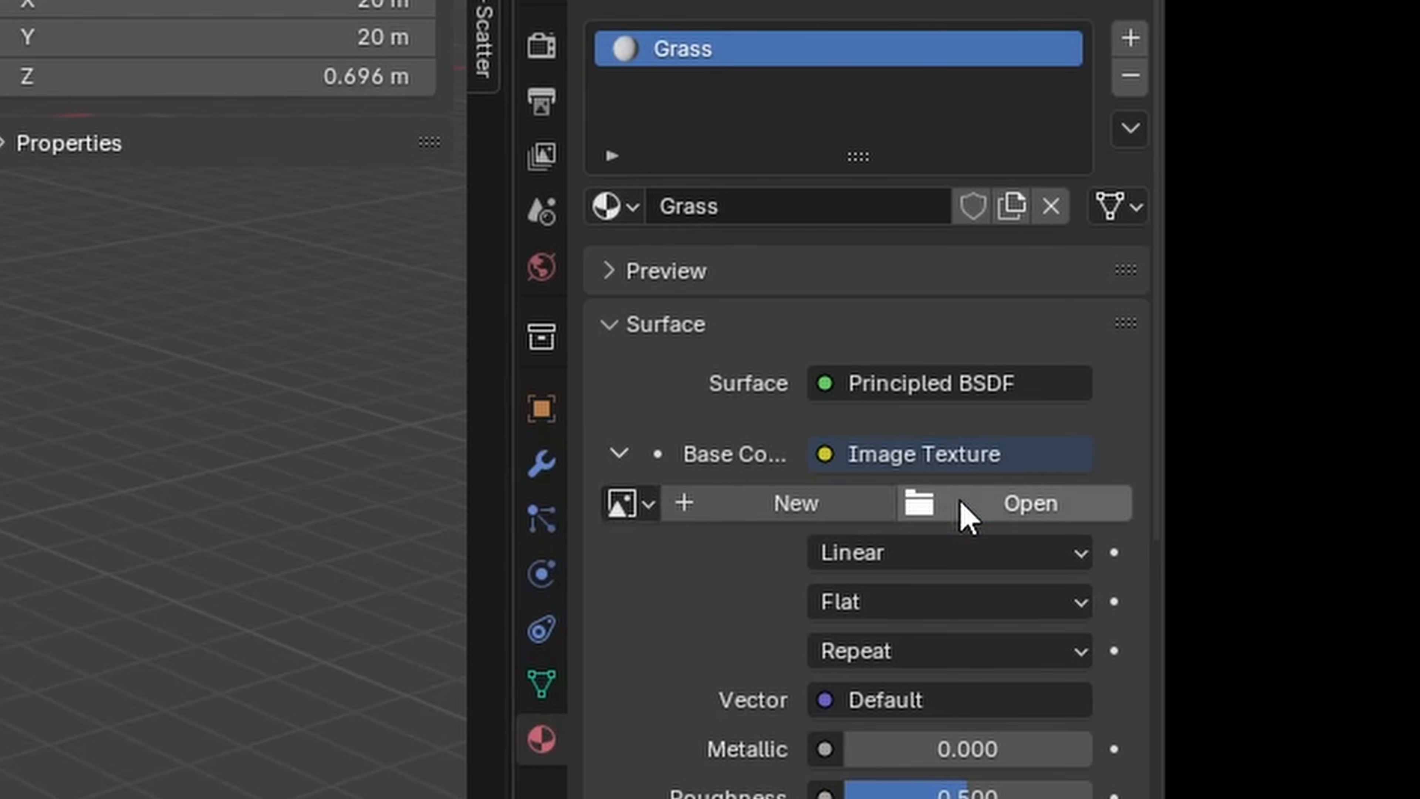
pyautogui.click(1342, 510)
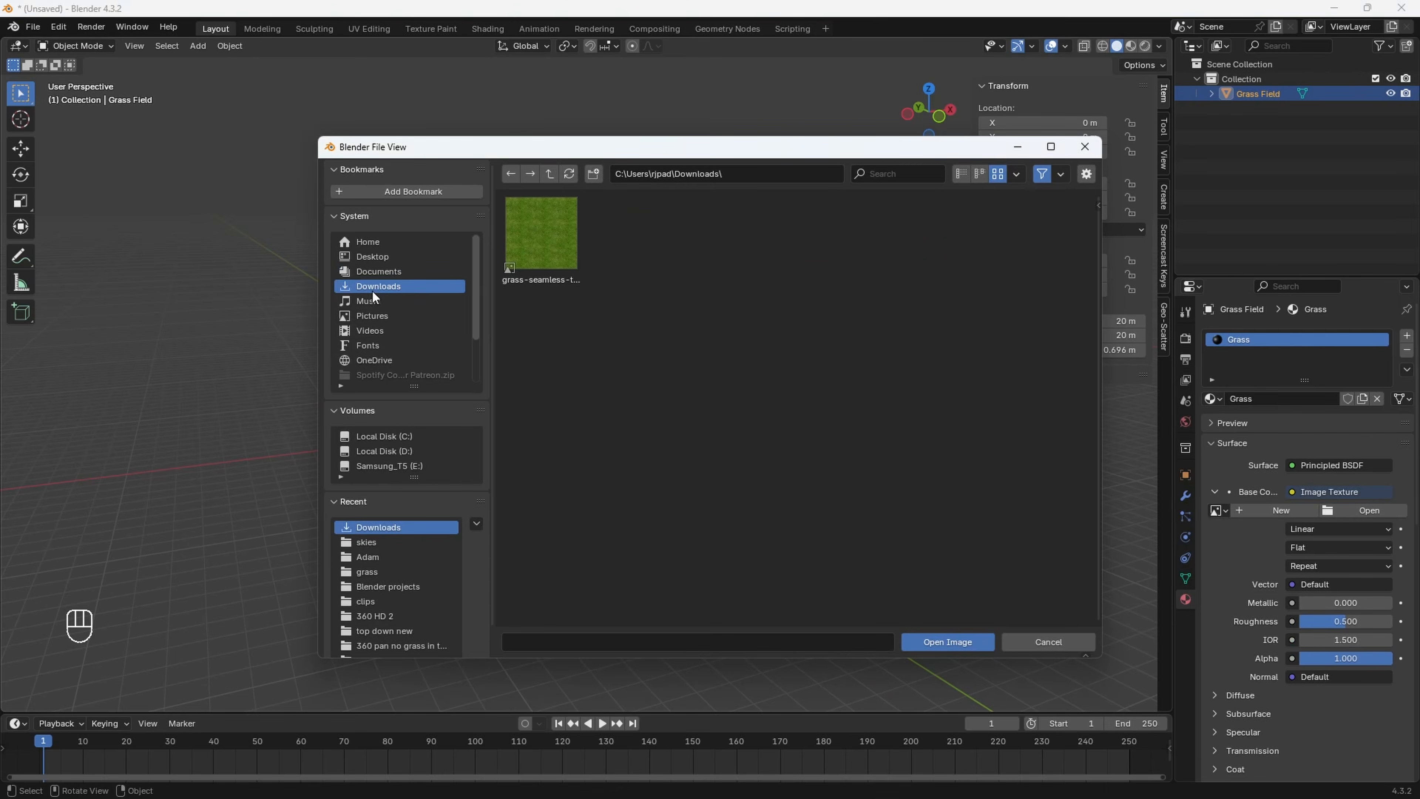
pyautogui.click(557, 242)
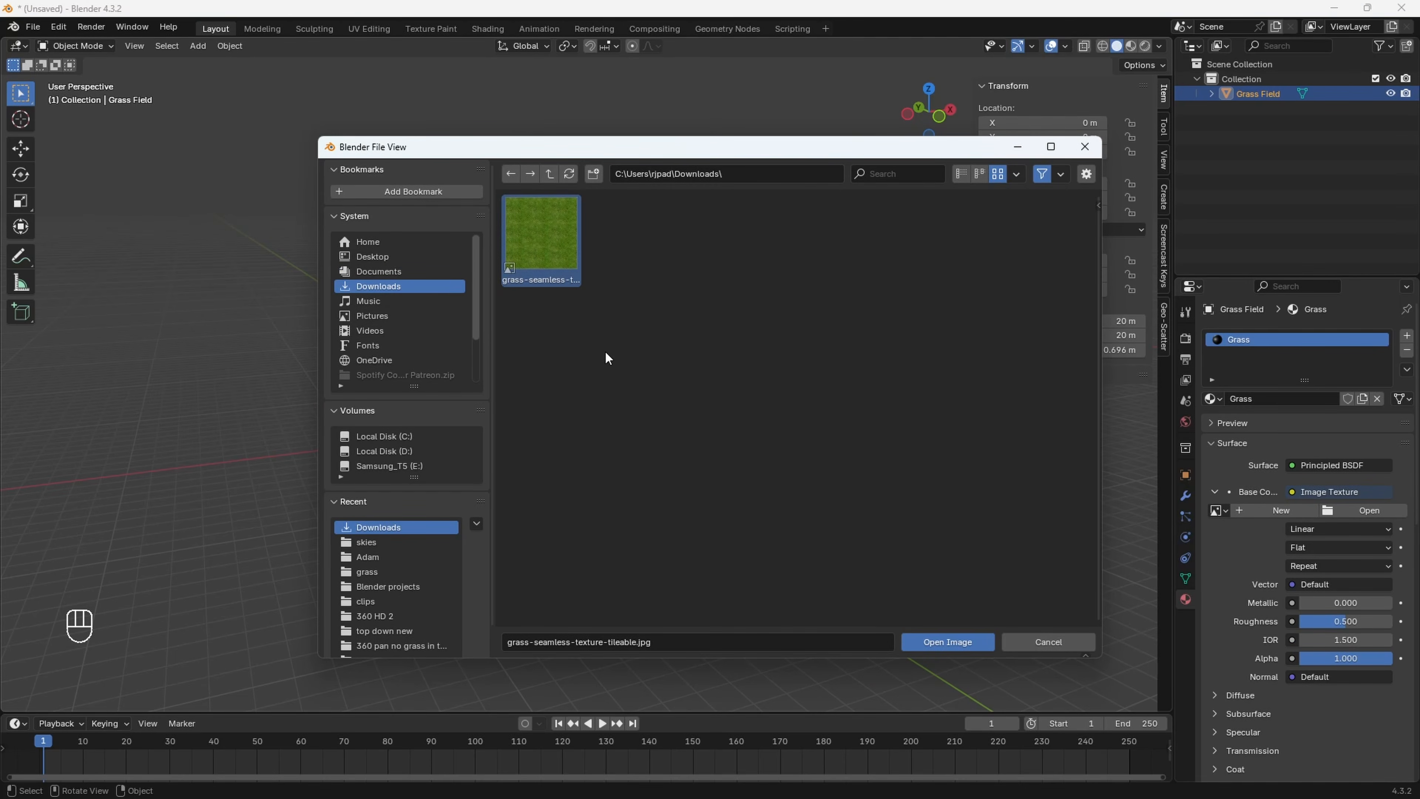
# Set the viewport shading to Material Preview and examine the grass texture across the hilly field
pyautogui.moveTo(662, 510); pyautogui.dragTo(582, 459, button='middle')
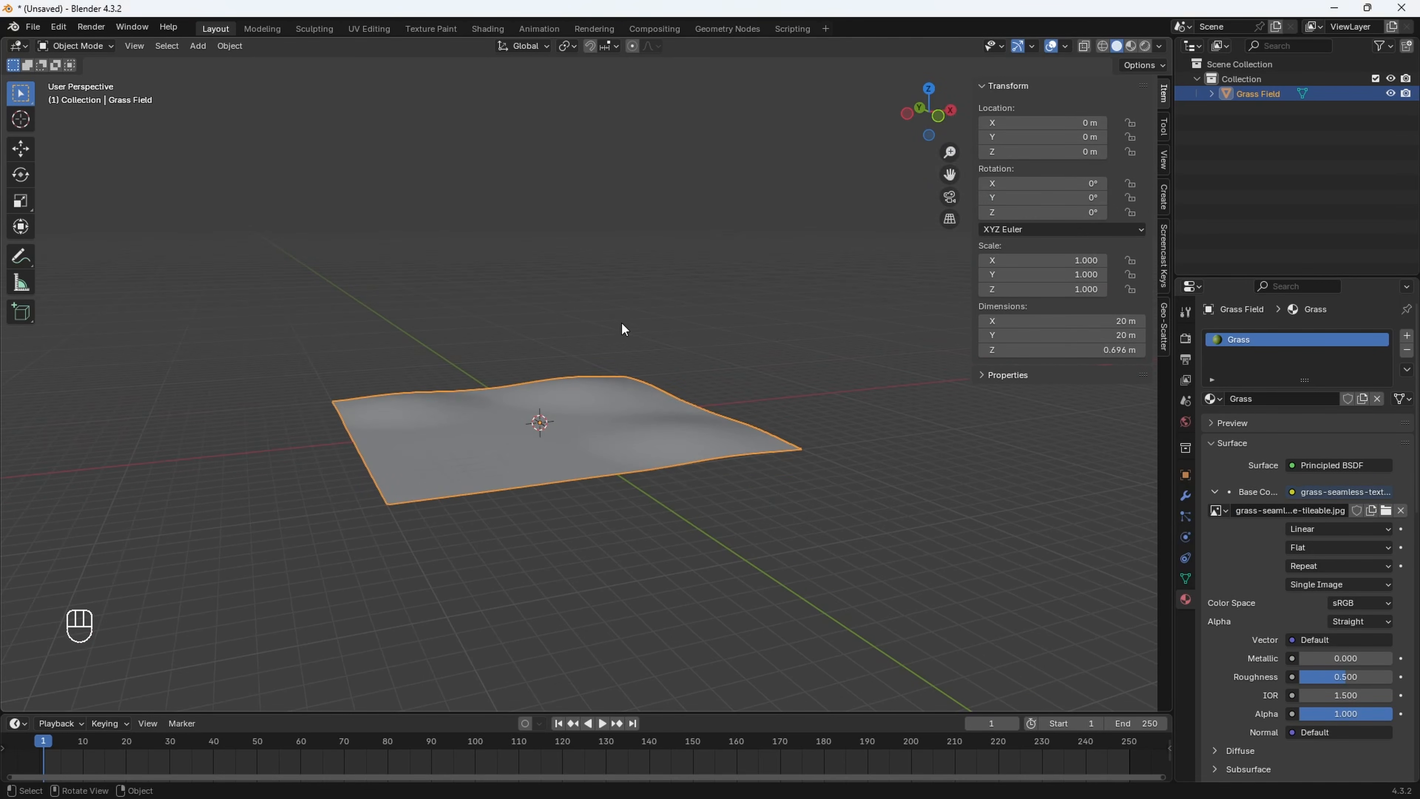
pyautogui.press('z')
pyautogui.click(645, 413)
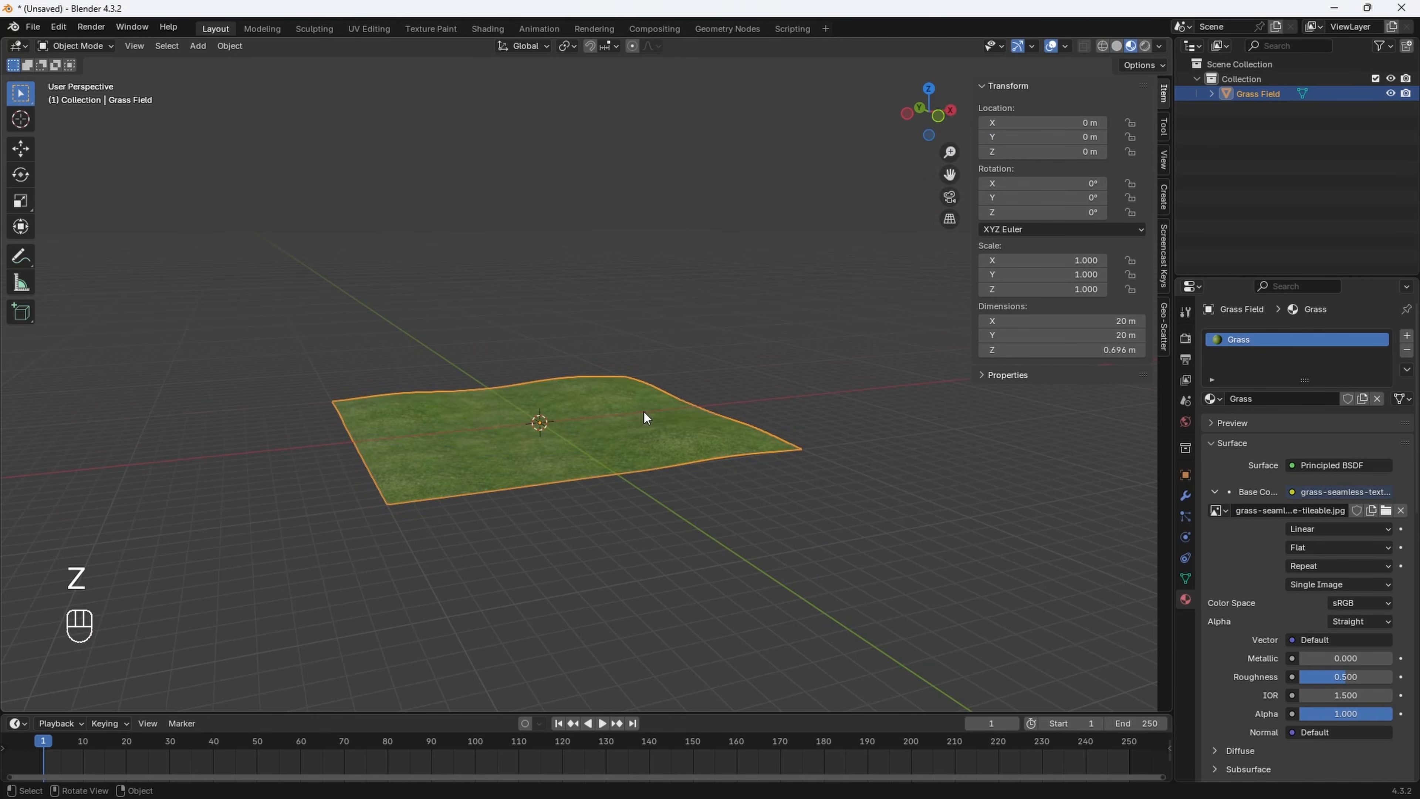
pyautogui.scroll(5, 633, 434)
pyautogui.scroll(-10, 637, 412)
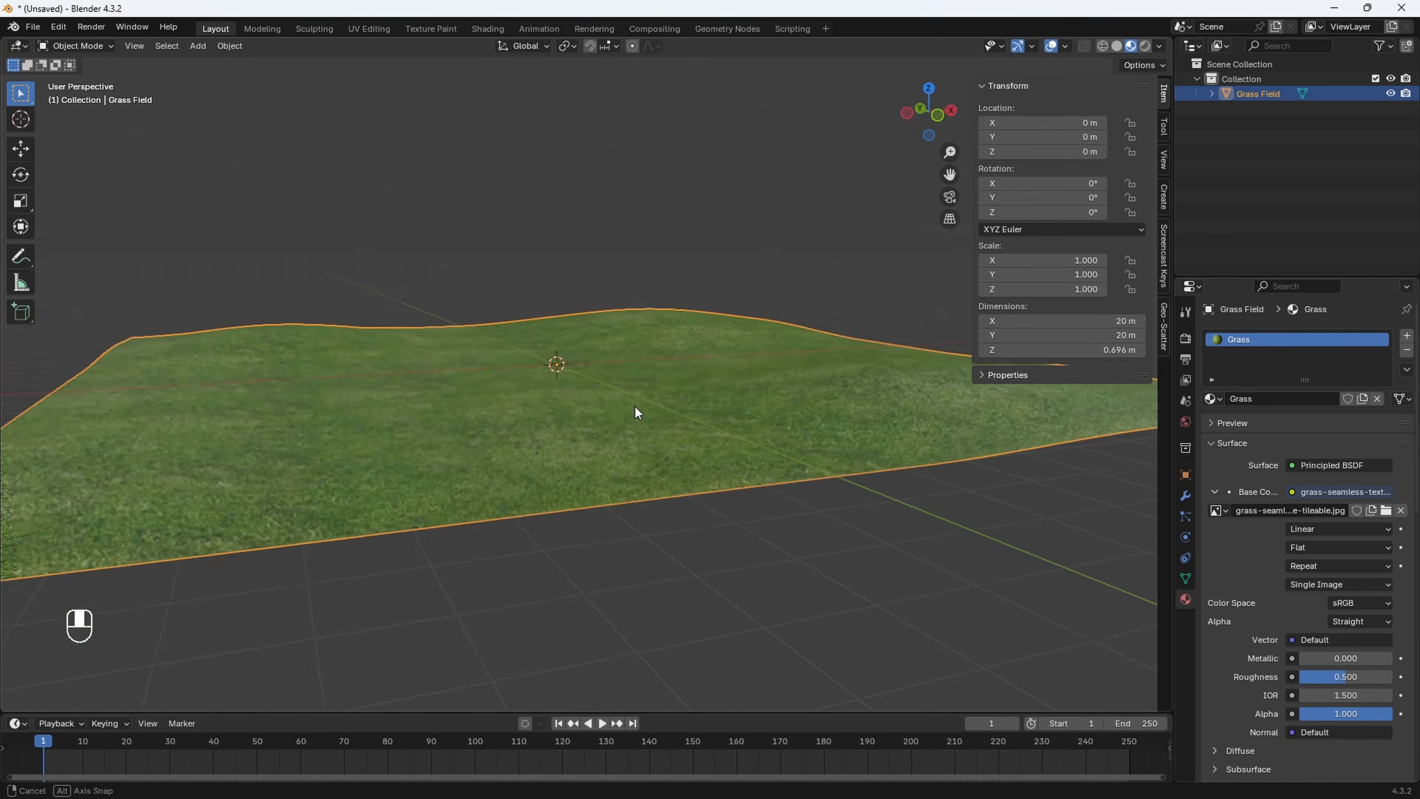
pyautogui.moveTo(643, 448); pyautogui.dragTo(676, 498, button='middle')
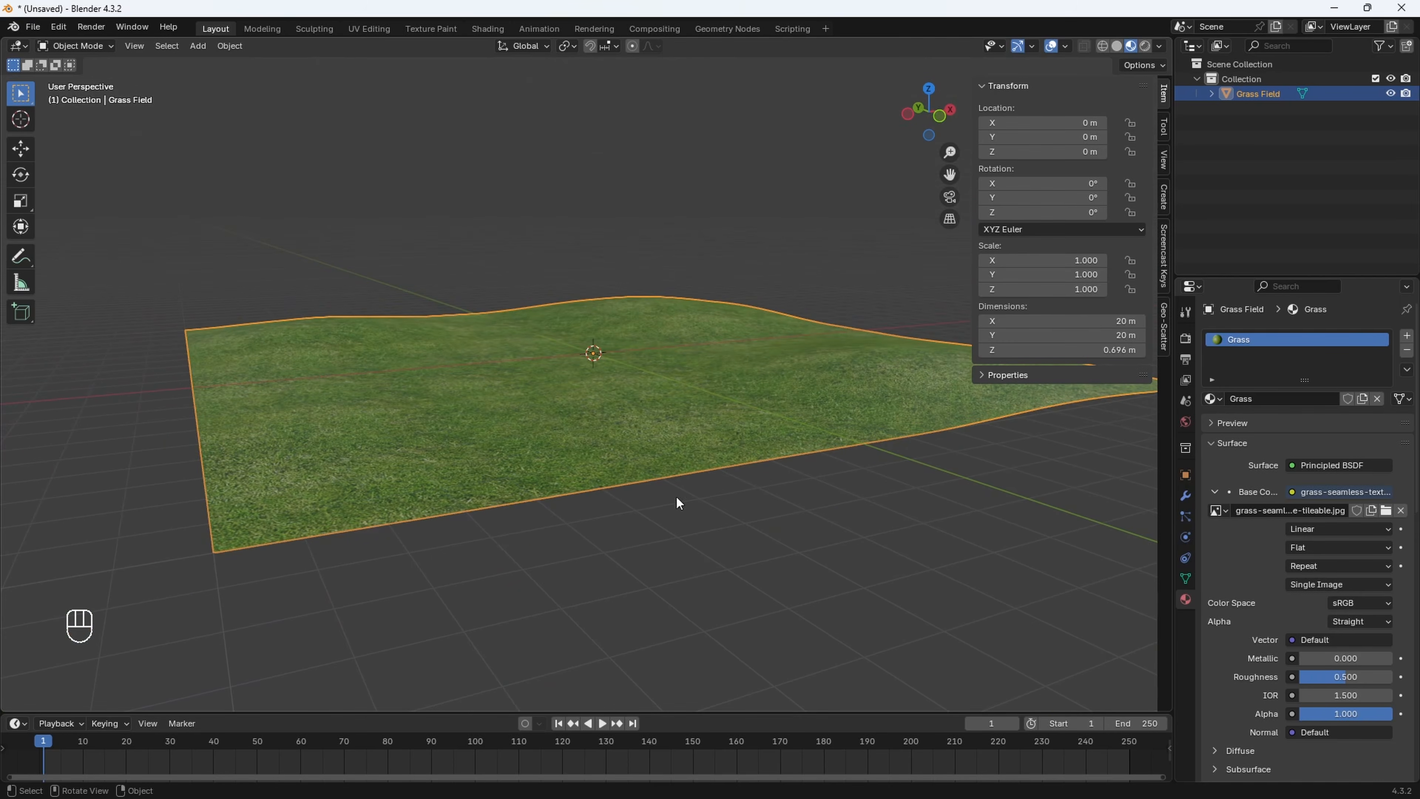
pyautogui.moveTo(765, 570); pyautogui.dragTo(968, 531, button='middle')
# Add a particle system to the Grass Field and set its type to Hair
pyautogui.click(1185, 517)
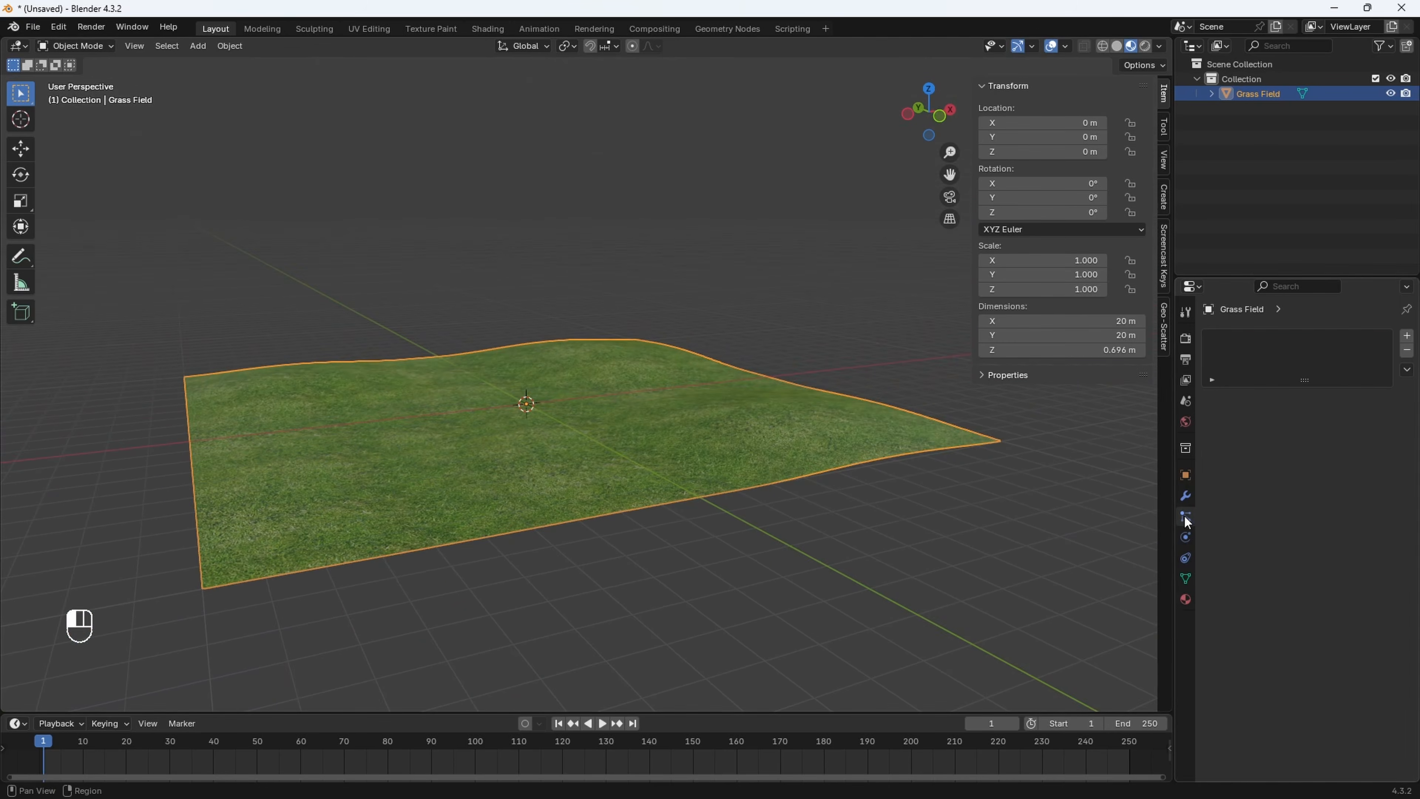
pyautogui.click(1407, 336)
pyautogui.moveTo(650, 473); pyautogui.dragTo(609, 594, button='middle')
pyautogui.click(1338, 423)
# Set the particle system's Hair Length to 0.8 m and check the shorter blades across the field
pyautogui.scroll(2, 611, 596)
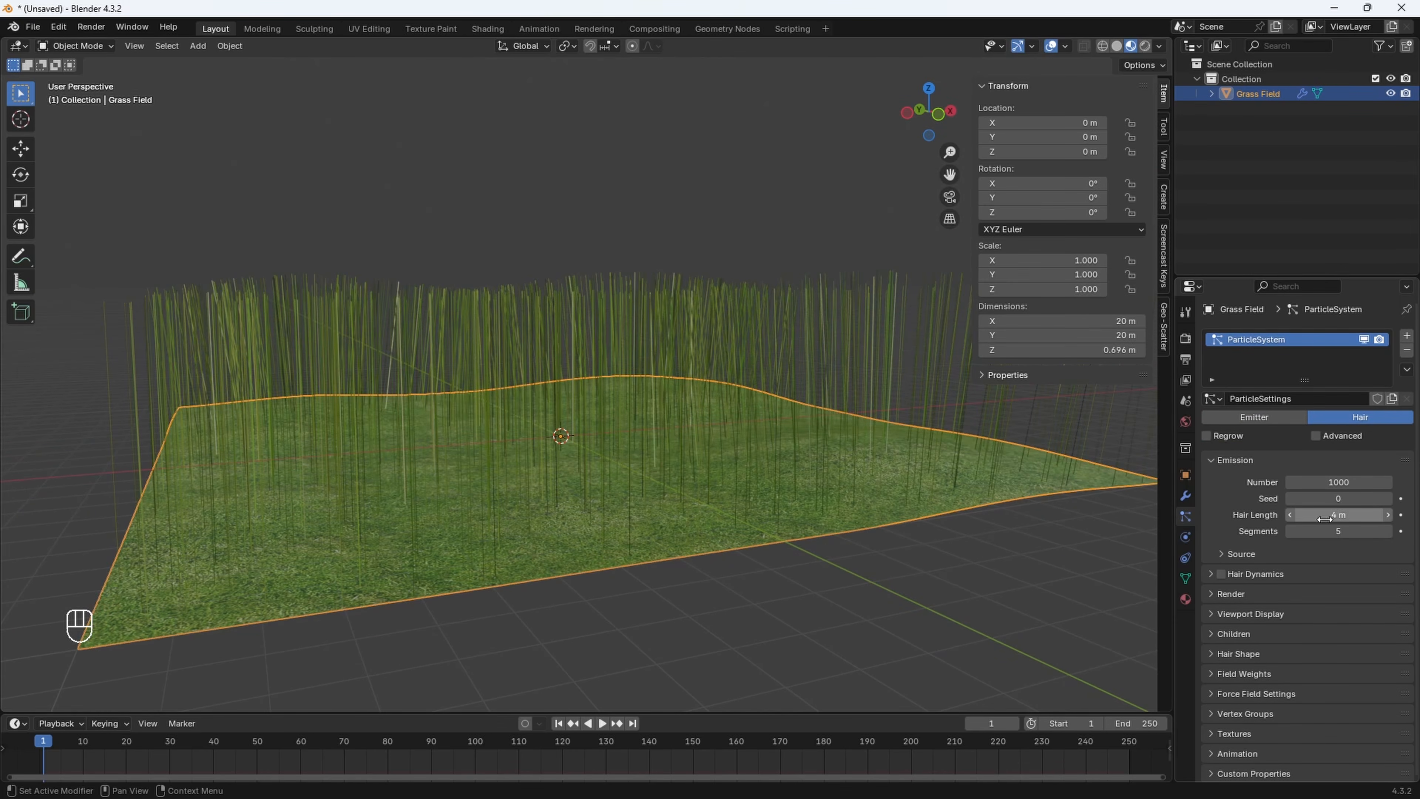
pyautogui.click(1338, 516)
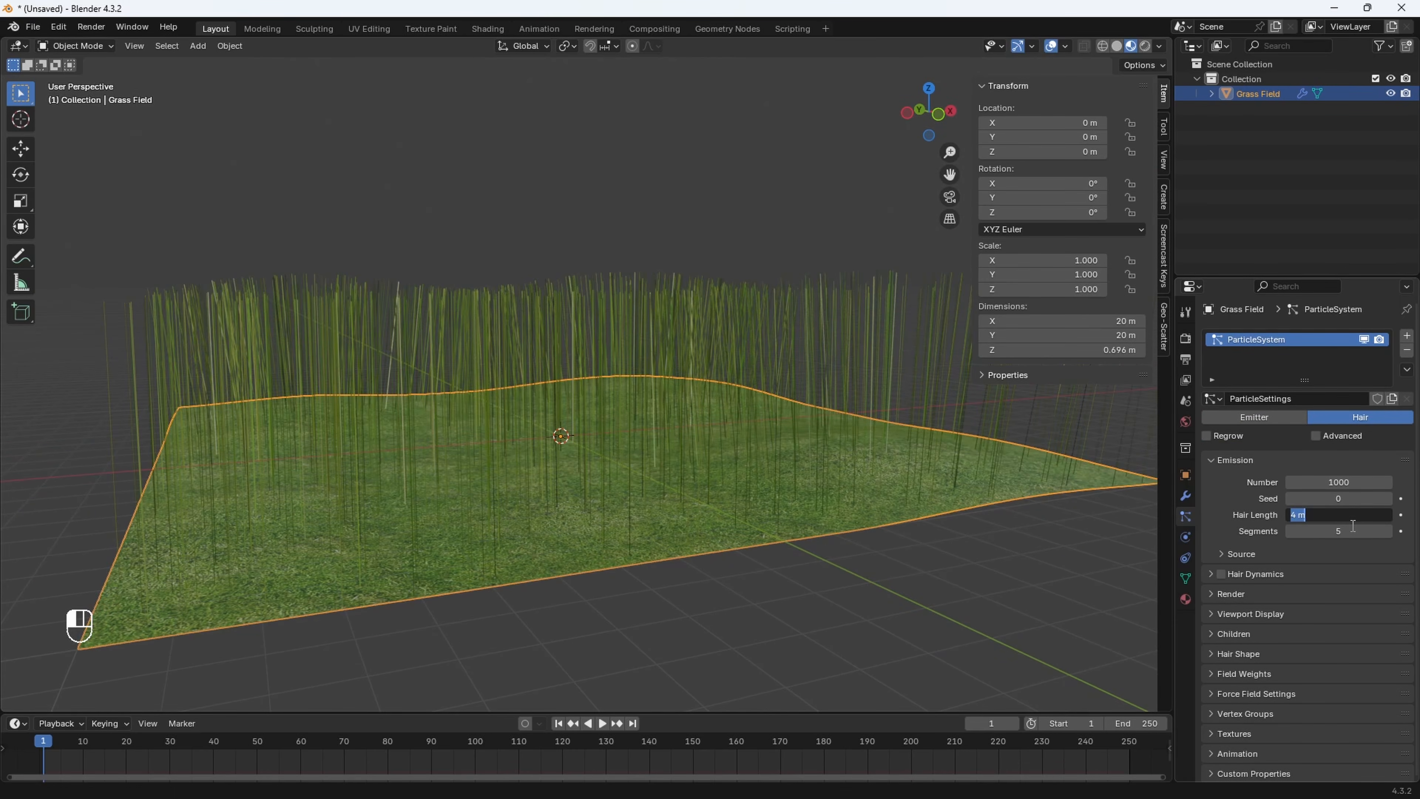
pyautogui.write('0.8')
pyautogui.press('Return')
pyautogui.moveTo(644, 394)
pyautogui.mouseDown(button='middle')
pyautogui.moveTo(781, 433)
pyautogui.moveTo(641, 424)
pyautogui.moveTo(617, 403)
pyautogui.mouseUp(button='middle')
pyautogui.scroll(-2, 641, 424)
pyautogui.scroll(-1, 617, 403)
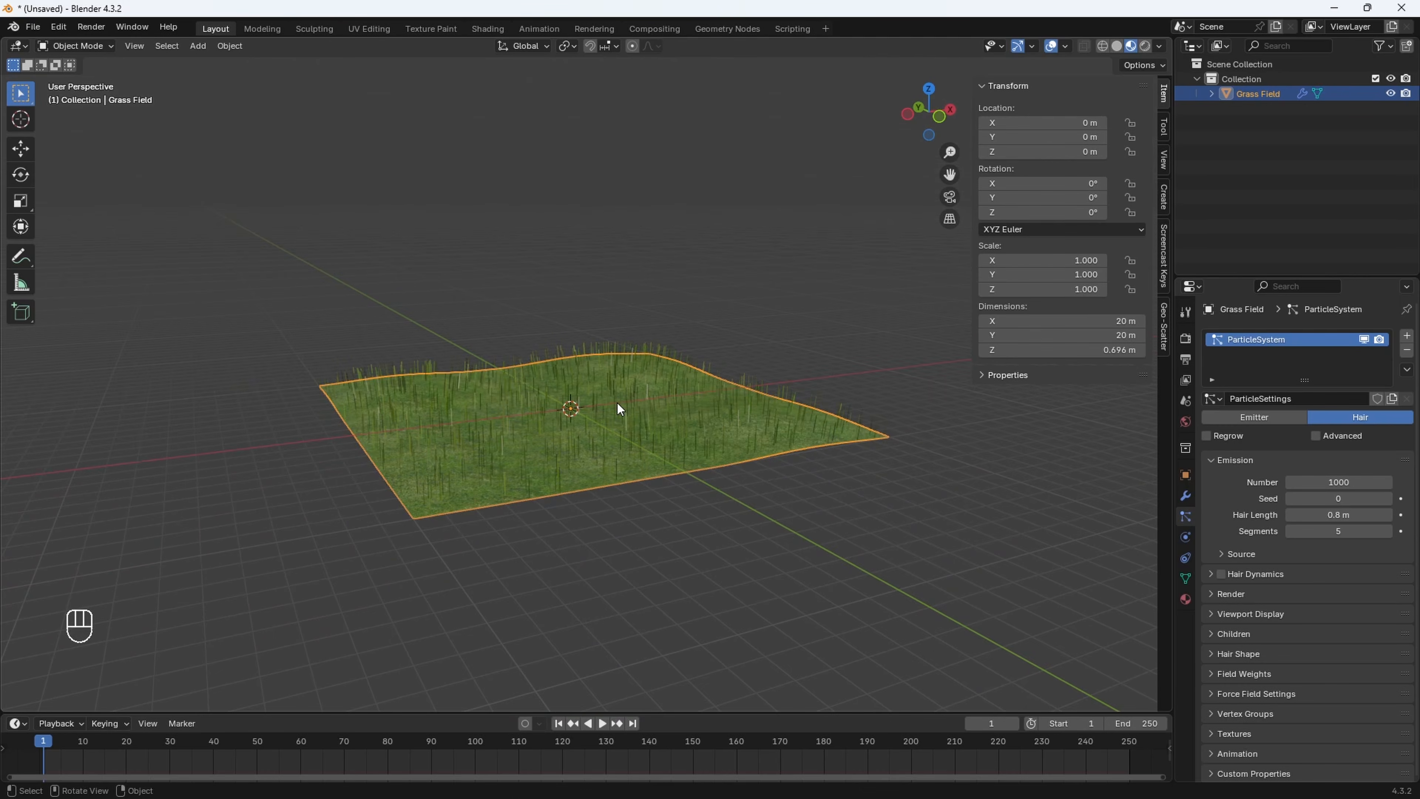
pyautogui.scroll(2, 617, 402)
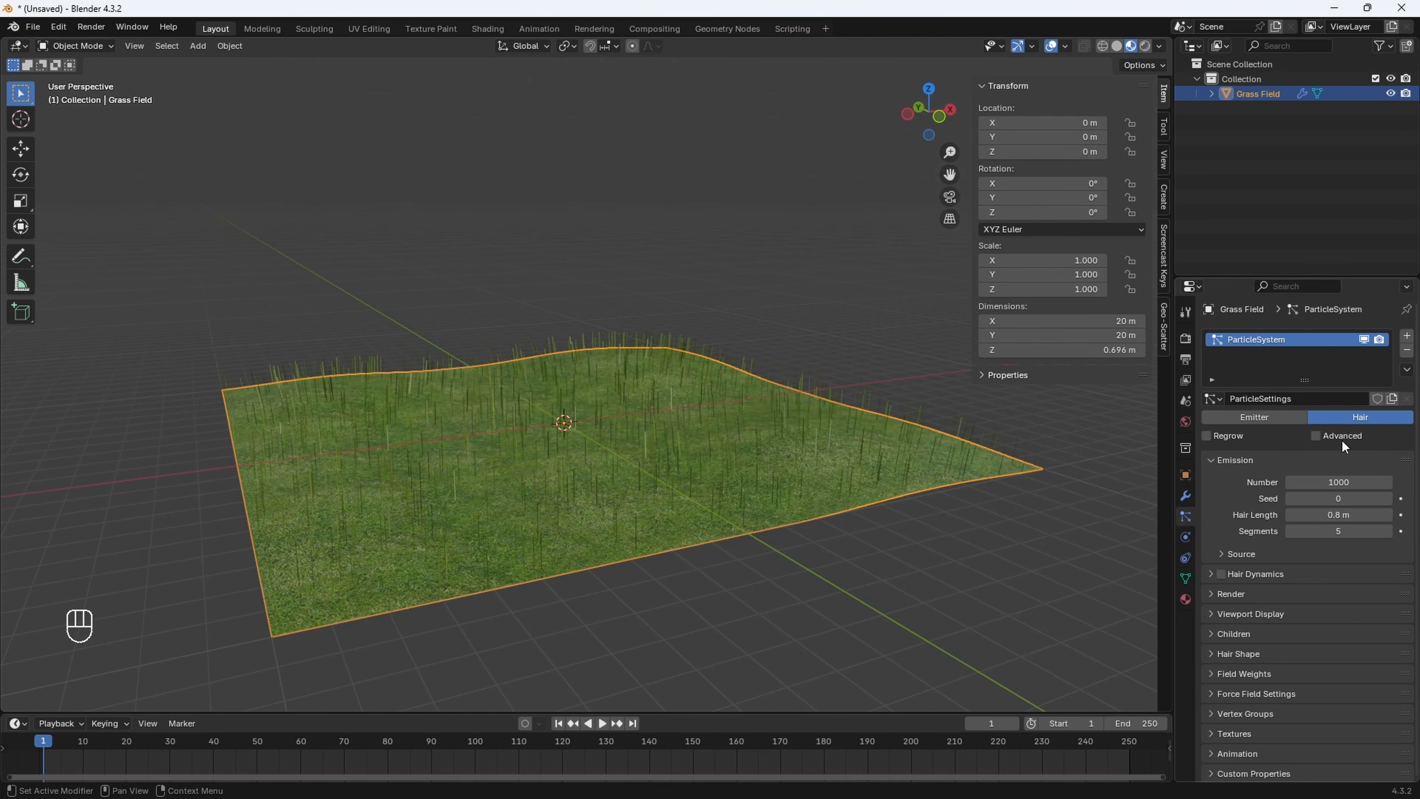
# Enable the hair particle system's Advanced settings and set the Brownian force in its physics to 0.1
pyautogui.click(1328, 436)
pyautogui.scroll(-3, 1288, 585)
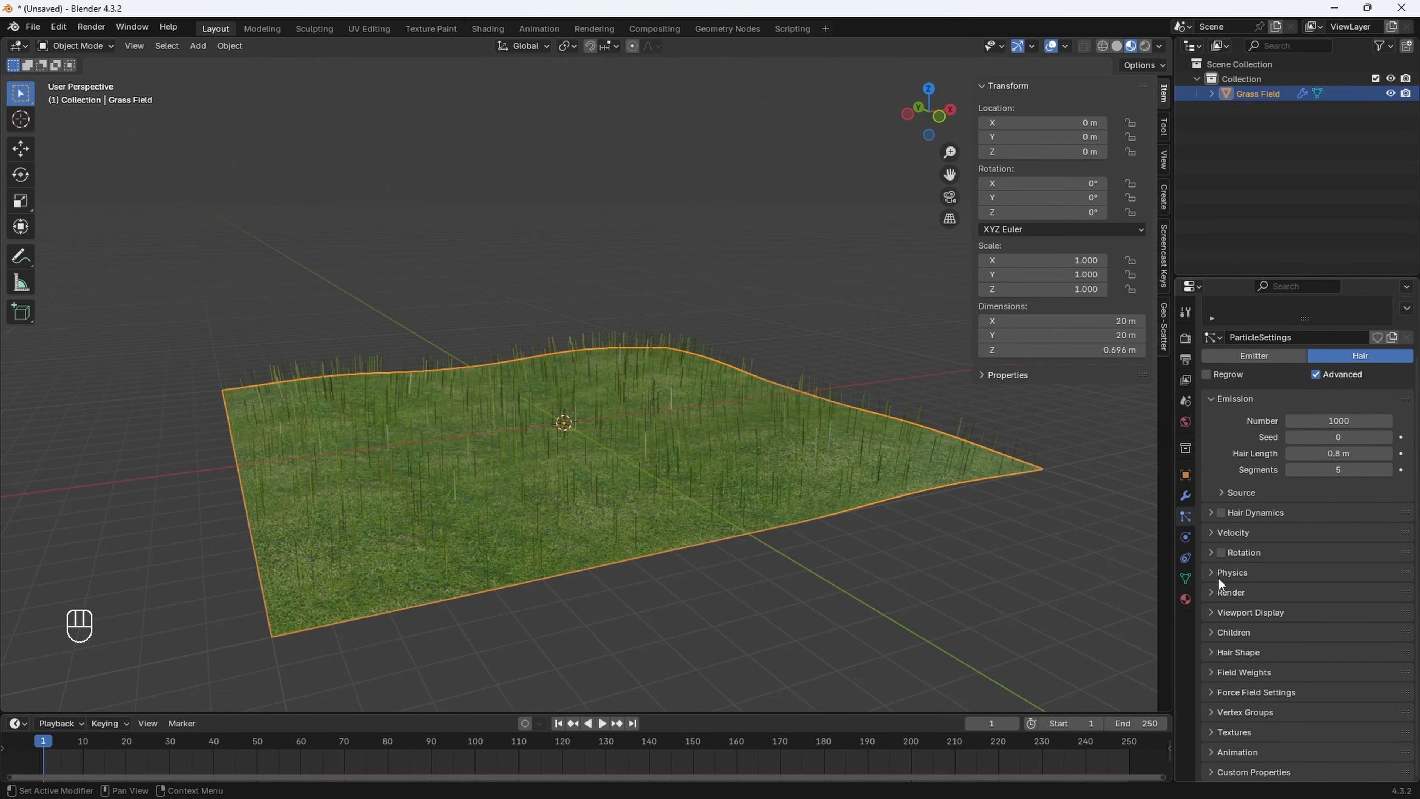
pyautogui.click(1218, 572)
pyautogui.scroll(-5, 1276, 614)
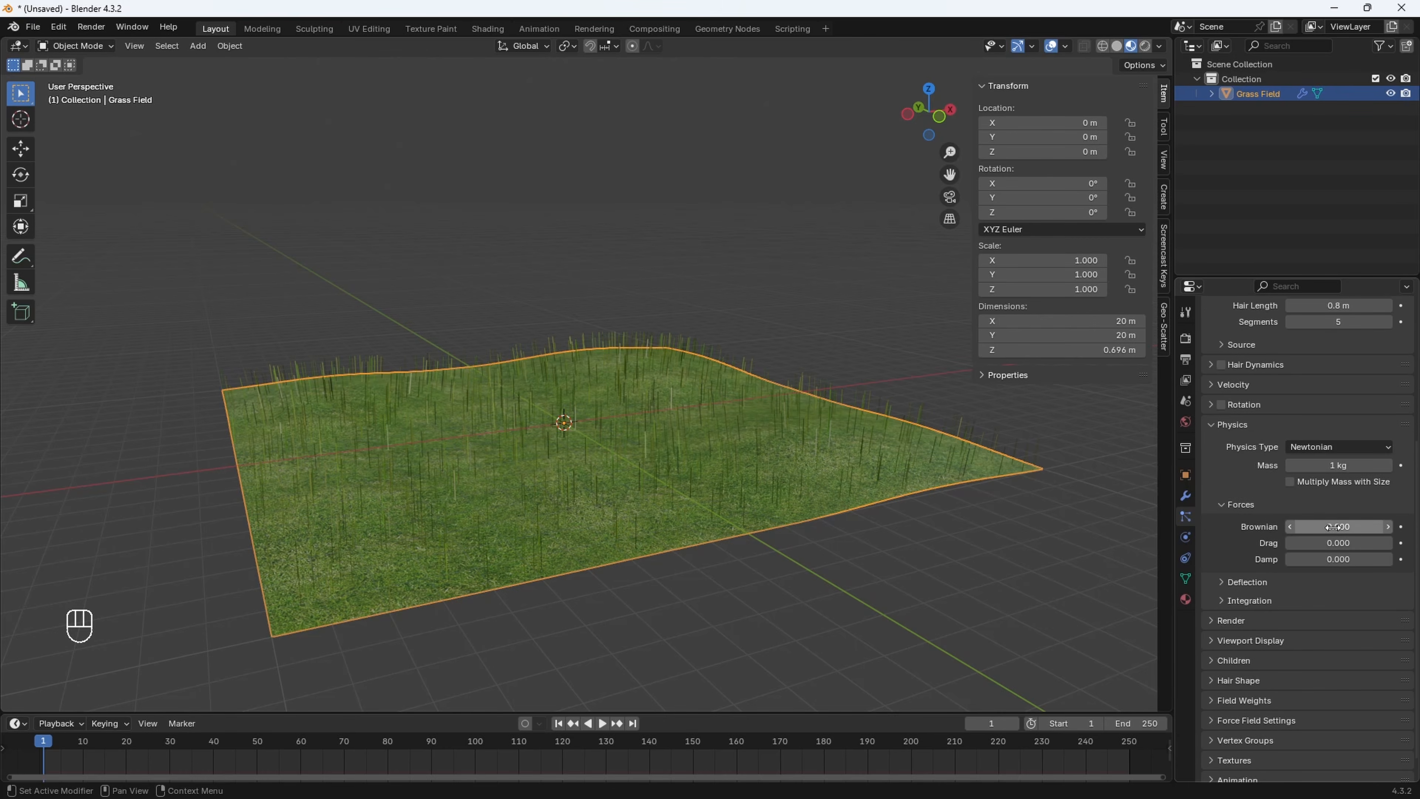
pyautogui.click(1351, 528)
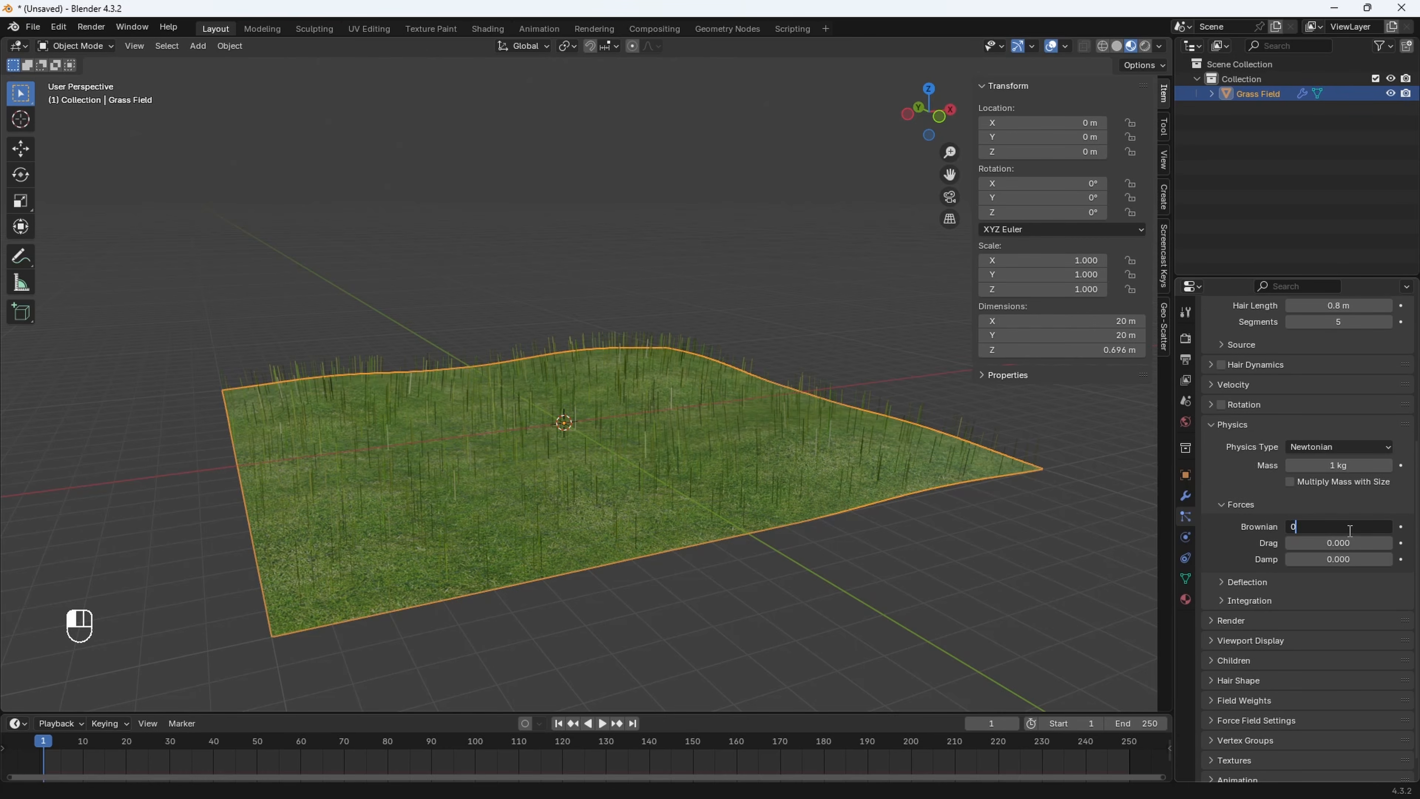
pyautogui.write('0.1')
pyautogui.press('Return')
pyautogui.moveTo(666, 487); pyautogui.dragTo(700, 490, button='middle')
# Set the hair particles' Normal velocity to 0.07 m/s and check the shortened blades on the field
pyautogui.scroll(4, 1257, 515)
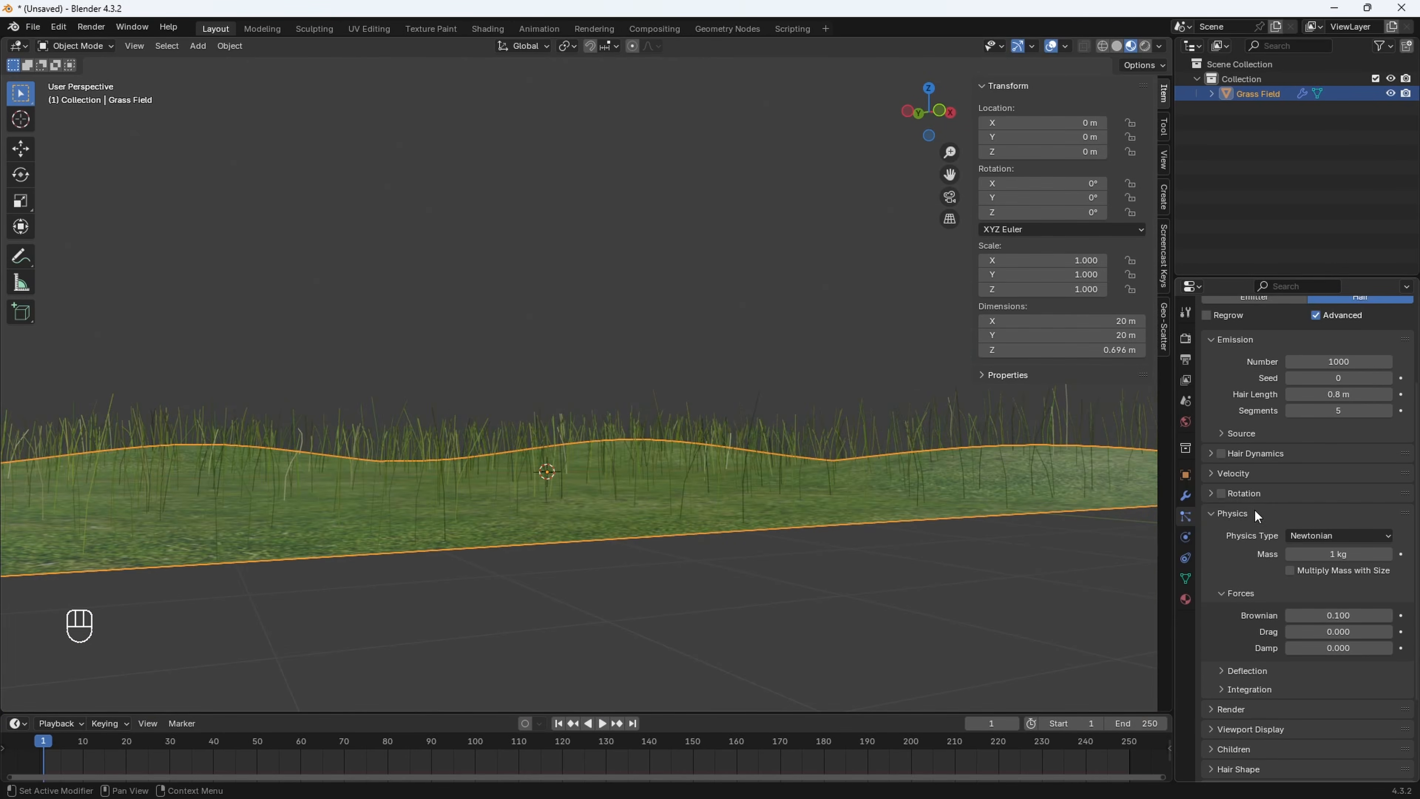
pyautogui.click(1229, 478)
pyautogui.click(1337, 496)
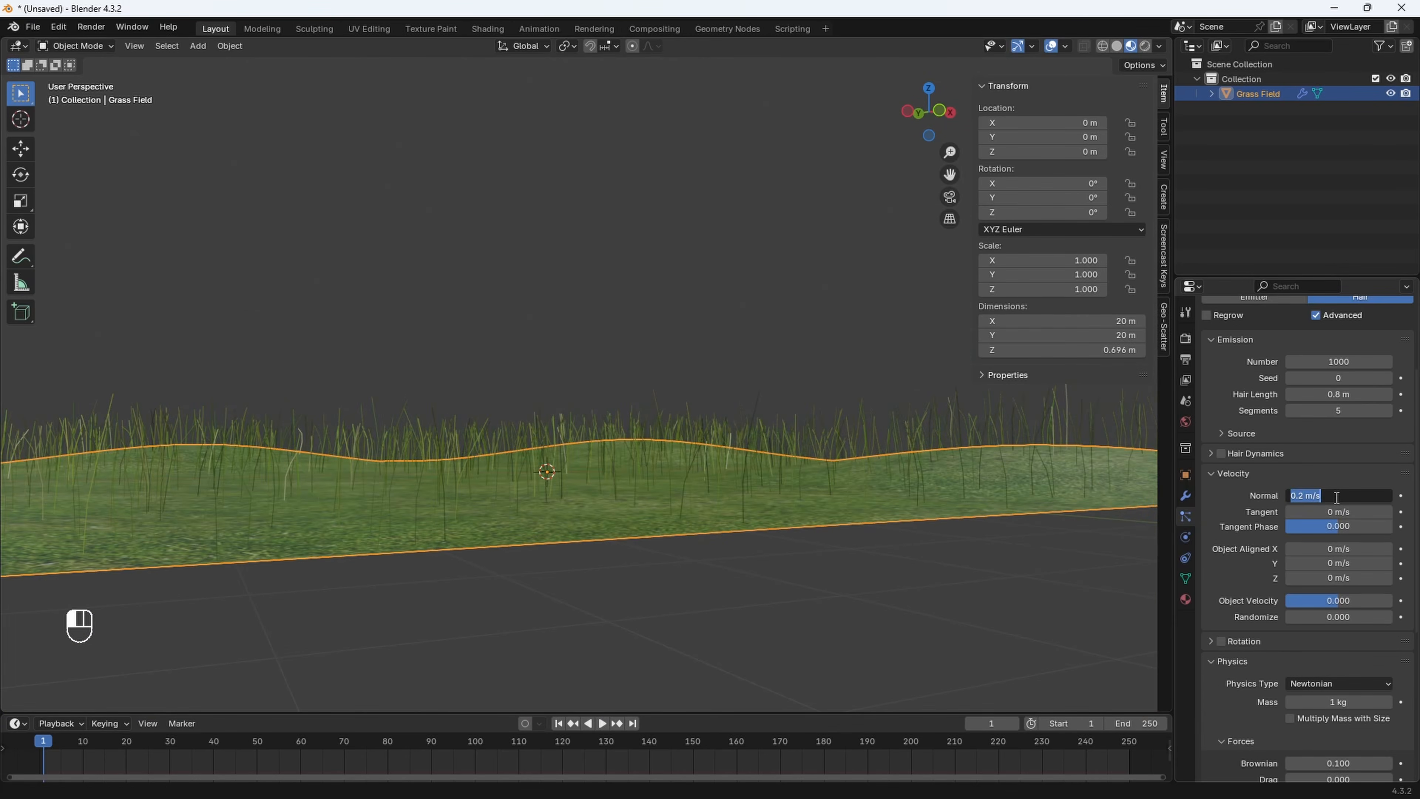
pyautogui.write('0.07')
pyautogui.press('Return')
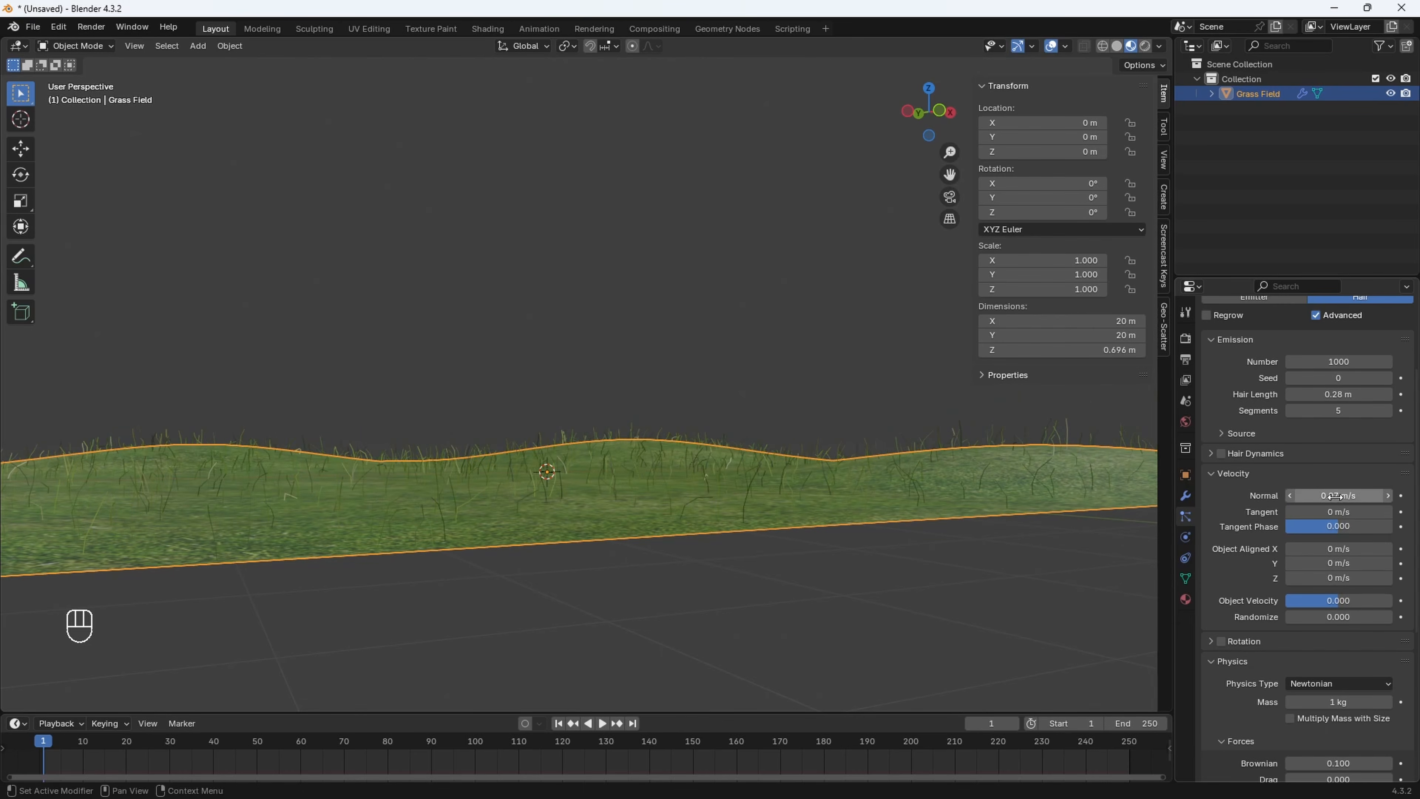
pyautogui.moveTo(427, 415); pyautogui.dragTo(417, 431, button='middle')
# Set the hair particle Number to 50000 to cover the Grass Field densely
pyautogui.scroll(-12, 1277, 662)
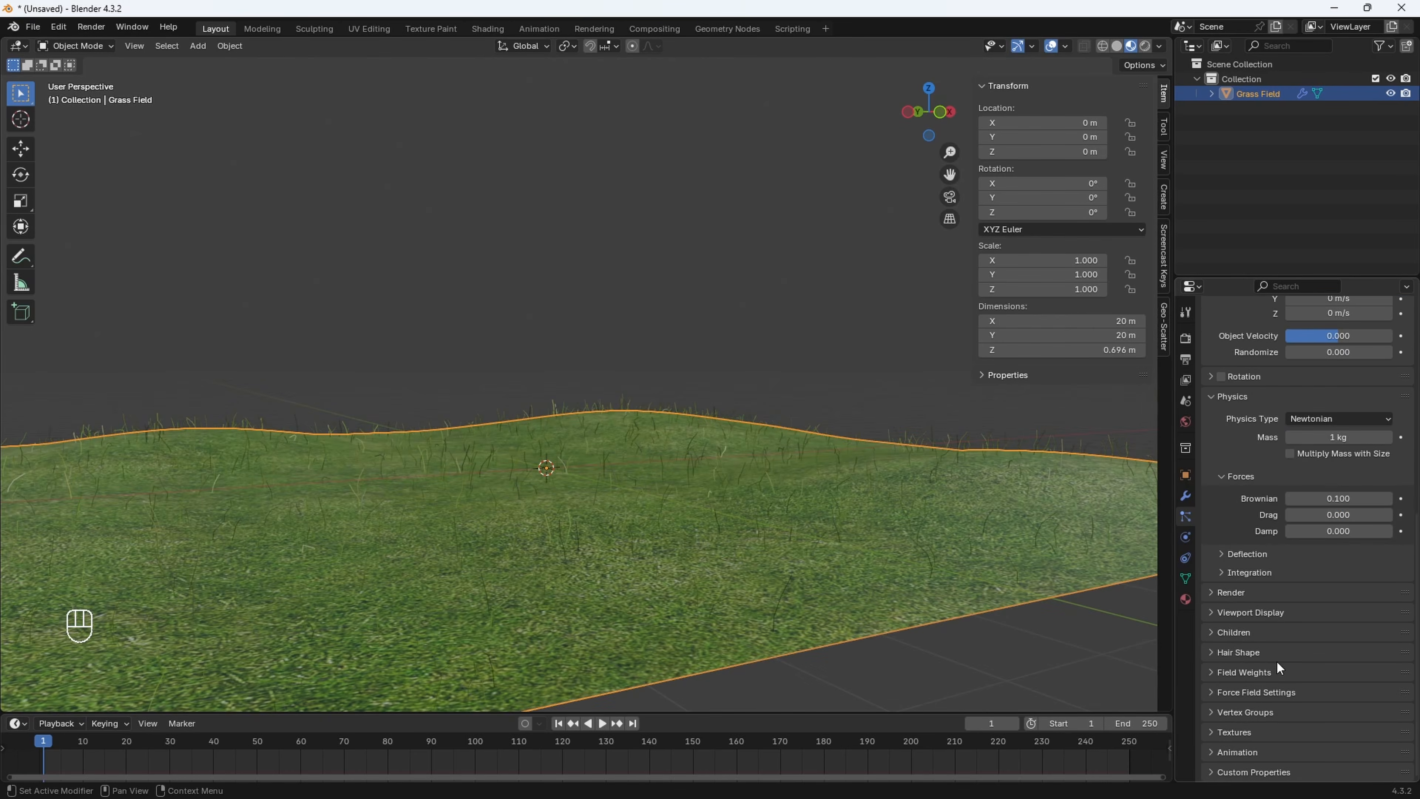
pyautogui.scroll(13, 1274, 660)
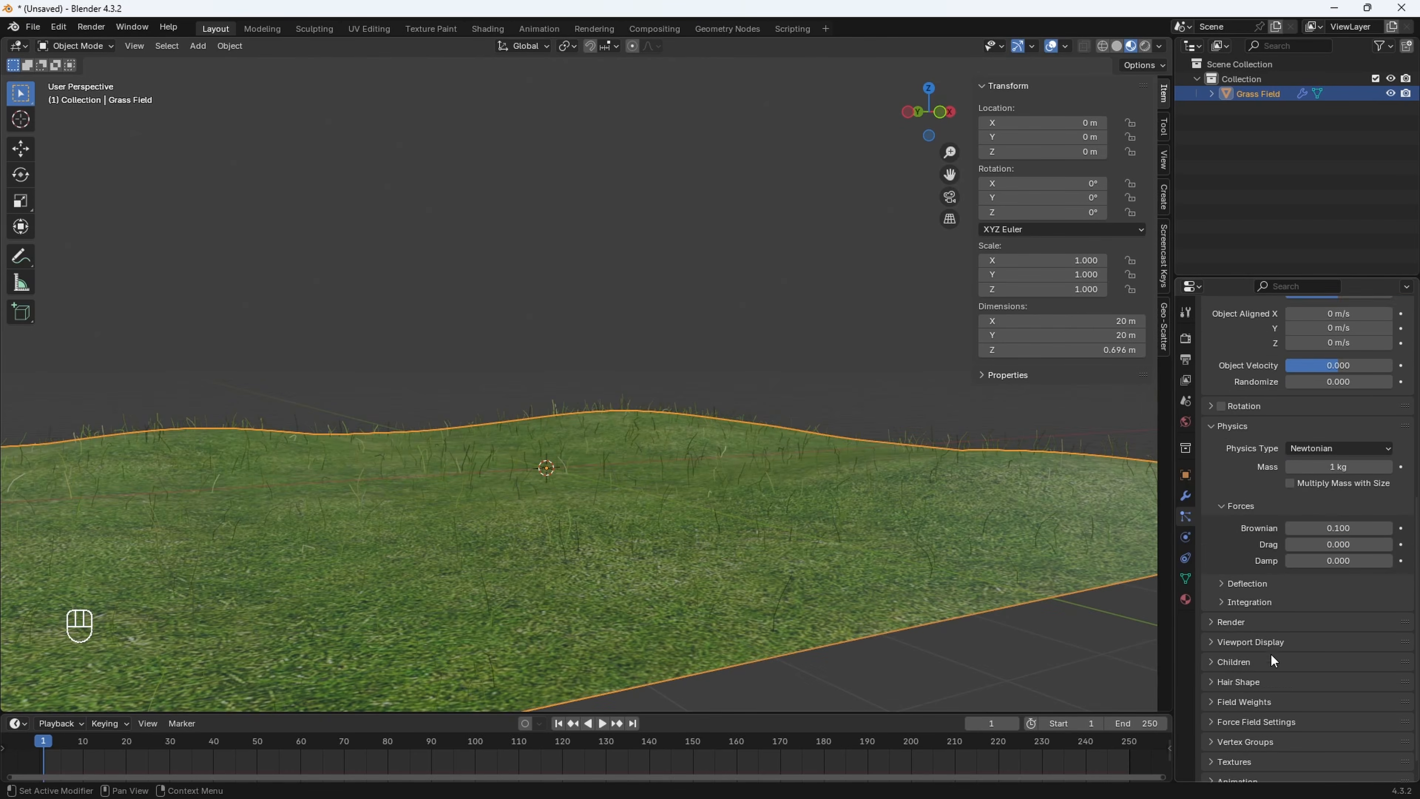
pyautogui.moveTo(517, 430); pyautogui.dragTo(526, 450, button='middle')
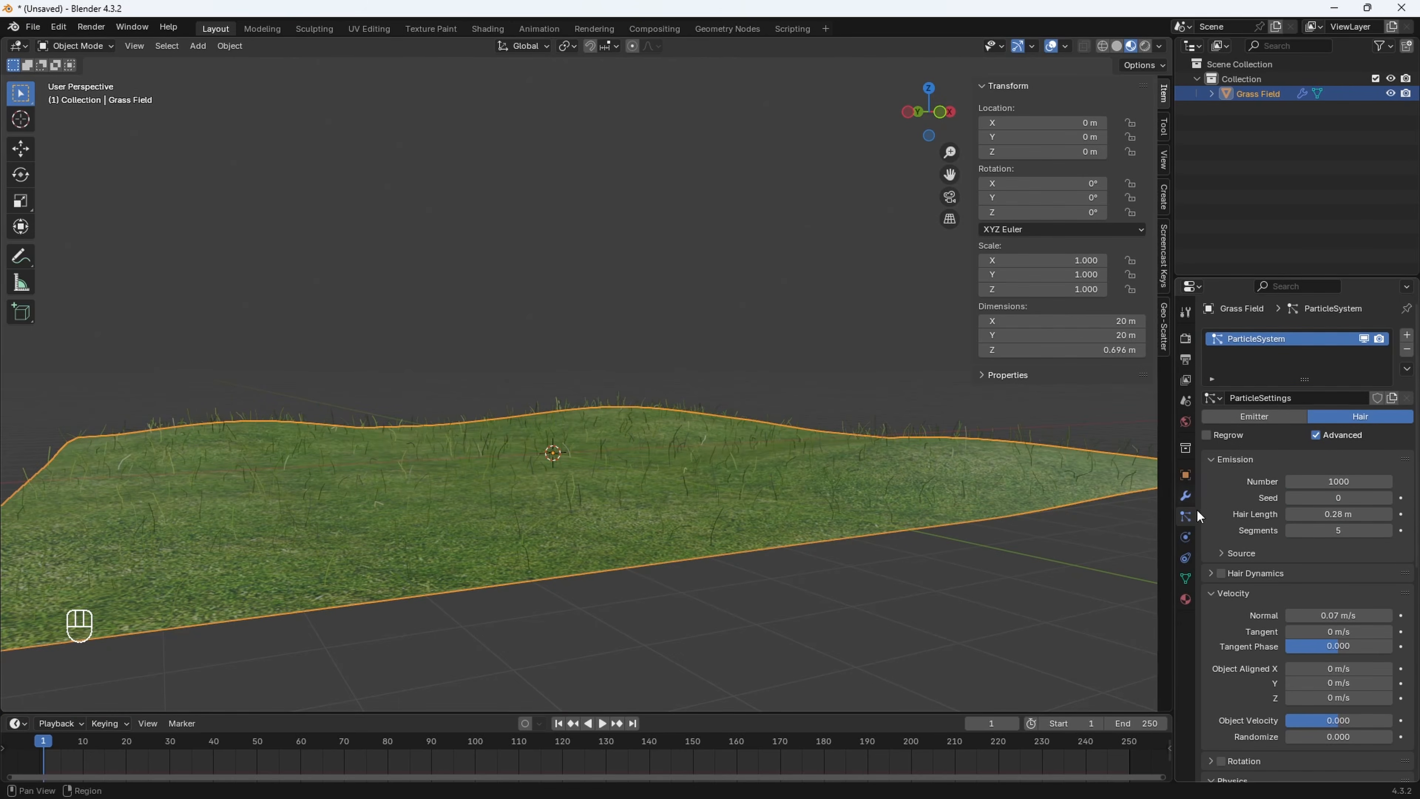
pyautogui.doubleClick(1316, 480)
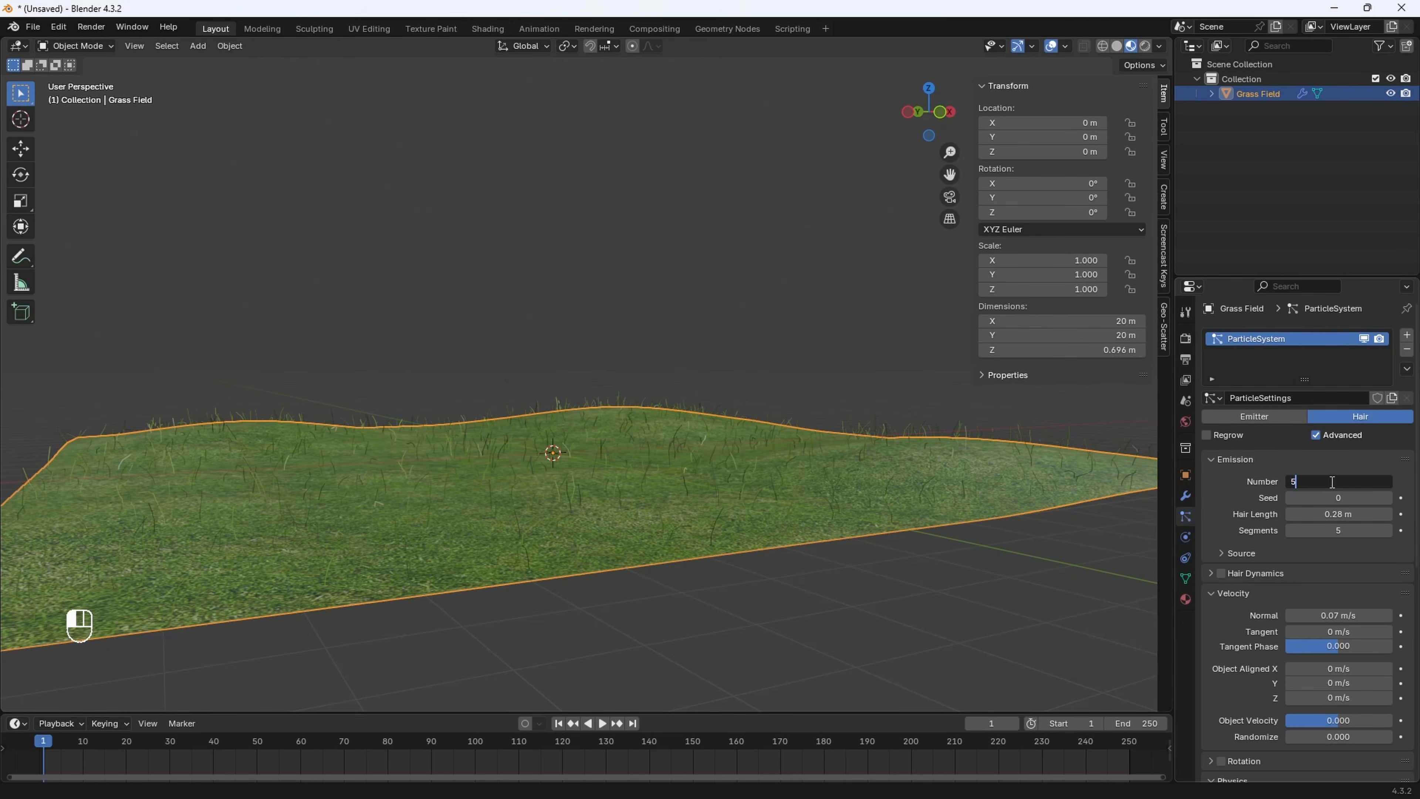
pyautogui.write('50000')
pyautogui.press('Return')
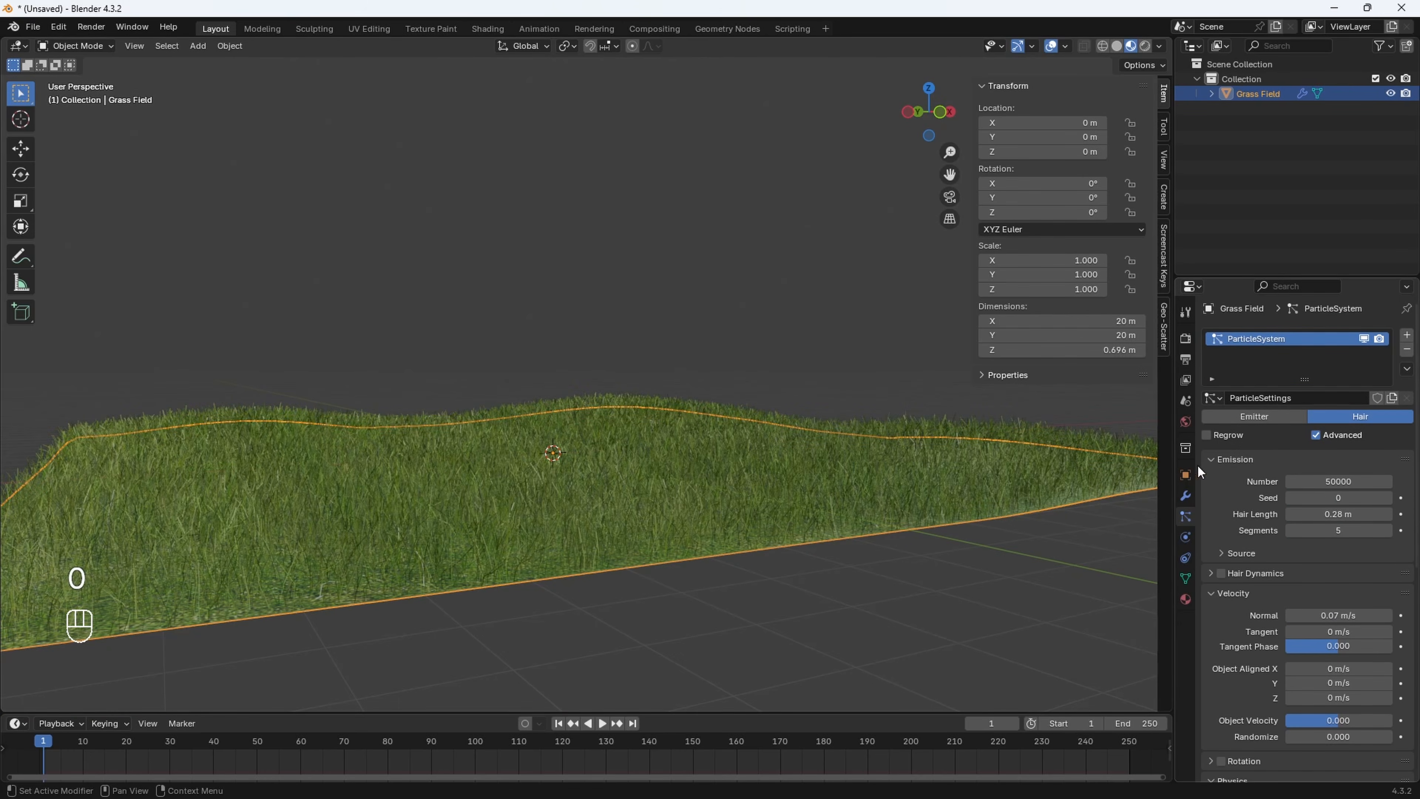
# Inspect the dense grass up close, deselect the Grass Field, and switch the viewport shading to Solid
pyautogui.moveTo(378, 456); pyautogui.dragTo(421, 493, button='middle')
pyautogui.scroll(2, 421, 493)
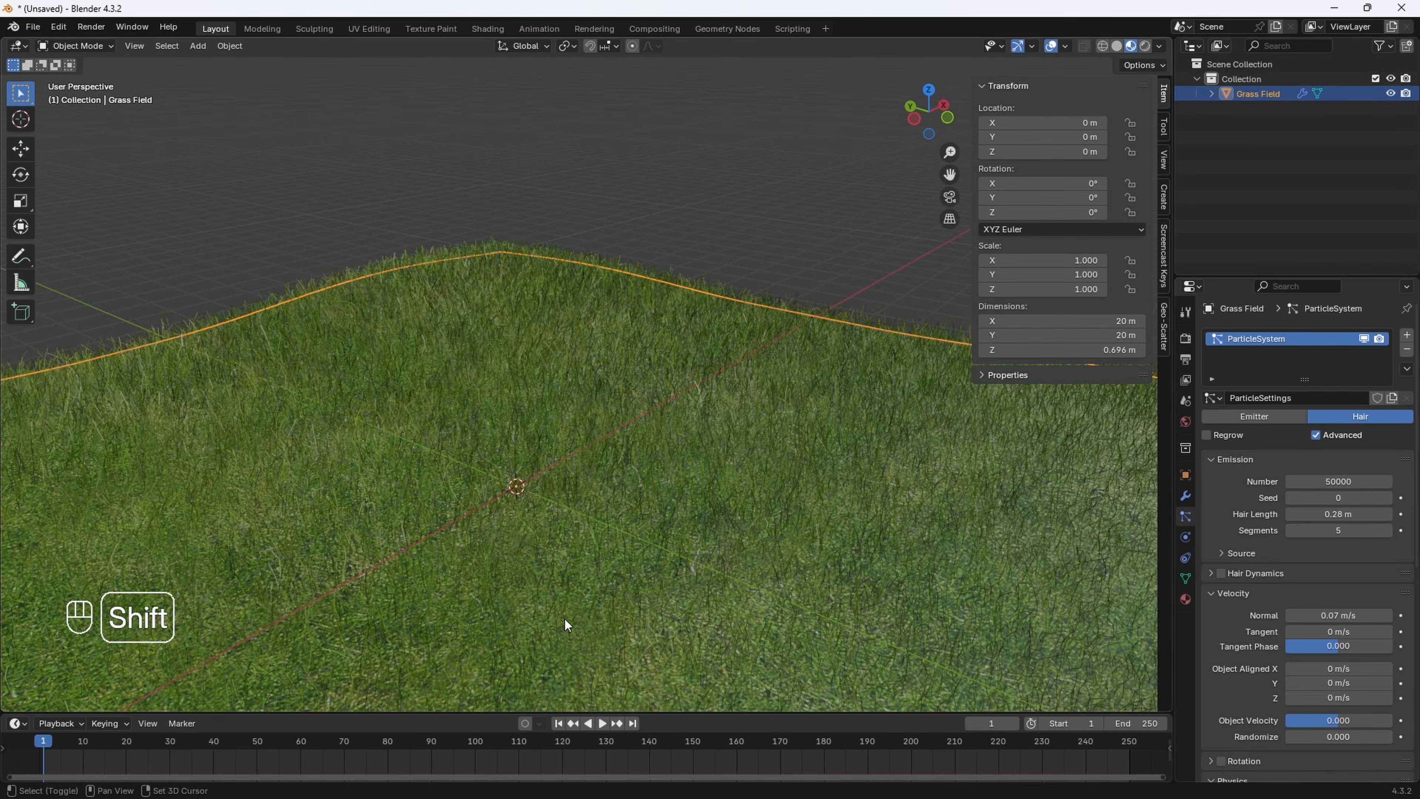
pyautogui.keyDown('shift'); pyautogui.moveTo(565, 618); pyautogui.dragTo(548, 504, button='middle'); pyautogui.keyUp('shift')
pyautogui.moveTo(548, 503); pyautogui.dragTo(504, 463, button='middle')
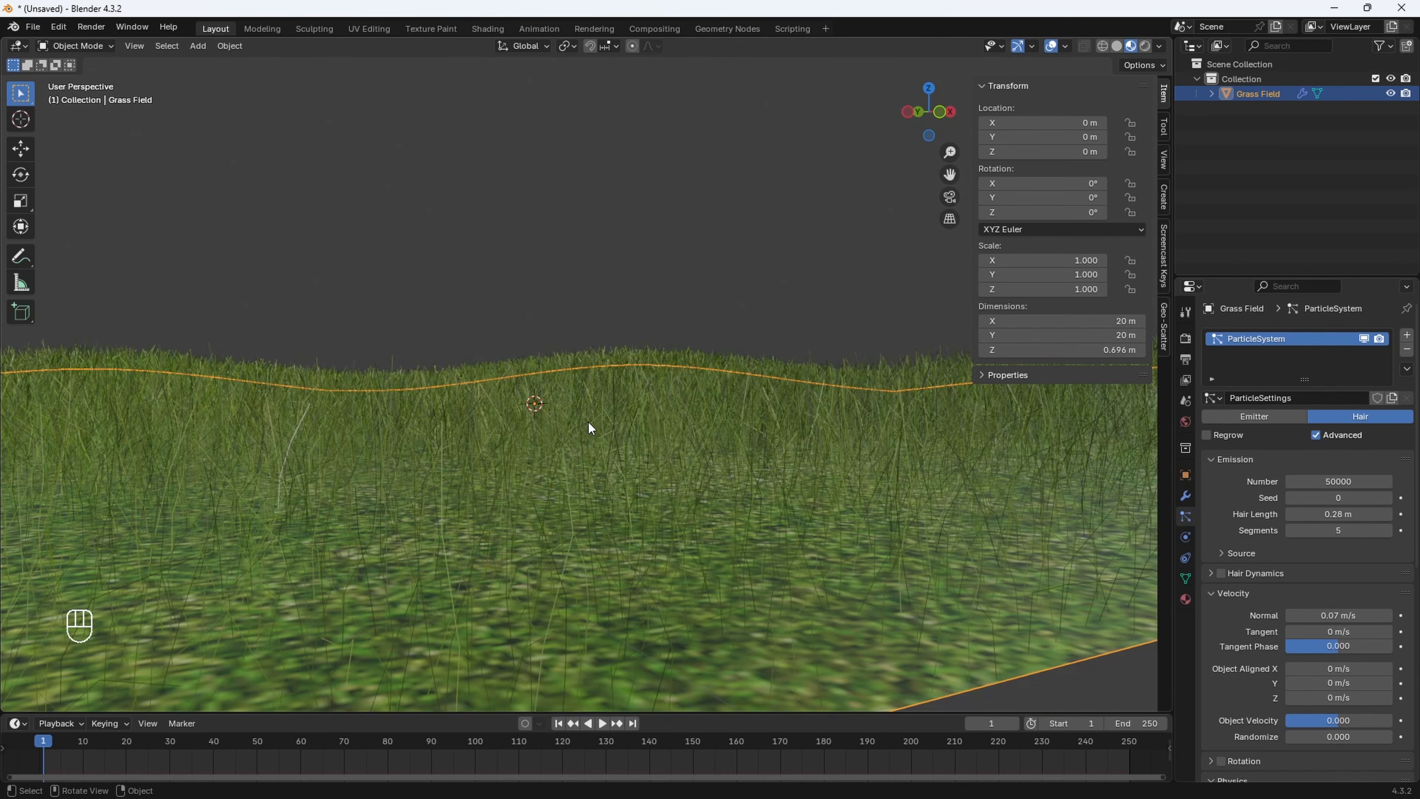
pyautogui.scroll(-2, 627, 432)
pyautogui.moveTo(646, 442); pyautogui.dragTo(551, 443, button='middle')
pyautogui.hotkey('alt', 'a')
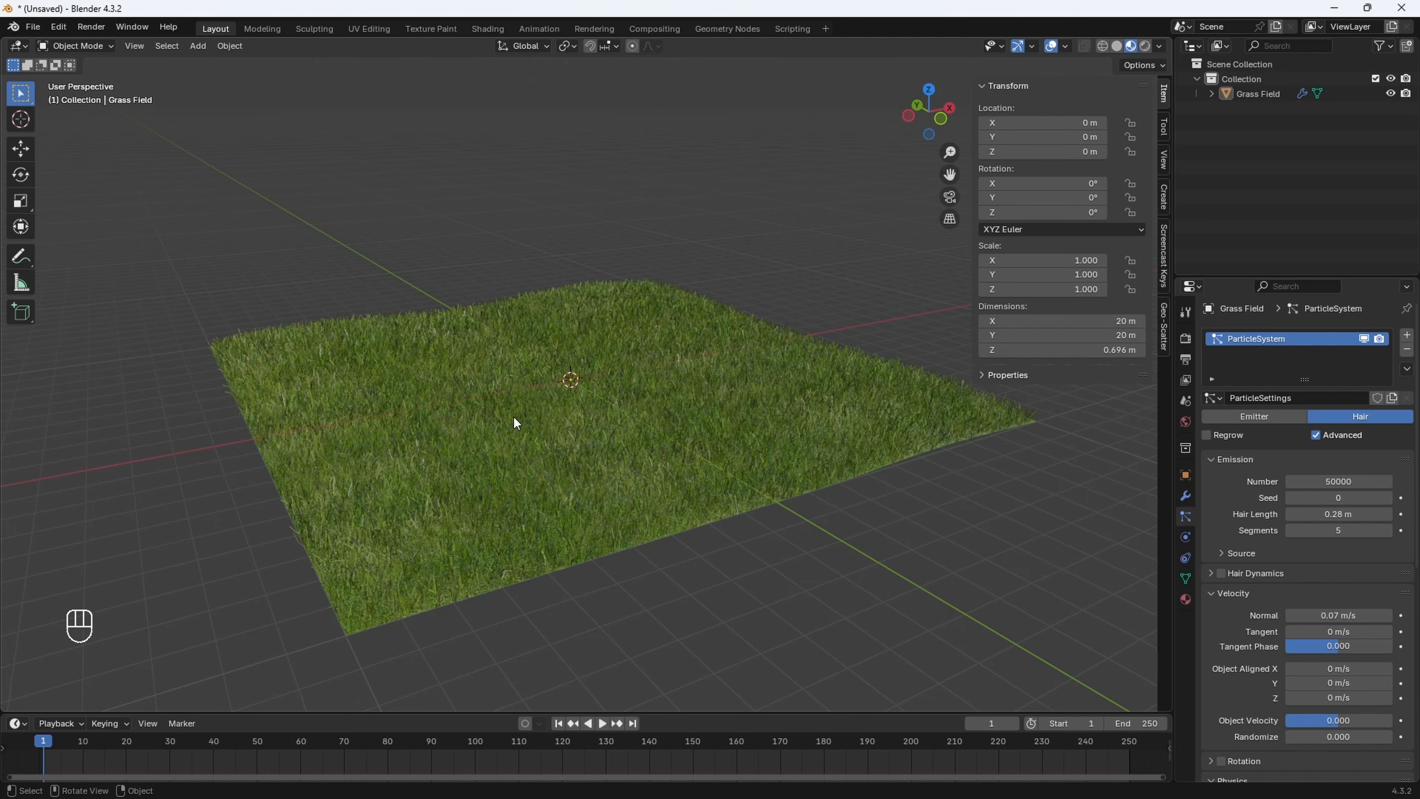
pyautogui.press('z')
pyautogui.click(656, 405)
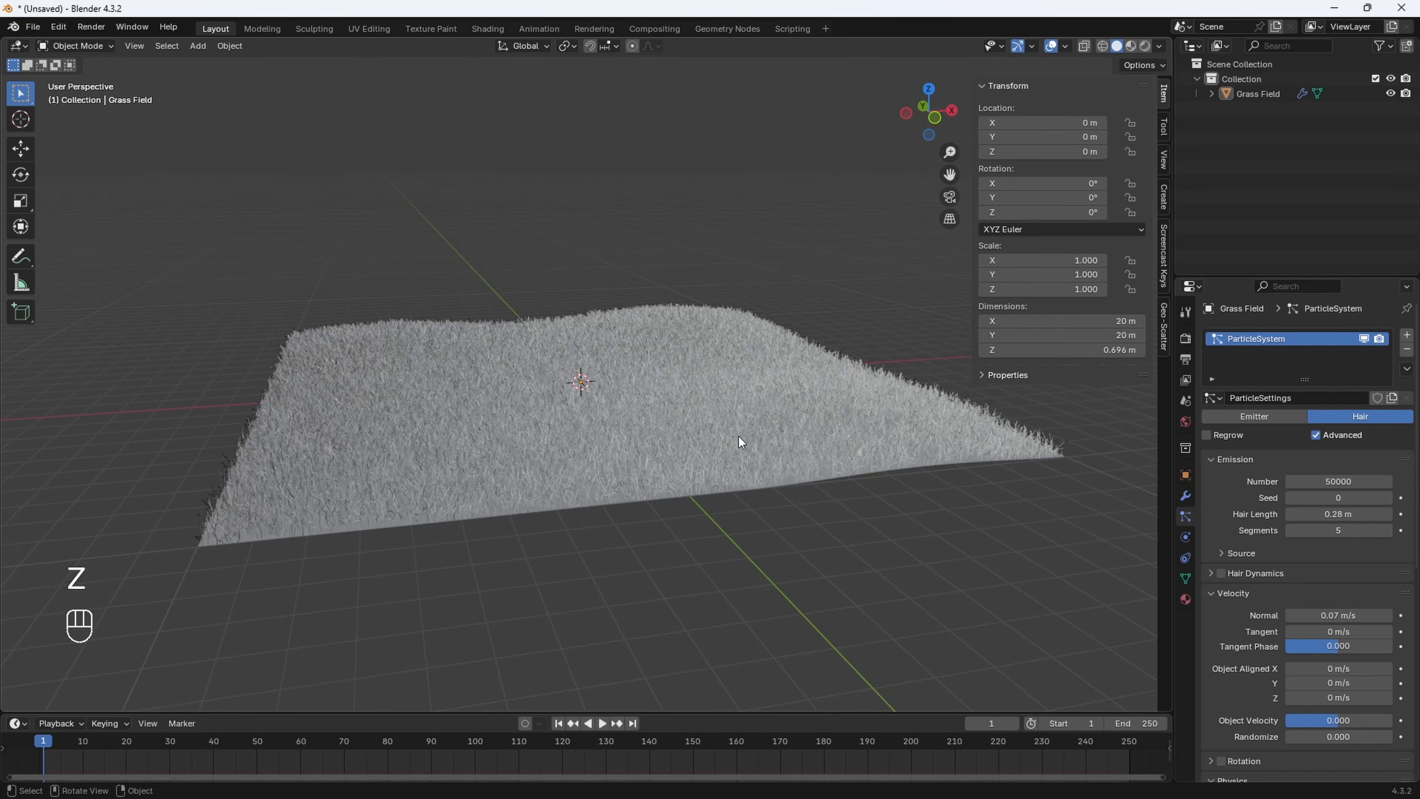
# Switch to Mixamo in the browser and load the Adam character from the second page of characters
pyautogui.click(793, 781)
pyautogui.click(230, 5)
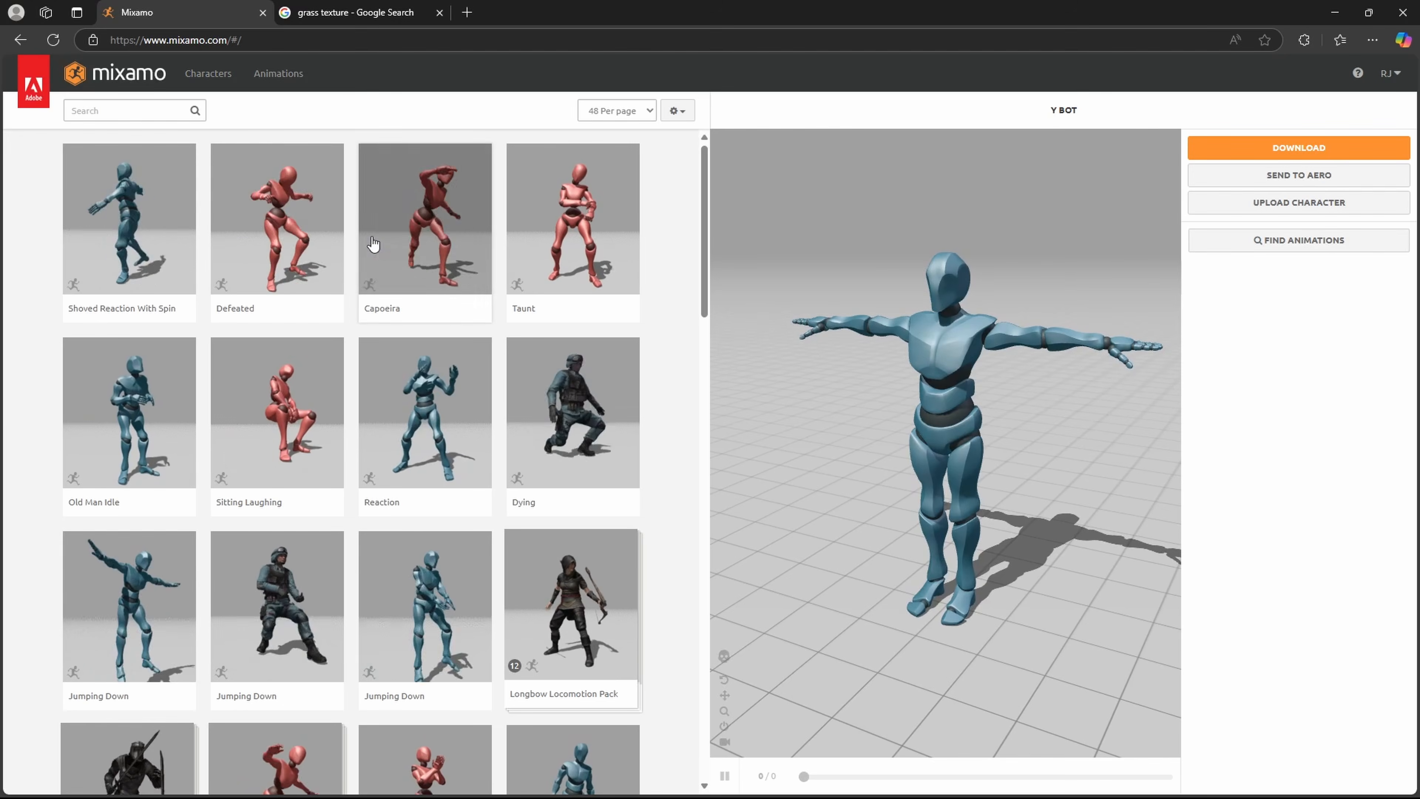
pyautogui.click(224, 92)
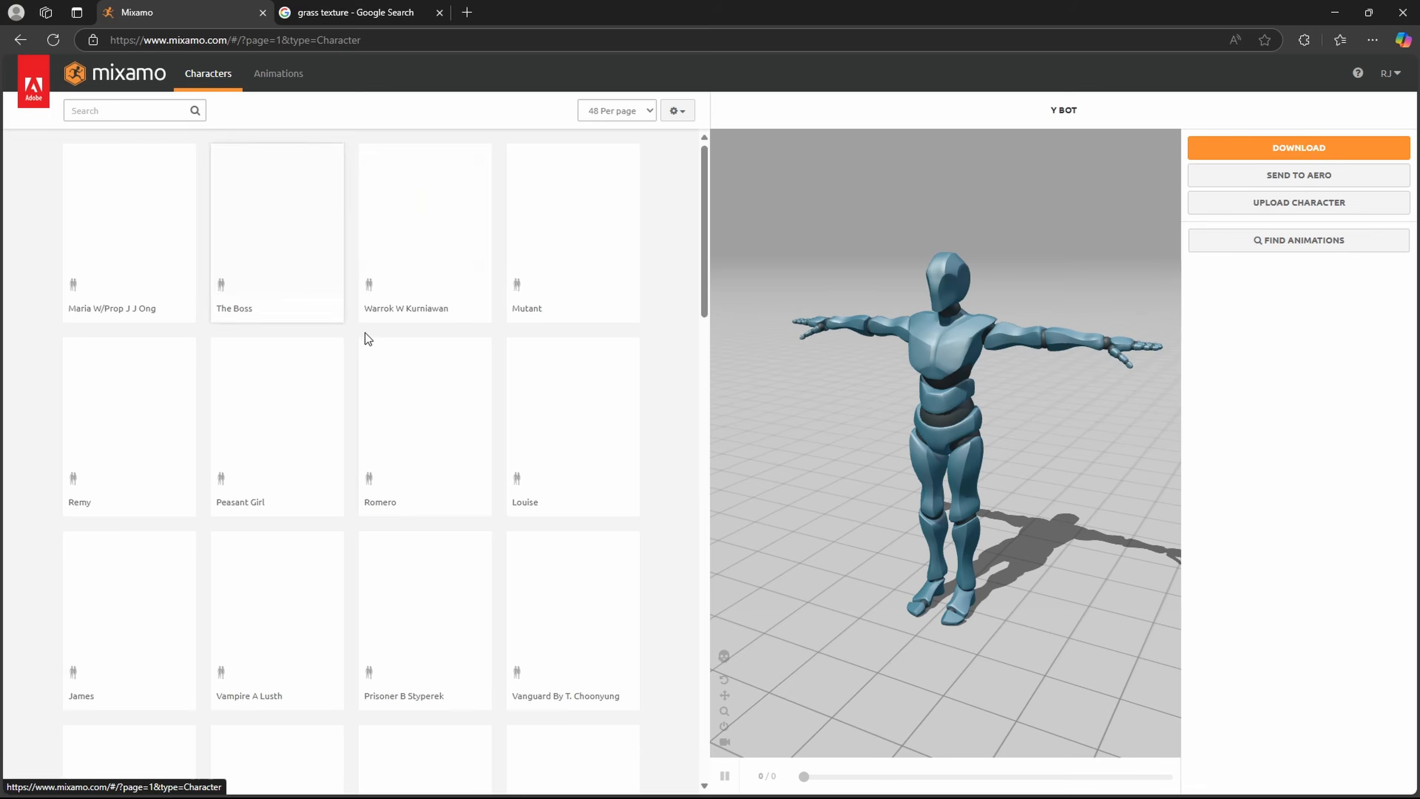
pyautogui.scroll(-20, 524, 458)
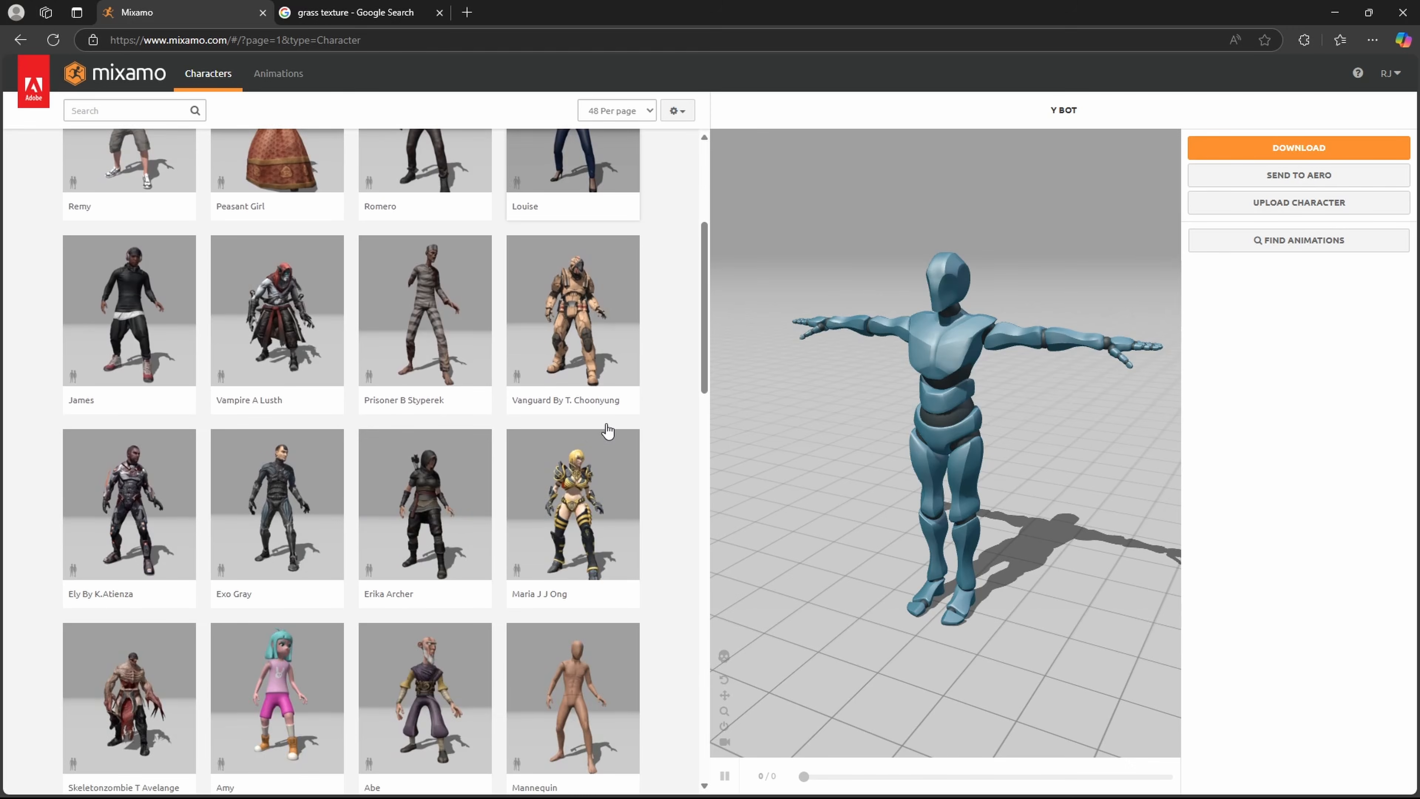
pyautogui.scroll(-3, 598, 474)
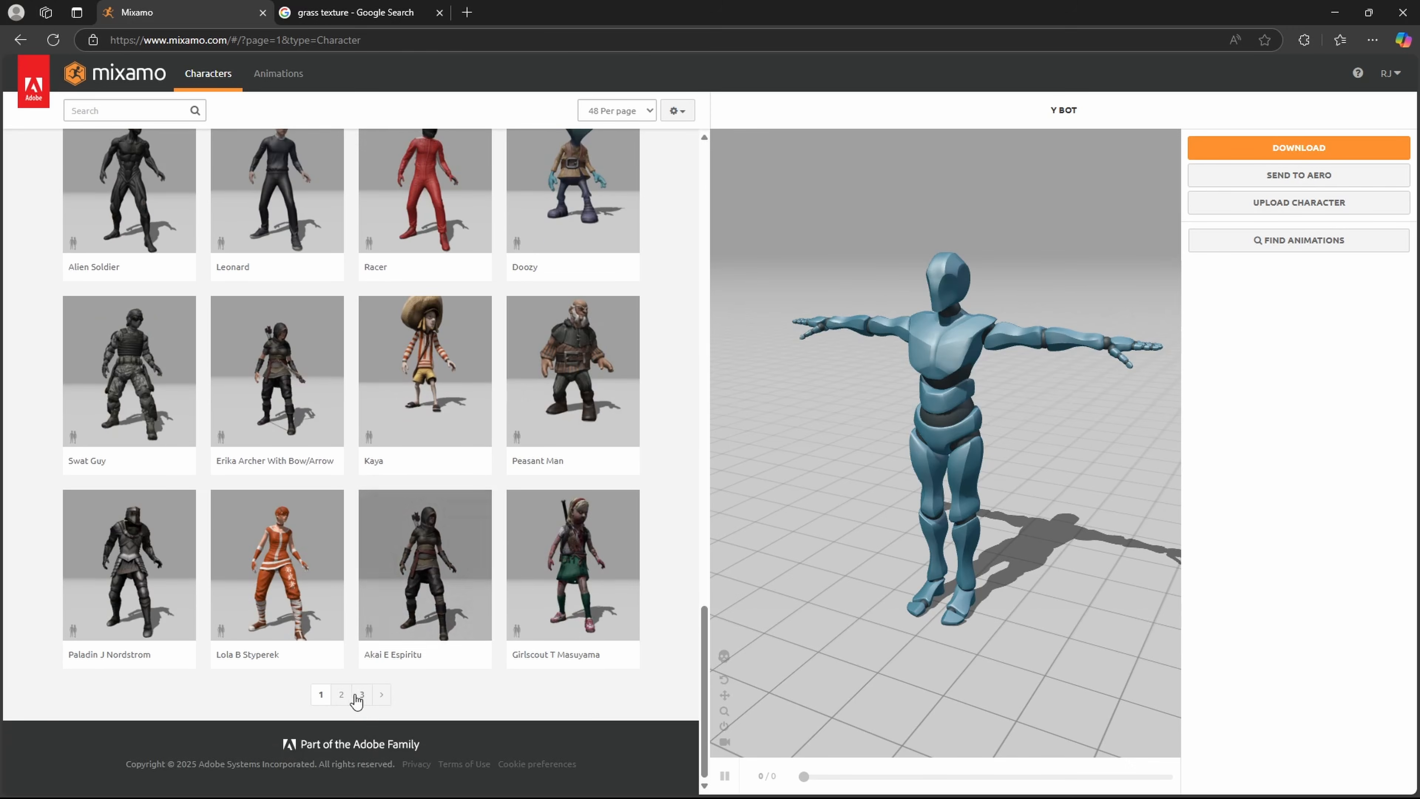
pyautogui.click(344, 695)
pyautogui.scroll(-4, 255, 510)
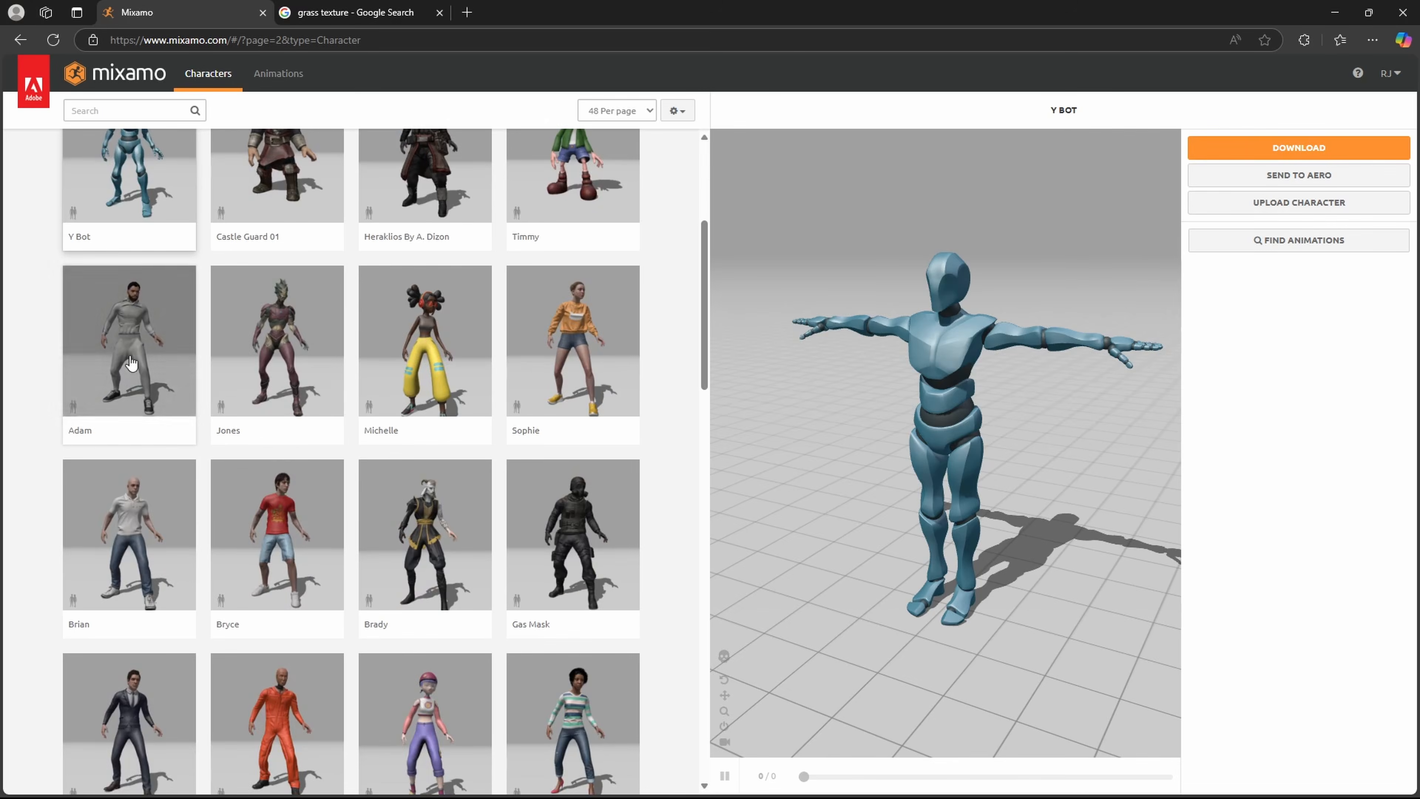
pyautogui.click(130, 364)
pyautogui.click(1001, 278)
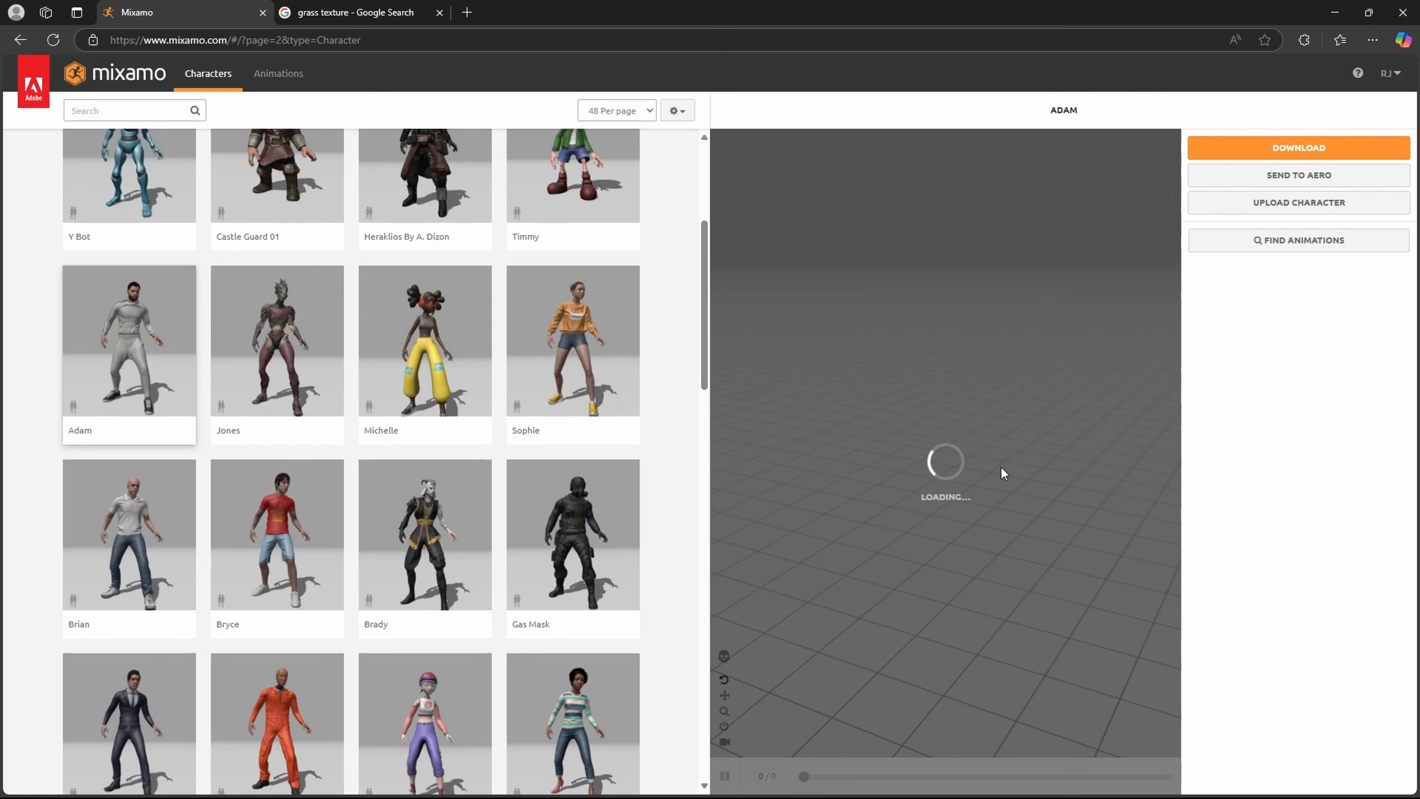
# Search Mixamo's animations for "female pose" and browse the results for a floating-style pose
pyautogui.click(289, 80)
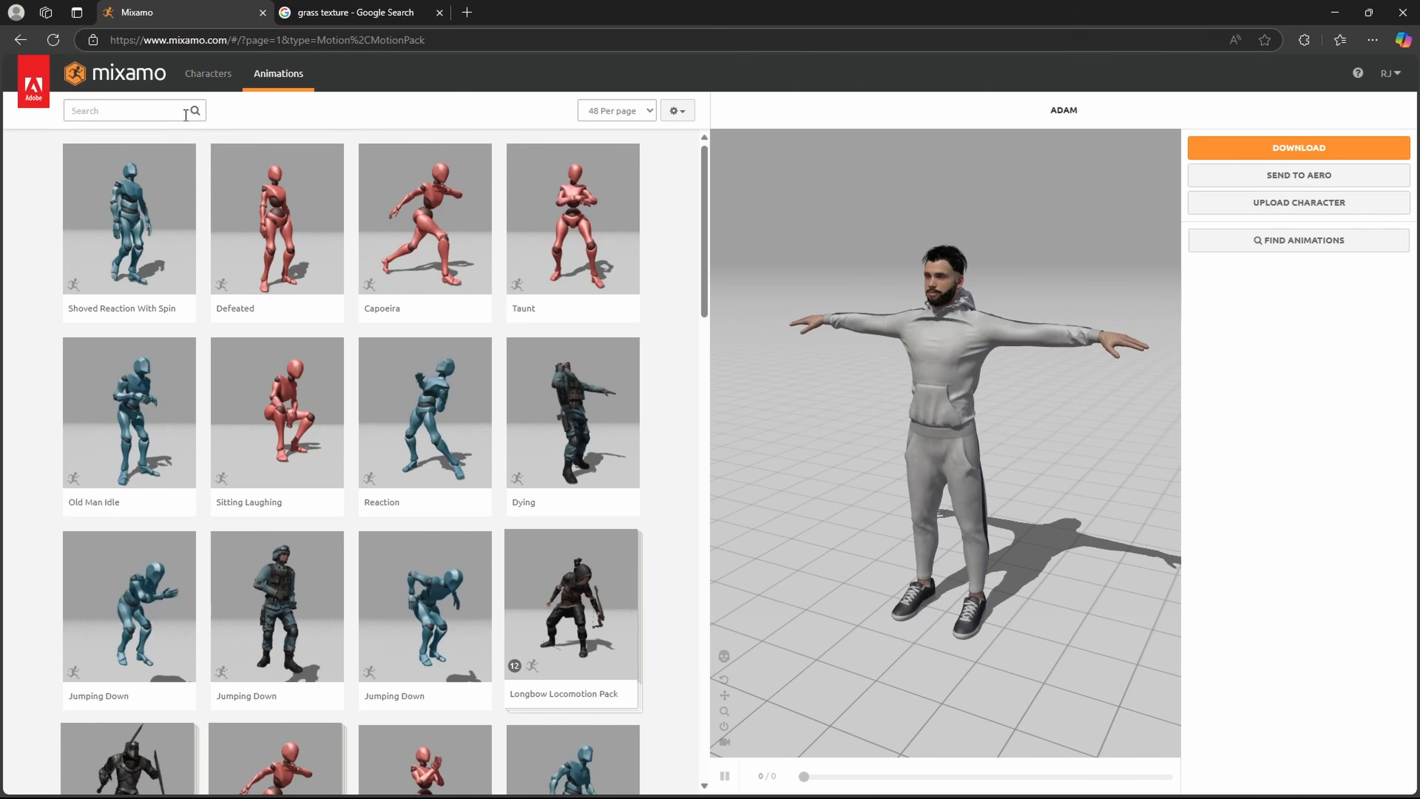
pyautogui.click(184, 115)
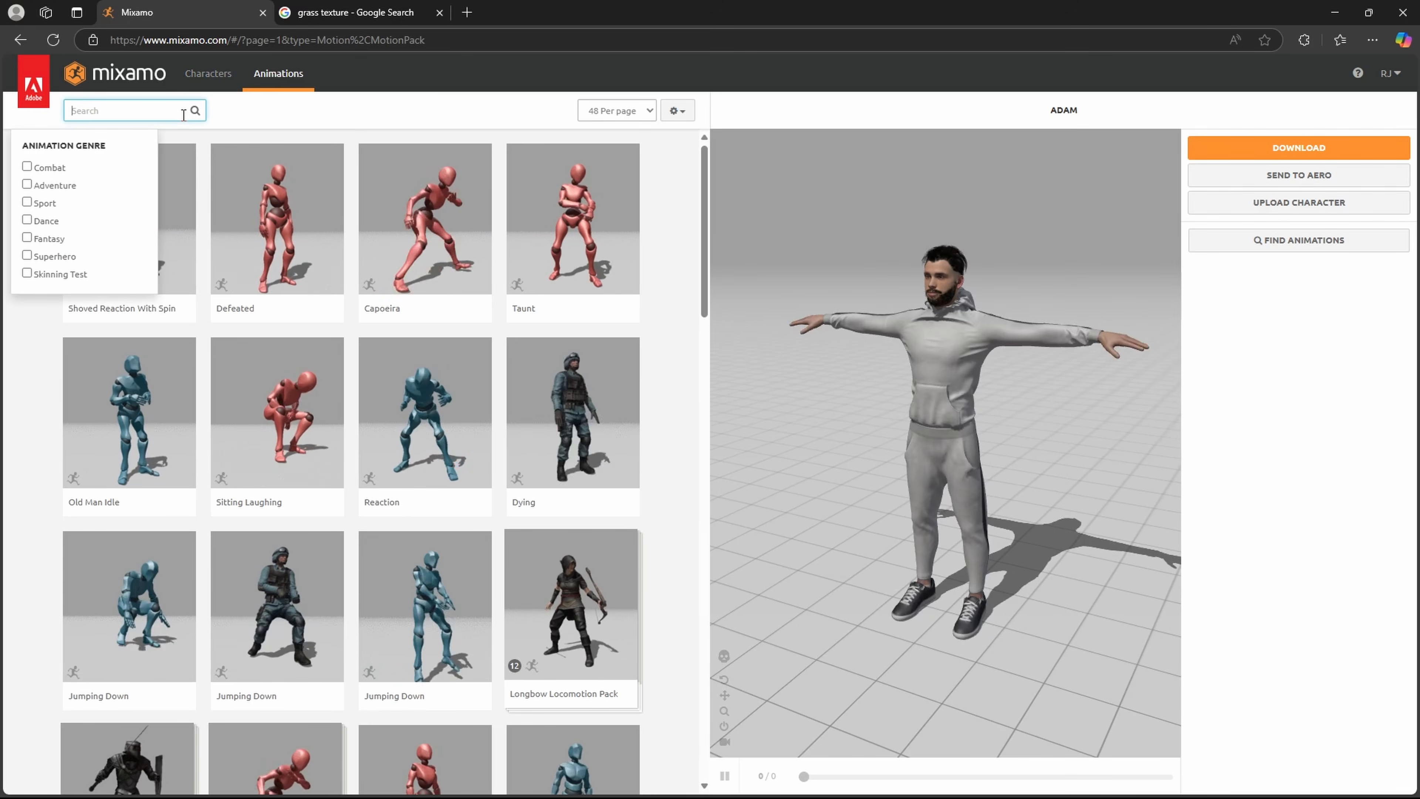
pyautogui.write('female pose')
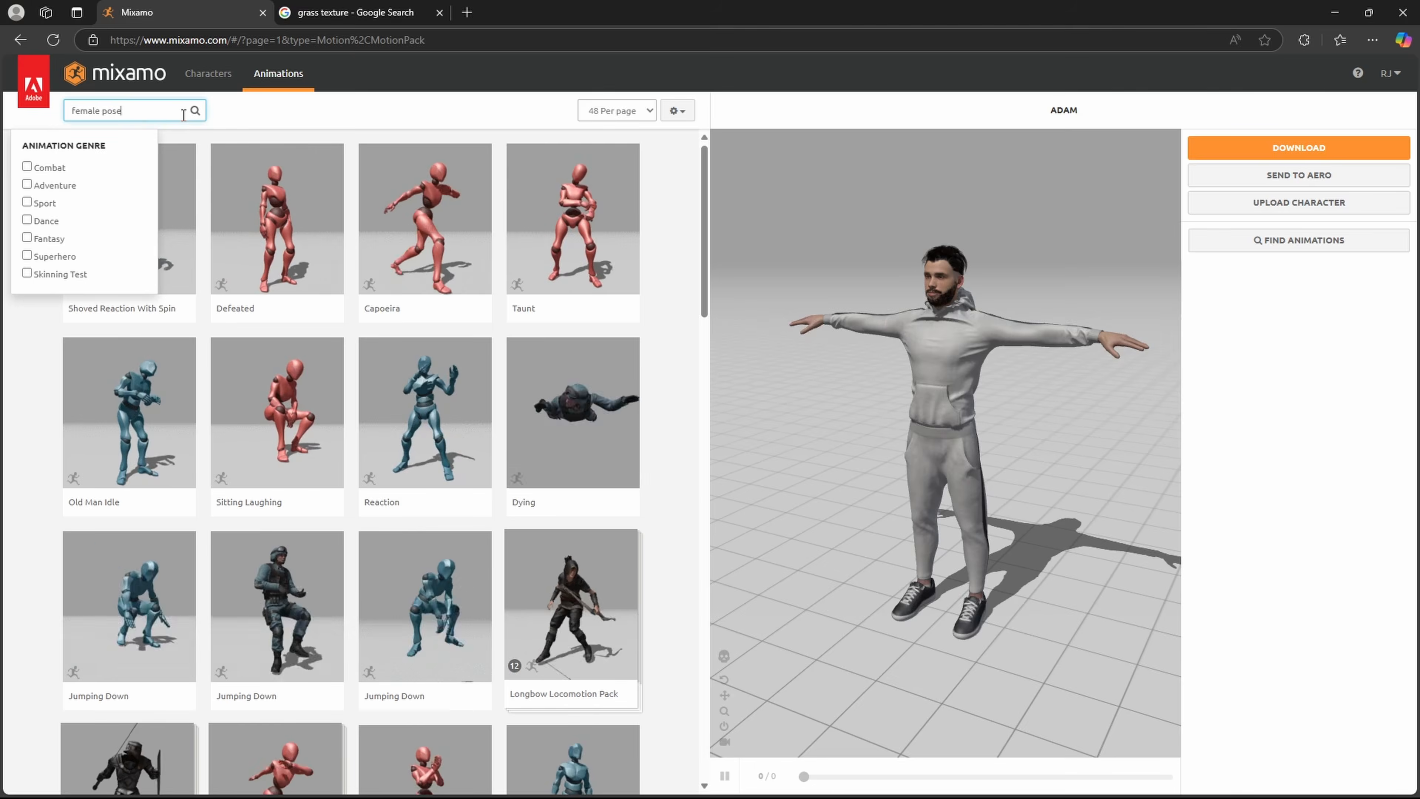
pyautogui.press('Return')
pyautogui.scroll(-2, 380, 285)
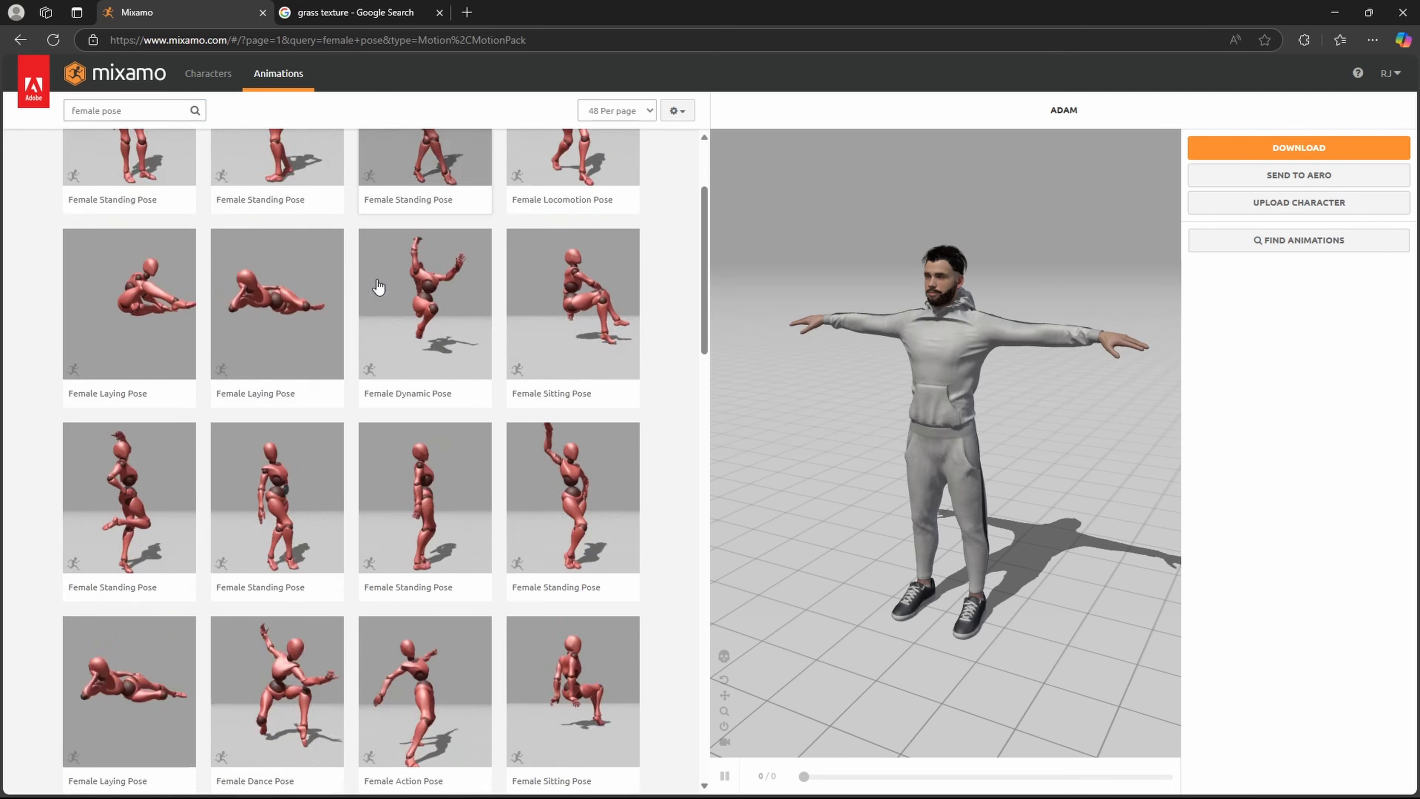
pyautogui.scroll(-15, 337, 422)
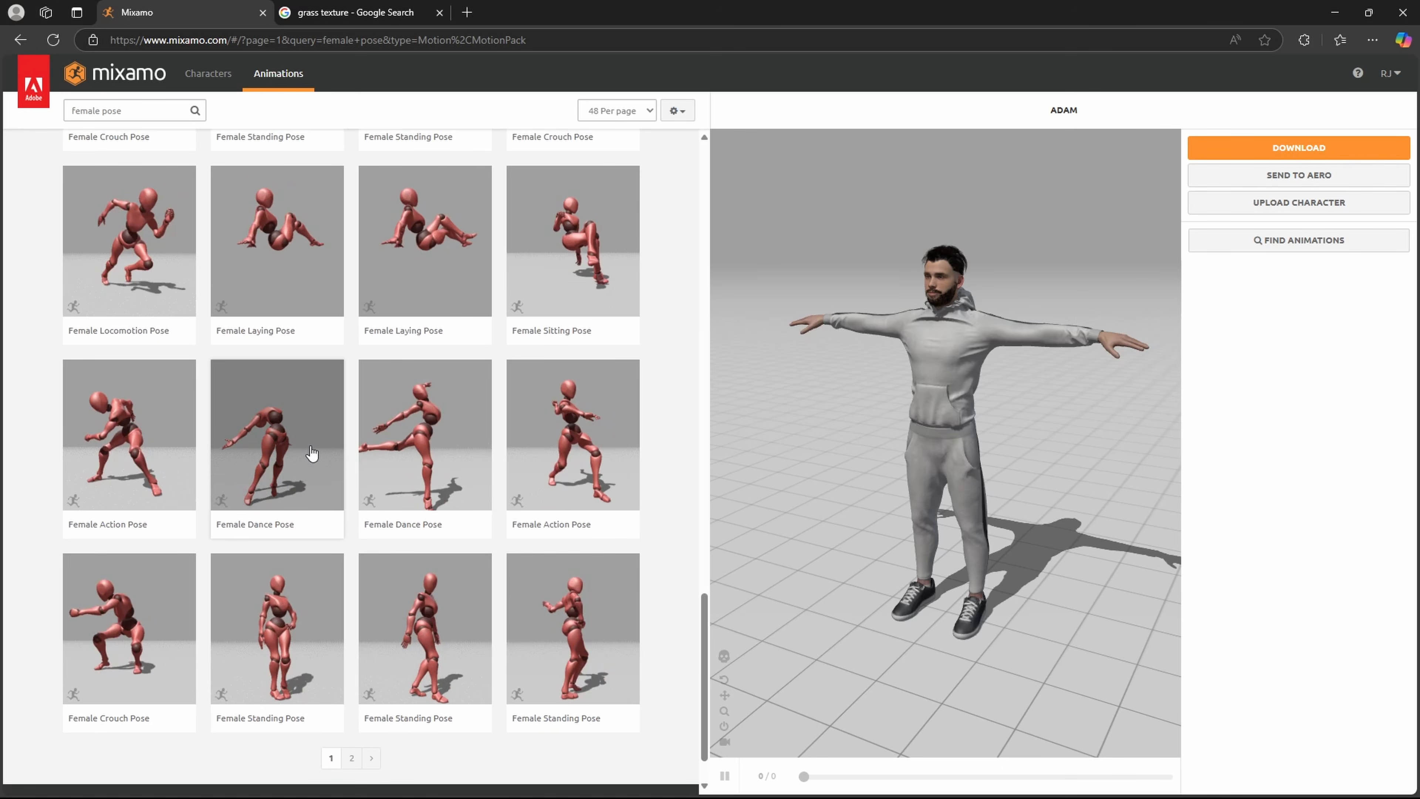
# Apply the Female Dance Pose with the forward-bent torso and outstretched arms to Adam, and download the posed character
pyautogui.click(334, 450)
pyautogui.moveTo(861, 484); pyautogui.dragTo(1106, 422)
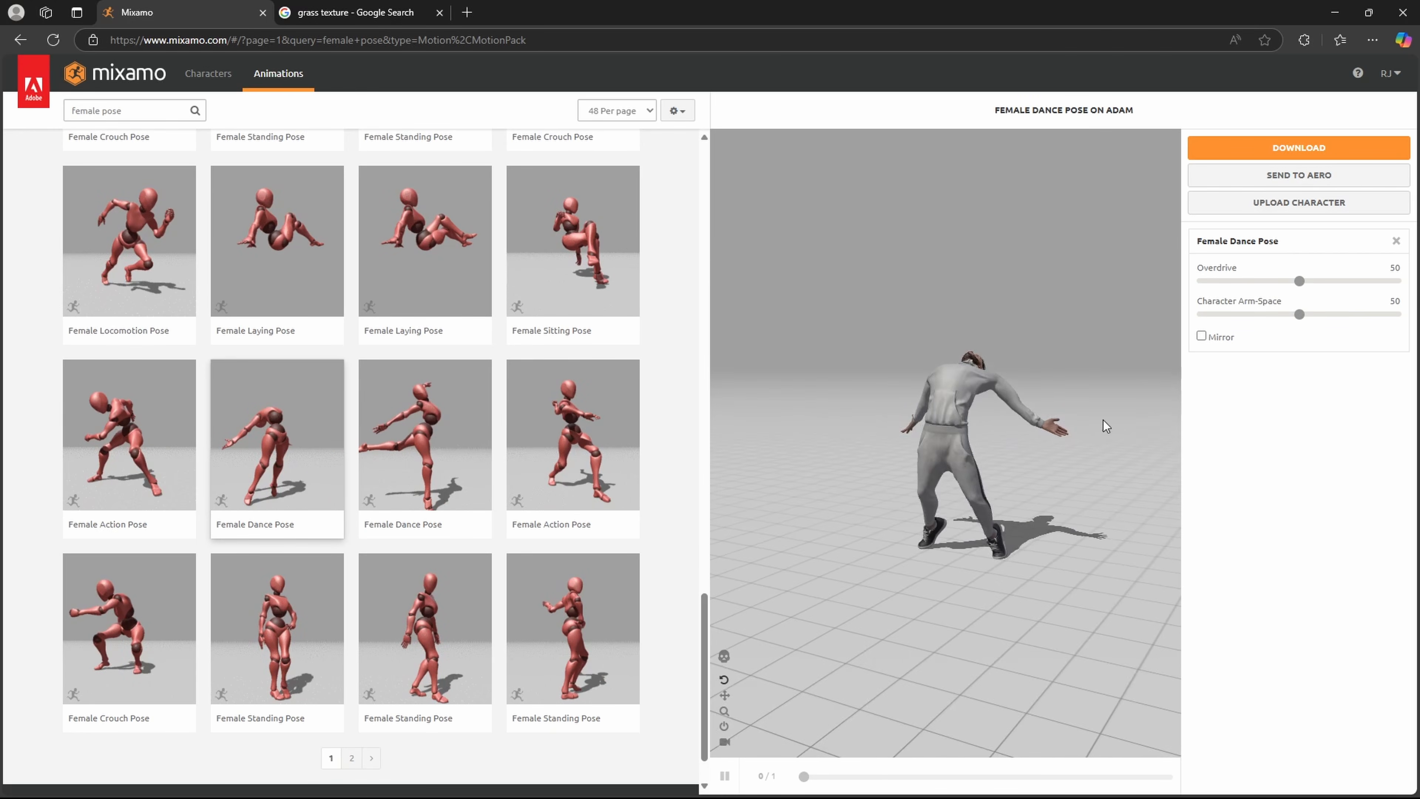
pyautogui.click(1266, 151)
pyautogui.click(911, 315)
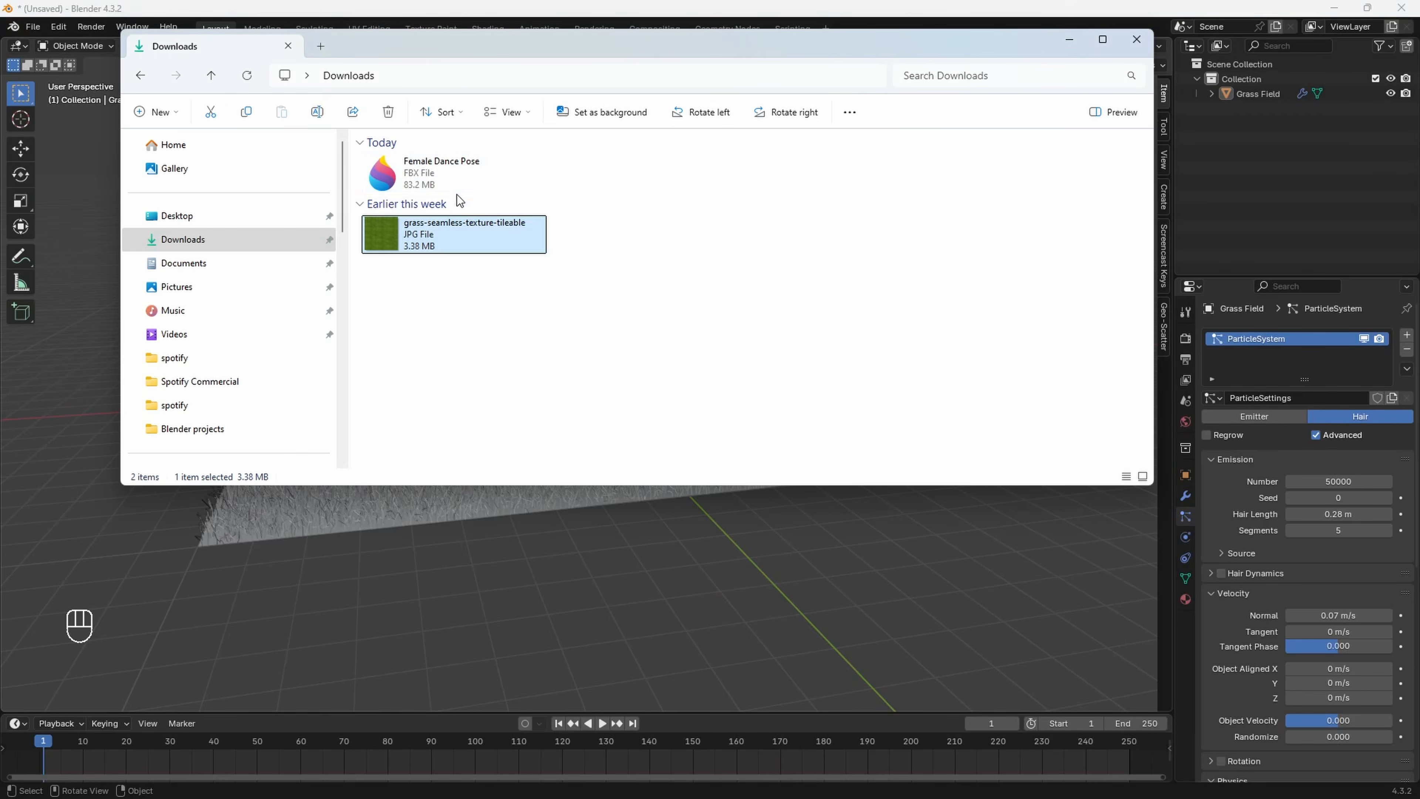
# Rename the Female Dance Pose FBX file in the Downloads folder to "Adam Floating Pose"
pyautogui.click(434, 182)
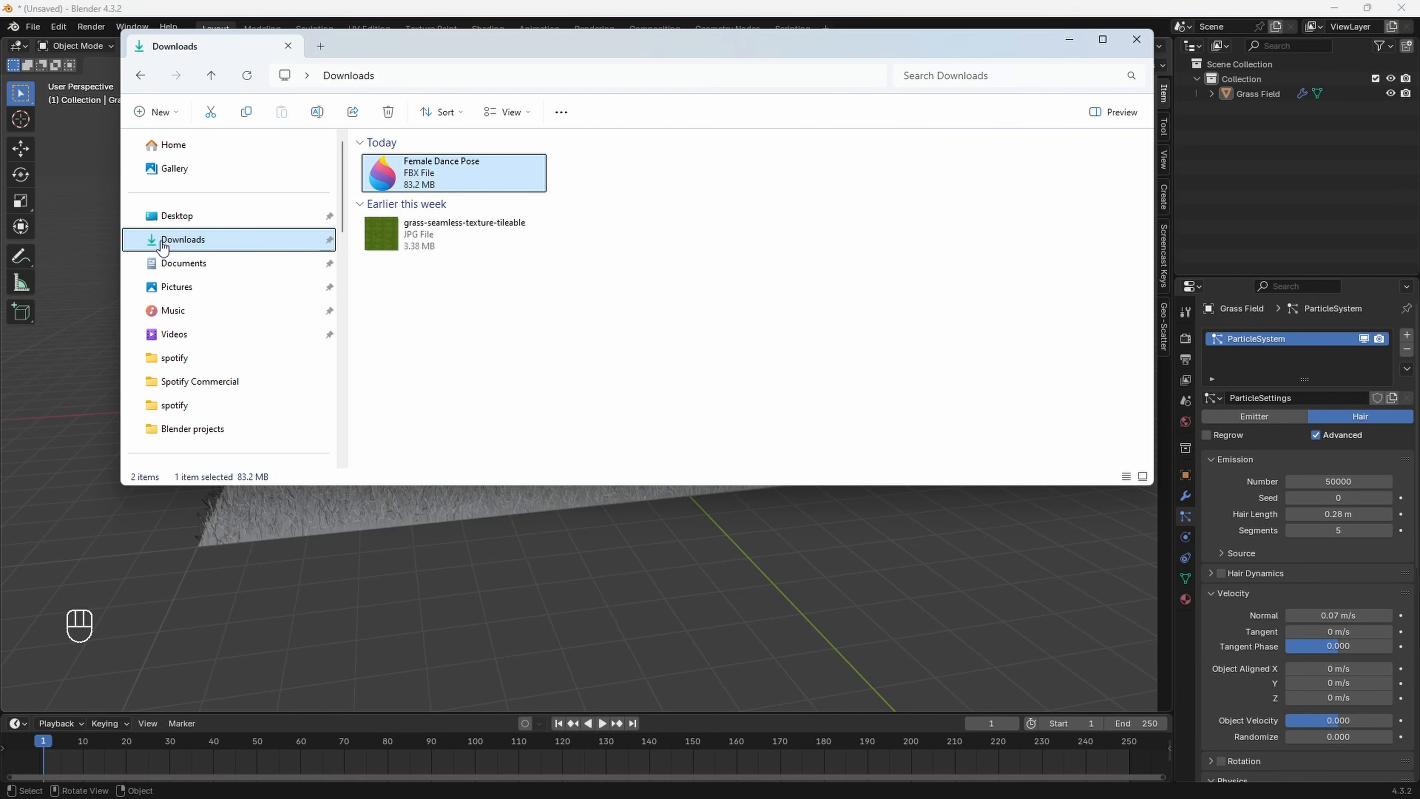
pyautogui.rightClick(437, 172)
pyautogui.click(498, 470)
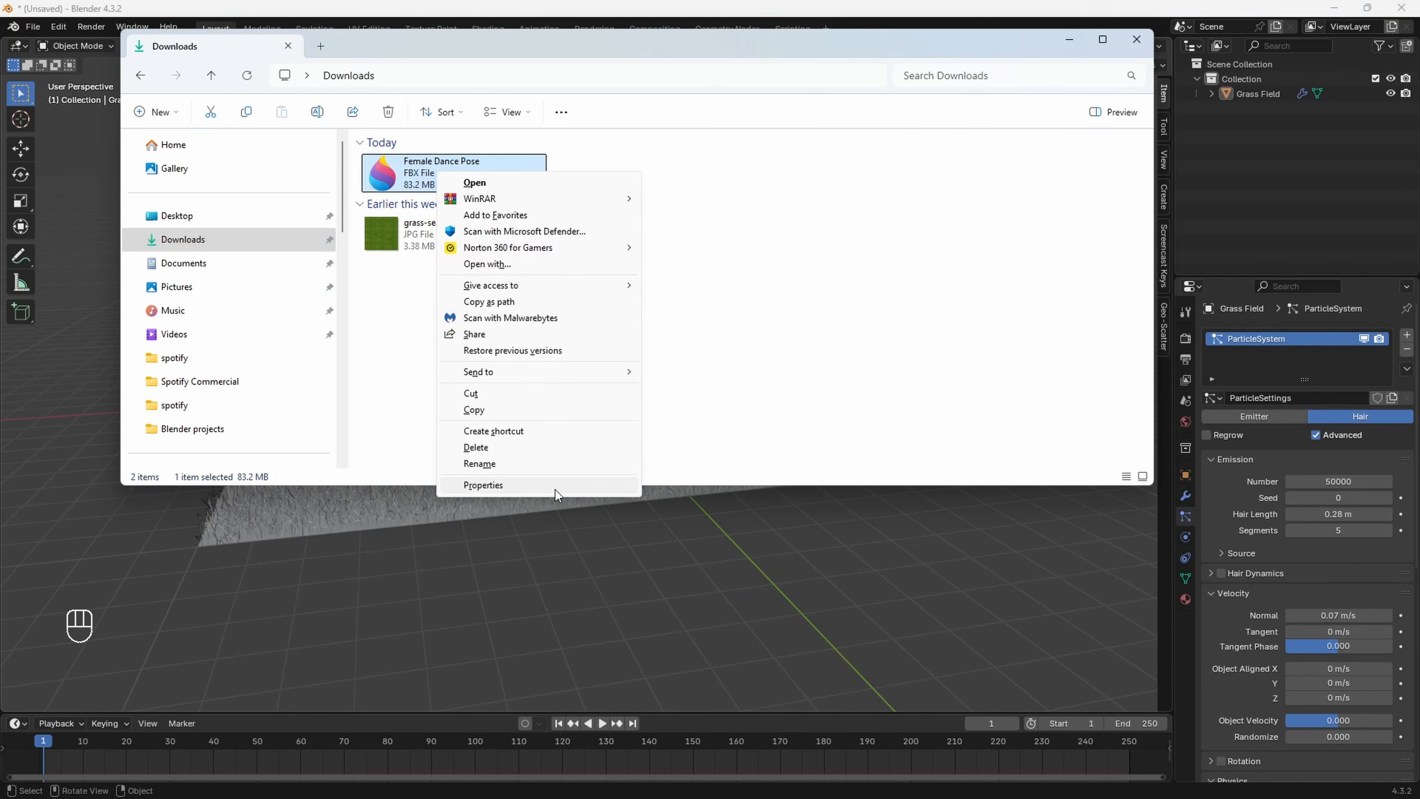
pyautogui.click(492, 467)
pyautogui.write('Adam Floating Pose')
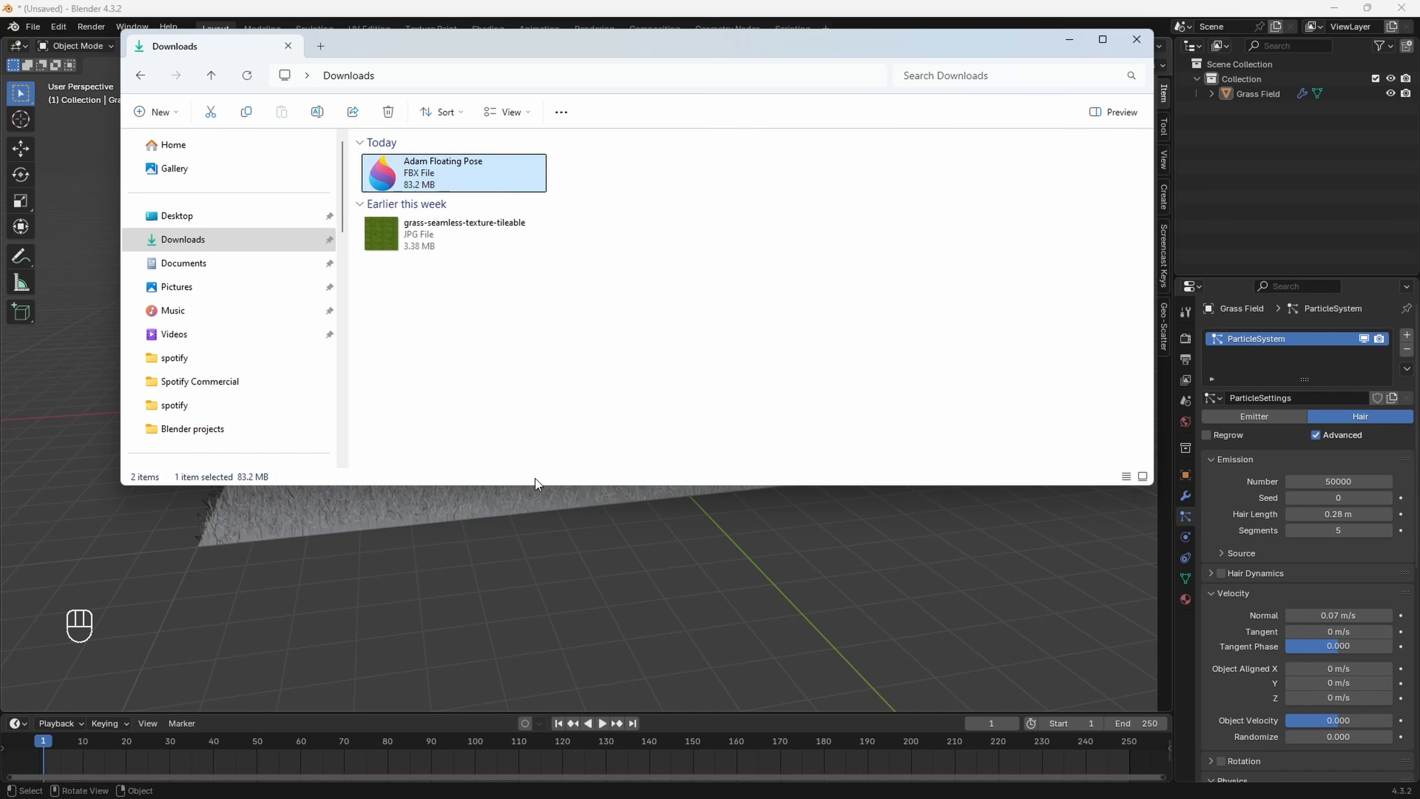
# Switch back to Blender and import Adam Floating Pose.fbx from Downloads as FBX with the default import options
pyautogui.click(34, 29)
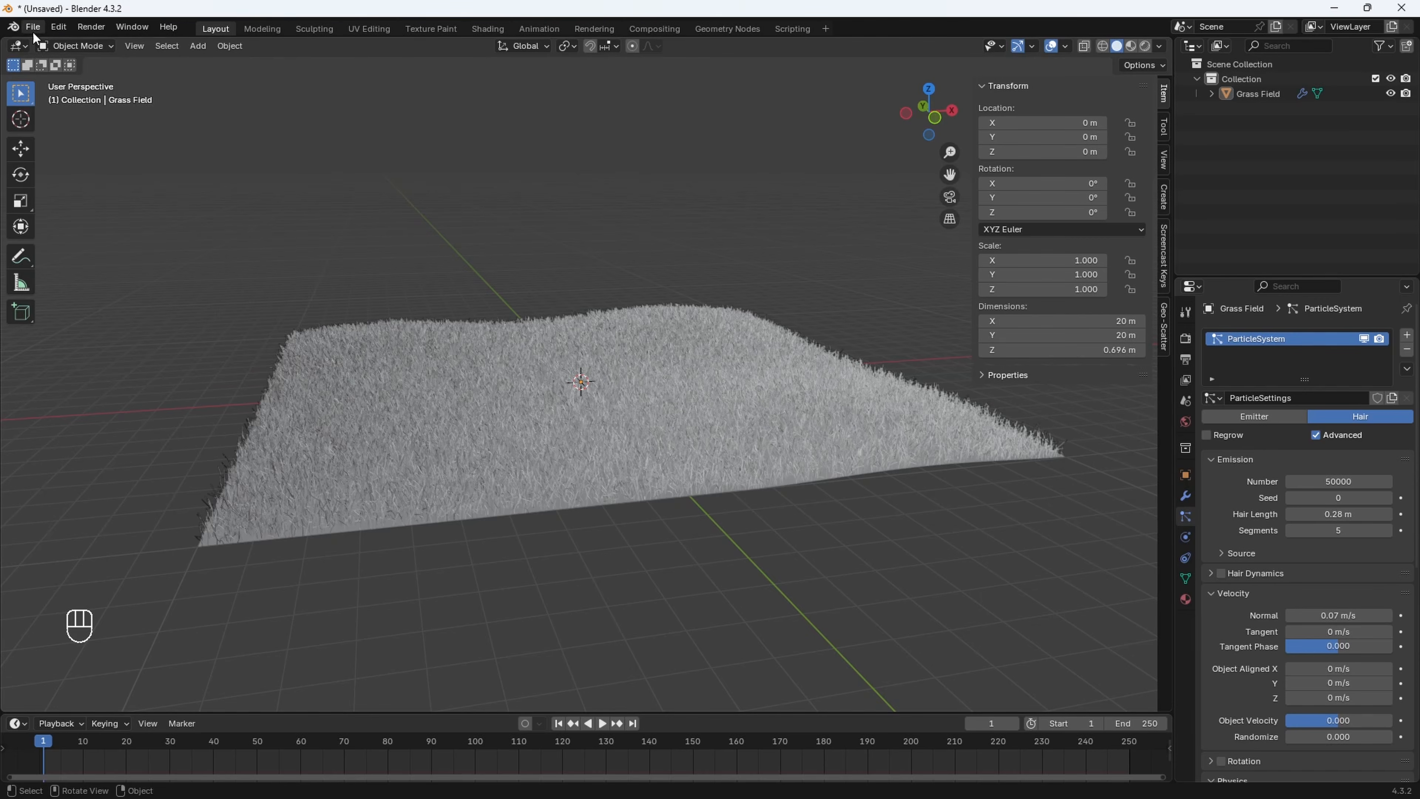
pyautogui.click(34, 29)
pyautogui.moveTo(95, 236)
pyautogui.click(235, 370)
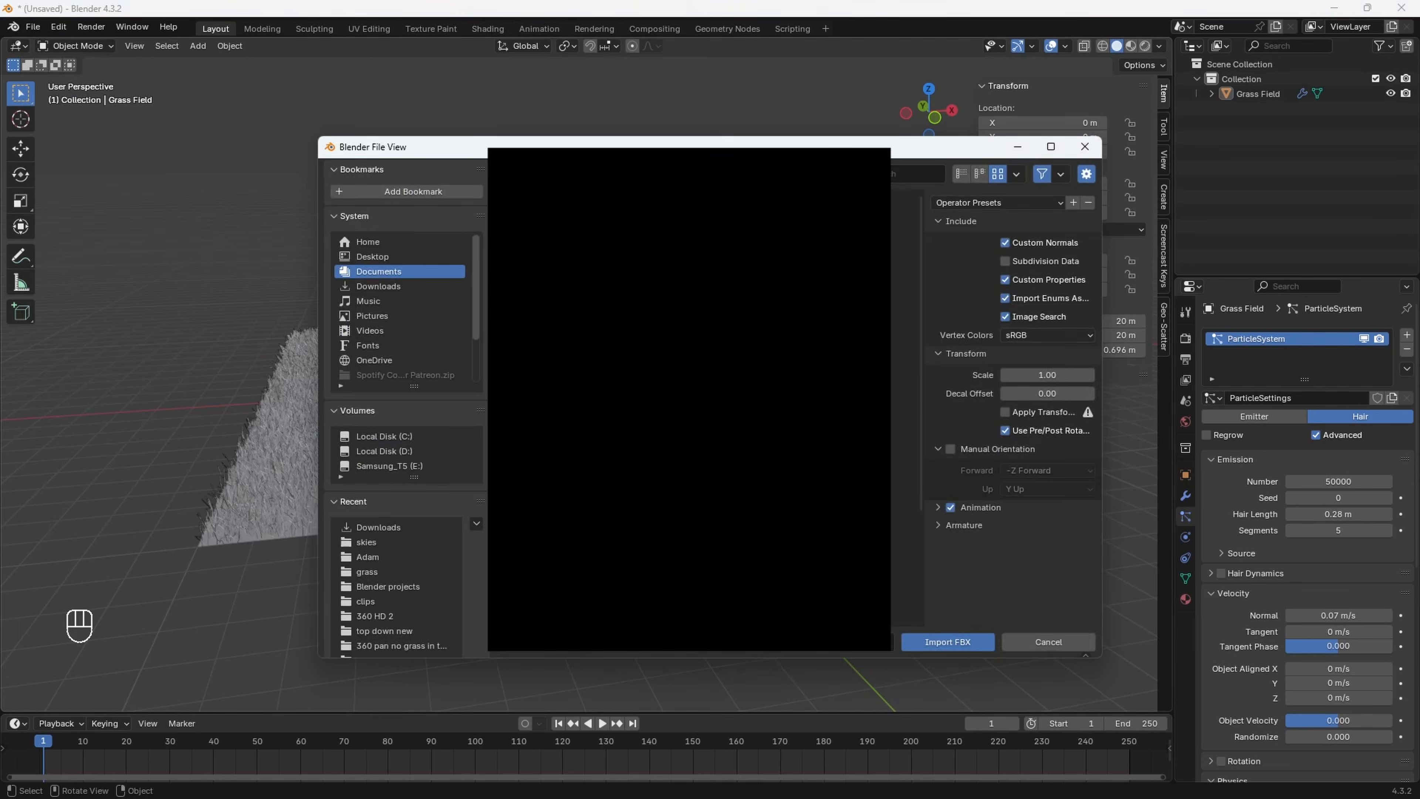
pyautogui.click(385, 280)
pyautogui.click(547, 255)
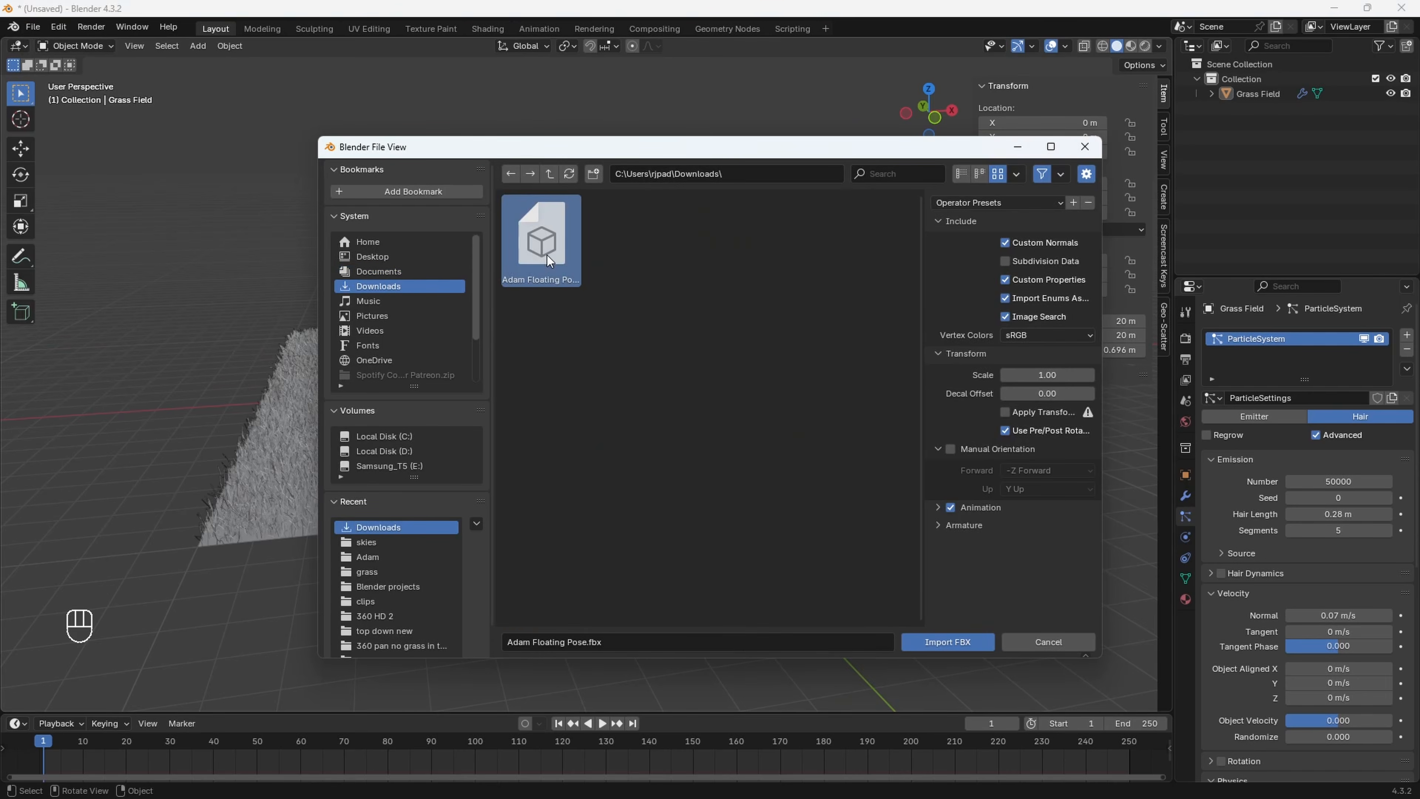
pyautogui.click(928, 638)
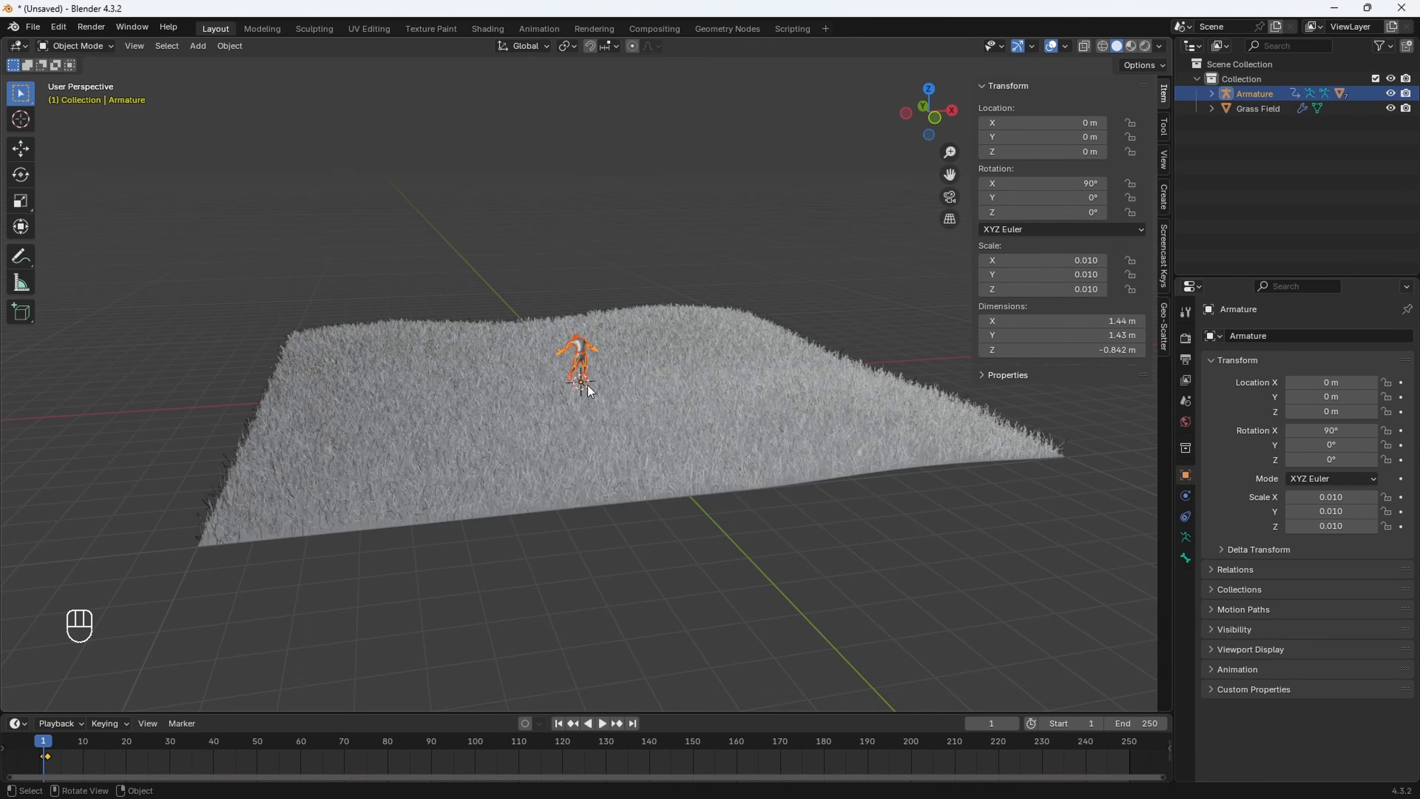
# Add a camera to the scene and look through it
pyautogui.scroll(5, 588, 385)
pyautogui.moveTo(589, 384); pyautogui.dragTo(628, 320, button='middle')
pyautogui.scroll(-8, 628, 320)
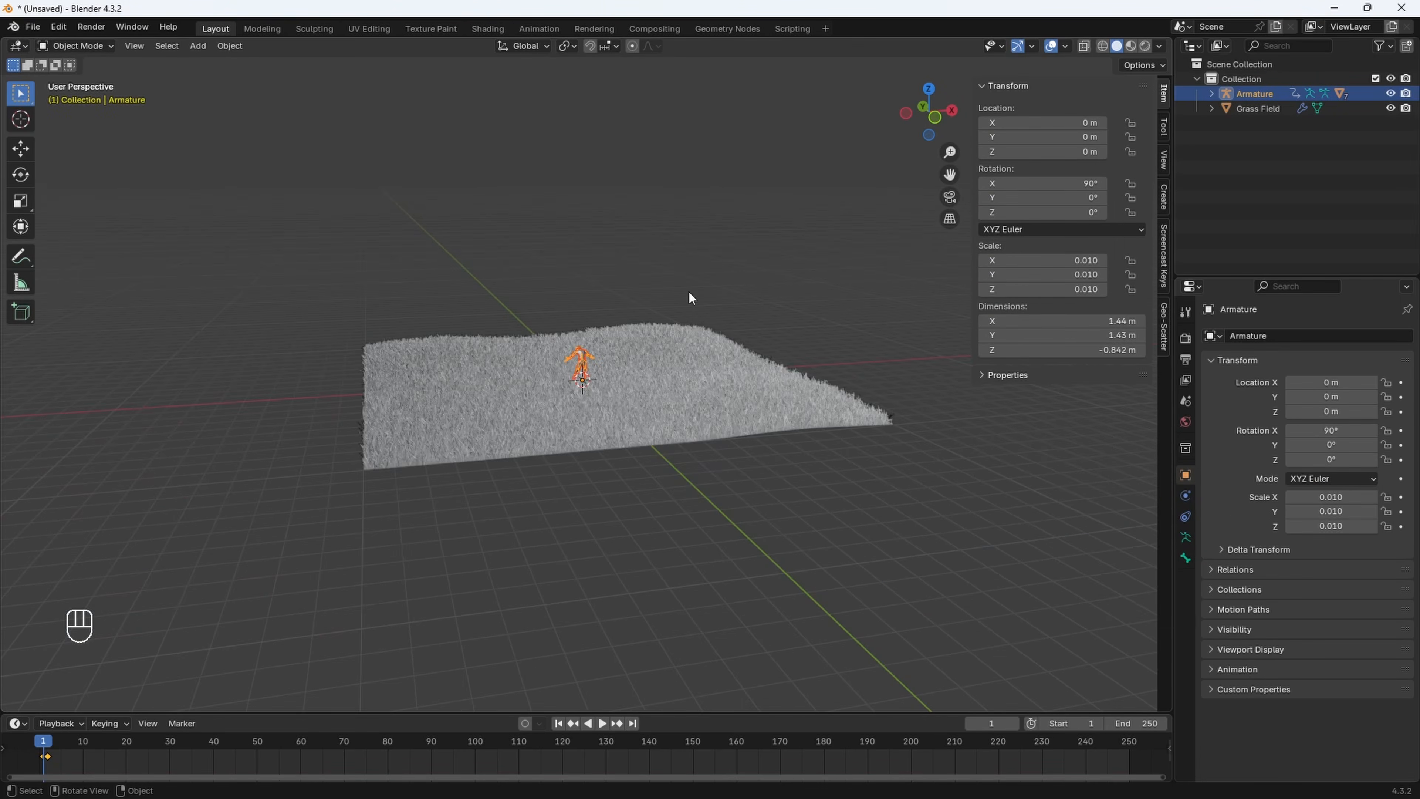
pyautogui.click(688, 291)
pyautogui.moveTo(672, 259); pyautogui.dragTo(619, 255, button='middle')
pyautogui.scroll(5, 622, 339)
pyautogui.moveTo(680, 416); pyautogui.dragTo(586, 405, button='middle')
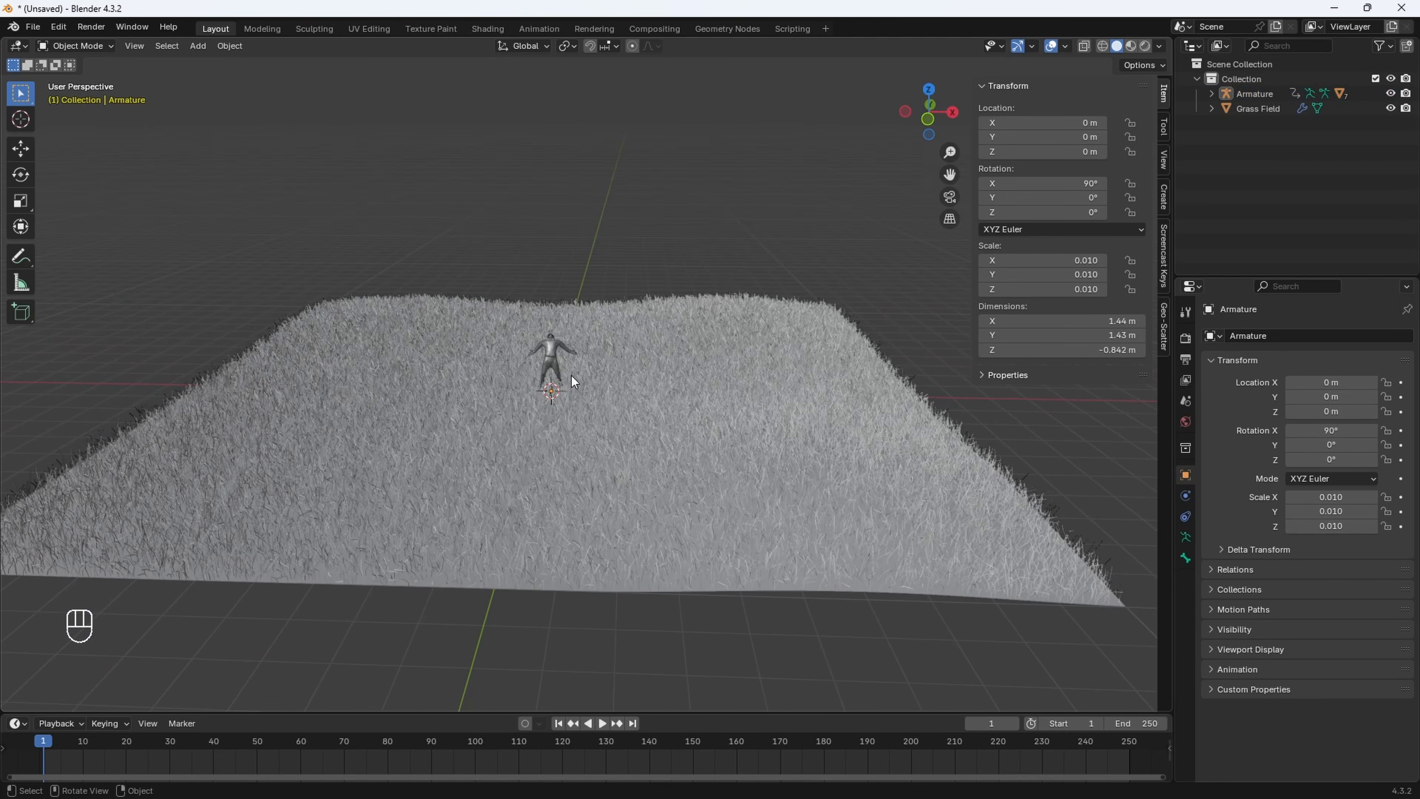
pyautogui.hotkey('shift', 'a')
pyautogui.click(532, 588)
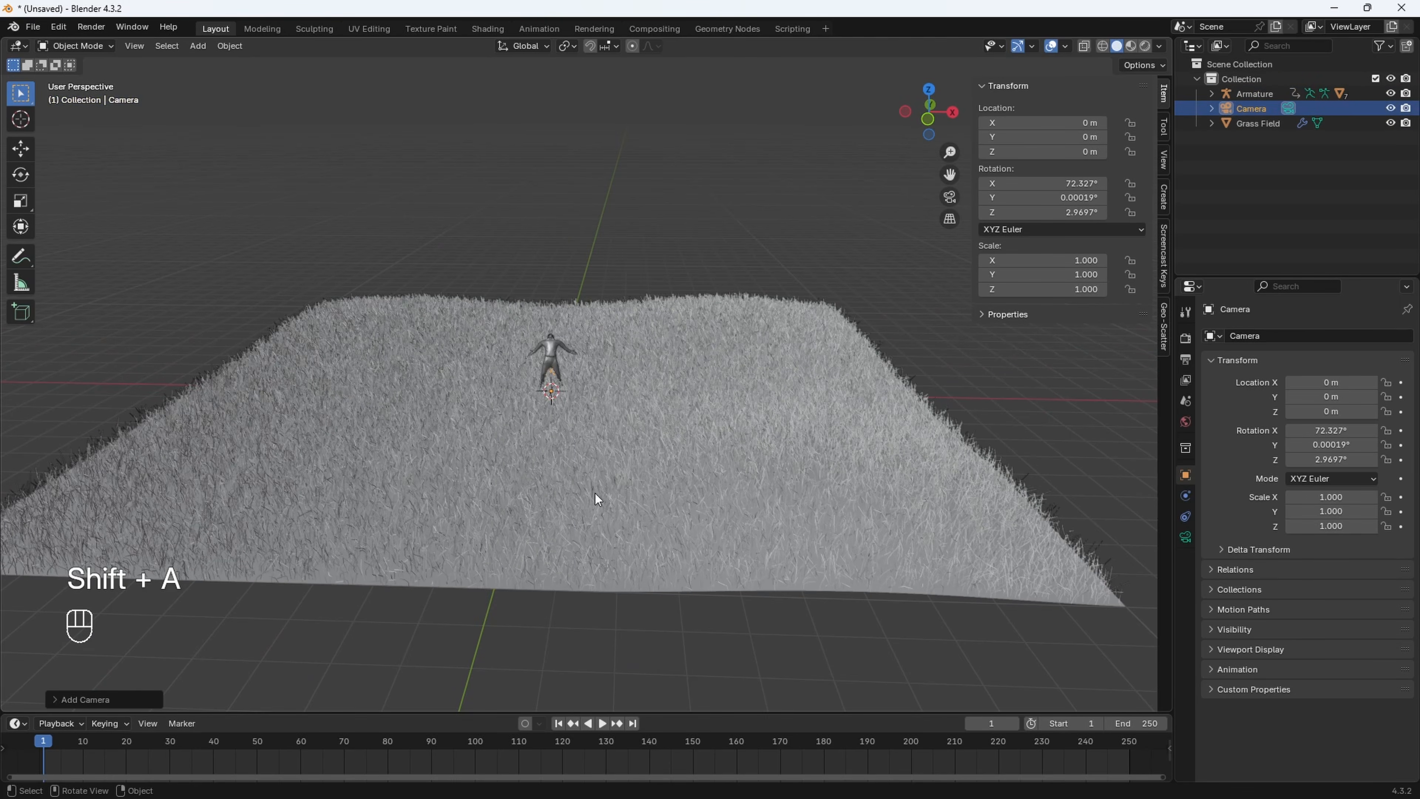
pyautogui.click(950, 197)
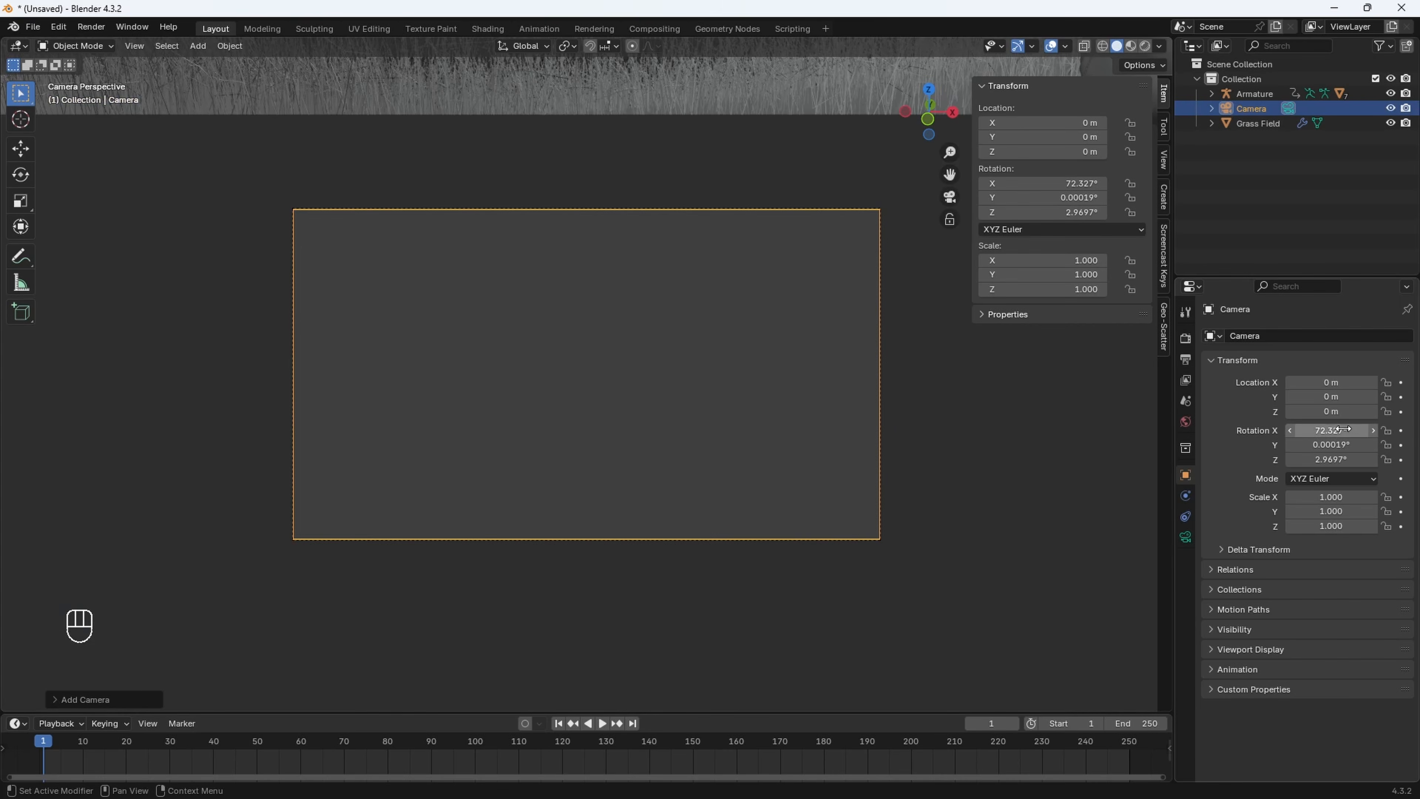
# Place the camera at Y -13.35 m and Z 0.8 m, with X rotation 91.327° and Z rotation 0°, facing the character
pyautogui.moveTo(1342, 396); pyautogui.dragTo(1242, 397)
pyautogui.moveTo(1331, 430); pyautogui.dragTo(1275, 396)
pyautogui.moveTo(1331, 459); pyautogui.dragTo(1311, 459)
pyautogui.click(1331, 459)
pyautogui.write('0')
pyautogui.press('Return')
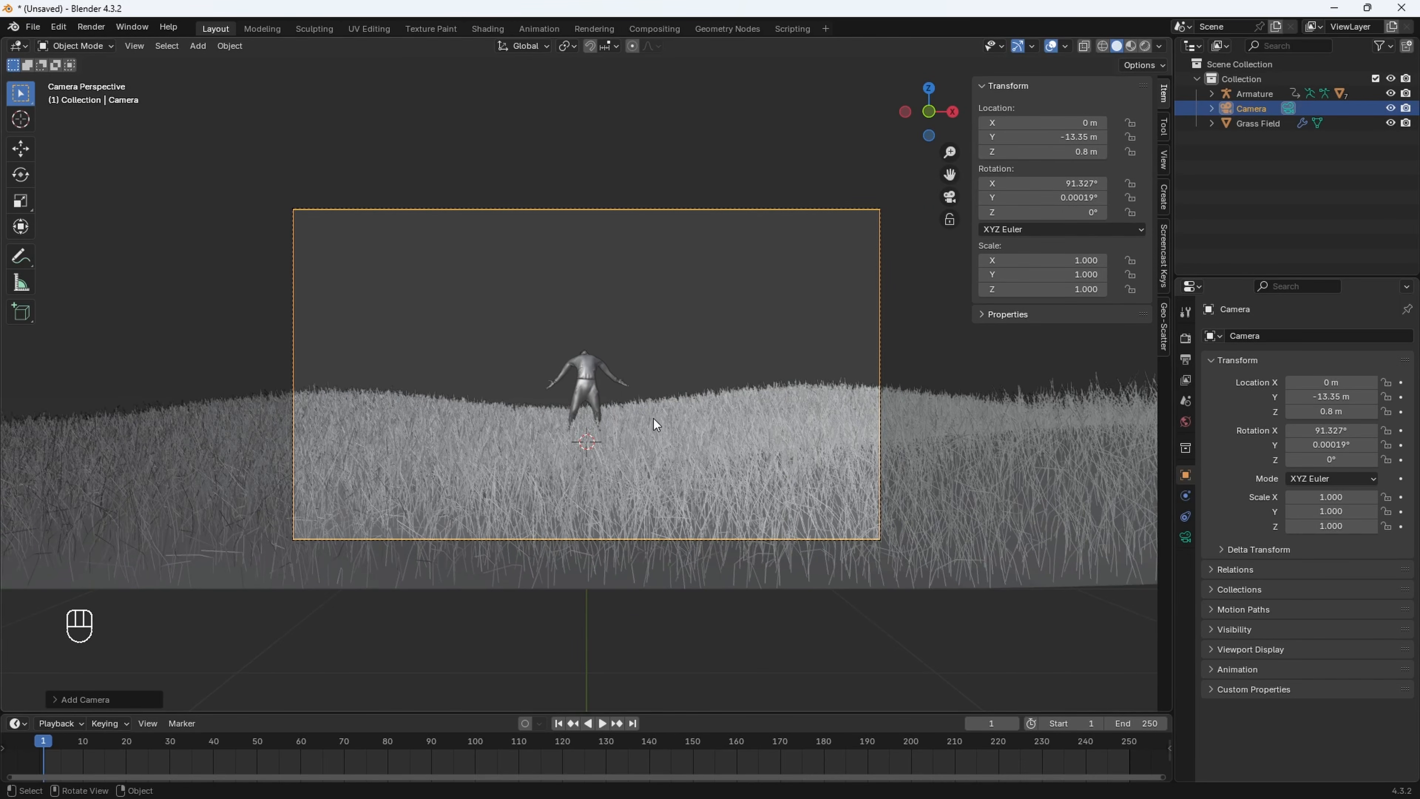
# Examine the character's arched pose from the side and how its feet and toes sit in the grass
pyautogui.scroll(3, 607, 390)
pyautogui.moveTo(619, 336); pyautogui.dragTo(552, 363, button='middle')
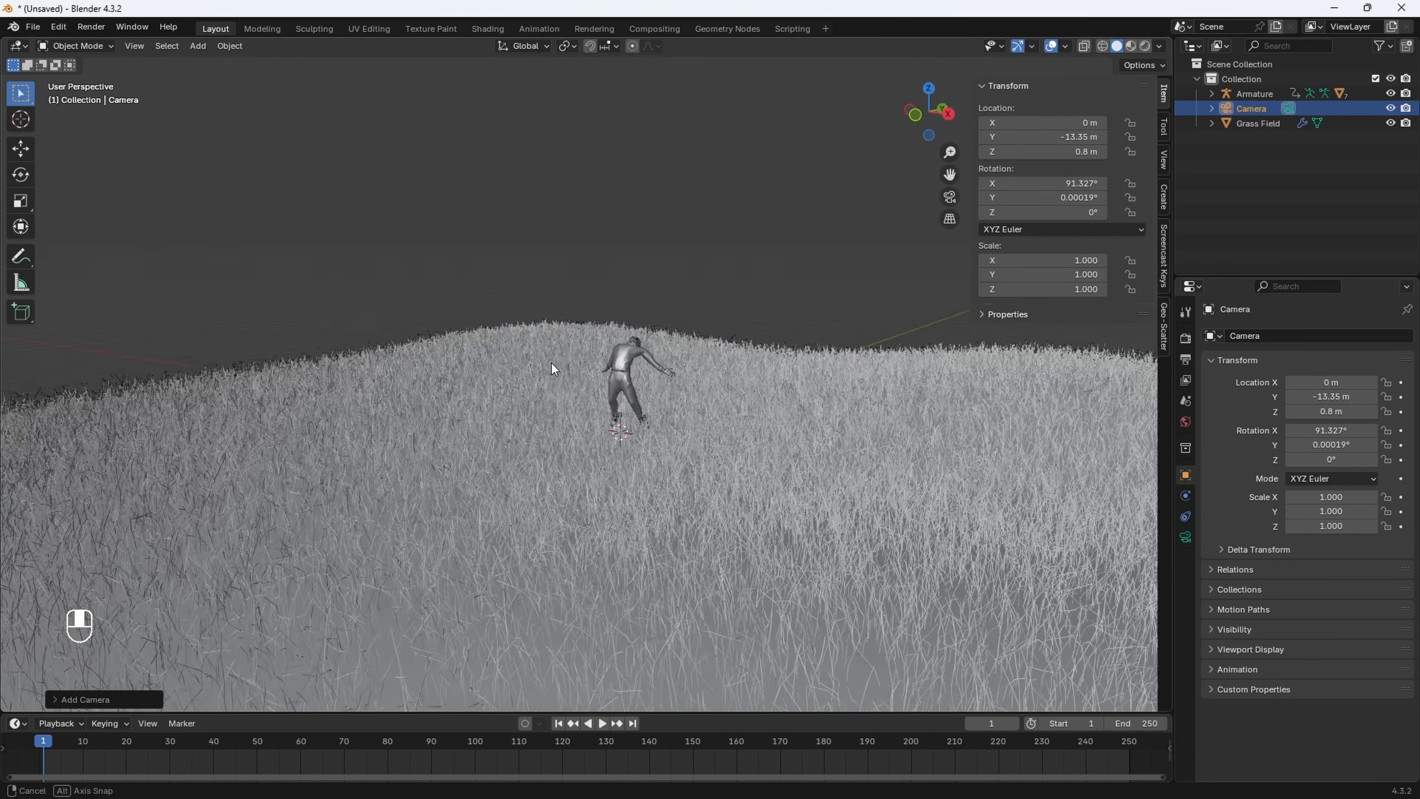
pyautogui.scroll(5, 658, 414)
pyautogui.moveTo(659, 417); pyautogui.dragTo(719, 470, button='middle')
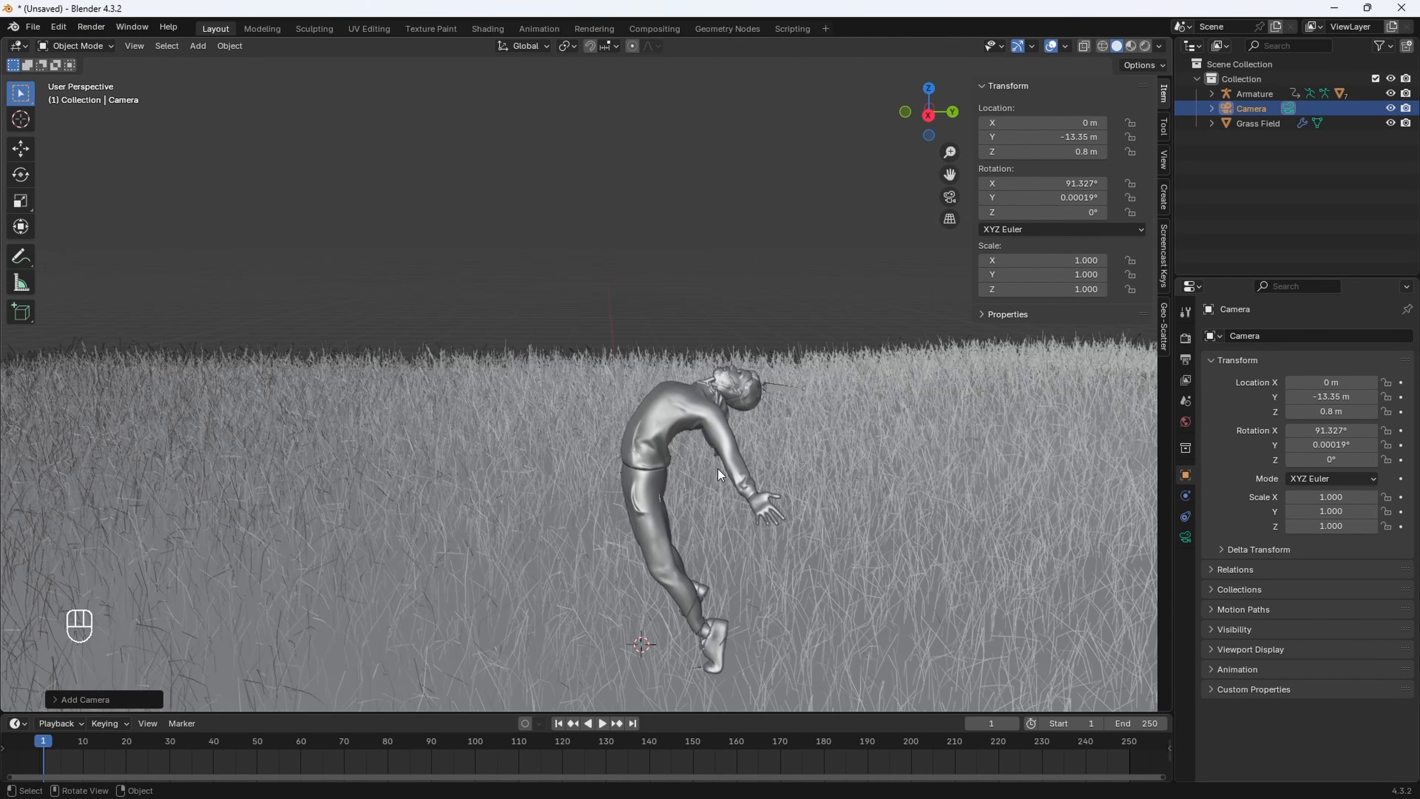
pyautogui.click(781, 395)
pyautogui.keyDown('shift'); pyautogui.moveTo(789, 548); pyautogui.dragTo(676, 527, button='middle'); pyautogui.keyUp('shift')
pyautogui.scroll(4, 643, 560)
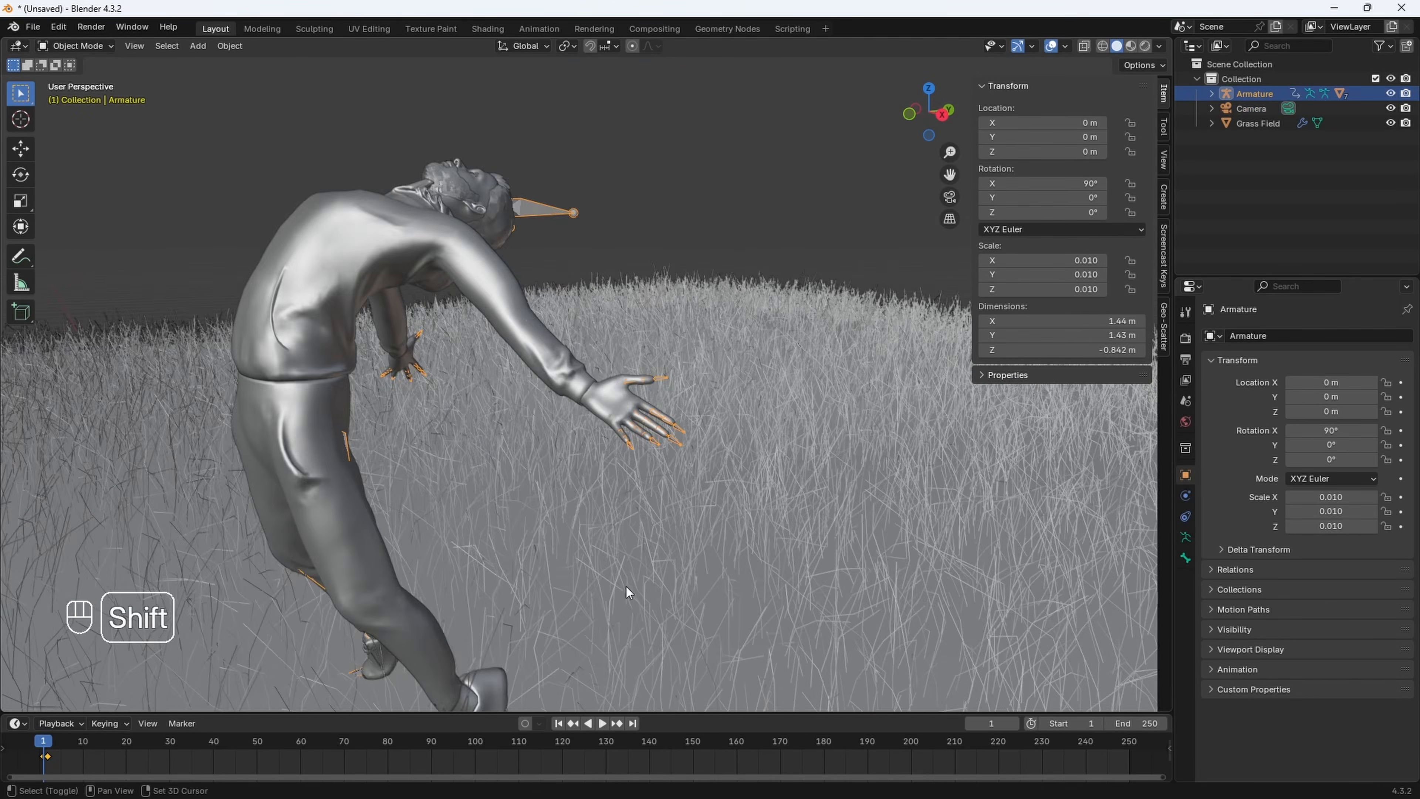
pyautogui.keyDown('shift'); pyautogui.moveTo(627, 588); pyautogui.dragTo(720, 302, button='middle'); pyautogui.keyUp('shift')
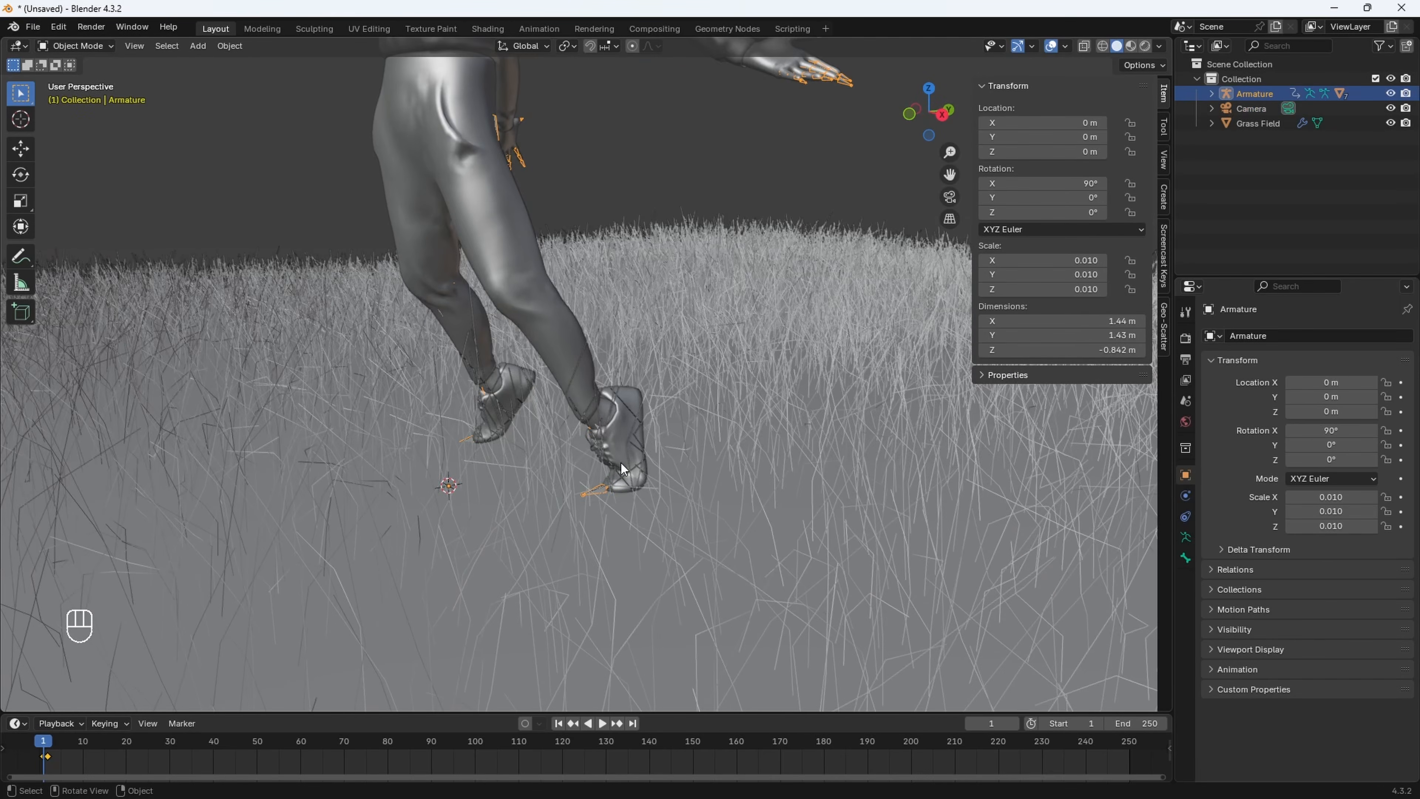
pyautogui.scroll(-5, 623, 448)
pyautogui.scroll(7, 620, 420)
pyautogui.moveTo(699, 506); pyautogui.dragTo(304, 273, button='middle')
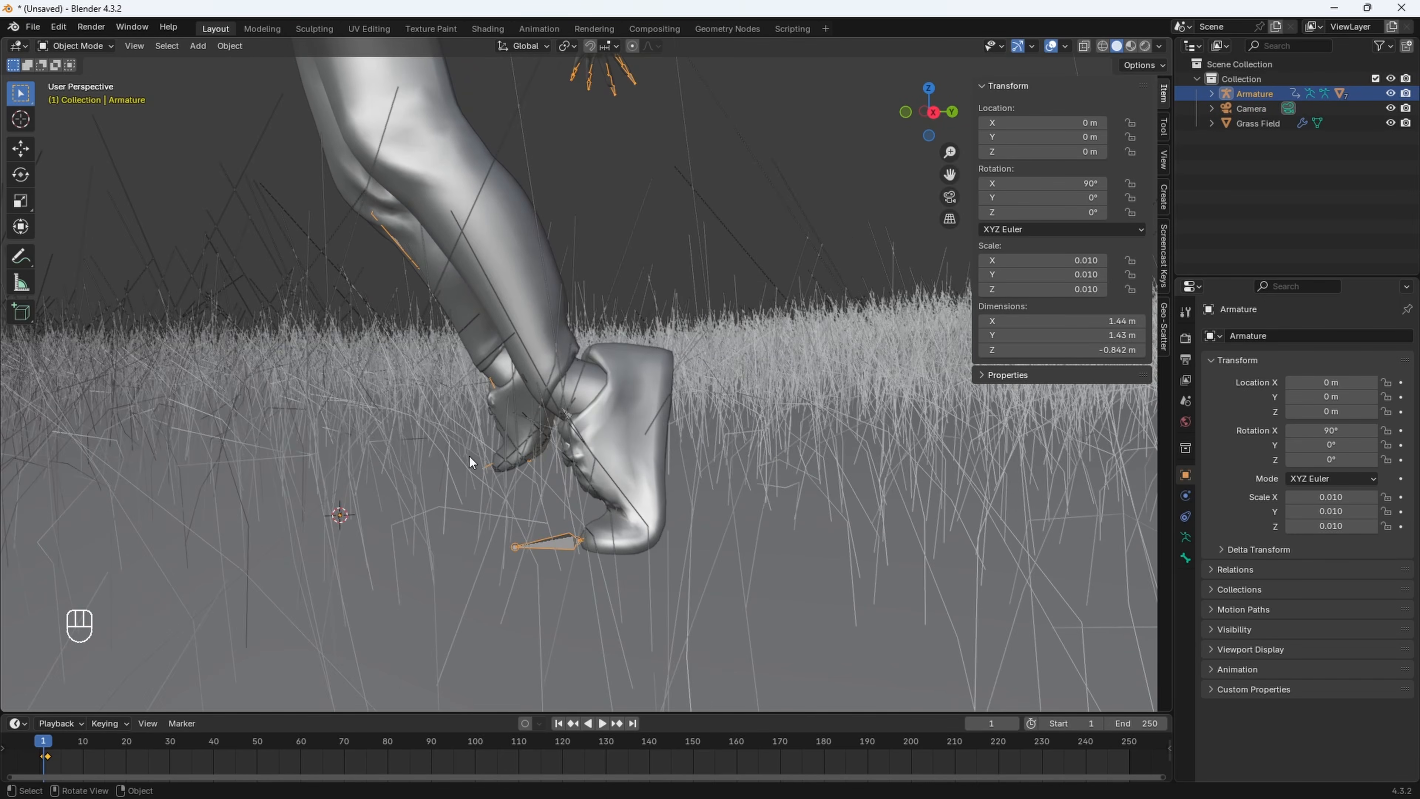
pyautogui.scroll(-7, 503, 464)
pyautogui.scroll(-4, 616, 430)
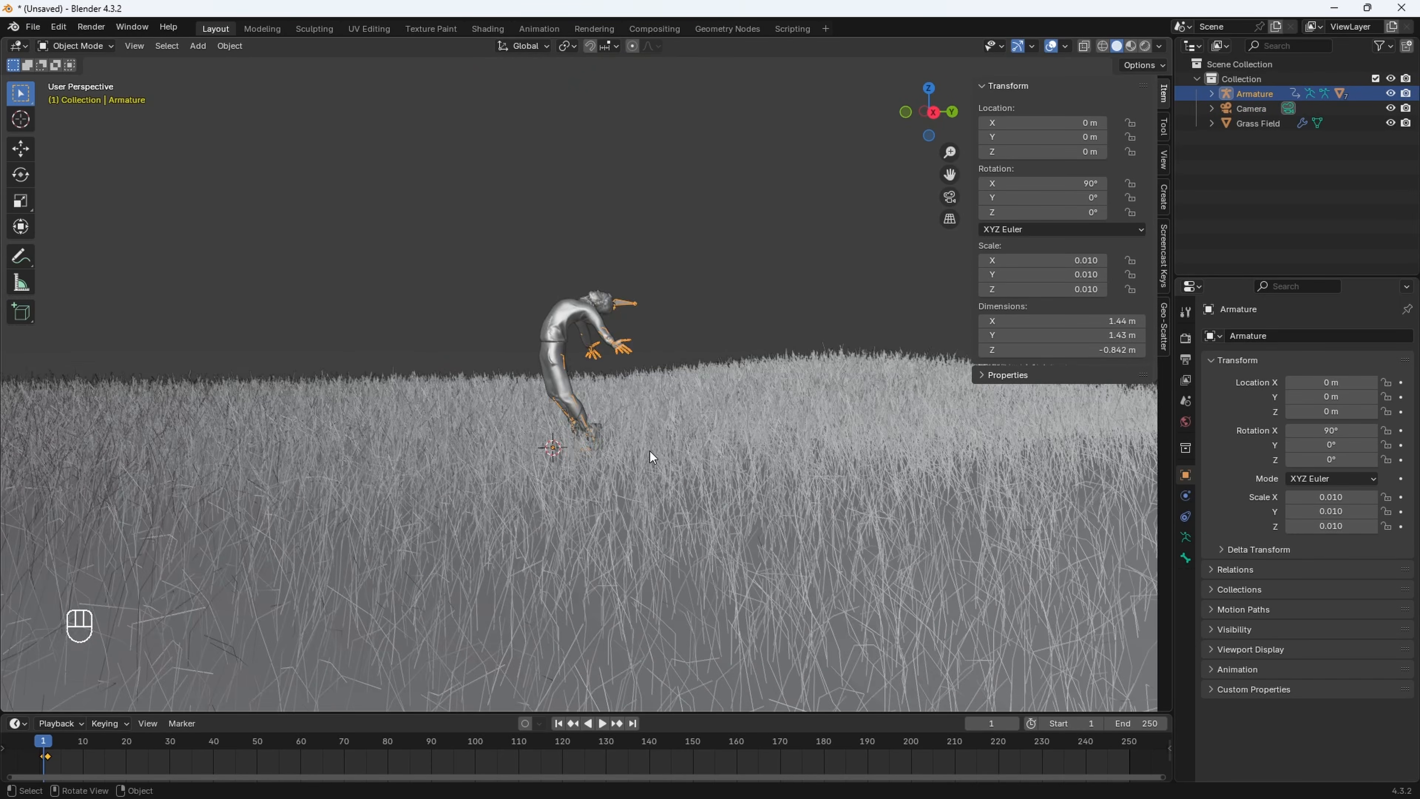
# Hide the Grass Field object so the character's feet can be worked on unobstructed
pyautogui.click(663, 466)
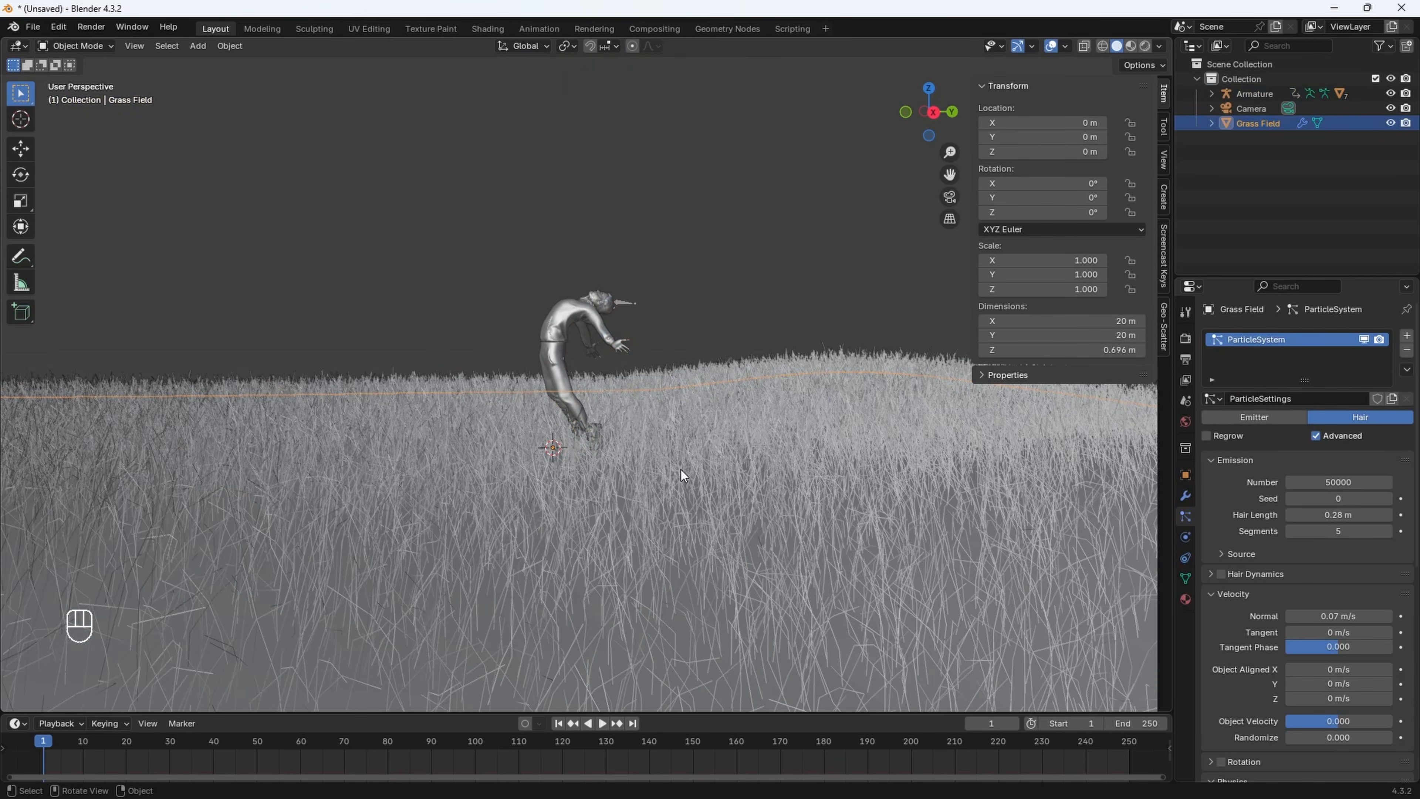
pyautogui.press('h')
pyautogui.scroll(6, 680, 470)
pyautogui.moveTo(679, 470); pyautogui.dragTo(589, 606, button='middle')
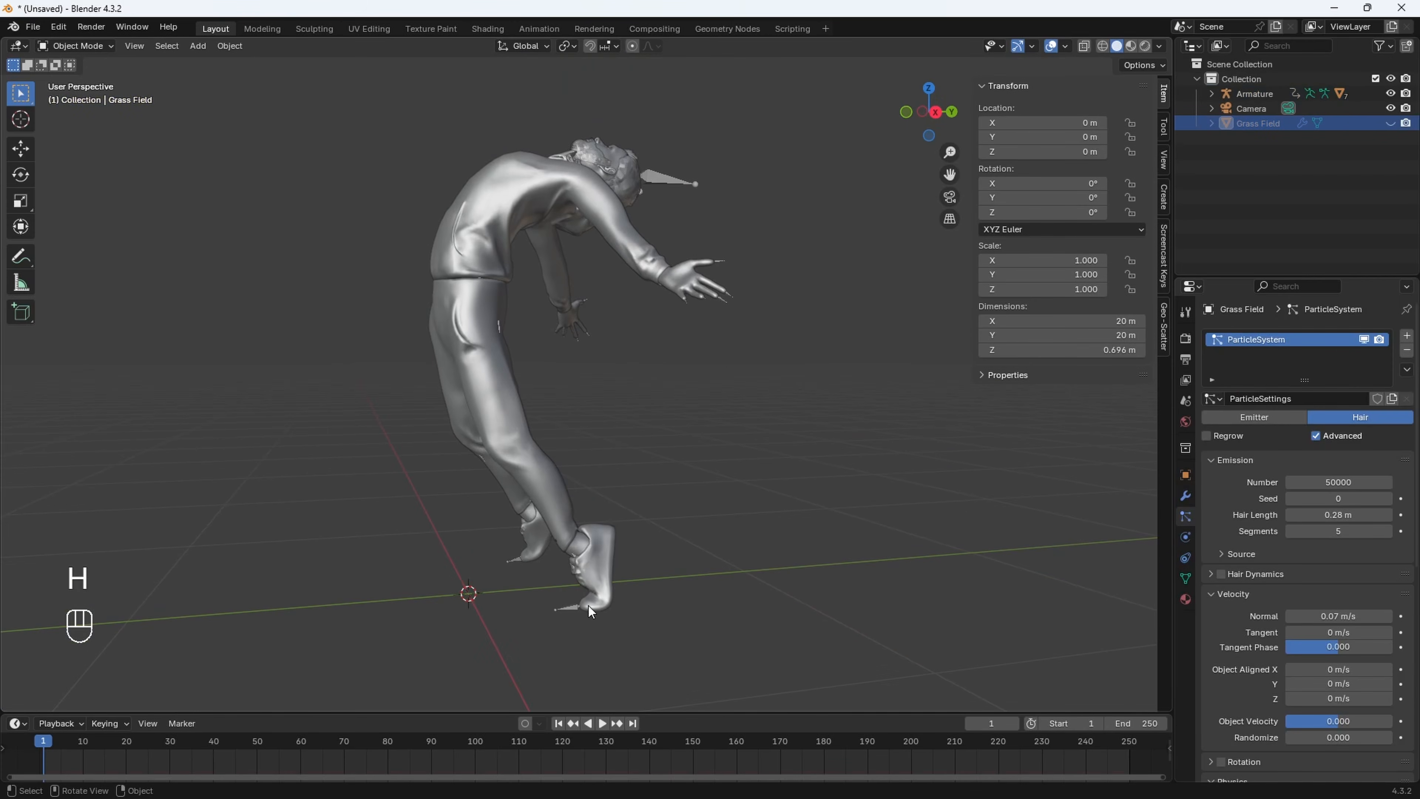
# Put the character's armature into Pose Mode and display its bones in front of the mesh
pyautogui.click(571, 607)
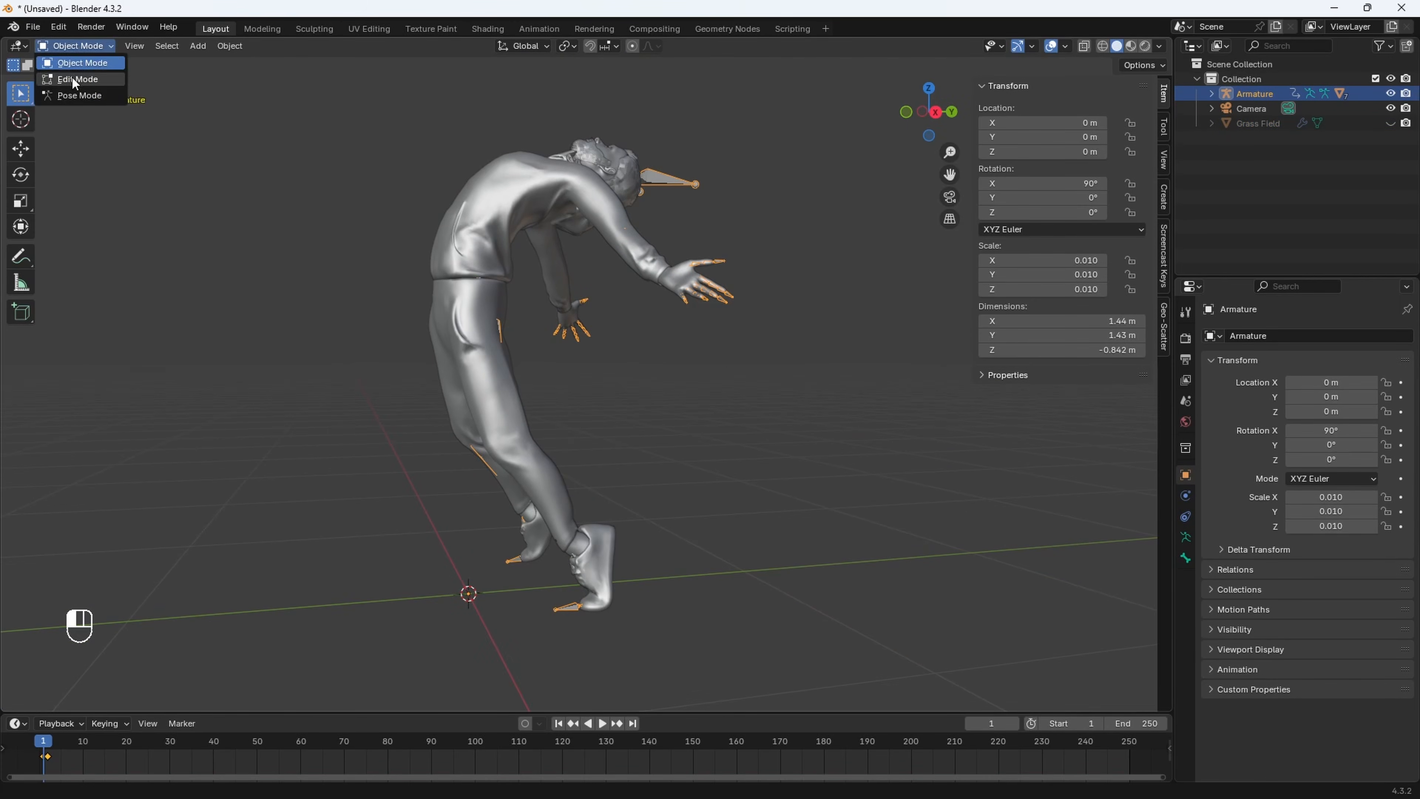
pyautogui.click(78, 96)
pyautogui.keyDown('shift'); pyautogui.moveTo(571, 489); pyautogui.dragTo(538, 427, button='middle'); pyautogui.keyUp('shift')
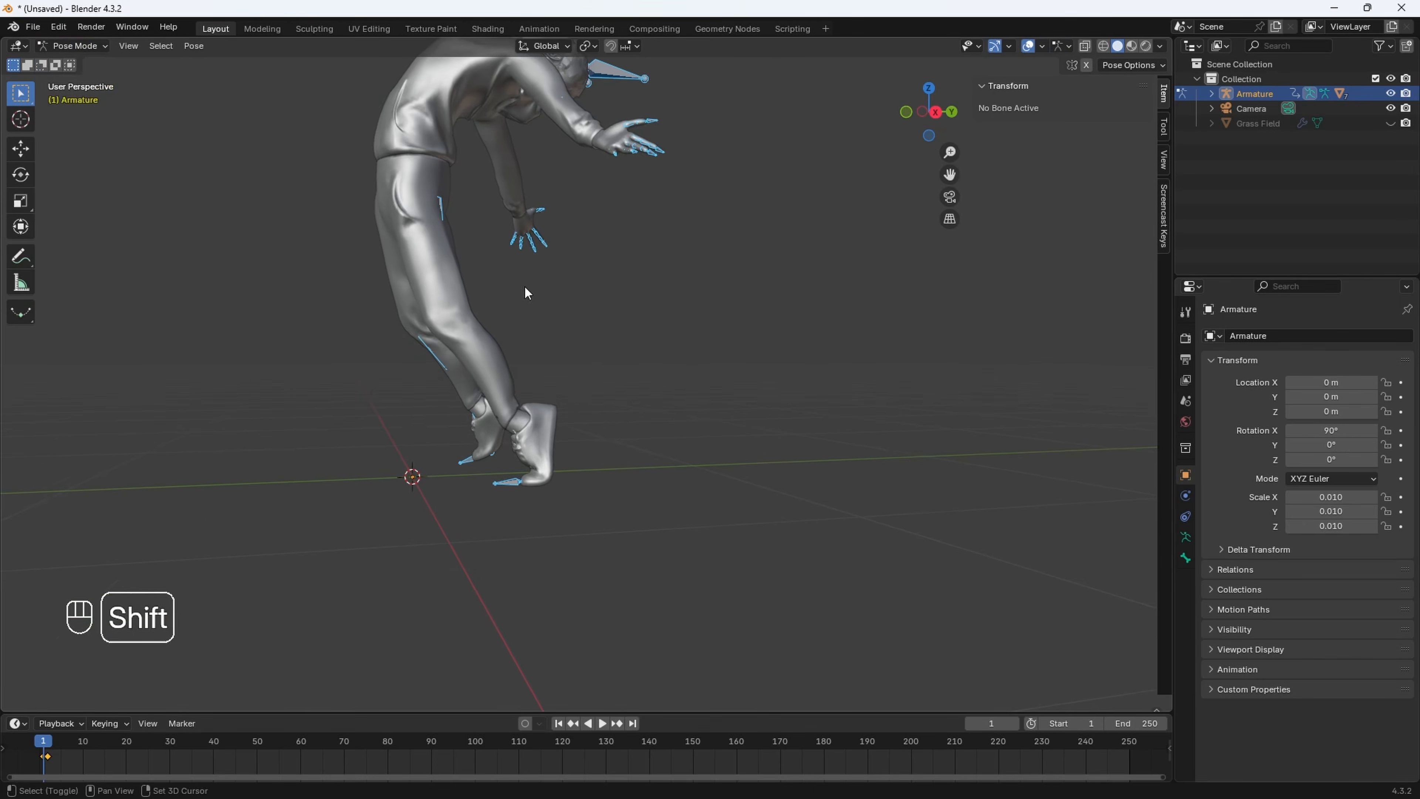
pyautogui.moveTo(527, 292); pyautogui.dragTo(698, 179, button='middle')
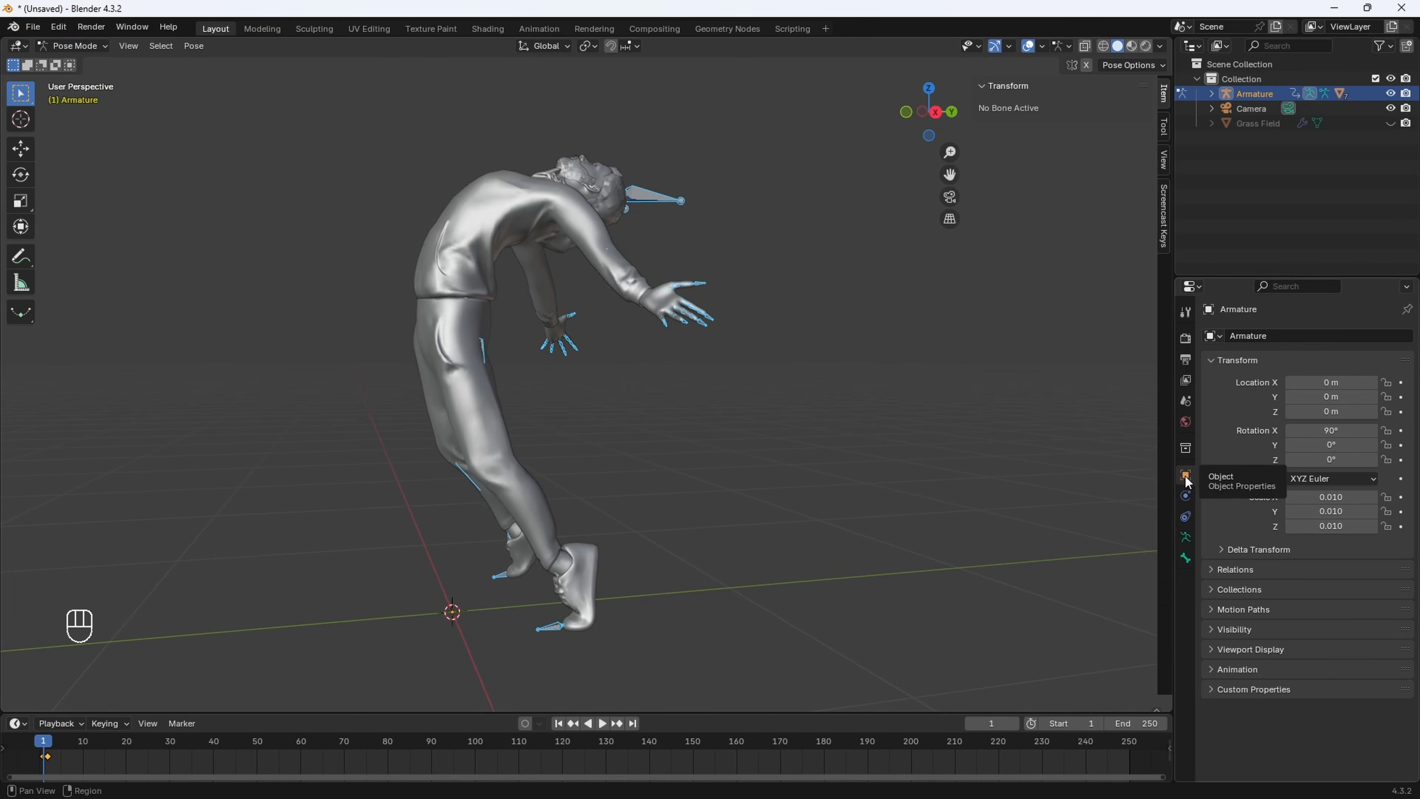
pyautogui.click(1252, 649)
pyautogui.scroll(-1, 1304, 697)
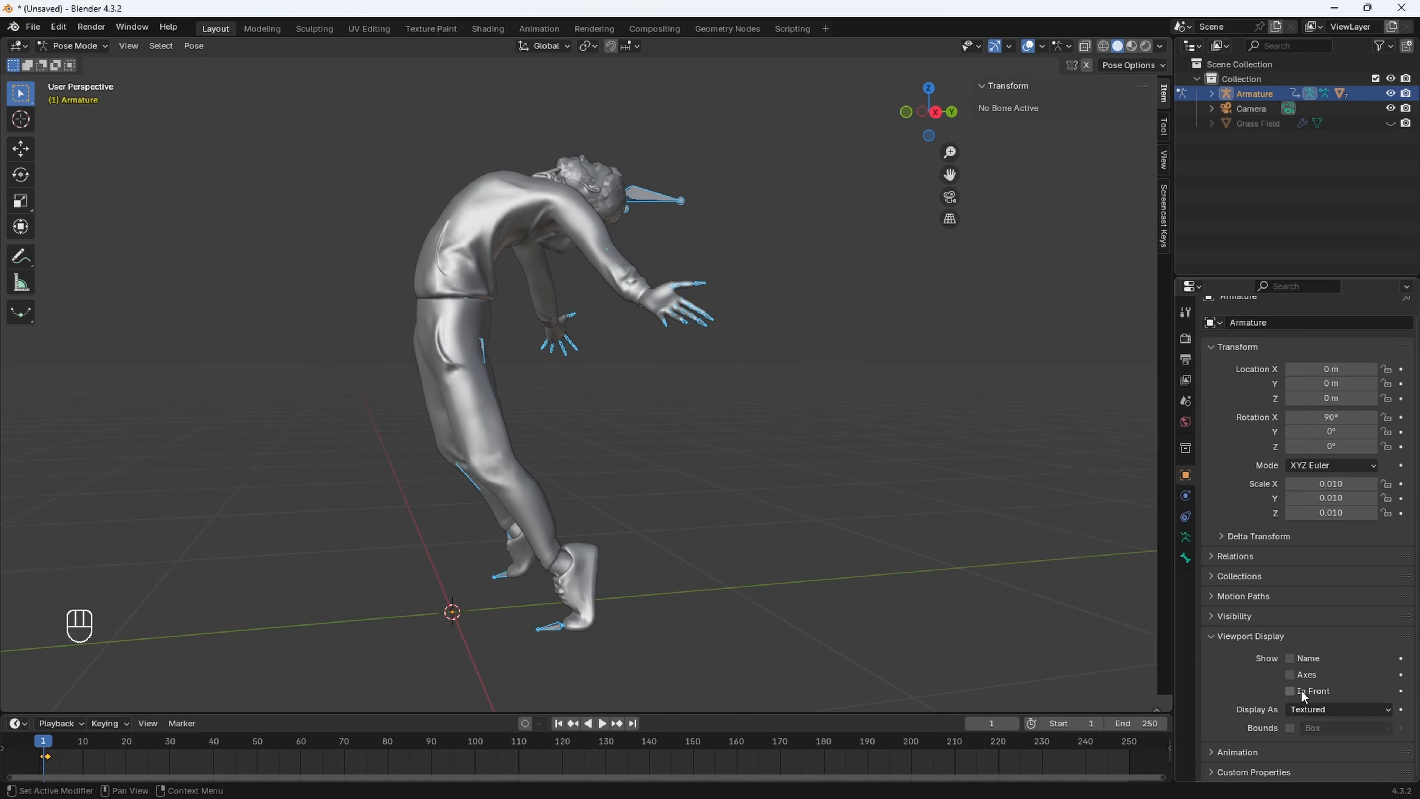
pyautogui.click(1299, 696)
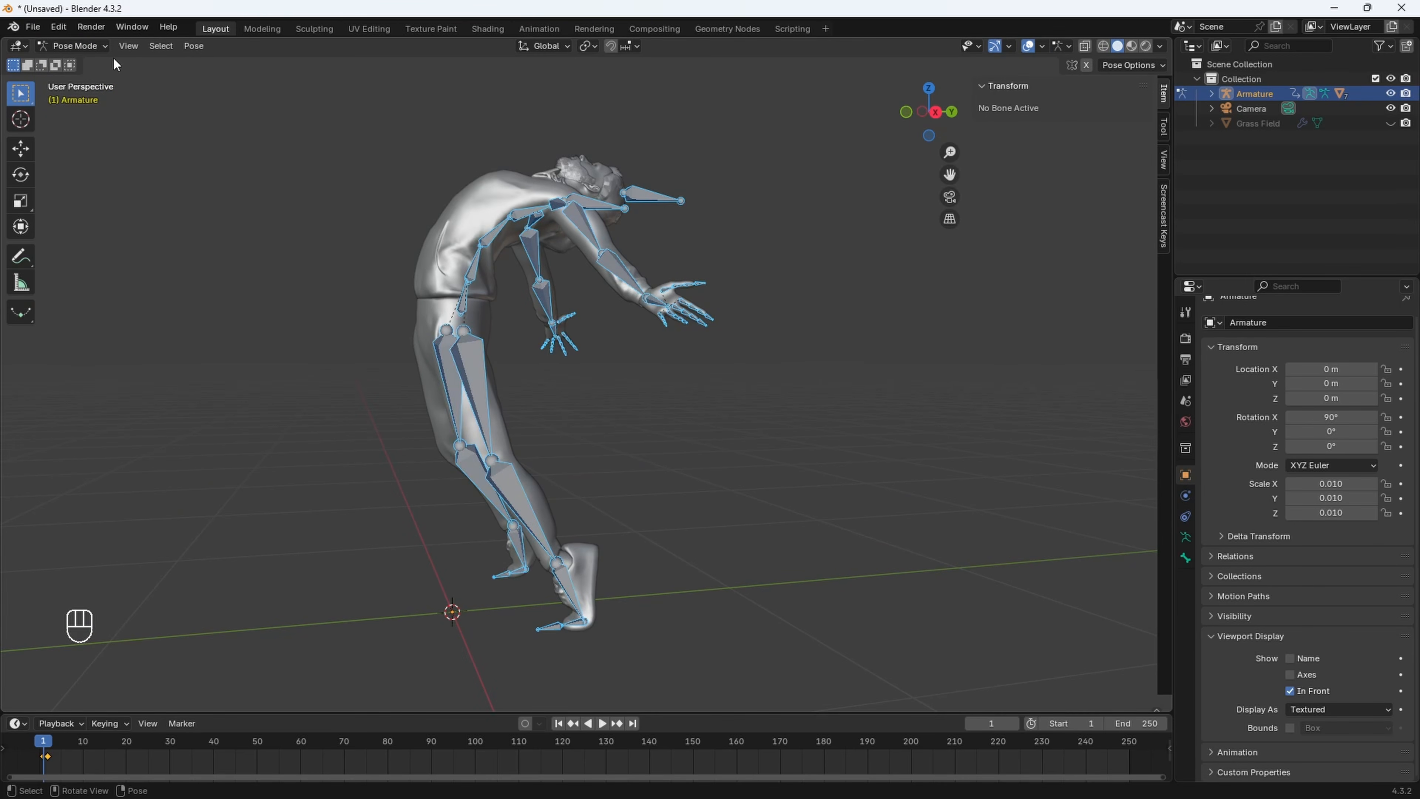
# Select the LeftToeBase bone of the left foot in the right orthographic view
pyautogui.keyDown('shift'); pyautogui.moveTo(568, 641); pyautogui.dragTo(653, 508, button='middle'); pyautogui.keyUp('shift')
pyautogui.scroll(3, 508, 339)
pyautogui.click(935, 113)
pyautogui.scroll(3, 456, 428)
pyautogui.click(650, 506)
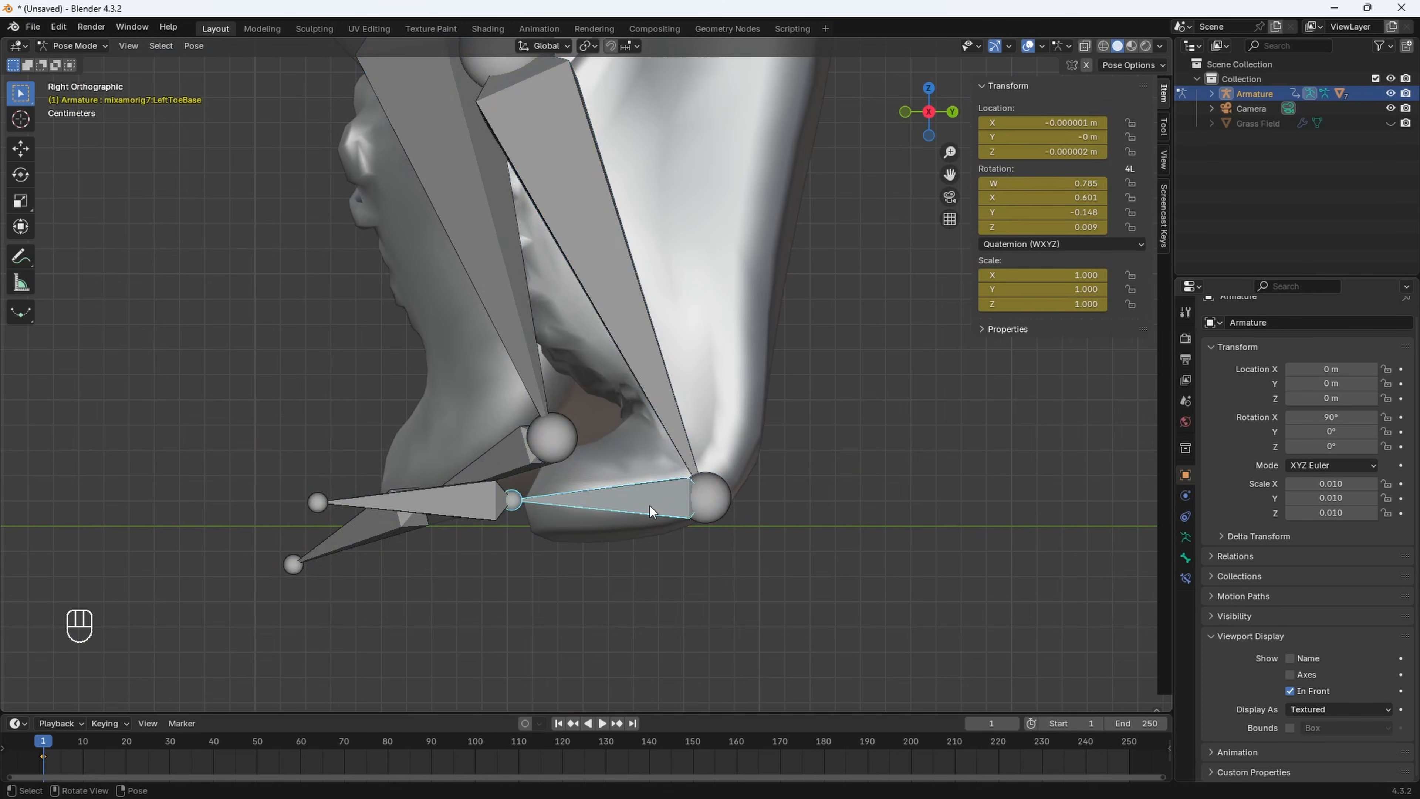
# Try to rotate the left toe bone downward about the global X axis
pyautogui.scroll(-5, 650, 507)
pyautogui.press('r')
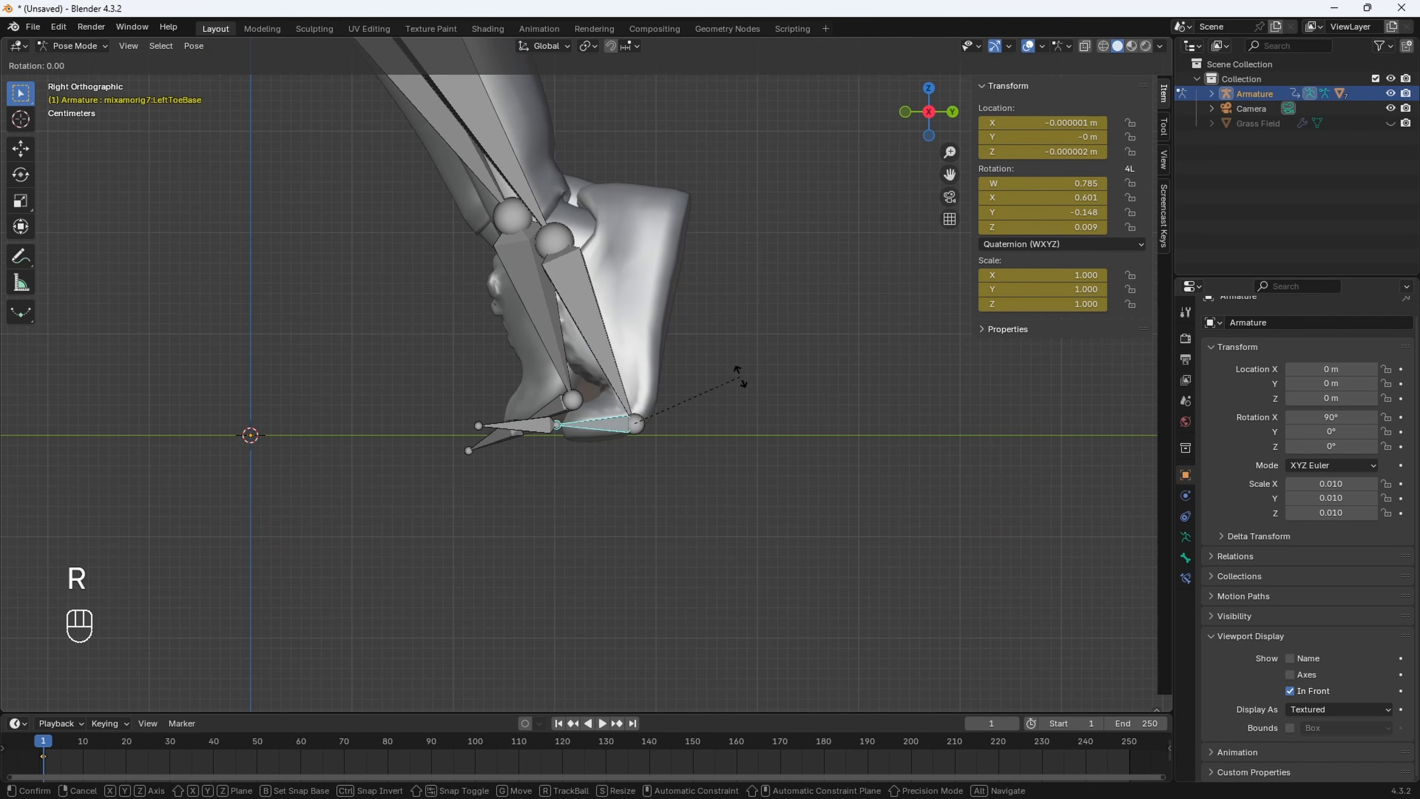
pyautogui.press('x')
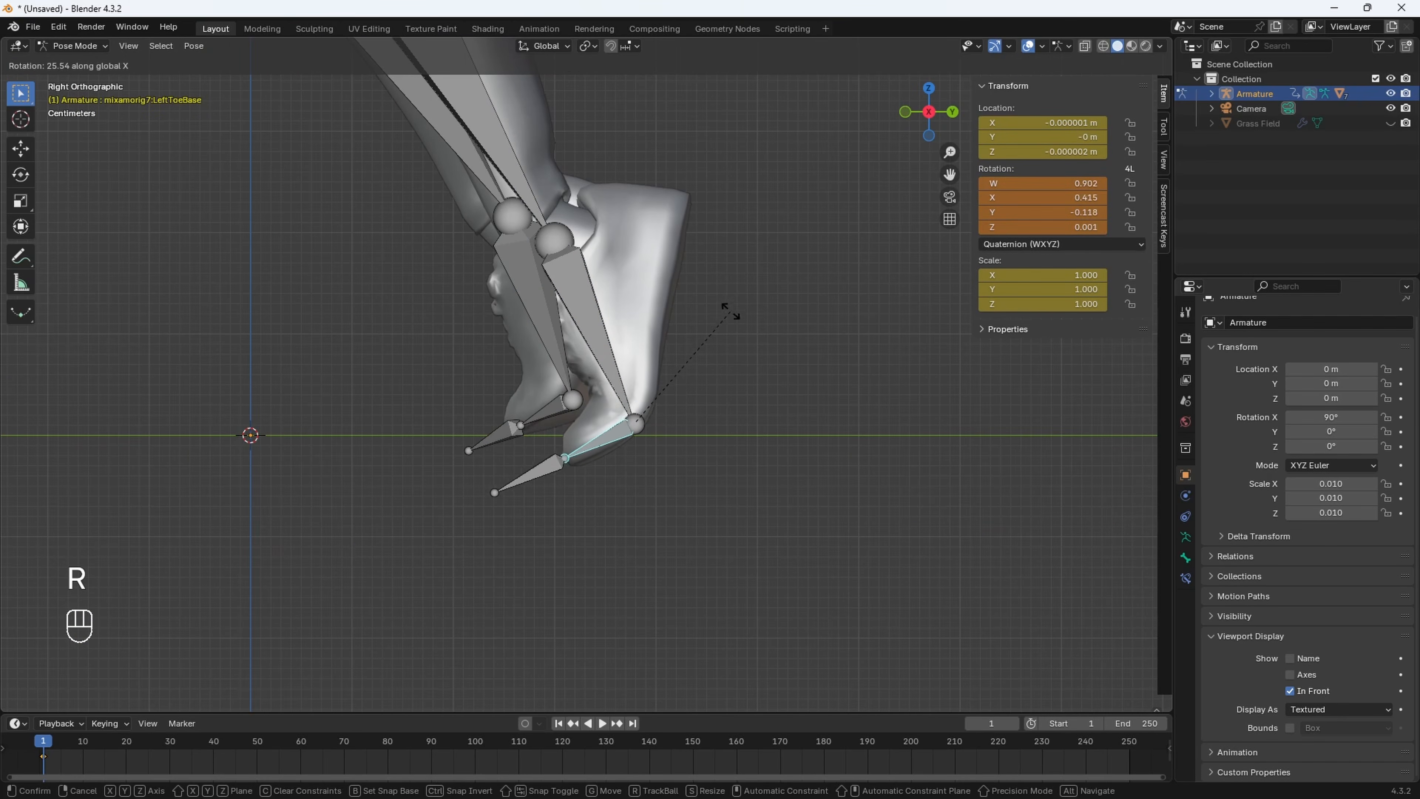
pyautogui.click(650, 260)
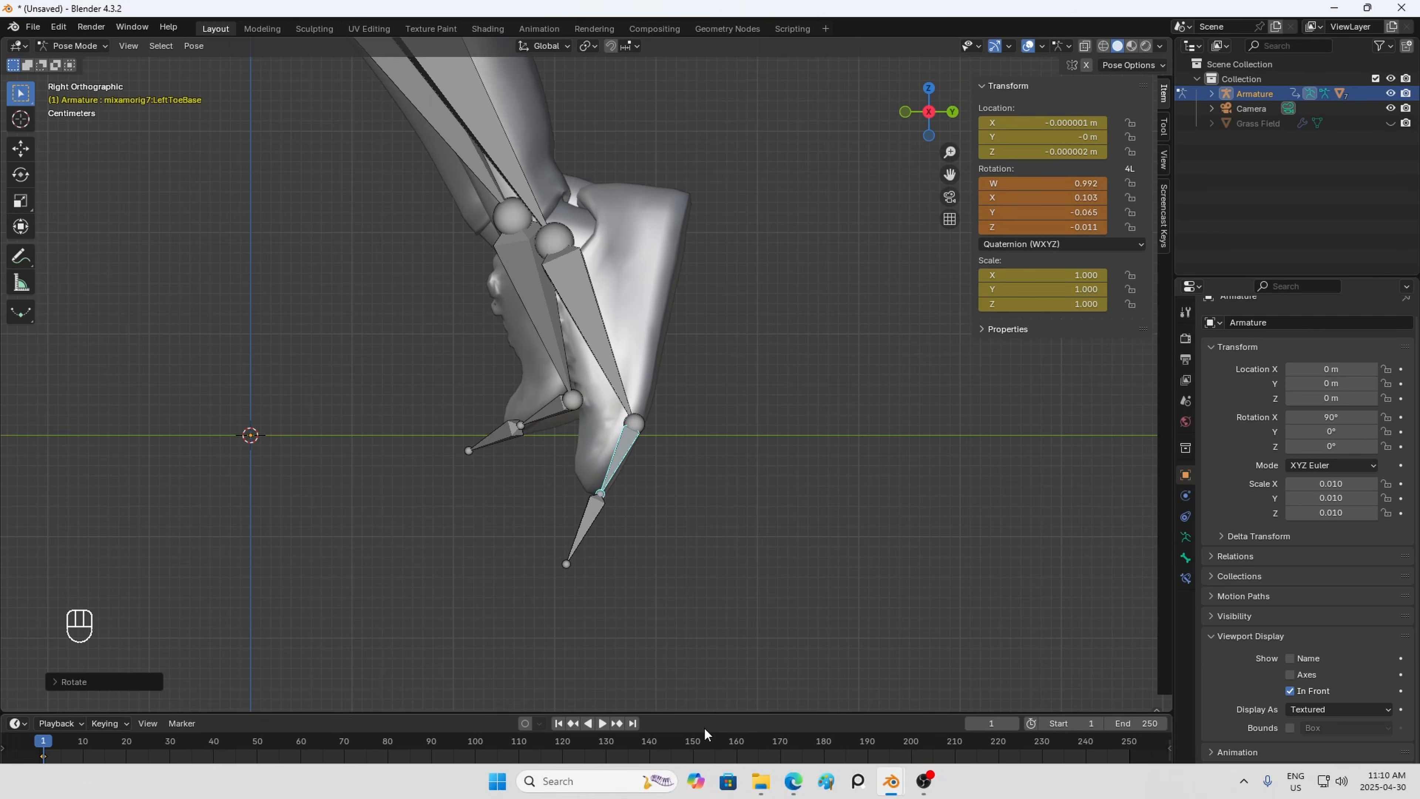
# Enlarge the timeline, delete all of the armature's imported keyframes, and return to frame 1
pyautogui.moveTo(697, 714); pyautogui.dragTo(693, 606)
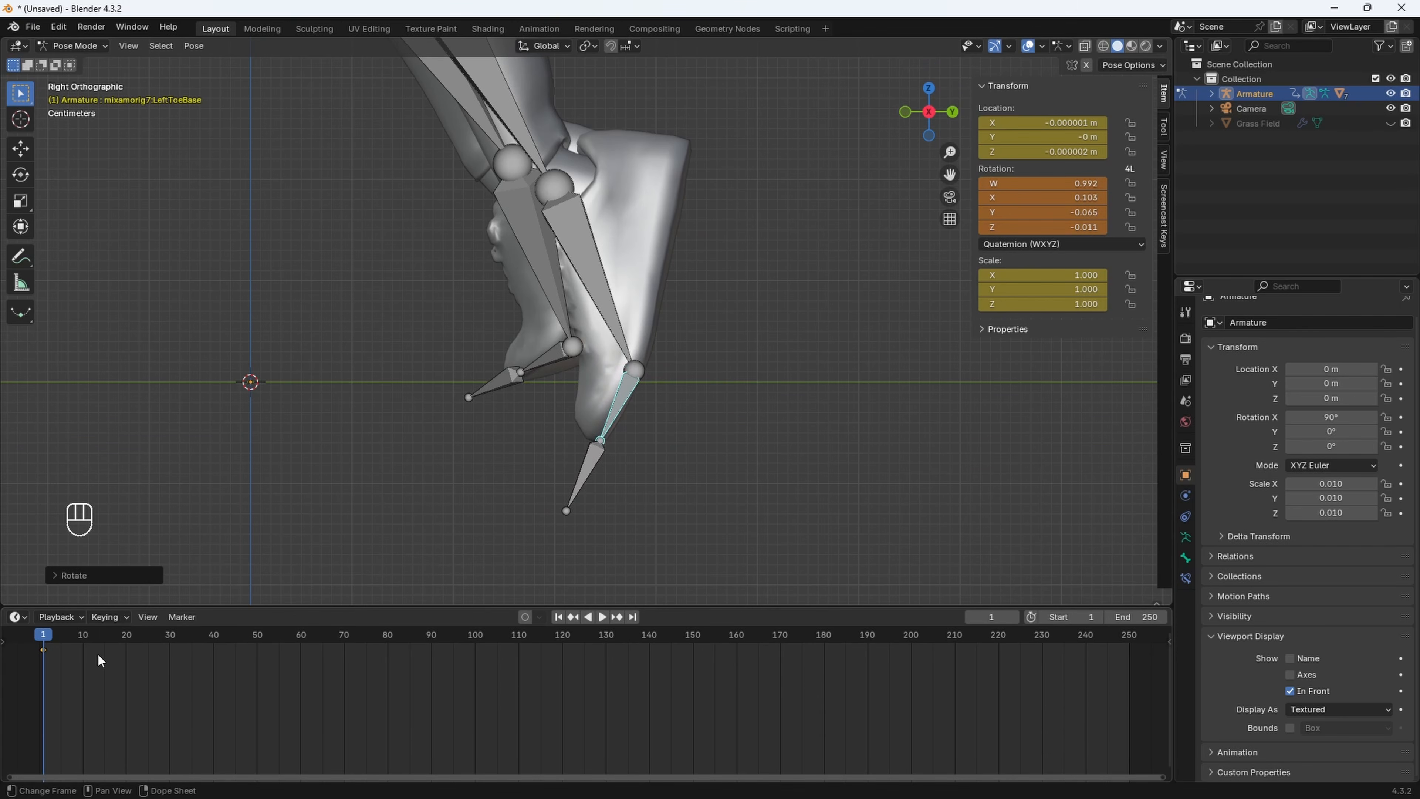
pyautogui.press('Right')
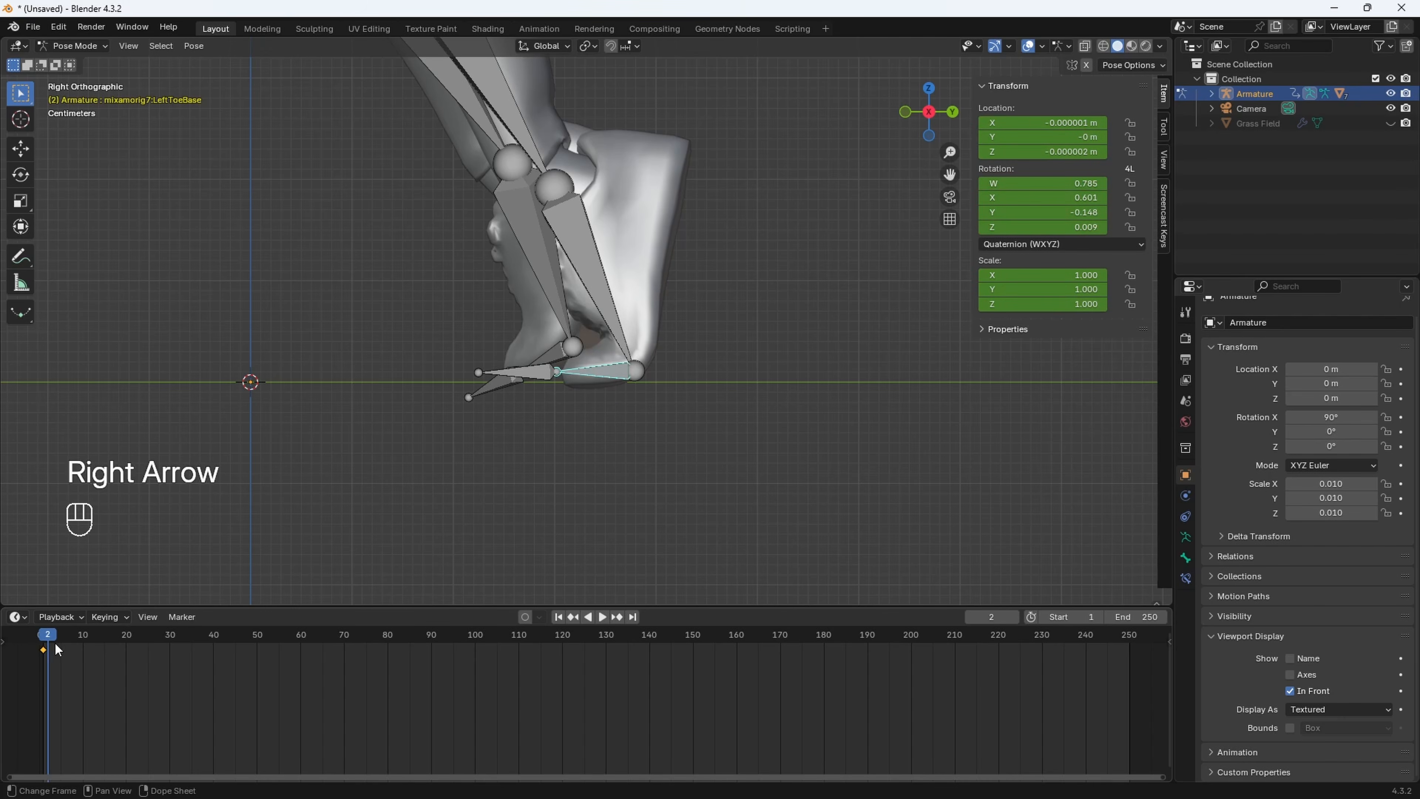
pyautogui.press('a')
pyautogui.press('x')
pyautogui.click(117, 666)
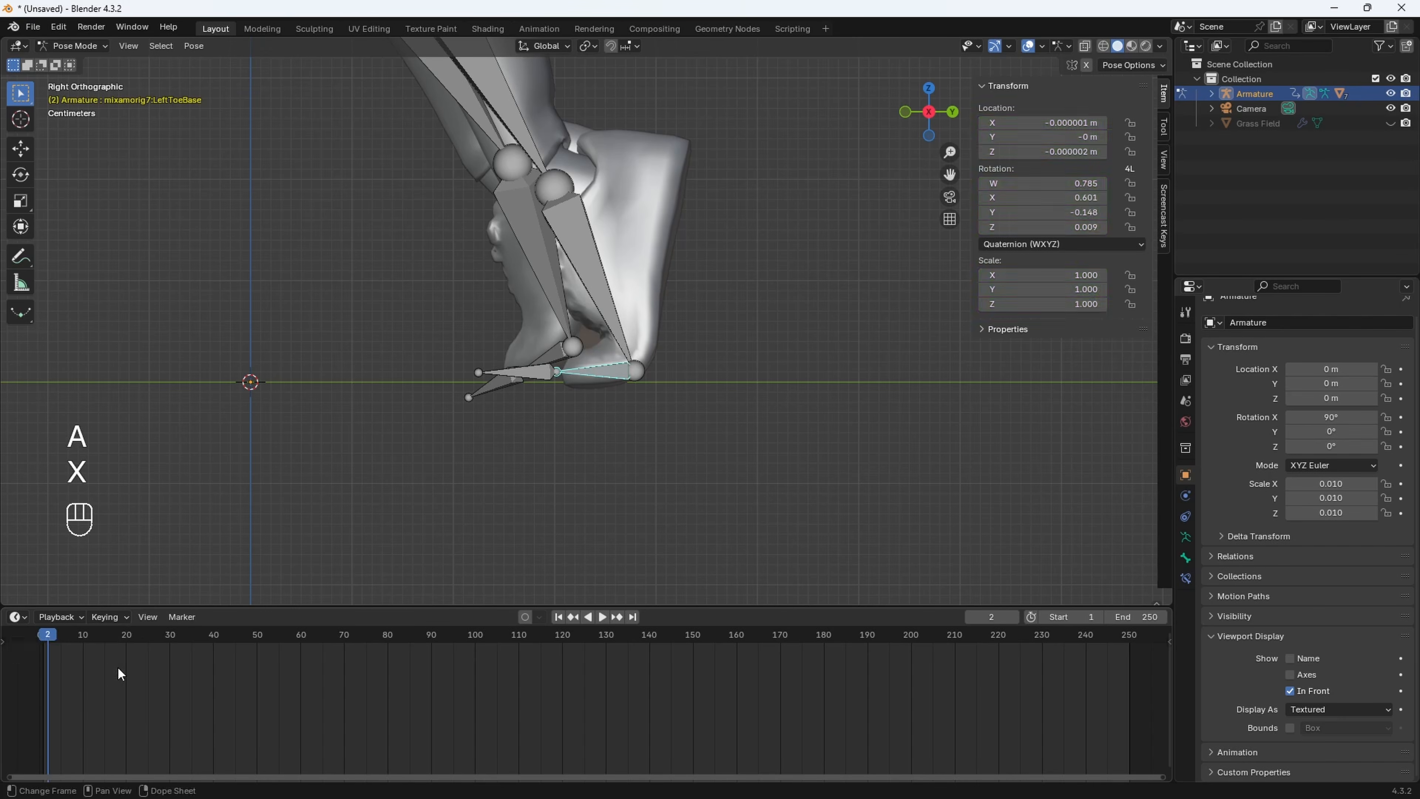
pyautogui.click(44, 634)
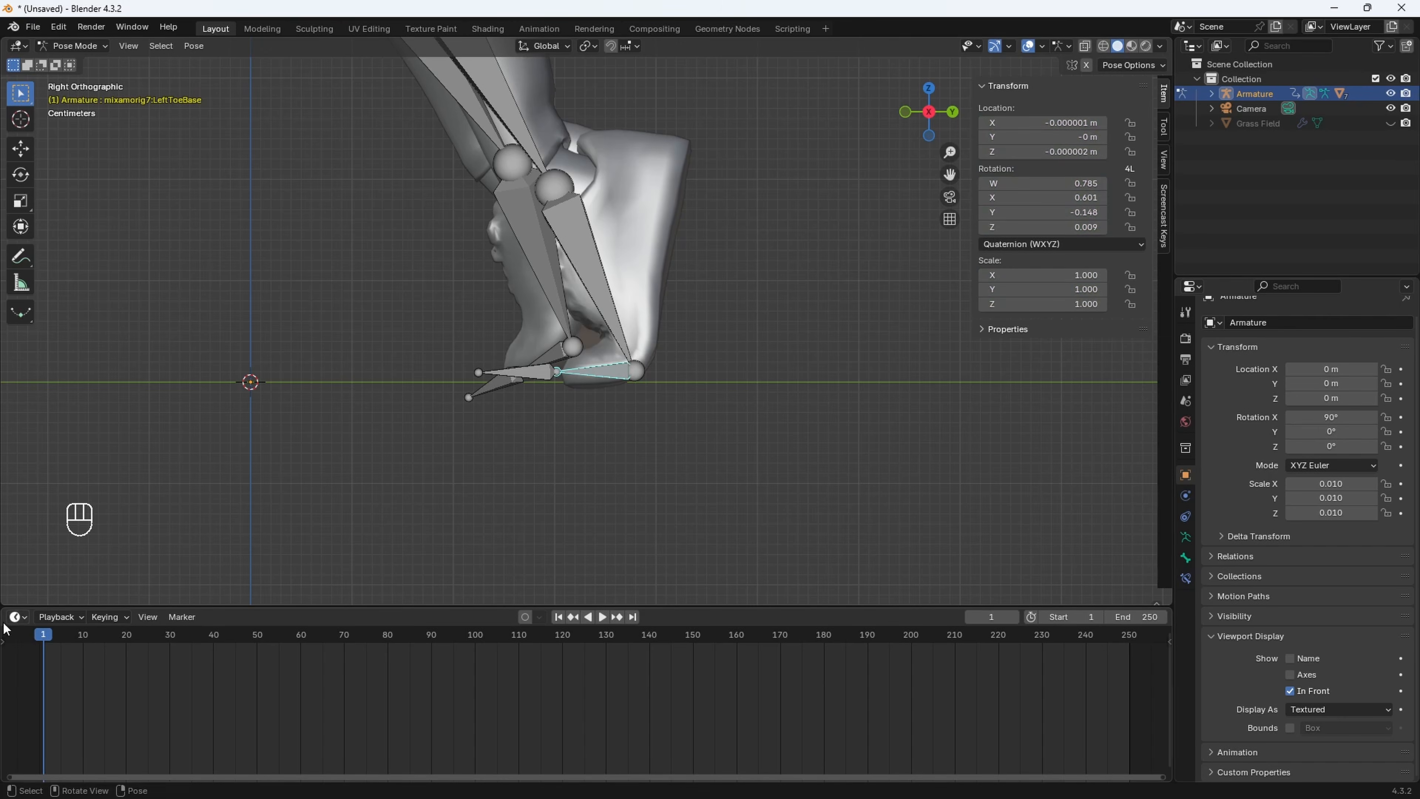
# Rotate the left toe bone so the toes of the left foot point down toward the ground
pyautogui.press('r')
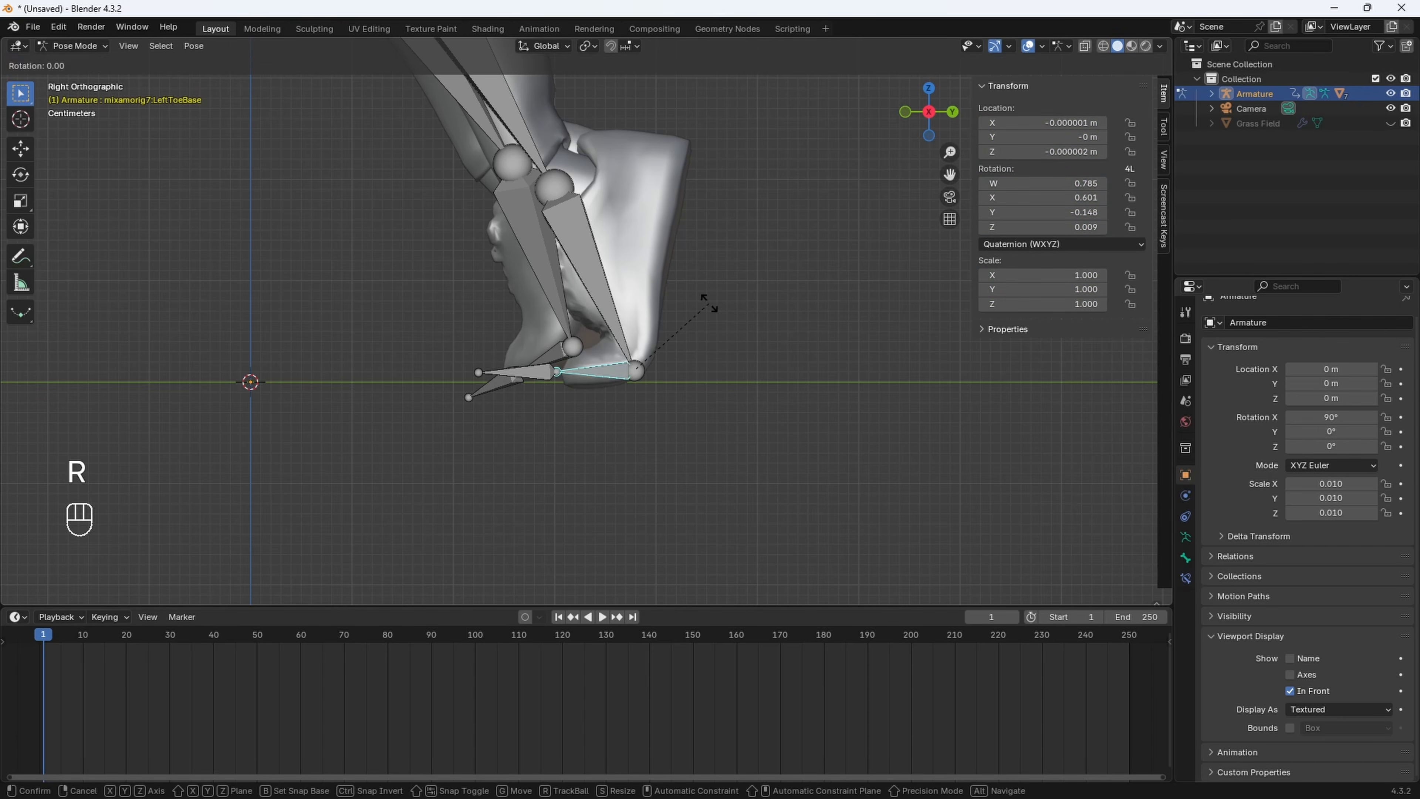
pyautogui.click(587, 230)
pyautogui.moveTo(501, 316); pyautogui.dragTo(401, 385, button='middle')
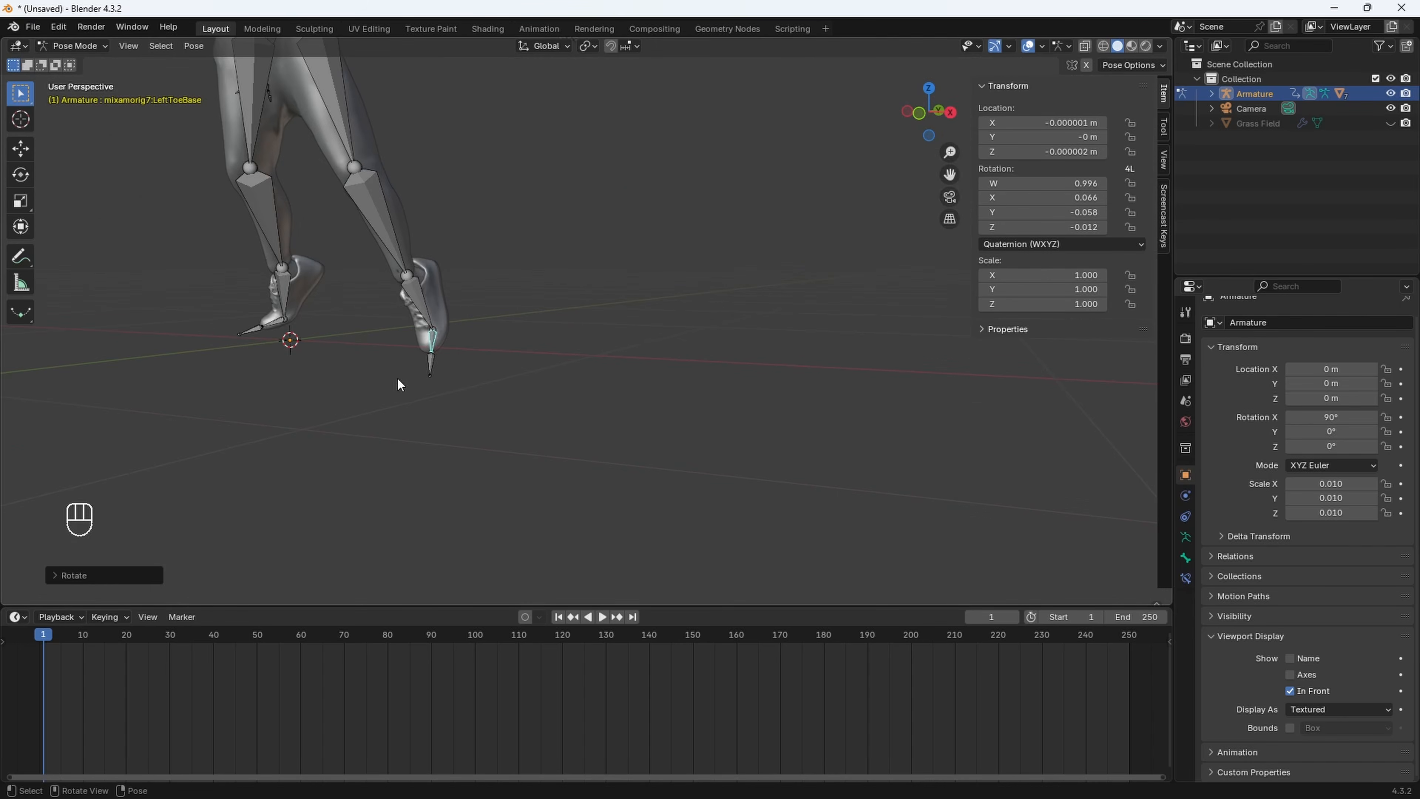
# Rotate the RightToeBase bone in the left orthographic view so the right foot's toes also point downward
pyautogui.click(908, 112)
pyautogui.scroll(6, 621, 324)
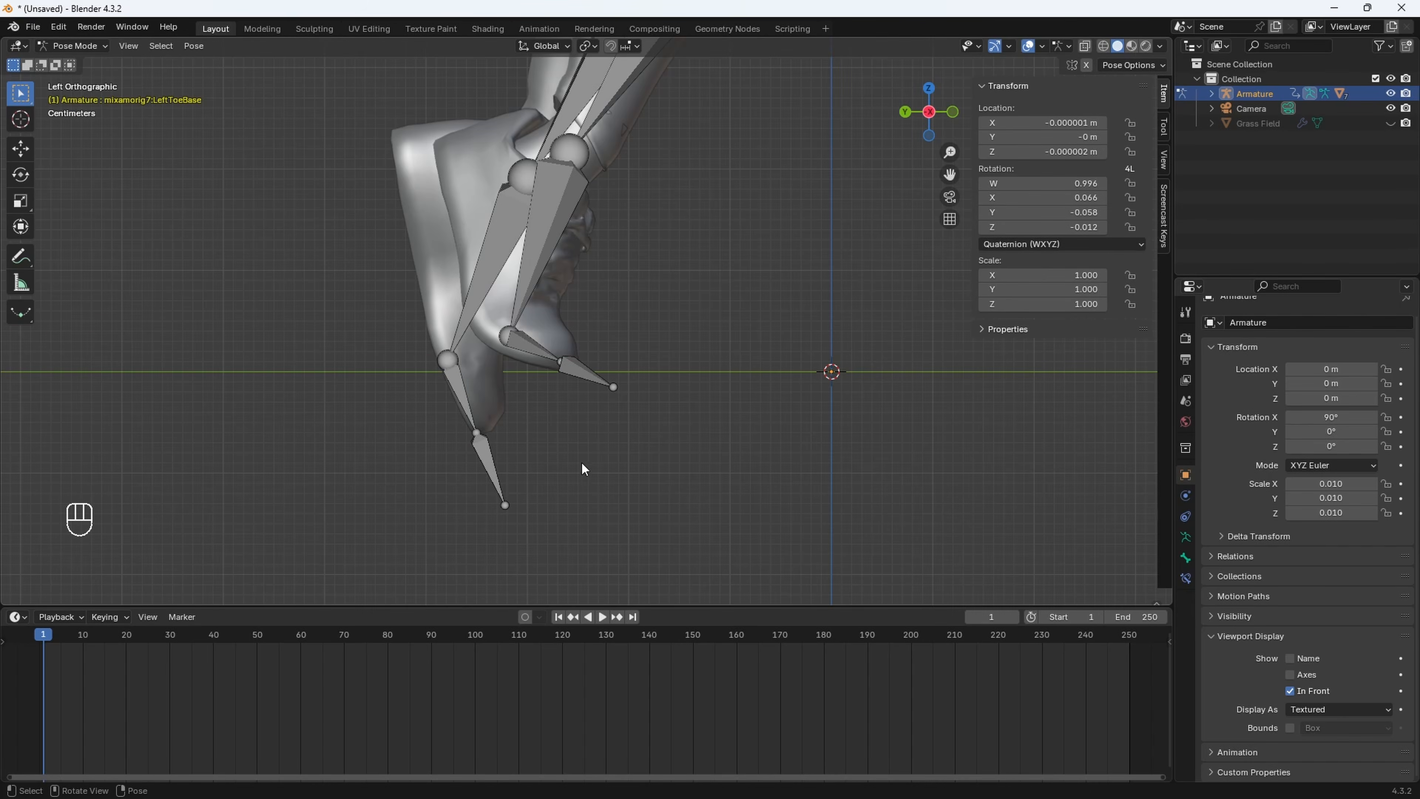
pyautogui.press('i')
pyautogui.press('a')
pyautogui.press('x')
pyautogui.press('r')
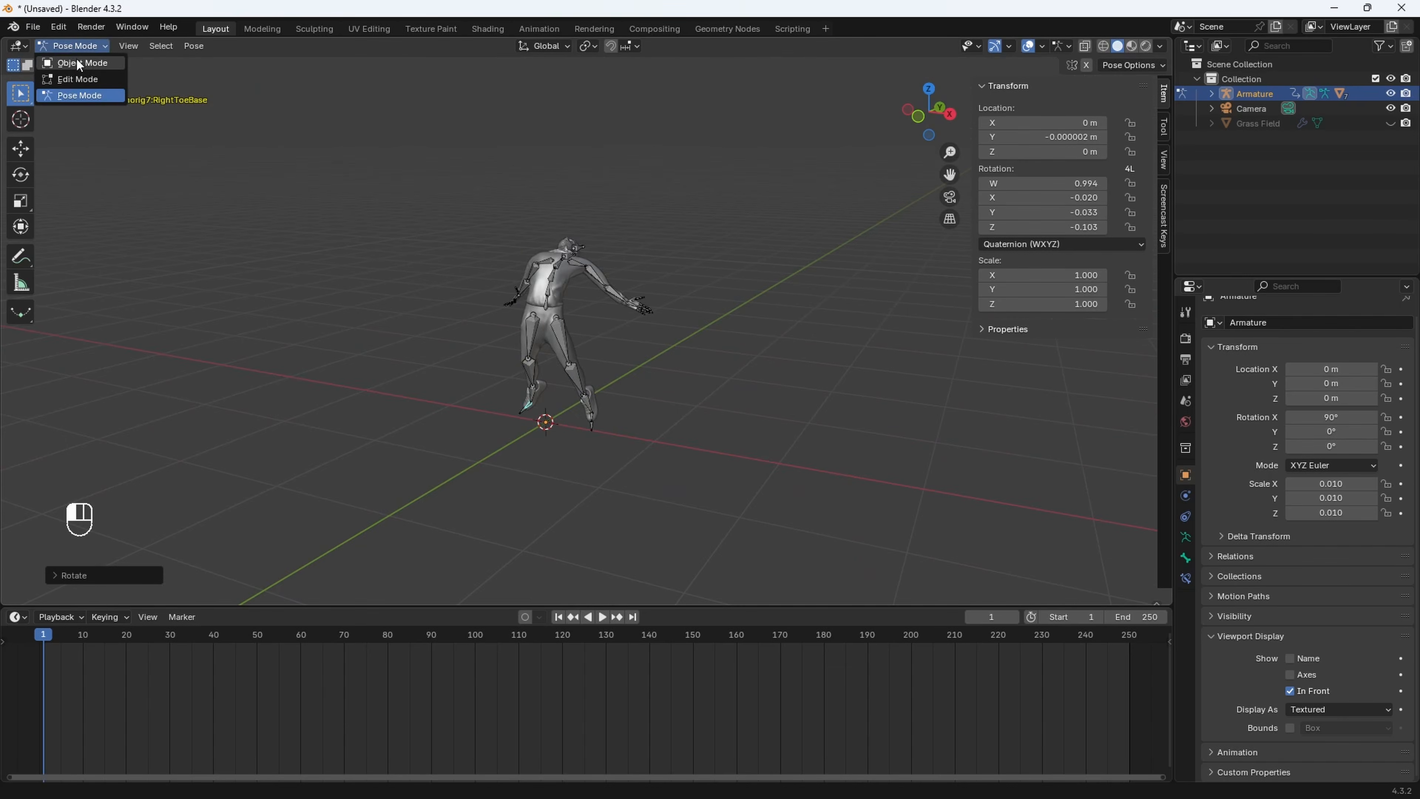
# Return the armature to Object Mode and unhide the Grass Field object
pyautogui.scroll(-1, 514, 255)
pyautogui.click(1391, 124)
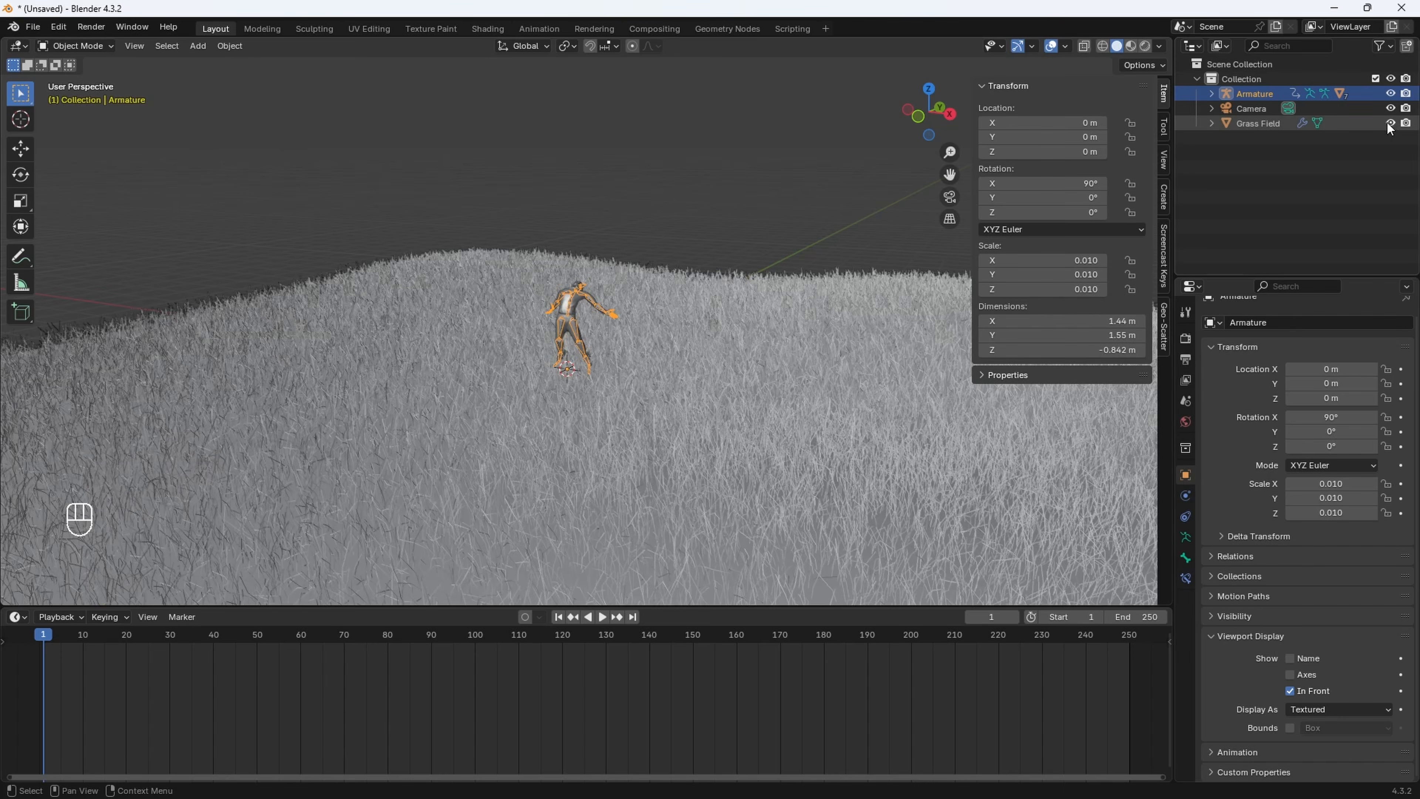
# In camera view, rotate the armature about -31° around the global Z axis and keyframe its location and rotation at frame 1
pyautogui.click(949, 197)
pyautogui.scroll(-5, 648, 390)
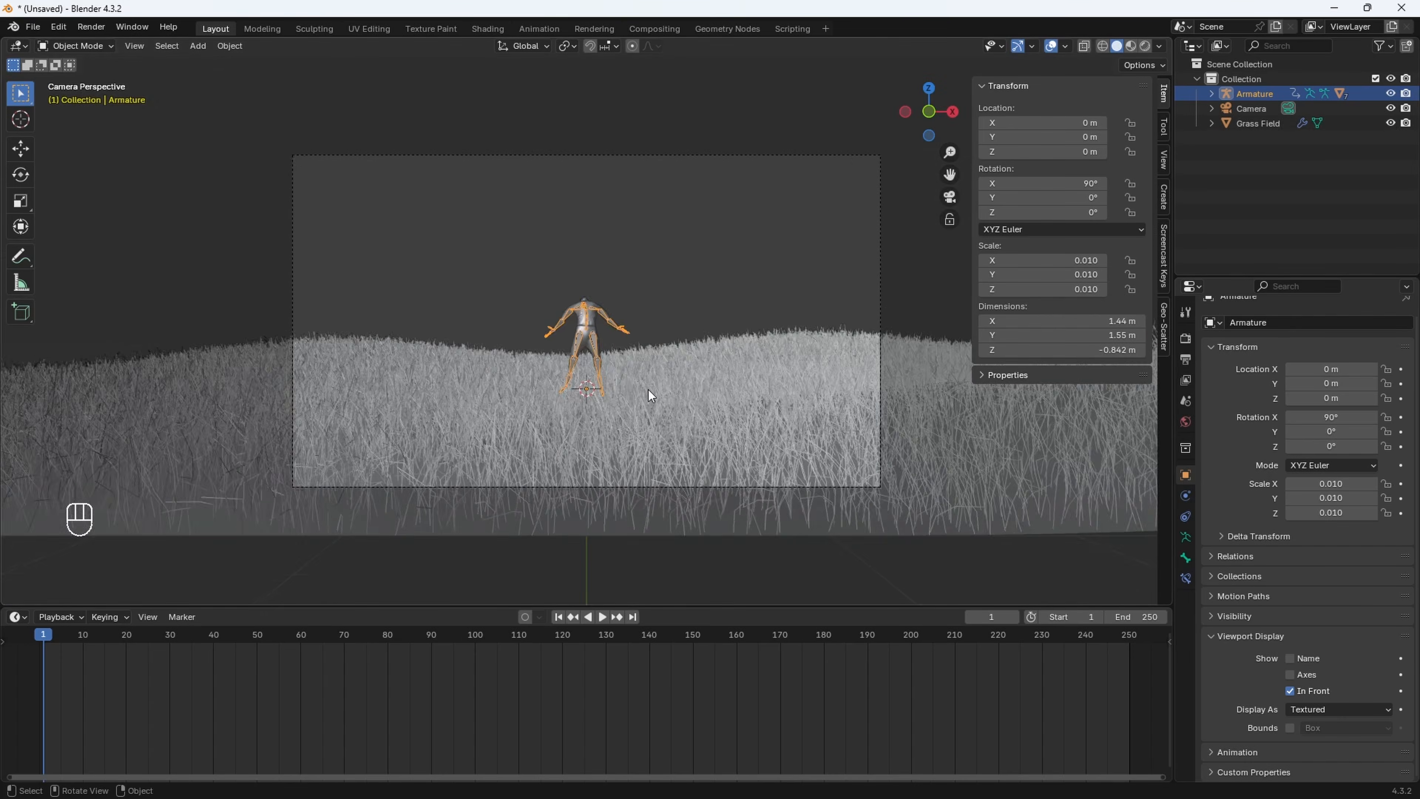
pyautogui.scroll(2, 648, 390)
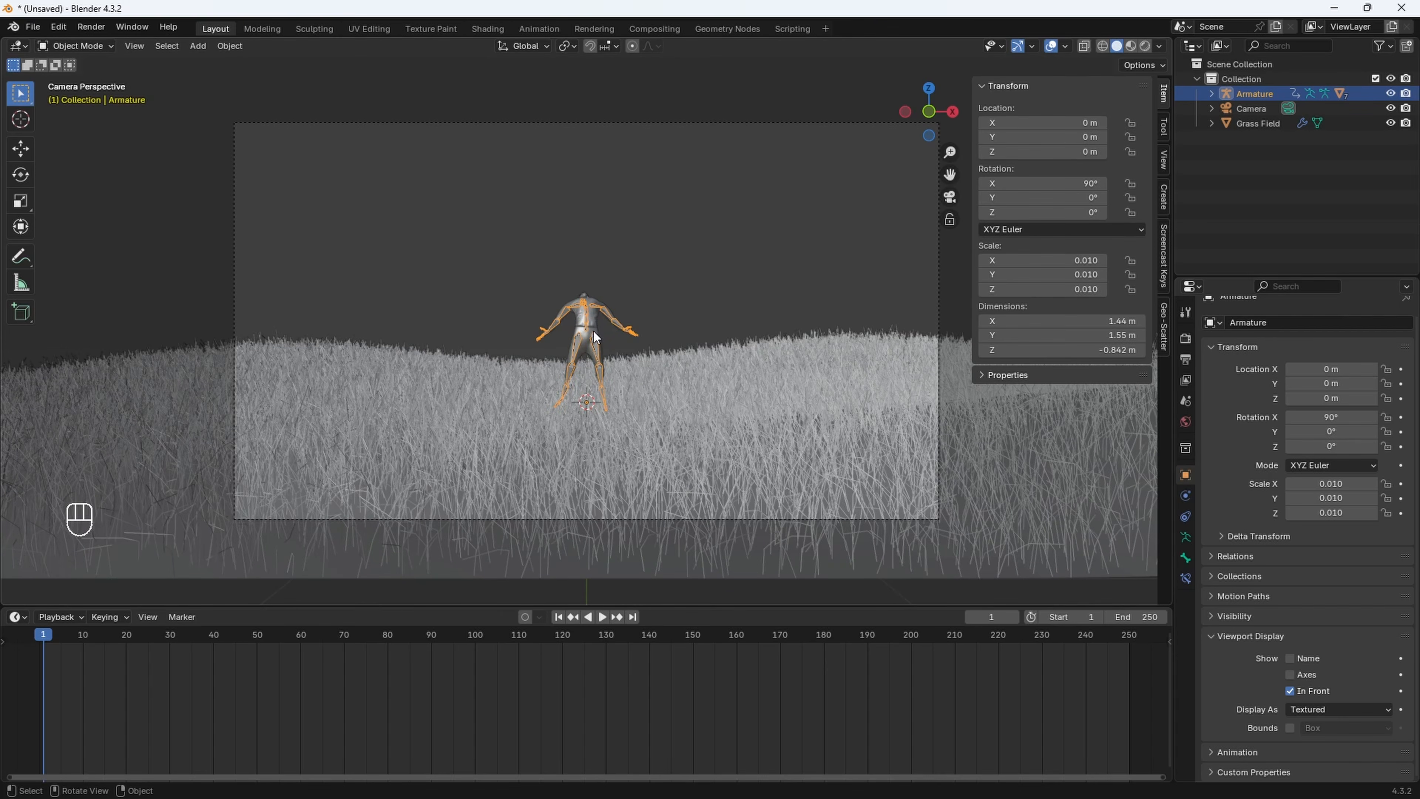
pyautogui.press('r')
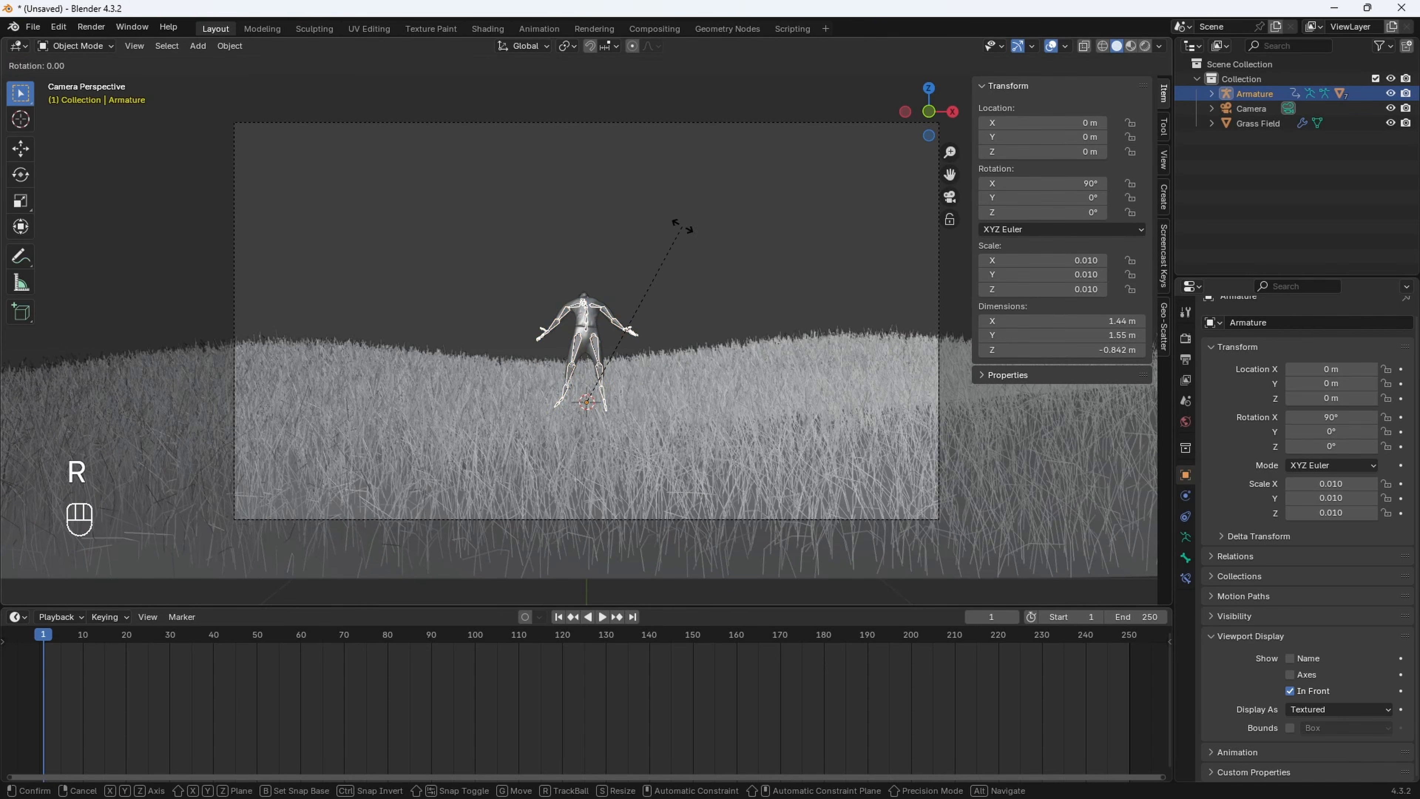
pyautogui.press('z')
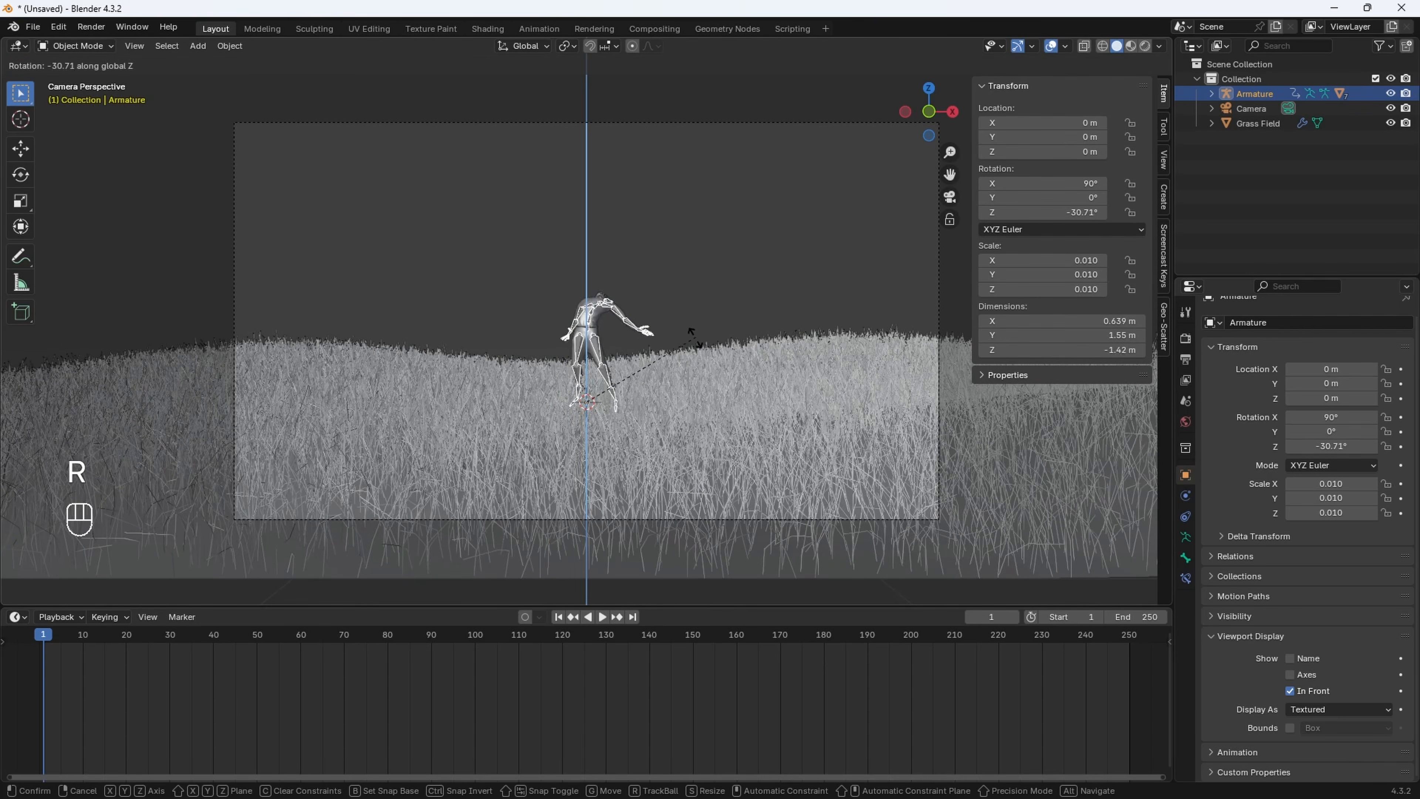
pyautogui.click(675, 376)
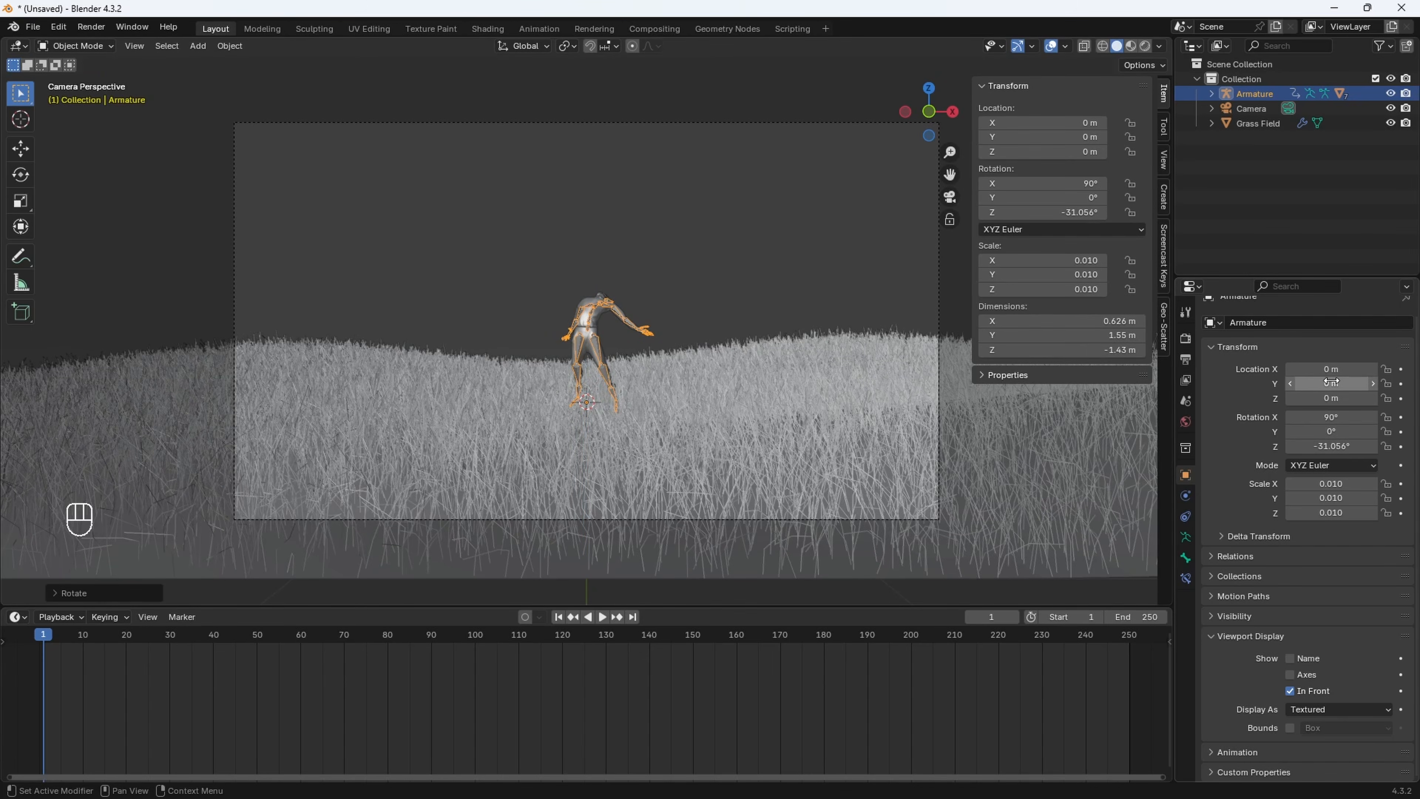
pyautogui.press('i')
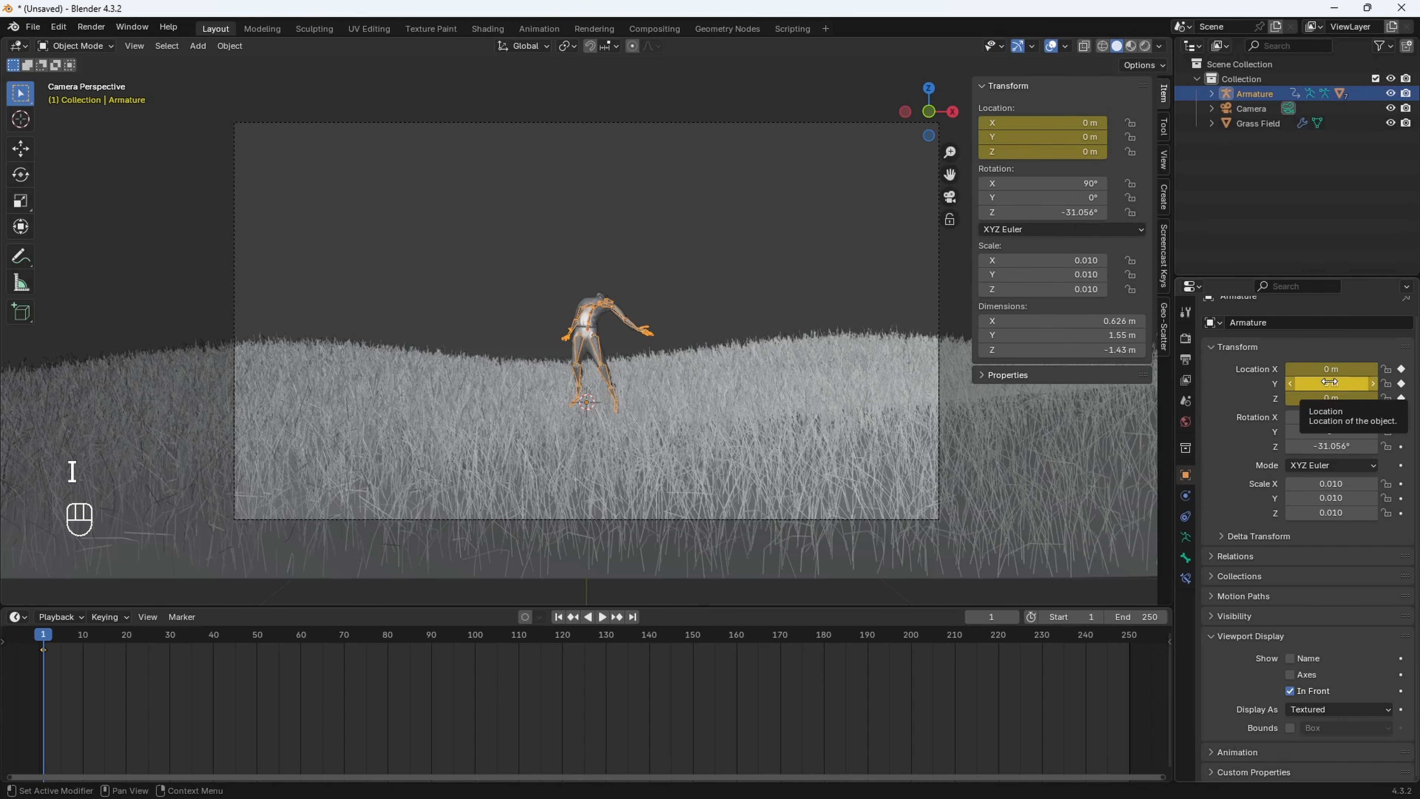
pyautogui.press('i')
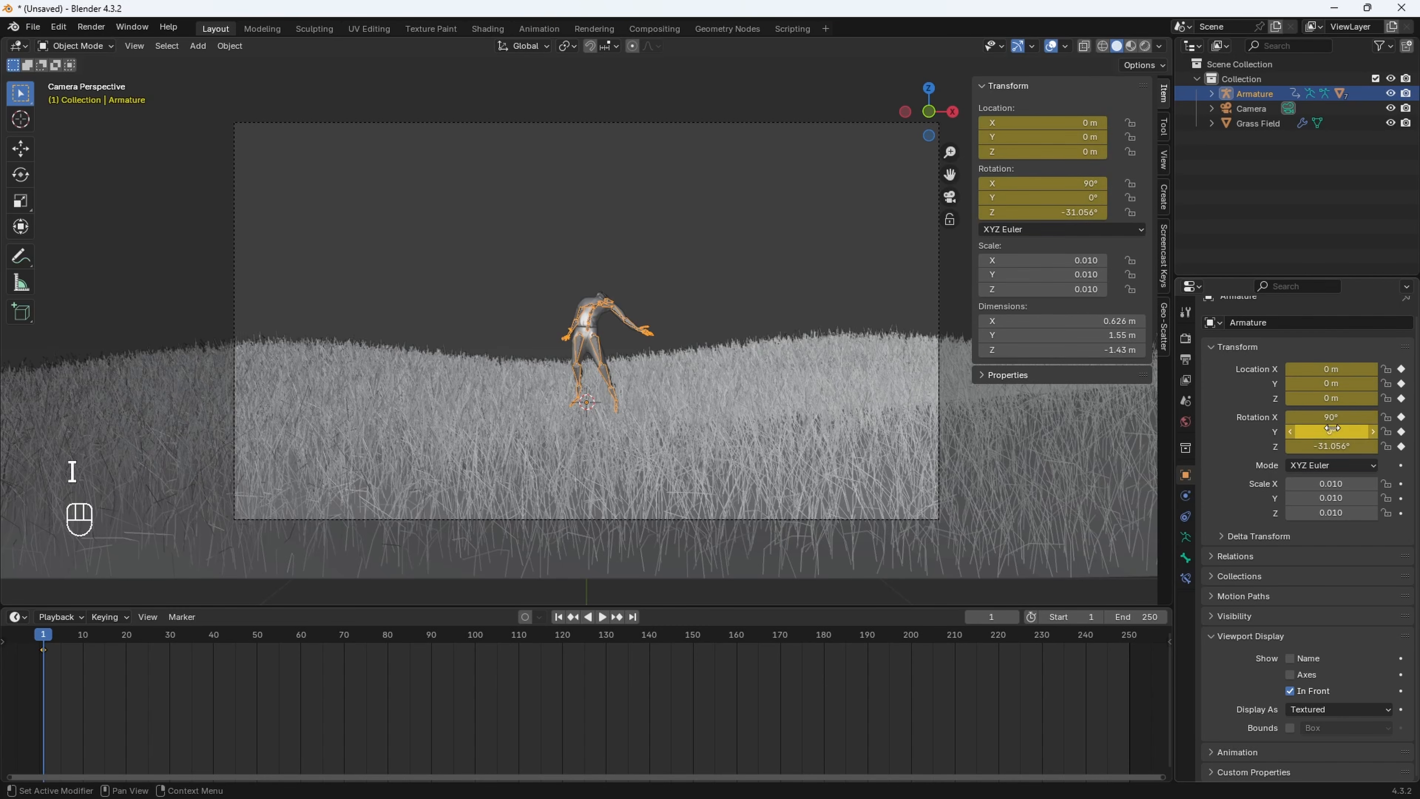
# At frame 250, set the armature's Z location to 1.51 m and Z rotation to -78.056°, and keyframe its location and rotation
pyautogui.scroll(-2, 540, 715)
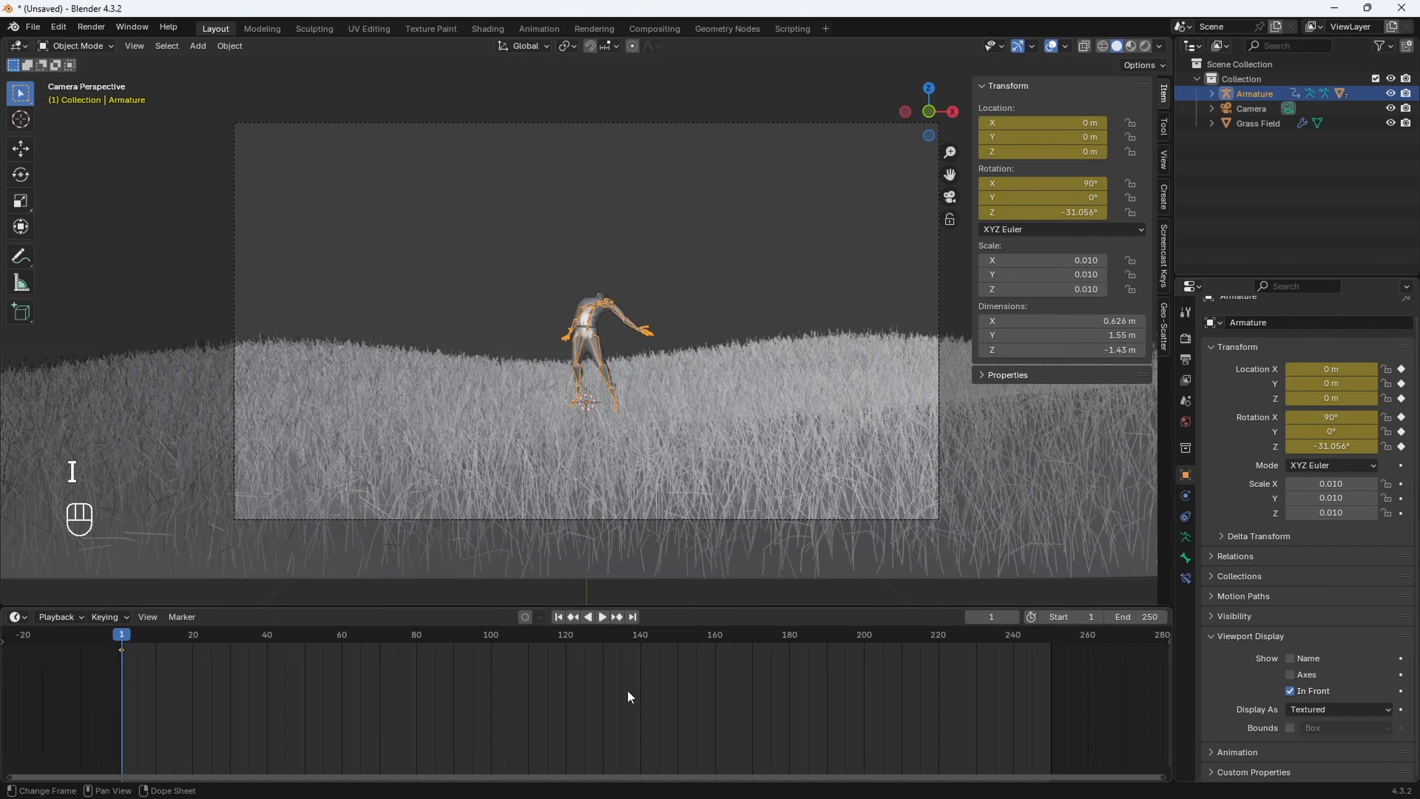
pyautogui.moveTo(1031, 631); pyautogui.dragTo(1051, 638)
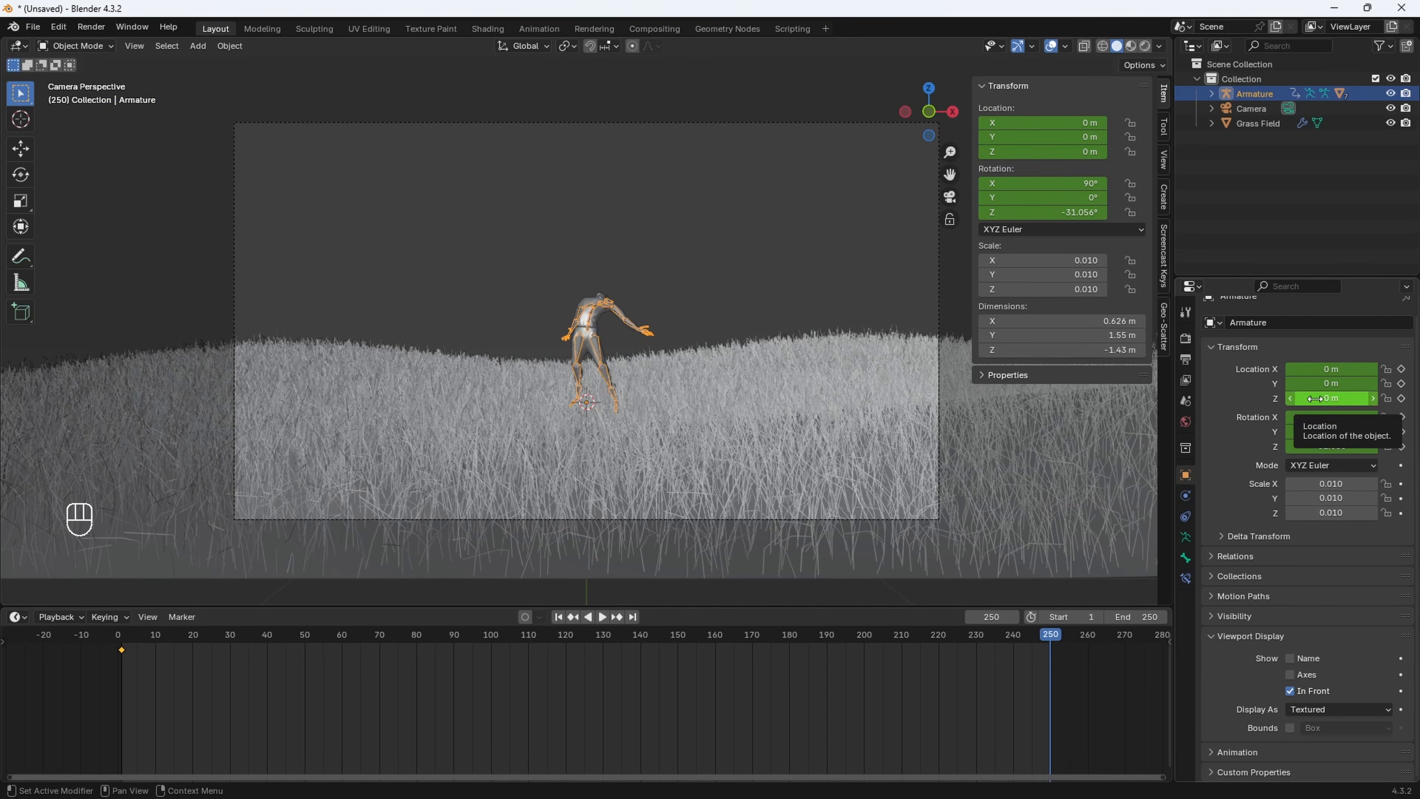
pyautogui.moveTo(1315, 398); pyautogui.dragTo(1409, 398)
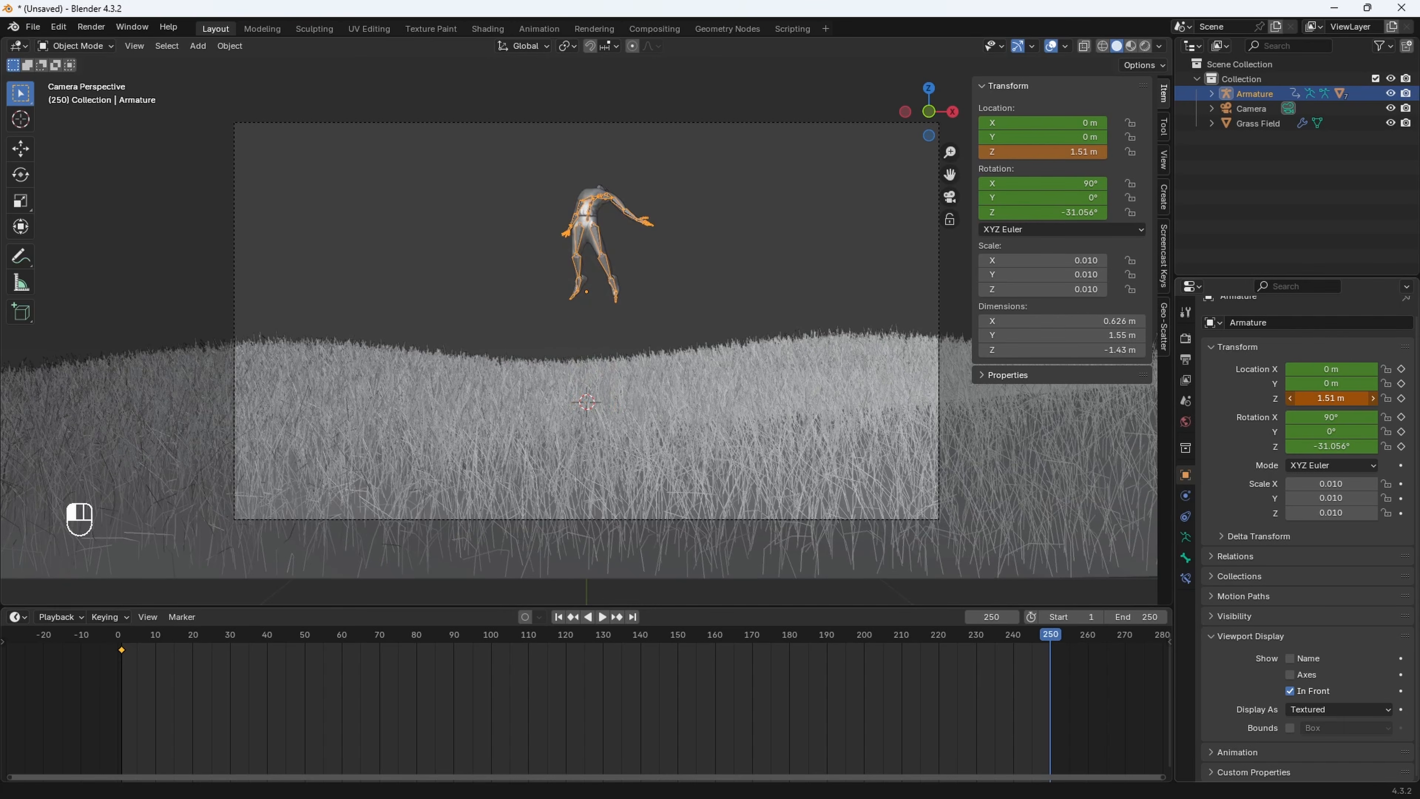
pyautogui.moveTo(1340, 446); pyautogui.dragTo(1286, 446)
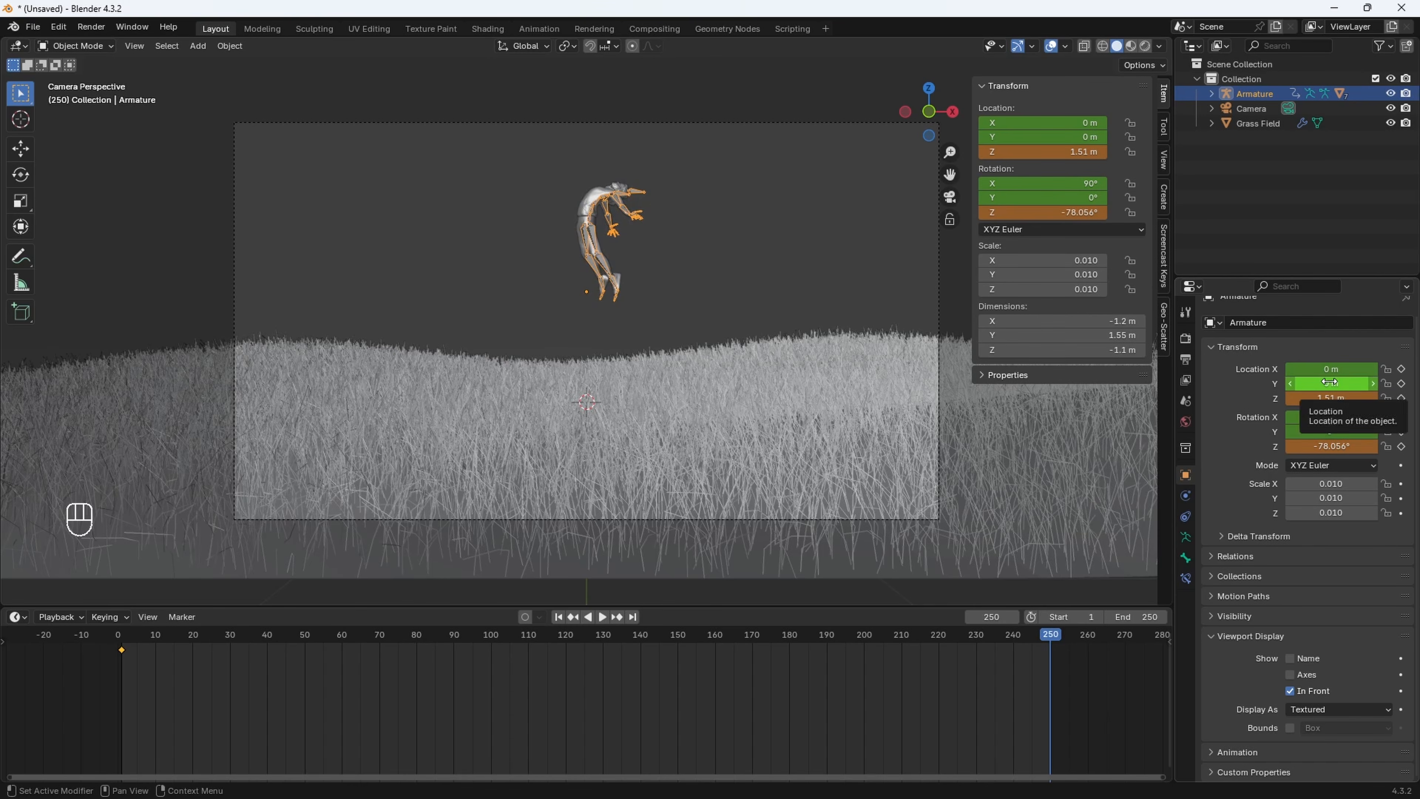
pyautogui.press('i')
pyautogui.press('i')
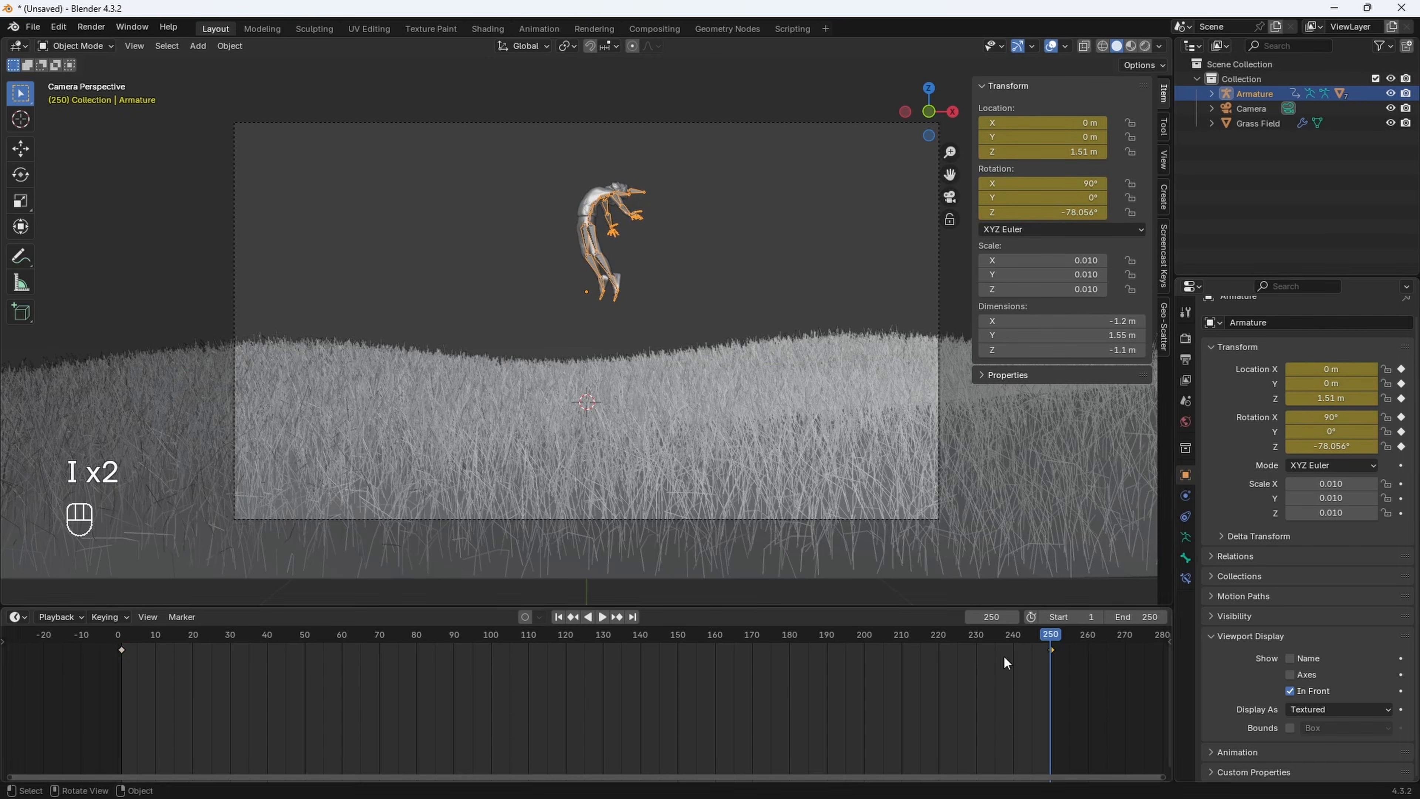
# Play back the armature's rising and turning animation from the start, and return to frame 1
pyautogui.scroll(-1, 994, 669)
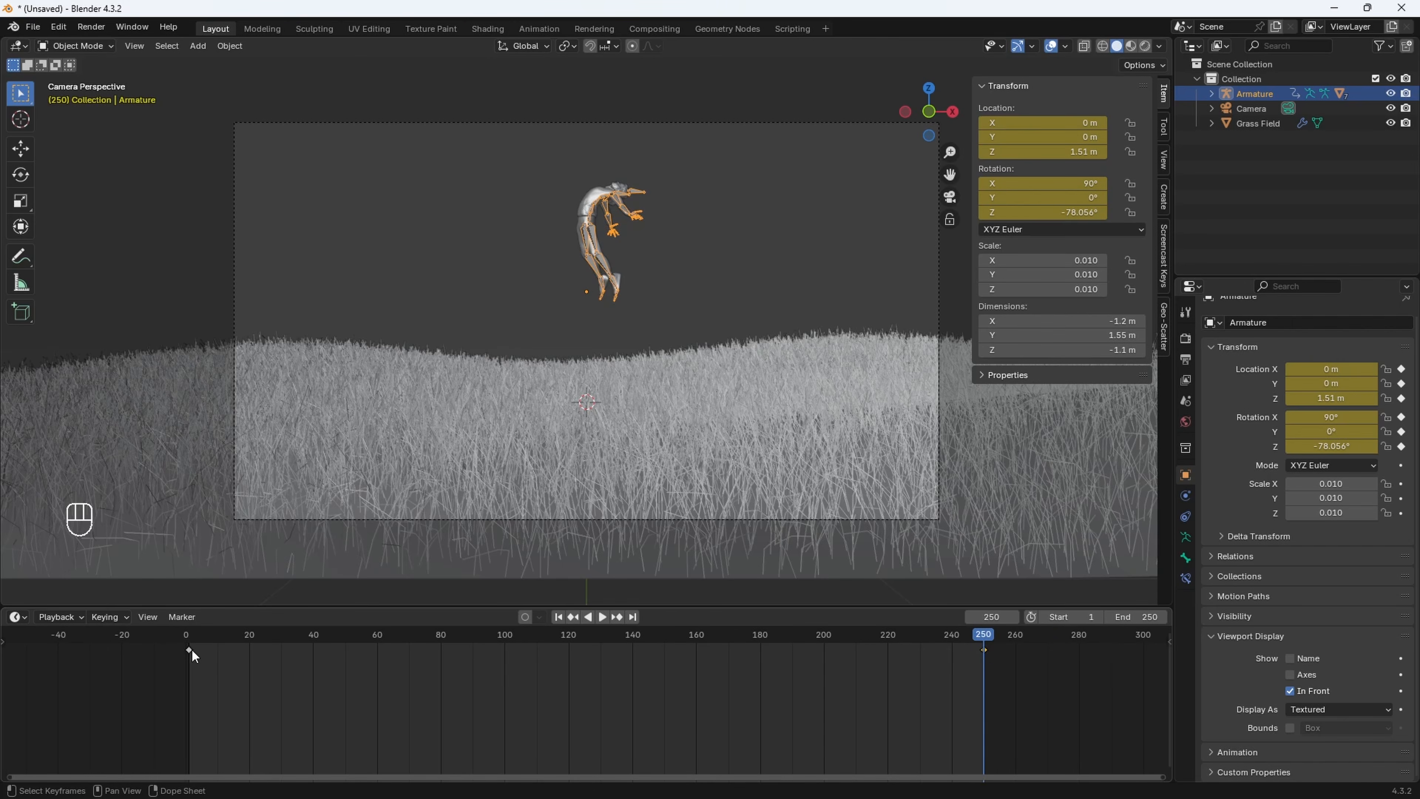
pyautogui.moveTo(236, 634); pyautogui.dragTo(189, 634)
pyautogui.press('space')
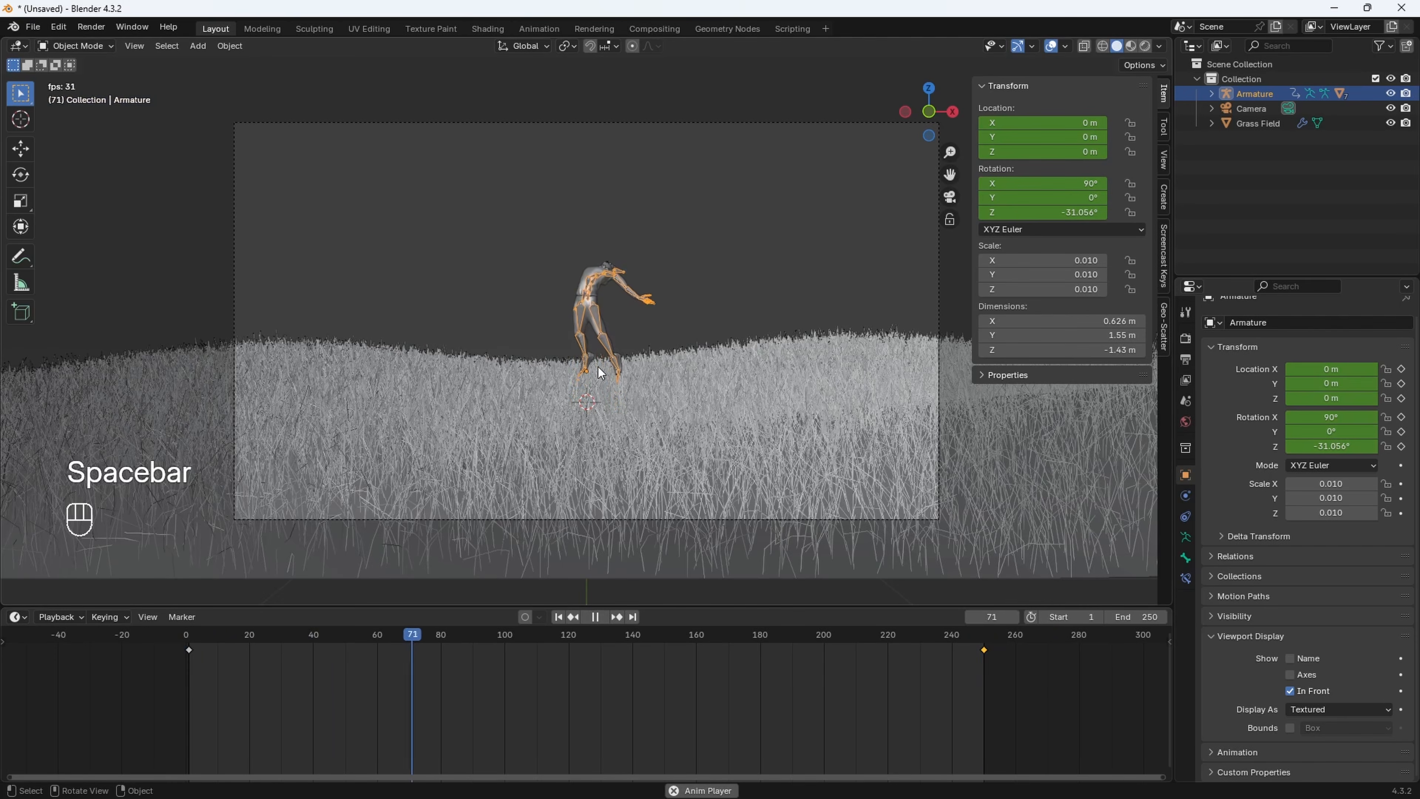
pyautogui.click(208, 666)
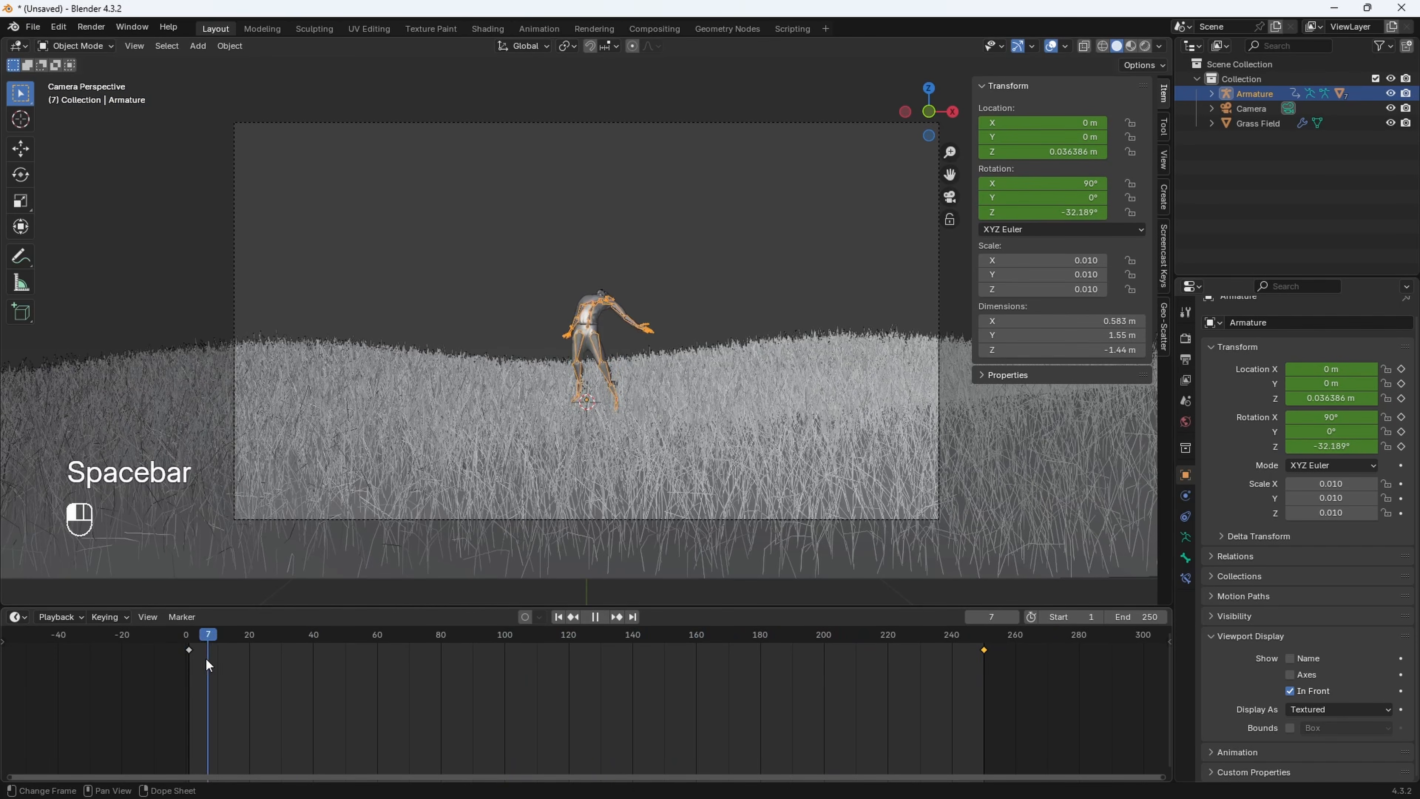
pyautogui.moveTo(208, 665); pyautogui.dragTo(186, 658)
pyautogui.press('space')
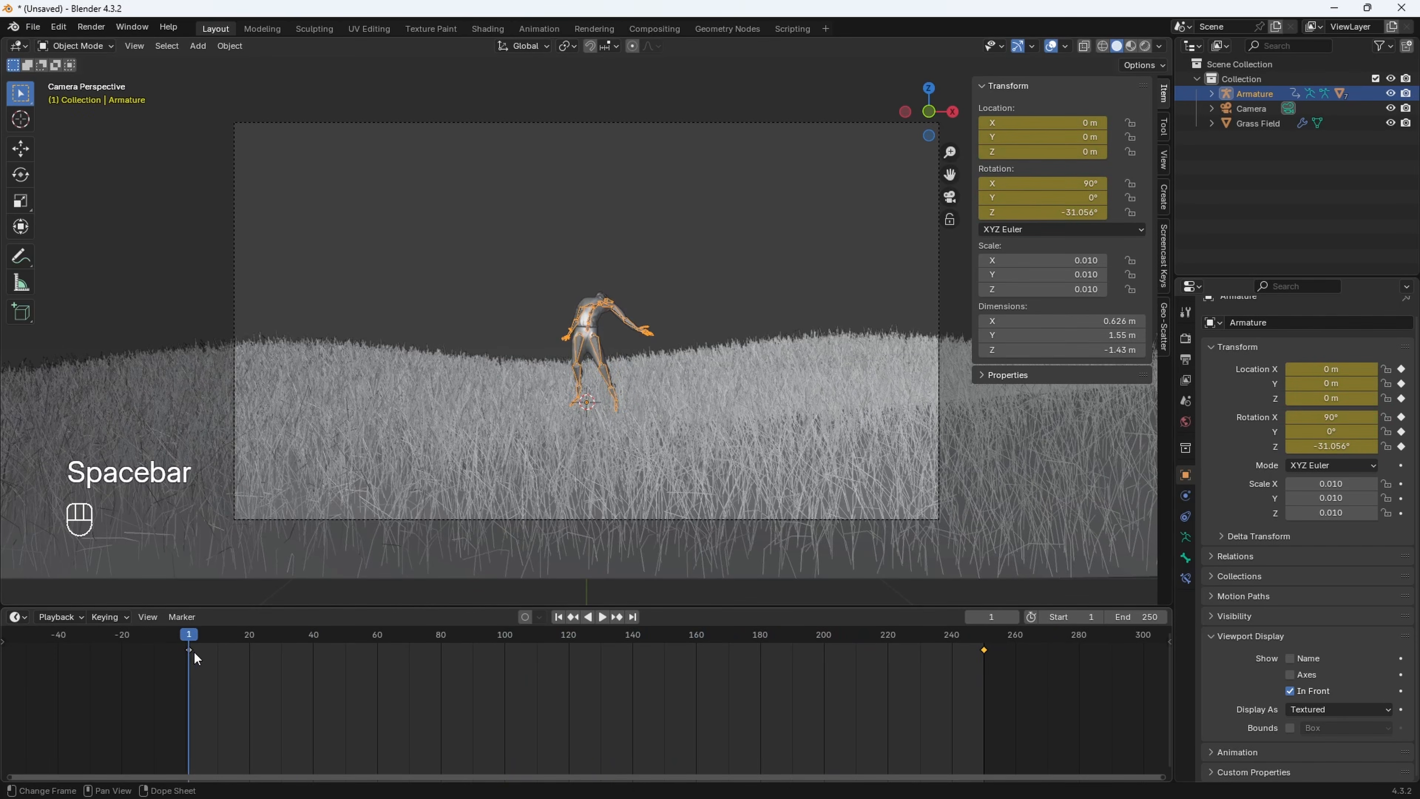
# Select the camera and keyframe its location and rotation at frame 1
pyautogui.click(441, 121)
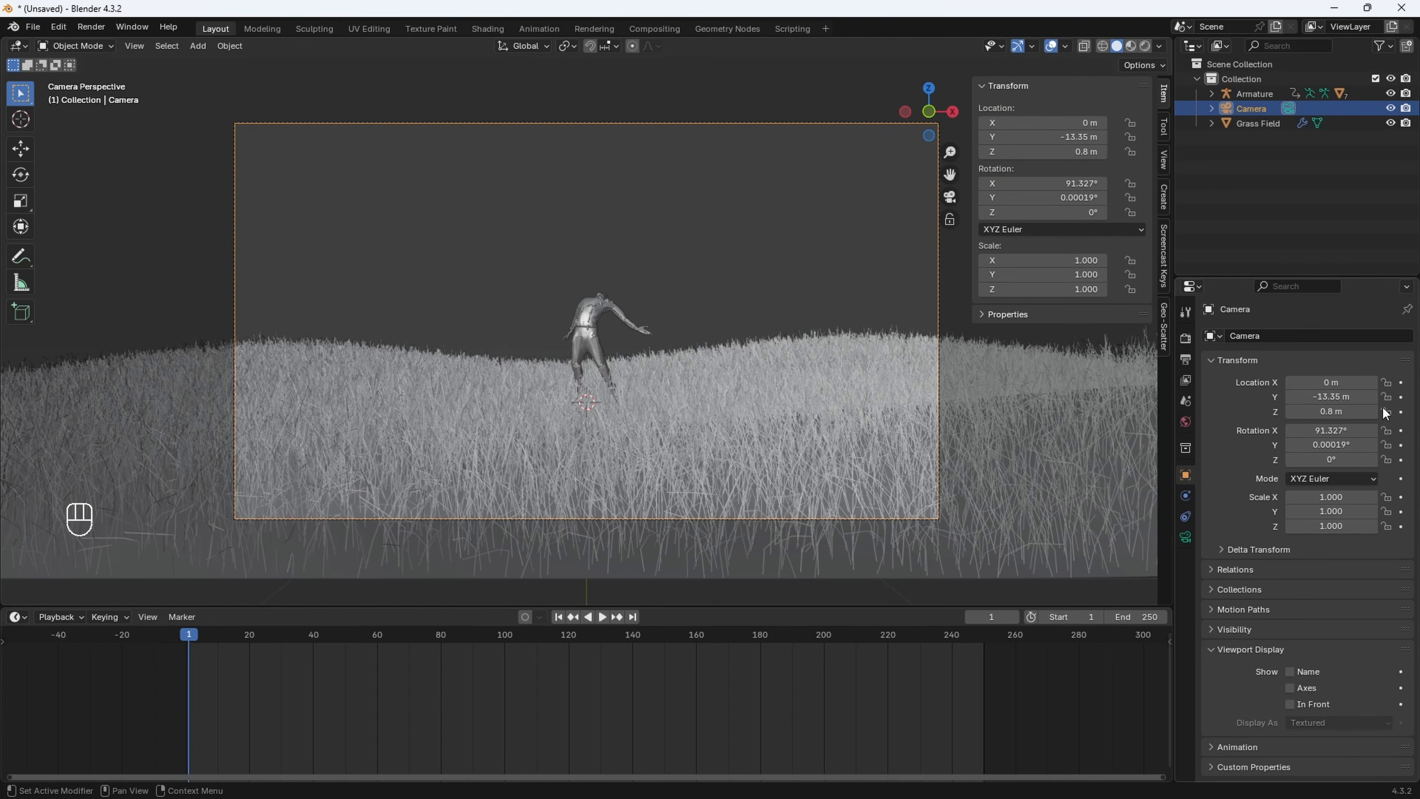
pyautogui.press('i')
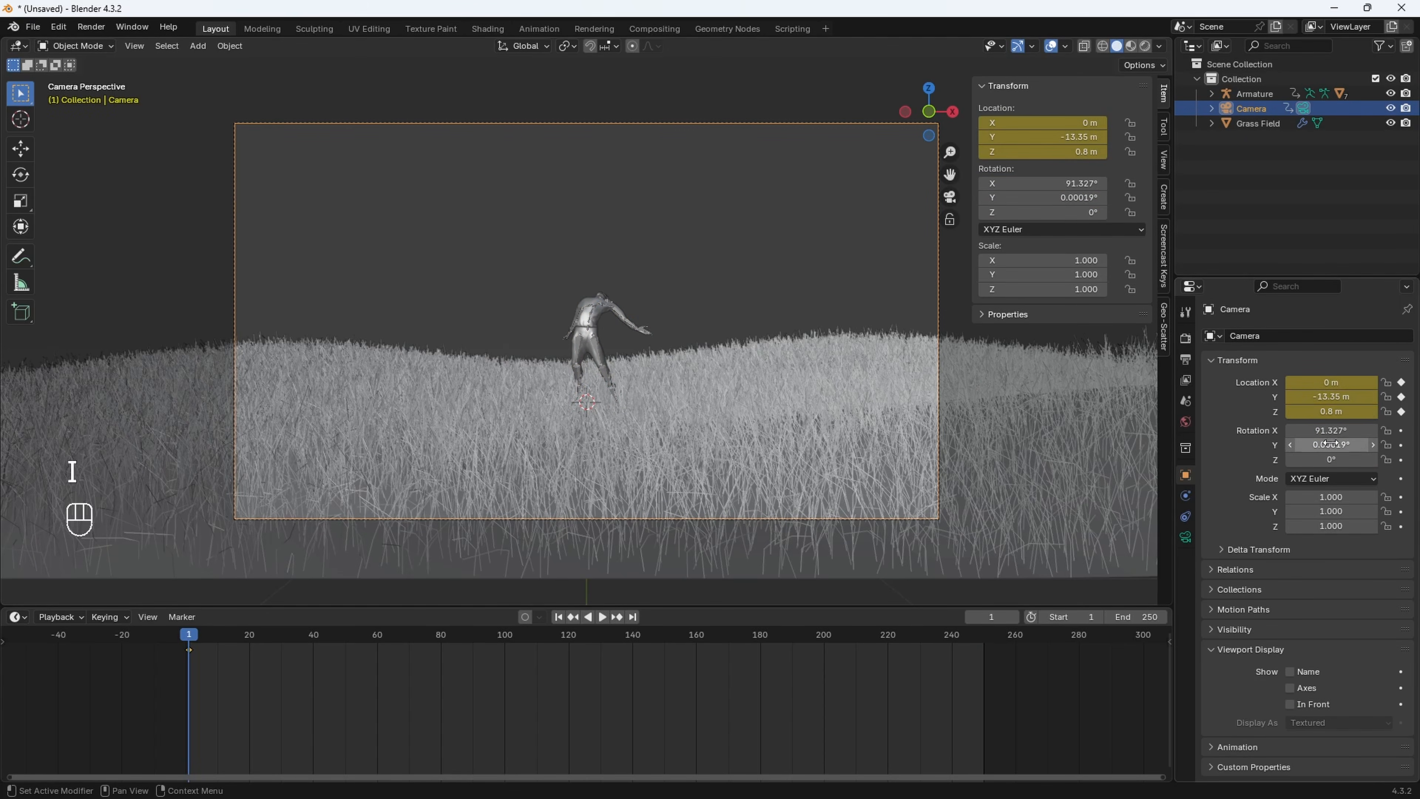
pyautogui.press('i')
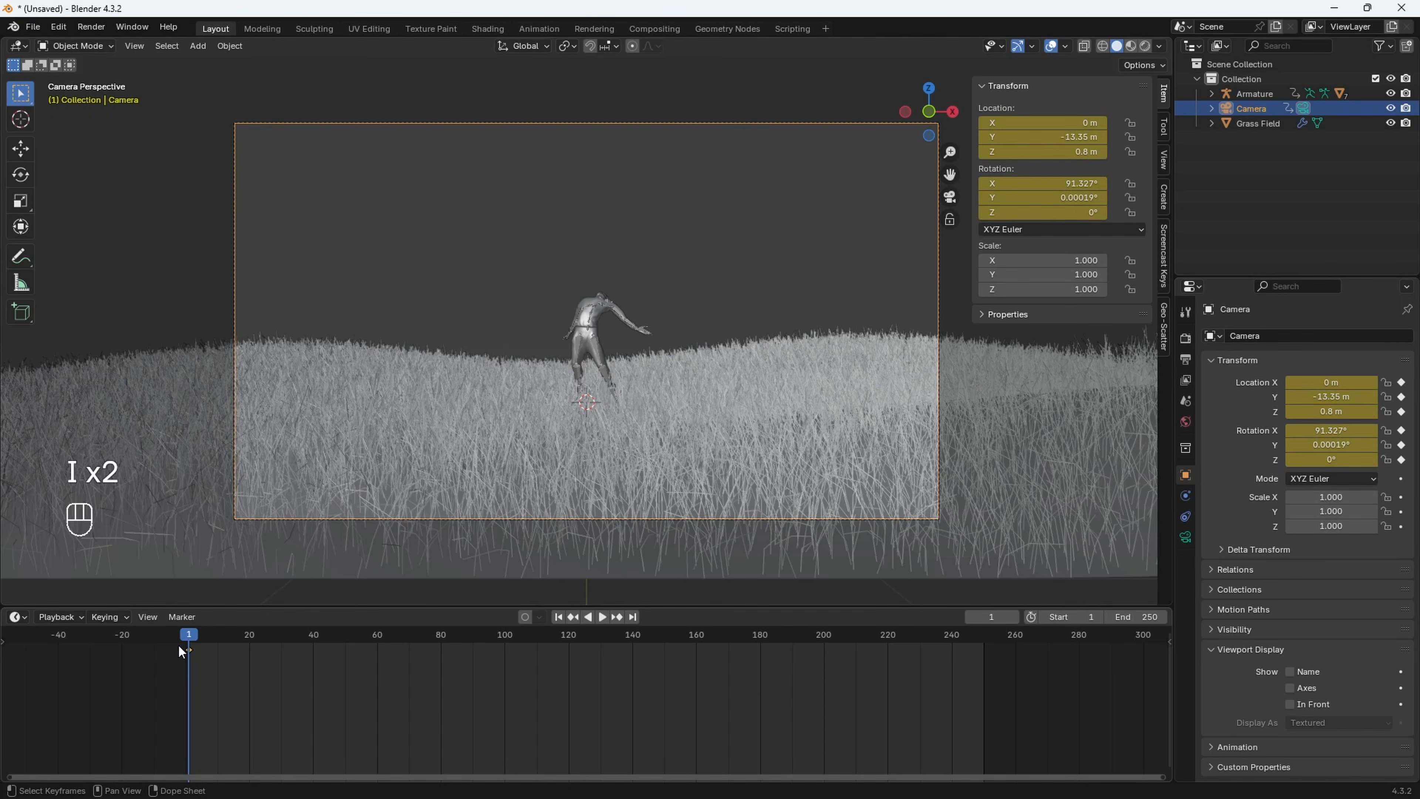
# At frame 250, set the camera's Y location to -8.5 m and X rotation to 102.33°, keyframe location and rotation, and preview the animation
pyautogui.moveTo(188, 639); pyautogui.dragTo(983, 661)
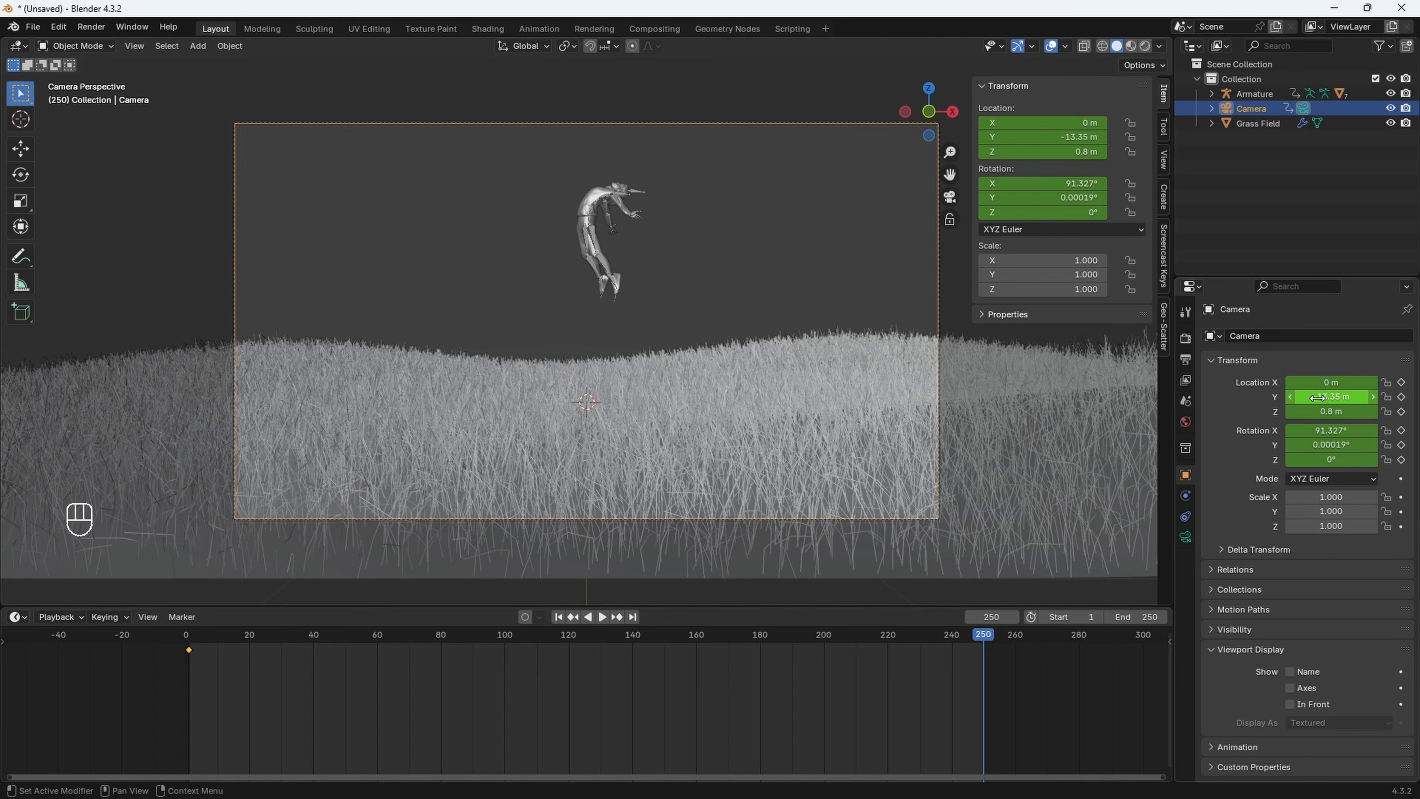
pyautogui.moveTo(1318, 395); pyautogui.dragTo(1362, 424)
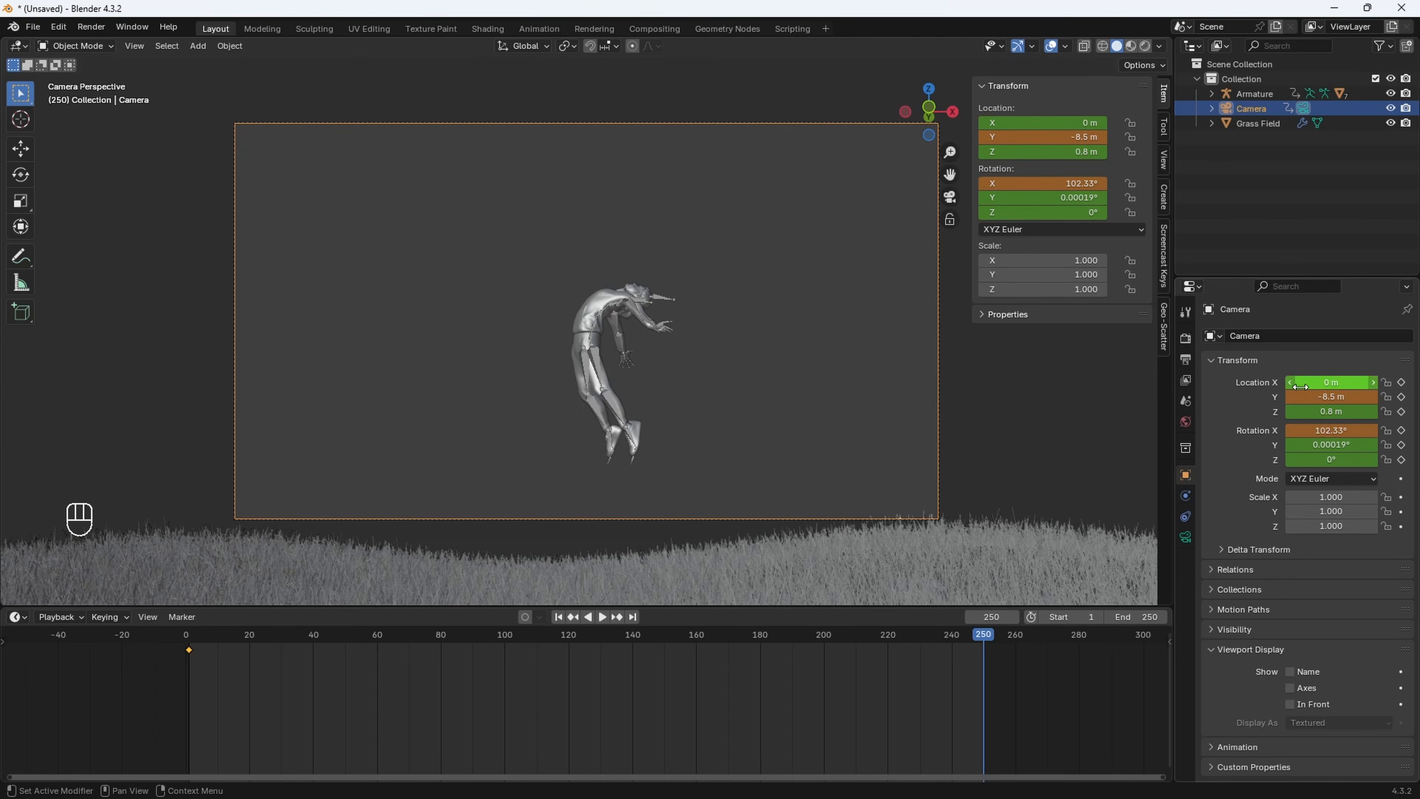
pyautogui.press('i')
pyautogui.press('i')
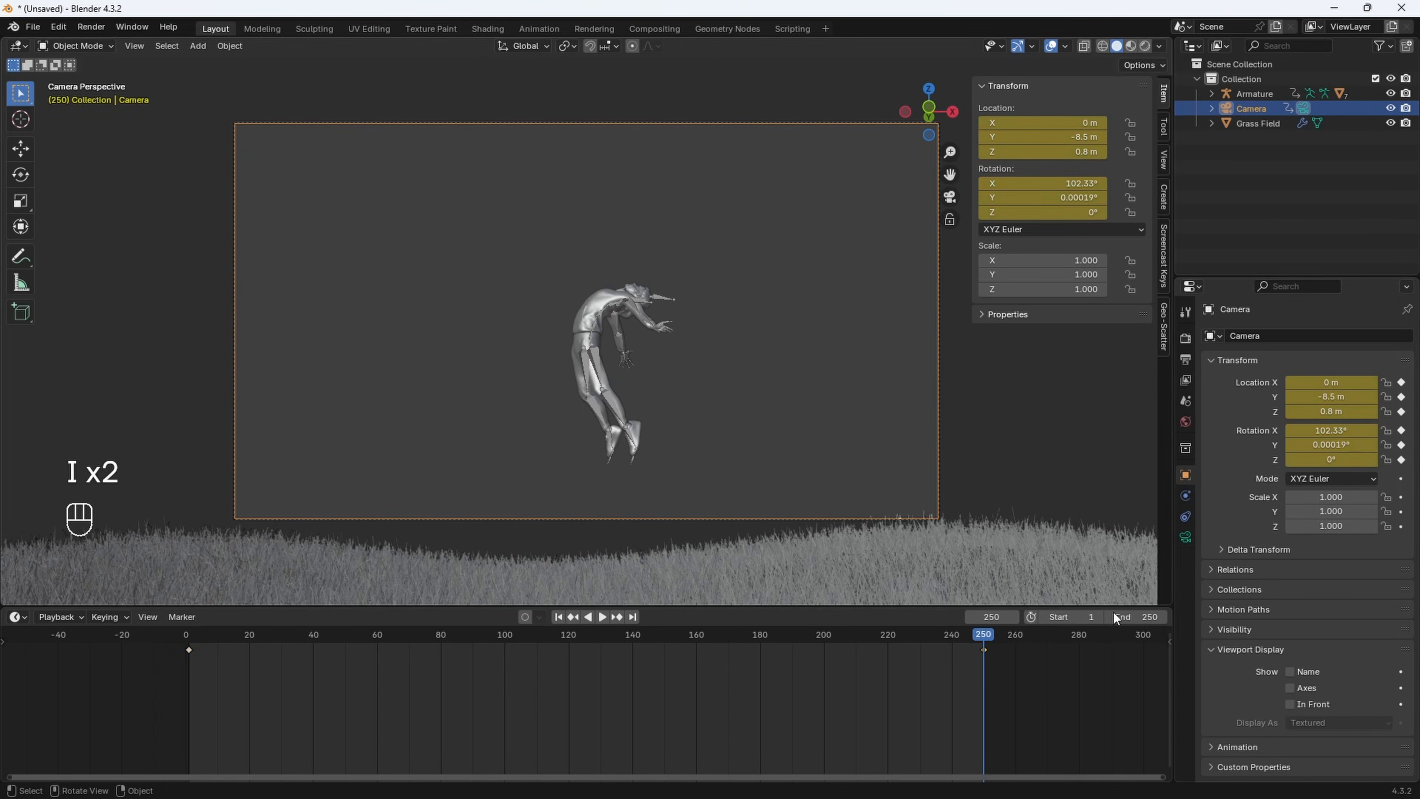
pyautogui.press('space')
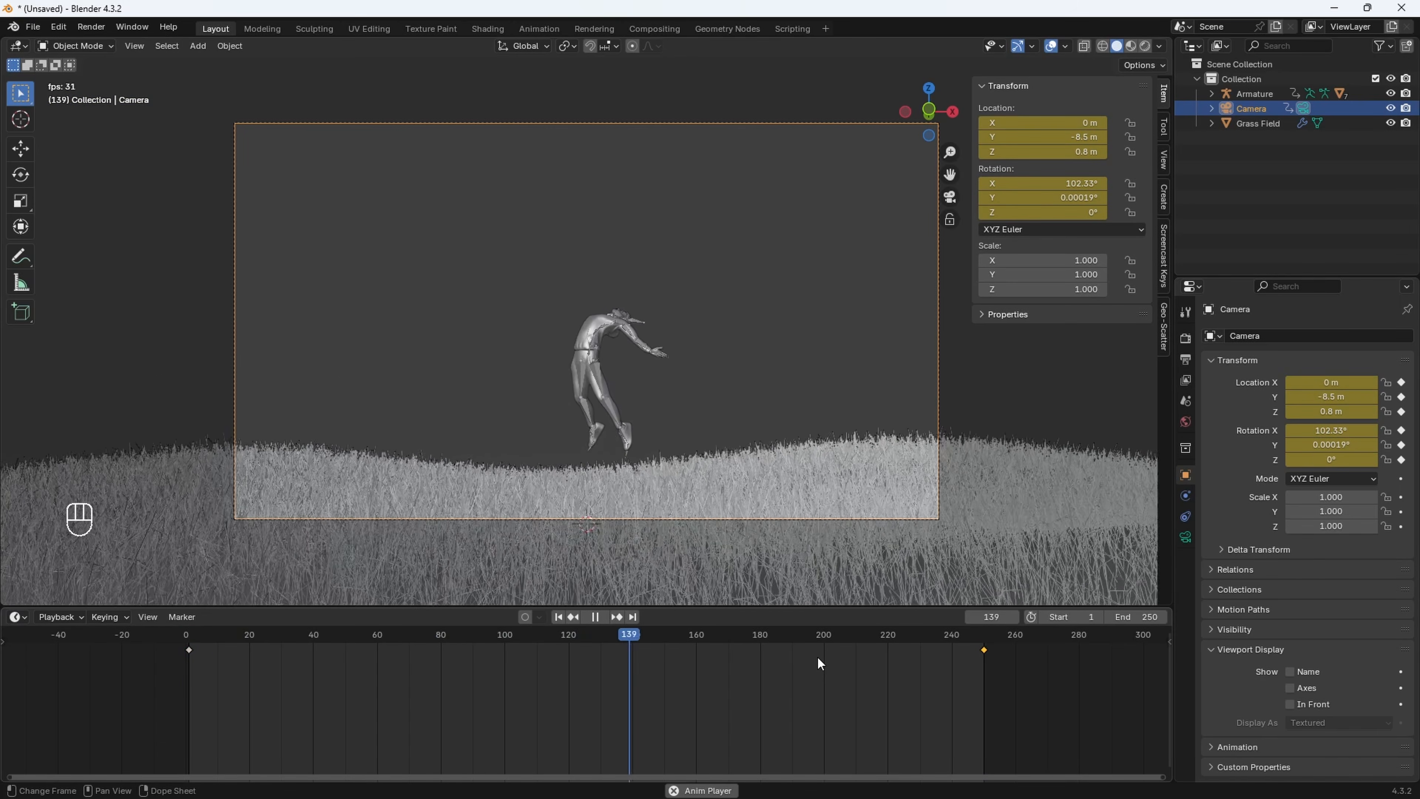
pyautogui.press('Escape')
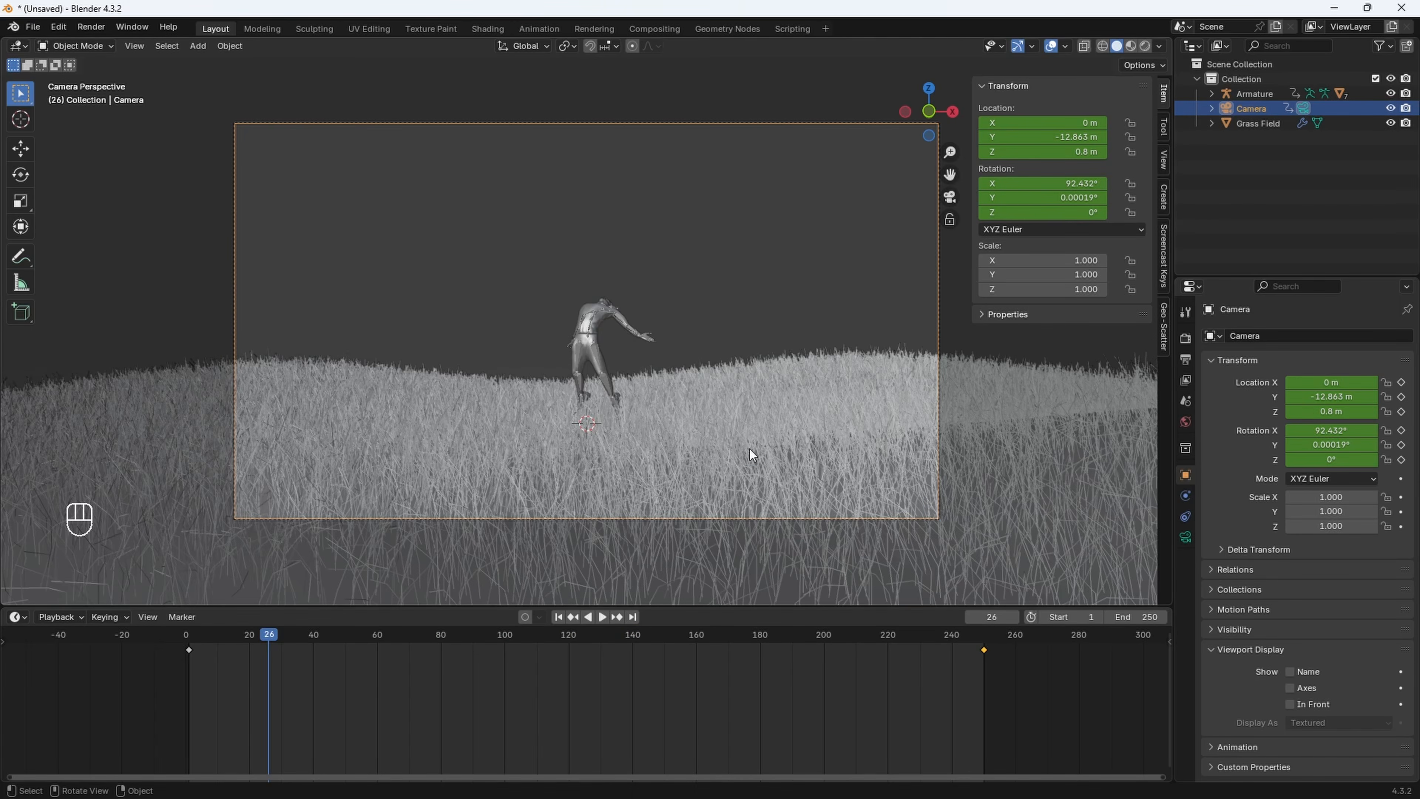
# Switch the render engine to Cycles and set its device to GPU Compute
pyautogui.click(1187, 339)
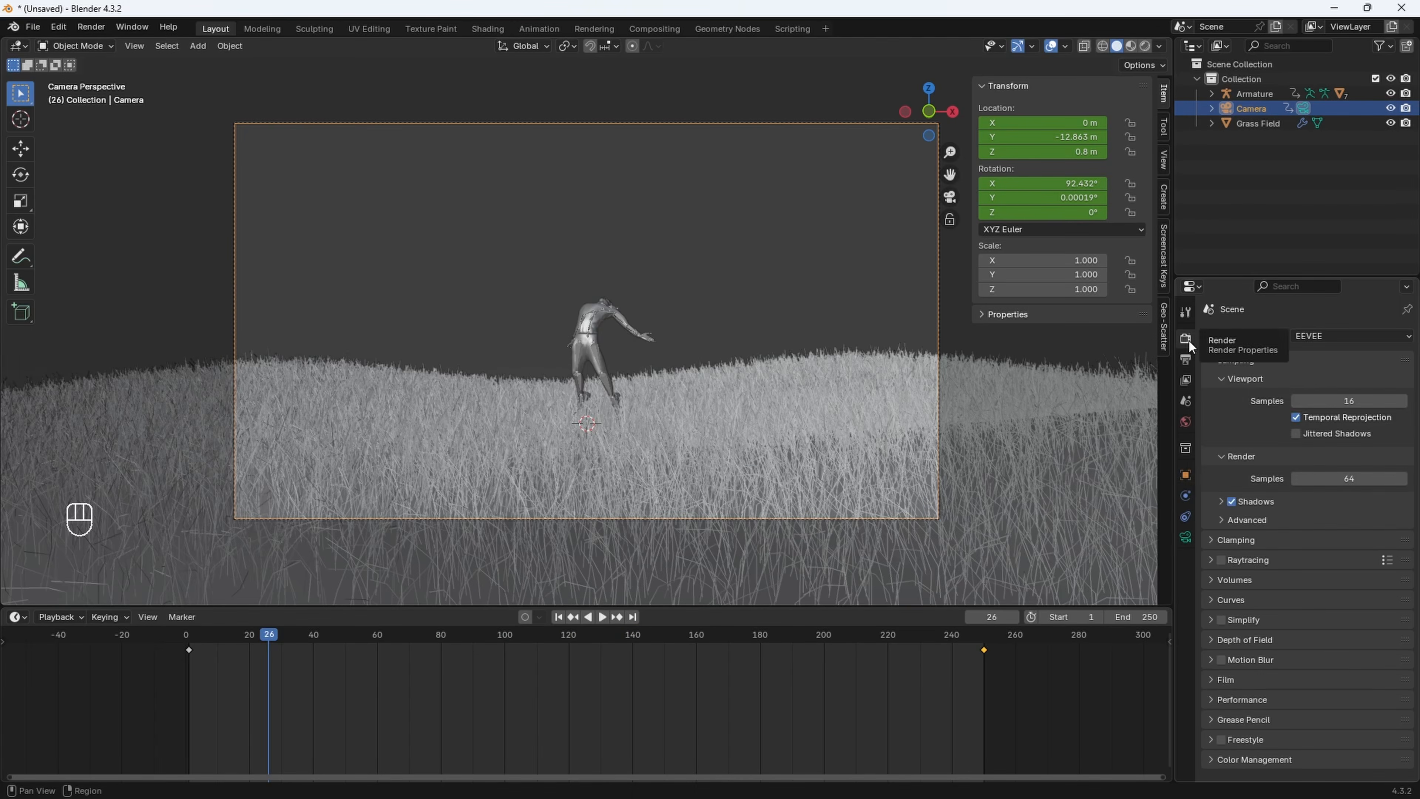
pyautogui.click(1313, 338)
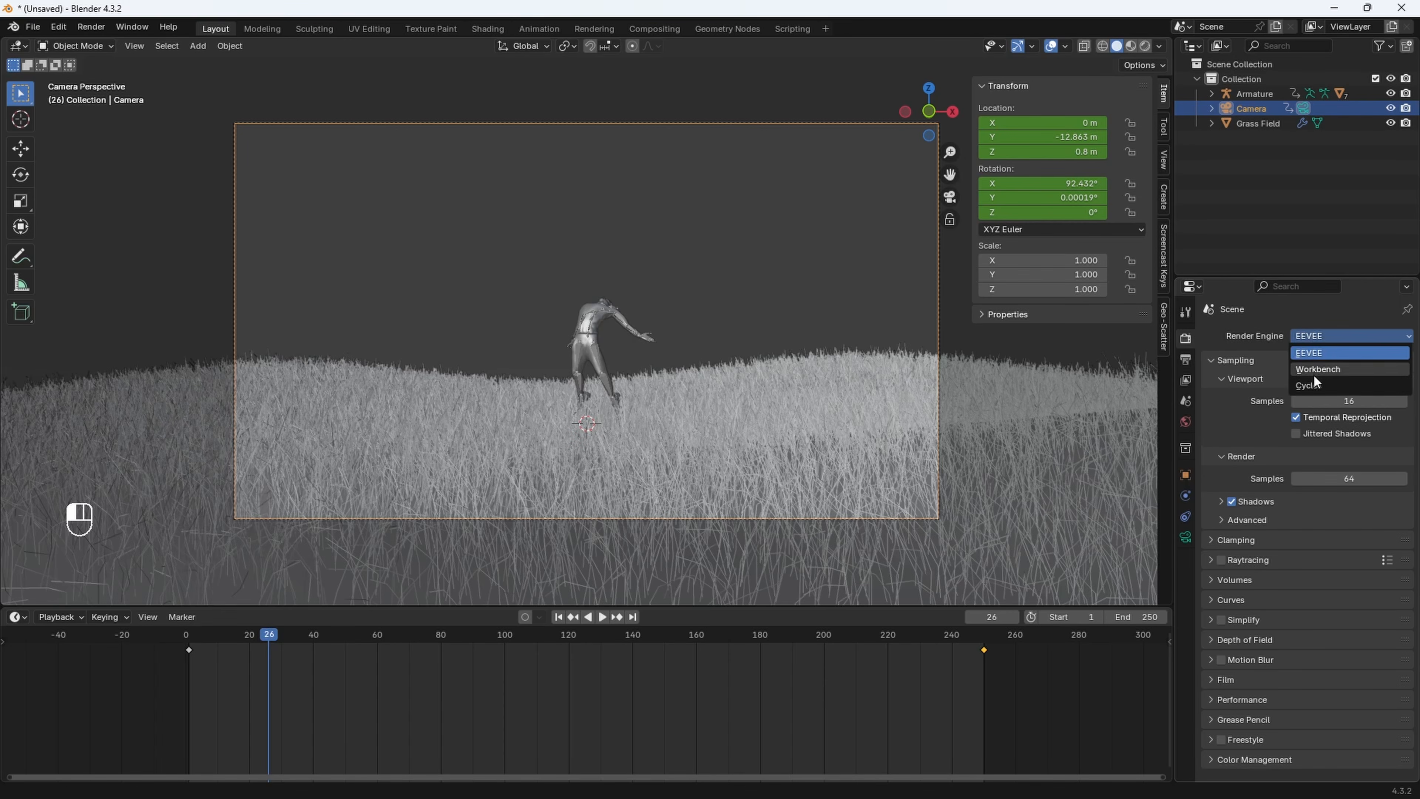
pyautogui.click(1314, 374)
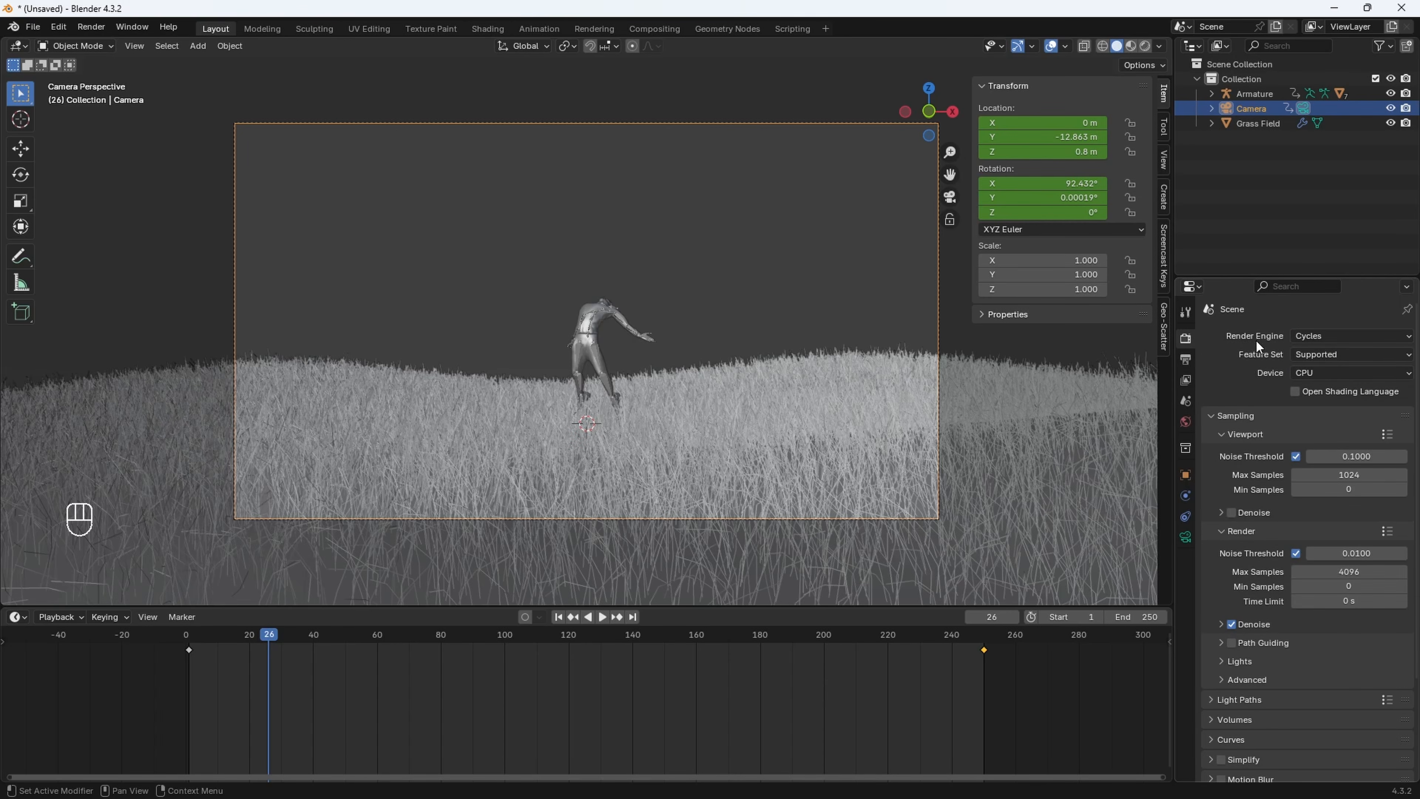
pyautogui.click(1300, 373)
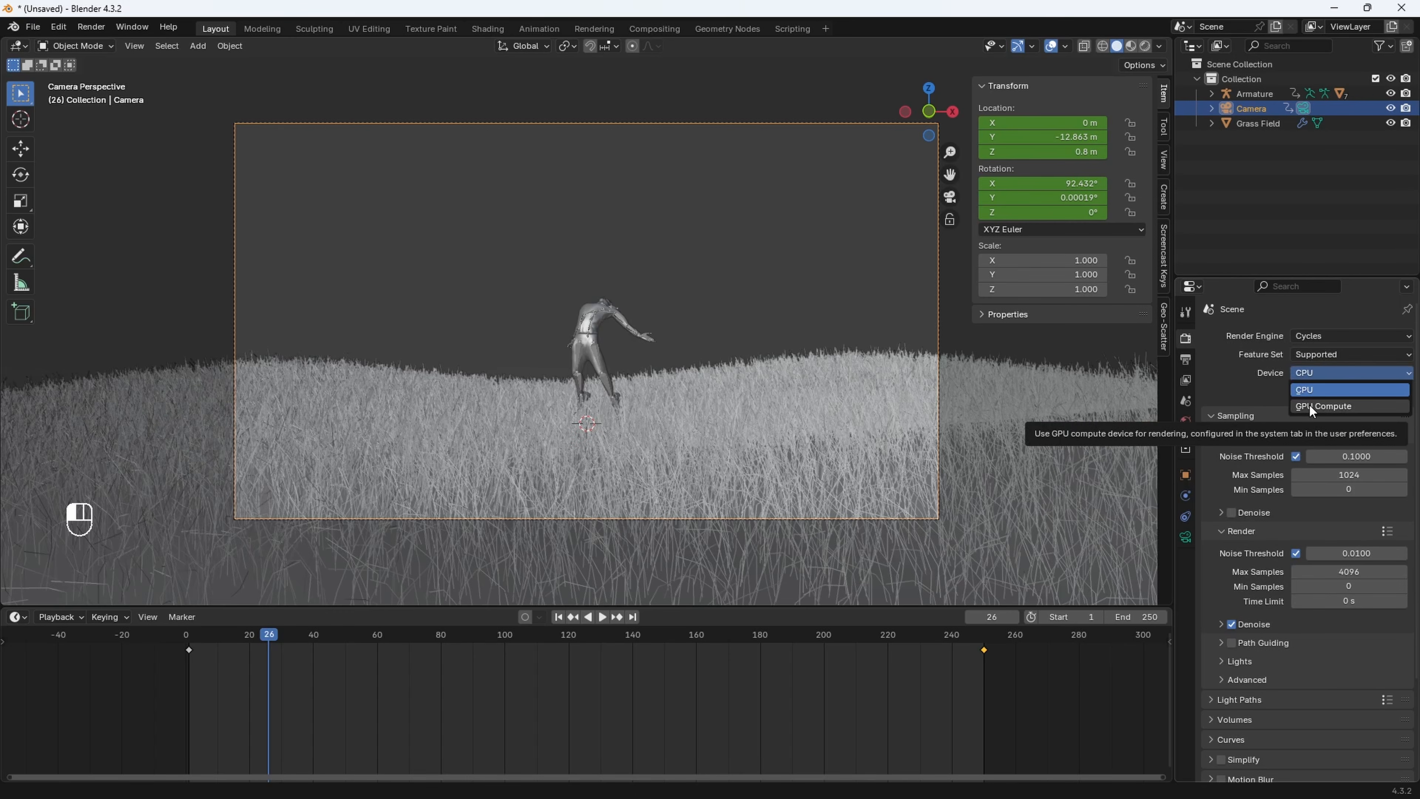
pyautogui.click(1312, 407)
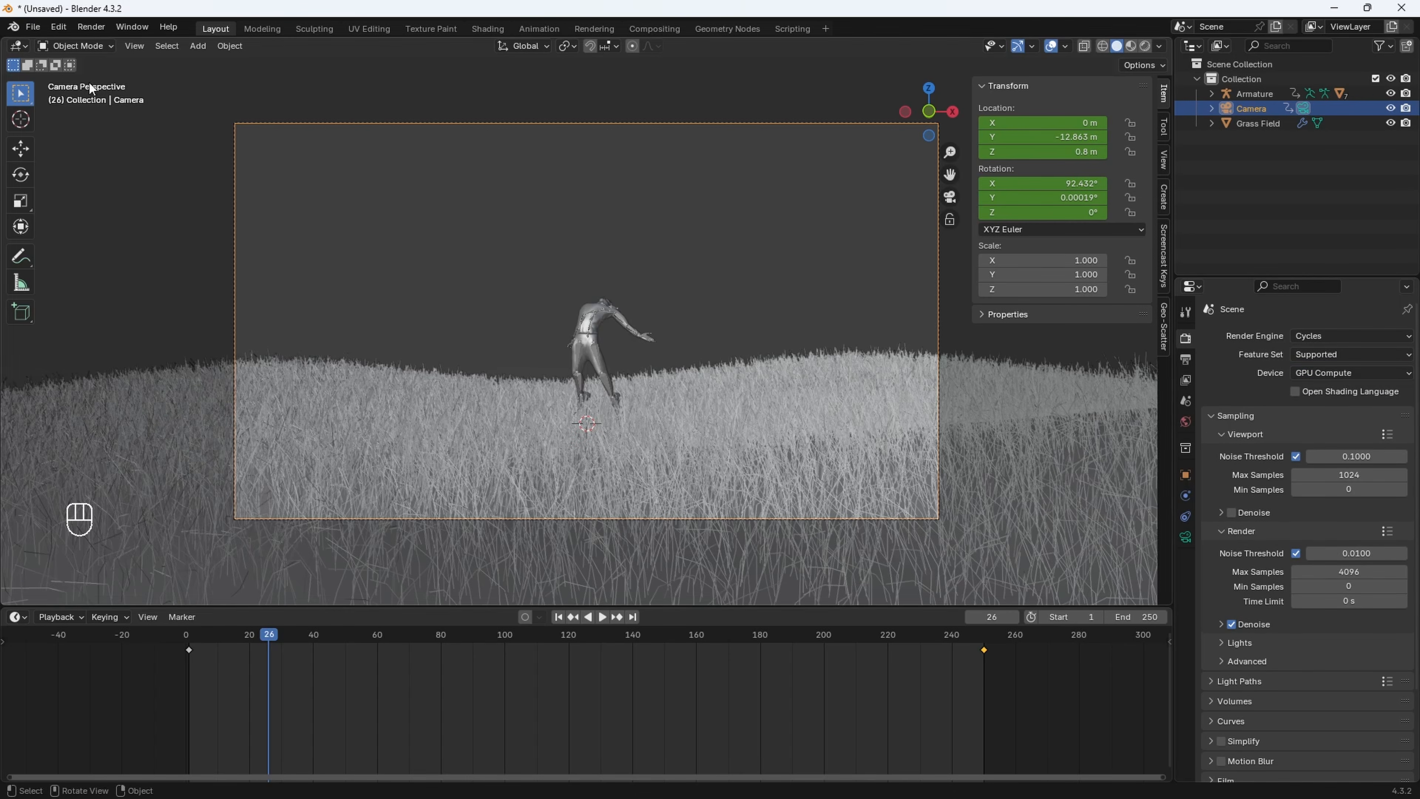
# Check the Cycles render device selection in the system preferences and close the preferences
pyautogui.click(59, 27)
pyautogui.click(99, 212)
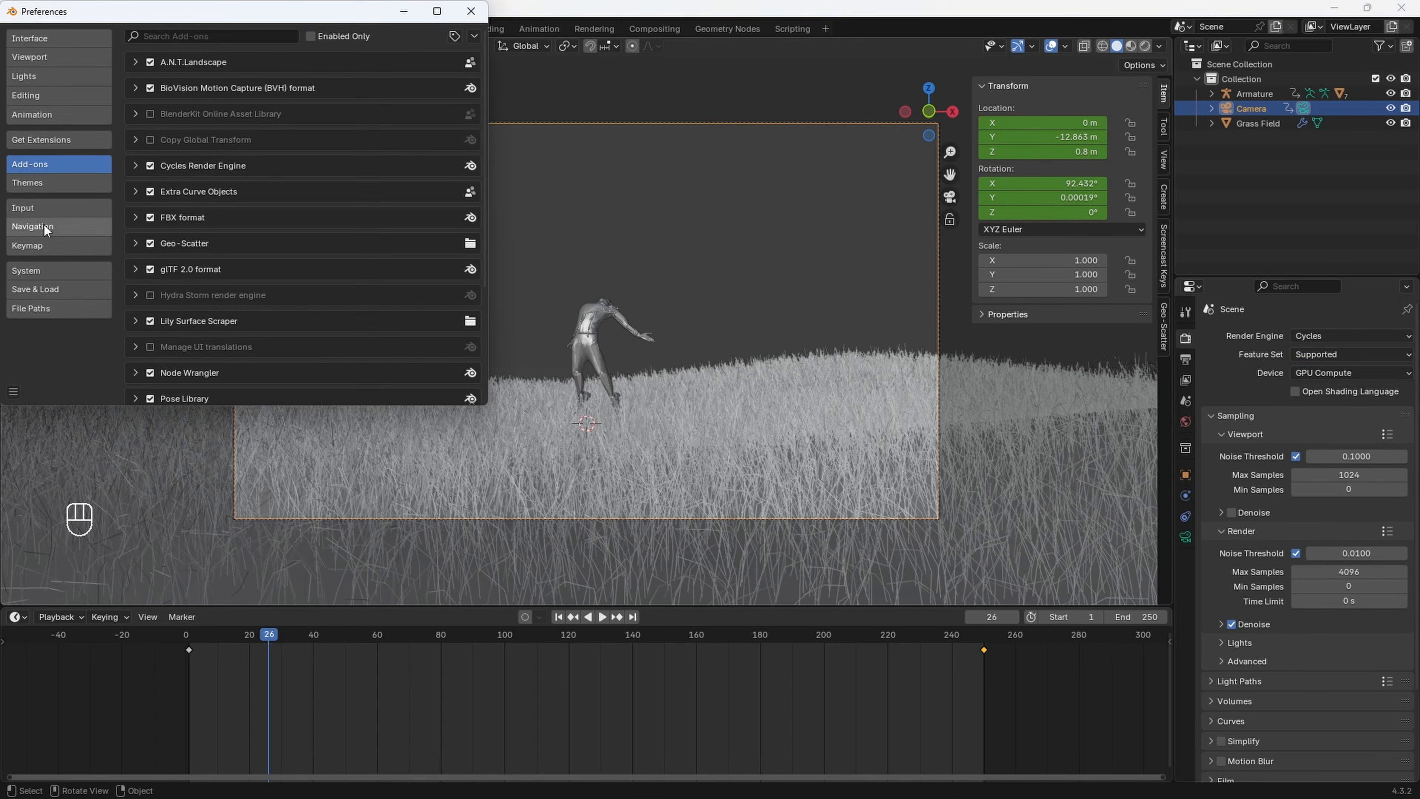
pyautogui.click(57, 270)
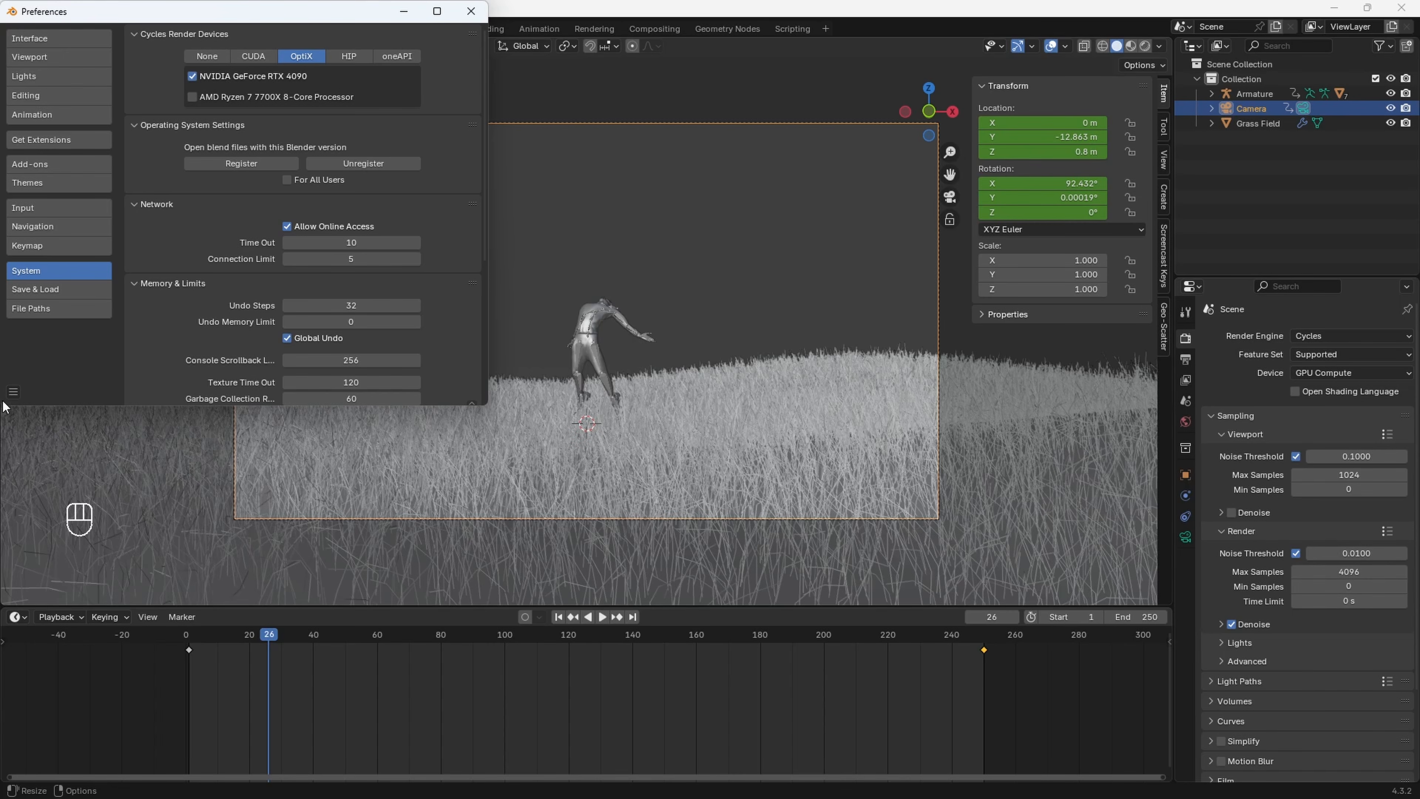
pyautogui.click(14, 392)
pyautogui.click(471, 11)
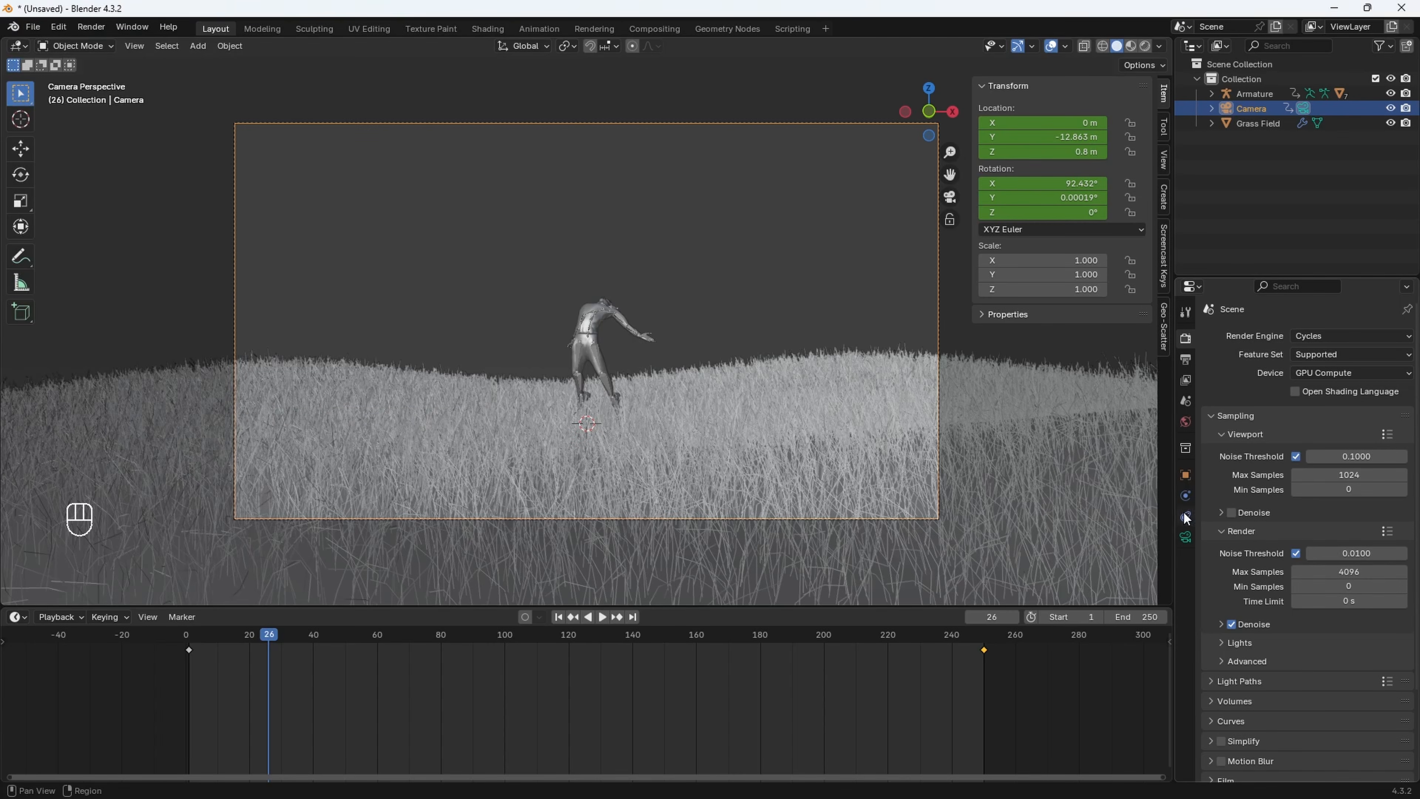
# Set the maximum samples to 200 for both the viewport and the final render
pyautogui.click(1346, 477)
pyautogui.write('200')
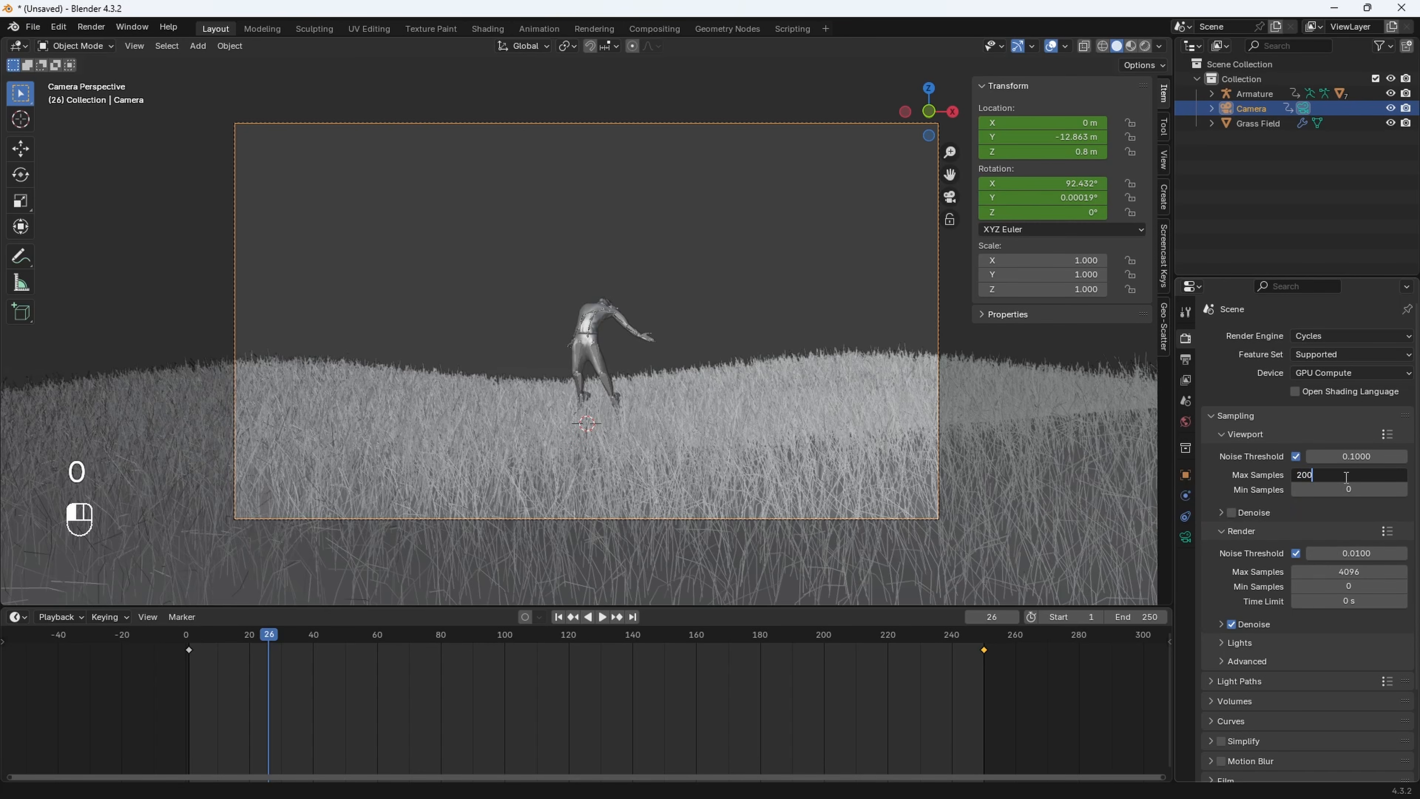
pyautogui.press('Return')
pyautogui.click(1354, 572)
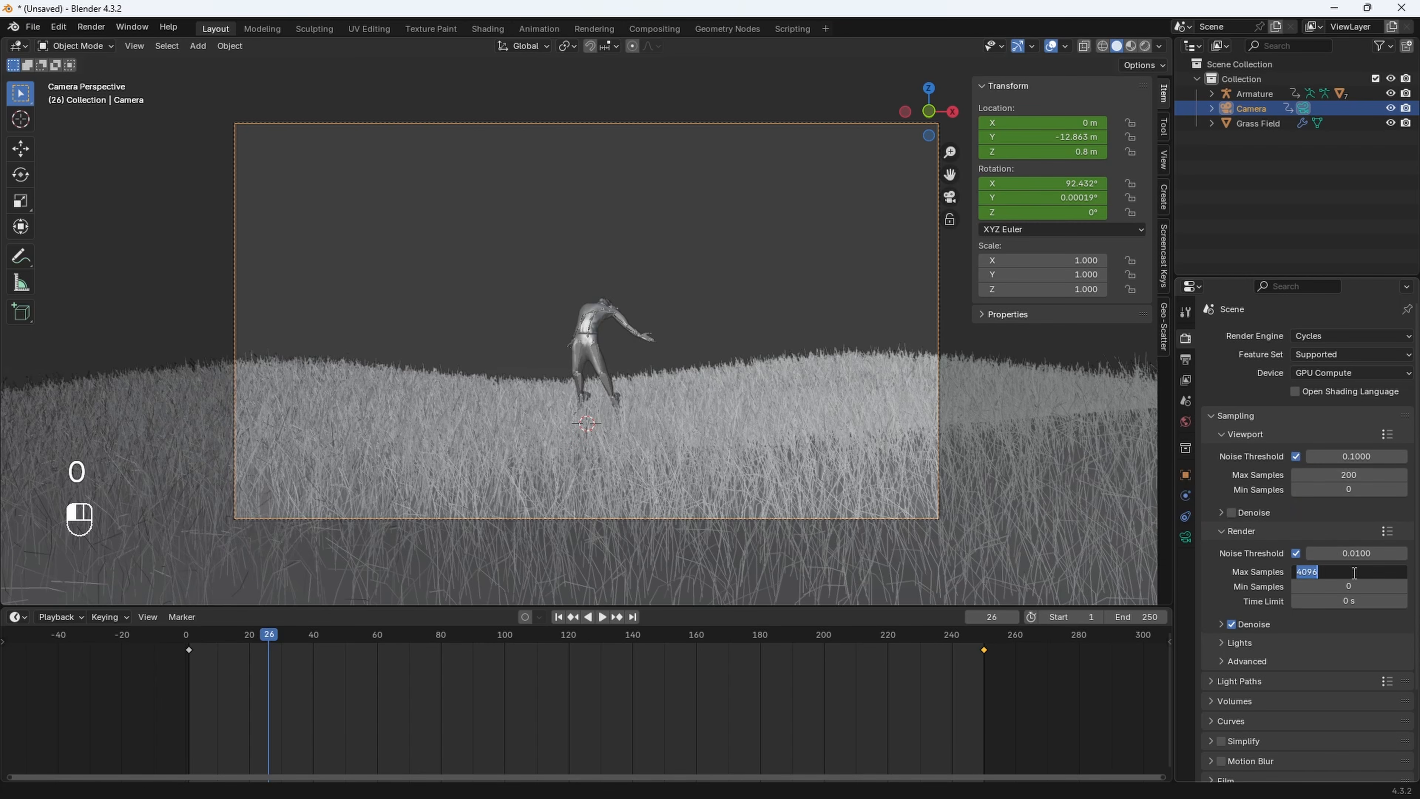
pyautogui.write('200')
pyautogui.press('Return')
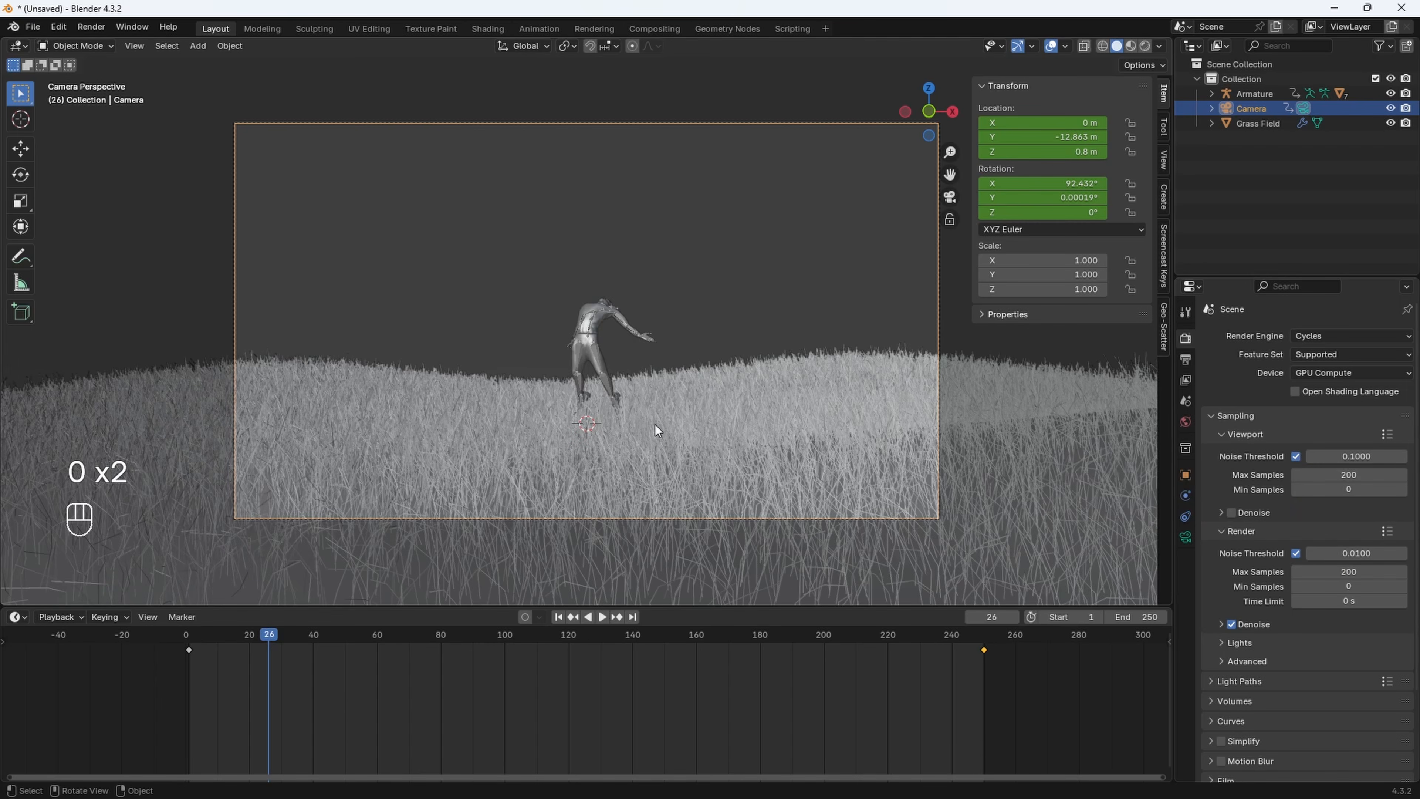
# Check the scene in rendered shading through the camera and from outside, and return to solid shading
pyautogui.press('z')
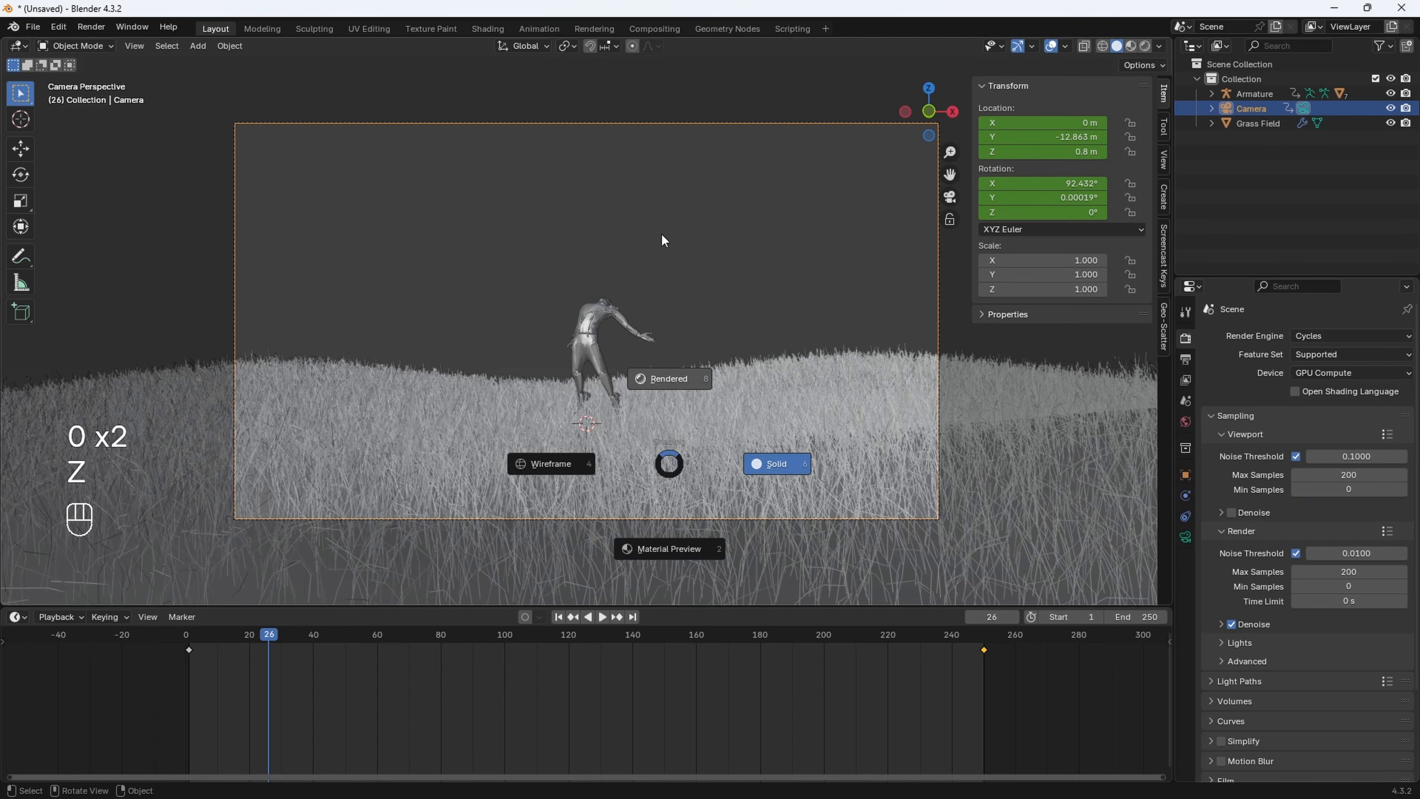
pyautogui.click(664, 241)
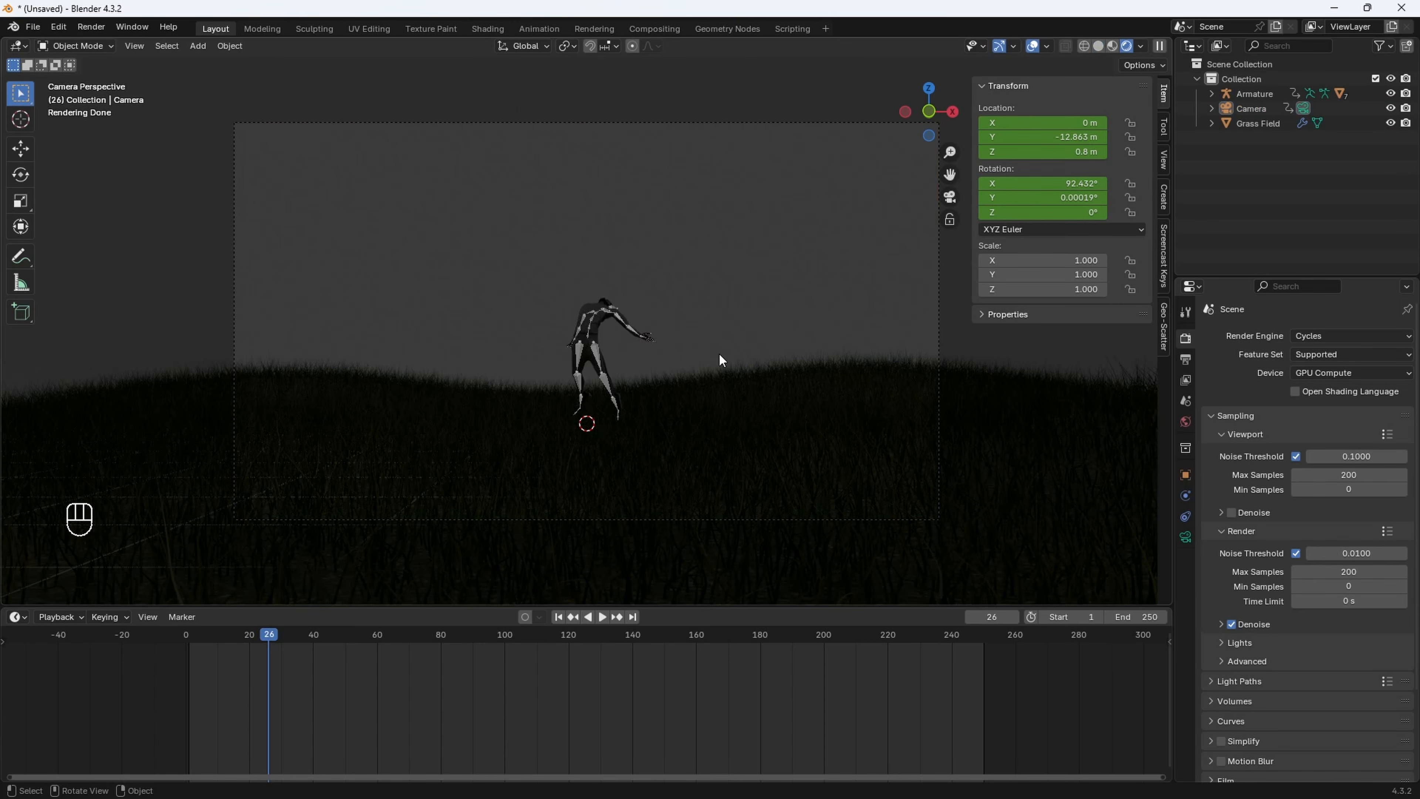
pyautogui.moveTo(655, 296)
pyautogui.mouseDown(button='middle')
pyautogui.moveTo(680, 302)
pyautogui.moveTo(624, 327)
pyautogui.moveTo(656, 344)
pyautogui.moveTo(643, 343)
pyautogui.moveTo(659, 317)
pyautogui.moveTo(622, 336)
pyautogui.mouseUp(button='middle')
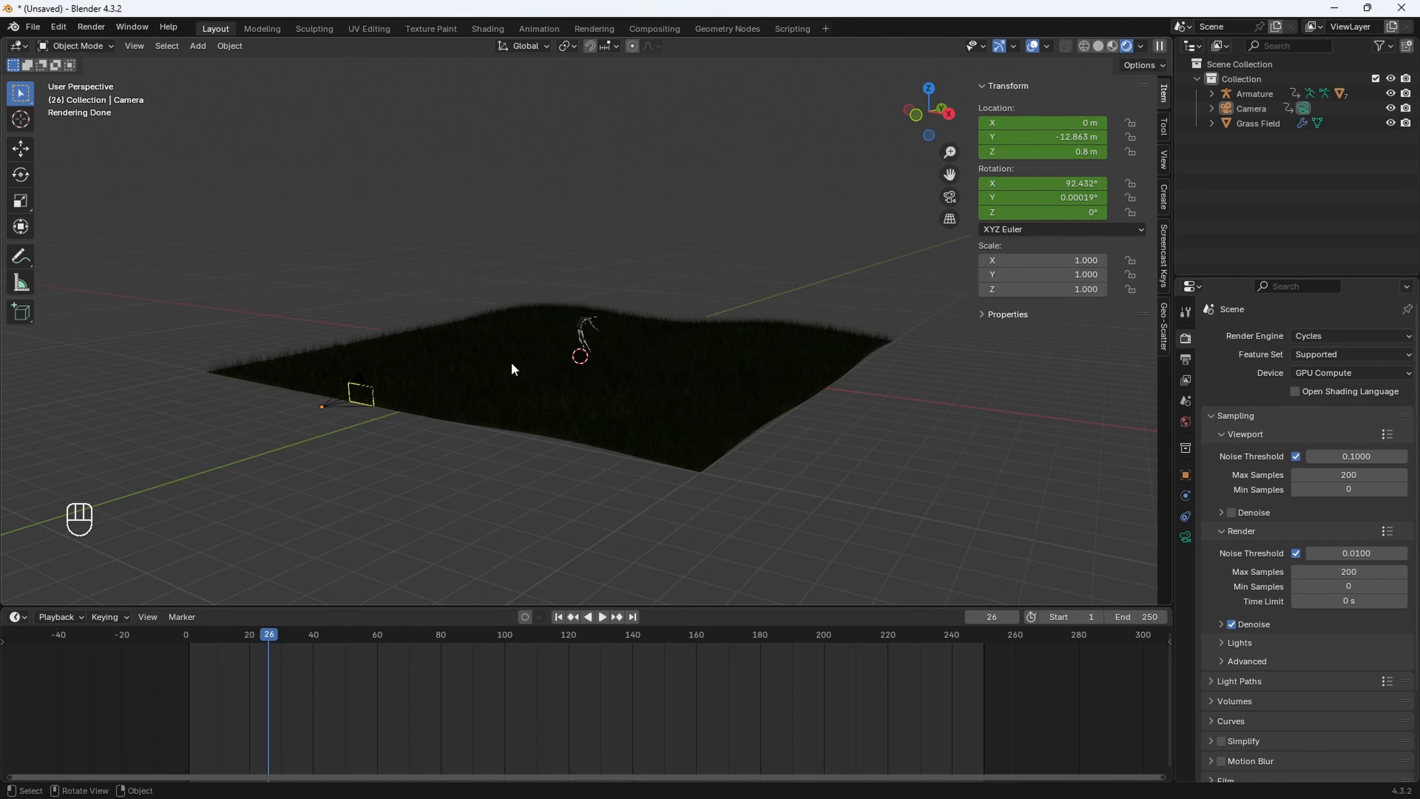
pyautogui.press('z')
pyautogui.scroll(2, 592, 353)
pyautogui.scroll(2, 592, 353)
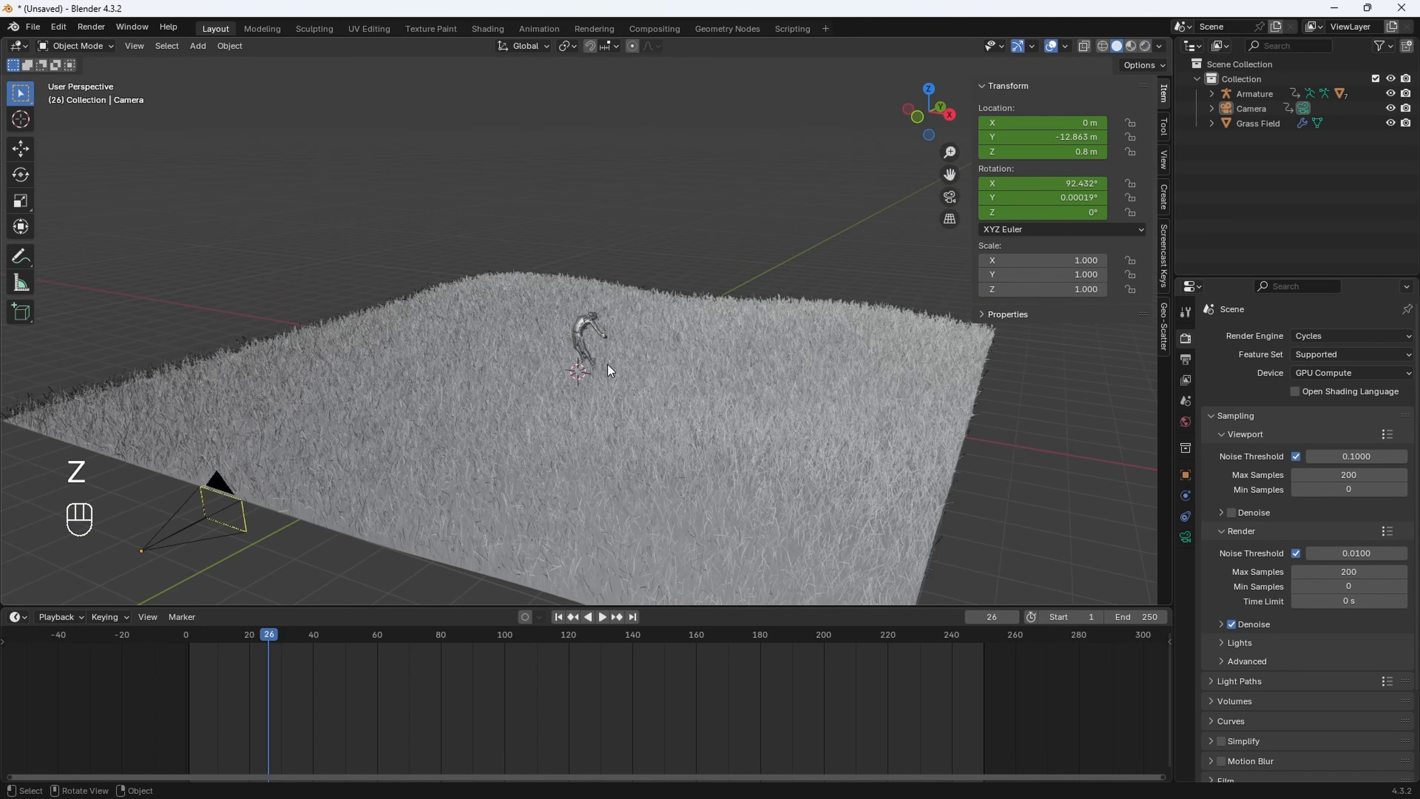
# Import pexels-pixabay-433155.jpg from the skies folder as an image mesh plane with the Emission shader
pyautogui.hotkey('shift', 'a')
pyautogui.moveTo(577, 167)
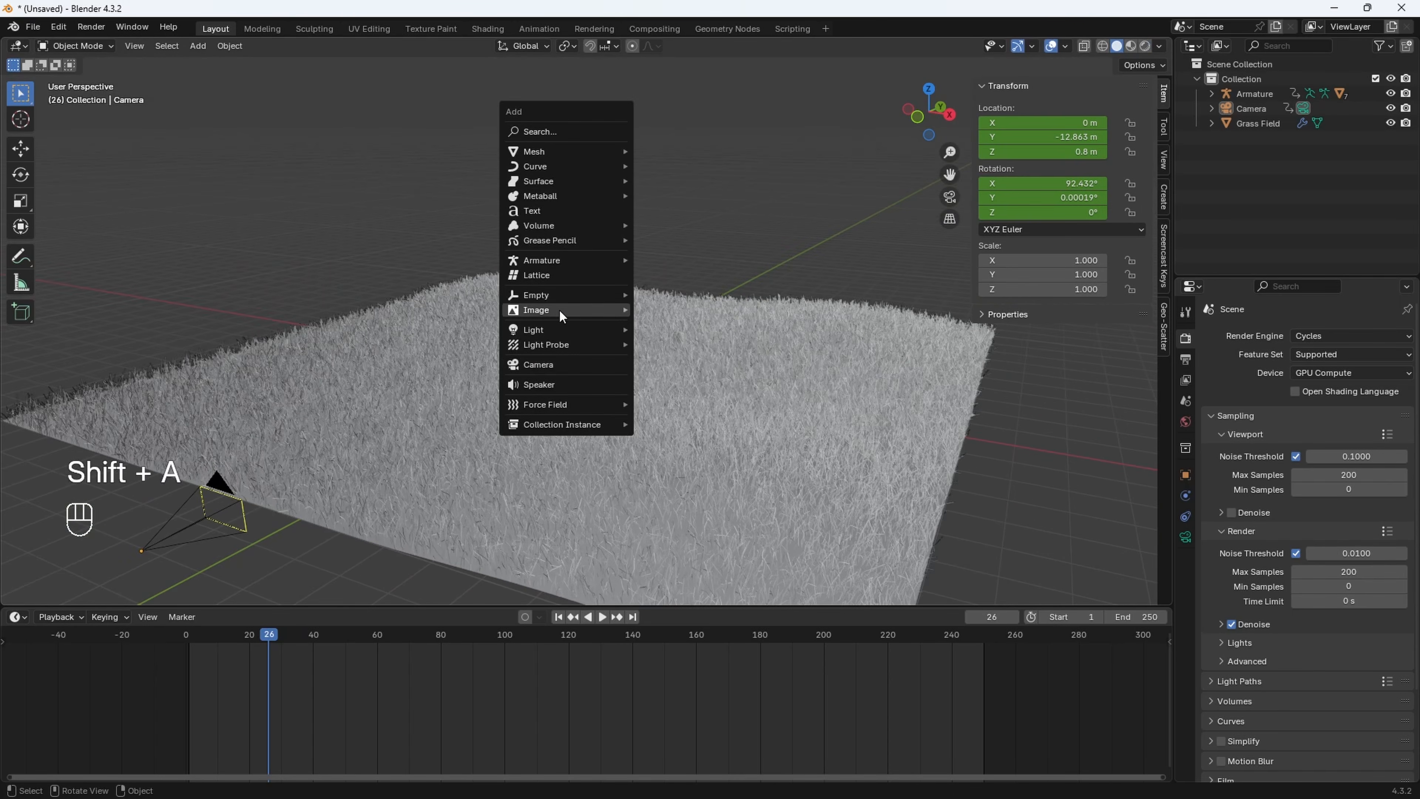
pyautogui.moveTo(553, 308)
pyautogui.click(655, 336)
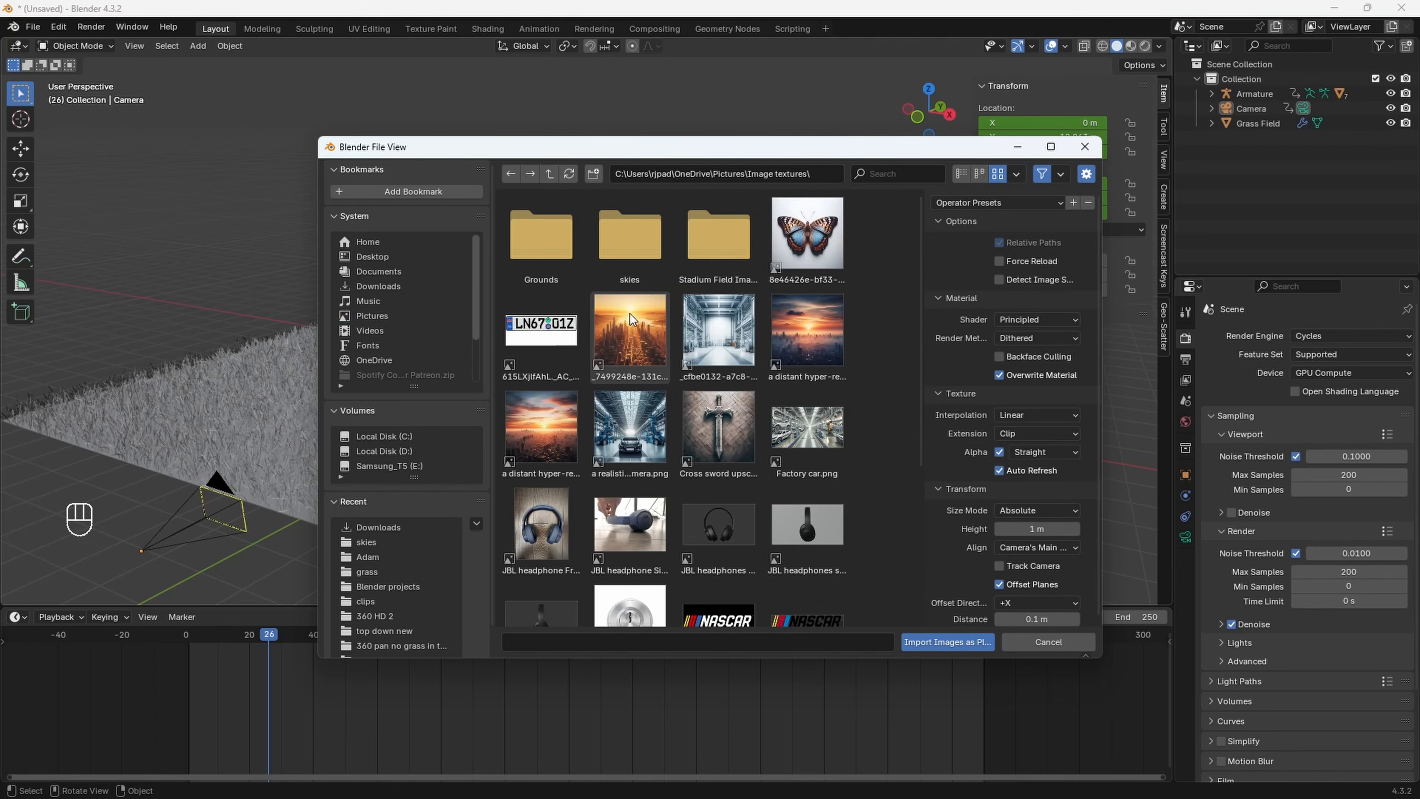
pyautogui.doubleClick(638, 247)
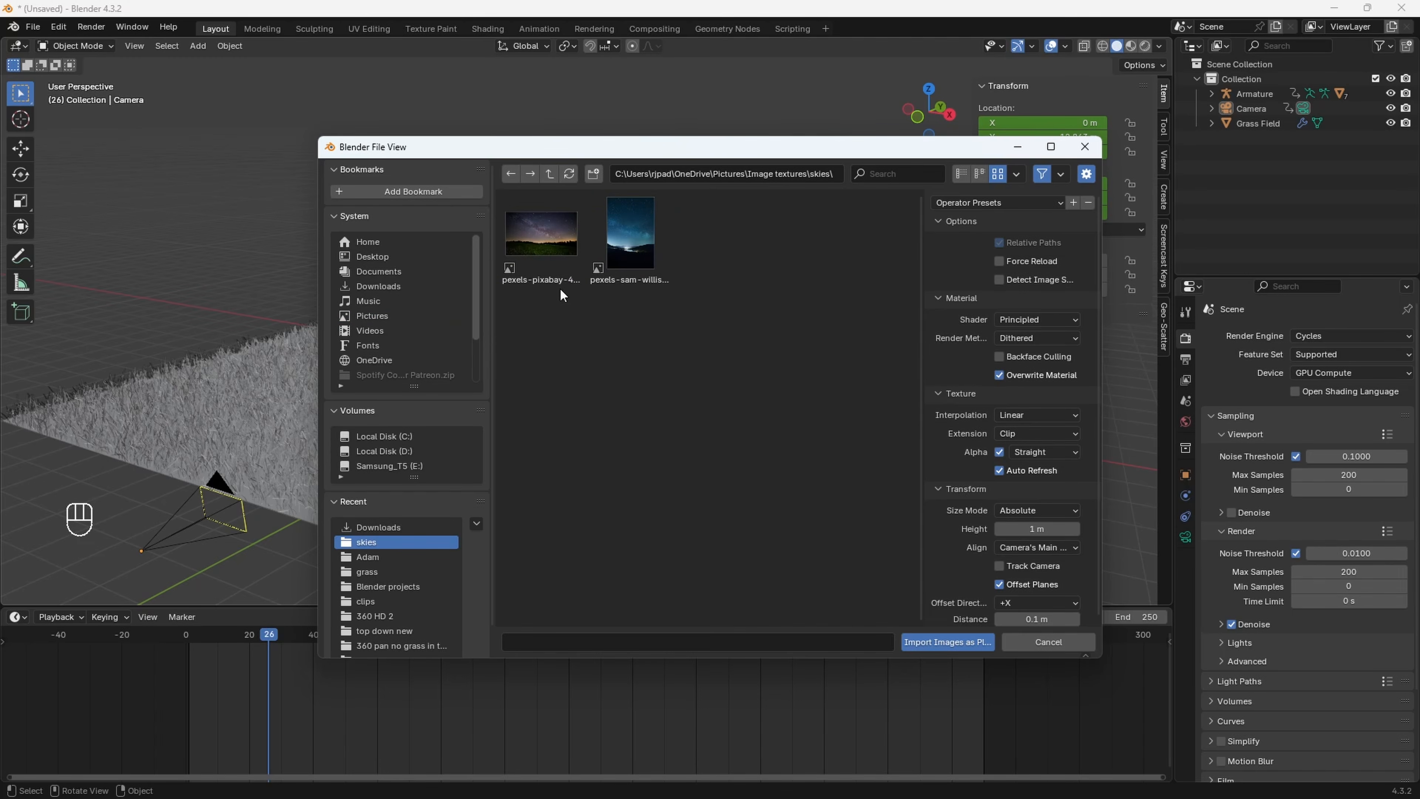
pyautogui.click(550, 253)
pyautogui.click(1019, 320)
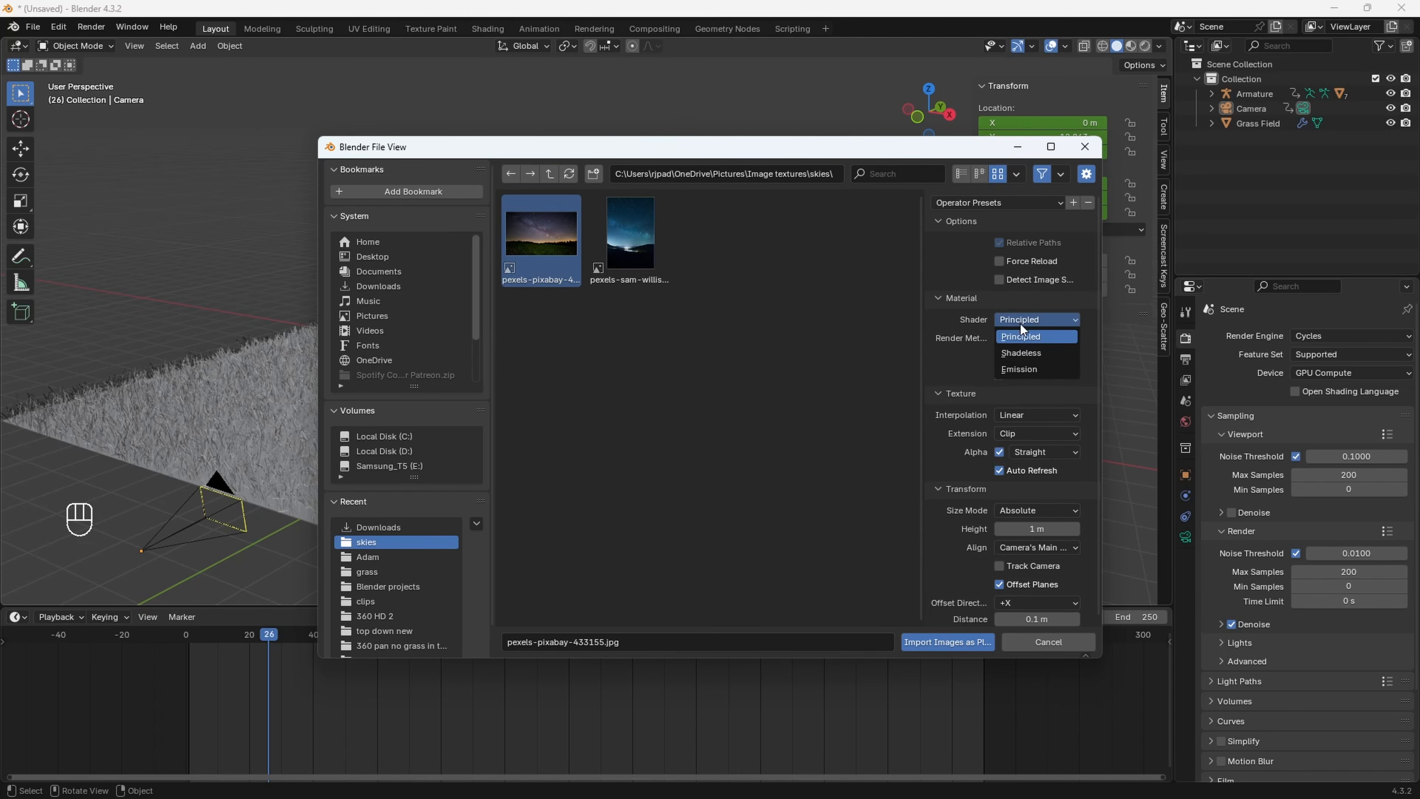
pyautogui.click(1023, 368)
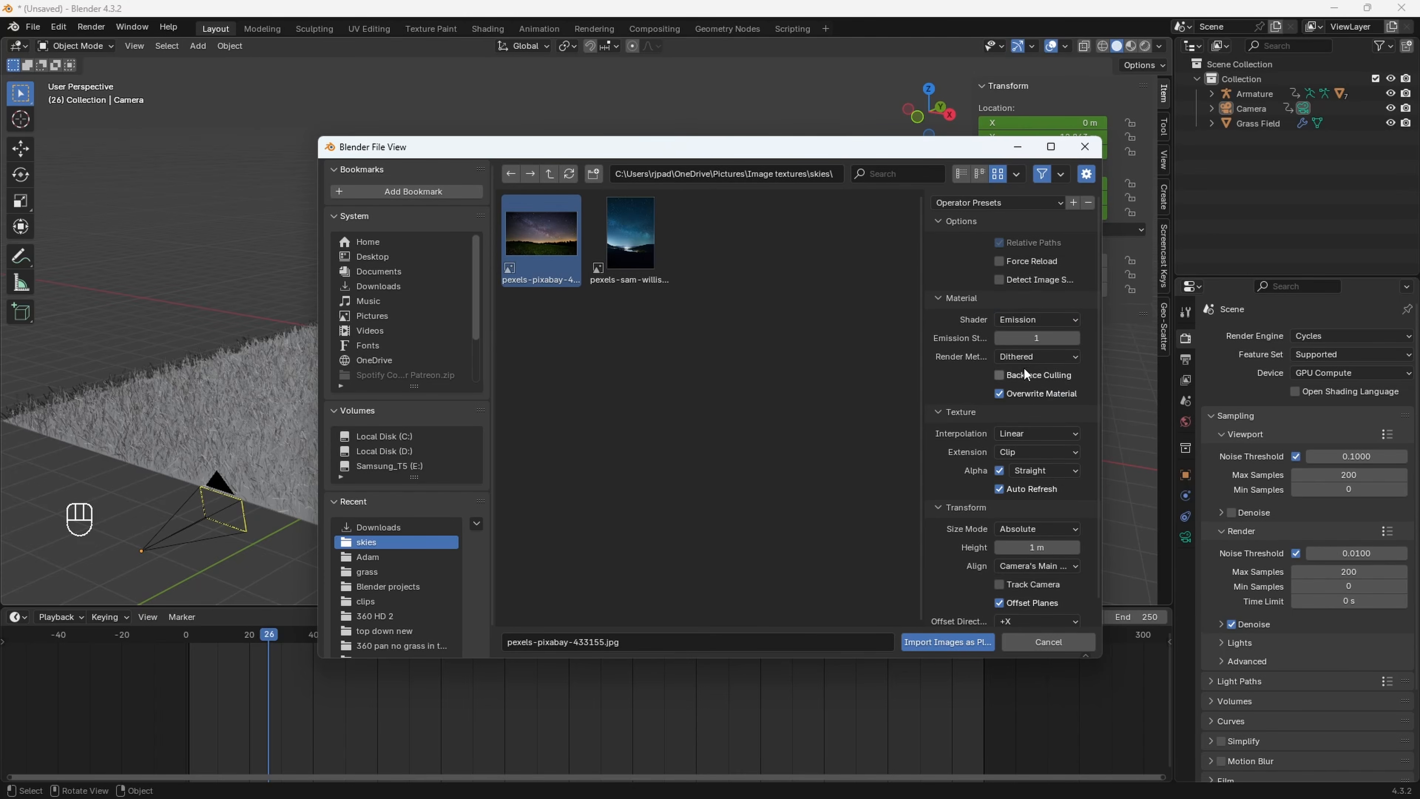
pyautogui.click(930, 642)
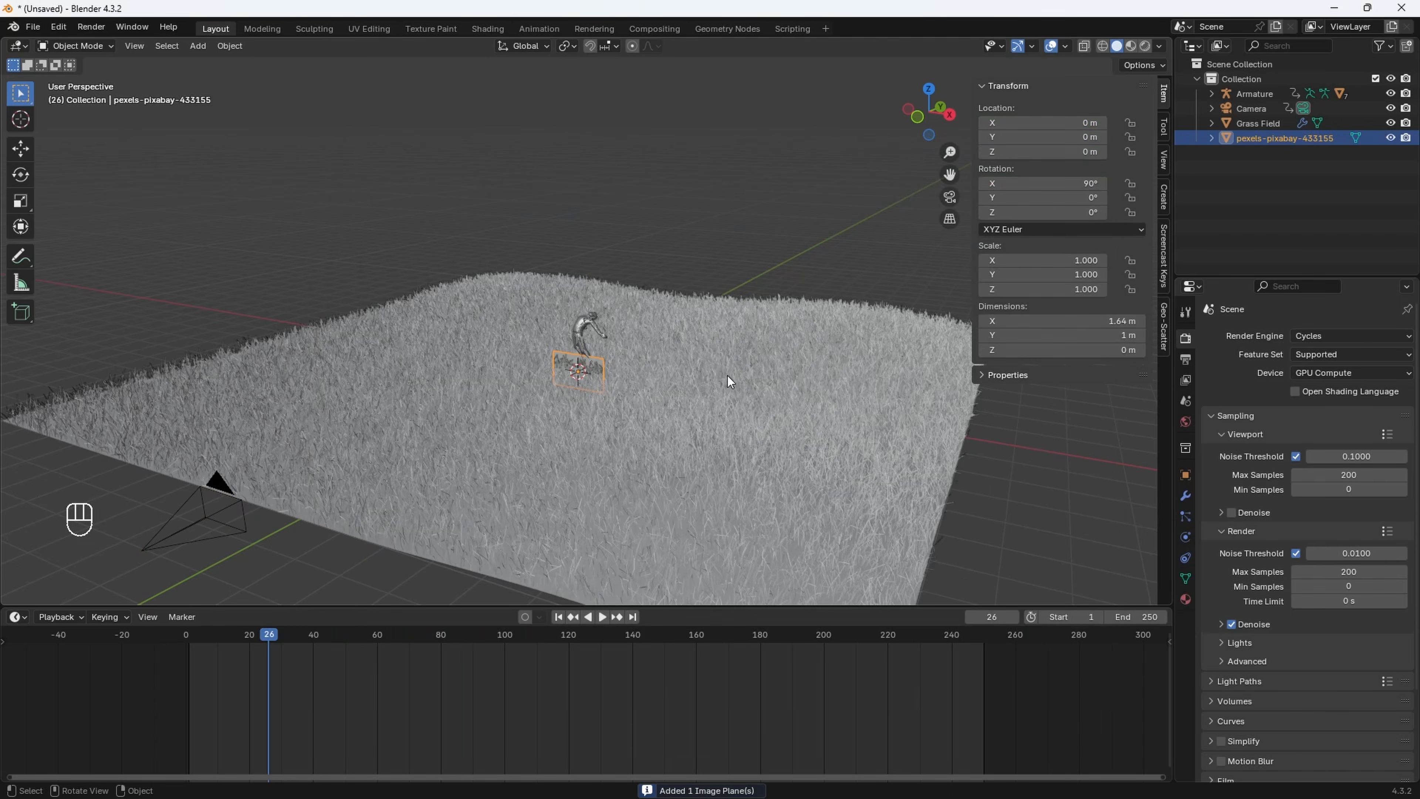
# Raise the sky image plane about 3.15 m and move it along Y to about 33.9 m, behind the grass field
pyautogui.moveTo(727, 375)
pyautogui.mouseDown(button='middle')
pyautogui.moveTo(747, 369)
pyautogui.moveTo(583, 388)
pyautogui.mouseUp(button='middle')
pyautogui.press('z')
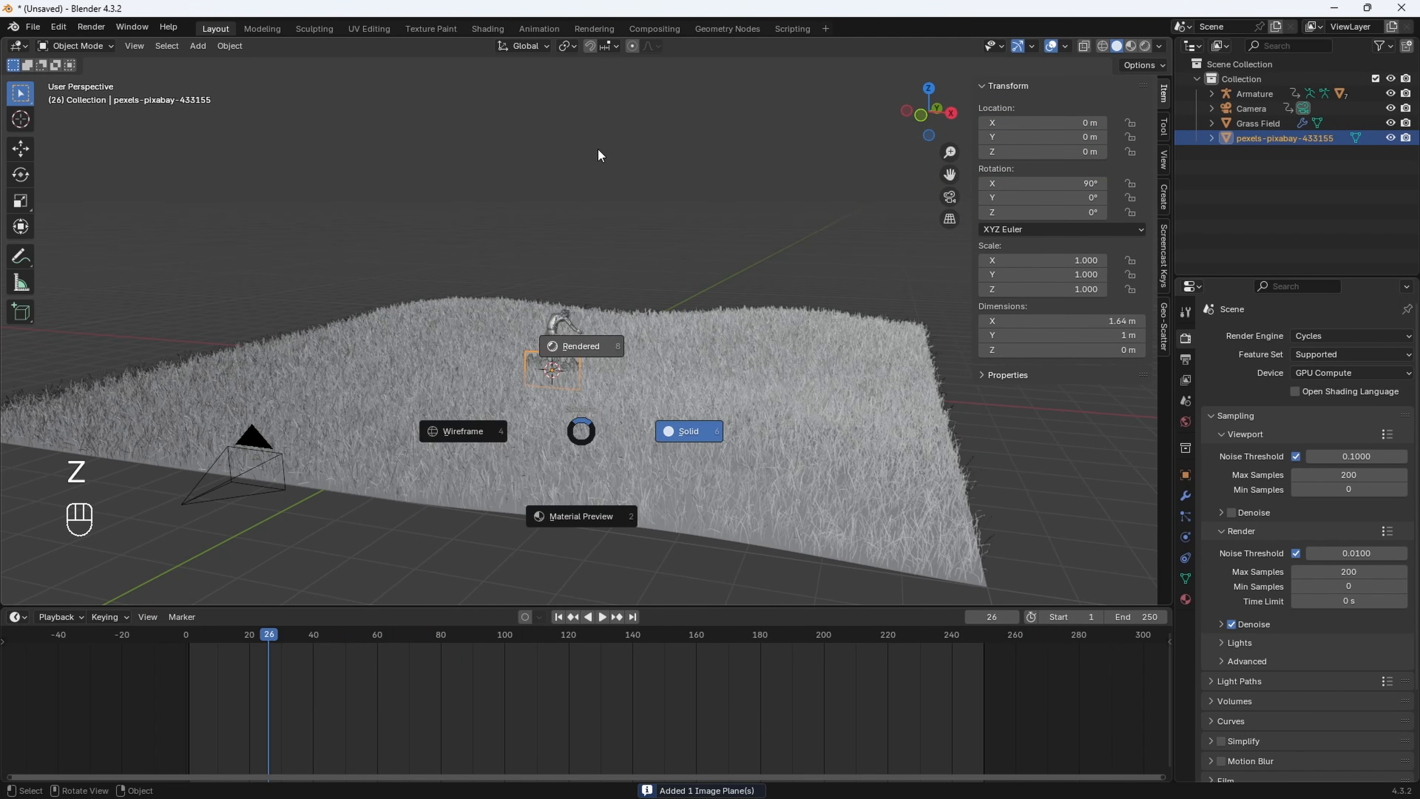
pyautogui.click(597, 148)
pyautogui.click(22, 148)
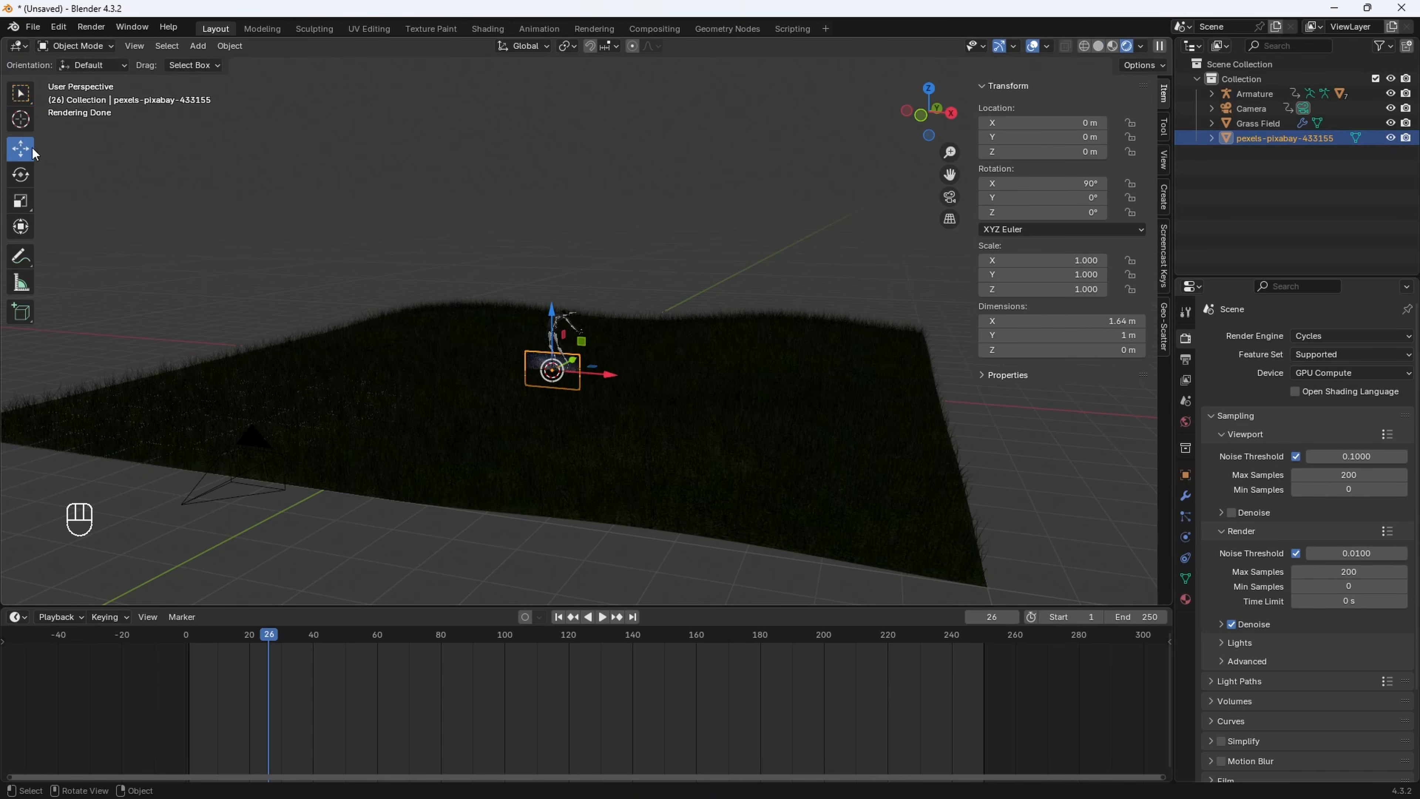
pyautogui.moveTo(561, 302); pyautogui.dragTo(562, 187)
pyautogui.moveTo(561, 188); pyautogui.dragTo(487, 327, button='middle')
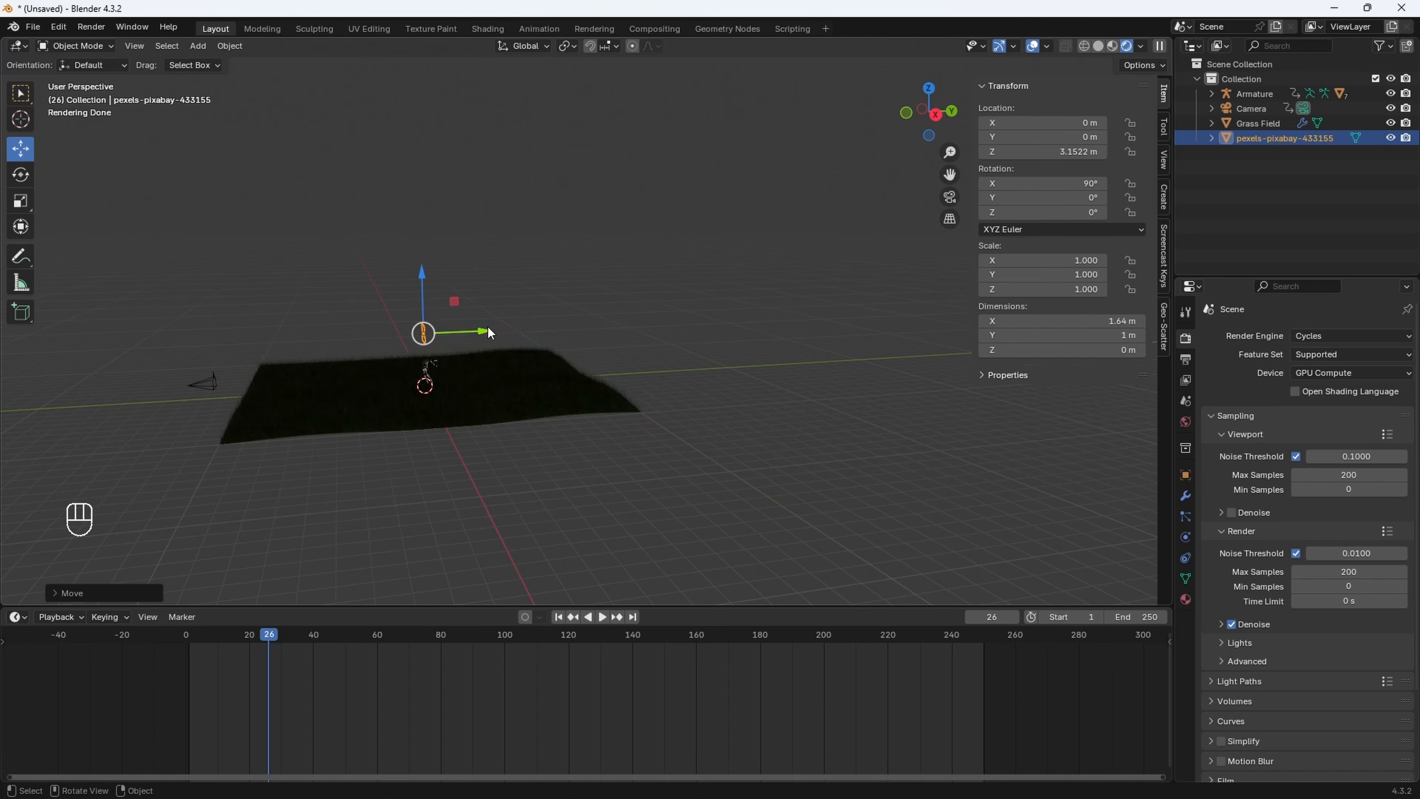
pyautogui.moveTo(487, 326); pyautogui.dragTo(912, 314)
pyautogui.moveTo(685, 379); pyautogui.dragTo(421, 412, button='middle')
pyautogui.press('z')
# Duplicate the grass field and move the copy about 20.9 m along Y, behind the original
pyautogui.moveTo(526, 417)
pyautogui.mouseDown(button='middle')
pyautogui.moveTo(525, 438)
pyautogui.moveTo(549, 346)
pyautogui.mouseUp(button='middle')
pyautogui.scroll(3, 525, 437)
pyautogui.click(548, 345)
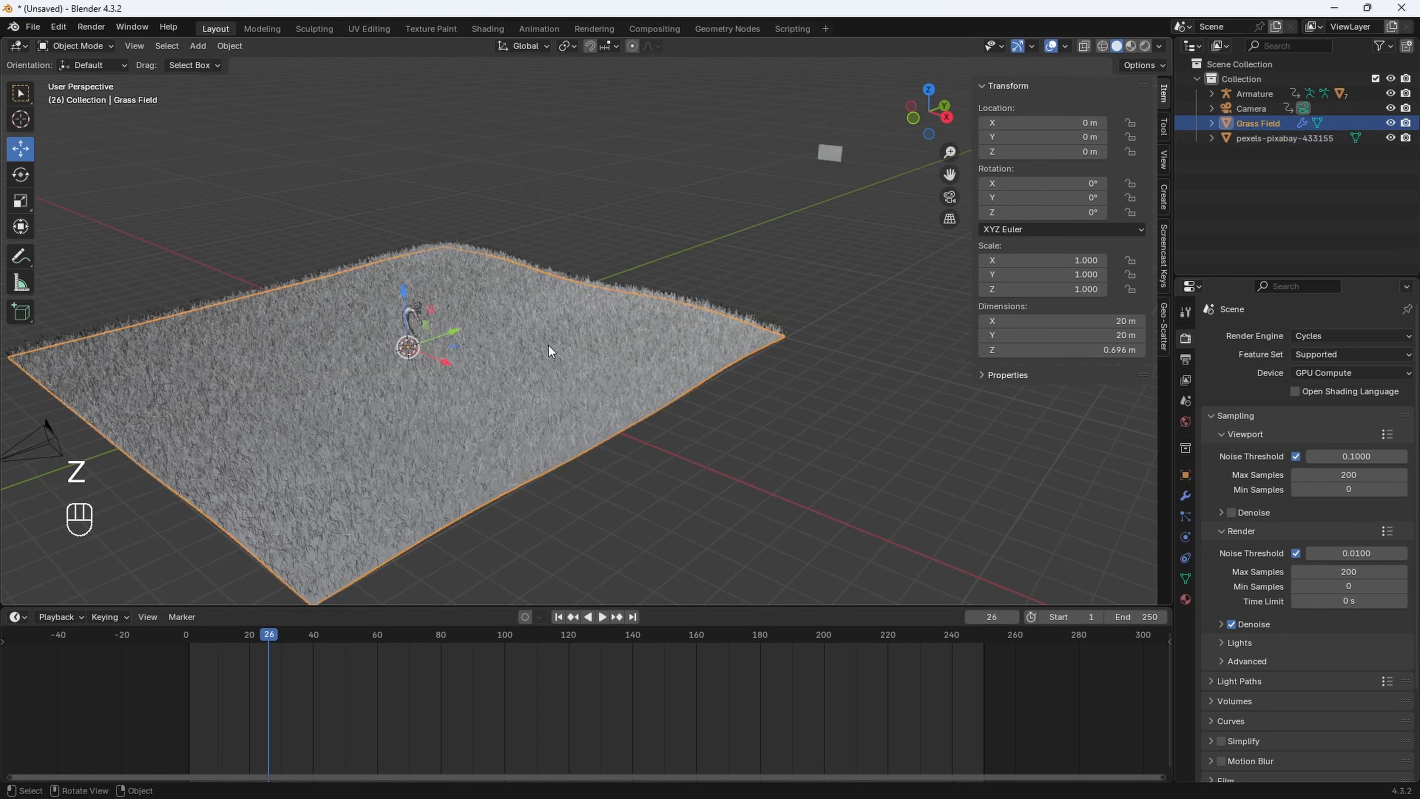
pyautogui.scroll(-6, 548, 345)
pyautogui.hotkey('shift', 'd')
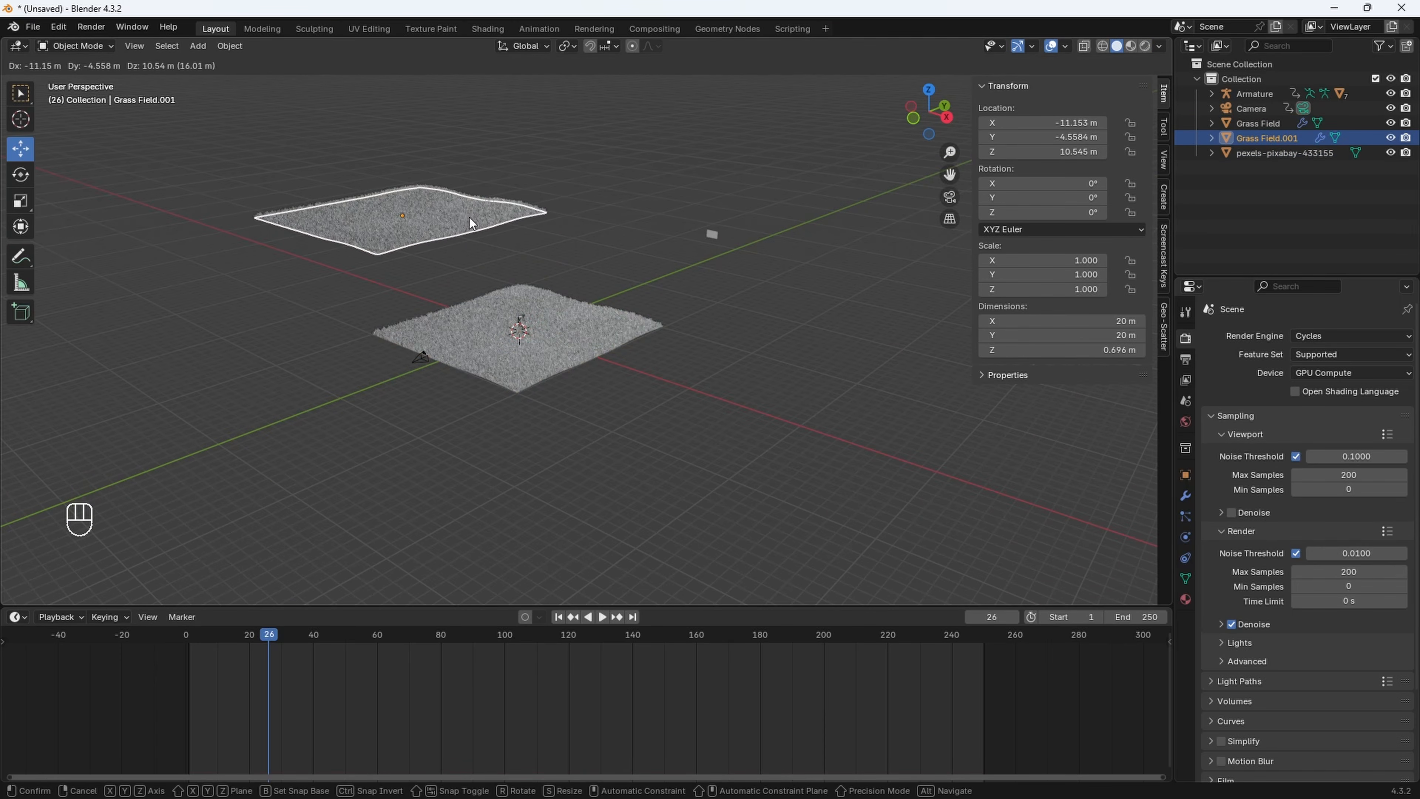
pyautogui.rightClick(471, 223)
pyautogui.moveTo(561, 319); pyautogui.dragTo(686, 256)
# Remove the hair particle system from the duplicated grass field
pyautogui.keyDown('shift'); pyautogui.moveTo(695, 318); pyautogui.dragTo(632, 370, button='middle'); pyautogui.keyUp('shift')
pyautogui.scroll(5, 604, 355)
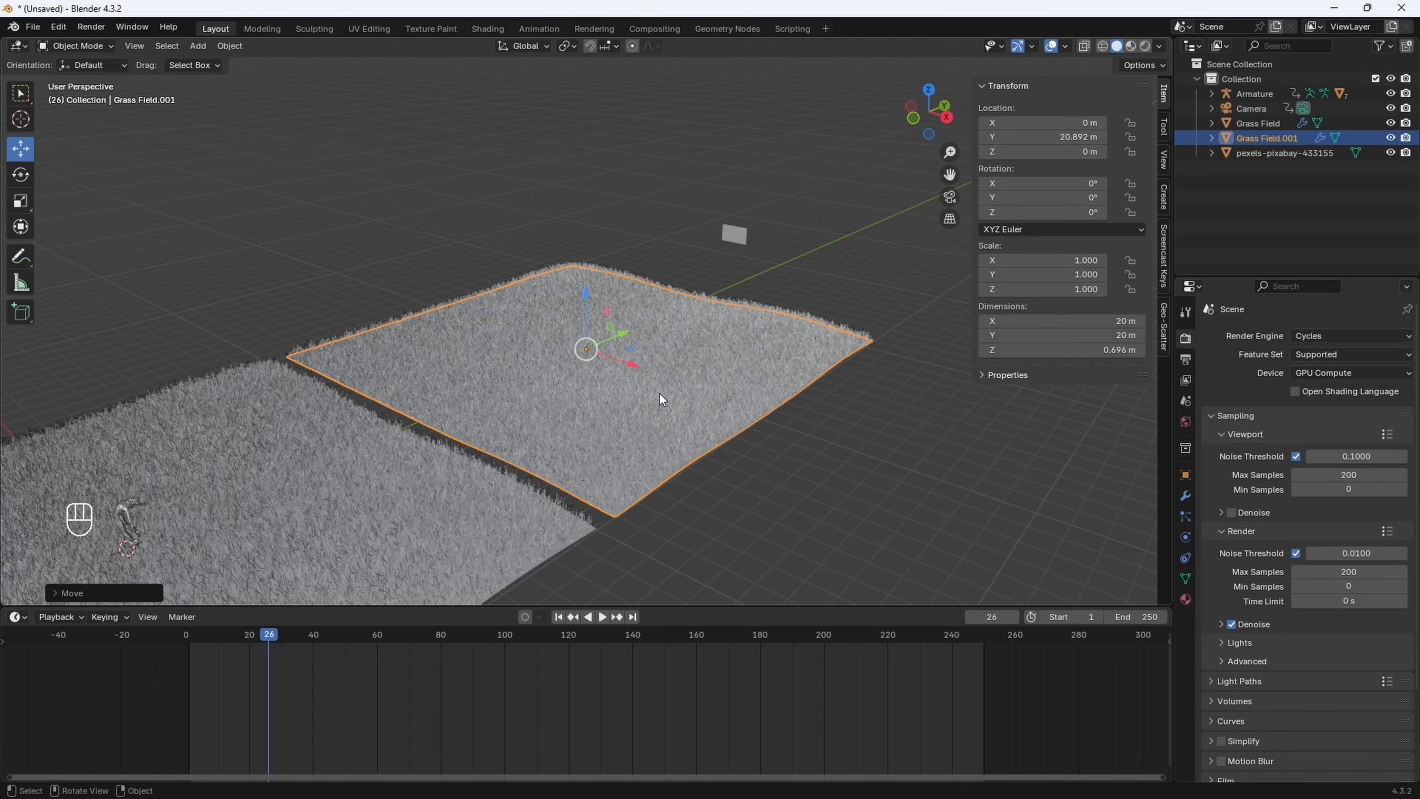
pyautogui.click(1187, 515)
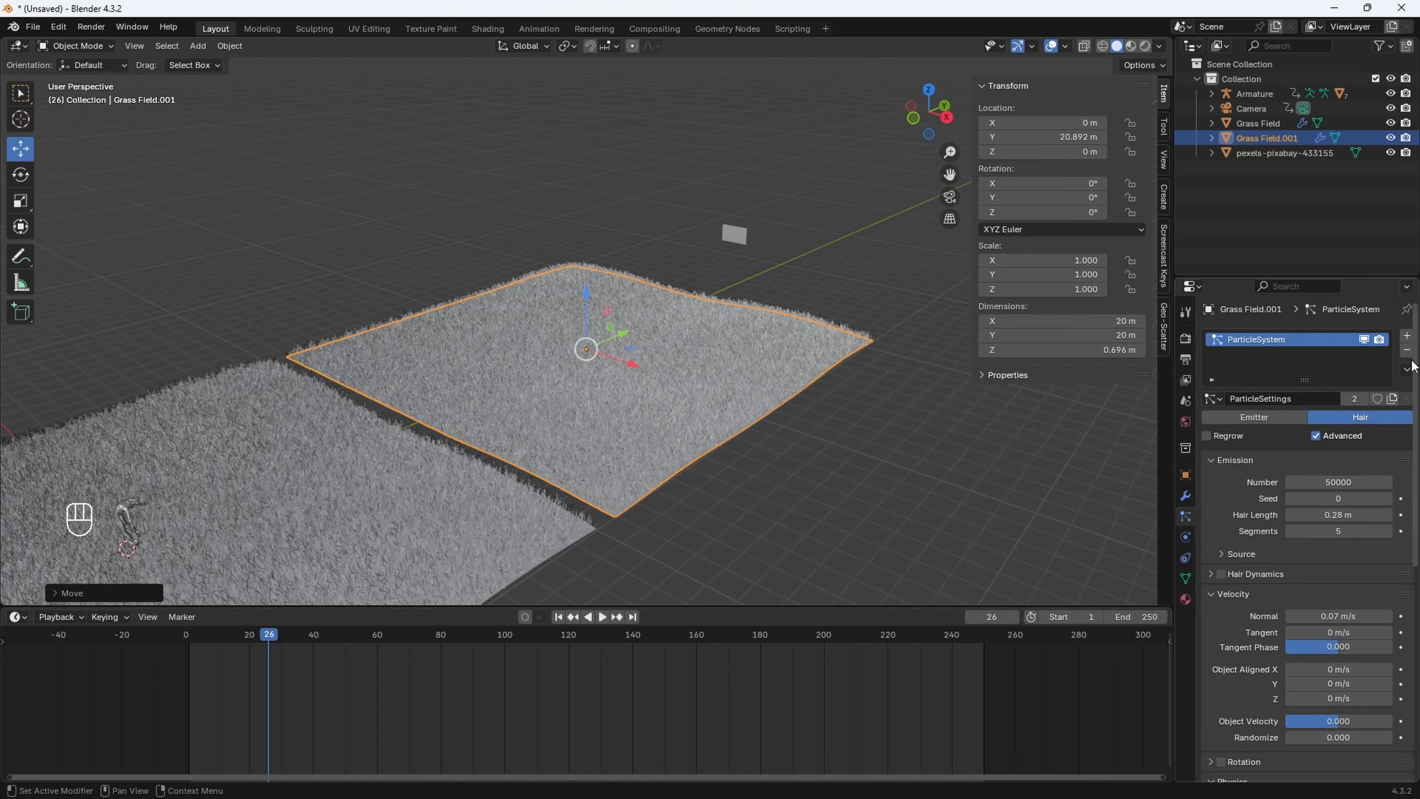
pyautogui.click(1406, 350)
# Scale the bare terrain copy up to about 2.16 and slide it farther back along Y
pyautogui.moveTo(590, 409); pyautogui.dragTo(658, 377, button='middle')
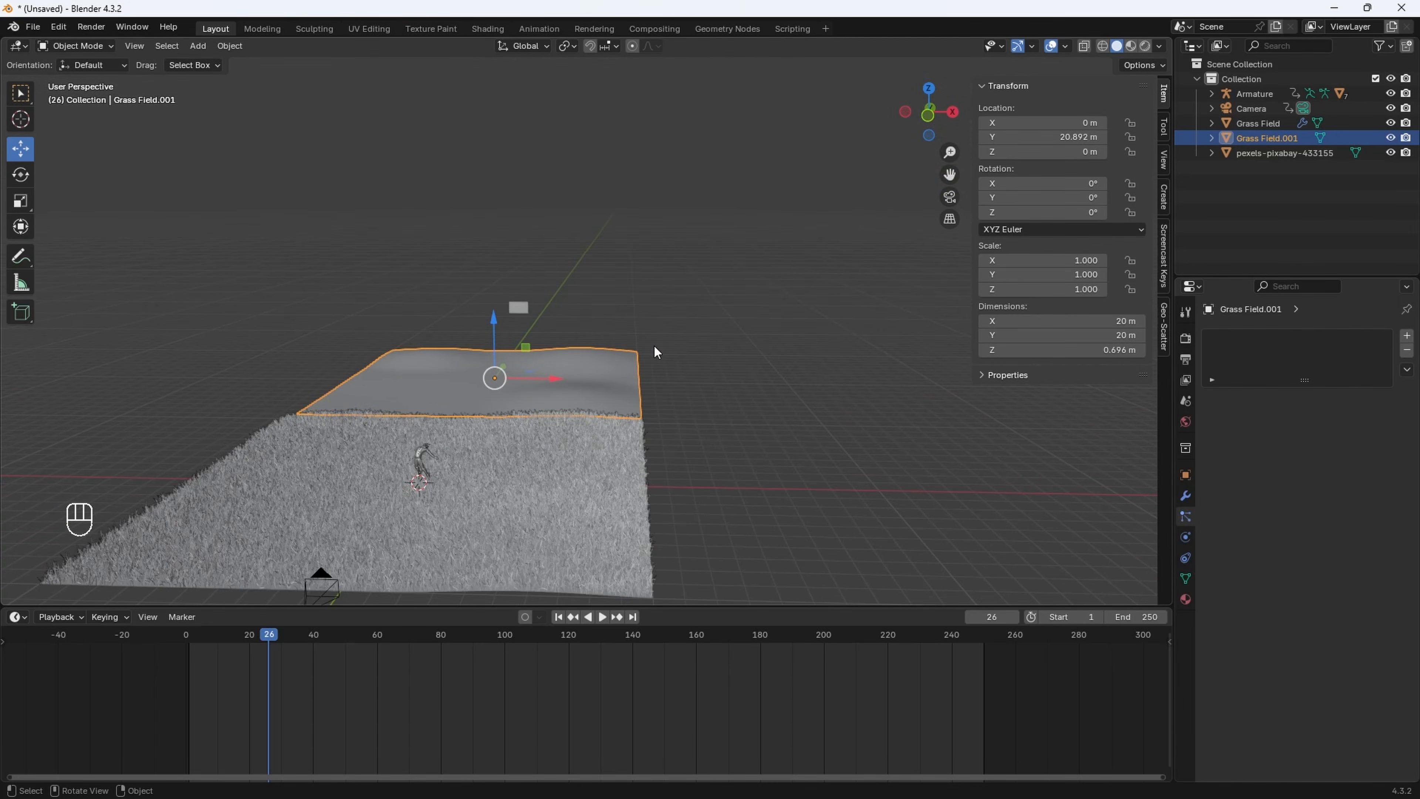
pyautogui.press('s')
pyautogui.click(838, 305)
pyautogui.moveTo(838, 305); pyautogui.dragTo(684, 378, button='middle')
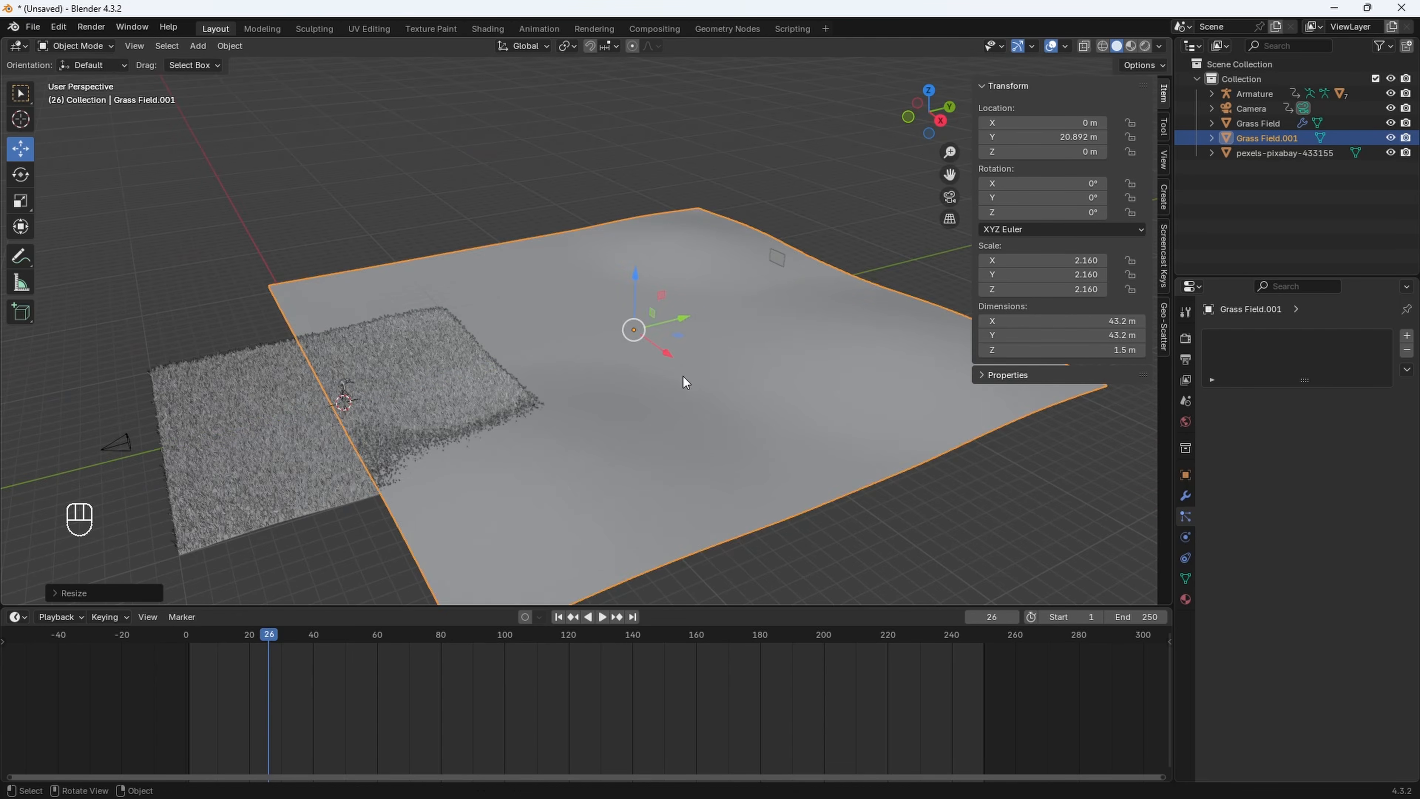
pyautogui.press('g')
pyautogui.press('y')
pyautogui.click(809, 348)
# Adjust the terrain copy's scale to about 1.97 and its Y location to about 30 m, overlapping the grass field's far edge
pyautogui.moveTo(806, 436); pyautogui.dragTo(746, 321, button='middle')
pyautogui.press('s')
pyautogui.click(790, 387)
pyautogui.press('g')
pyautogui.press('y')
pyautogui.click(671, 372)
pyautogui.keyDown('shift'); pyautogui.moveTo(615, 425); pyautogui.dragTo(586, 529, button='middle'); pyautogui.keyUp('shift')
pyautogui.scroll(2, 660, 537)
pyautogui.keyDown('shift'); pyautogui.moveTo(695, 541); pyautogui.dragTo(679, 369, button='middle'); pyautogui.keyUp('shift')
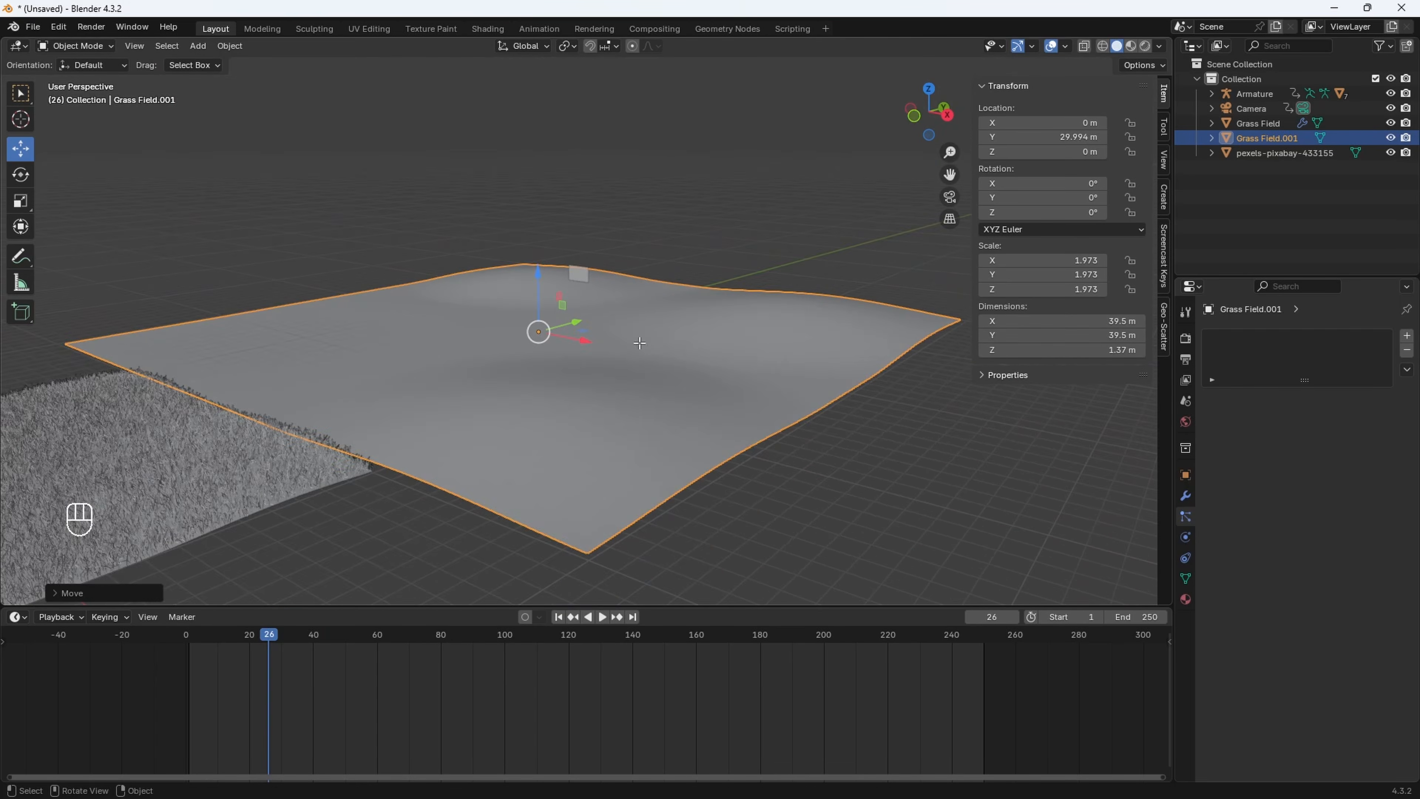
# In edit mode, raise a vertex on the terrain copy's far +X side to local Z about 1.23 m with proportional editing
pyautogui.press('Tab')
pyautogui.moveTo(730, 165); pyautogui.dragTo(804, 224, button='middle')
pyautogui.scroll(-2, 798, 220)
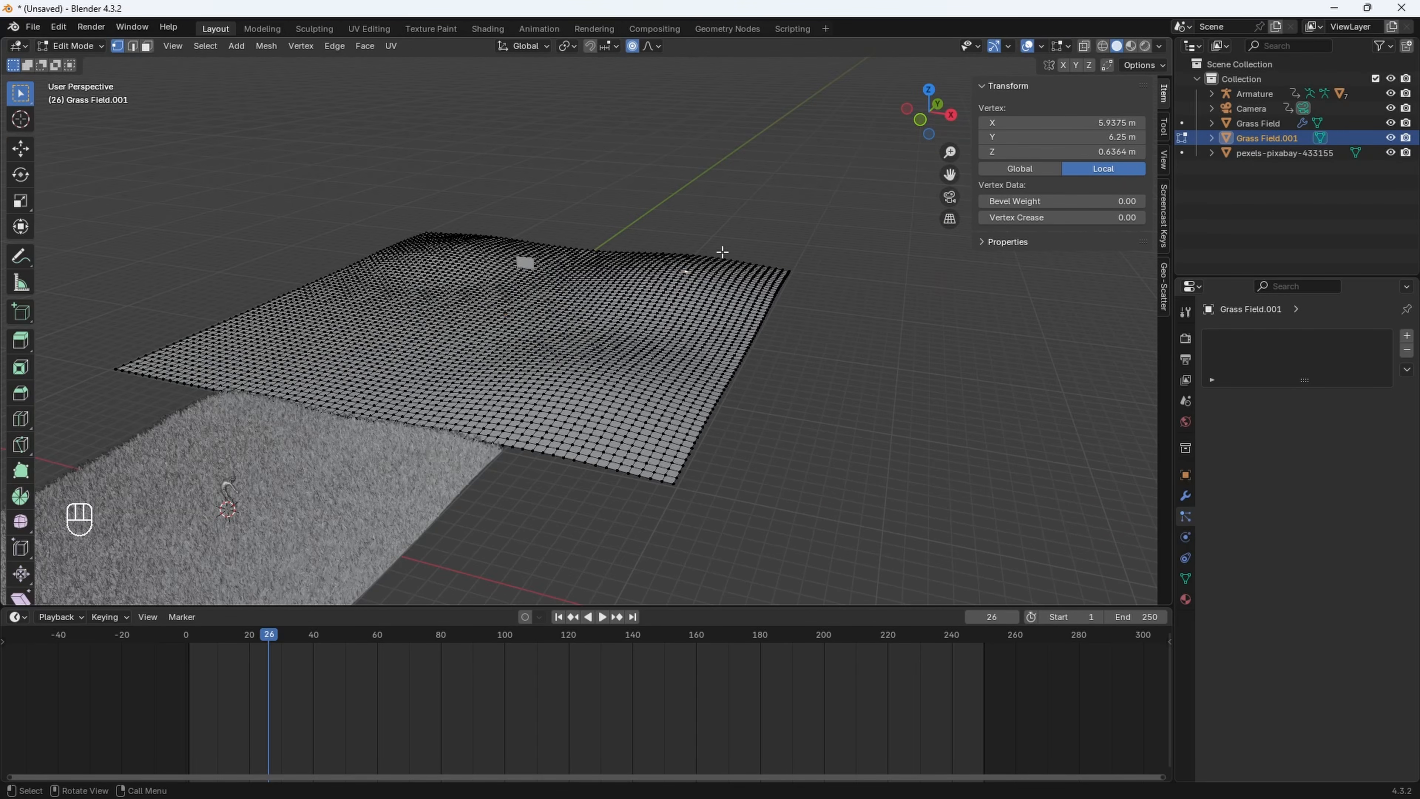
pyautogui.press('g')
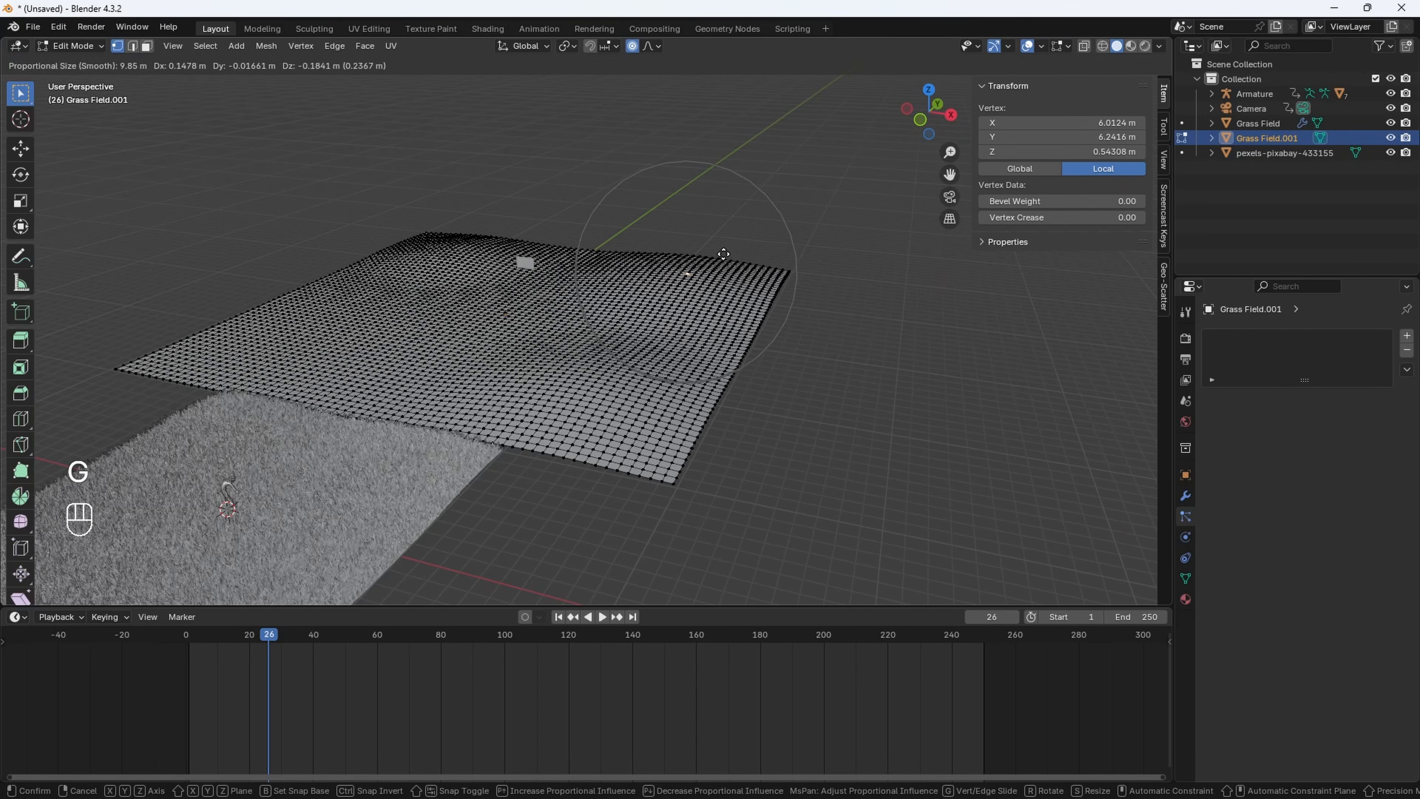
pyautogui.press('z')
pyautogui.keyDown('shift'); pyautogui.click(554, 257); pyautogui.keyUp('shift')
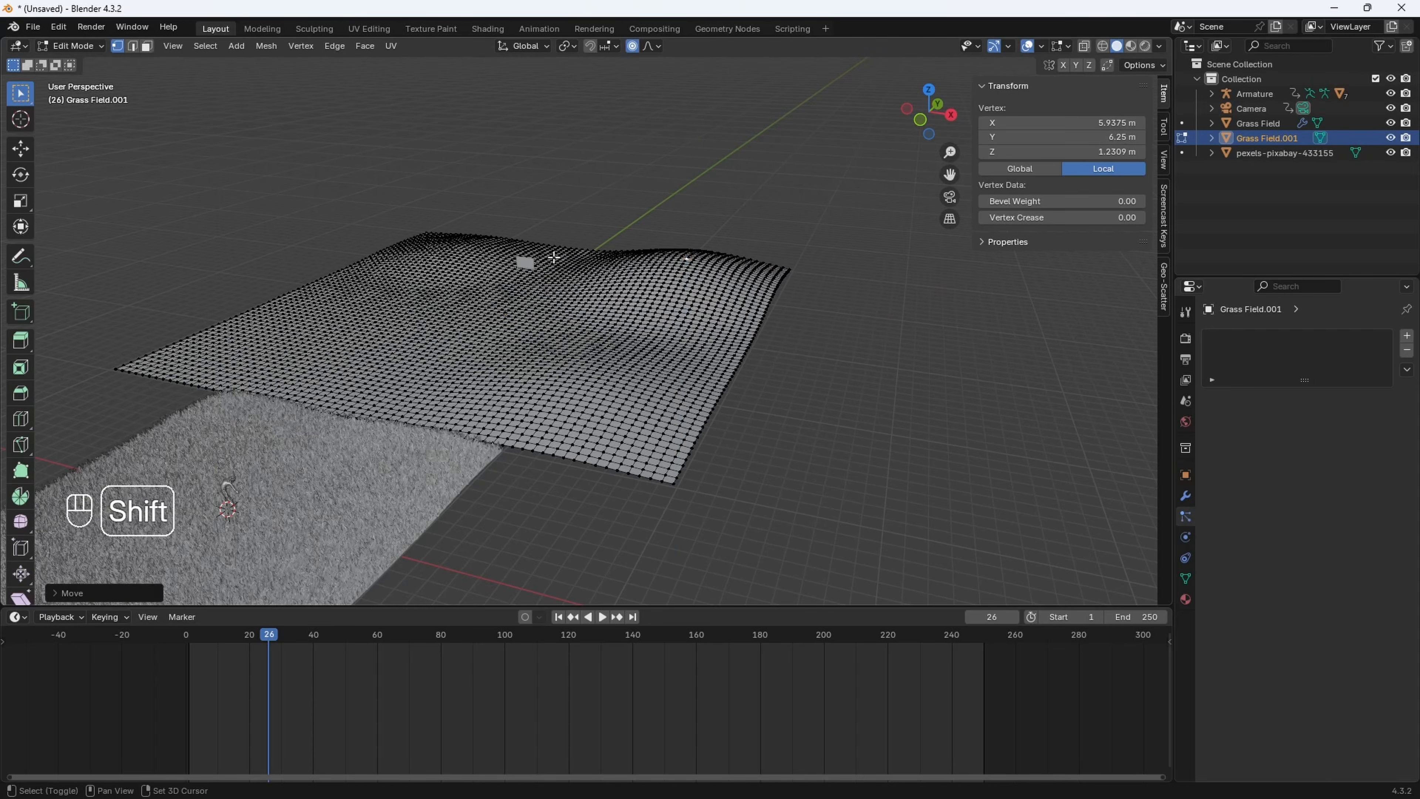
# Raise a second hill on the terrain copy's far -X side with proportional editing, and return to object mode in camera view
pyautogui.keyDown('shift'); pyautogui.moveTo(553, 257); pyautogui.dragTo(526, 286, button='middle'); pyautogui.keyUp('shift')
pyautogui.click(547, 273)
pyautogui.press('g')
pyautogui.press('z')
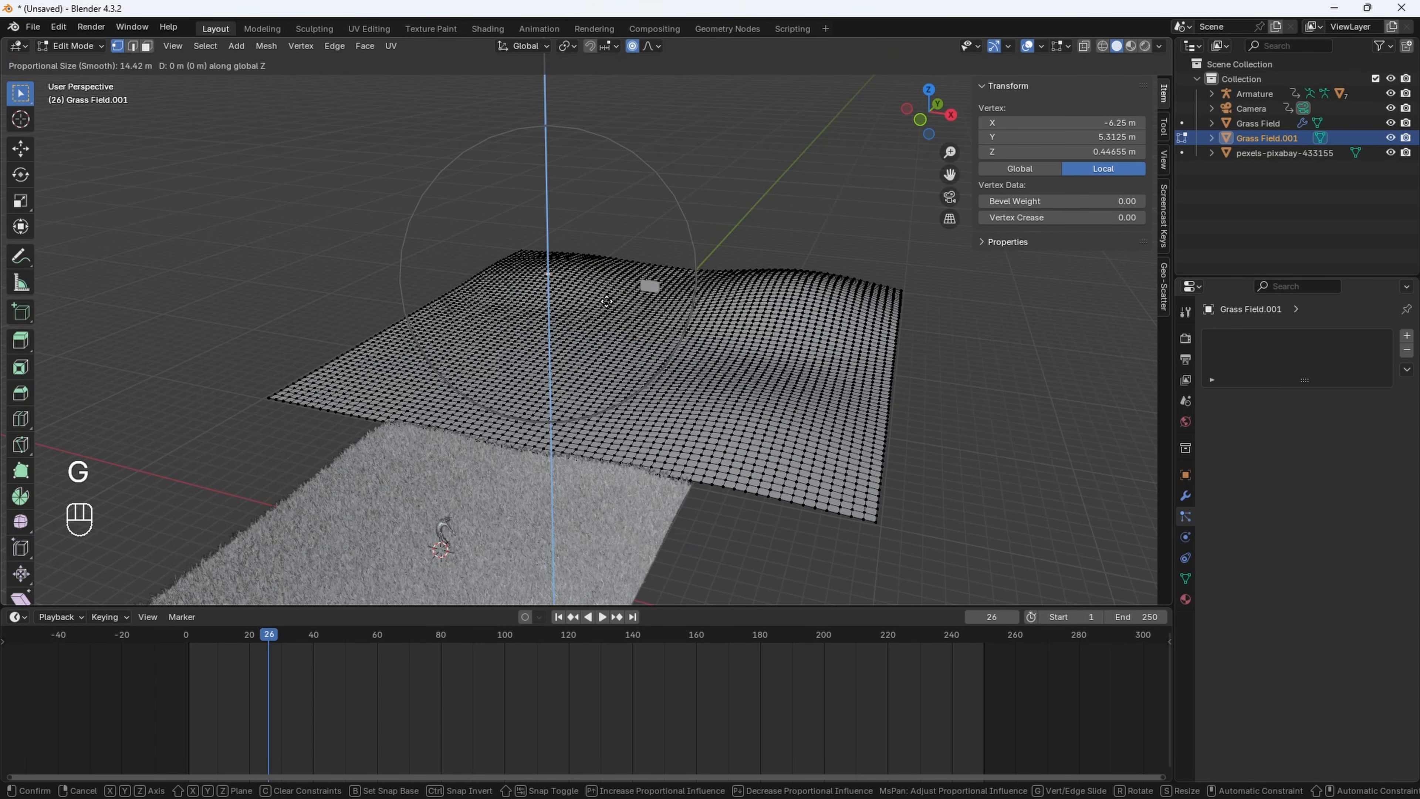
pyautogui.click(606, 293)
pyautogui.moveTo(607, 294); pyautogui.dragTo(839, 168, button='middle')
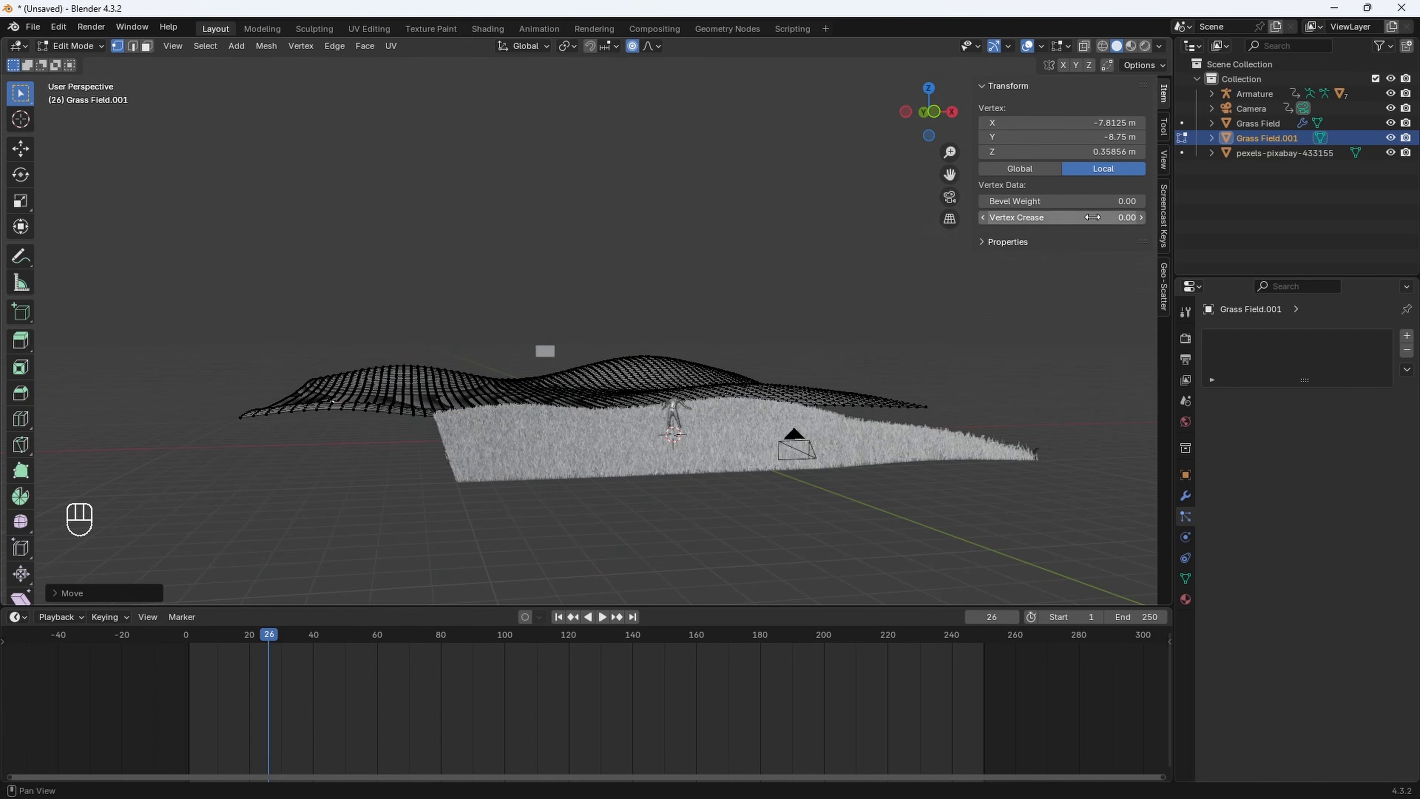
pyautogui.click(951, 198)
pyautogui.press('Tab')
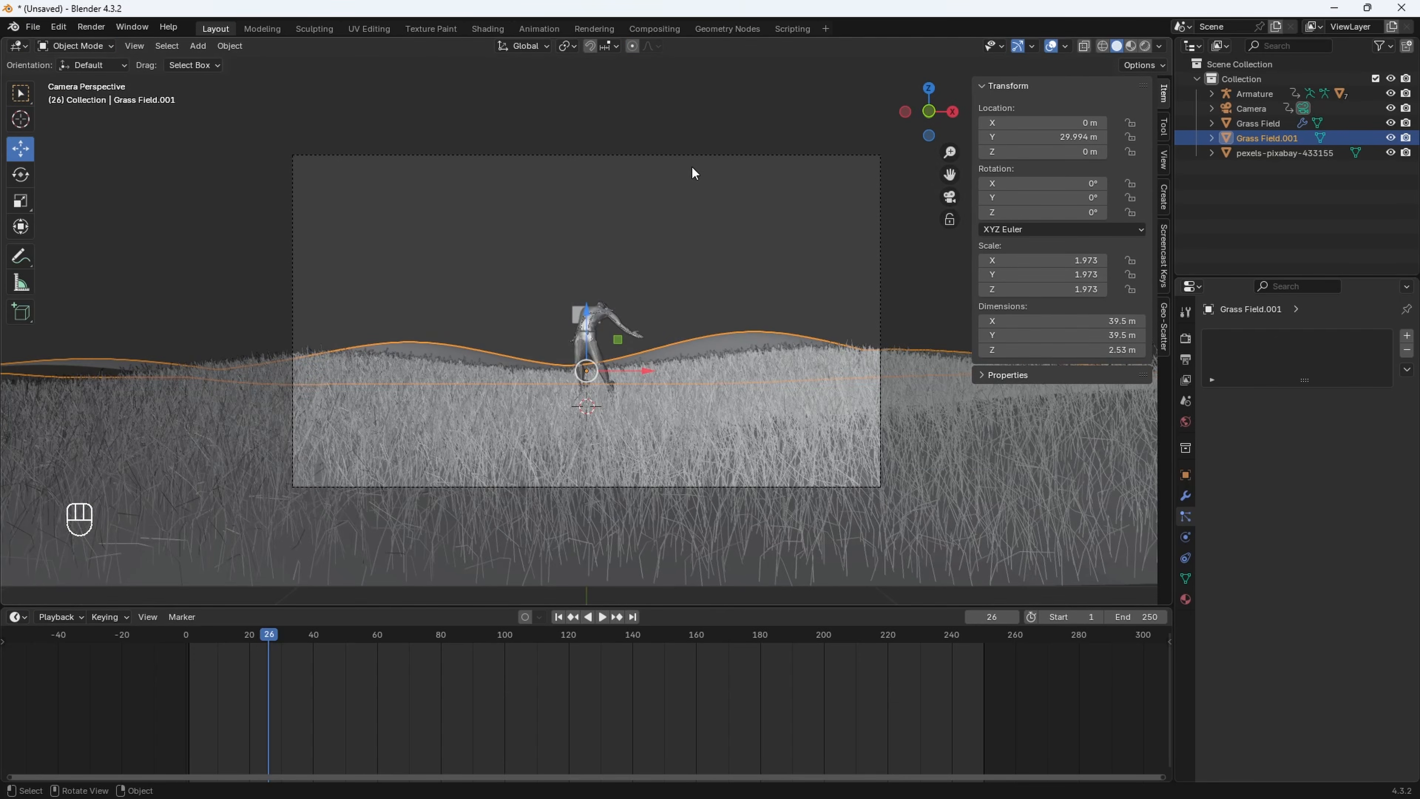
# Enable Render Region and Crop to Render Region for the output, and show the camera view in rendered shading
pyautogui.click(685, 152)
pyautogui.click(1186, 360)
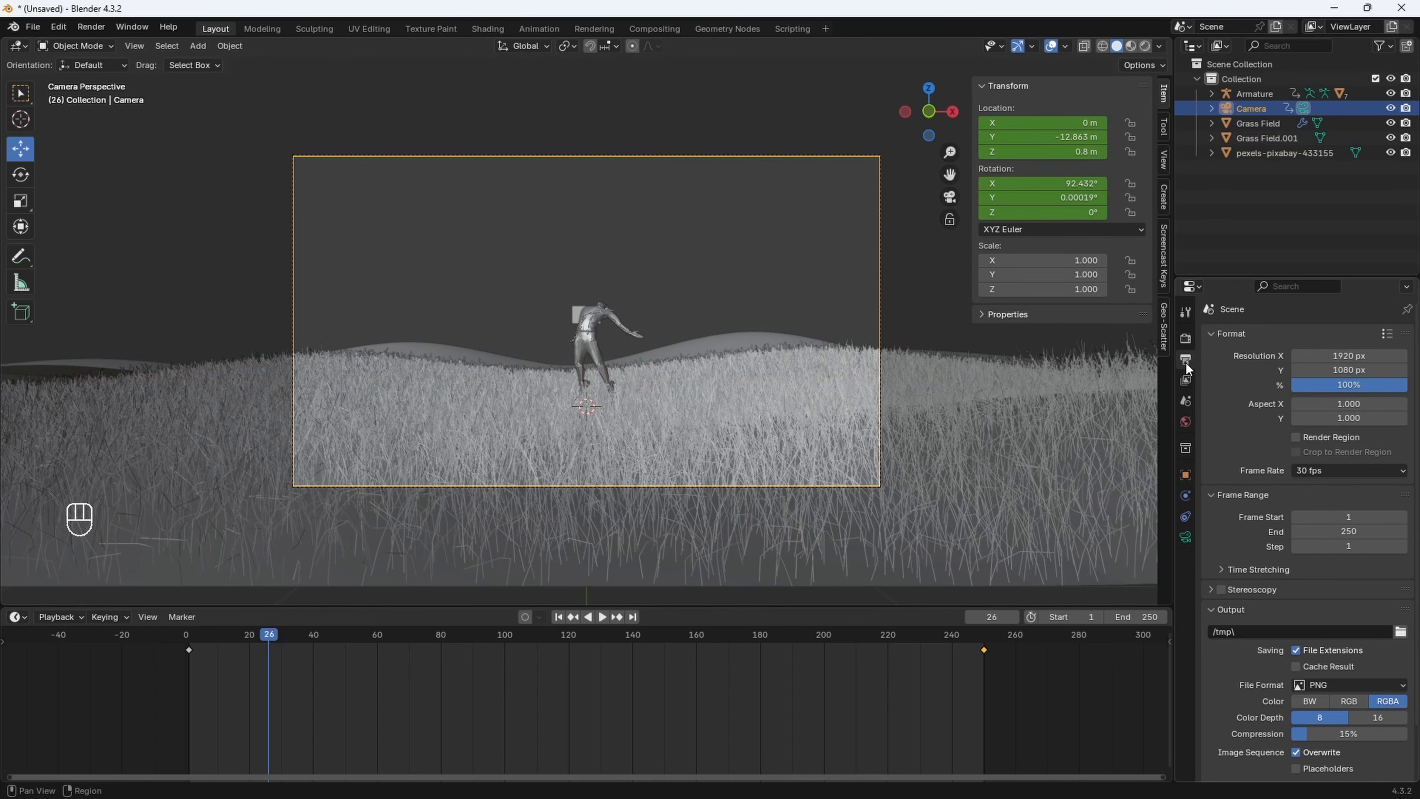
pyautogui.click(1296, 436)
pyautogui.click(1296, 452)
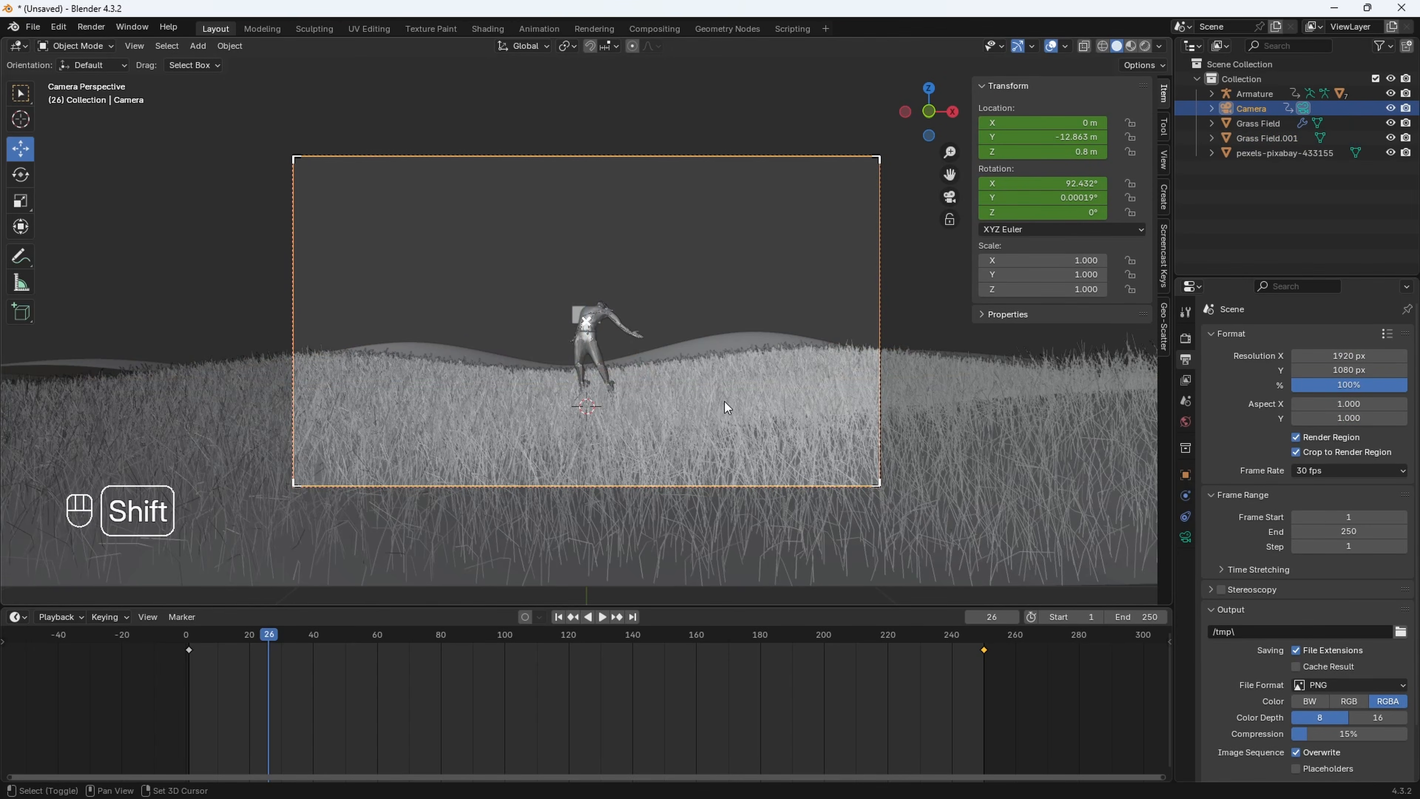
pyautogui.keyDown('shift'); pyautogui.moveTo(724, 402); pyautogui.dragTo(709, 402, button='middle'); pyautogui.keyUp('shift')
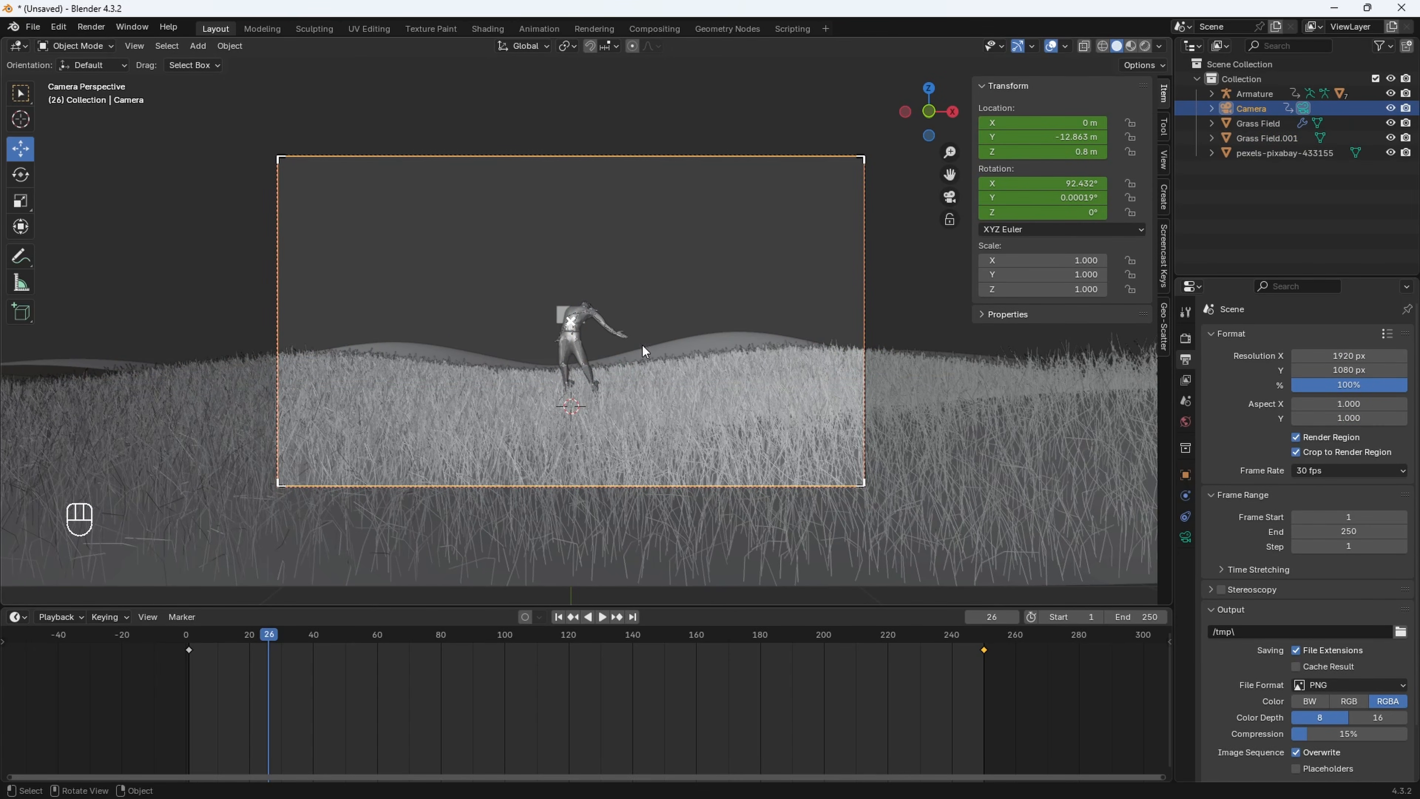
pyautogui.press('z')
pyautogui.click(699, 187)
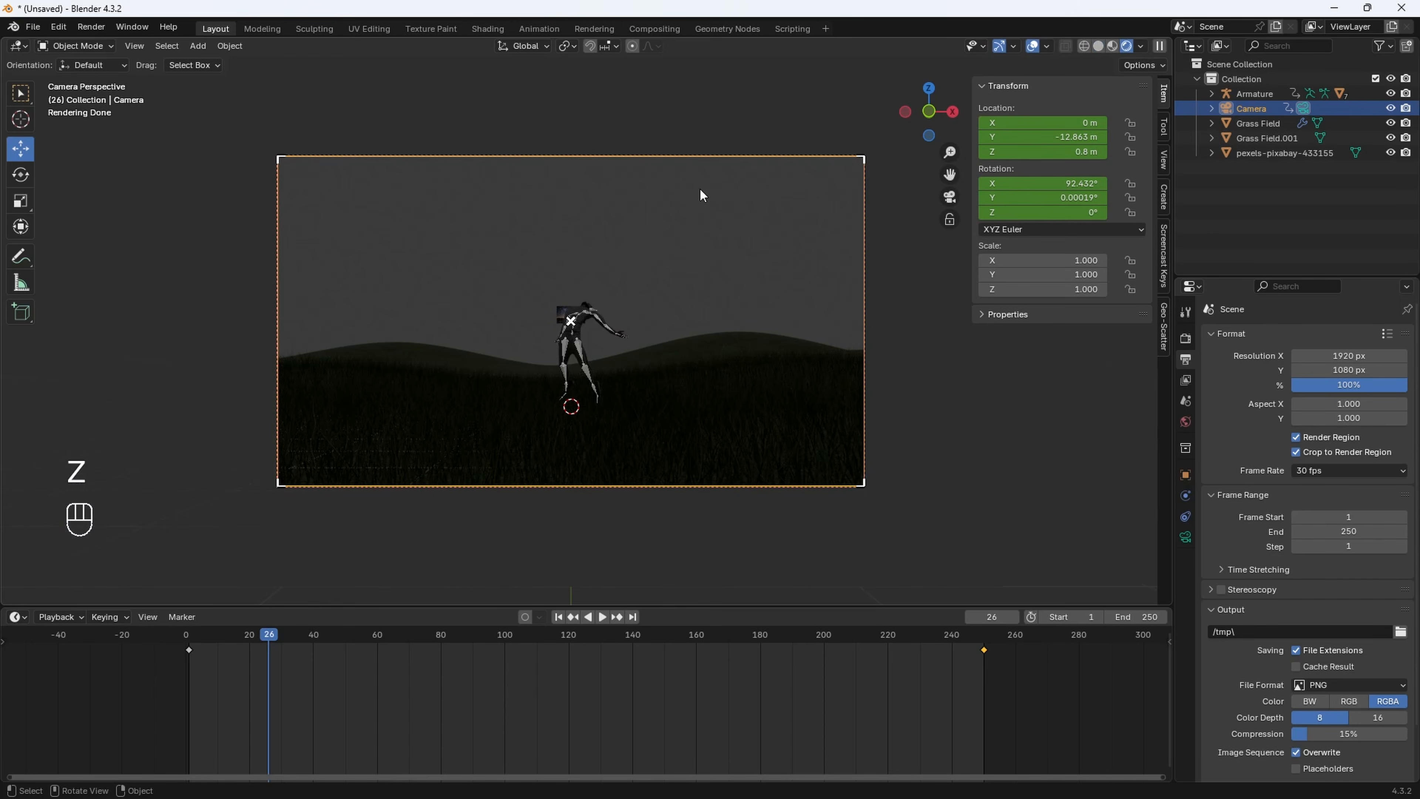
# Scale the sky image plane to about 21.25 so it fills the camera frame, and raise it along Z to about 5.5 m
pyautogui.click(1259, 153)
pyautogui.press('s')
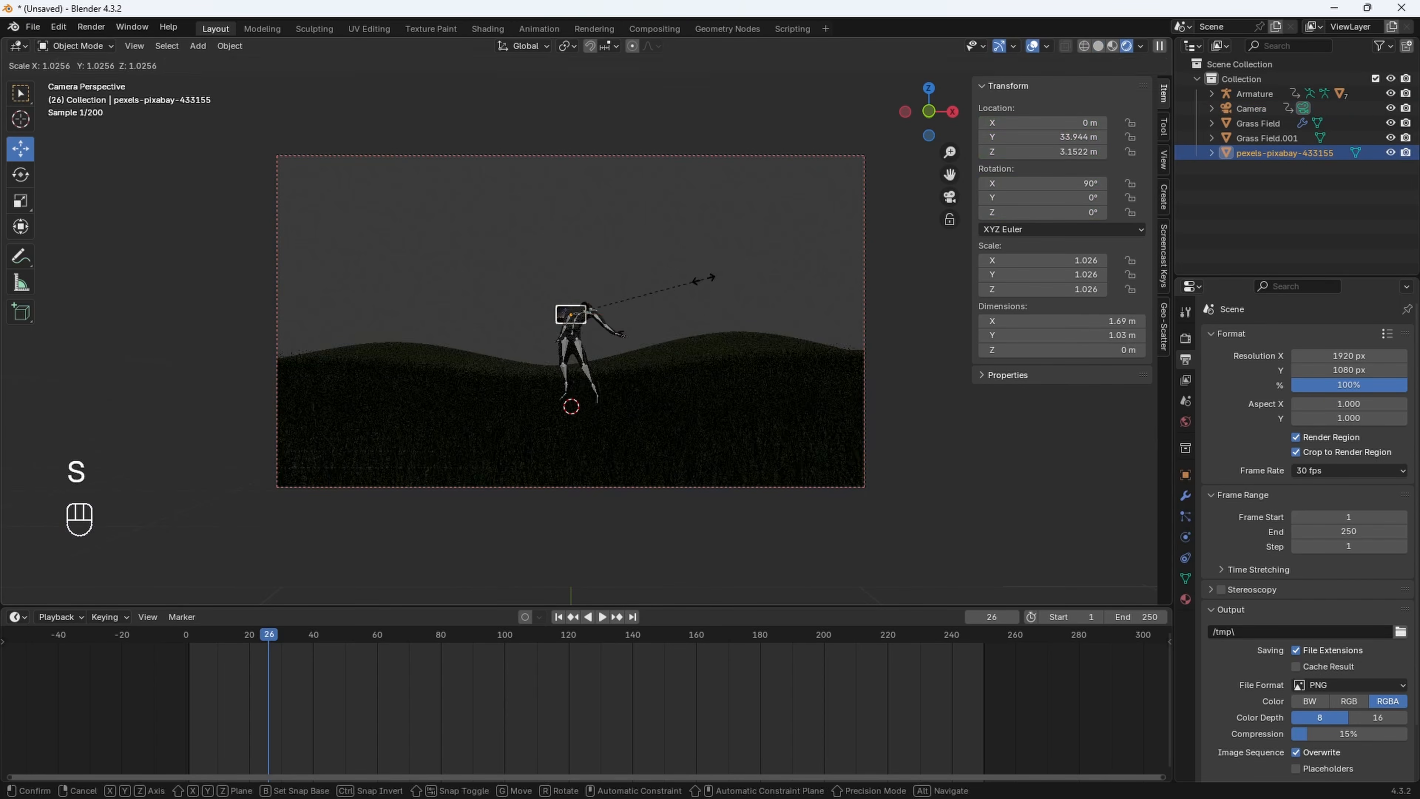
pyautogui.click(735, 568)
pyautogui.press('s')
pyautogui.click(957, 312)
pyautogui.press('s')
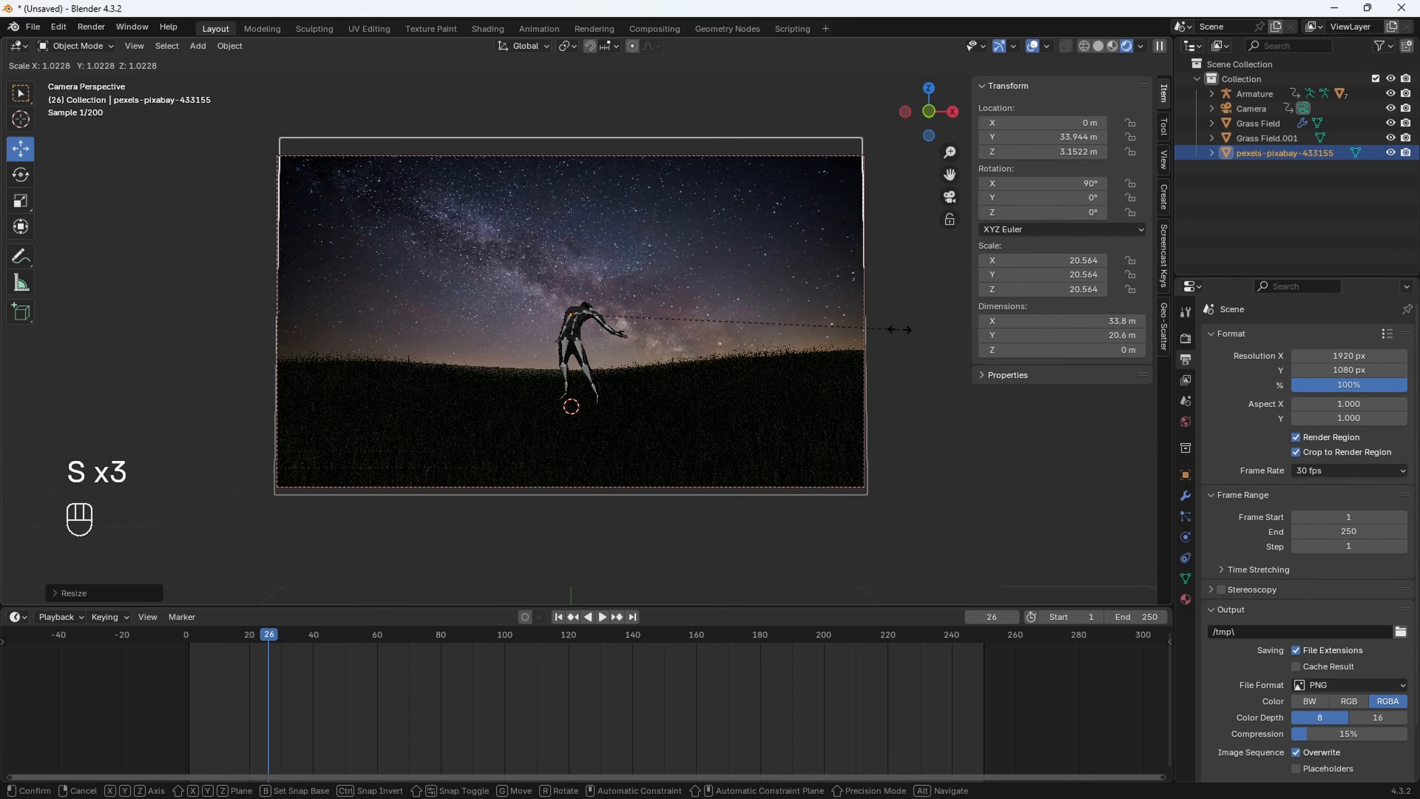
pyautogui.click(904, 335)
pyautogui.press('g')
pyautogui.middleClick(809, 488)
pyautogui.click(812, 457)
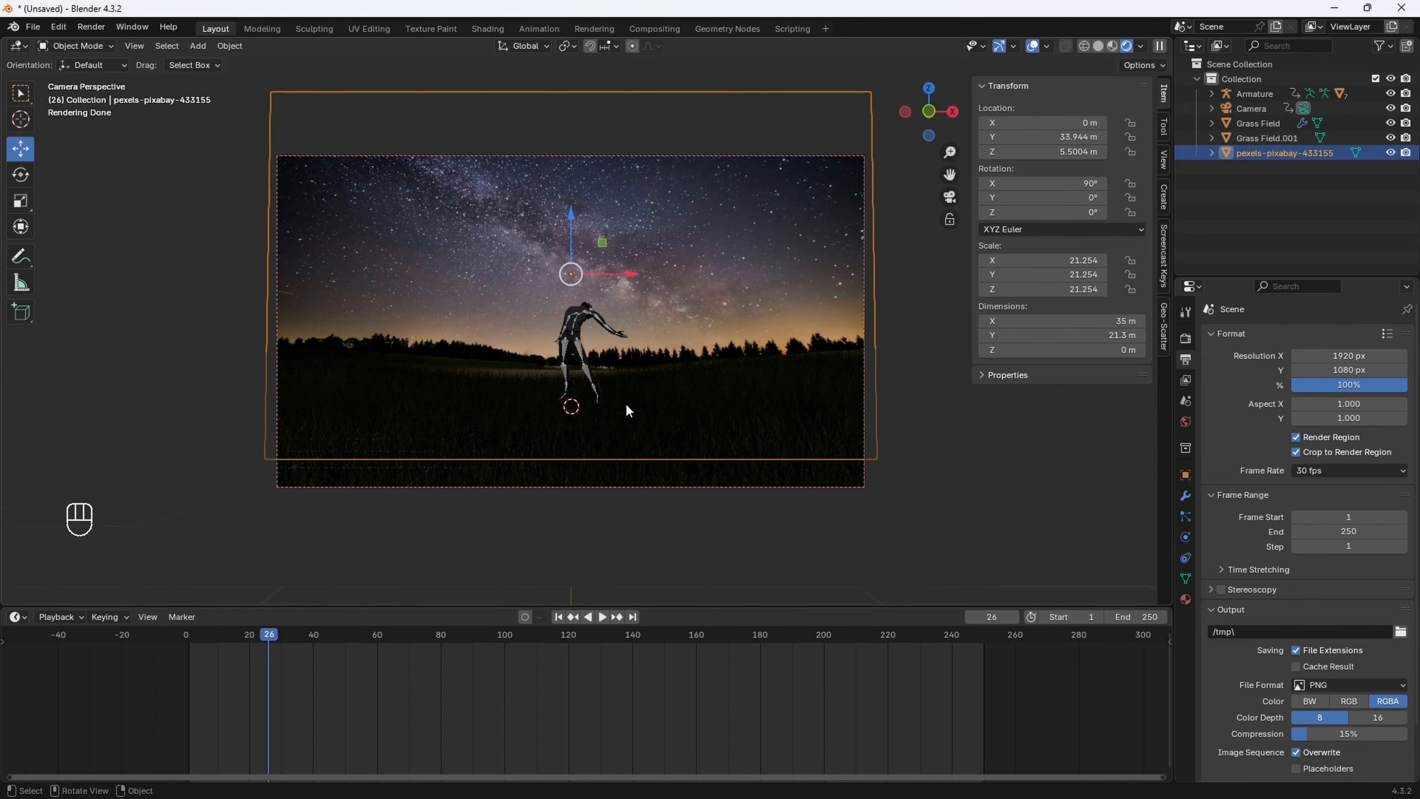
# Set the emission strength of the sky image plane's material to 0.02, and deselect the plane
pyautogui.click(1185, 599)
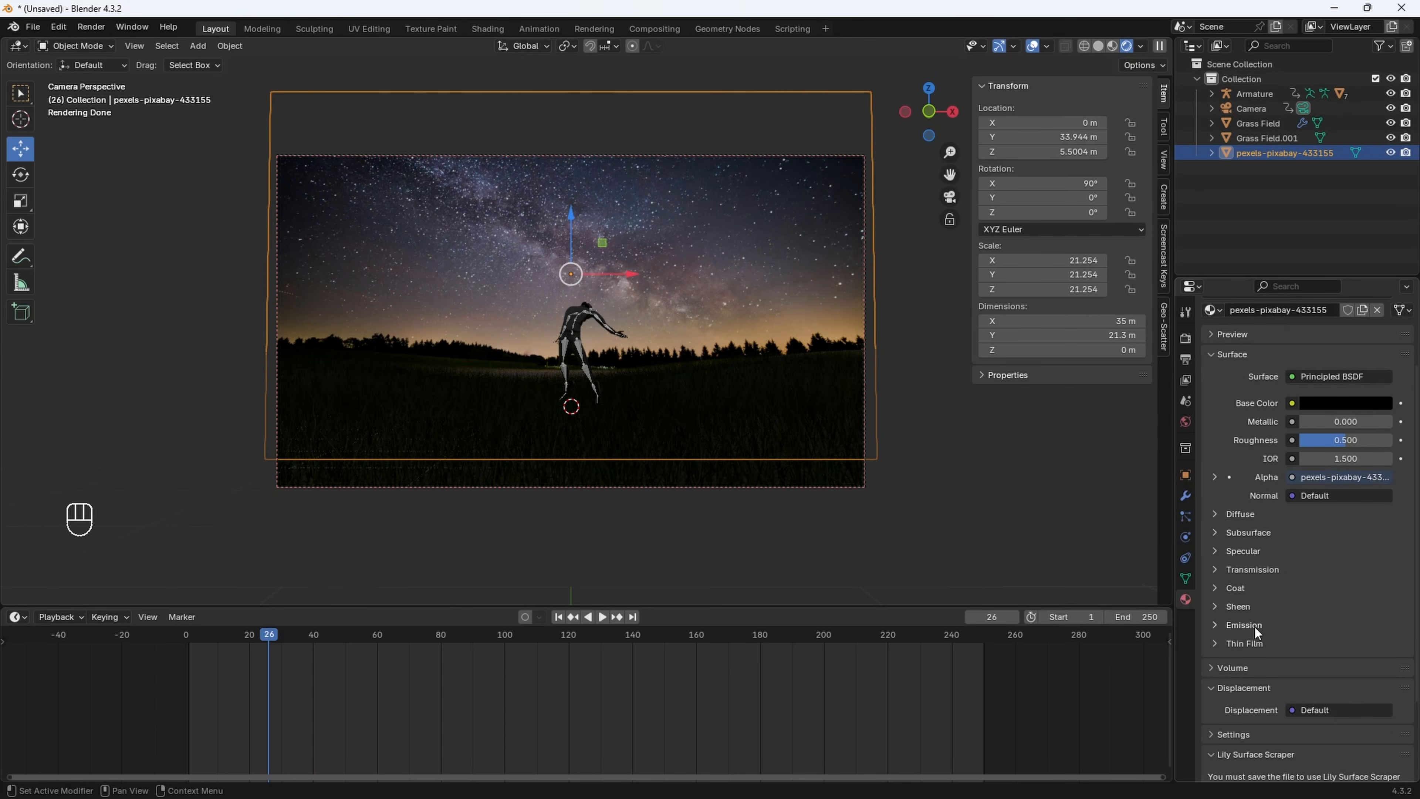
pyautogui.click(1244, 625)
pyautogui.scroll(-4, 1271, 632)
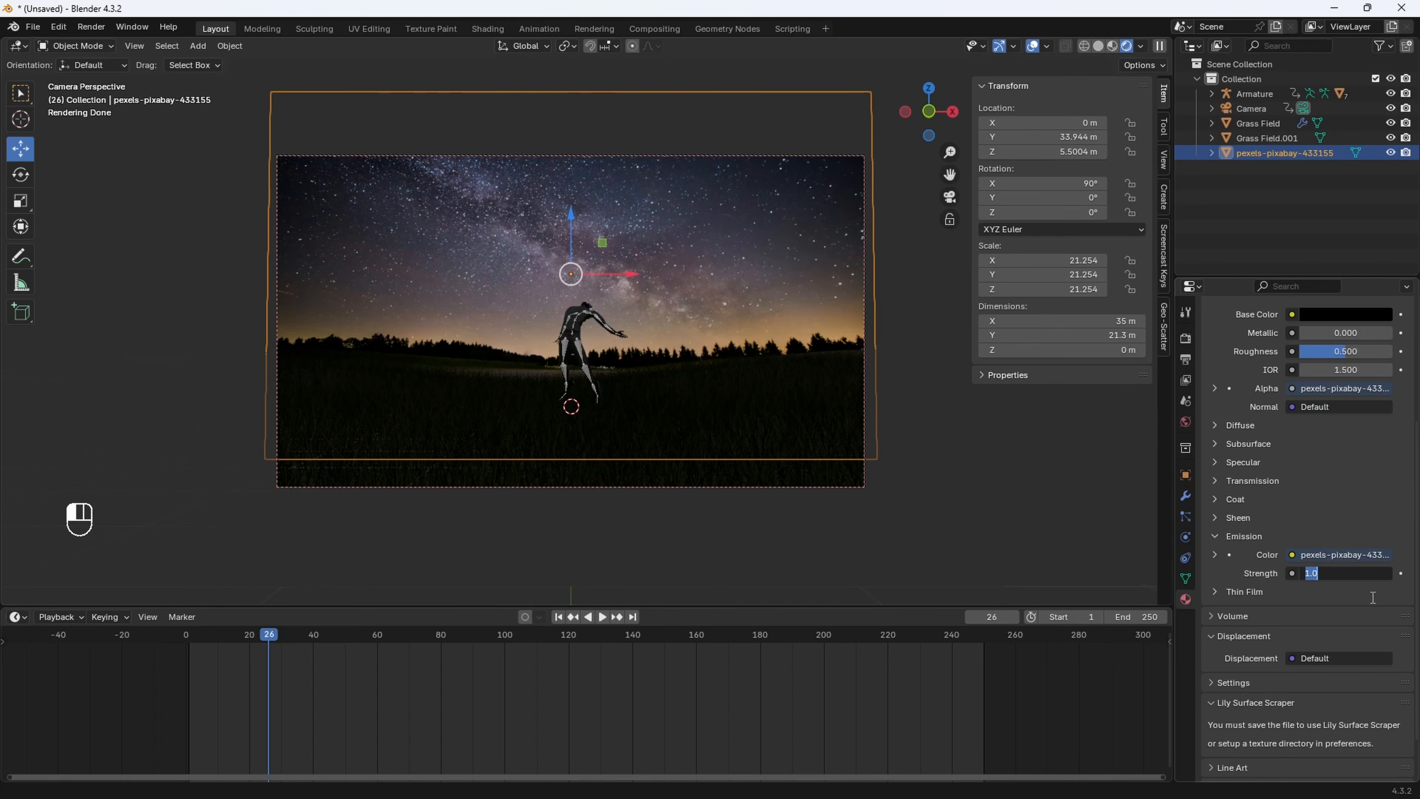
pyautogui.write('0.01')
pyautogui.press('Return')
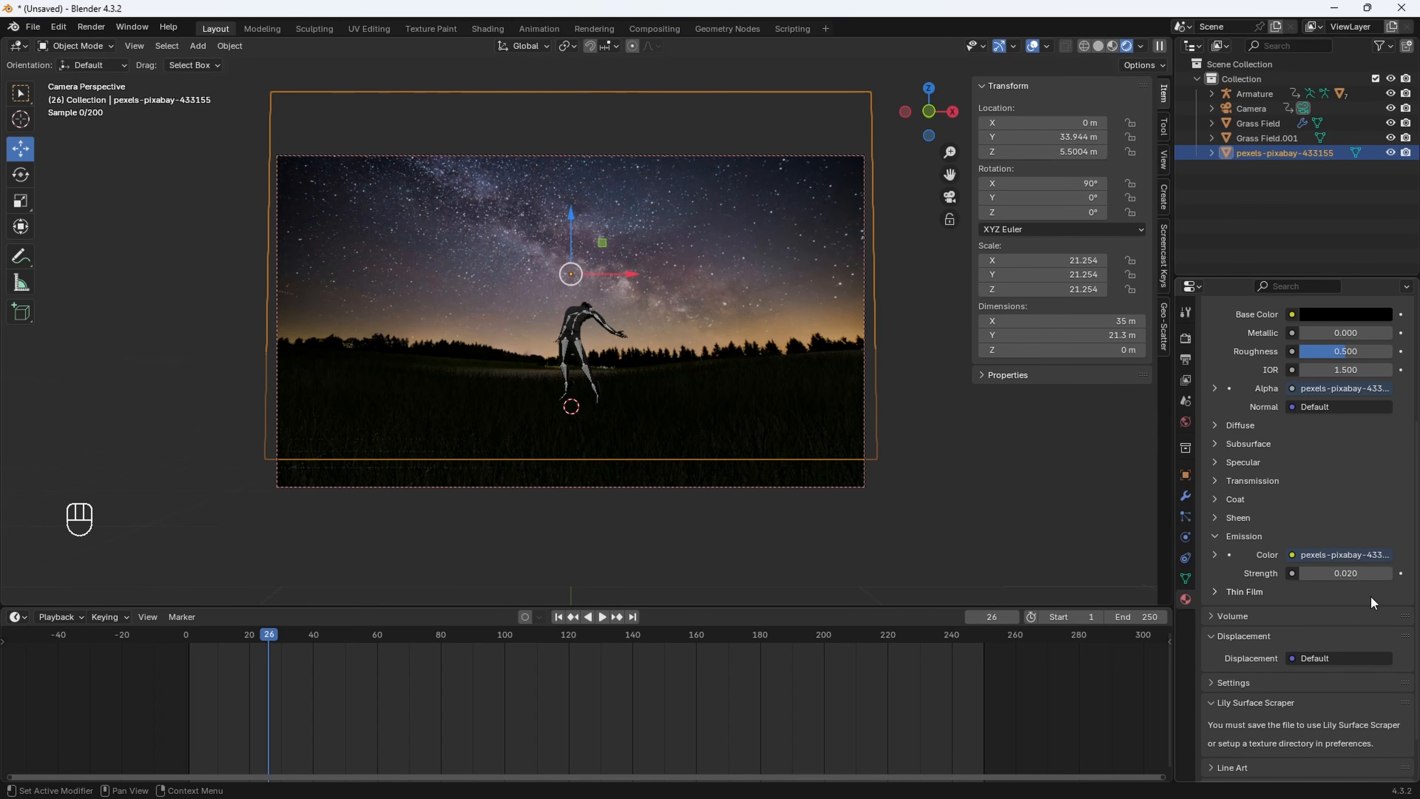
pyautogui.click(940, 414)
pyautogui.click(930, 260)
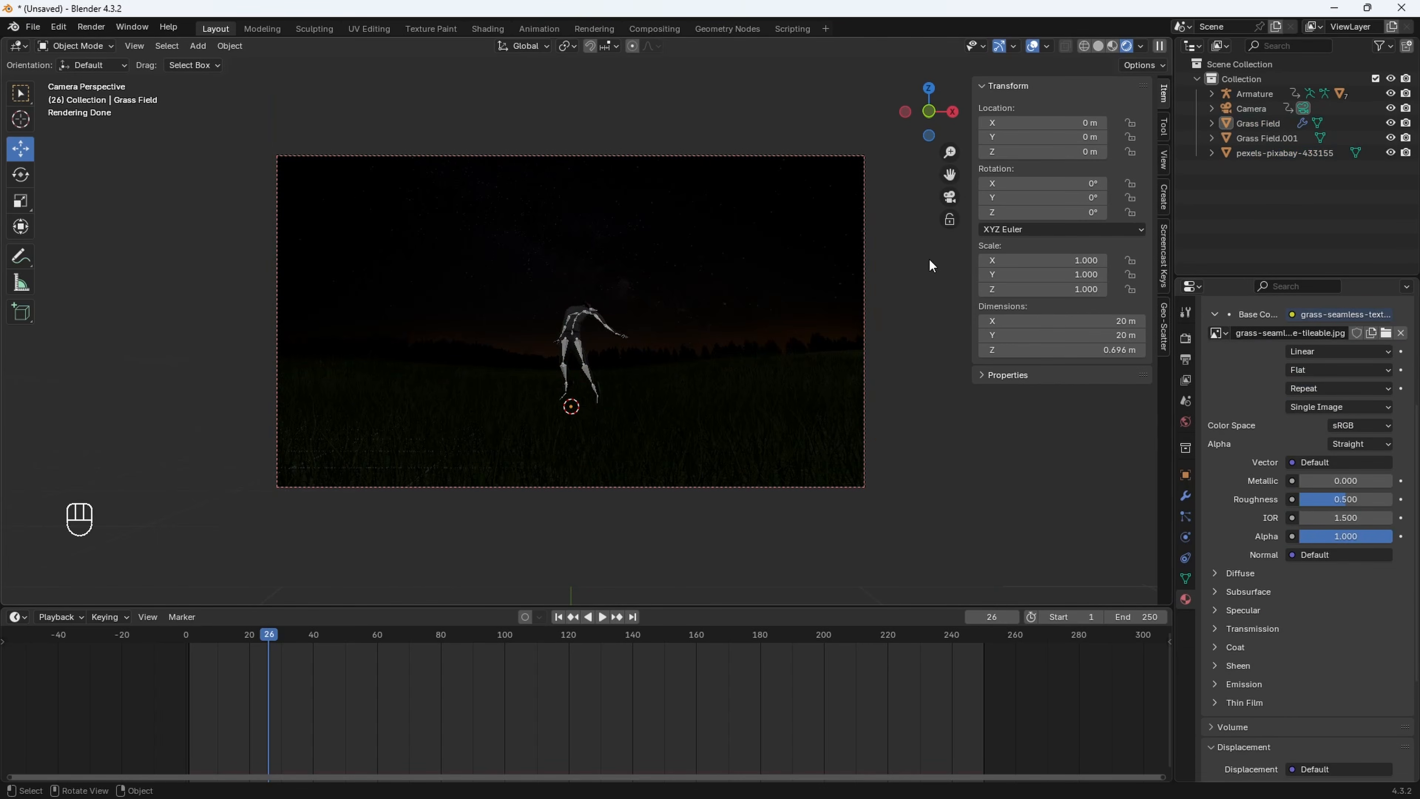
pyautogui.scroll(4, 929, 259)
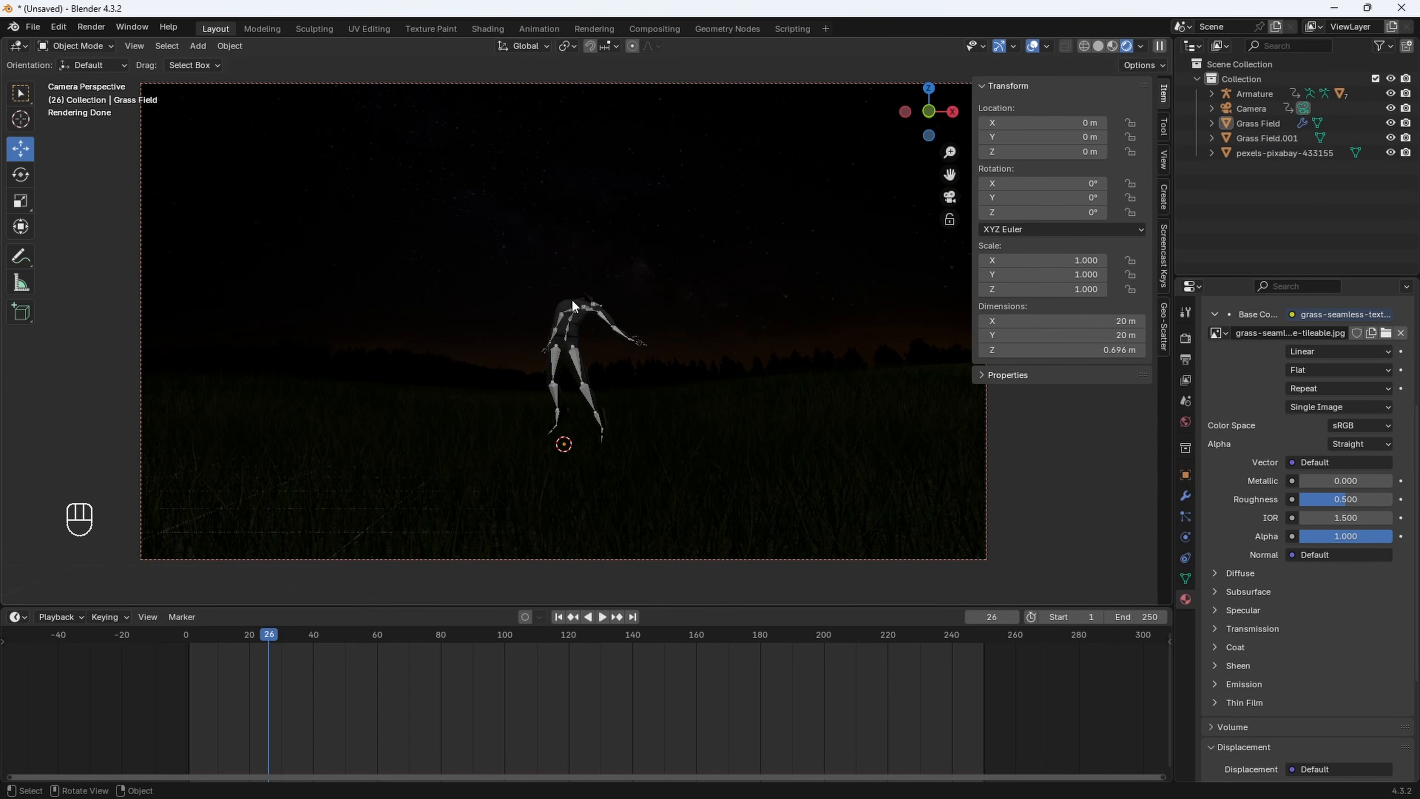
pyautogui.scroll(-2, 572, 299)
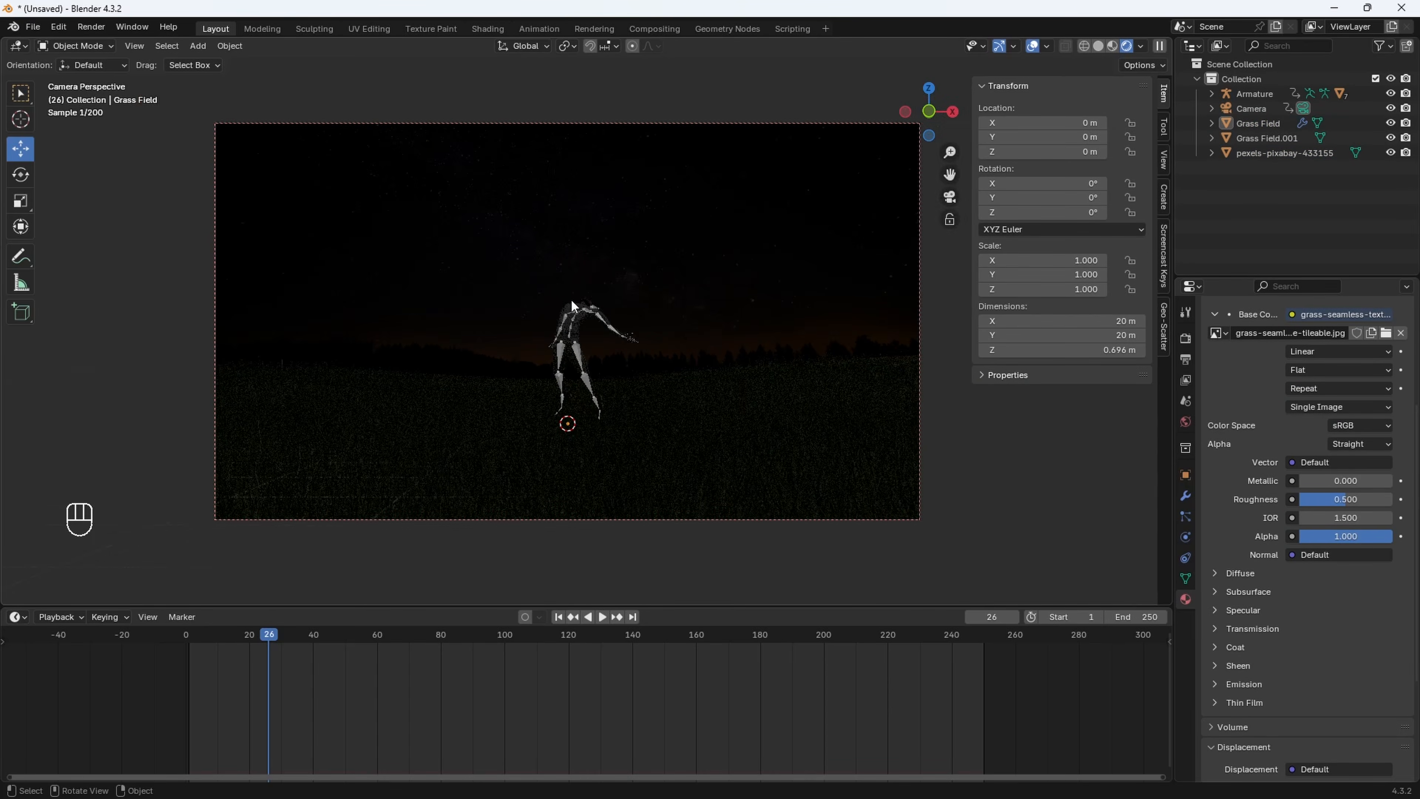
# Select the figure's hoodie, split the 3D viewport, and turn the new area into a Shader Editor with its sidebar hidden
pyautogui.moveTo(571, 331); pyautogui.dragTo(486, 376, button='middle')
pyautogui.click(495, 322)
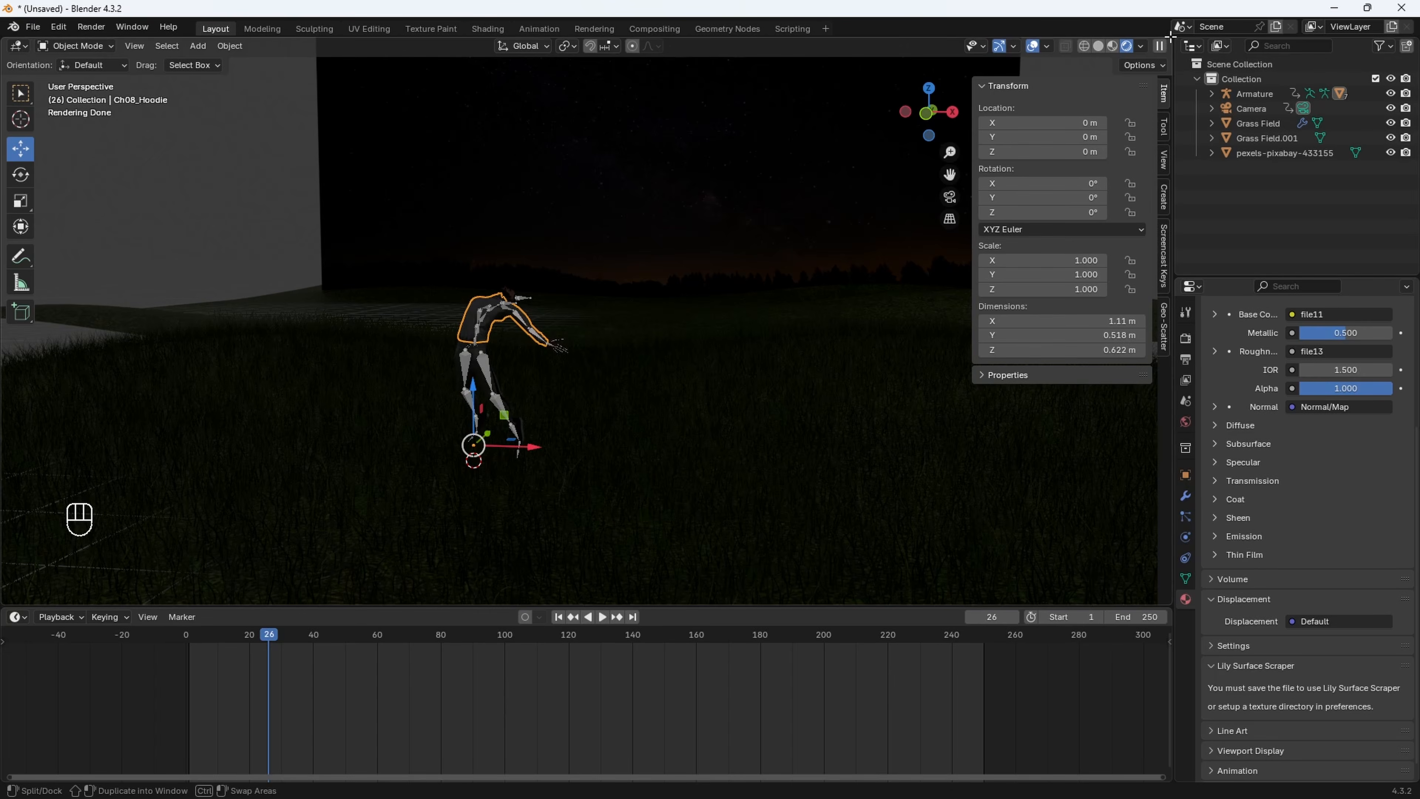
pyautogui.moveTo(1171, 35); pyautogui.dragTo(627, 128)
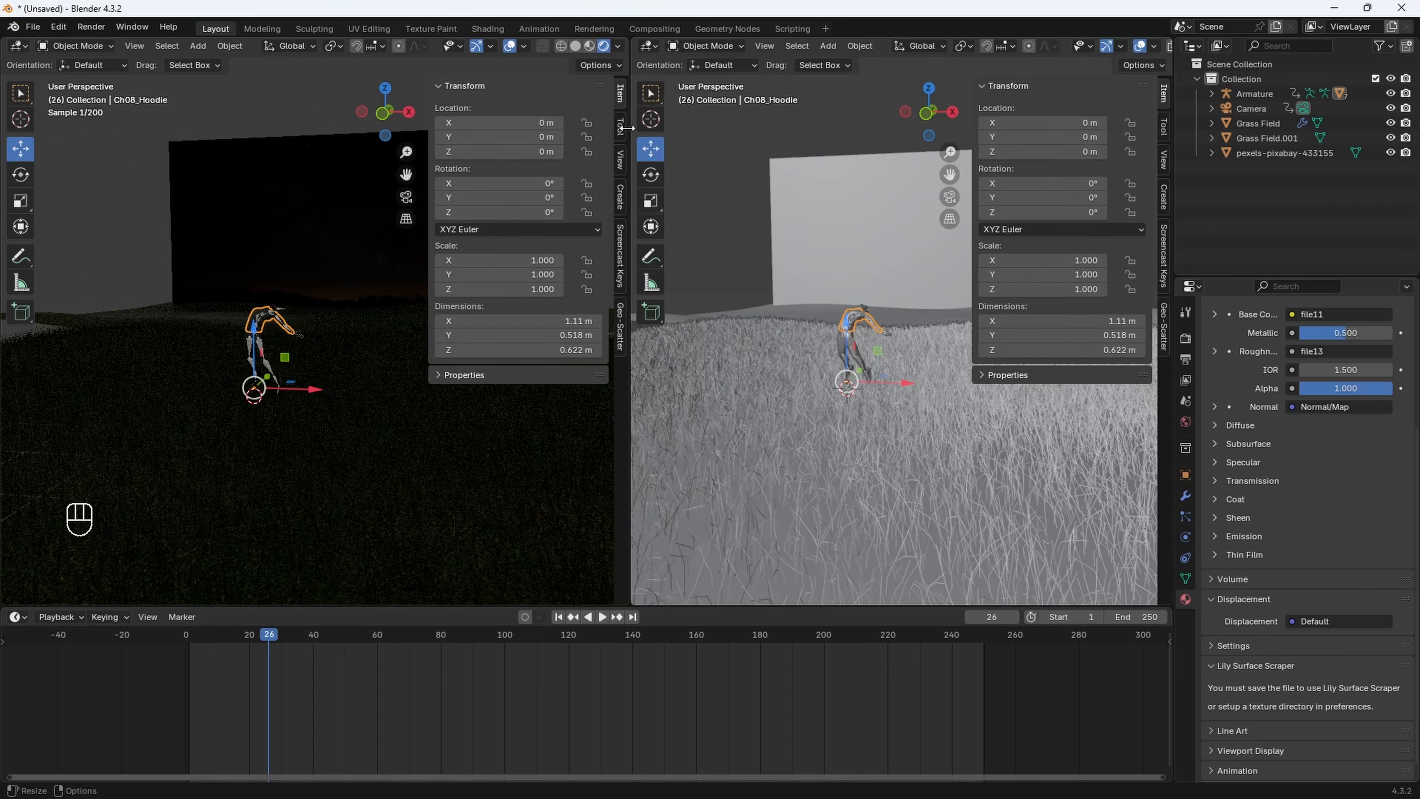
pyautogui.click(646, 48)
pyautogui.click(749, 184)
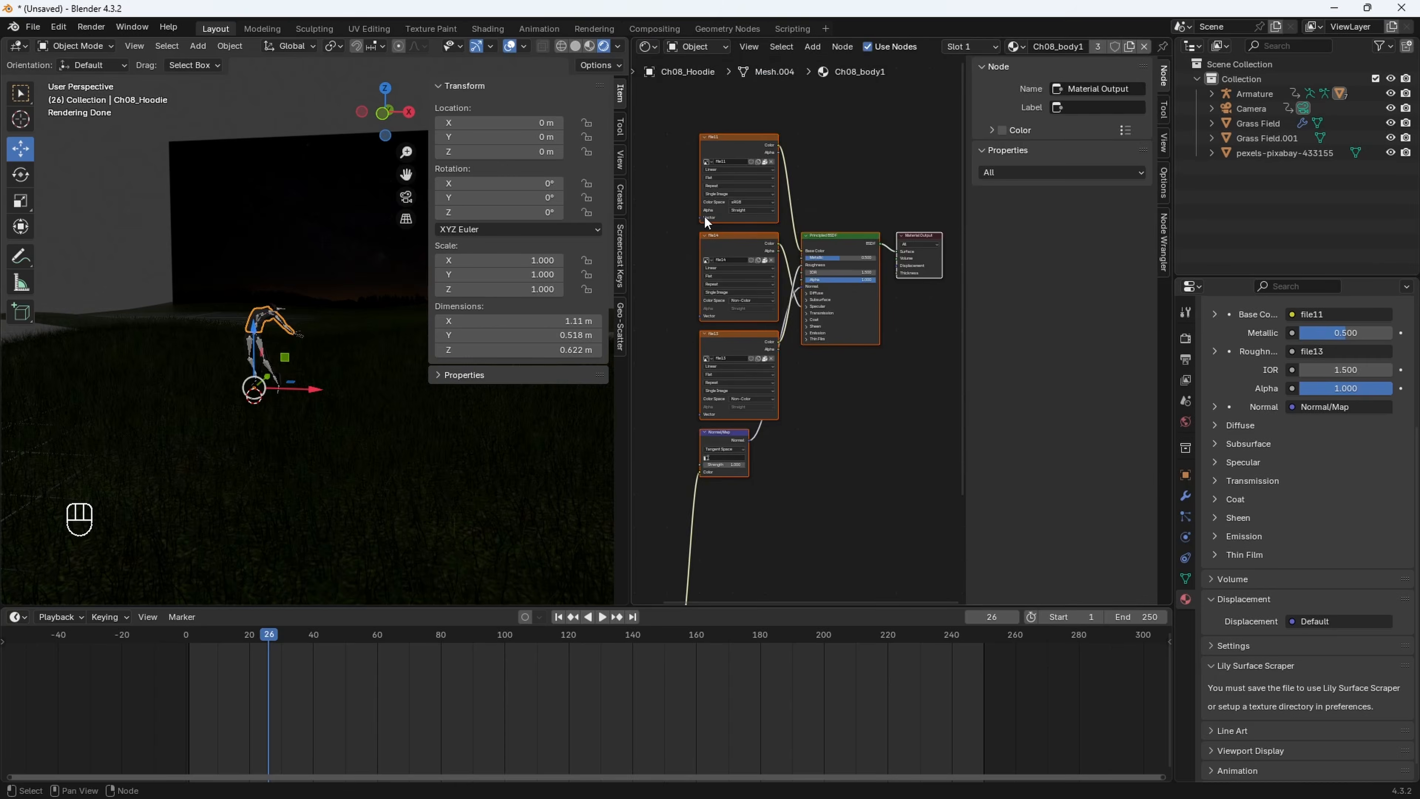
pyautogui.press('n')
# Delete every node of the Ch08_body1 material except the Material Output
pyautogui.moveTo(745, 141); pyautogui.dragTo(945, 525)
pyautogui.press('g')
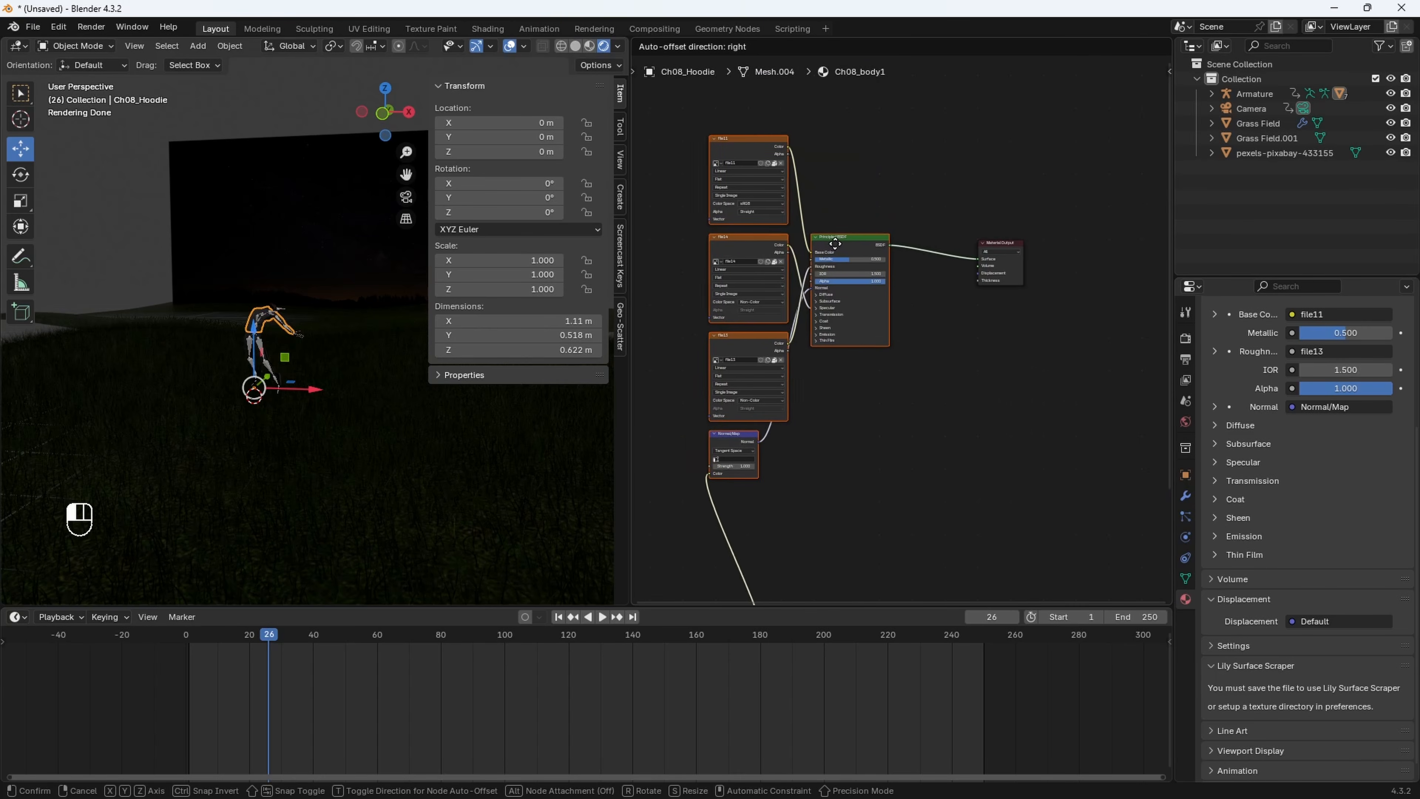
pyautogui.moveTo(804, 241); pyautogui.dragTo(822, 248)
pyautogui.scroll(-7, 843, 404)
pyautogui.scroll(7, 844, 392)
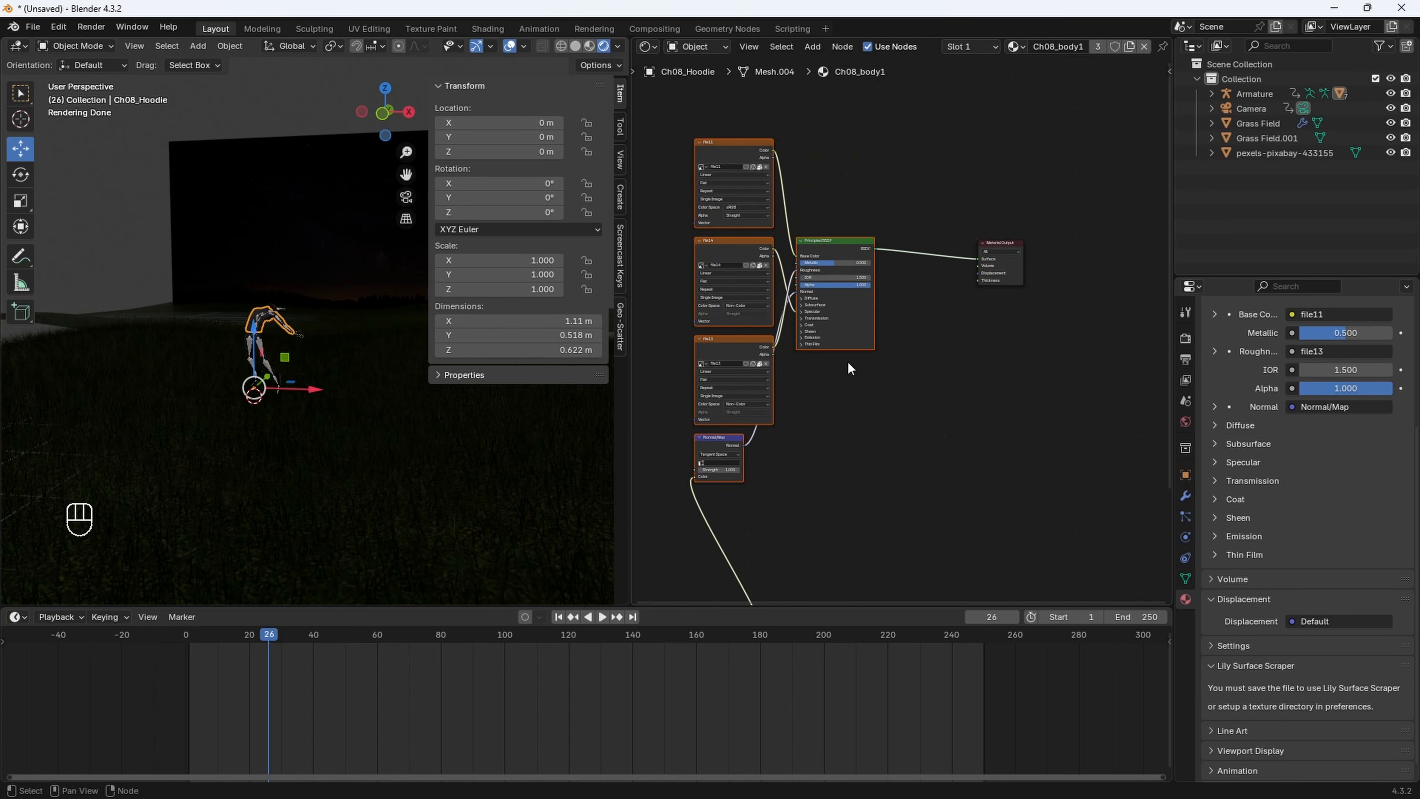
pyautogui.press('x')
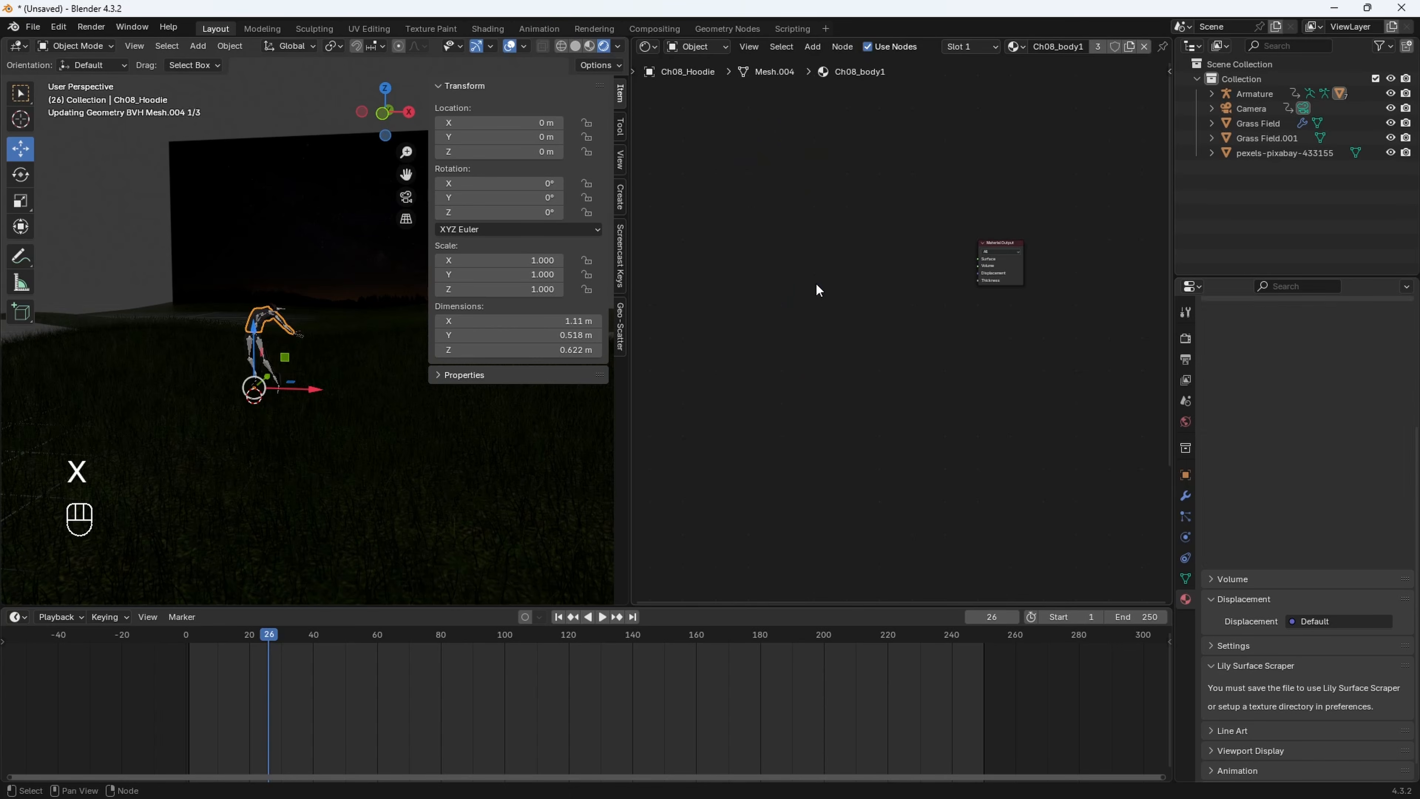
pyautogui.moveTo(854, 468); pyautogui.dragTo(829, 305, button='middle')
pyautogui.click(697, 481)
pyautogui.press('x')
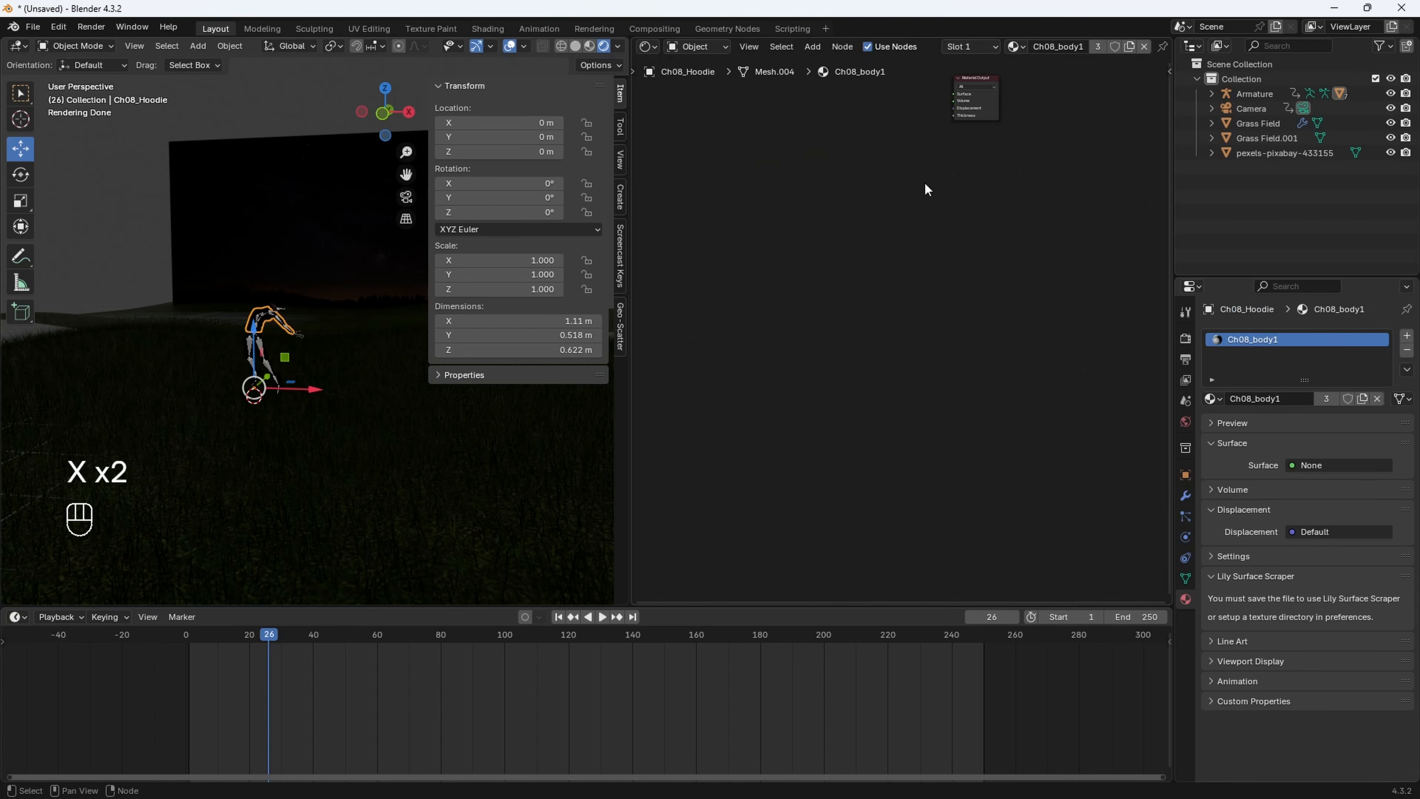
# Add an Emission shader to the hoodie material and connect it to the Material Output's Surface input
pyautogui.moveTo(934, 170); pyautogui.dragTo(853, 410, button='middle')
pyautogui.scroll(6, 864, 392)
pyautogui.moveTo(811, 357); pyautogui.dragTo(888, 368, button='middle')
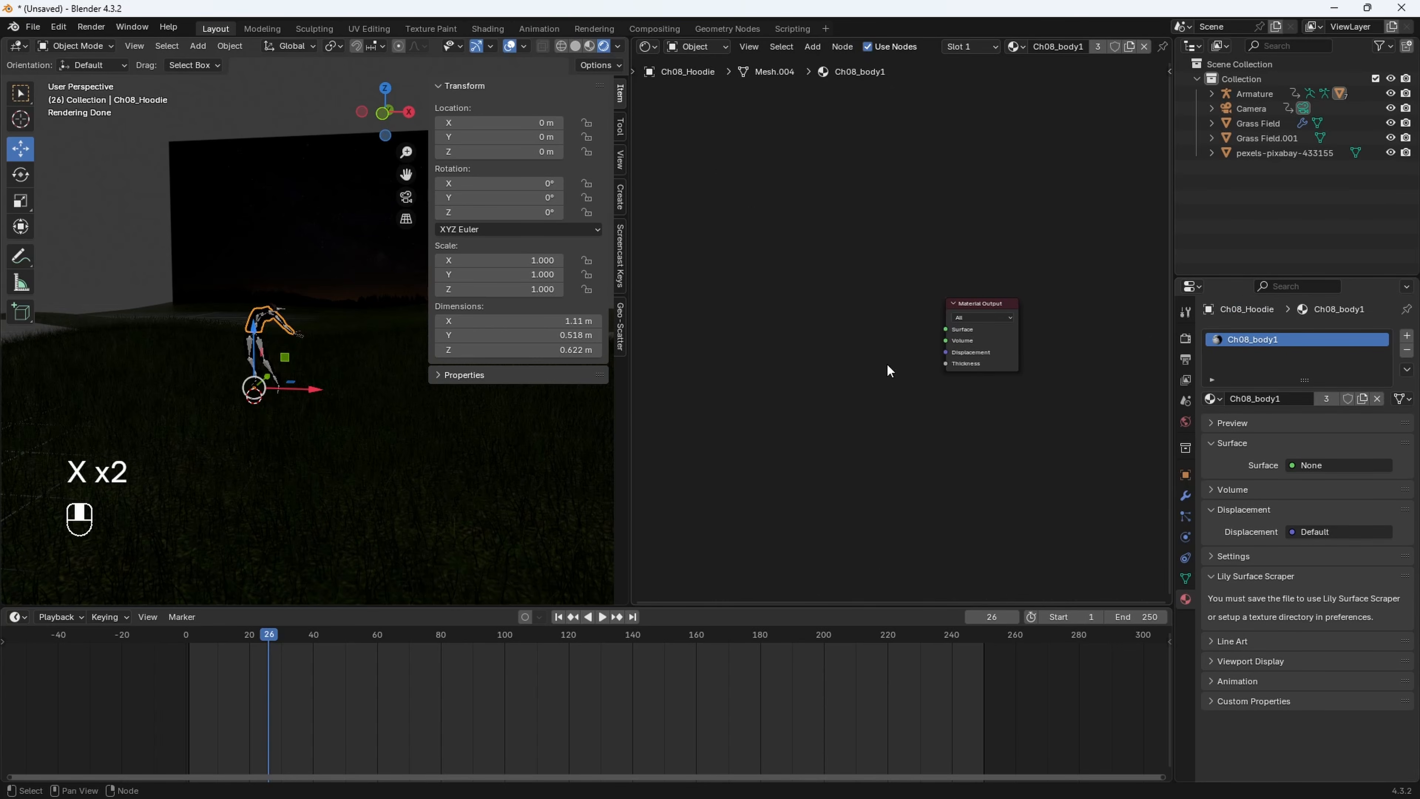
pyautogui.hotkey('shift', 'a')
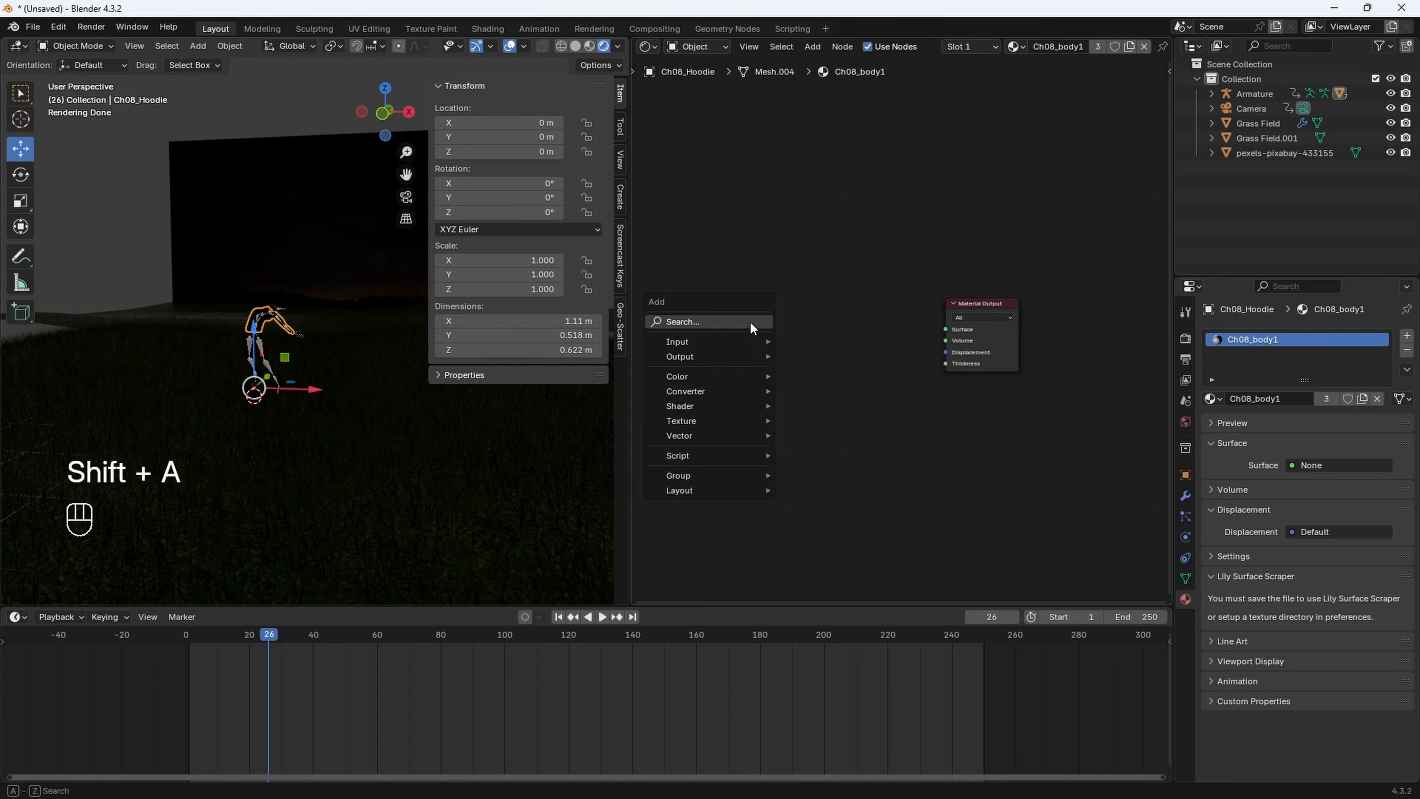
pyautogui.write('em')
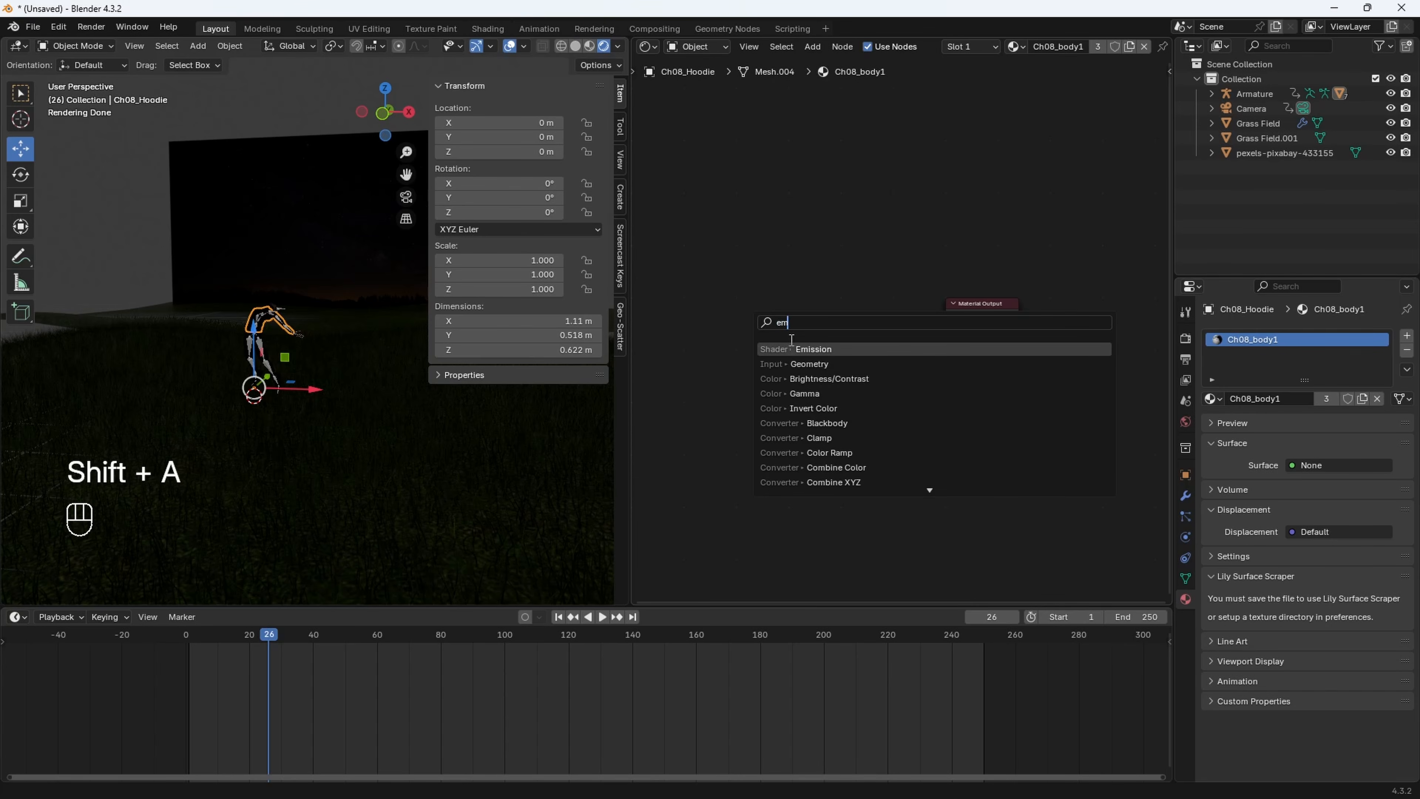
pyautogui.click(792, 349)
pyautogui.click(806, 341)
pyautogui.moveTo(806, 340); pyautogui.dragTo(945, 329)
# Hide the 3D viewport's sidebar and set the Emission shader's strength to 6
pyautogui.keyDown('shift'); pyautogui.moveTo(254, 372); pyautogui.dragTo(333, 376, button='middle'); pyautogui.keyUp('shift')
pyautogui.scroll(3, 286, 371)
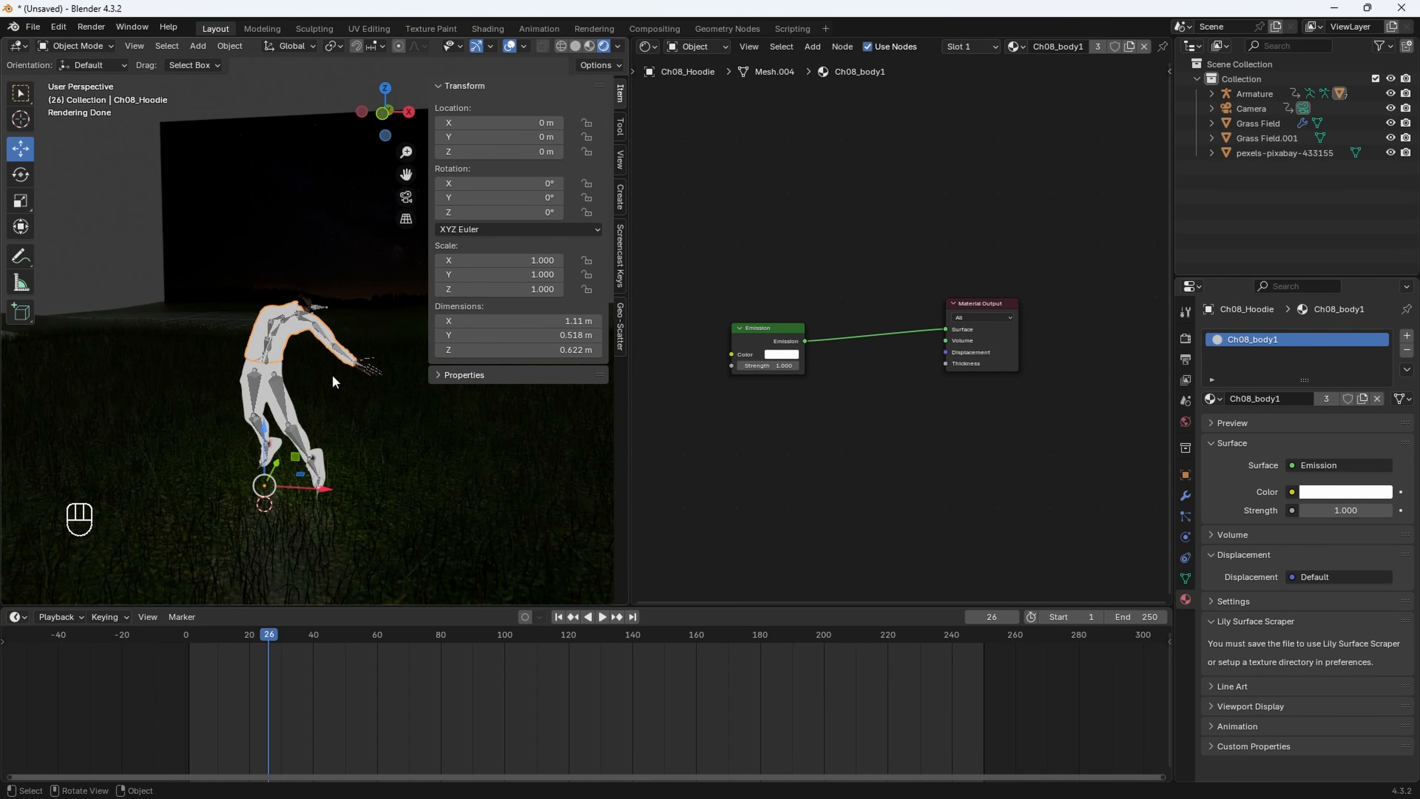
pyautogui.press('n')
pyautogui.scroll(4, 417, 433)
pyautogui.scroll(-4, 415, 432)
pyautogui.keyDown('shift'); pyautogui.moveTo(405, 423); pyautogui.dragTo(405, 376, button='middle'); pyautogui.keyUp('shift')
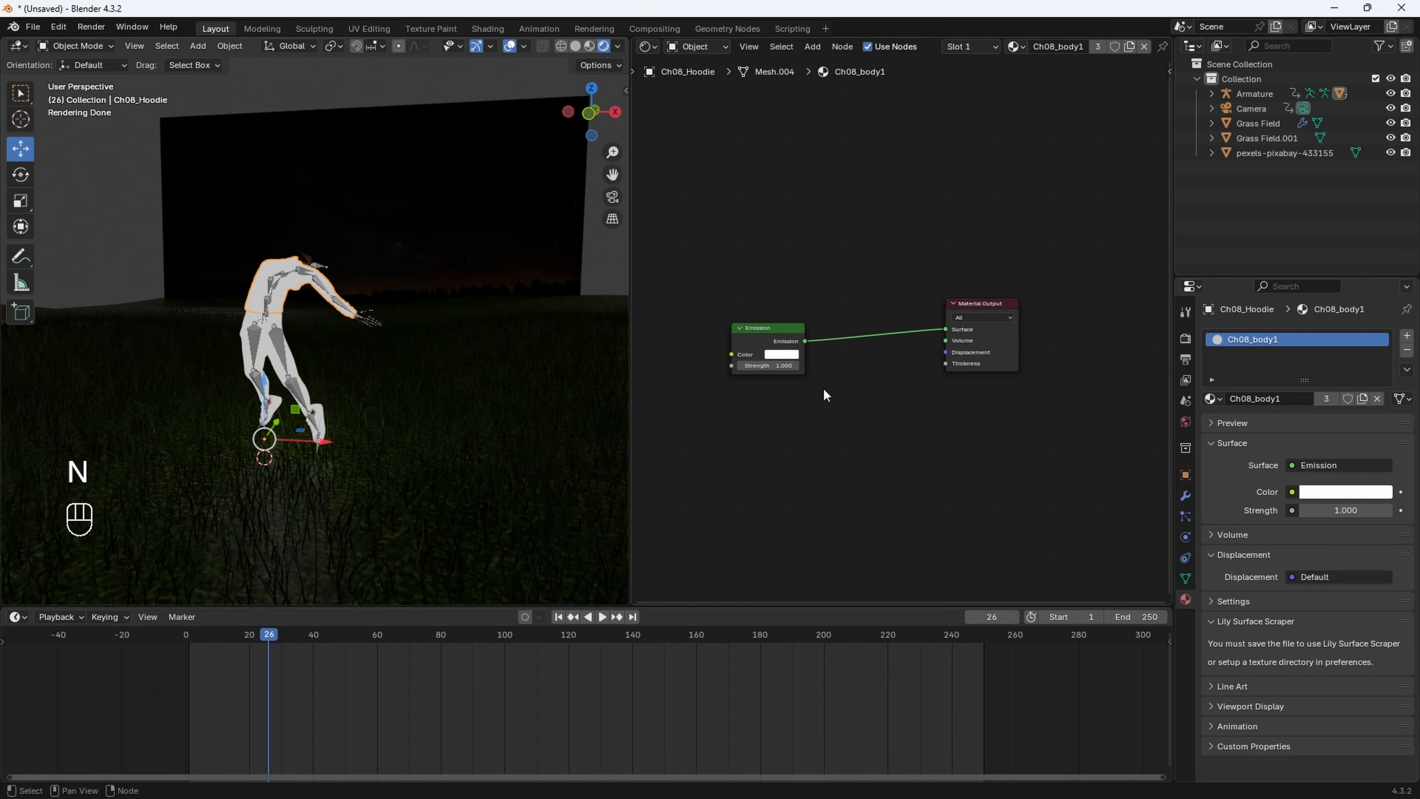
pyautogui.scroll(2, 806, 389)
pyautogui.click(789, 362)
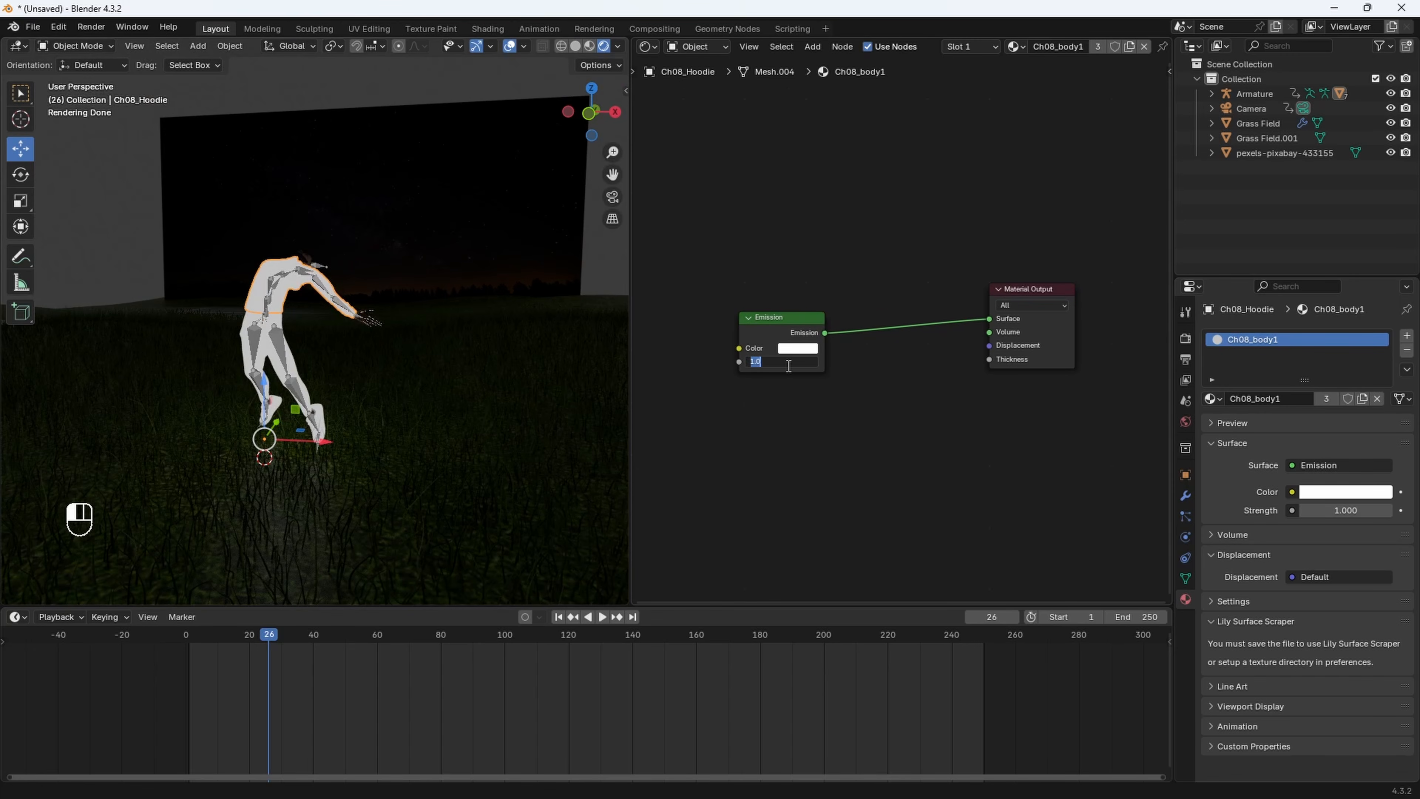
pyautogui.write('6')
pyautogui.press('Return')
# Set the emission color to a pale mint green and rename the Ch08_body1 material as glow
pyautogui.moveTo(799, 321); pyautogui.dragTo(818, 316)
pyautogui.click(826, 345)
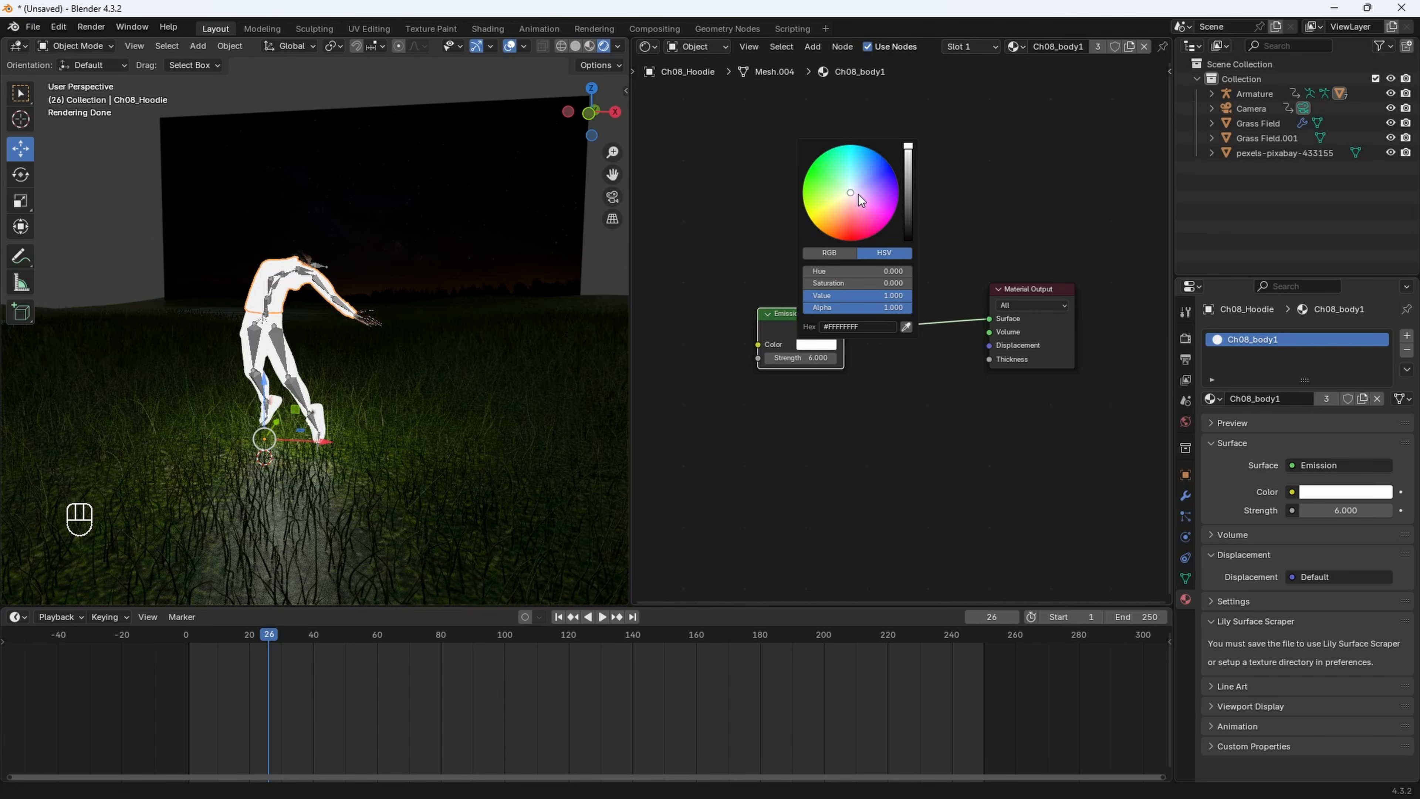
pyautogui.moveTo(851, 192); pyautogui.dragTo(844, 187)
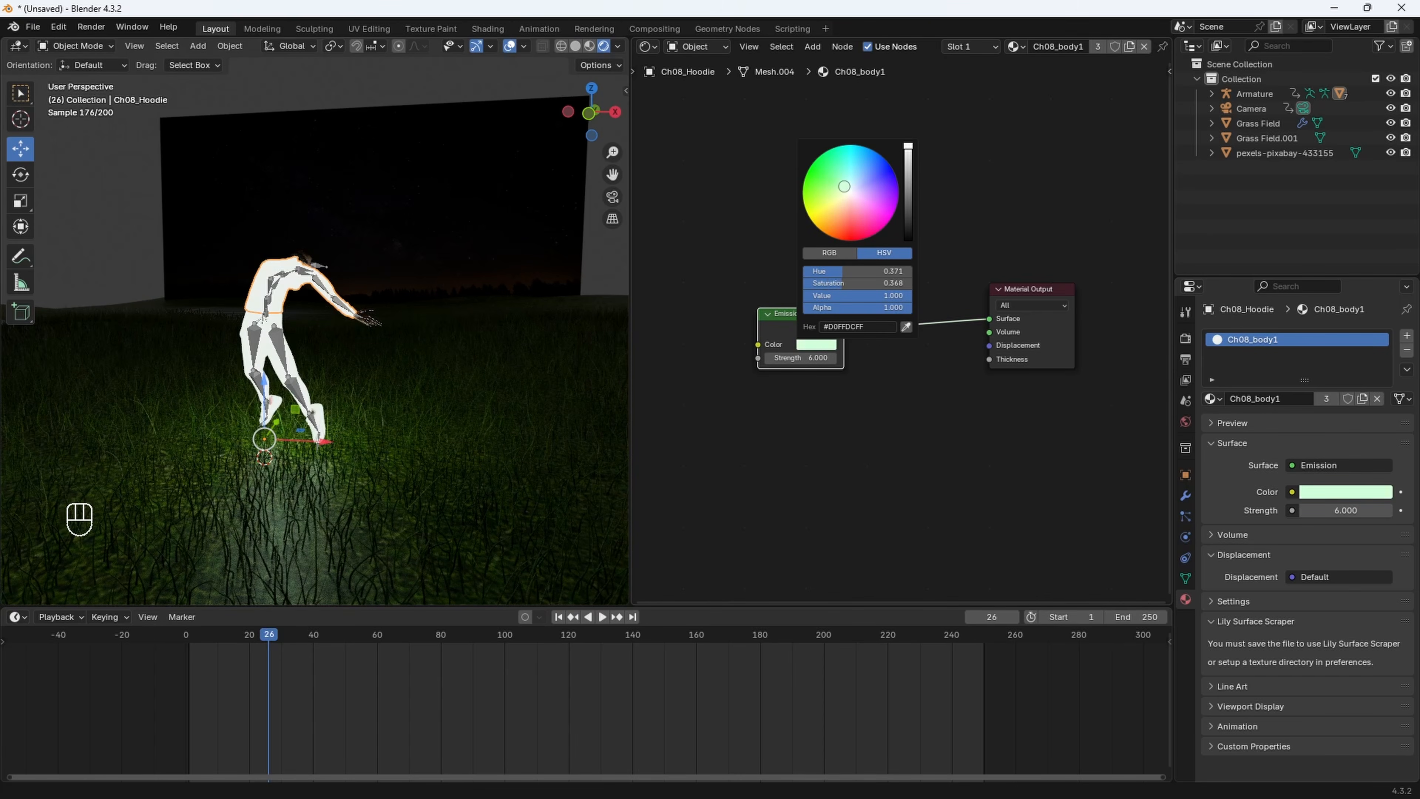
pyautogui.click(814, 344)
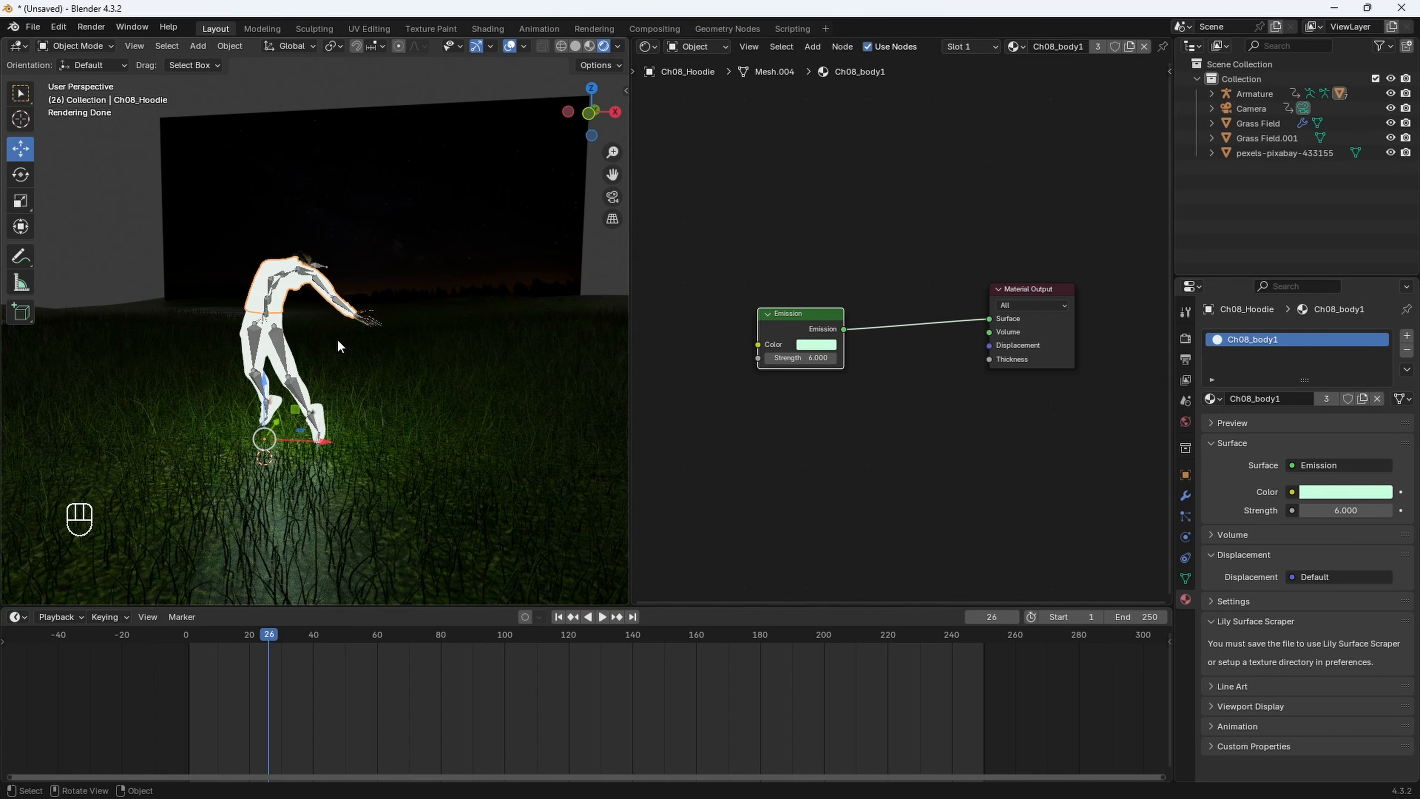
pyautogui.doubleClick(1259, 347)
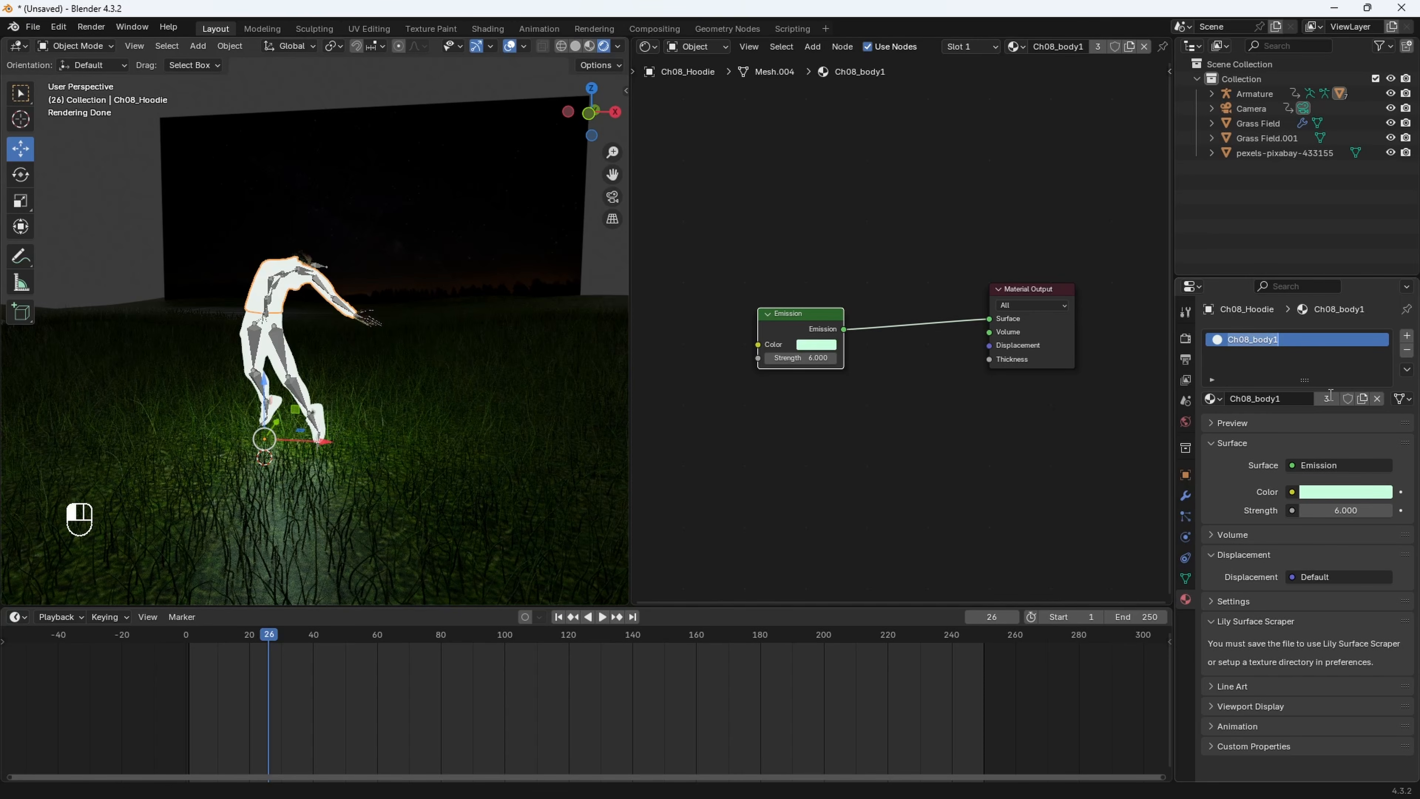
pyautogui.press('Return')
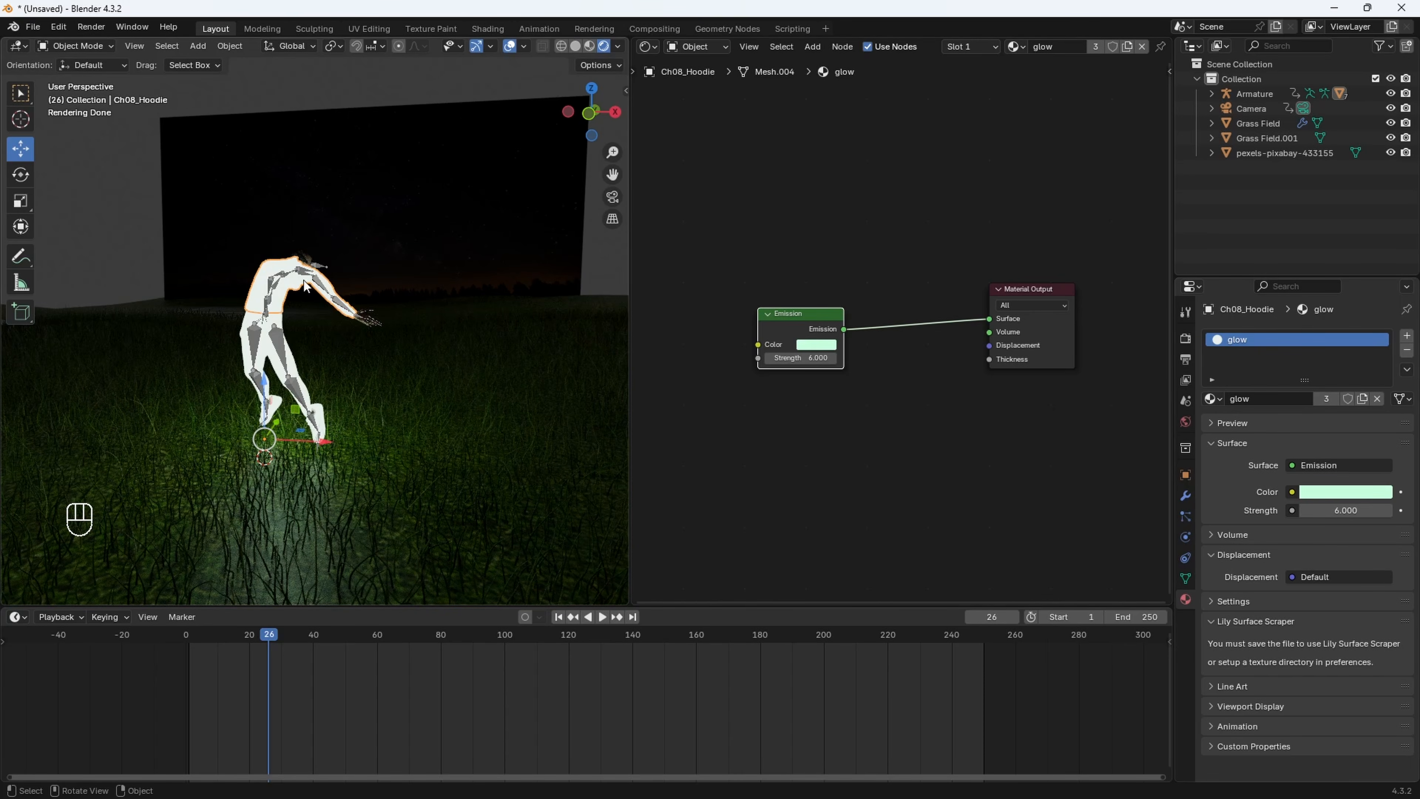
# Assign the glow material to the figure's beard and body meshes
pyautogui.press('KP_Decimal')
pyautogui.moveTo(389, 275); pyautogui.dragTo(390, 329, button='middle')
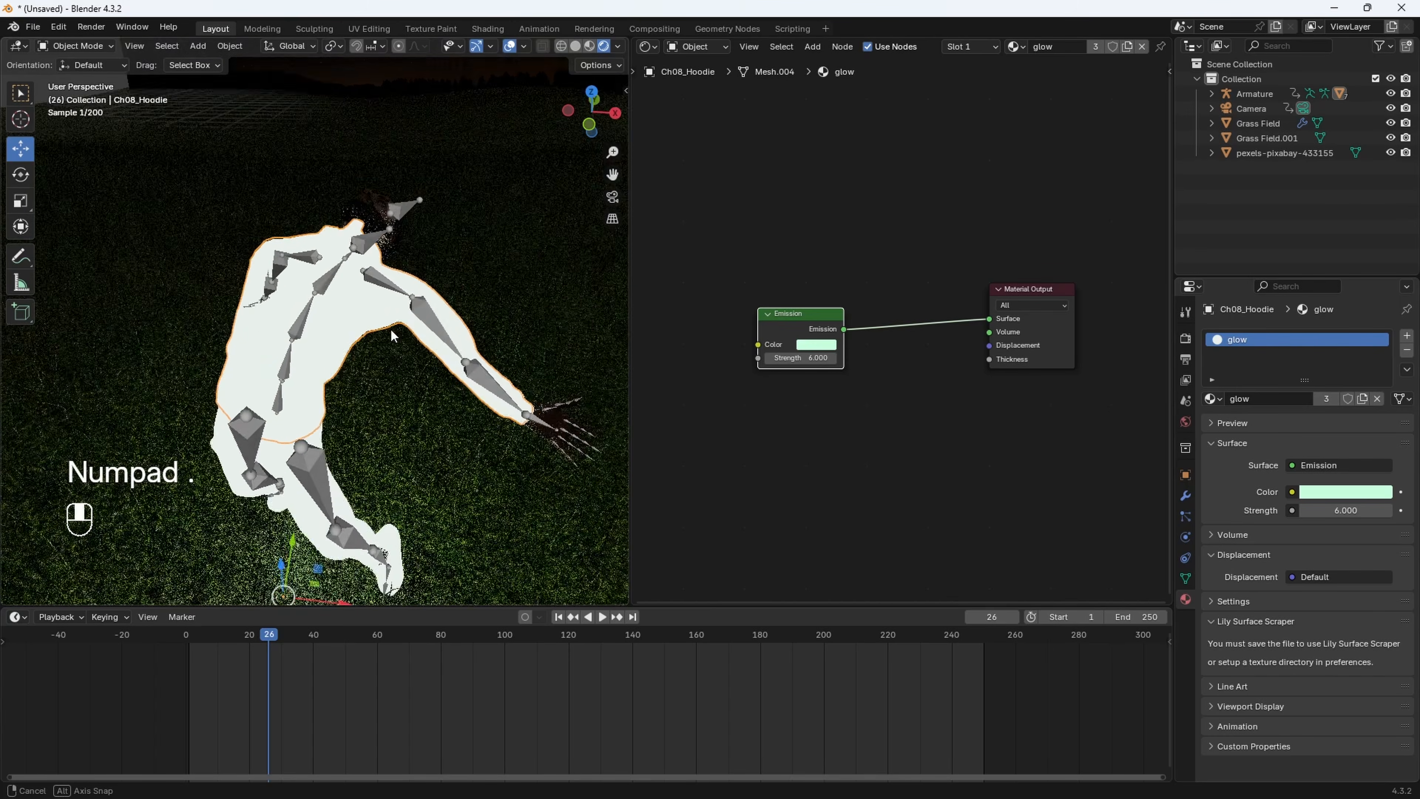
pyautogui.scroll(2, 390, 328)
pyautogui.moveTo(463, 285); pyautogui.dragTo(302, 381, button='middle')
pyautogui.click(255, 371)
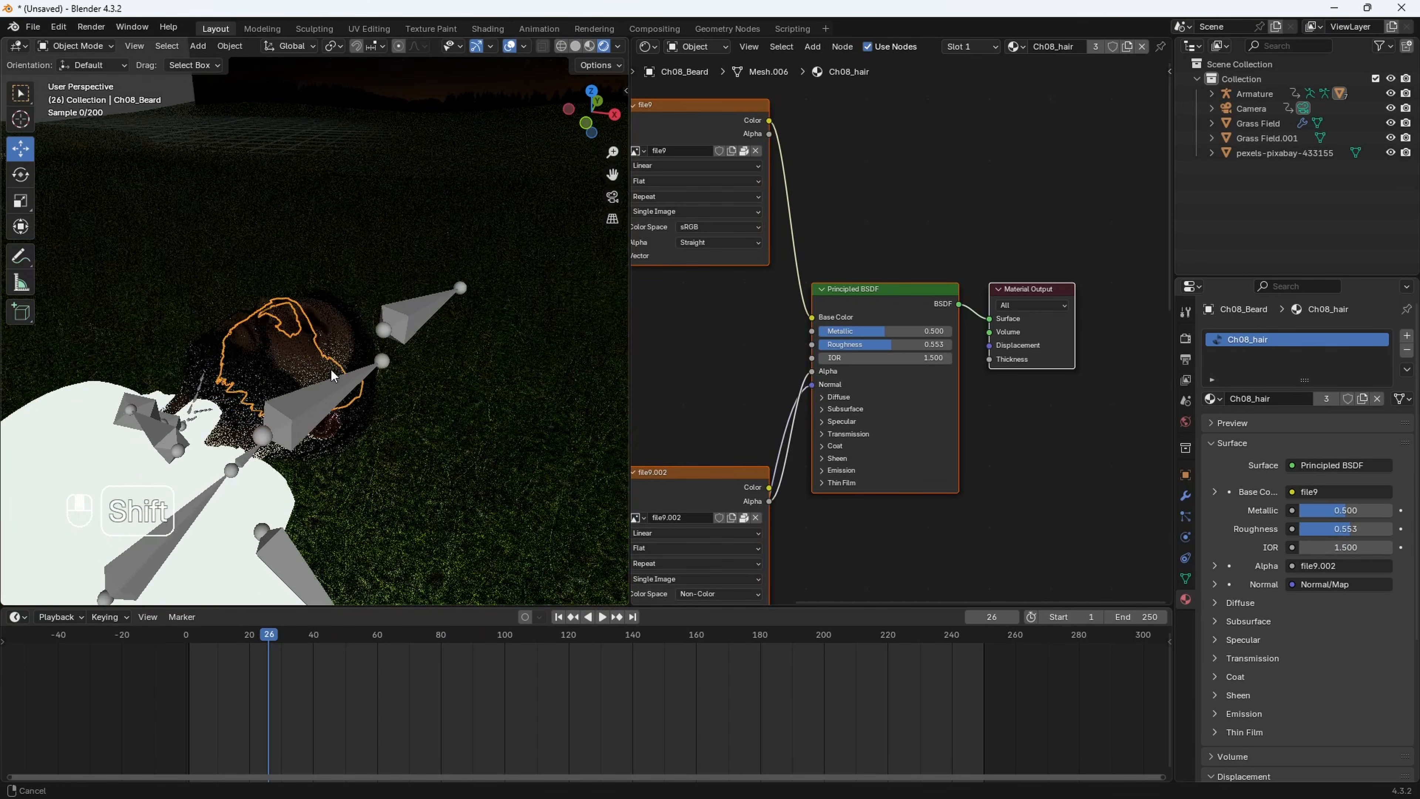
pyautogui.click(1213, 399)
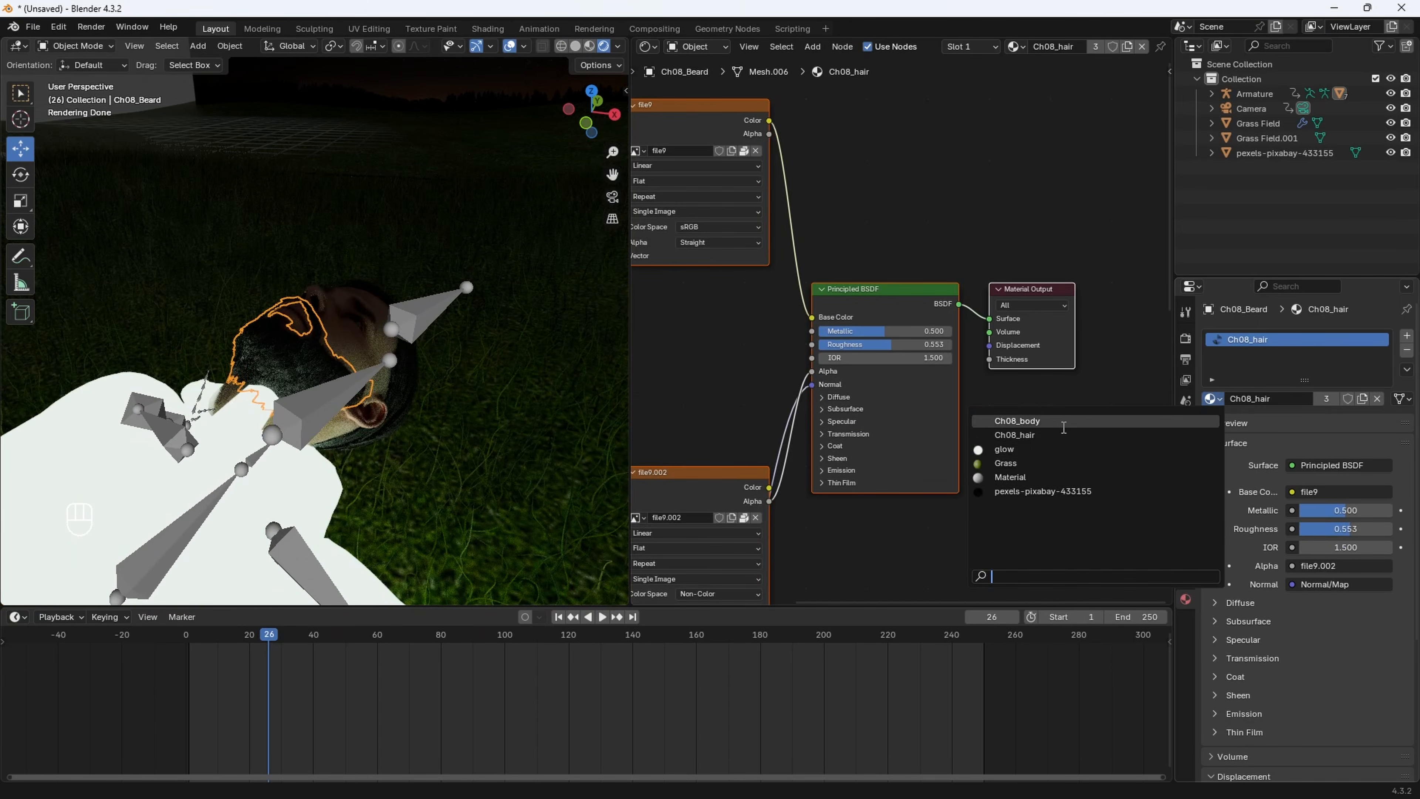
pyautogui.click(1020, 455)
pyautogui.click(368, 348)
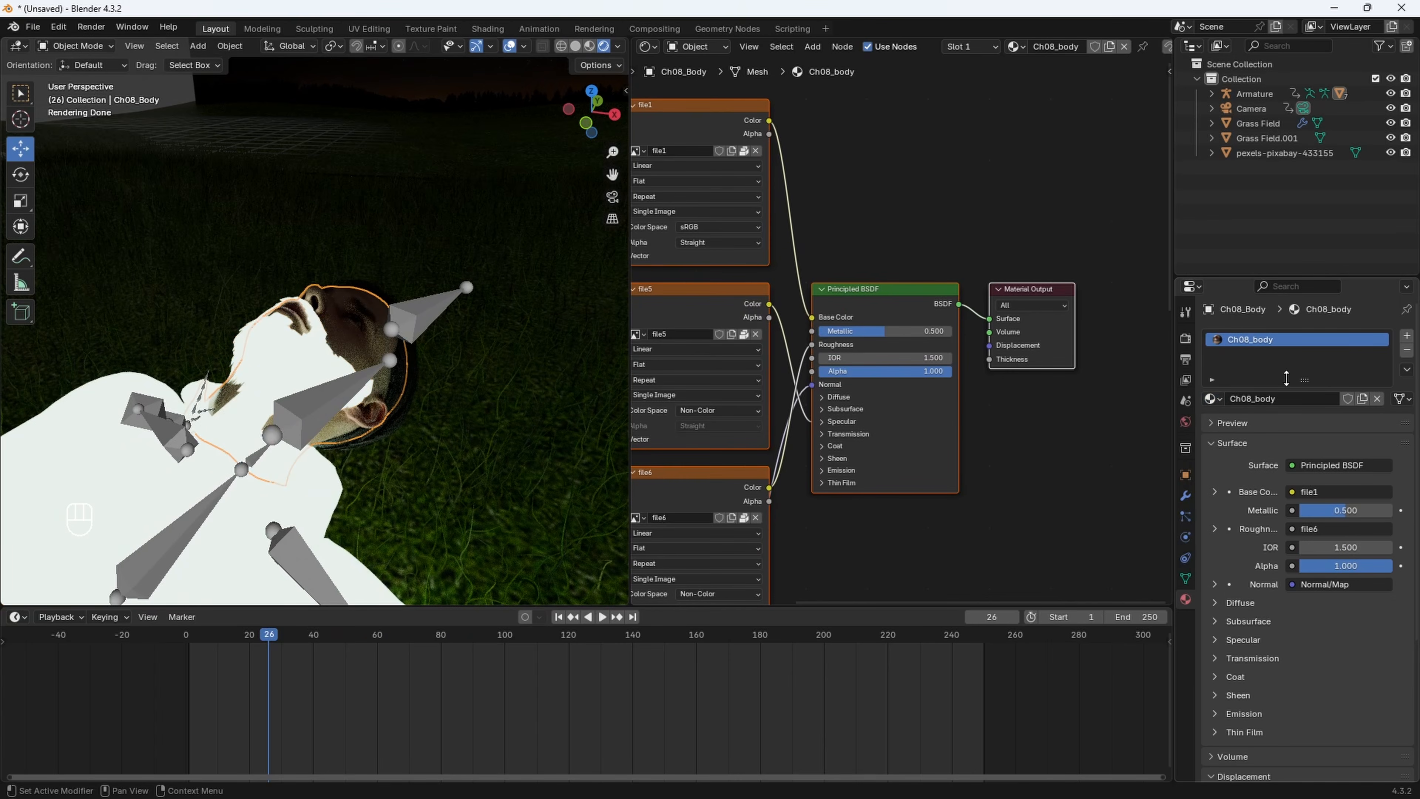
pyautogui.click(1213, 399)
pyautogui.click(1020, 454)
# Assign the glow material to the figure's eyelashes and hair meshes
pyautogui.moveTo(274, 341); pyautogui.dragTo(345, 324, button='middle')
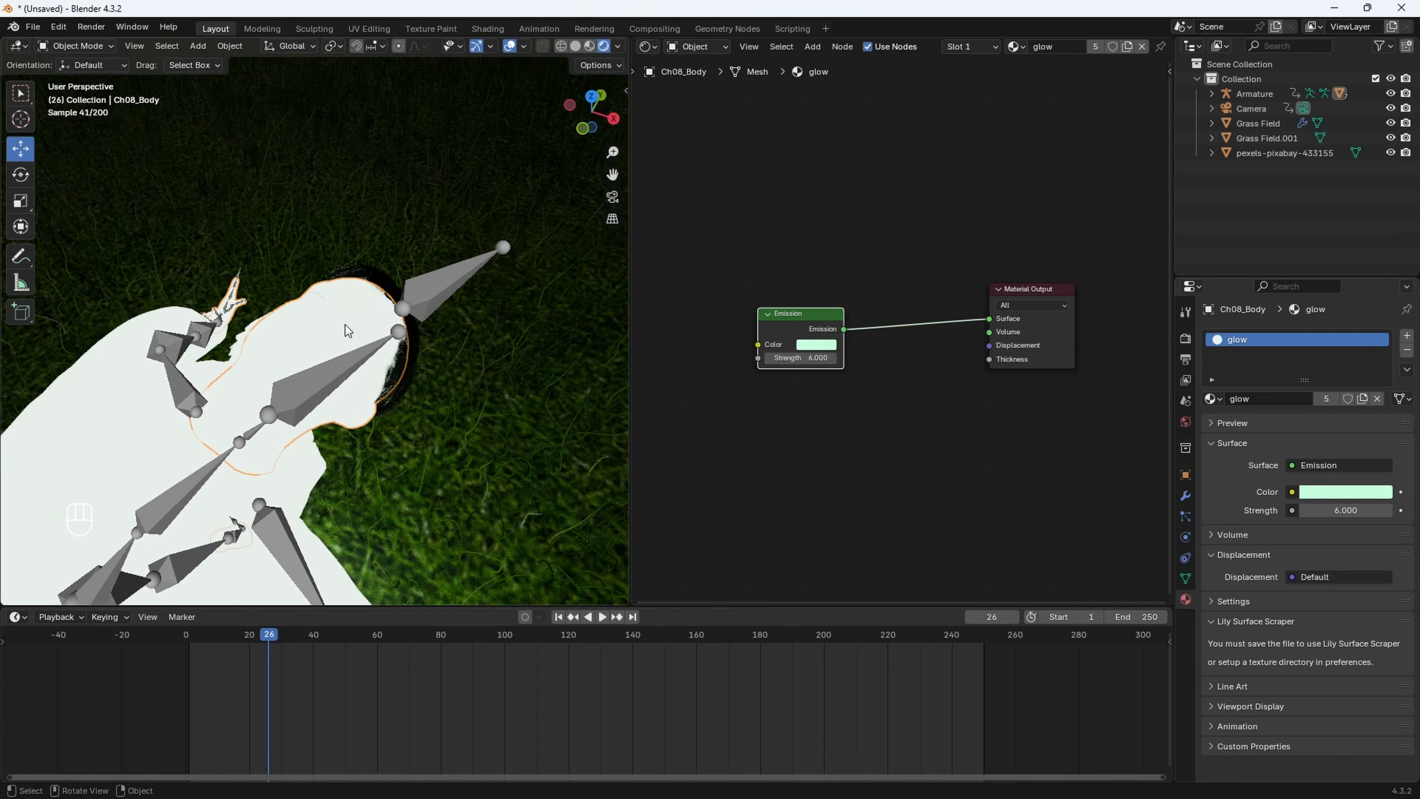
pyautogui.click(349, 330)
pyautogui.click(1212, 399)
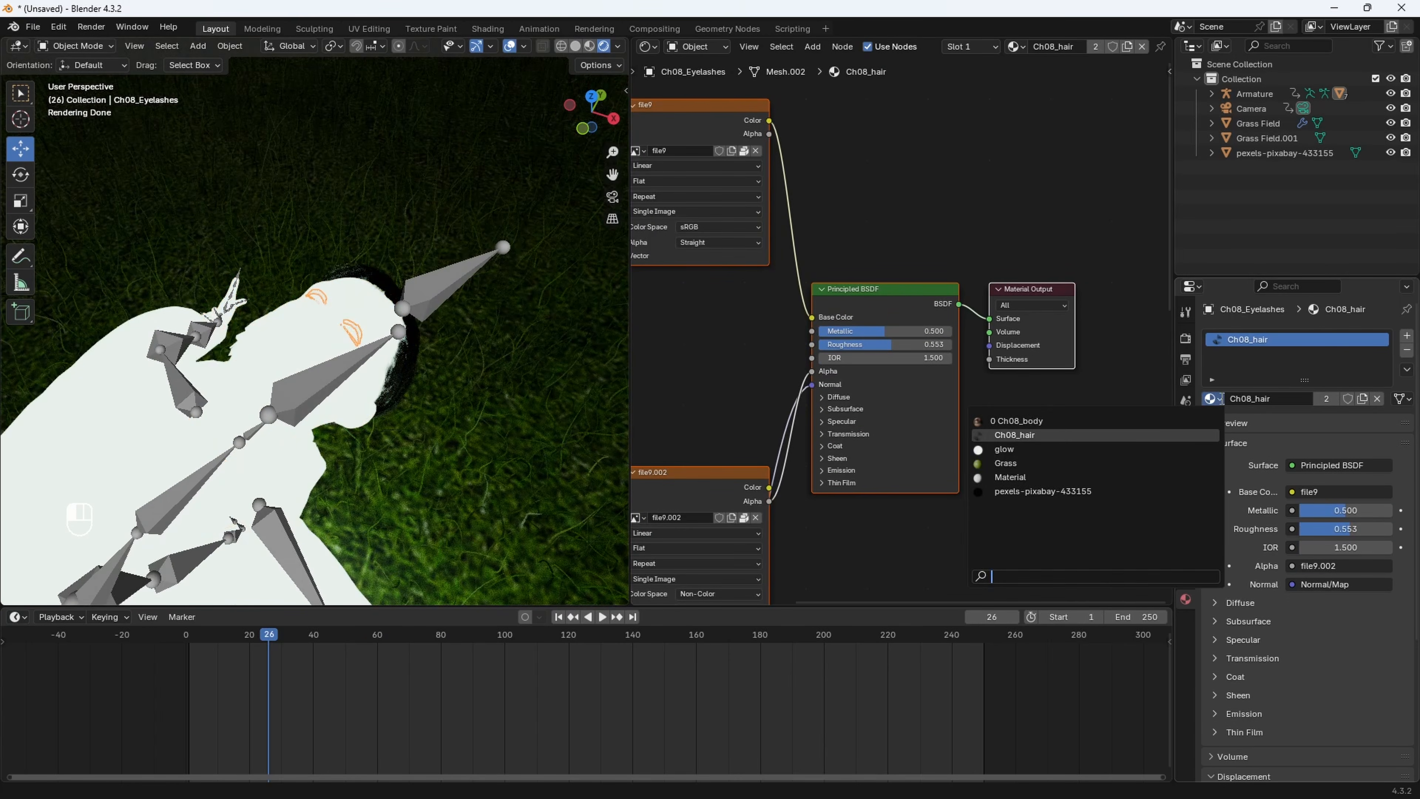
pyautogui.click(1053, 449)
pyautogui.click(413, 370)
pyautogui.click(1211, 400)
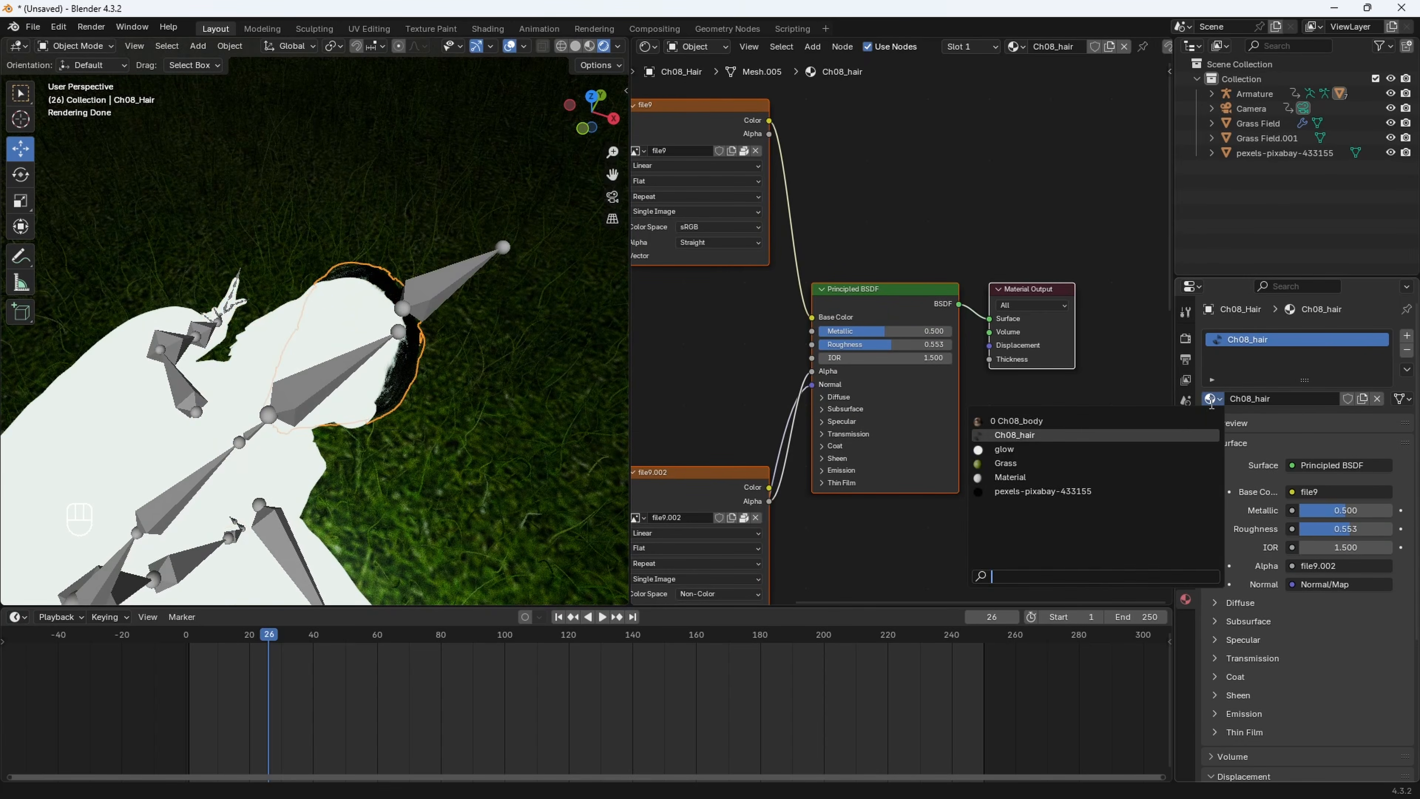
pyautogui.click(1004, 449)
# Return to the camera view and preview the glowing figure at frame 75
pyautogui.scroll(-5, 337, 369)
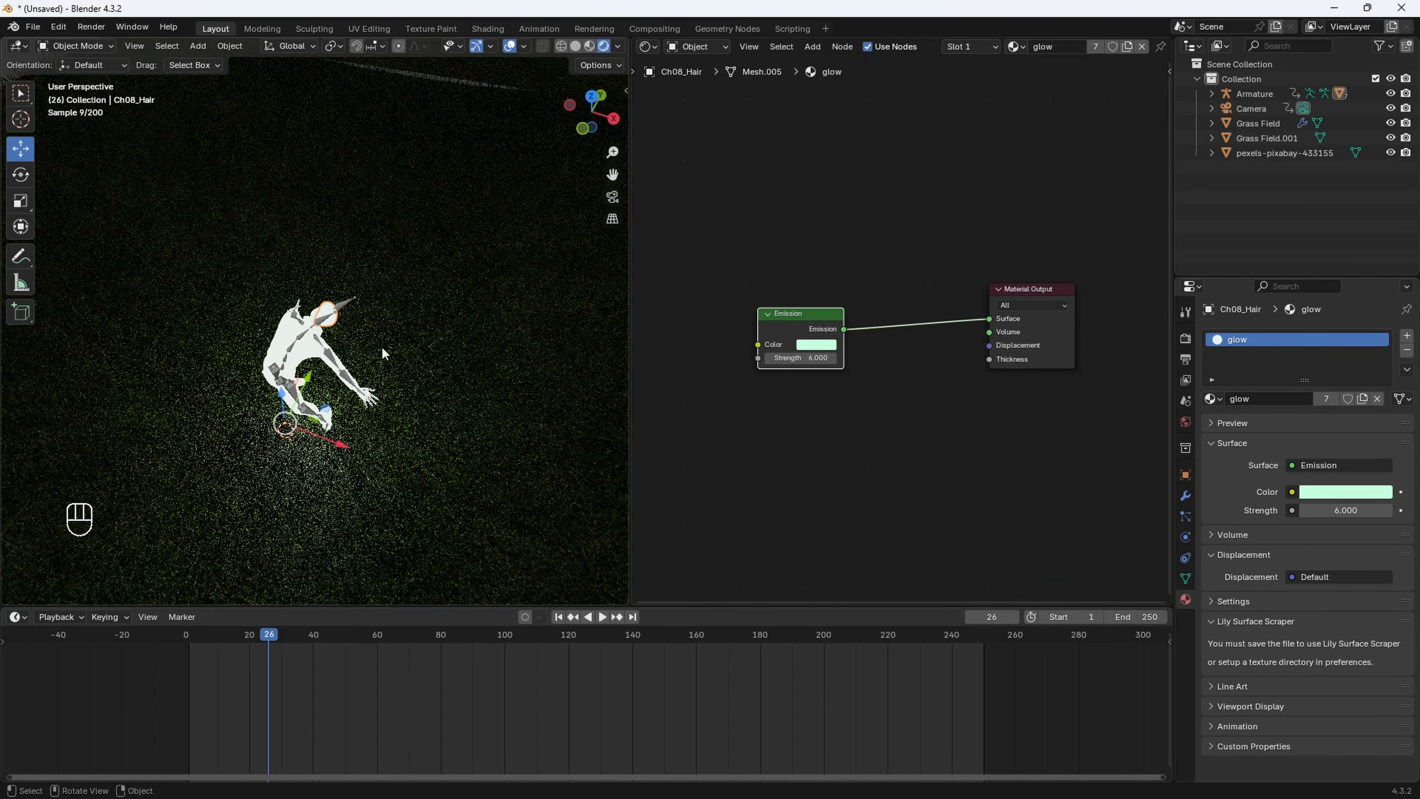
pyautogui.moveTo(382, 350); pyautogui.dragTo(484, 294, button='middle')
pyautogui.scroll(3, 484, 293)
pyautogui.keyDown('shift'); pyautogui.moveTo(386, 400); pyautogui.dragTo(438, 300, button='middle'); pyautogui.keyUp('shift')
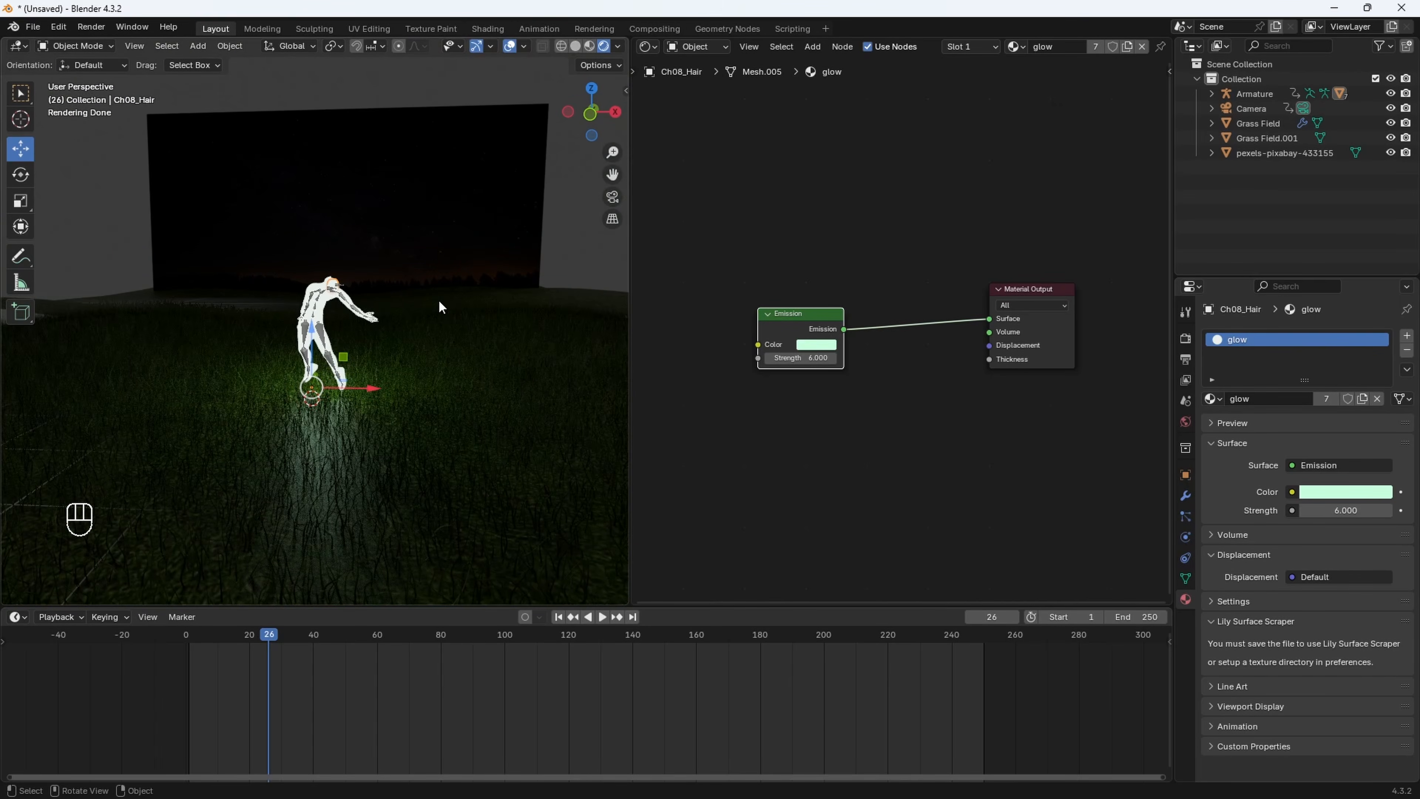
pyautogui.click(613, 197)
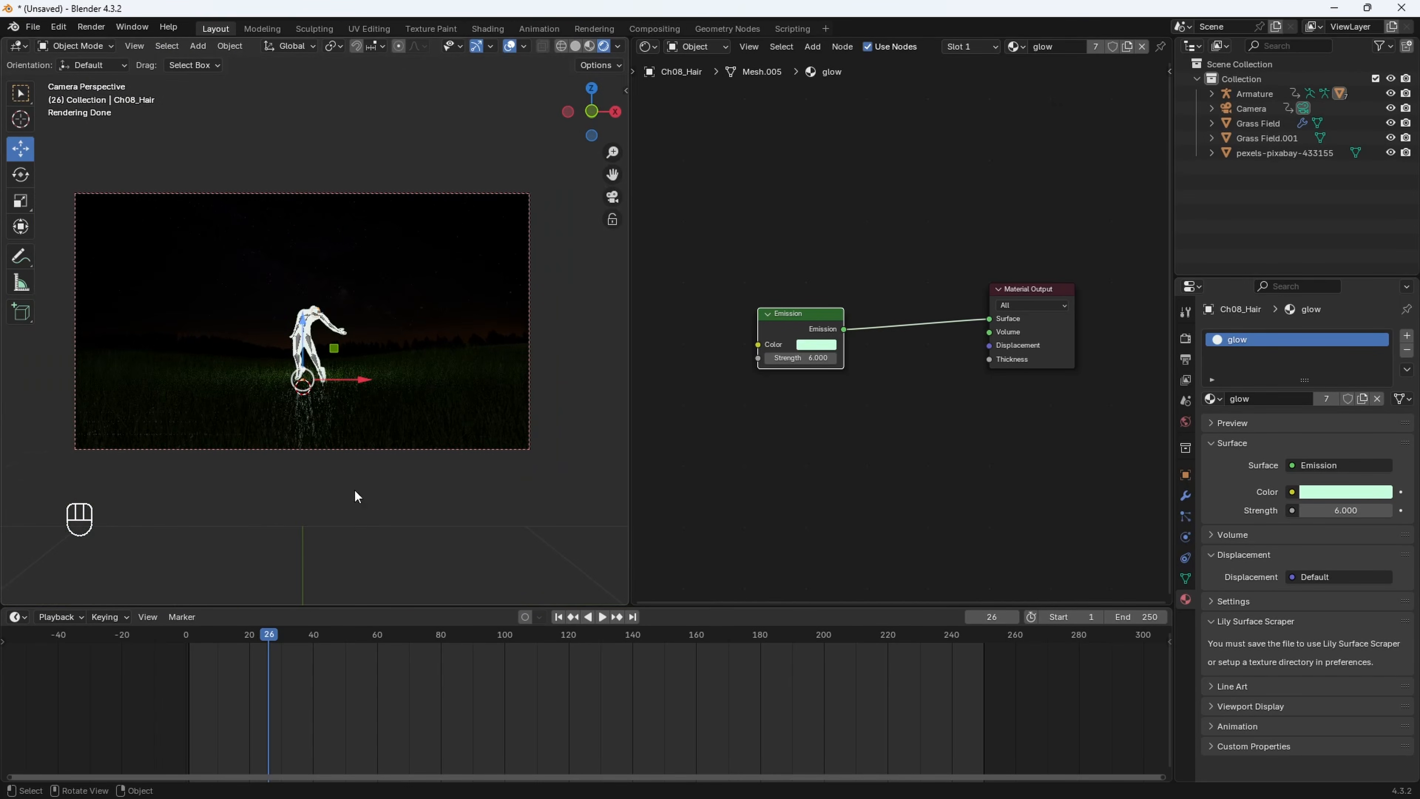
pyautogui.moveTo(372, 630); pyautogui.dragTo(425, 629)
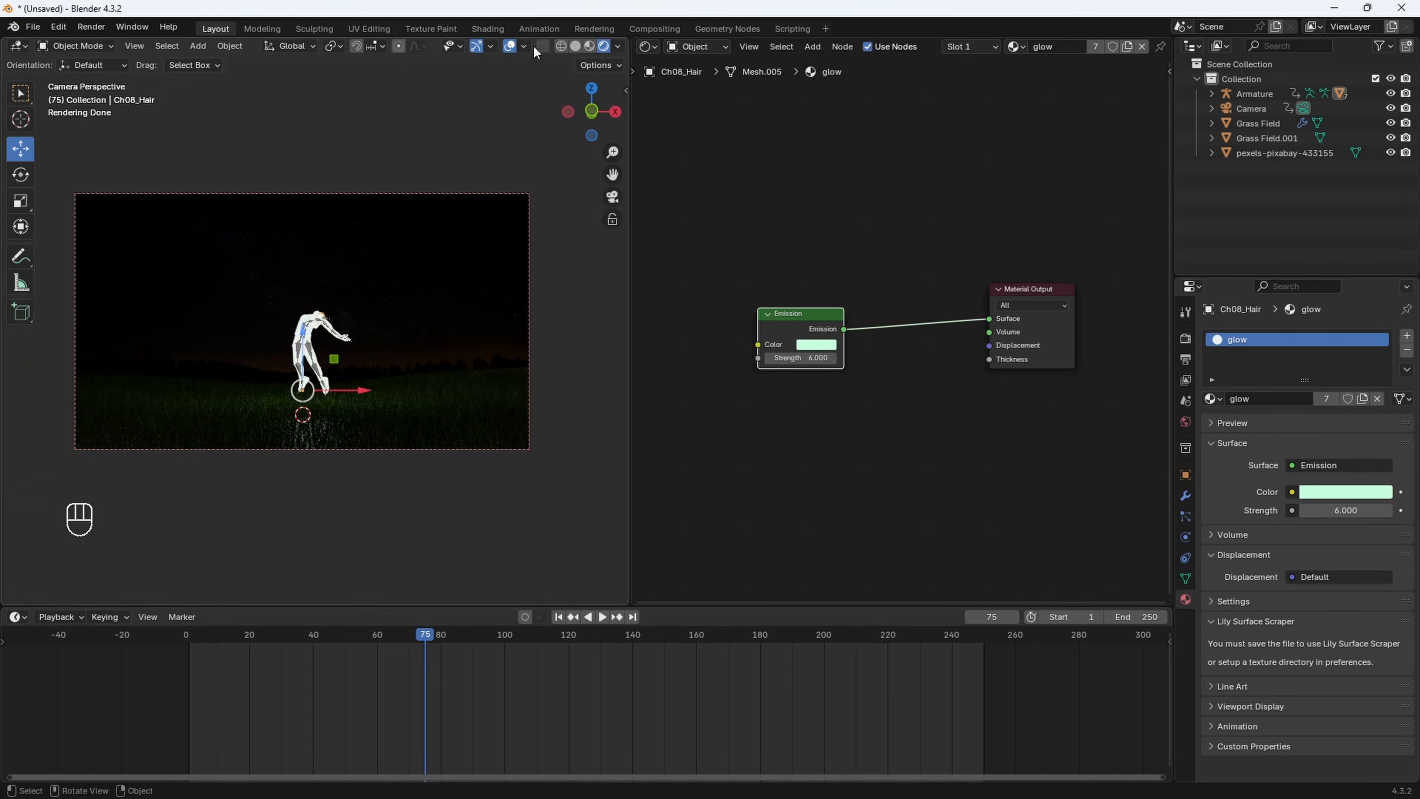
# Hide the viewport overlays and activate the Select Box tool for a clean view of the glowing figure
pyautogui.click(510, 46)
pyautogui.scroll(1, 436, 272)
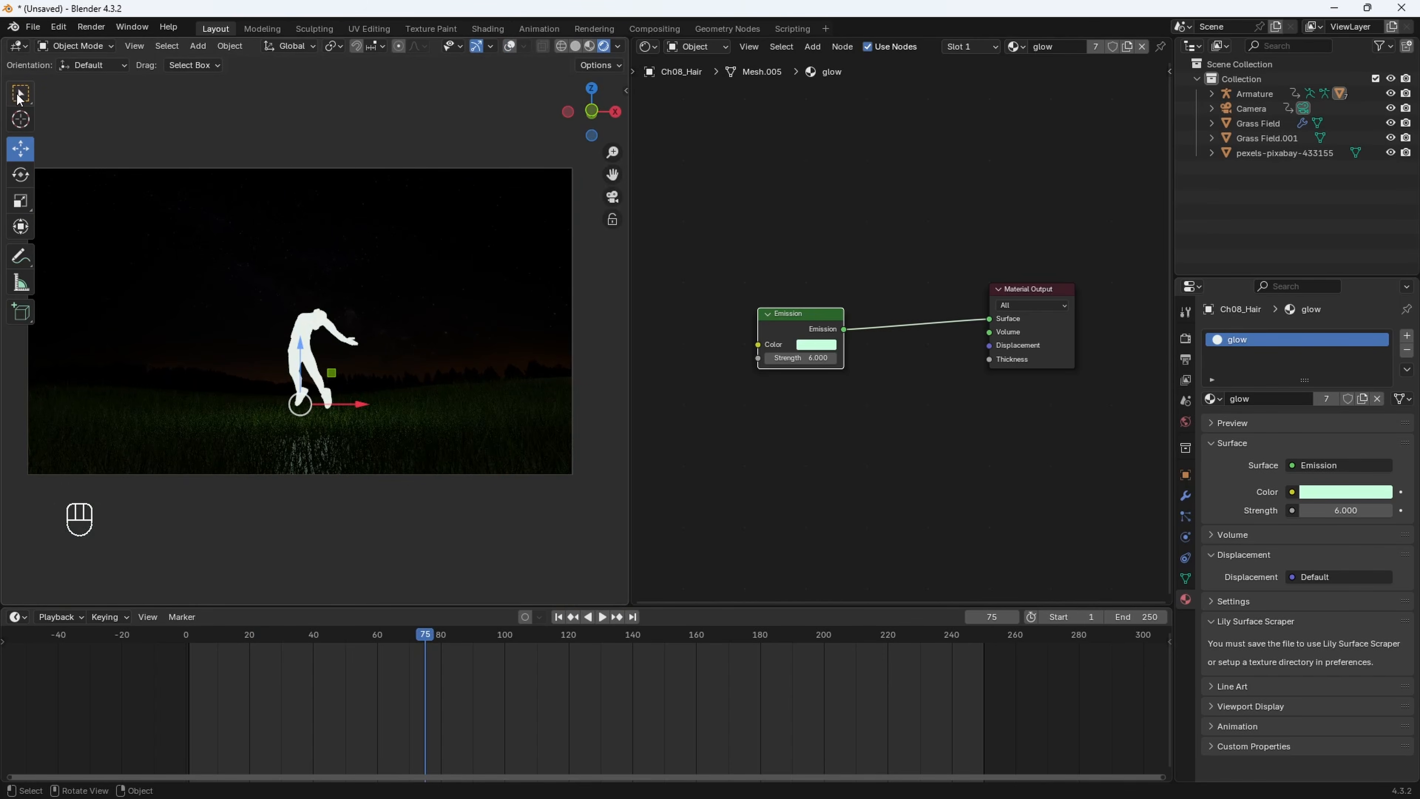
pyautogui.click(19, 99)
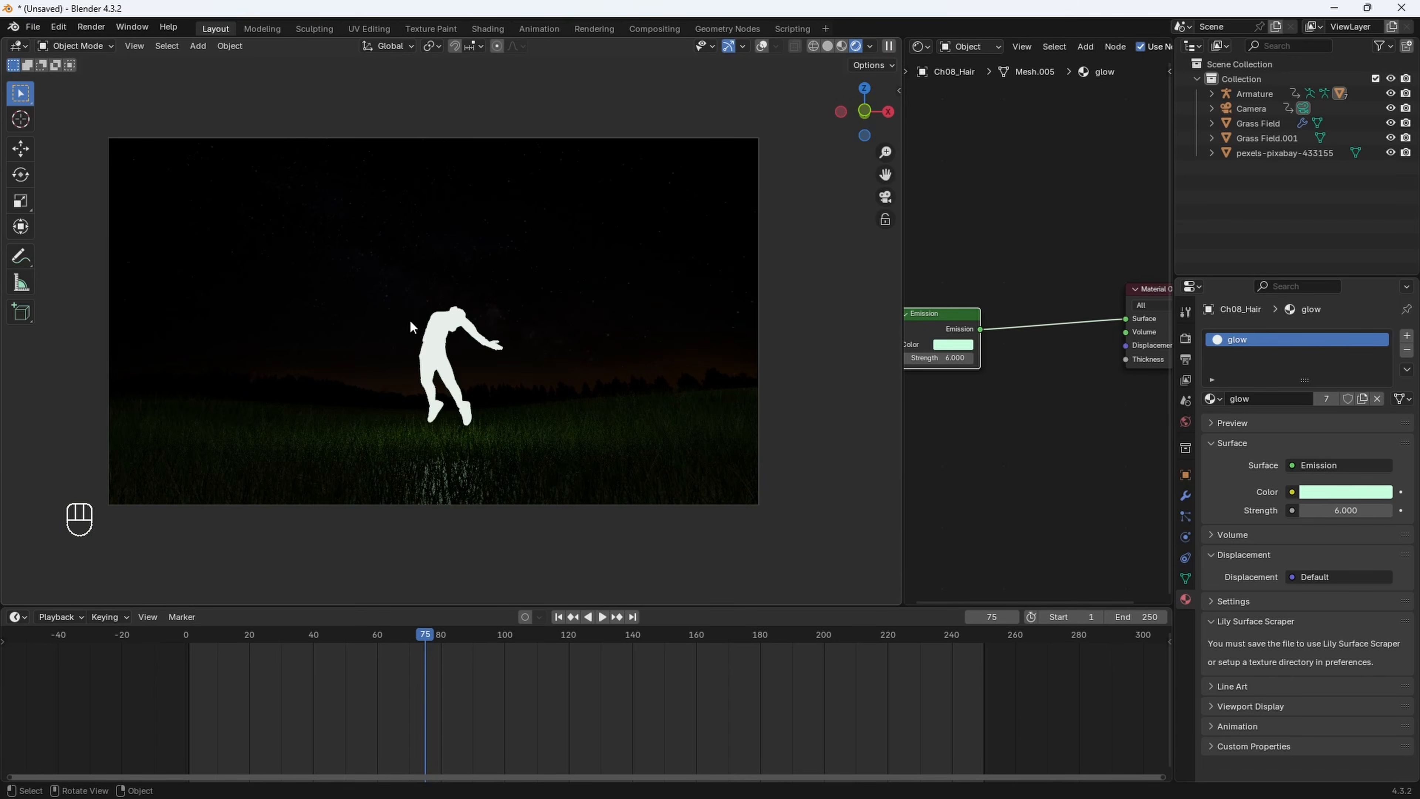
# Switch the viewport to solid shading and add an emitter particle system to the figure's hoodie mesh
pyautogui.press('z')
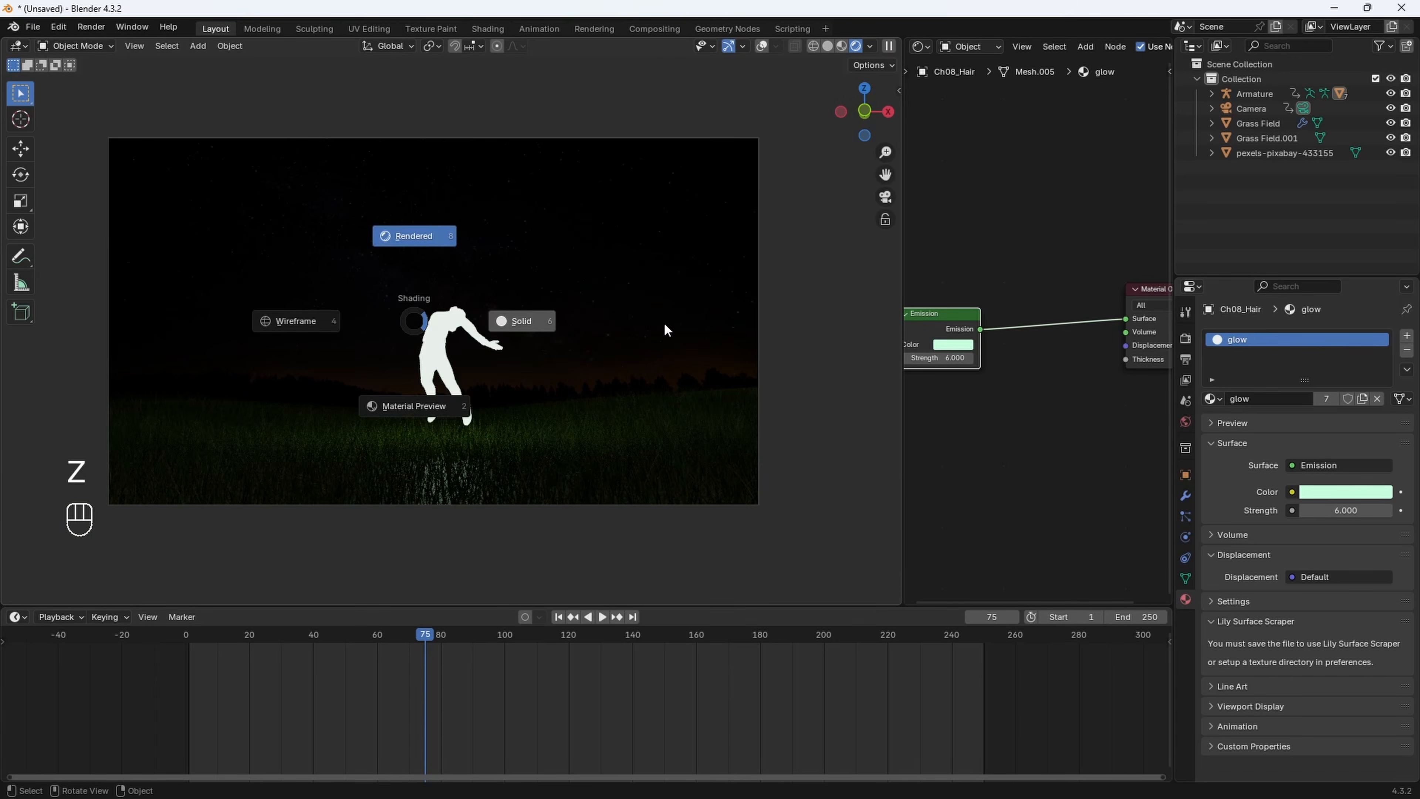
pyautogui.click(700, 335)
pyautogui.moveTo(613, 362); pyautogui.dragTo(403, 264, button='middle')
pyautogui.scroll(6, 570, 416)
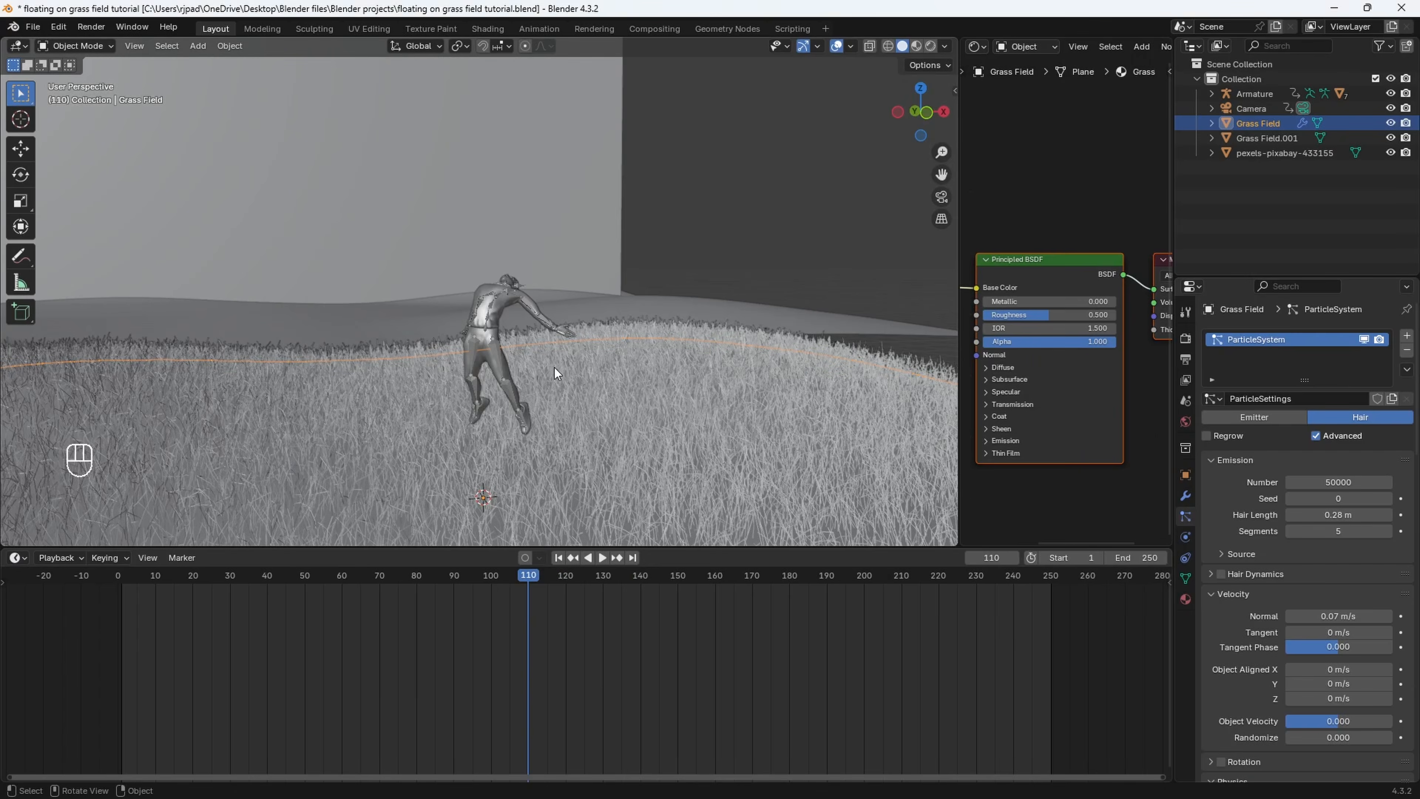
pyautogui.moveTo(555, 368); pyautogui.dragTo(502, 295, button='middle')
pyautogui.scroll(3, 558, 374)
pyautogui.click(501, 295)
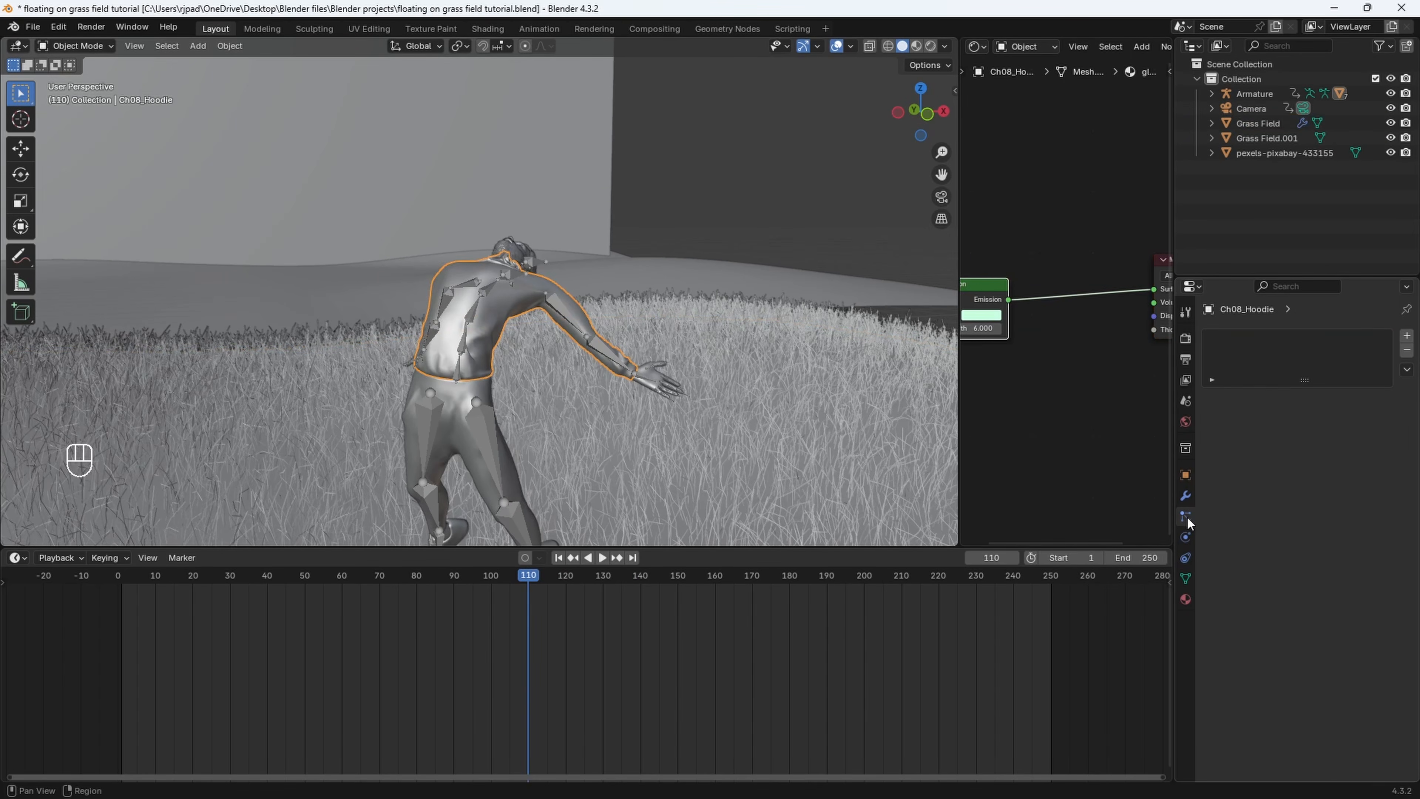
pyautogui.click(1406, 336)
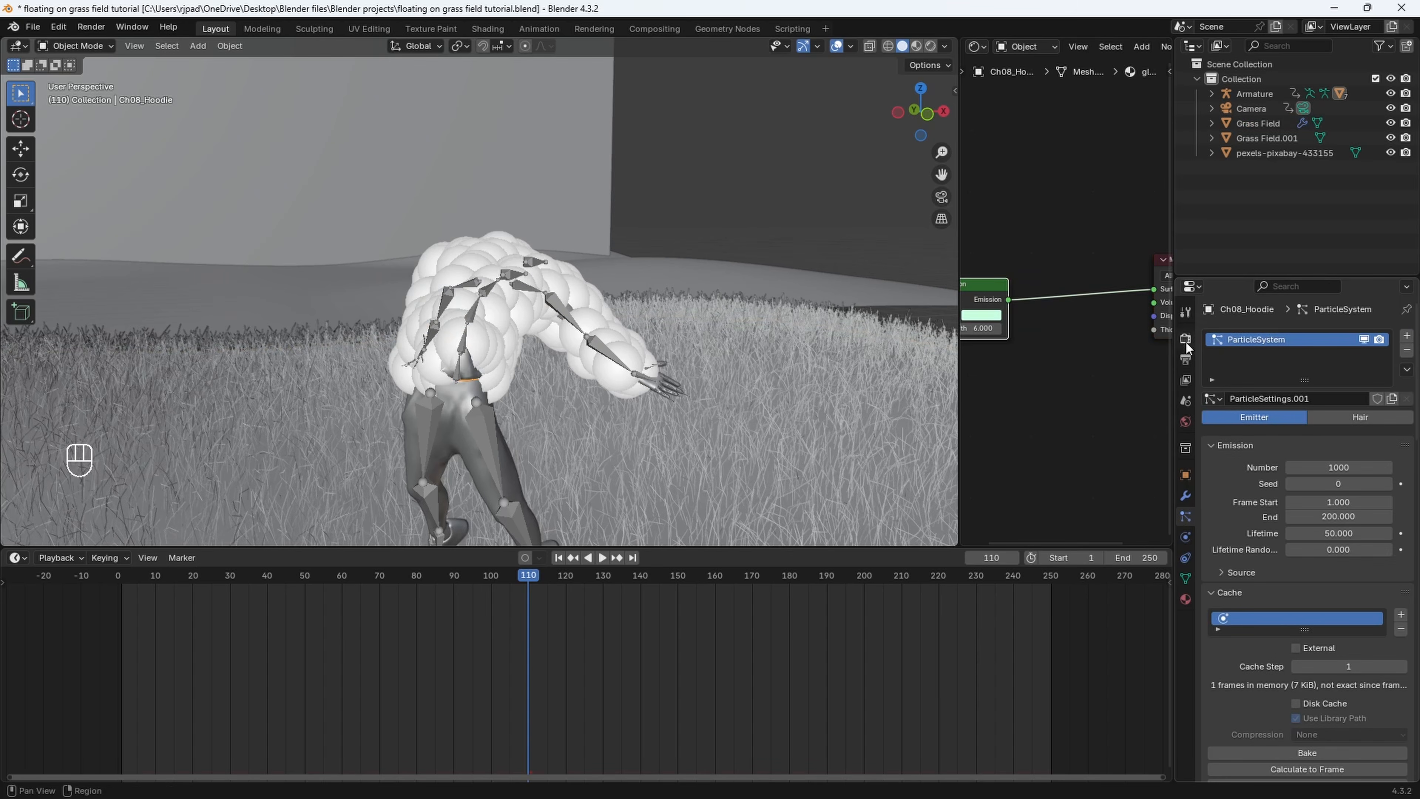
# Play the animation from frame 1 to examine how the hoodie's particles are emitted
pyautogui.click(122, 577)
pyautogui.scroll(-5, 526, 405)
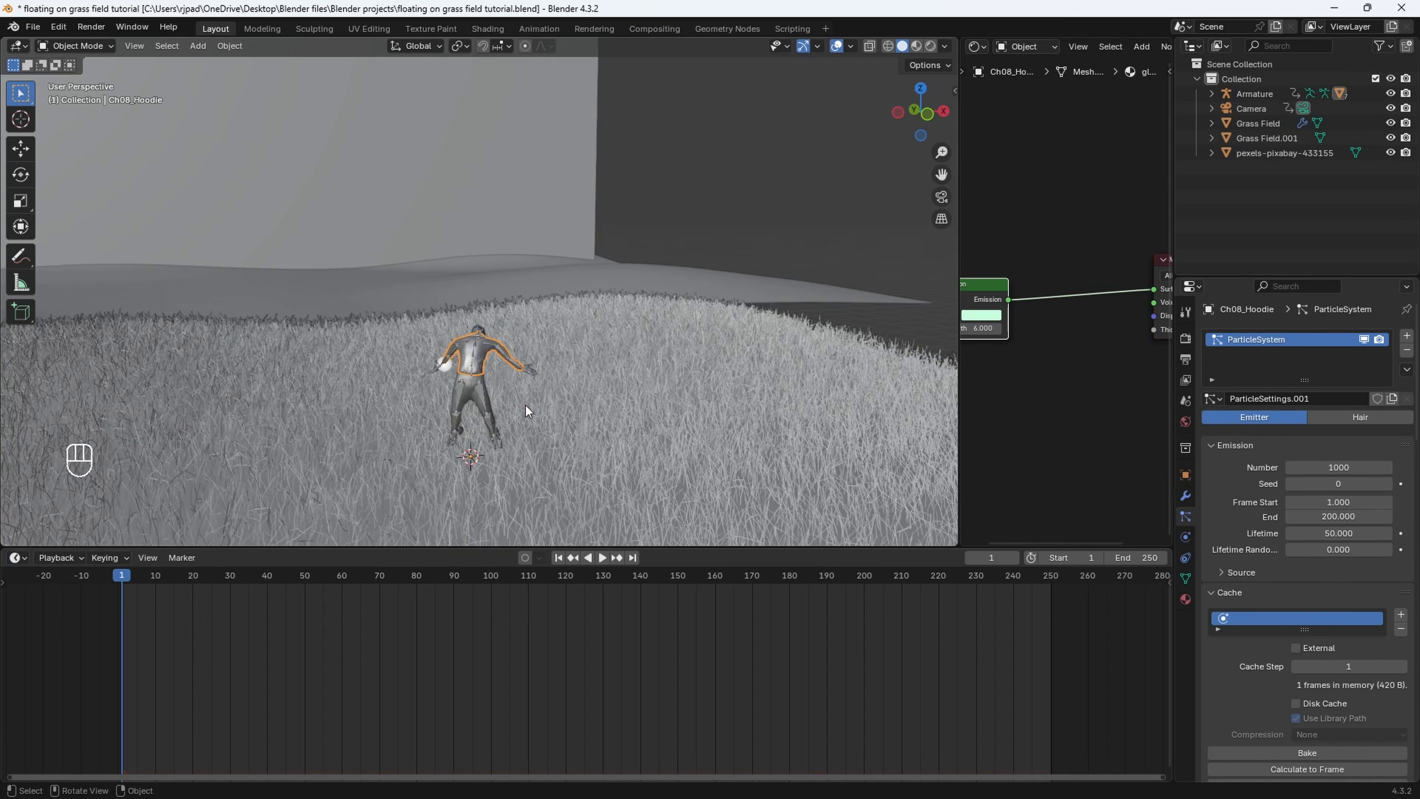
pyautogui.keyDown('shift'); pyautogui.moveTo(582, 389); pyautogui.dragTo(507, 327, button='middle'); pyautogui.keyUp('shift')
pyautogui.press('space')
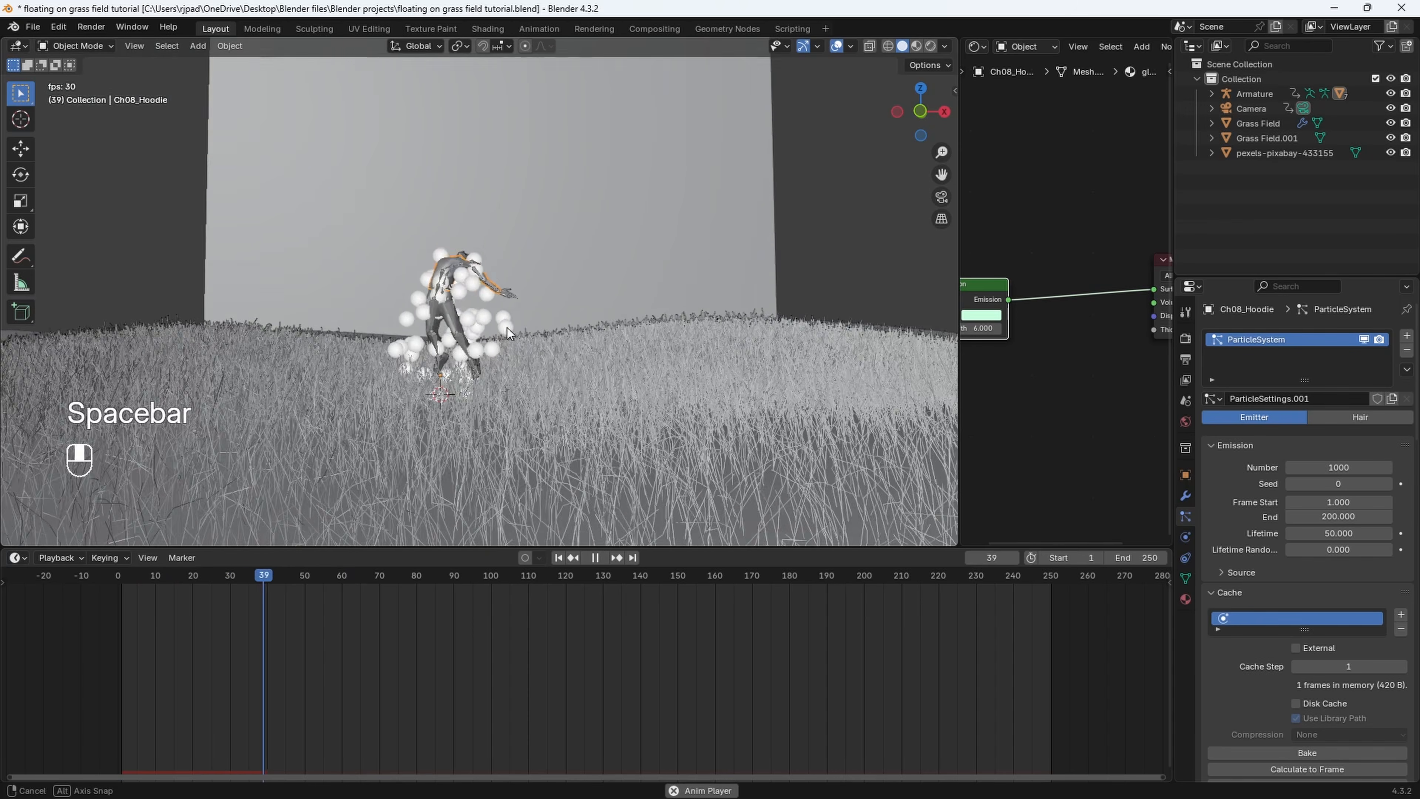
pyautogui.moveTo(505, 414)
pyautogui.keyDown('shift'); pyautogui.mouseDown(button='middle')
pyautogui.moveTo(542, 193)
pyautogui.moveTo(519, 459)
pyautogui.moveTo(508, 388)
pyautogui.mouseUp(button='middle'); pyautogui.keyUp('shift')
pyautogui.press('space')
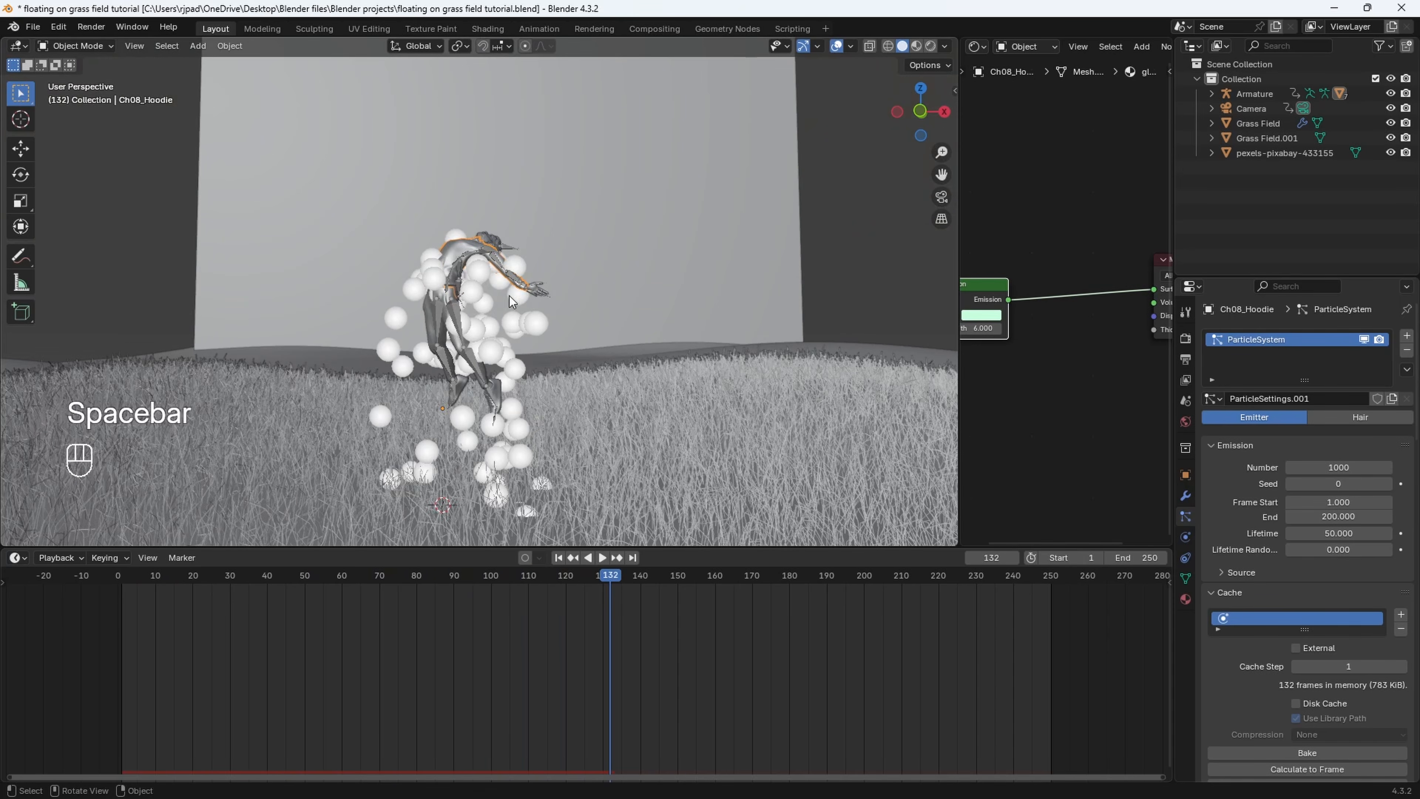
# Set the gravity field weight of the hoodie's particles to 0 and play the animation from the start
pyautogui.scroll(-20, 1301, 563)
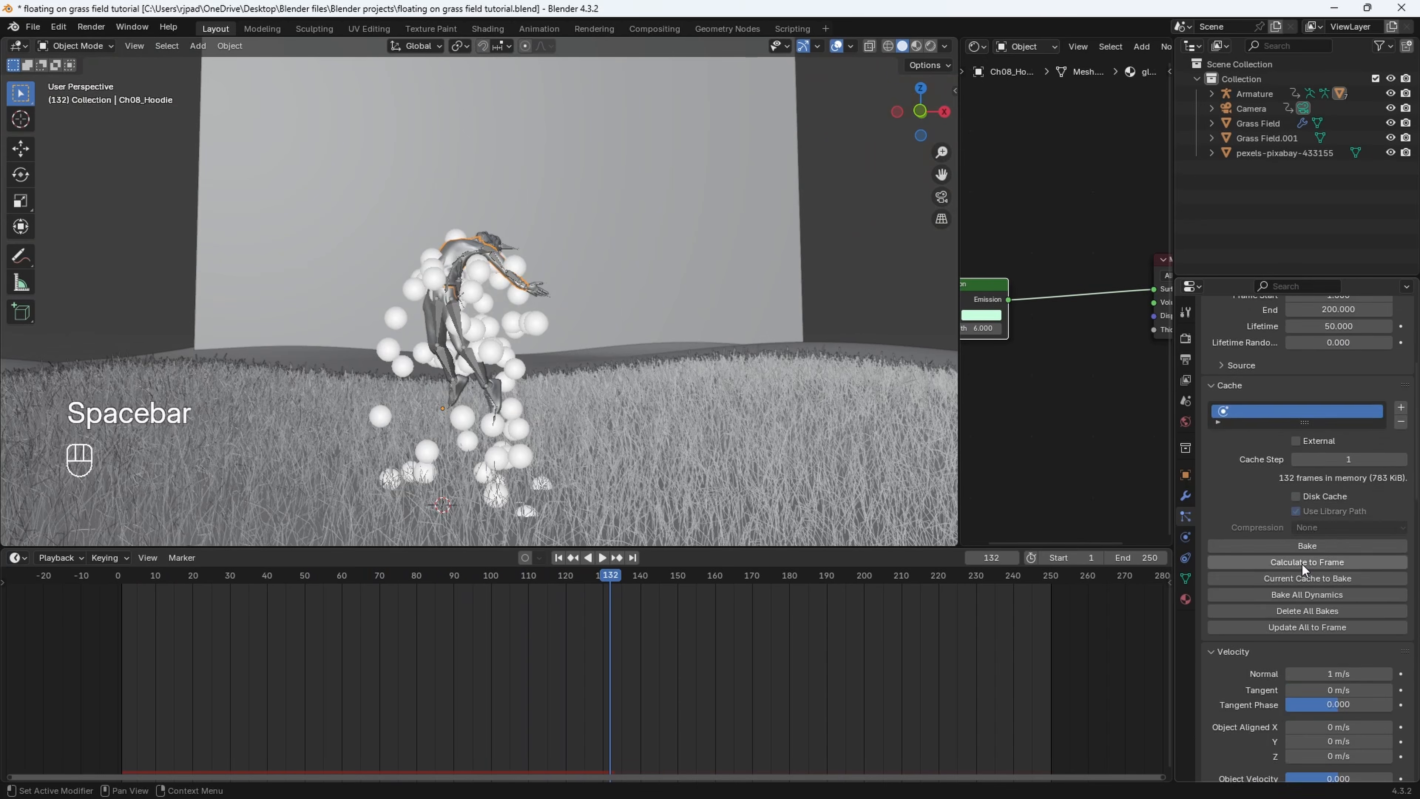
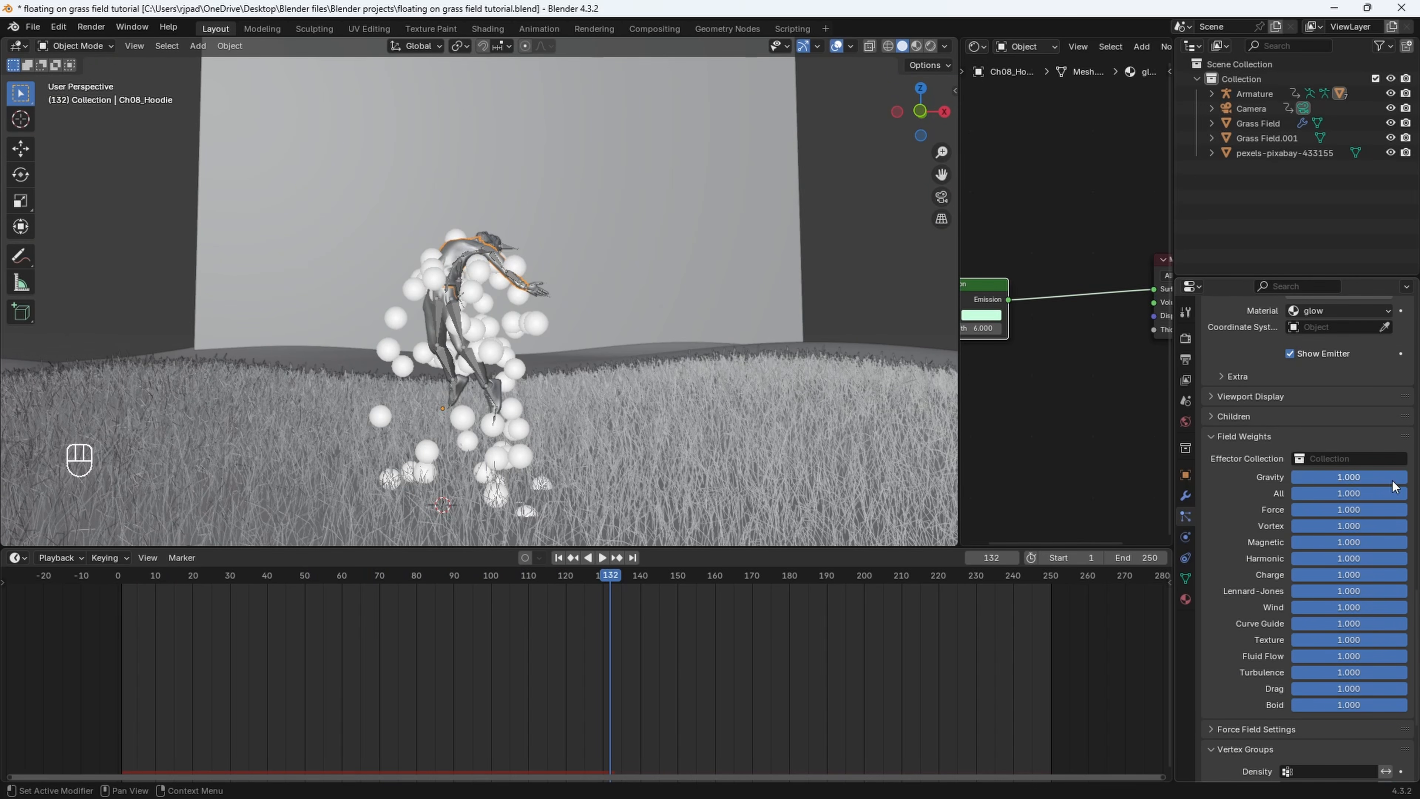
pyautogui.moveTo(1393, 480); pyautogui.dragTo(1376, 480)
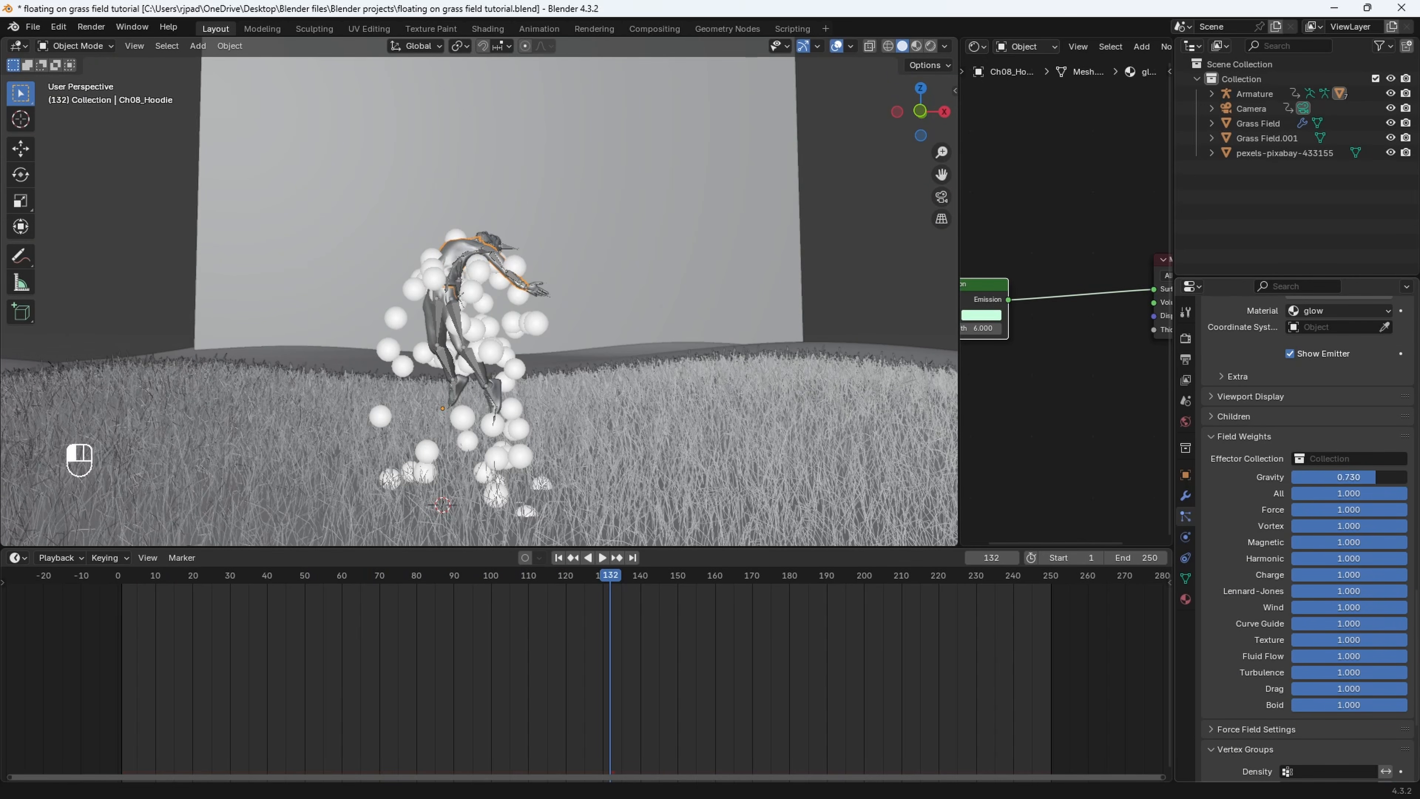
pyautogui.click(117, 573)
pyautogui.press('space')
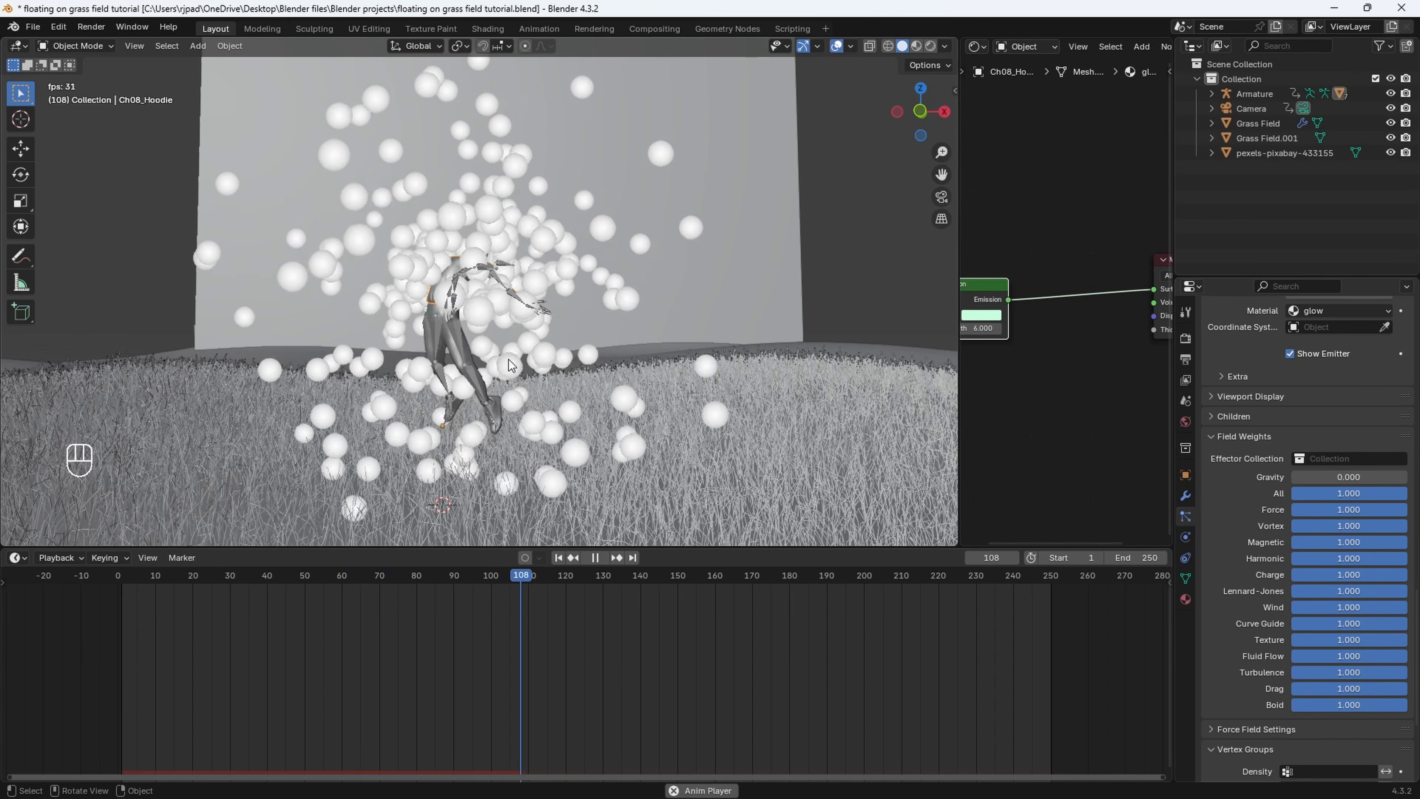
pyautogui.press('space')
pyautogui.scroll(20, 1256, 496)
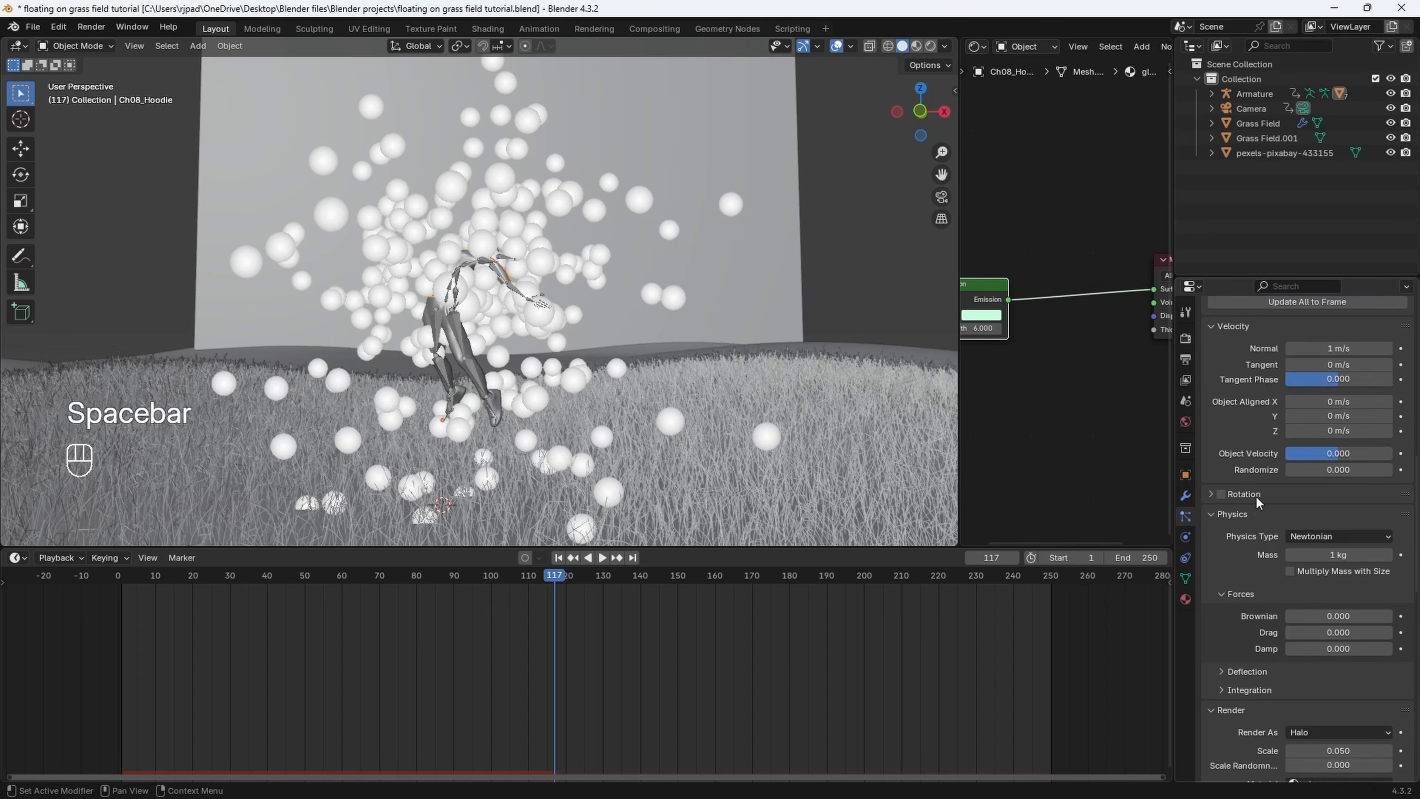
# Go back to frame 0 and set the particle emission's lifetime and end frame both to 500
pyautogui.hotkey('ctrl', 'z')
pyautogui.hotkey('ctrl', 'z')
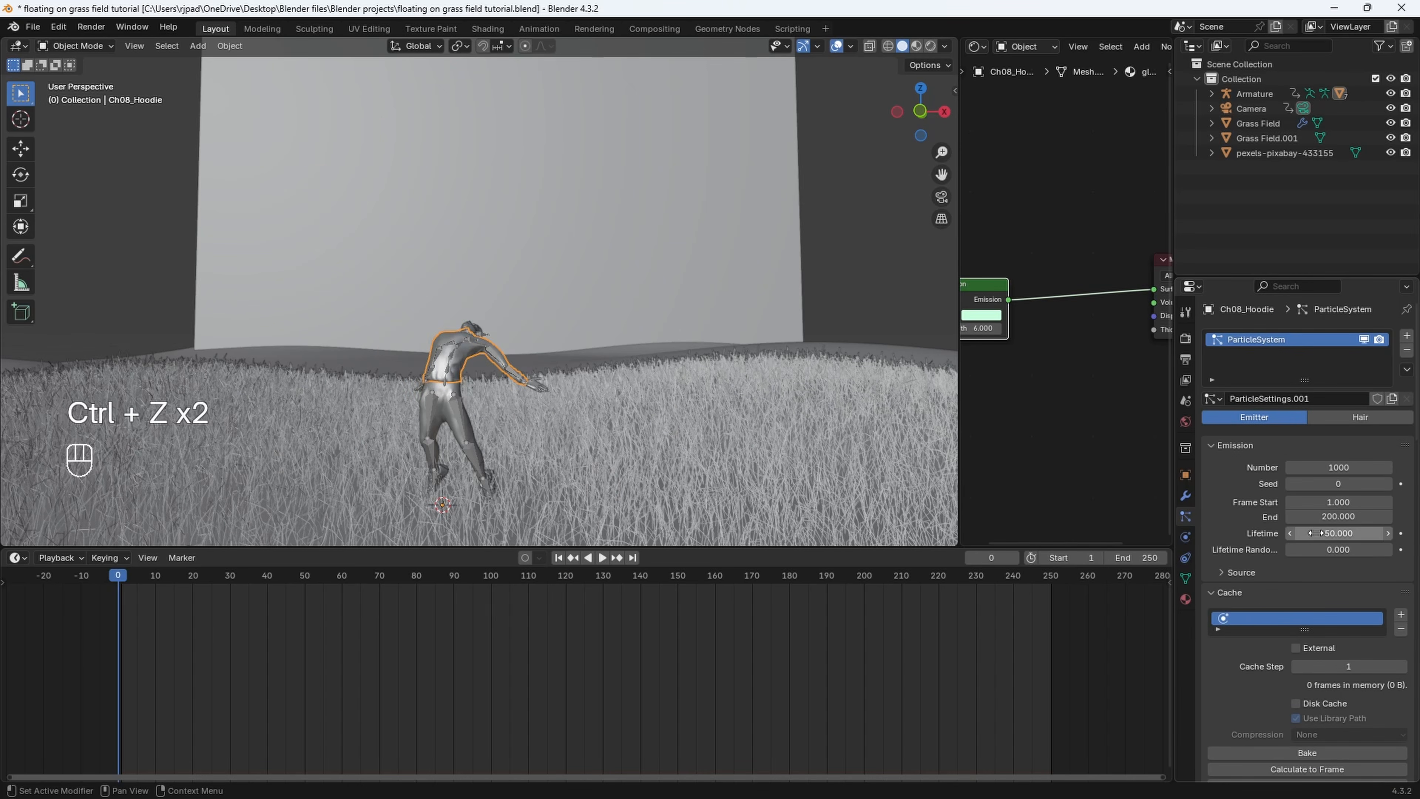
pyautogui.click(1317, 532)
pyautogui.write('500')
pyautogui.press('Return')
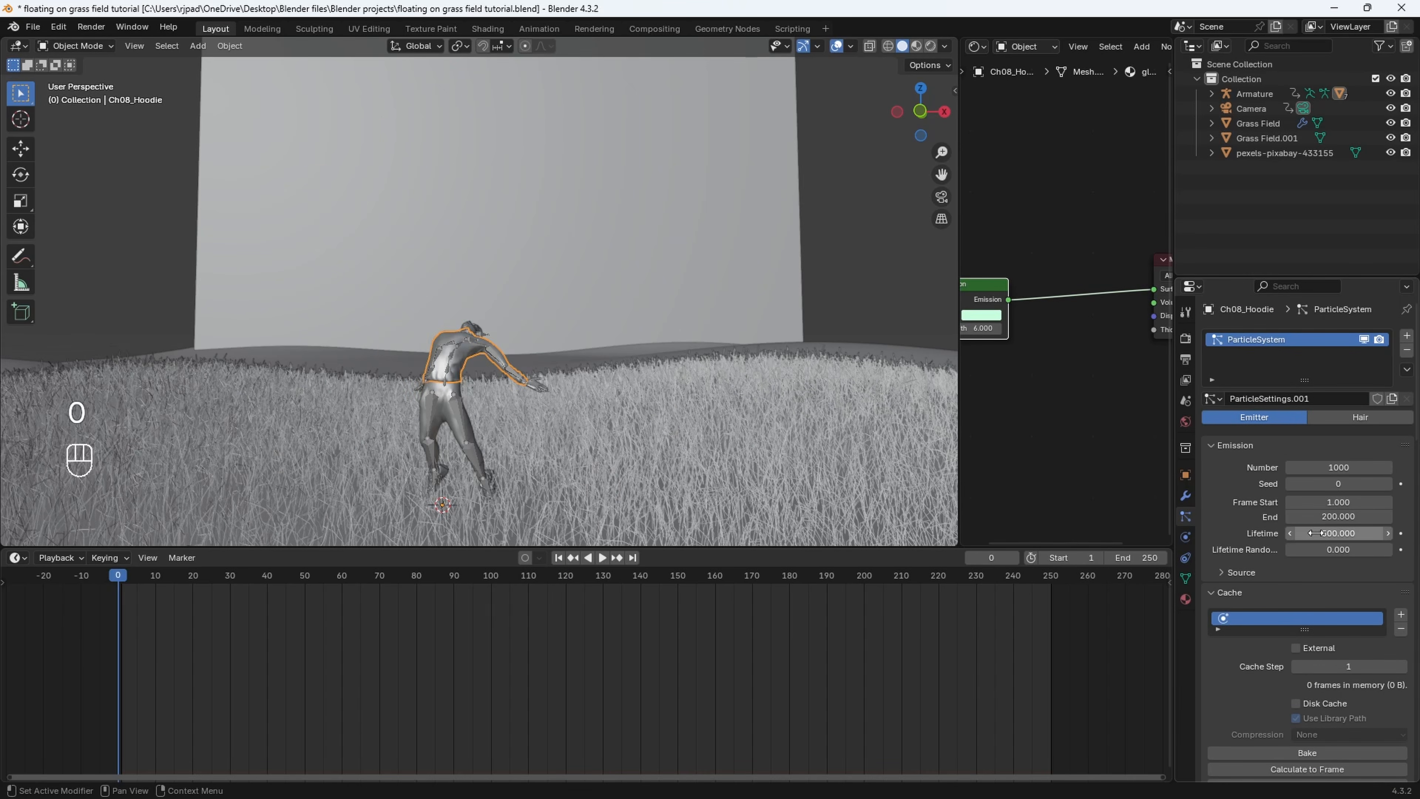
pyautogui.click(1325, 518)
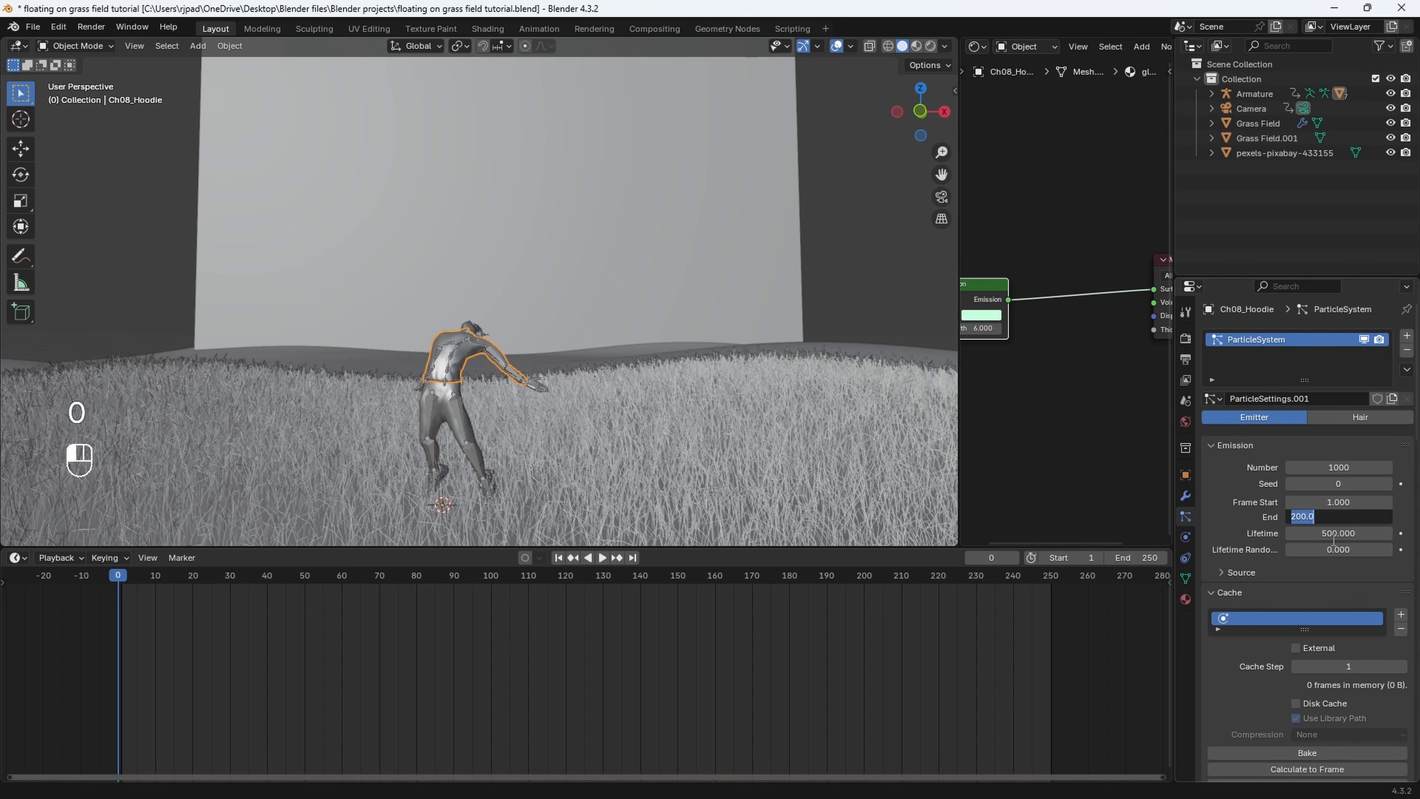
pyautogui.write('500')
pyautogui.press('Return')
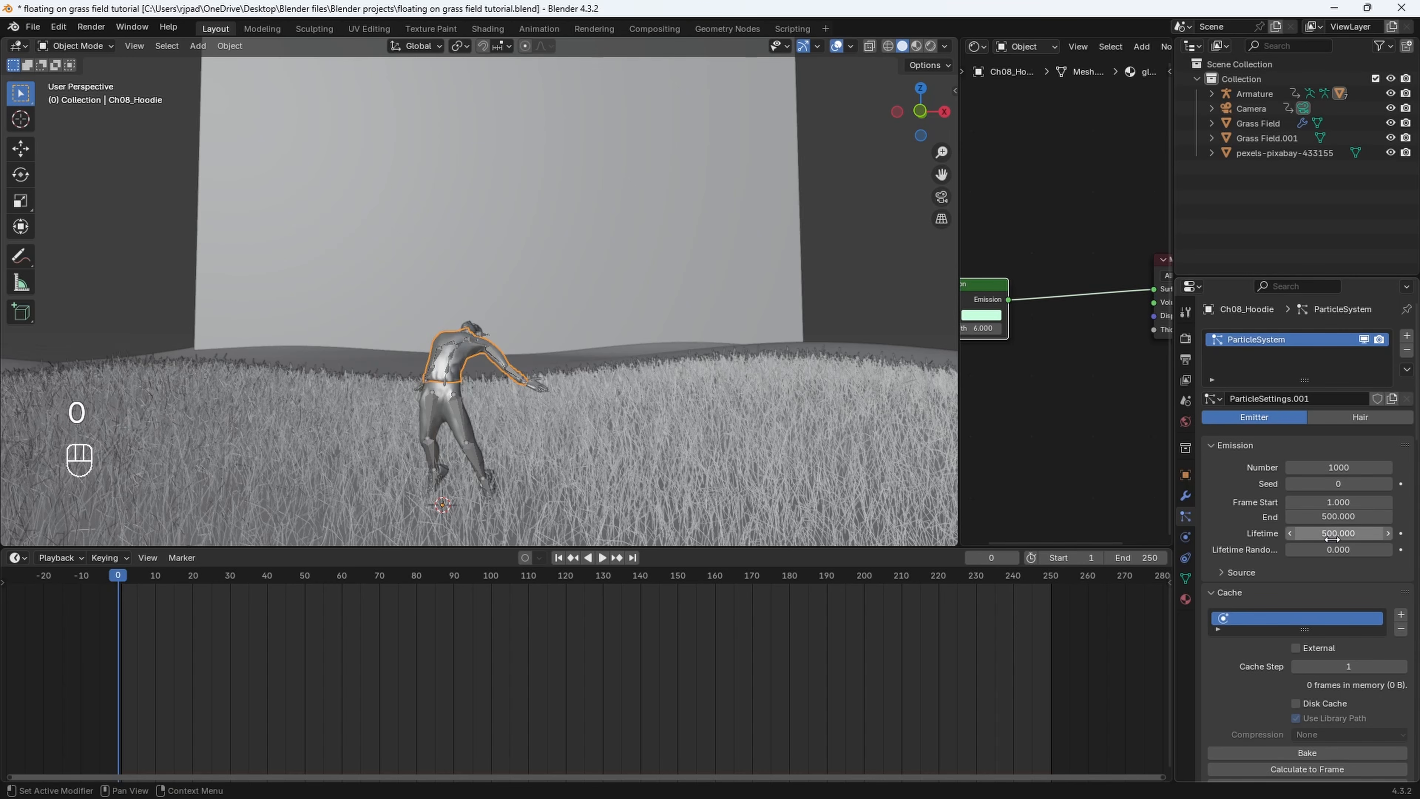
# Play the animation to check how the weightless particles spread around the figure
pyautogui.press('space')
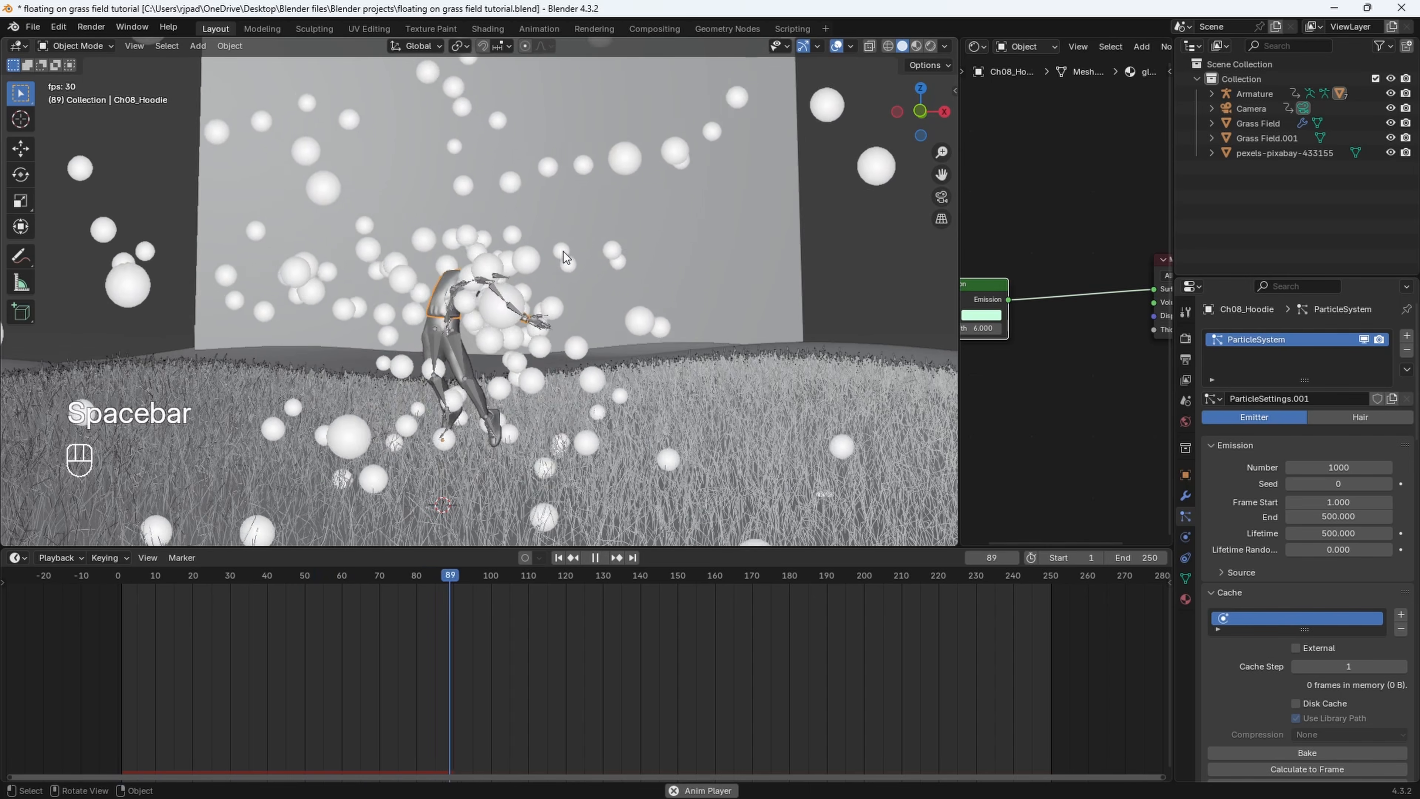
pyautogui.scroll(-3, 558, 250)
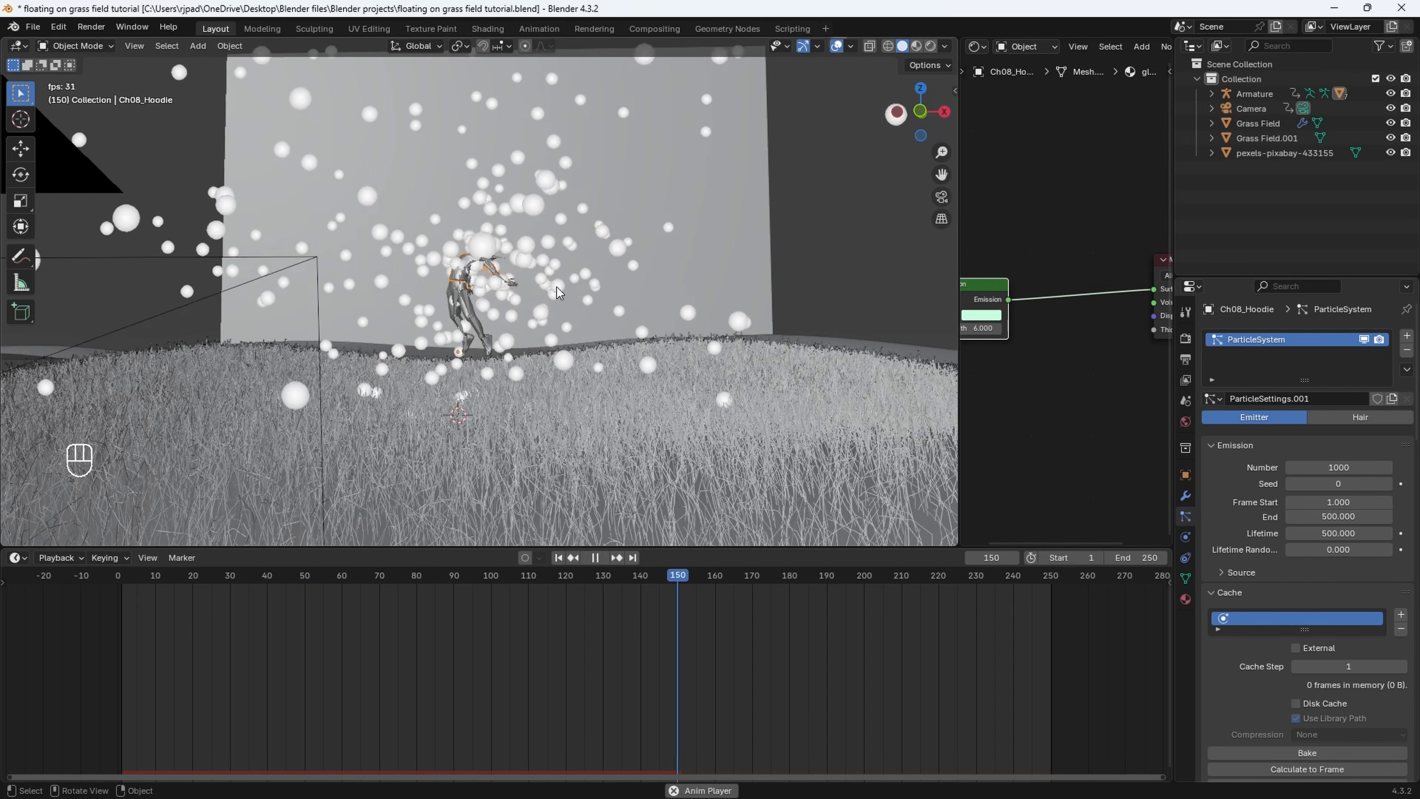
pyautogui.press('space')
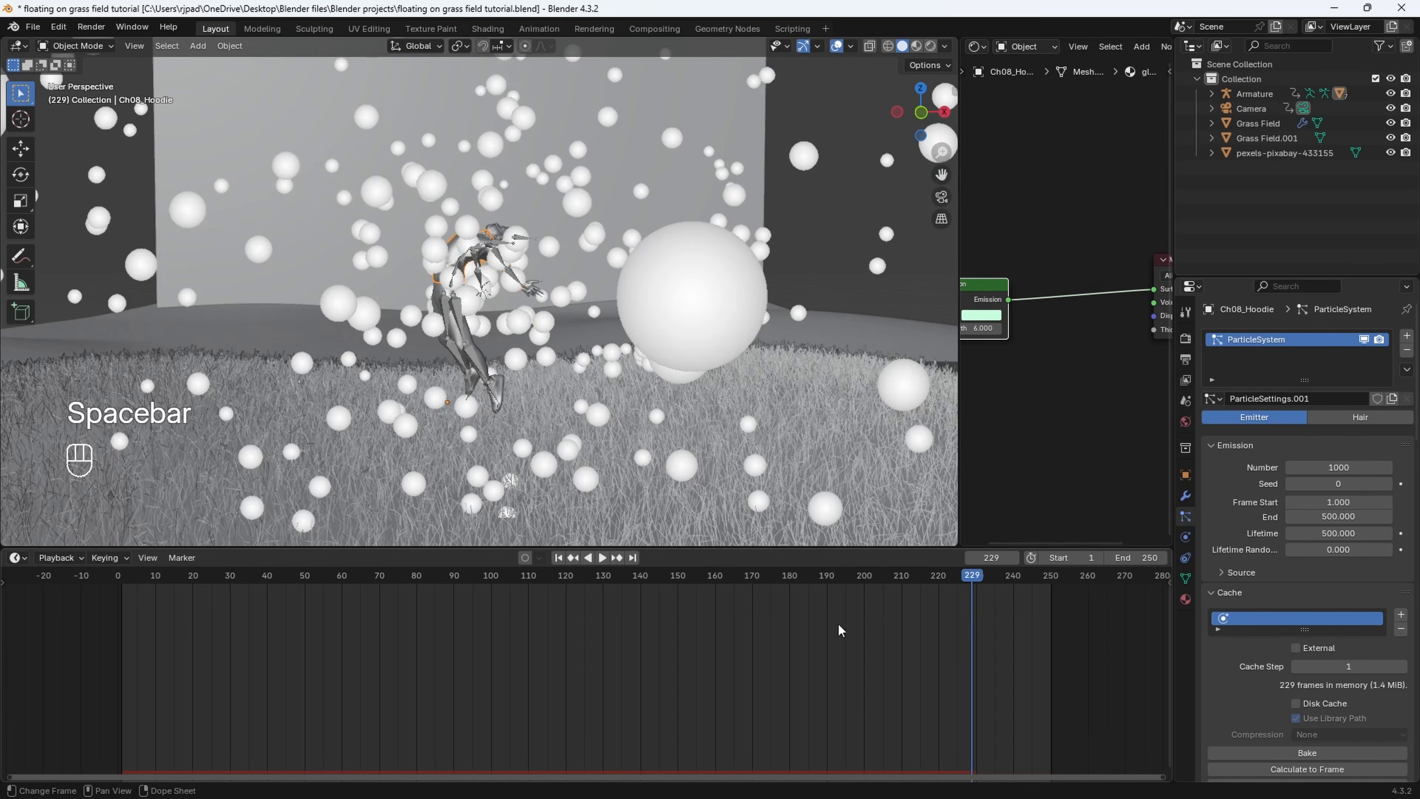
# Set the scene's end frame to 360
pyautogui.scroll(-5, 842, 633)
pyautogui.keyDown('shift'); pyautogui.moveTo(892, 658); pyautogui.dragTo(869, 653, button='middle'); pyautogui.keyUp('shift')
pyautogui.scroll(-2, 869, 652)
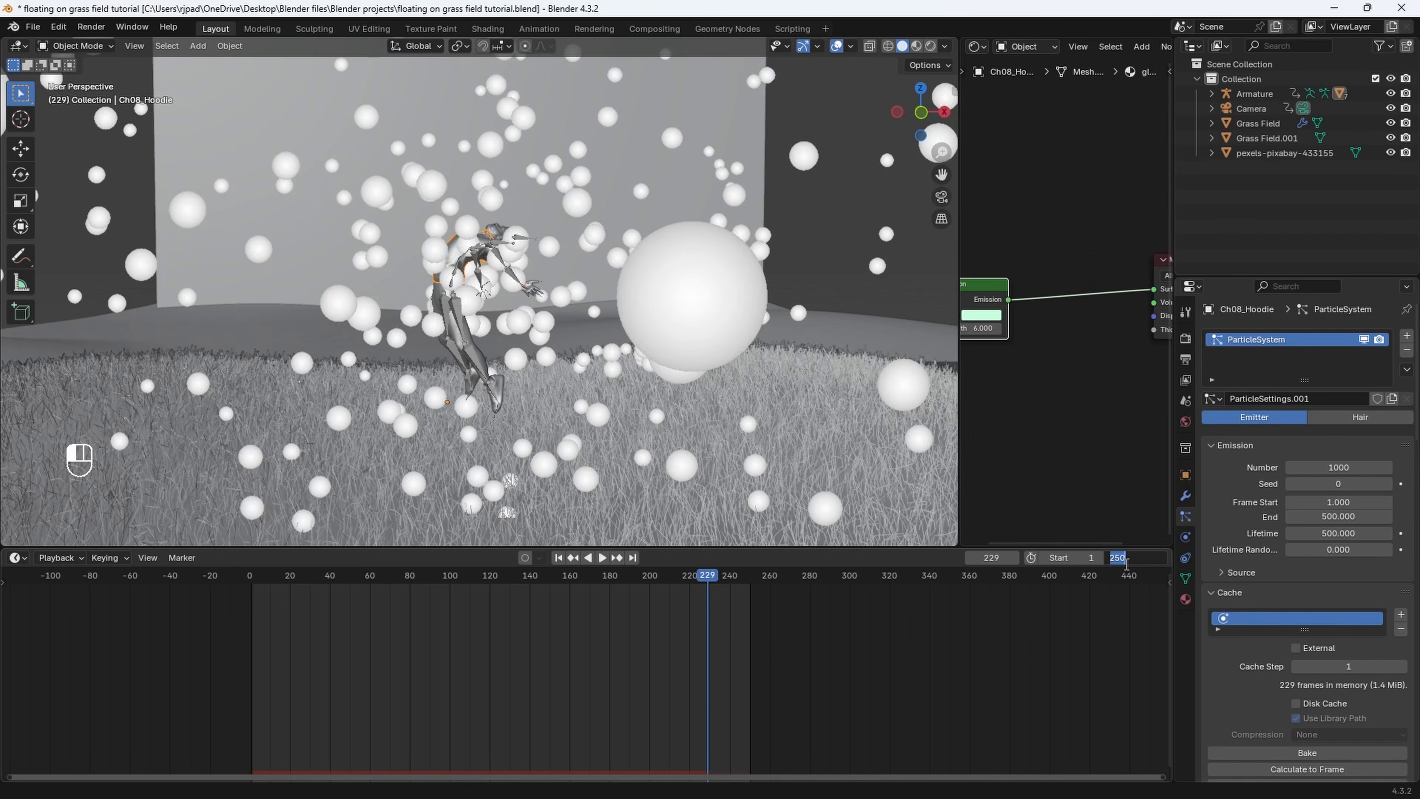
pyautogui.press('Return')
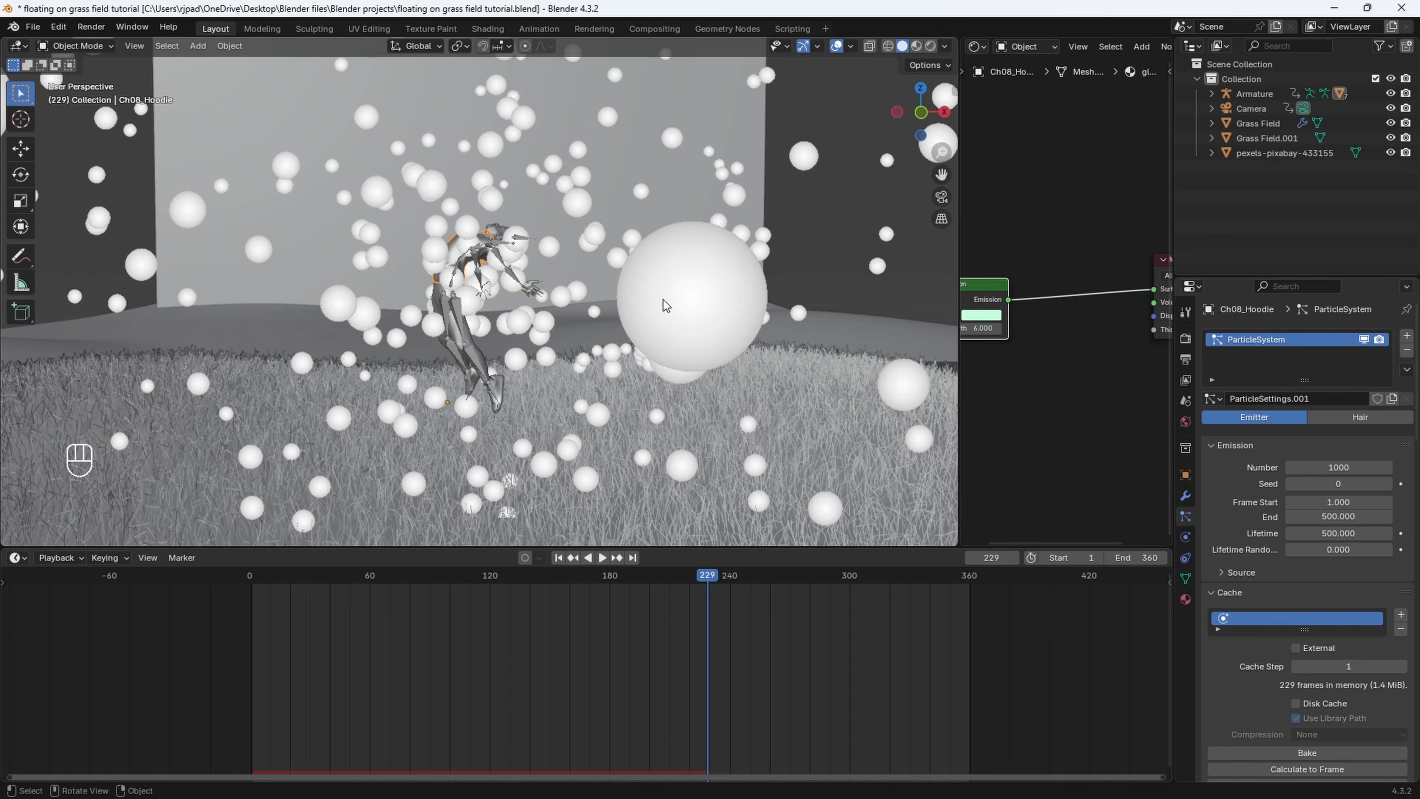
# Set the drag force in the hoodie particles' physics to 0.469
pyautogui.scroll(-5, 1367, 517)
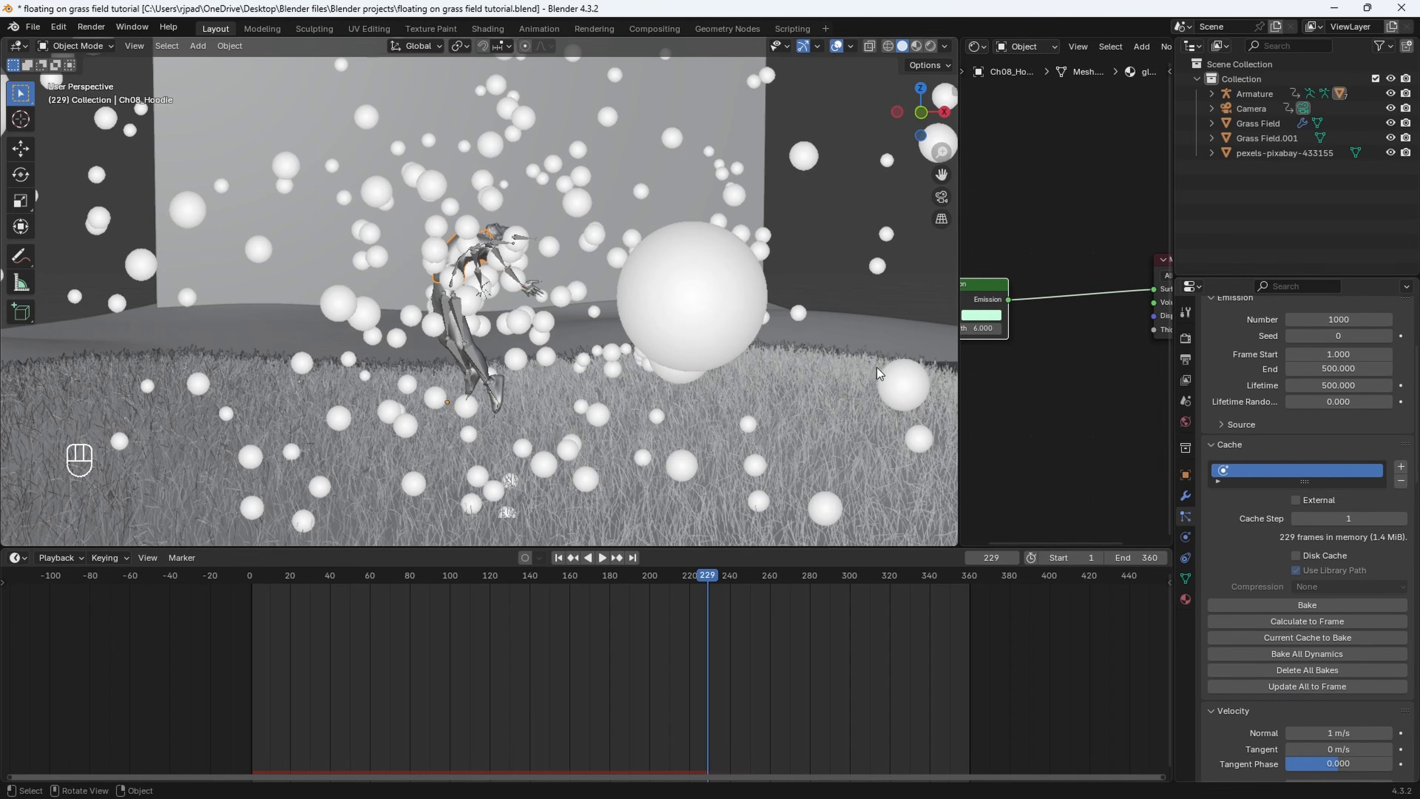
pyautogui.scroll(-4, 669, 285)
pyautogui.scroll(-6, 1373, 585)
pyautogui.scroll(-10, 1370, 585)
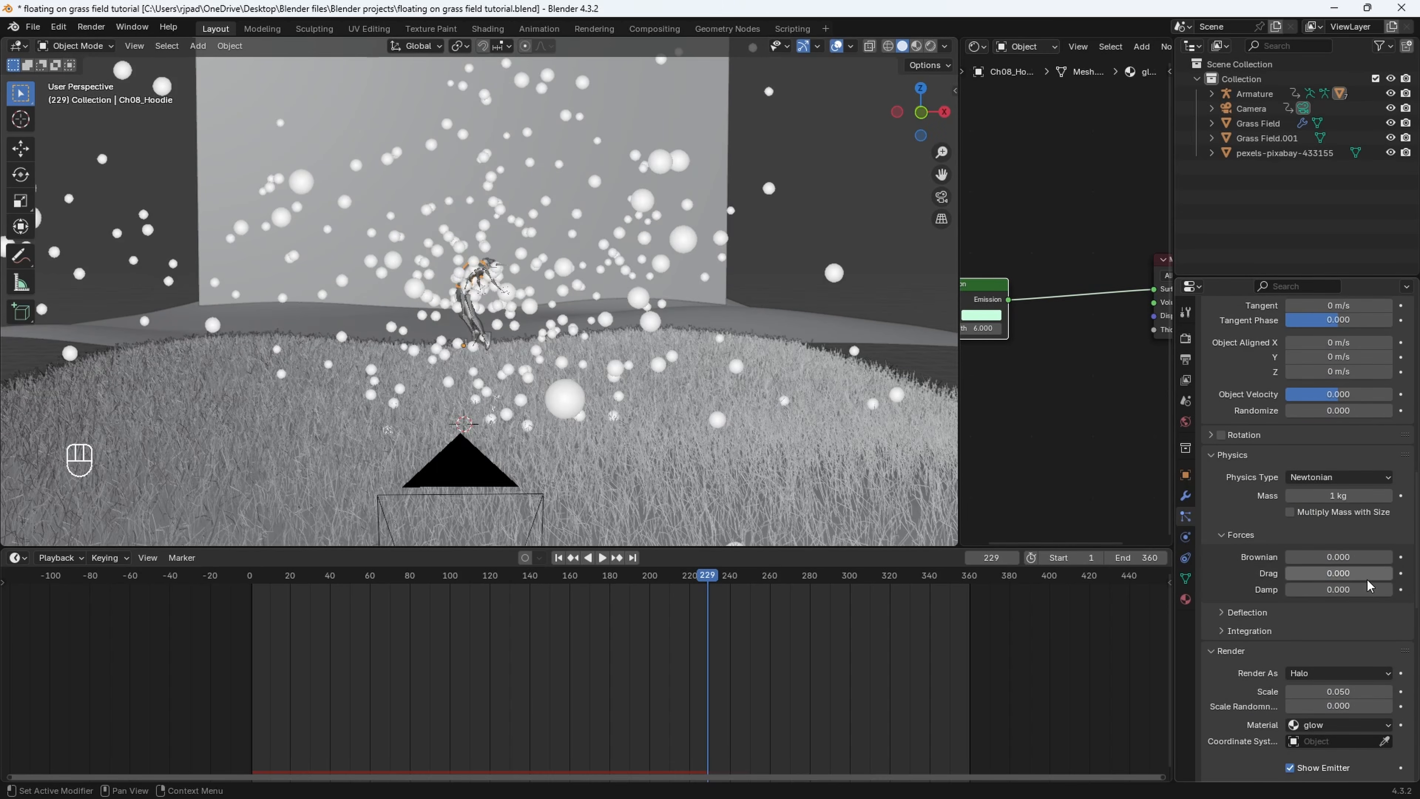
pyautogui.click(1345, 574)
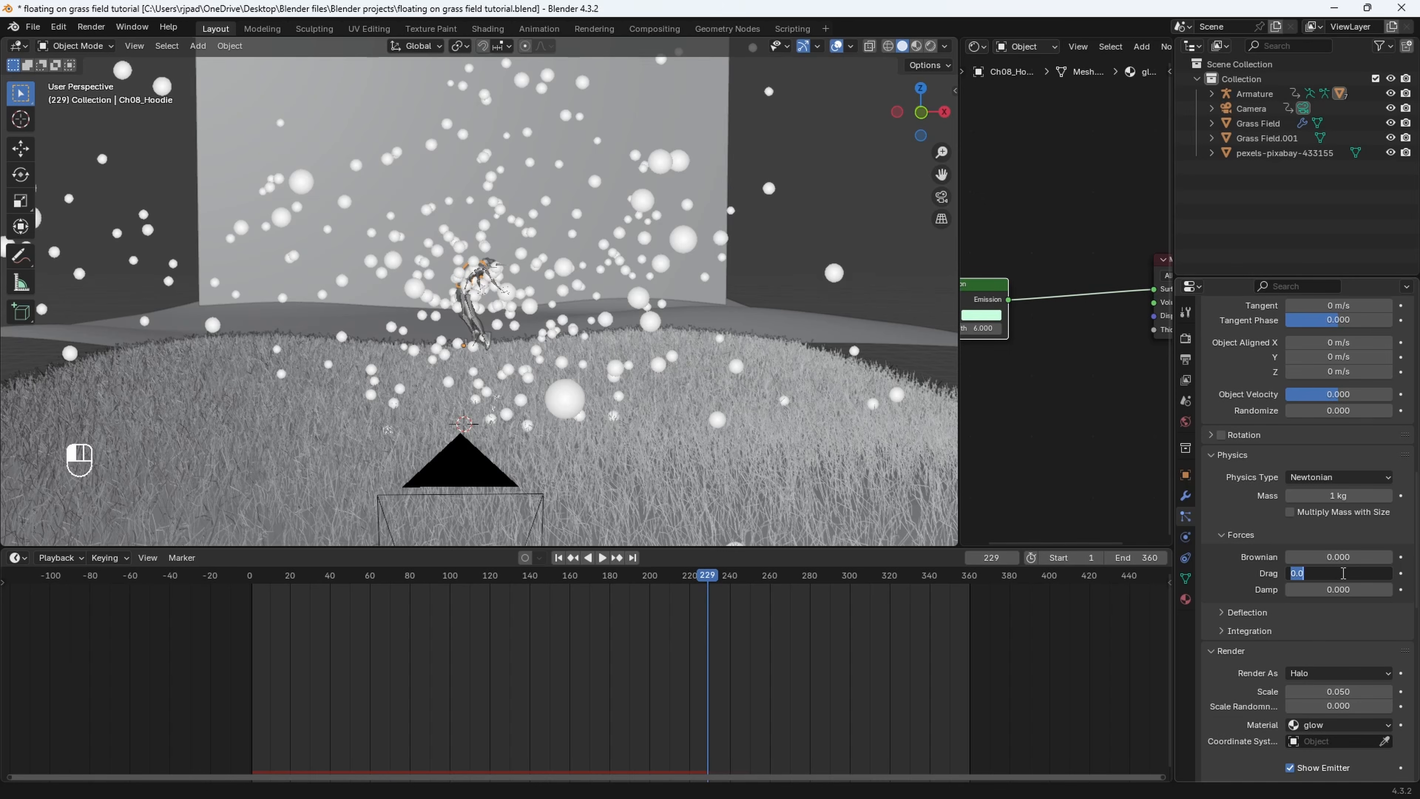
pyautogui.write('0.469')
pyautogui.press('Return')
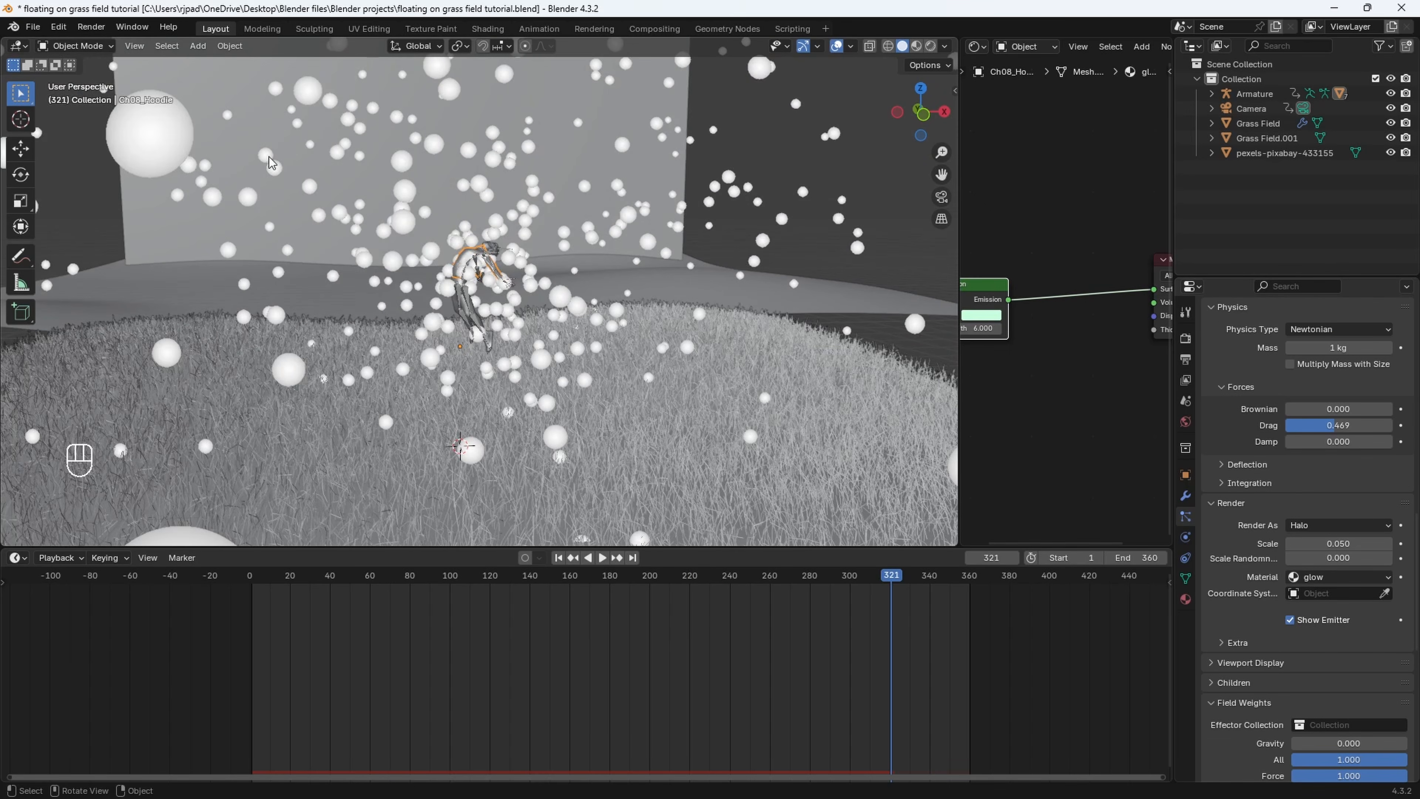
# Add an ico sphere mesh to the scene
pyautogui.scroll(-3, 394, 239)
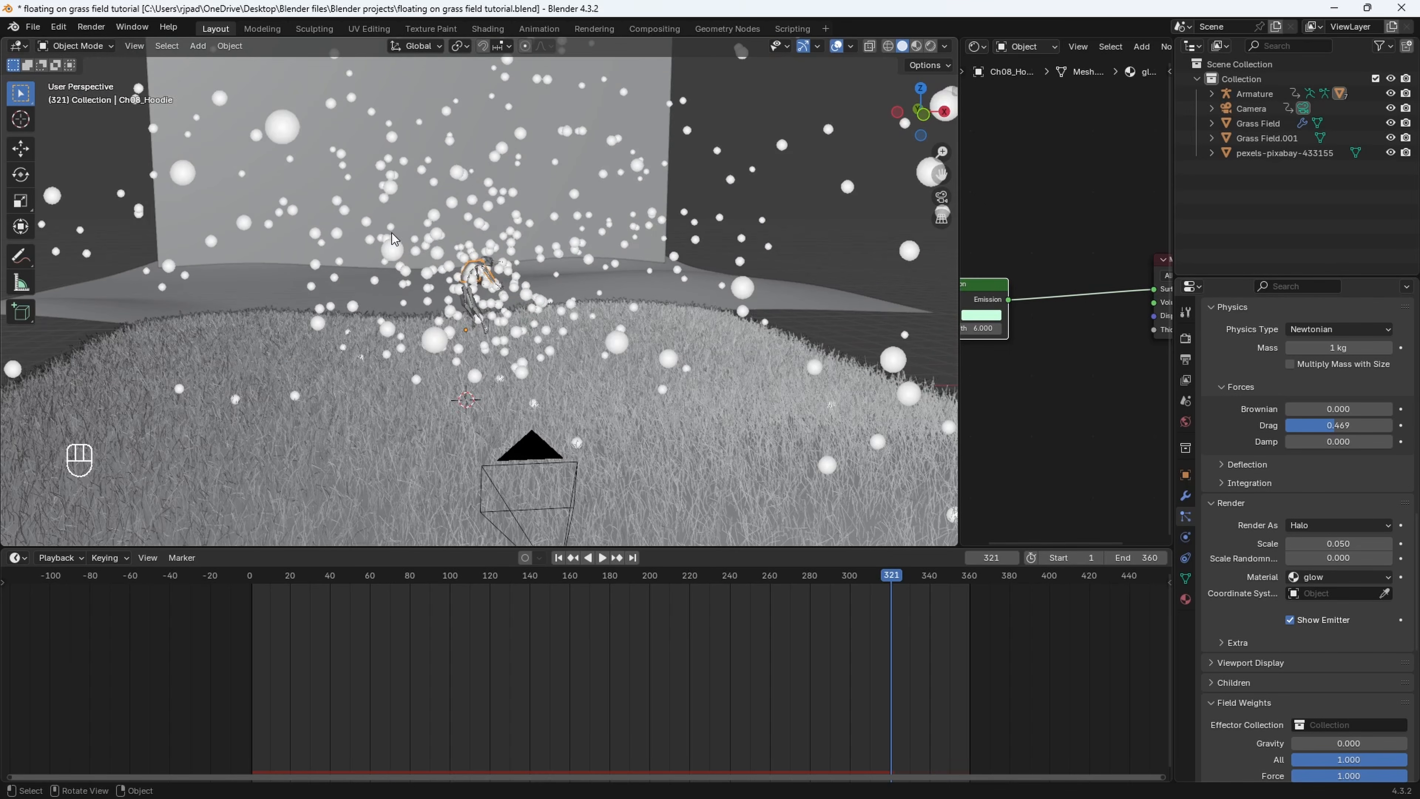
pyautogui.scroll(3, 457, 161)
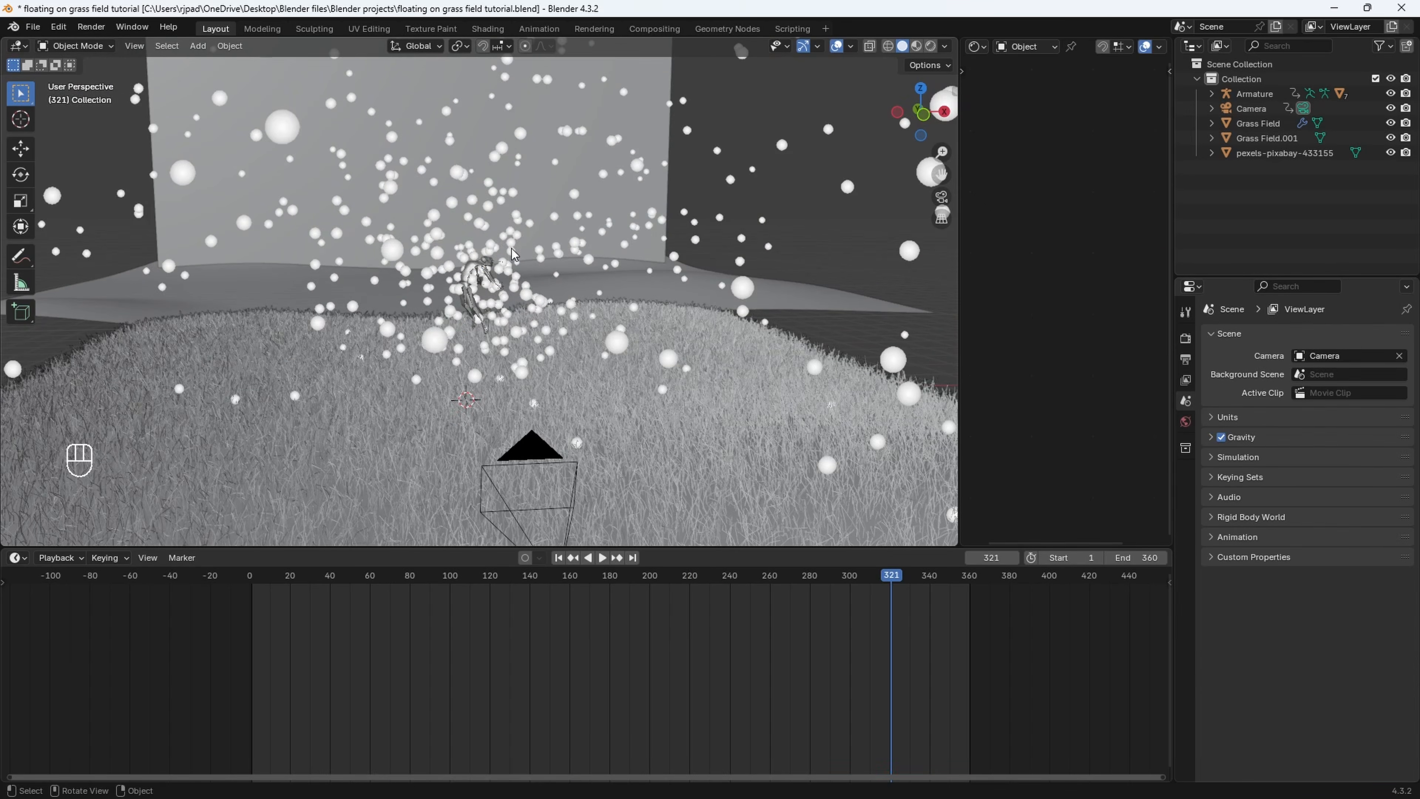
pyautogui.hotkey('shift', 'a')
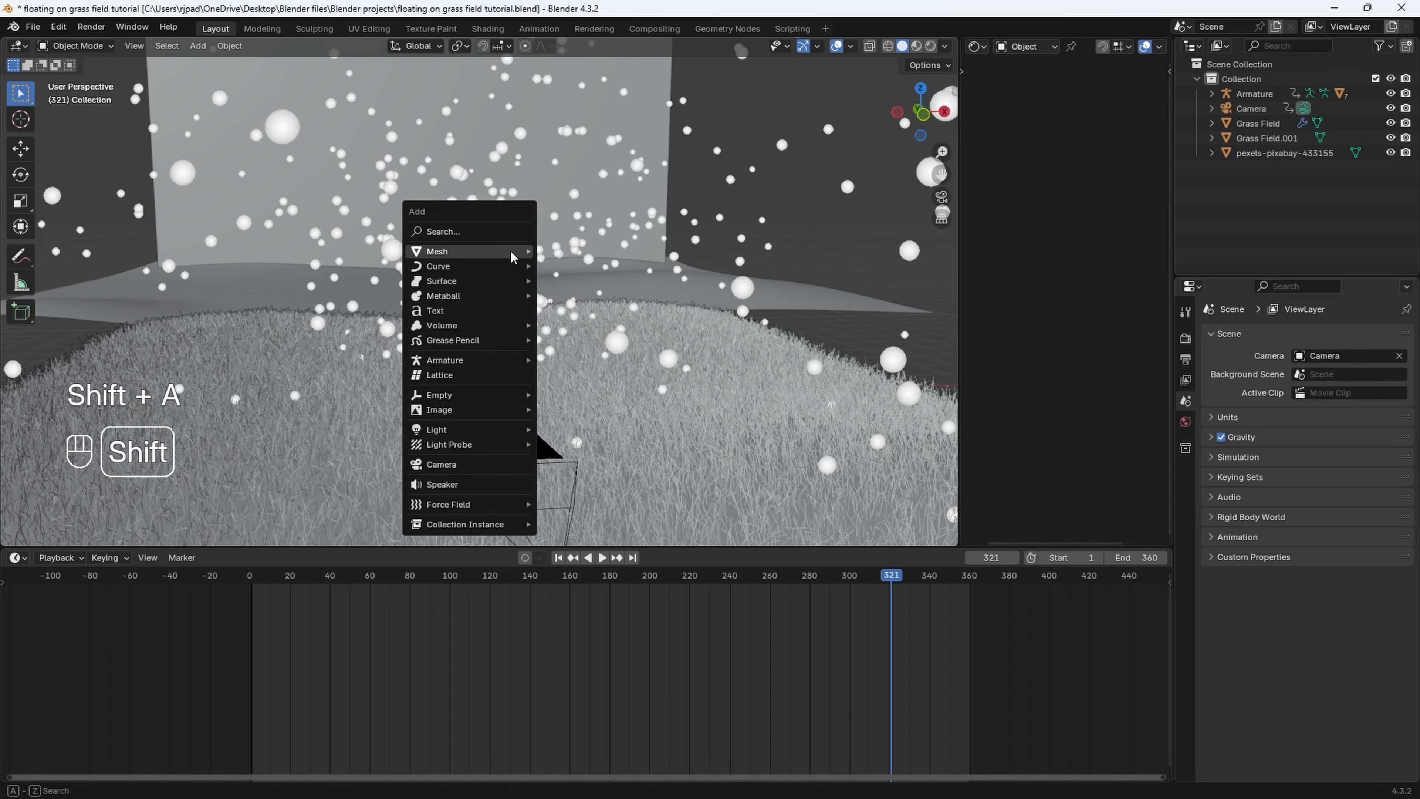
pyautogui.moveTo(499, 254)
pyautogui.click(580, 310)
pyautogui.scroll(-5, 520, 328)
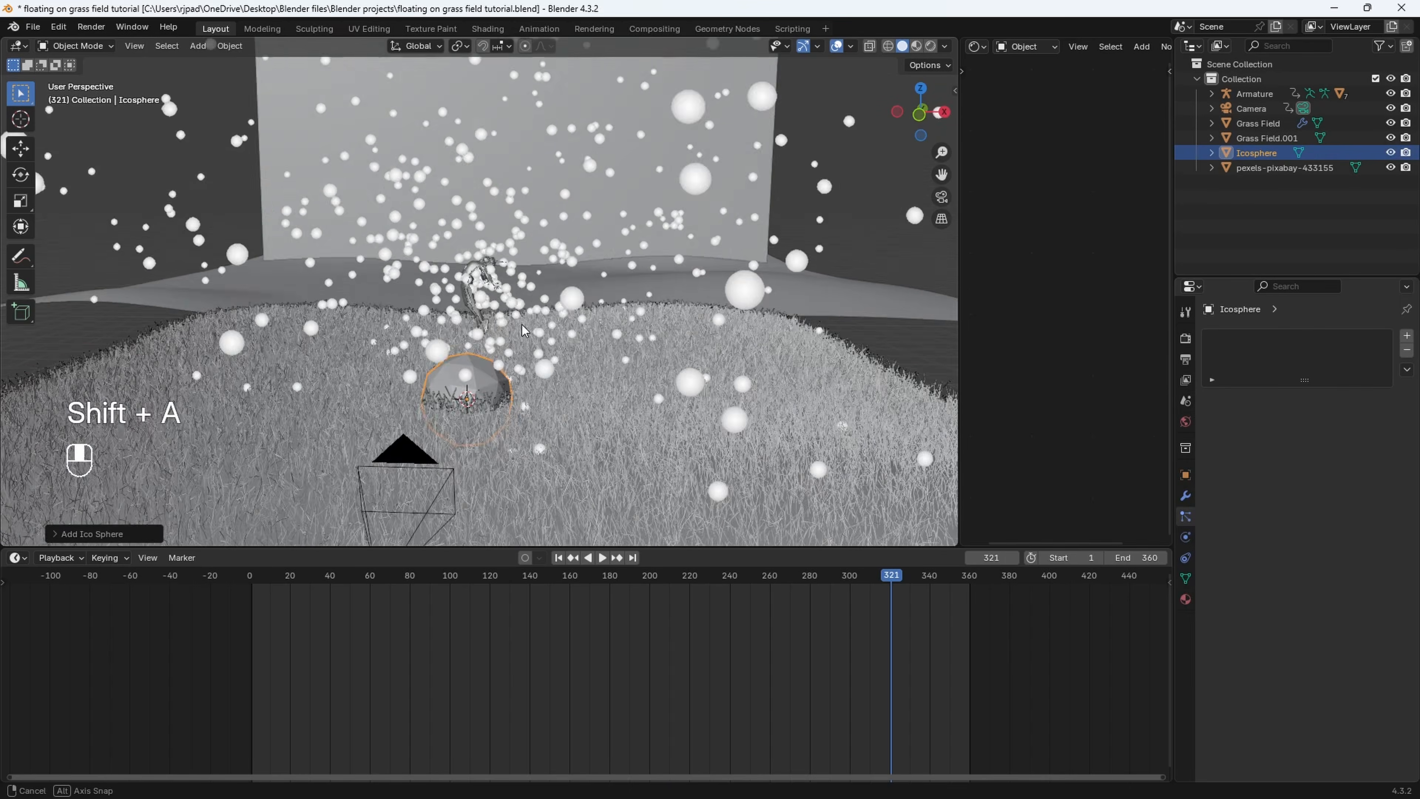
pyautogui.moveTo(522, 345); pyautogui.dragTo(649, 361, button='middle')
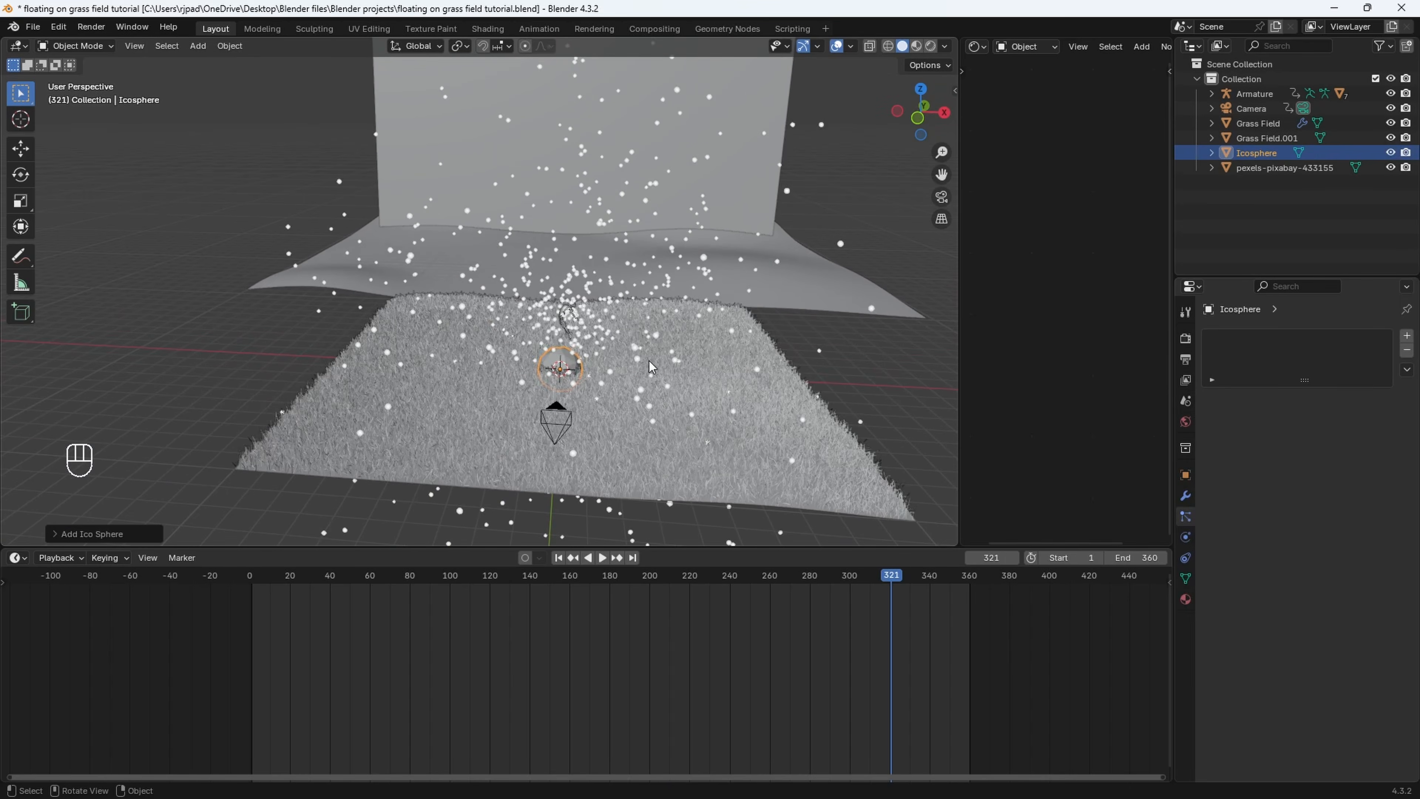
# Move the icosphere along X well clear of the grass field and lower it along Z
pyautogui.press('g')
pyautogui.press('x')
pyautogui.click(95, 285)
pyautogui.keyDown('shift'); pyautogui.moveTo(152, 317); pyautogui.dragTo(375, 270, button='middle'); pyautogui.keyUp('shift')
pyautogui.press('g')
pyautogui.press('z')
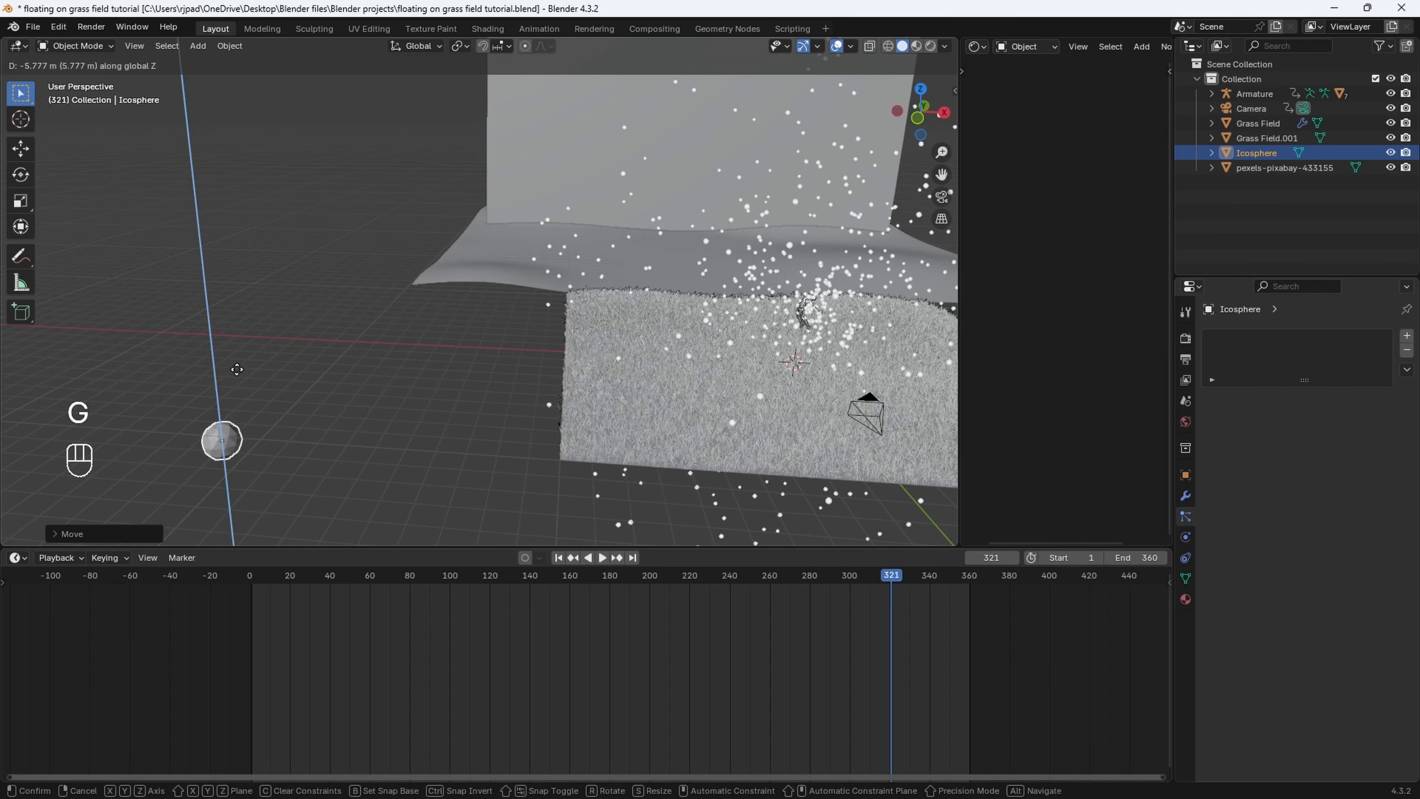
pyautogui.click(241, 406)
pyautogui.keyDown('shift'); pyautogui.moveTo(430, 454); pyautogui.dragTo(125, 445, button='middle'); pyautogui.keyUp('shift')
pyautogui.scroll(4, 525, 327)
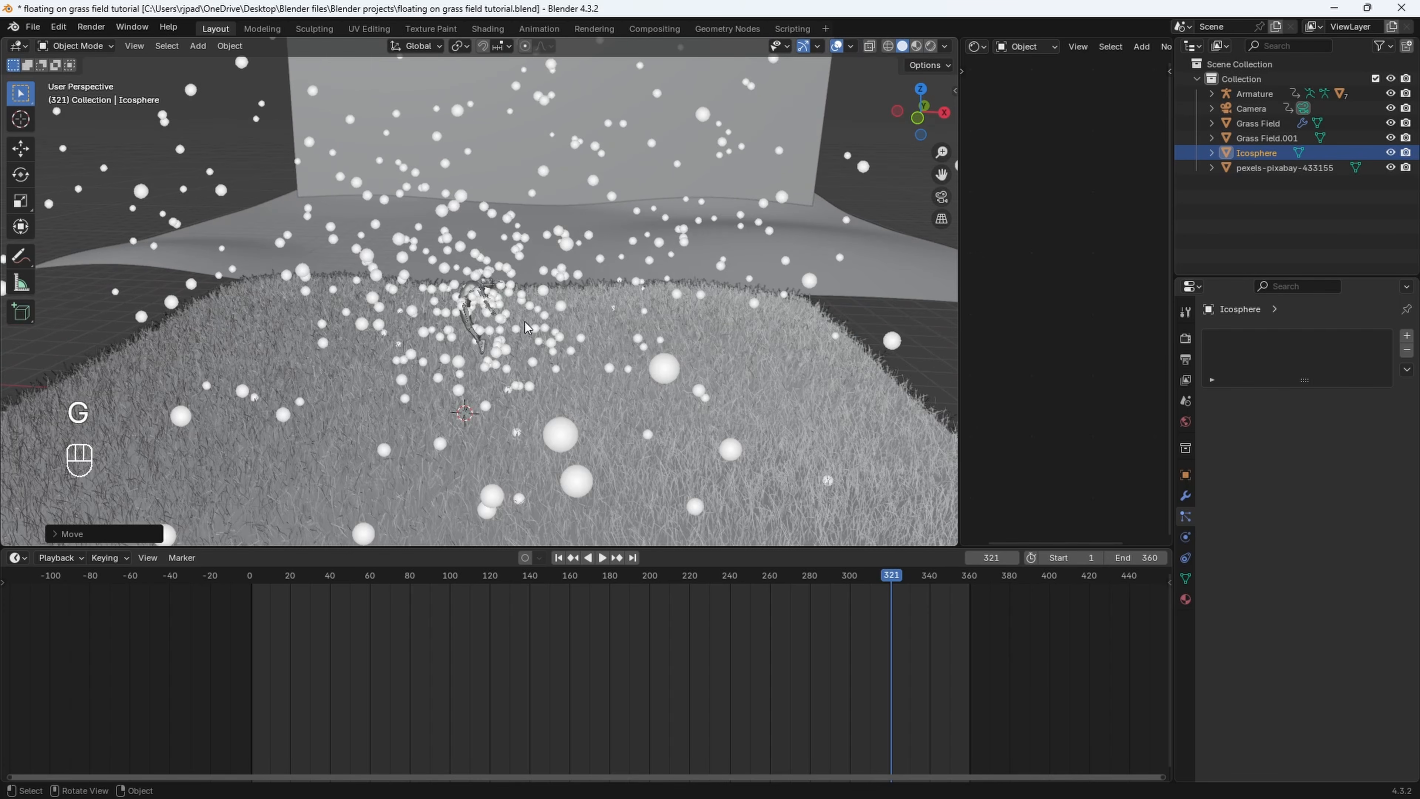
# Render the hoodie's particles as objects, using the icosphere as the instance object
pyautogui.click(511, 274)
pyautogui.scroll(-15, 1396, 577)
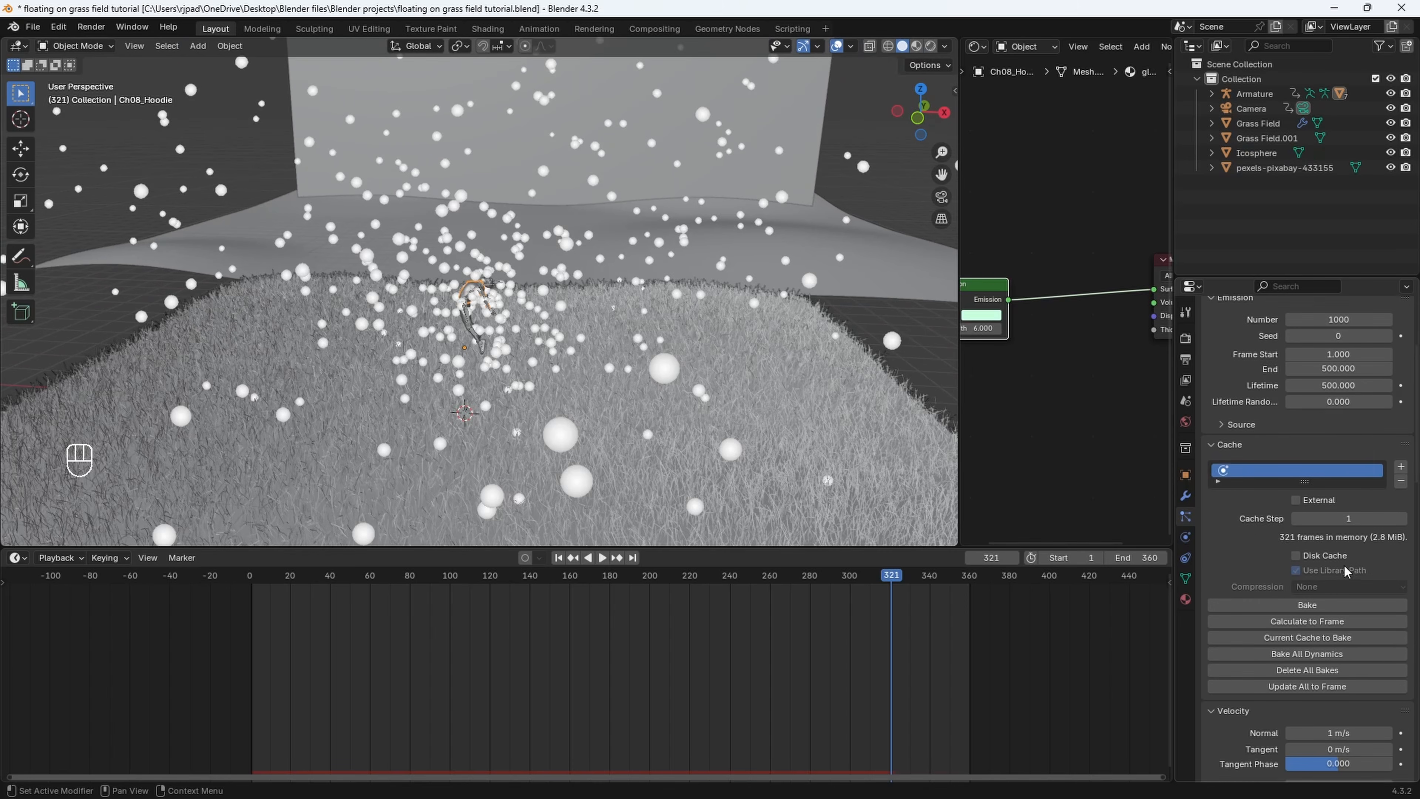
pyautogui.scroll(-12, 1332, 579)
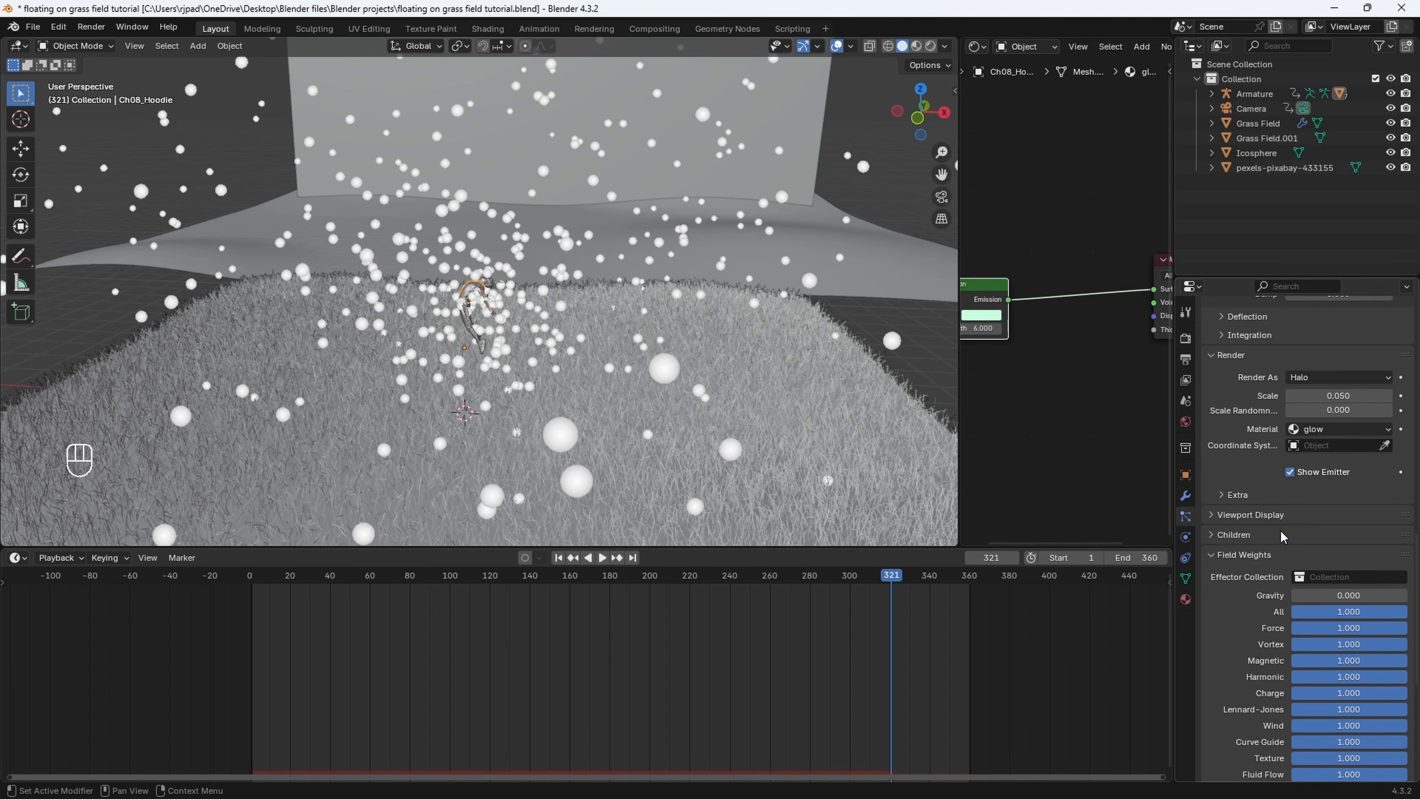
pyautogui.click(1320, 408)
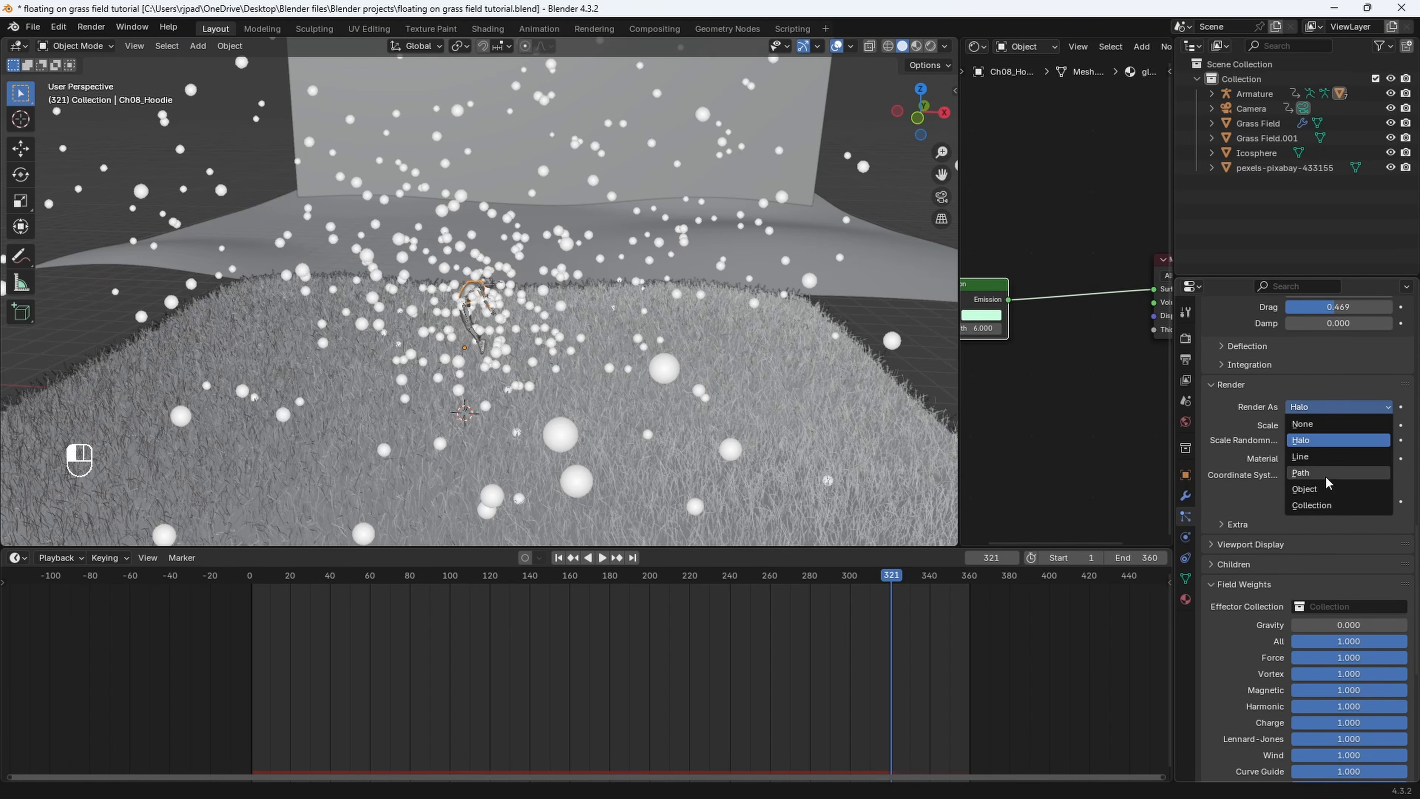
pyautogui.click(1328, 498)
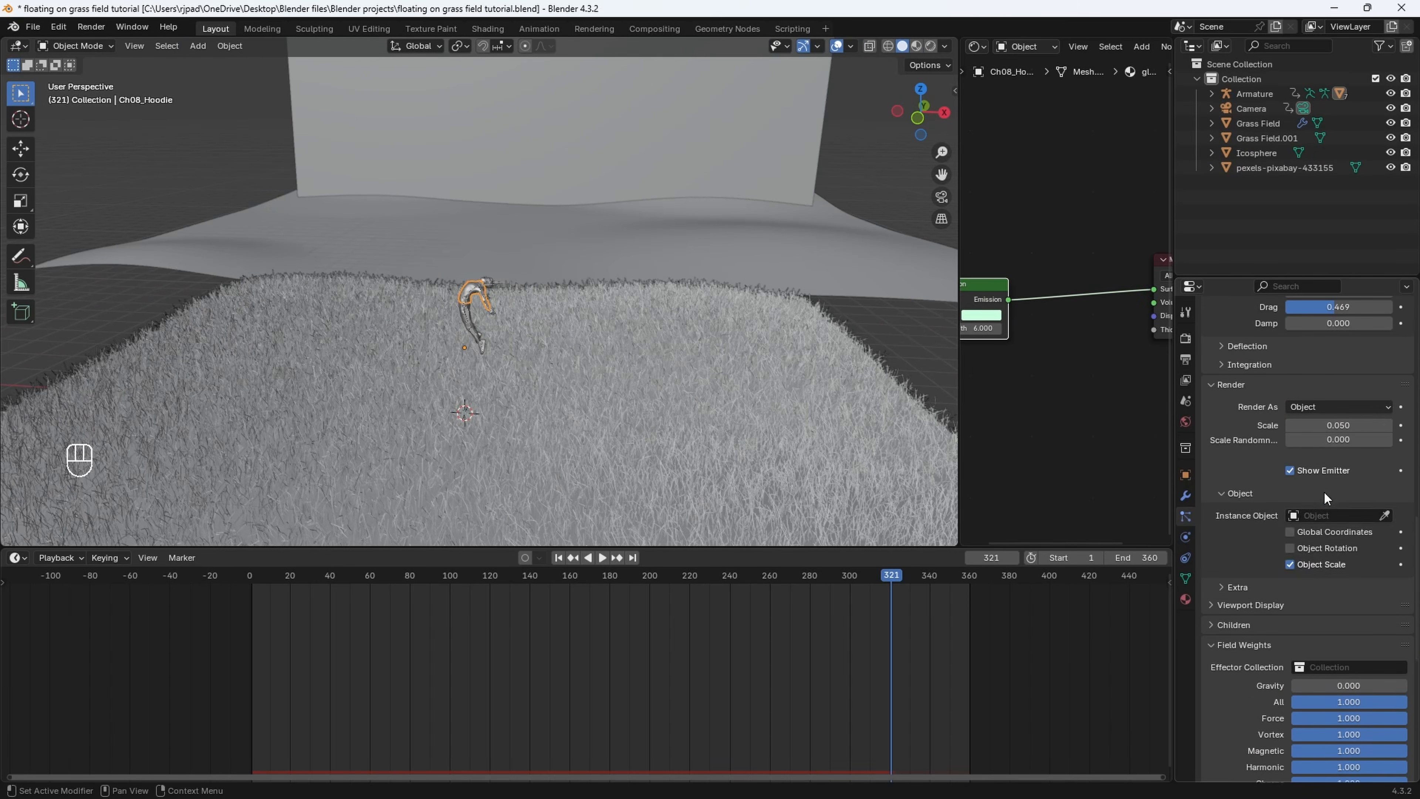
pyautogui.click(1386, 515)
pyautogui.press('Escape')
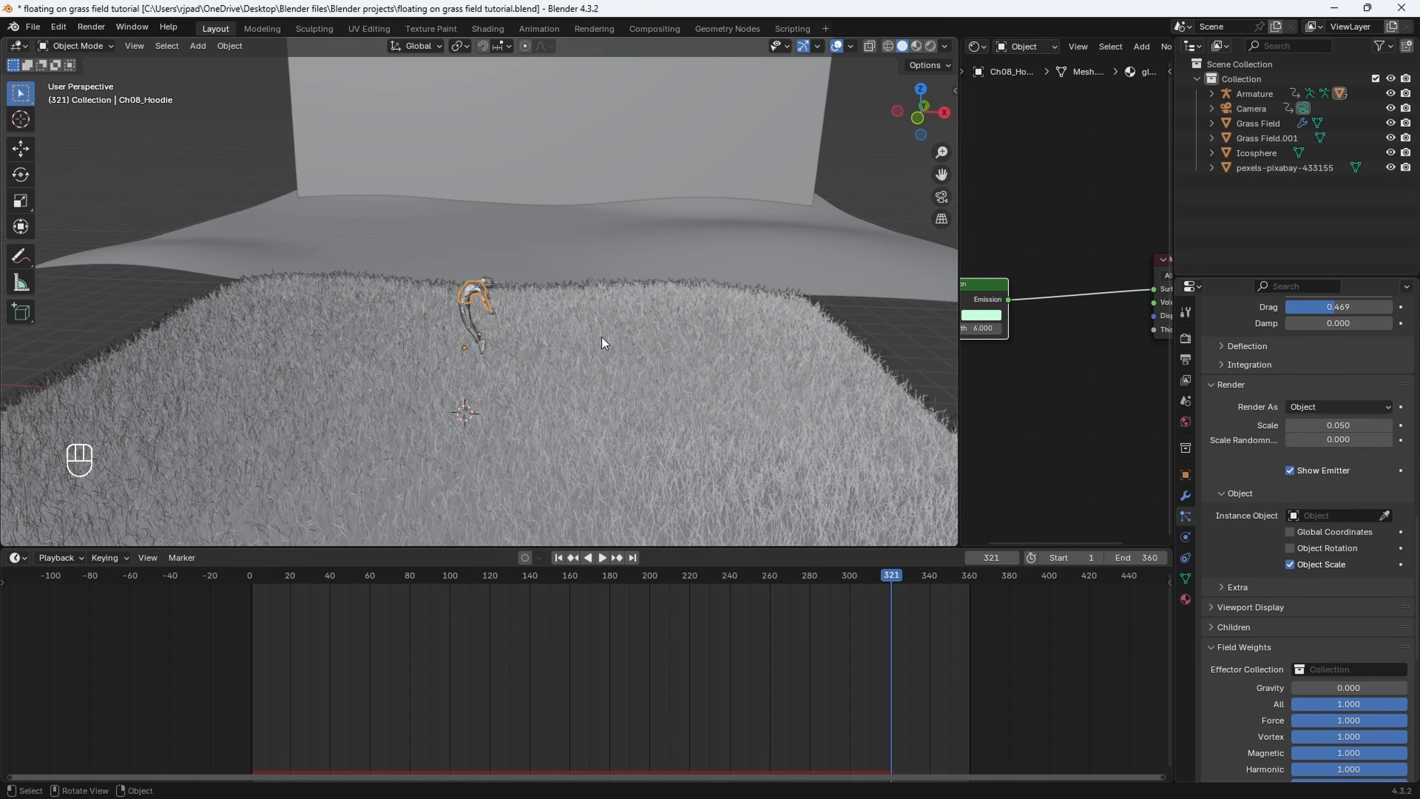
pyautogui.moveTo(597, 338); pyautogui.dragTo(910, 359, button='middle')
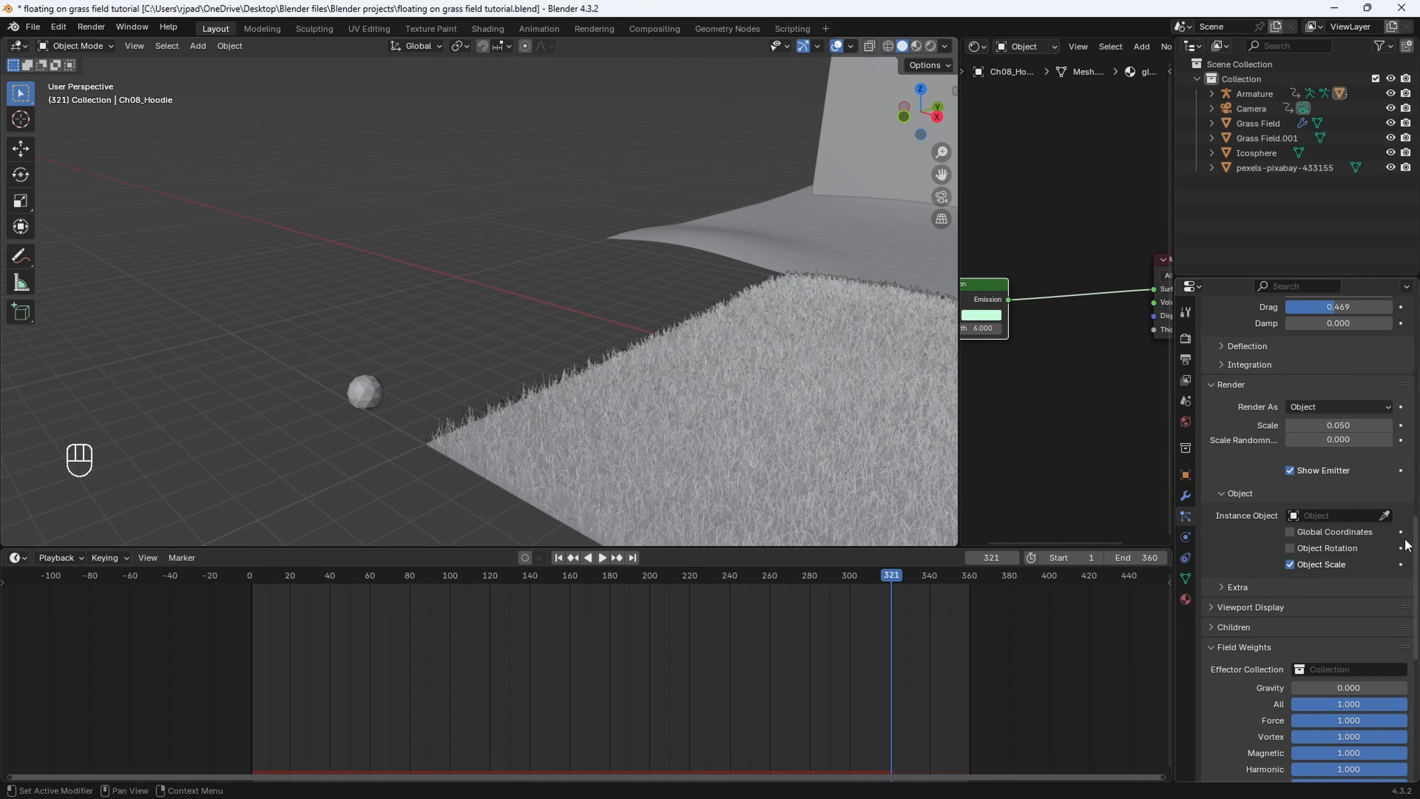
pyautogui.click(362, 394)
# Set the hoodie particles' render scale to 0.012 and the scale randomness to 1.000
pyautogui.keyDown('shift'); pyautogui.moveTo(738, 450); pyautogui.dragTo(371, 402, button='middle'); pyautogui.keyUp('shift')
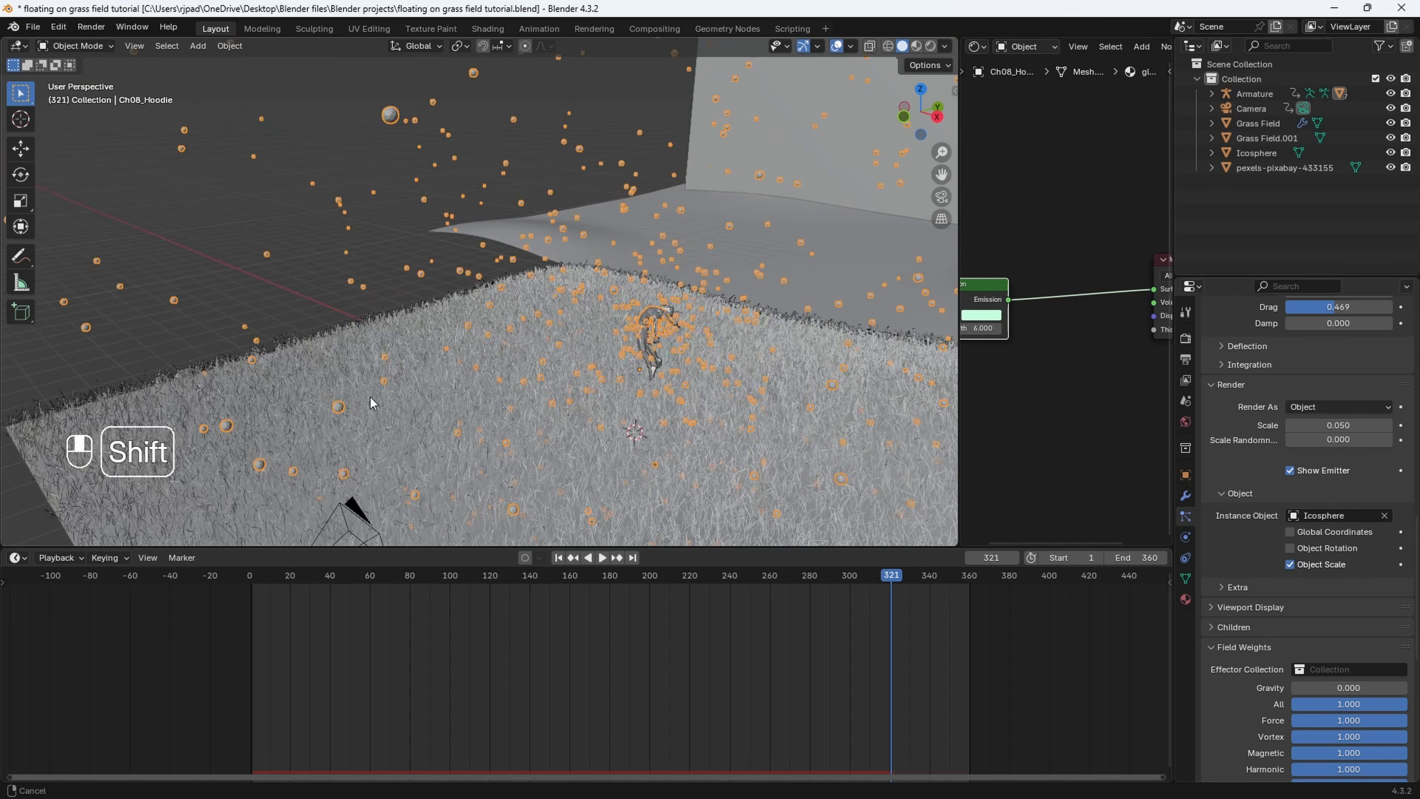
pyautogui.moveTo(621, 352); pyautogui.dragTo(112, 347, button='middle')
pyautogui.scroll(6, 708, 343)
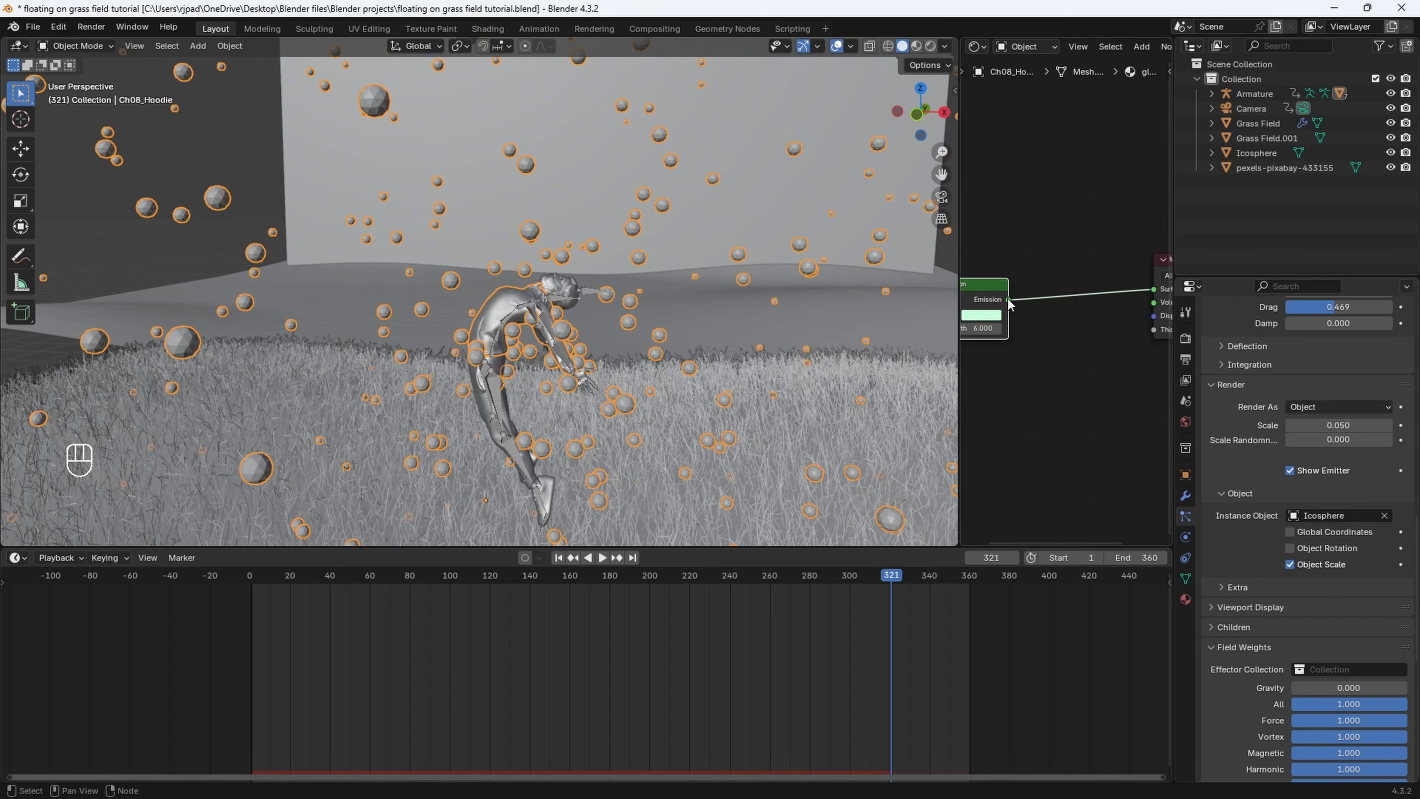
pyautogui.click(1348, 426)
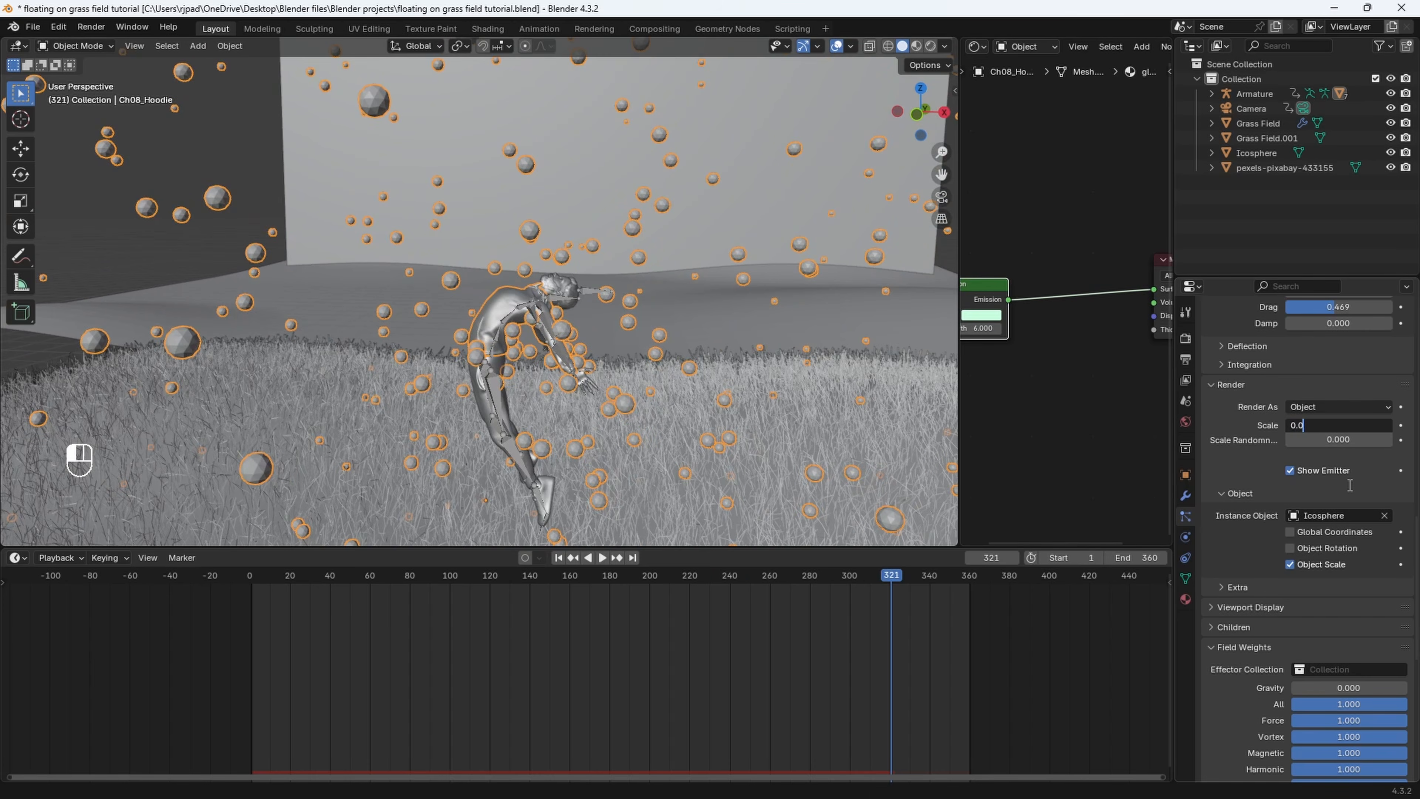
pyautogui.press('Return')
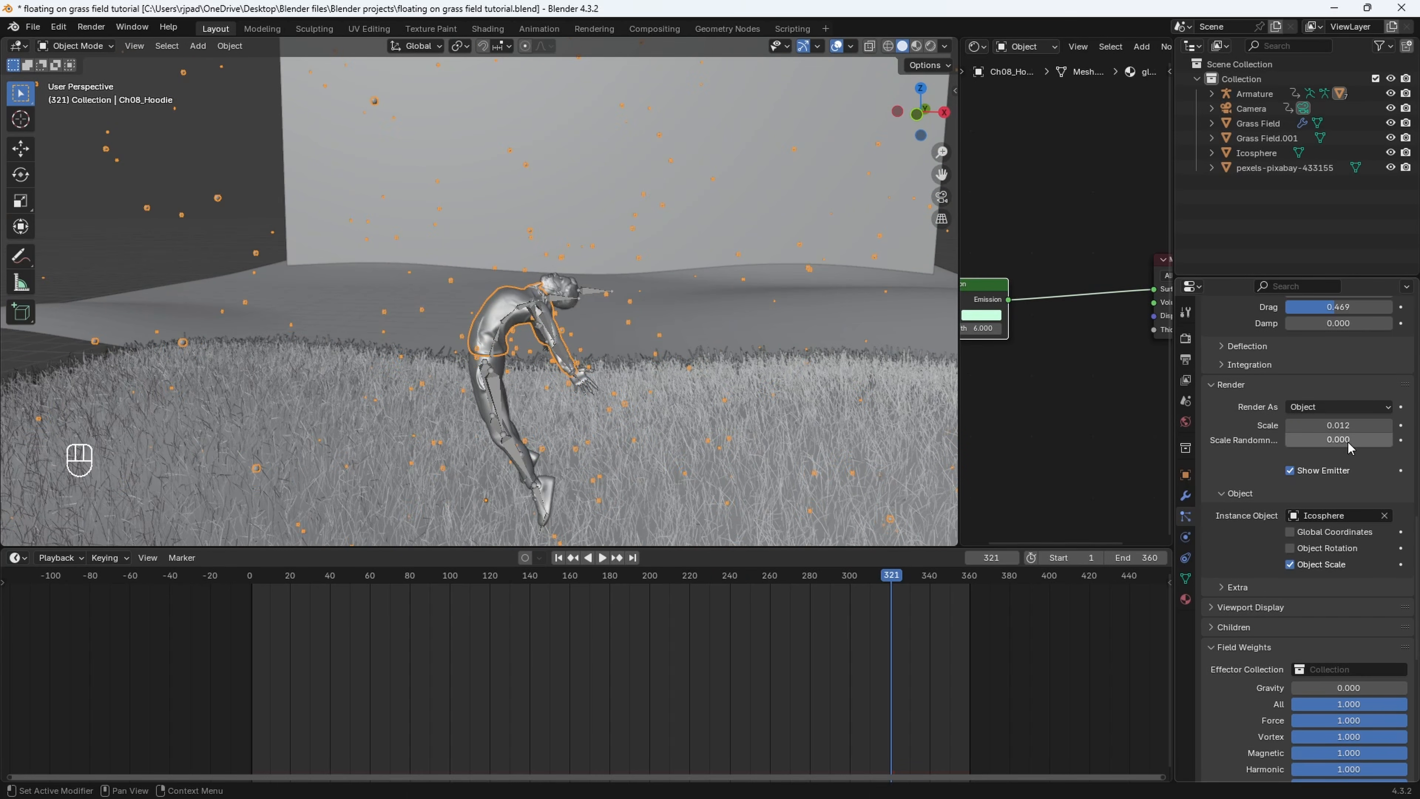
pyautogui.moveTo(1297, 441); pyautogui.dragTo(1398, 441)
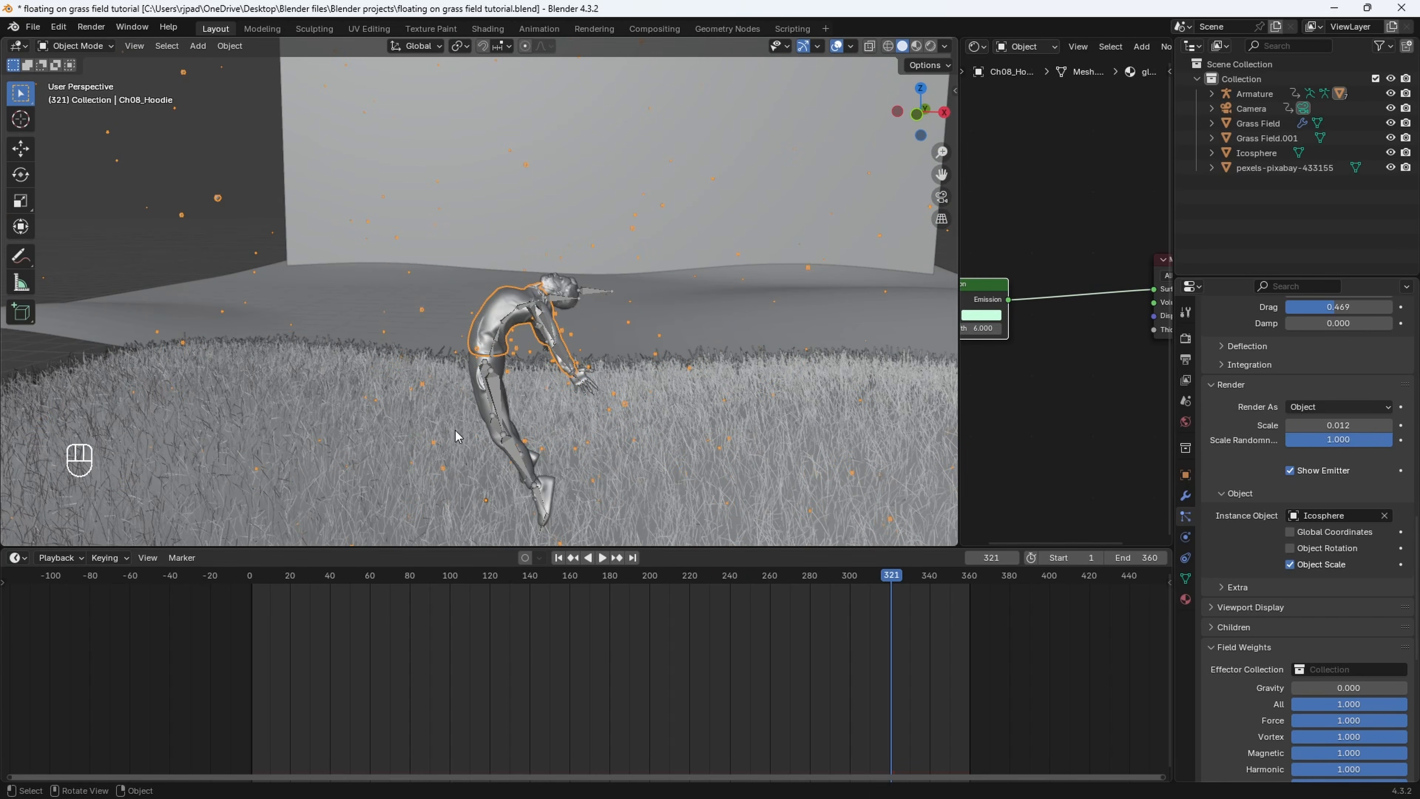
# Play the animation from near the start and examine the resized particles around the figure from several angles
pyautogui.moveTo(457, 435); pyautogui.dragTo(441, 557, button='middle')
pyautogui.click(250, 576)
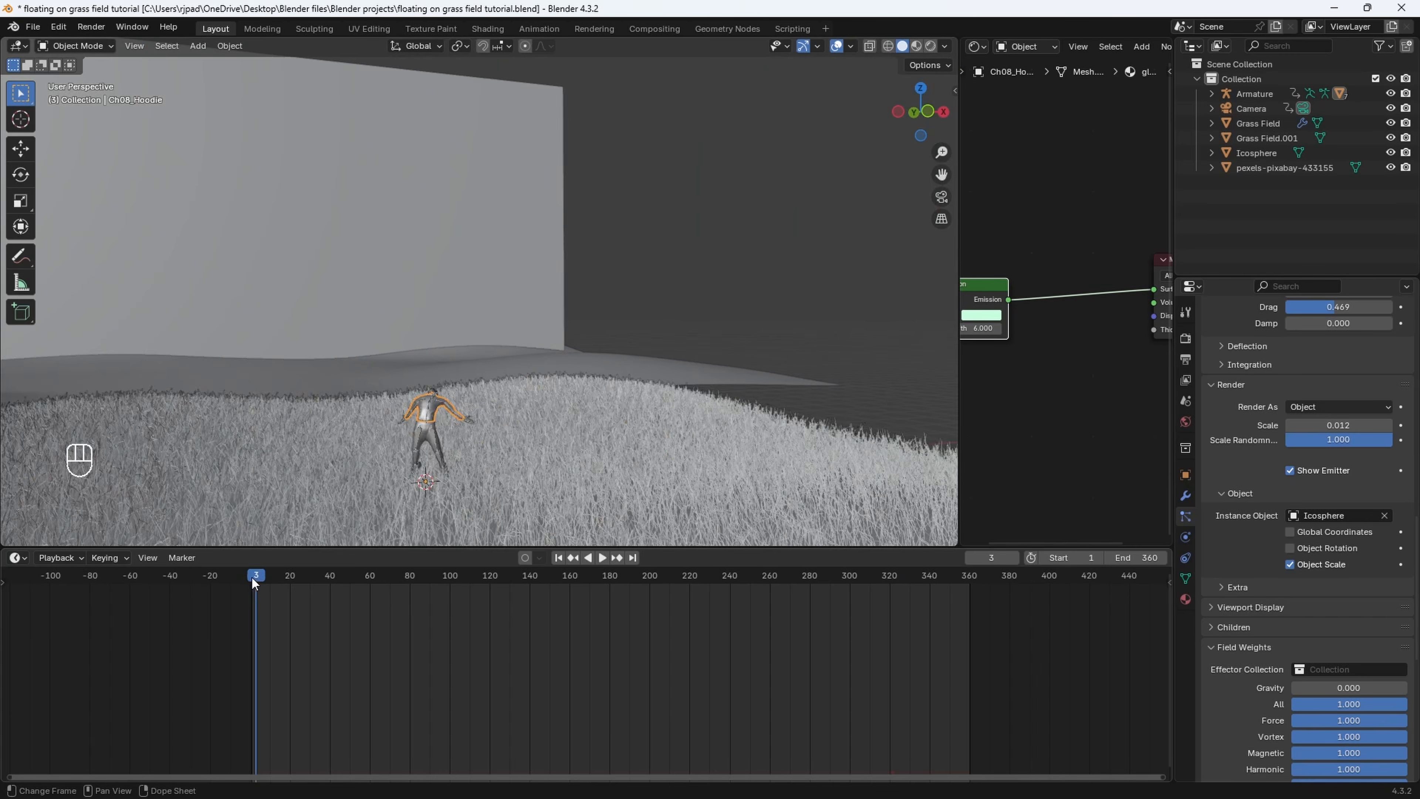
pyautogui.press('space')
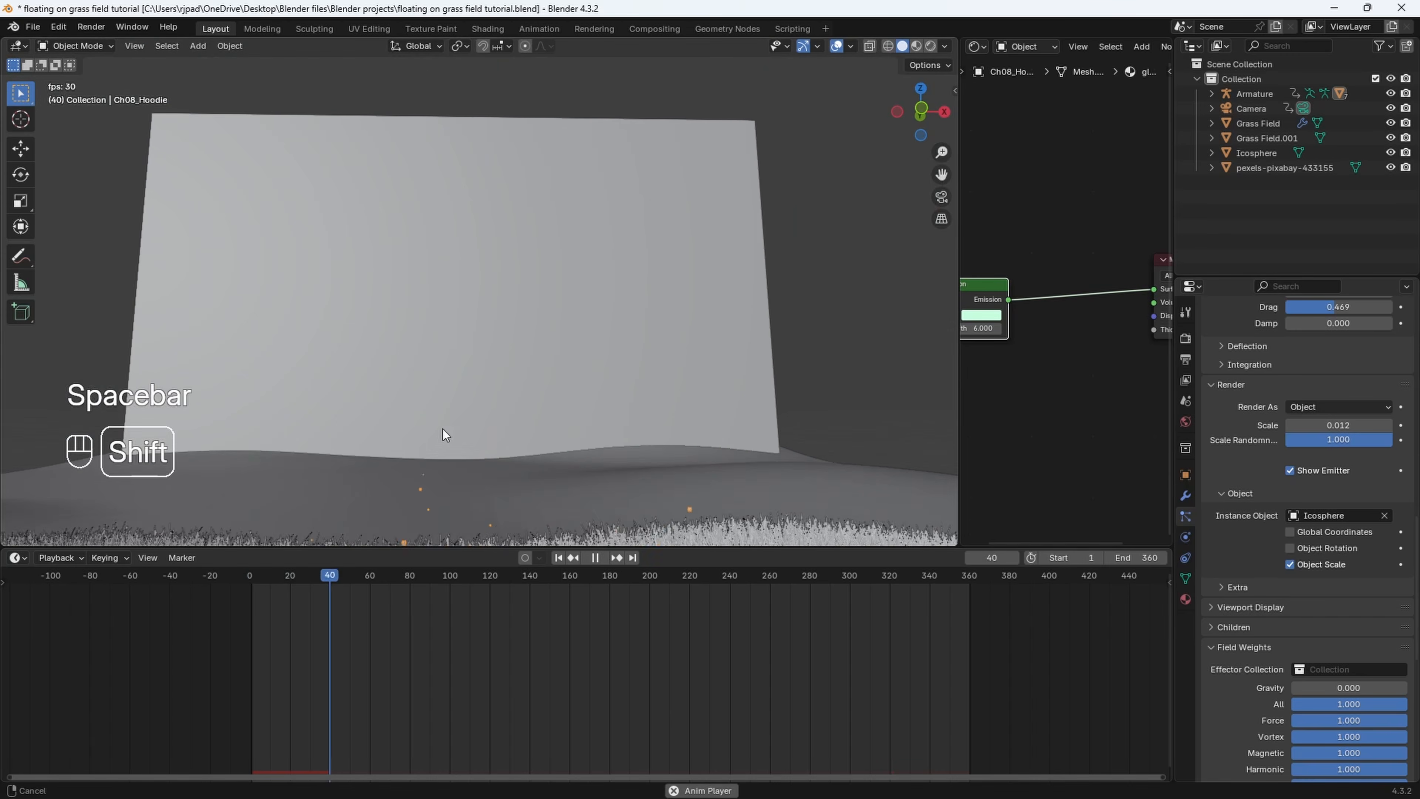
pyautogui.keyDown('shift'); pyautogui.moveTo(442, 428); pyautogui.dragTo(563, 86, button='middle'); pyautogui.keyUp('shift')
pyautogui.scroll(-2, 538, 319)
pyautogui.moveTo(538, 318); pyautogui.dragTo(609, 415, button='middle')
pyautogui.scroll(5, 525, 382)
pyautogui.moveTo(609, 415); pyautogui.dragTo(573, 362, button='middle')
pyautogui.scroll(-4, 576, 364)
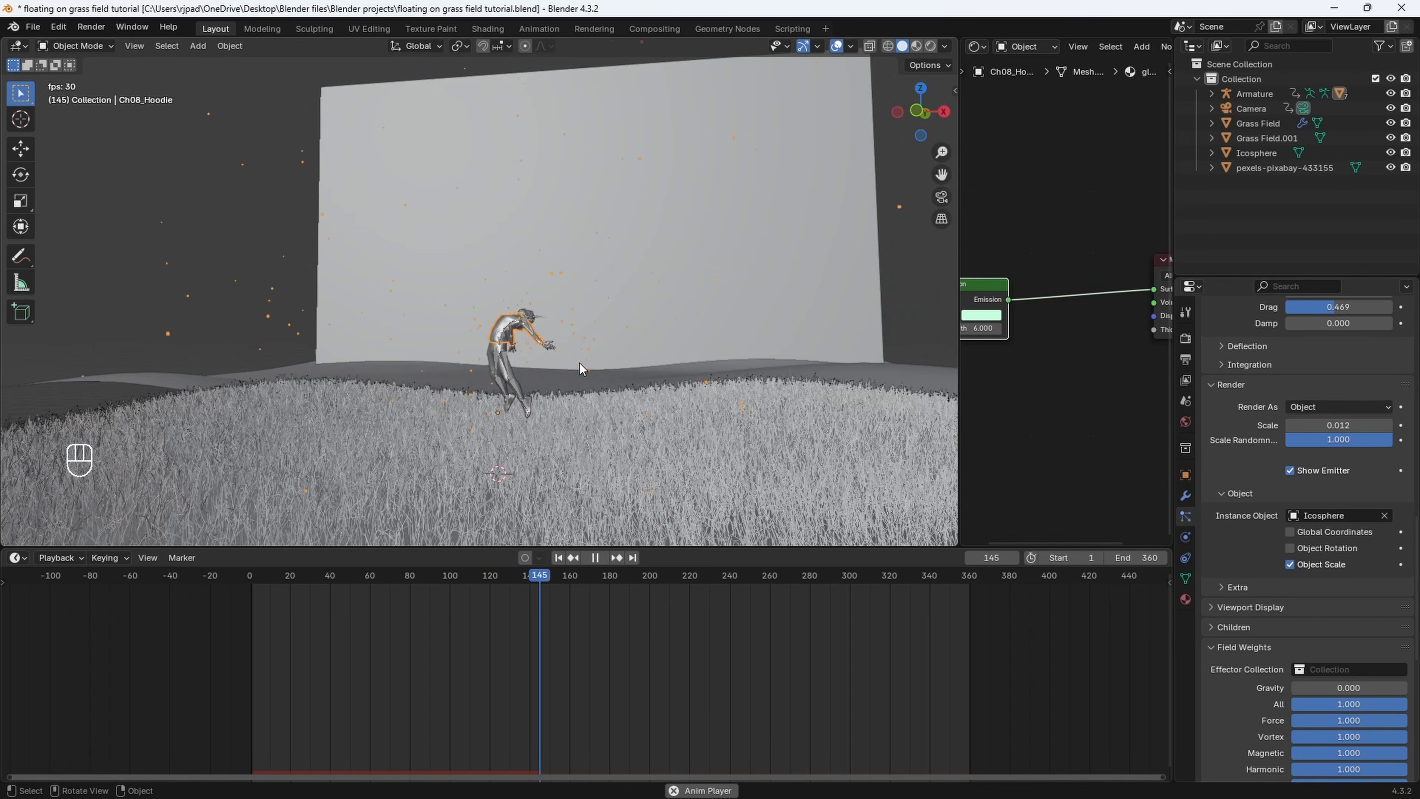
pyautogui.press('space')
# Switch to the browser to check the particle drift in the glowing-figure reference, and return to Blender
pyautogui.click(788, 789)
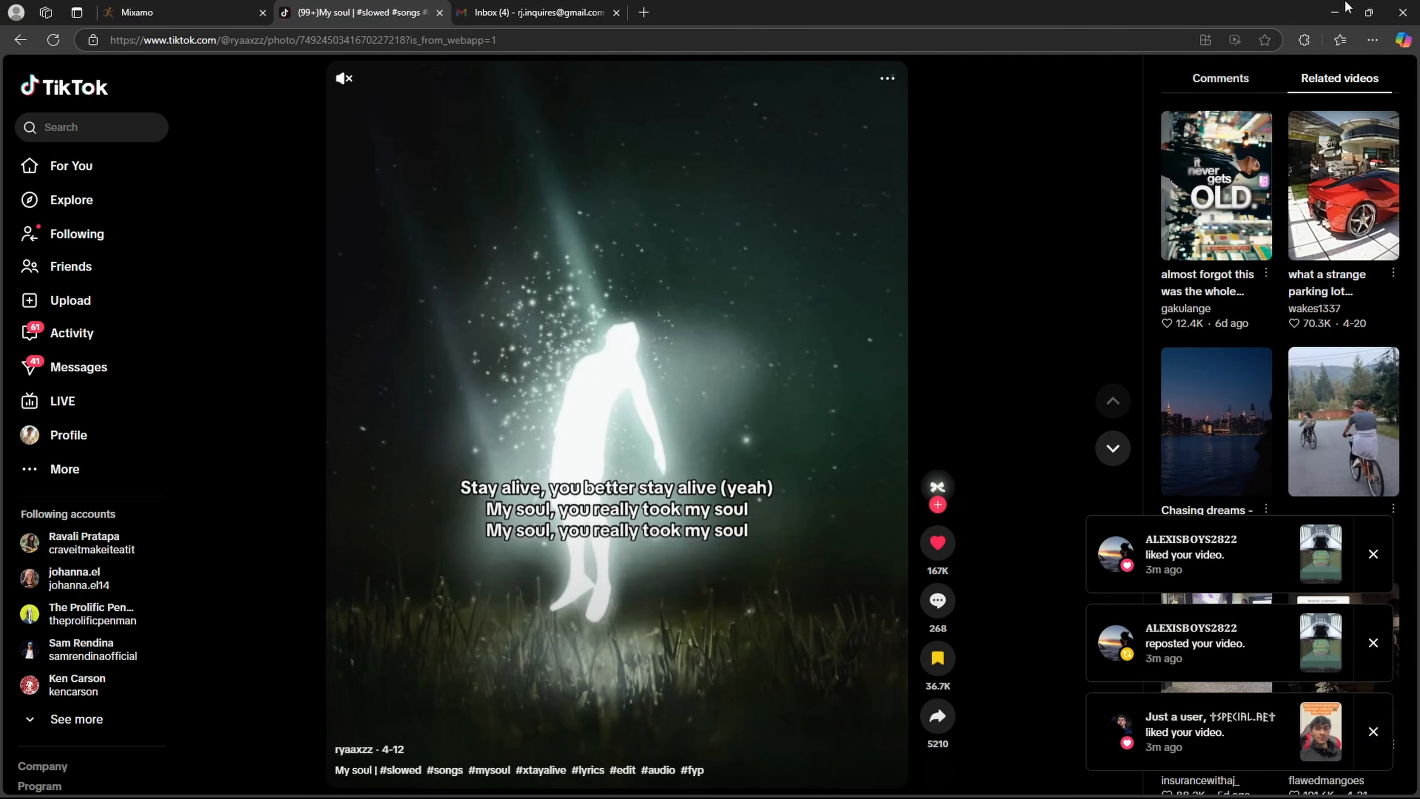
pyautogui.click(1338, 9)
# Add a wind force field to the scene beneath the floating figure
pyautogui.moveTo(531, 418); pyautogui.dragTo(545, 376, button='middle')
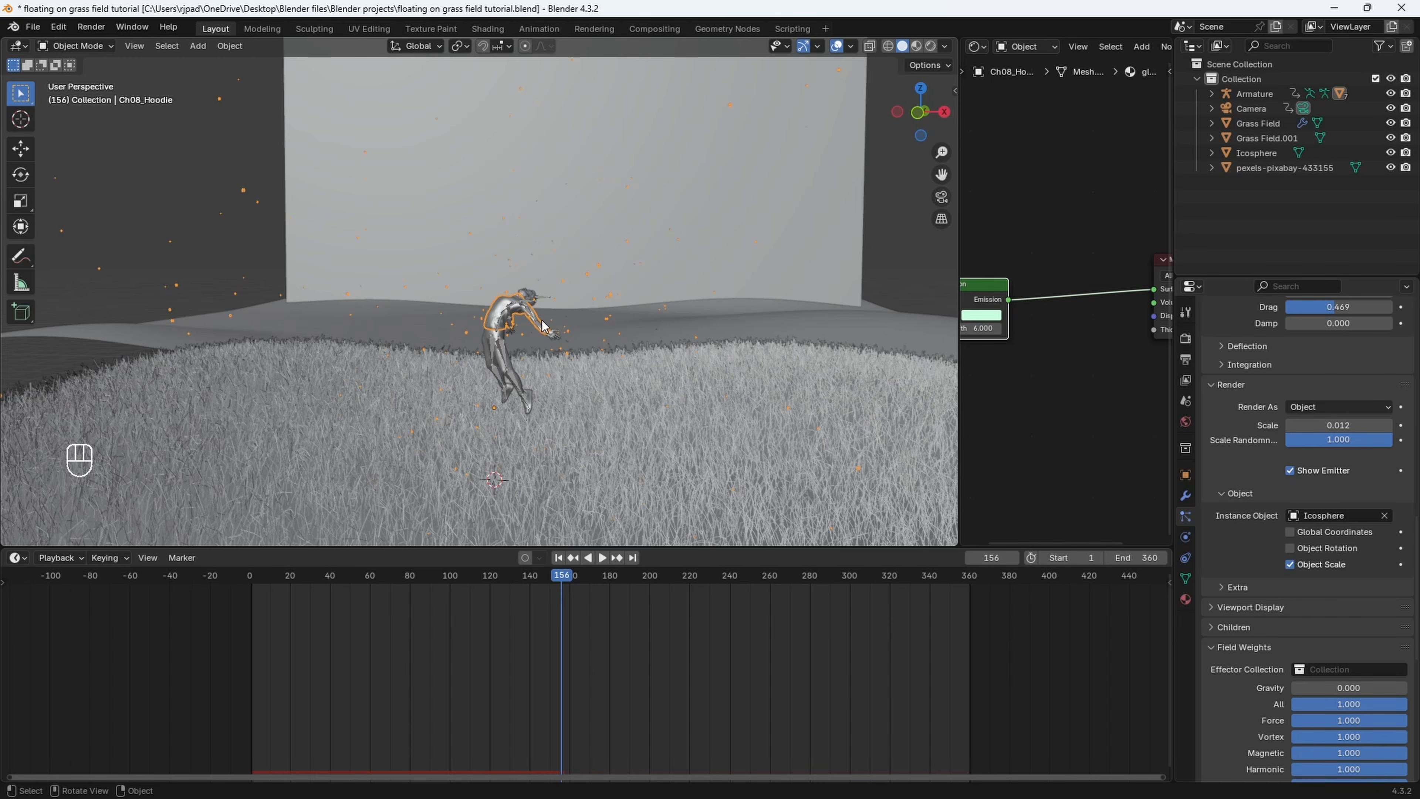
pyautogui.moveTo(543, 324); pyautogui.dragTo(508, 347, button='middle')
pyautogui.hotkey('shift', 'a')
pyautogui.moveTo(434, 604)
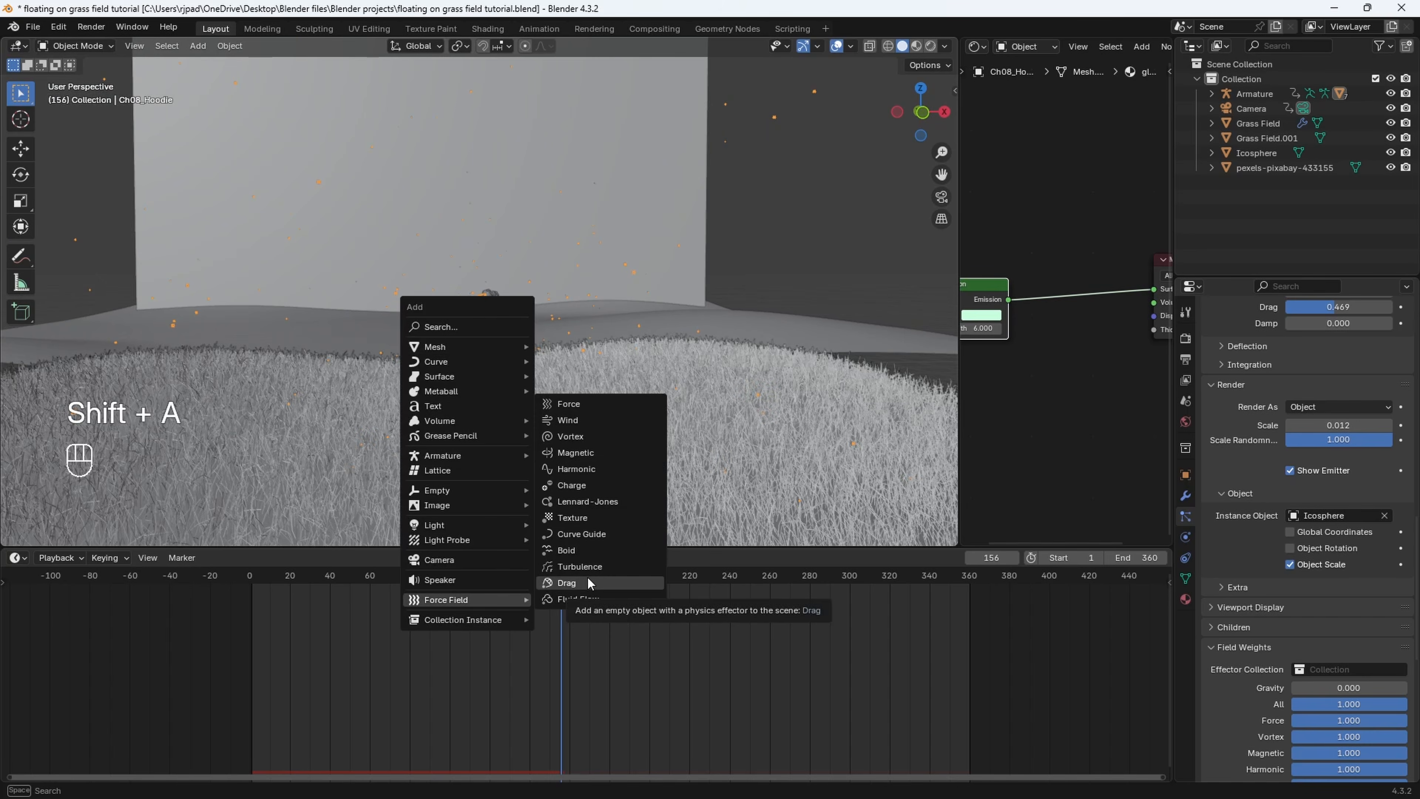
pyautogui.click(584, 419)
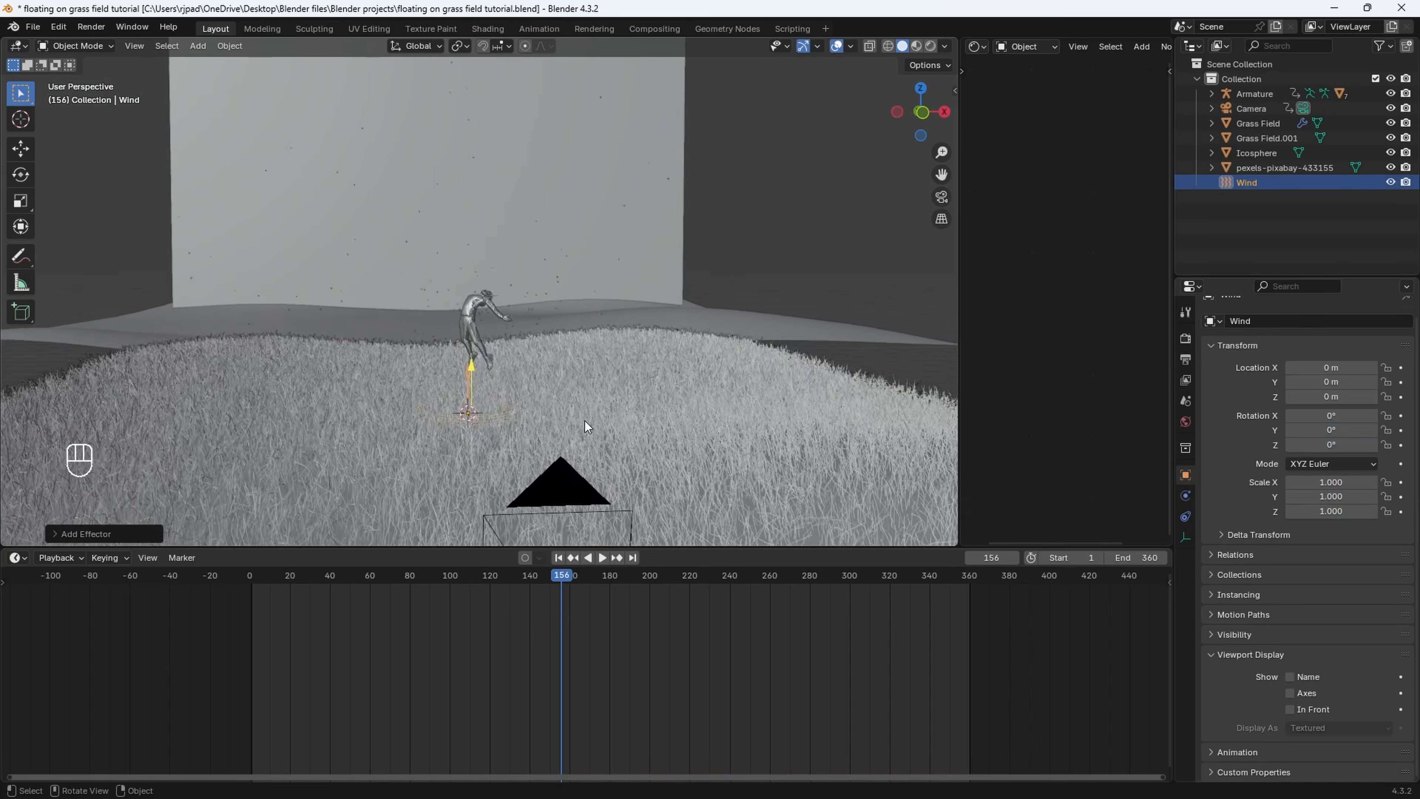
# Hide the Grass Field in the viewport to expose the wind force field
pyautogui.scroll(3, 527, 376)
pyautogui.moveTo(526, 374); pyautogui.dragTo(473, 329, button='middle')
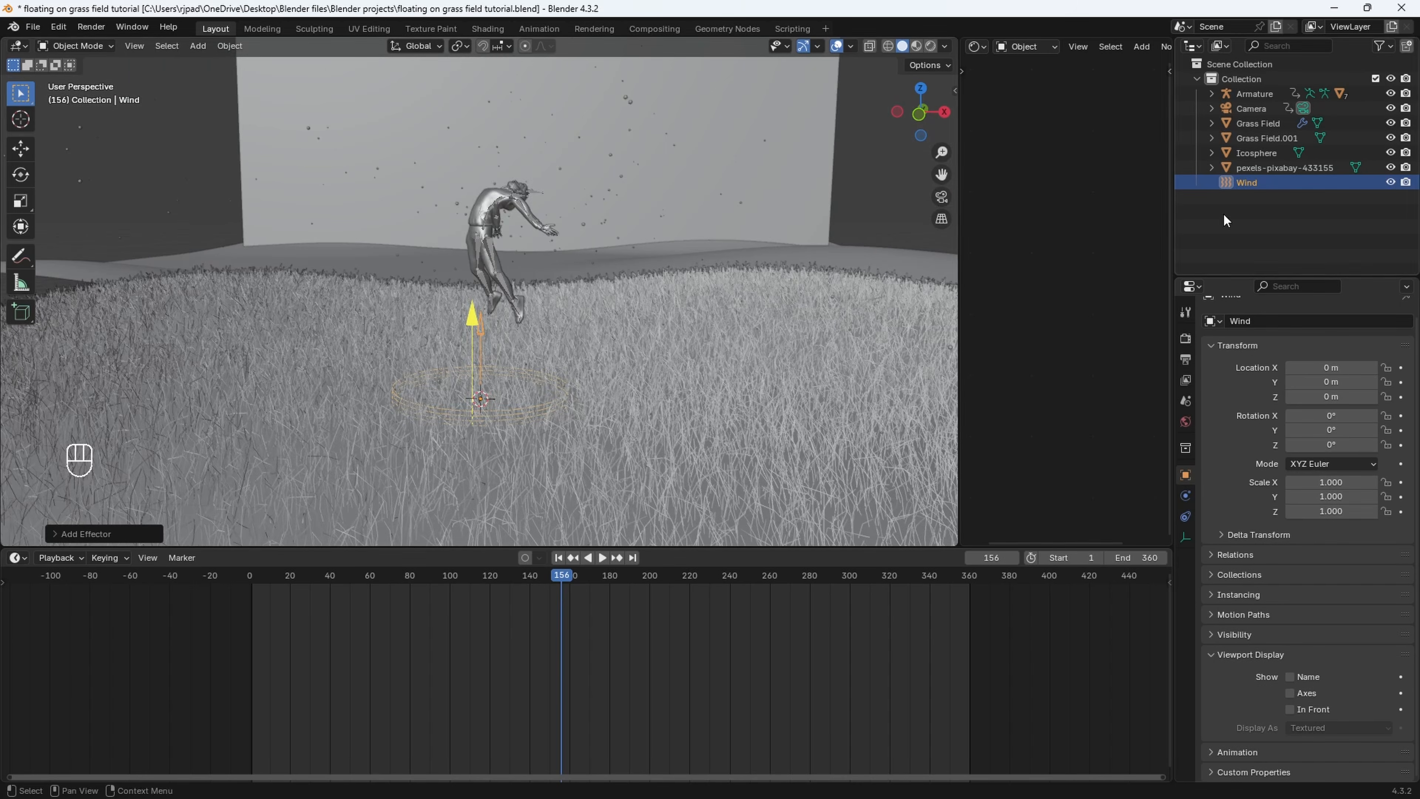
pyautogui.click(692, 383)
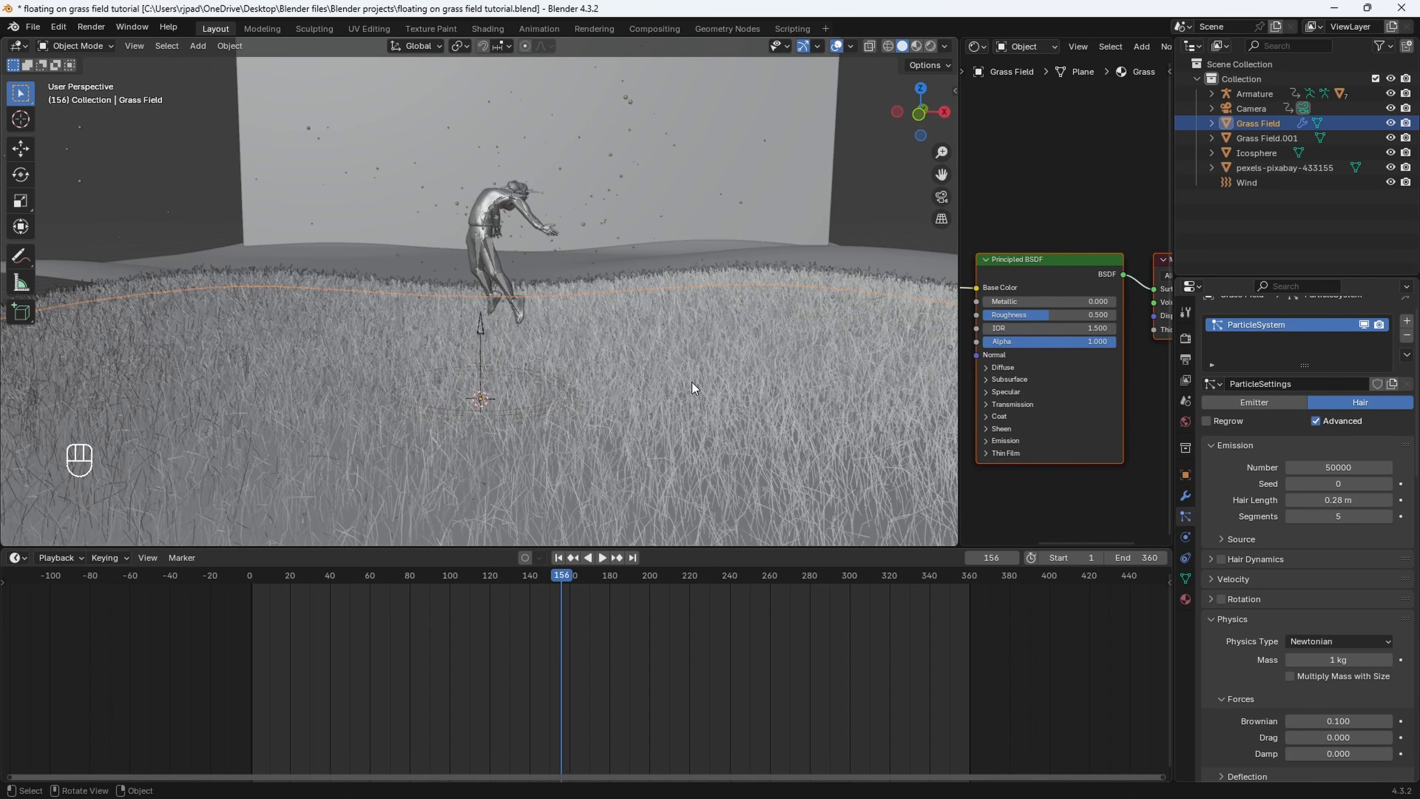
pyautogui.press('h')
# Rotate the wind force field about -23.4° around the global Y axis
pyautogui.click(564, 399)
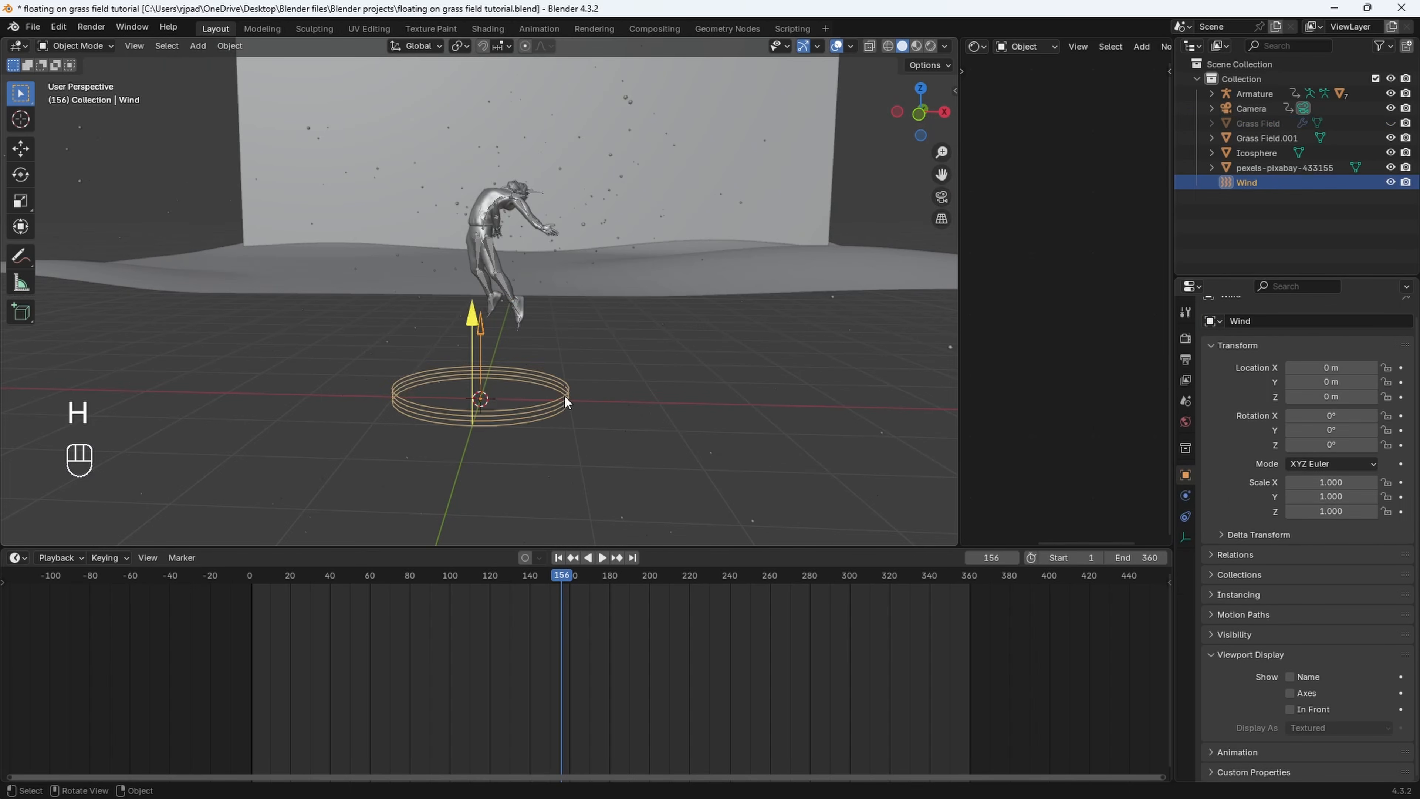
pyautogui.scroll(1, 615, 382)
pyautogui.press('r')
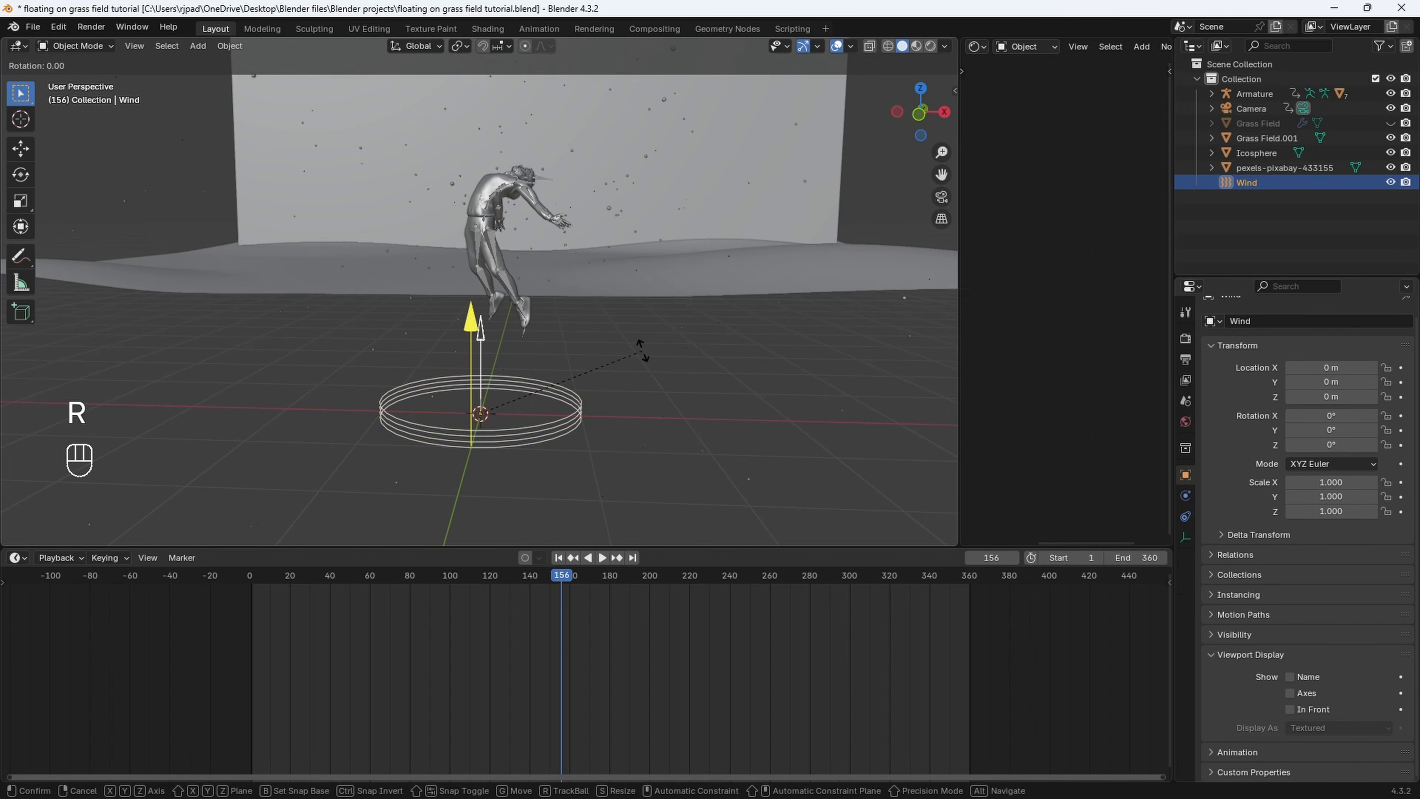
pyautogui.press('y')
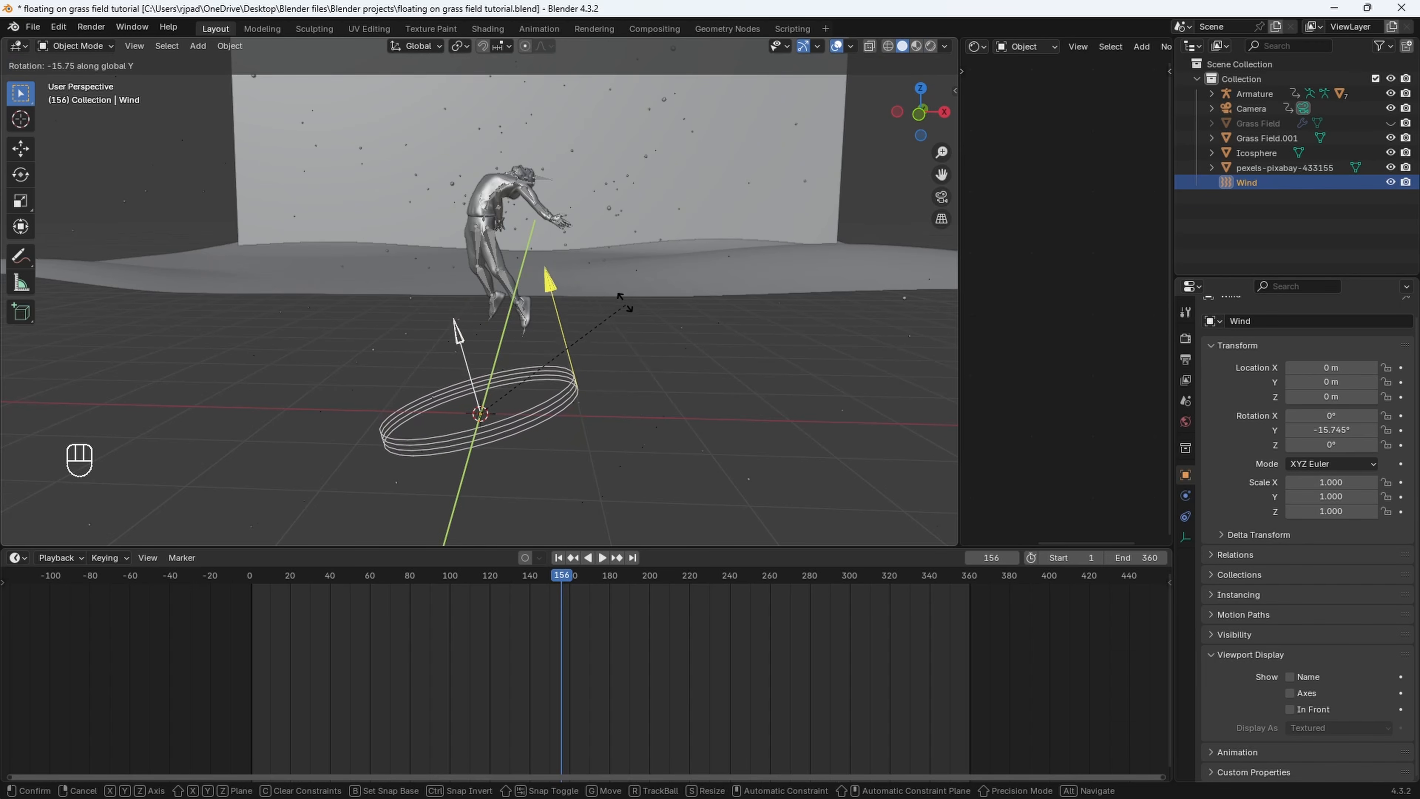
pyautogui.click(608, 292)
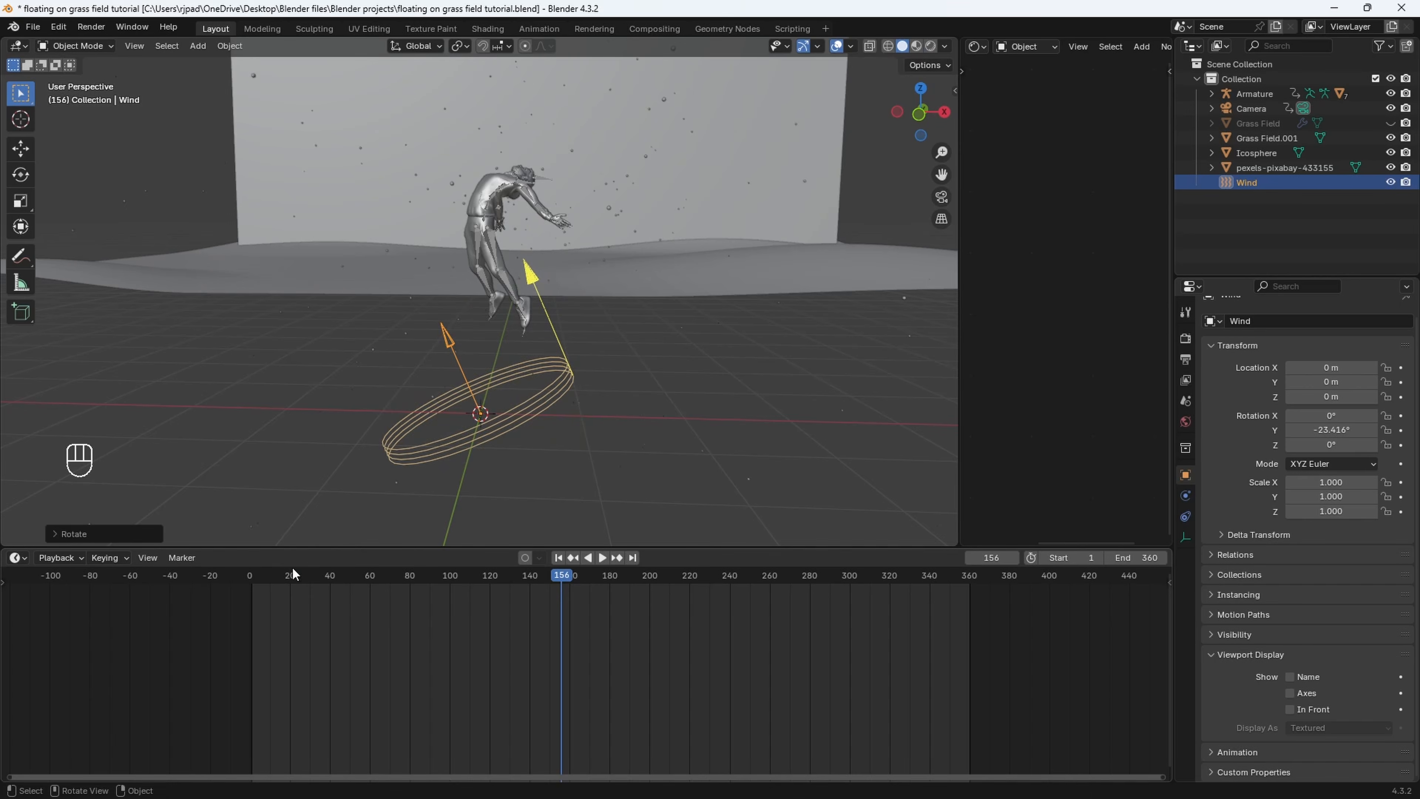
# Play the animation from the start to check how the tilted wind carries the particles
pyautogui.click(251, 579)
pyautogui.press('space')
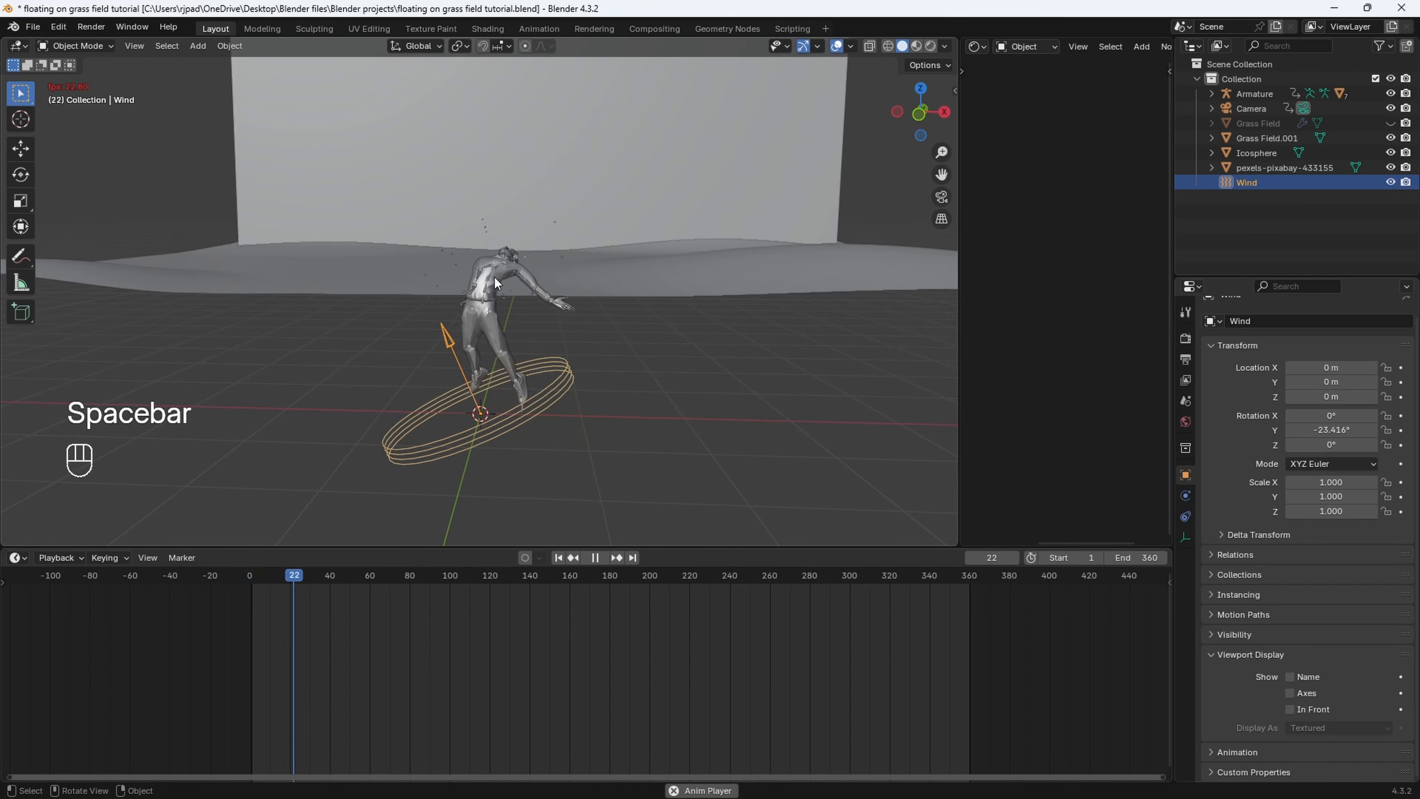
pyautogui.moveTo(496, 252); pyautogui.dragTo(527, 318, button='middle')
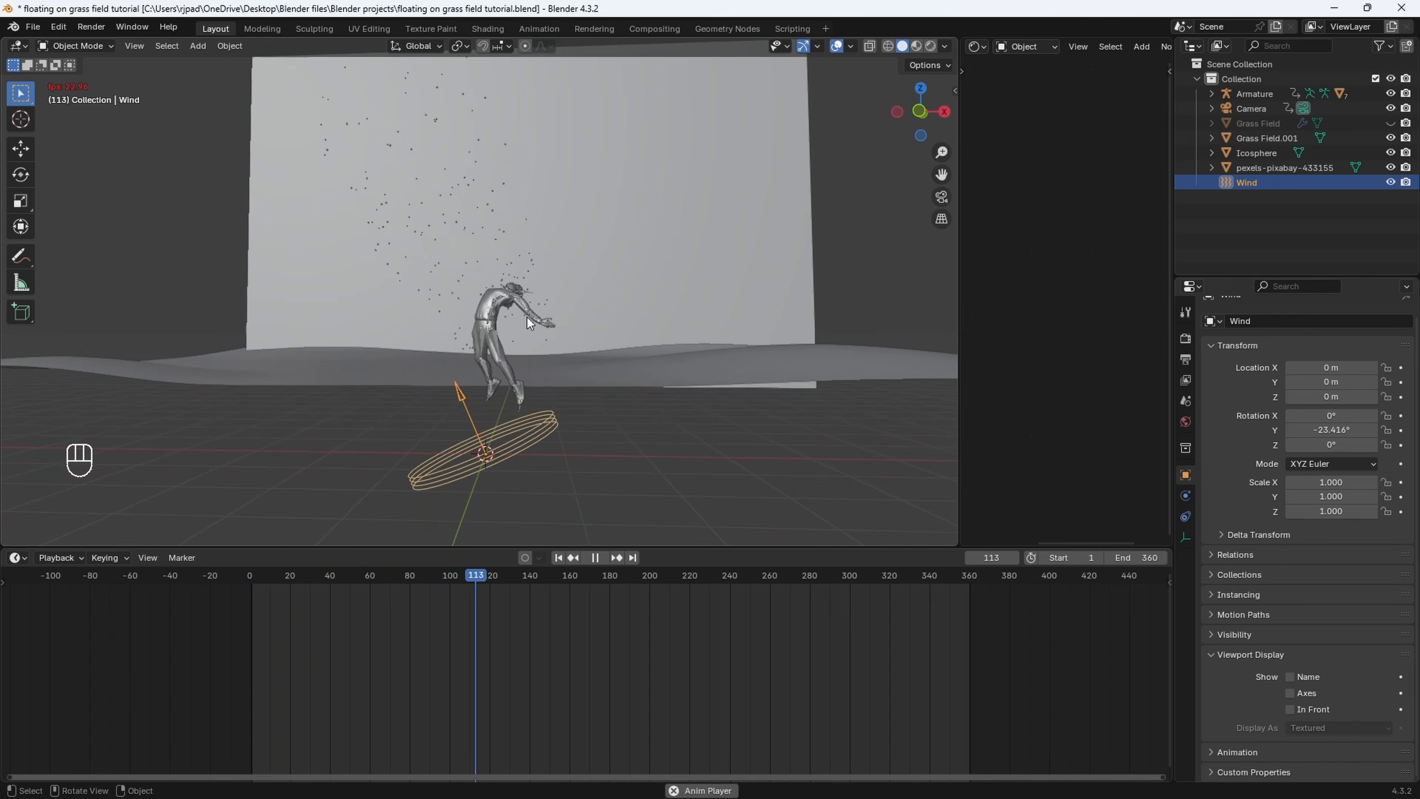
pyautogui.press('space')
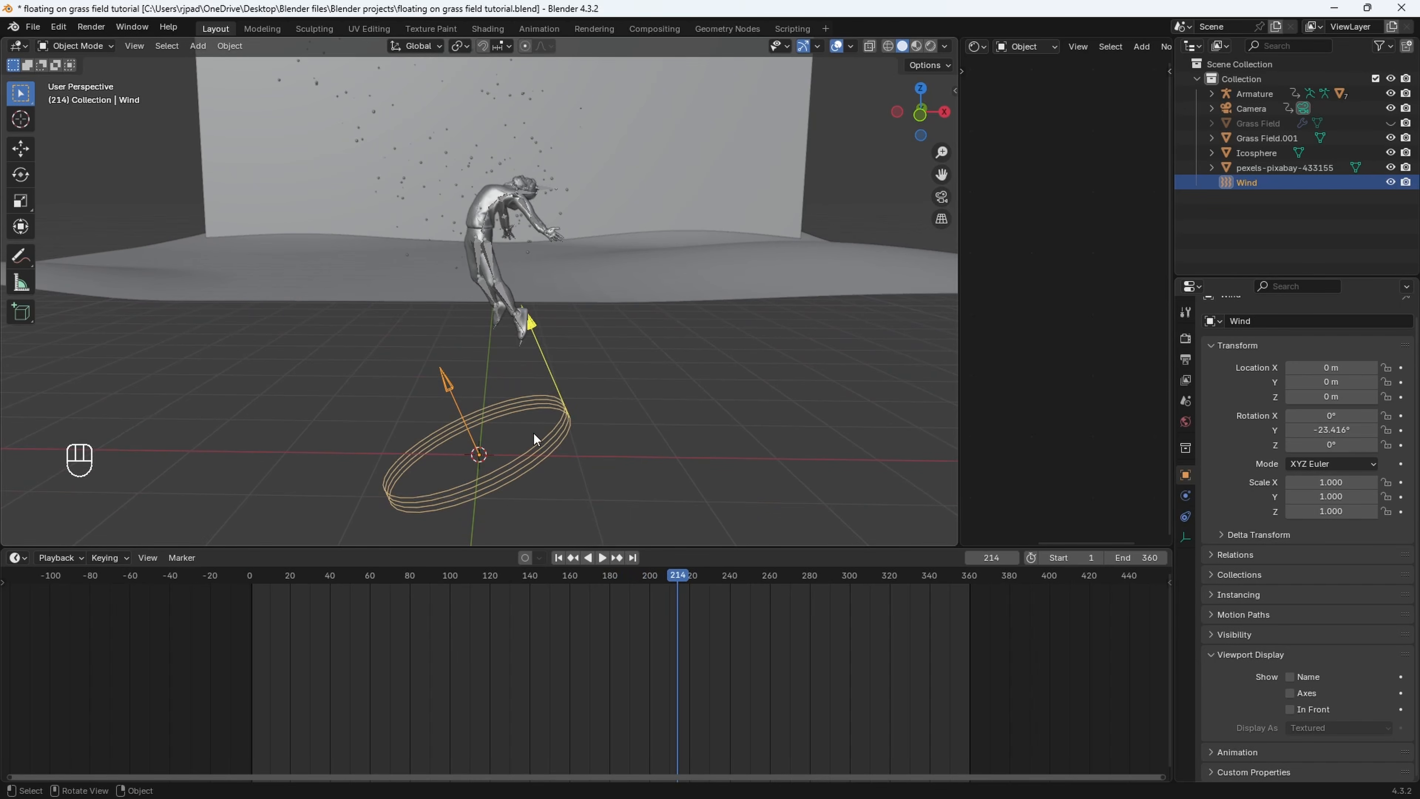
# Set the wind force field's strength to 0.5 and play the animation to check the particle drift
pyautogui.click(1185, 498)
pyautogui.doubleClick(1381, 451)
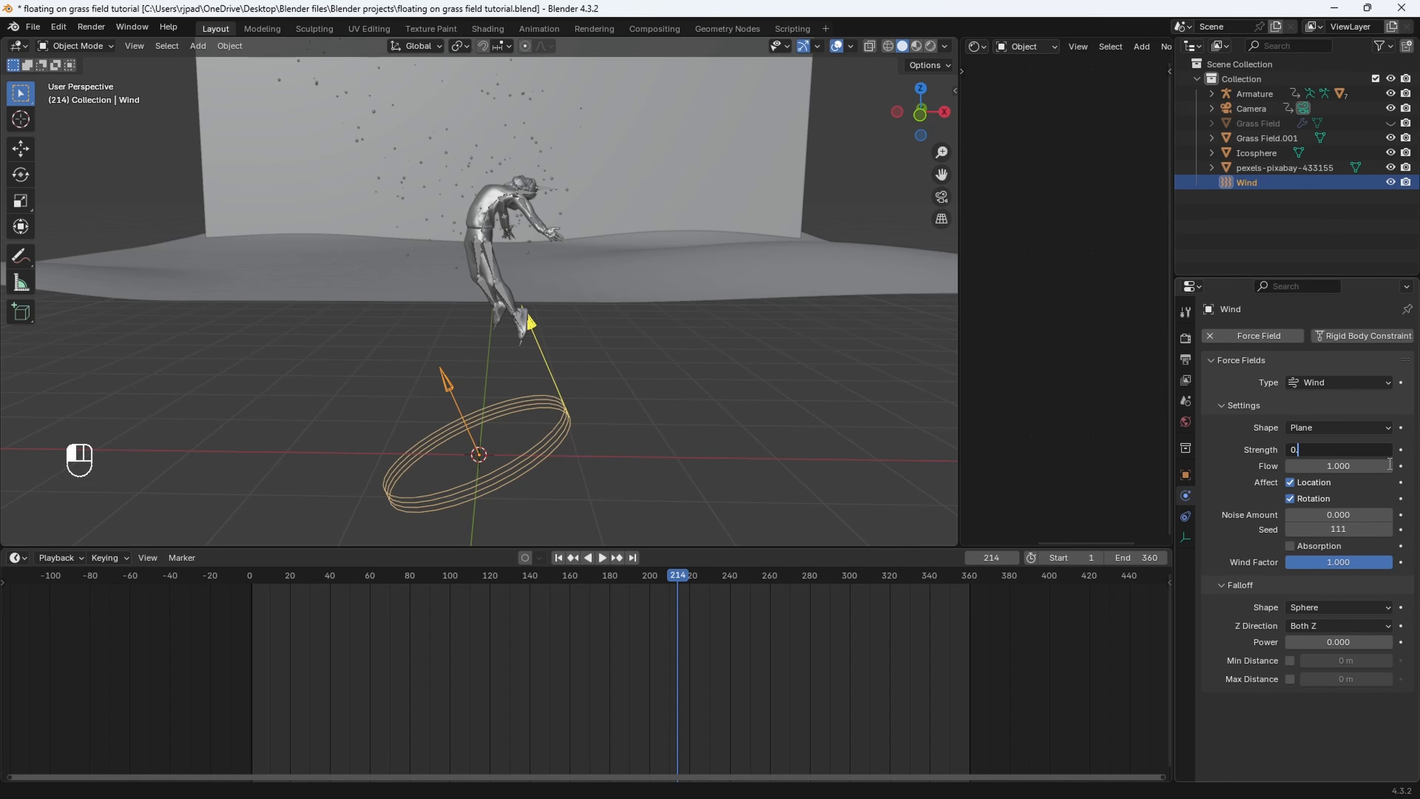
pyautogui.write('0.5')
pyautogui.press('Return')
pyautogui.press('space')
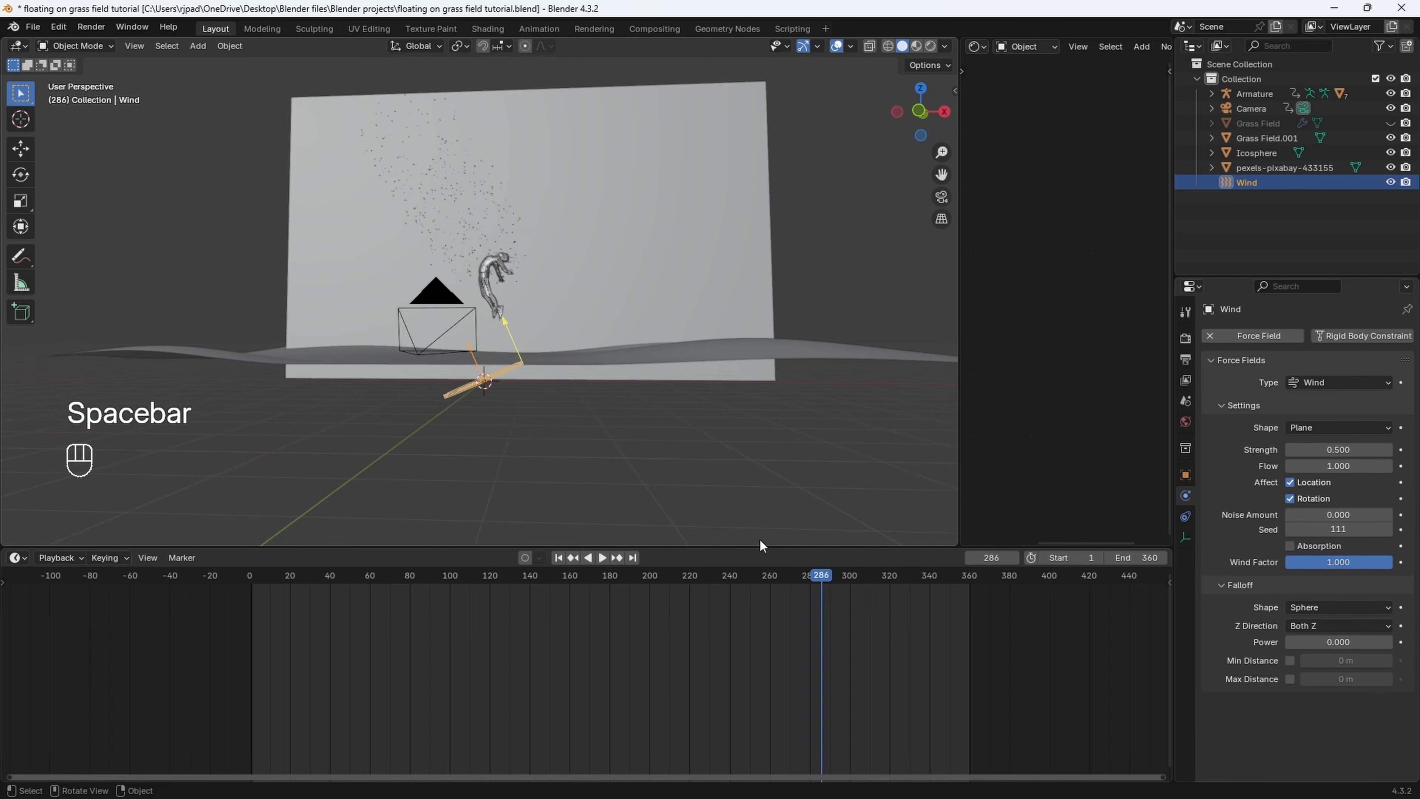
pyautogui.scroll(4, 567, 314)
pyautogui.moveTo(549, 292); pyautogui.dragTo(623, 365, button='middle')
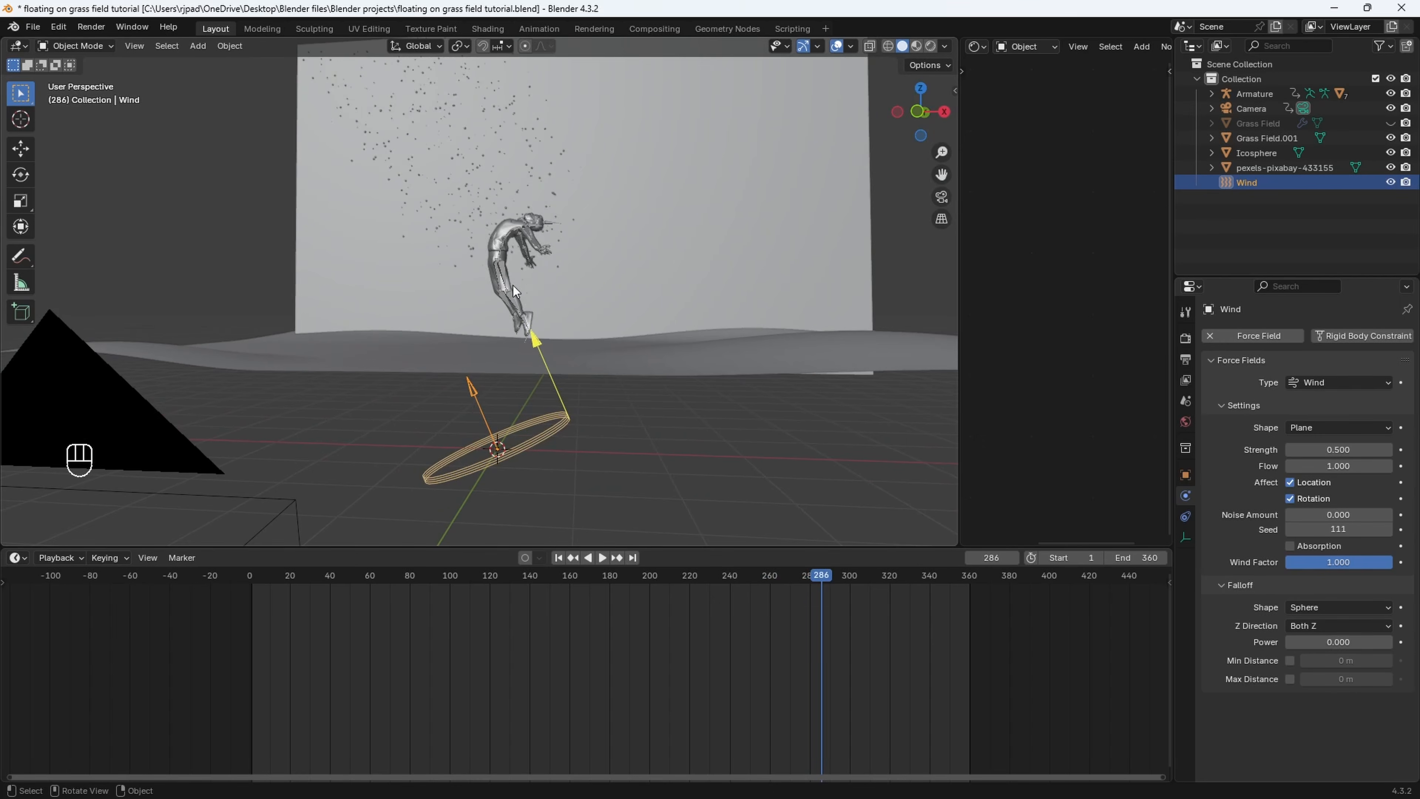
# Move the armature's last keyframe from frame 250 to frame 360
pyautogui.click(534, 226)
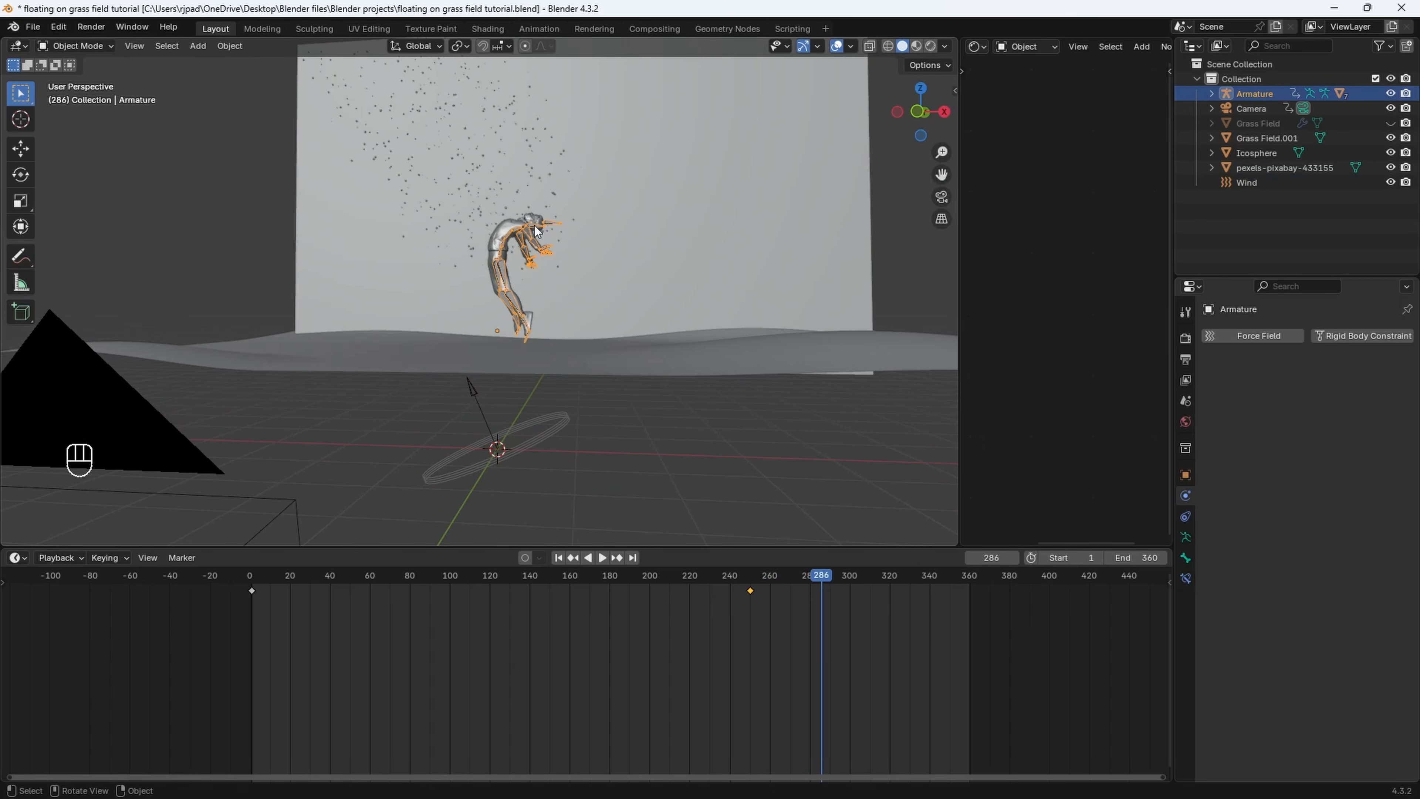
pyautogui.click(750, 581)
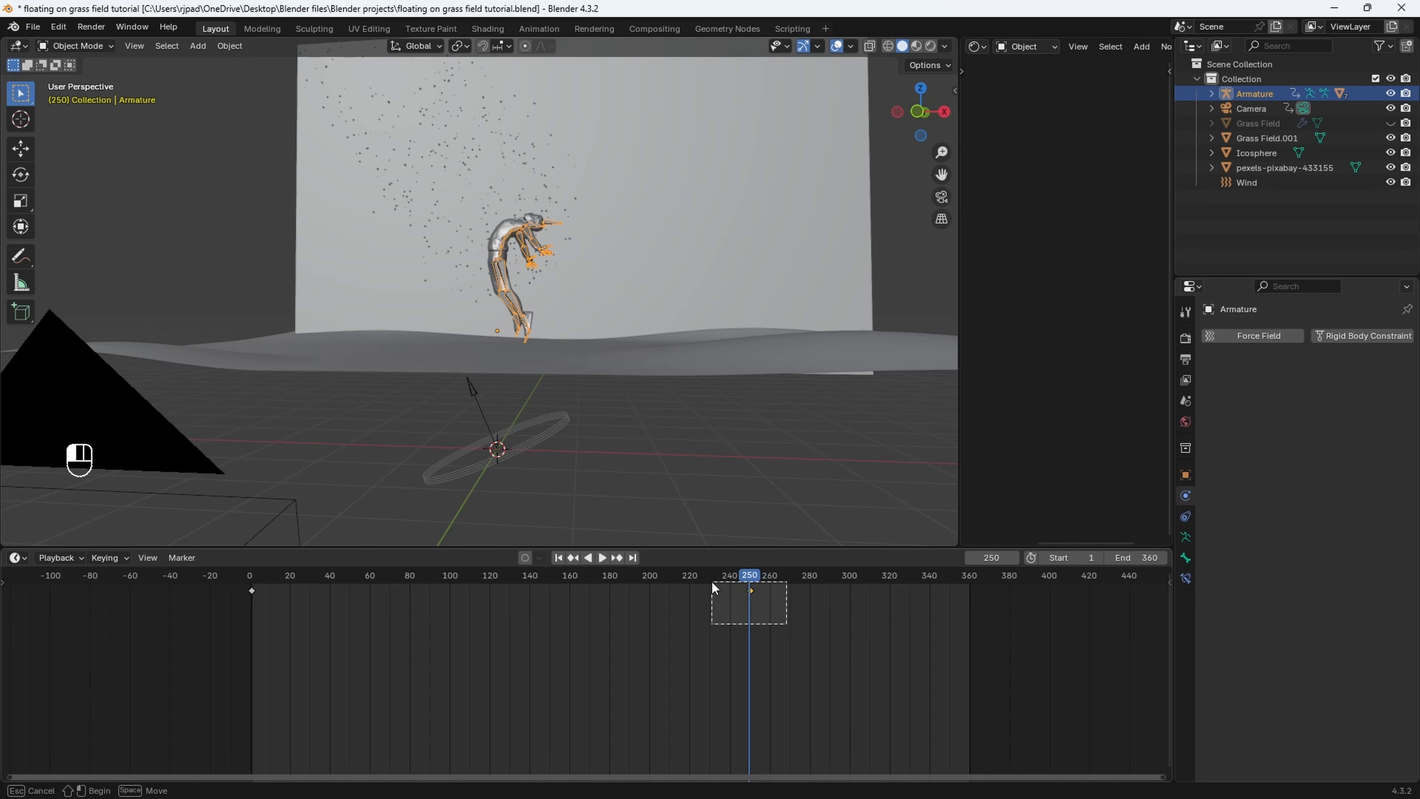
pyautogui.moveTo(711, 581); pyautogui.dragTo(711, 581)
pyautogui.press('g')
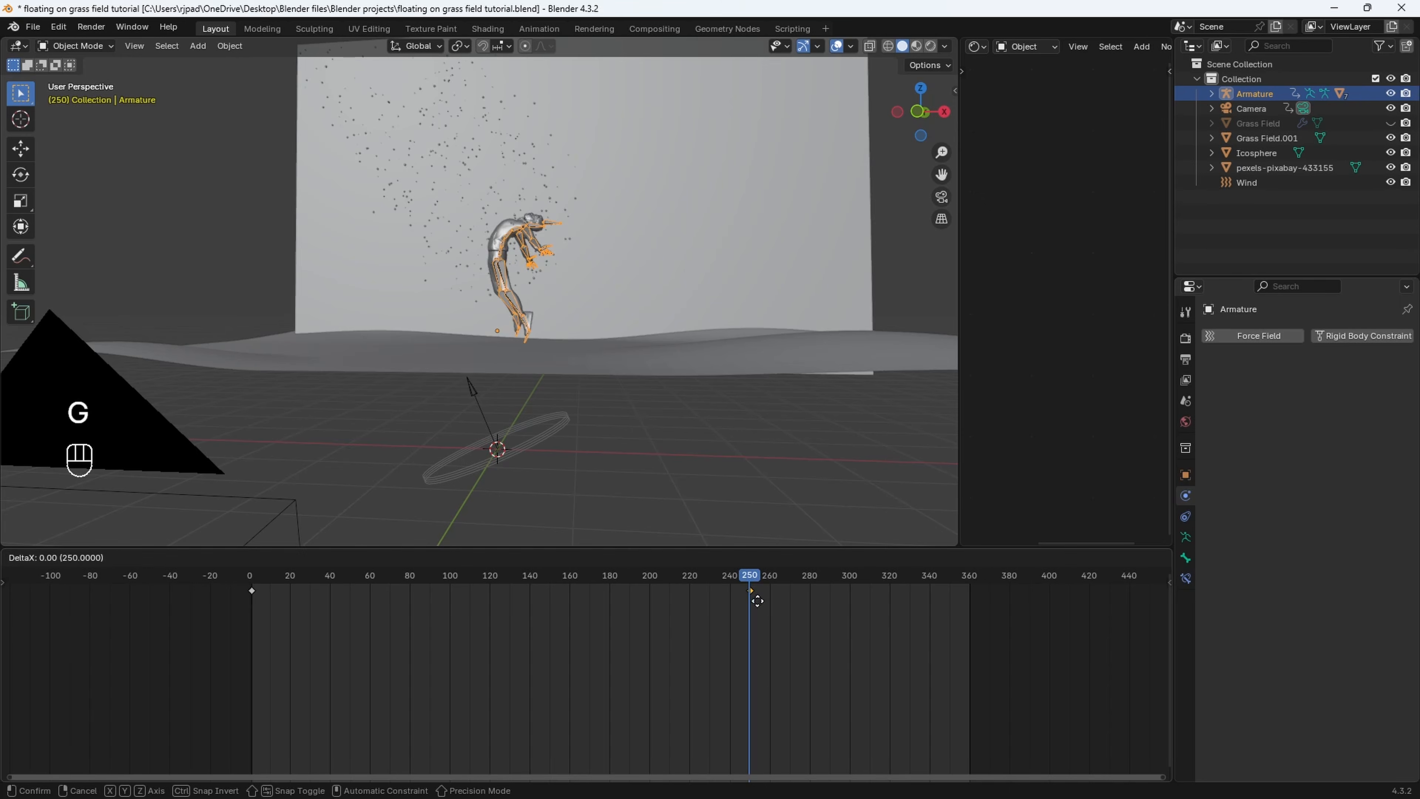
pyautogui.click(976, 608)
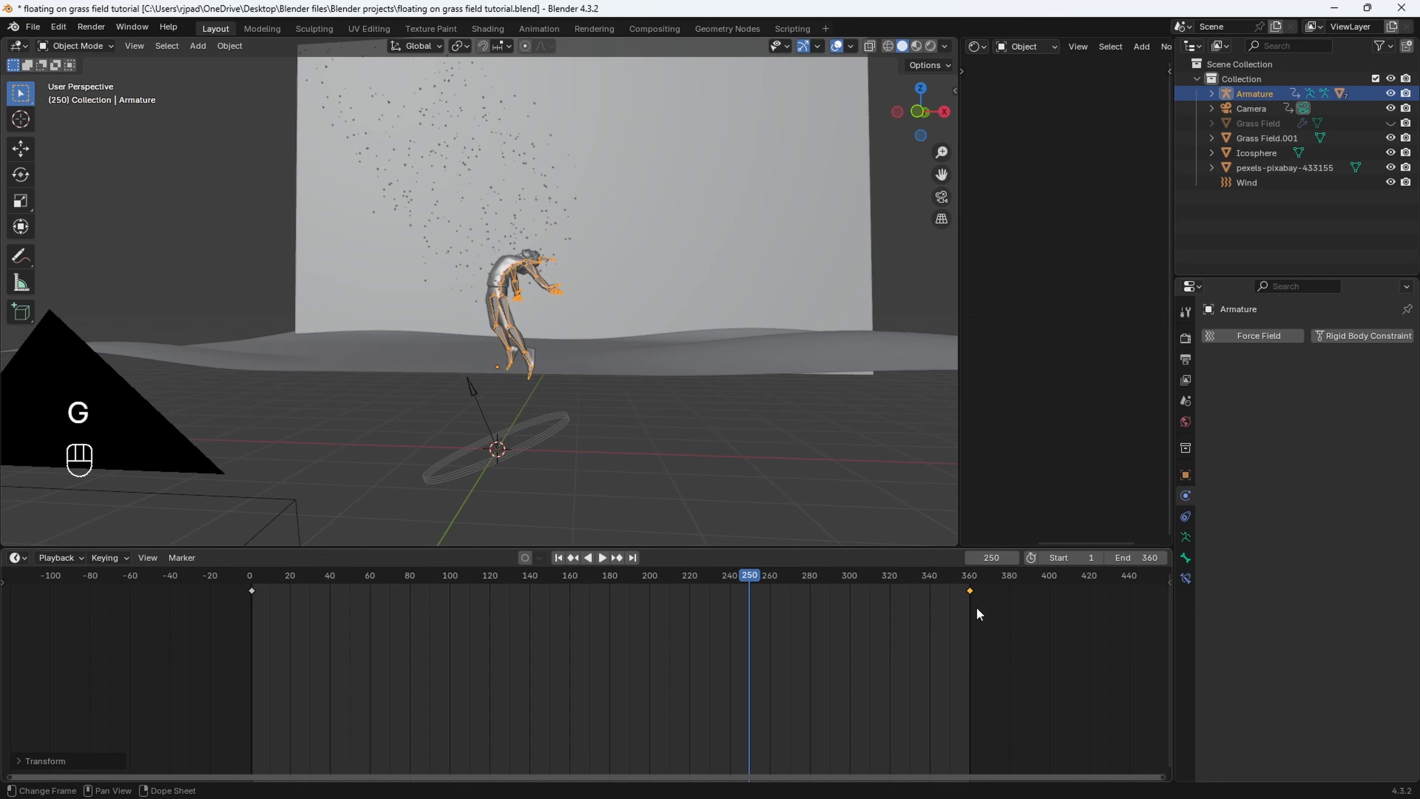
pyautogui.moveTo(391, 370); pyautogui.dragTo(344, 360, button='middle')
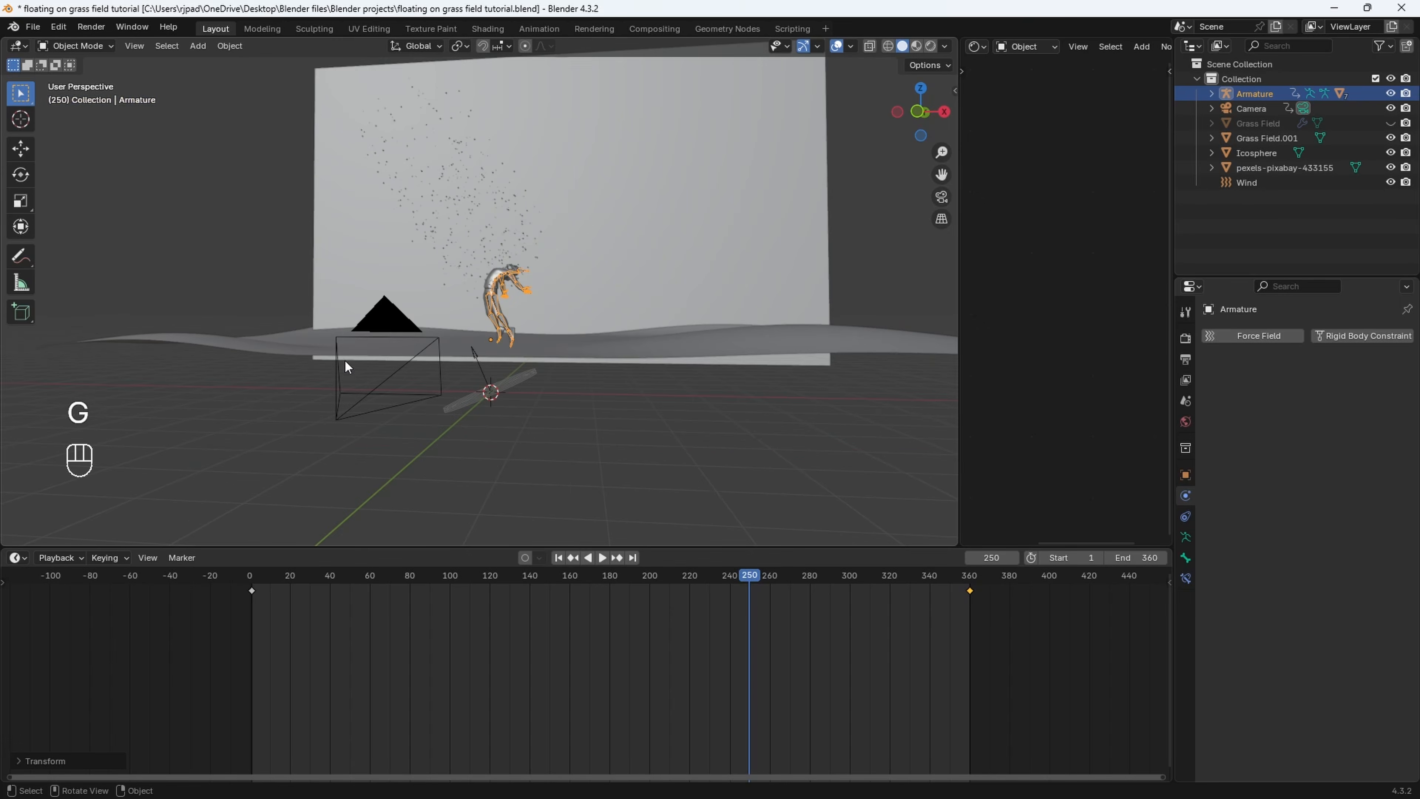
# Move the camera's last keyframe to frame 360, matching the end of the animation
pyautogui.click(388, 319)
pyautogui.press('g')
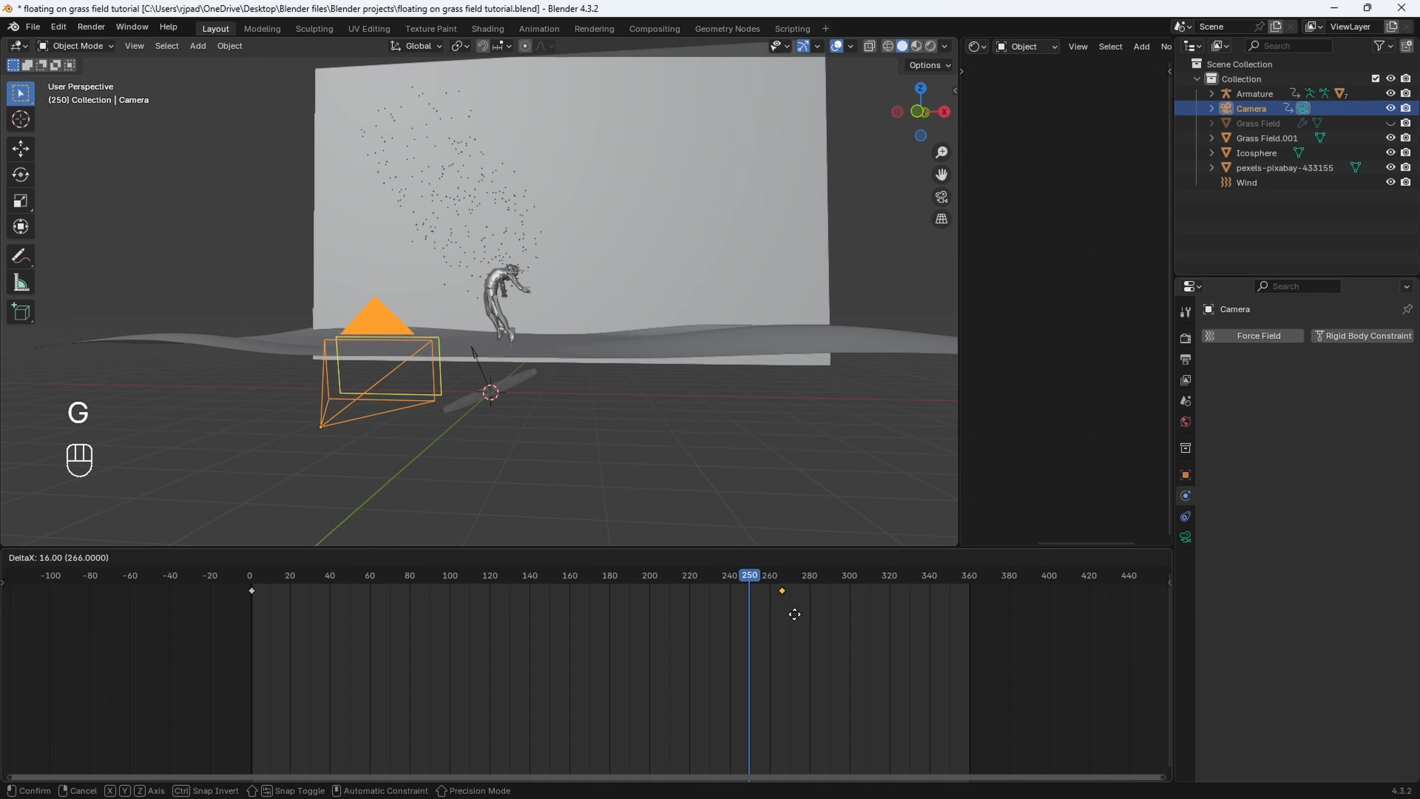
pyautogui.click(979, 631)
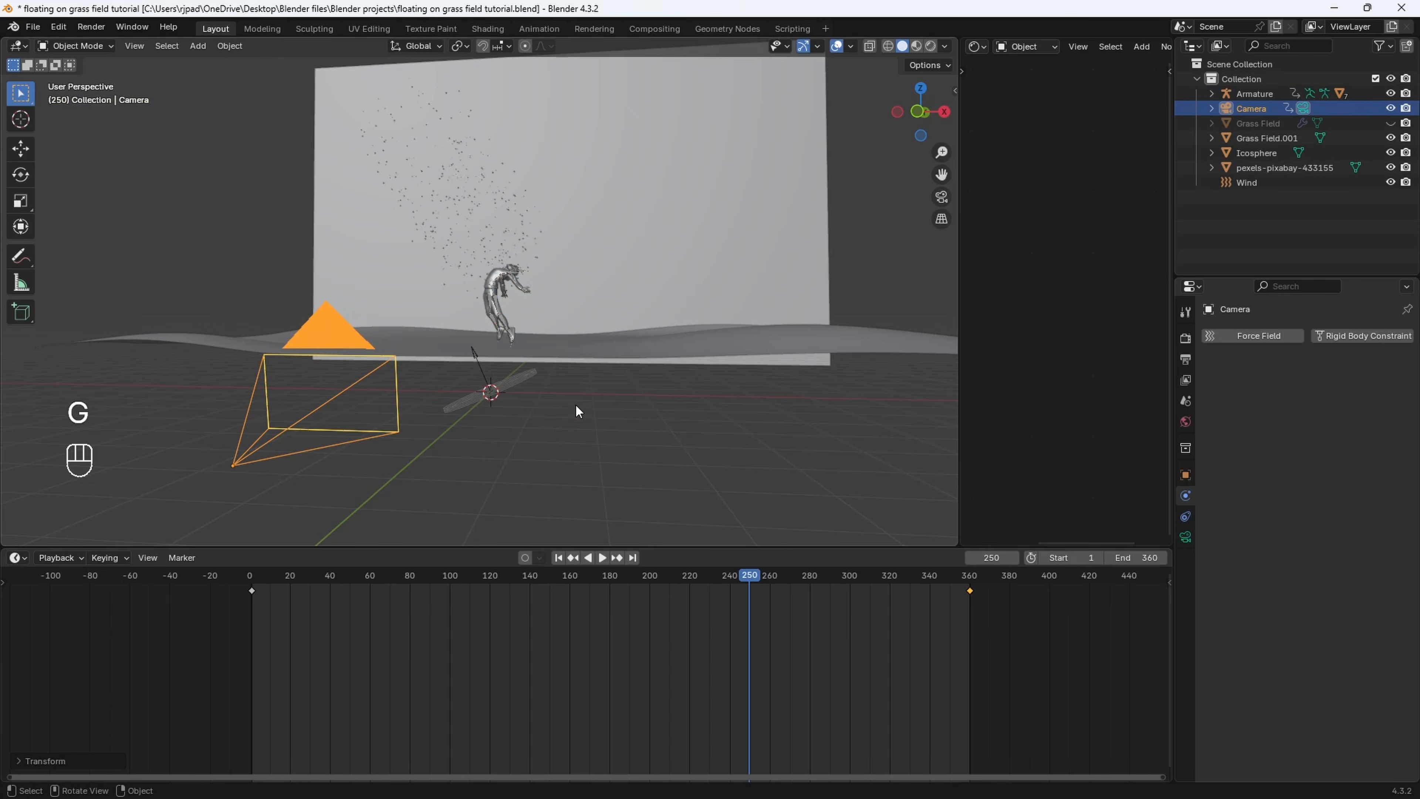
pyautogui.moveTo(578, 411)
pyautogui.mouseDown(button='middle')
pyautogui.moveTo(564, 397)
pyautogui.moveTo(577, 387)
pyautogui.mouseUp(button='middle')
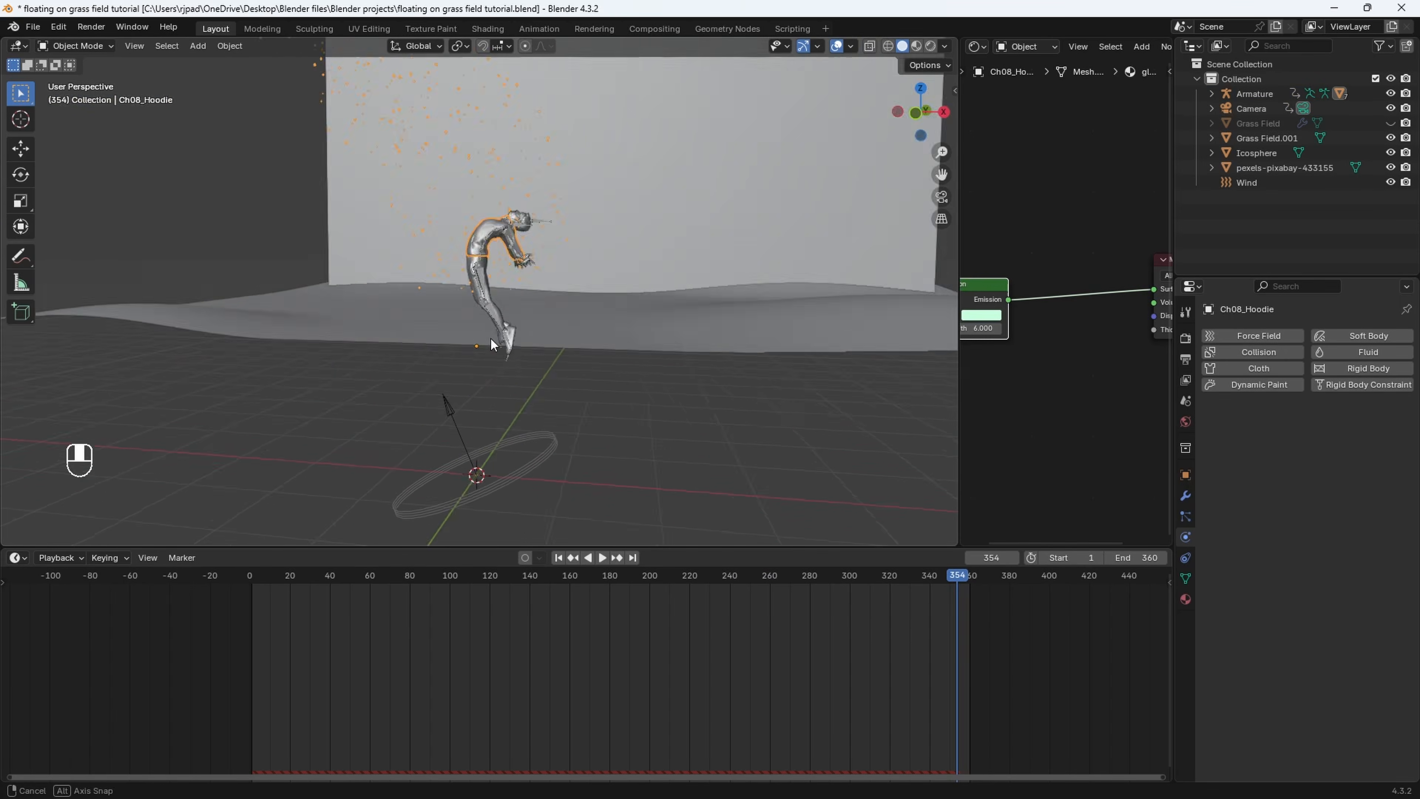
# Add a Vortex force field at the 3D cursor and rotate it about -23° around the global Y axis, in line with the wind
pyautogui.moveTo(490, 337); pyautogui.dragTo(515, 381, button='middle')
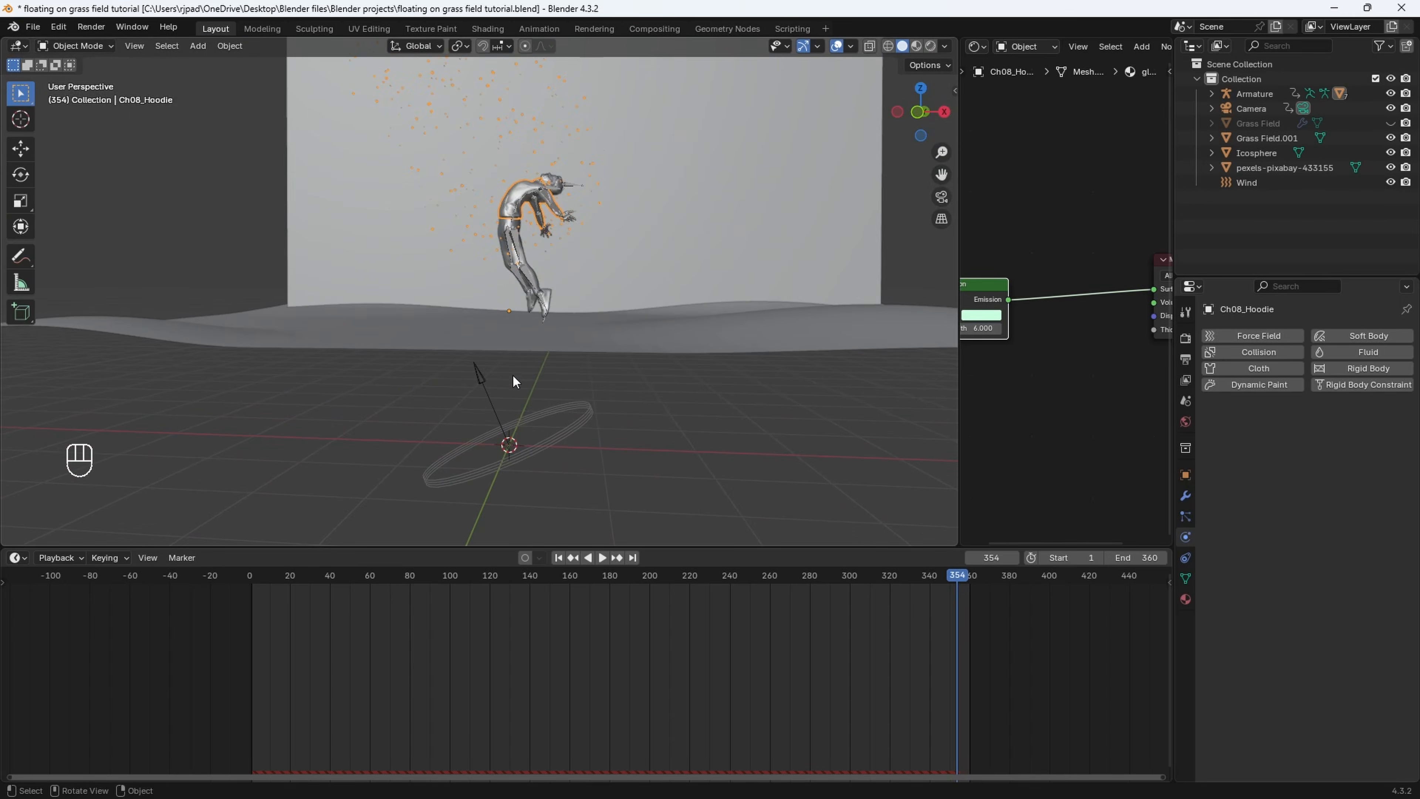
pyautogui.hotkey('shift', 'a')
pyautogui.moveTo(482, 378)
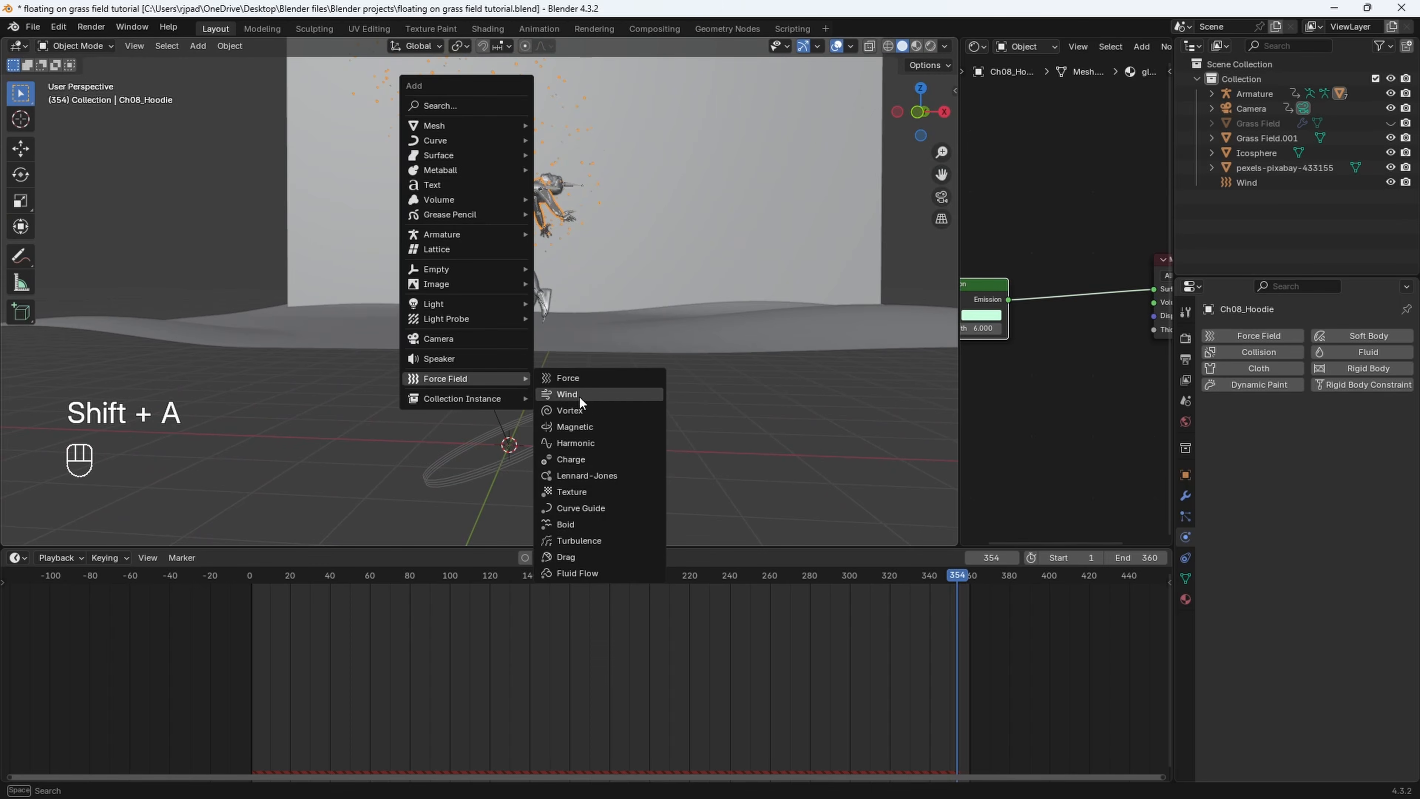
pyautogui.click(586, 410)
pyautogui.moveTo(586, 410); pyautogui.dragTo(597, 444, button='middle')
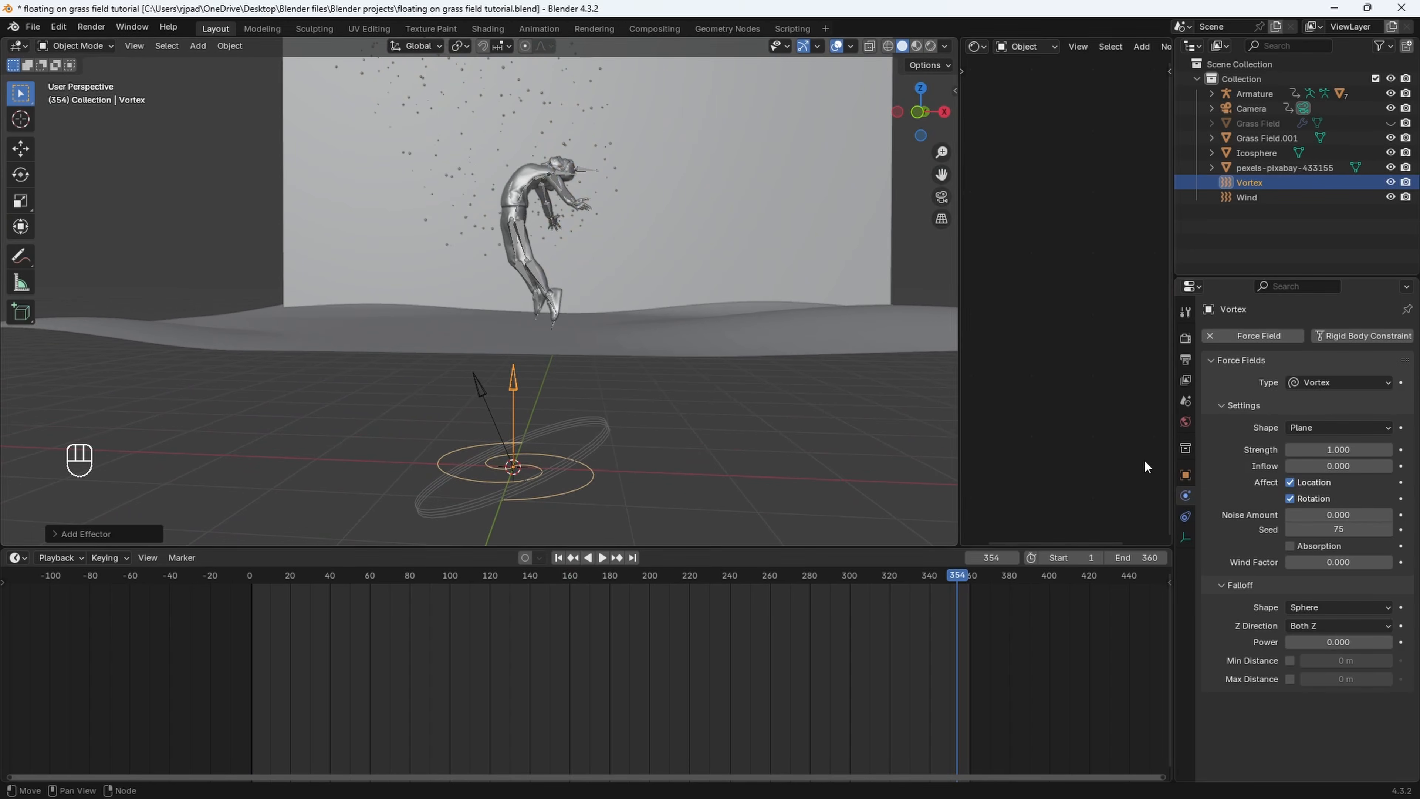
pyautogui.press('r')
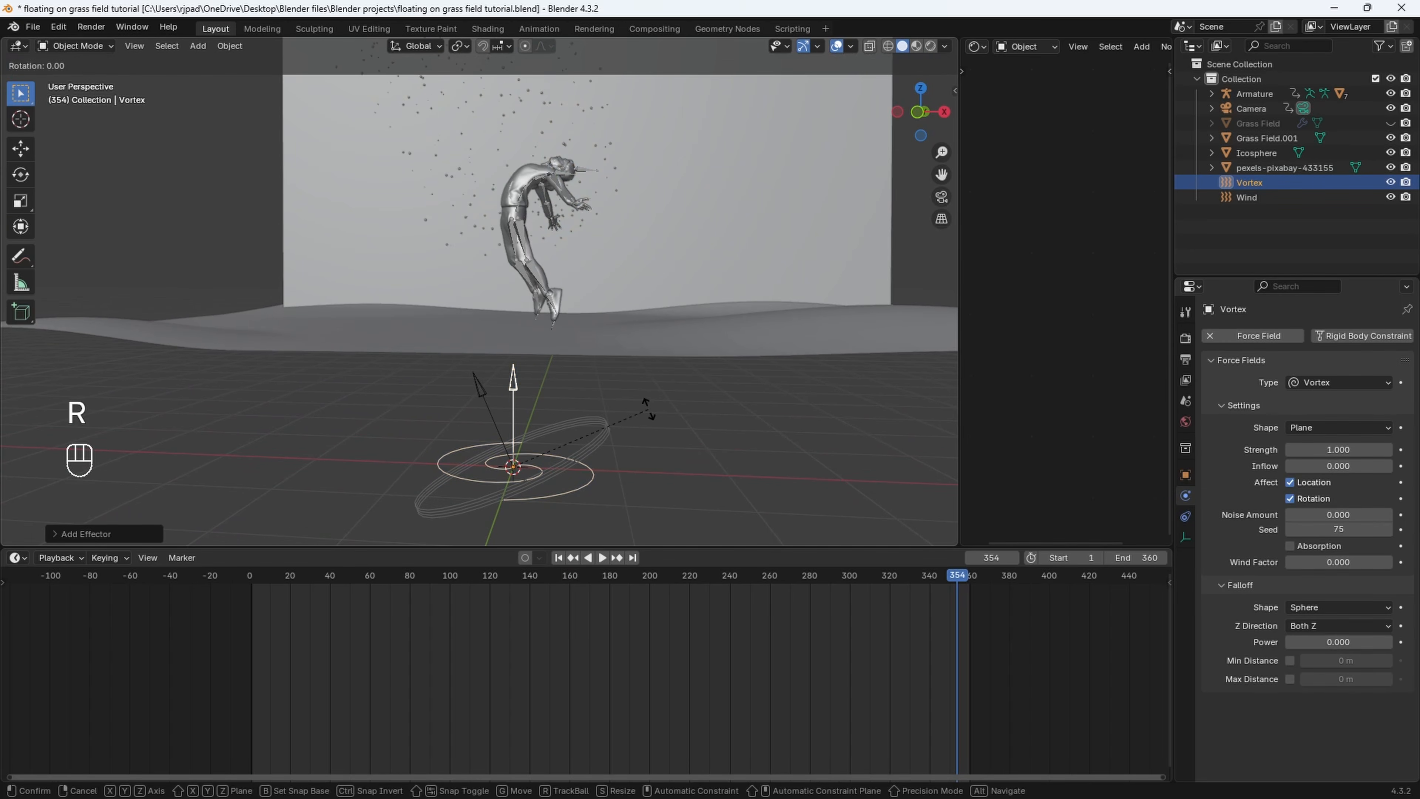
pyautogui.press('y')
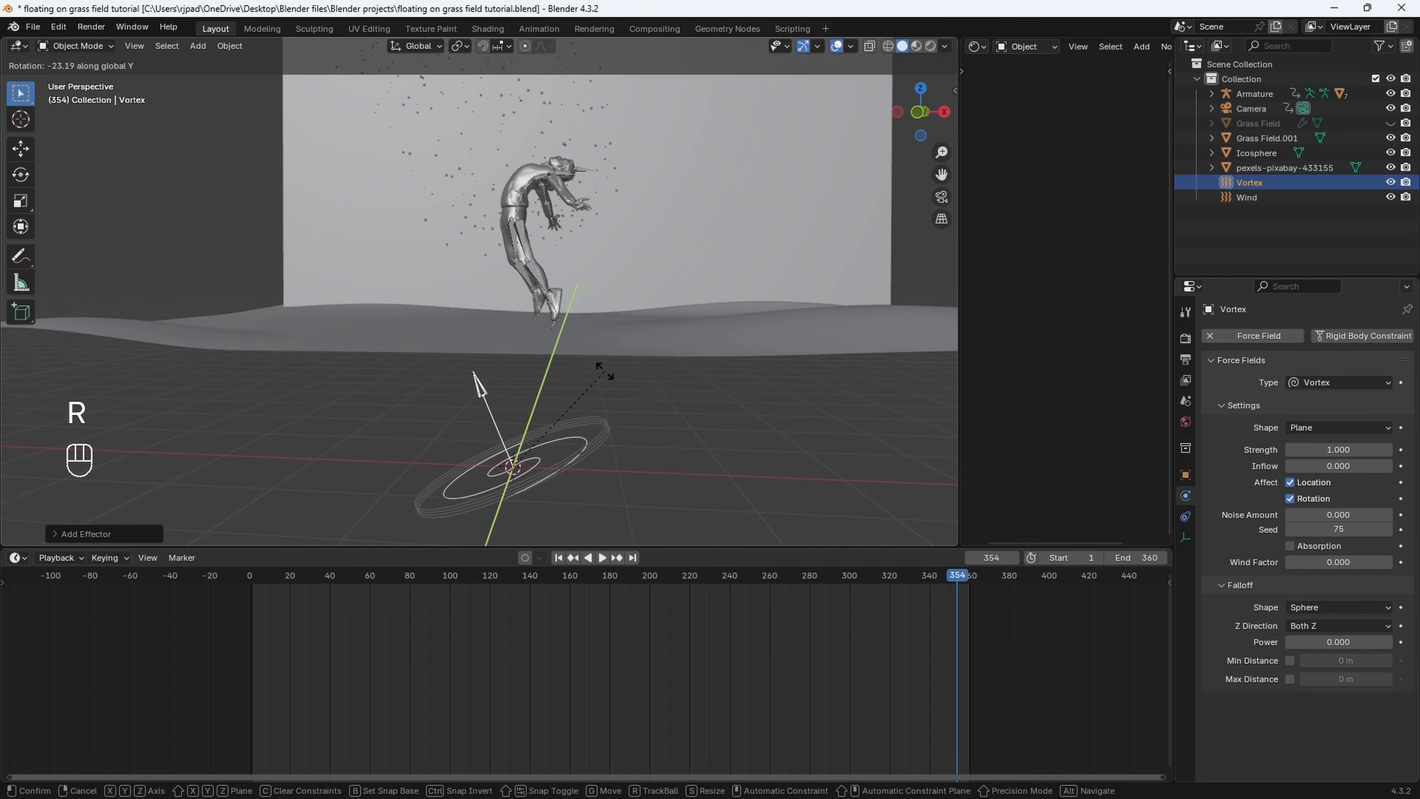
pyautogui.click(606, 386)
# Play the animation and view the figure from several angles to check how the vortex swirls the particles
pyautogui.press('space')
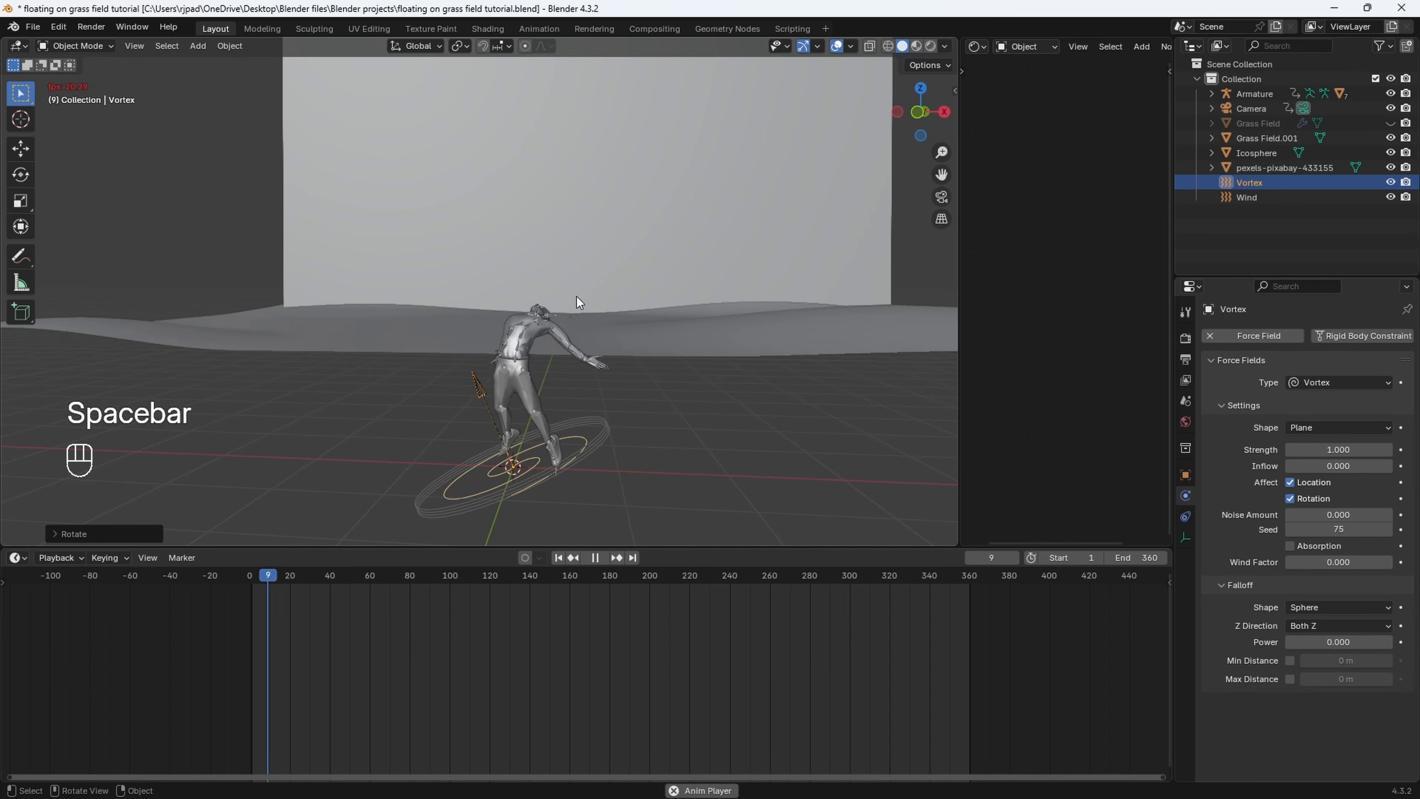
pyautogui.moveTo(593, 379); pyautogui.dragTo(565, 369, button='middle')
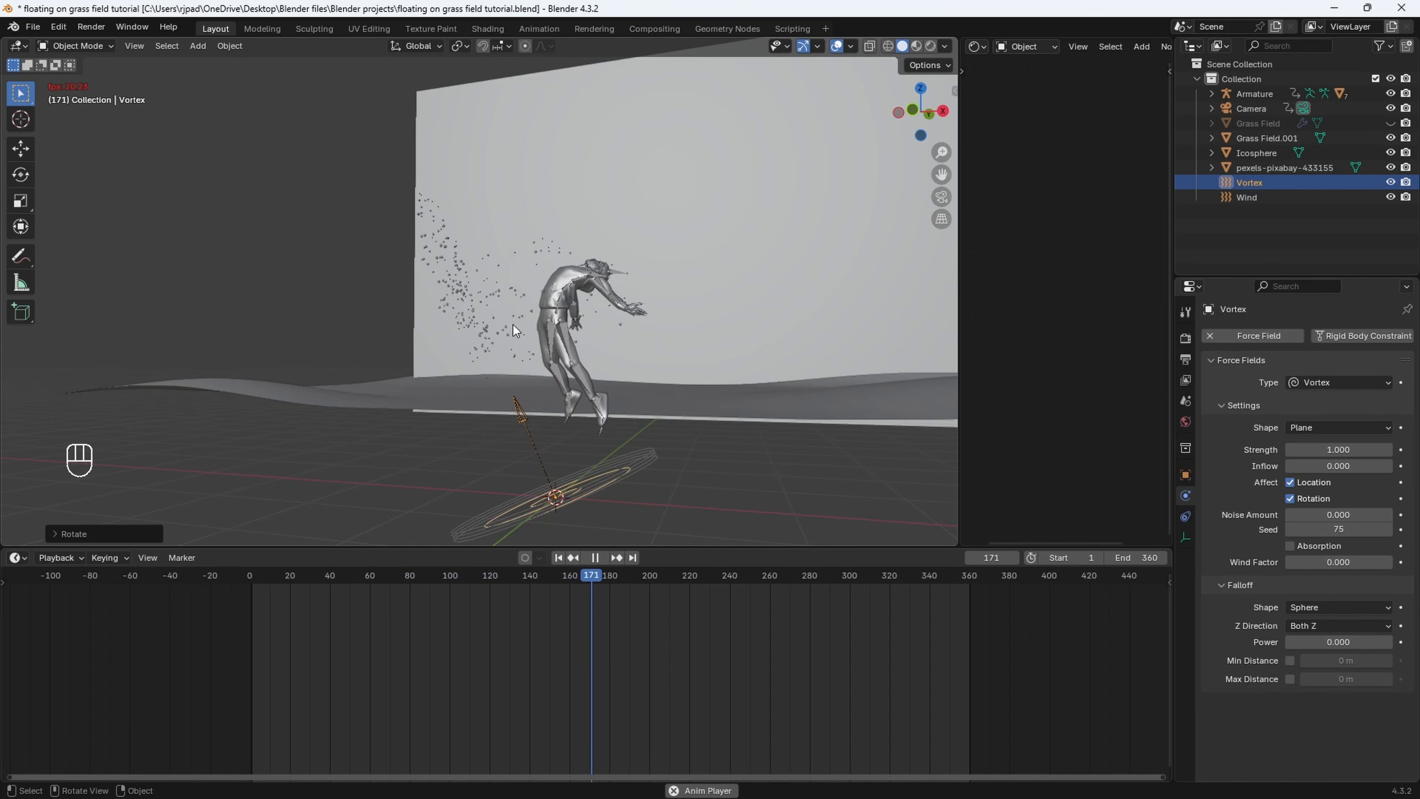
pyautogui.moveTo(496, 354); pyautogui.dragTo(539, 380, button='middle')
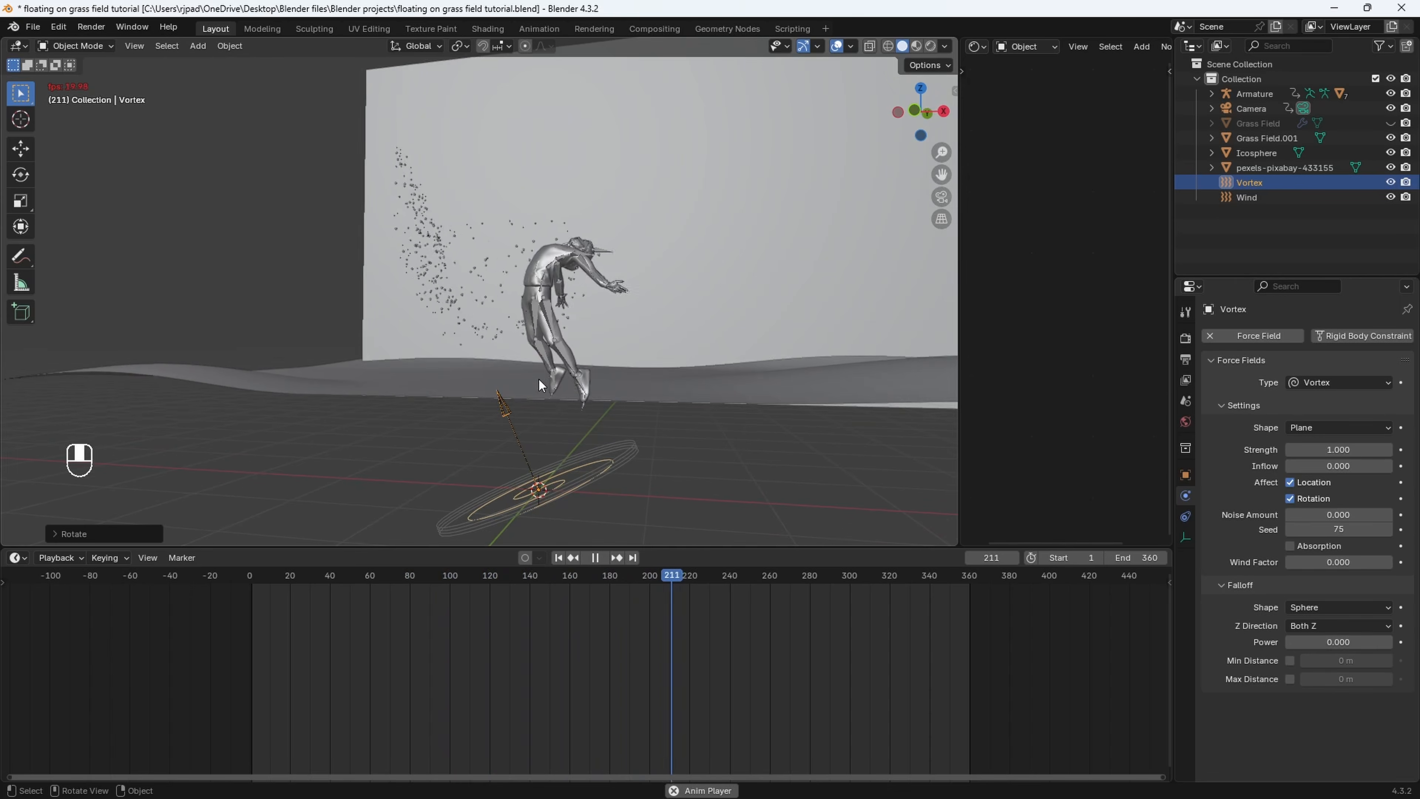
pyautogui.press('space')
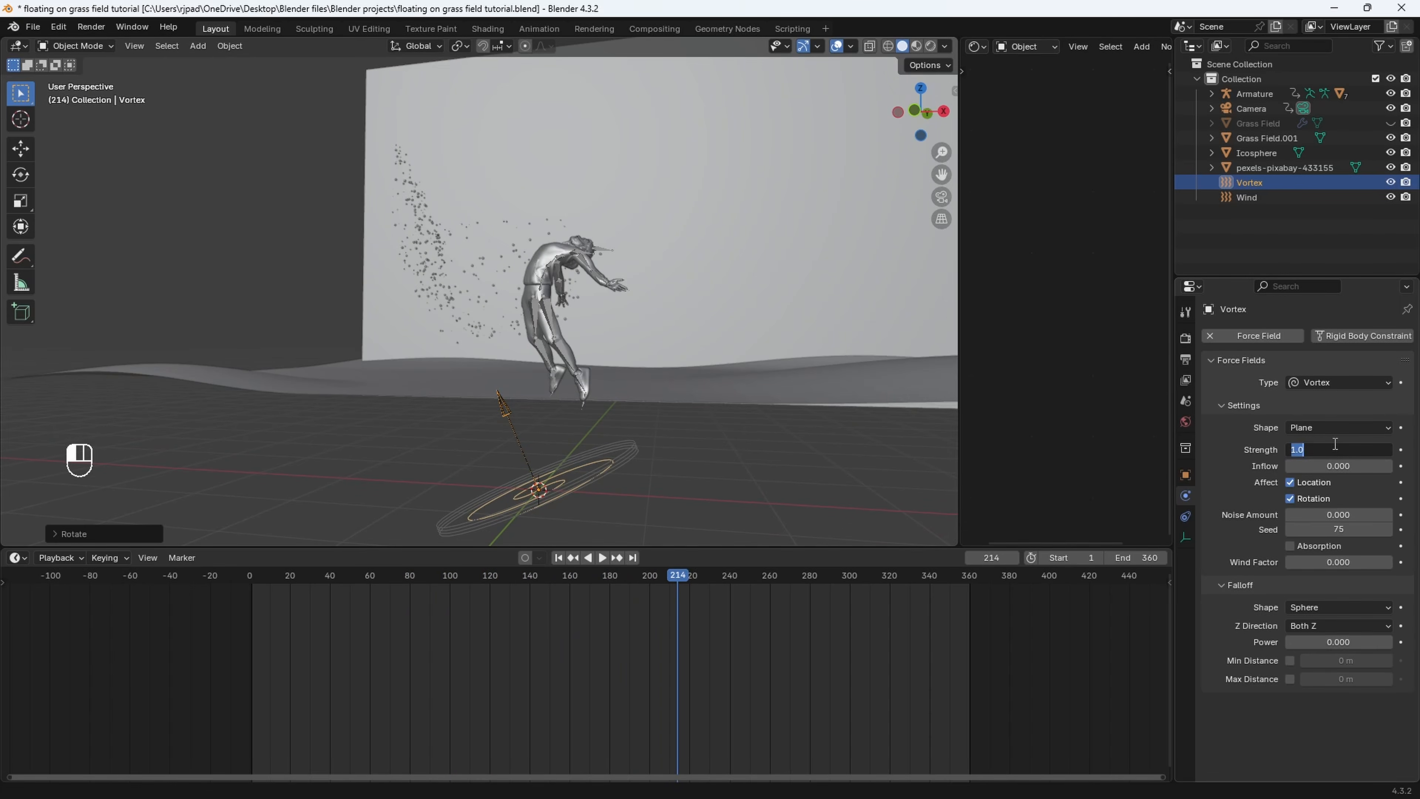
# Set the vortex force field's strength to 0.1 and replay the animation from the start to check the particle motion
pyautogui.press('Return')
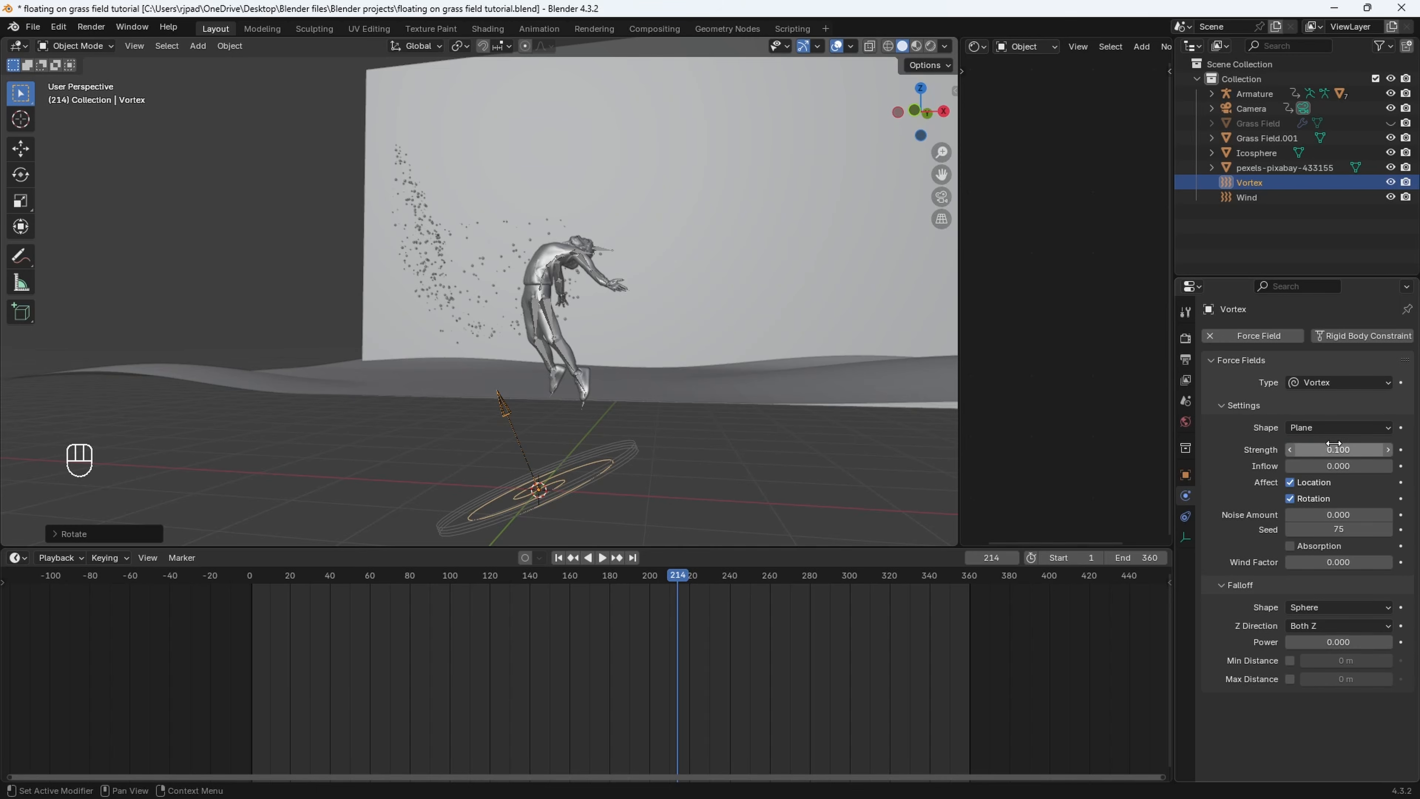
pyautogui.click(252, 579)
pyautogui.press('space')
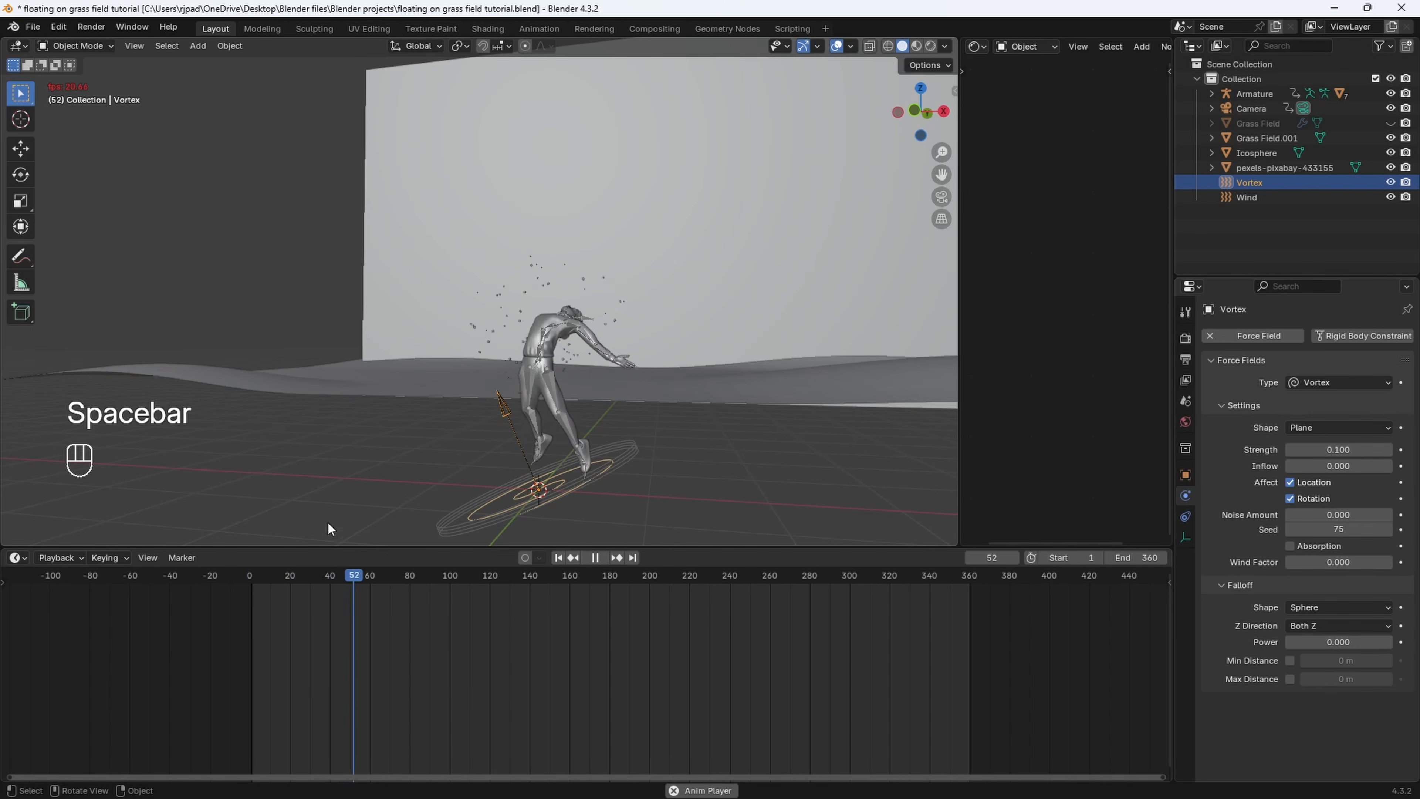
pyautogui.moveTo(500, 470); pyautogui.dragTo(507, 476, button='middle')
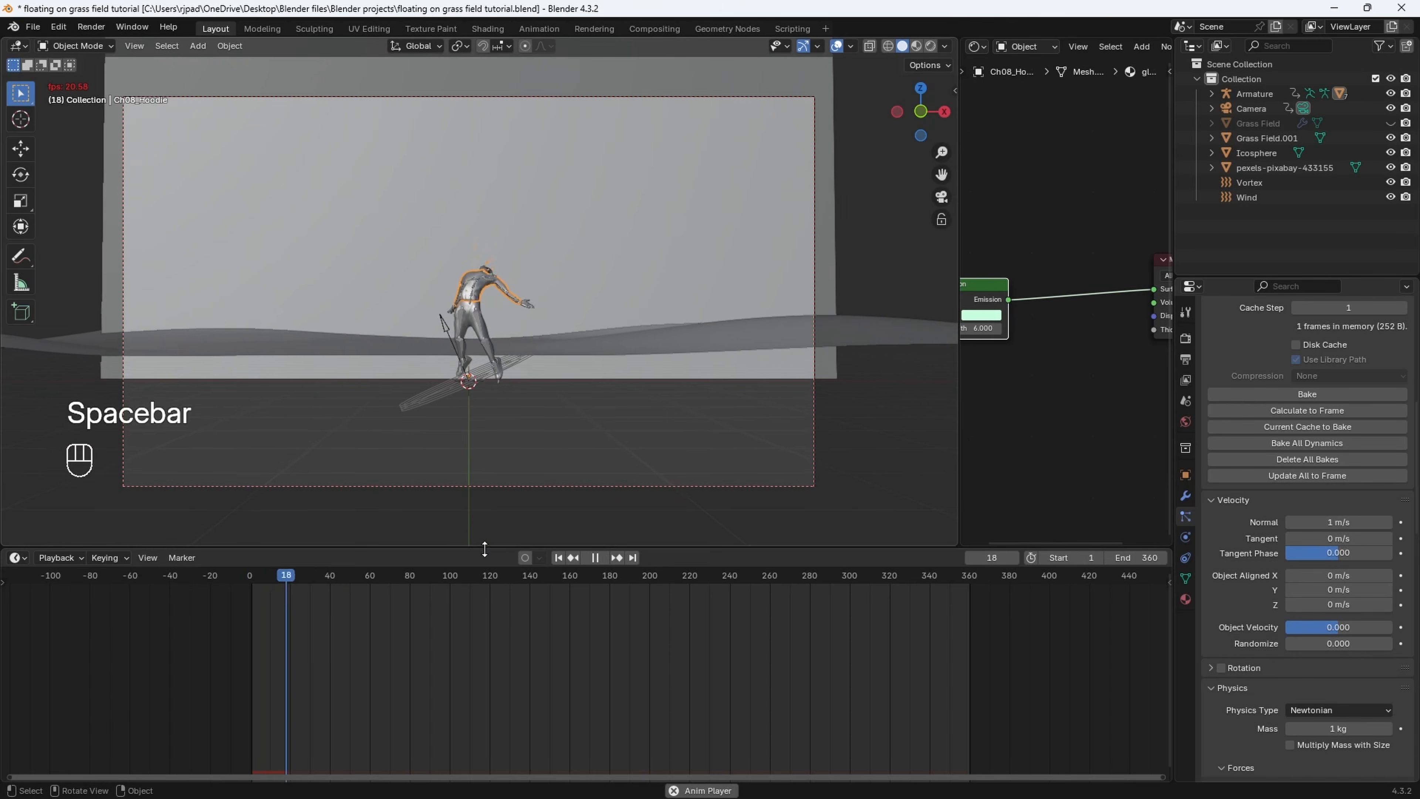
pyautogui.press('space')
pyautogui.click(268, 582)
pyautogui.moveTo(268, 582); pyautogui.dragTo(255, 576)
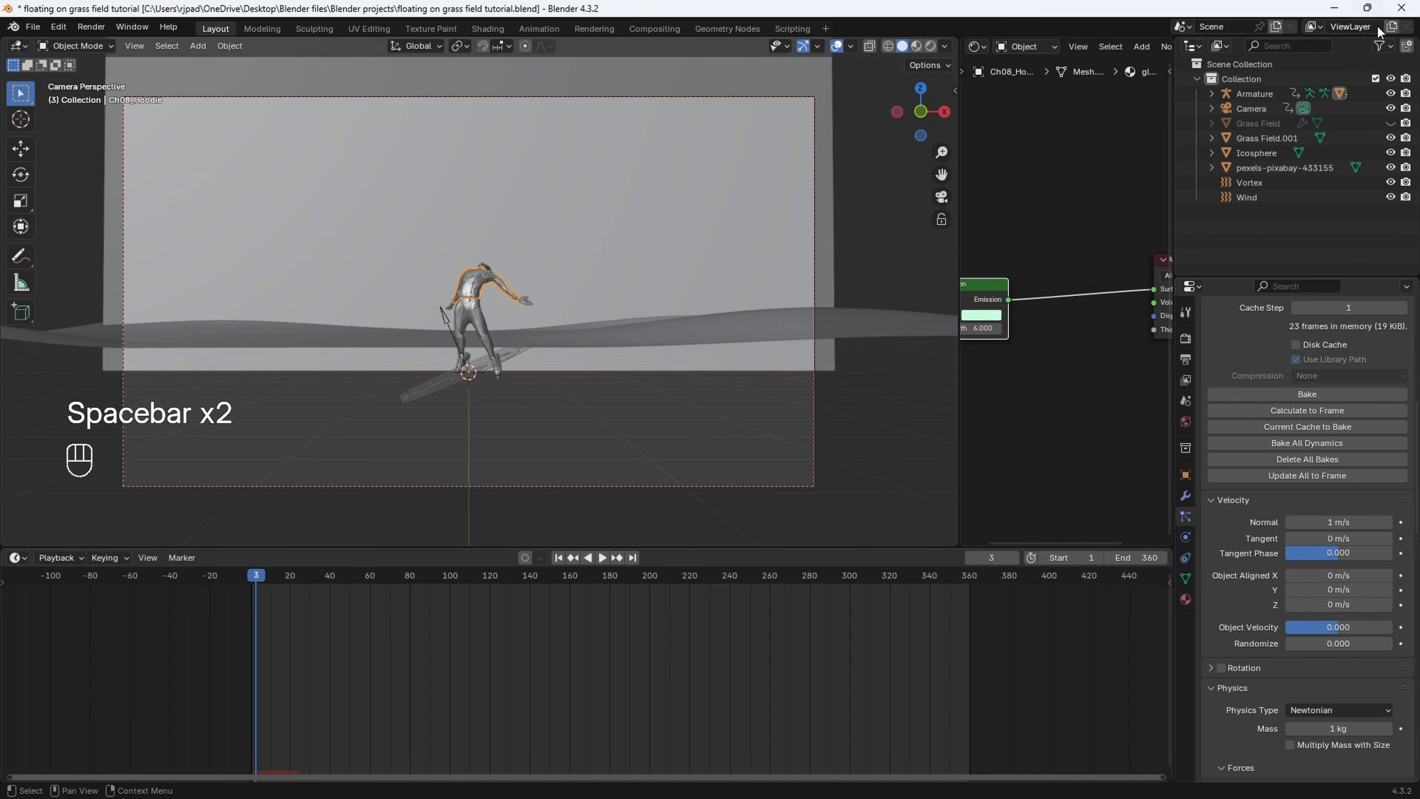
# Show the outliner's Disable in Viewports toggles, disable the hidden Grass Field in viewports, and play the animation
pyautogui.click(1381, 46)
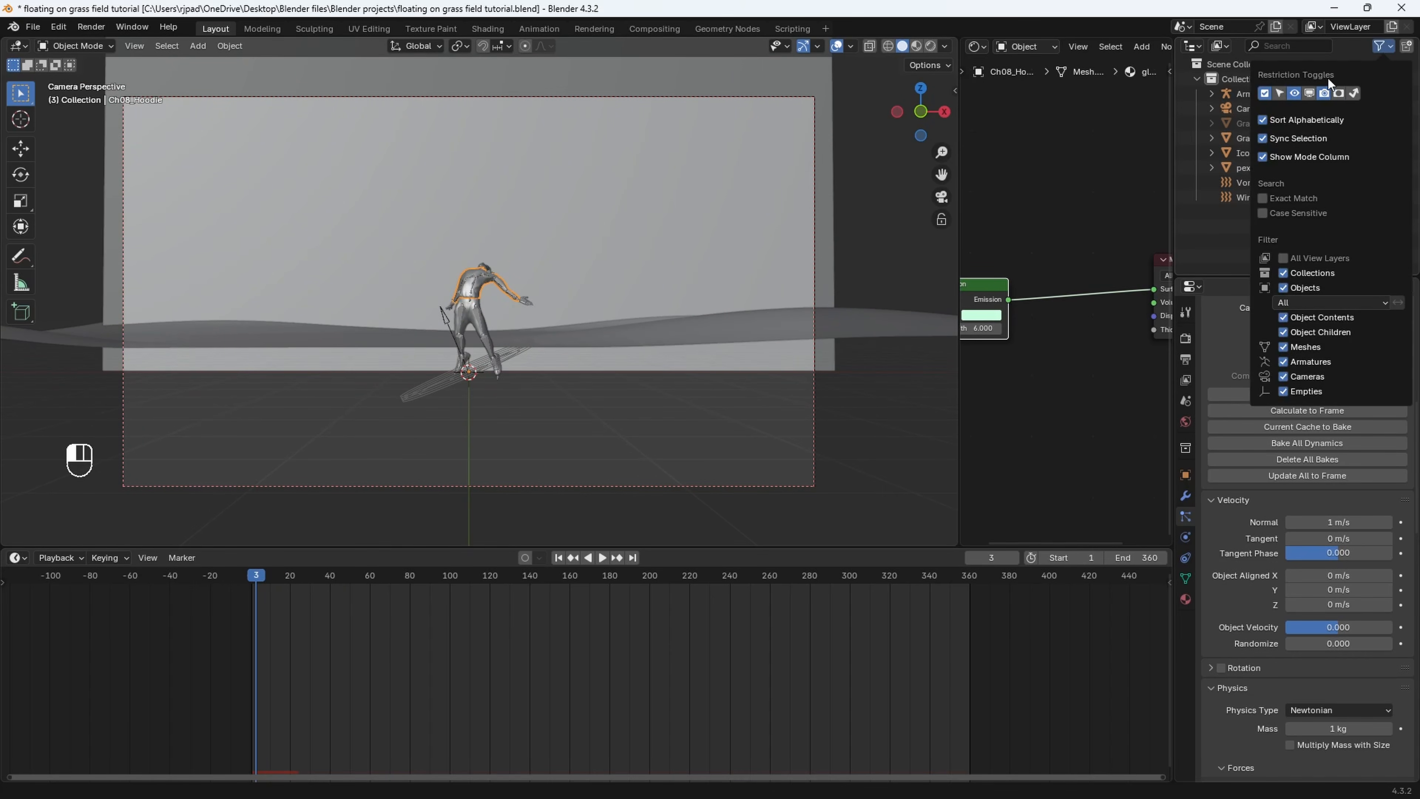
pyautogui.click(1309, 94)
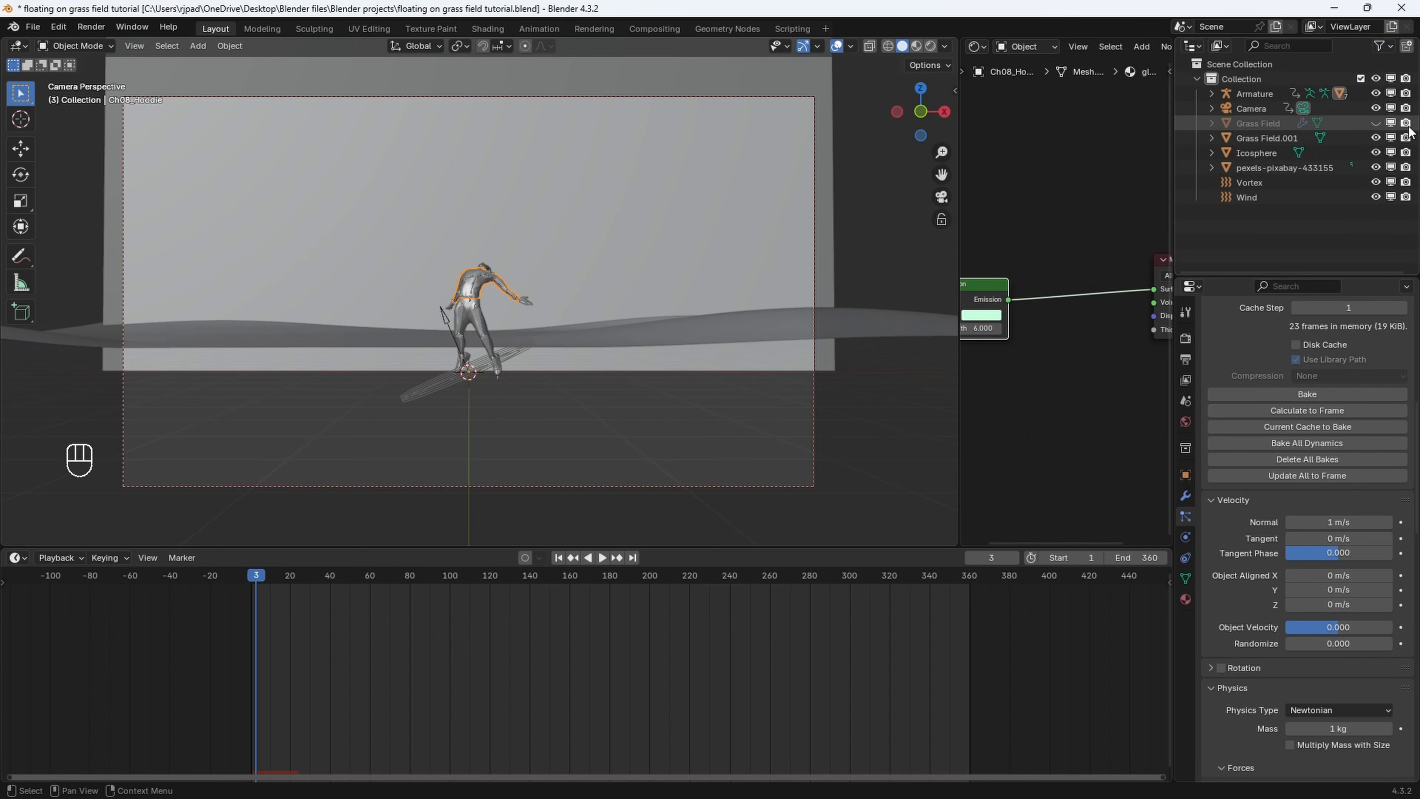
pyautogui.press('space')
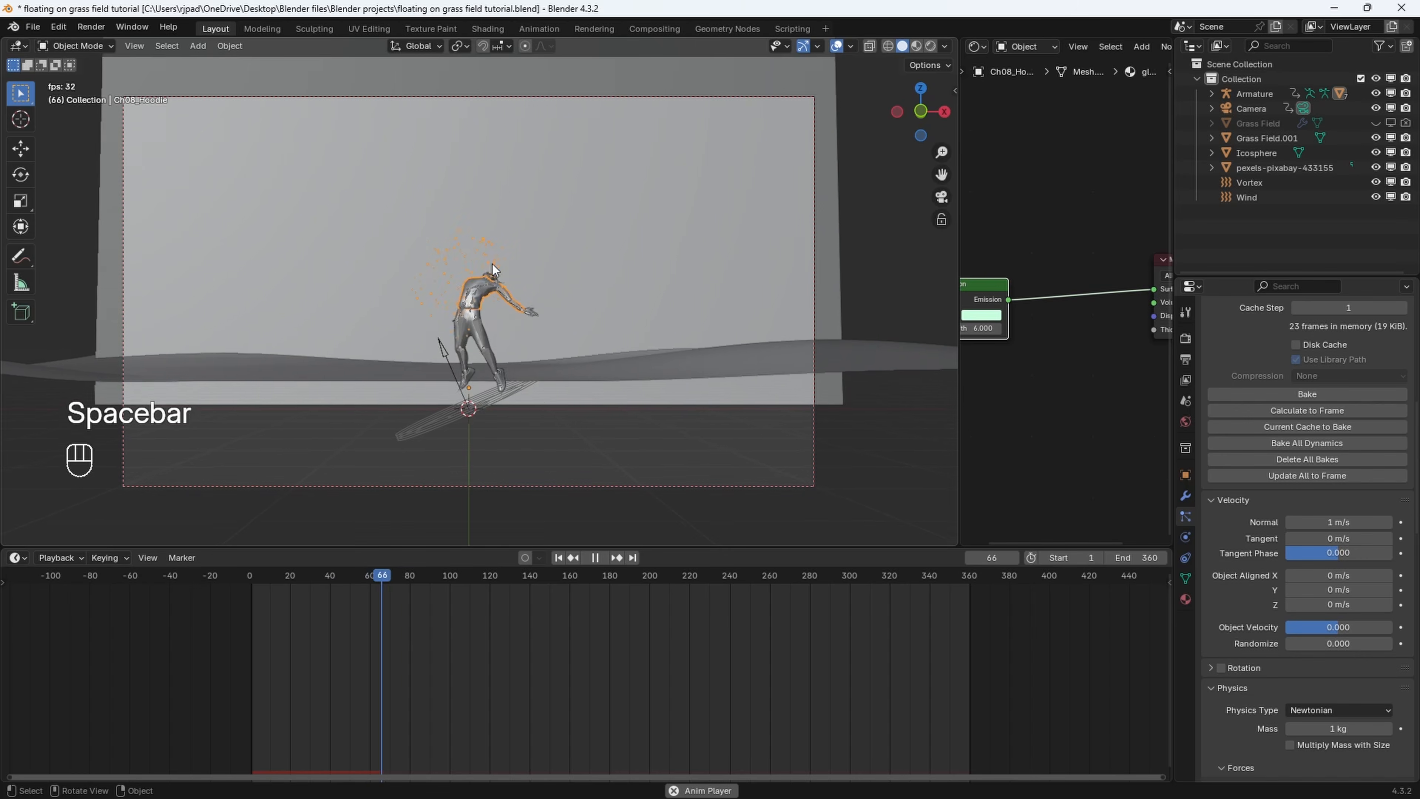
# Select the hoodie and examine how its particles spread around the figure's torso and arms from several angles
pyautogui.press('space')
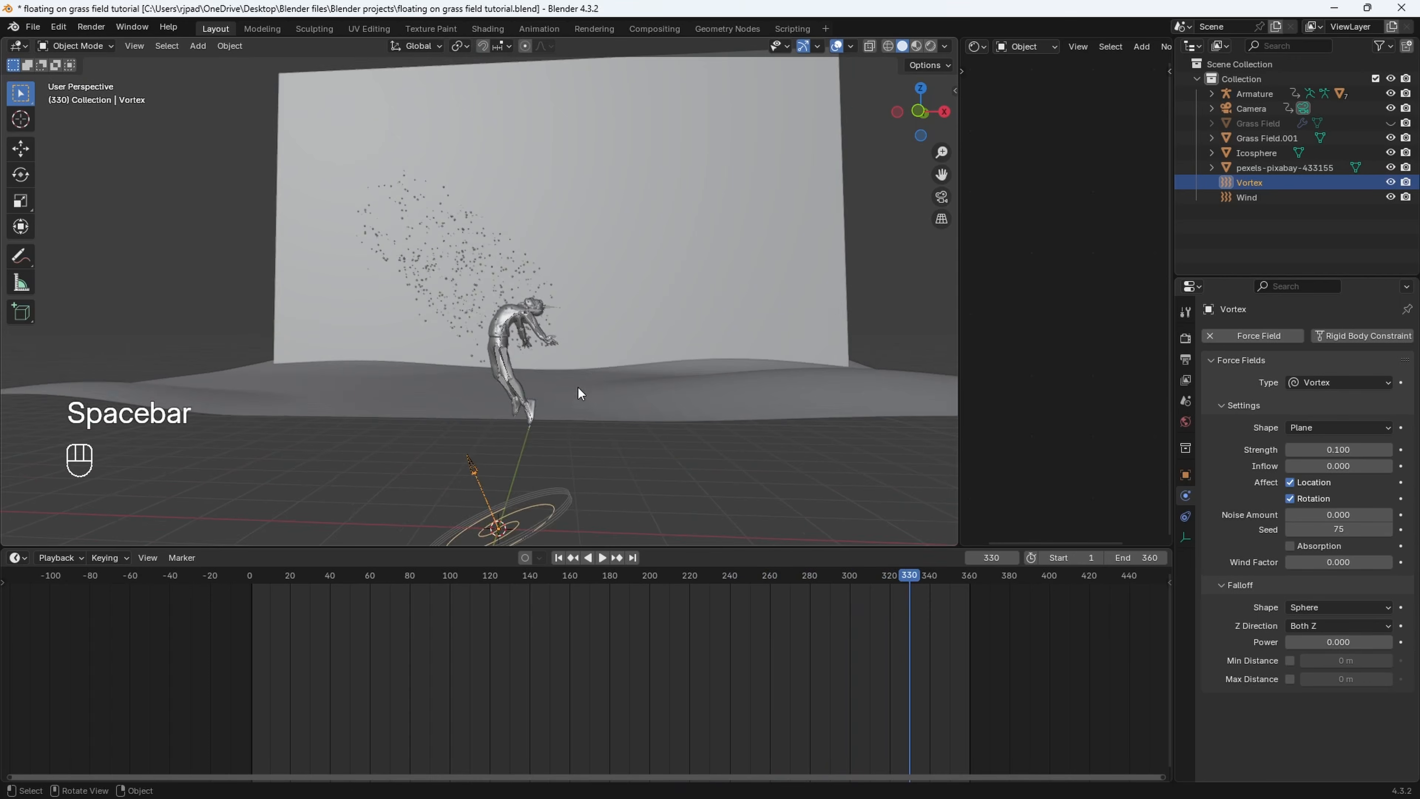
pyautogui.moveTo(578, 387); pyautogui.dragTo(295, 227, button='middle')
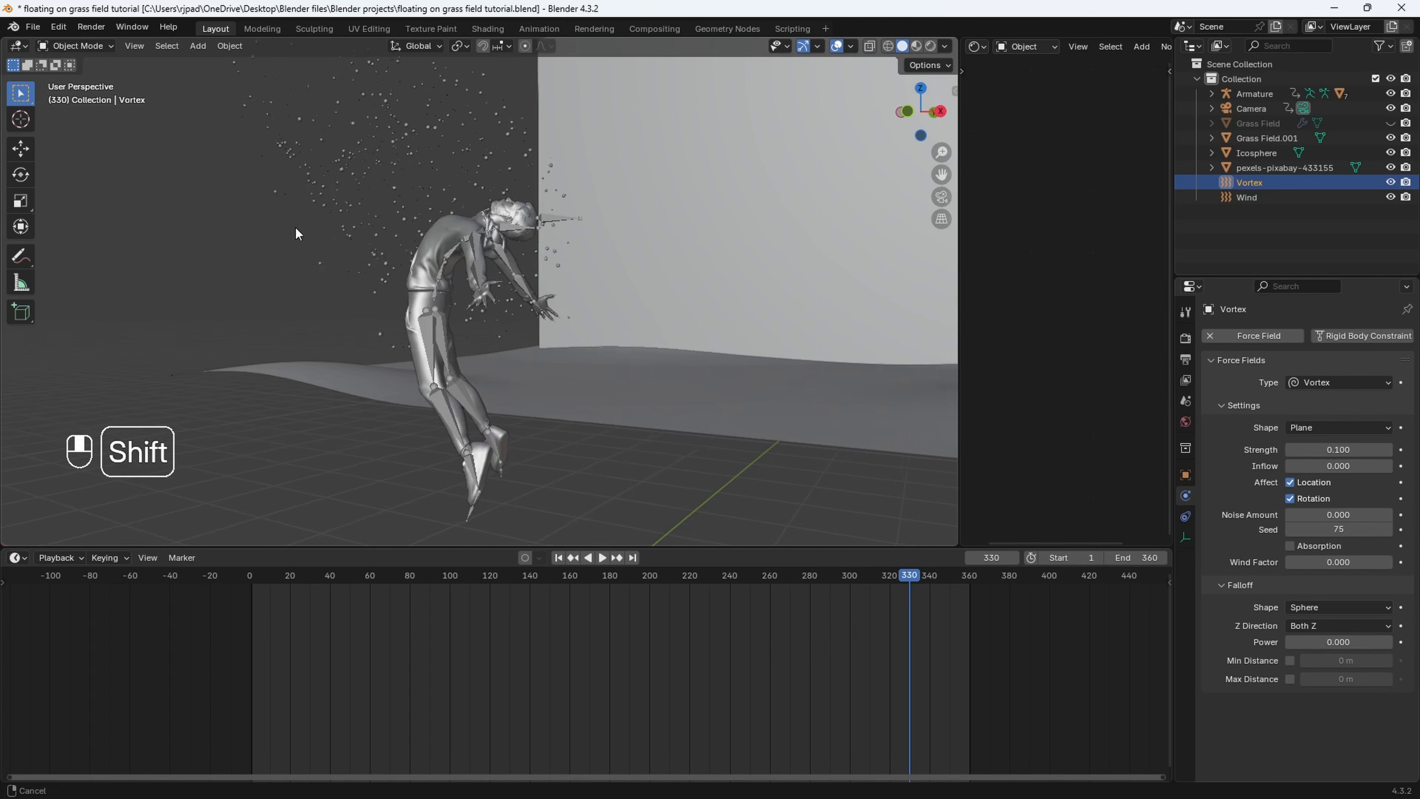
pyautogui.scroll(3, 313, 241)
pyautogui.moveTo(406, 298); pyautogui.dragTo(549, 410, button='middle')
pyautogui.click(484, 308)
pyautogui.scroll(2, 550, 413)
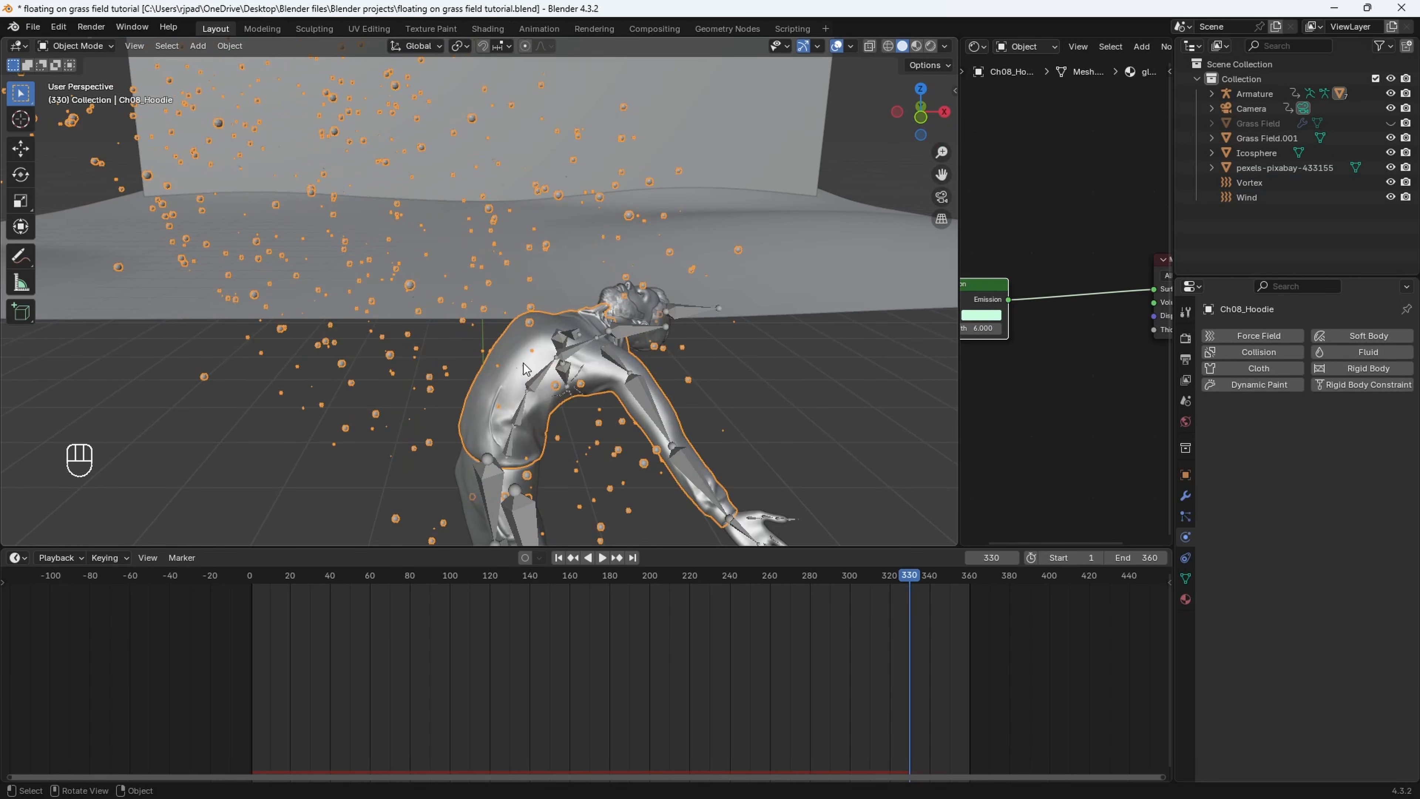
pyautogui.scroll(-2, 539, 380)
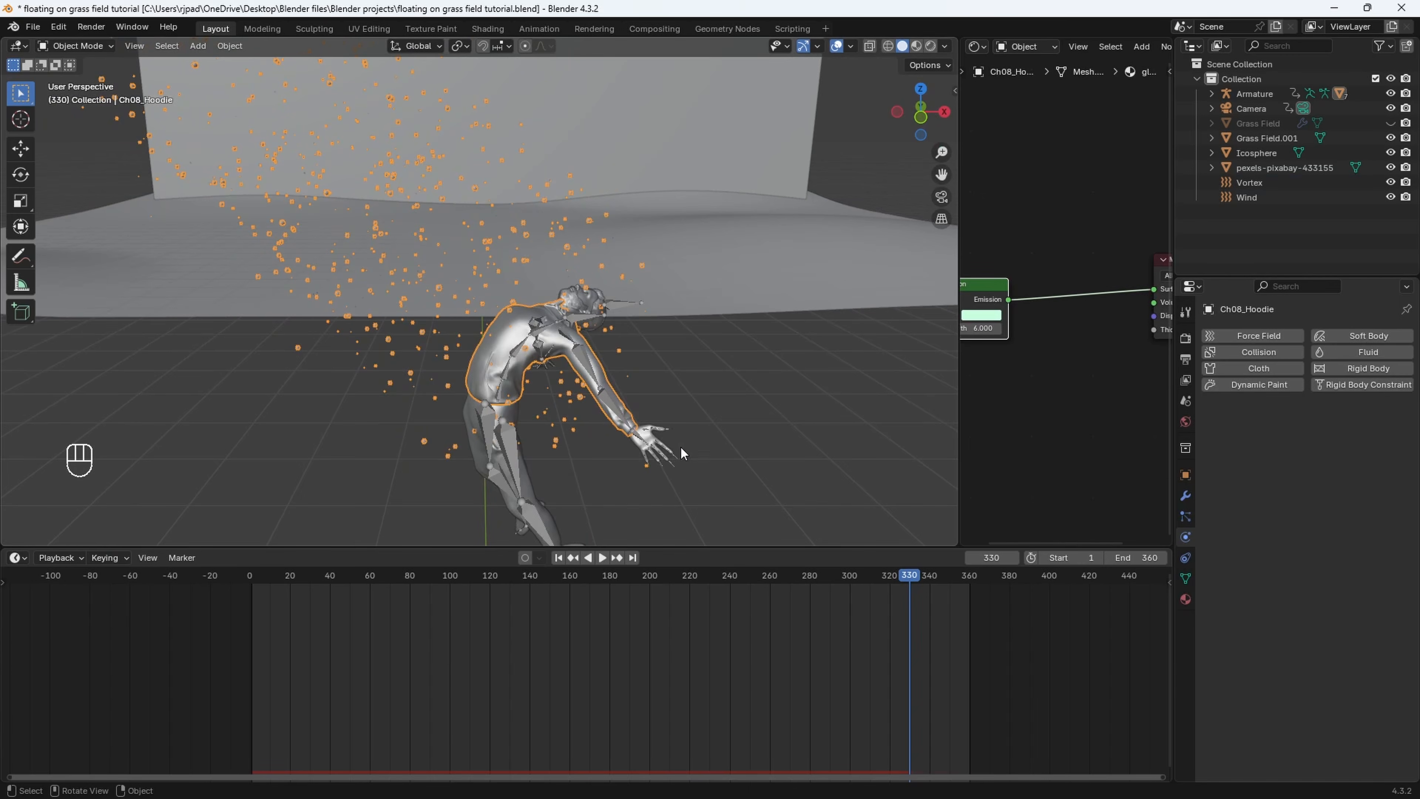
pyautogui.keyDown('shift'); pyautogui.moveTo(738, 482); pyautogui.dragTo(706, 466, button='middle'); pyautogui.keyUp('shift')
pyautogui.moveTo(705, 465); pyautogui.dragTo(557, 375, button='middle')
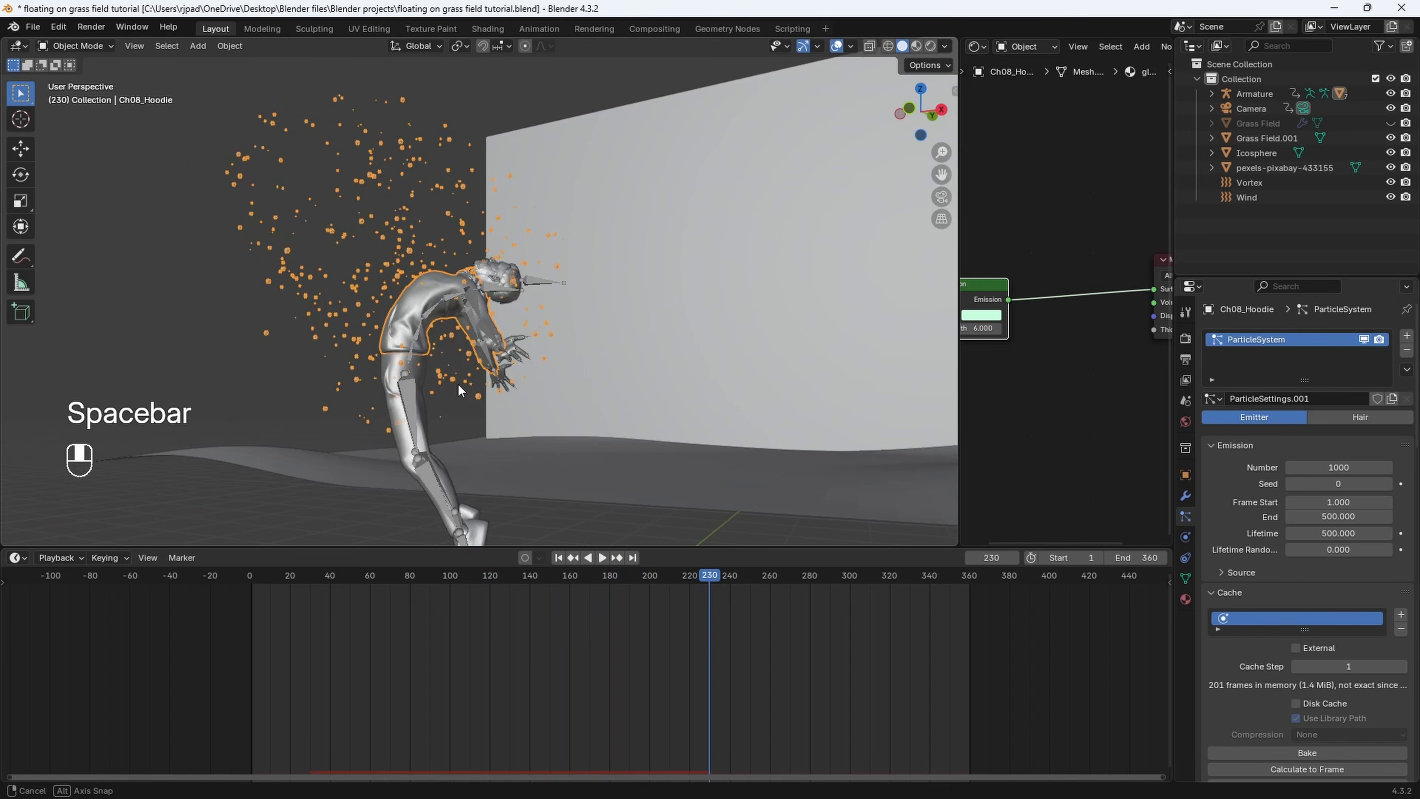
pyautogui.moveTo(458, 383); pyautogui.dragTo(477, 369, button='middle')
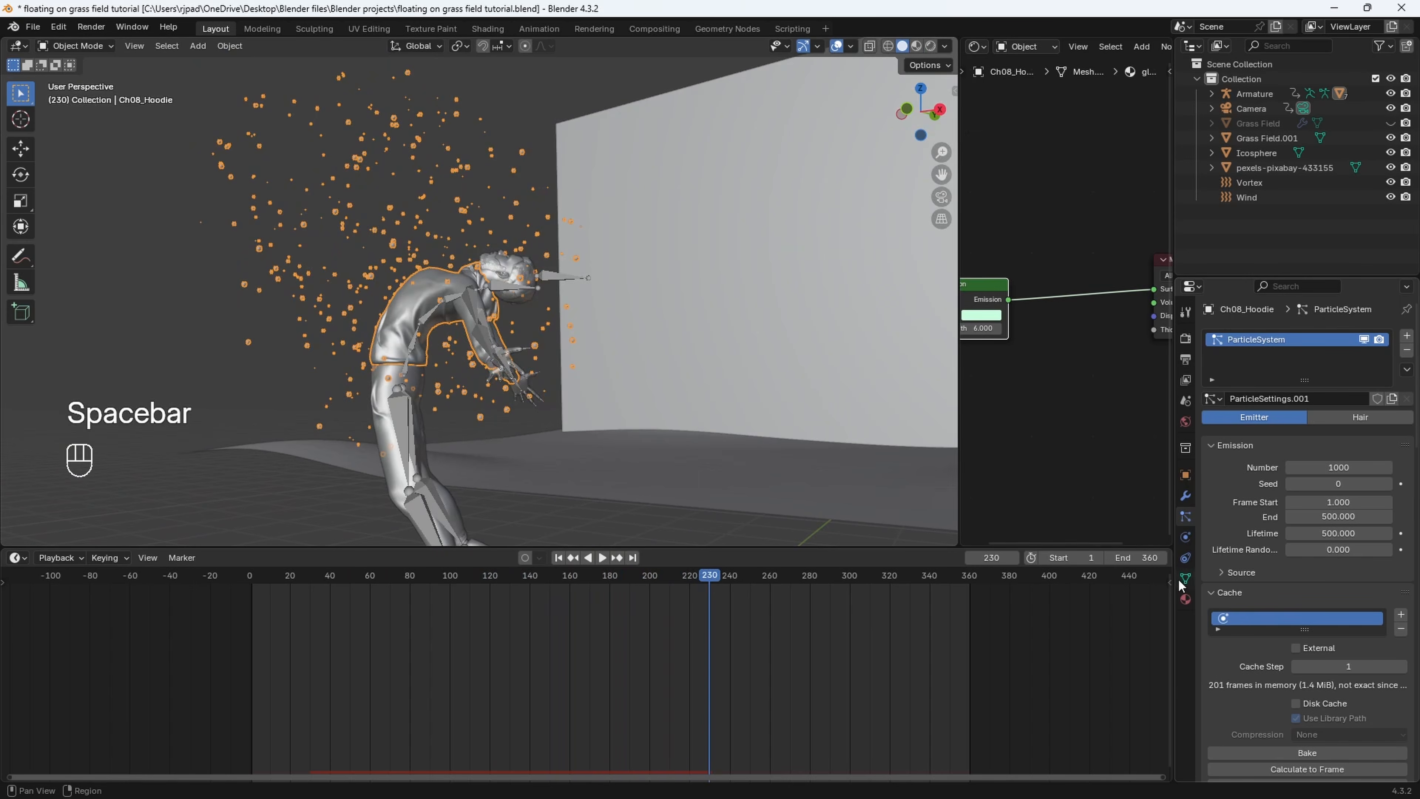
# Add a new vertex group named Particle Density to the hoodie mesh
pyautogui.click(1186, 580)
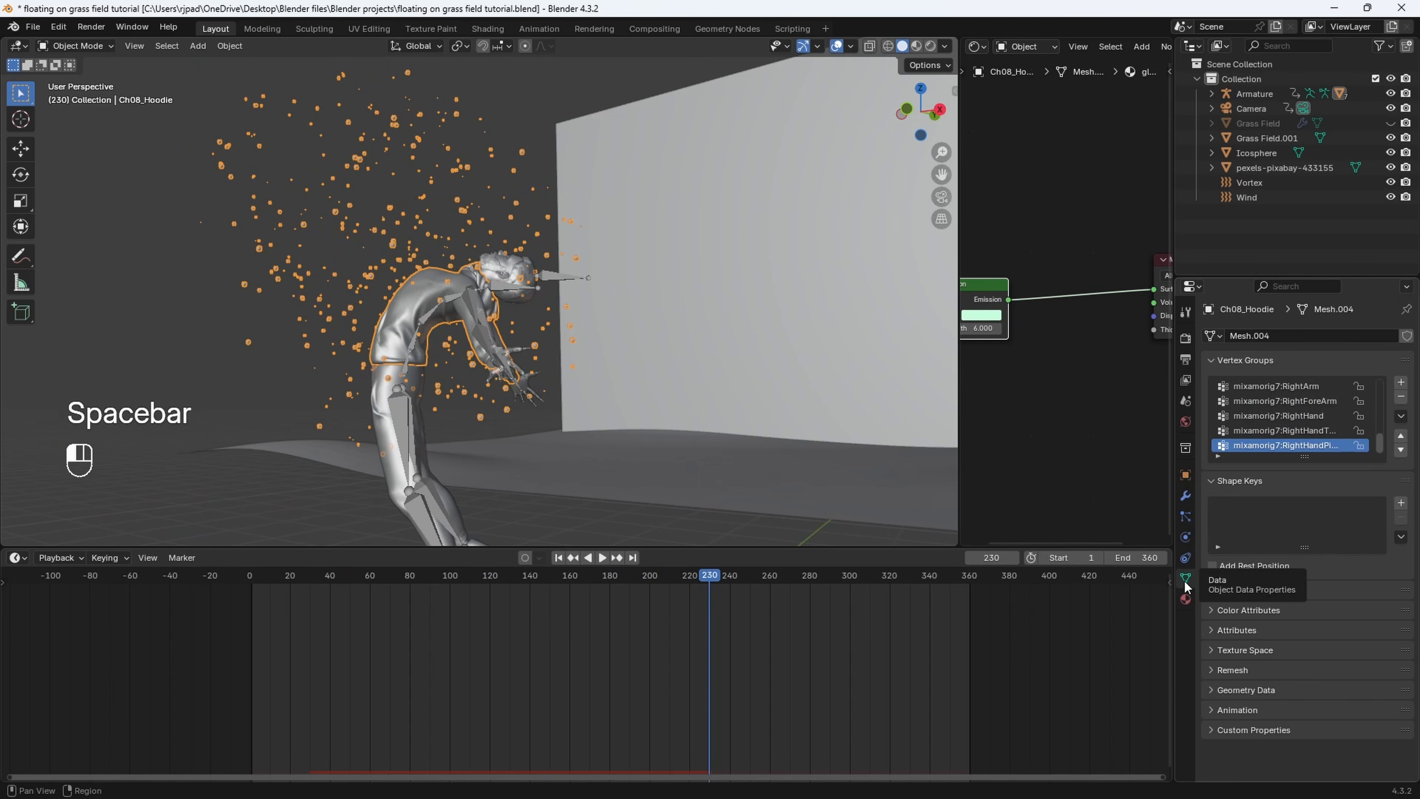
pyautogui.click(1401, 384)
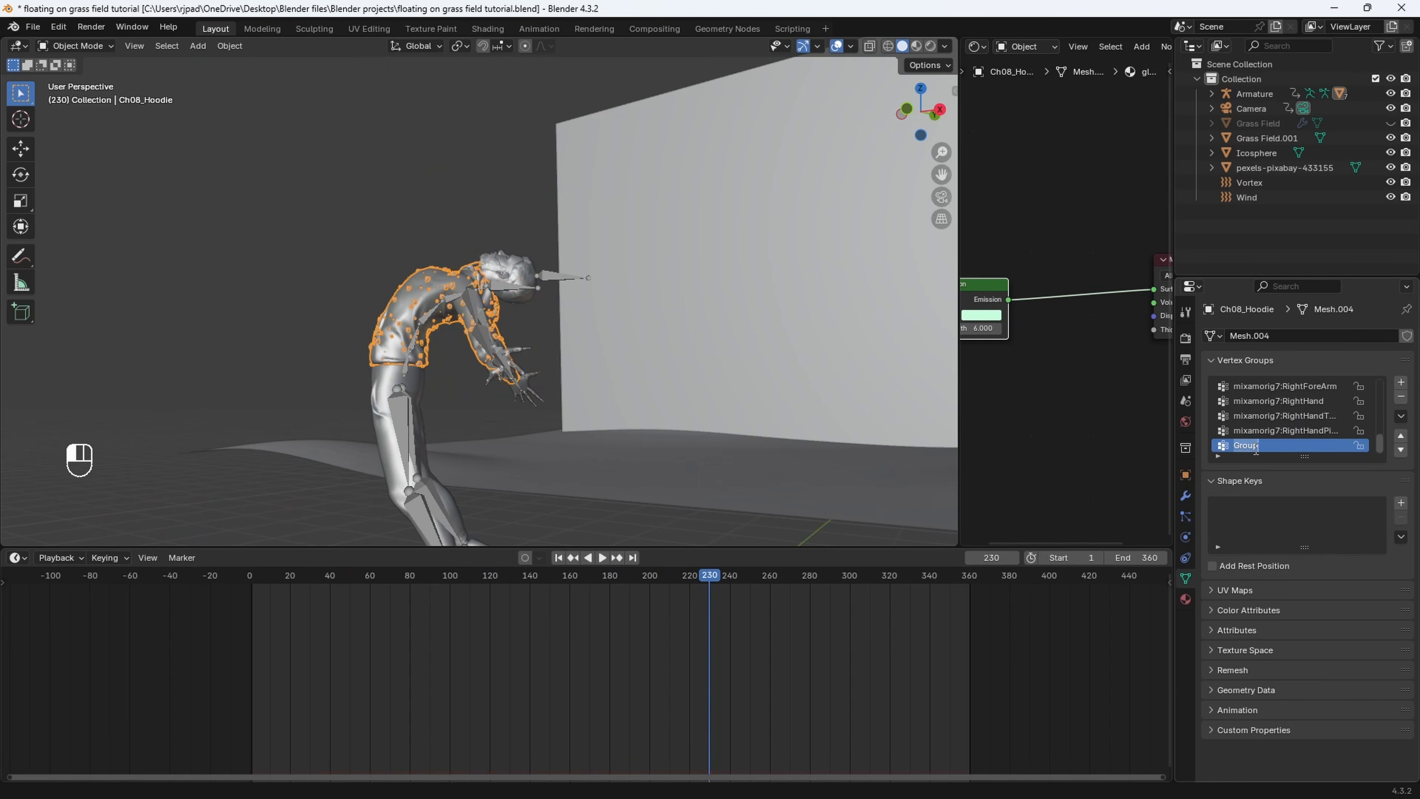
pyautogui.write('Particle Density')
pyautogui.press('Return')
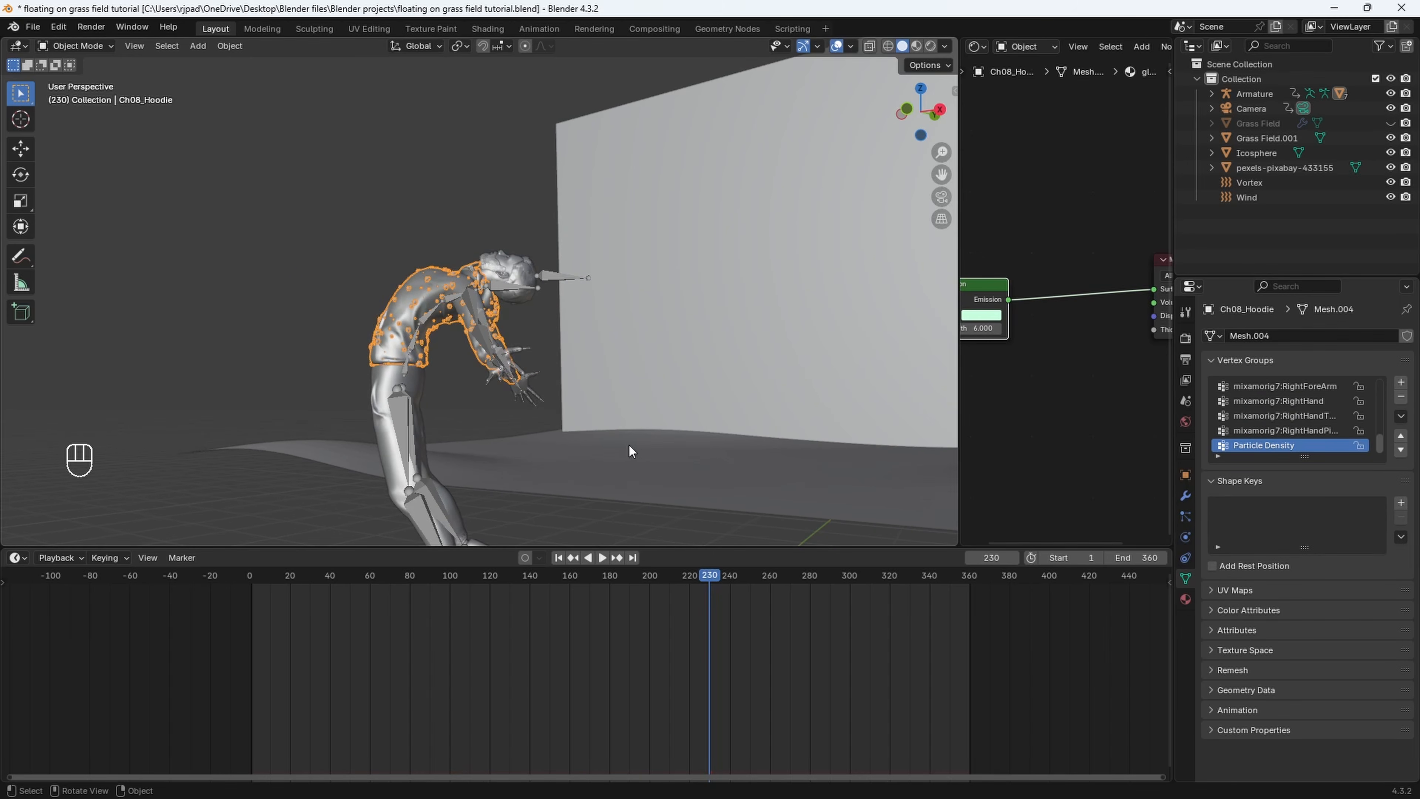
# Switch the hoodie to Weight Paint mode and set the timeline to frame 0
pyautogui.moveTo(410, 322); pyautogui.dragTo(425, 308, button='middle')
pyautogui.click(76, 46)
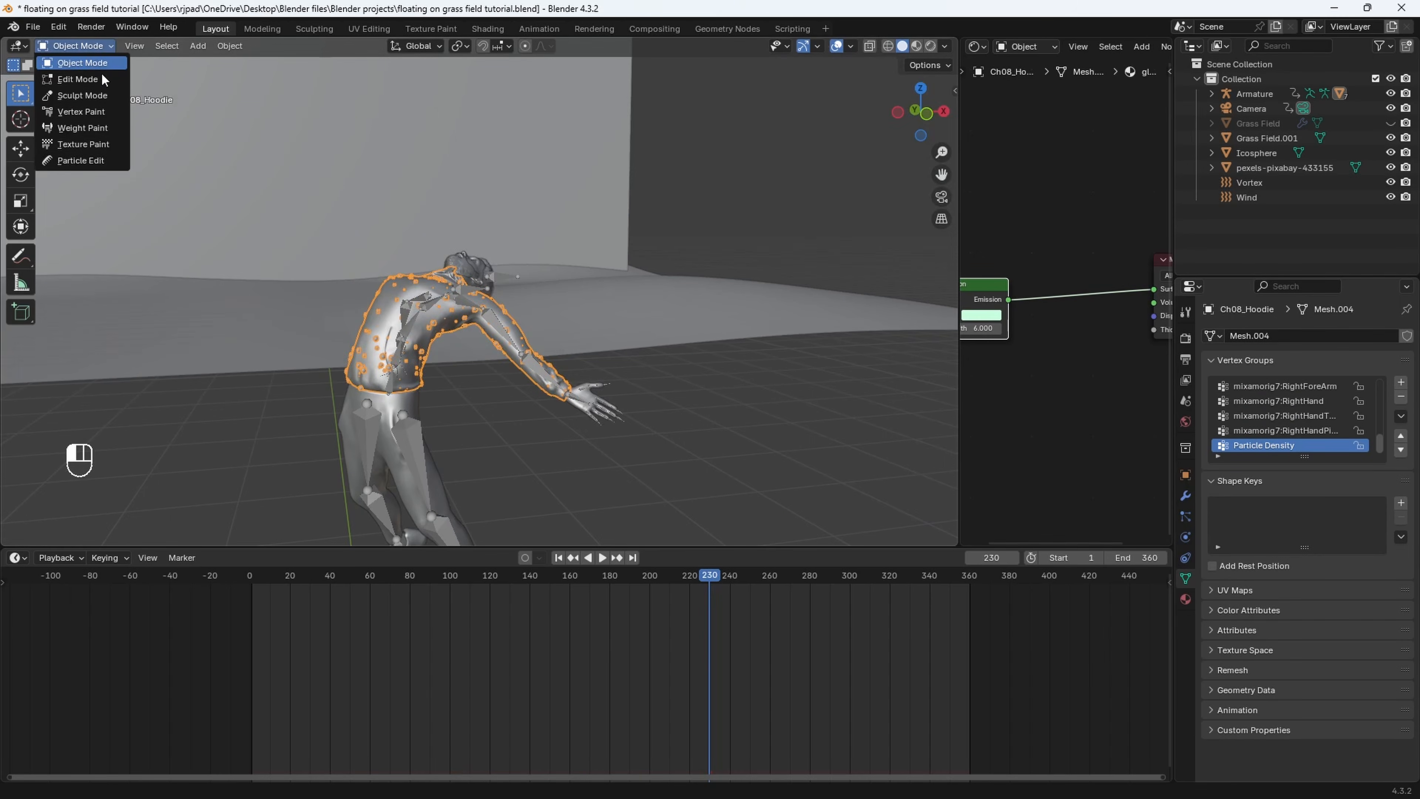
pyautogui.click(82, 128)
pyautogui.moveTo(350, 251); pyautogui.dragTo(395, 324, button='middle')
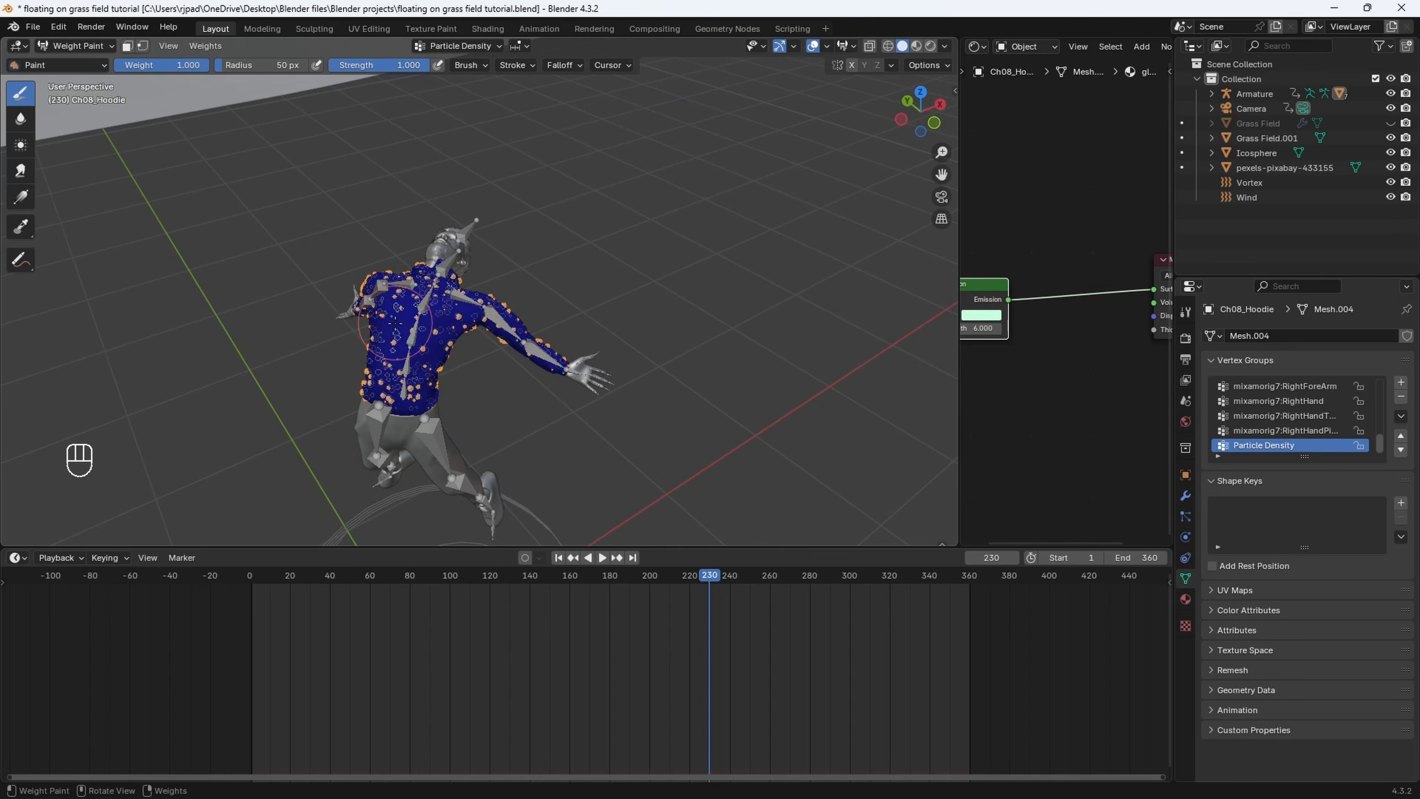
pyautogui.moveTo(262, 583); pyautogui.dragTo(250, 581)
# Paint the hoodie's back and torso with weight 1.000, leaving the sleeves mostly unpainted, and return to Object Mode
pyautogui.keyDown('shift'); pyautogui.moveTo(414, 481); pyautogui.dragTo(585, 354, button='middle'); pyautogui.keyUp('shift')
pyautogui.scroll(2, 447, 325)
pyautogui.moveTo(584, 355)
pyautogui.mouseDown(button='middle')
pyautogui.moveTo(606, 355)
pyautogui.moveTo(599, 341)
pyautogui.moveTo(565, 355)
pyautogui.mouseUp(button='middle')
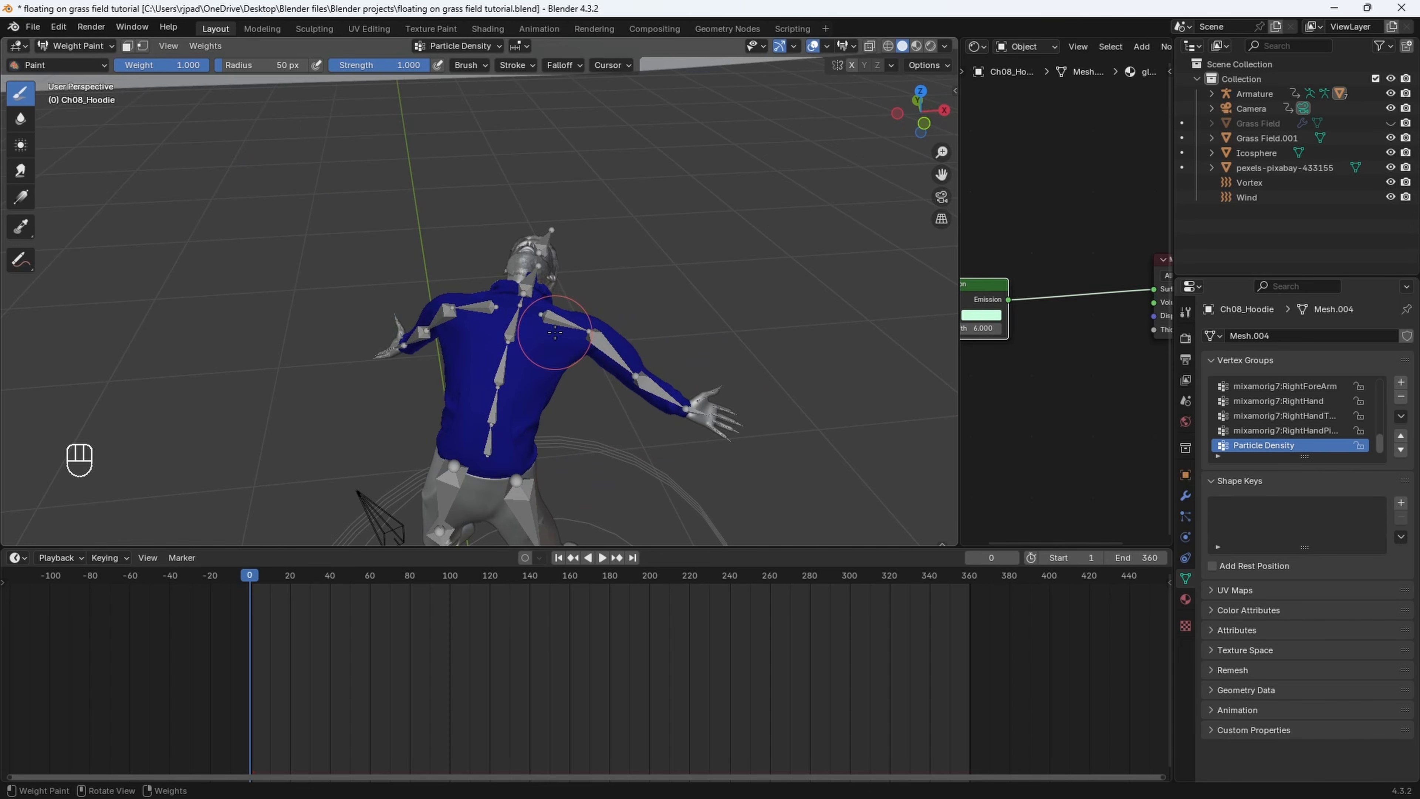
pyautogui.moveTo(513, 396)
pyautogui.mouseDown()
pyautogui.moveTo(495, 442)
pyautogui.moveTo(506, 313)
pyautogui.moveTo(542, 369)
pyautogui.moveTo(490, 348)
pyautogui.mouseUp()
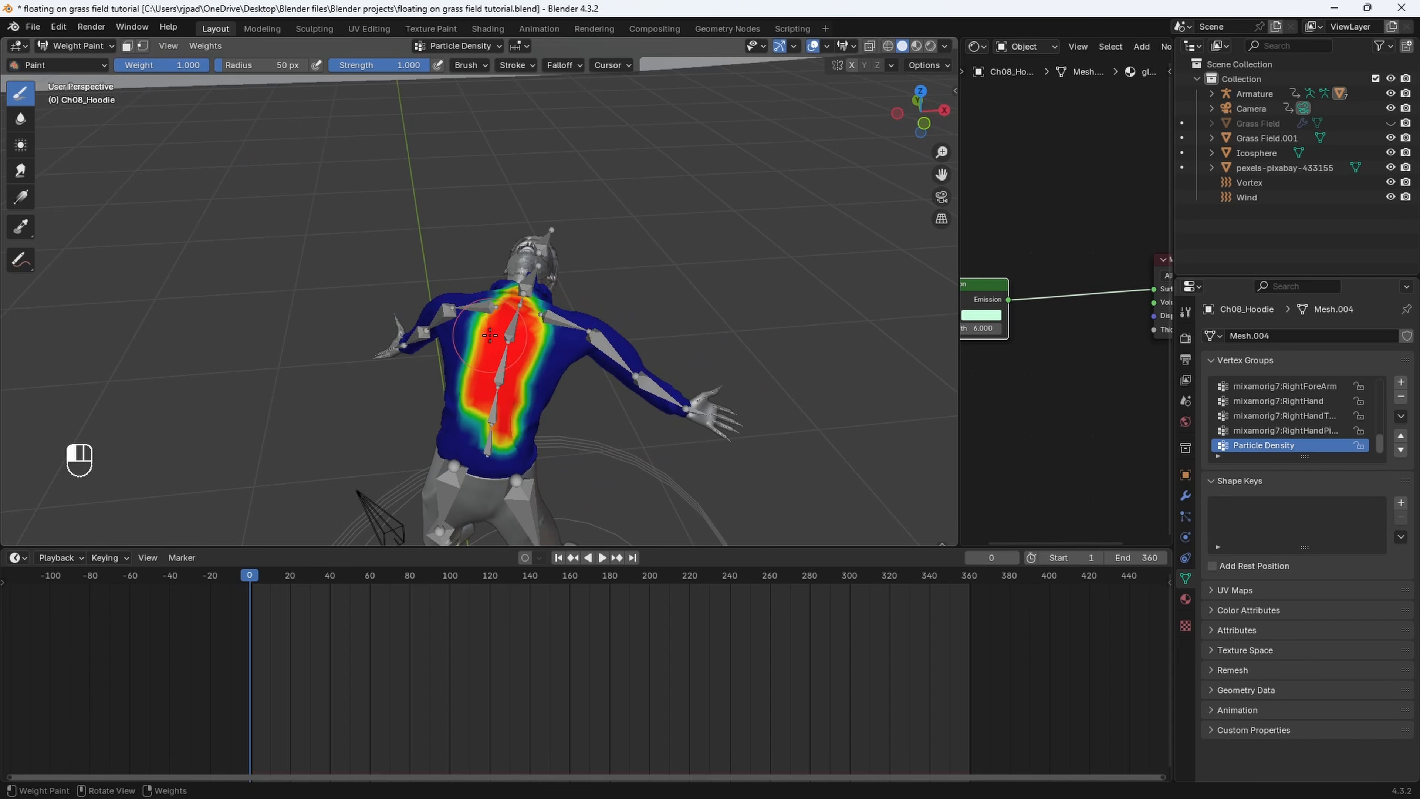
pyautogui.moveTo(507, 330)
pyautogui.mouseDown(button='middle')
pyautogui.moveTo(525, 361)
pyautogui.moveTo(519, 404)
pyautogui.mouseUp(button='middle')
pyautogui.moveTo(477, 411)
pyautogui.mouseDown()
pyautogui.moveTo(467, 354)
pyautogui.moveTo(493, 302)
pyautogui.moveTo(568, 341)
pyautogui.moveTo(538, 396)
pyautogui.mouseUp()
pyautogui.moveTo(499, 454); pyautogui.dragTo(419, 378, button='middle')
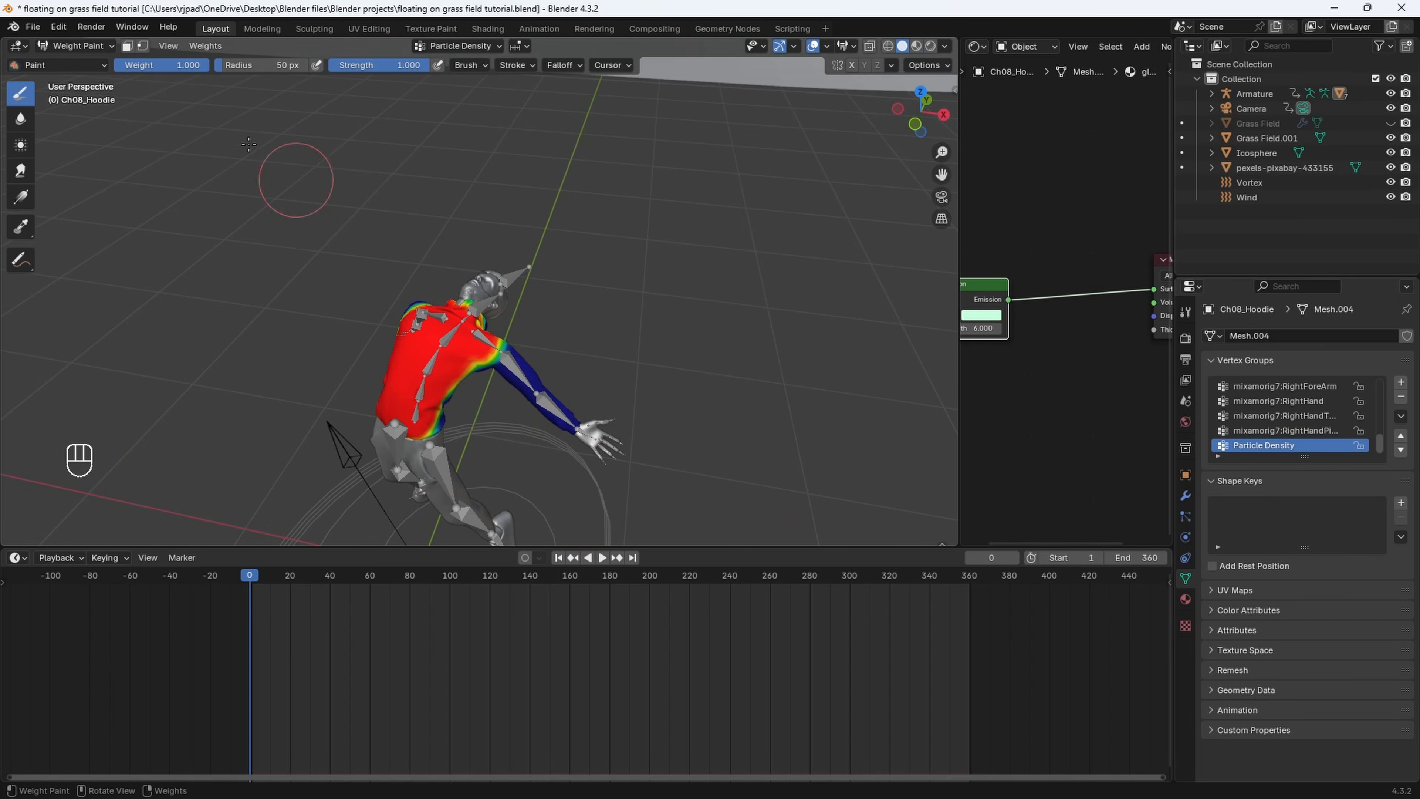
pyautogui.click(78, 46)
pyautogui.click(106, 66)
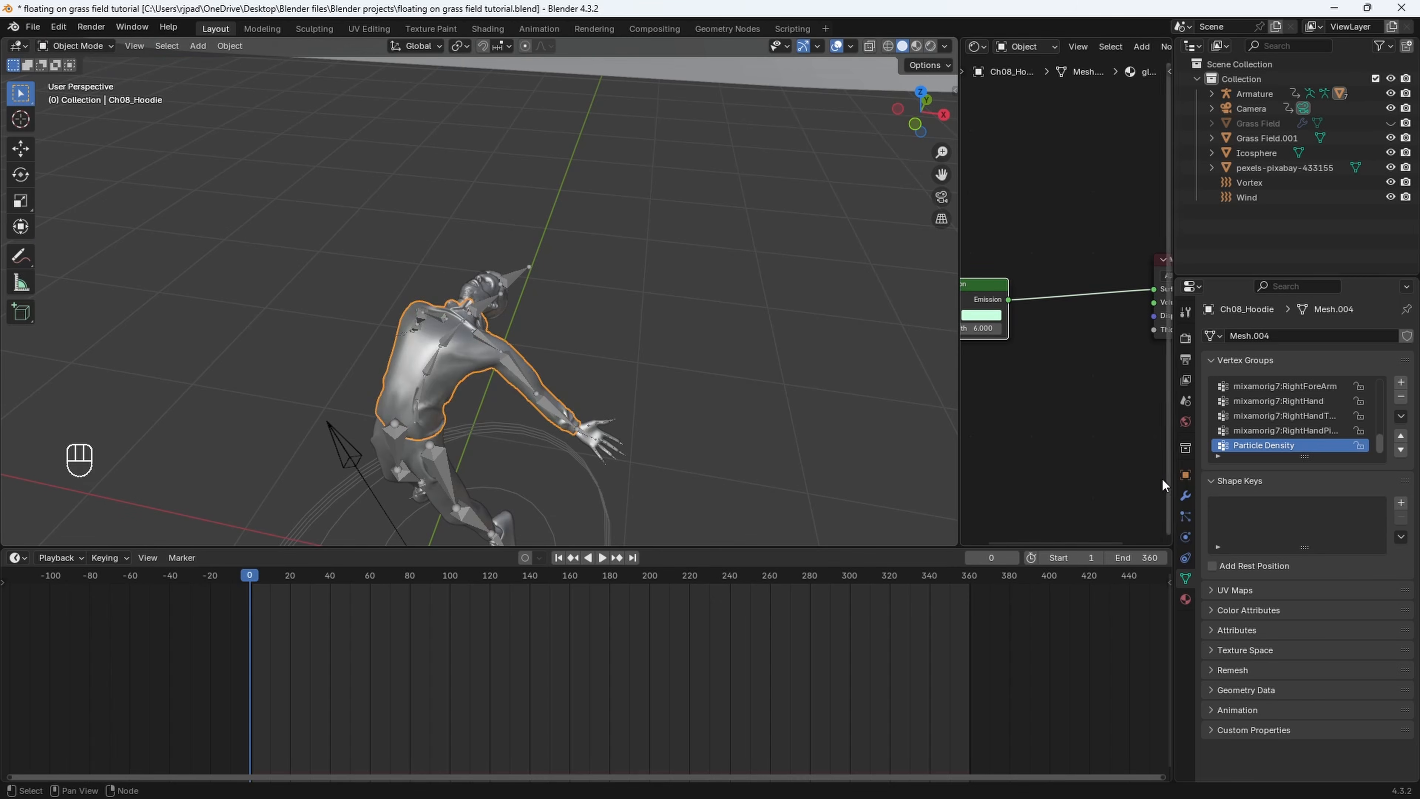
# Assign the Particle Density vertex group as the Density group of the hoodie's particle system
pyautogui.click(1186, 515)
pyautogui.scroll(-20, 1329, 586)
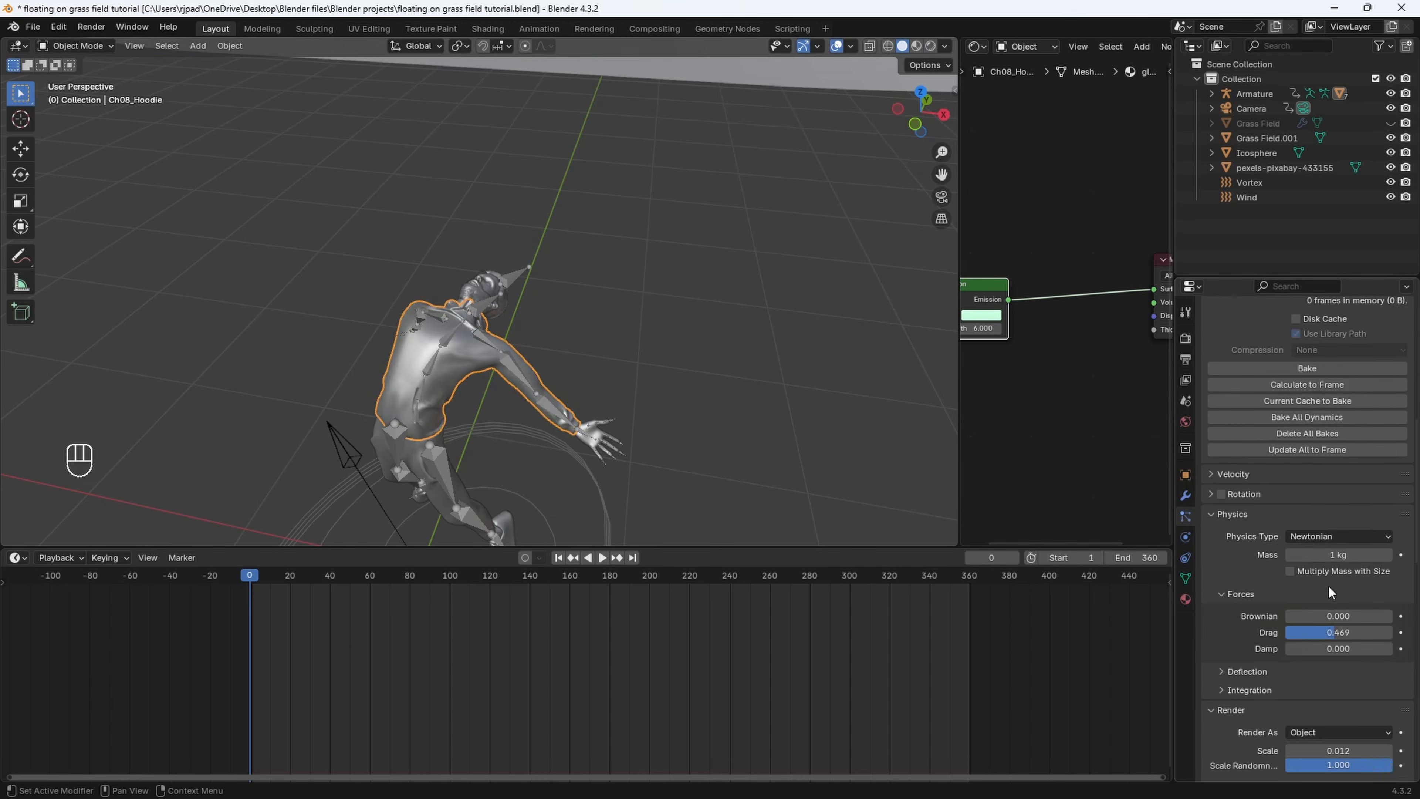
pyautogui.scroll(-2, 1325, 586)
pyautogui.click(1230, 576)
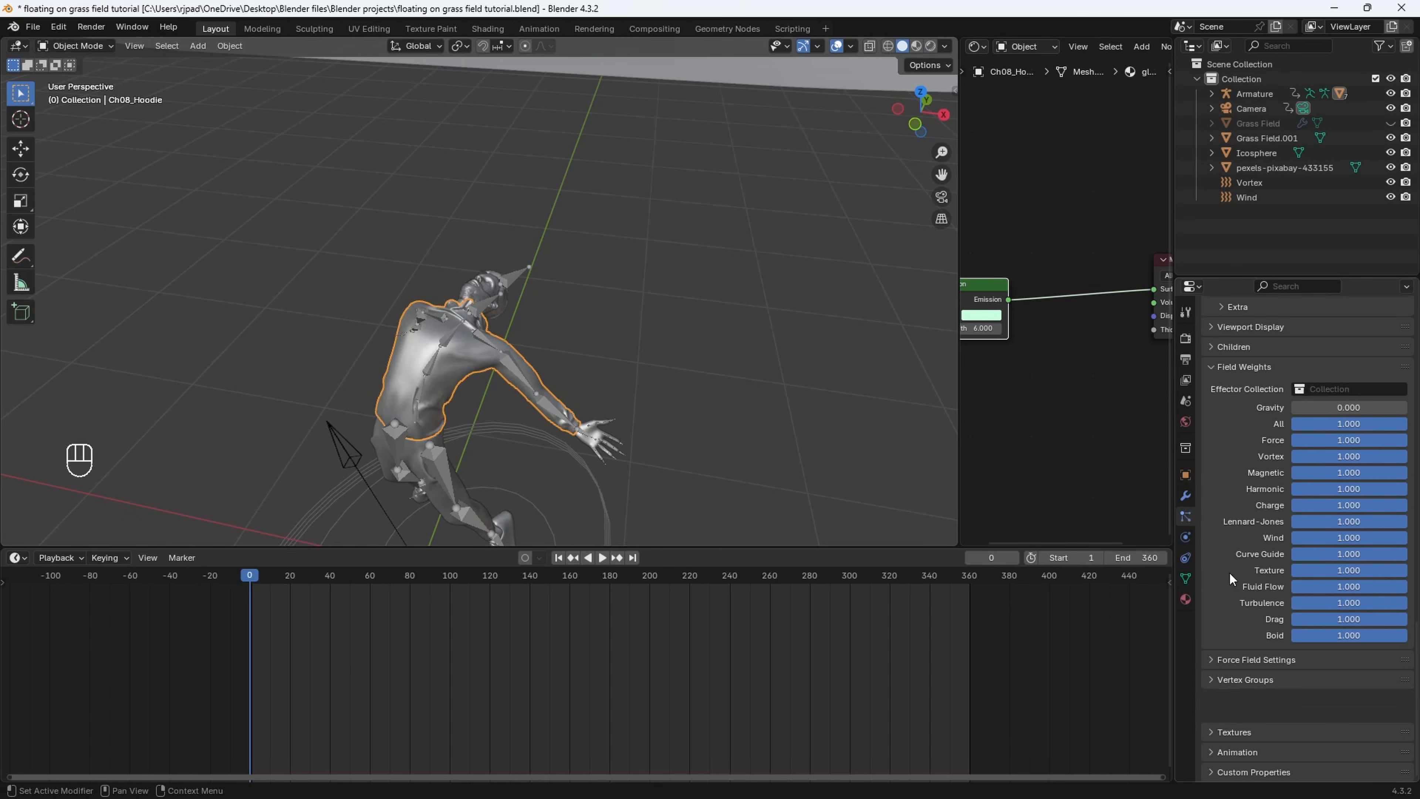
pyautogui.click(1244, 707)
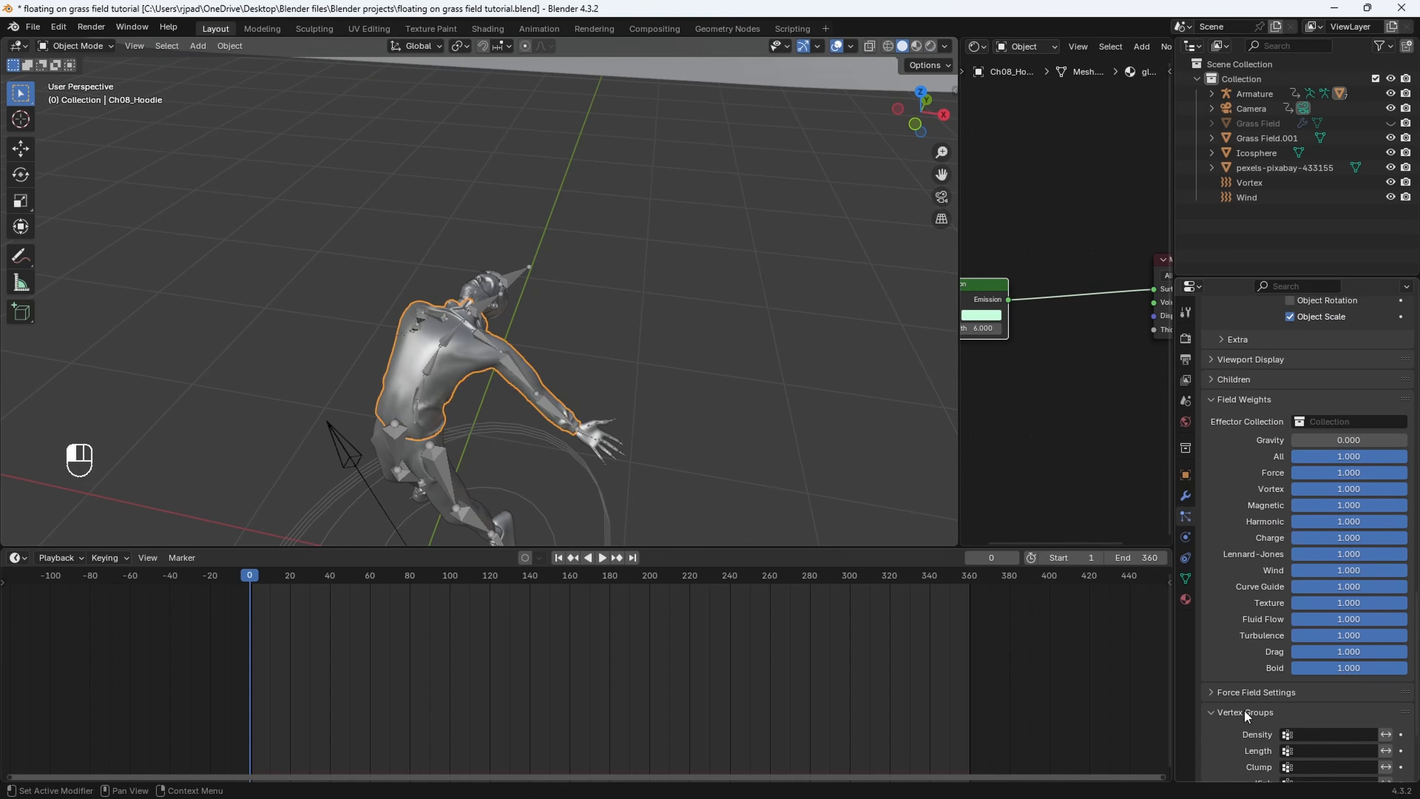
pyautogui.scroll(-5, 1252, 699)
pyautogui.click(1311, 594)
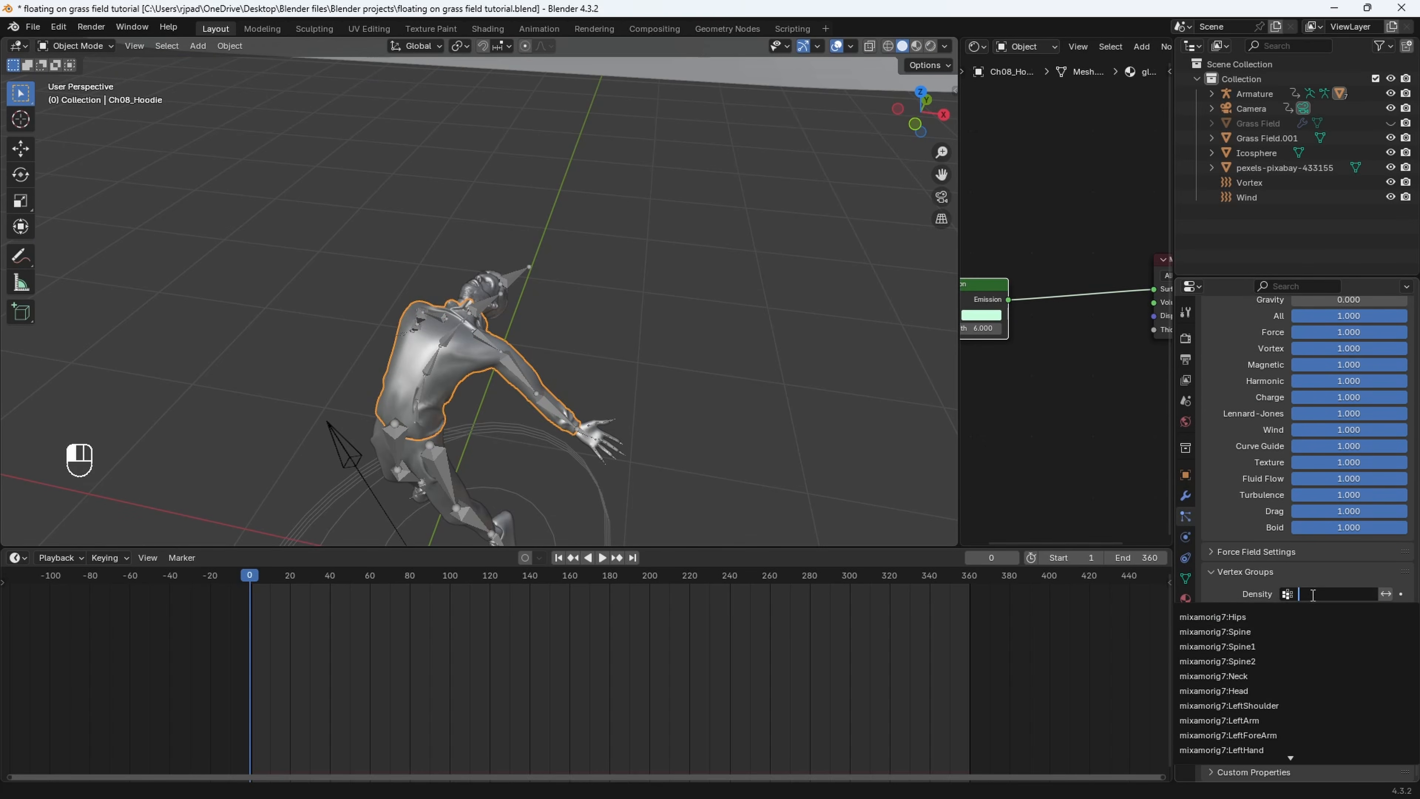
pyautogui.write('partic')
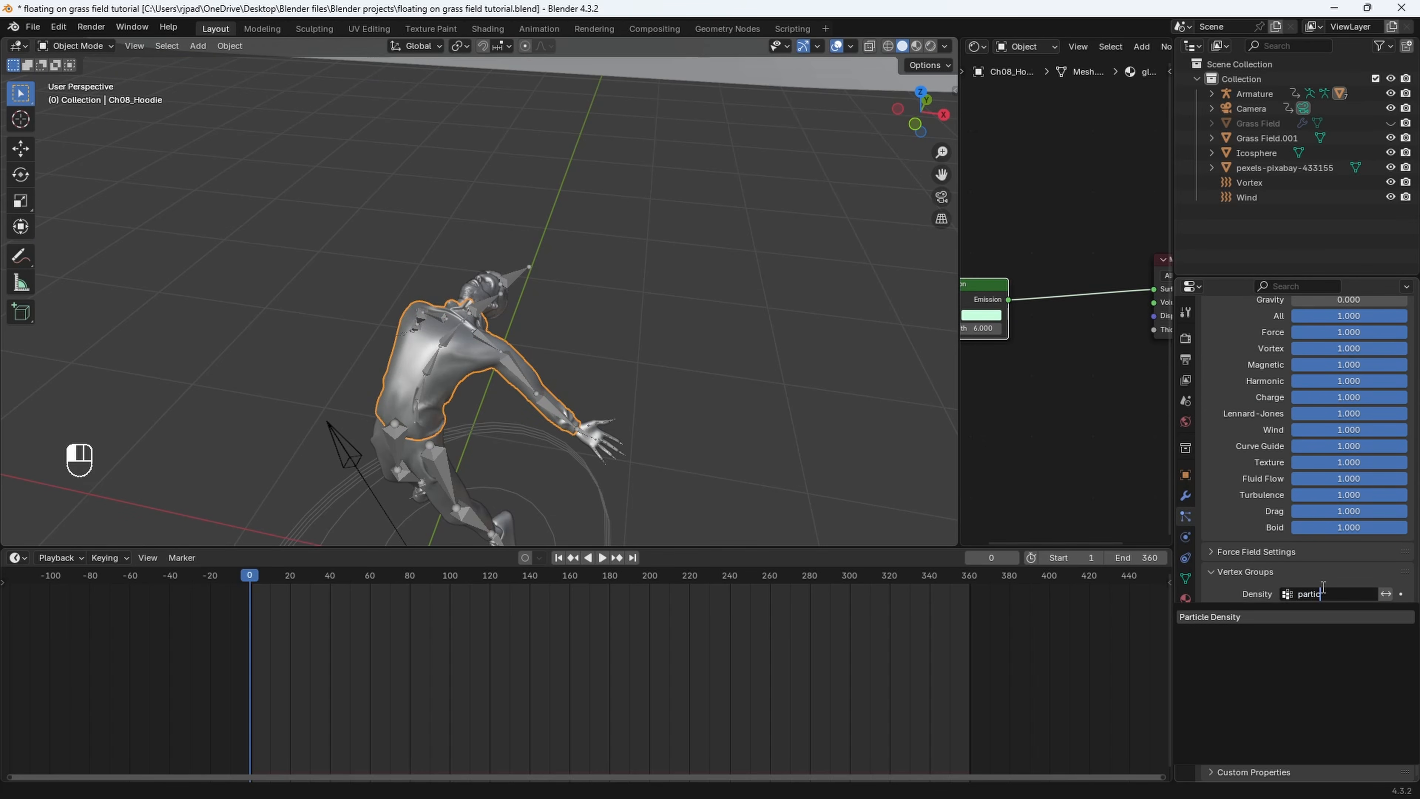
pyautogui.click(1241, 618)
# Play the animation and examine where the particles leave the hoodie, including through the camera view
pyautogui.press('space')
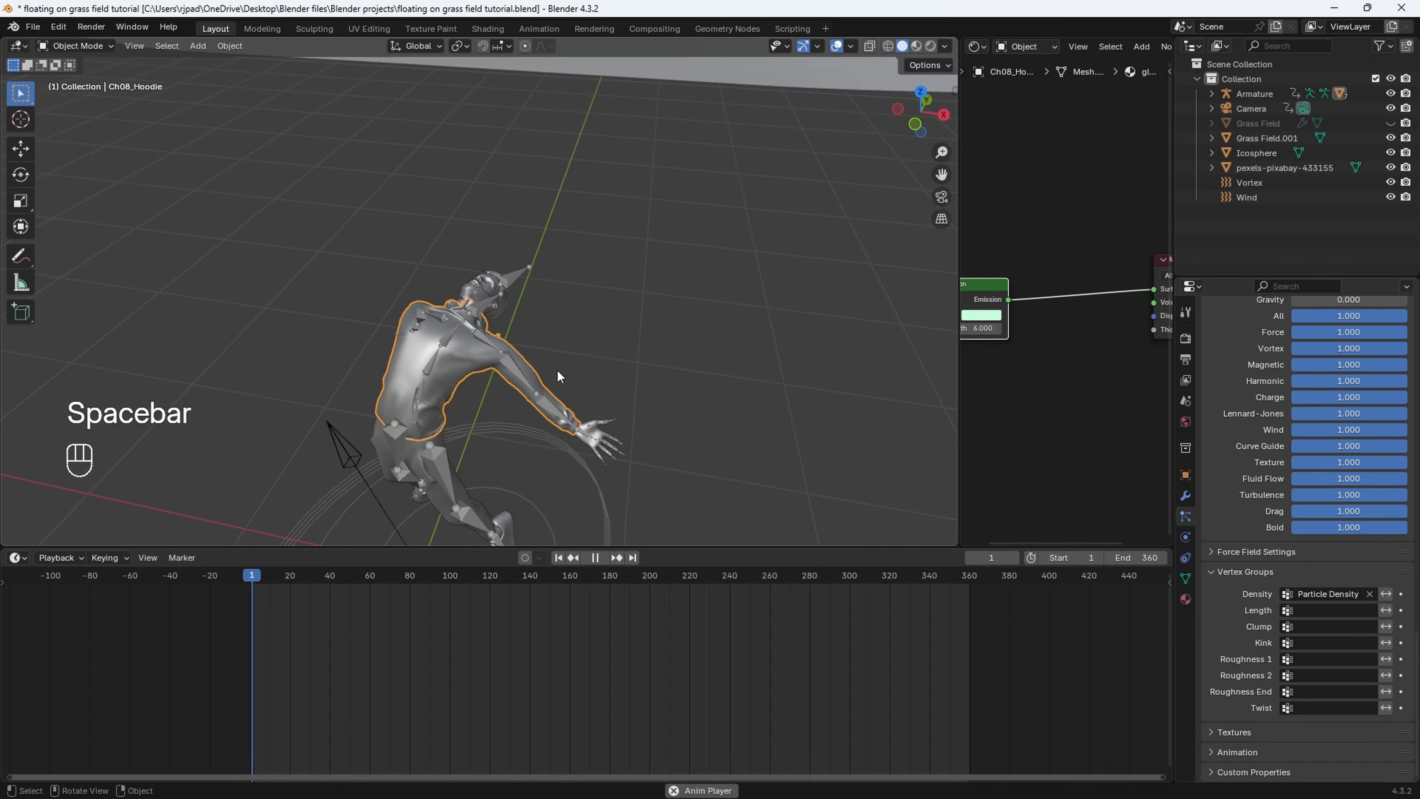
pyautogui.moveTo(562, 377); pyautogui.dragTo(529, 327, button='middle')
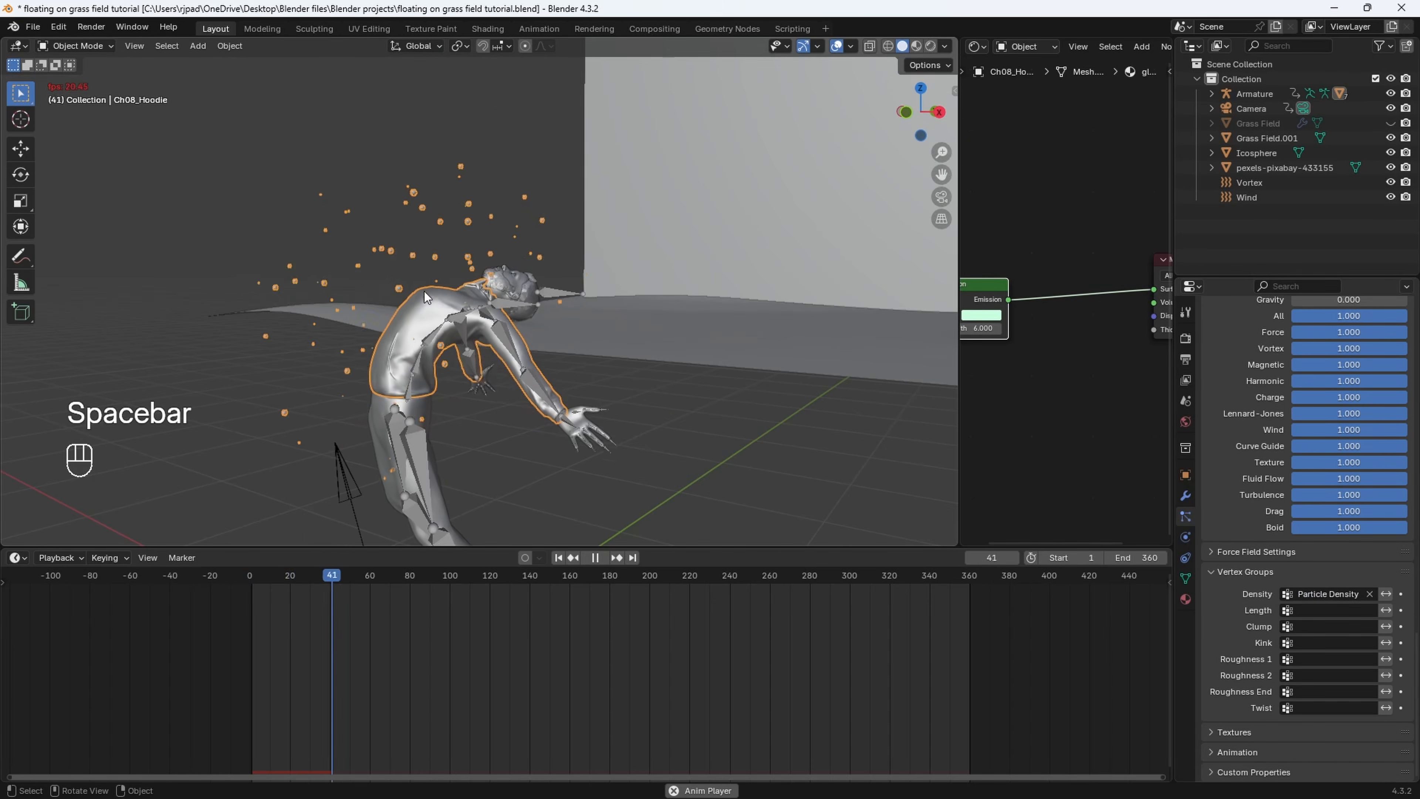
pyautogui.scroll(-1, 419, 285)
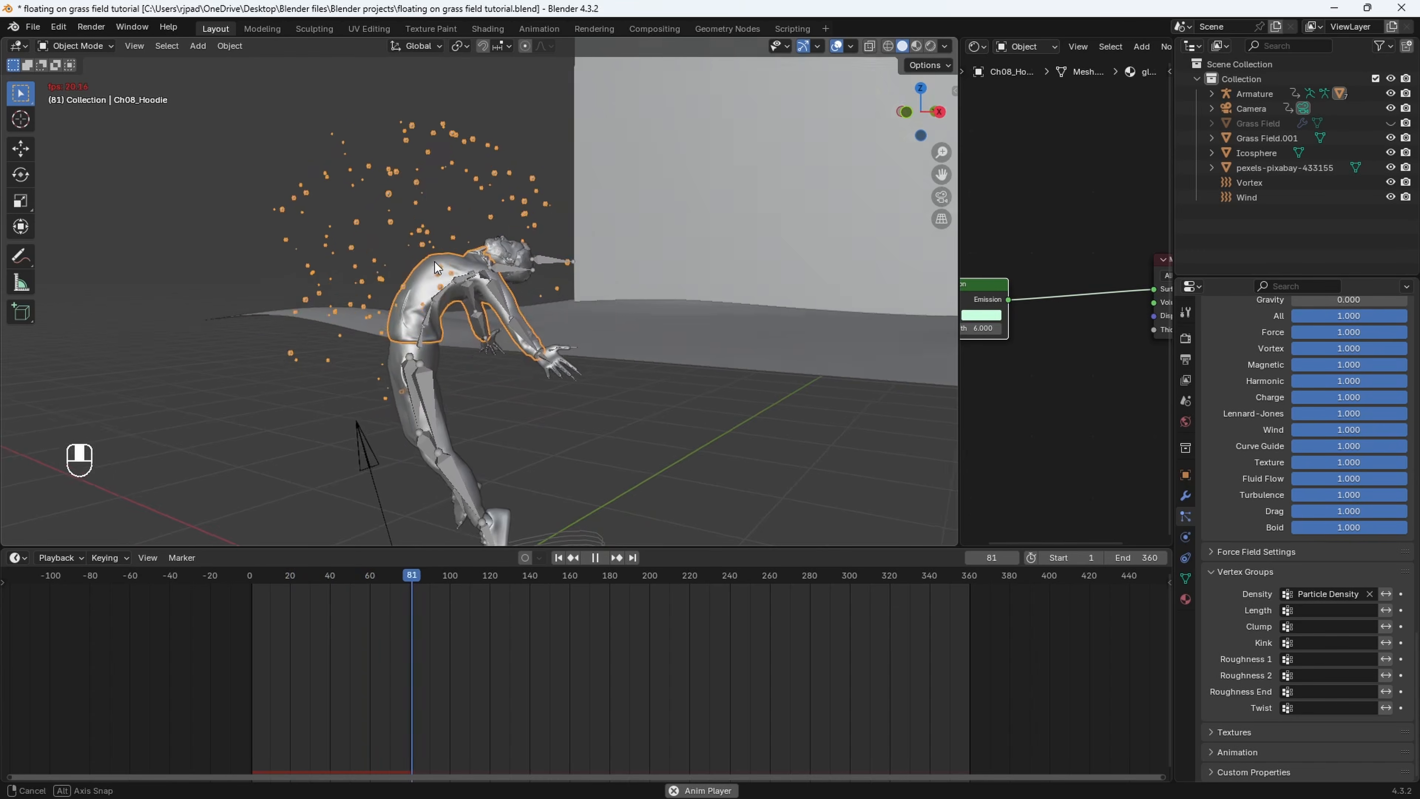
pyautogui.moveTo(435, 261); pyautogui.dragTo(455, 294, button='middle')
pyautogui.scroll(-3, 456, 294)
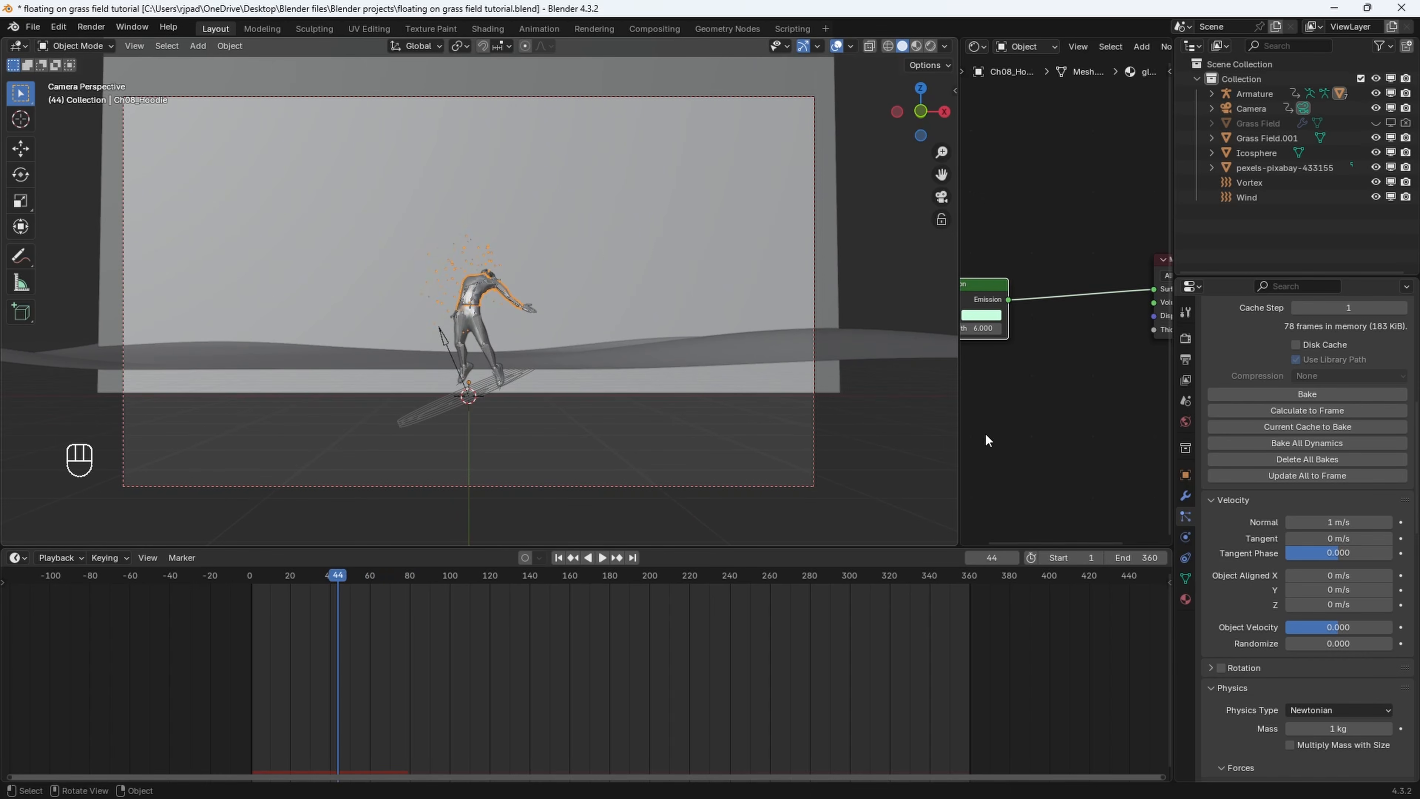
pyautogui.scroll(1, 1306, 611)
pyautogui.scroll(1, 629, 392)
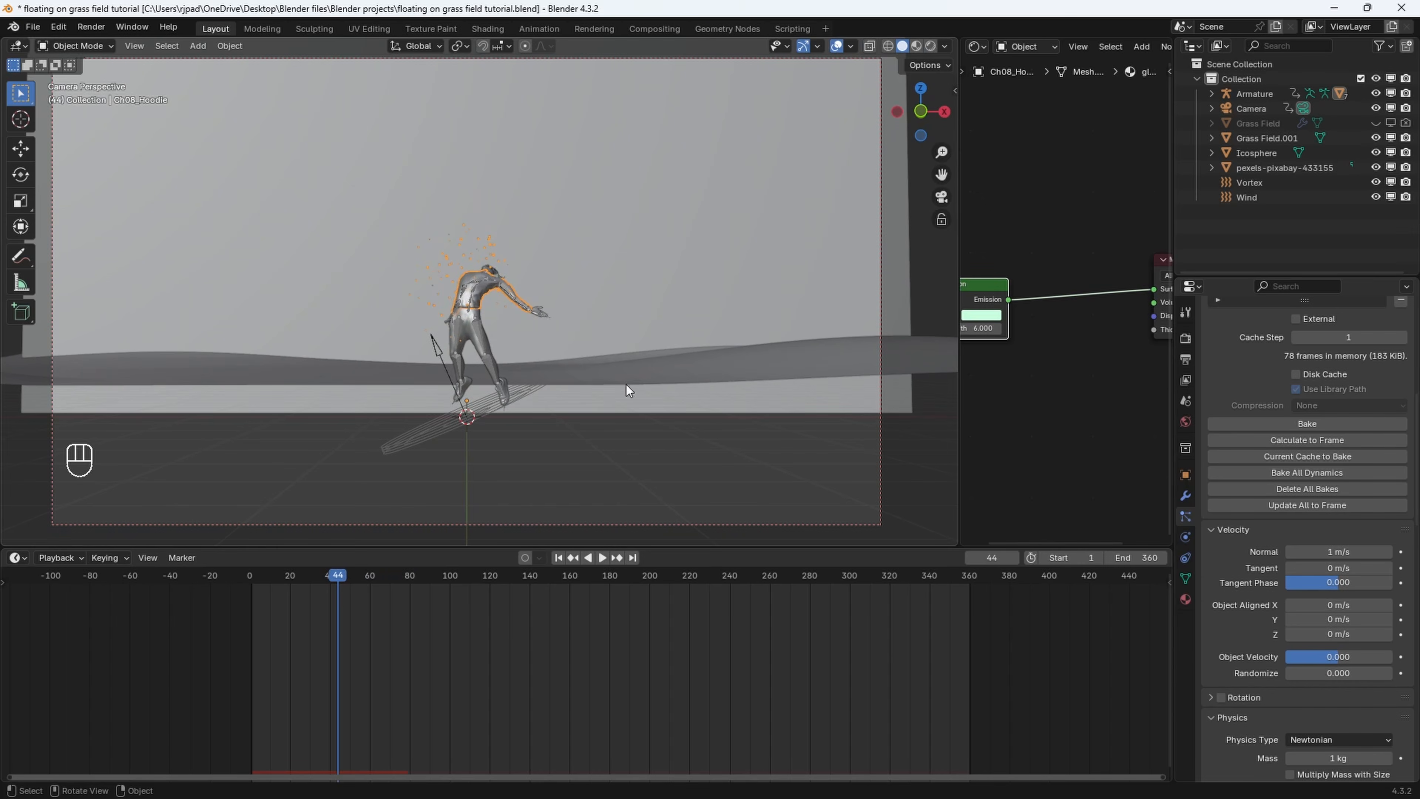
# Set the strength of the Wind force field to 1
pyautogui.click(1265, 196)
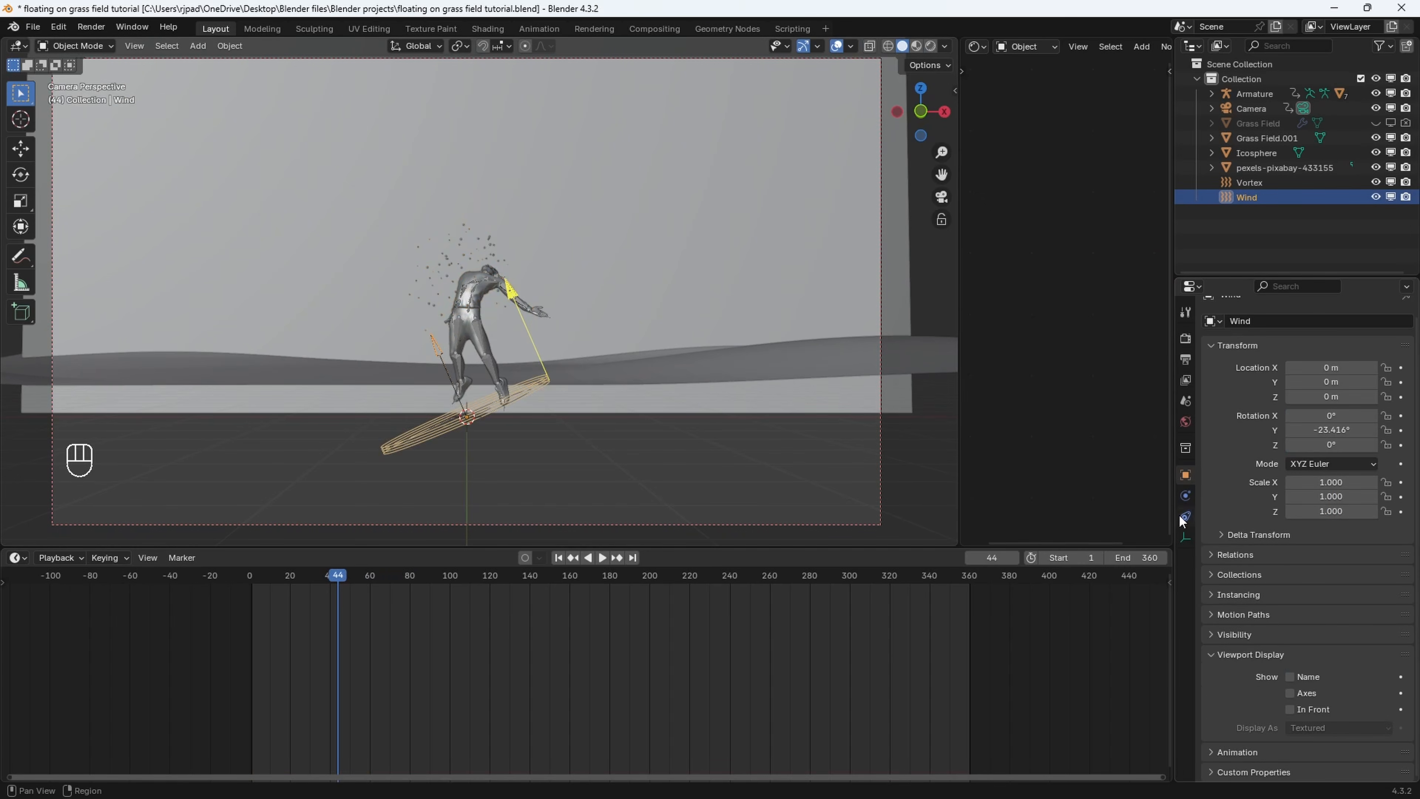
pyautogui.click(1185, 495)
pyautogui.doubleClick(1351, 450)
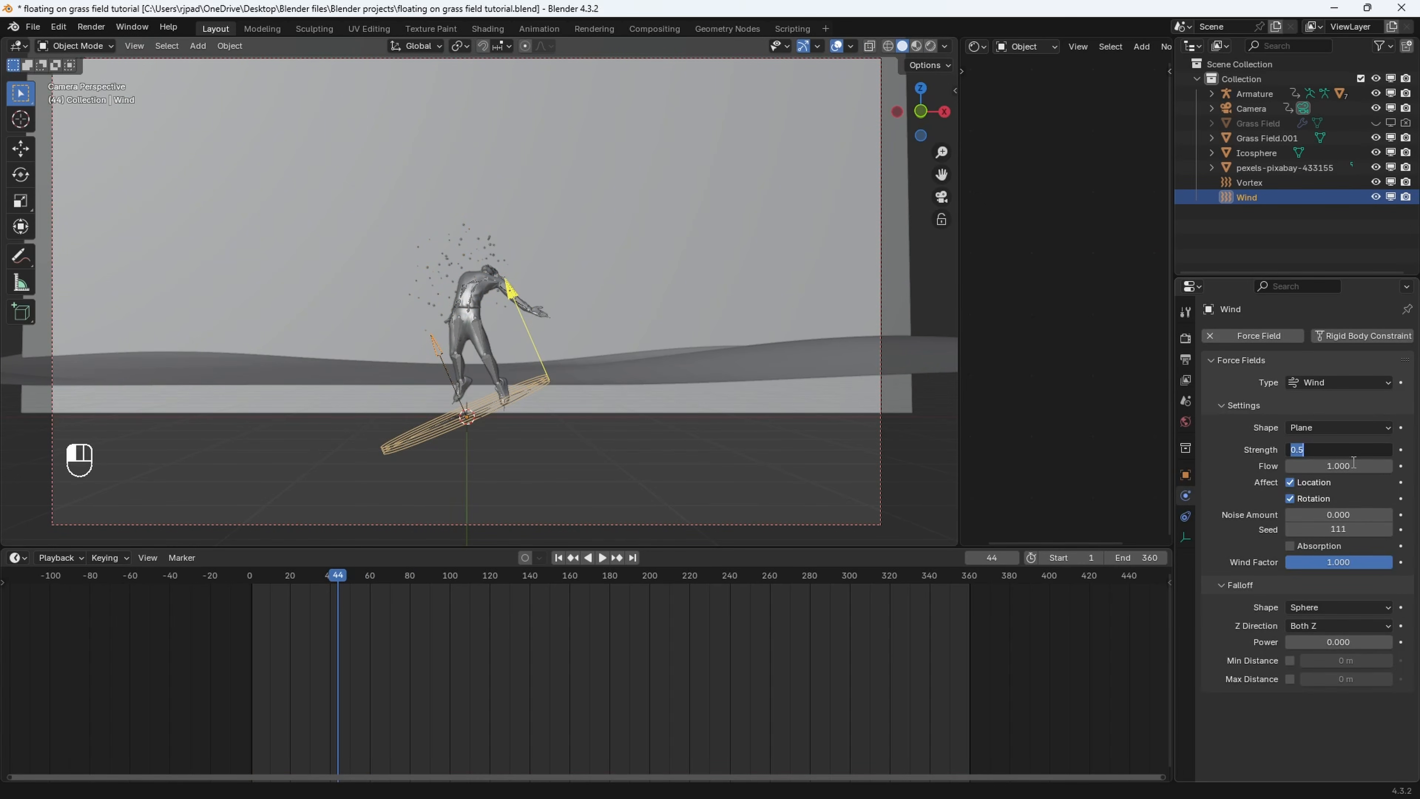
pyautogui.write('1')
pyautogui.press('Return')
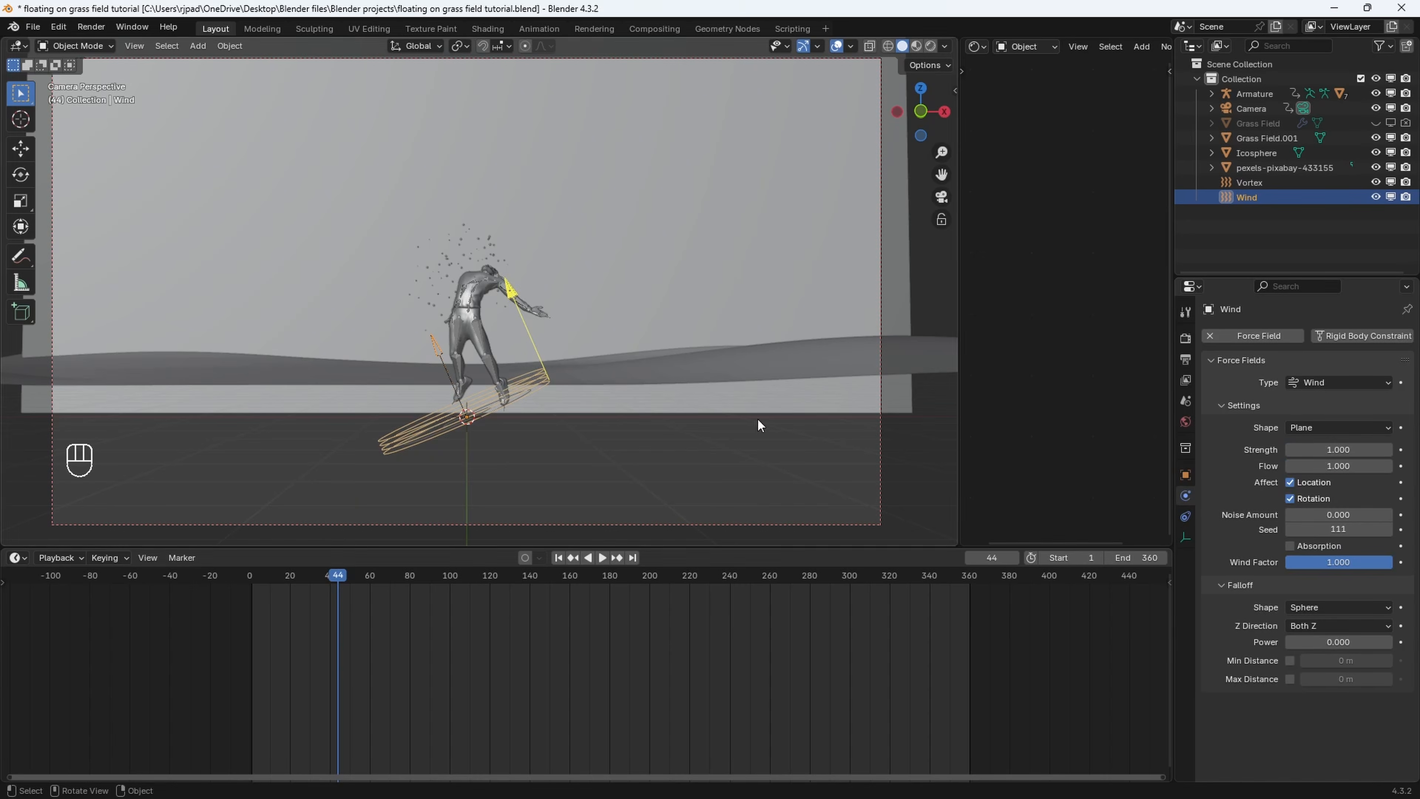
# Play the animation from the start in the camera view to check how the wind carries the particles
pyautogui.click(254, 587)
pyautogui.press('space')
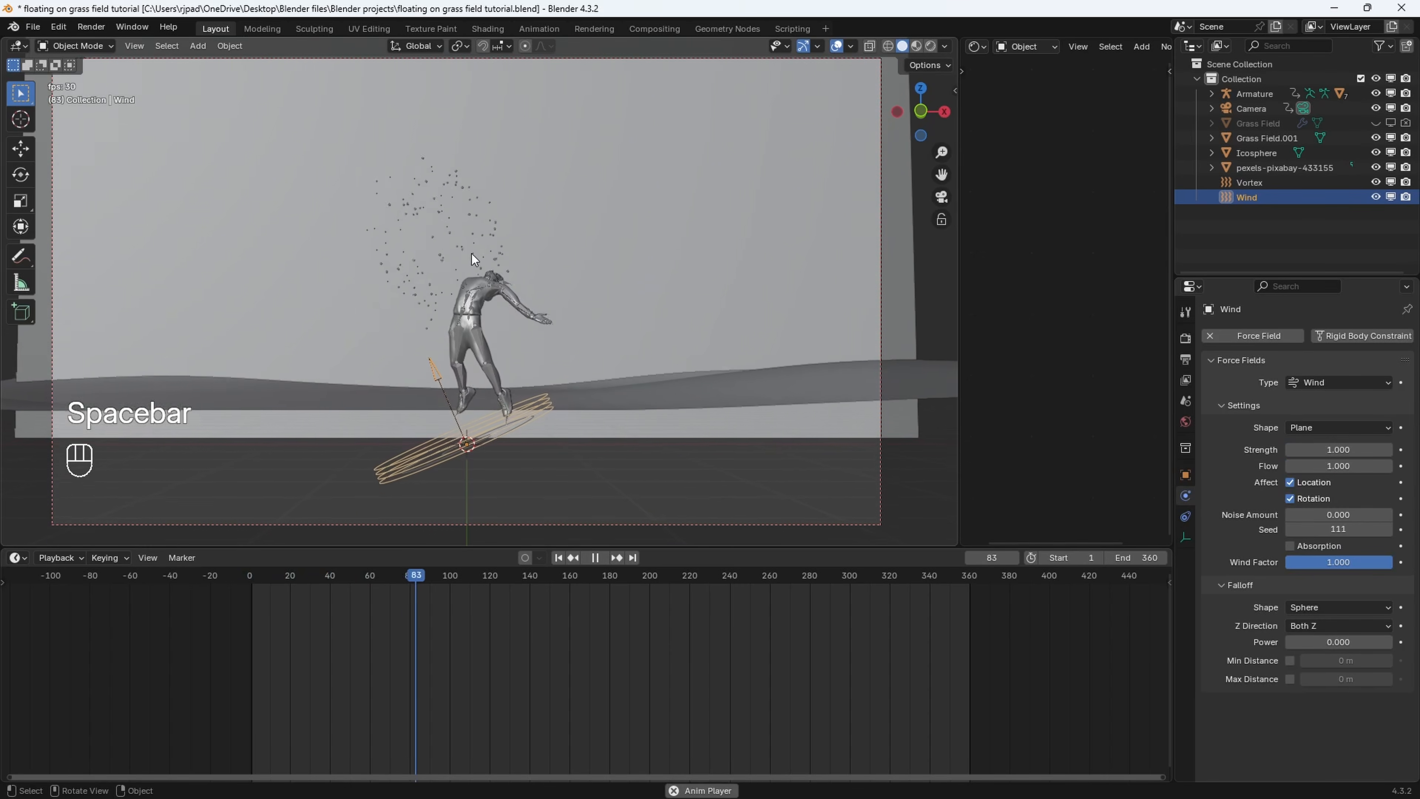
pyautogui.scroll(-2, 486, 274)
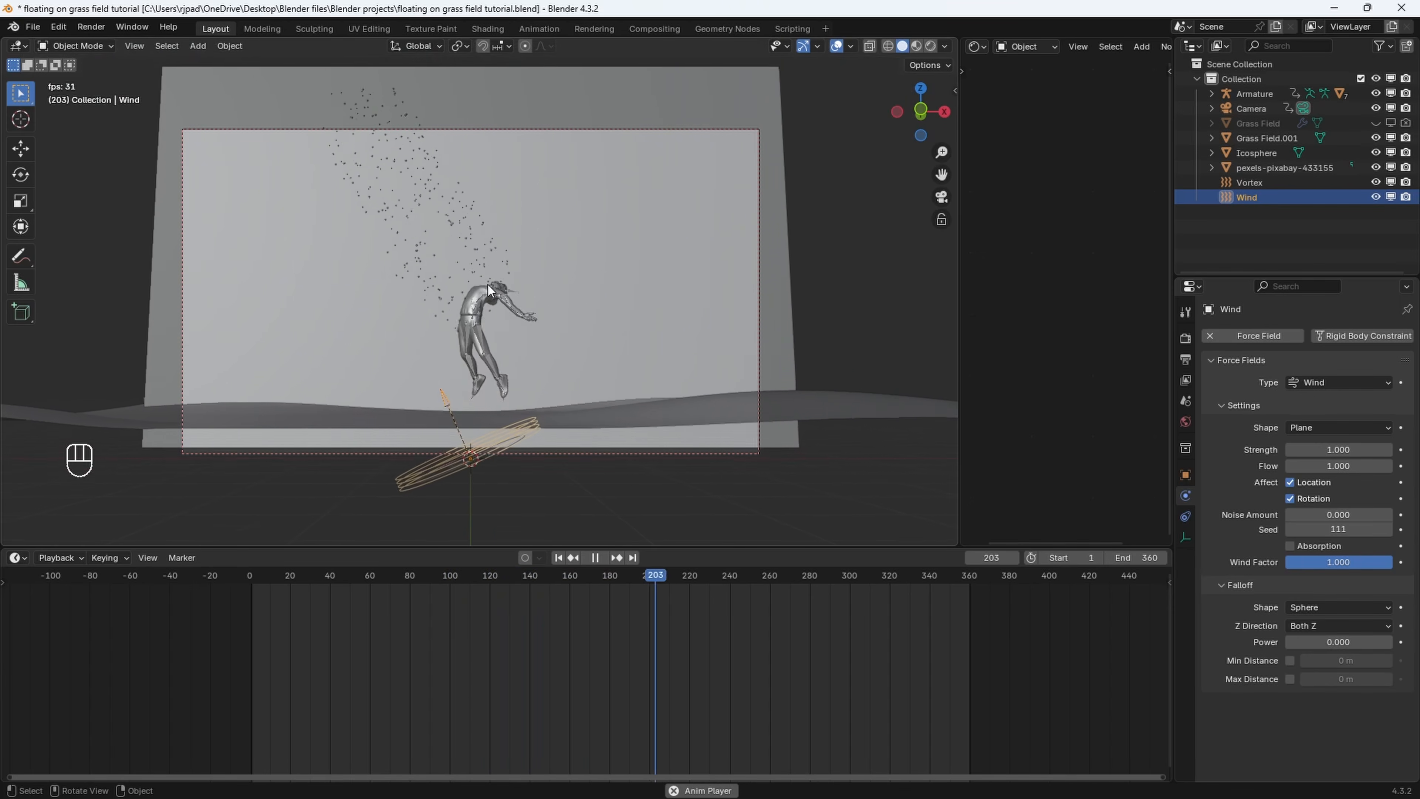
pyautogui.press('space')
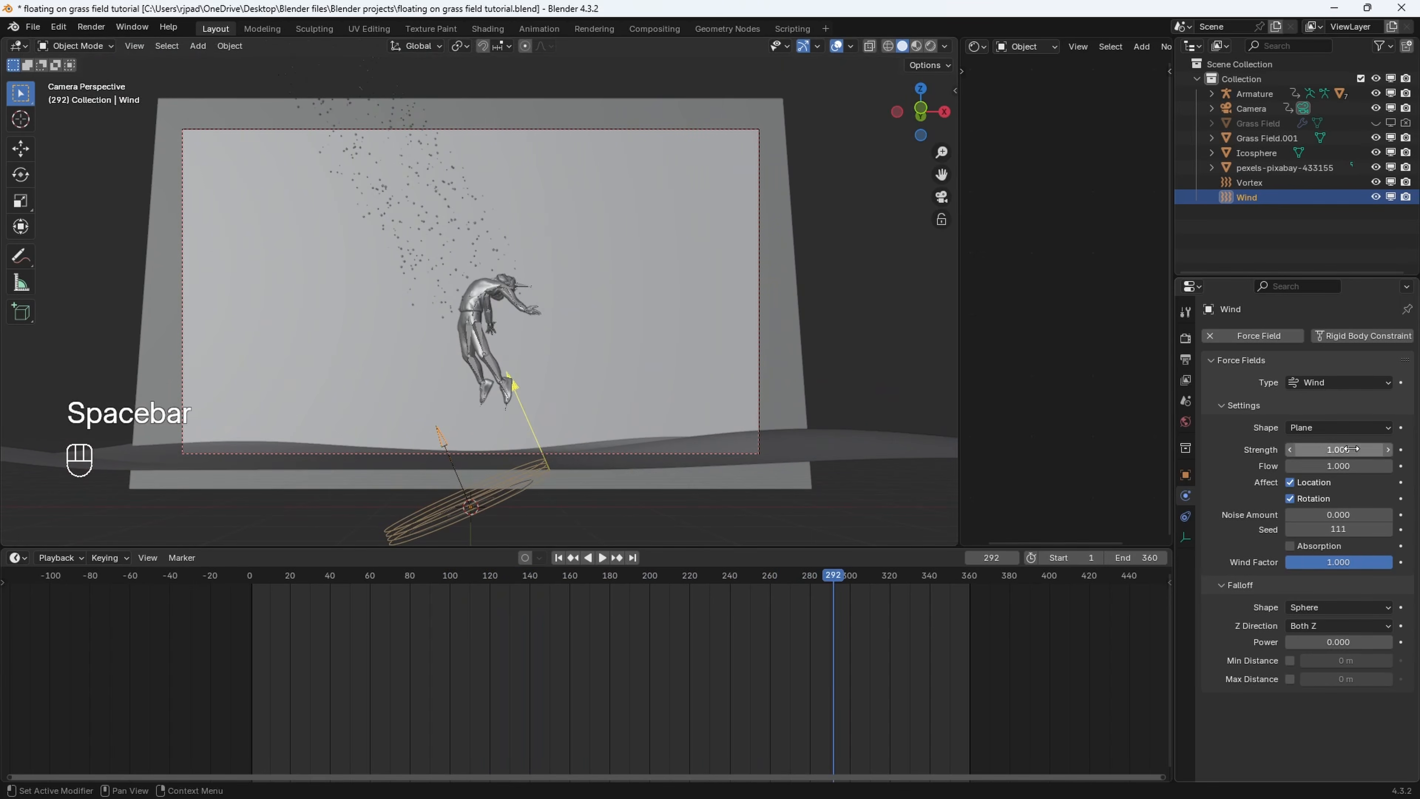
# Set the Wind force field's strength to 0.7 and preview the particle motion on the timeline
pyautogui.click(1351, 450)
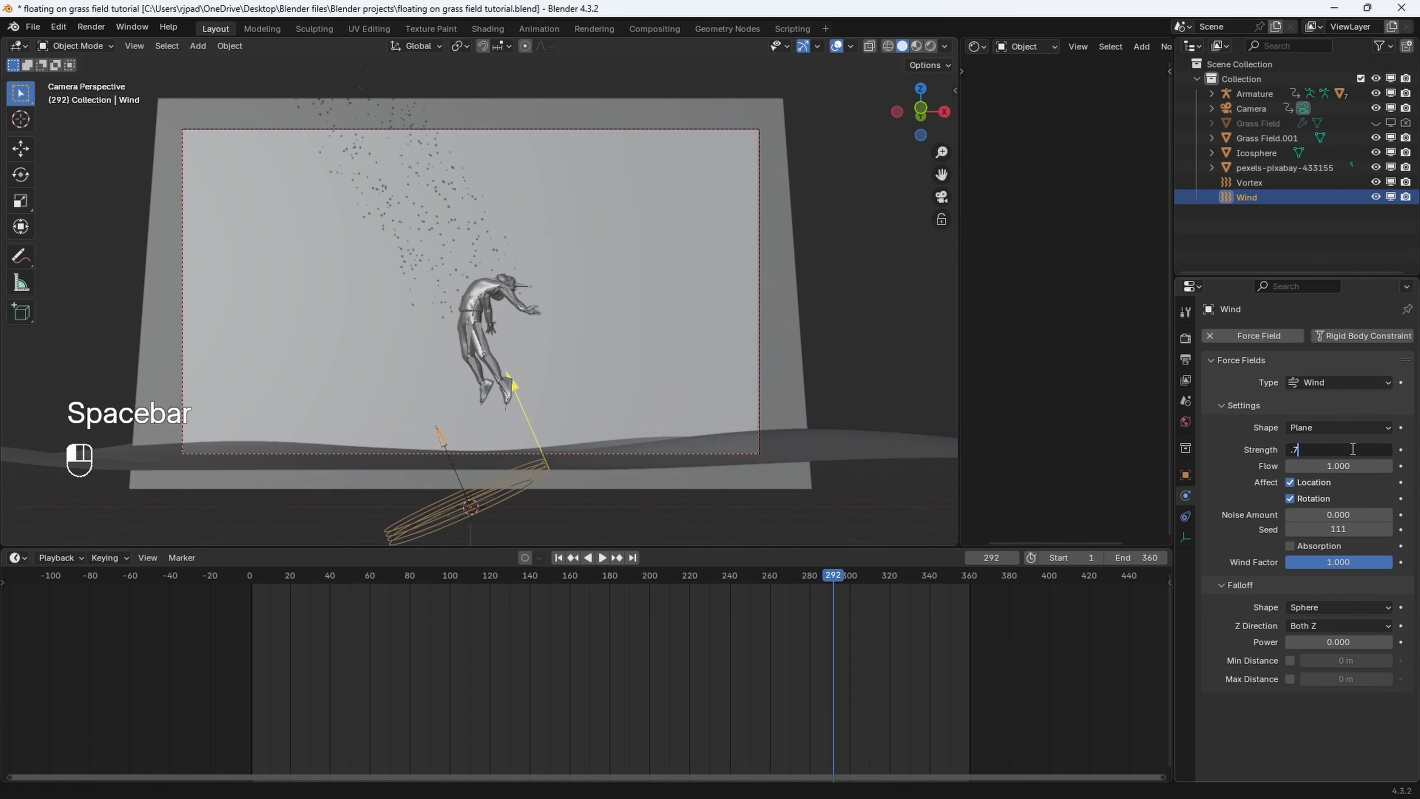
pyautogui.write('.7')
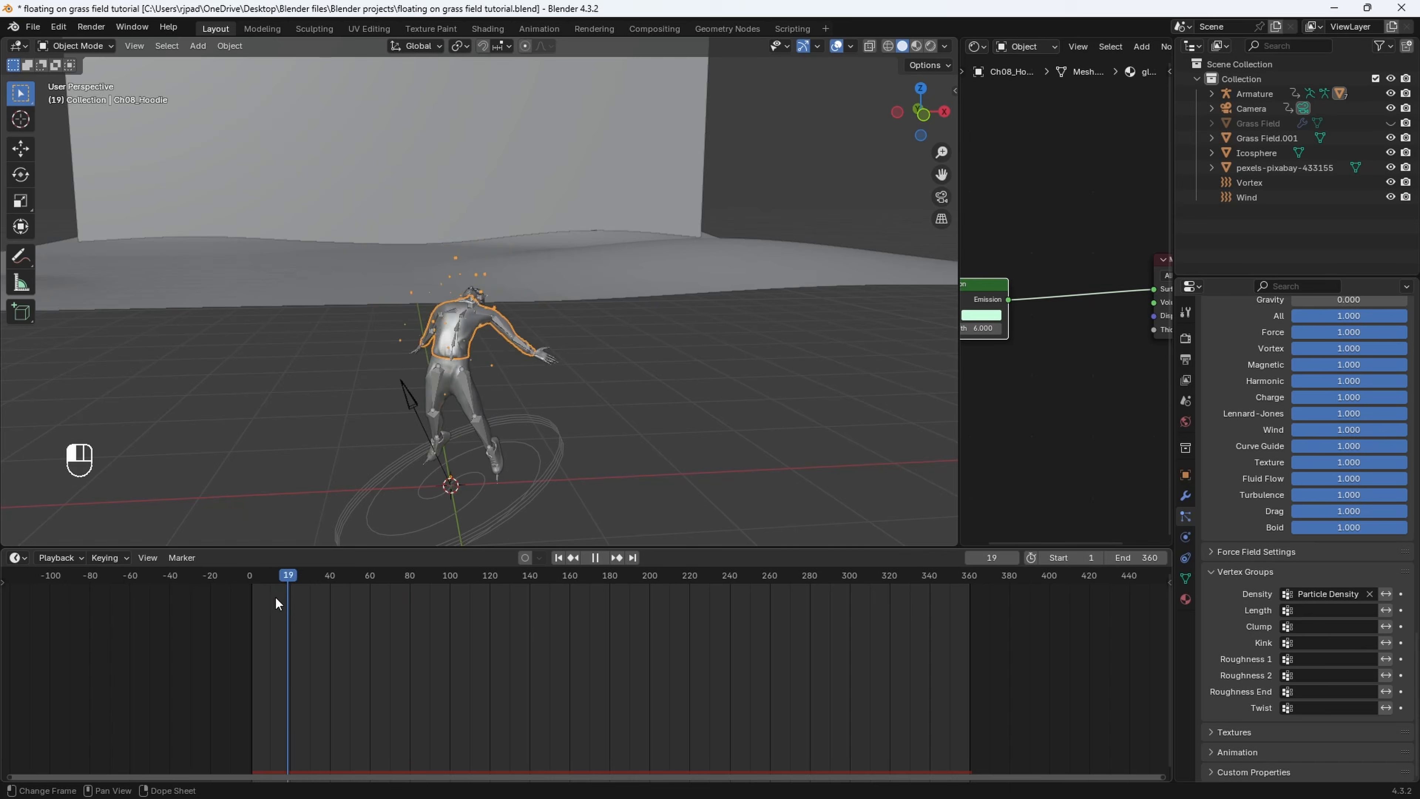
pyautogui.moveTo(275, 596); pyautogui.dragTo(476, 577)
pyautogui.press('space')
pyautogui.press('space')
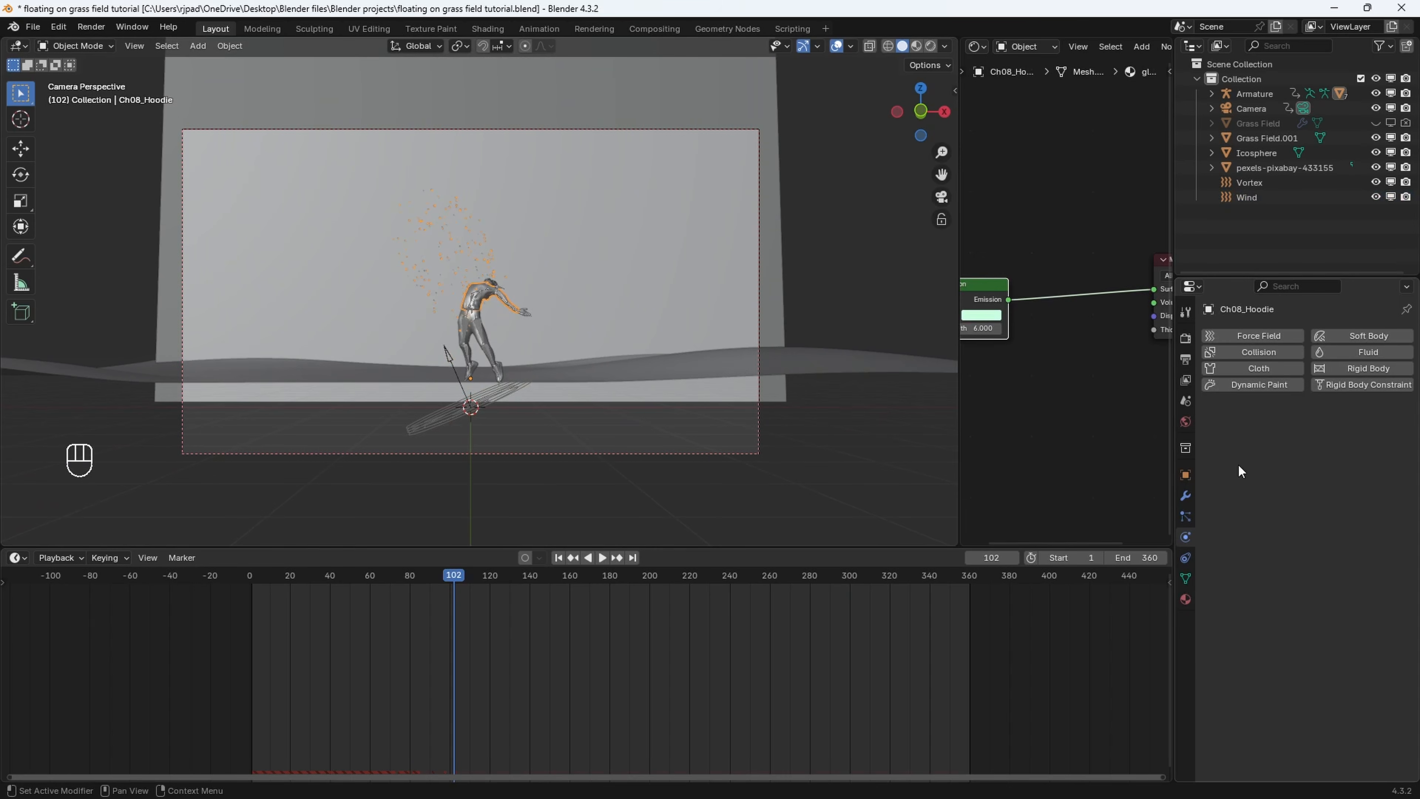
# Bake all dynamics from the cache settings of the hoodie's particle system
pyautogui.click(1185, 511)
pyautogui.scroll(-5, 1230, 516)
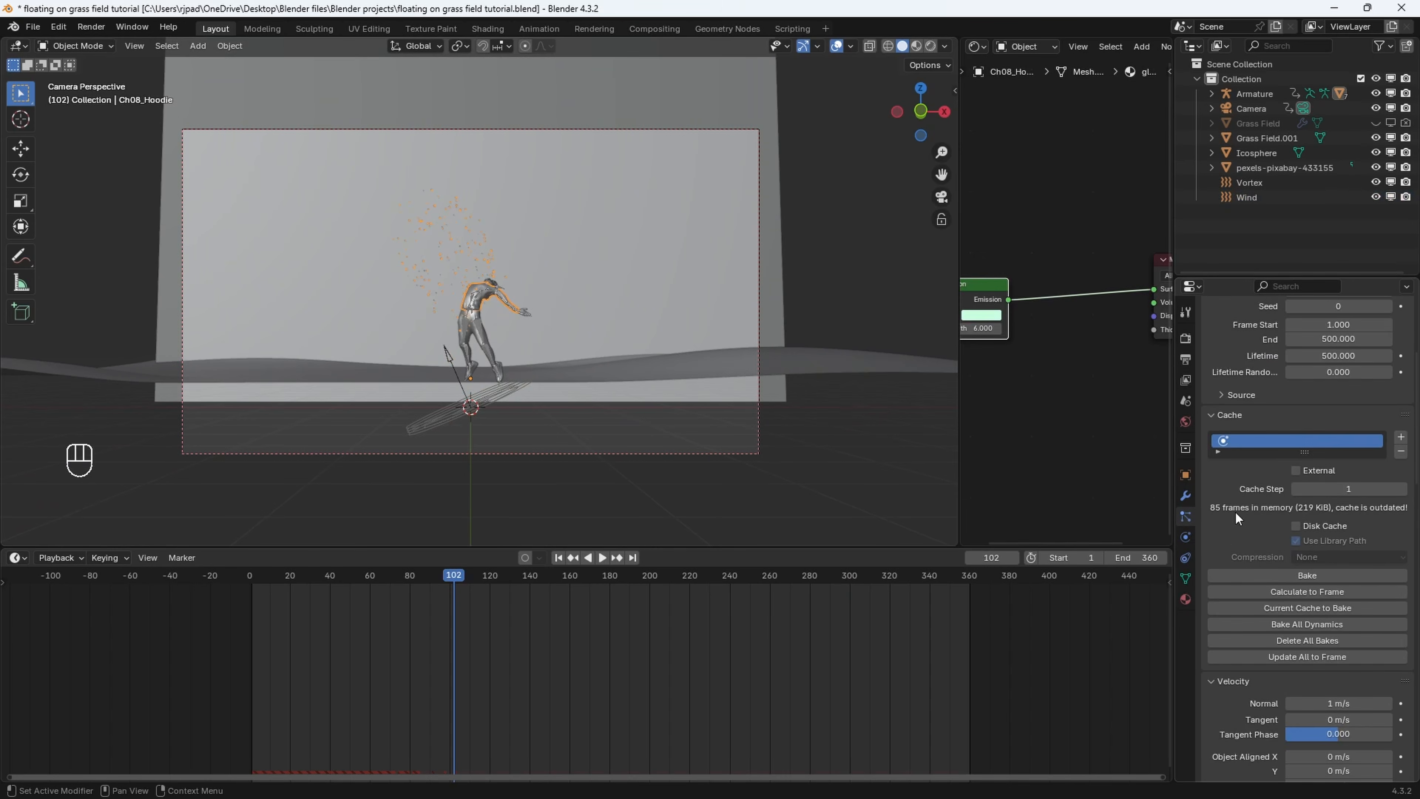
pyautogui.click(1219, 417)
pyautogui.click(1219, 417)
pyautogui.click(1298, 629)
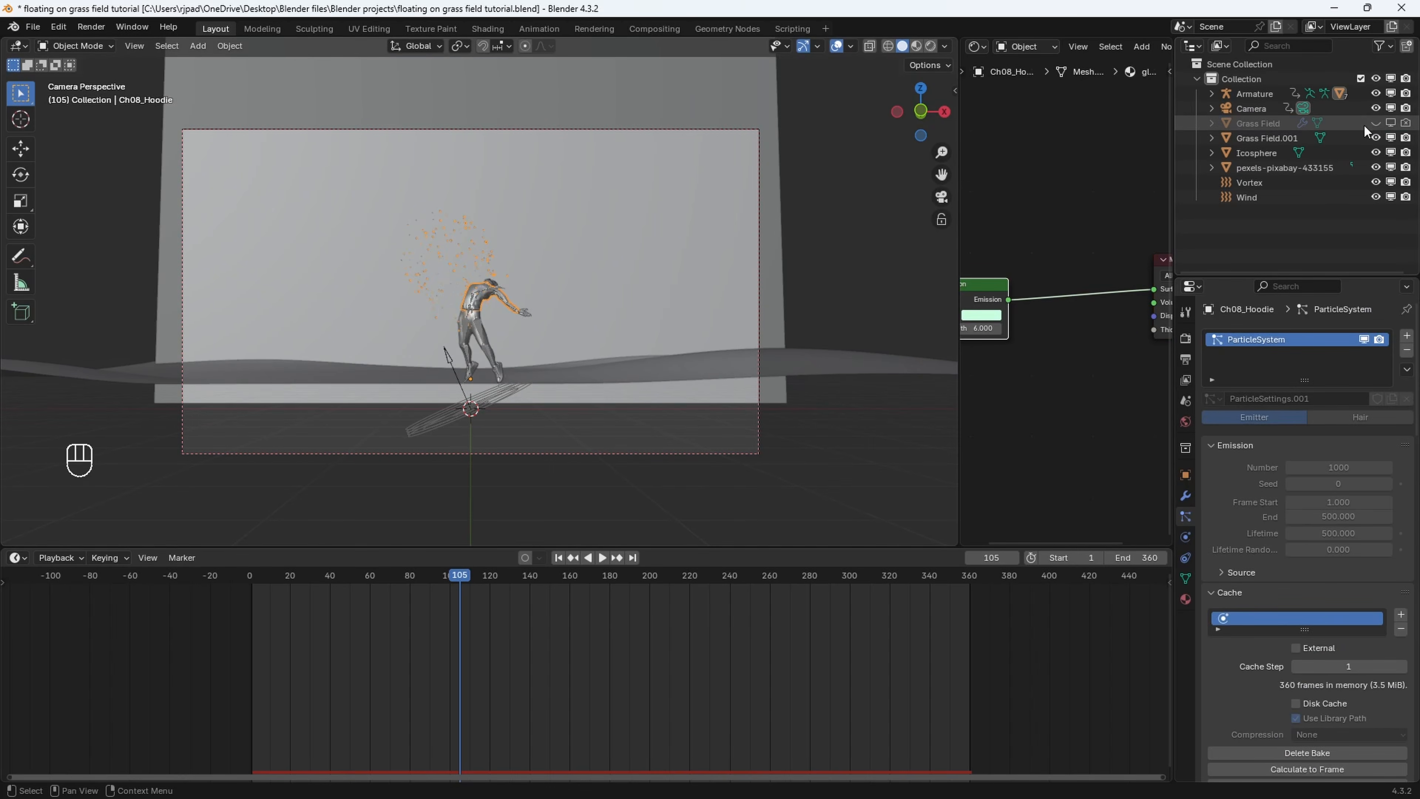
# Make the hidden Grass Field object visible in the viewport and view the grass around the character
pyautogui.click(1390, 123)
pyautogui.moveTo(681, 457); pyautogui.dragTo(632, 371, button='middle')
pyautogui.scroll(4, 645, 386)
pyautogui.scroll(4, 612, 397)
pyautogui.scroll(-5, 706, 384)
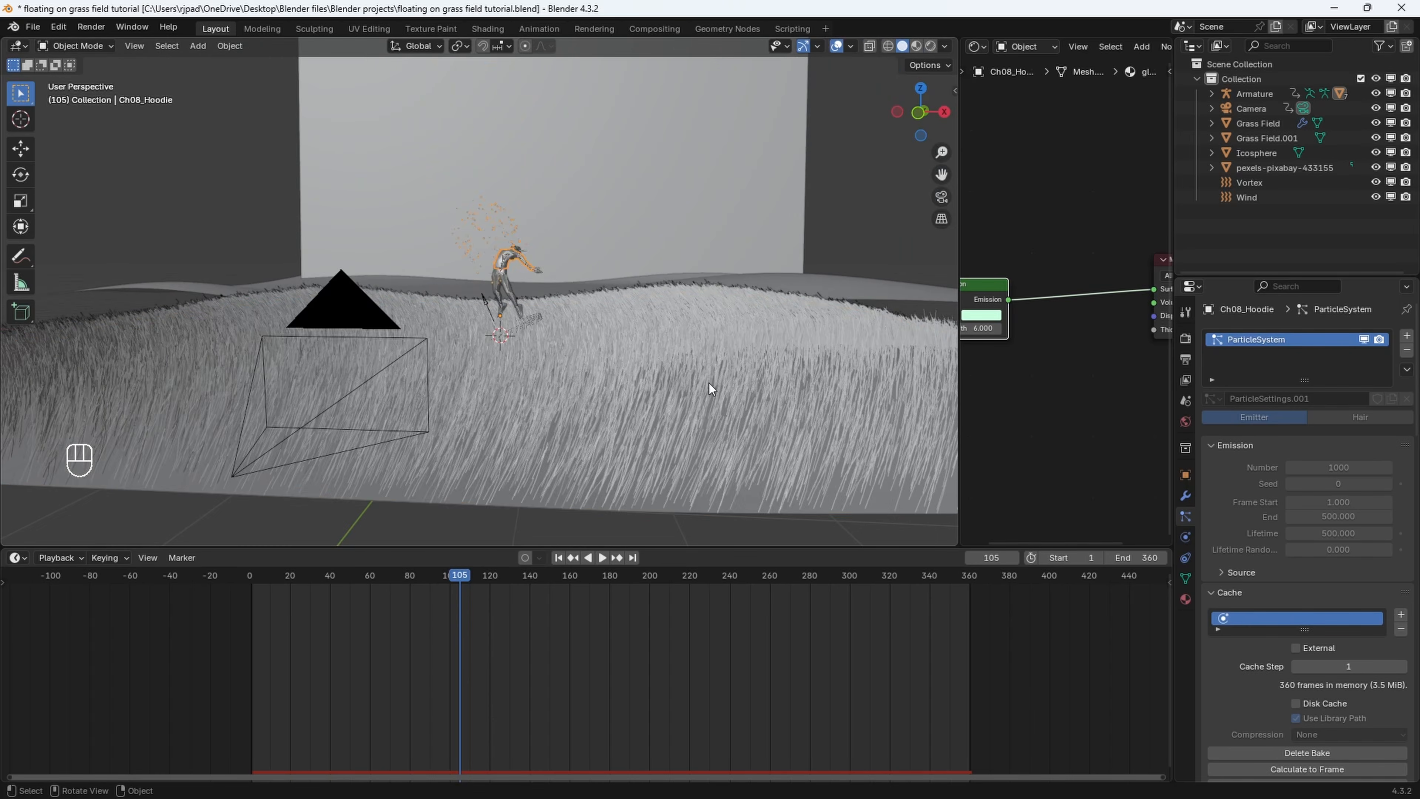
# Set the All field weight of the Grass Field's hair particle system to 0
pyautogui.click(714, 394)
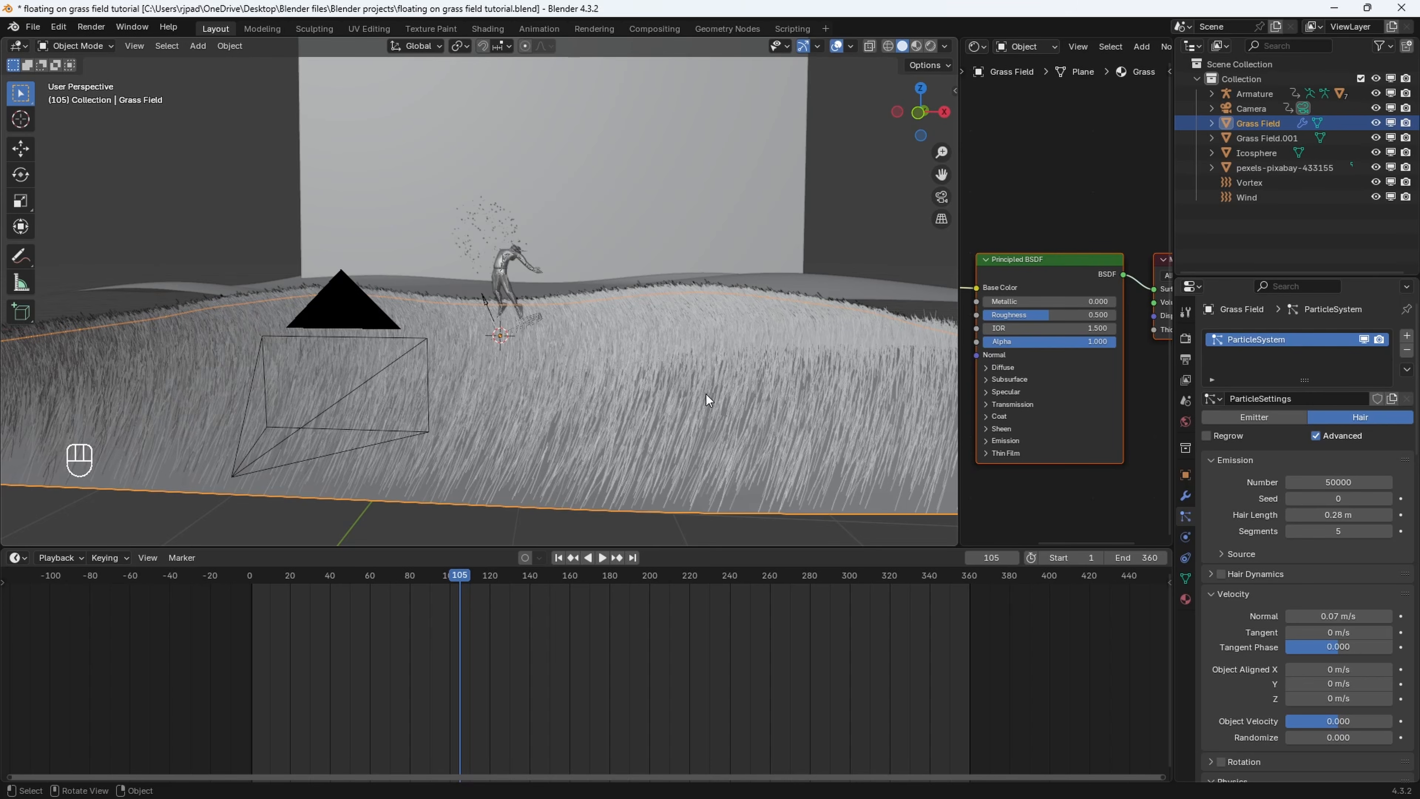
pyautogui.scroll(-15, 1268, 535)
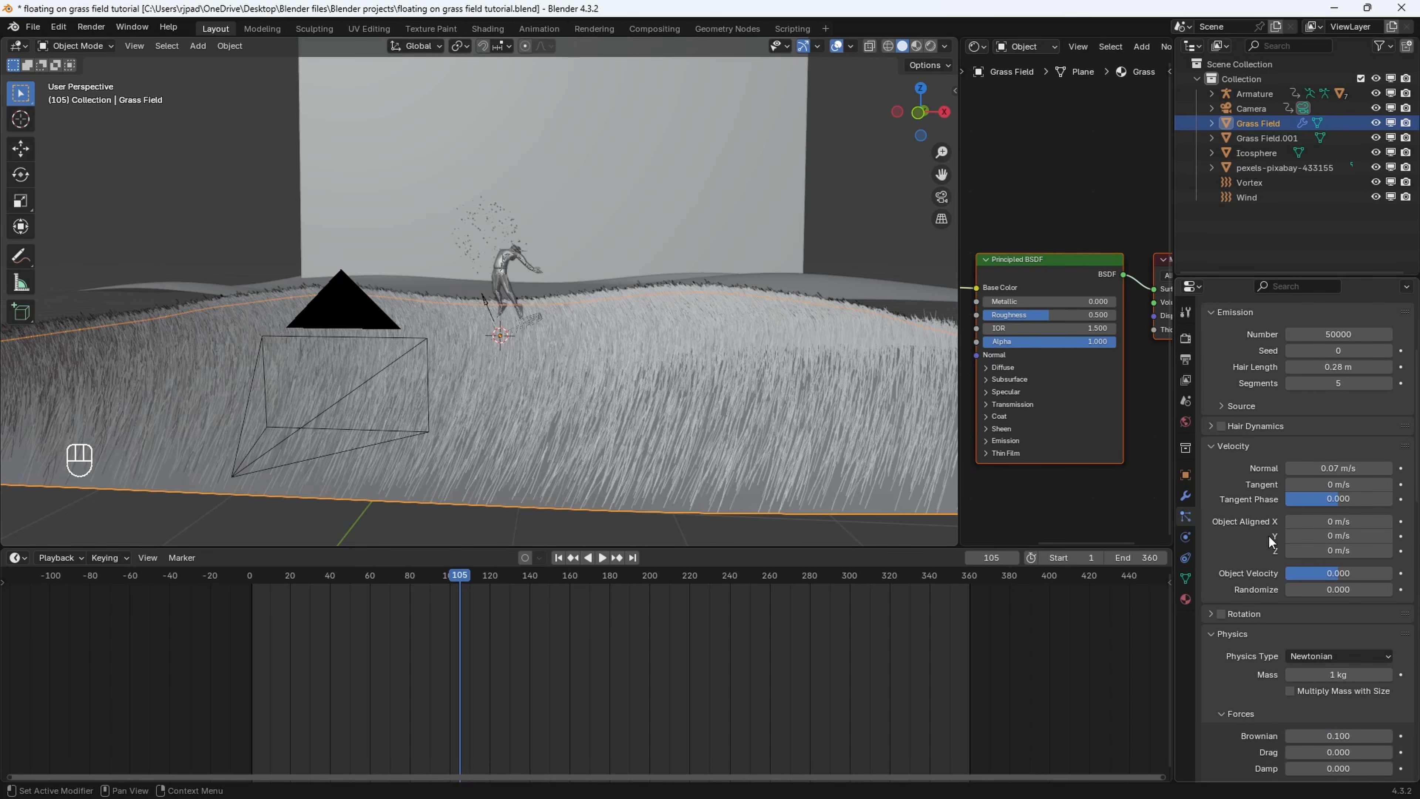
pyautogui.scroll(3, 1269, 540)
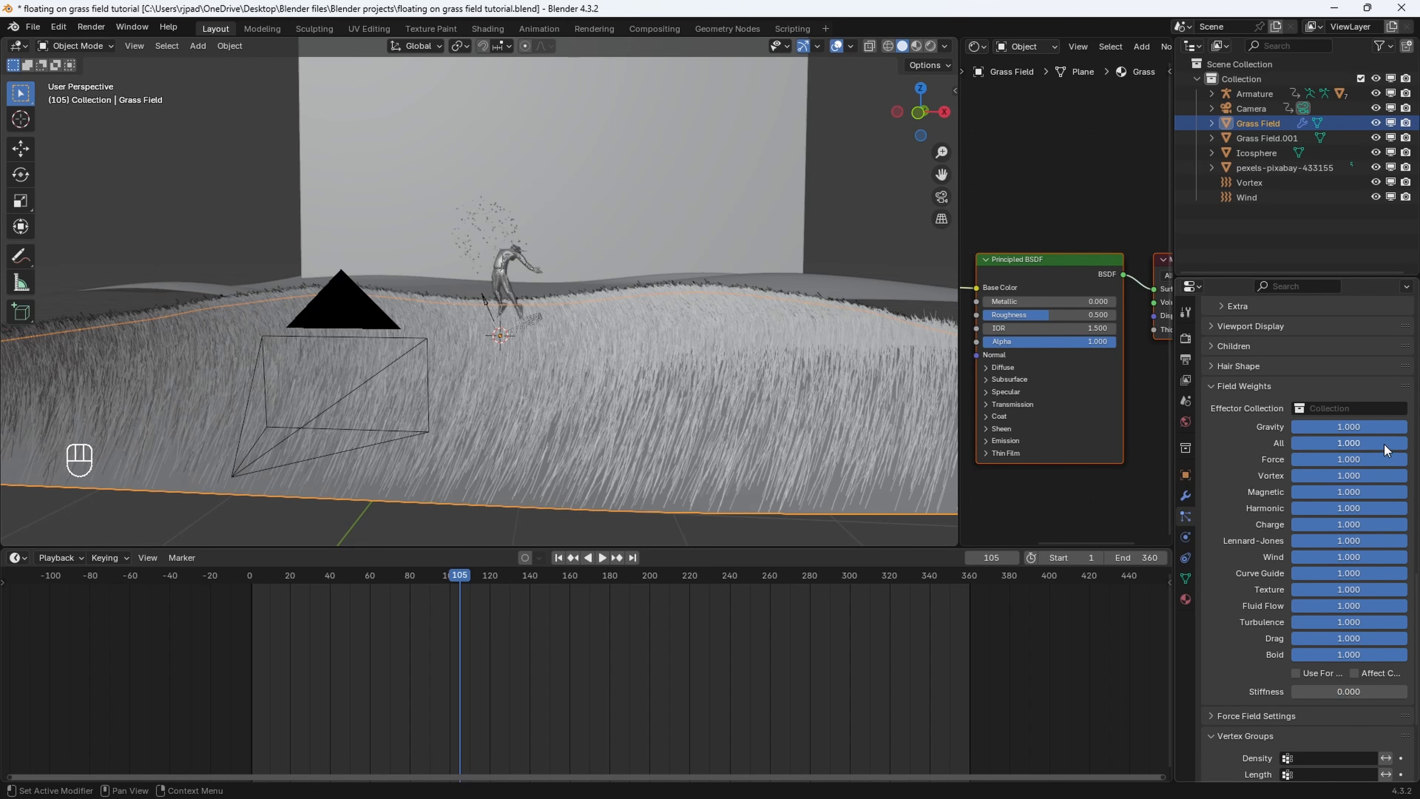
pyautogui.moveTo(1359, 443); pyautogui.dragTo(1238, 443)
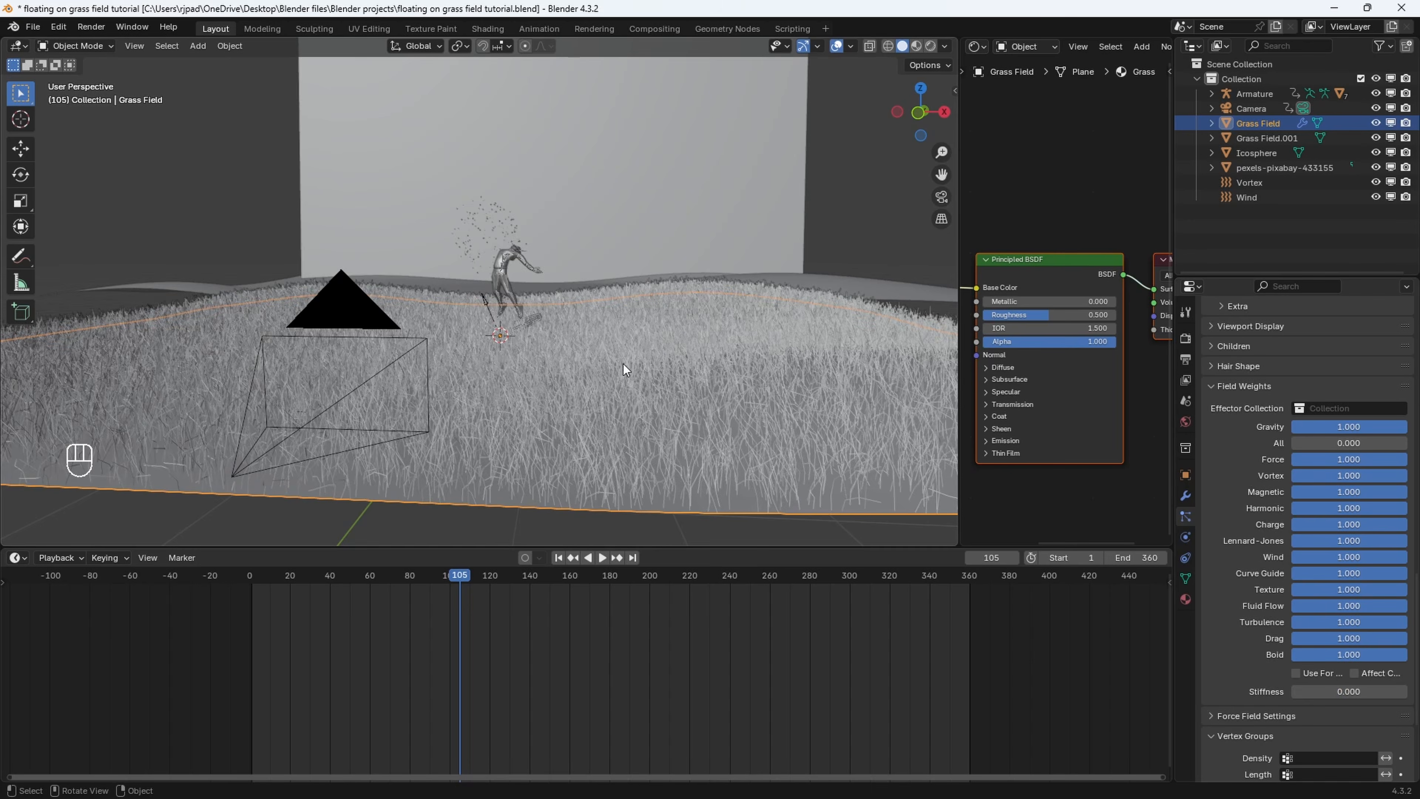
# Play the animation through the camera and examine the hoodie's particles in rendered shading
pyautogui.moveTo(596, 313); pyautogui.dragTo(558, 293, button='middle')
pyautogui.press('space')
pyautogui.scroll(4, 601, 305)
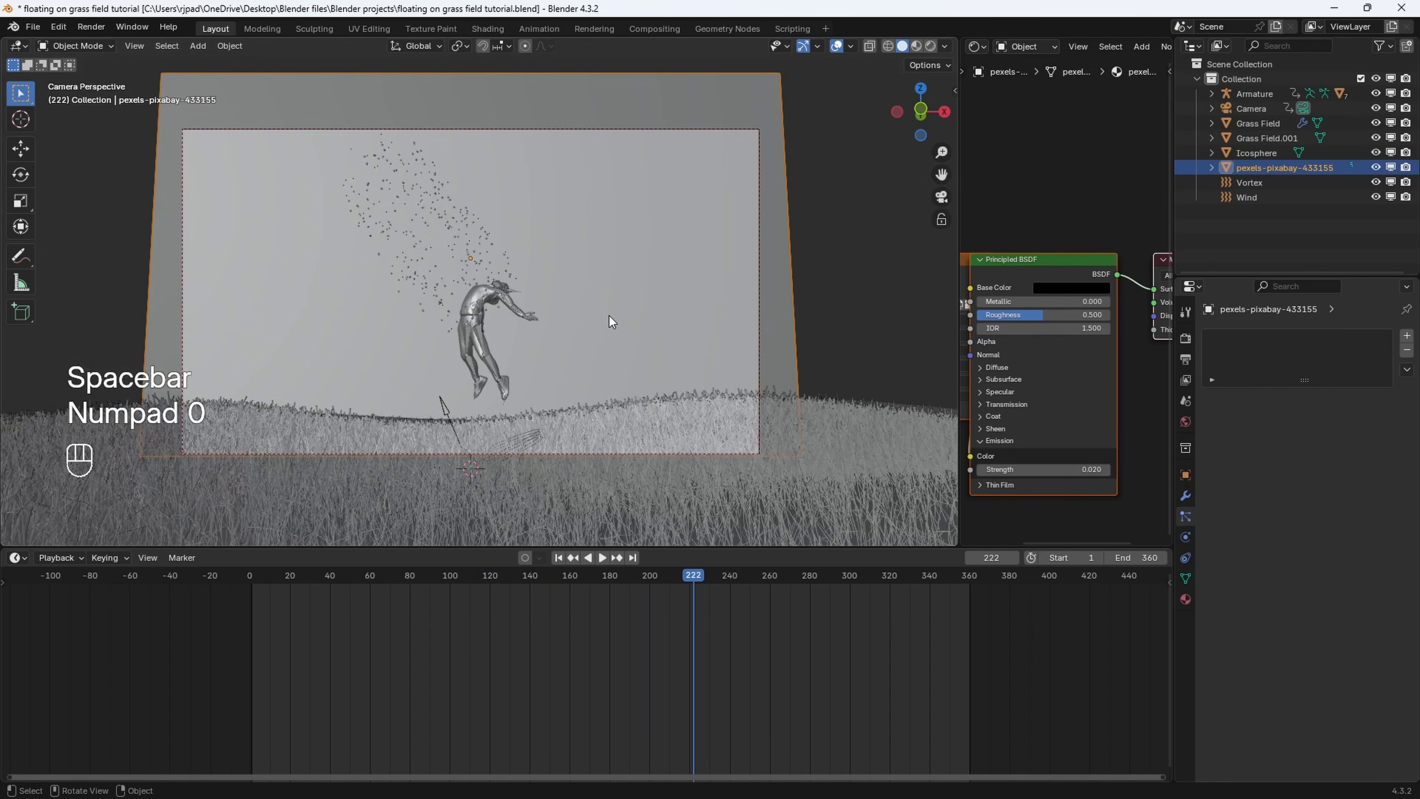
pyautogui.press('z')
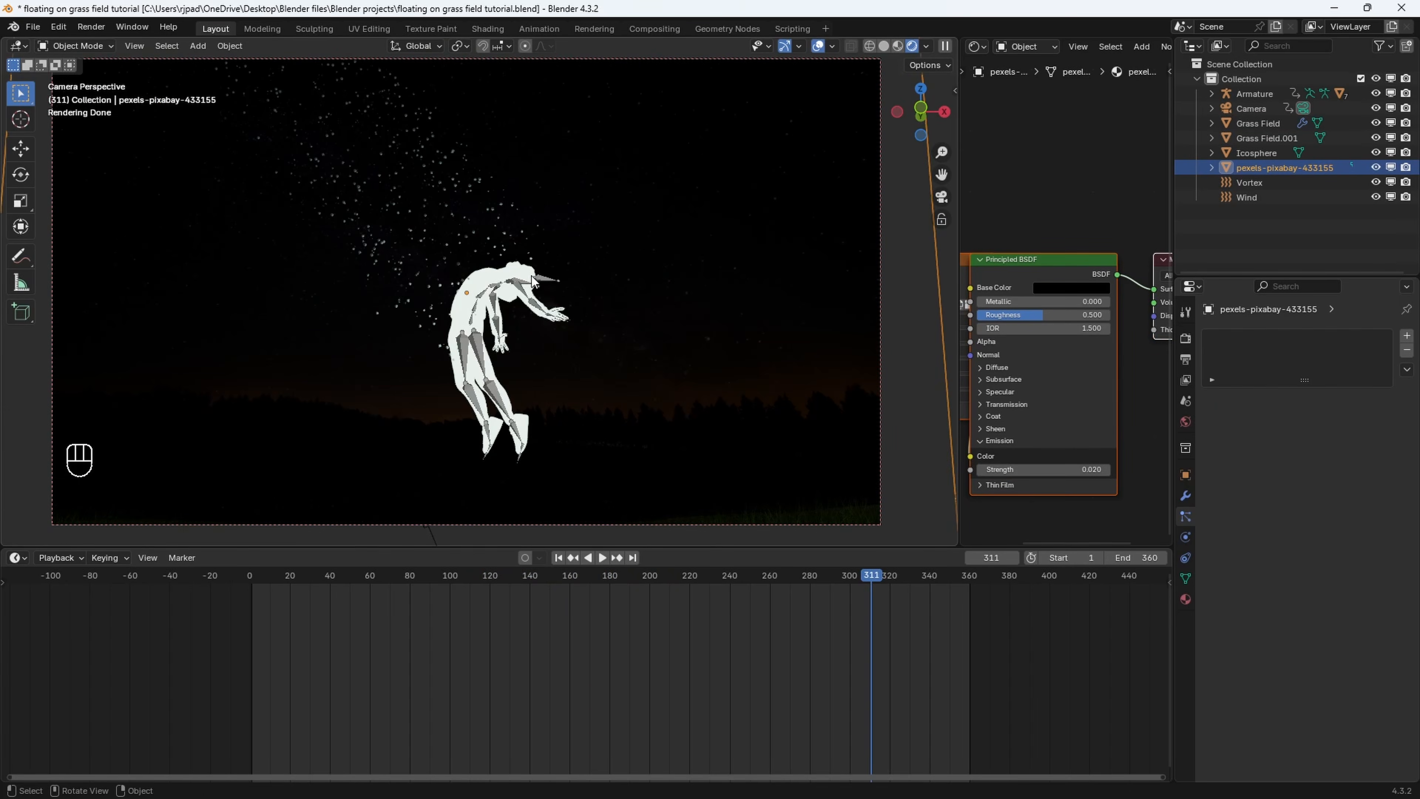
pyautogui.scroll(-3, 525, 273)
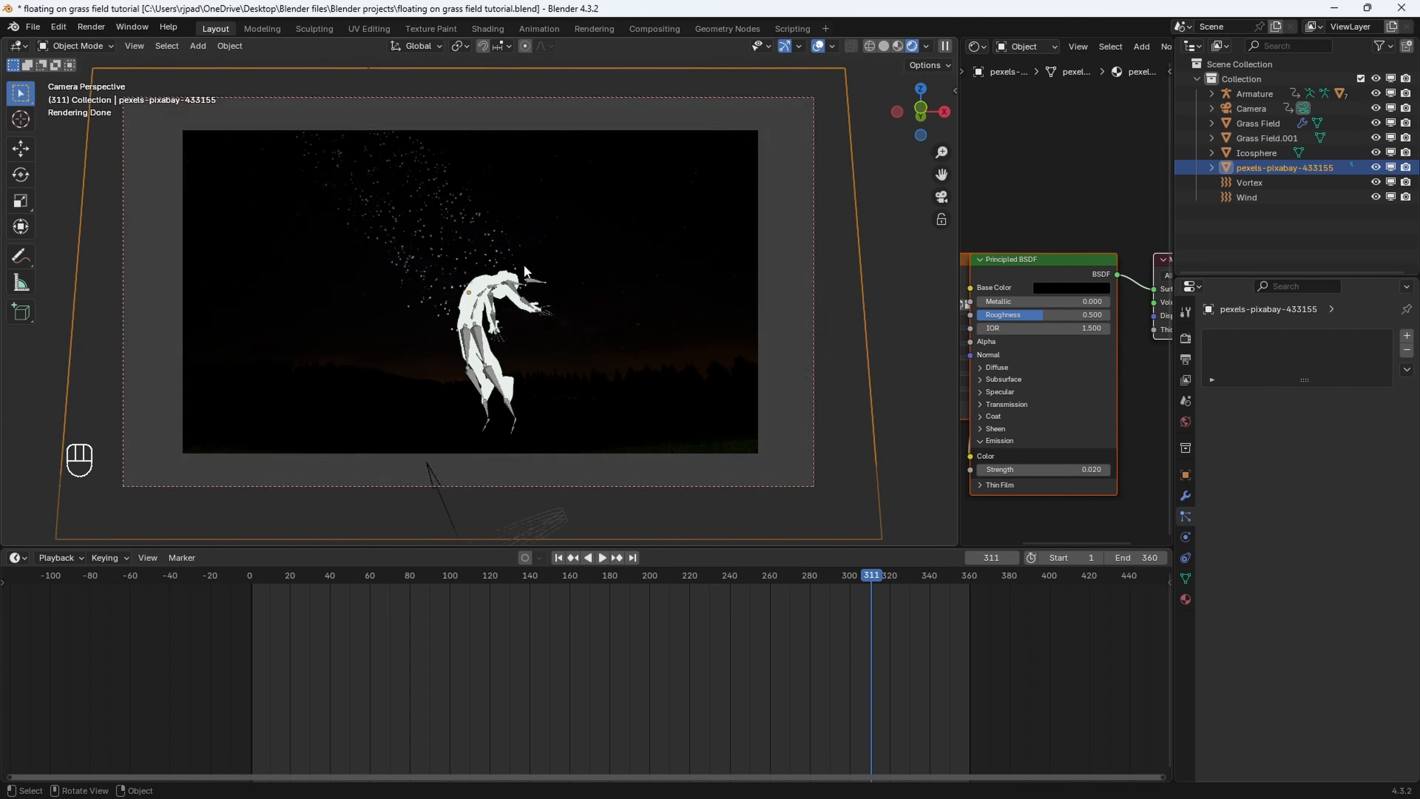
pyautogui.scroll(2, 524, 266)
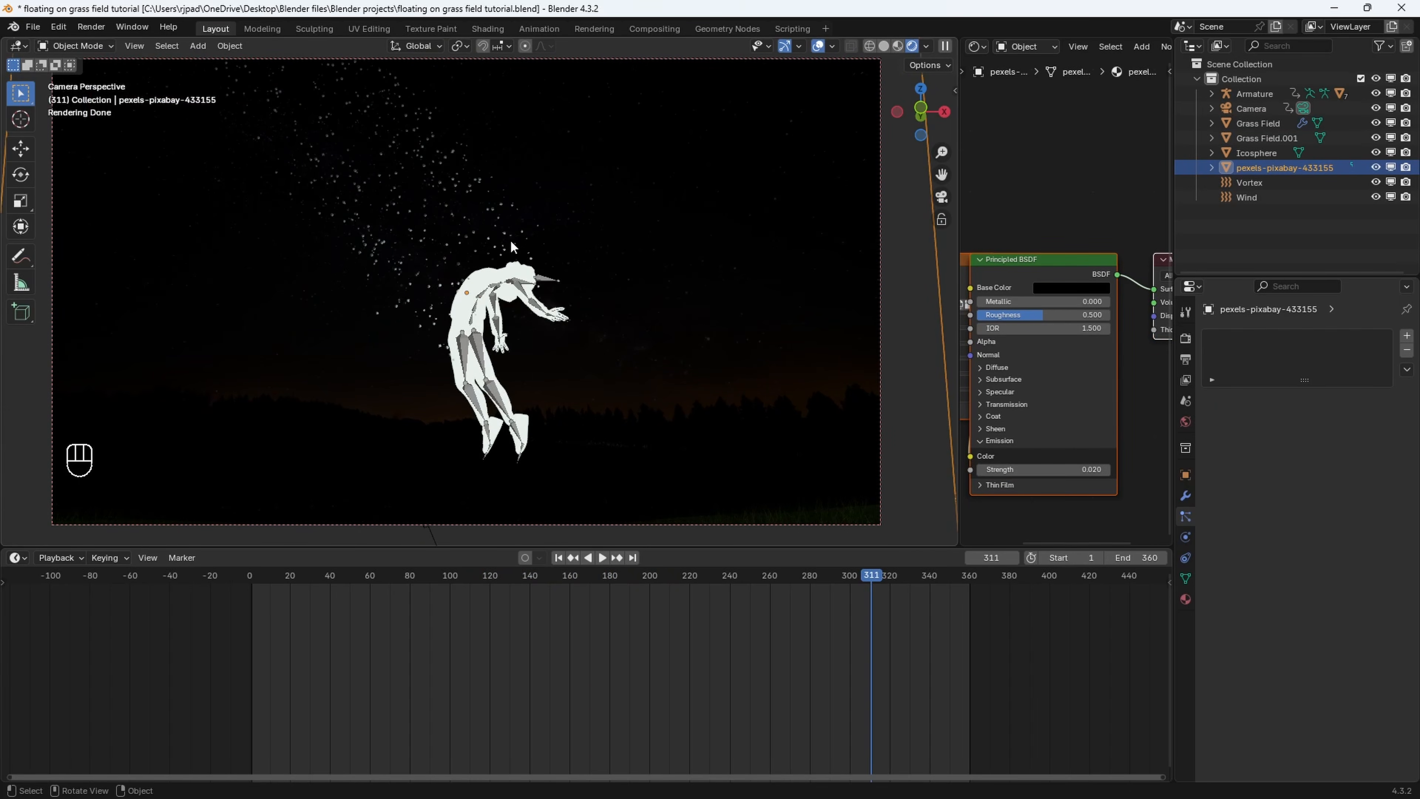
pyautogui.click(436, 319)
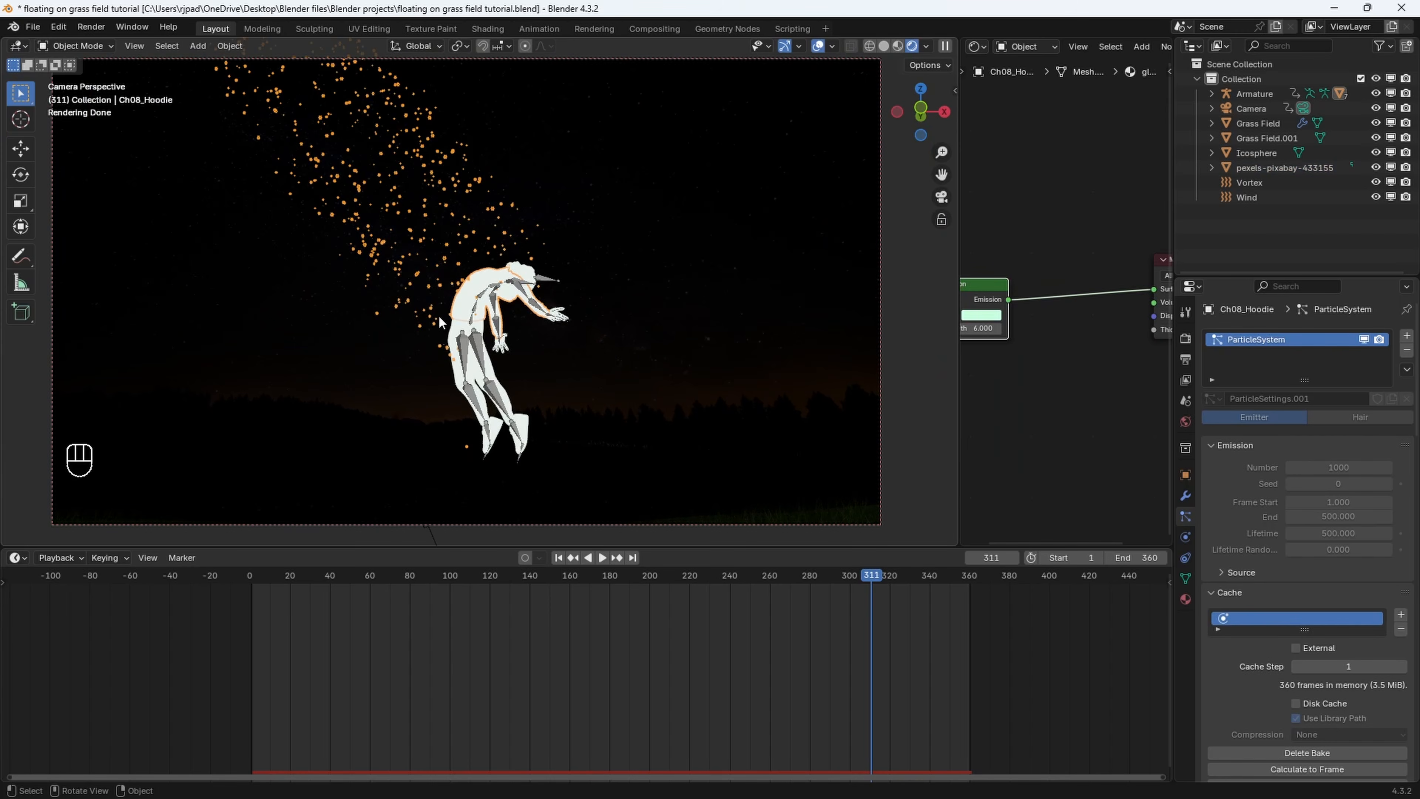
# Assign the existing glow material to the icosphere beyond the edge of the grass field
pyautogui.moveTo(631, 323); pyautogui.dragTo(465, 397, button='middle')
pyautogui.scroll(-4, 464, 397)
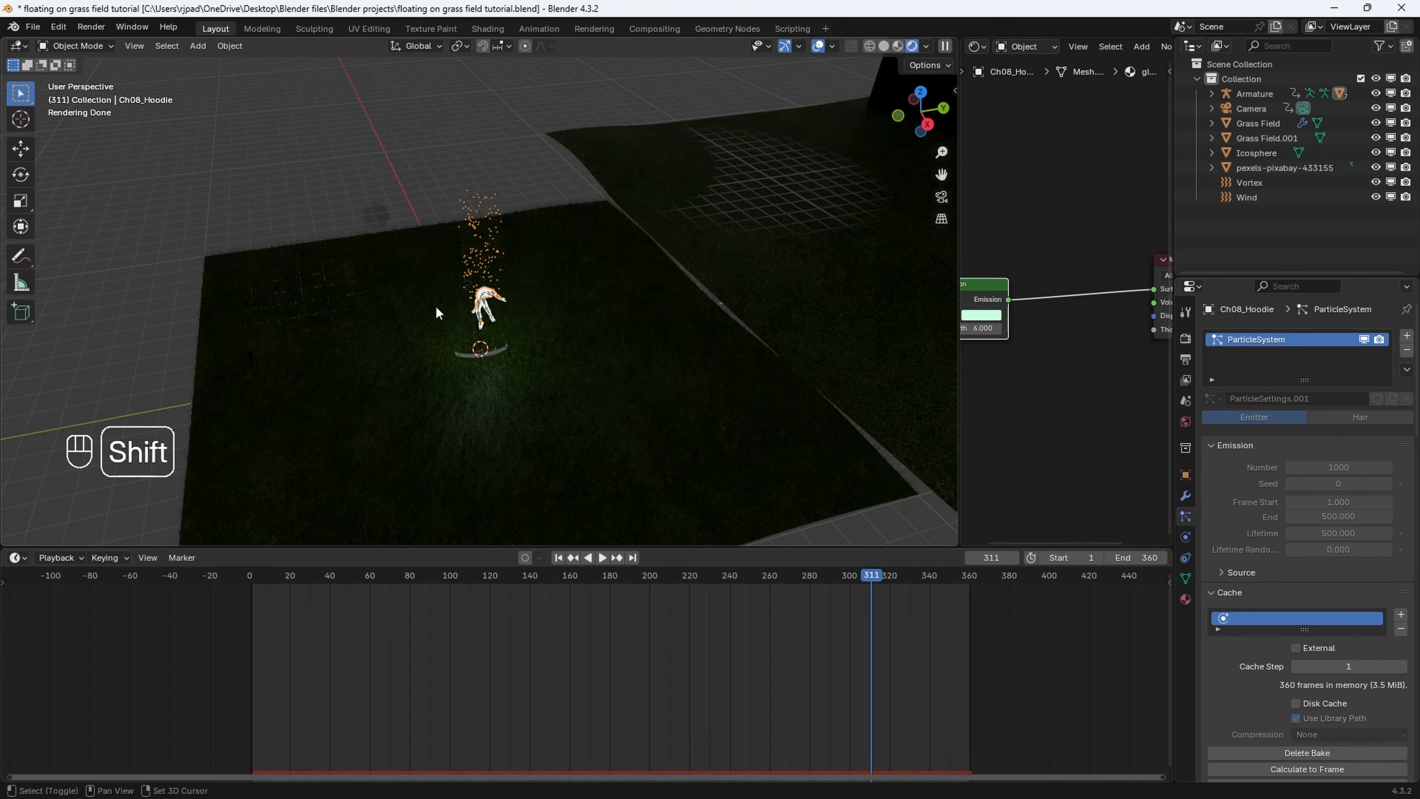
pyautogui.keyDown('shift'); pyautogui.moveTo(366, 316); pyautogui.dragTo(439, 337, button='middle'); pyautogui.keyUp('shift')
pyautogui.press('z')
pyautogui.scroll(2, 440, 258)
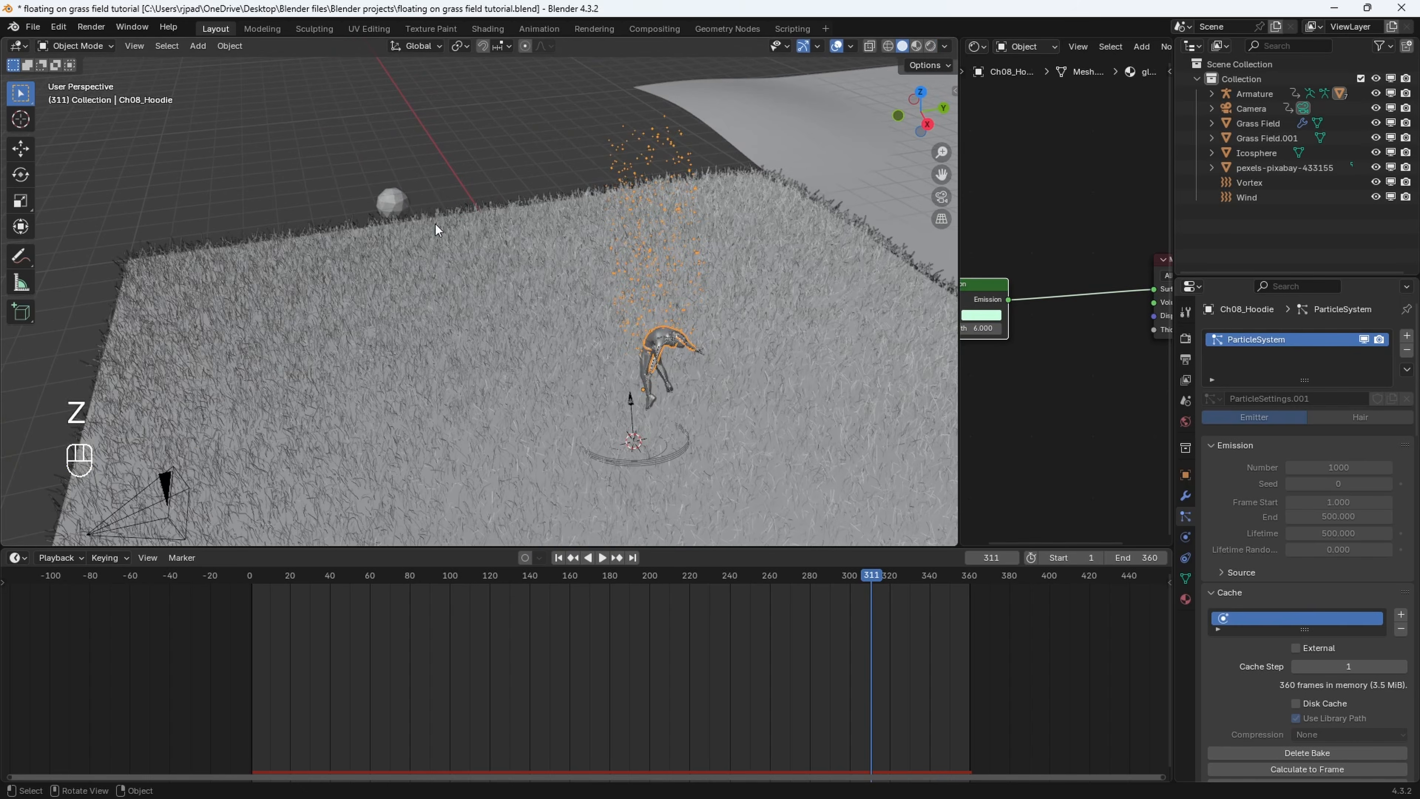
pyautogui.click(396, 197)
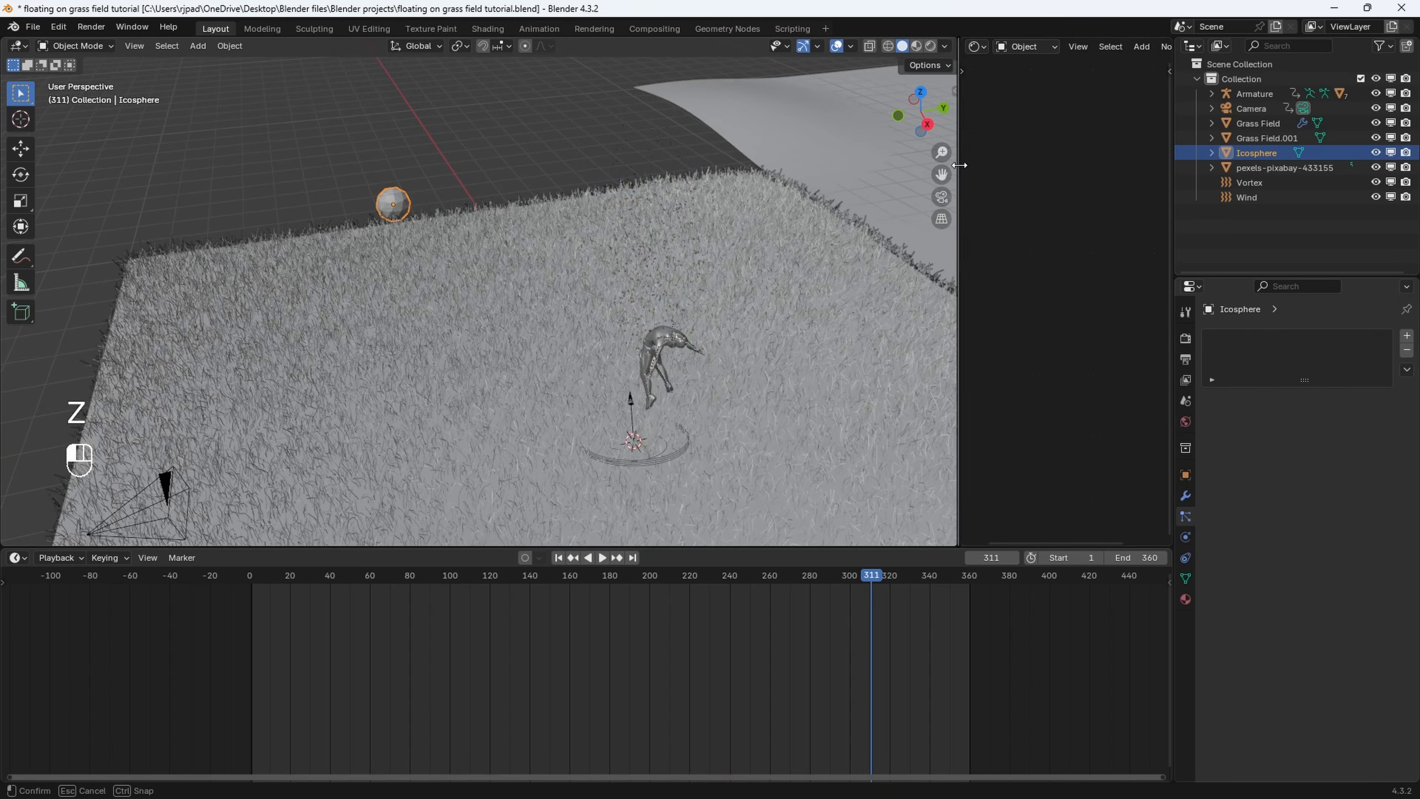
pyautogui.moveTo(959, 139); pyautogui.dragTo(473, 123)
pyautogui.click(791, 47)
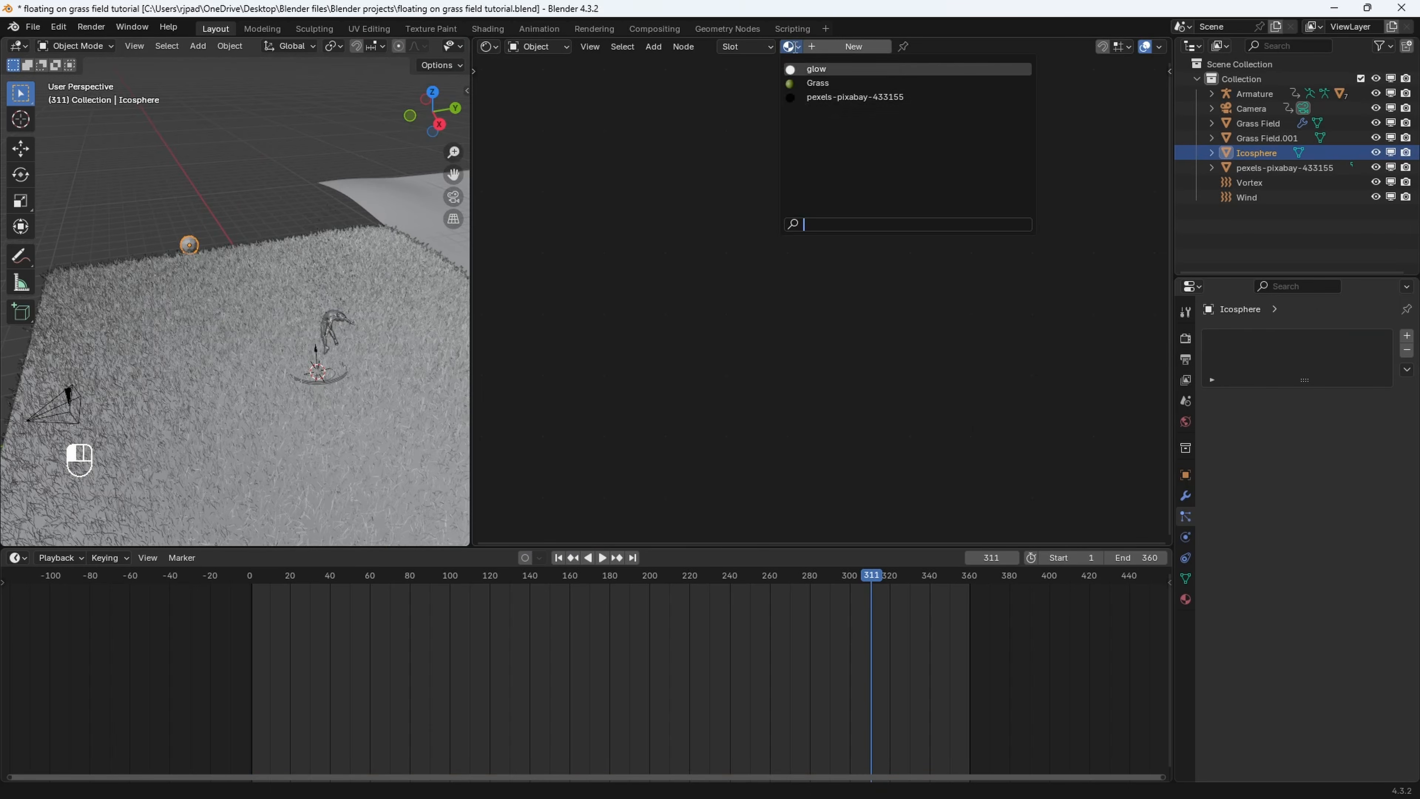
pyautogui.click(820, 78)
pyautogui.moveTo(474, 216); pyautogui.dragTo(992, 216)
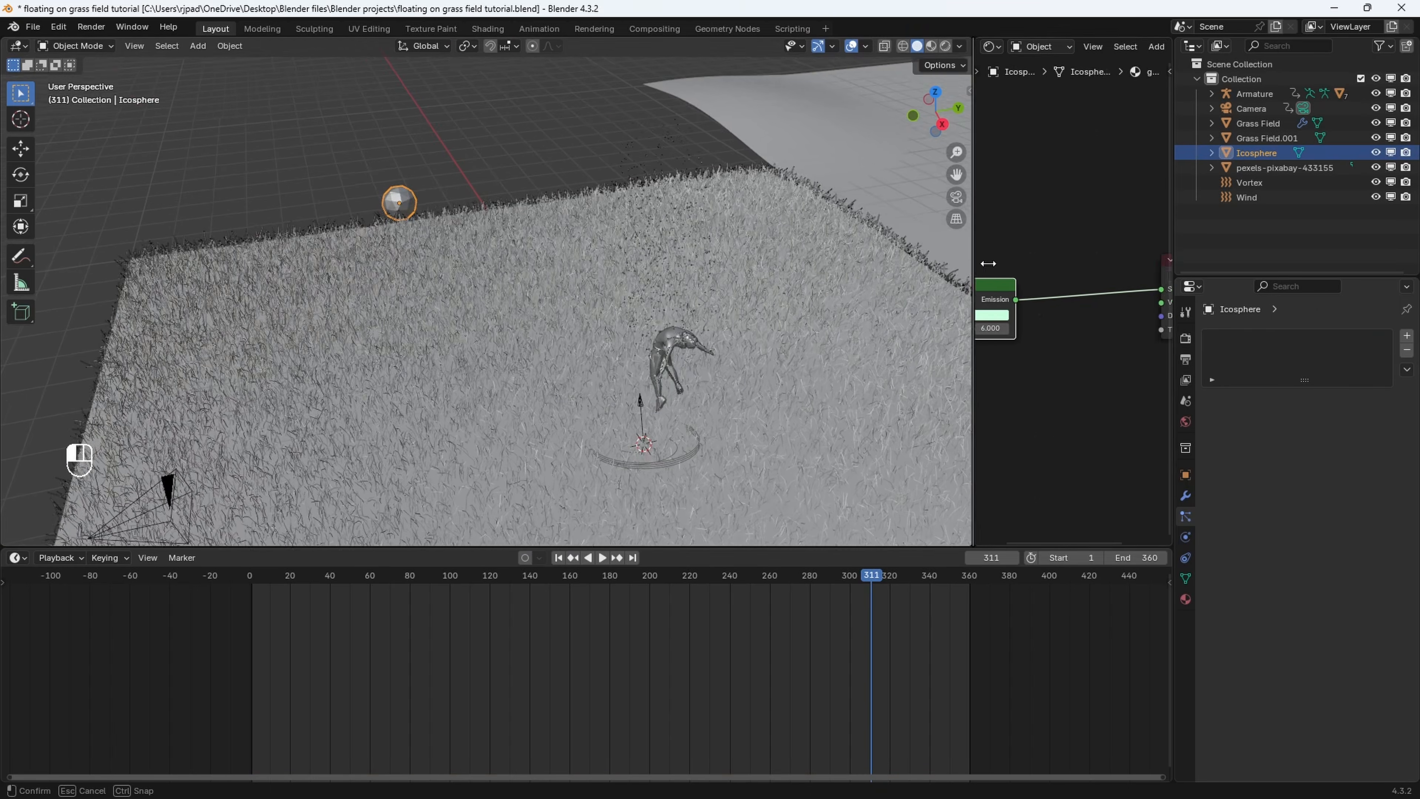
pyautogui.click(974, 197)
# Preview the glowing particles through the camera in rendered shading with the viewport overlays hidden
pyautogui.press('z')
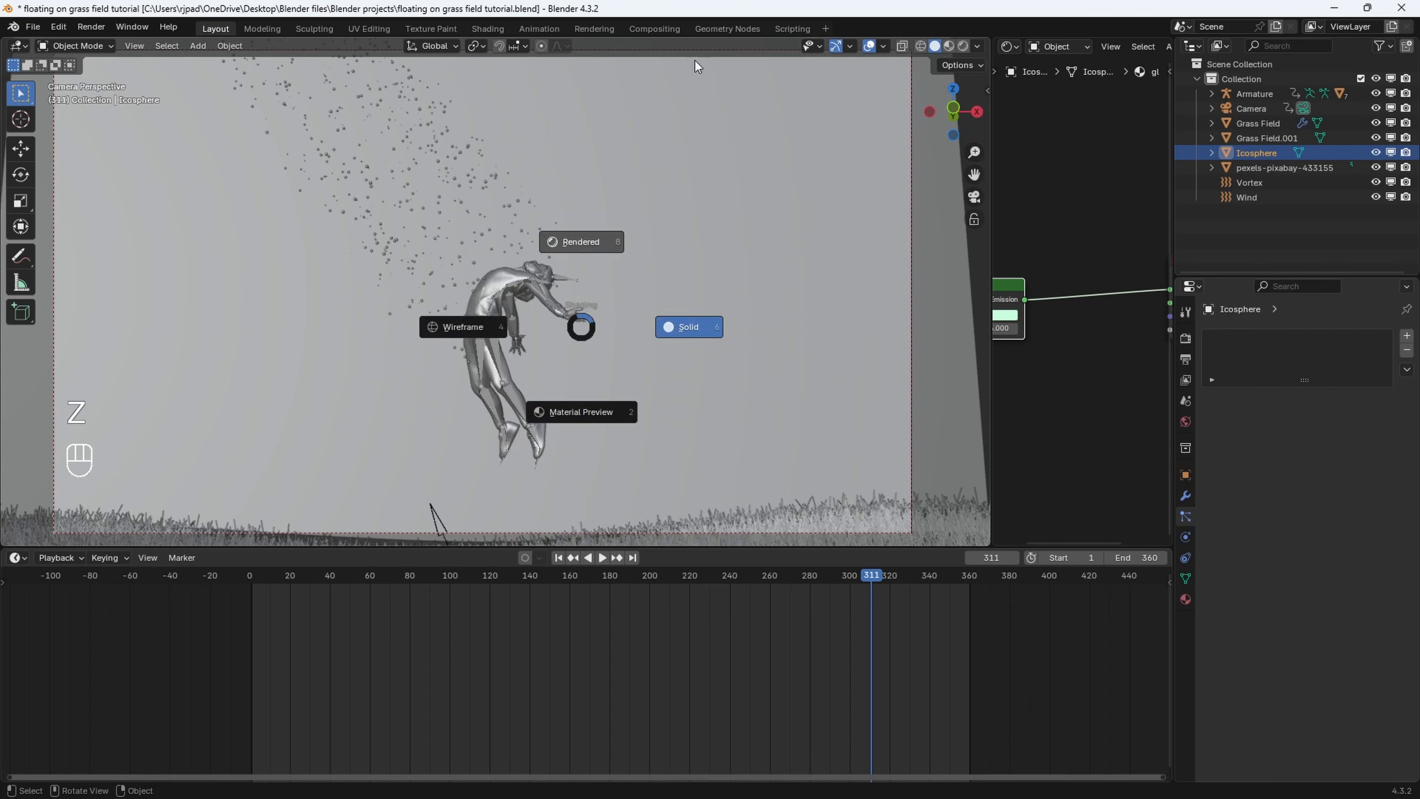
pyautogui.press('z')
pyautogui.click(532, 89)
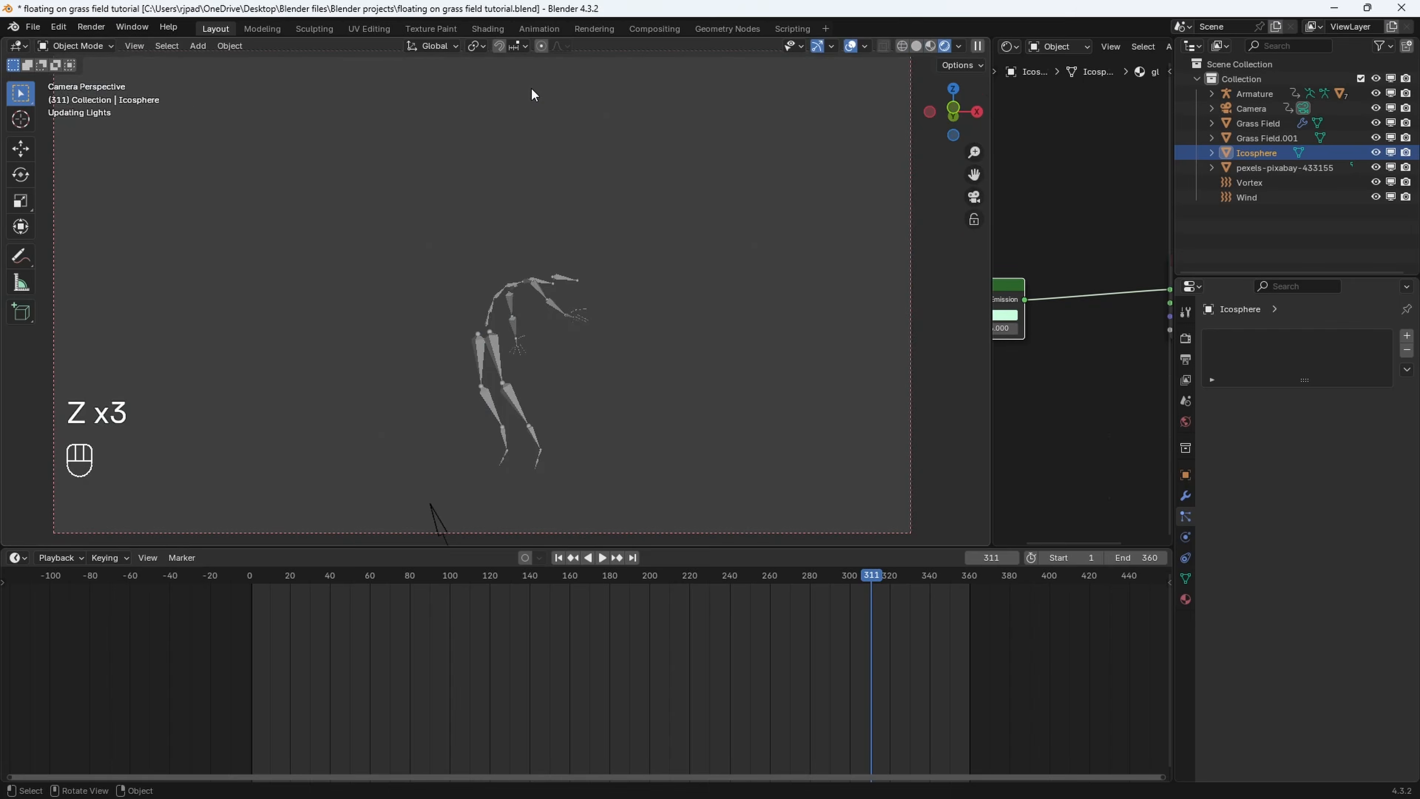
pyautogui.click(851, 47)
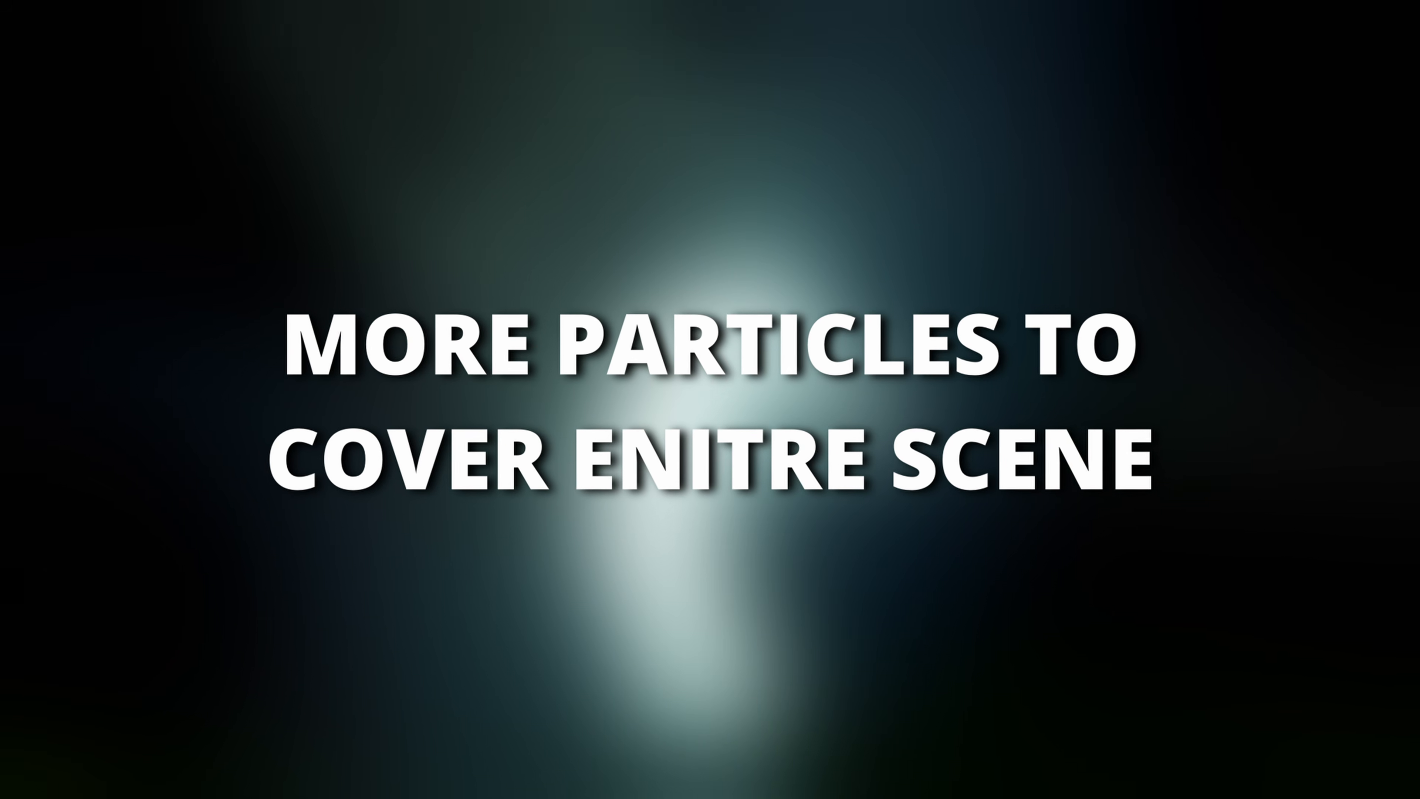
# Restore solid shading with overlays shown, and check the particle spread from the front and camera views
pyautogui.press('z')
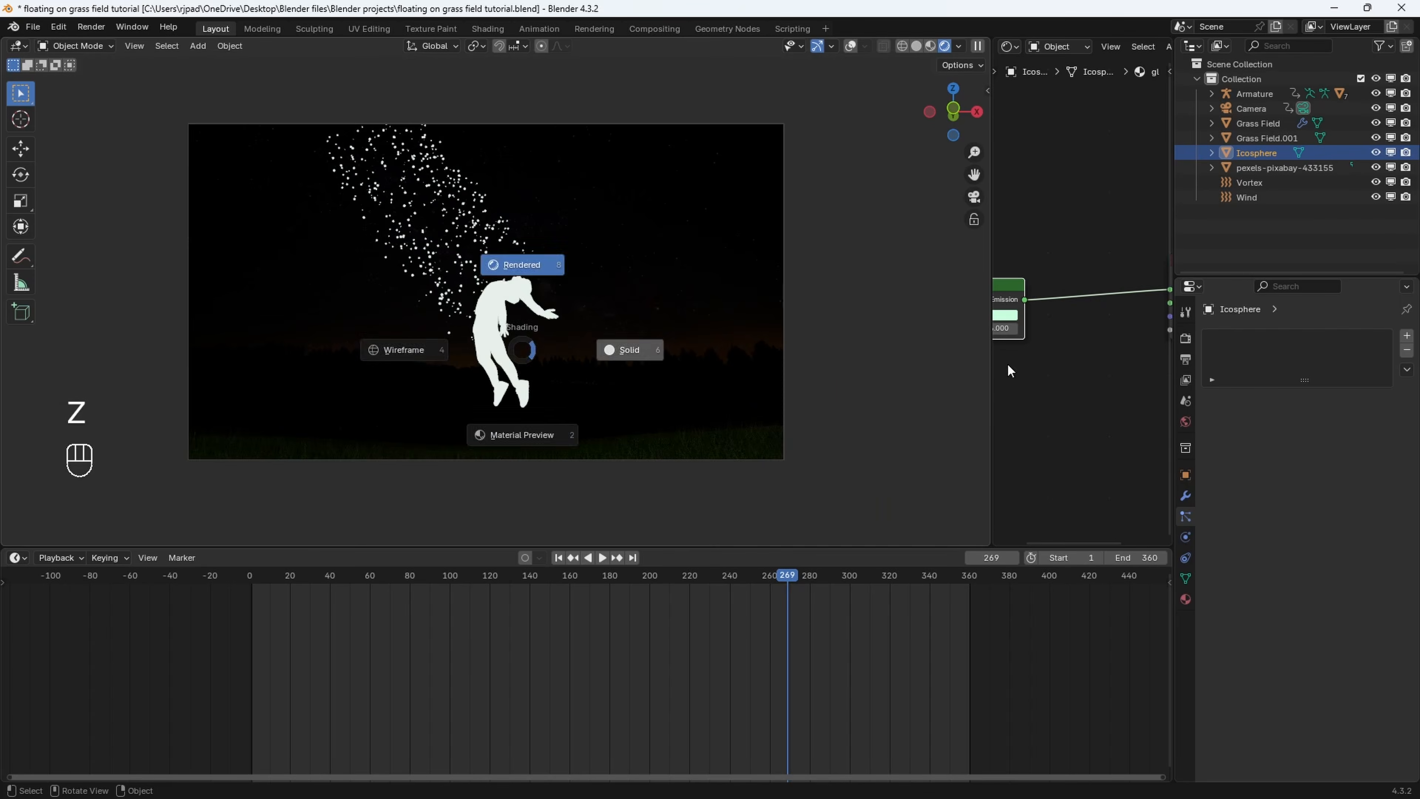
pyautogui.click(742, 206)
pyautogui.click(869, 46)
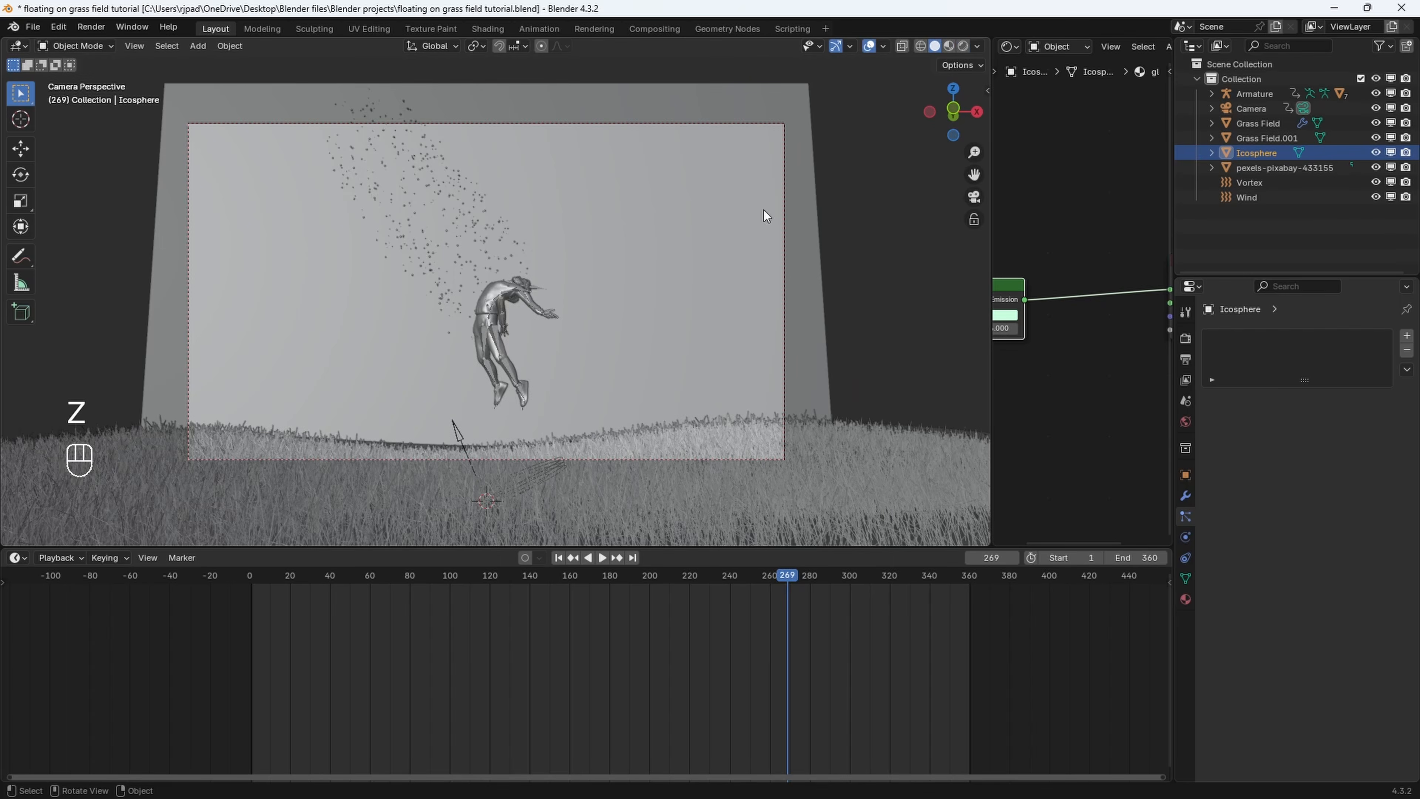
pyautogui.moveTo(763, 209); pyautogui.dragTo(624, 379, button='middle')
pyautogui.press('KP_1')
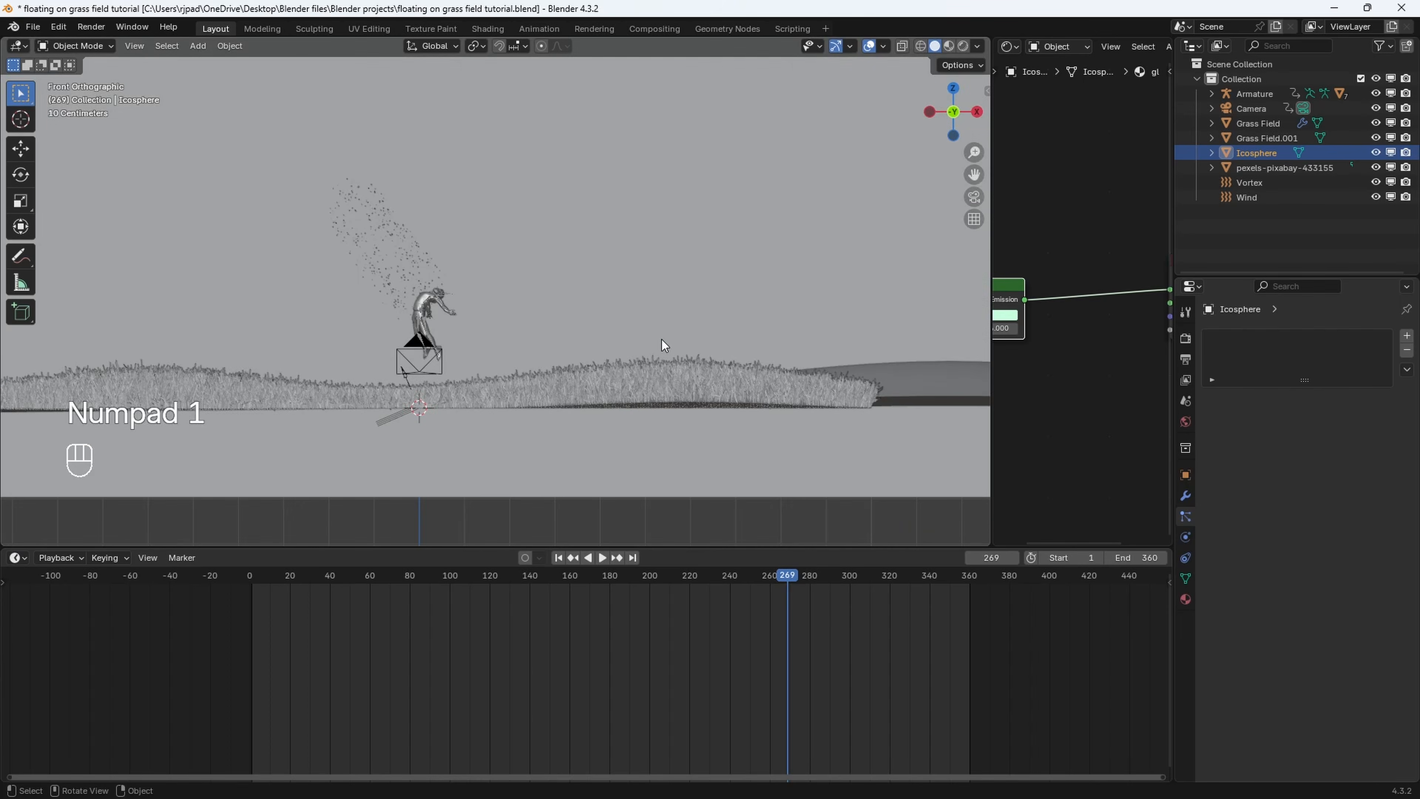
pyautogui.press('KP_0')
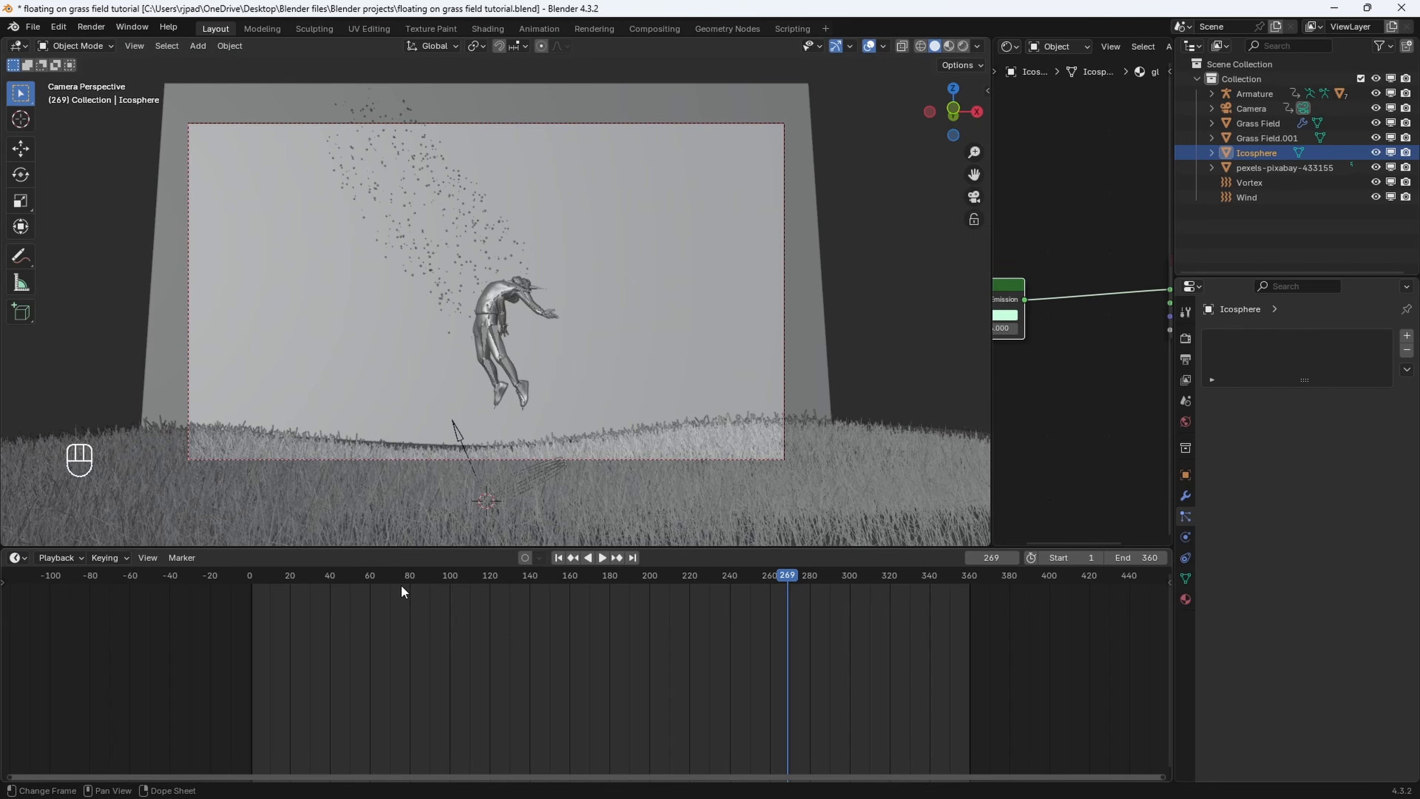
# Go back to frame 0 and add a new ico sphere to the scene
pyautogui.moveTo(400, 584); pyautogui.dragTo(249, 580)
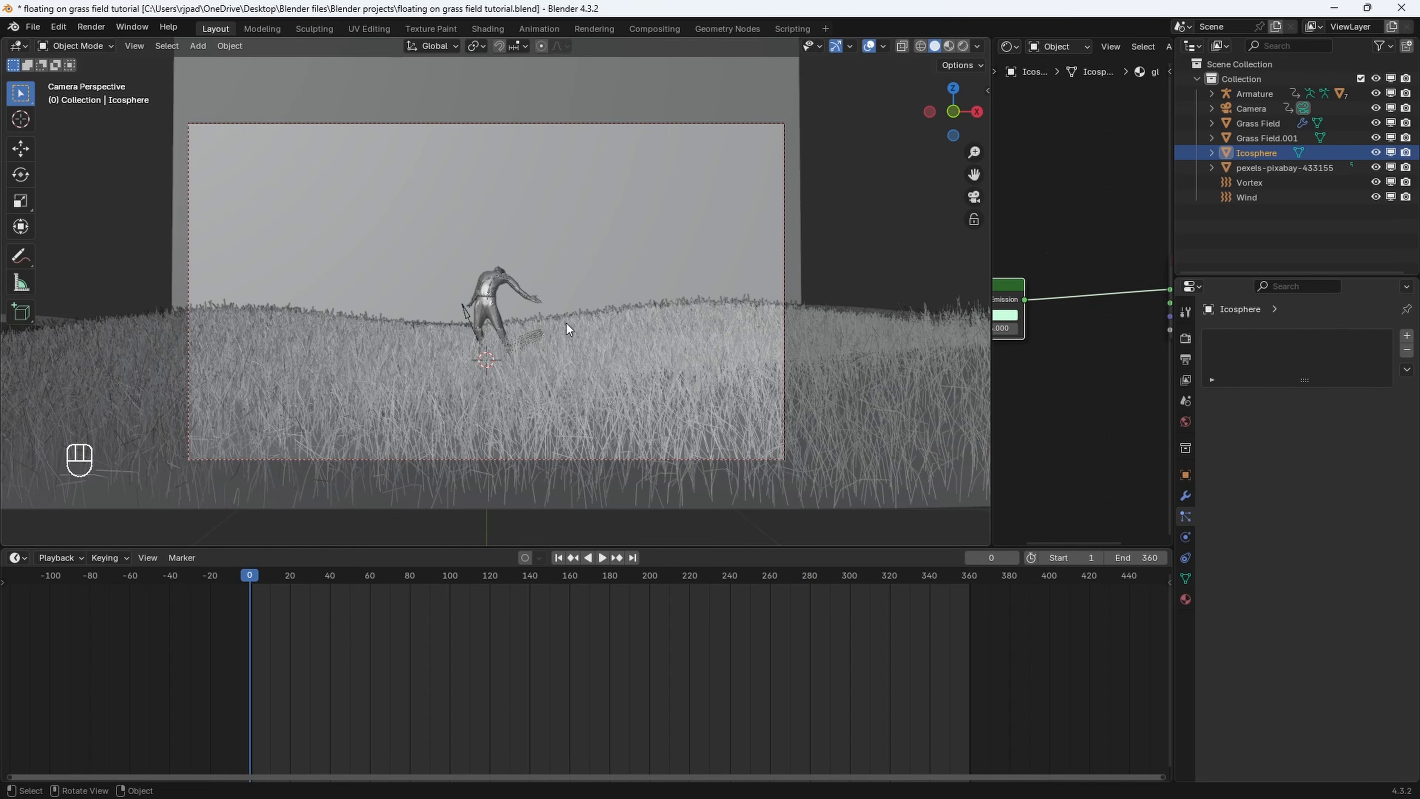
pyautogui.hotkey('shift', 'a')
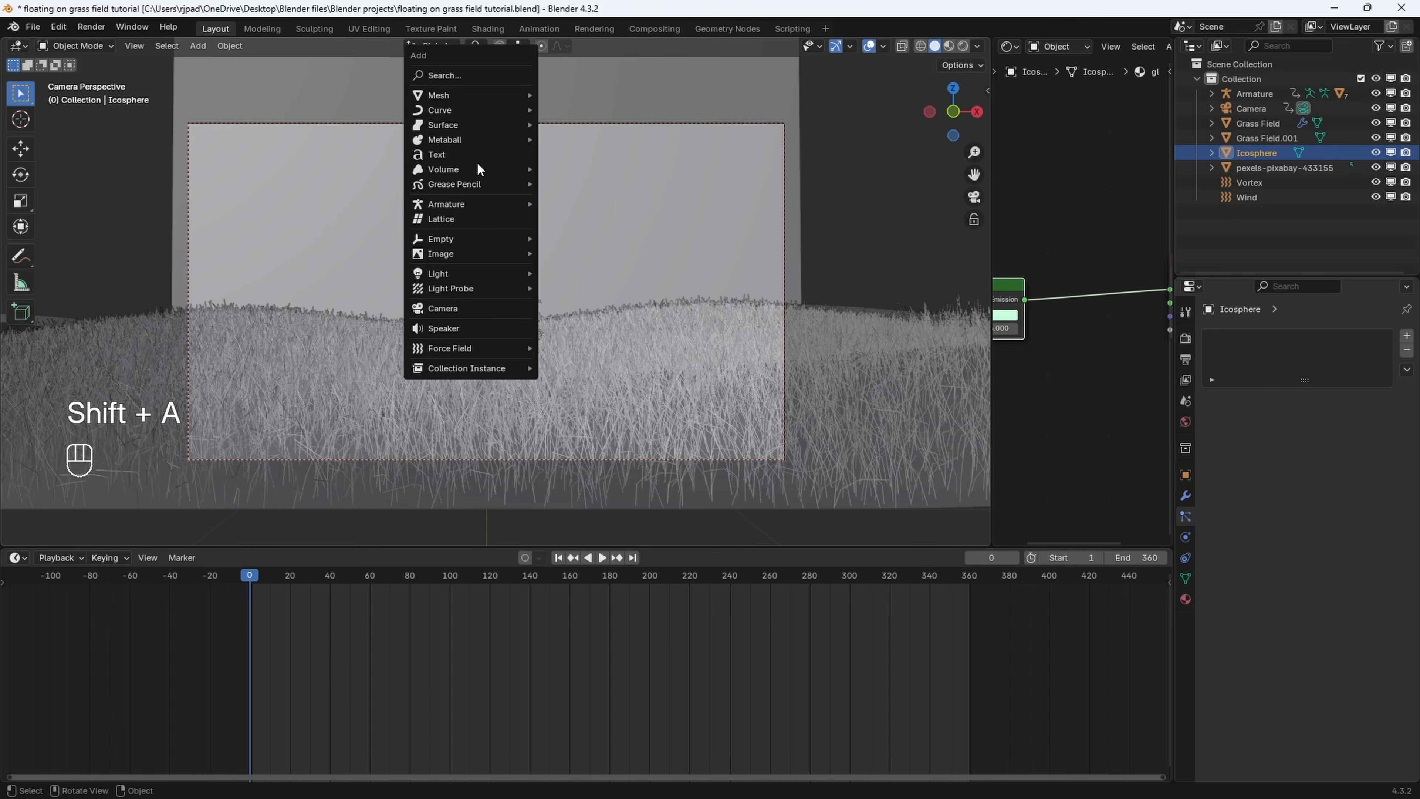
pyautogui.moveTo(481, 96)
pyautogui.click(587, 154)
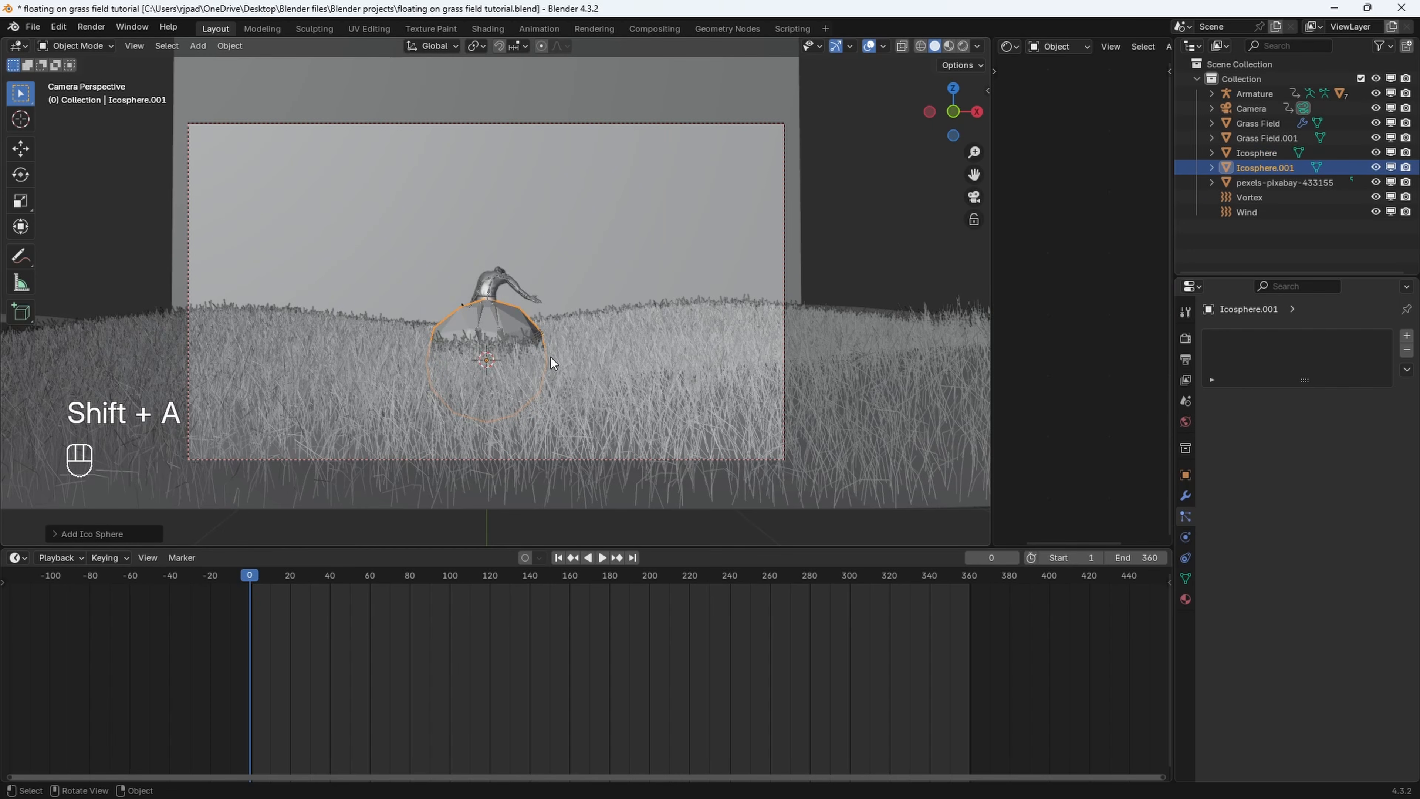
# Raise the new ico sphere to the character's torso and scale it down to about 0.04 so it hides inside the body
pyautogui.press('g')
pyautogui.press('z')
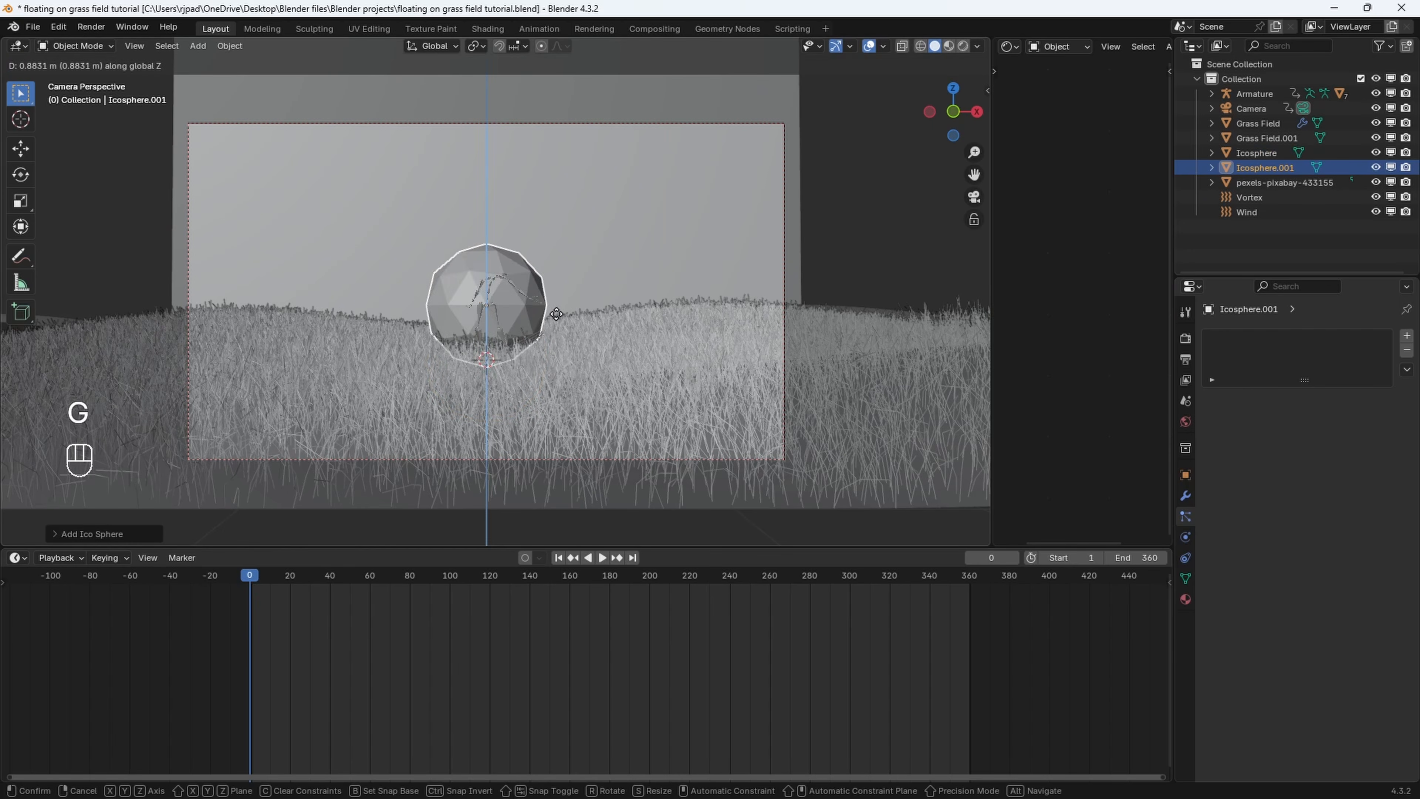
pyautogui.click(555, 309)
pyautogui.press('g')
pyautogui.click(537, 324)
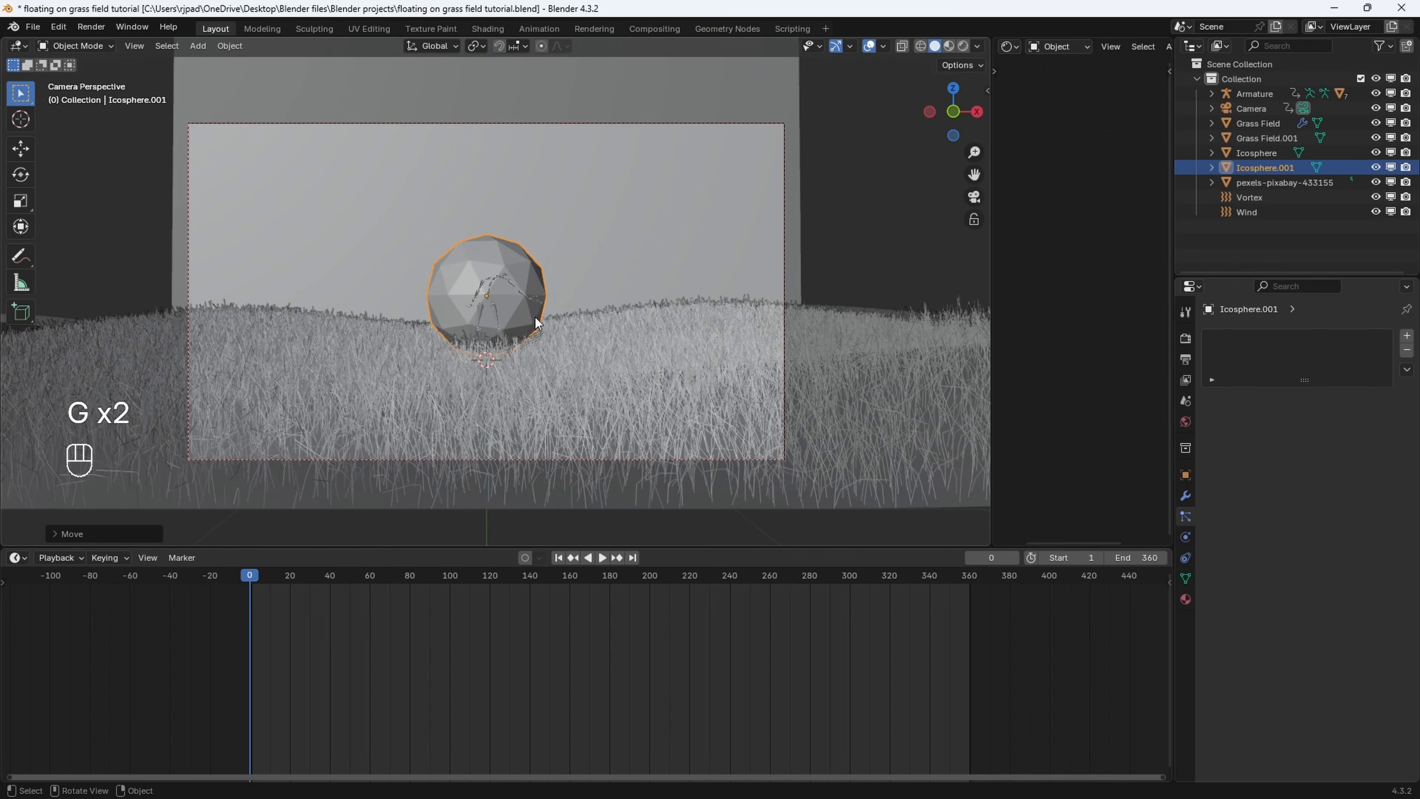
pyautogui.press('s')
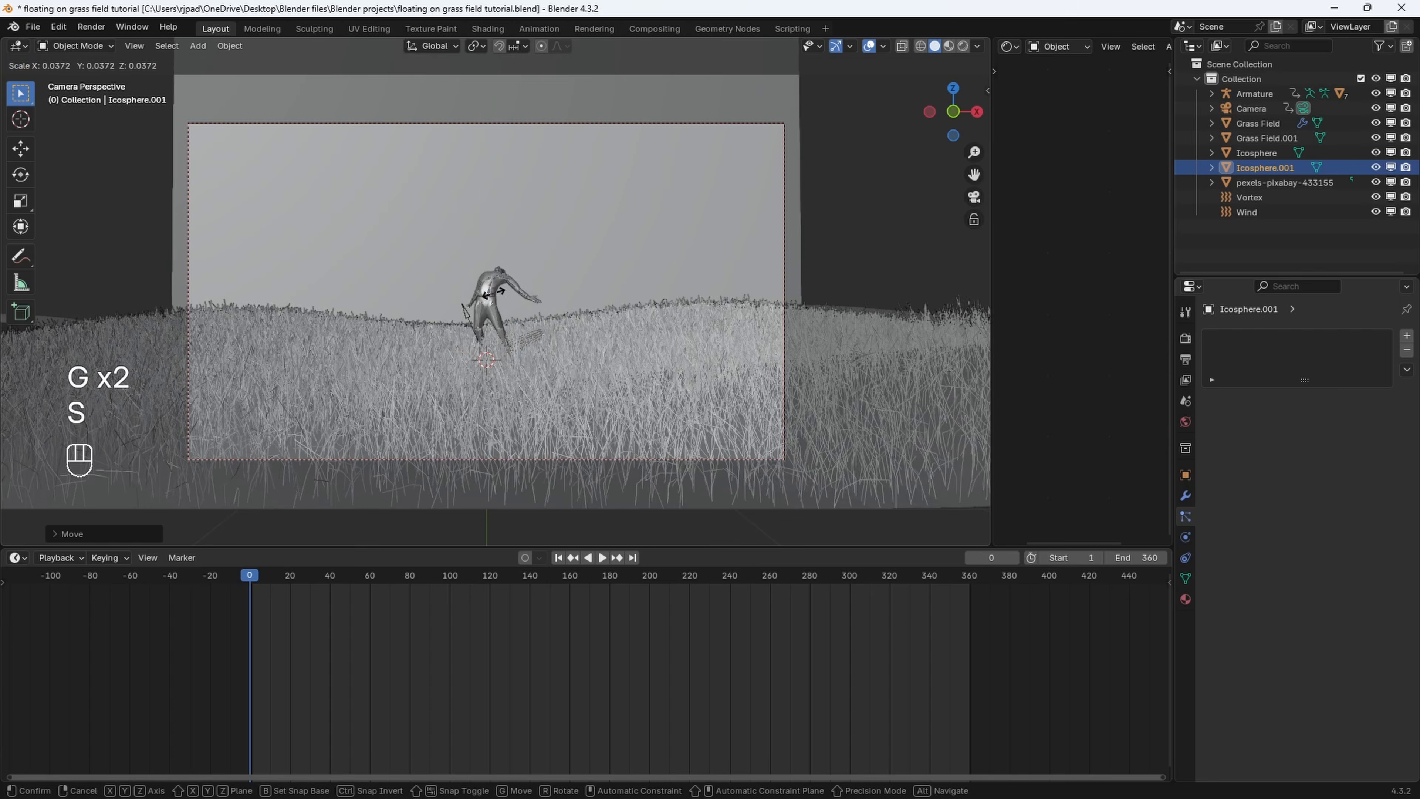
pyautogui.click(491, 293)
# Rename the new ico sphere to "Particle emitter" and add an emitter particle system to it
pyautogui.scroll(6, 534, 311)
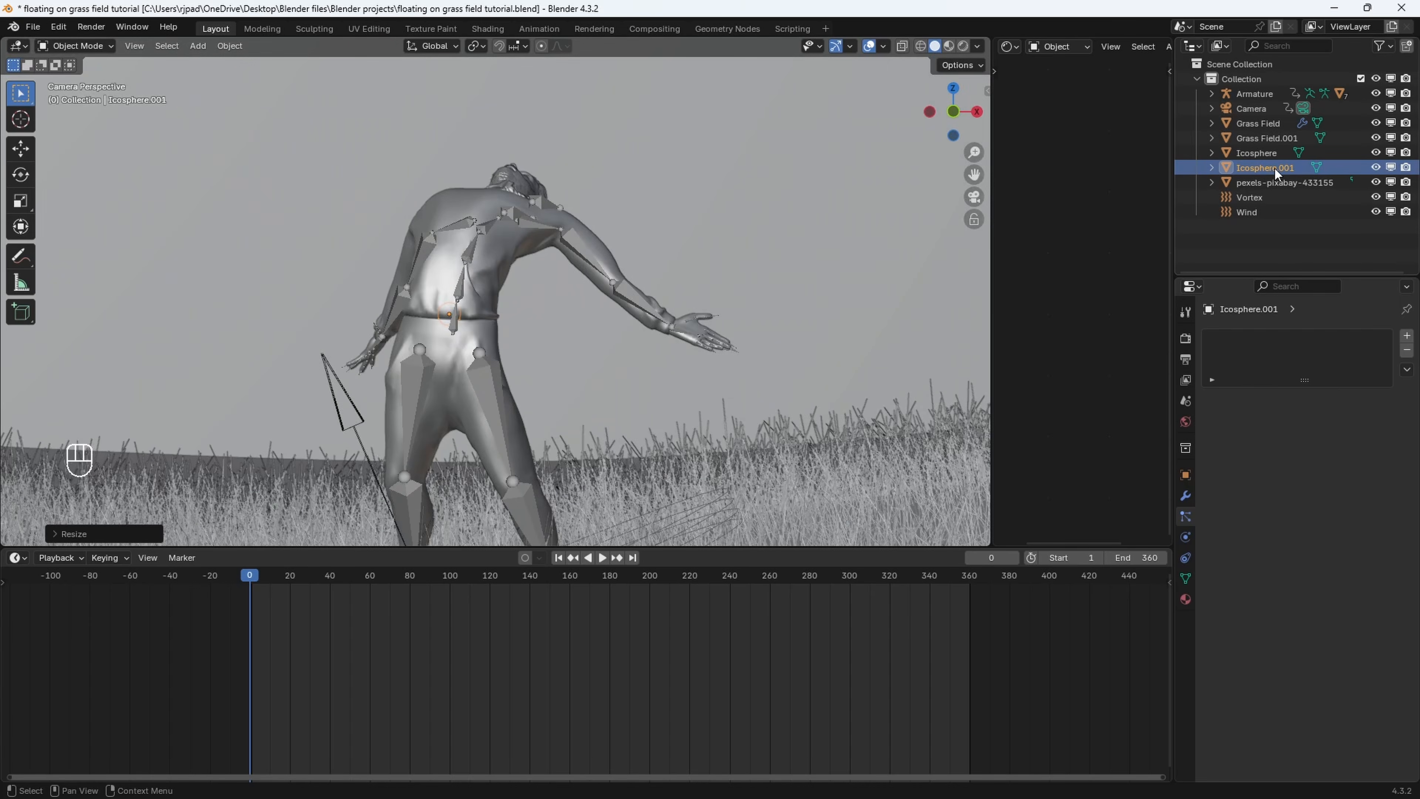
pyautogui.doubleClick(1275, 169)
pyautogui.write('Part')
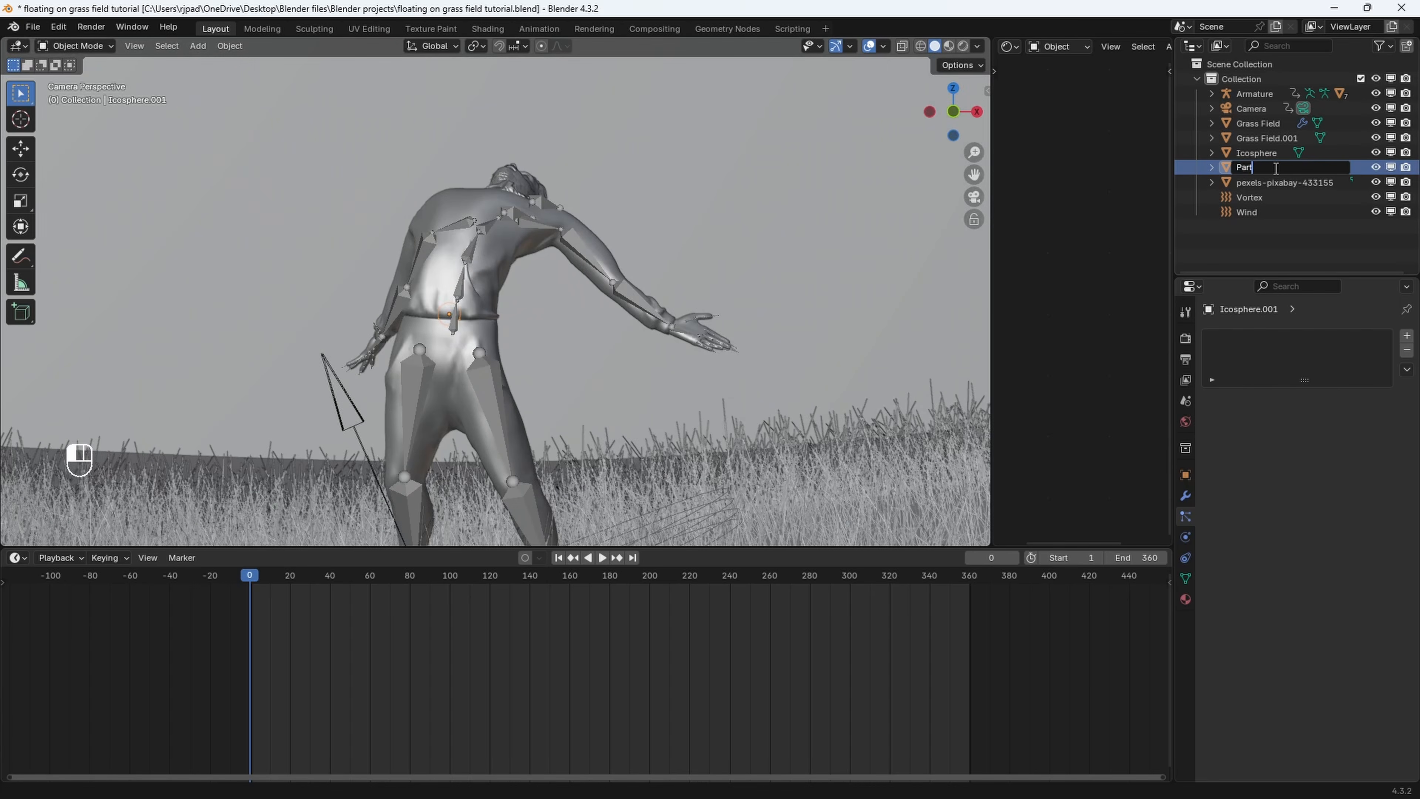
pyautogui.write('icle emitter')
pyautogui.press('Return')
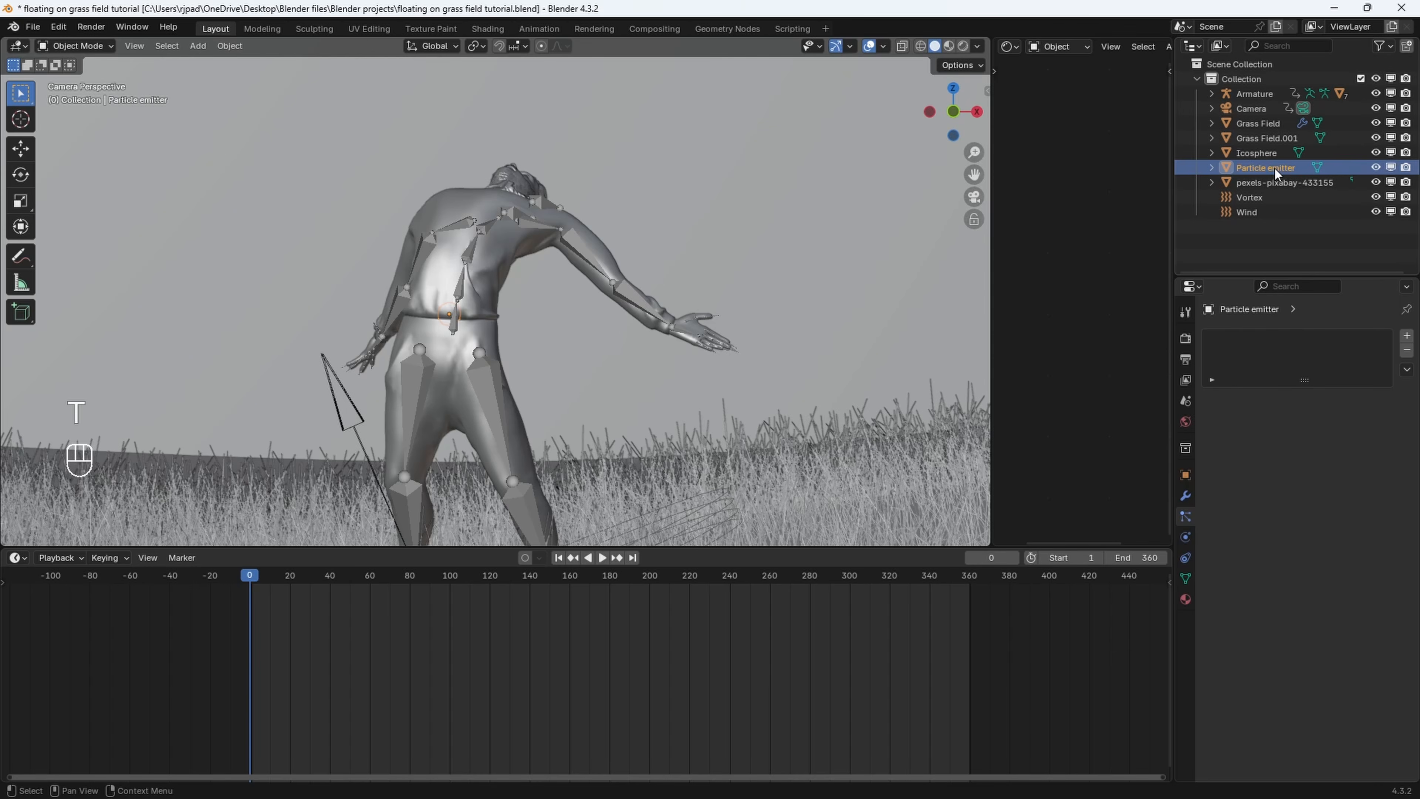
pyautogui.click(1408, 337)
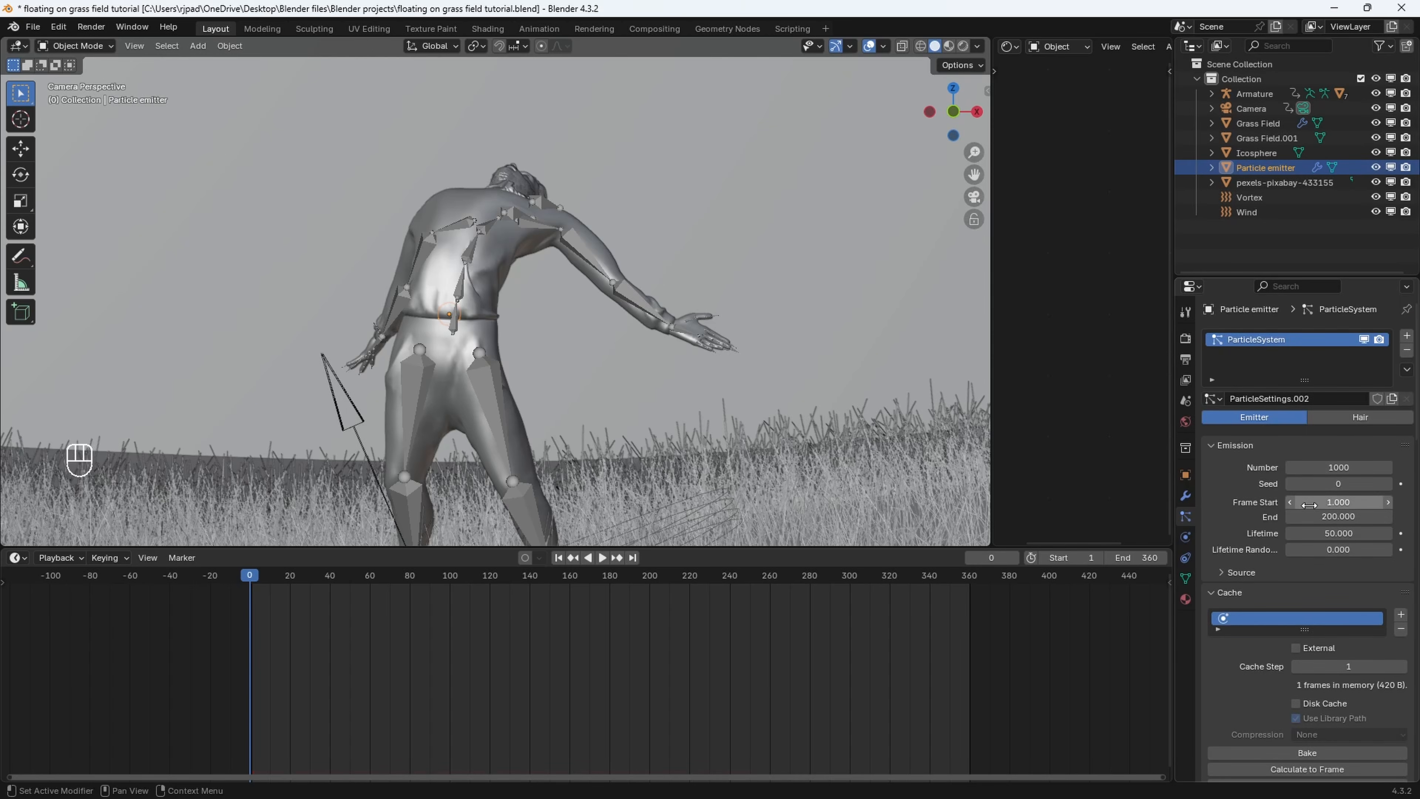
pyautogui.scroll(-3, 1313, 537)
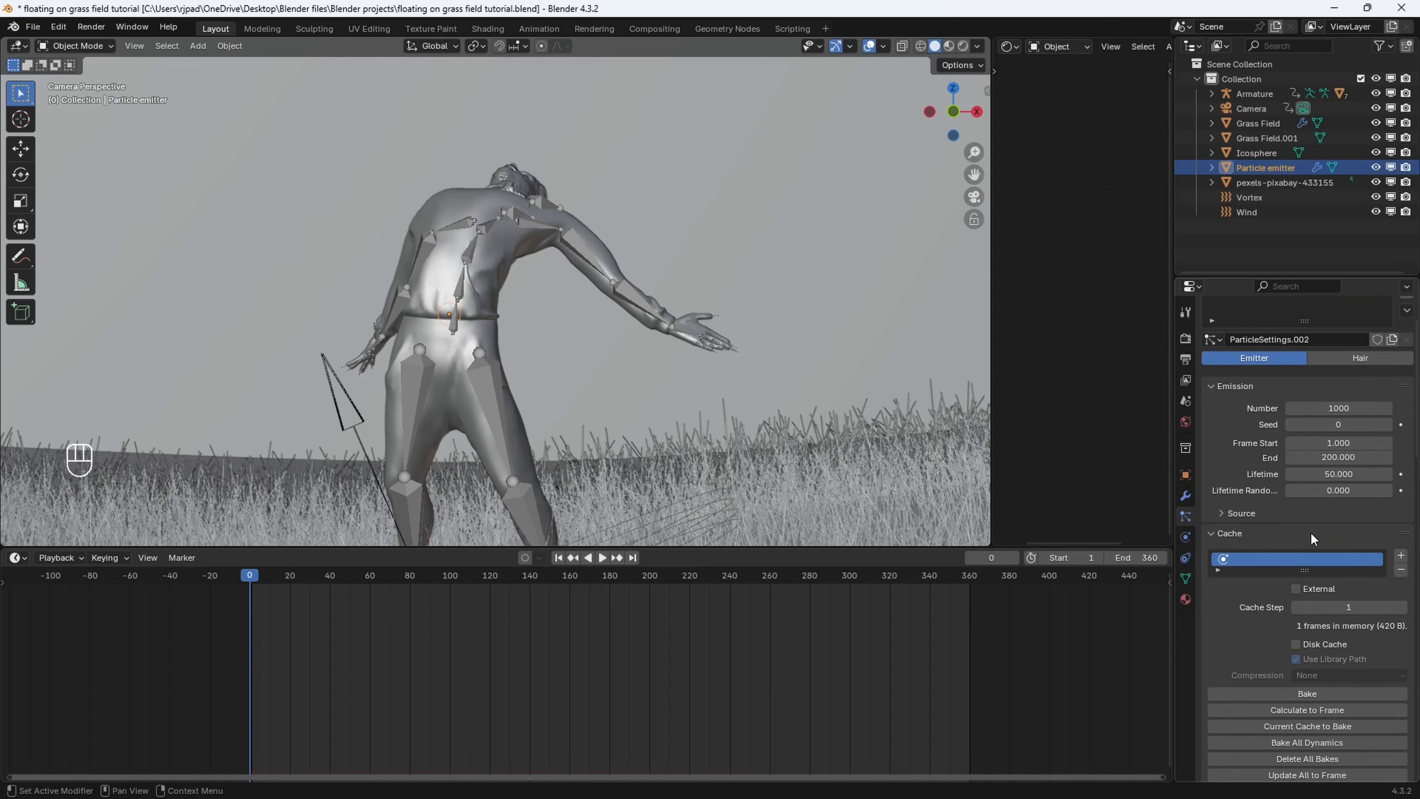
# Set the new emitter's emission end frame to 500 and the particle lifetime to 500
pyautogui.click(1338, 459)
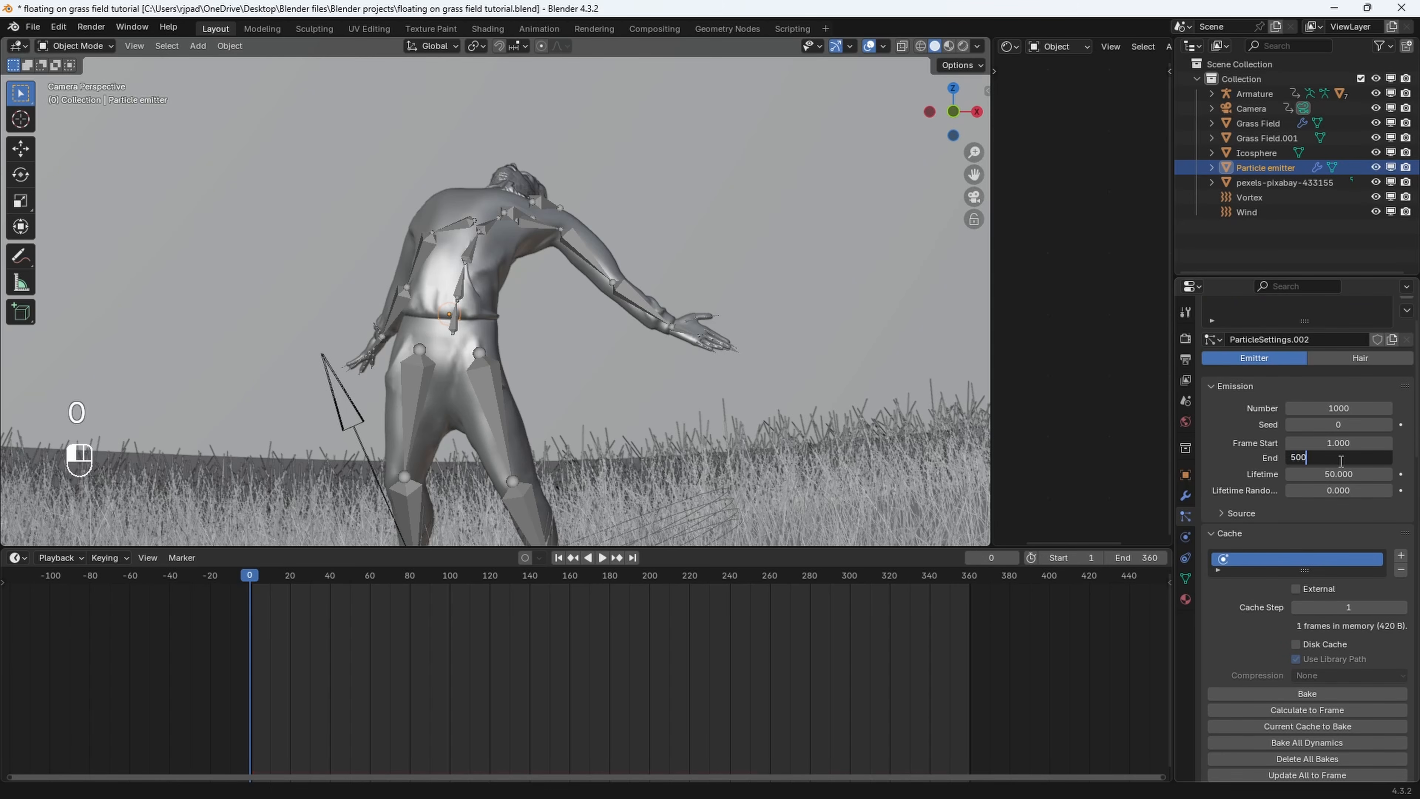
pyautogui.write('500')
pyautogui.press('Return')
pyautogui.click(1332, 473)
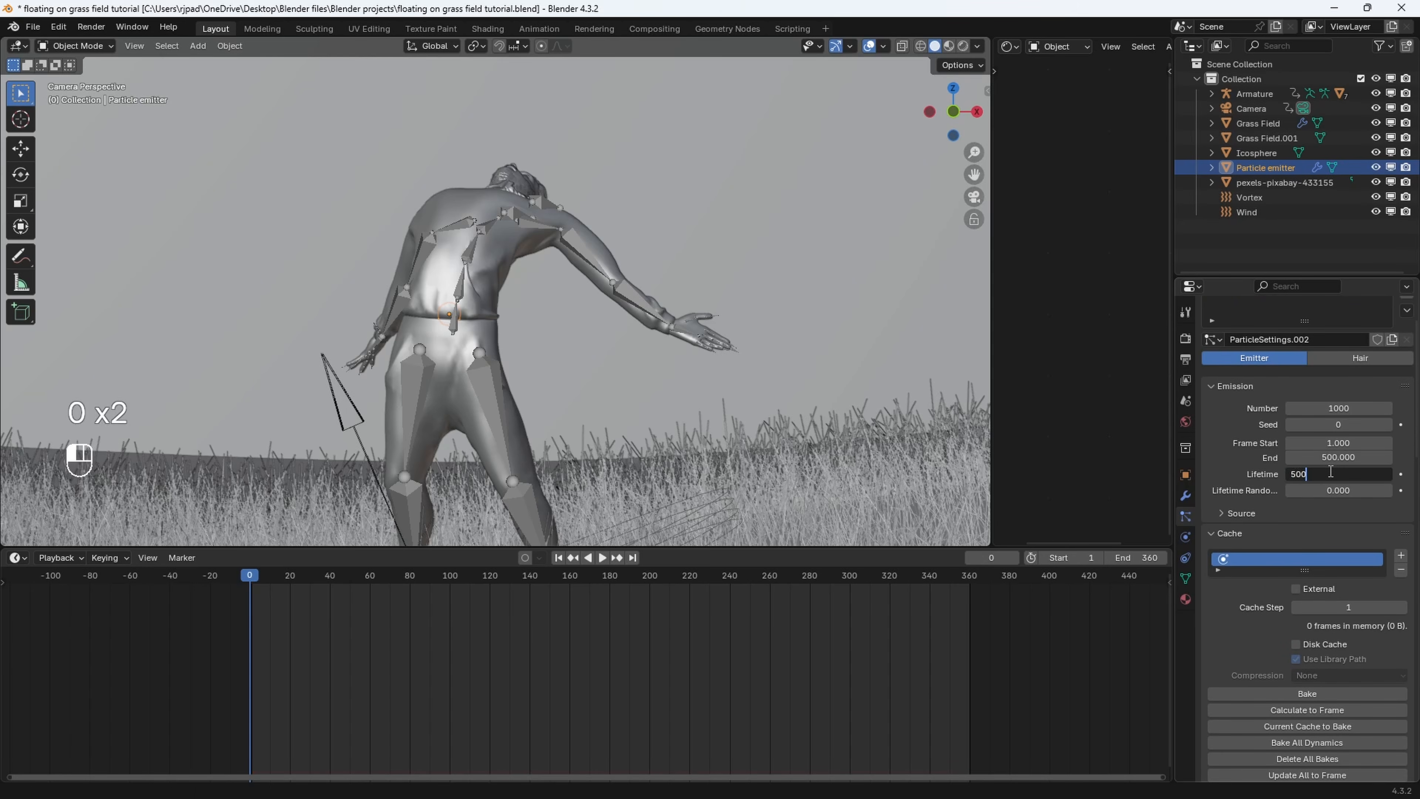
pyautogui.press('Return')
# Render the emitter's particles as objects, using the existing Icosphere as the instance object
pyautogui.scroll(-20, 1316, 575)
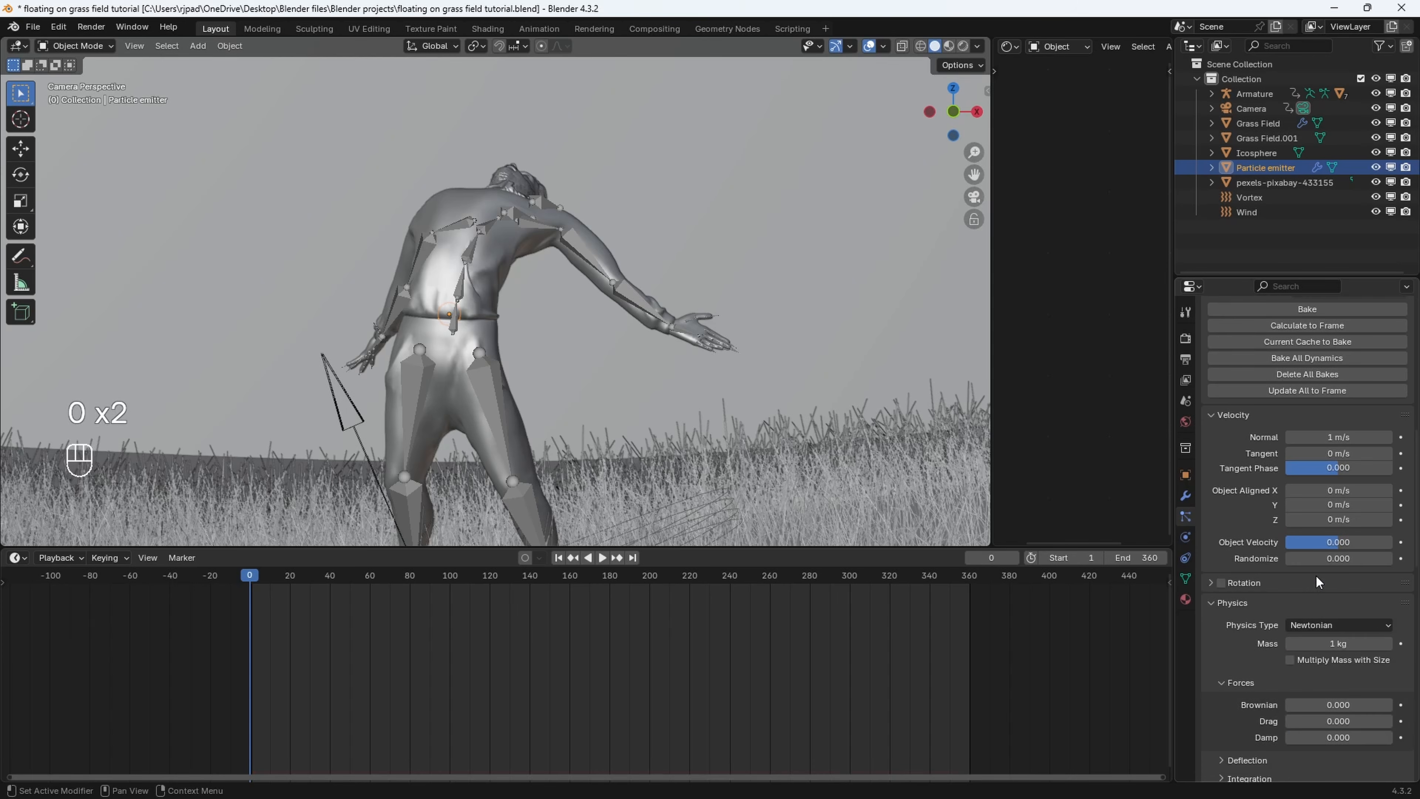
pyautogui.scroll(-4, 1317, 582)
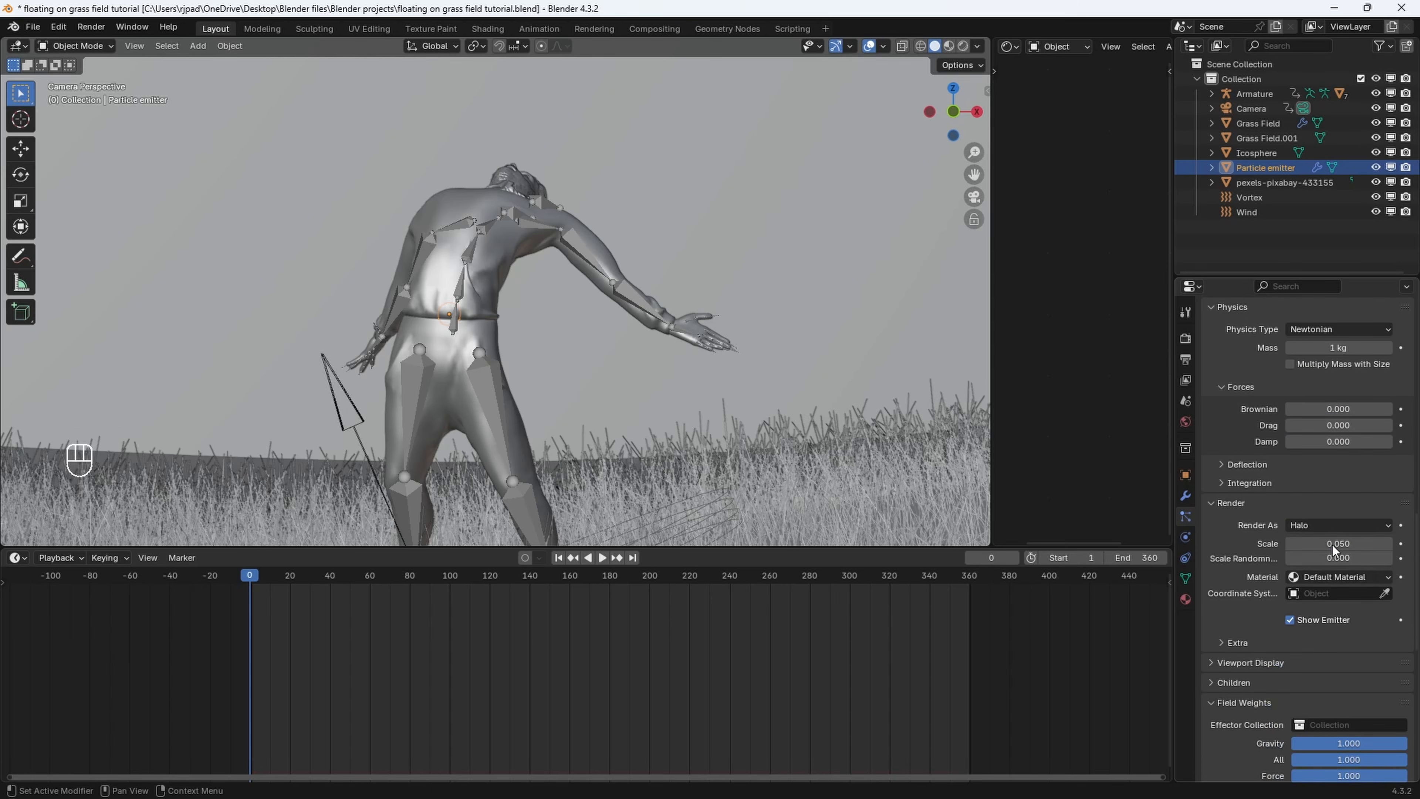
pyautogui.click(1333, 525)
pyautogui.click(1311, 607)
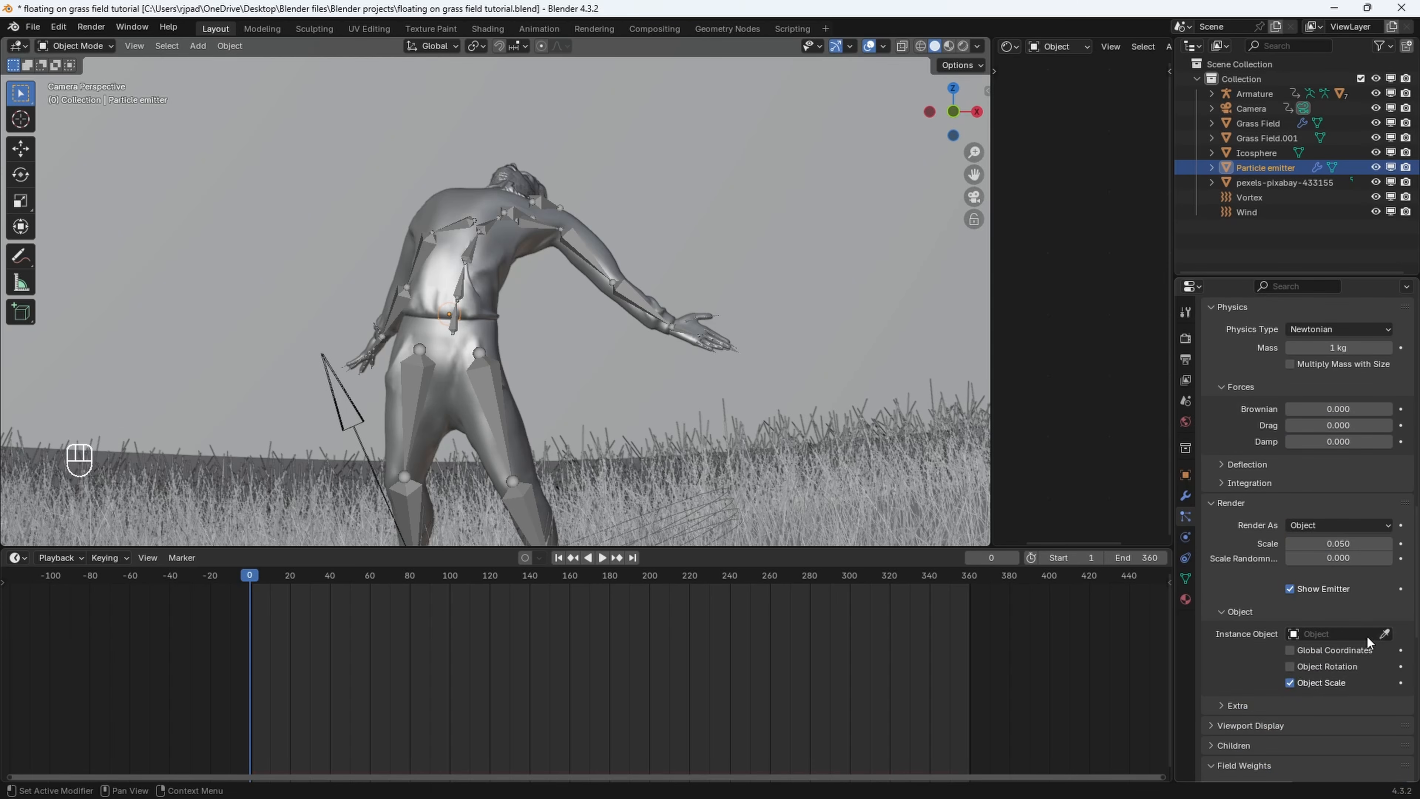
pyautogui.click(1385, 634)
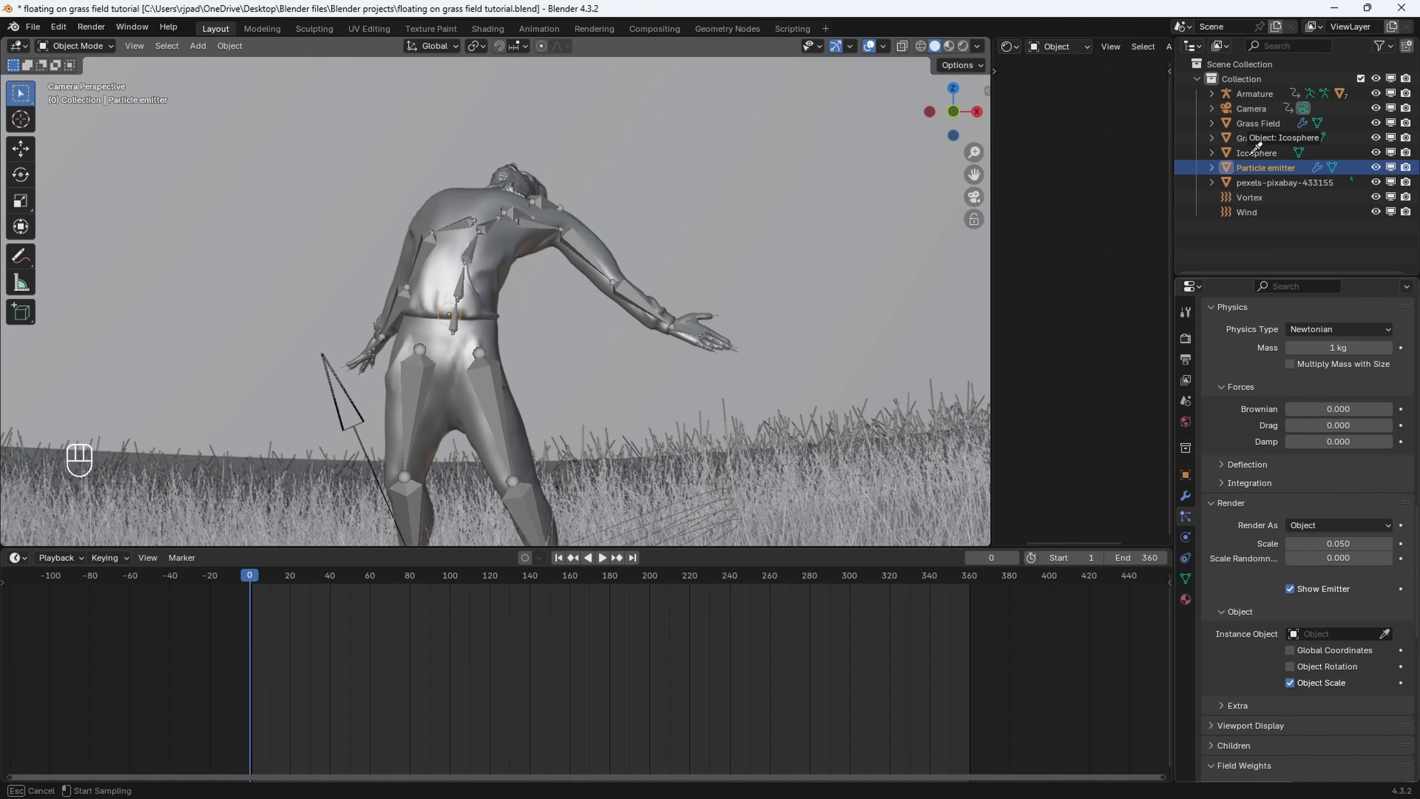
pyautogui.click(1265, 144)
# Set the particle system's Gravity and All field weights to 0 and preview the emission
pyautogui.scroll(-5, 1354, 646)
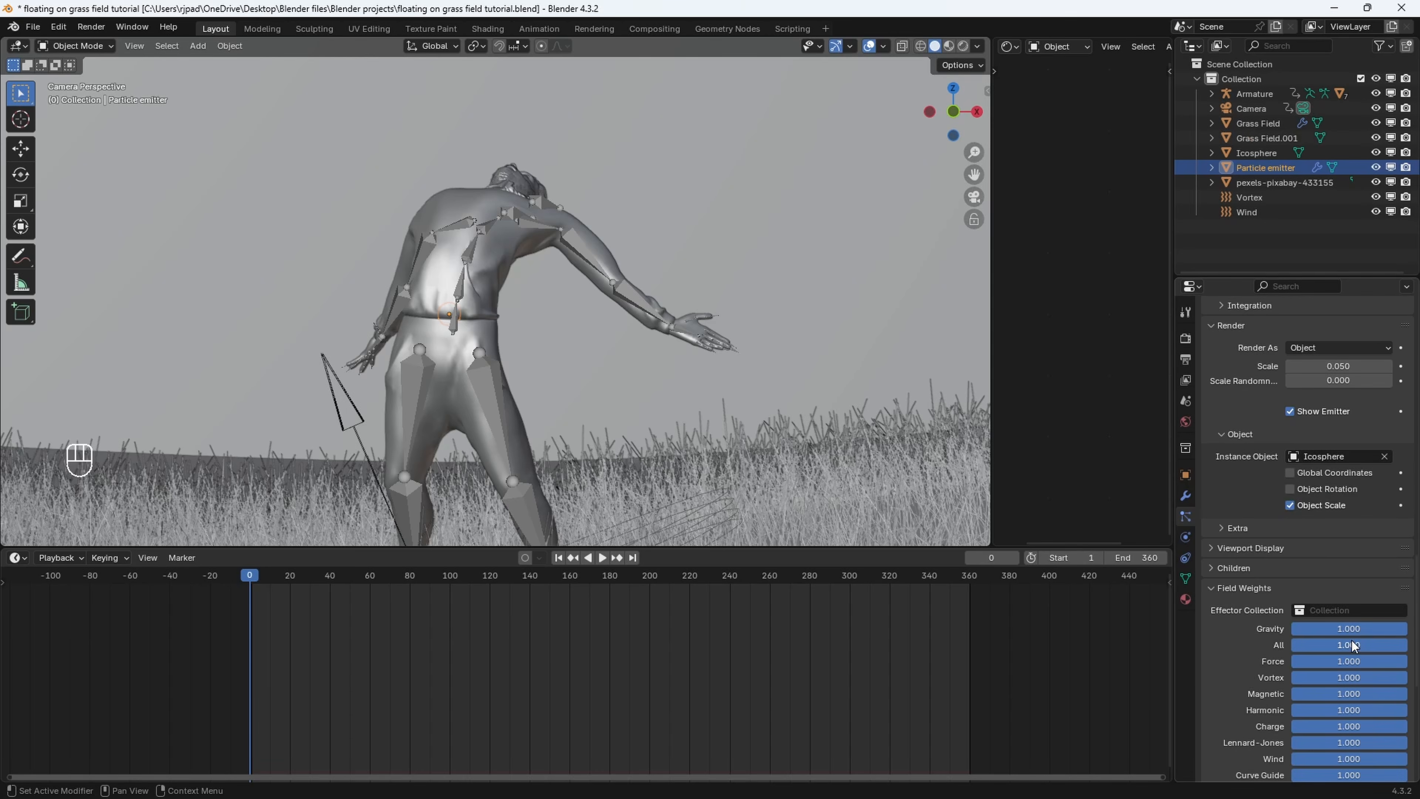
pyautogui.scroll(-5, 1355, 646)
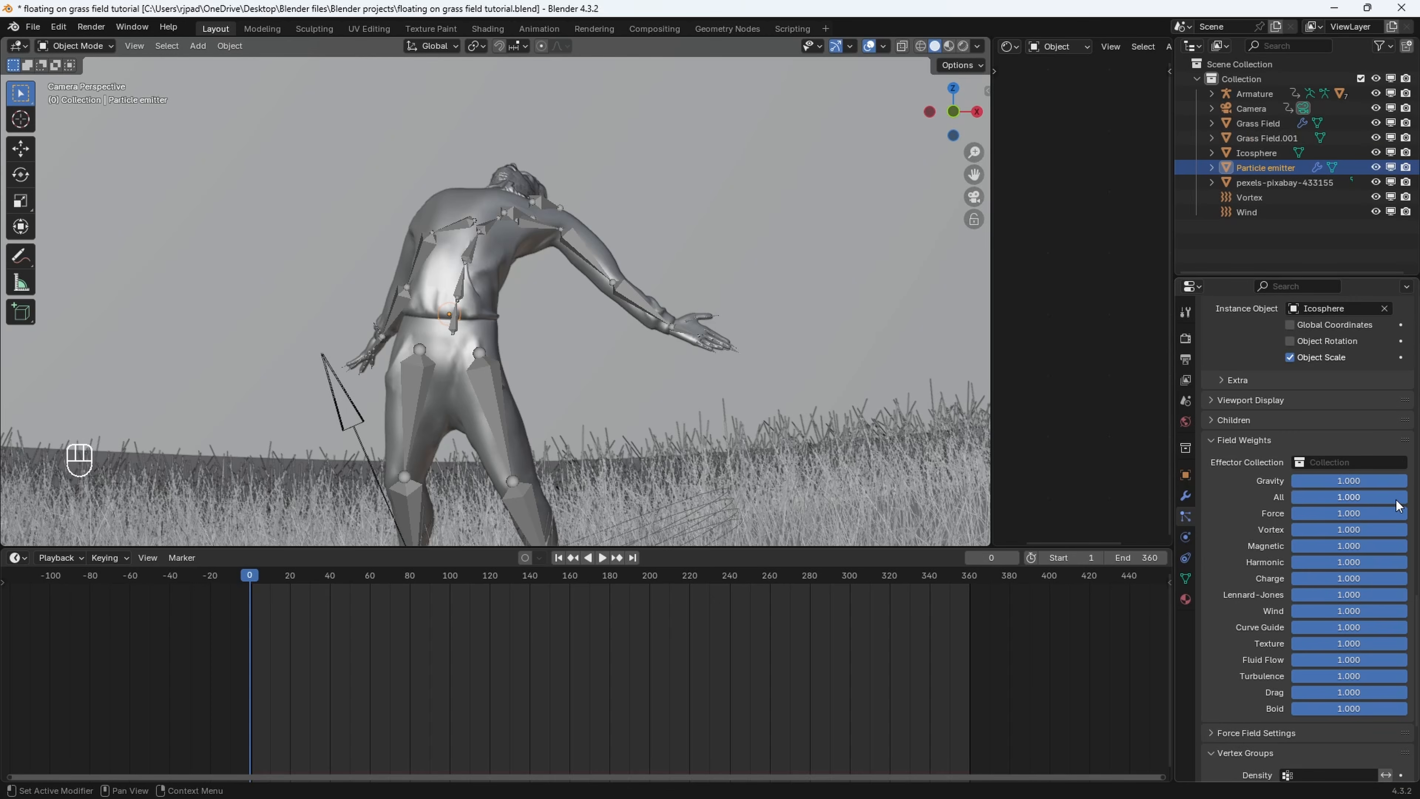
pyautogui.moveTo(1396, 483); pyautogui.dragTo(1280, 499)
pyautogui.scroll(-6, 728, 410)
pyautogui.press('space')
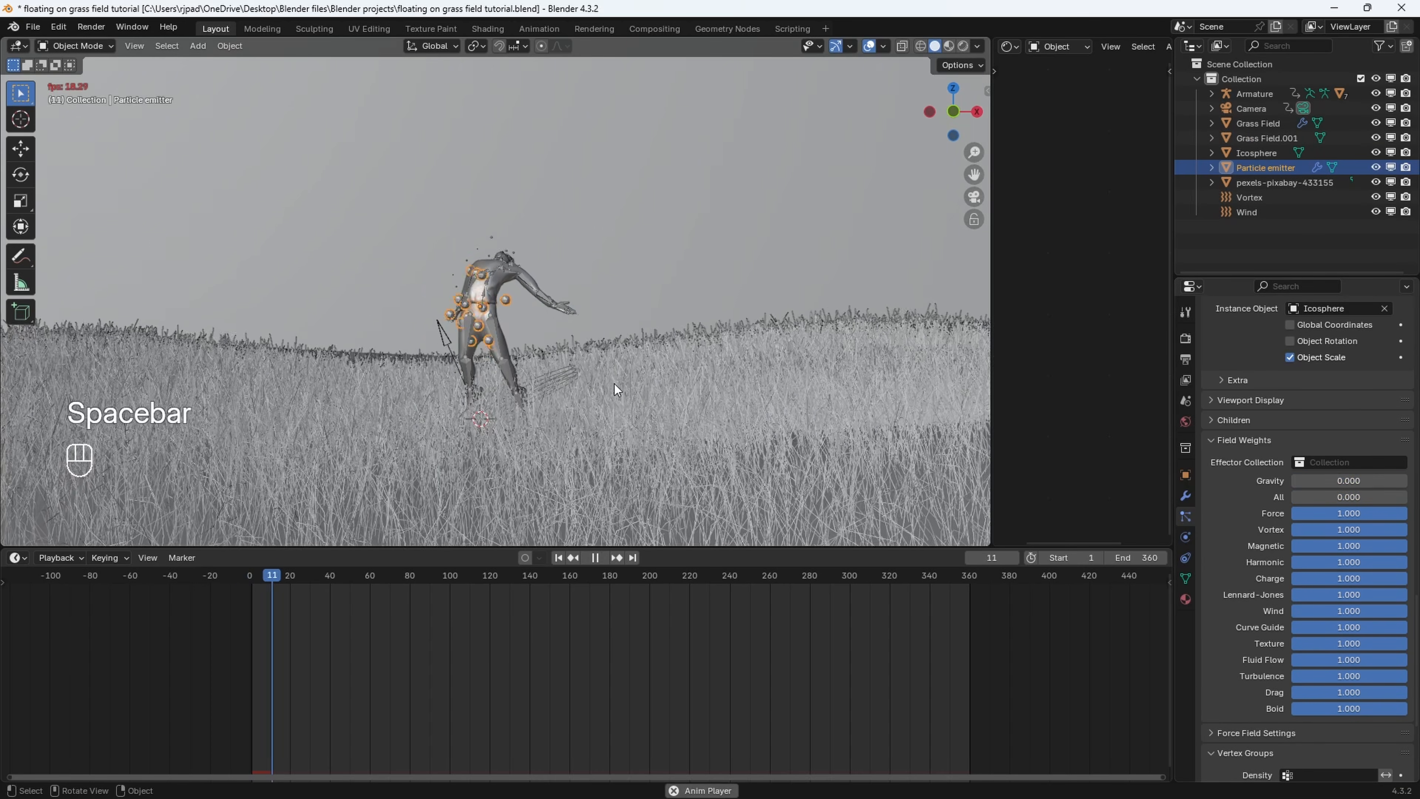
pyautogui.press('space')
# Set the particle render scale to 0.01 with scale randomness 1, and play the result in camera view
pyautogui.scroll(10, 1348, 512)
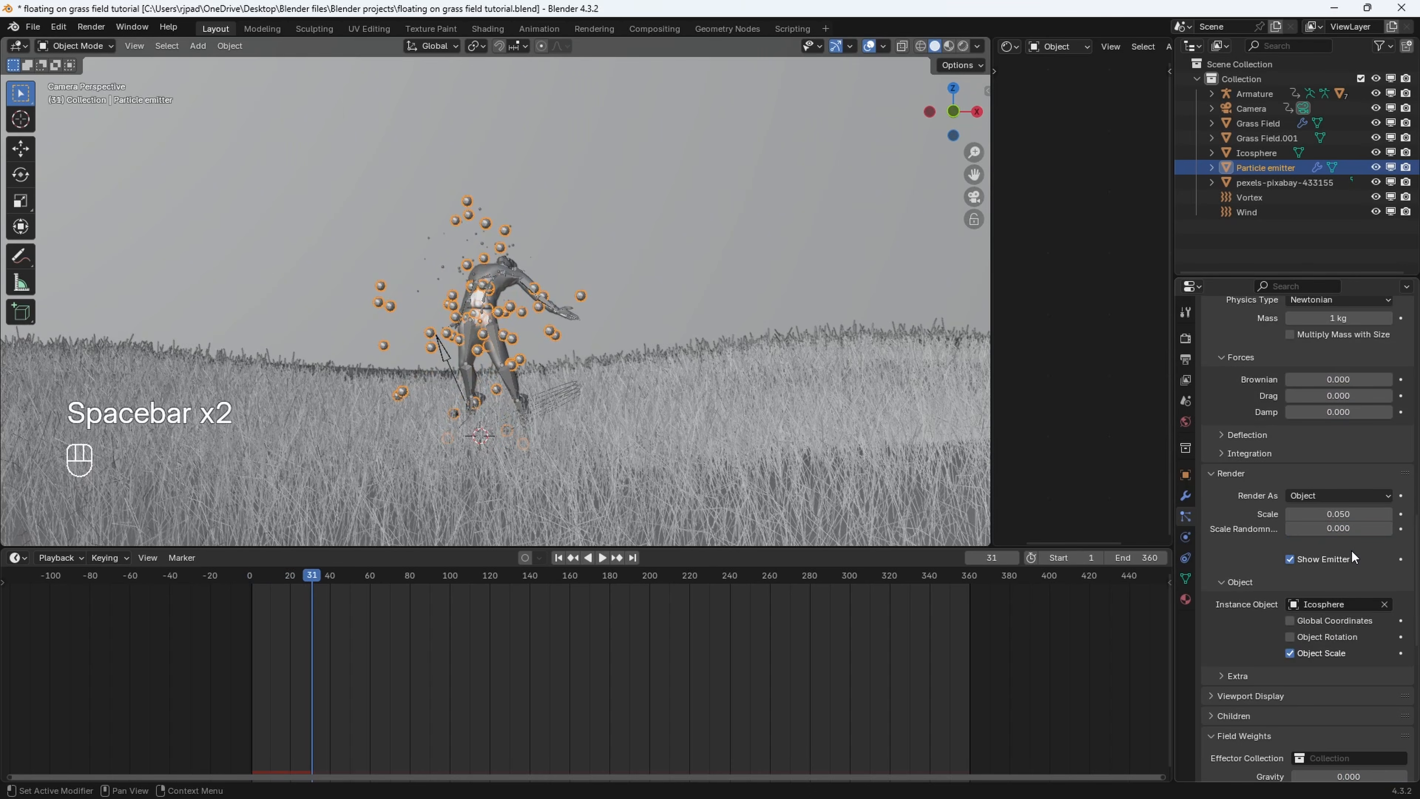
pyautogui.click(1345, 513)
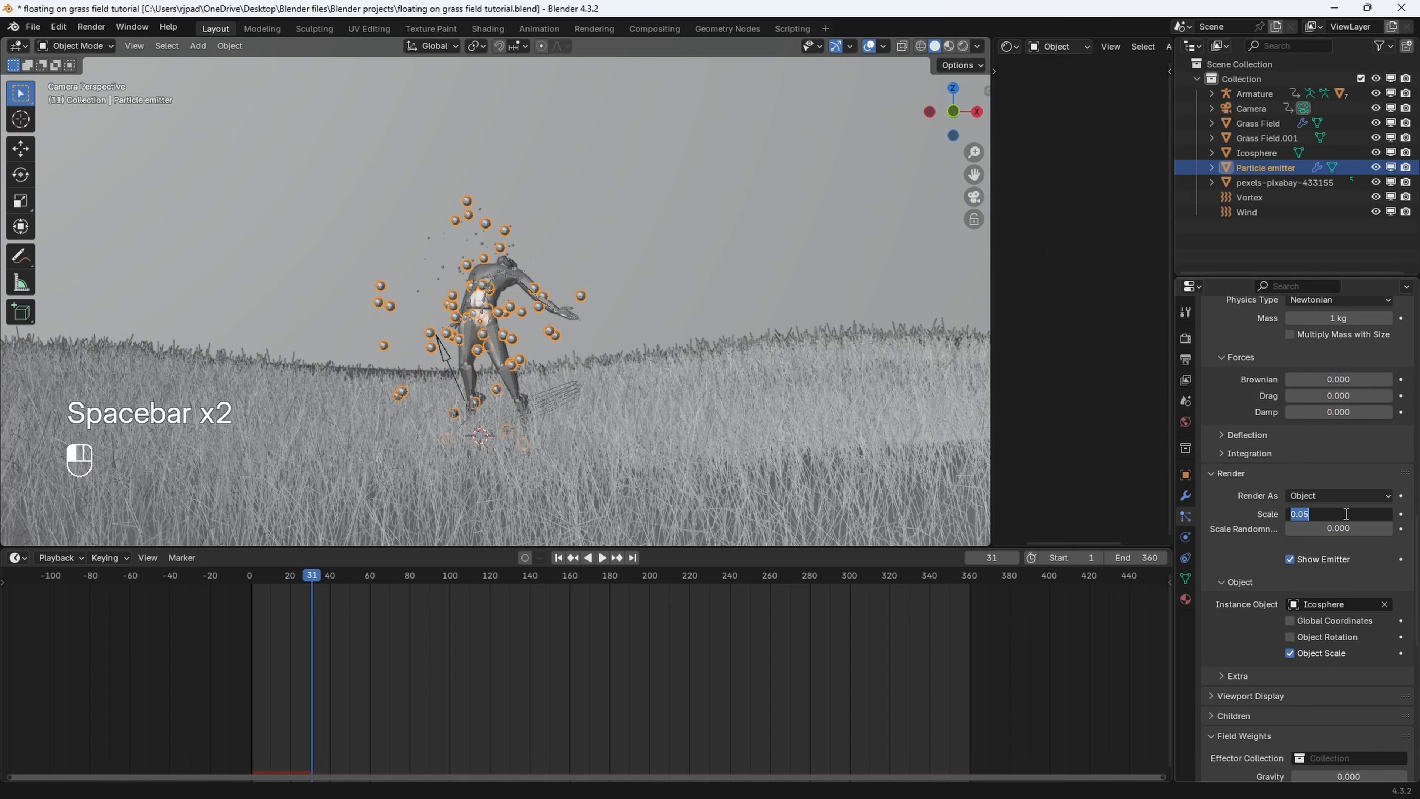
pyautogui.write('0.01')
pyautogui.press('Return')
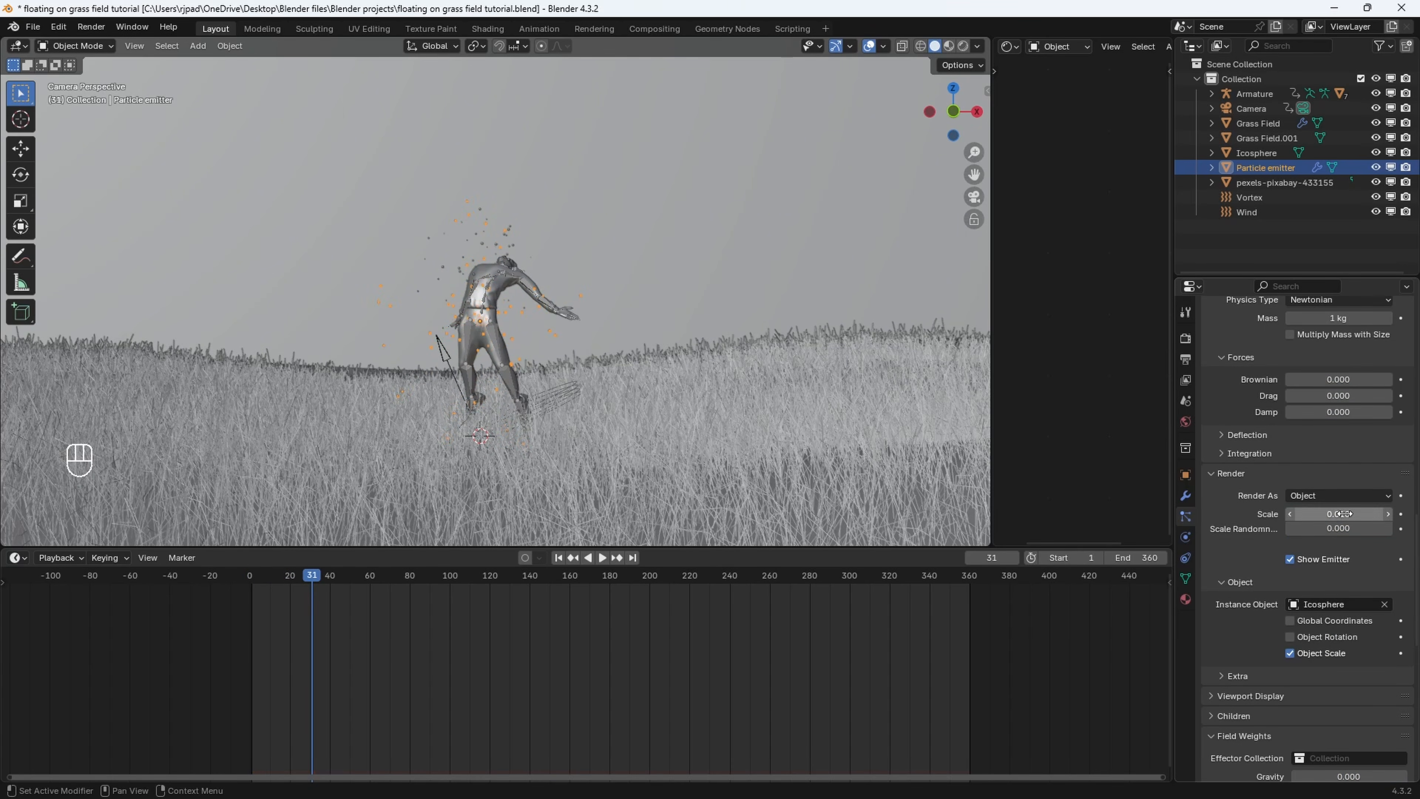
pyautogui.moveTo(1310, 529); pyautogui.dragTo(1417, 529)
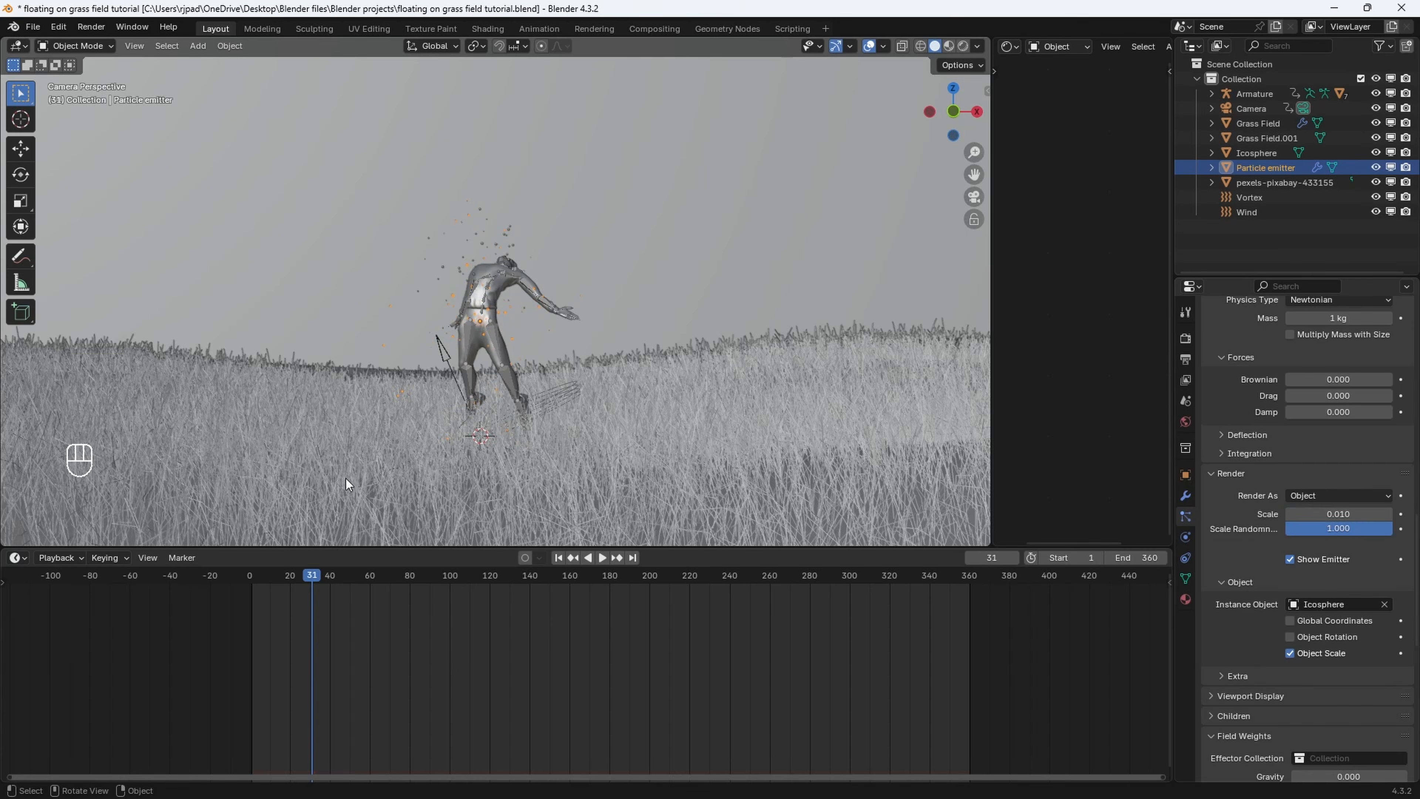
pyautogui.press('space')
pyautogui.press('KP_0')
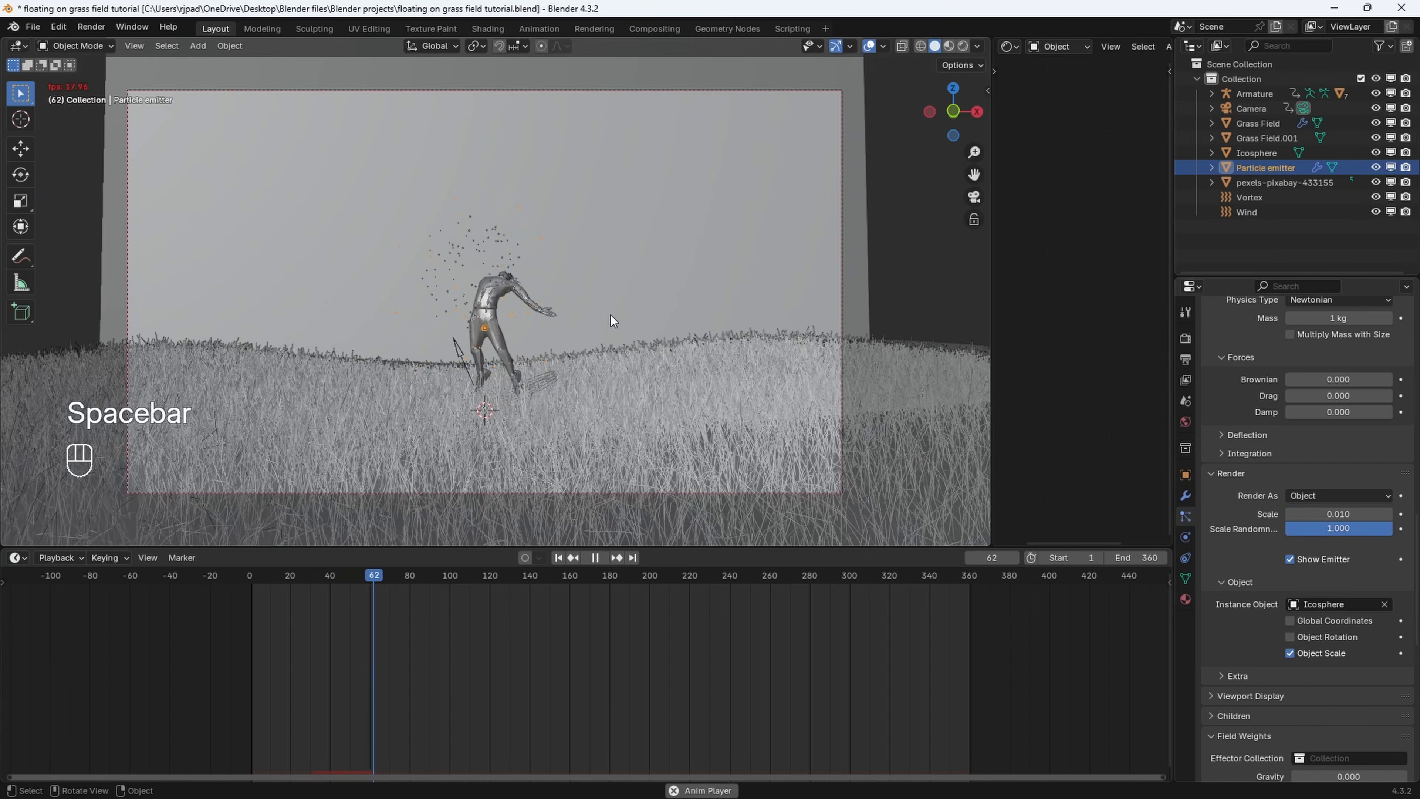
pyautogui.press('space')
# Set the emission start frame to -400 and replay the animation from the beginning
pyautogui.scroll(15, 1305, 562)
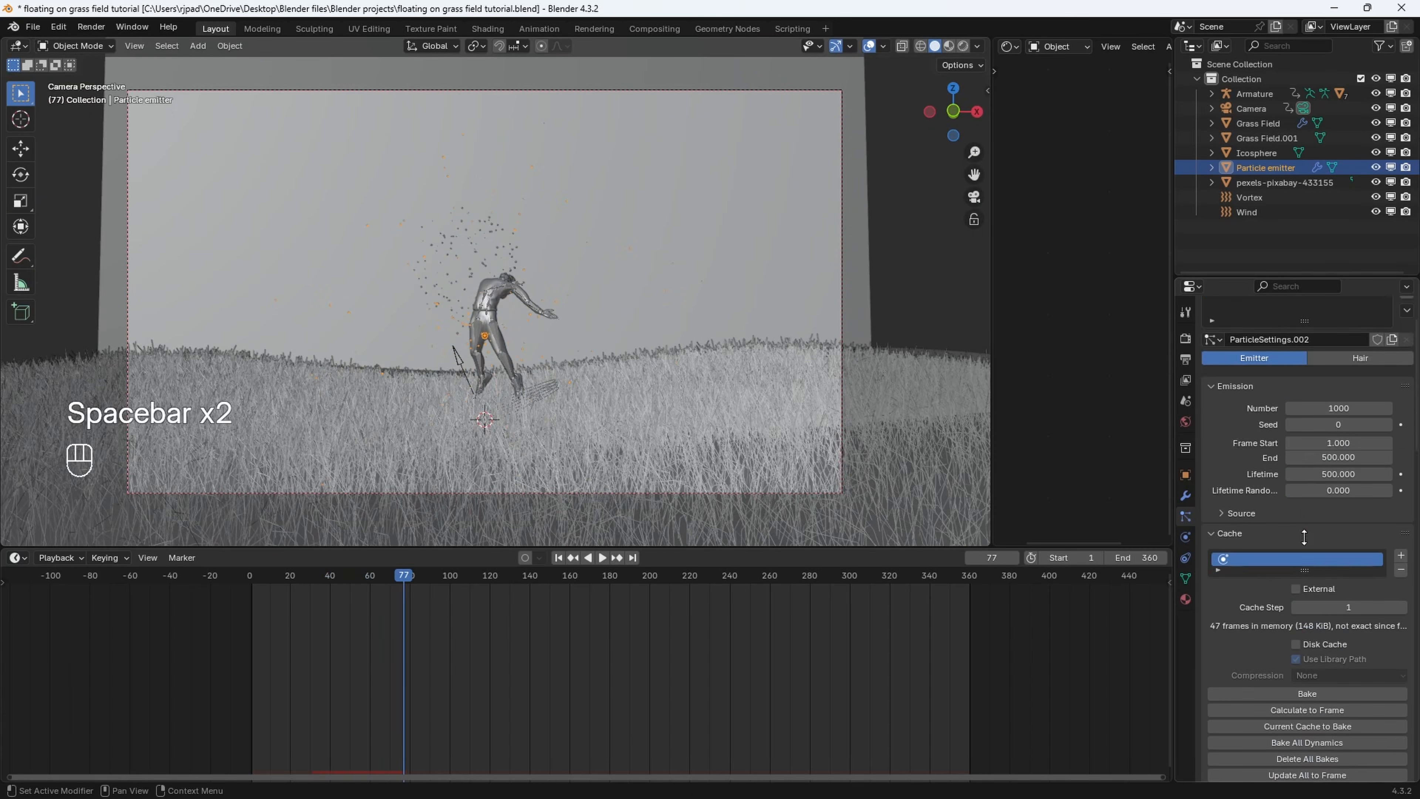
pyautogui.click(1345, 503)
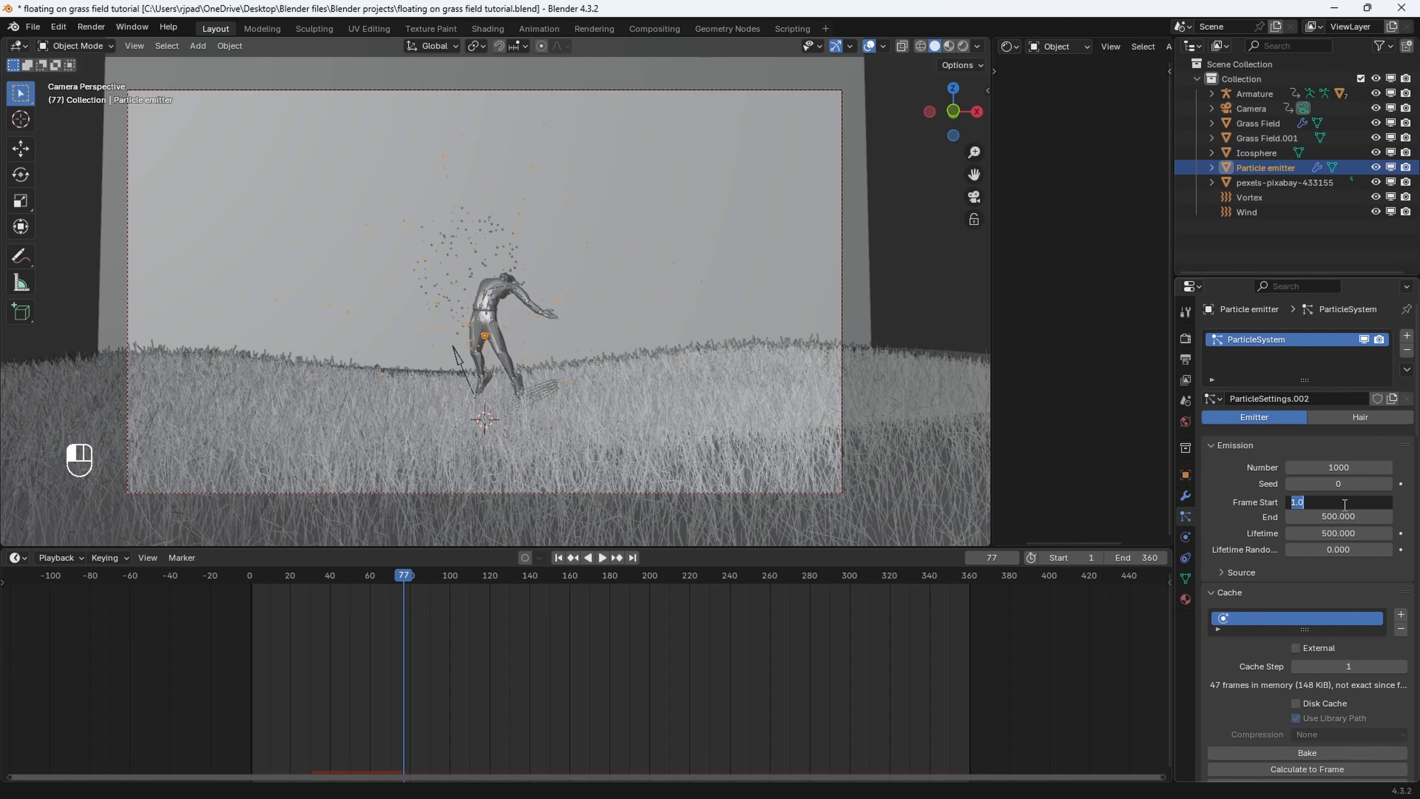
pyautogui.write('-400')
pyautogui.press('Return')
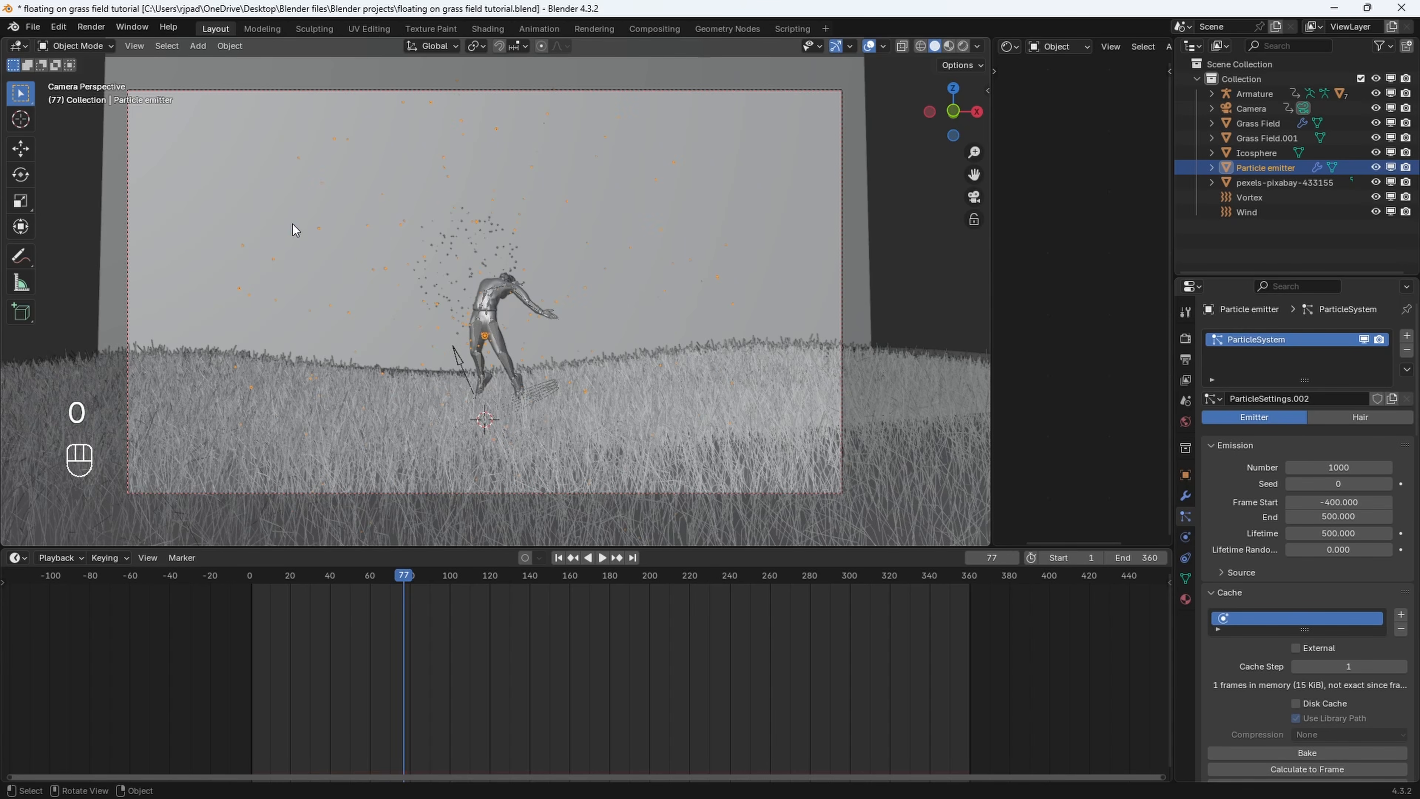
pyautogui.click(253, 578)
pyautogui.press('space')
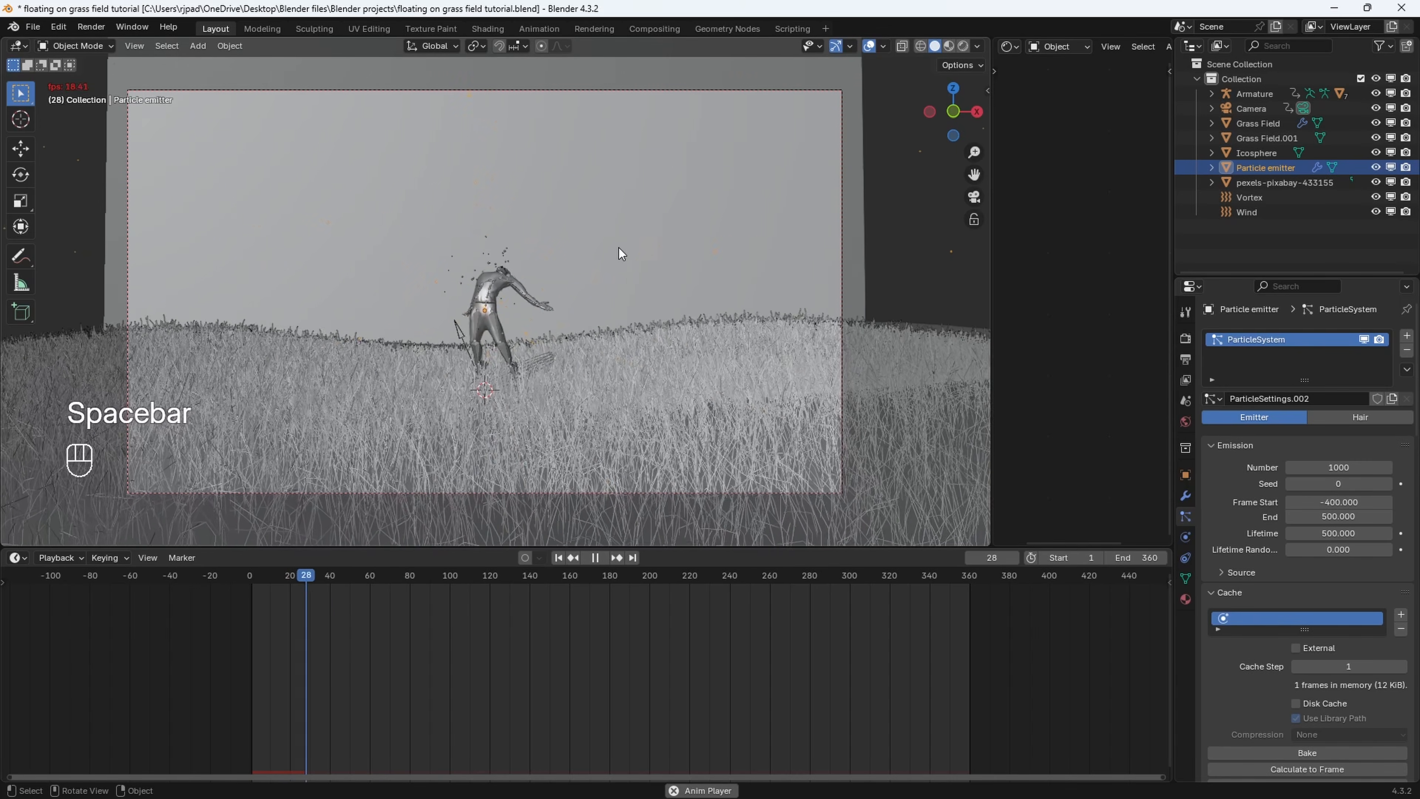
pyautogui.press('space')
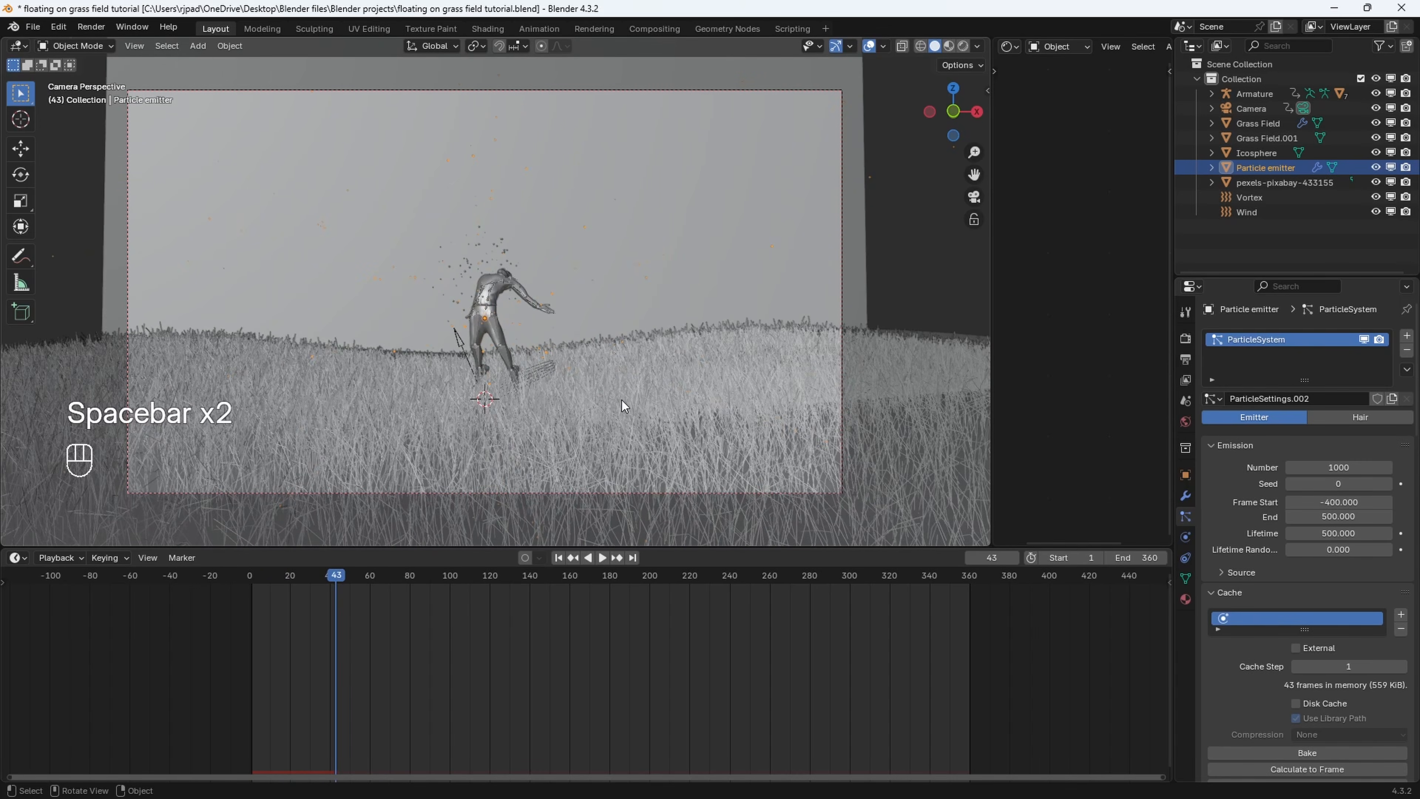
# Preview the particles in rendered shading with overlays hidden, playing the animation, and show the overlays again
pyautogui.press('z')
pyautogui.click(615, 316)
pyautogui.click(851, 46)
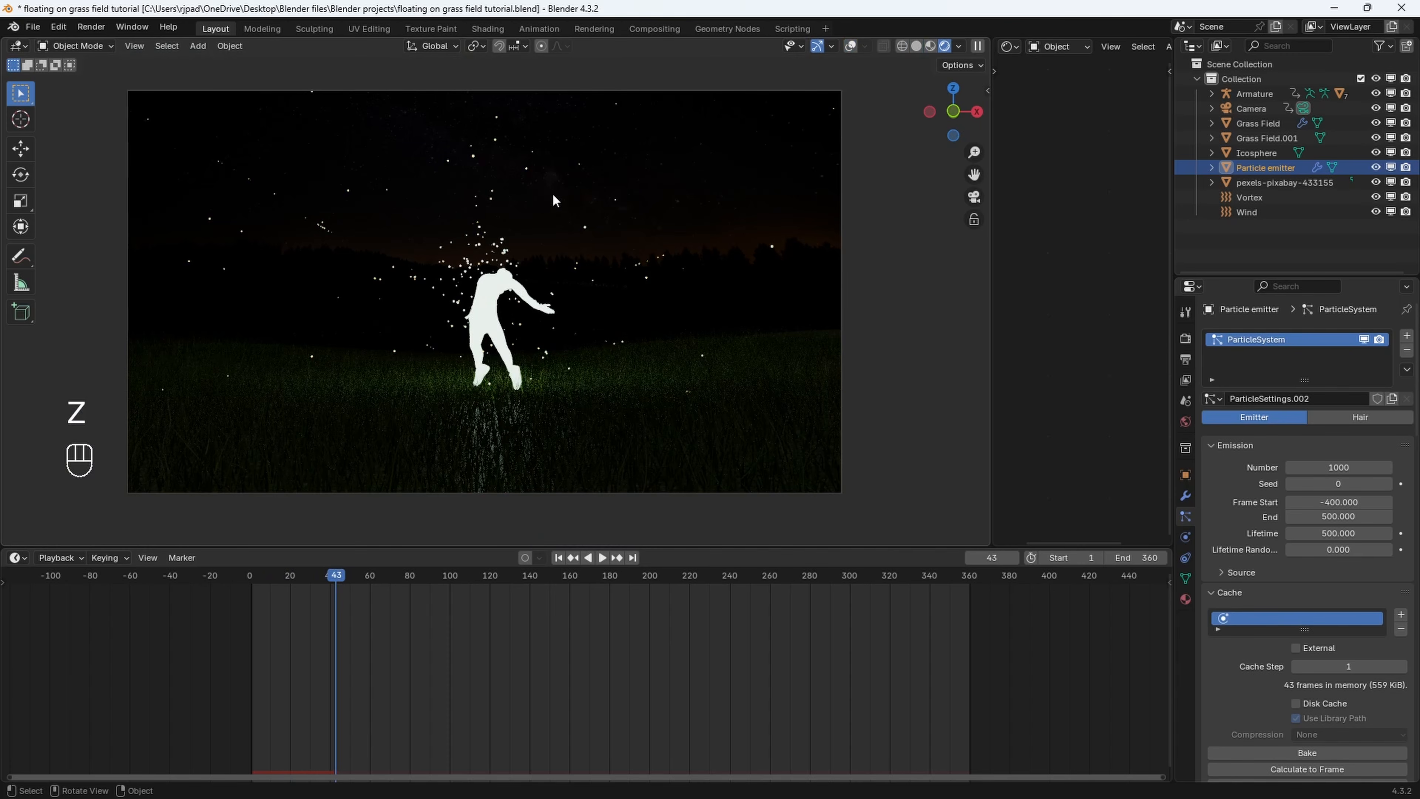
pyautogui.press('space')
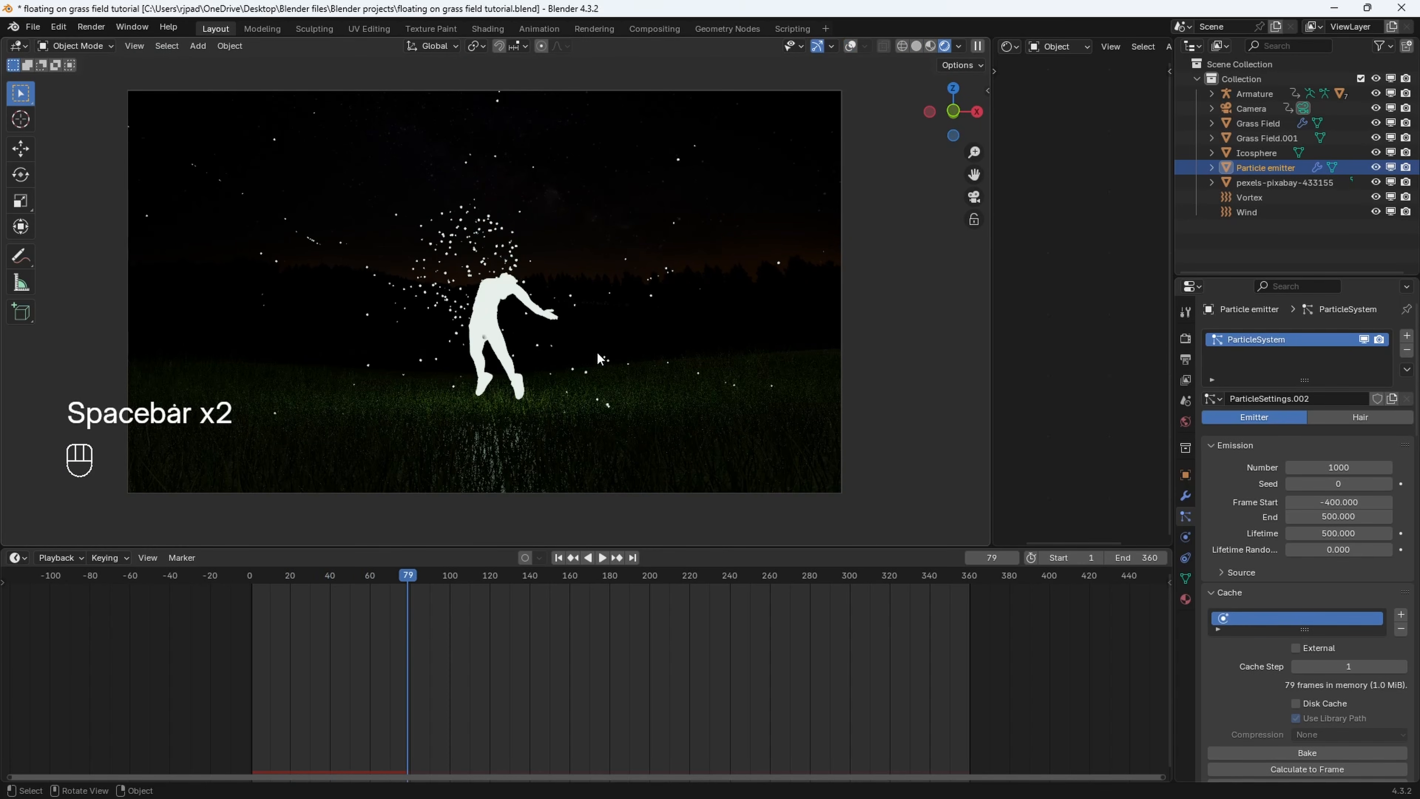
pyautogui.click(852, 48)
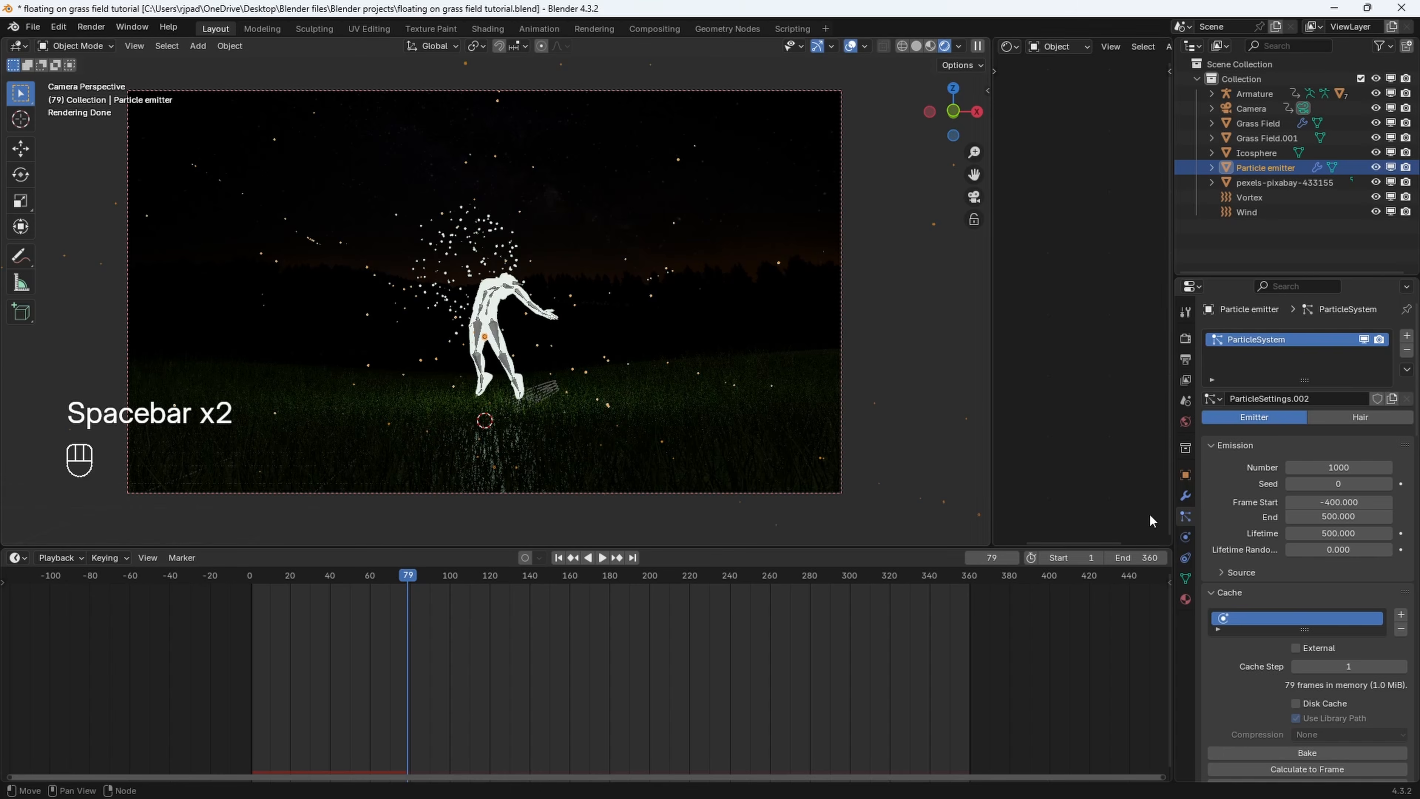
# Set the particles' normal velocity to 0.3 m/s and play a short stretch of the animation
pyautogui.scroll(-5, 1290, 703)
pyautogui.scroll(3, 1291, 696)
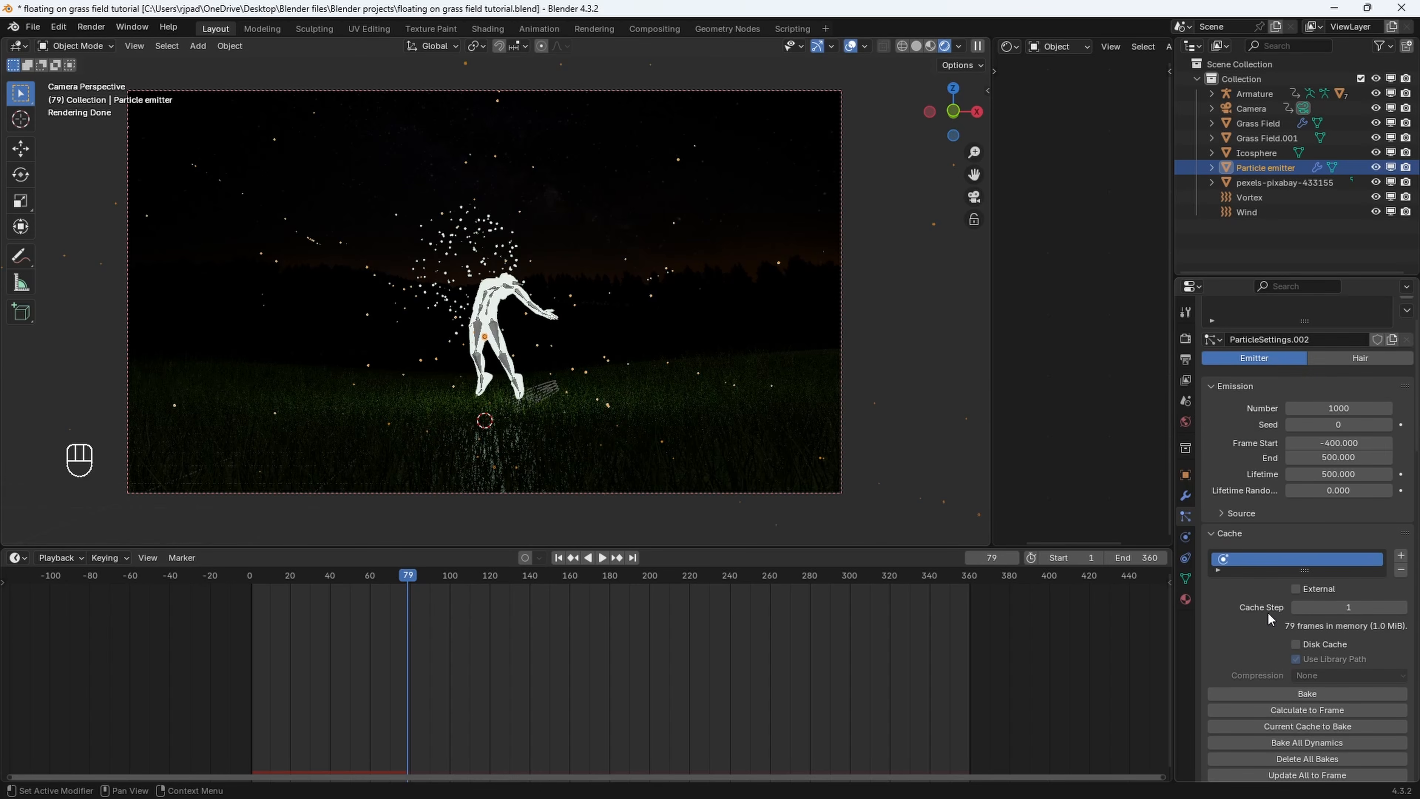
pyautogui.scroll(-9, 1268, 611)
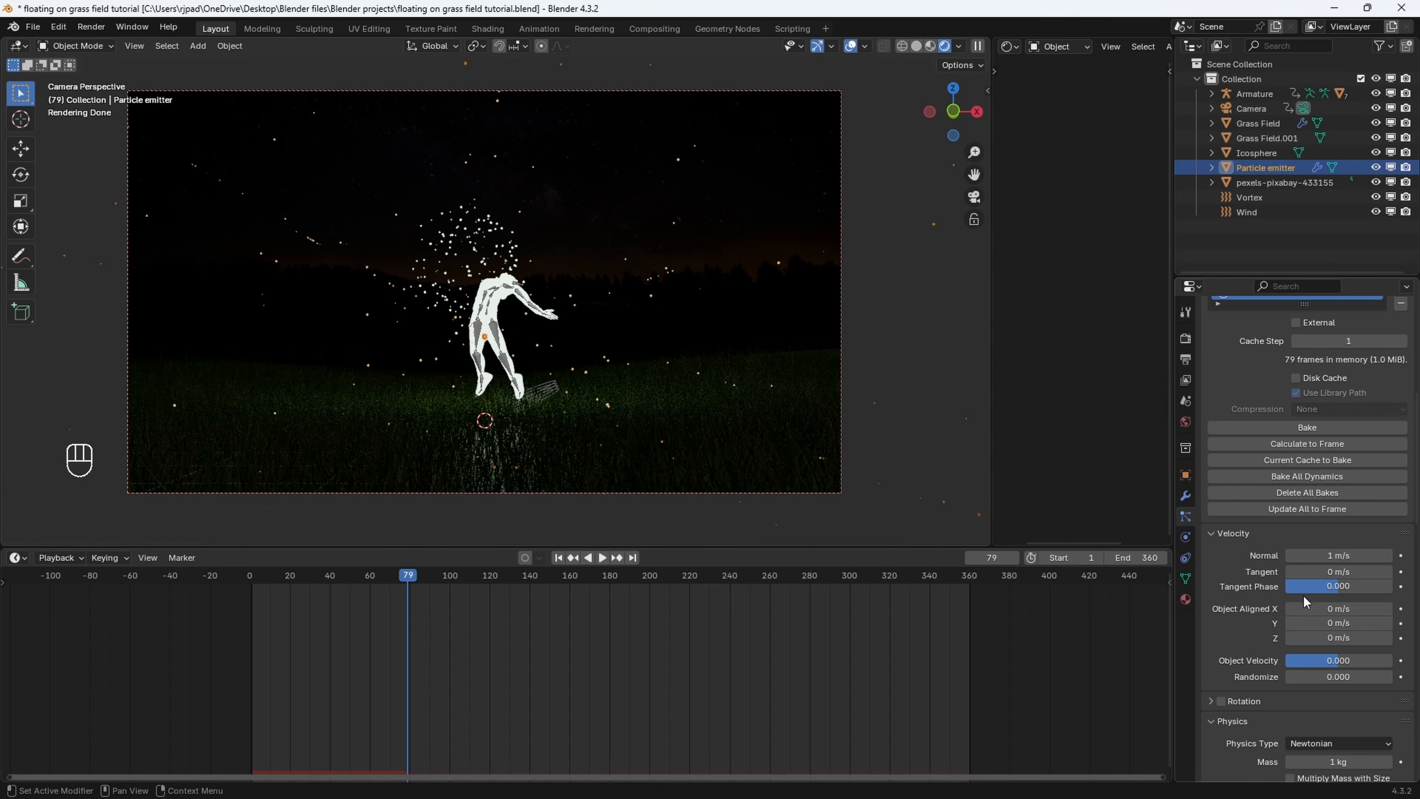
pyautogui.click(1331, 555)
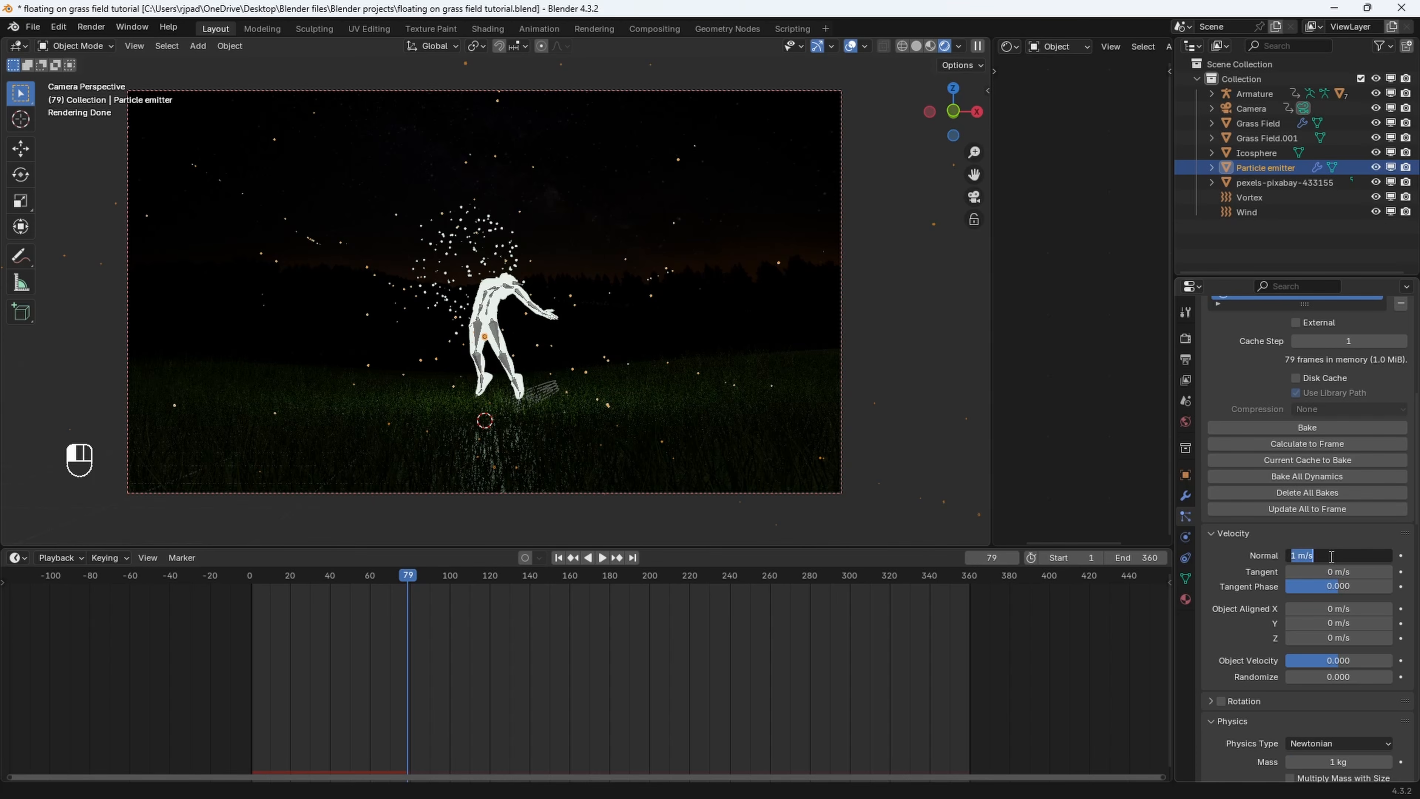
pyautogui.write('0.3')
pyautogui.press('Return')
pyautogui.press('space')
pyautogui.press('space')
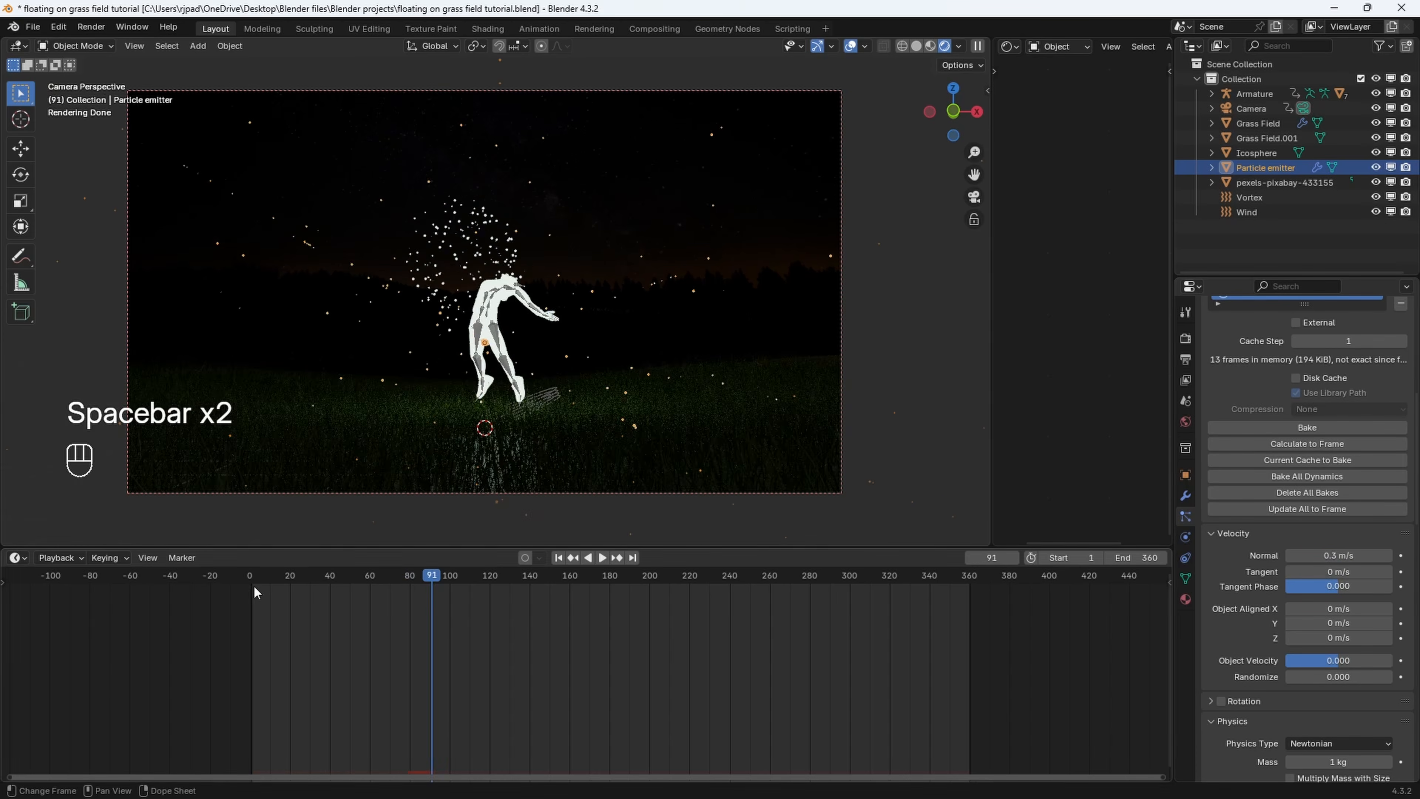
# Return to solid shading, set the particle render scale to 0.09 and replay the animation
pyautogui.press('z')
pyautogui.click(783, 297)
pyautogui.press('space')
pyautogui.press('space')
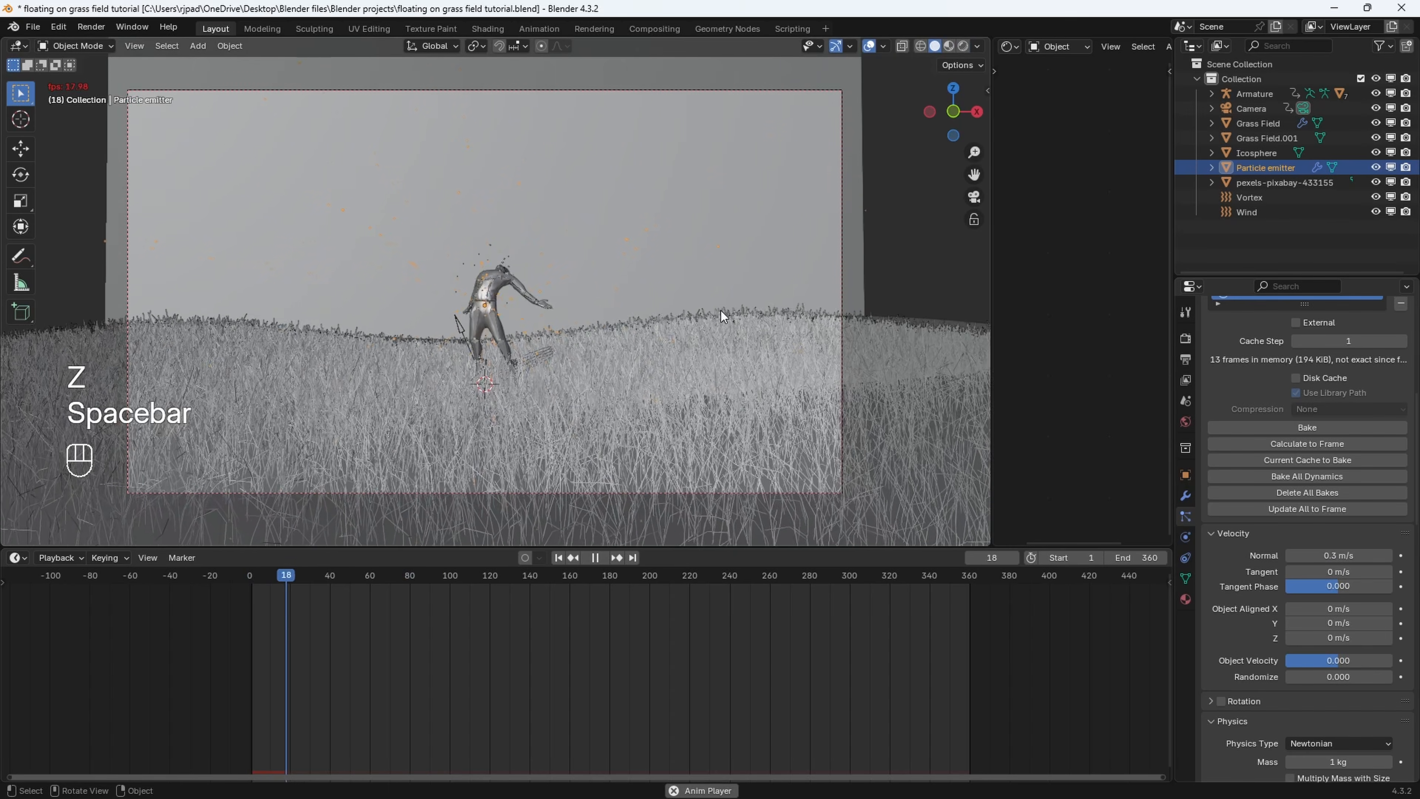
pyautogui.scroll(-15, 1336, 640)
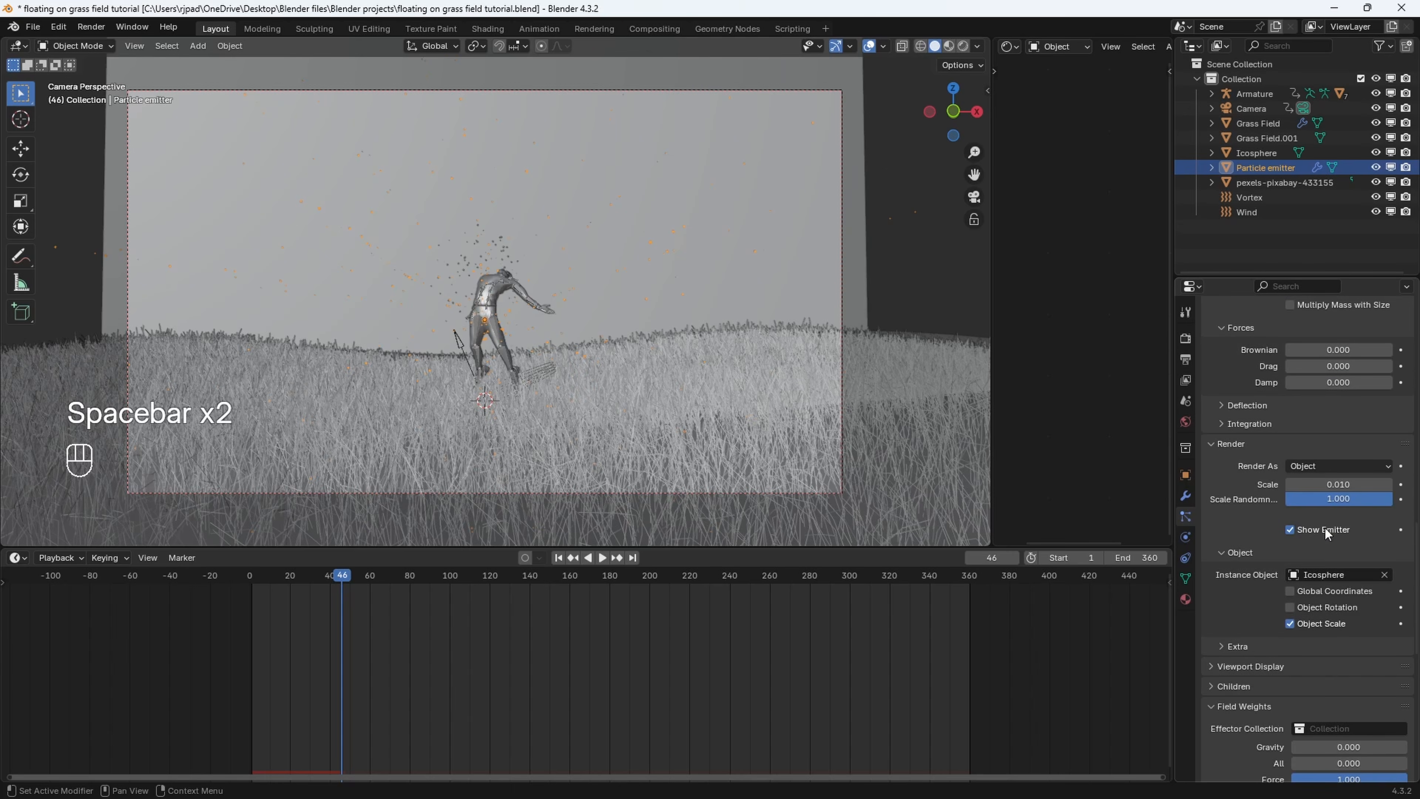
pyautogui.press('space')
pyautogui.press('space')
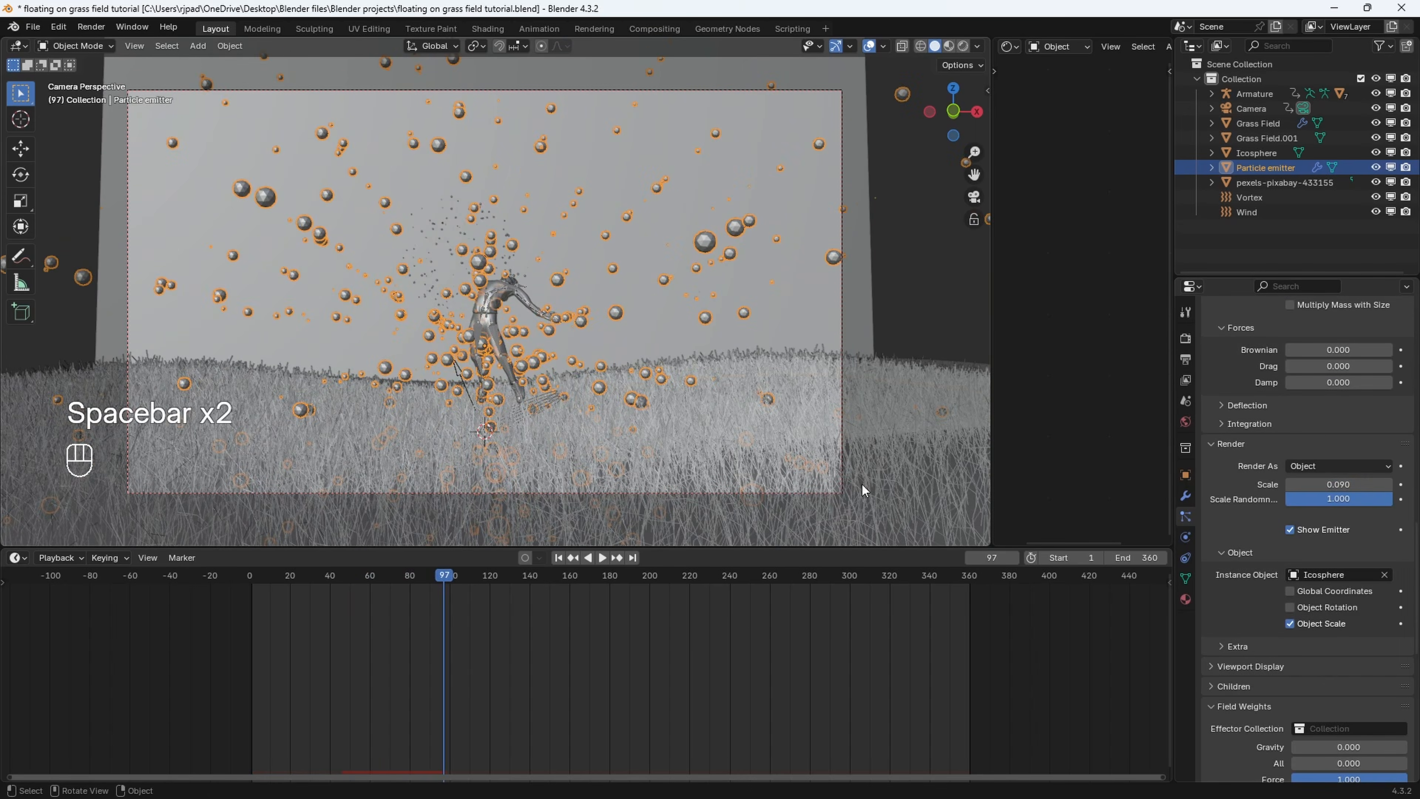
# Hide the Grass Field, set the particle emitter's normal velocity to 0.2 m/s and play the animation
pyautogui.click(897, 462)
pyautogui.click(1376, 124)
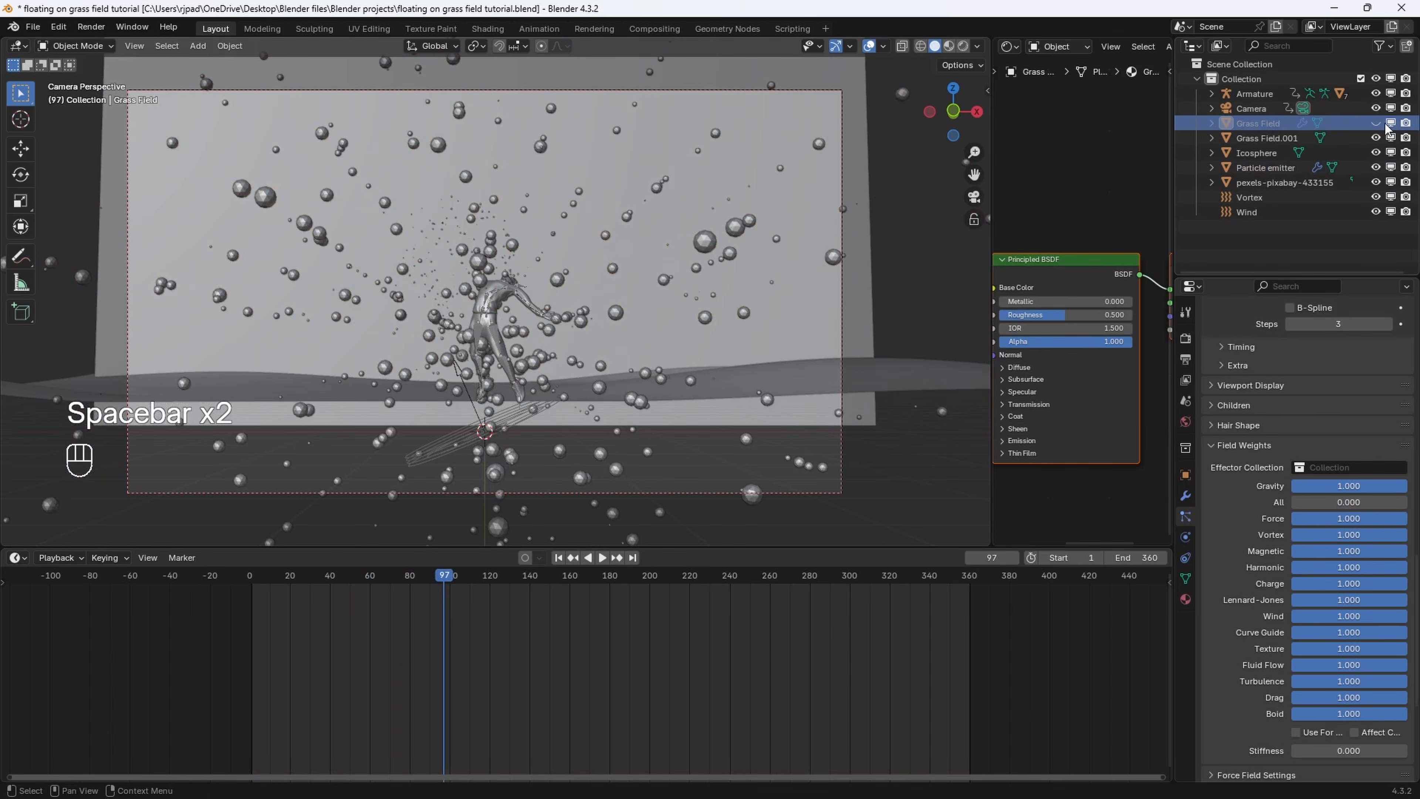
pyautogui.press('space')
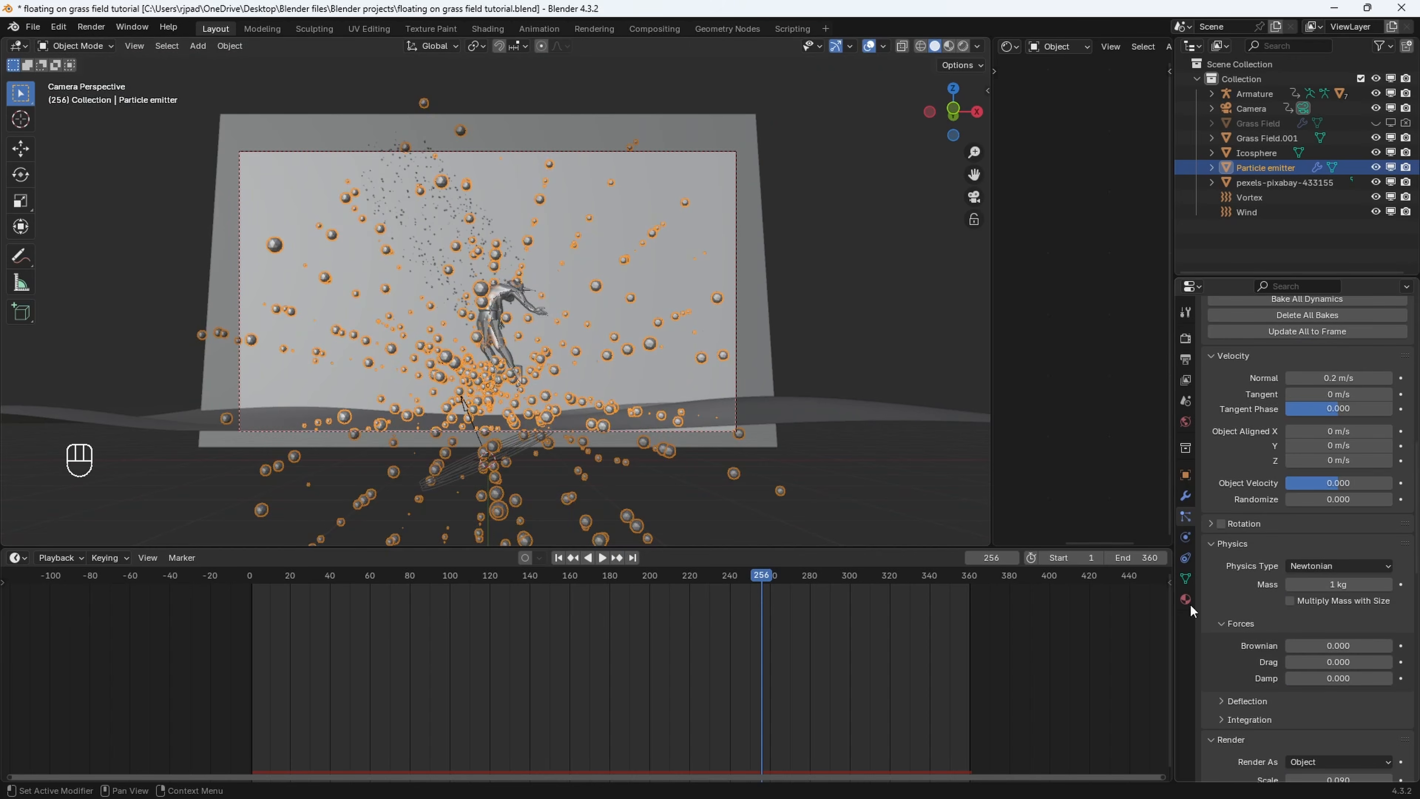
# Add a Turbulence force field to the scene
pyautogui.scroll(-3, 392, 347)
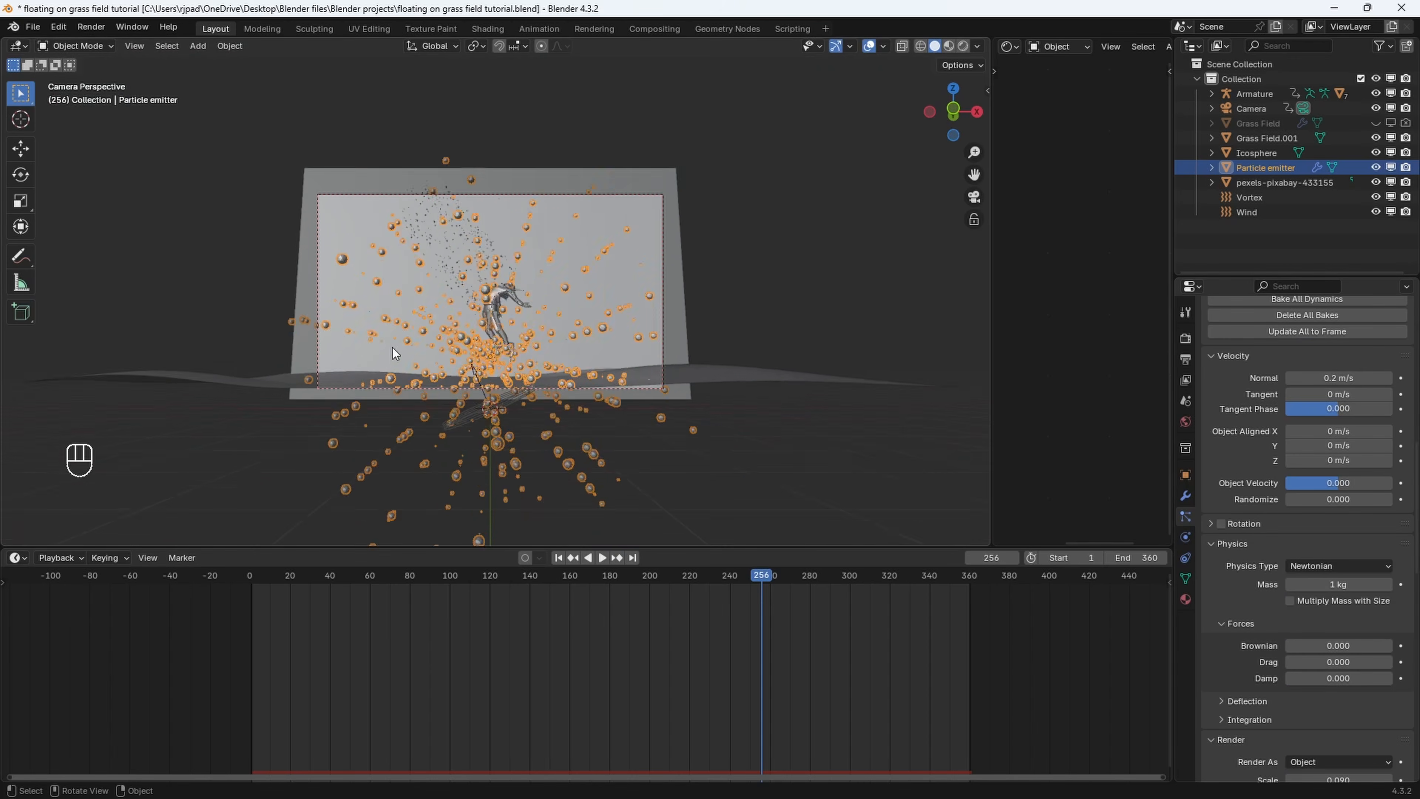
pyautogui.moveTo(604, 389); pyautogui.dragTo(584, 415, button='middle')
pyautogui.hotkey('shift', 'a')
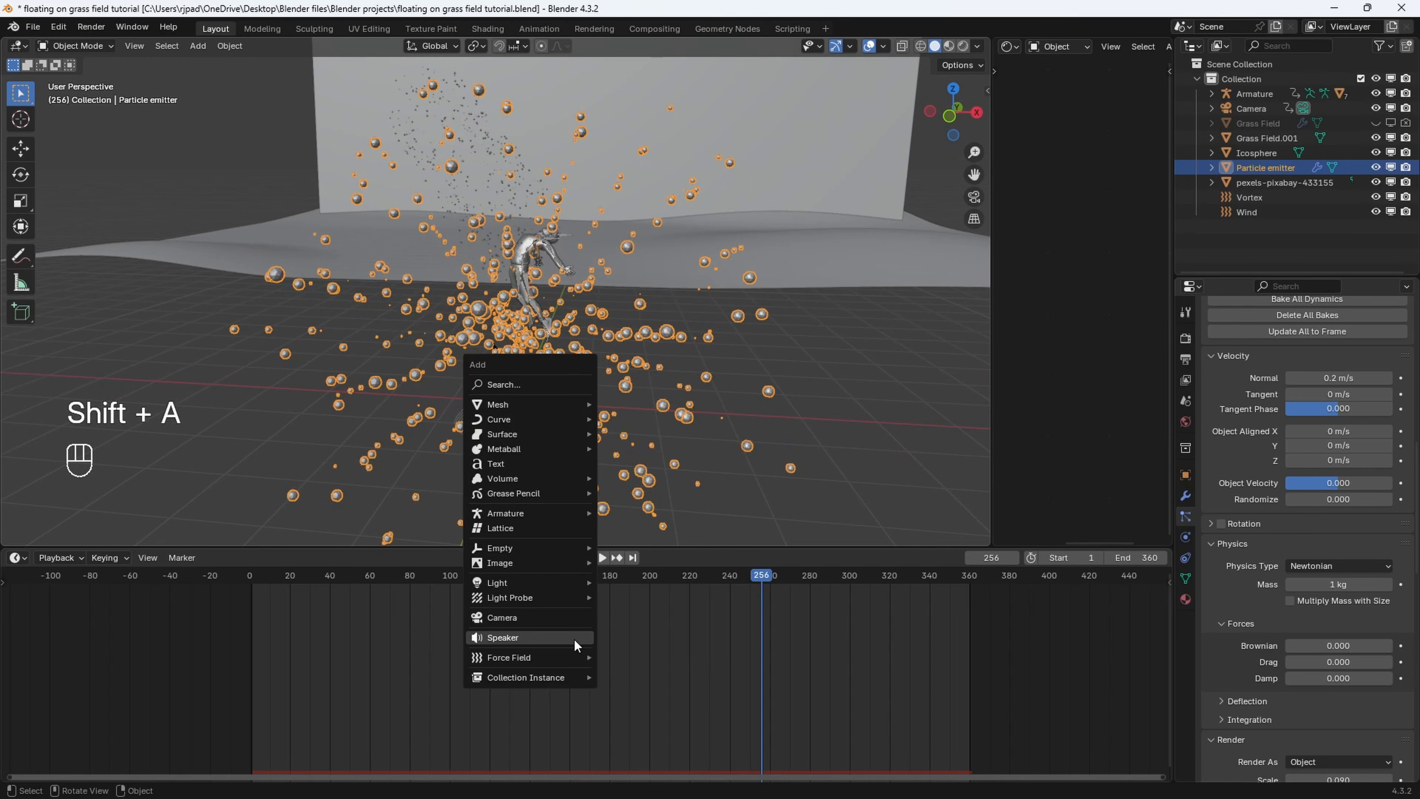
pyautogui.moveTo(546, 655)
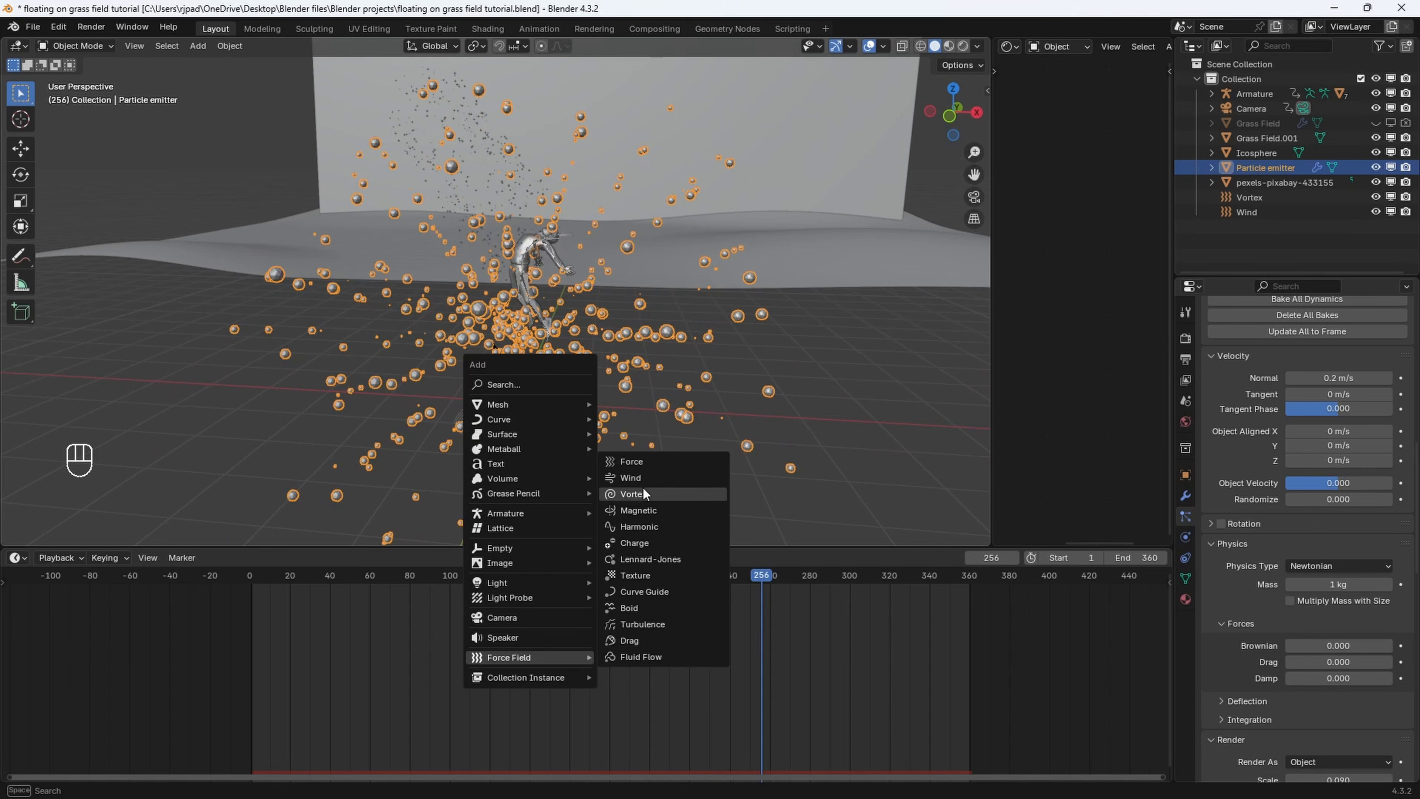
pyautogui.click(660, 623)
pyautogui.moveTo(647, 510); pyautogui.dragTo(635, 460, button='middle')
# In the particle emitter's Field Weights, set All to 1 and set Force, Vortex and Wind to 0
pyautogui.click(682, 428)
pyautogui.scroll(-5, 1378, 632)
pyautogui.scroll(-15, 1379, 635)
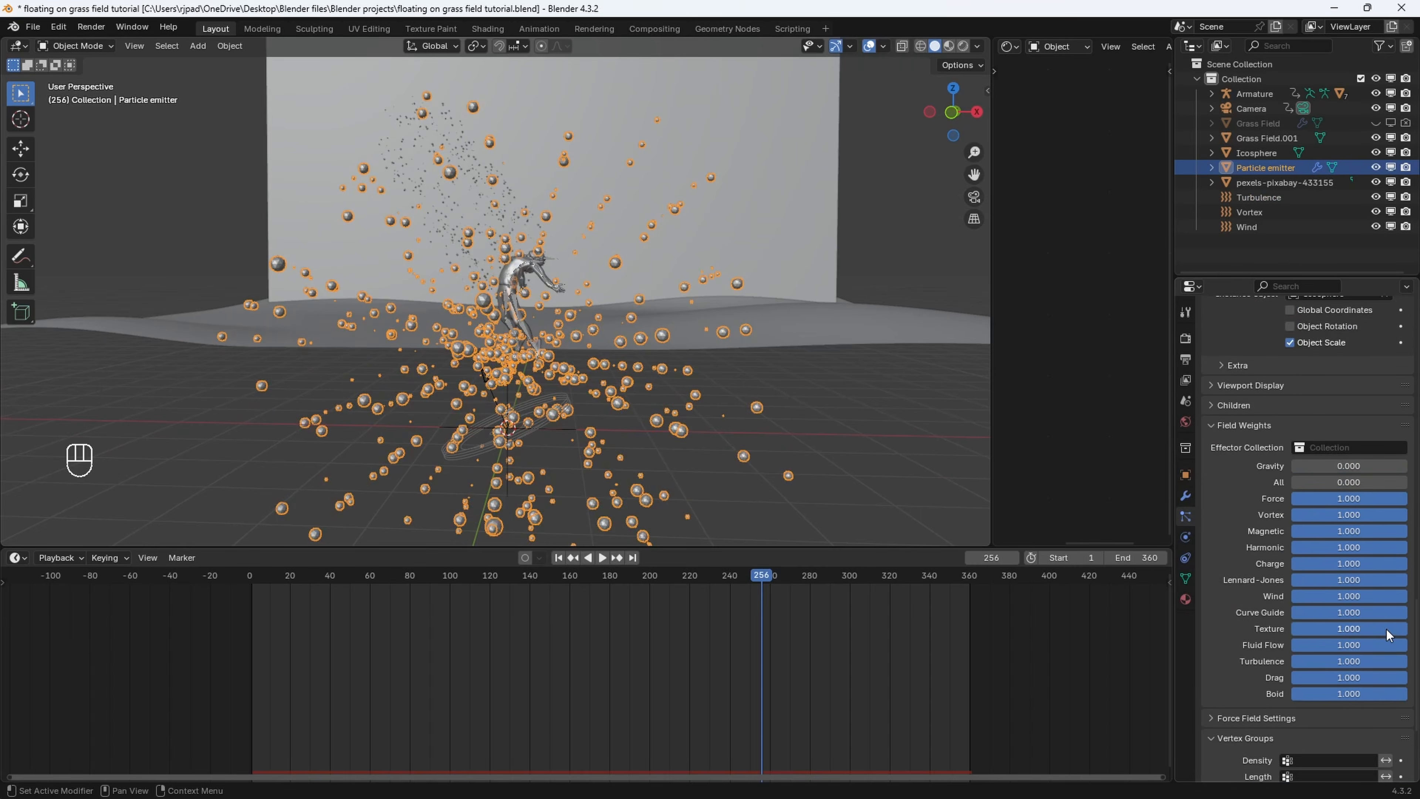
pyautogui.scroll(-1, 1386, 629)
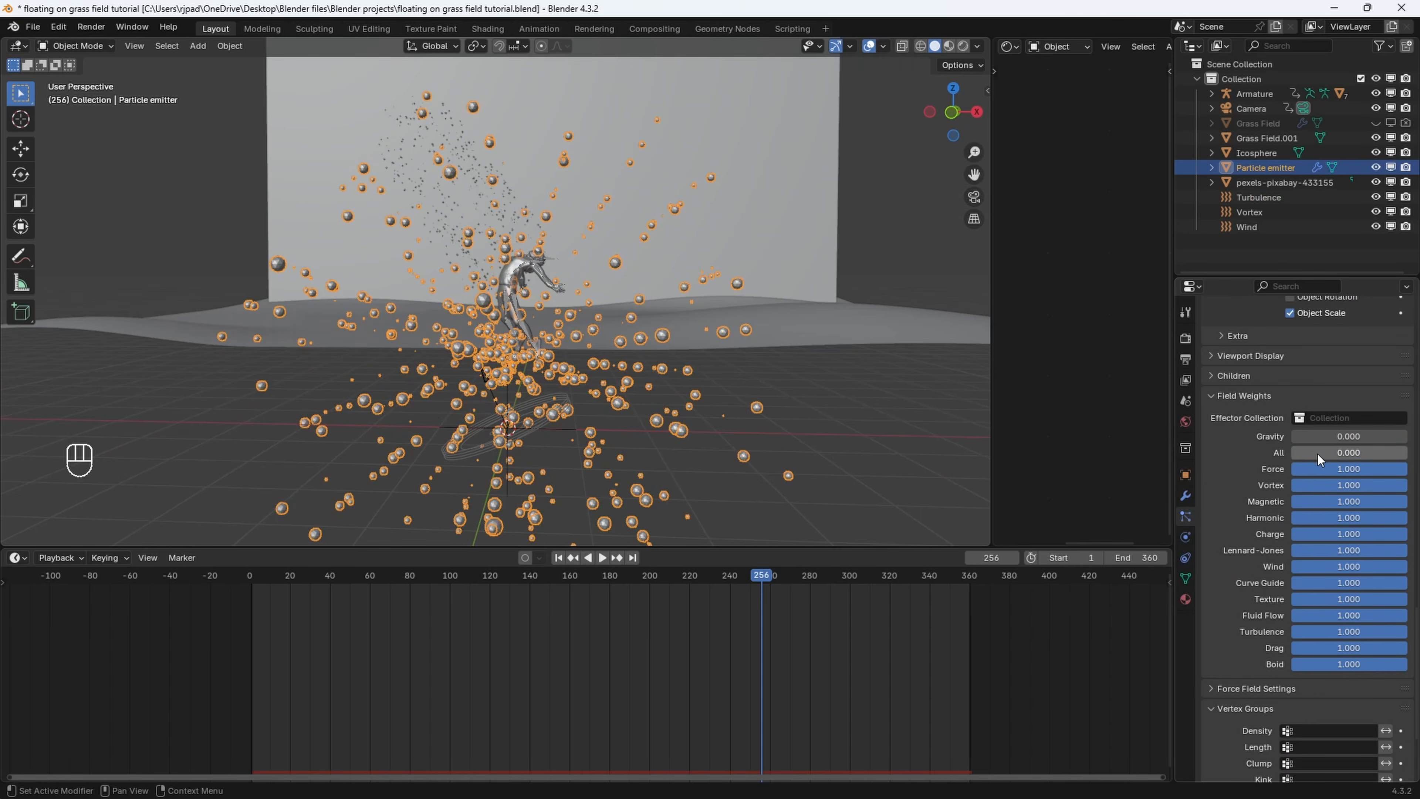
pyautogui.hotkey('ctrl', 'z')
pyautogui.hotkey('ctrl', 'z')
pyautogui.hotkey('ctrl', 'z')
pyautogui.hotkey('ctrl', 'z')
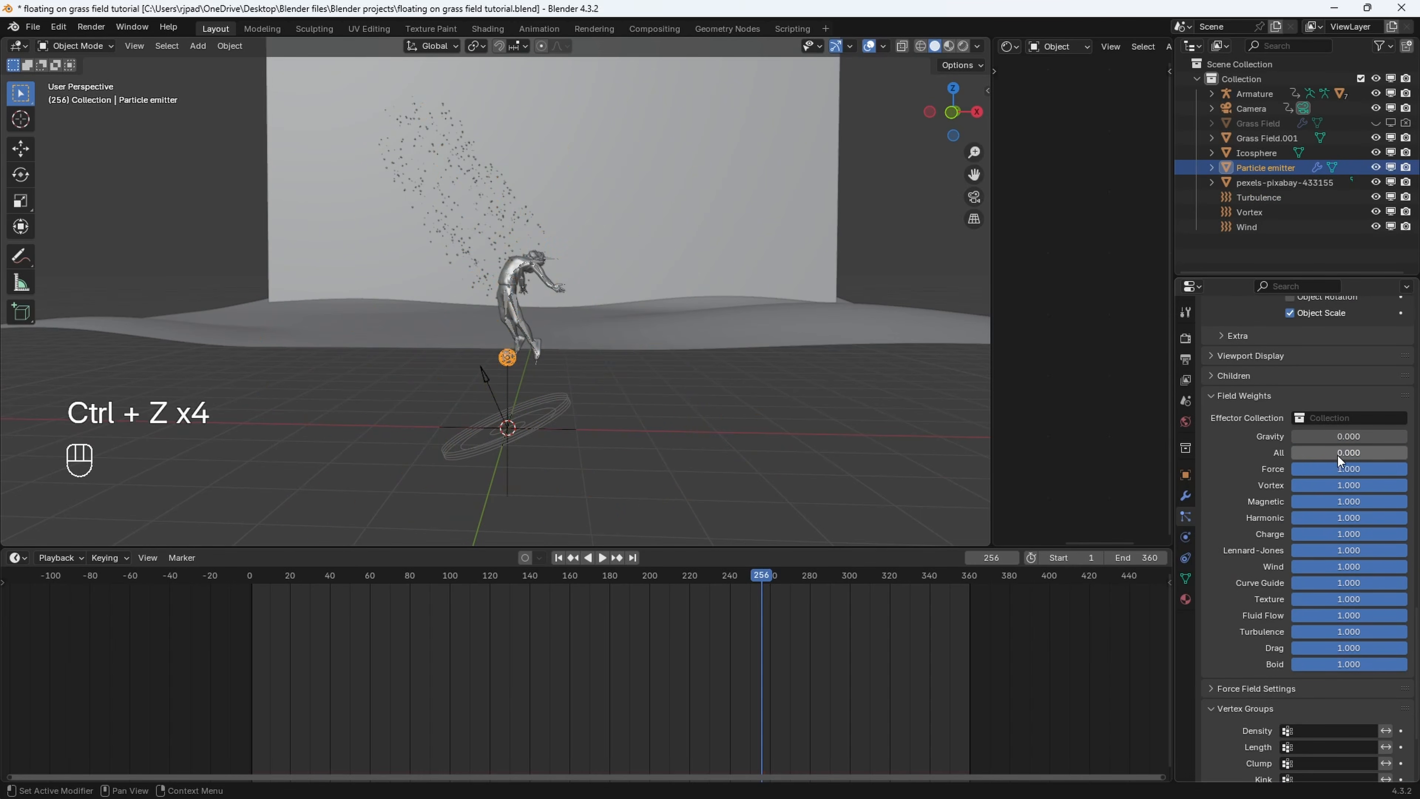
pyautogui.moveTo(1389, 472); pyautogui.dragTo(1272, 471)
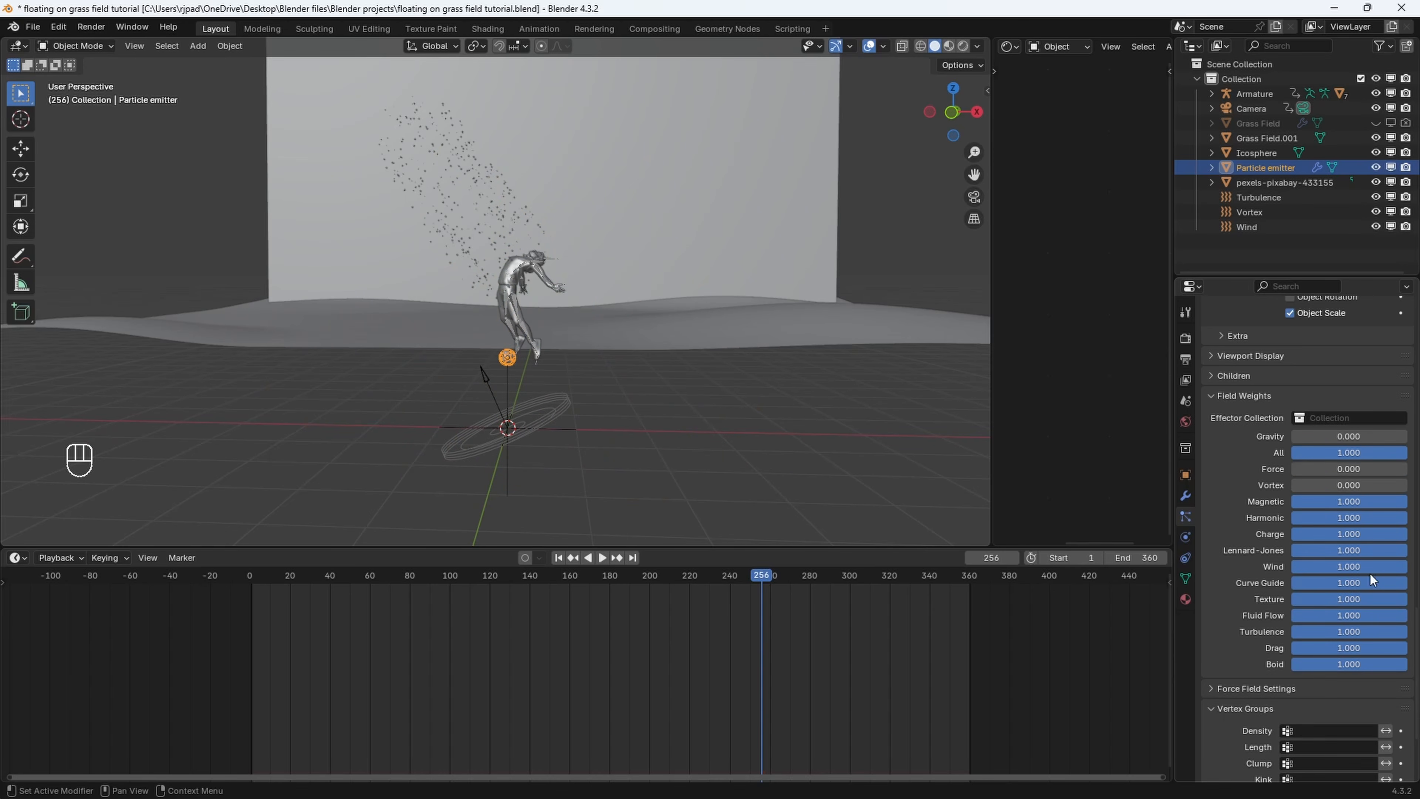
pyautogui.moveTo(1370, 573); pyautogui.dragTo(1275, 571)
# Play a stretch of the animation to examine how the particles move with the new field weights
pyautogui.press('space')
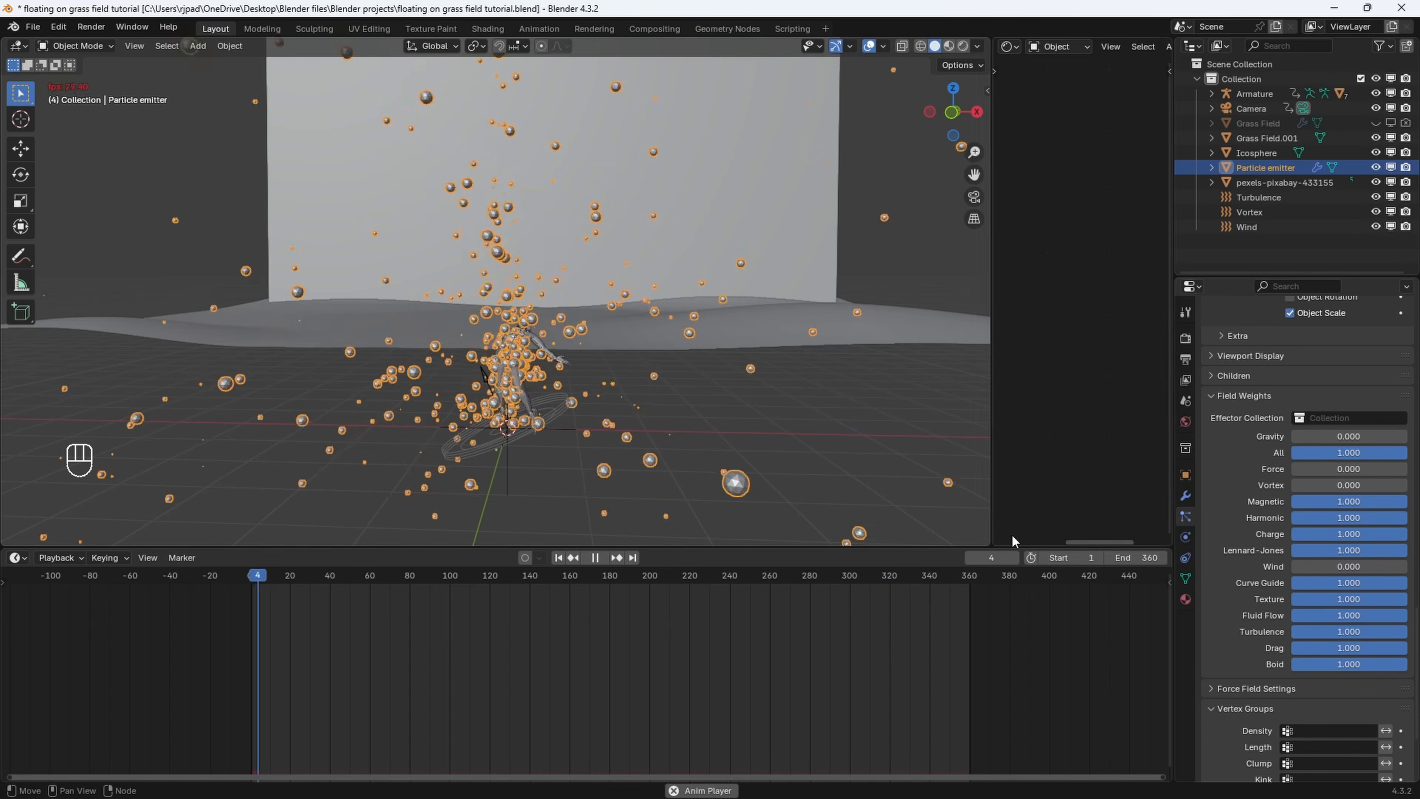
pyautogui.moveTo(783, 487); pyautogui.dragTo(682, 476, button='middle')
pyautogui.press('space')
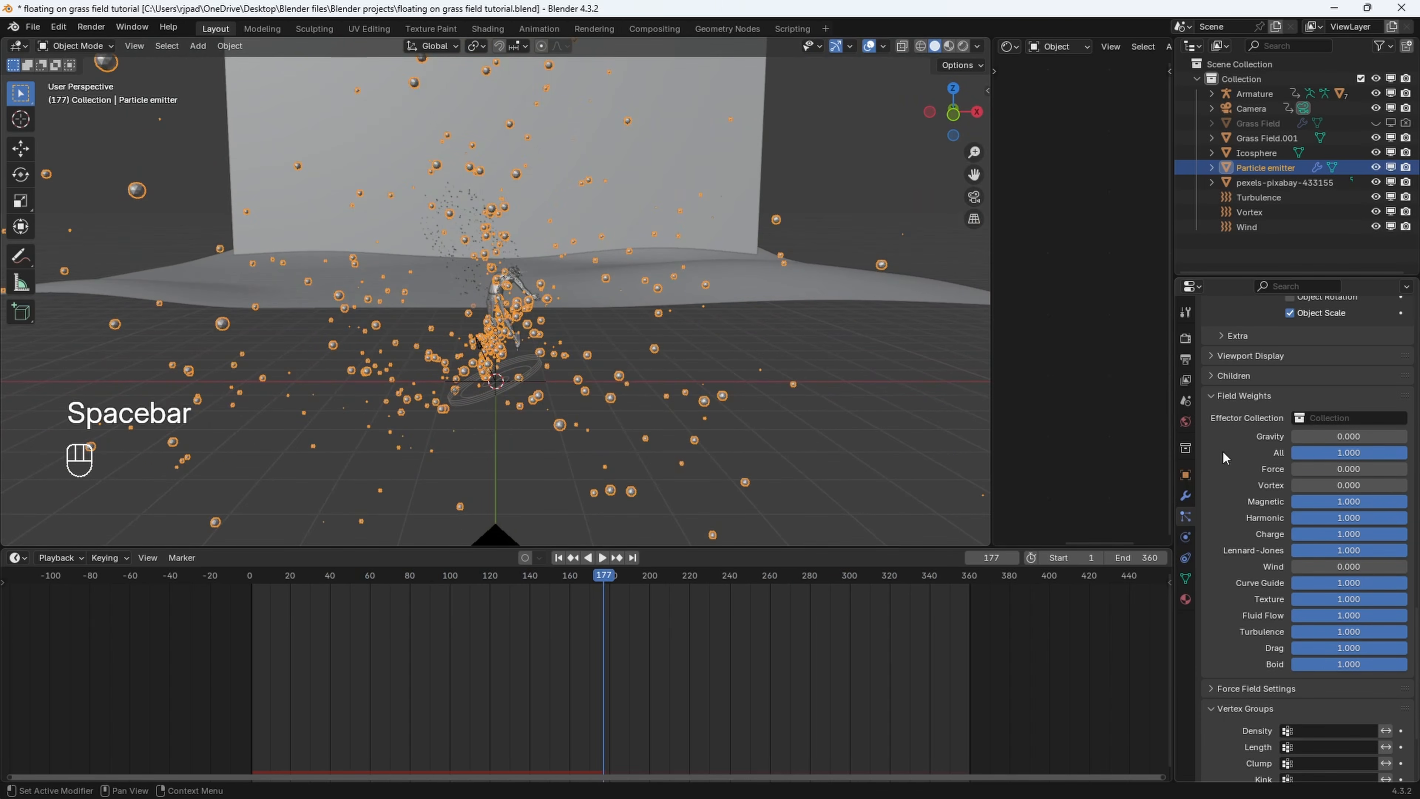
# Set the Turbulence force field's strength to 0.1
pyautogui.click(1258, 199)
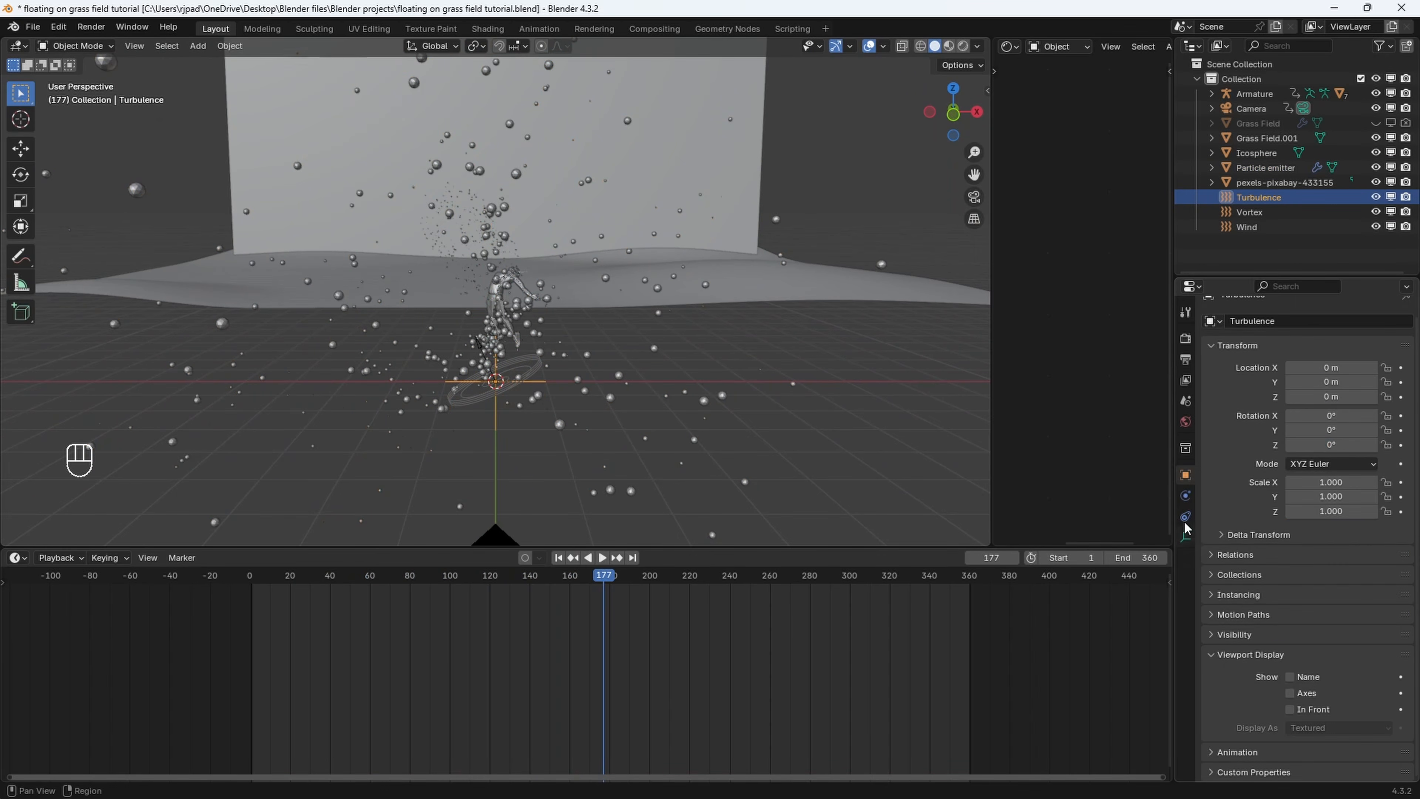
pyautogui.click(1185, 496)
pyautogui.click(1351, 452)
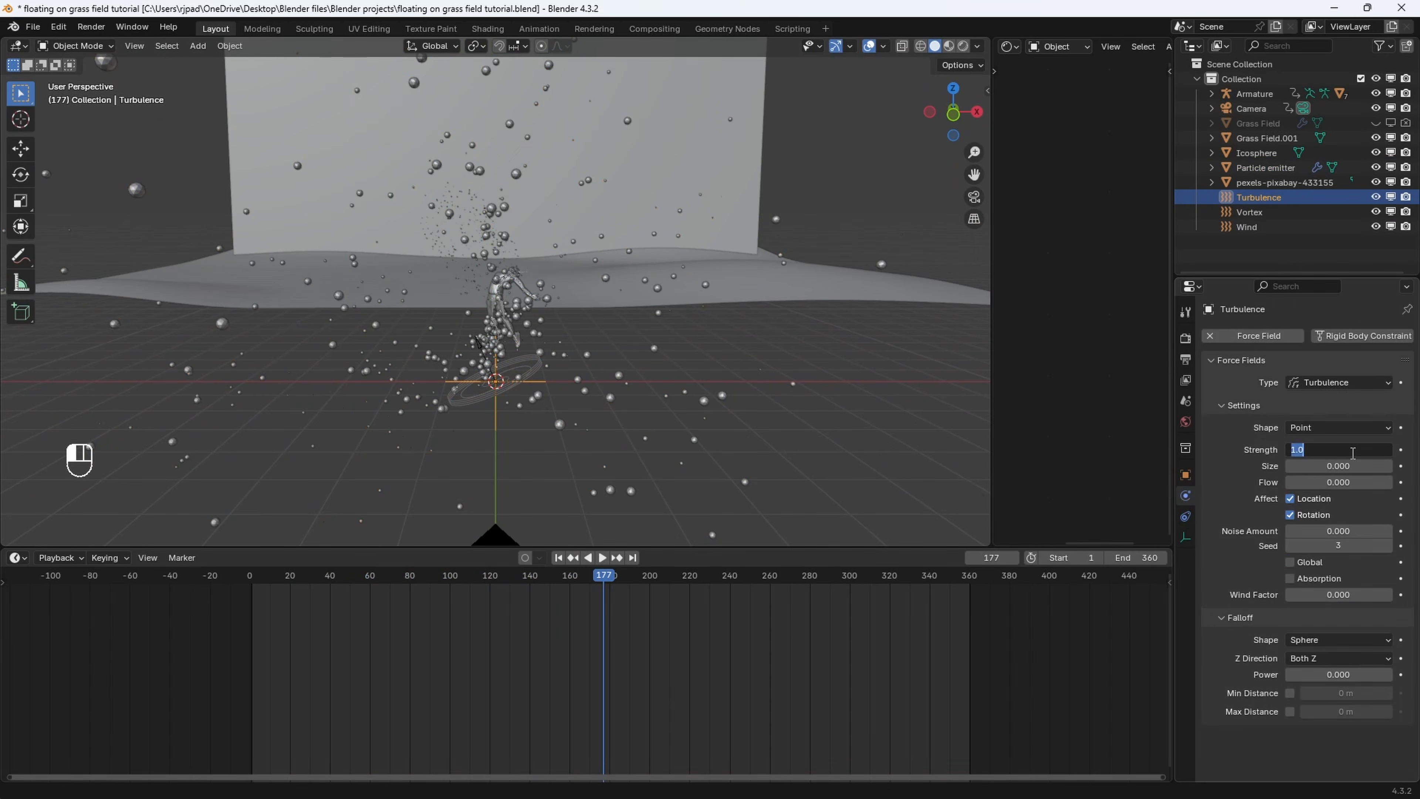
pyautogui.press('Return')
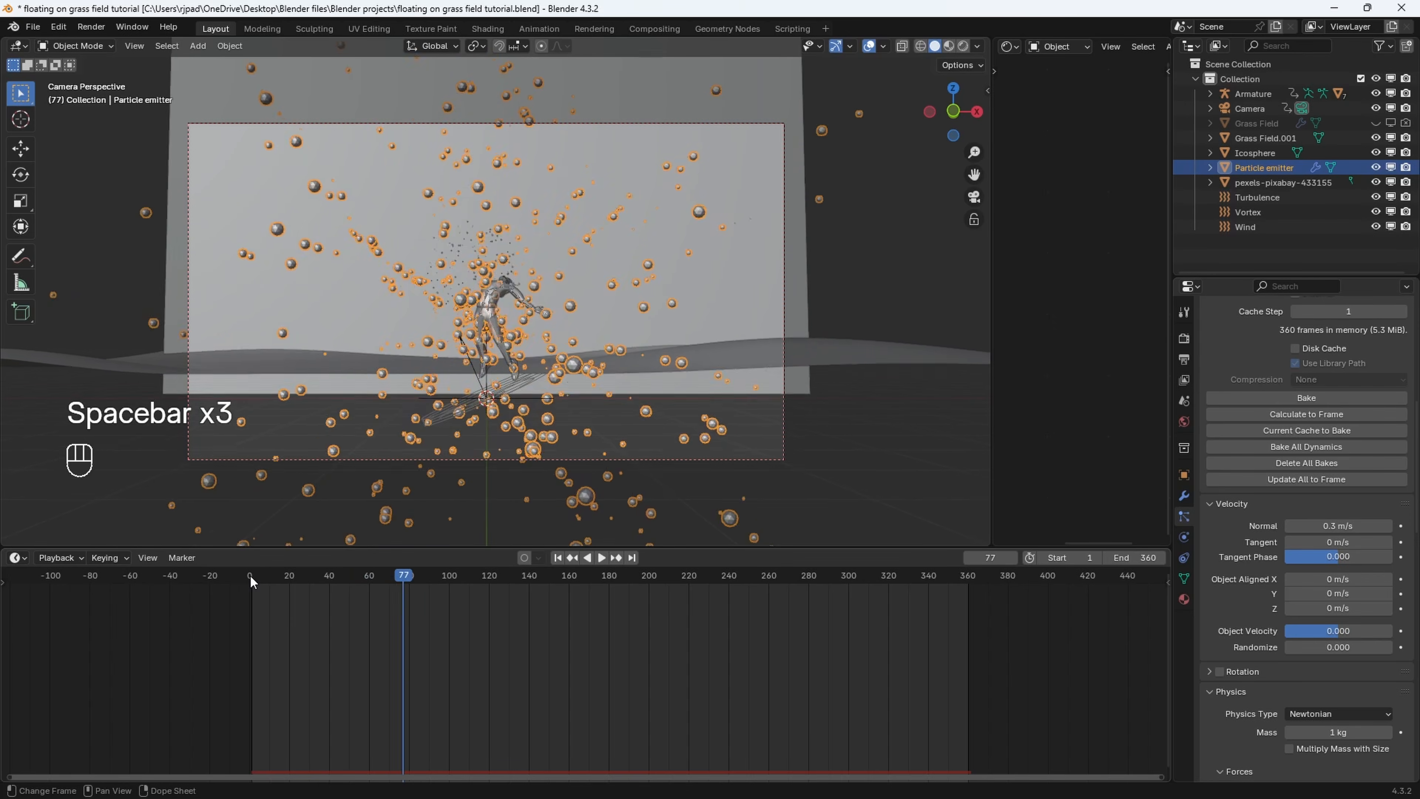
# Go back to frame 3 and review the Turbulence field's physics settings
pyautogui.click(258, 579)
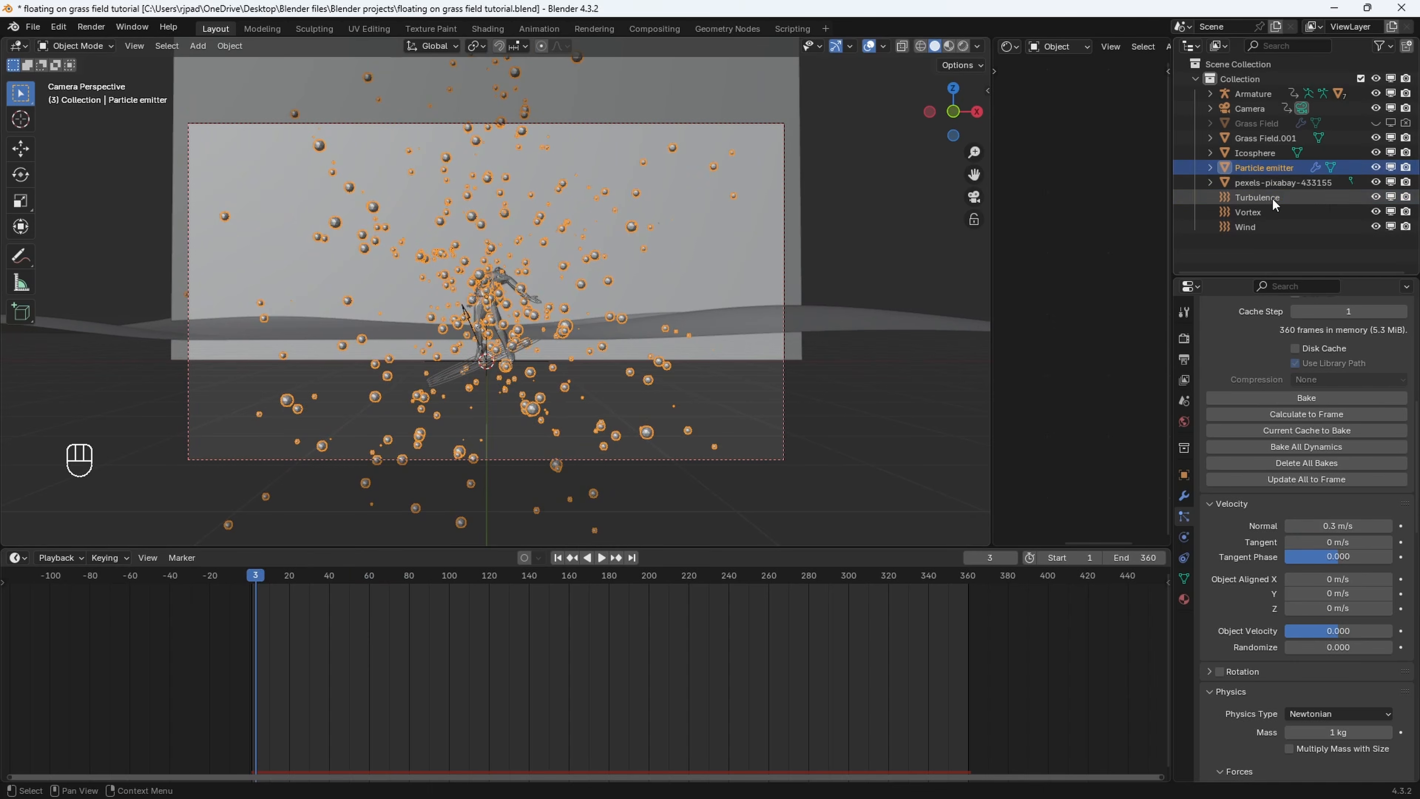
pyautogui.click(1260, 196)
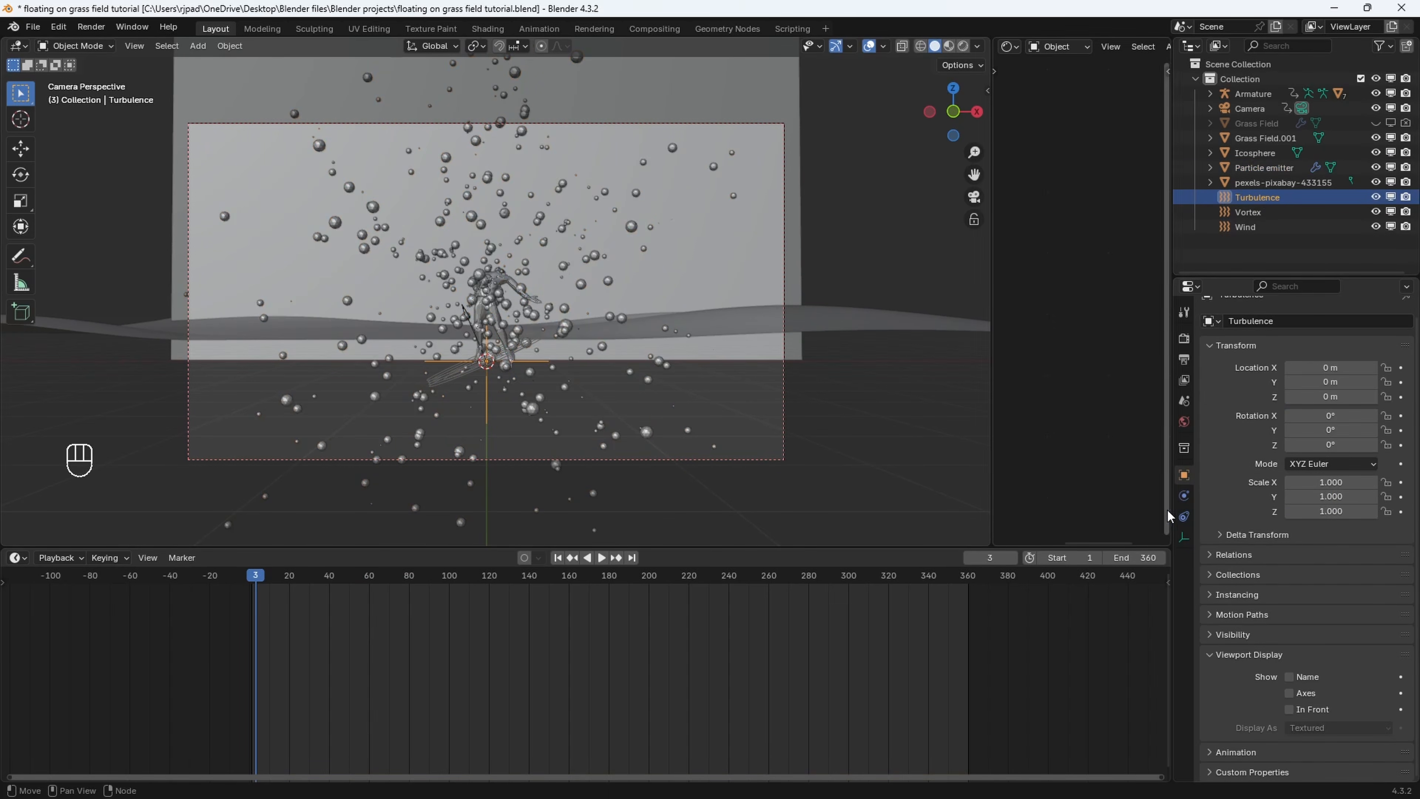
pyautogui.click(1184, 496)
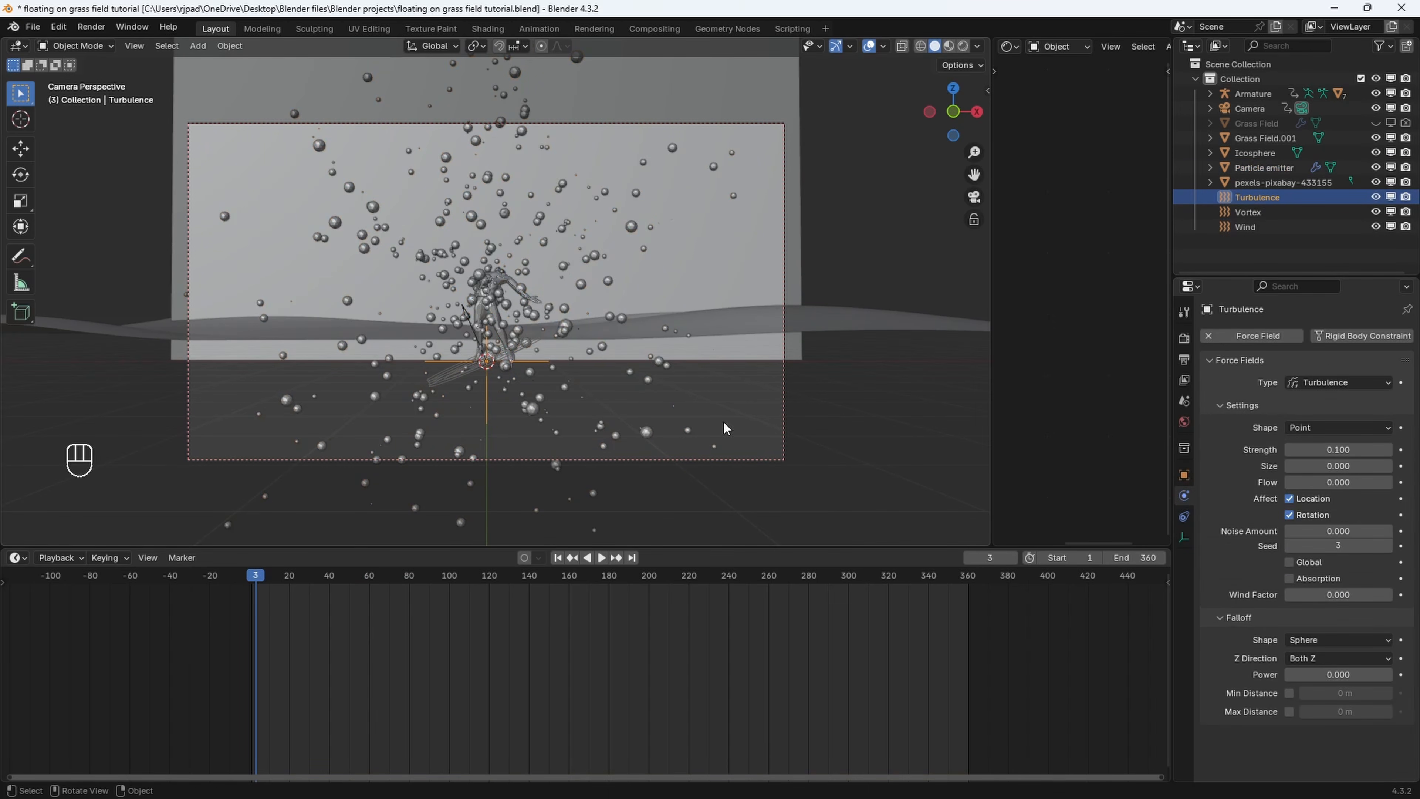
pyautogui.scroll(5, 640, 375)
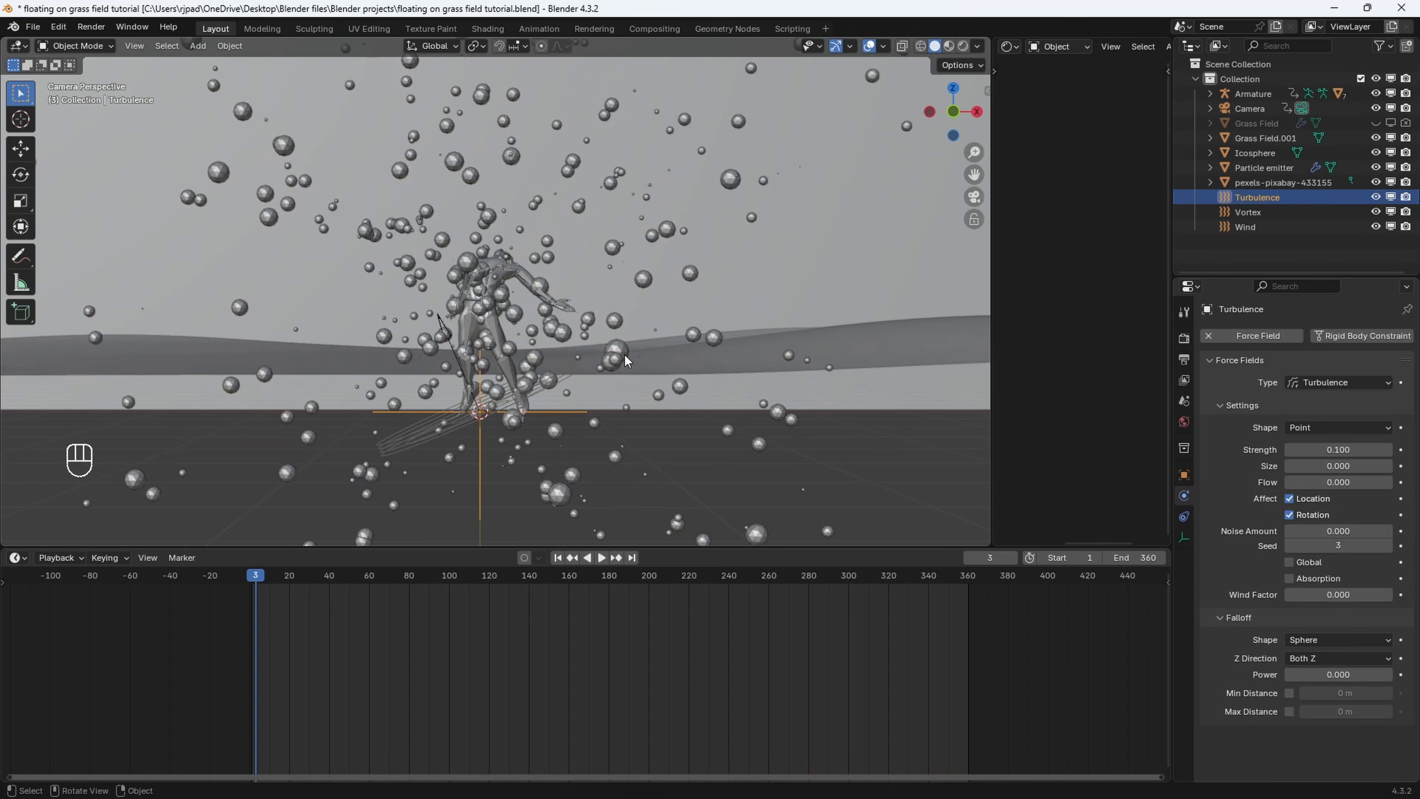
# Set the particle emitter's render scale to 0.01
pyautogui.click(625, 354)
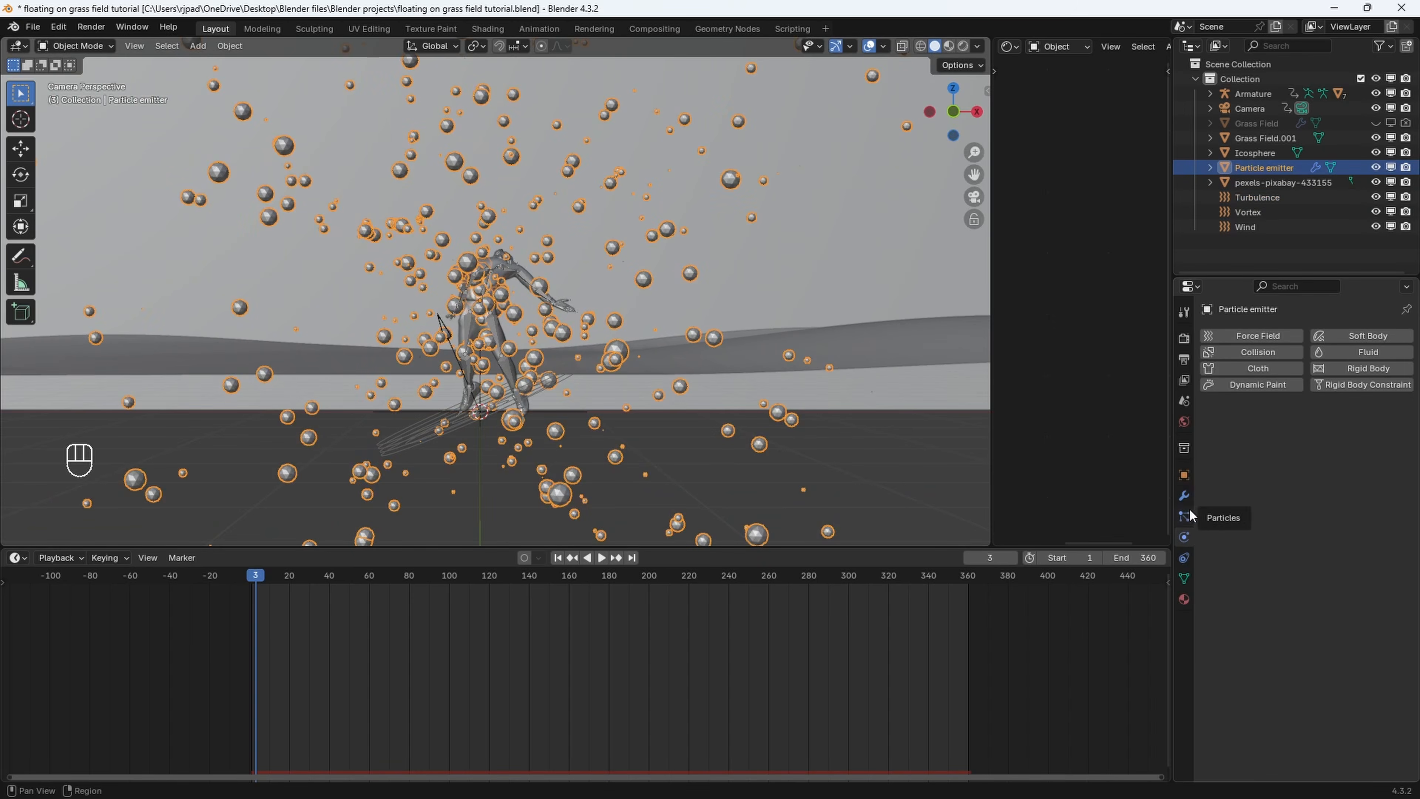
pyautogui.click(1184, 517)
pyautogui.scroll(-10, 1264, 561)
pyautogui.scroll(-12, 1264, 561)
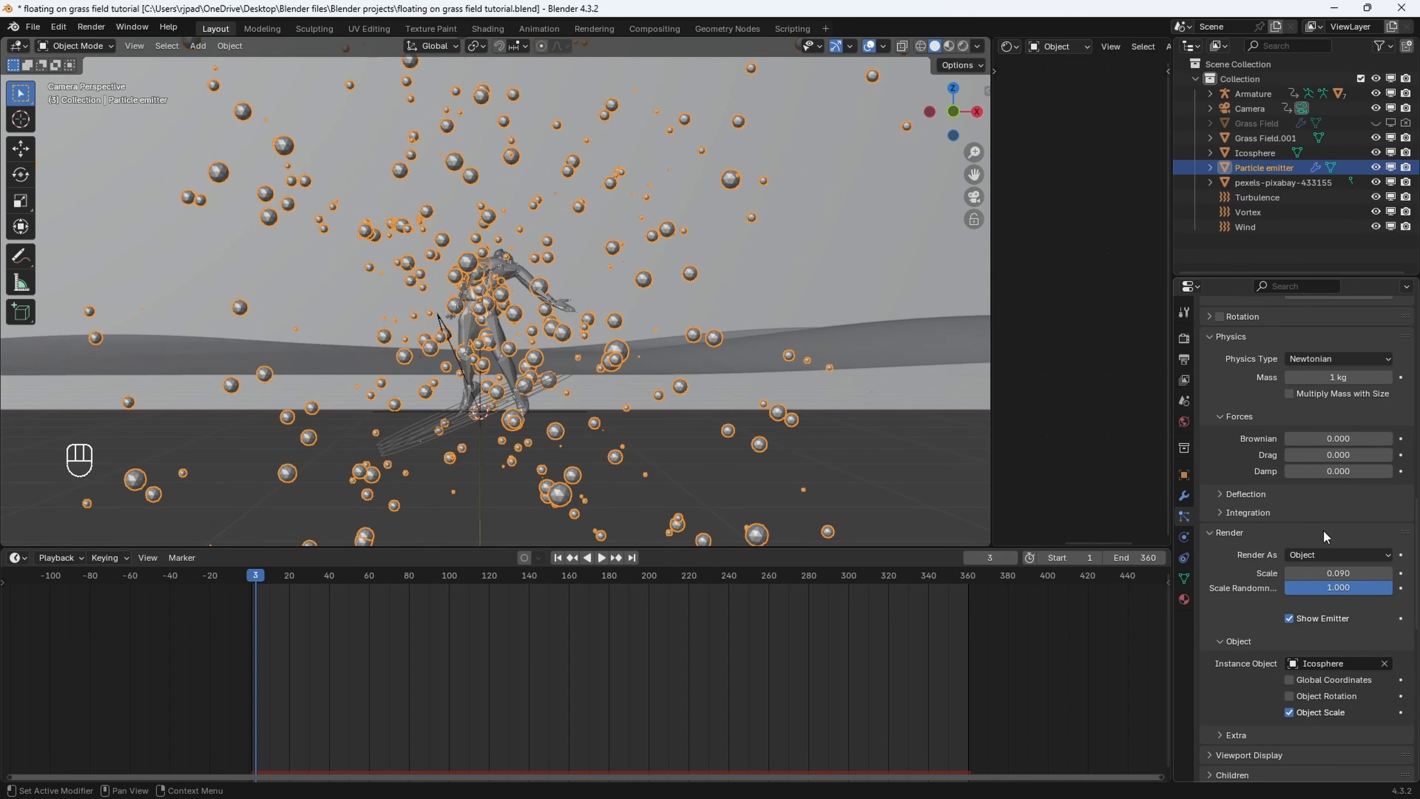
pyautogui.moveTo(1340, 573); pyautogui.dragTo(1286, 573)
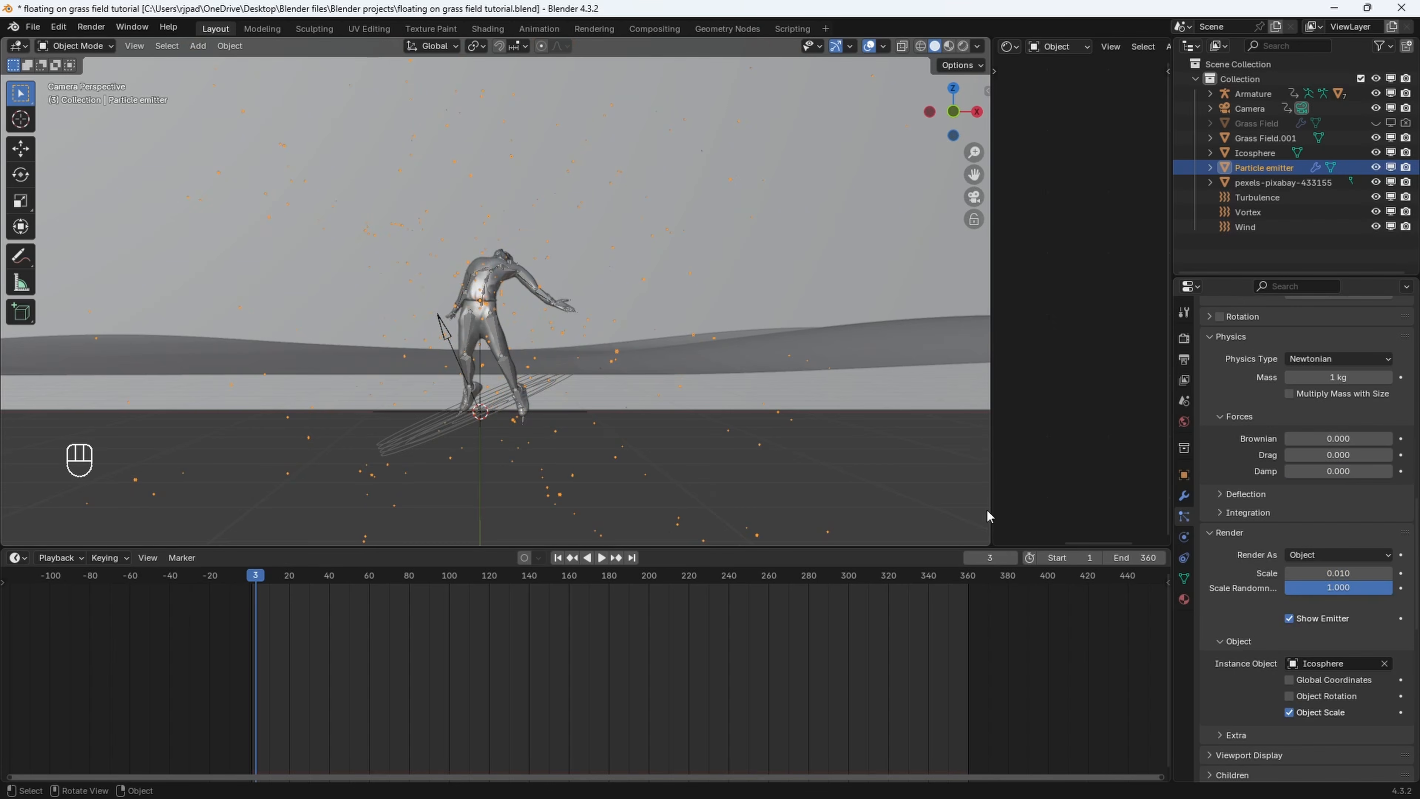
# Play a short stretch of the animation with the smaller particles and return to frame 0
pyautogui.press('space')
pyautogui.scroll(-3, 665, 475)
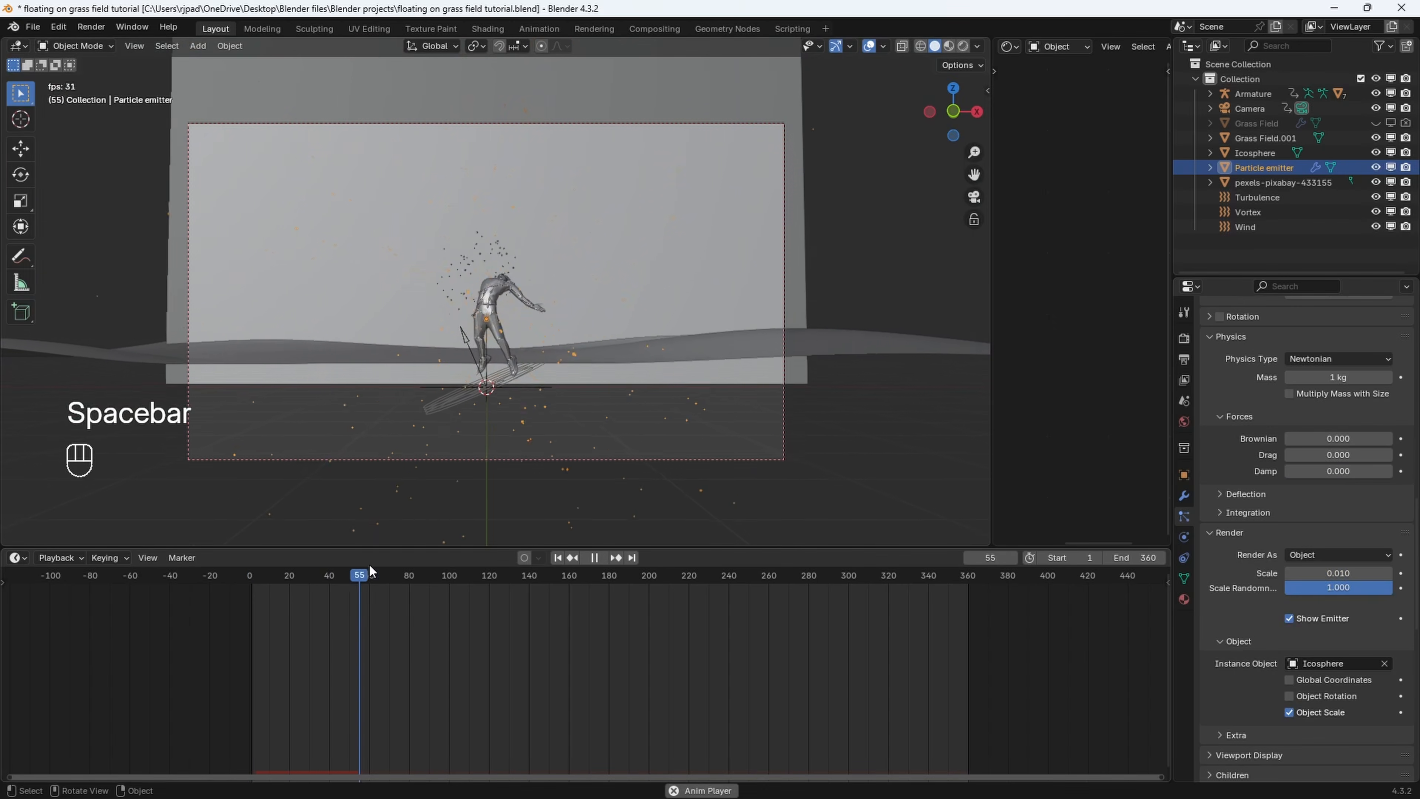
pyautogui.press('space')
pyautogui.moveTo(366, 575); pyautogui.dragTo(247, 586)
# Try moving the particle emitter away from the character, and undo the move
pyautogui.scroll(9, 515, 391)
pyautogui.moveTo(514, 335); pyautogui.dragTo(488, 367, button='middle')
pyautogui.scroll(6, 548, 252)
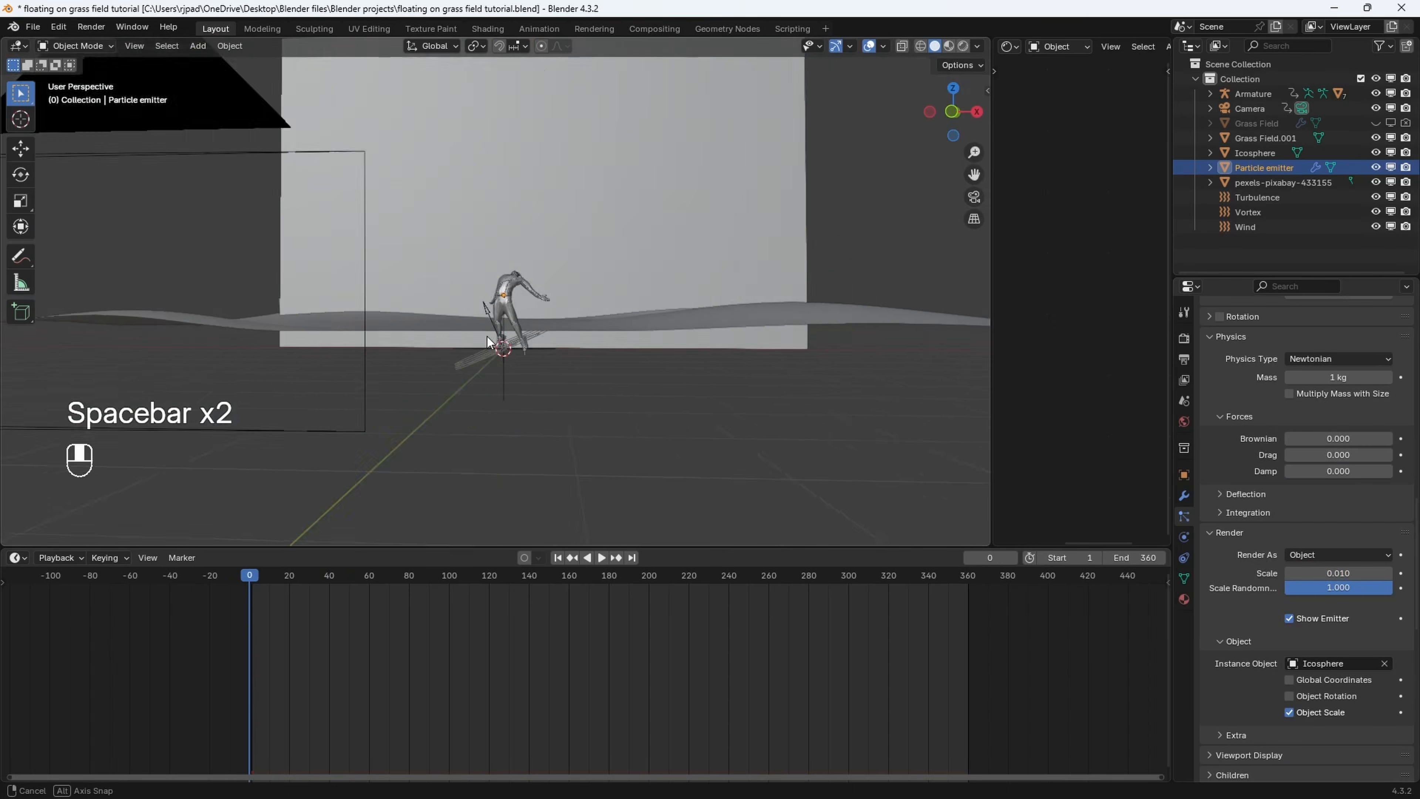
pyautogui.keyDown('shift'); pyautogui.moveTo(562, 231); pyautogui.dragTo(575, 309, button='middle'); pyautogui.keyUp('shift')
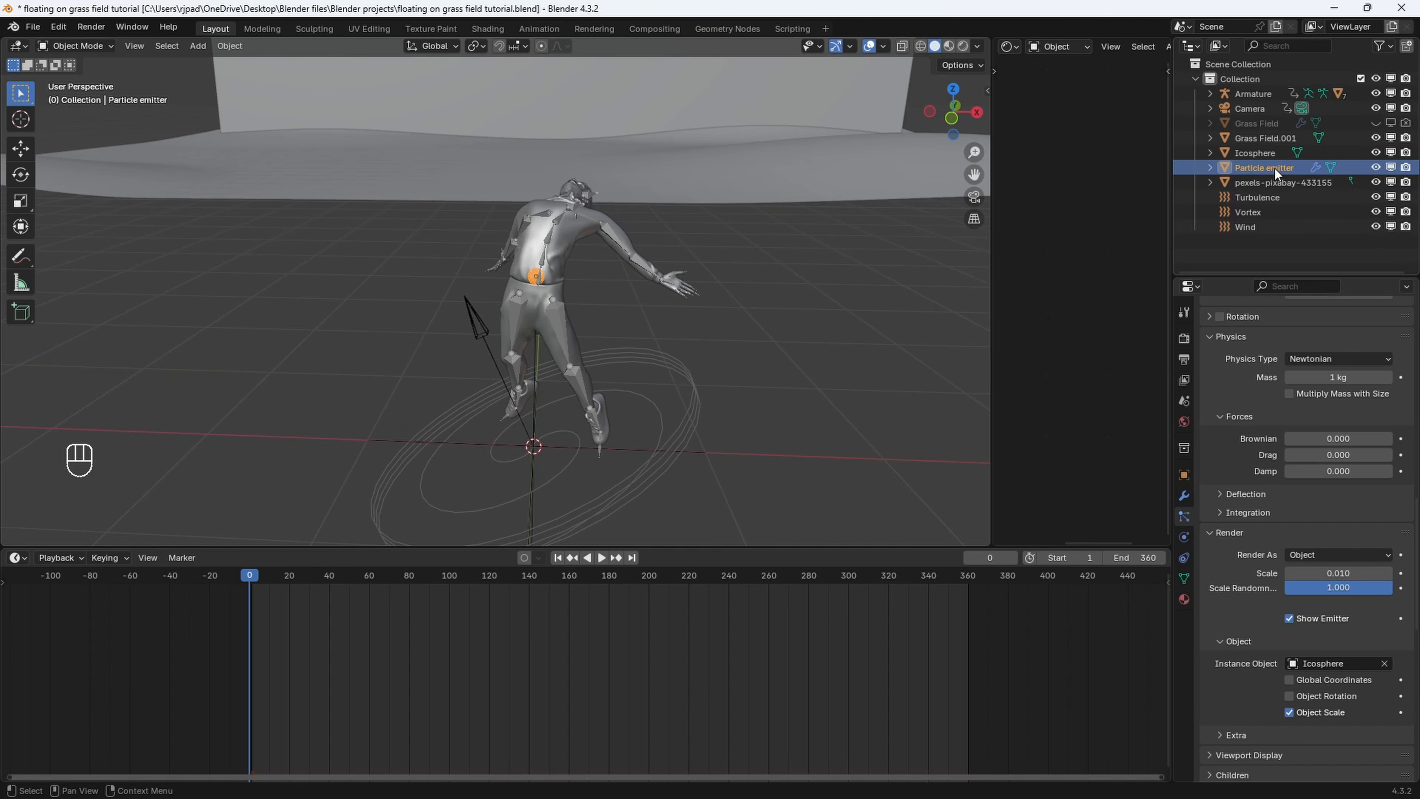
pyautogui.press('g')
pyautogui.click(415, 206)
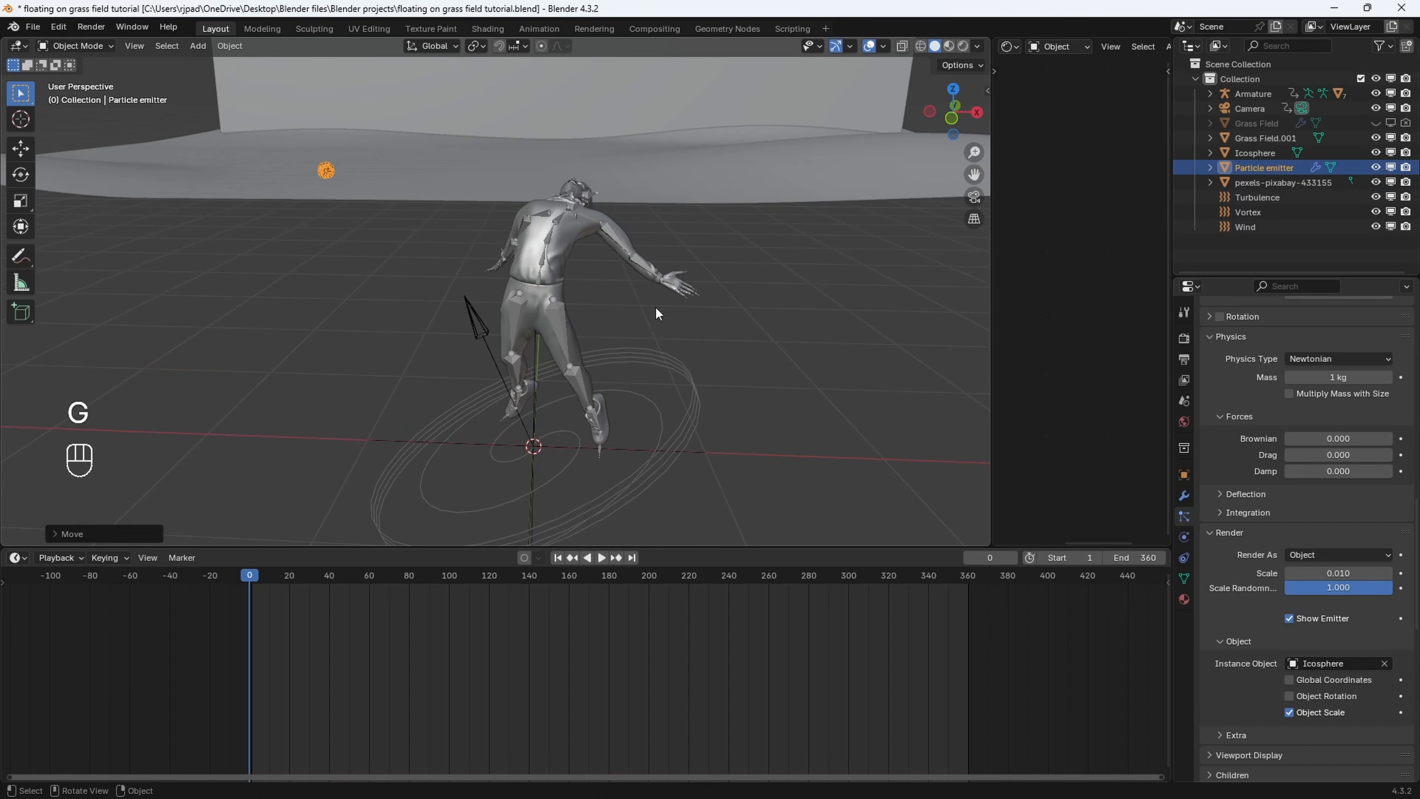
pyautogui.hotkey('ctrl', 'z')
# Parent the particle emitter to the character's Armature
pyautogui.scroll(1, 626, 262)
pyautogui.keyDown('shift'); pyautogui.moveTo(672, 222); pyautogui.dragTo(656, 300, button='middle'); pyautogui.keyUp('shift')
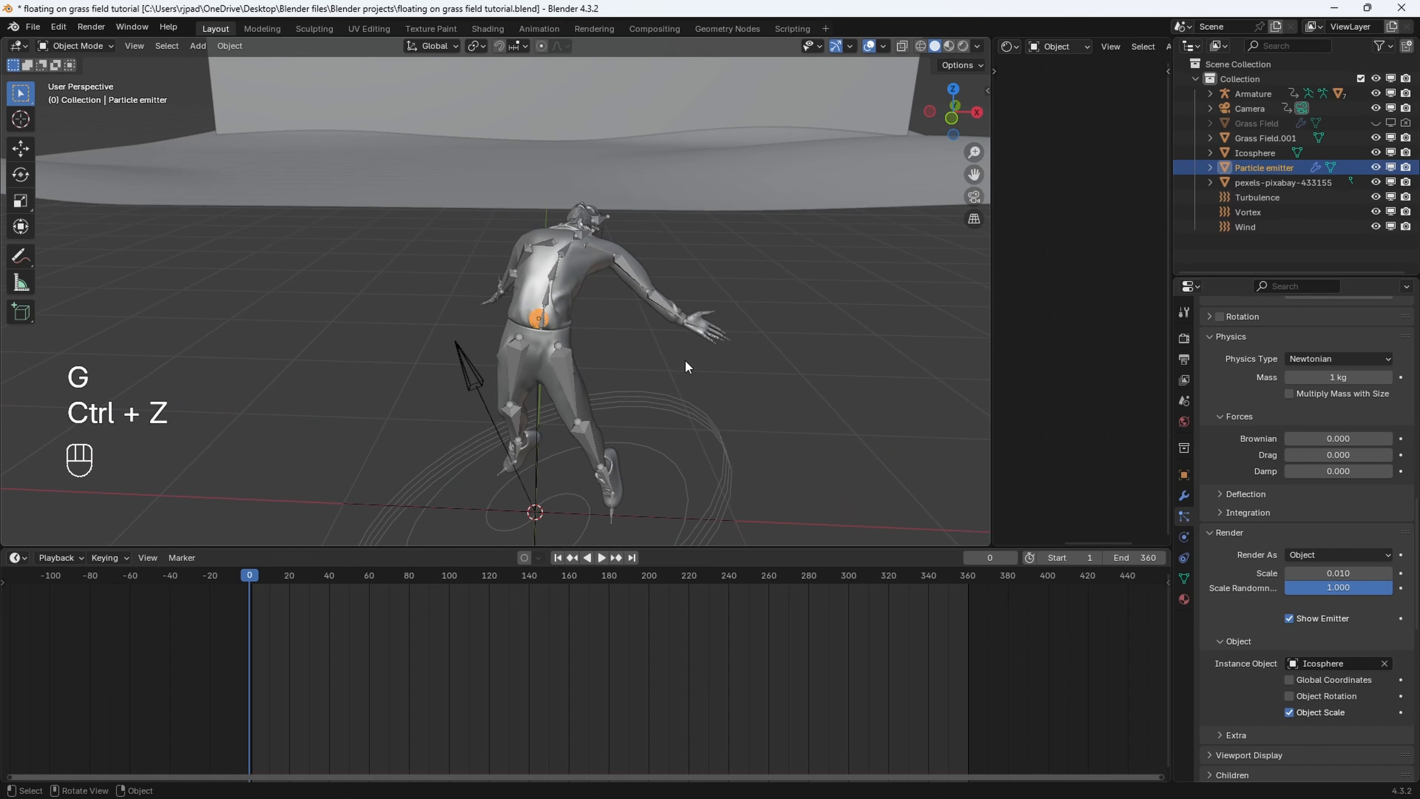
pyautogui.keyDown('shift'); pyautogui.click(626, 266); pyautogui.keyUp('shift')
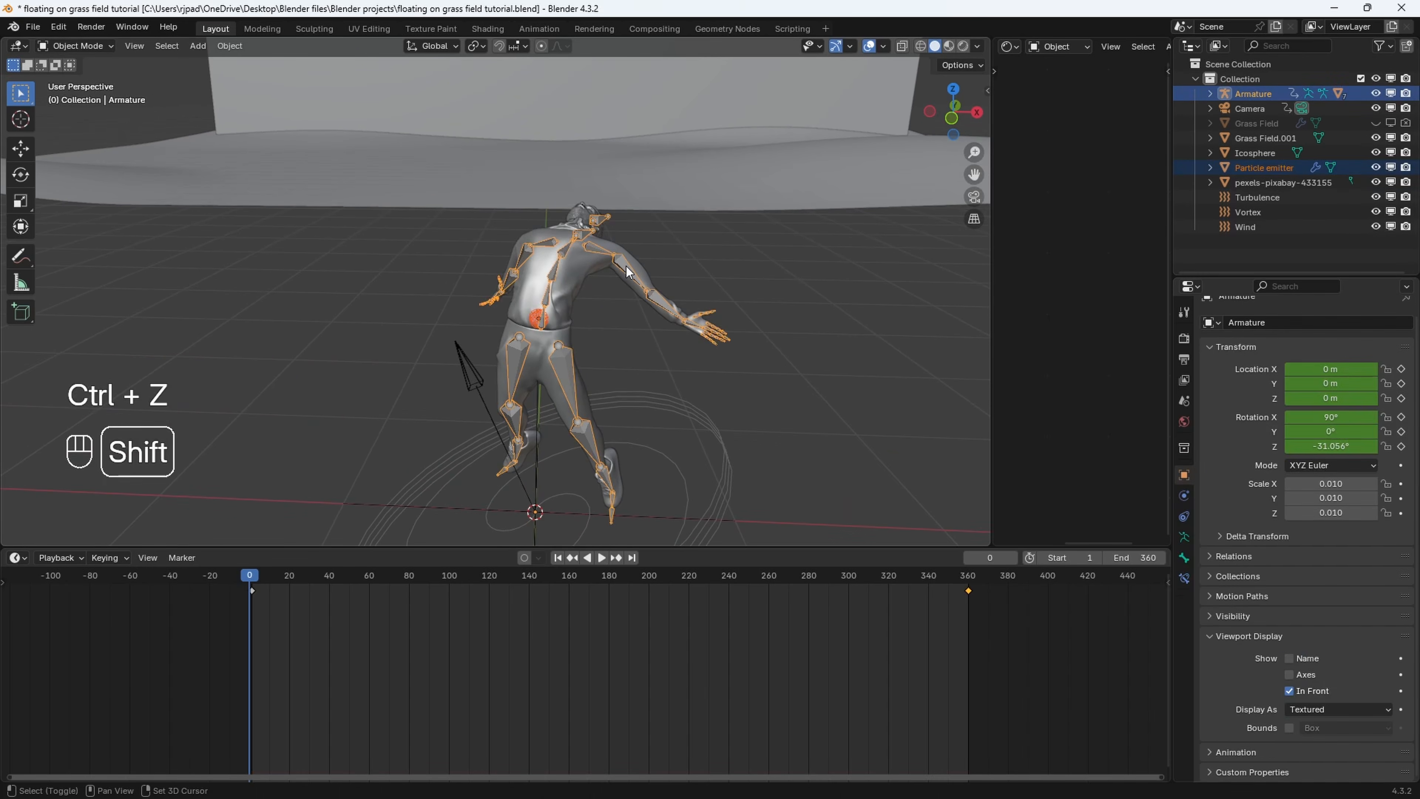
pyautogui.hotkey('ctrl', 'p')
pyautogui.click(626, 306)
# Play the animation up close and through the camera to check that the emitter follows the Armature
pyautogui.press('space')
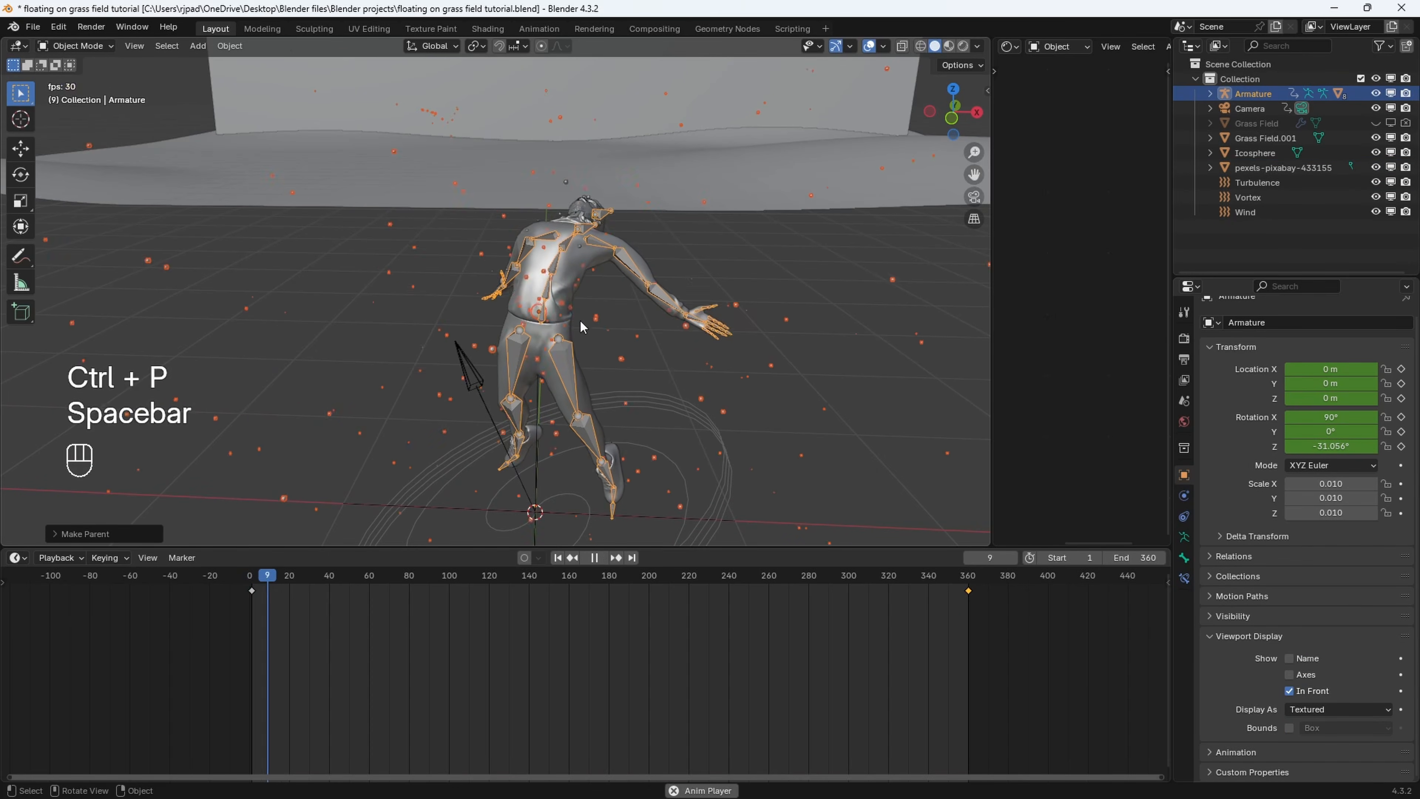
pyautogui.press('space')
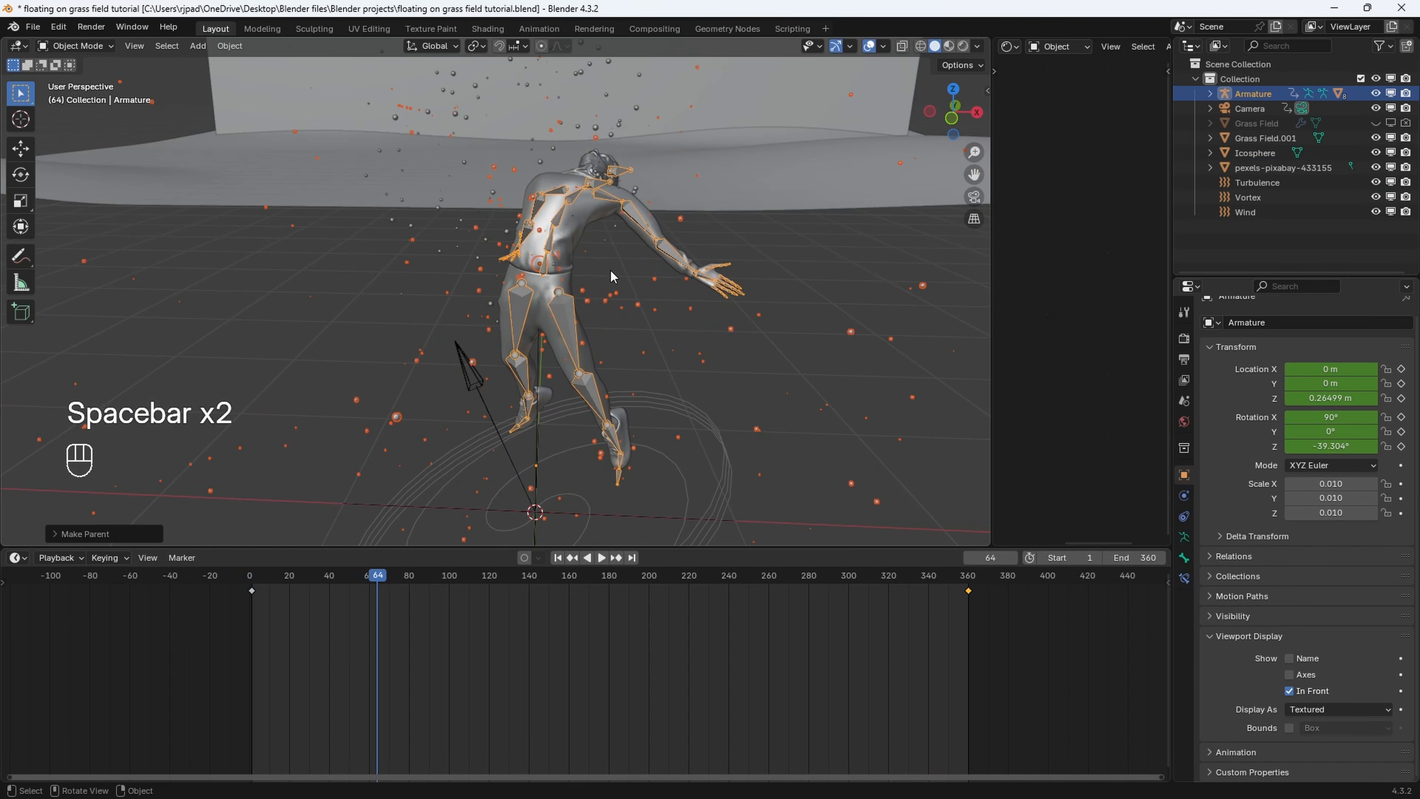
pyautogui.press('KP_0')
pyautogui.press('space')
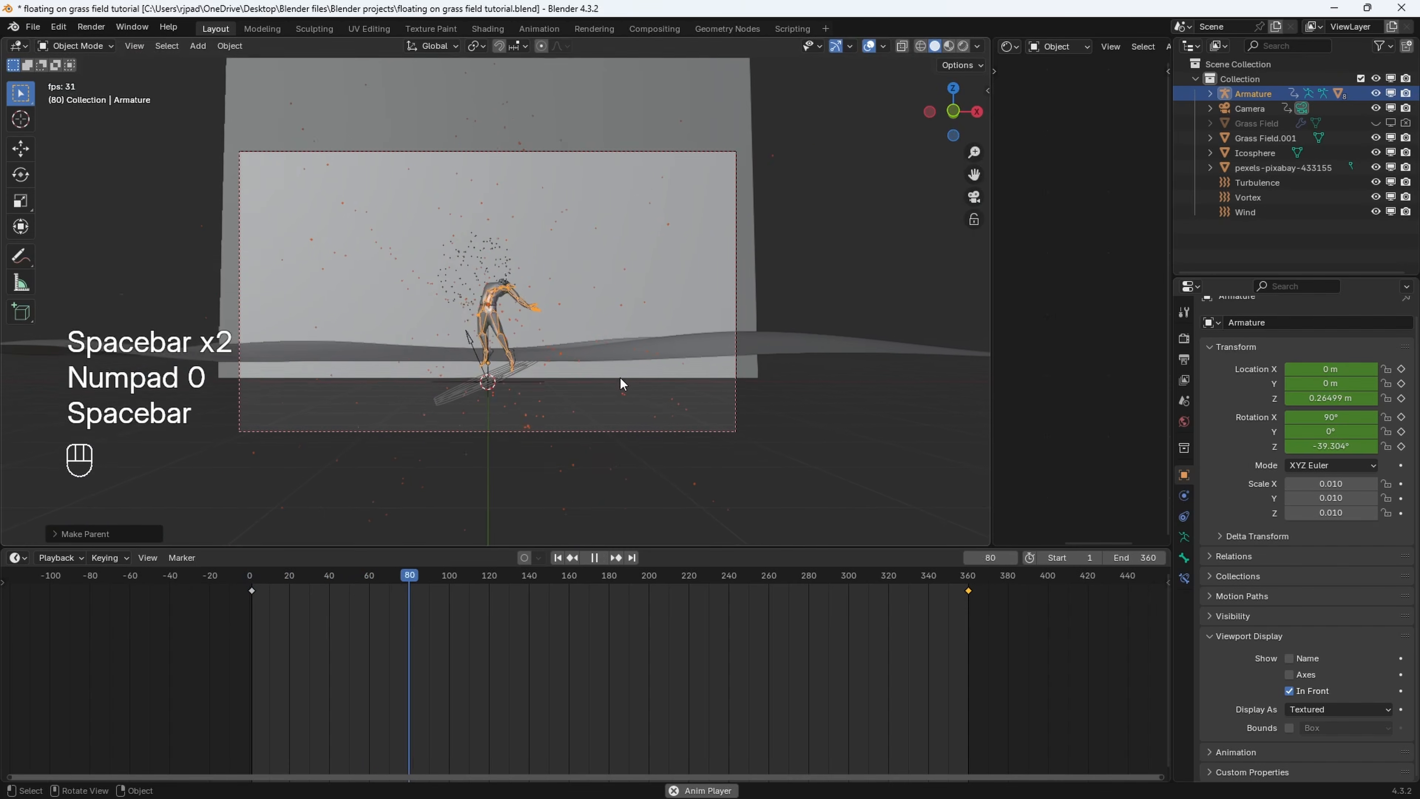
pyautogui.press('space')
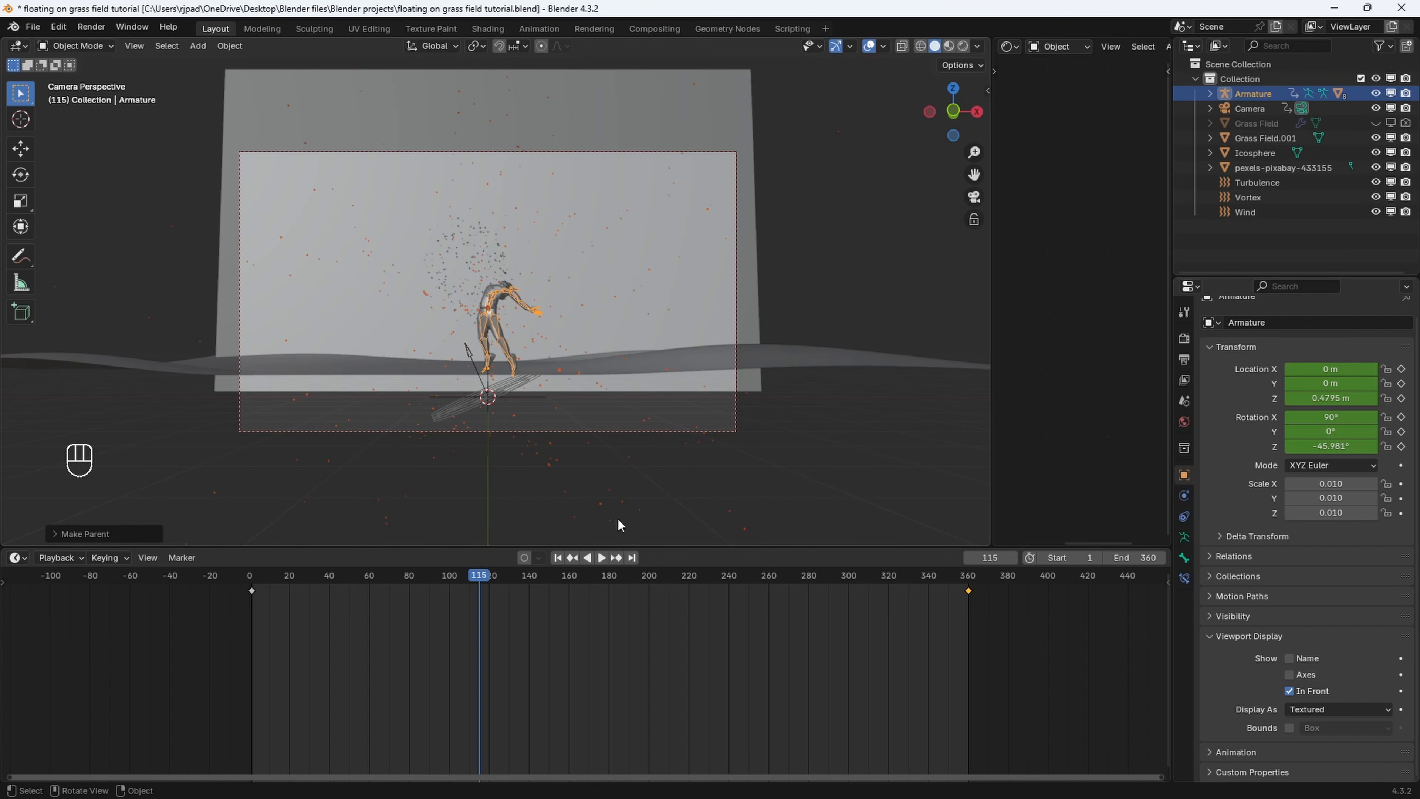
# Bake all dynamics from the particle emitter's cache settings and play a stretch of the baked animation
pyautogui.click(552, 460)
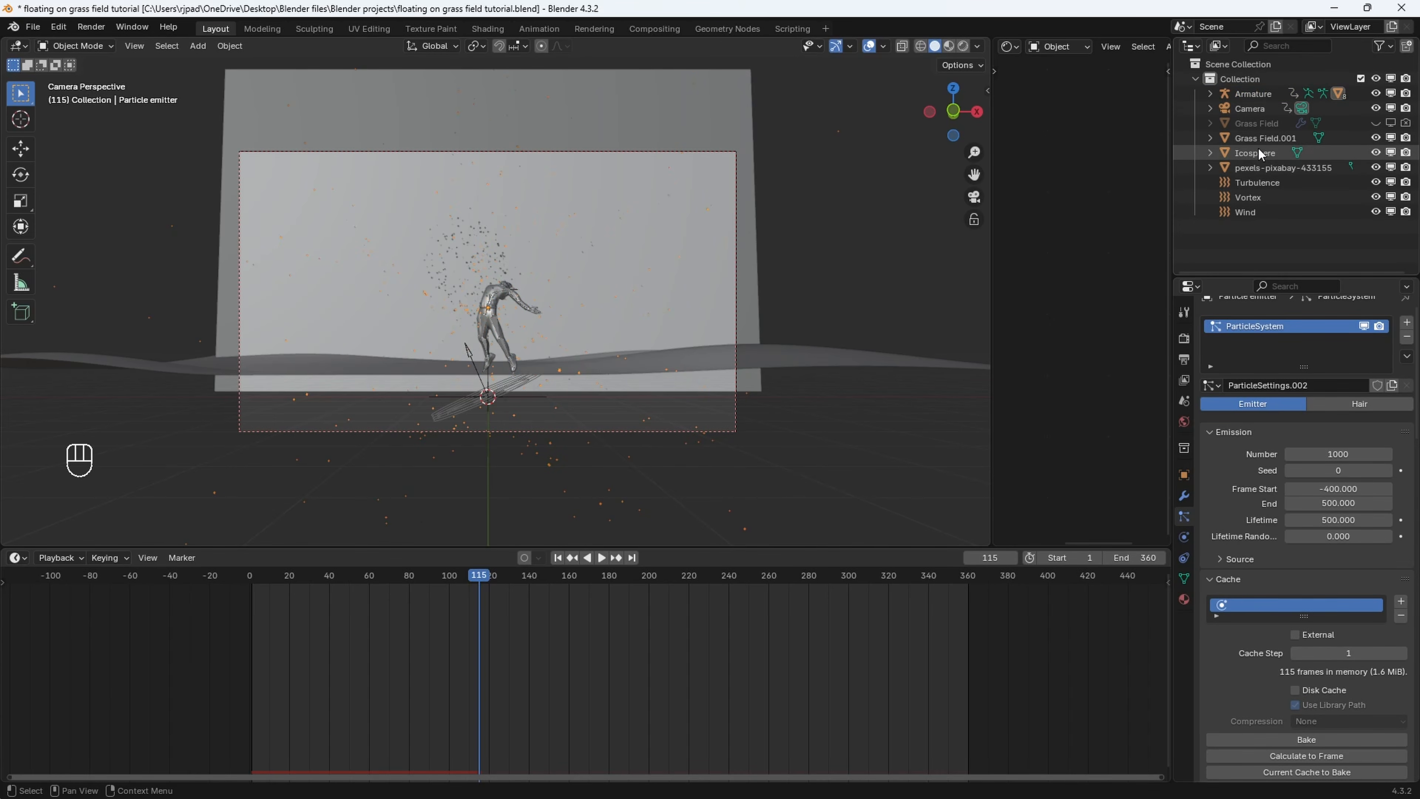
pyautogui.click(1209, 93)
pyautogui.scroll(-3, 1265, 200)
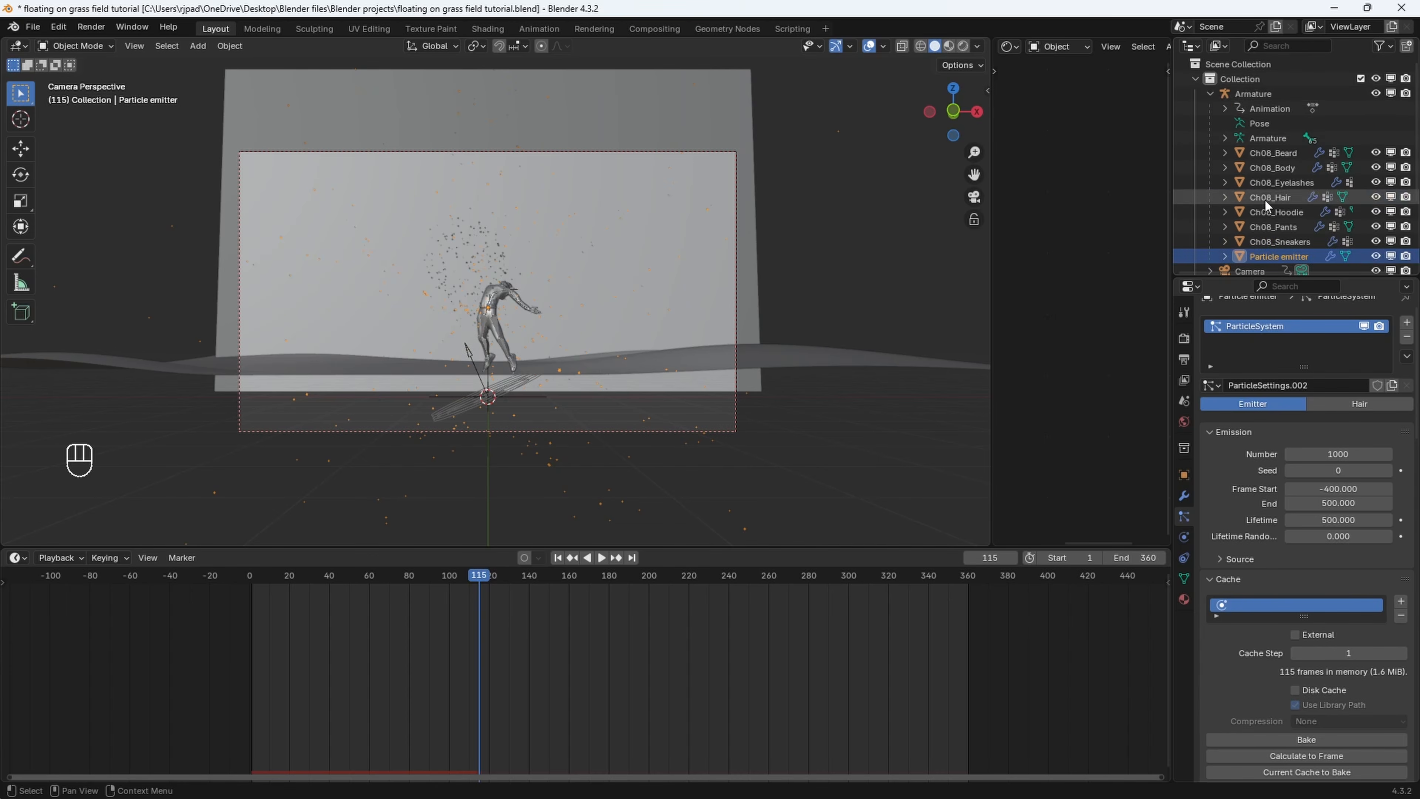
pyautogui.scroll(-10, 1220, 601)
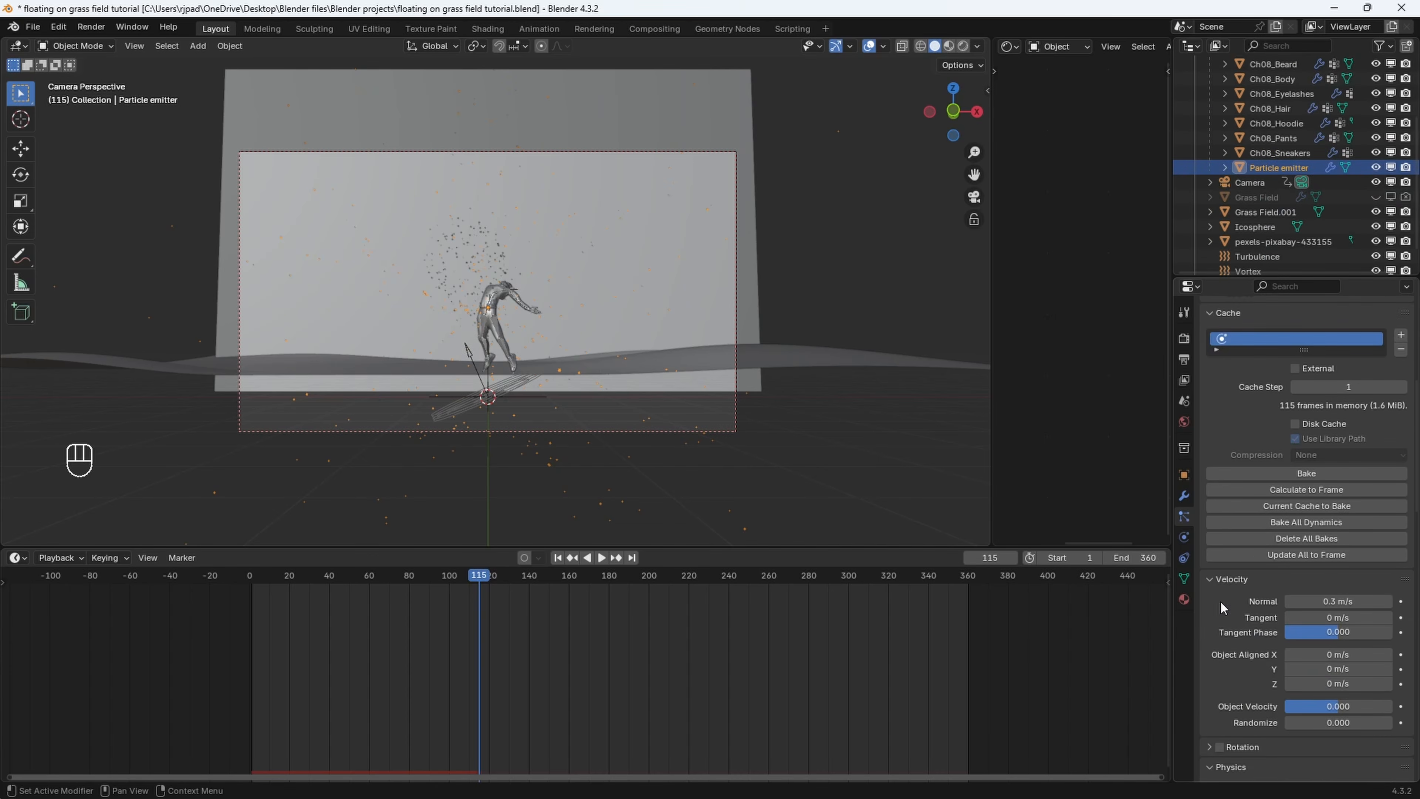
pyautogui.click(1296, 495)
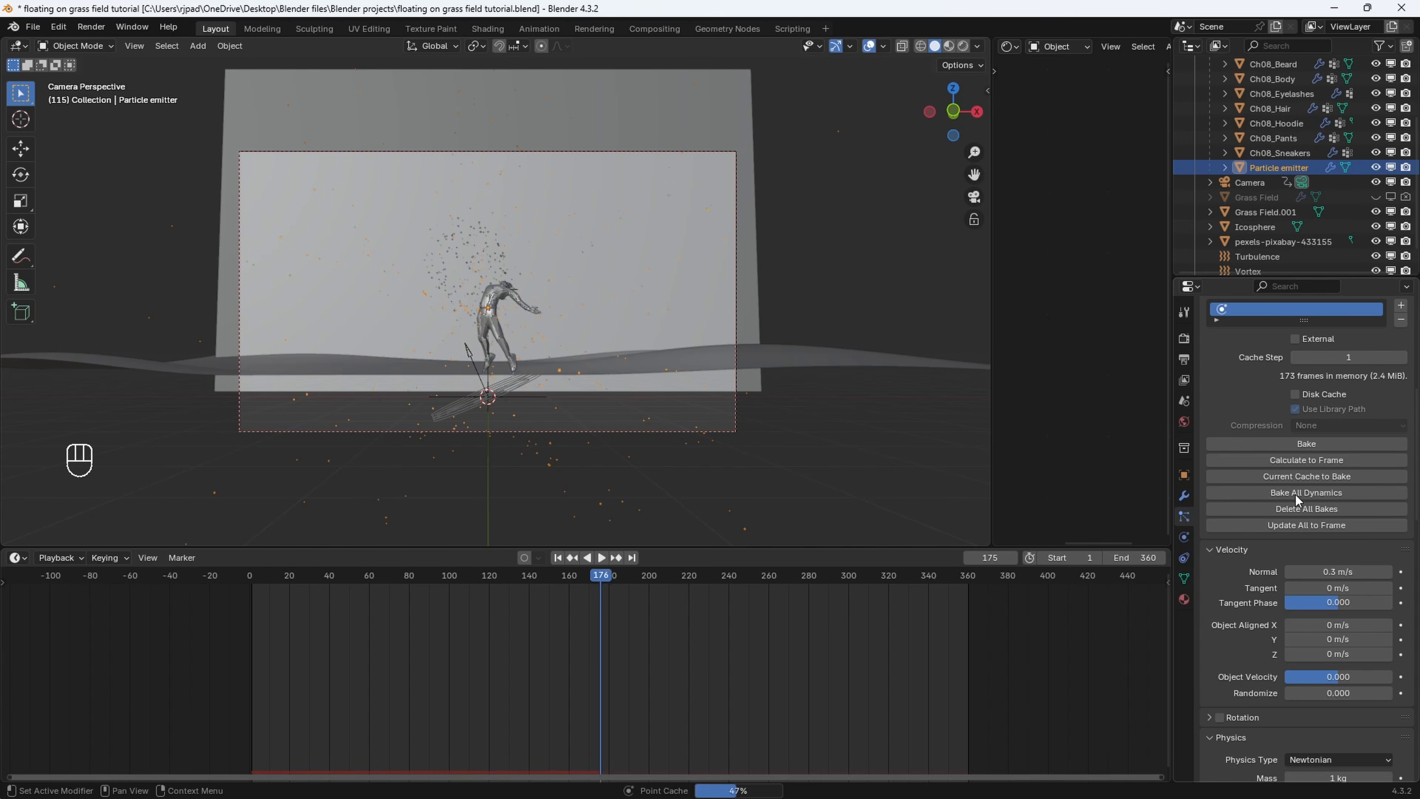
pyautogui.press('space')
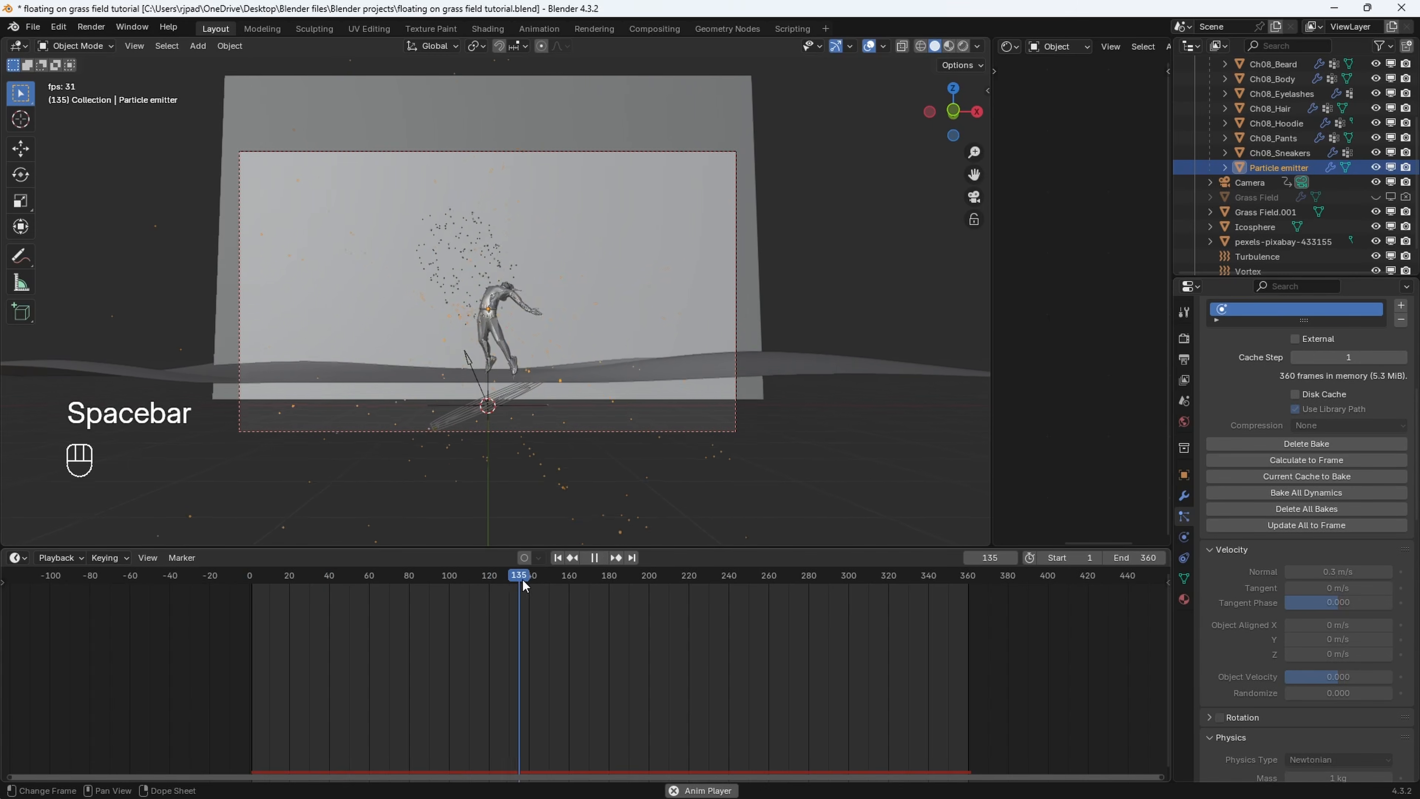
pyautogui.press('space')
# Collapse the Armature hierarchy and unhide the Grass Field in the viewport
pyautogui.scroll(4, 1286, 167)
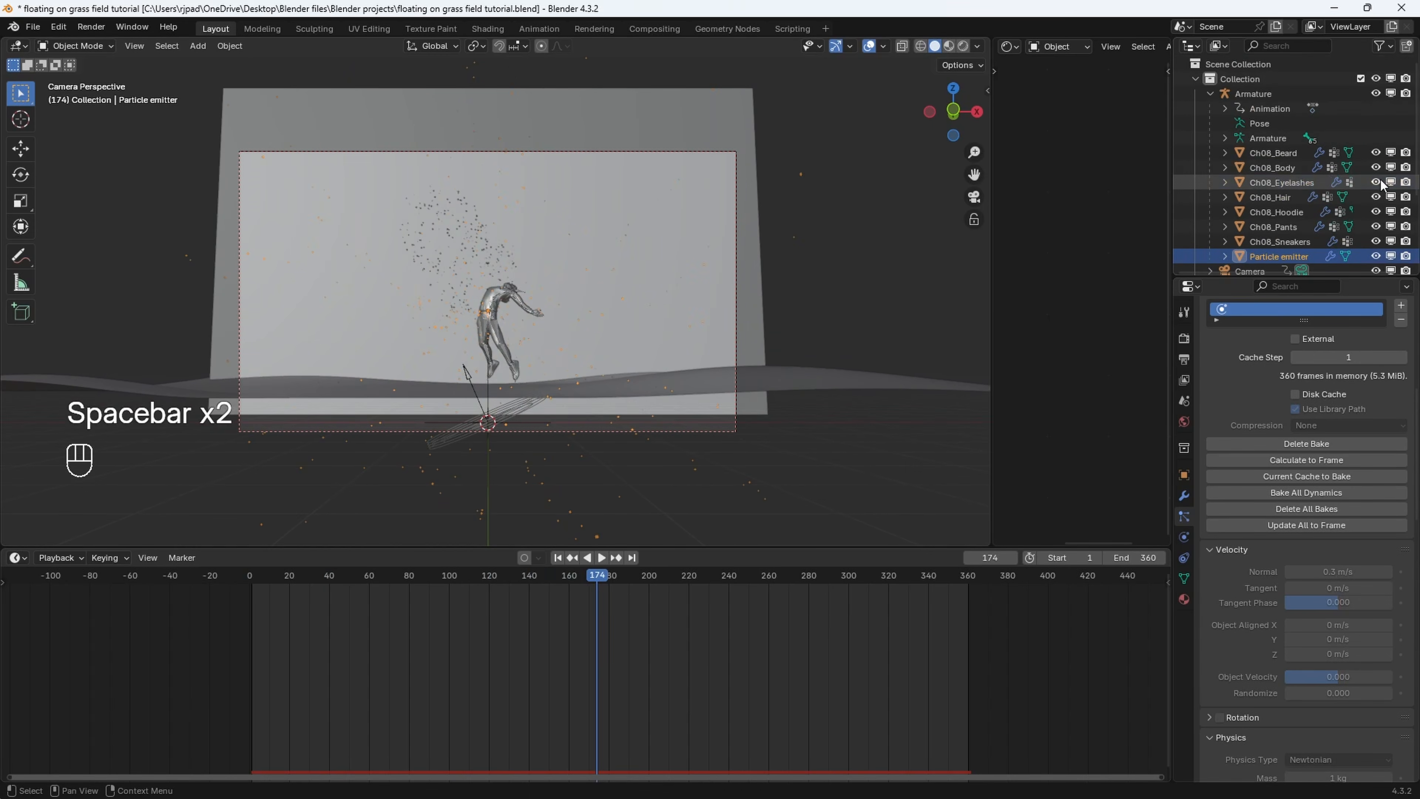
pyautogui.click(1210, 94)
pyautogui.click(1375, 123)
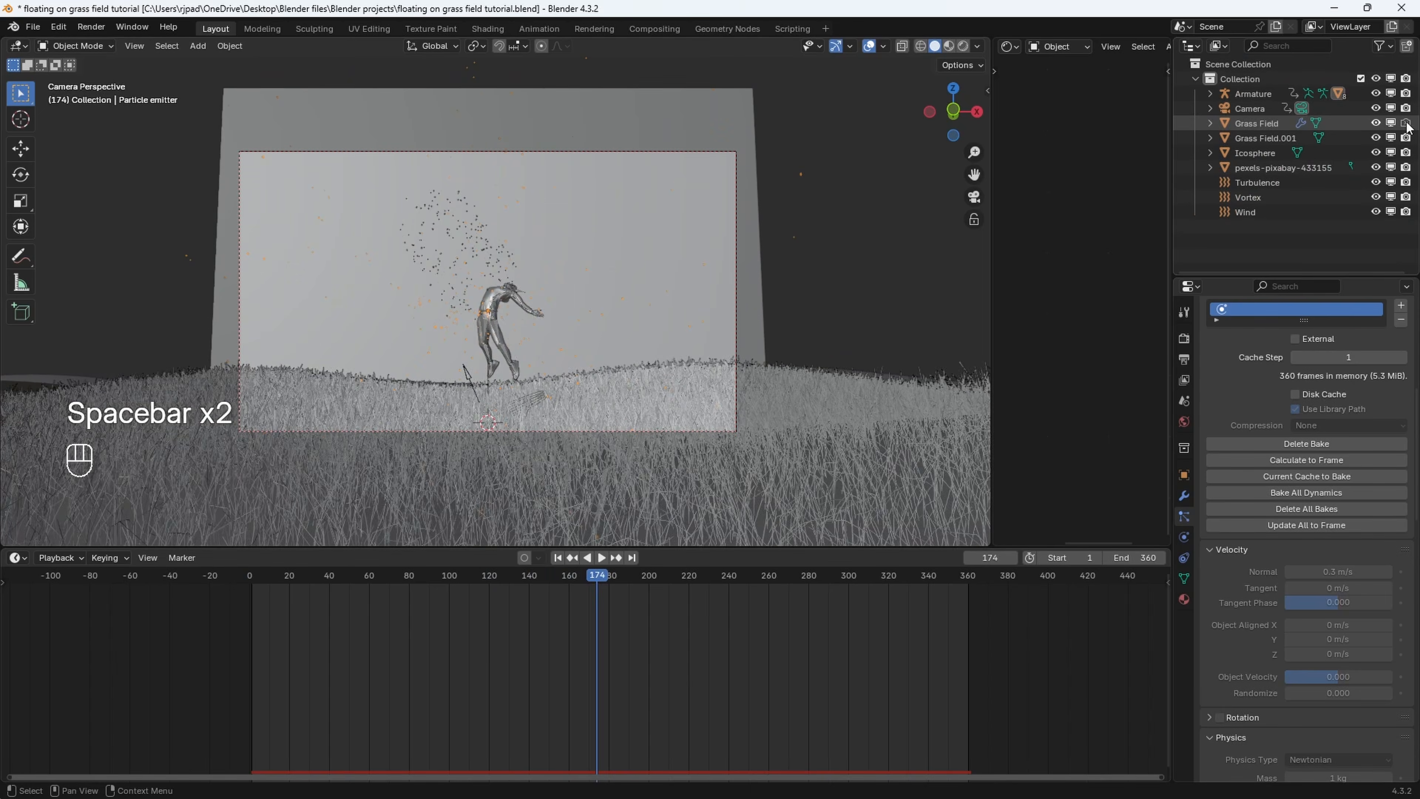
# Preview the late part of the animation in rendered shading with the viewport overlays hidden
pyautogui.press('z')
pyautogui.scroll(1, 688, 234)
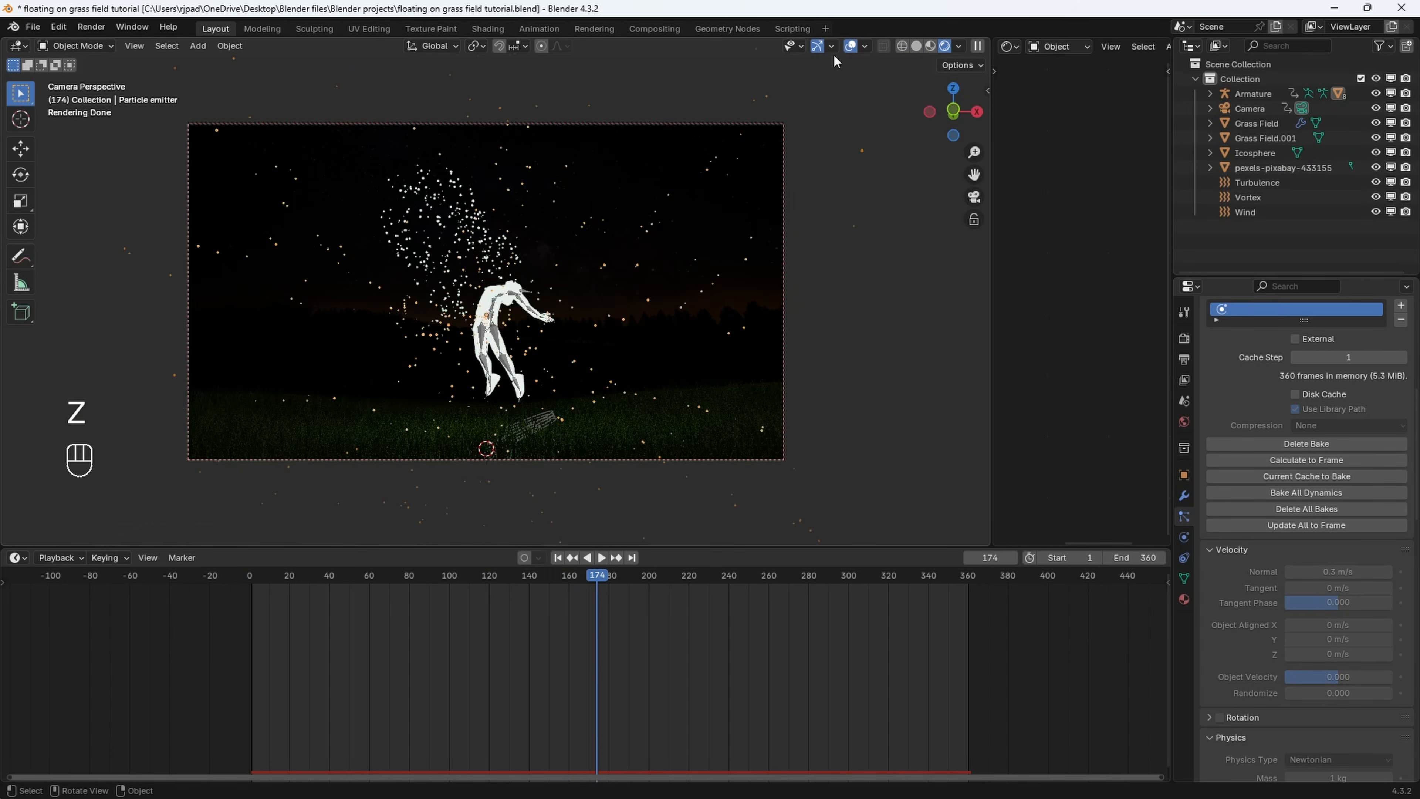
pyautogui.click(850, 45)
pyautogui.moveTo(720, 584); pyautogui.dragTo(892, 592)
pyautogui.press('space')
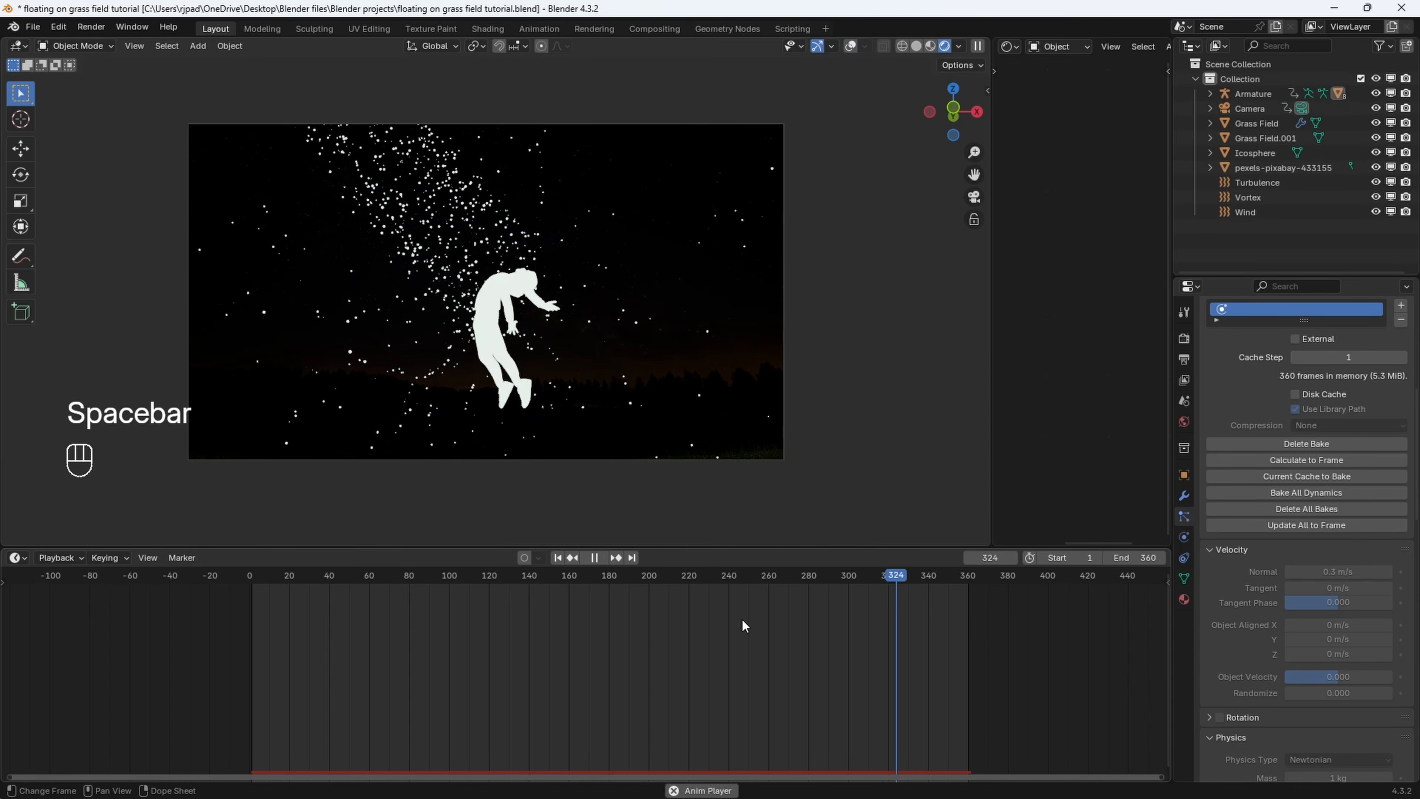
# Set the 3D viewport to solid shading and enable Use Nodes in the Compositing workspace
pyautogui.press('z')
pyautogui.click(642, 364)
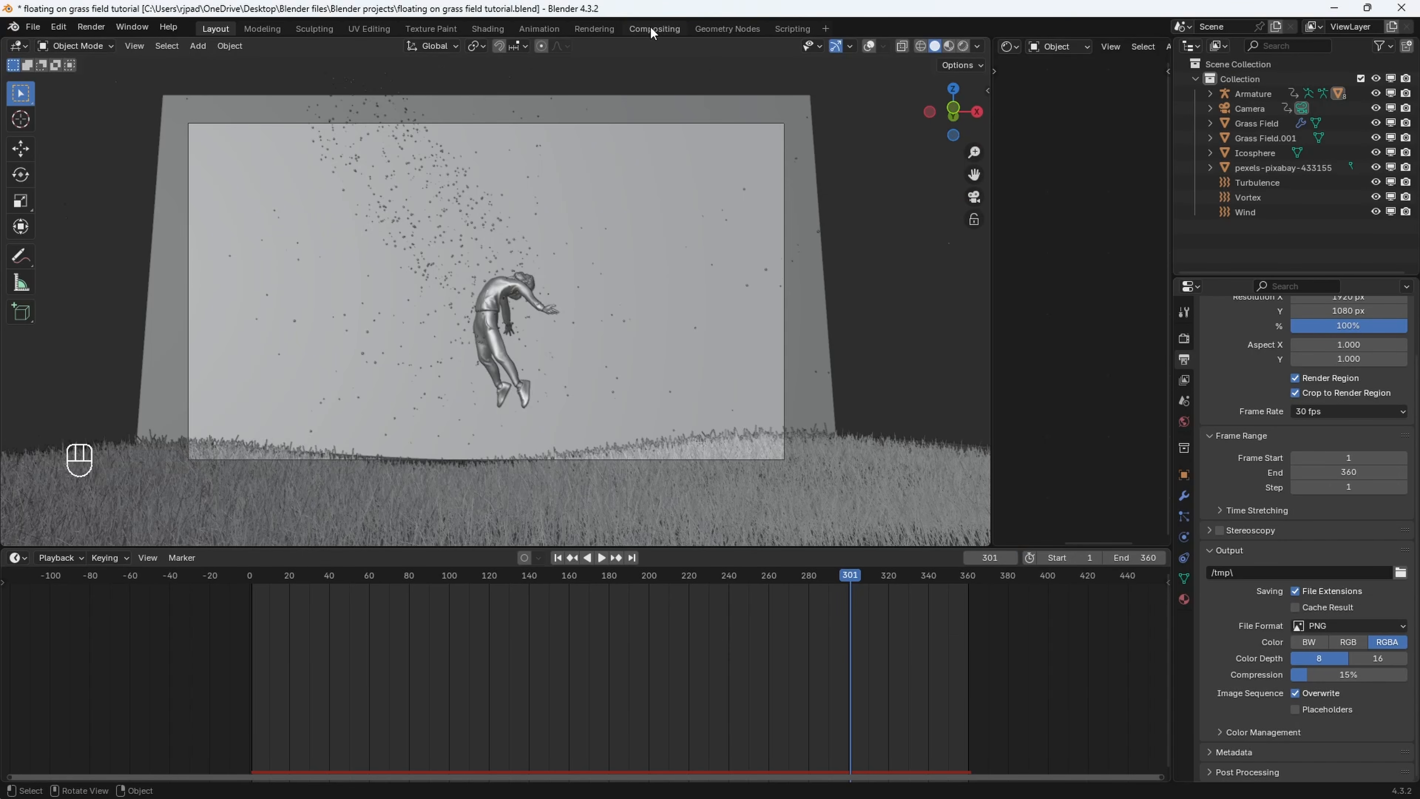
pyautogui.click(653, 33)
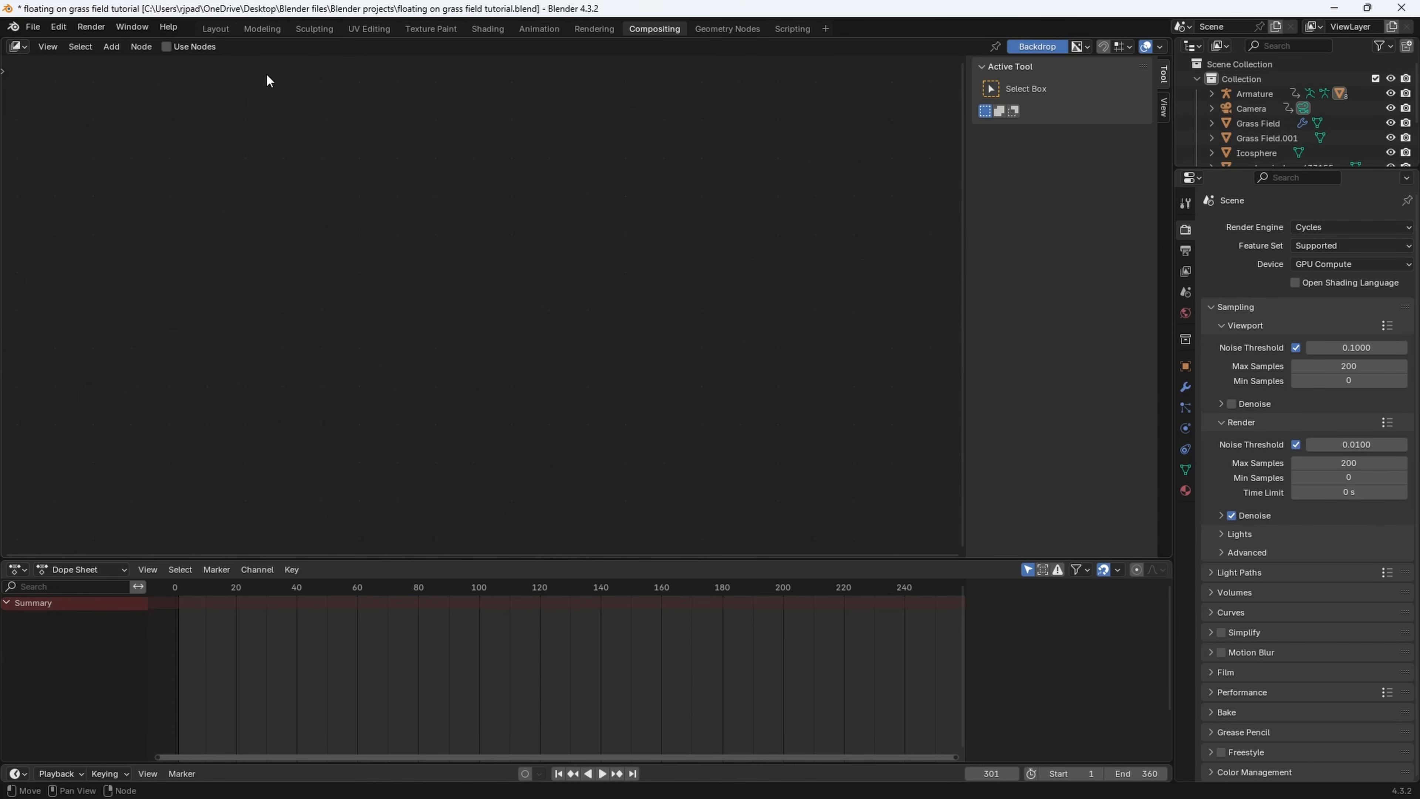
pyautogui.click(167, 47)
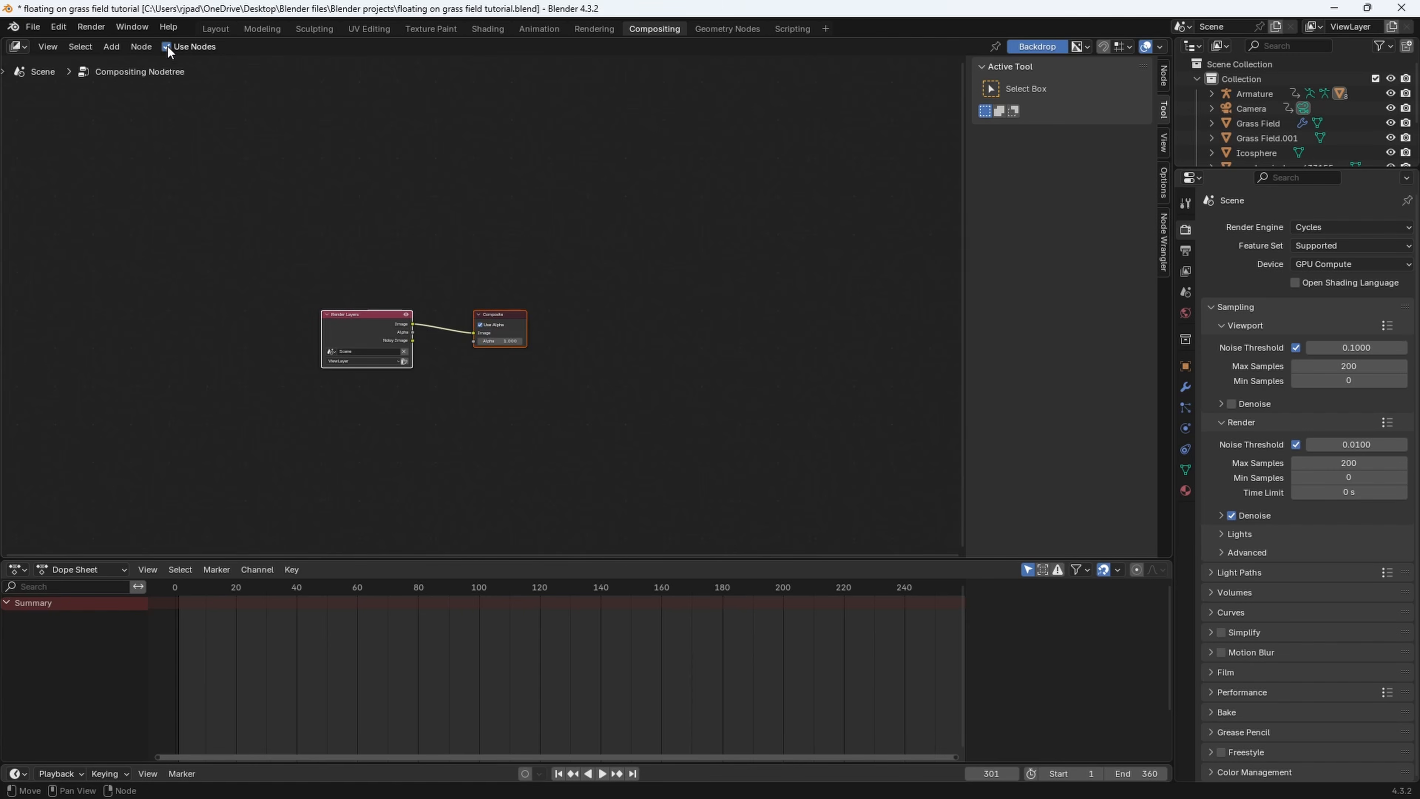
pyautogui.moveTo(602, 323); pyautogui.dragTo(693, 348, button='middle')
pyautogui.scroll(9, 692, 367)
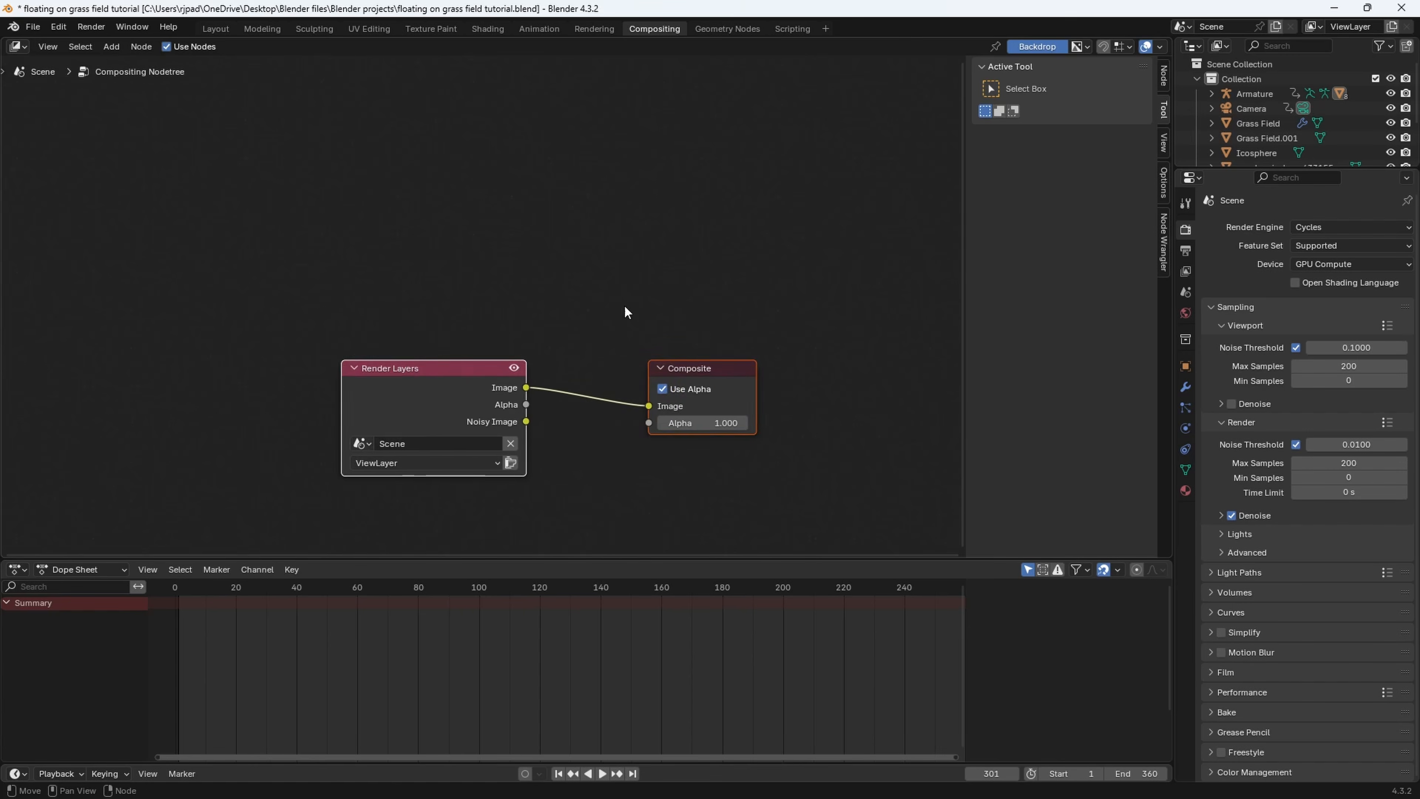
# Spread the Render Layers and Composite nodes far apart to make room between them
pyautogui.moveTo(404, 367); pyautogui.dragTo(350, 337)
pyautogui.moveTo(358, 350); pyautogui.dragTo(164, 329)
pyautogui.moveTo(654, 334); pyautogui.dragTo(782, 325)
pyautogui.scroll(-2, 777, 335)
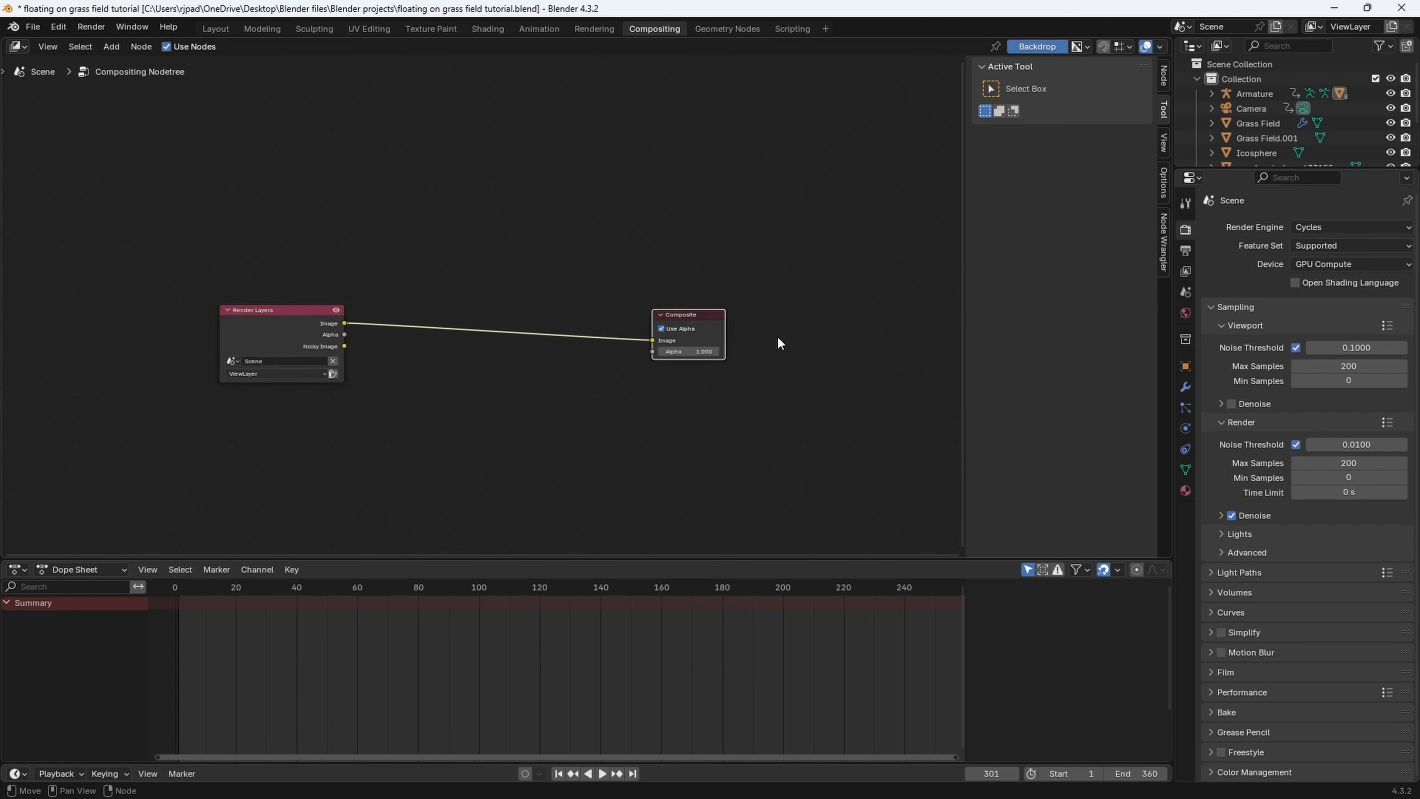
pyautogui.moveTo(310, 311); pyautogui.dragTo(139, 308)
pyautogui.moveTo(680, 321); pyautogui.dragTo(794, 321)
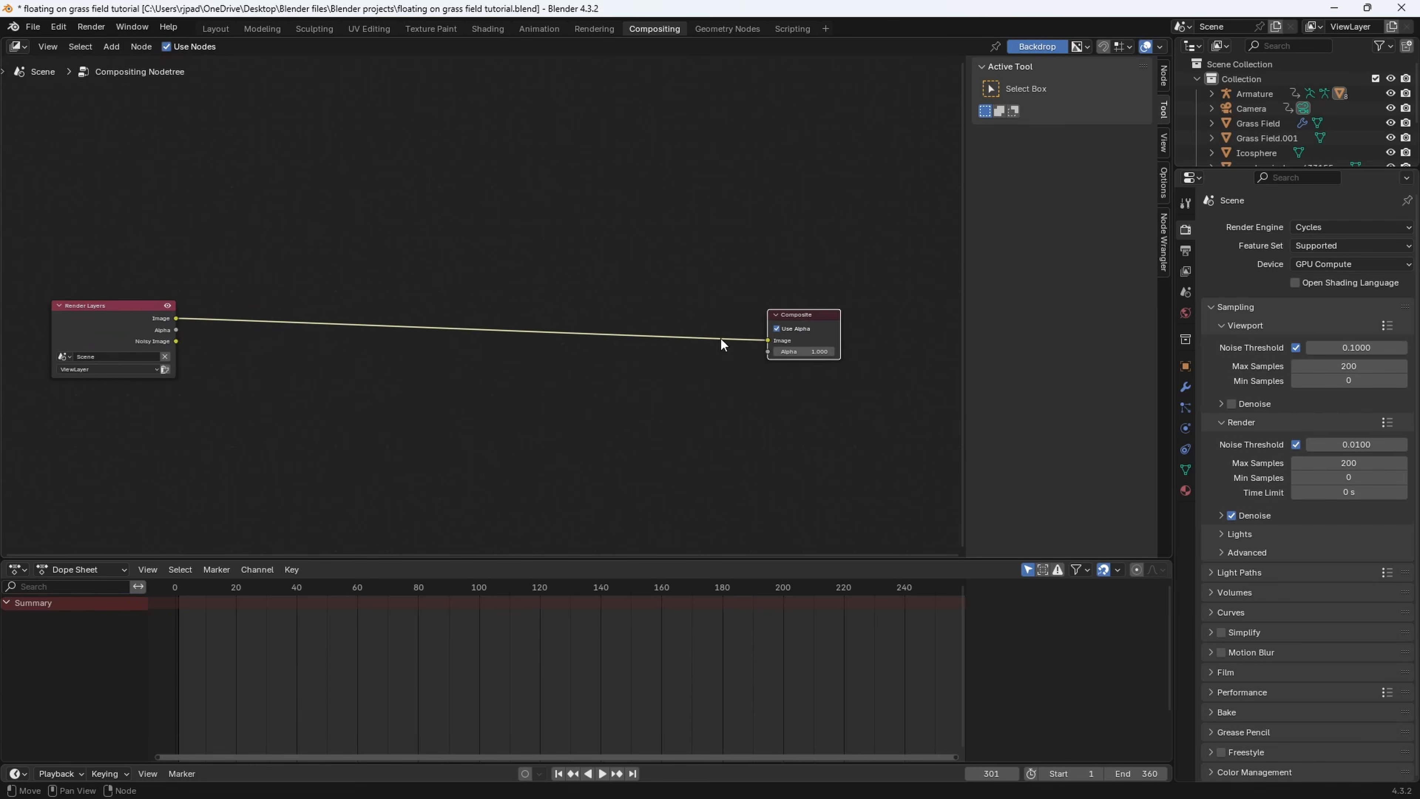
pyautogui.moveTo(471, 362); pyautogui.dragTo(517, 354, button='middle')
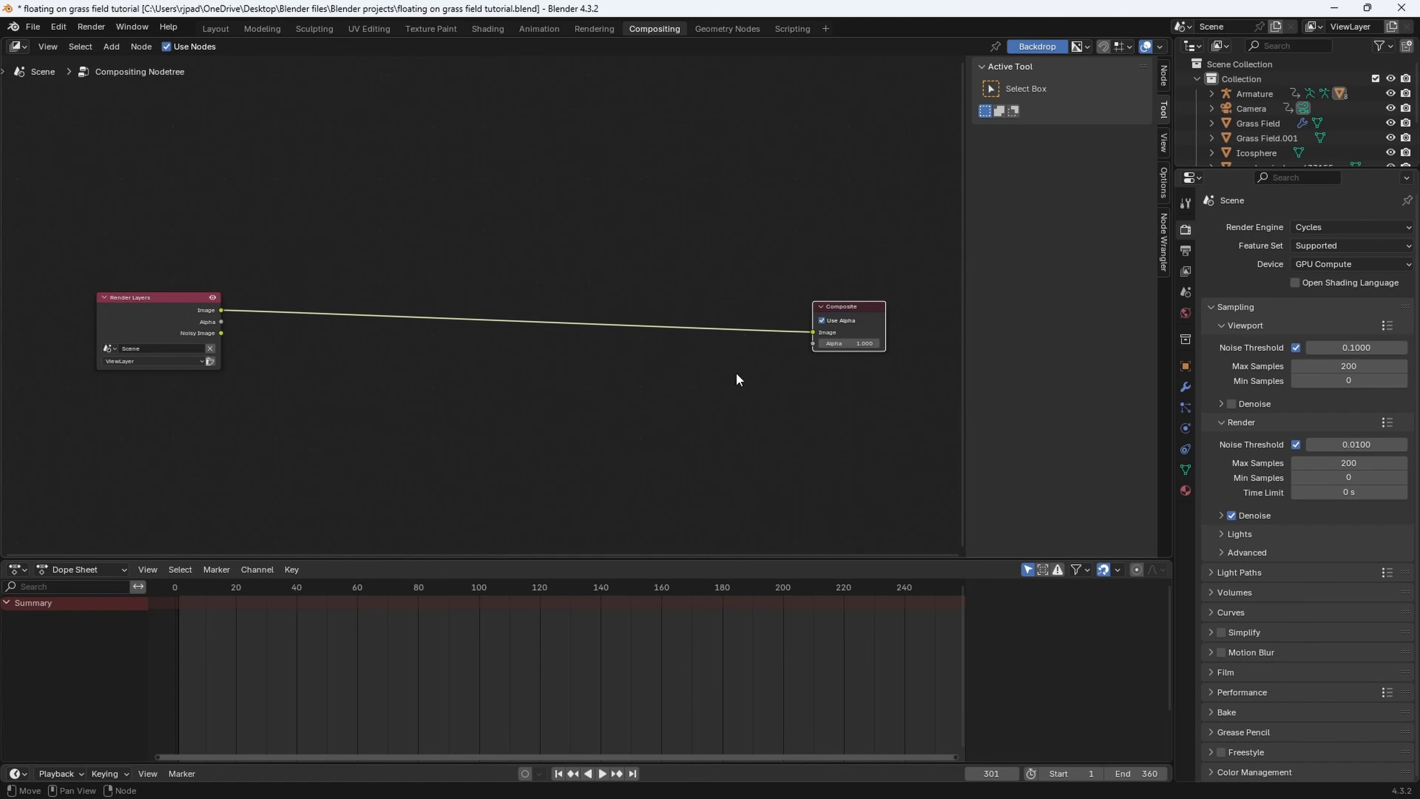
pyautogui.scroll(-2, 671, 408)
pyautogui.scroll(2, 684, 406)
pyautogui.scroll(-1, 694, 417)
pyautogui.scroll(1, 678, 413)
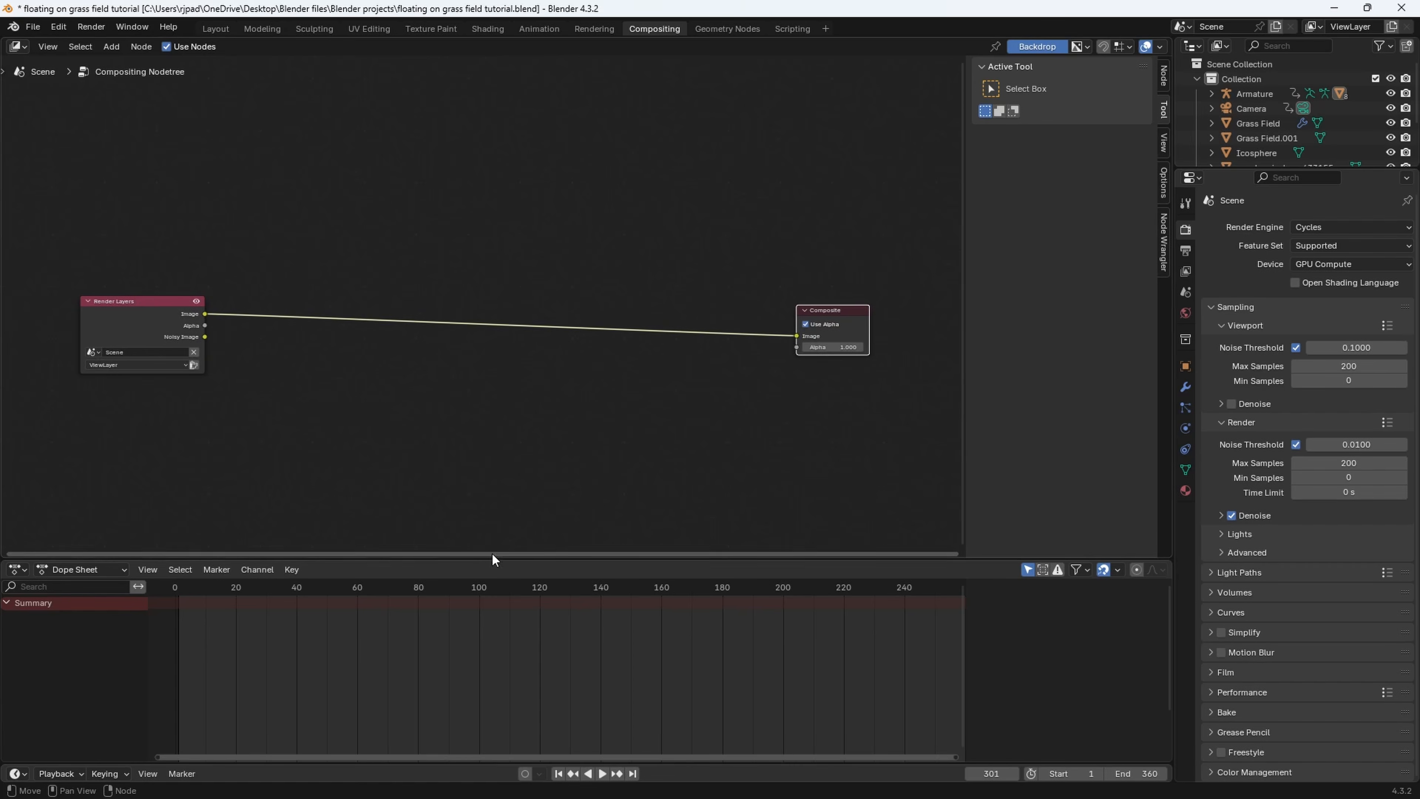
# Render a still image of frame 219 and close the render window
pyautogui.moveTo(498, 587); pyautogui.dragTo(840, 621)
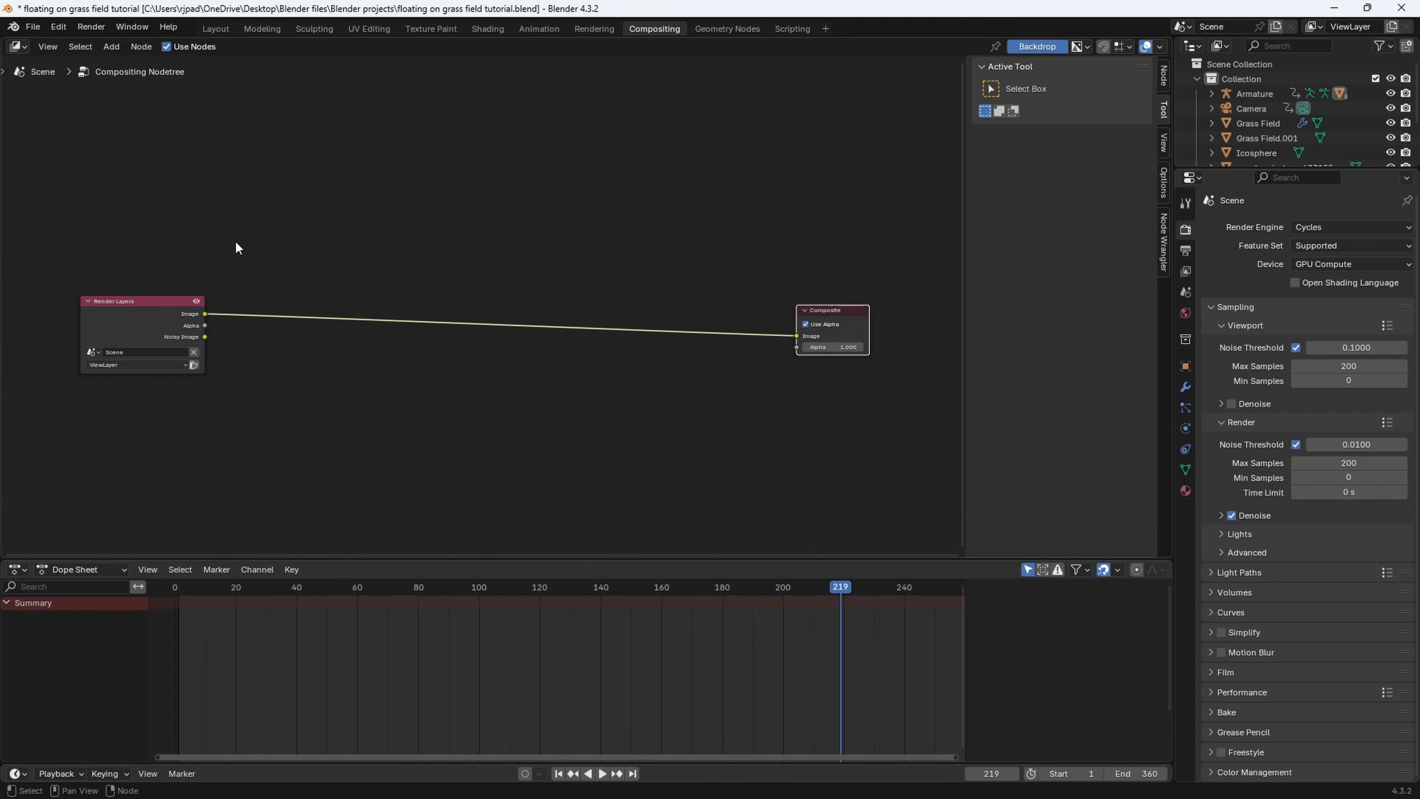
pyautogui.click(109, 28)
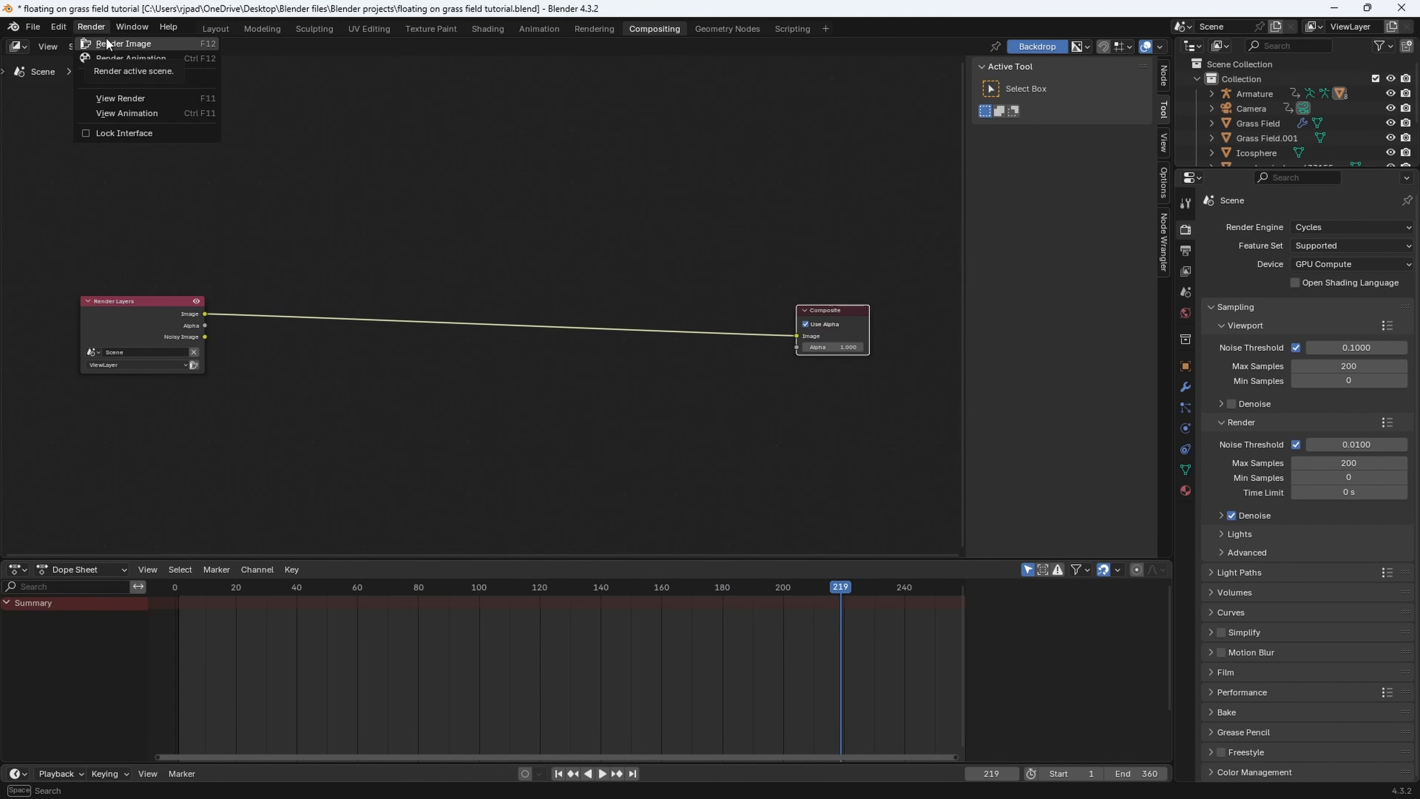
pyautogui.click(105, 37)
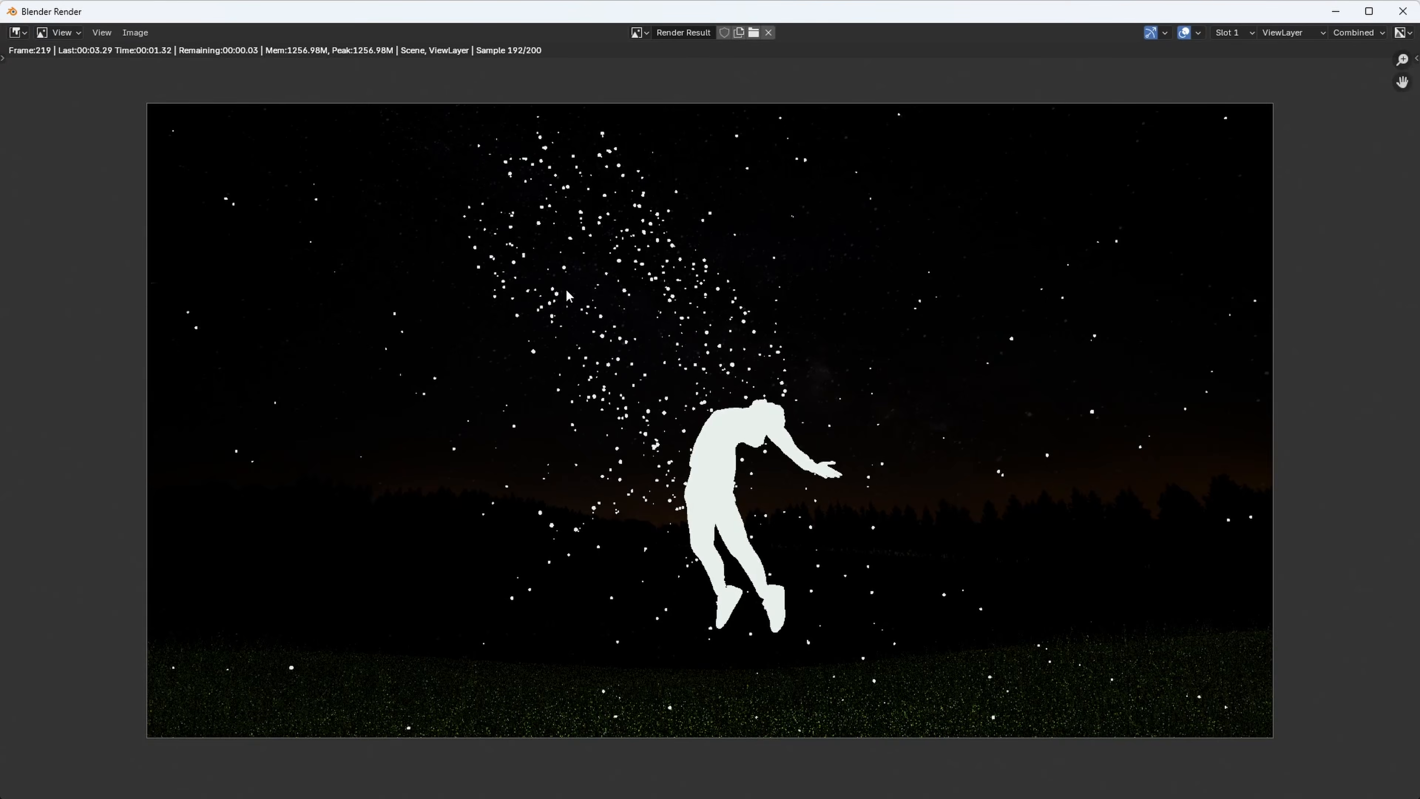
pyautogui.click(1403, 11)
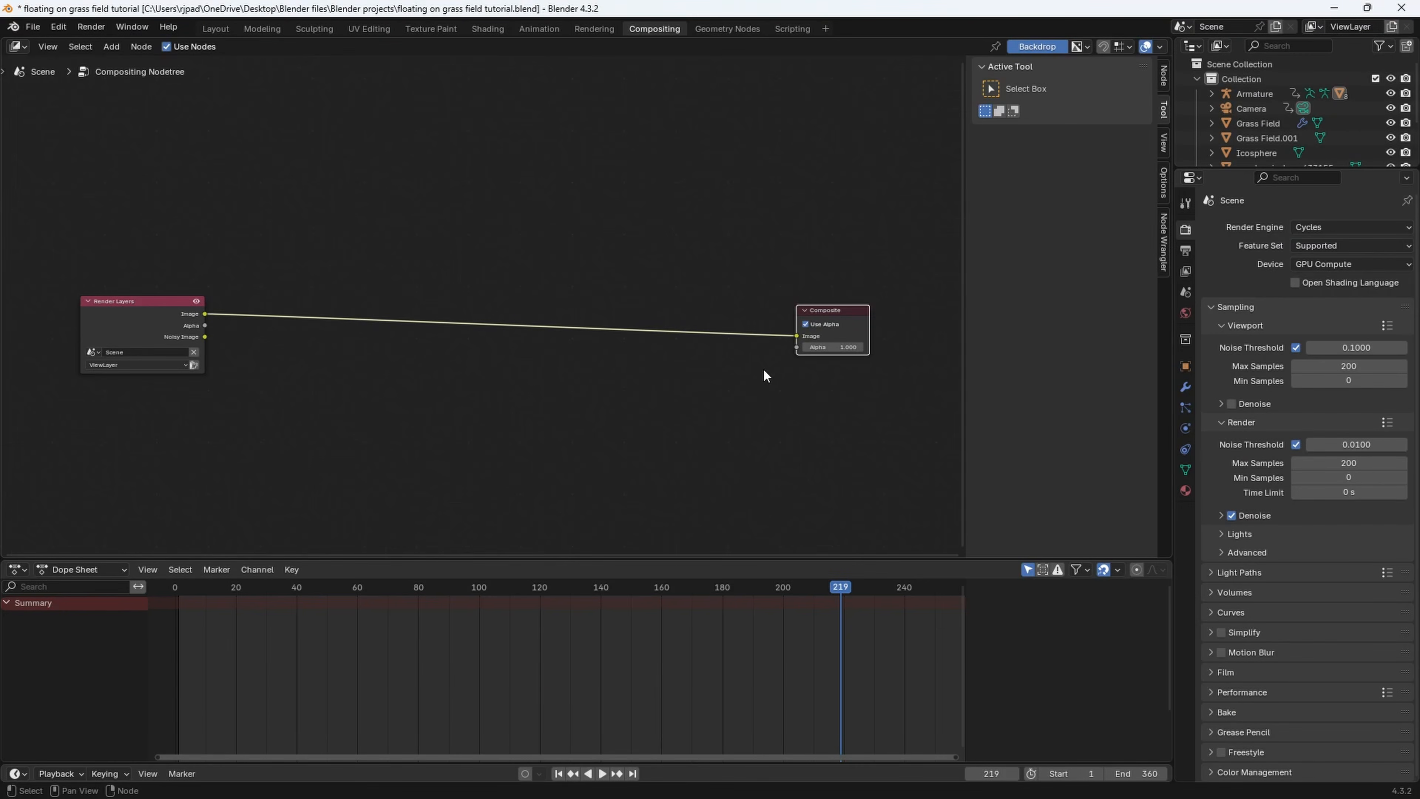
# Shift the Render Layers node slightly and add a Viewer node above the Composite node
pyautogui.moveTo(170, 326); pyautogui.dragTo(197, 328)
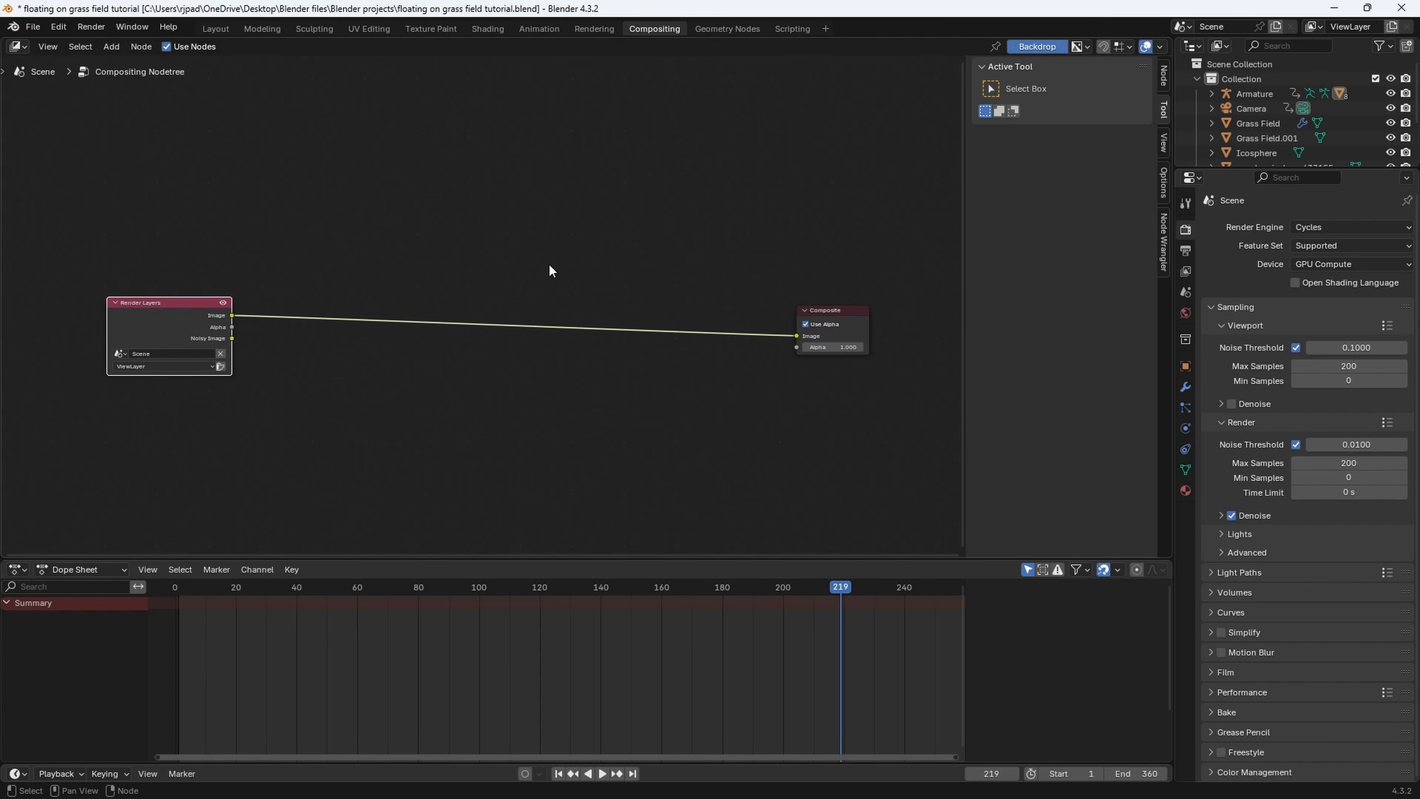
pyautogui.hotkey('shift', 'a')
pyautogui.click(506, 254)
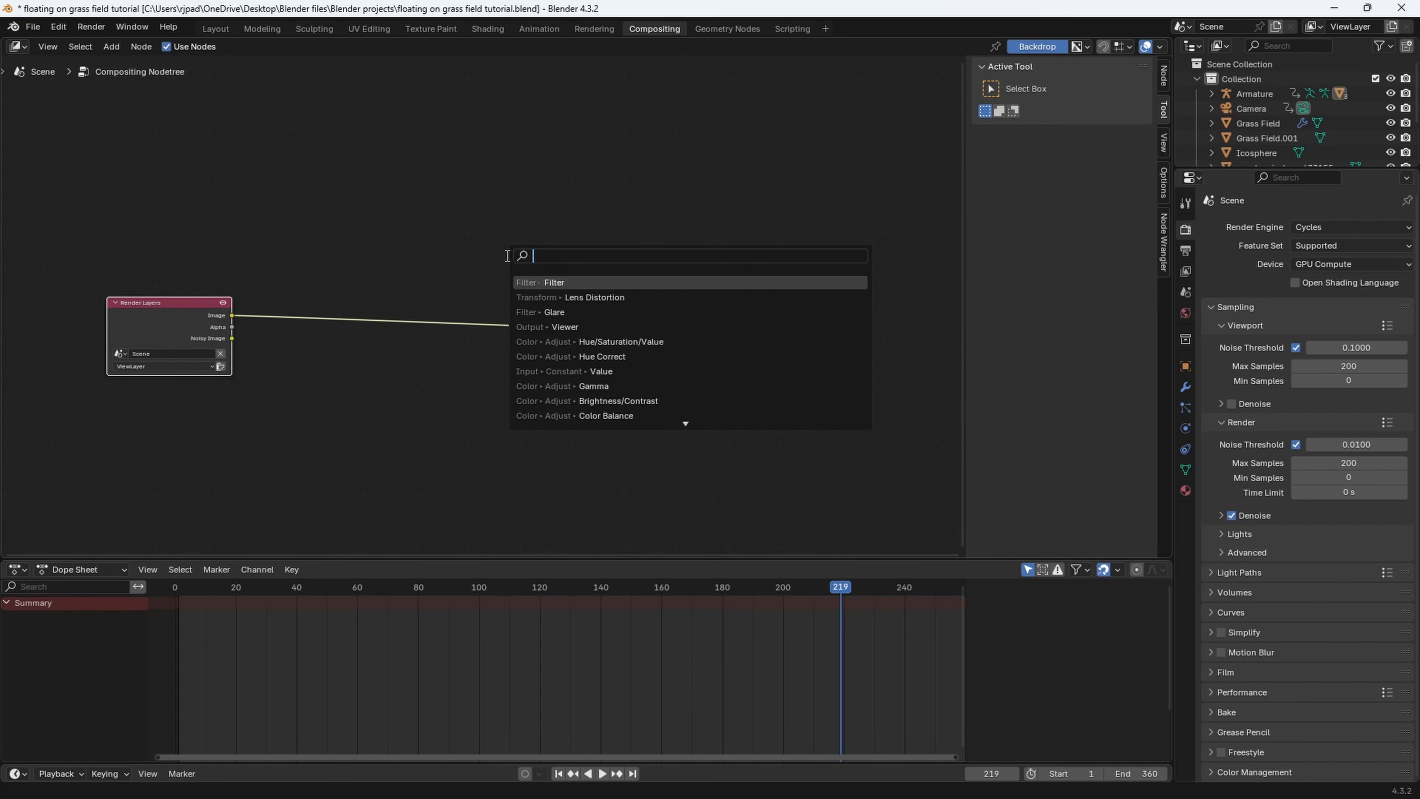
pyautogui.write('view')
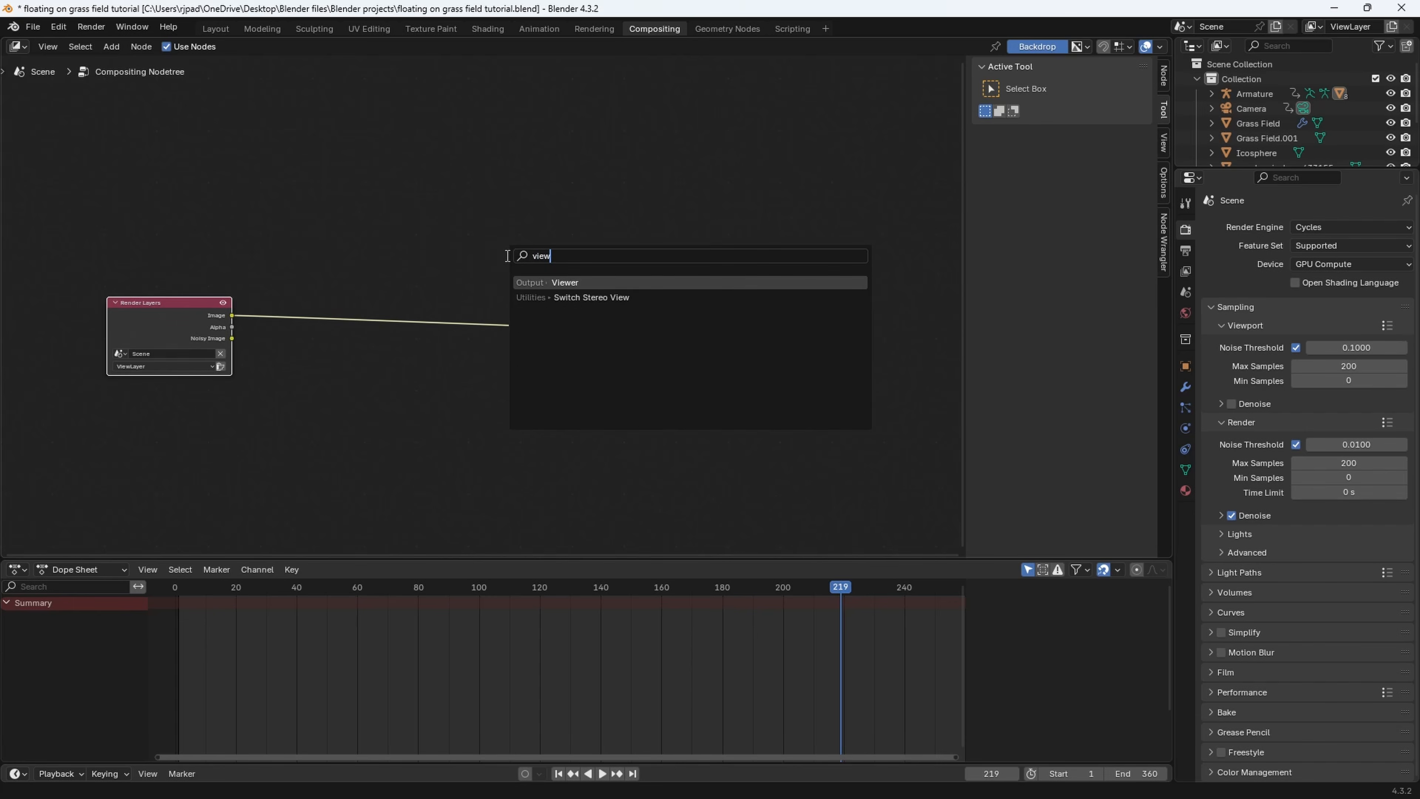
pyautogui.click(556, 282)
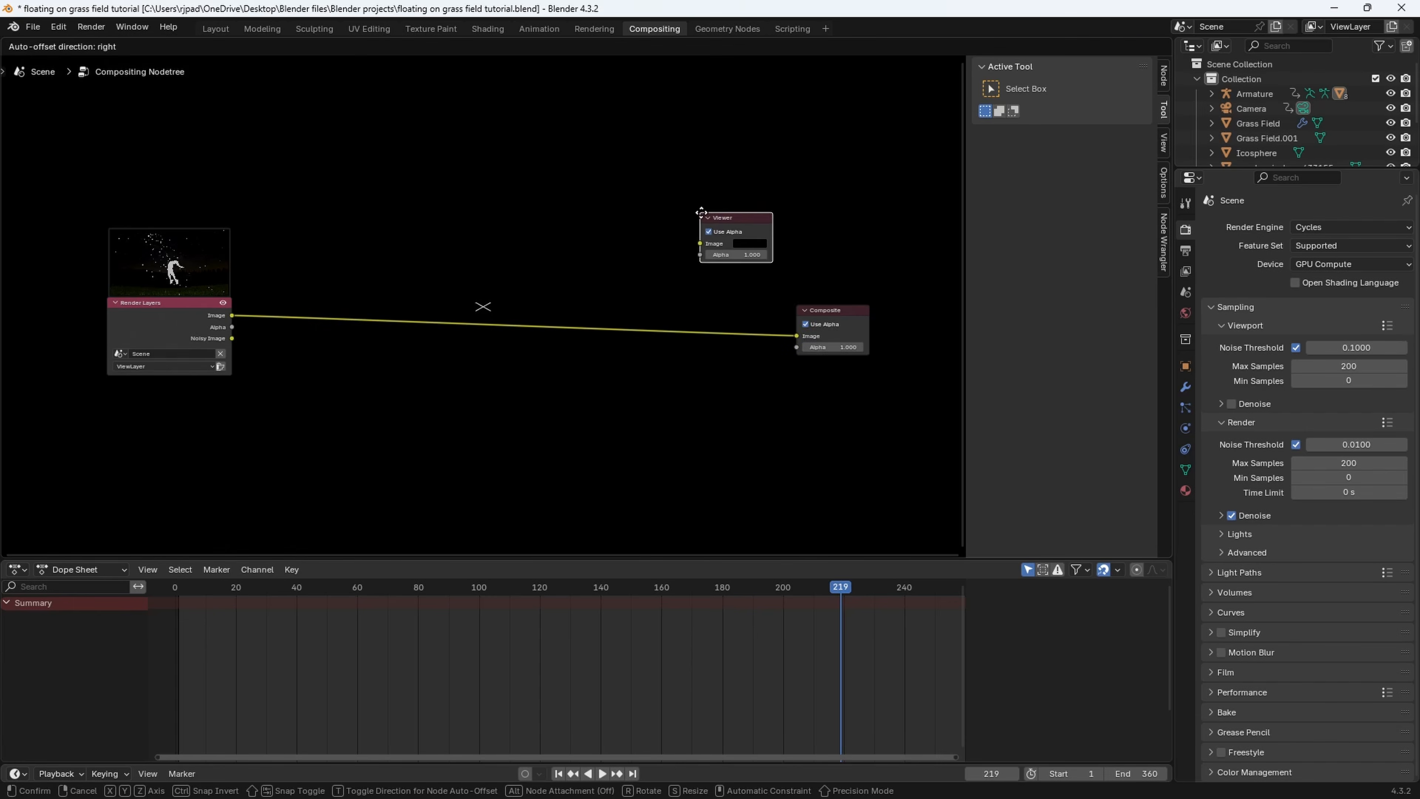
pyautogui.click(745, 191)
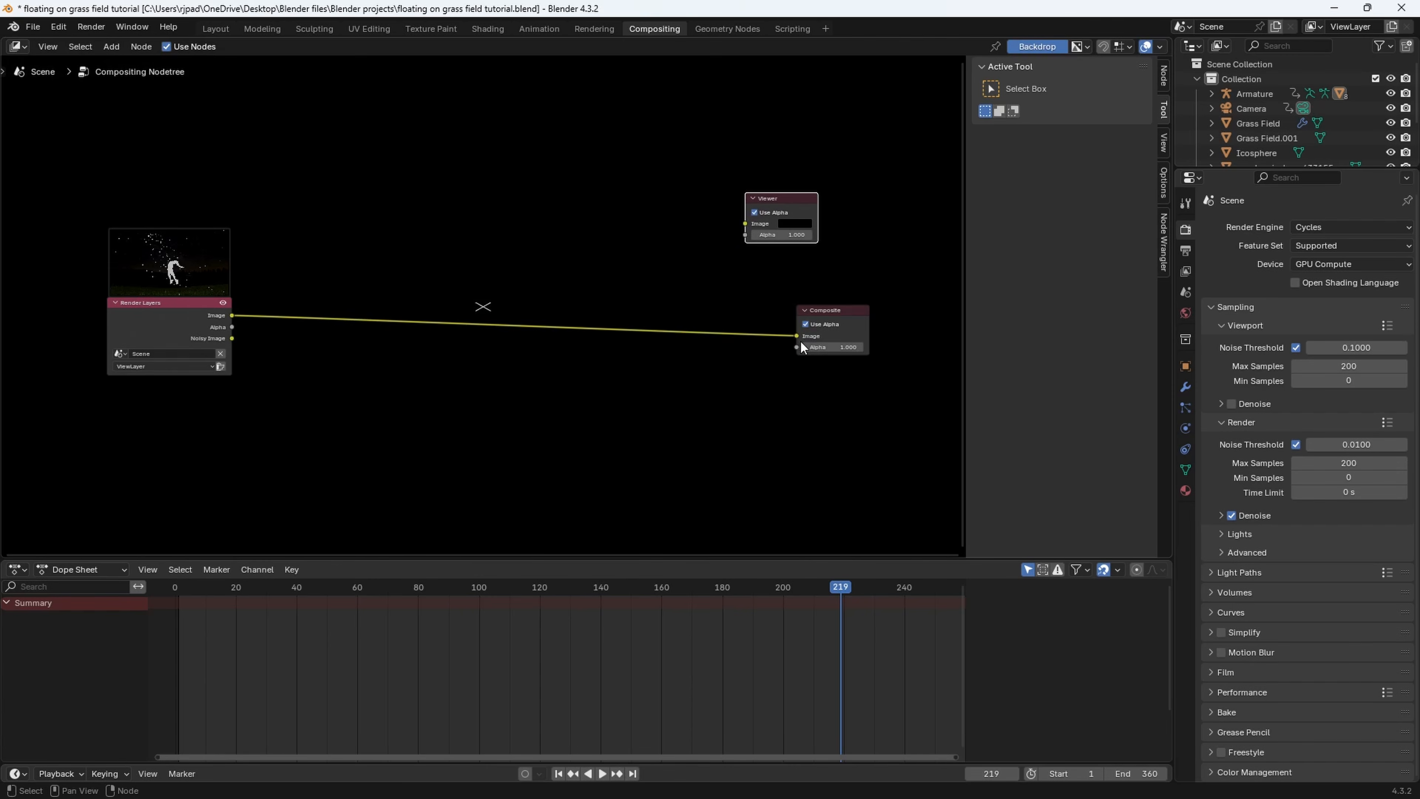
# Reconnect the Render Layers image link from the Composite node to the Viewer's image input and align both output nodes
pyautogui.moveTo(797, 336); pyautogui.dragTo(732, 227)
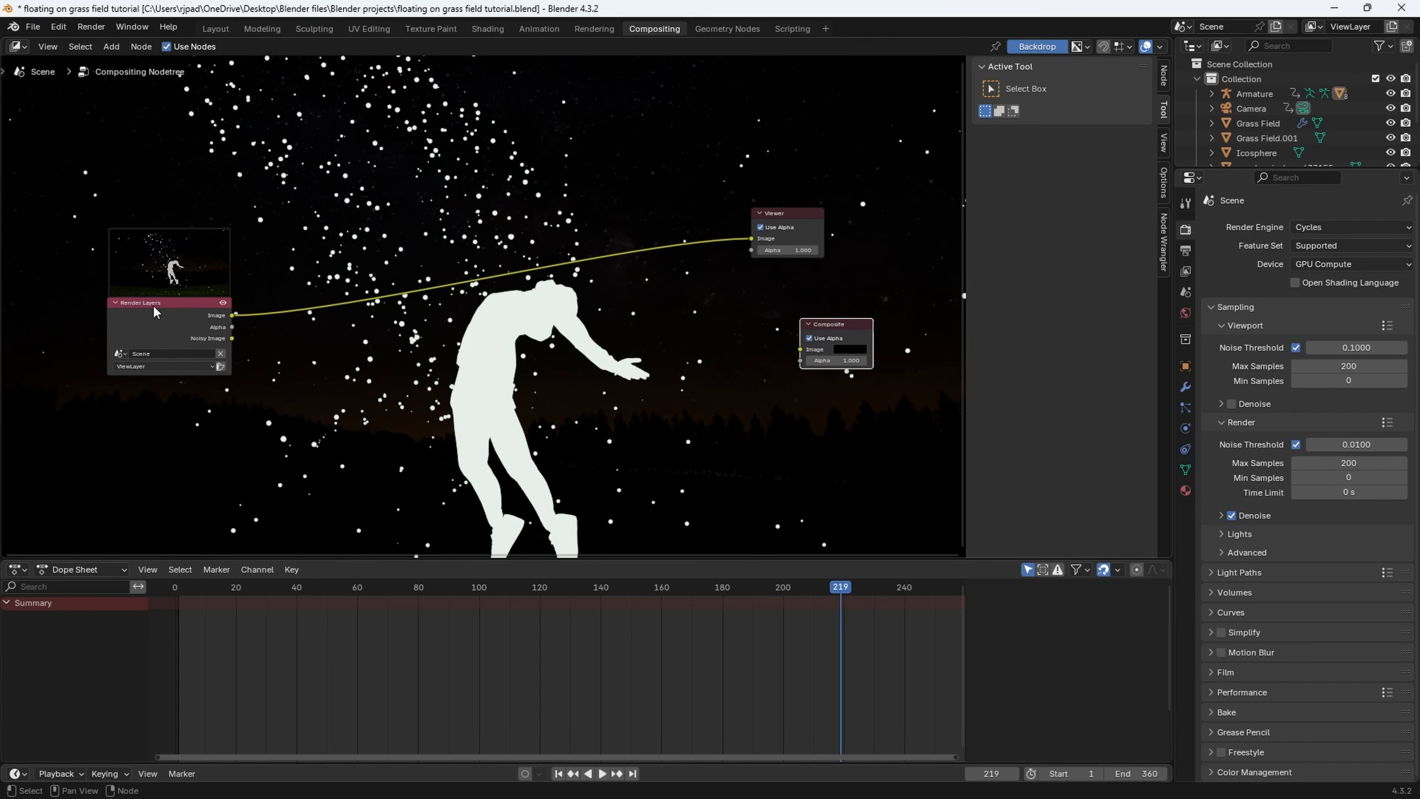
pyautogui.moveTo(832, 330)
pyautogui.mouseDown()
pyautogui.moveTo(785, 338)
pyautogui.moveTo(805, 328)
pyautogui.mouseUp()
pyautogui.moveTo(804, 215); pyautogui.dragTo(824, 228)
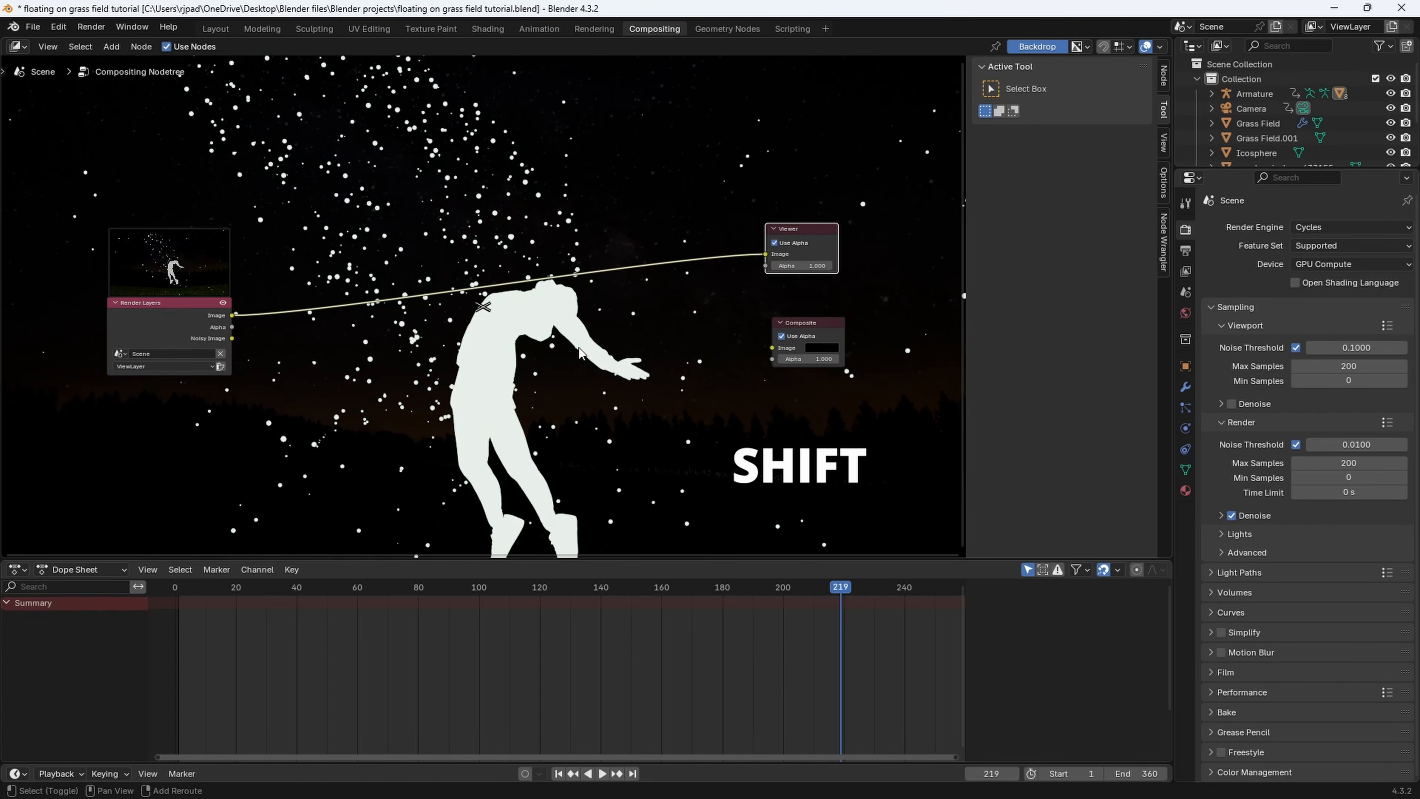
# Add a reroute point on the Viewer's image link, connect it to the Composite's image input, and shrink the backdrop
pyautogui.keyDown('shift'); pyautogui.moveTo(596, 339); pyautogui.dragTo(522, 202, button='right'); pyautogui.keyUp('shift')
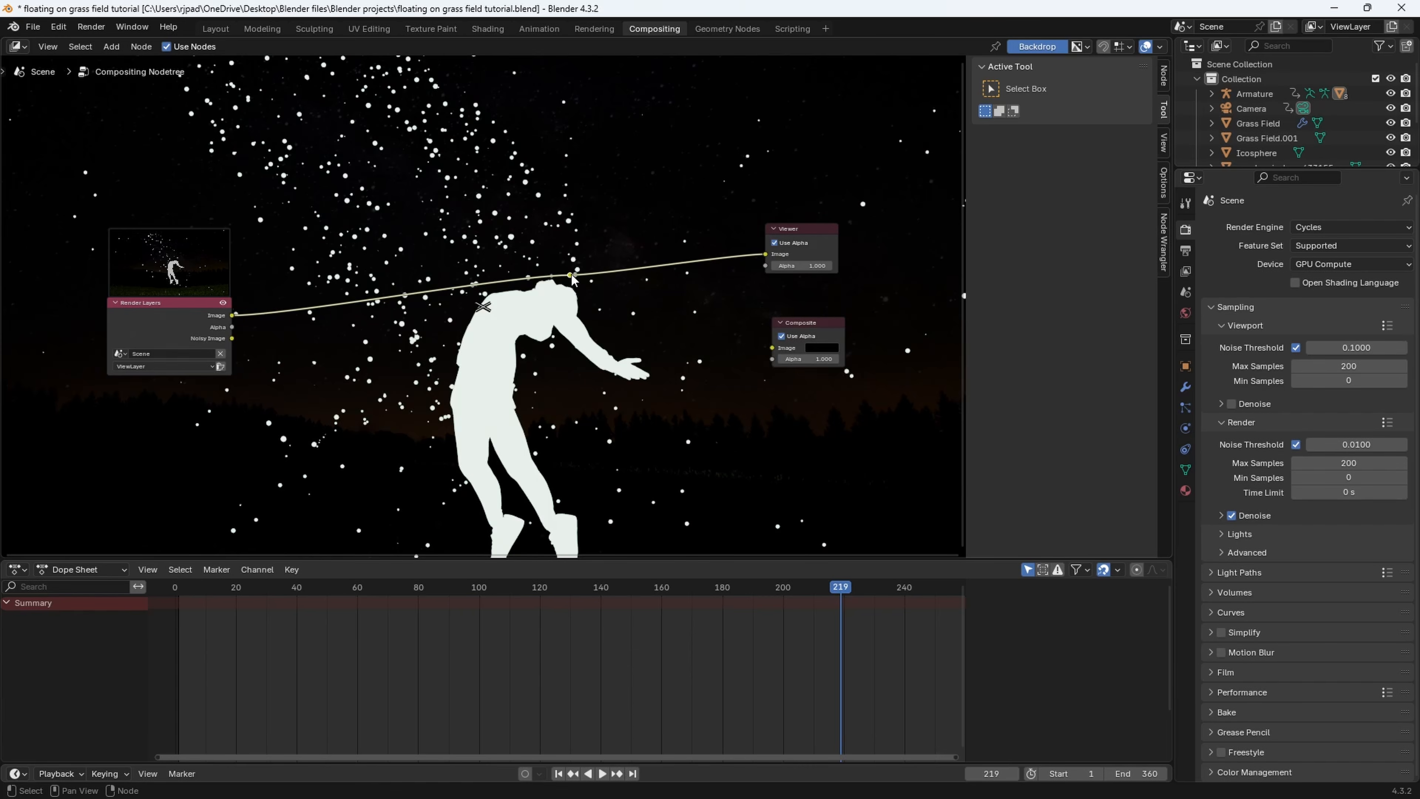
pyautogui.moveTo(571, 277); pyautogui.dragTo(773, 347)
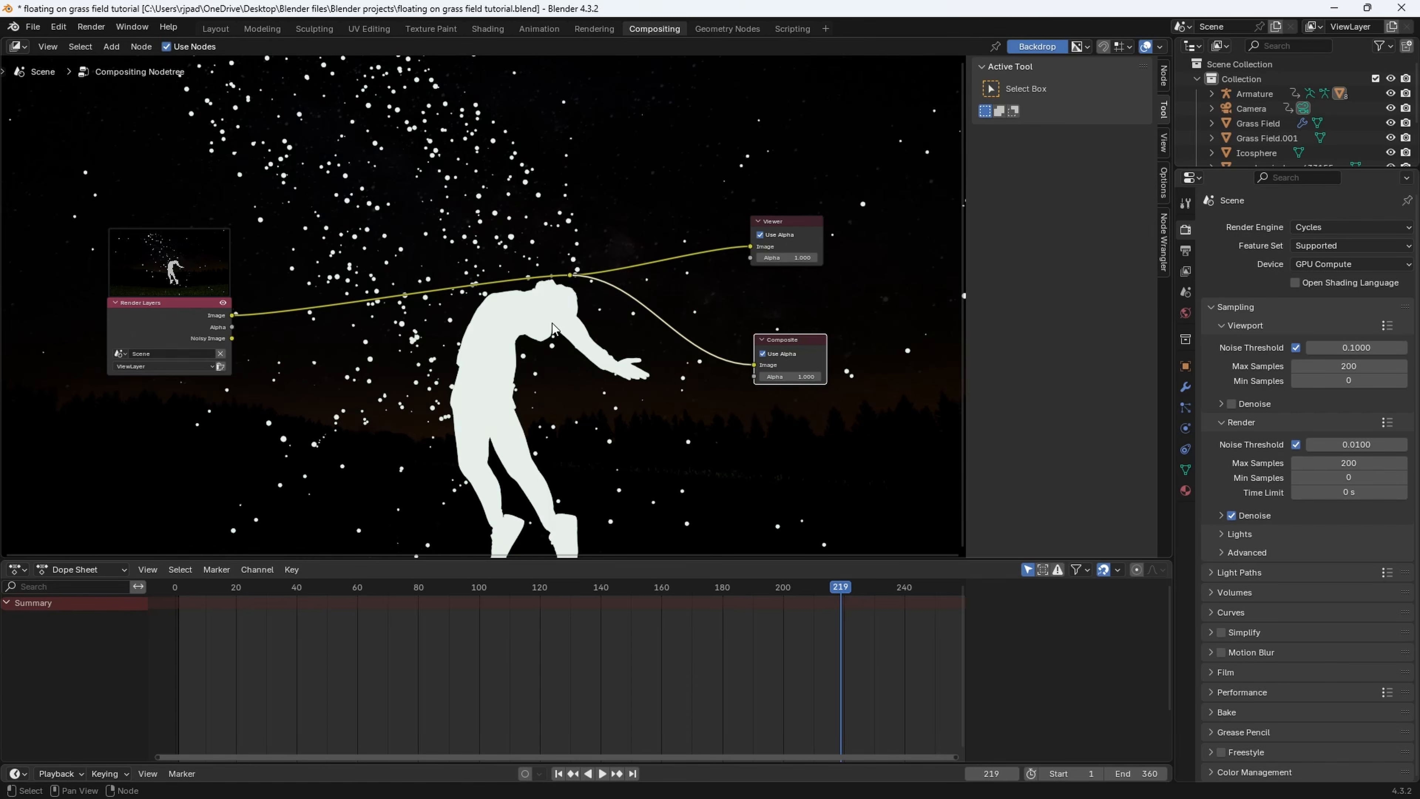
pyautogui.press('v')
pyautogui.moveTo(542, 371)
pyautogui.mouseDown(button='middle')
pyautogui.moveTo(538, 353)
pyautogui.moveTo(555, 367)
pyautogui.mouseUp(button='middle')
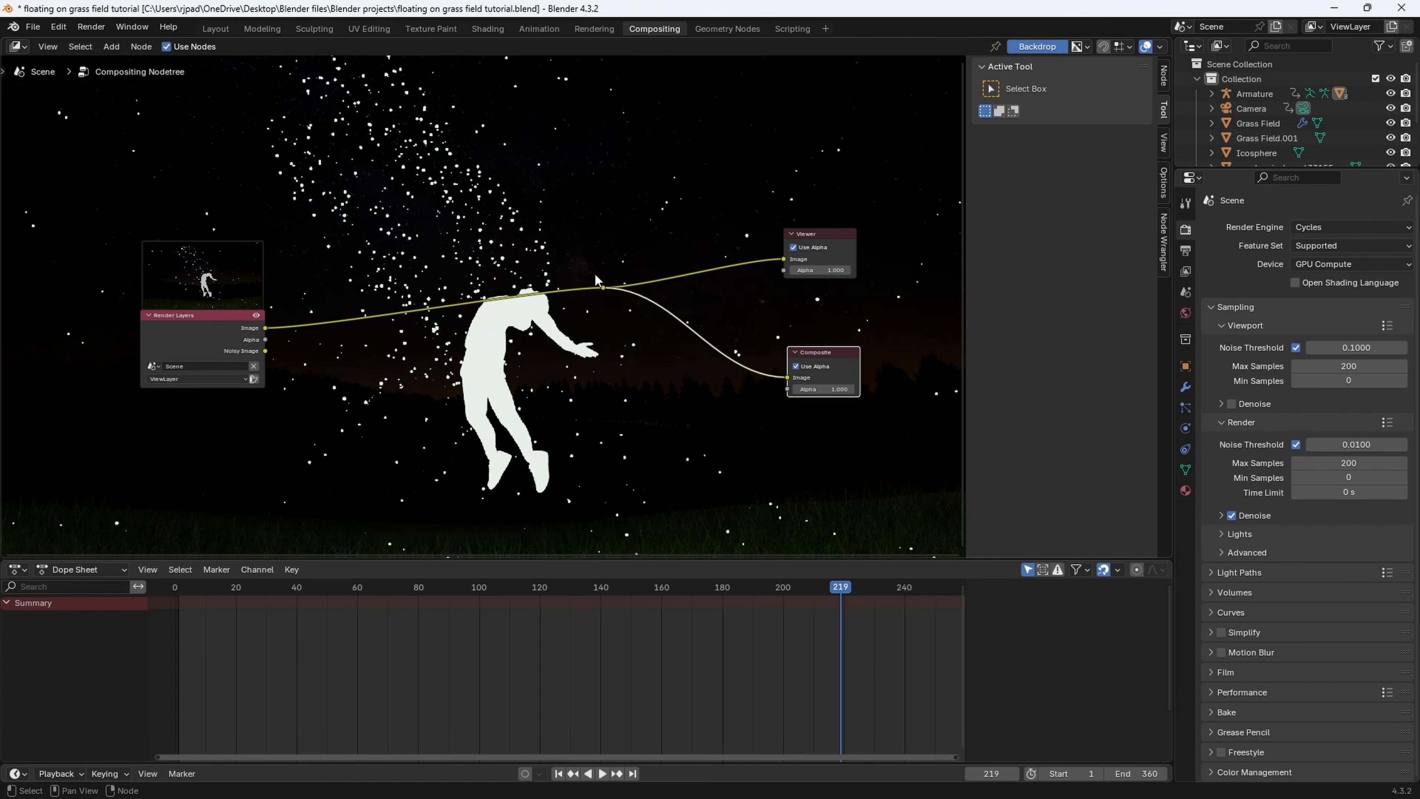
# Move the reroute point into the gap between the Viewer and Composite nodes
pyautogui.moveTo(596, 274); pyautogui.dragTo(623, 304)
pyautogui.click(600, 307)
pyautogui.moveTo(579, 253); pyautogui.dragTo(624, 348)
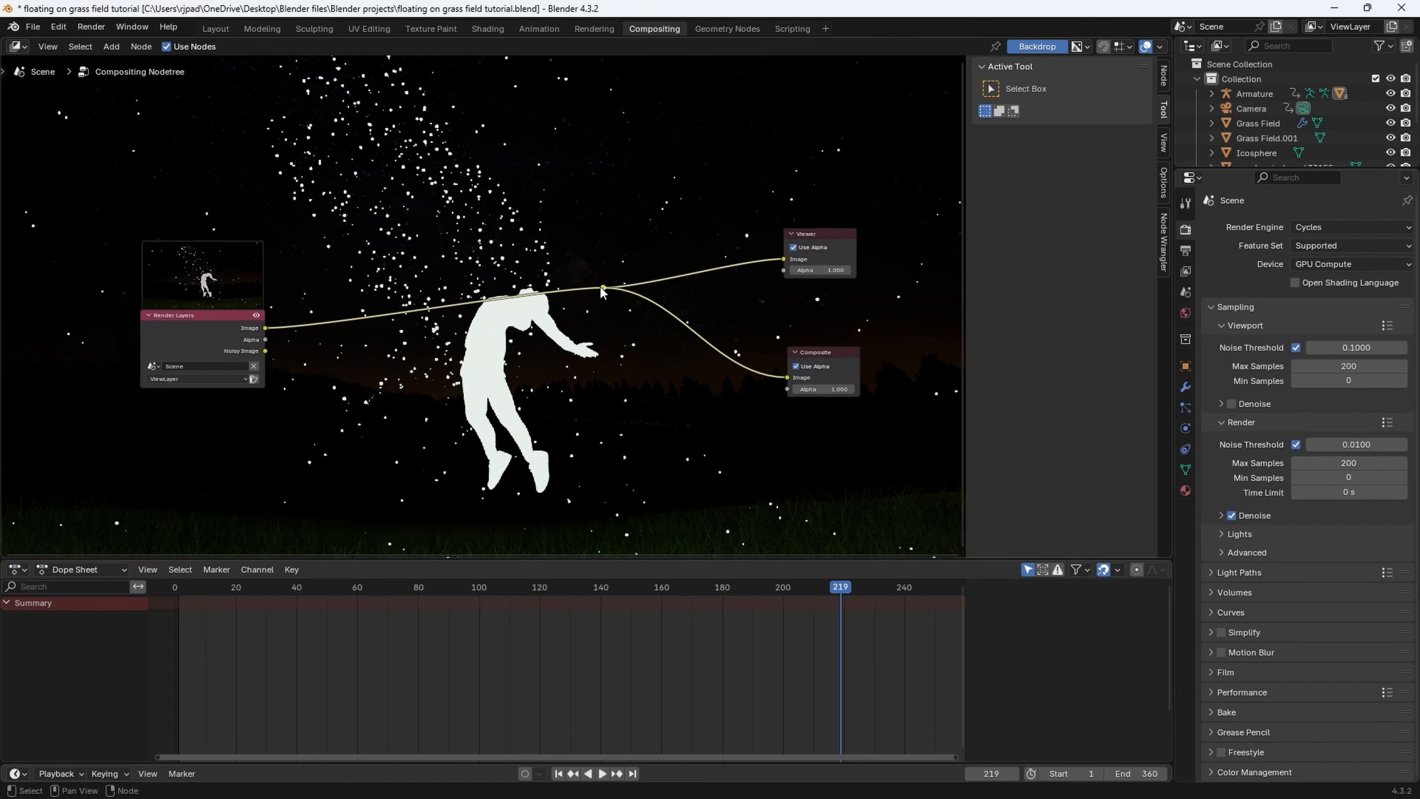
pyautogui.press('g')
pyautogui.click(795, 309)
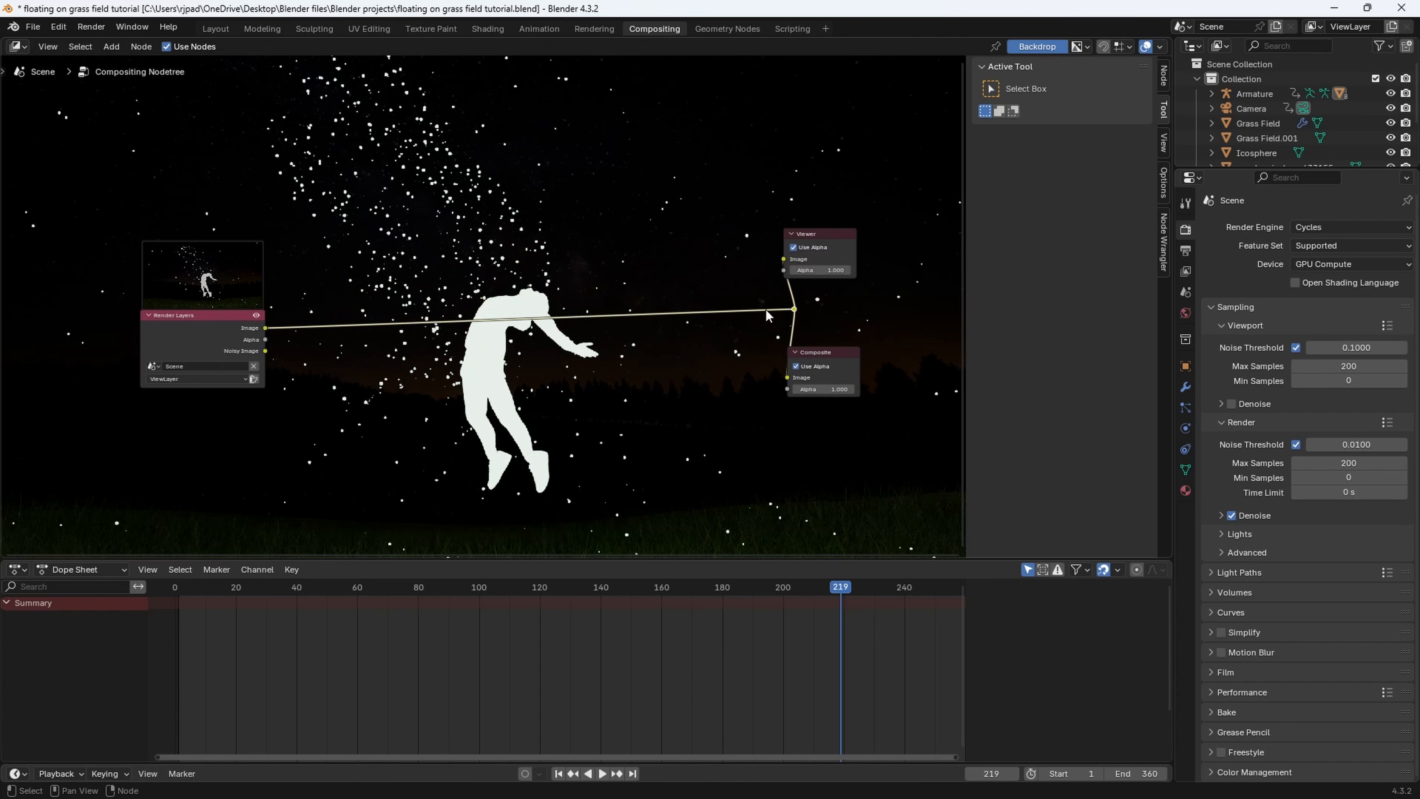
# Move the Render Layers node farther away and insert a Glare node on the link to the reroute point
pyautogui.moveTo(220, 315); pyautogui.dragTo(129, 311)
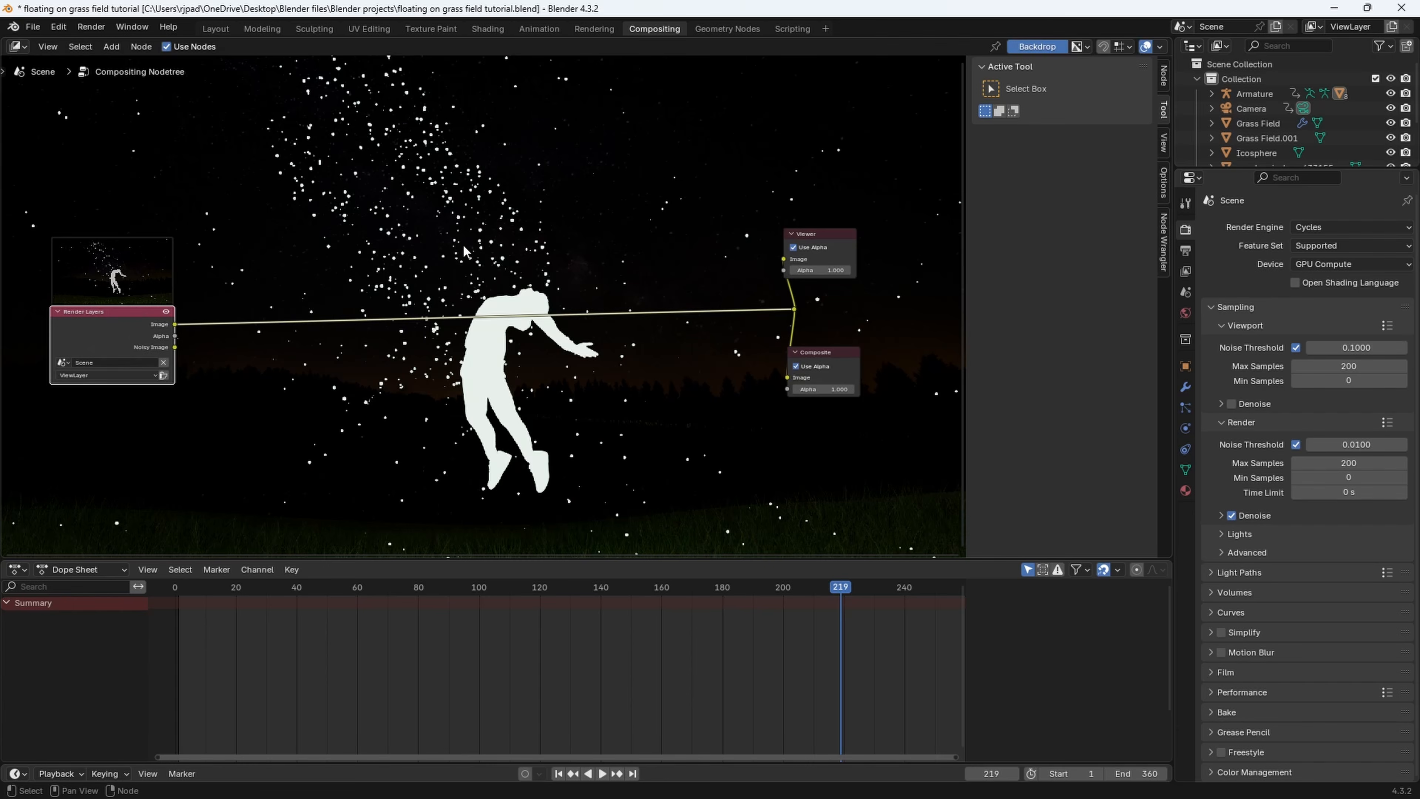
pyautogui.hotkey('shift', 'a')
pyautogui.write('gla')
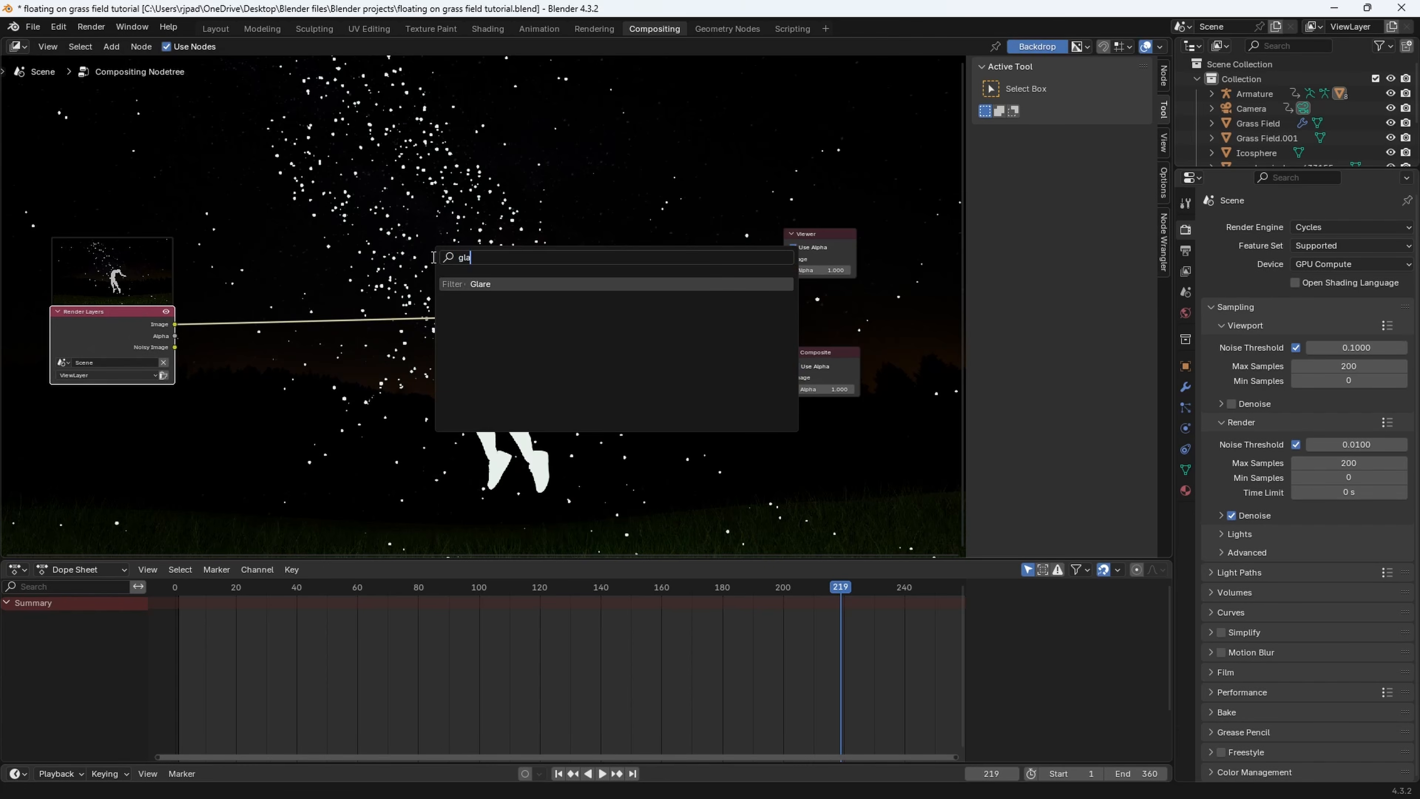
pyautogui.press('Return')
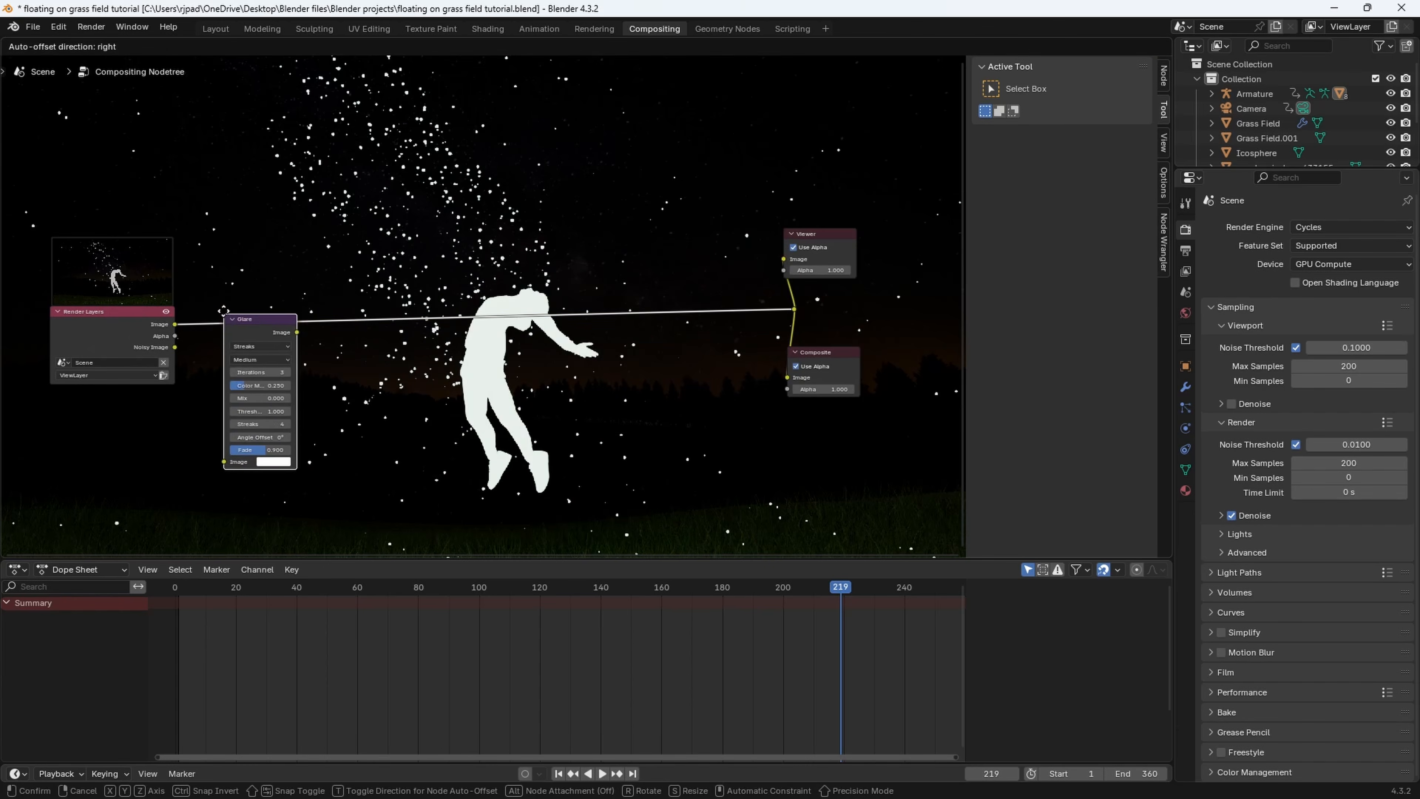
pyautogui.click(227, 266)
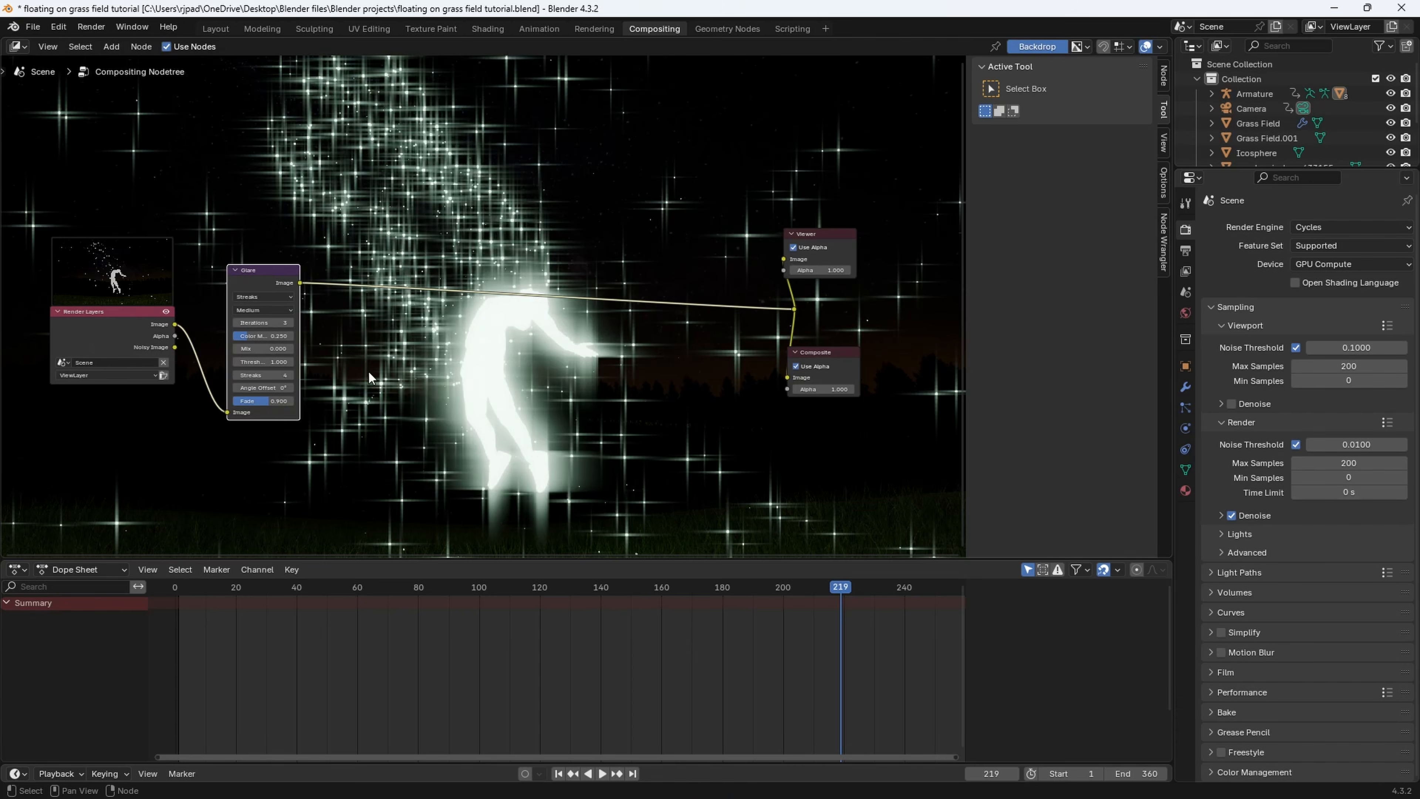
# Change the Glare node's type to Bloom and raise its threshold to 5
pyautogui.scroll(1, 399, 328)
pyautogui.click(288, 288)
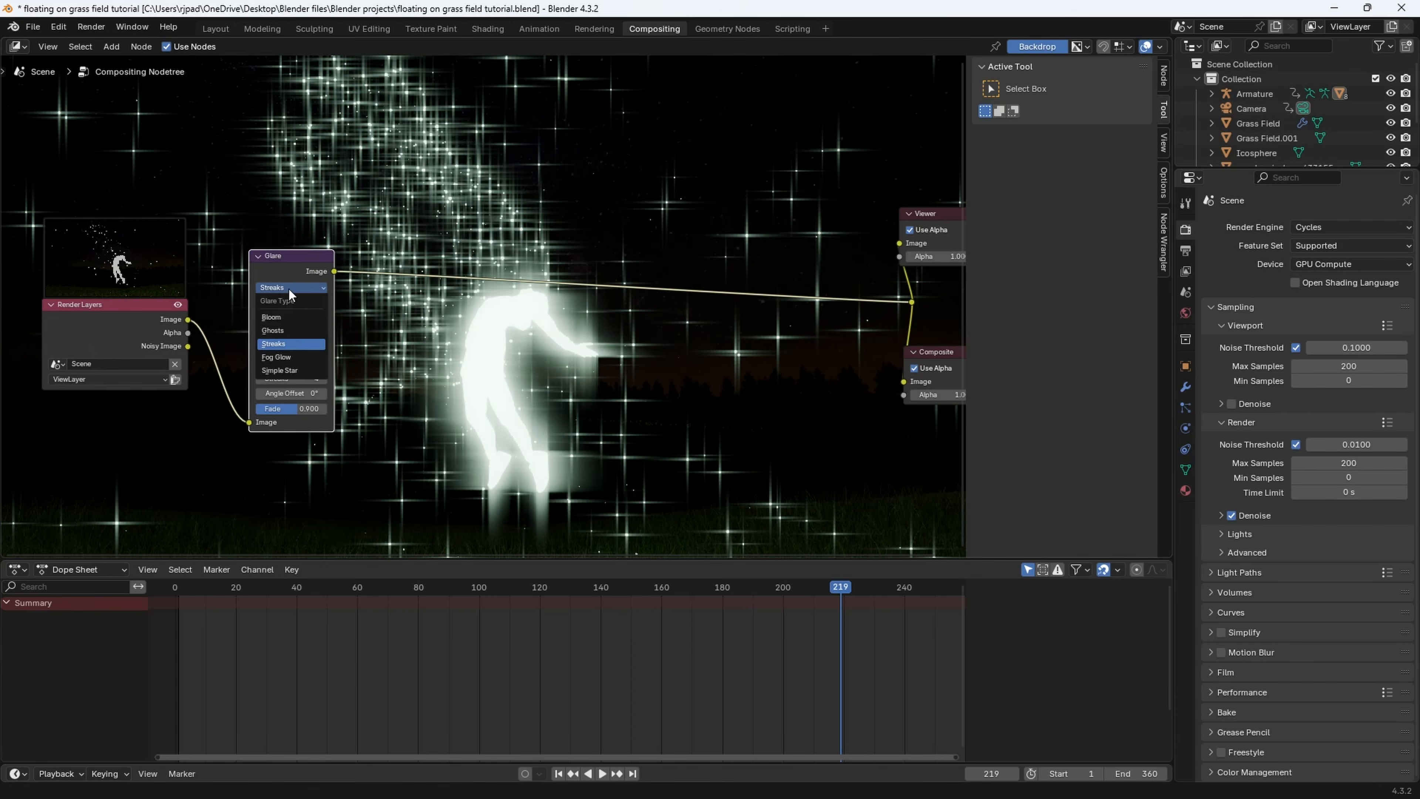
pyautogui.click(291, 317)
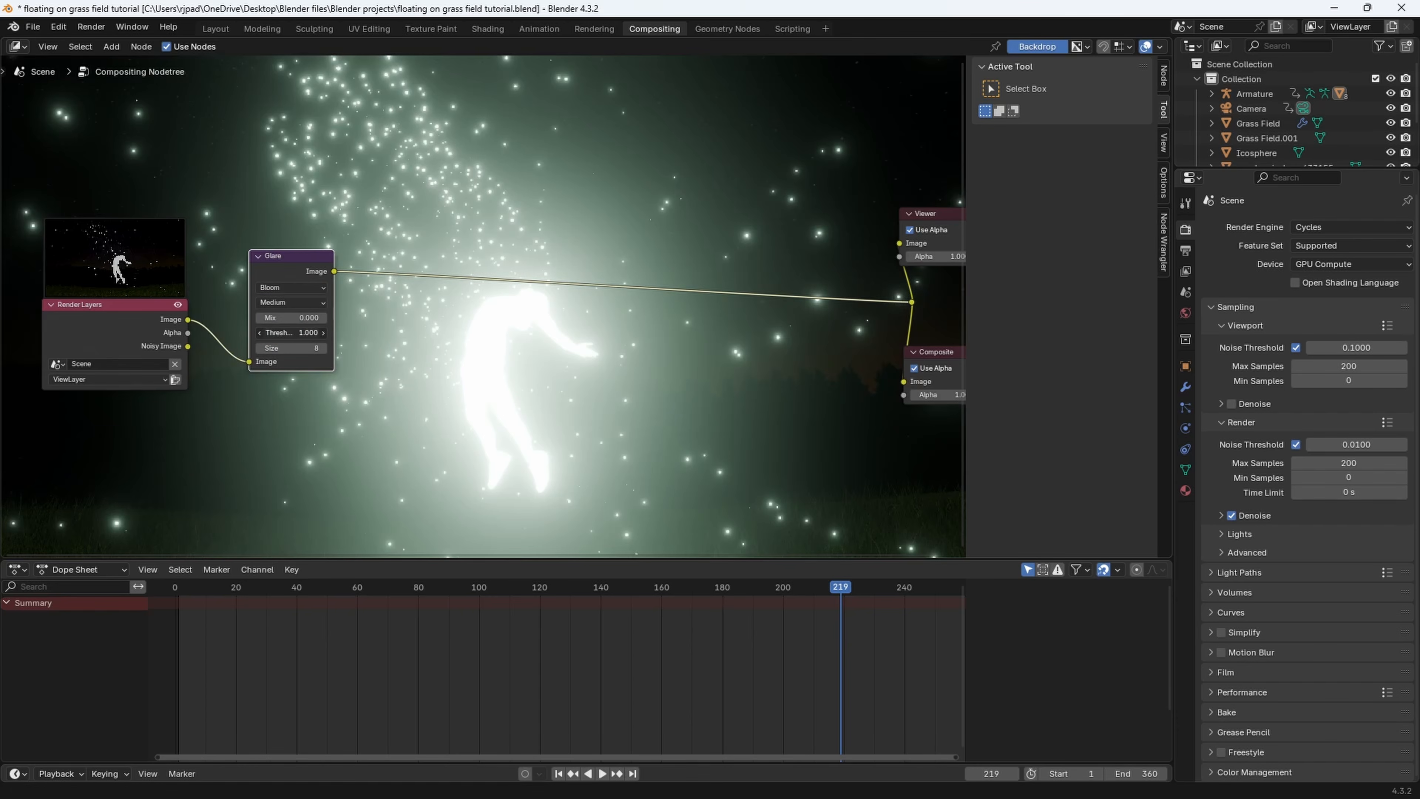
pyautogui.moveTo(290, 333); pyautogui.dragTo(333, 333)
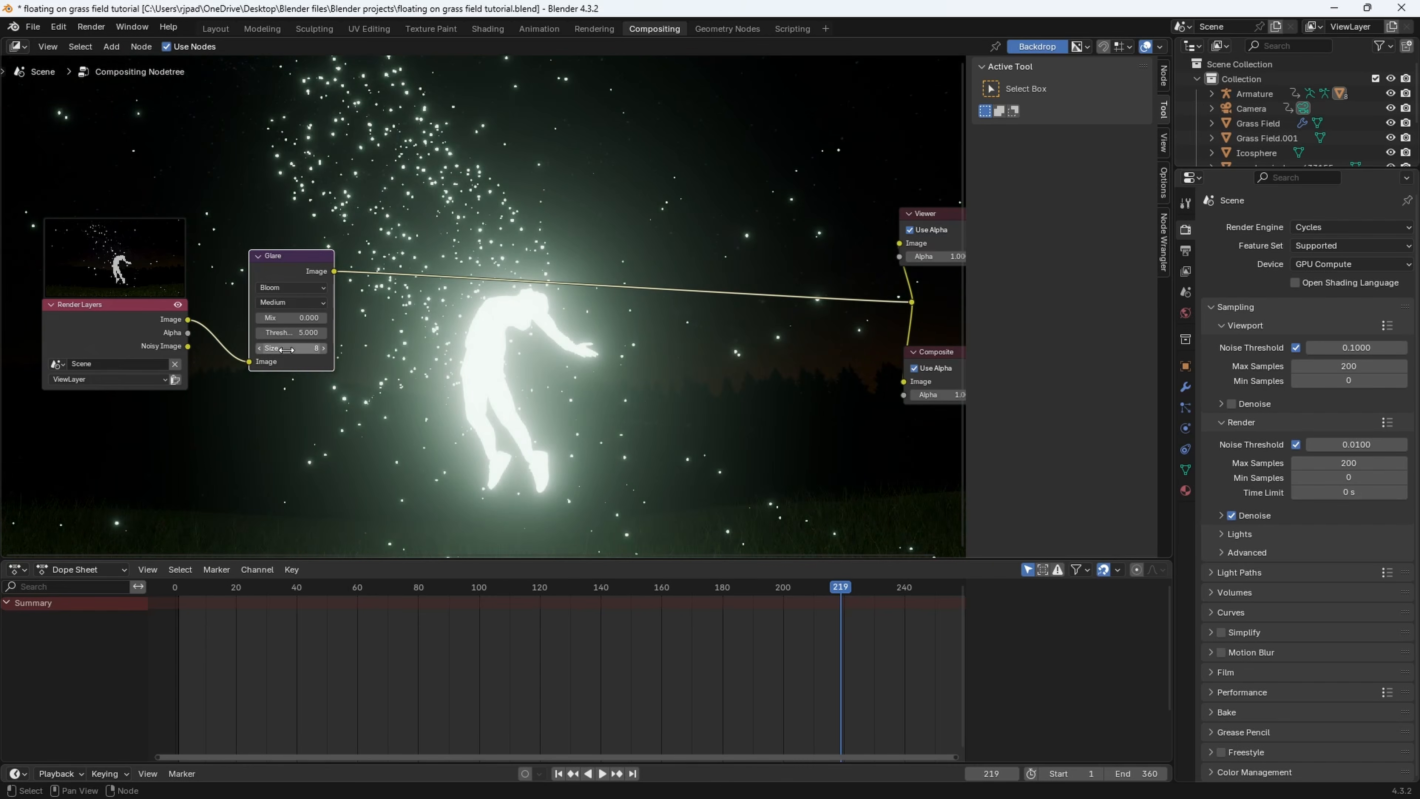
# Reduce the Glare node's size to 6 and set its threshold to 5.5
pyautogui.click(259, 348)
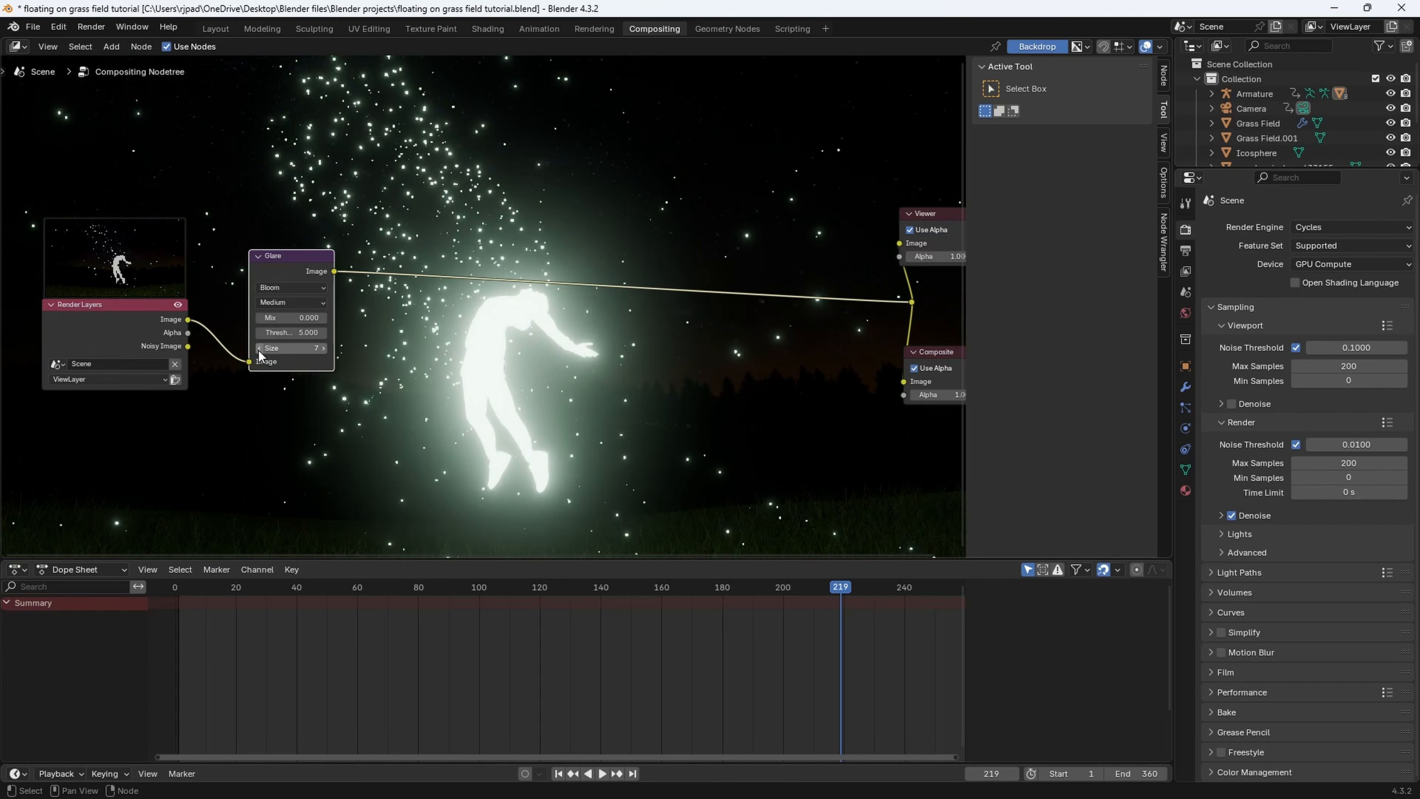
pyautogui.click(259, 348)
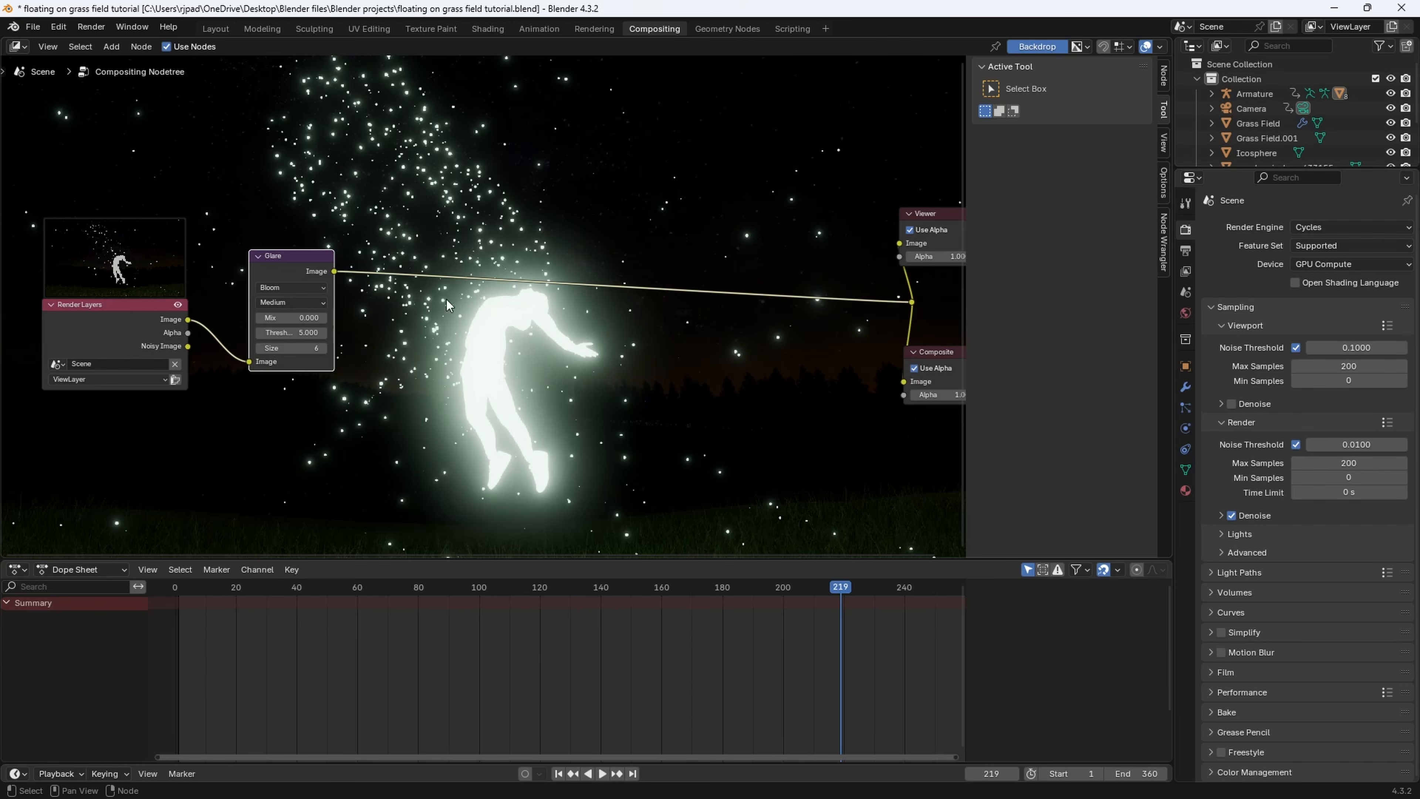
pyautogui.click(280, 332)
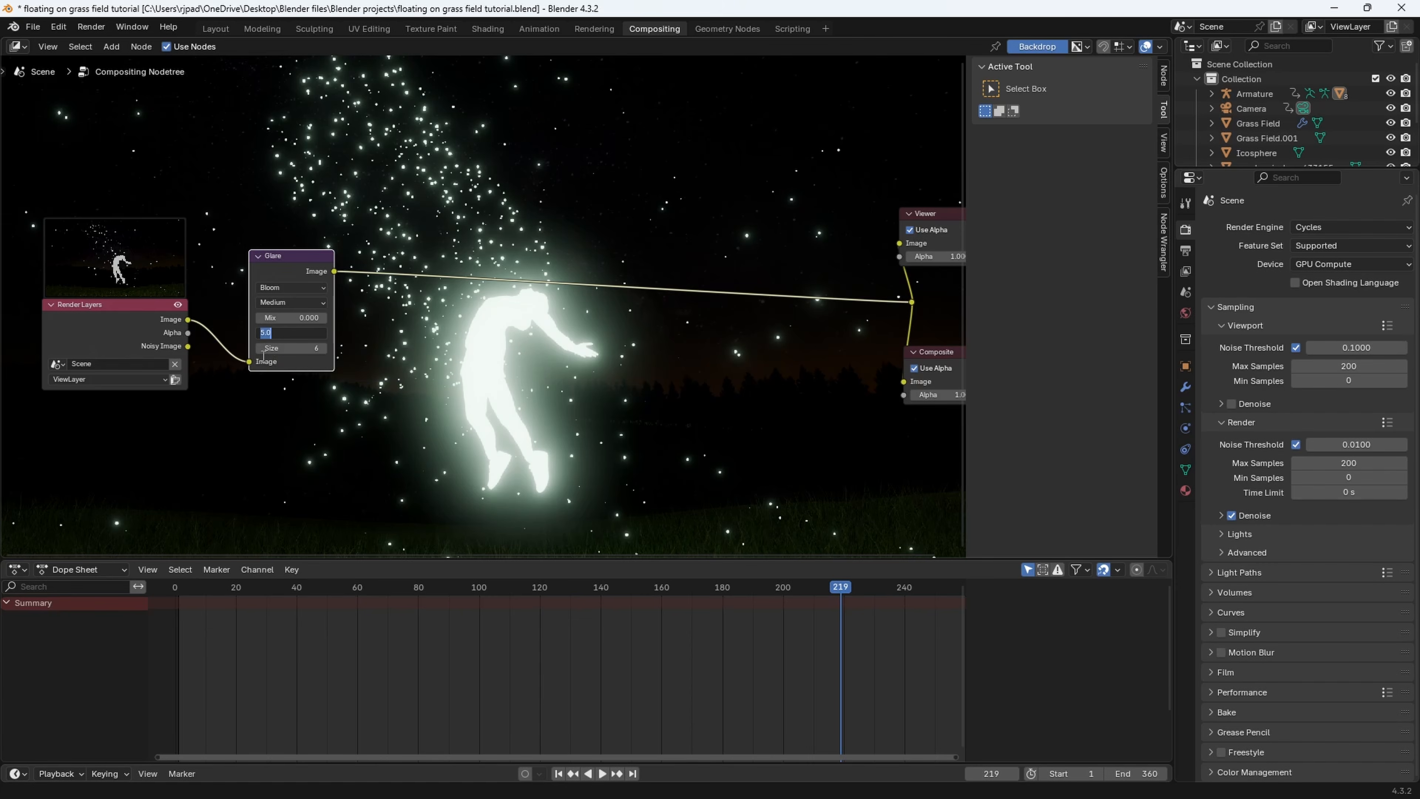
pyautogui.write('5.5')
pyautogui.press('Return')
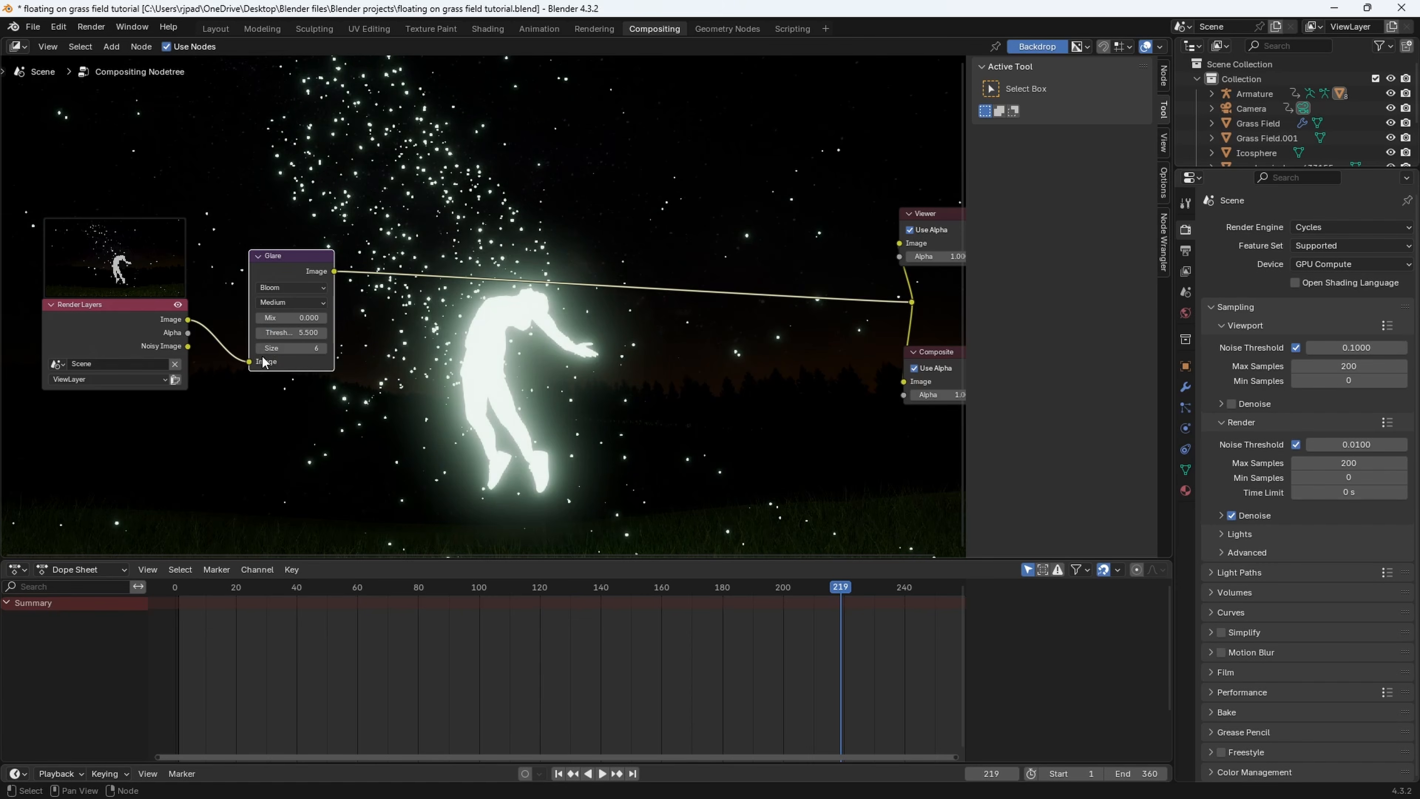
# Set the Bloom Glare node's threshold to 5.6 and its quality to High, shifting the node slightly toward the Viewer node
pyautogui.click(290, 334)
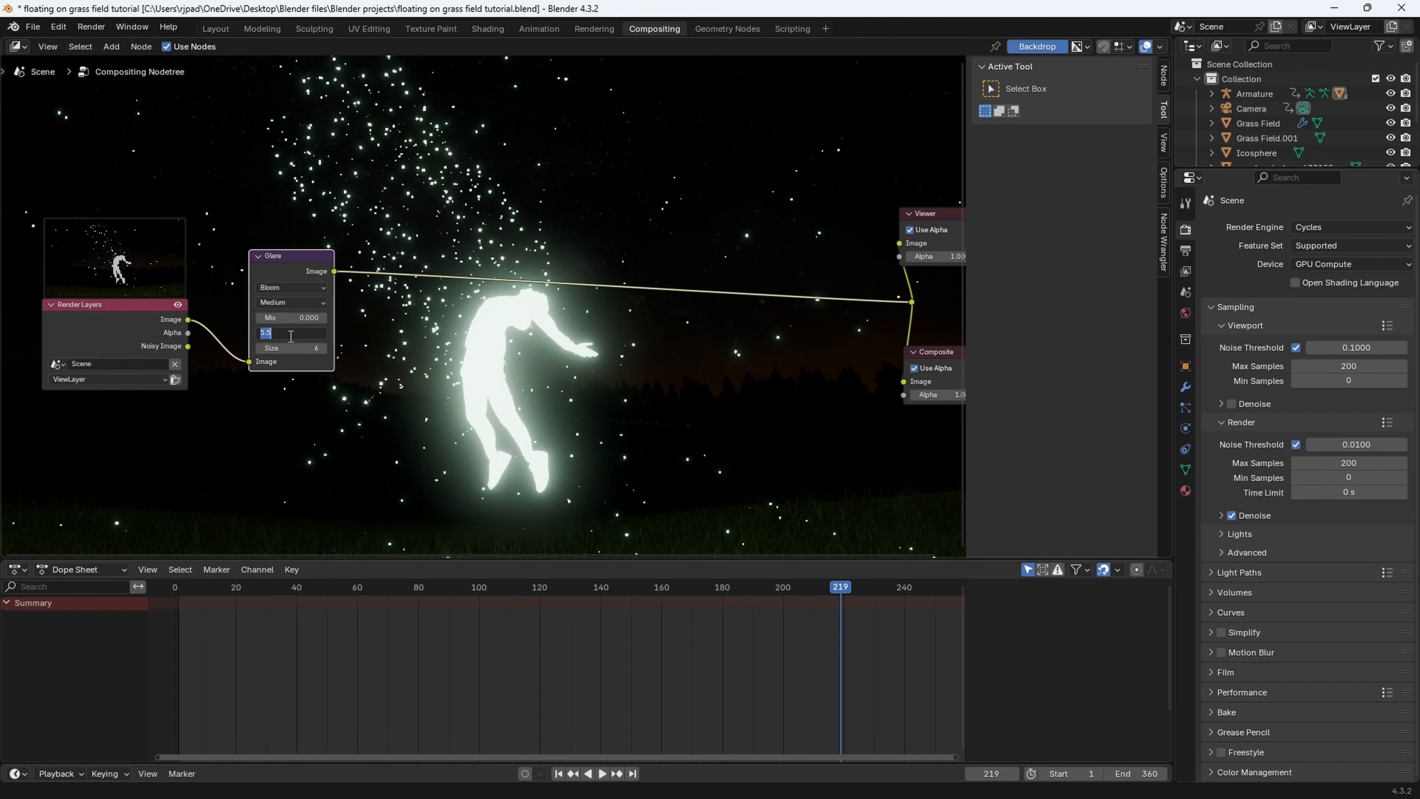
pyautogui.write('5.6')
pyautogui.press('Return')
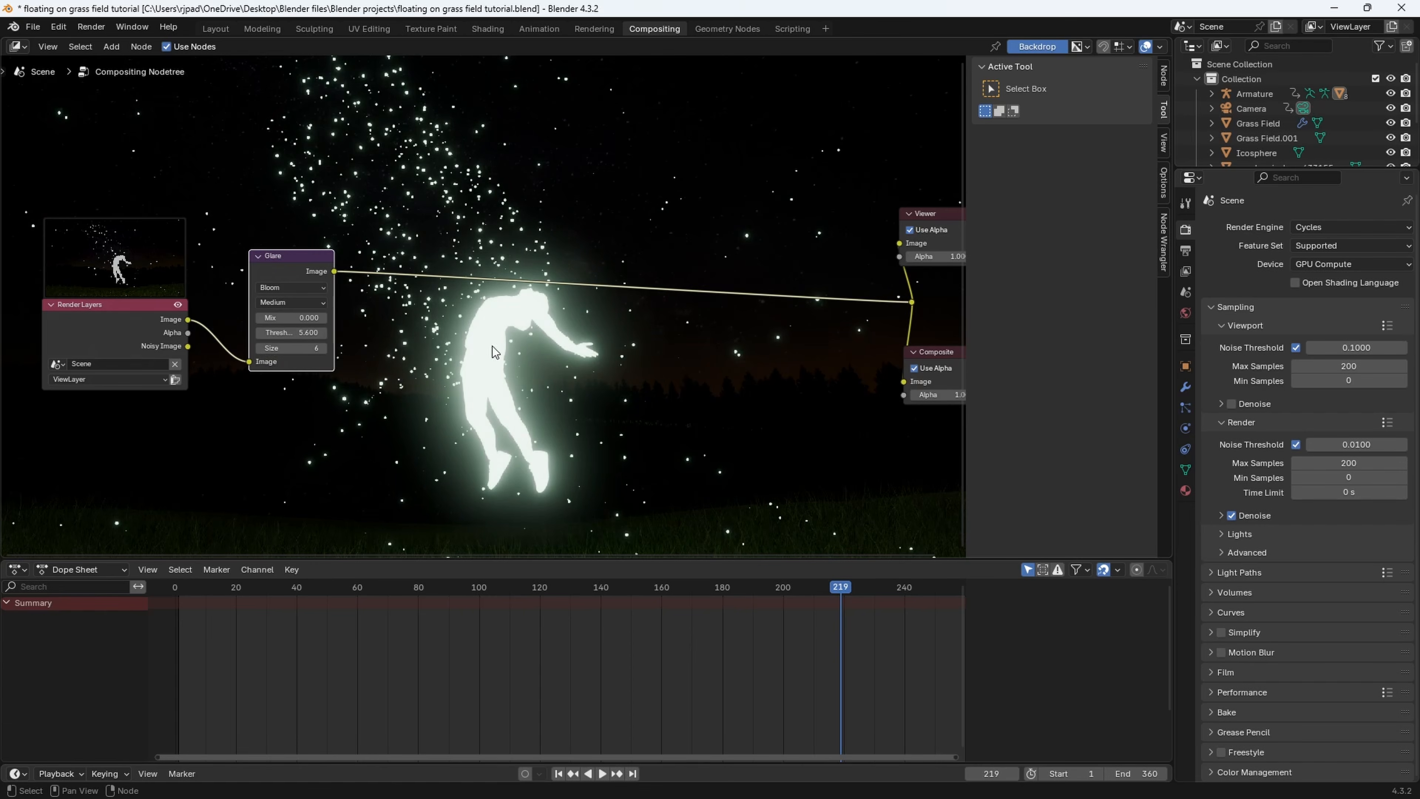
pyautogui.moveTo(680, 402); pyautogui.dragTo(593, 402, button='middle')
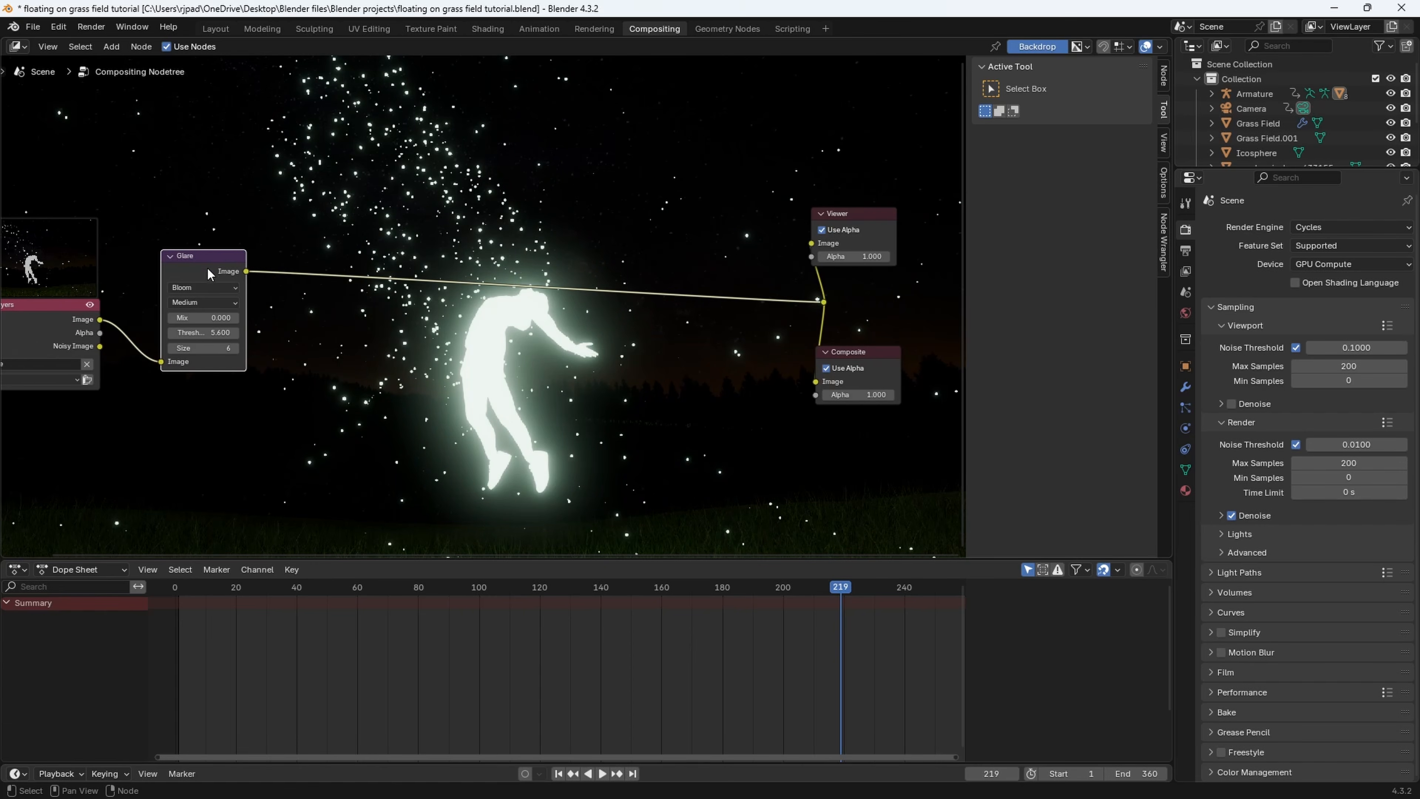
pyautogui.moveTo(209, 273); pyautogui.dragTo(227, 271)
pyautogui.click(218, 306)
pyautogui.click(219, 330)
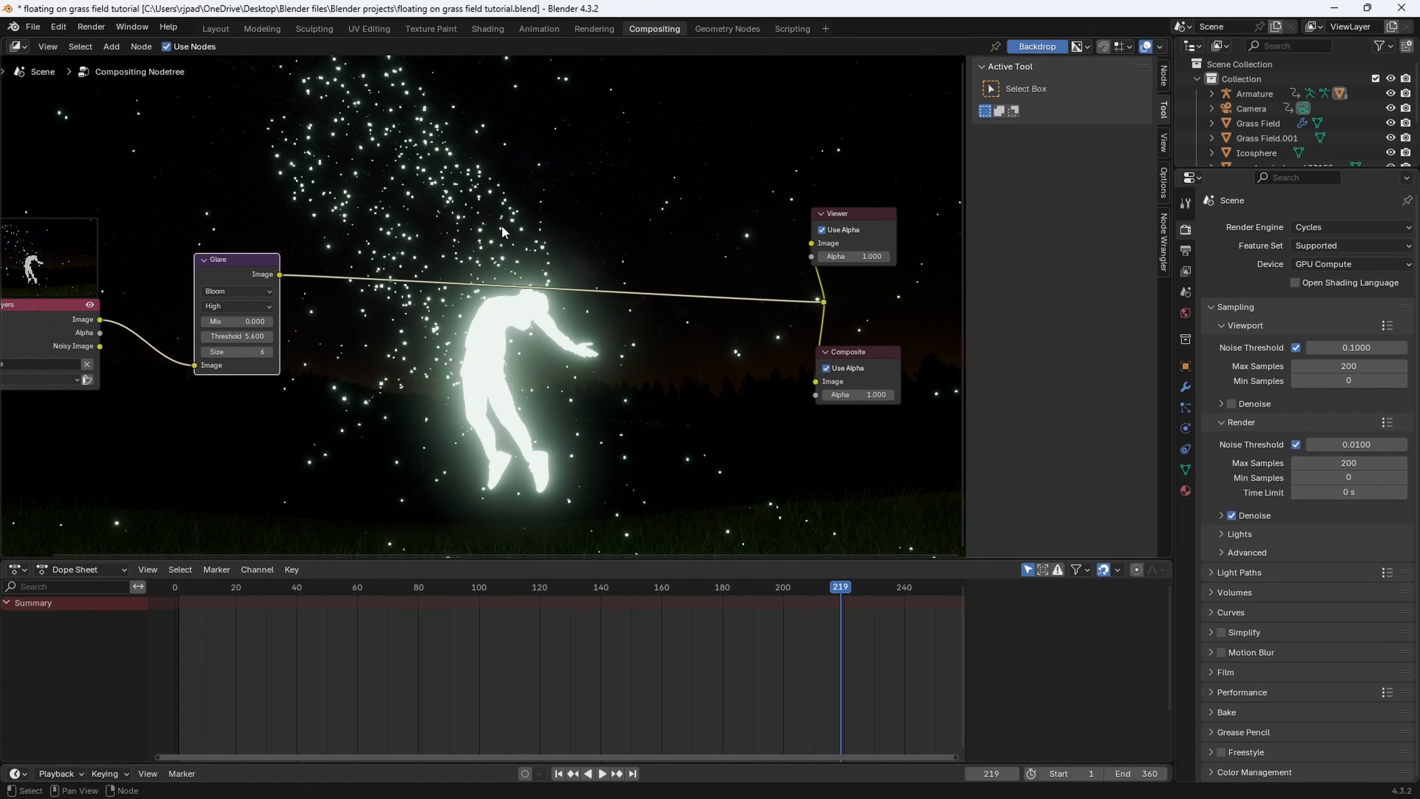
# Duplicate the Bloom Glare node onto the link after it and change the copy's glare type to Ghosts
pyautogui.hotkey('shift', 'a')
pyautogui.press('Escape')
pyautogui.moveTo(227, 271); pyautogui.dragTo(243, 256)
pyautogui.hotkey('shift', 'd')
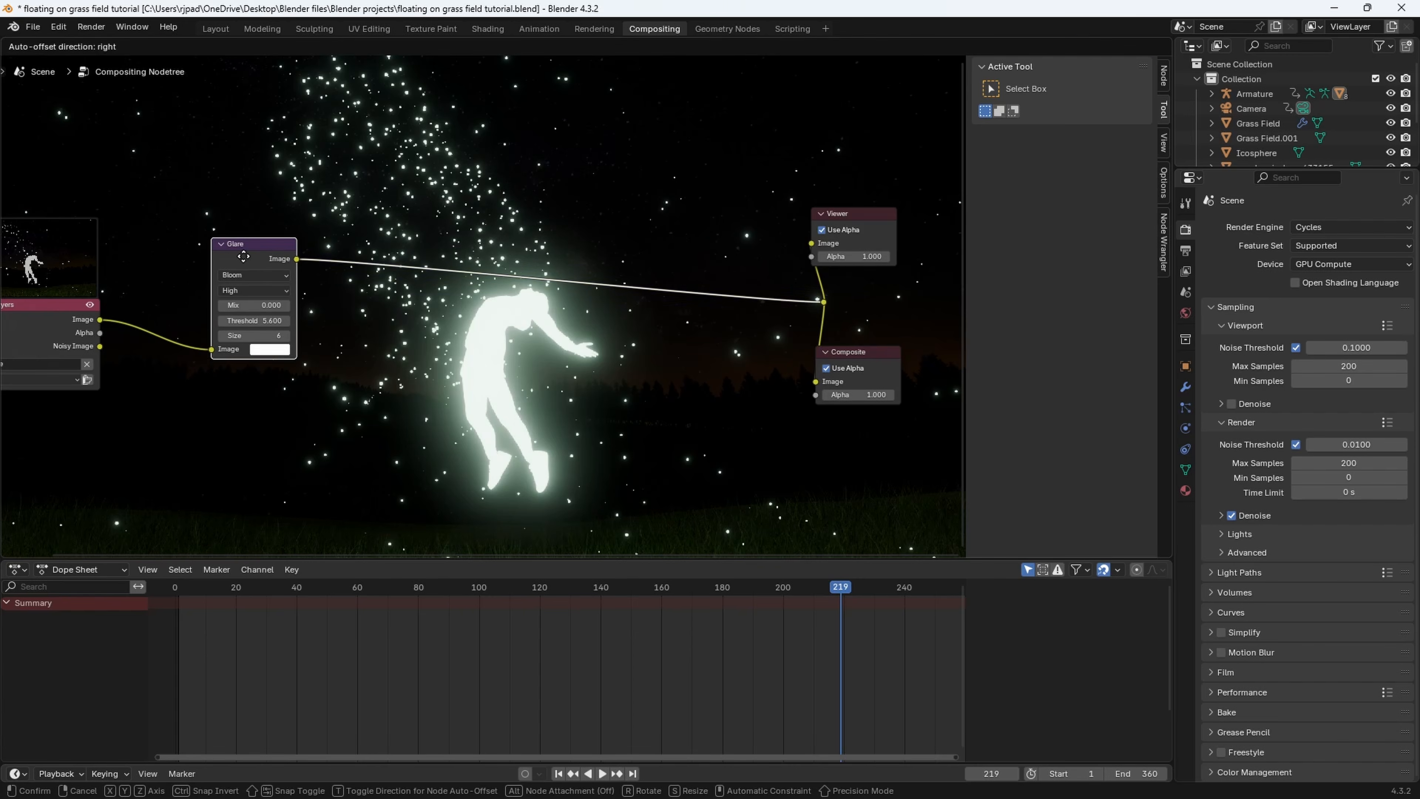
pyautogui.click(390, 267)
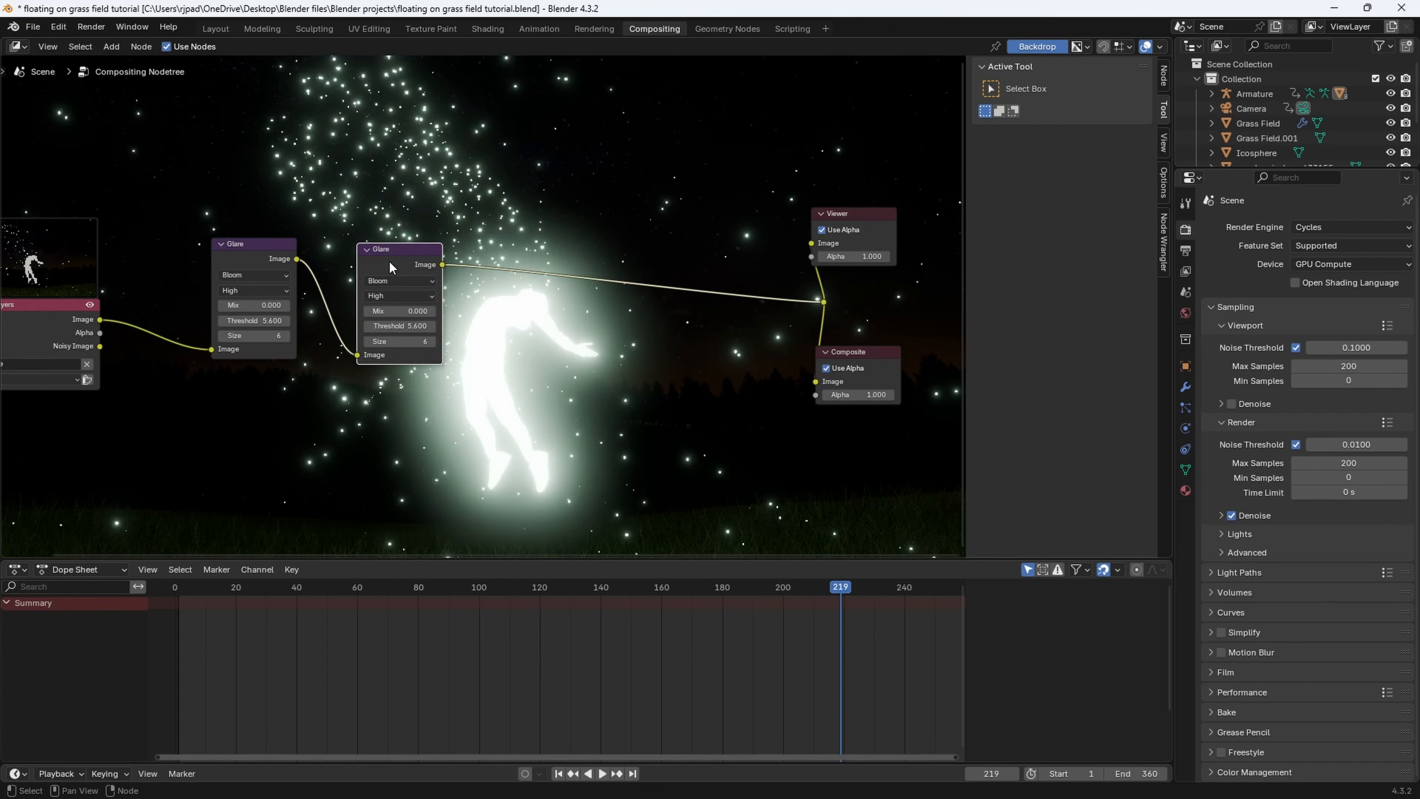
pyautogui.scroll(2, 405, 293)
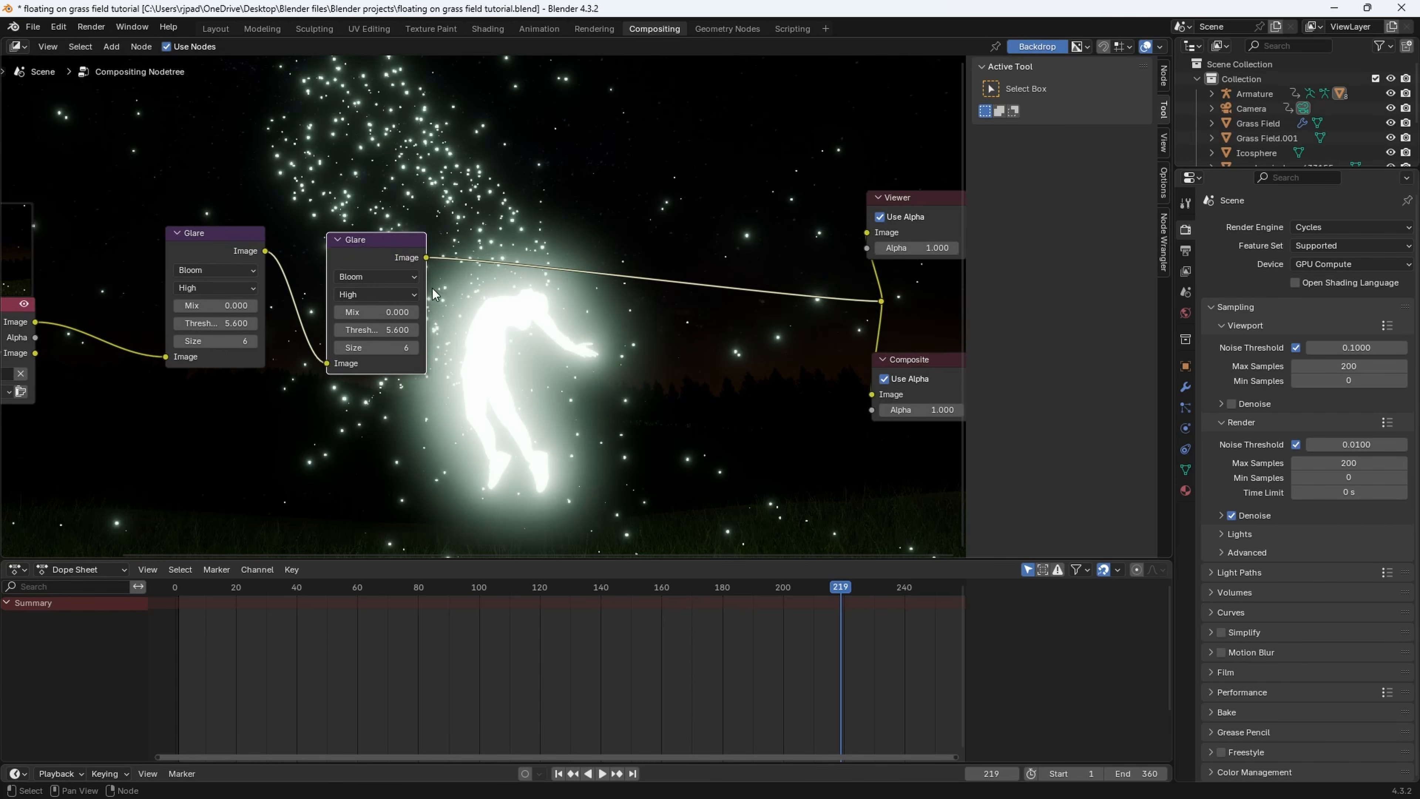
pyautogui.click(424, 277)
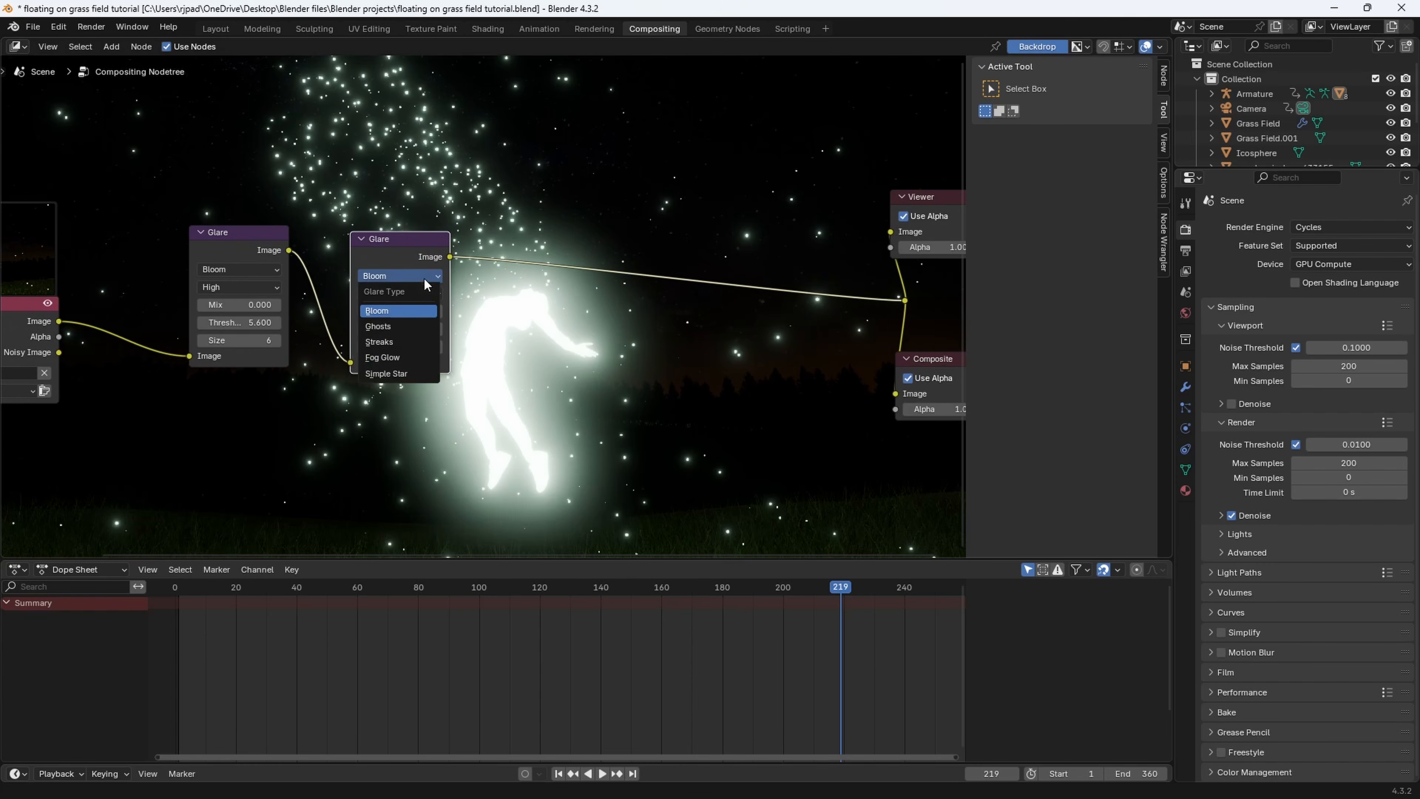
pyautogui.click(404, 327)
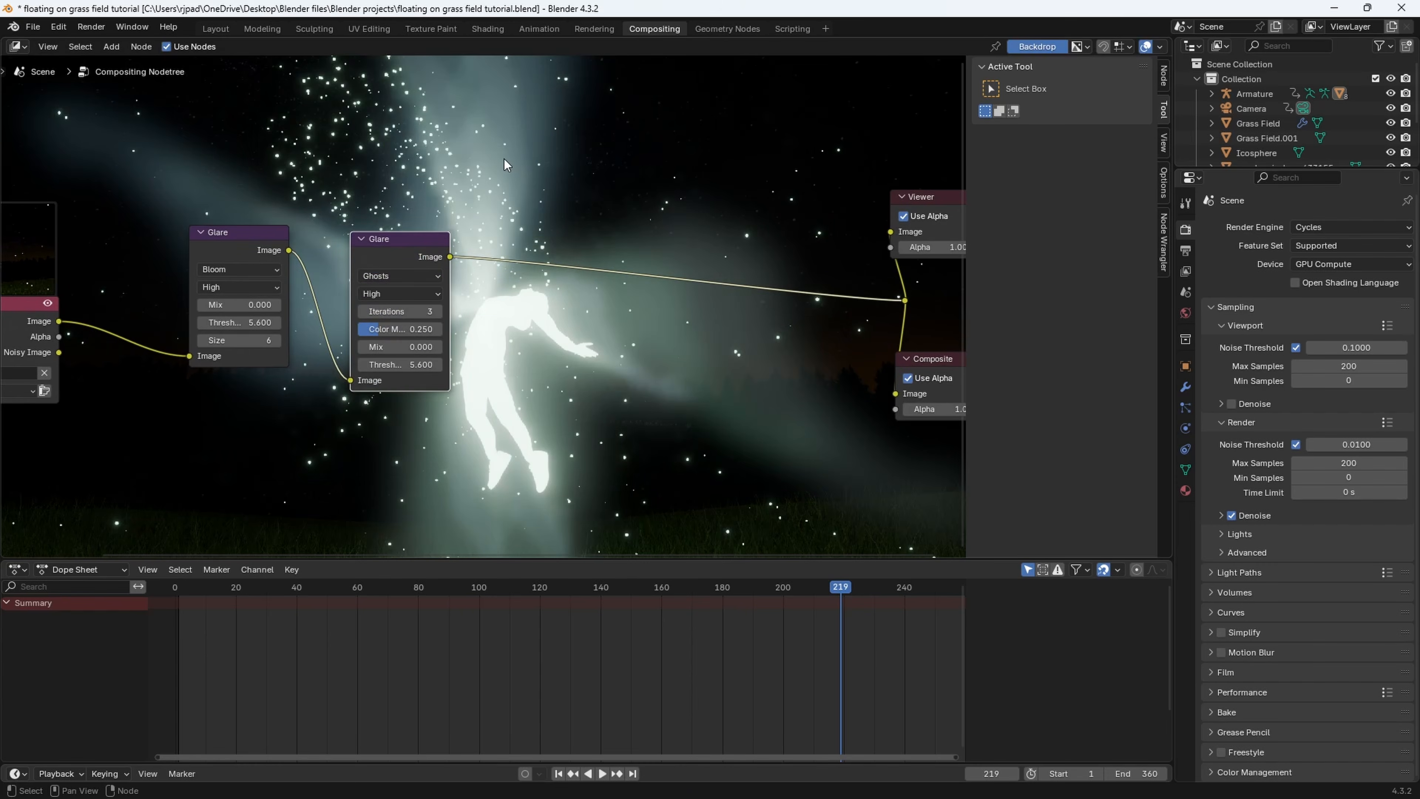
# Shrink the backdrop image, move the Ghosts Glare node nearer the Viewer node and raise its threshold to 6.8
pyautogui.scroll(-1, 610, 353)
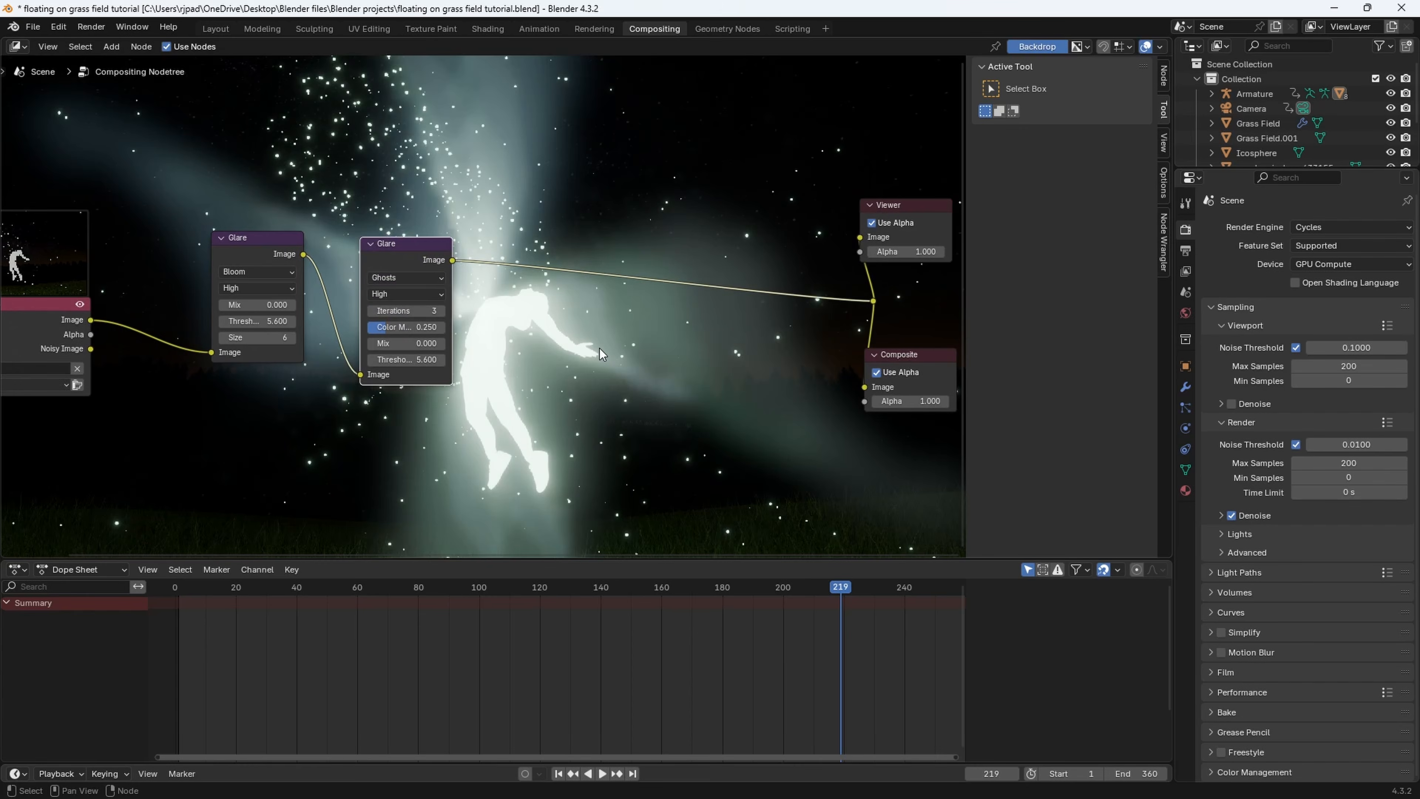
pyautogui.press('v')
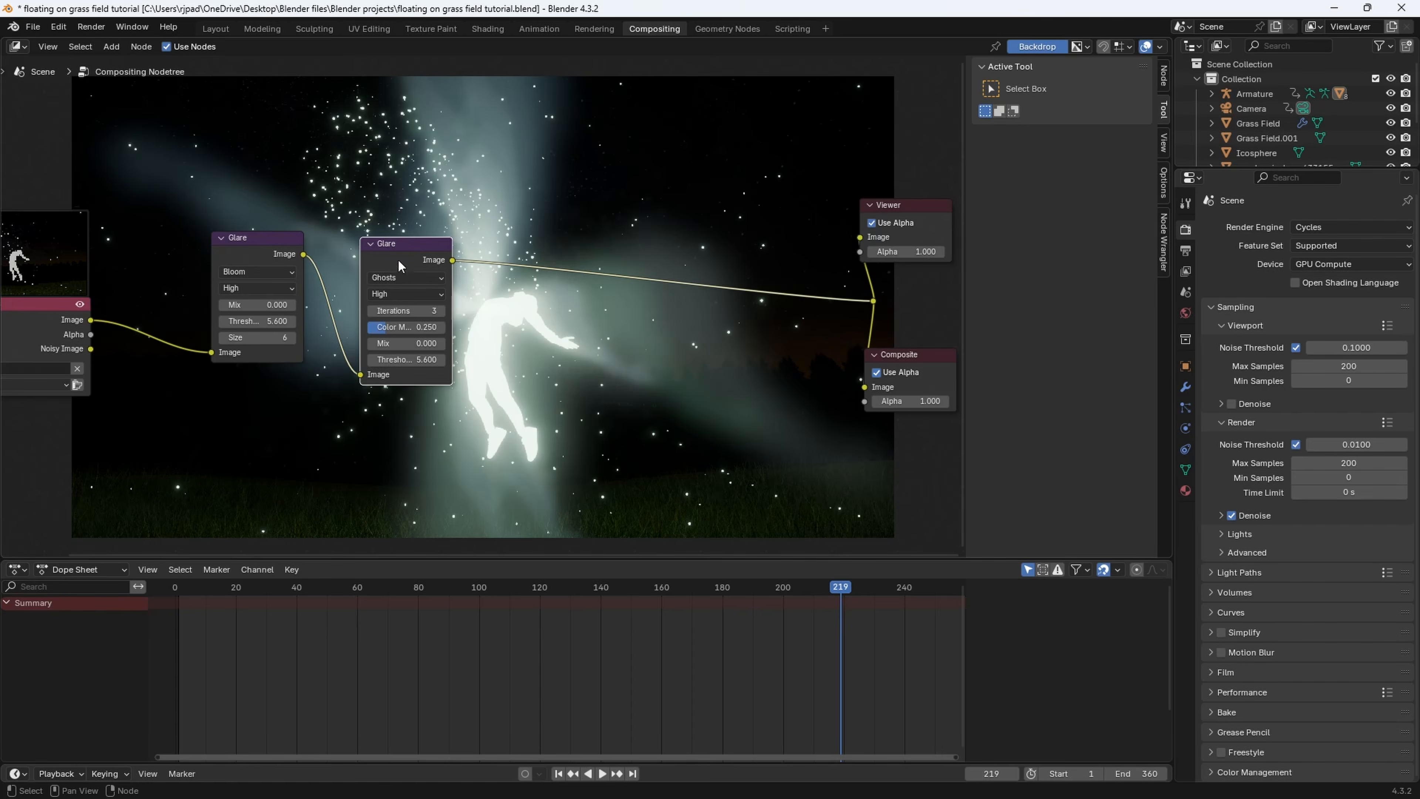
pyautogui.moveTo(396, 259); pyautogui.dragTo(673, 267)
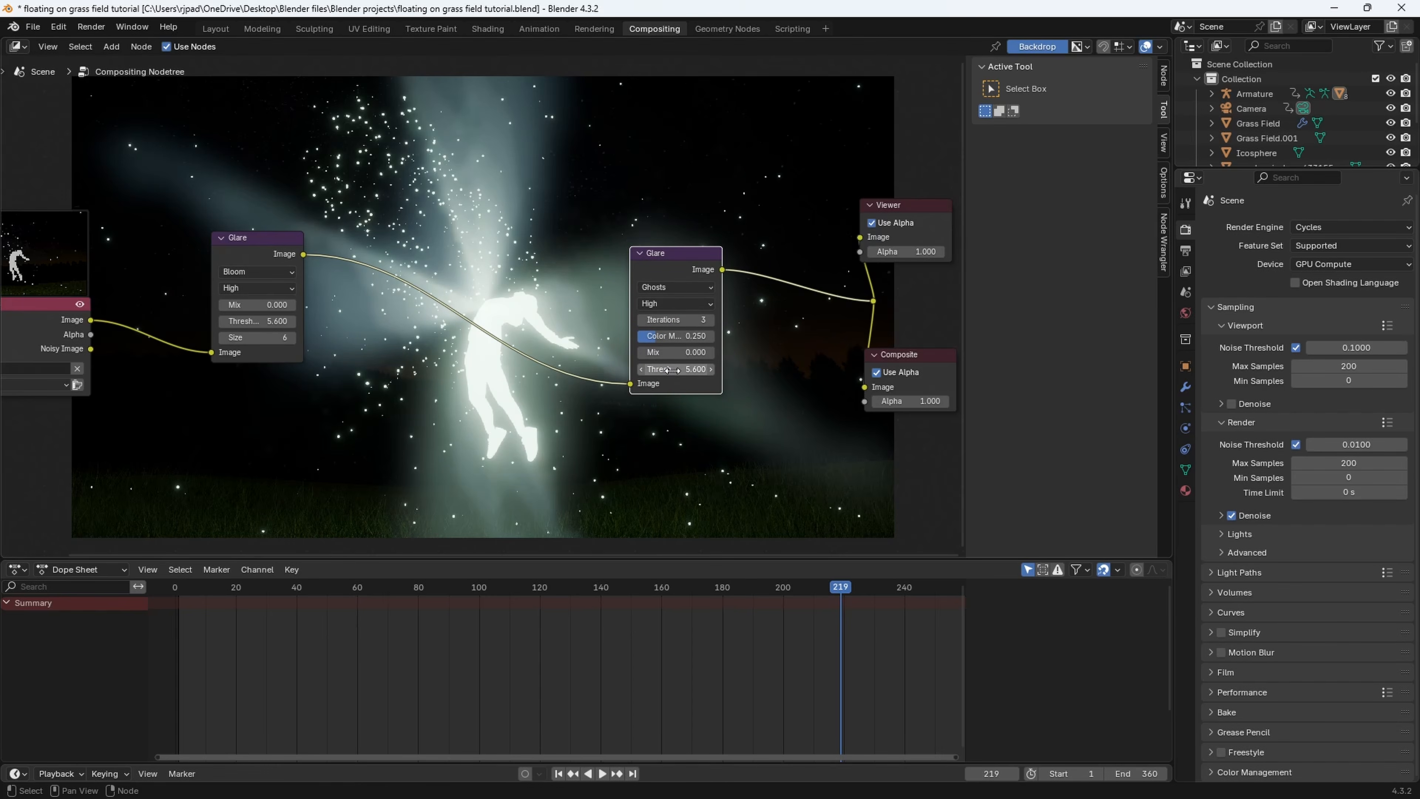
pyautogui.moveTo(669, 370); pyautogui.dragTo(672, 372)
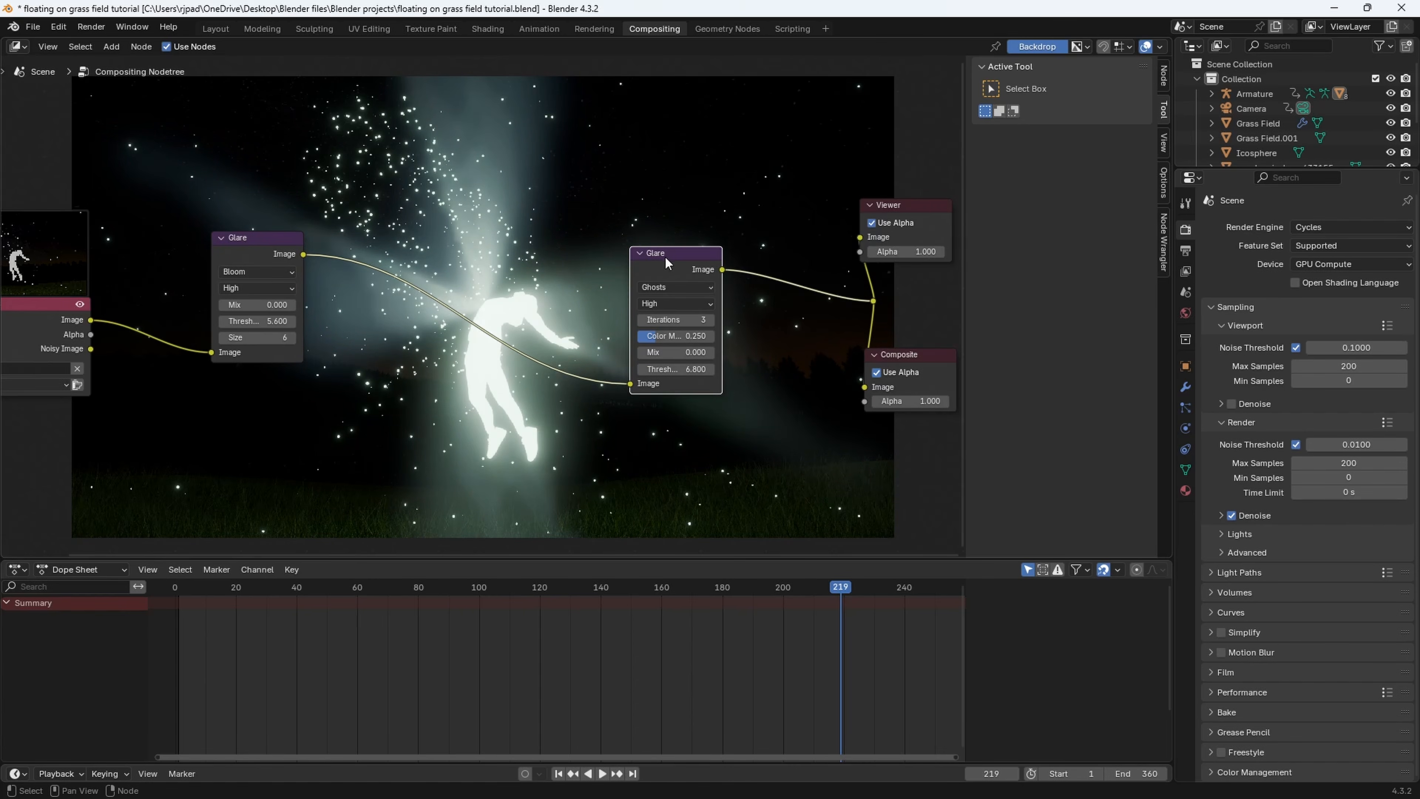
pyautogui.moveTo(665, 257); pyautogui.dragTo(664, 258)
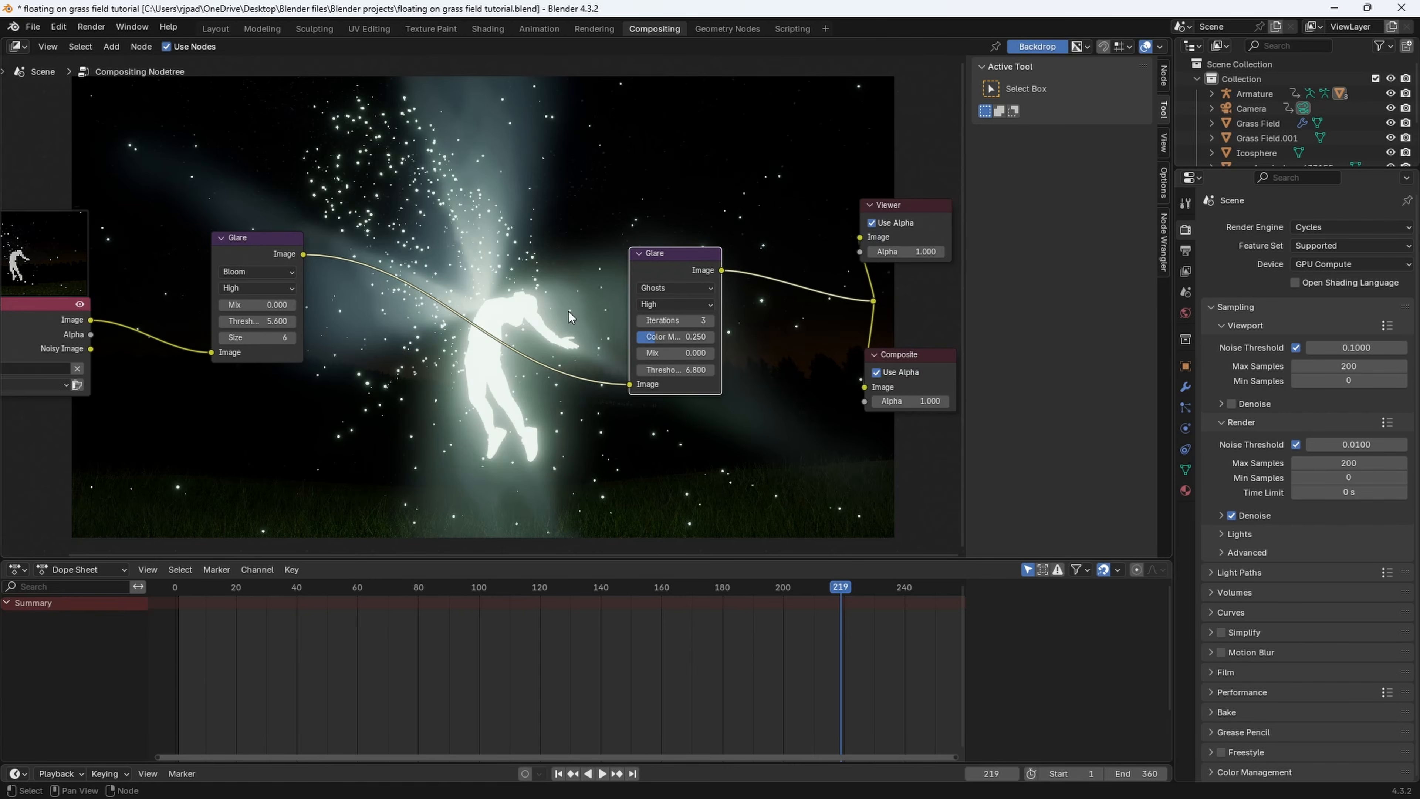
# Try a mix of 1 on the Ghosts Glare node and return it to 0
pyautogui.moveTo(675, 353); pyautogui.dragTo(752, 353)
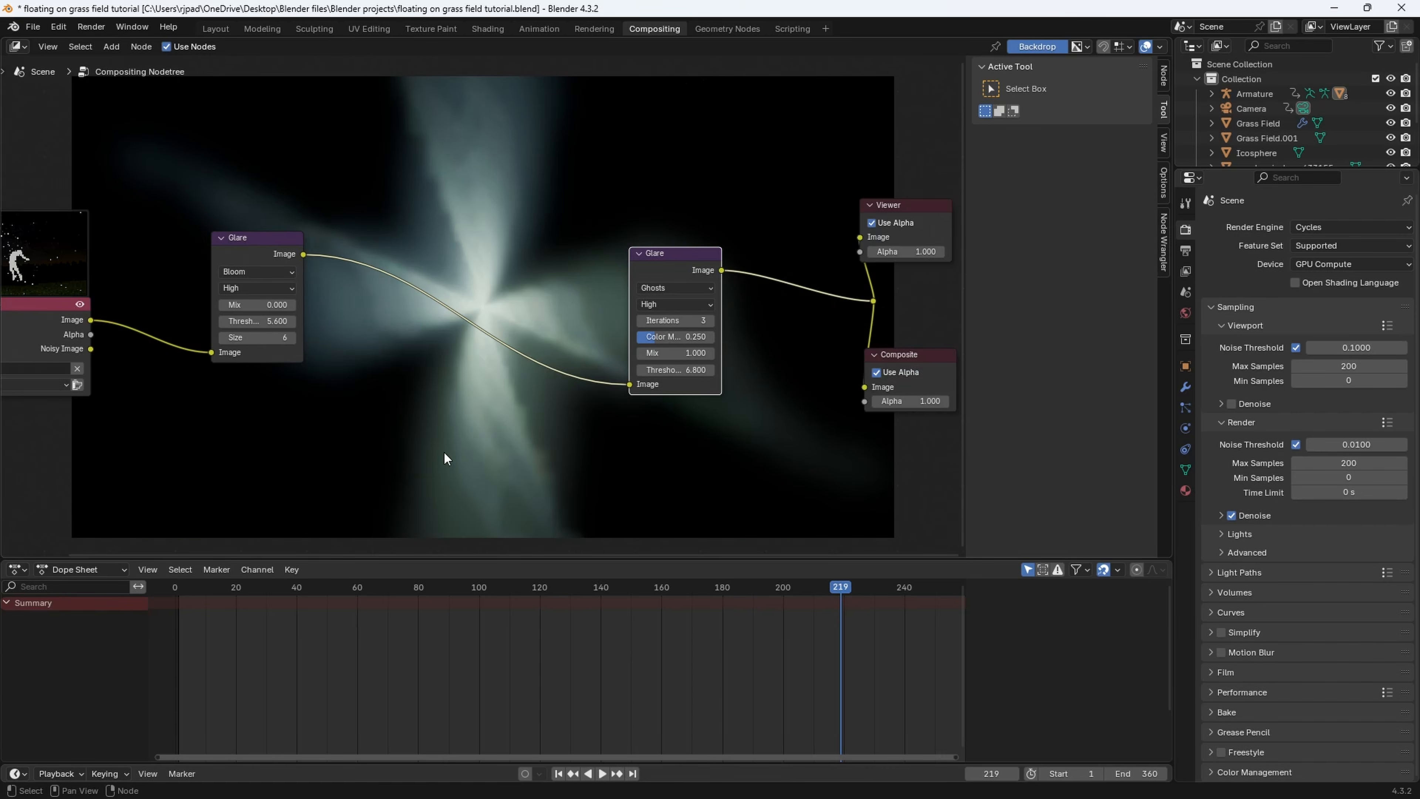
pyautogui.click(674, 352)
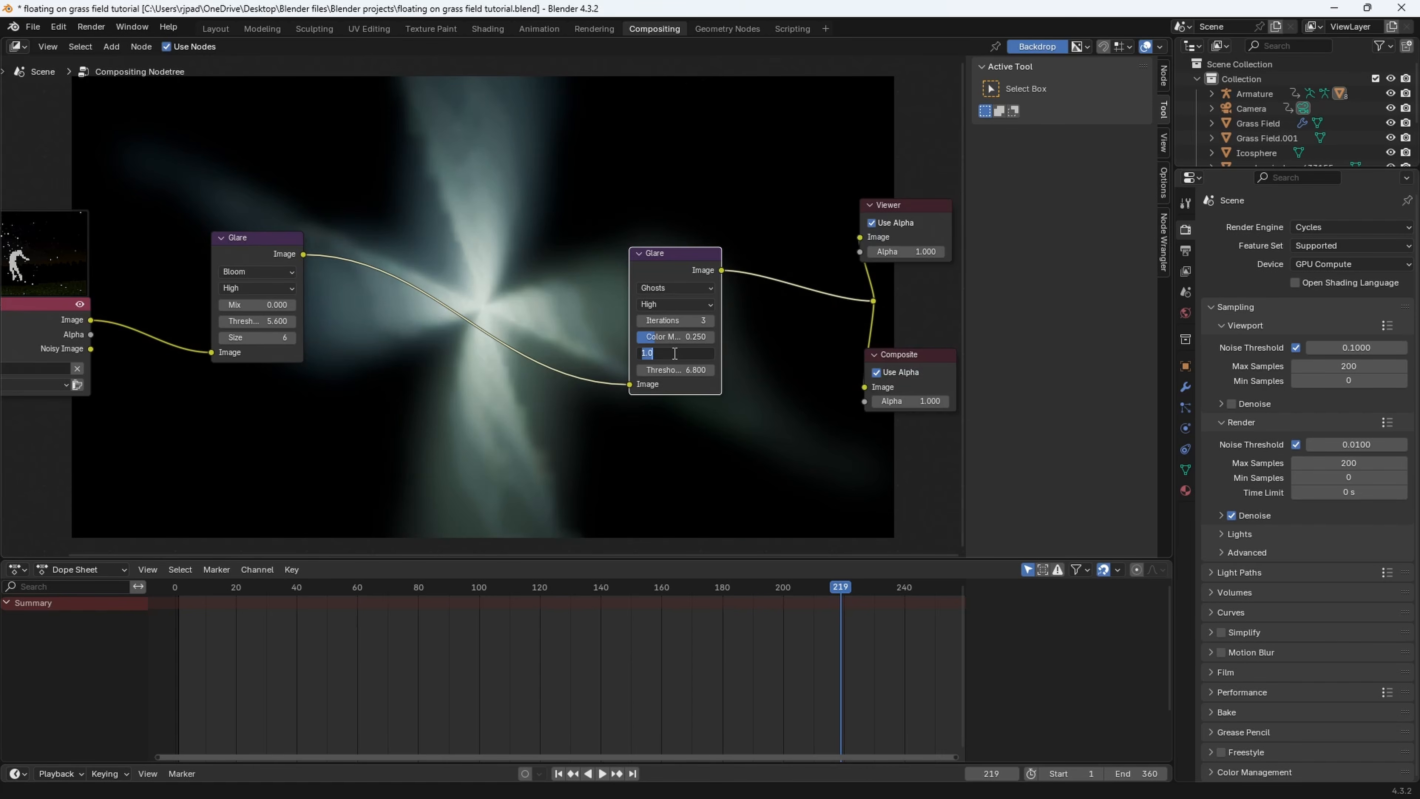
pyautogui.write('0')
pyautogui.press('Return')
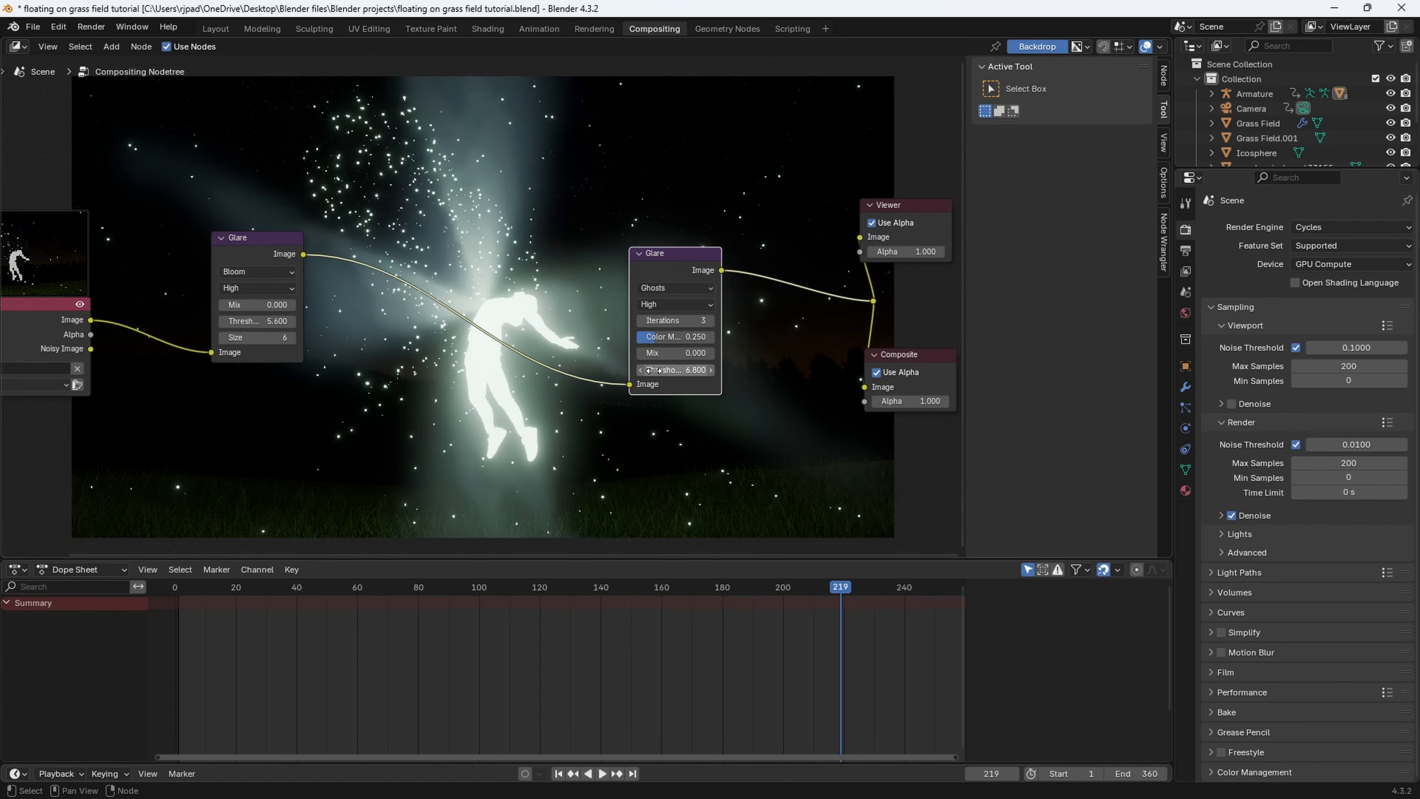
# Try color modulation values of 0.658 and 0.150 on the Ghosts Glare node and return it to 0.250
pyautogui.moveTo(659, 340); pyautogui.dragTo(691, 340)
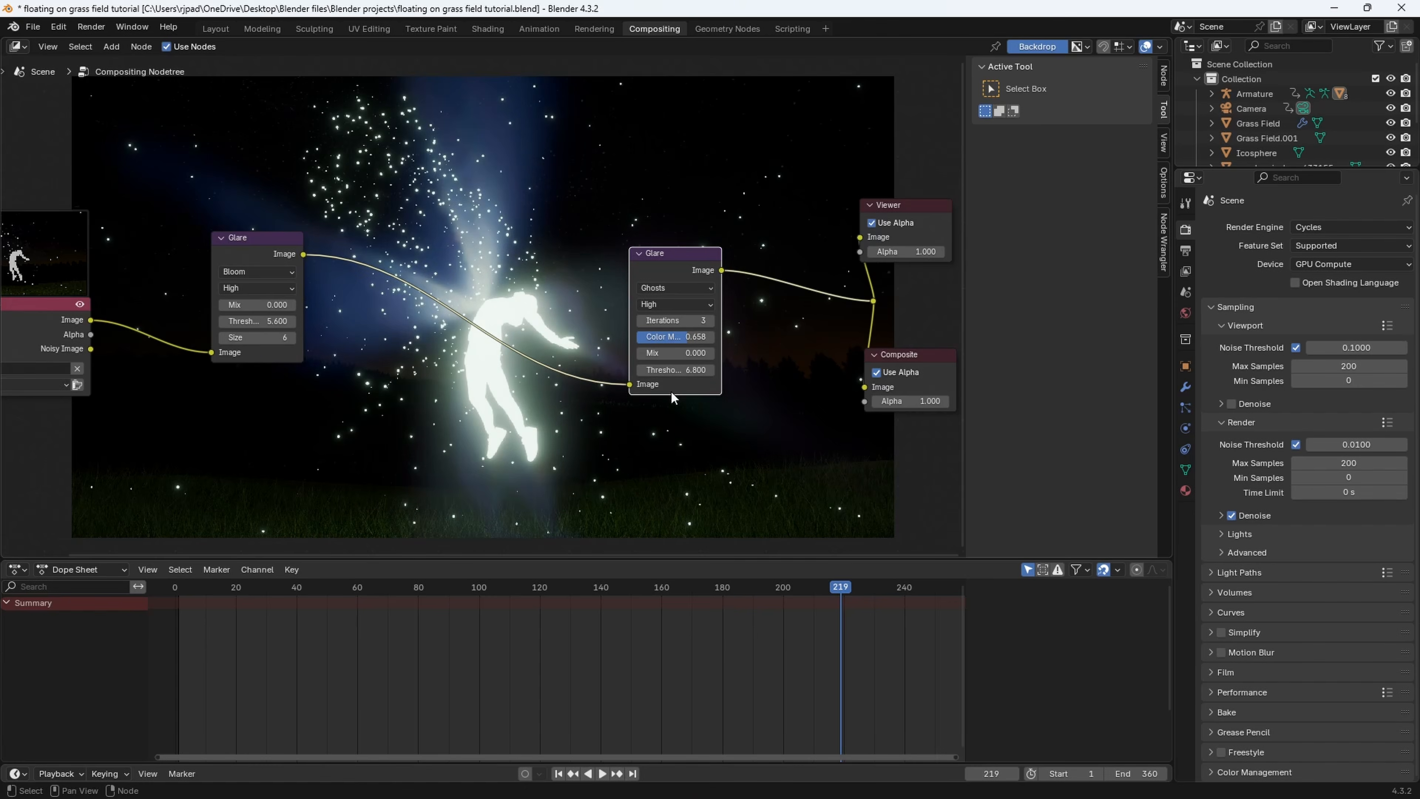
pyautogui.moveTo(677, 336); pyautogui.dragTo(649, 343)
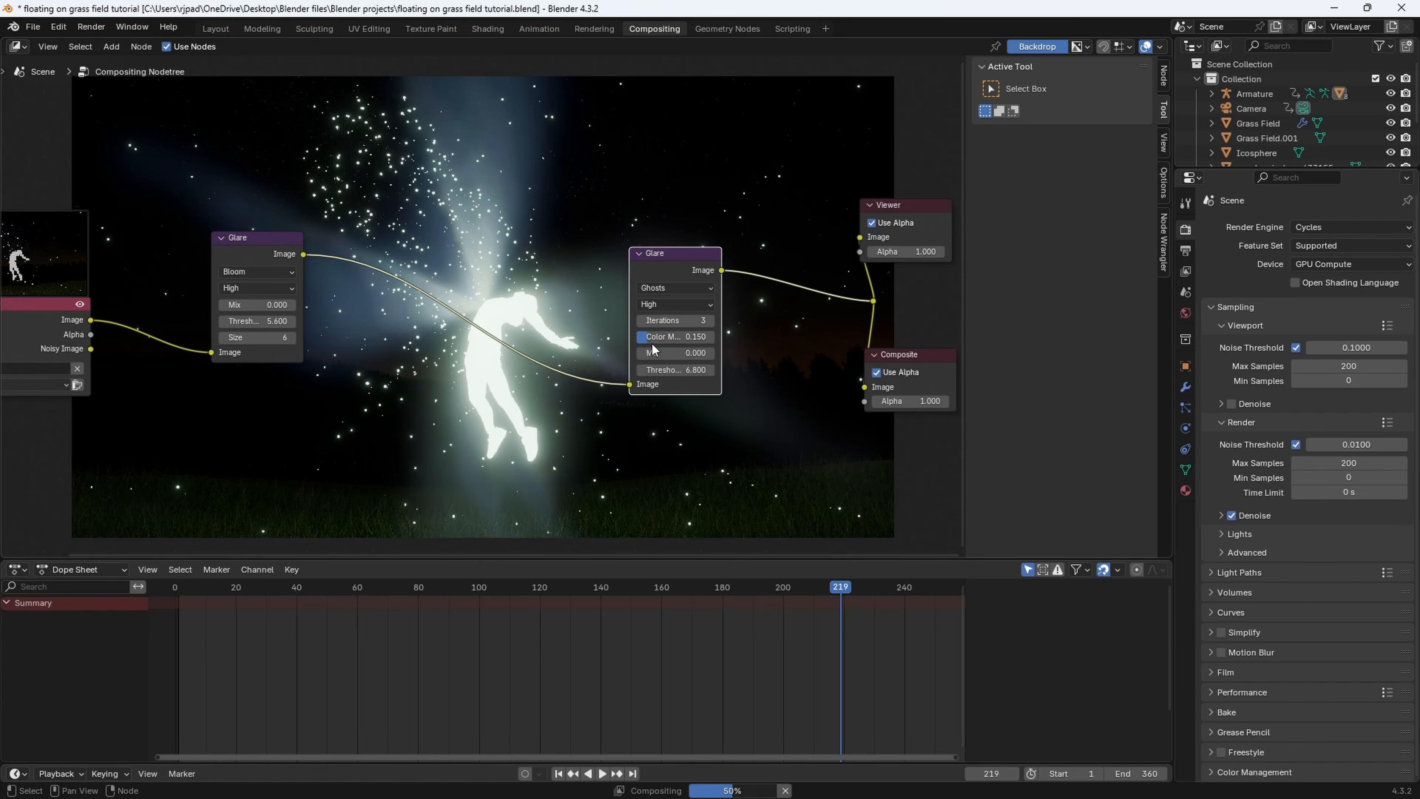
pyautogui.click(660, 338)
pyautogui.write('.2')
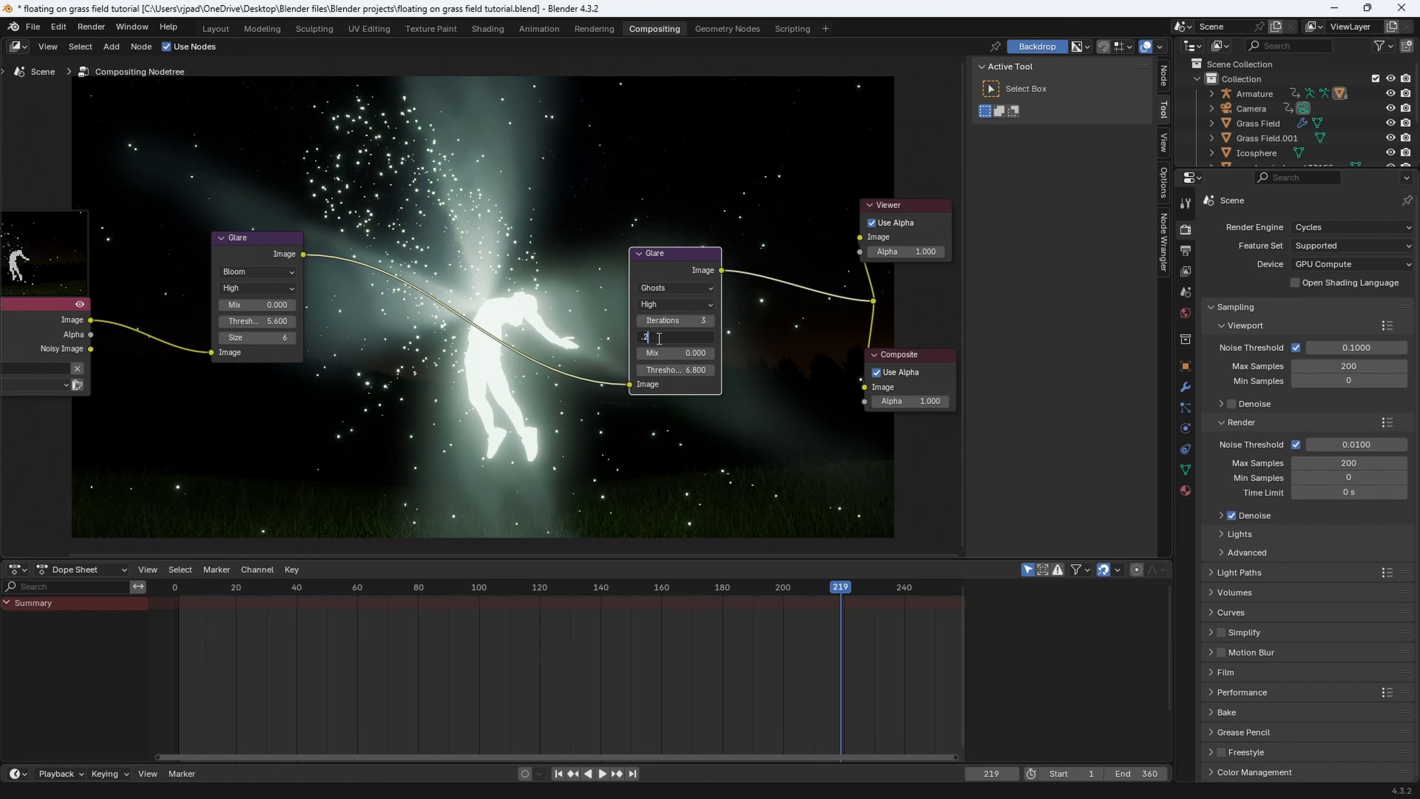
pyautogui.write('50')
pyautogui.press('Return')
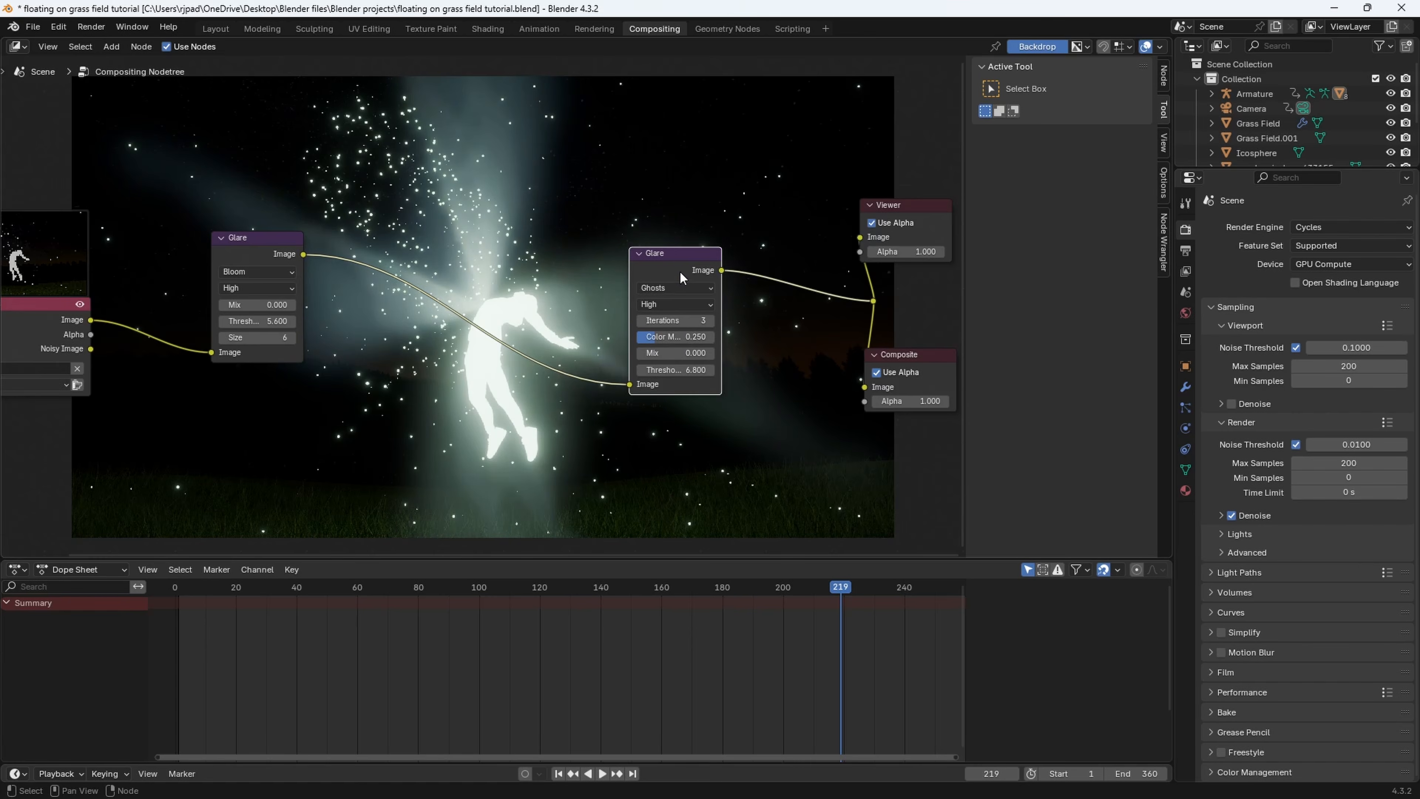
# Move the Ghosts Glare node beside the Bloom one, duplicate it onto the link before the reroute point and change the copy's type to Streaks
pyautogui.moveTo(679, 271); pyautogui.dragTo(356, 239)
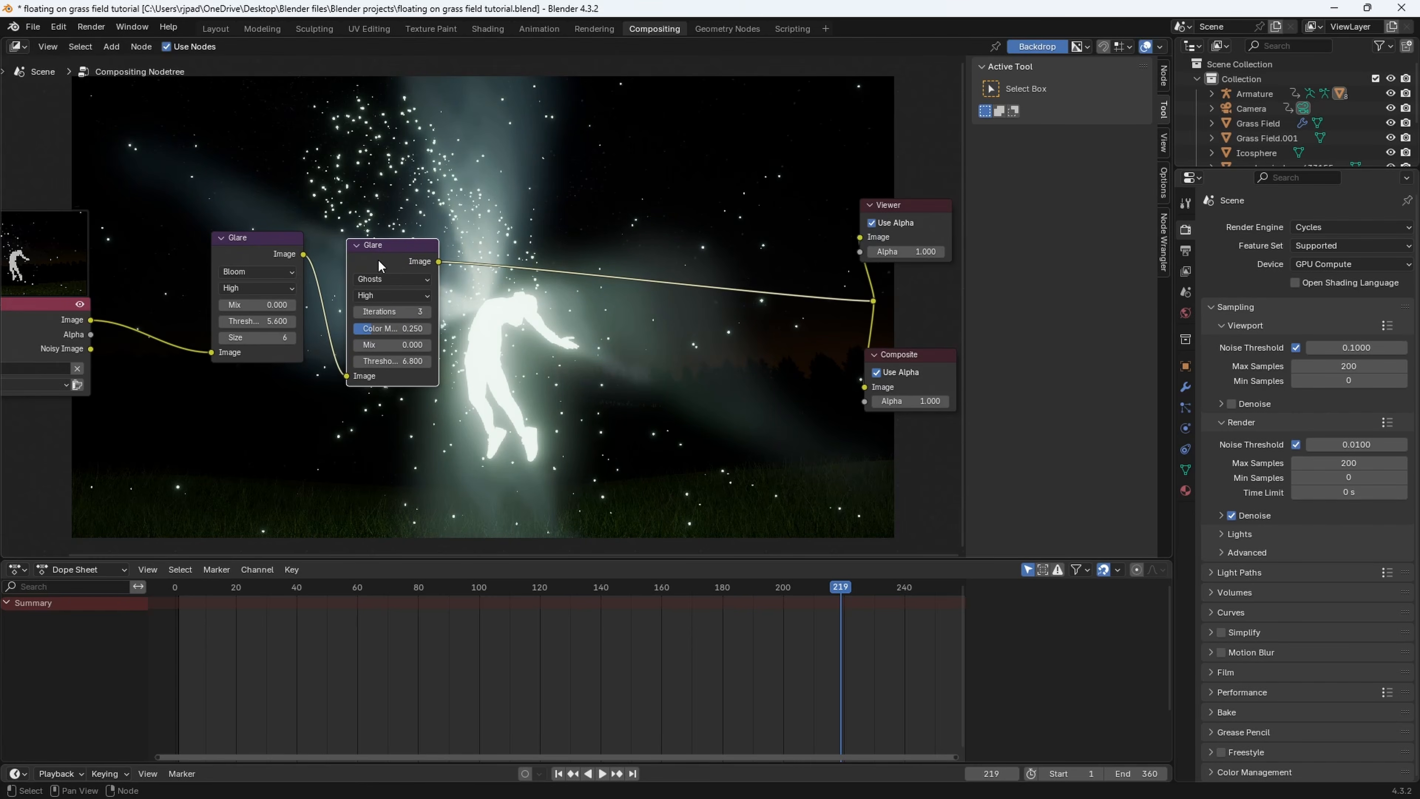
pyautogui.hotkey('shift', 'd')
pyautogui.click(703, 271)
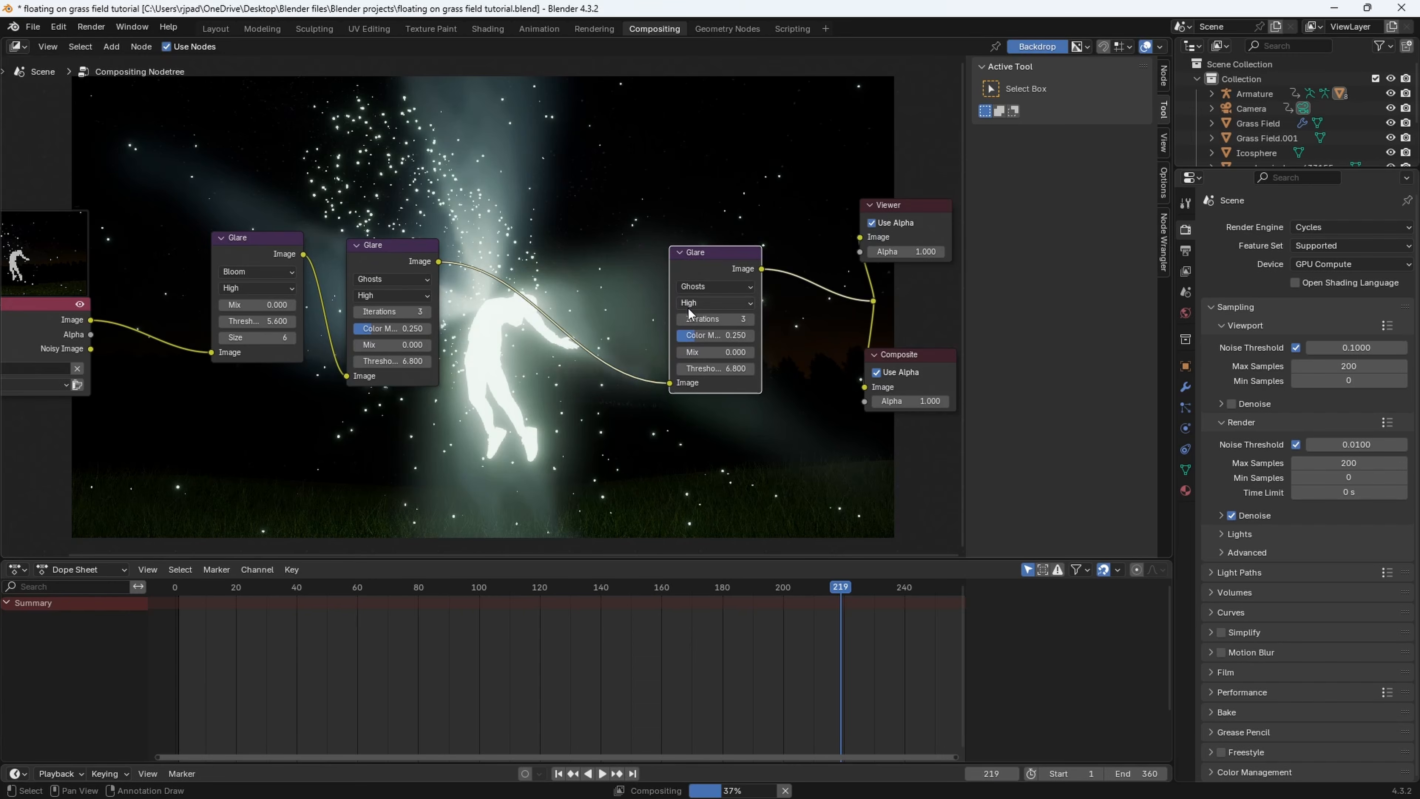
pyautogui.click(709, 286)
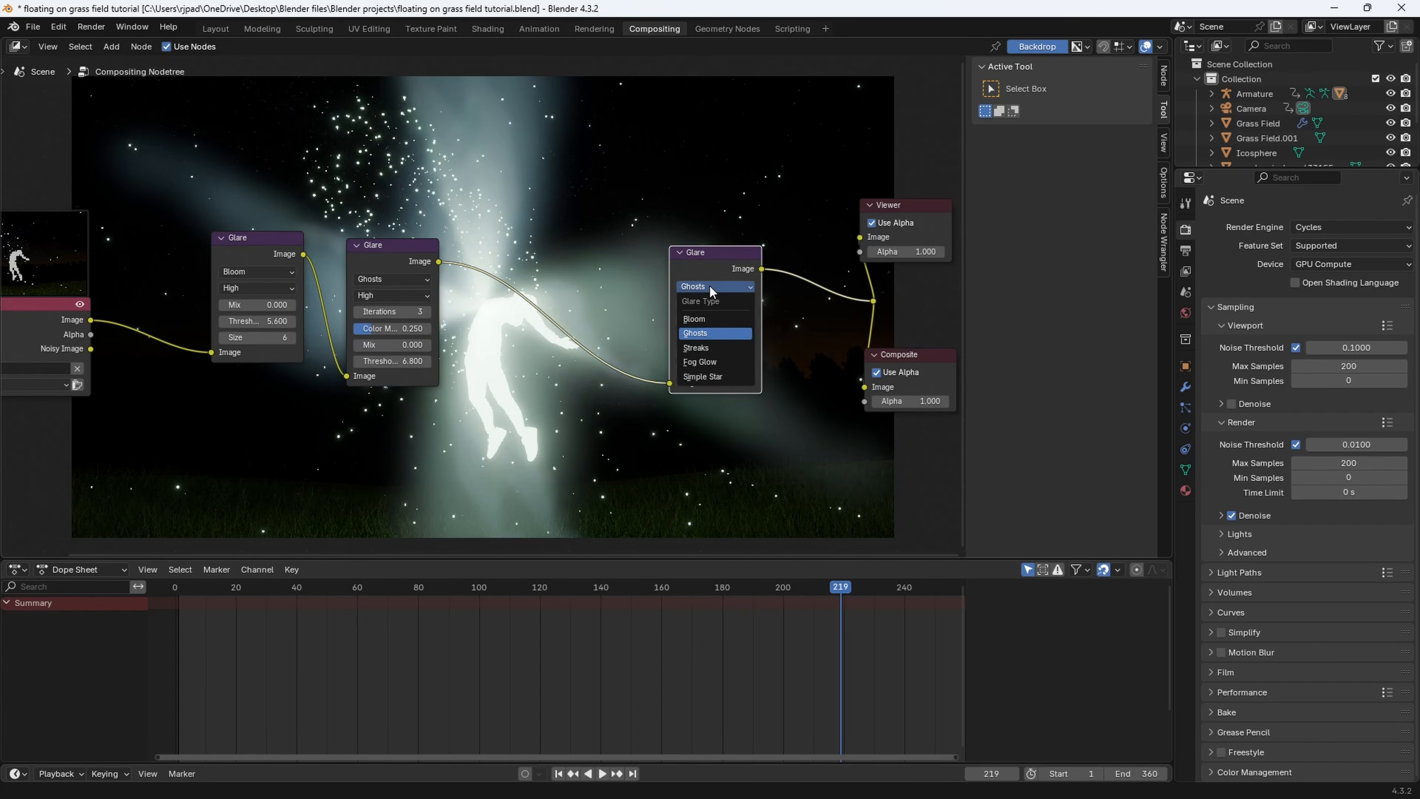
pyautogui.click(702, 347)
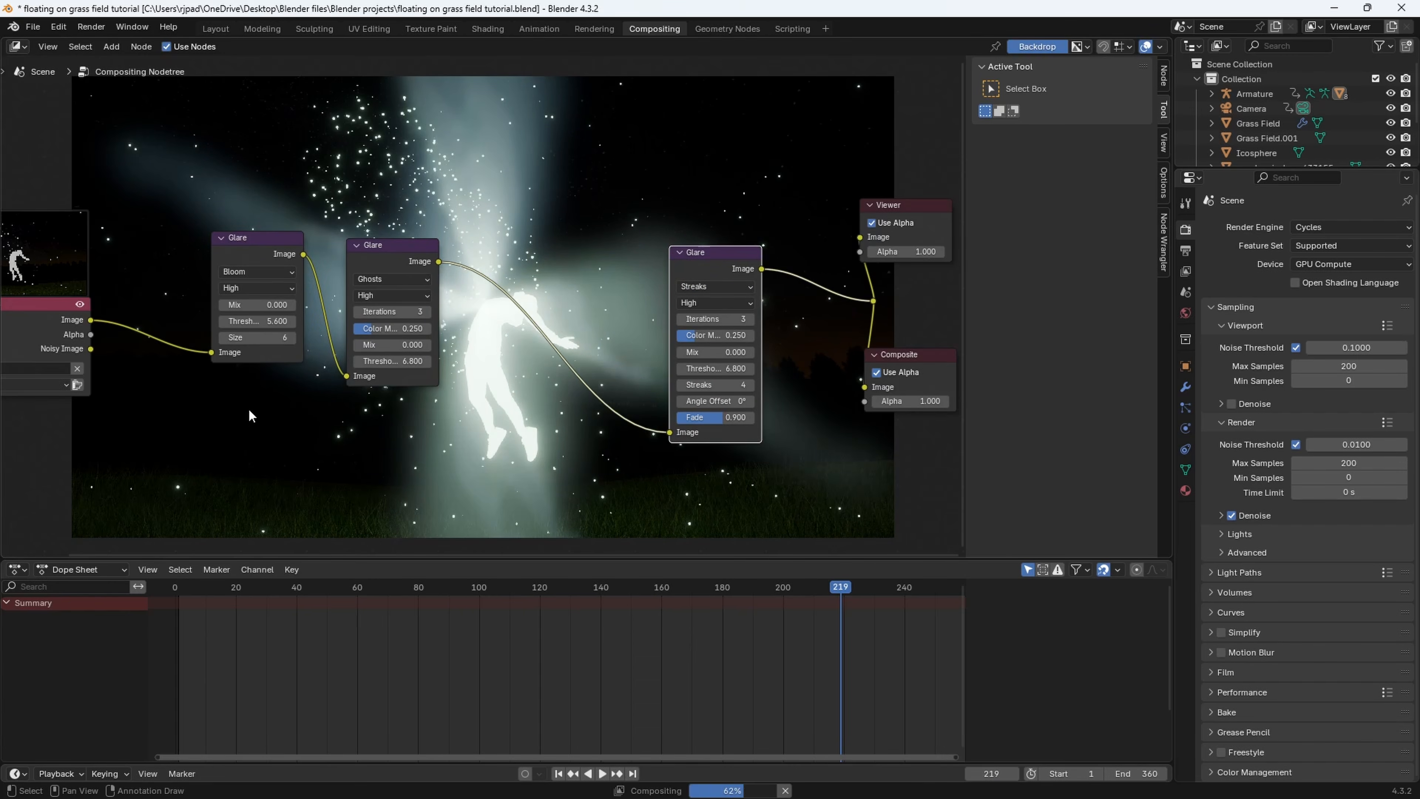
# Move the Ghosts Glare node closer to the Bloom node and set the Streaks Glare node's threshold to 6
pyautogui.moveTo(384, 244); pyautogui.dragTo(361, 280)
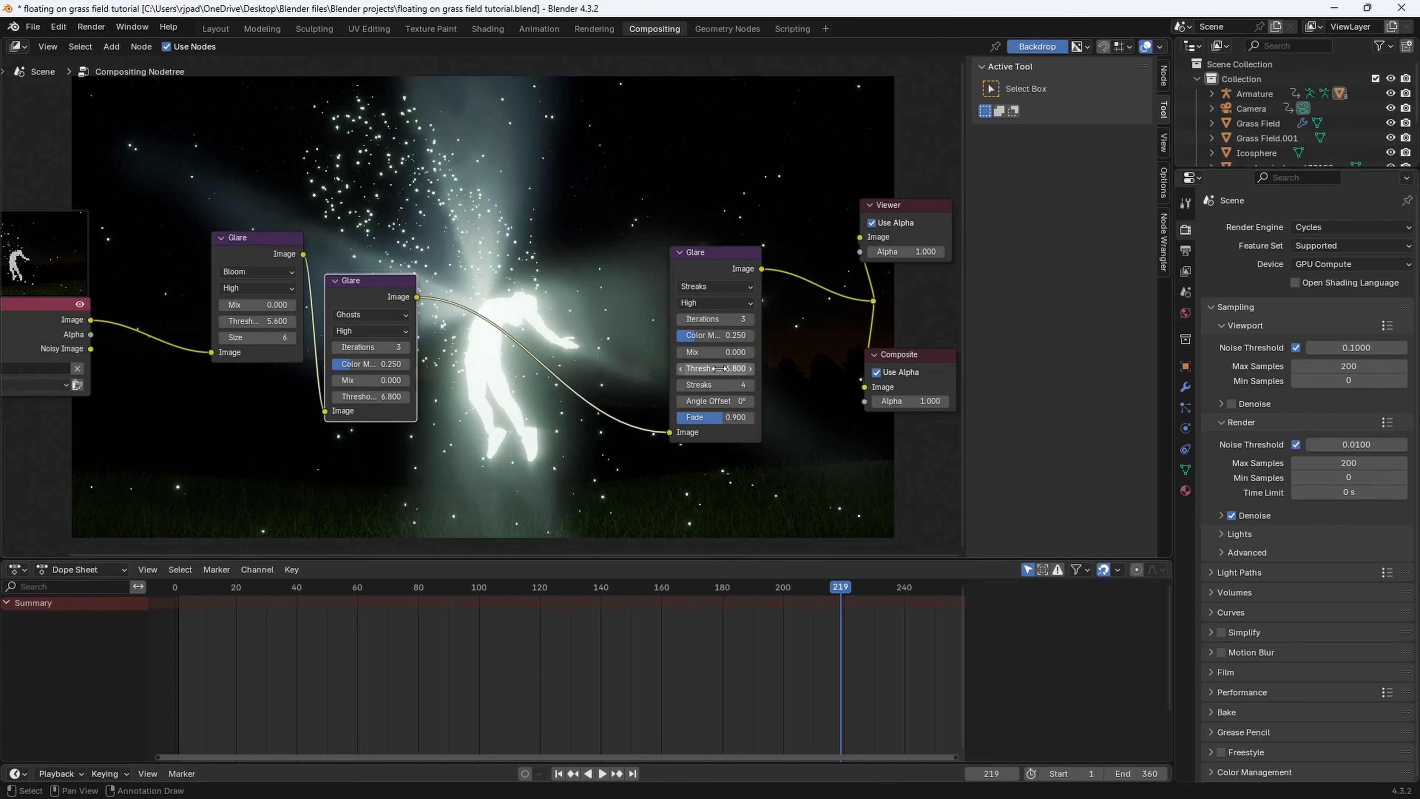
pyautogui.moveTo(725, 372); pyautogui.dragTo(688, 373)
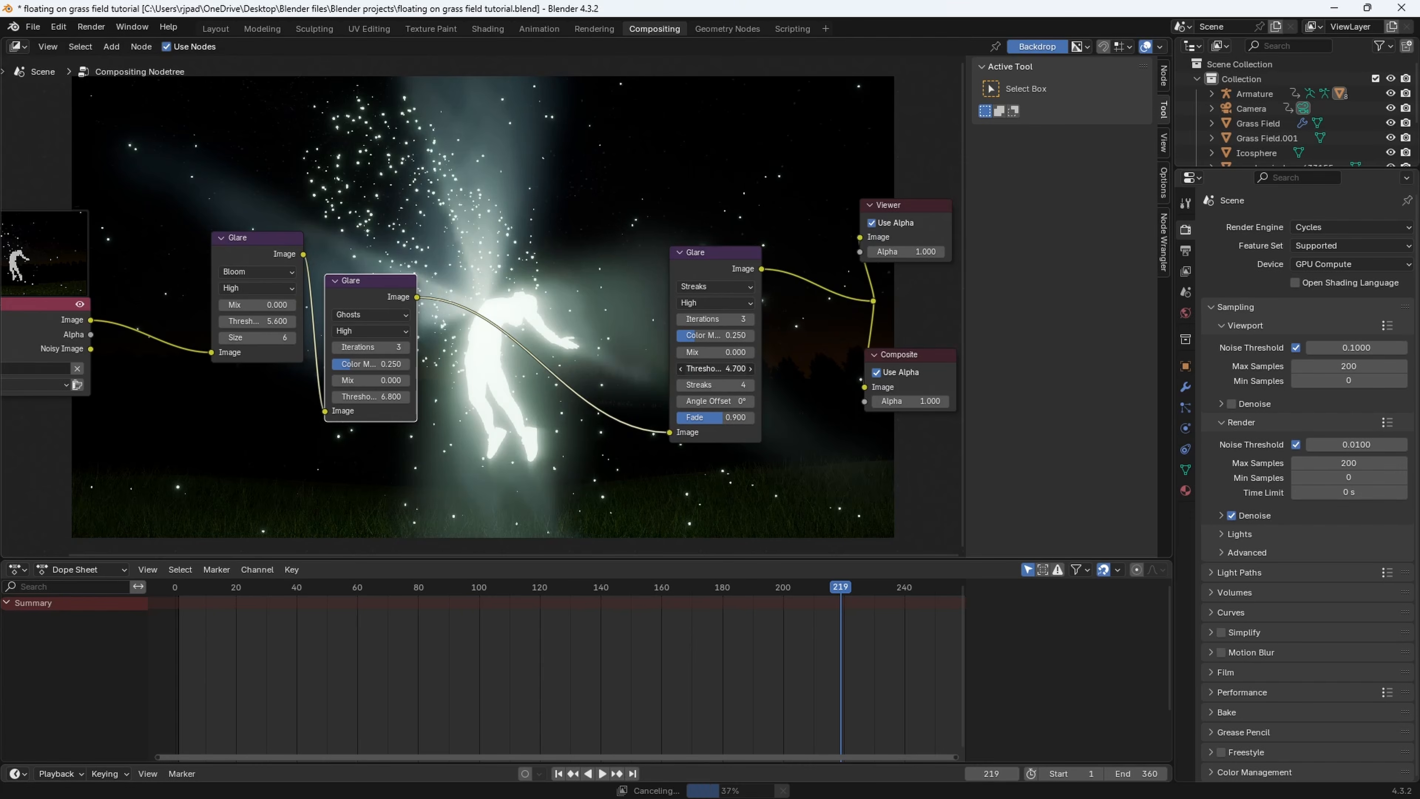
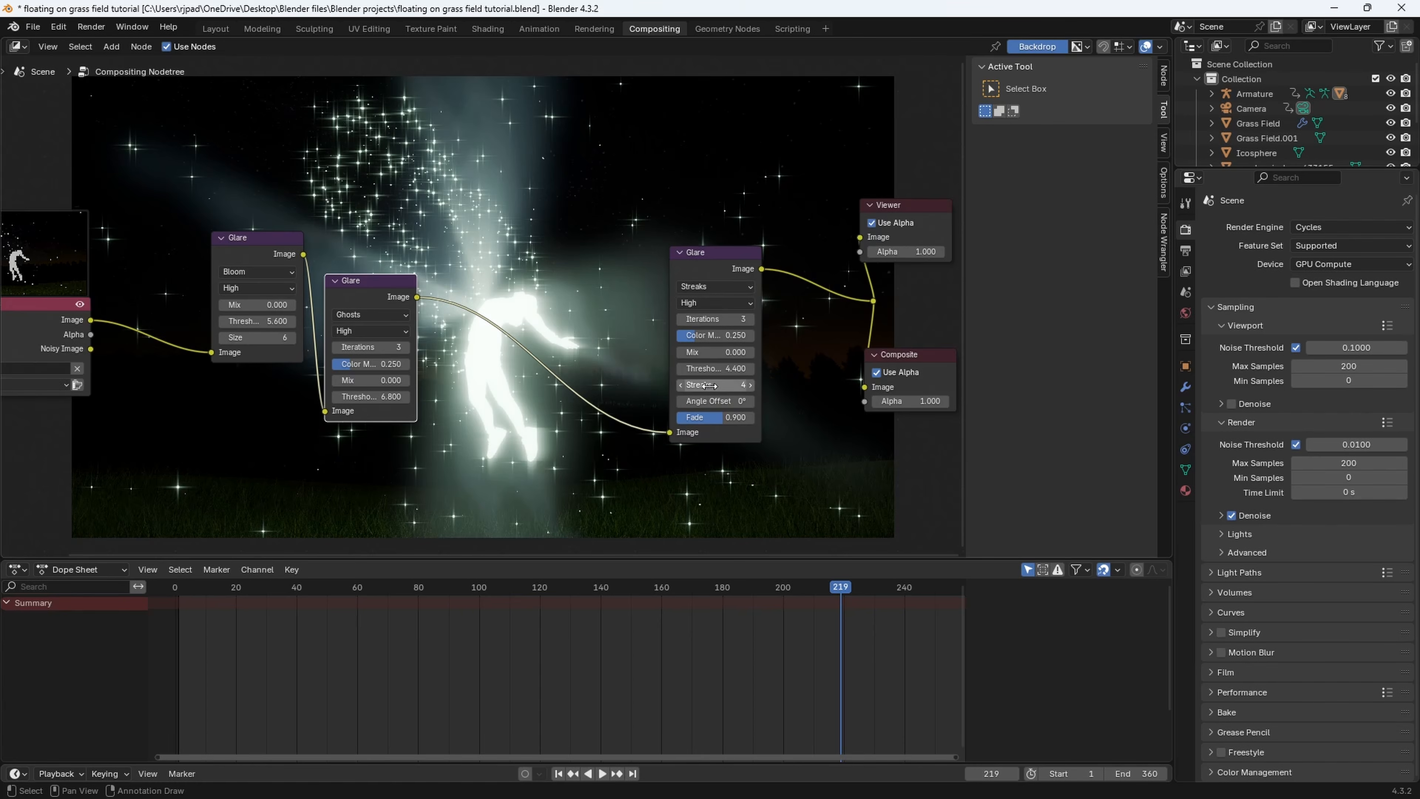
pyautogui.moveTo(704, 371); pyautogui.dragTo(721, 371)
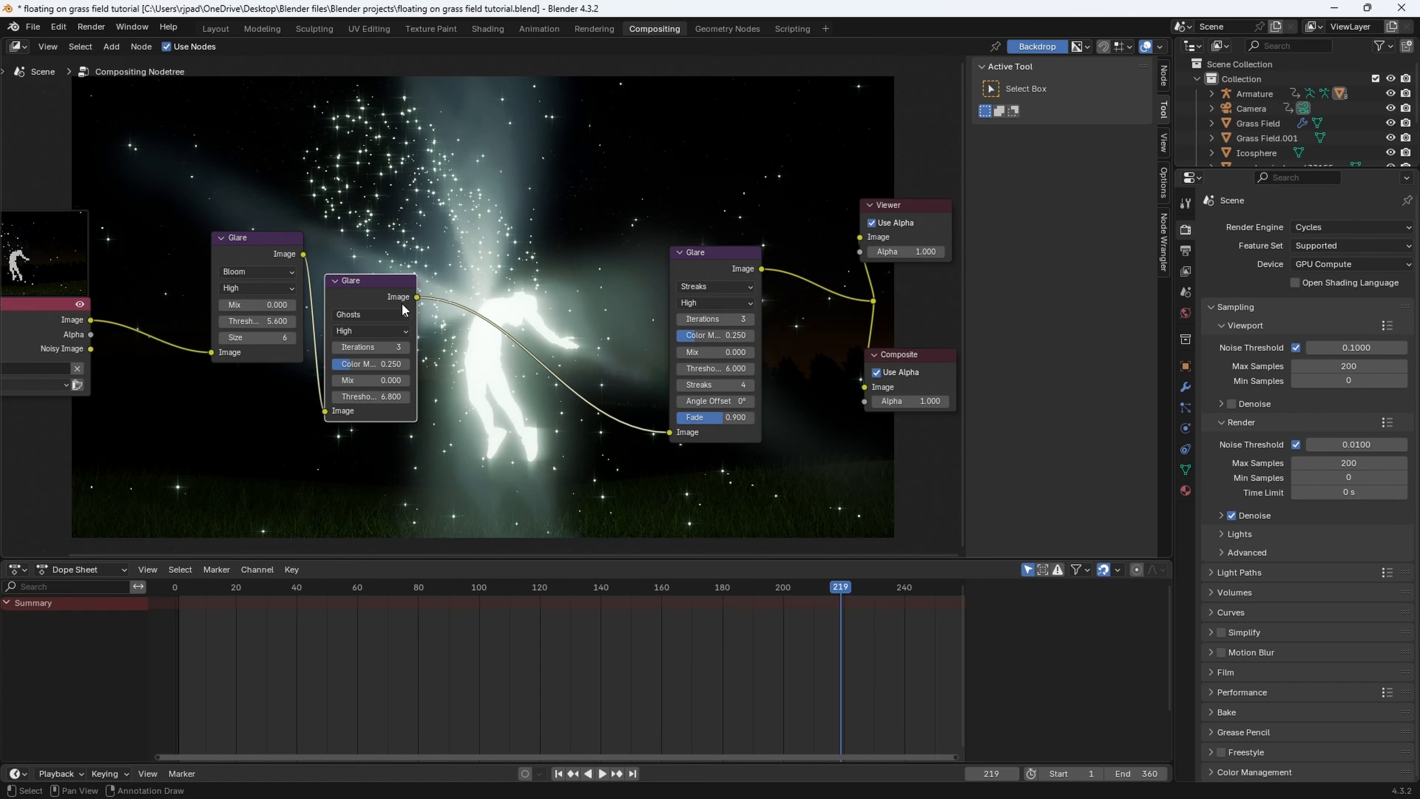
# Reposition the Ghosts Glare node slightly and raise its threshold to 7.3
pyautogui.moveTo(376, 302); pyautogui.dragTo(385, 297)
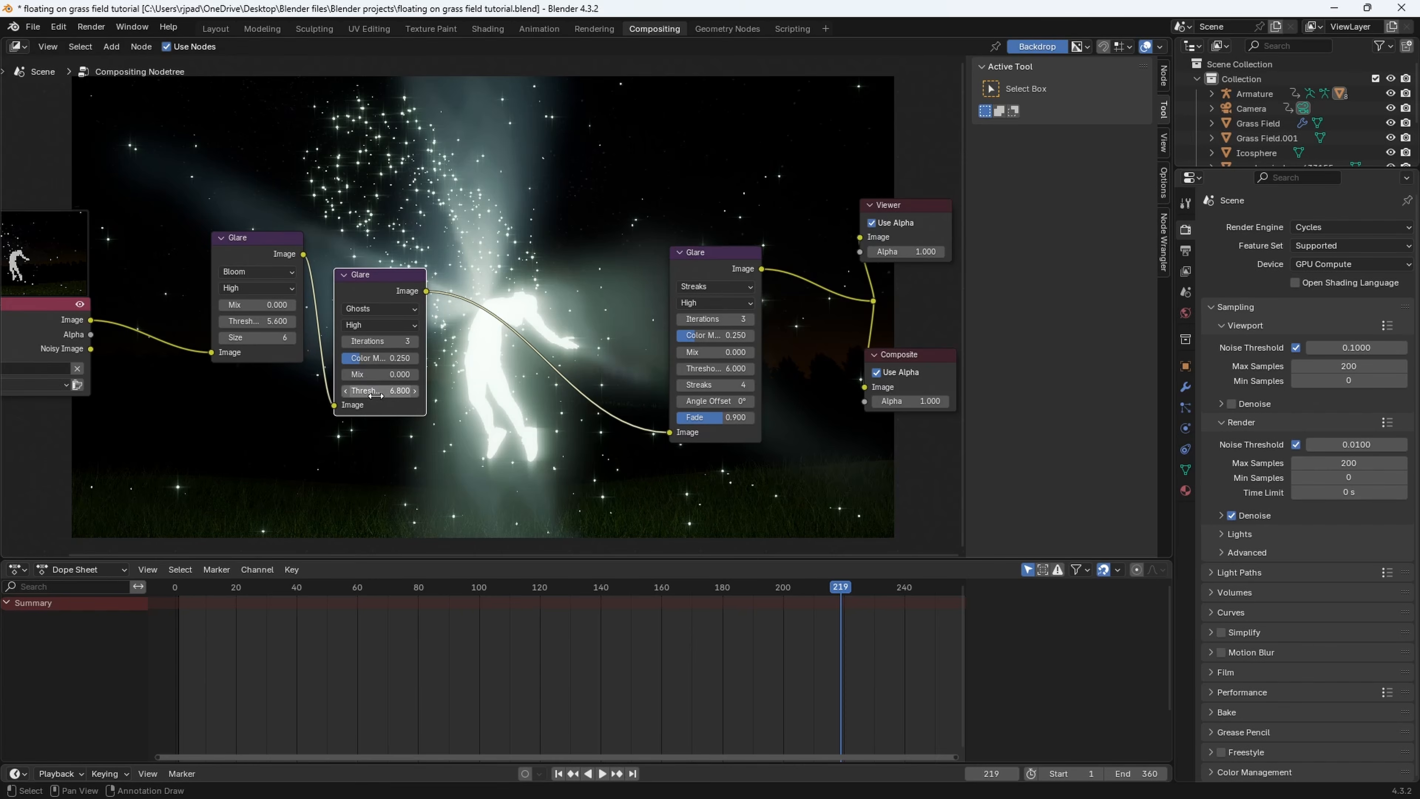
pyautogui.moveTo(376, 396); pyautogui.dragTo(379, 395)
pyautogui.moveTo(383, 395); pyautogui.dragTo(389, 395)
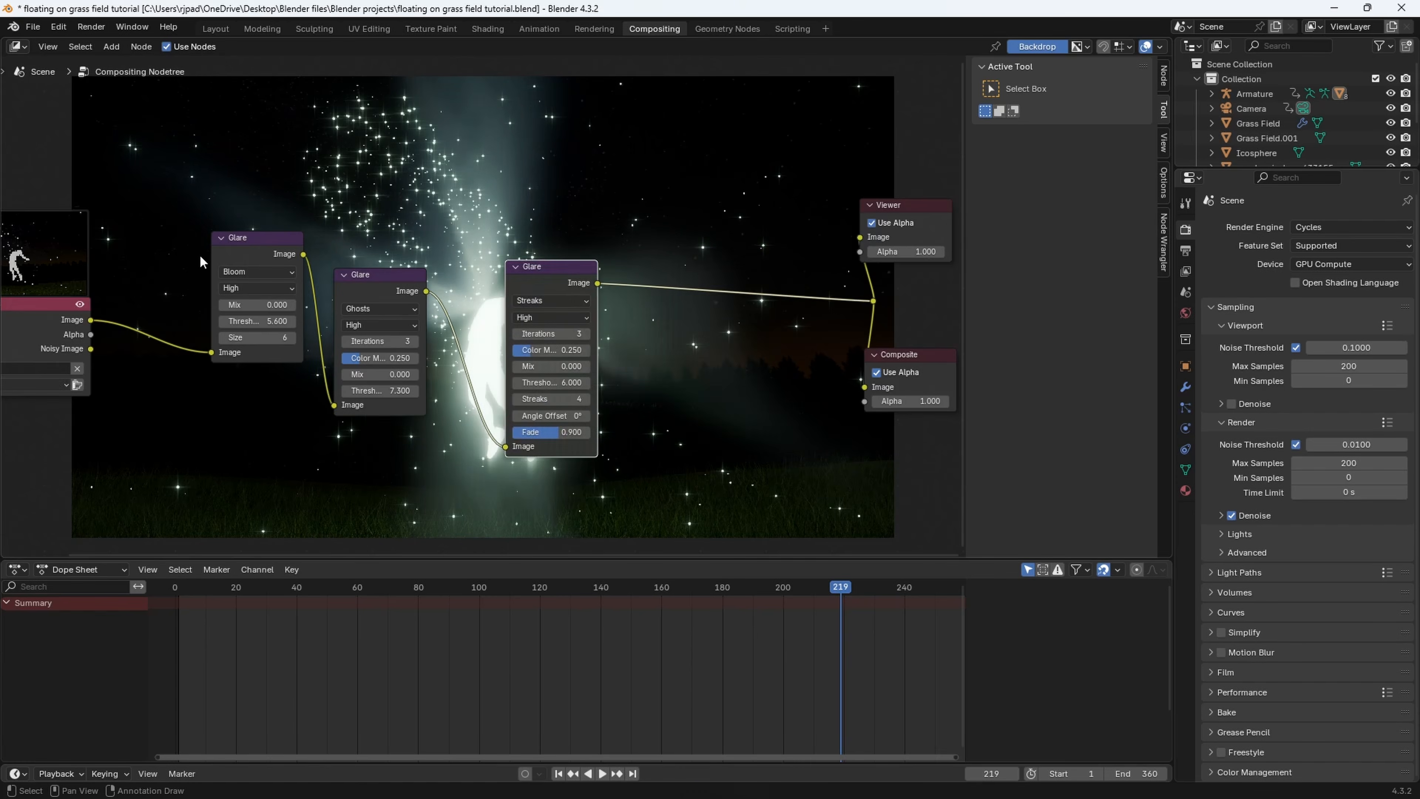
# Line up the Bloom, Ghosts and Streaks Glare nodes side by side, close to the Render Layers node
pyautogui.moveTo(230, 249); pyautogui.dragTo(157, 298)
pyautogui.moveTo(408, 300); pyautogui.dragTo(313, 322)
pyautogui.moveTo(550, 286); pyautogui.dragTo(401, 307)
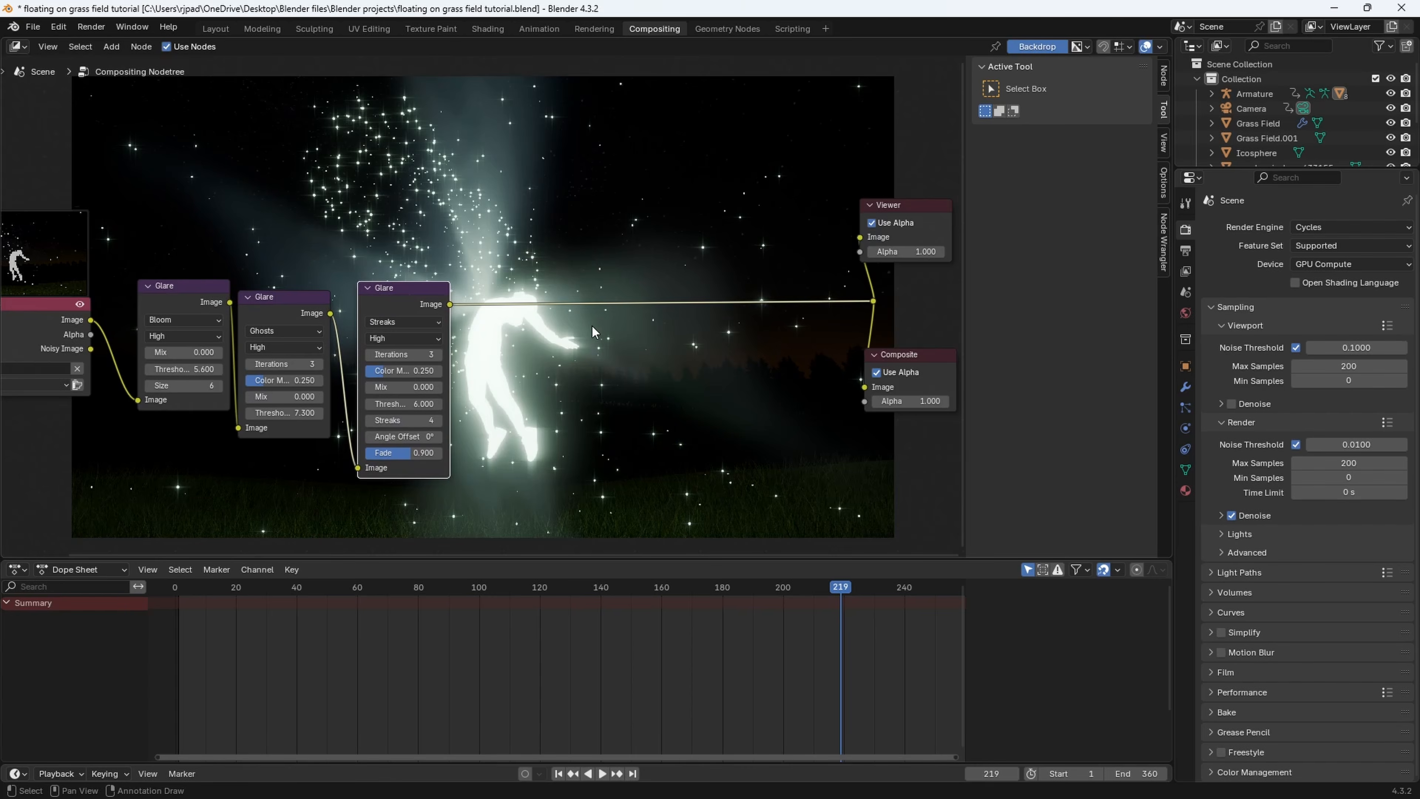
# Insert a Lens Distortion node on the link between the Streaks Glare node and the reroute point, and place it clear of the Glare nodes
pyautogui.hotkey('shift', 'a')
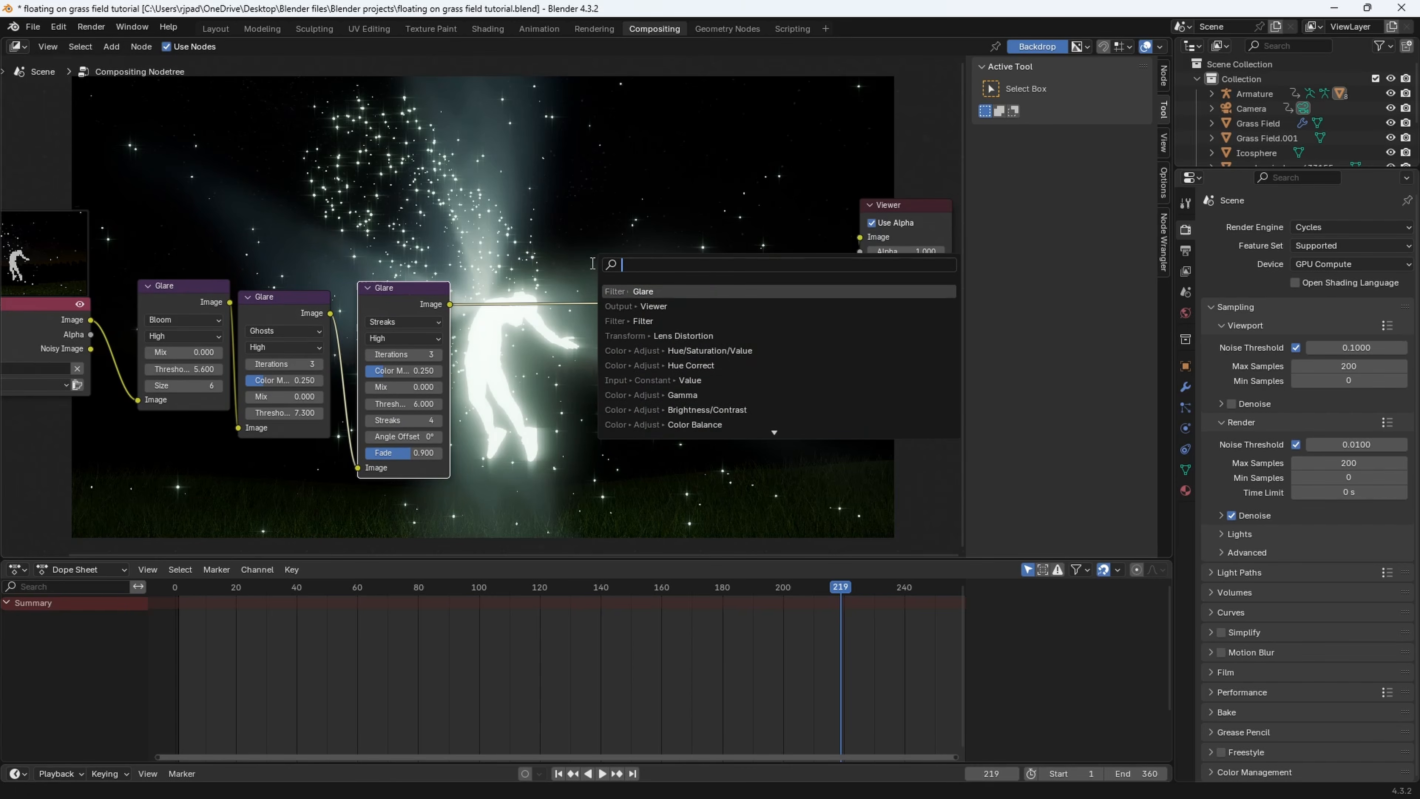
pyautogui.write('len')
pyautogui.press('Return')
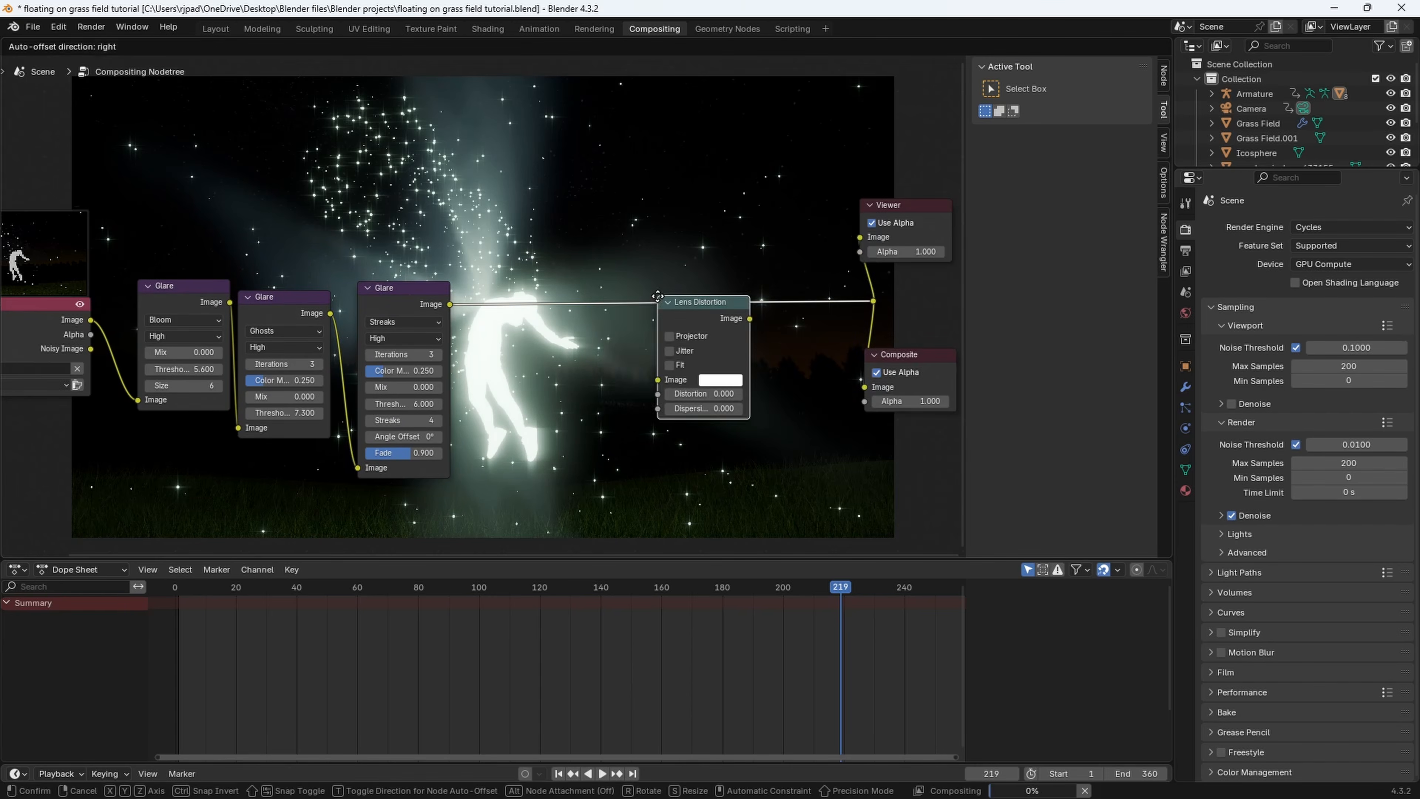
pyautogui.click(671, 291)
pyautogui.scroll(2, 566, 264)
pyautogui.moveTo(566, 264); pyautogui.dragTo(652, 259)
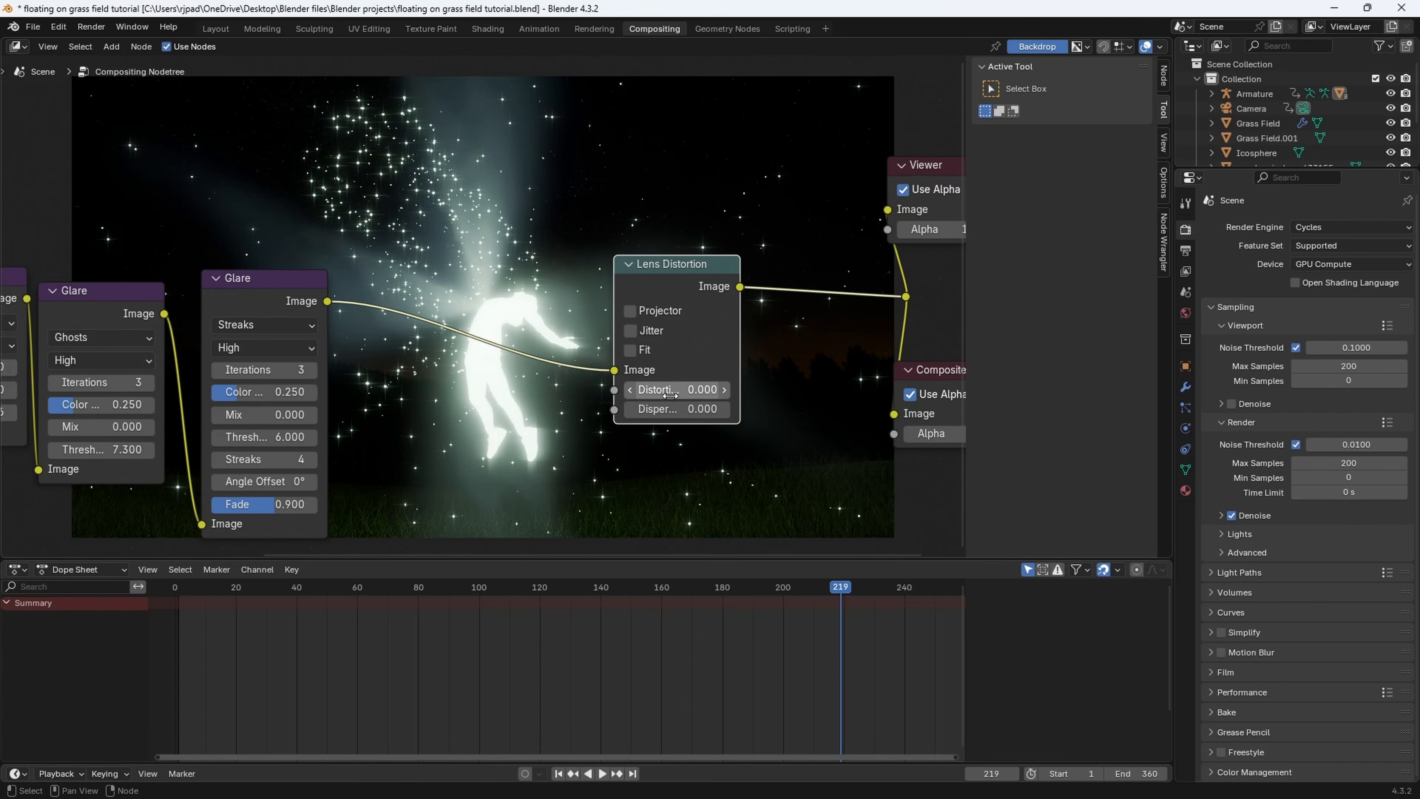
# Try the Lens Distortion node's distortion at 1 and -0.999, and return it to 0
pyautogui.moveTo(668, 393); pyautogui.dragTo(721, 393)
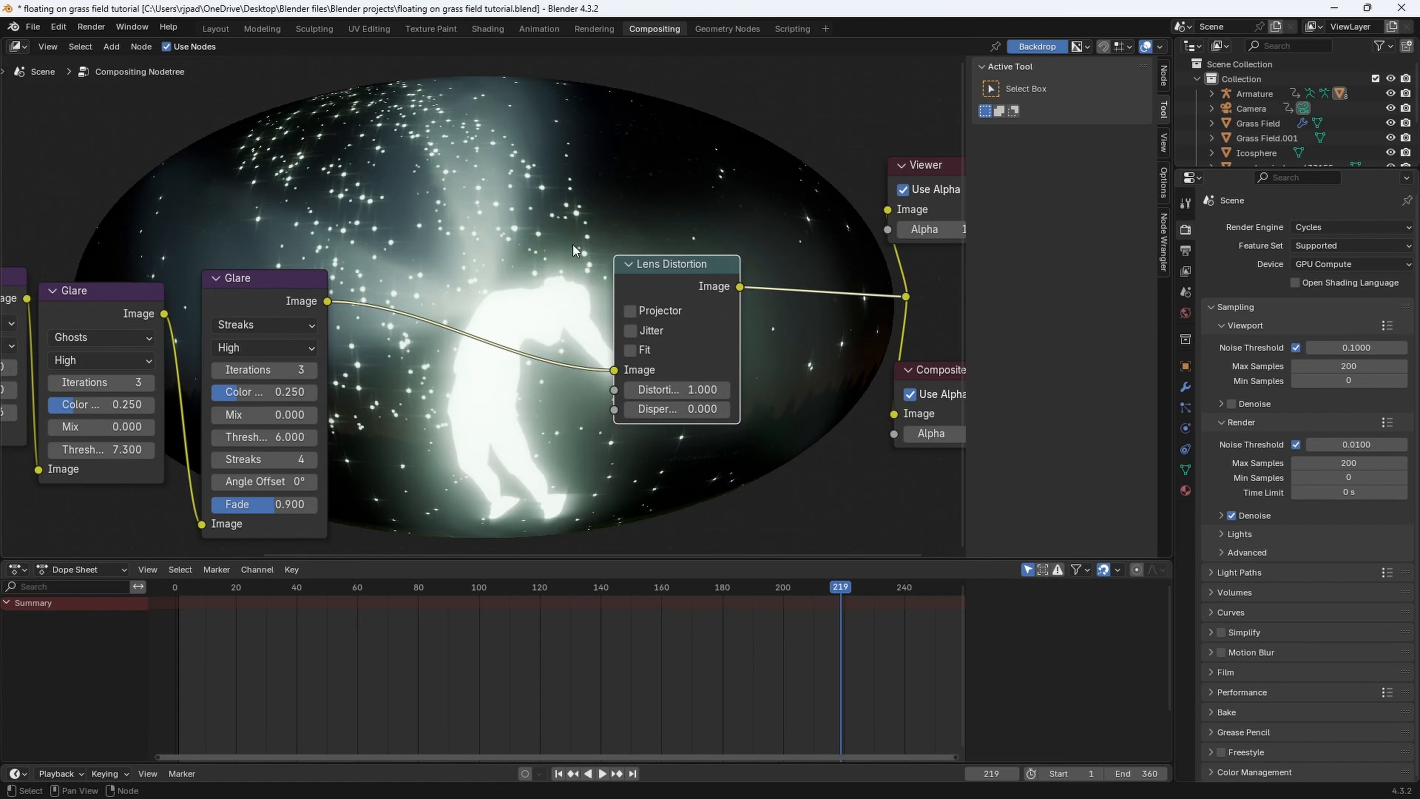
pyautogui.moveTo(698, 390); pyautogui.dragTo(621, 390)
pyautogui.click(697, 389)
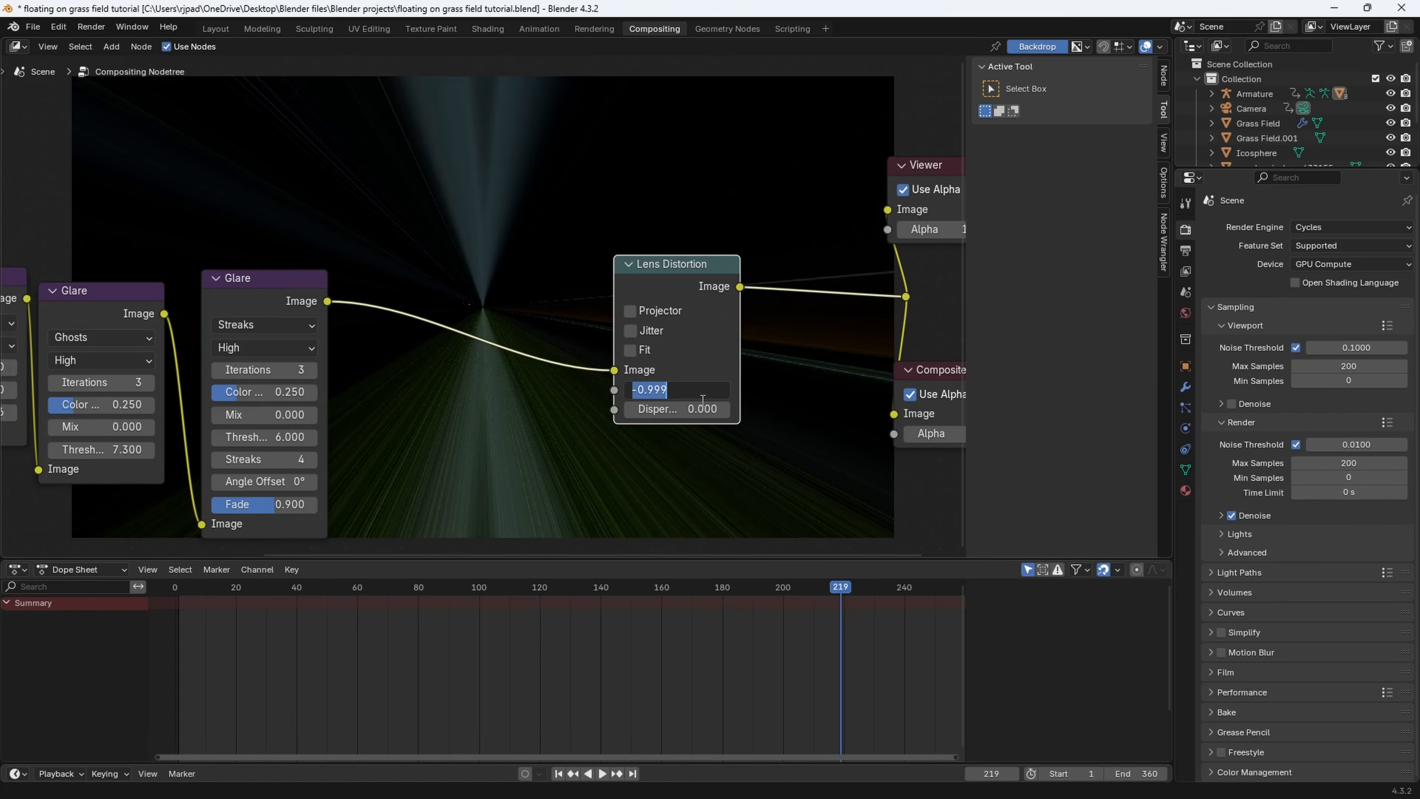
pyautogui.write('0')
pyautogui.press('Return')
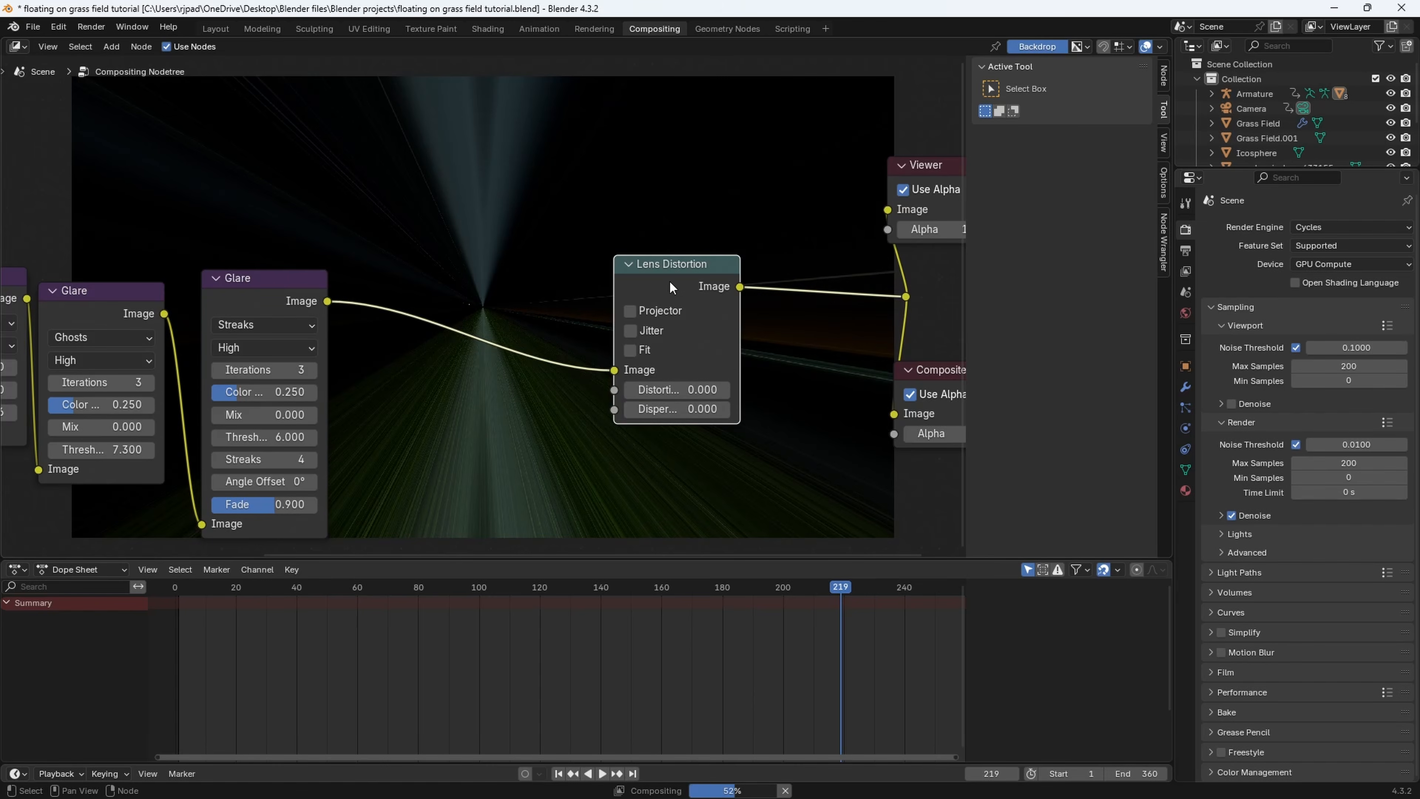
# Widen the Lens Distortion node and set its dispersion to 0.05
pyautogui.moveTo(738, 409); pyautogui.dragTo(798, 409)
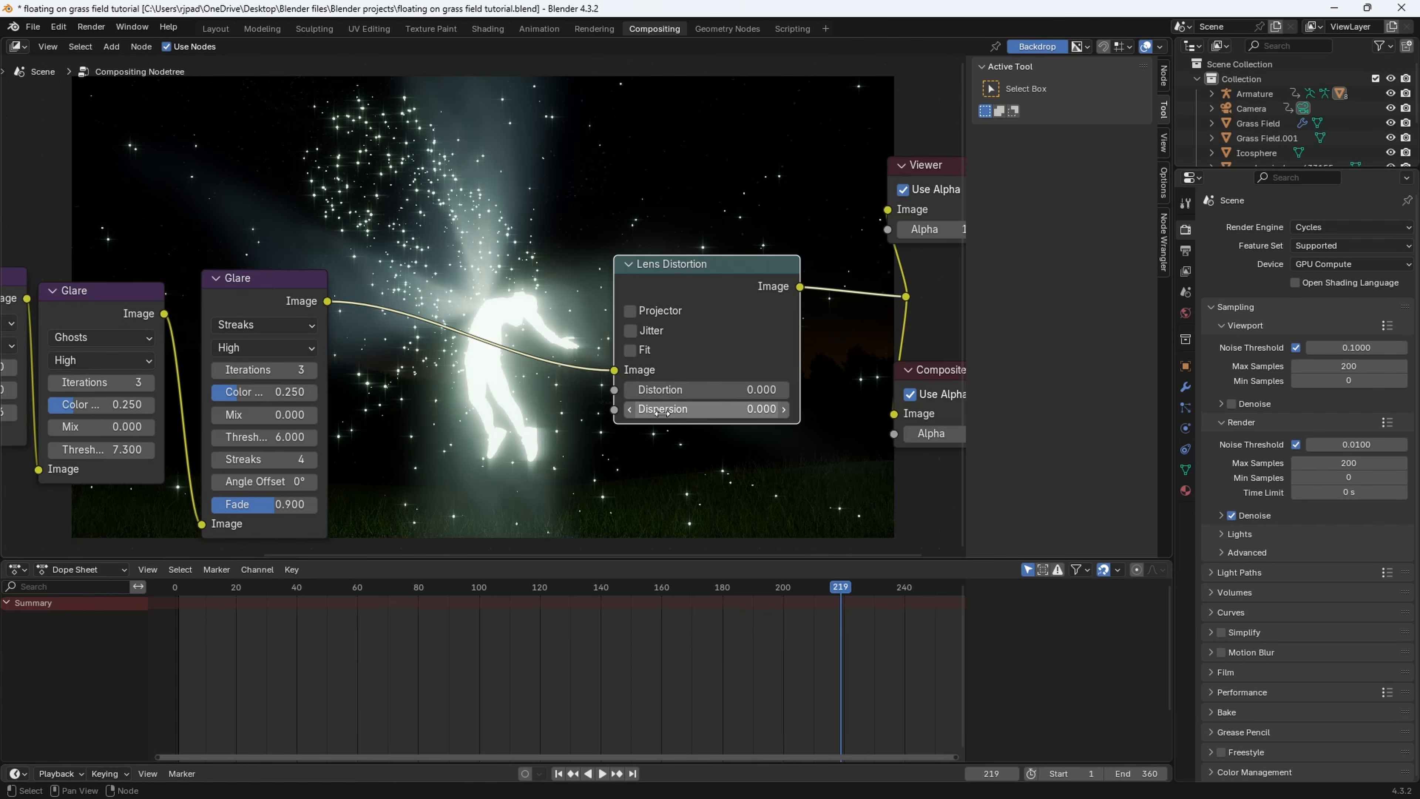
pyautogui.moveTo(661, 411); pyautogui.dragTo(789, 412)
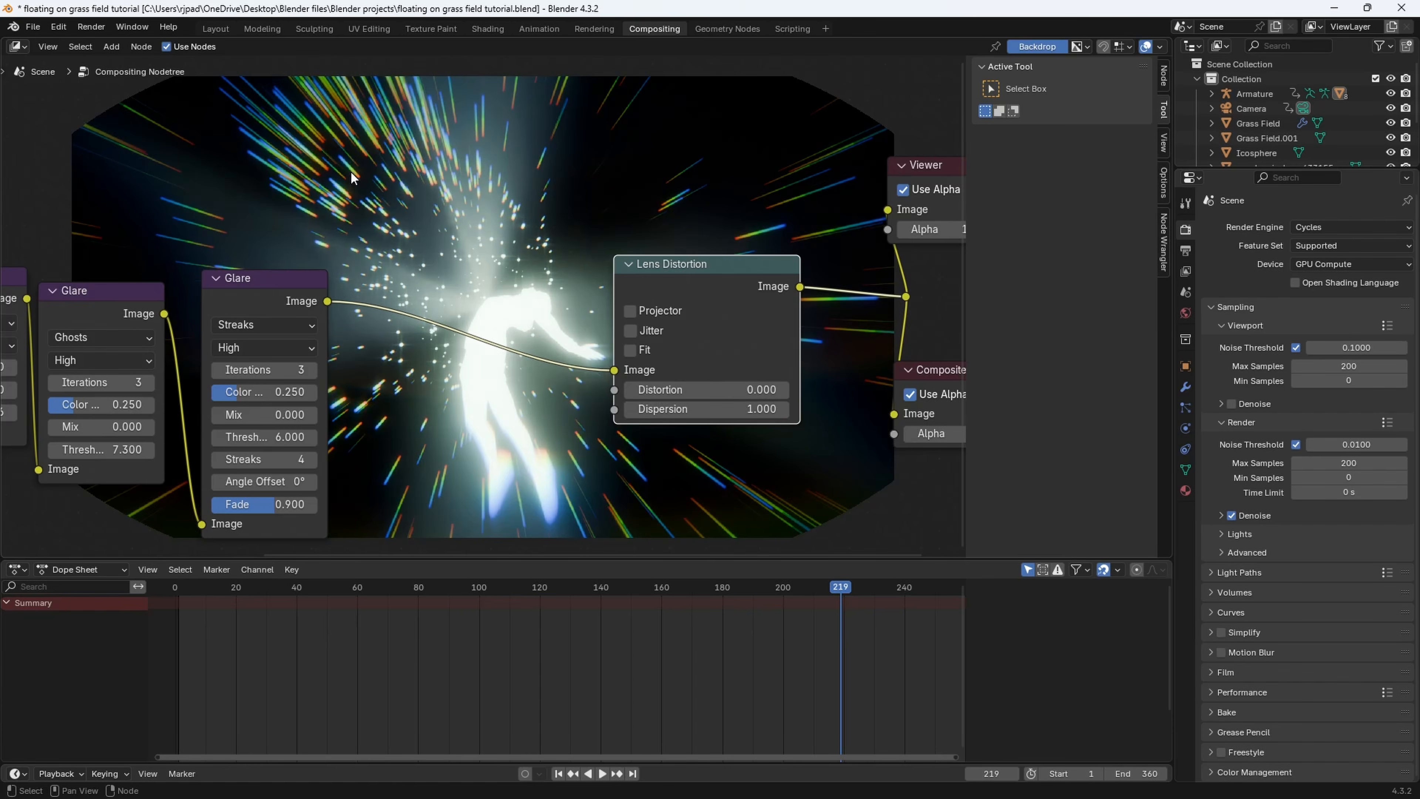
pyautogui.click(716, 409)
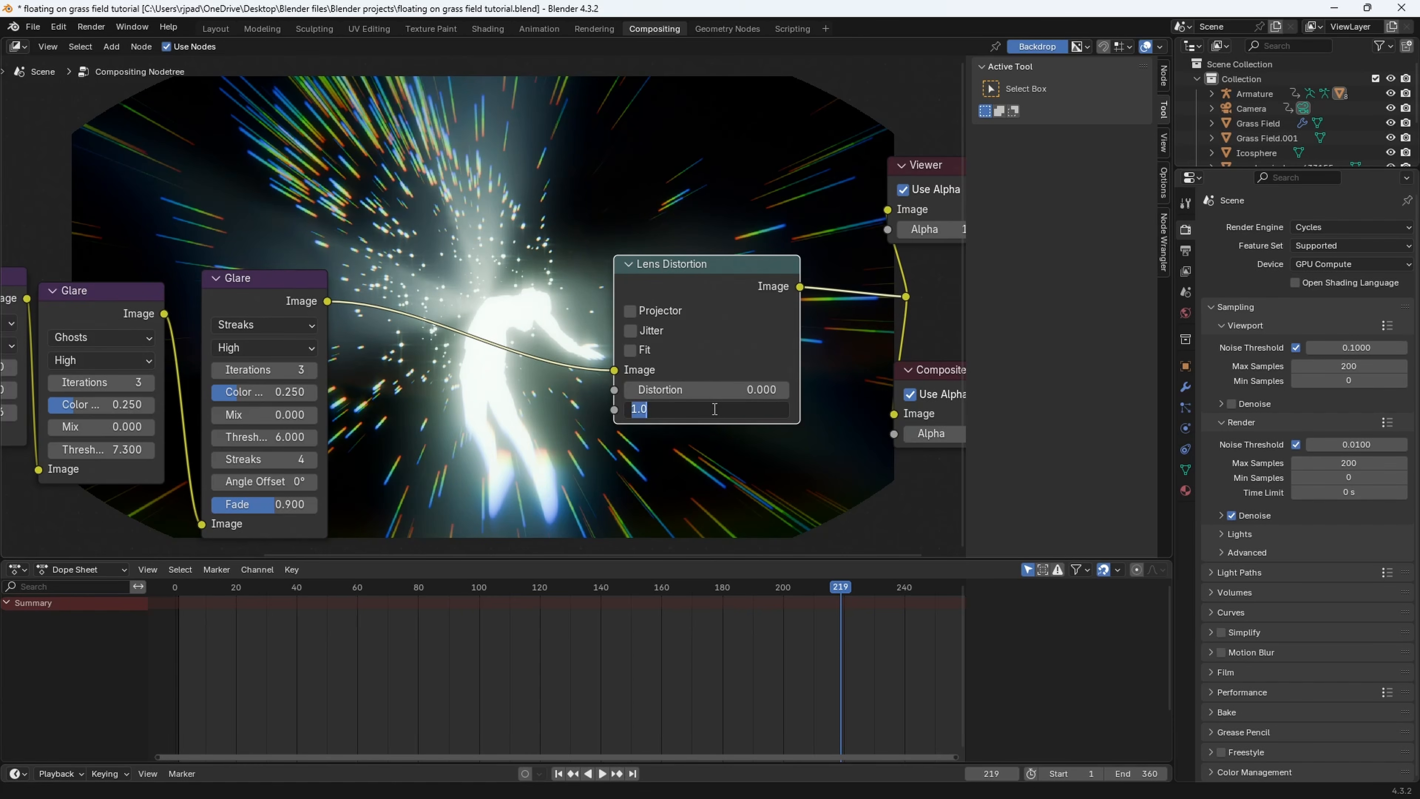
pyautogui.write('0.05')
pyautogui.press('Return')
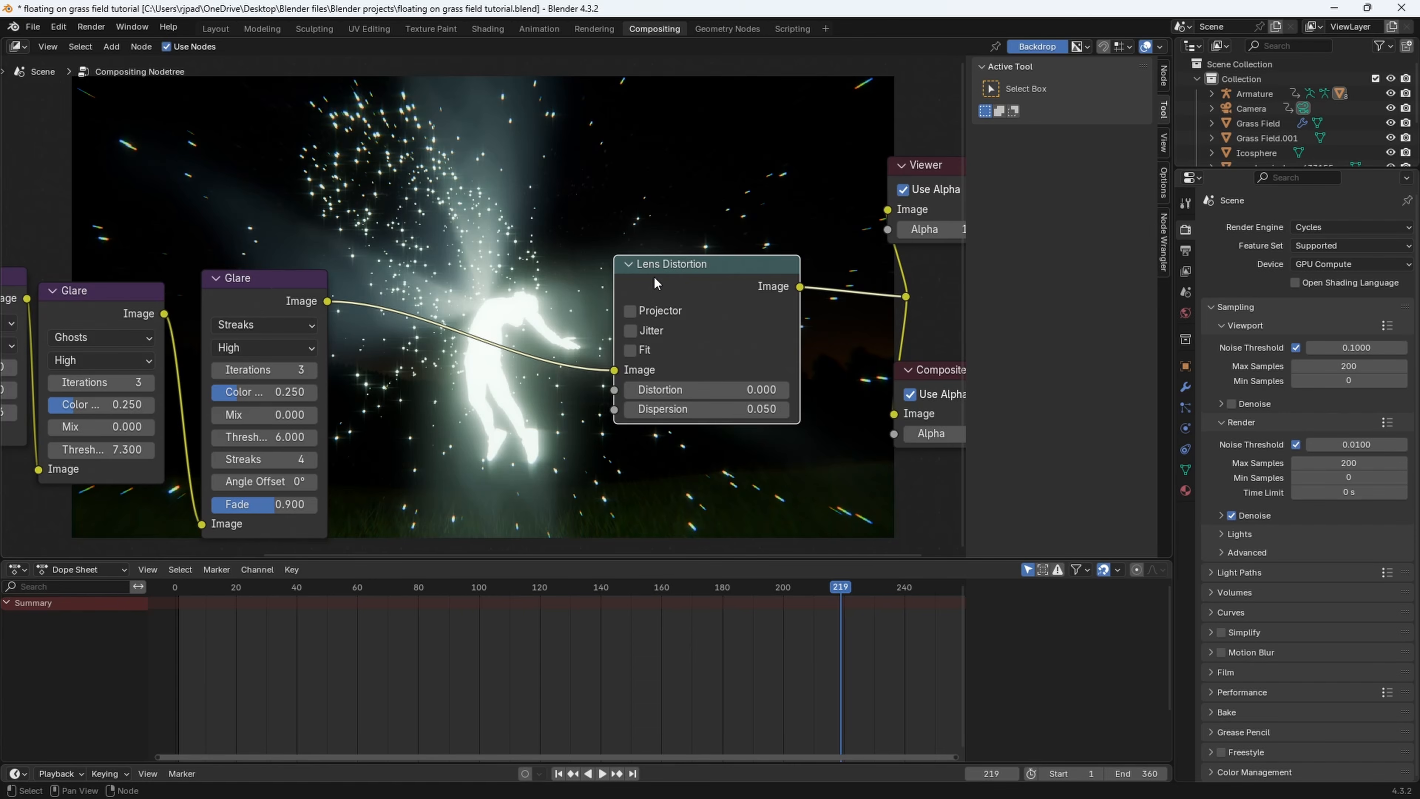
# Compare the image with the Lens Distortion node muted and unmuted, and move the node just below and beside the Streaks Glare node
pyautogui.moveTo(675, 277); pyautogui.dragTo(688, 283)
pyautogui.press('m')
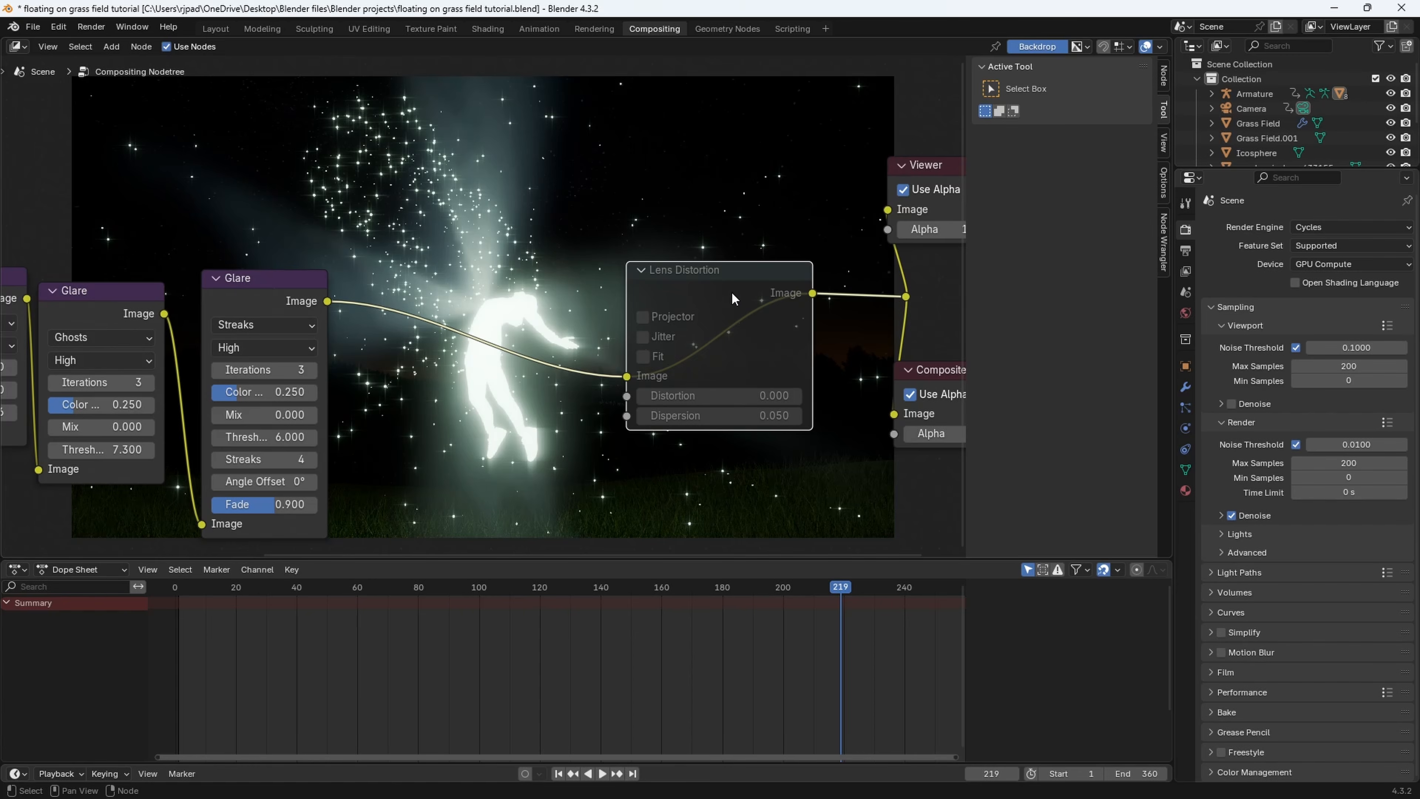
pyautogui.press('m')
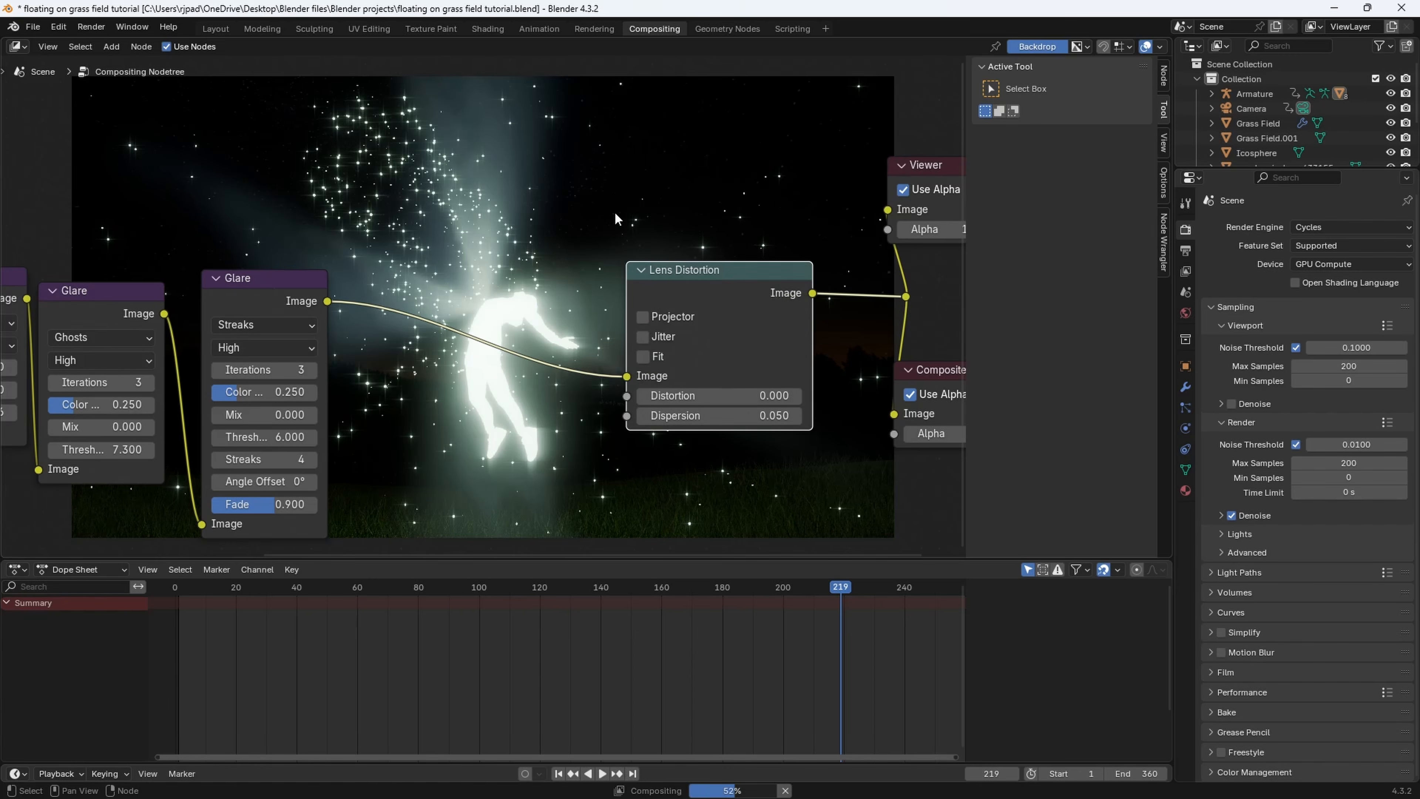
pyautogui.scroll(-2, 590, 314)
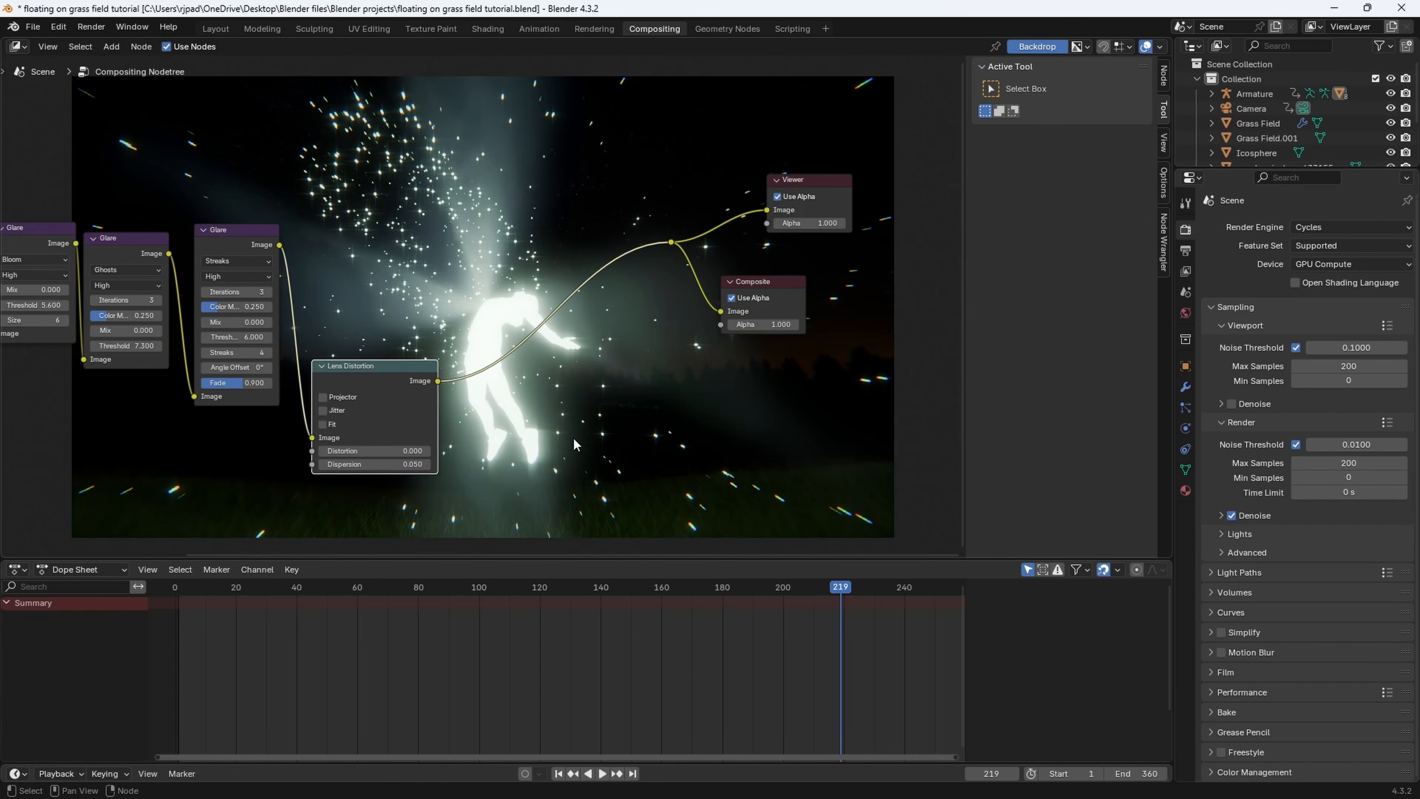
pyautogui.scroll(1, 477, 319)
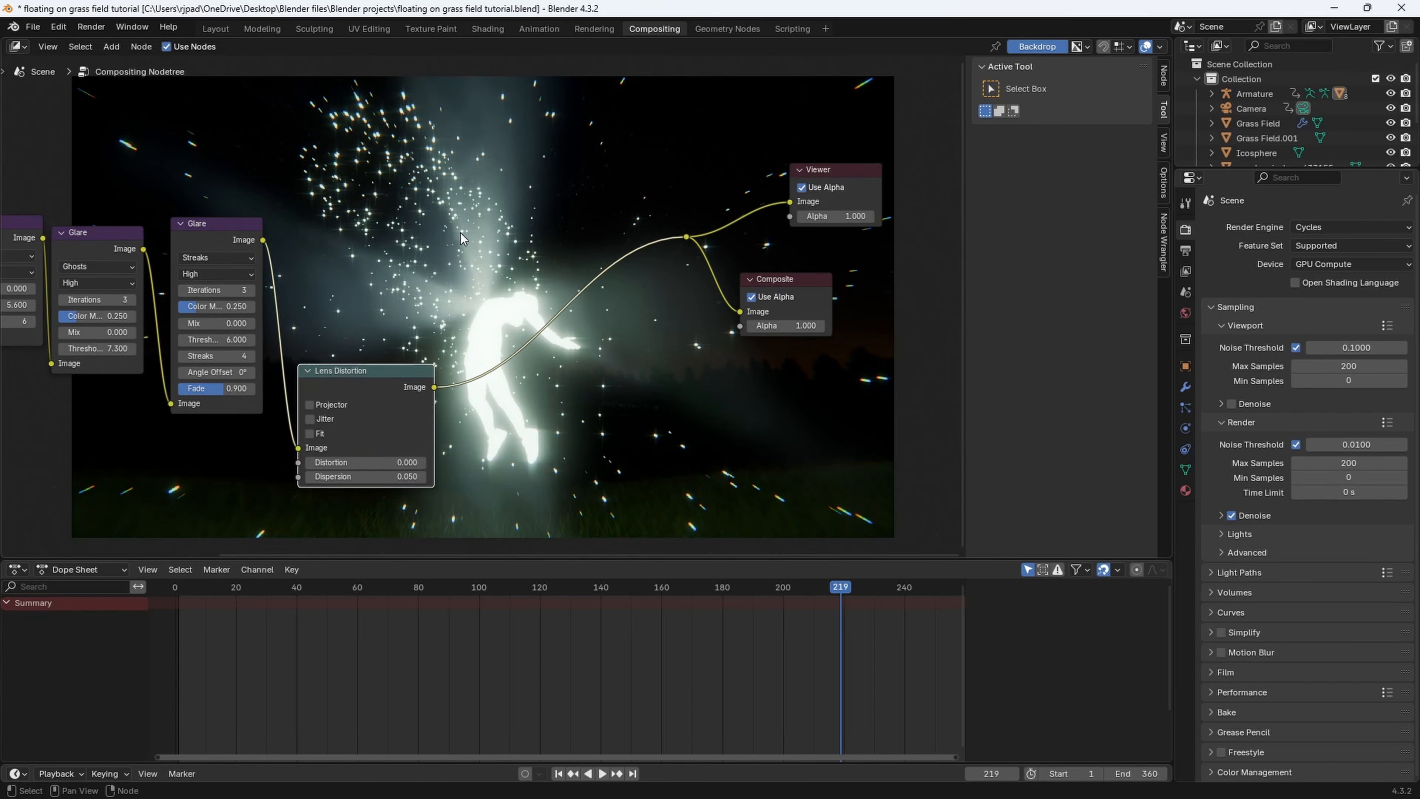
# Insert a Hue/Saturation/Value node on the link between the Lens Distortion node and the reroute point
pyautogui.hotkey('shift', 'a')
pyautogui.click(527, 268)
pyautogui.write('hue')
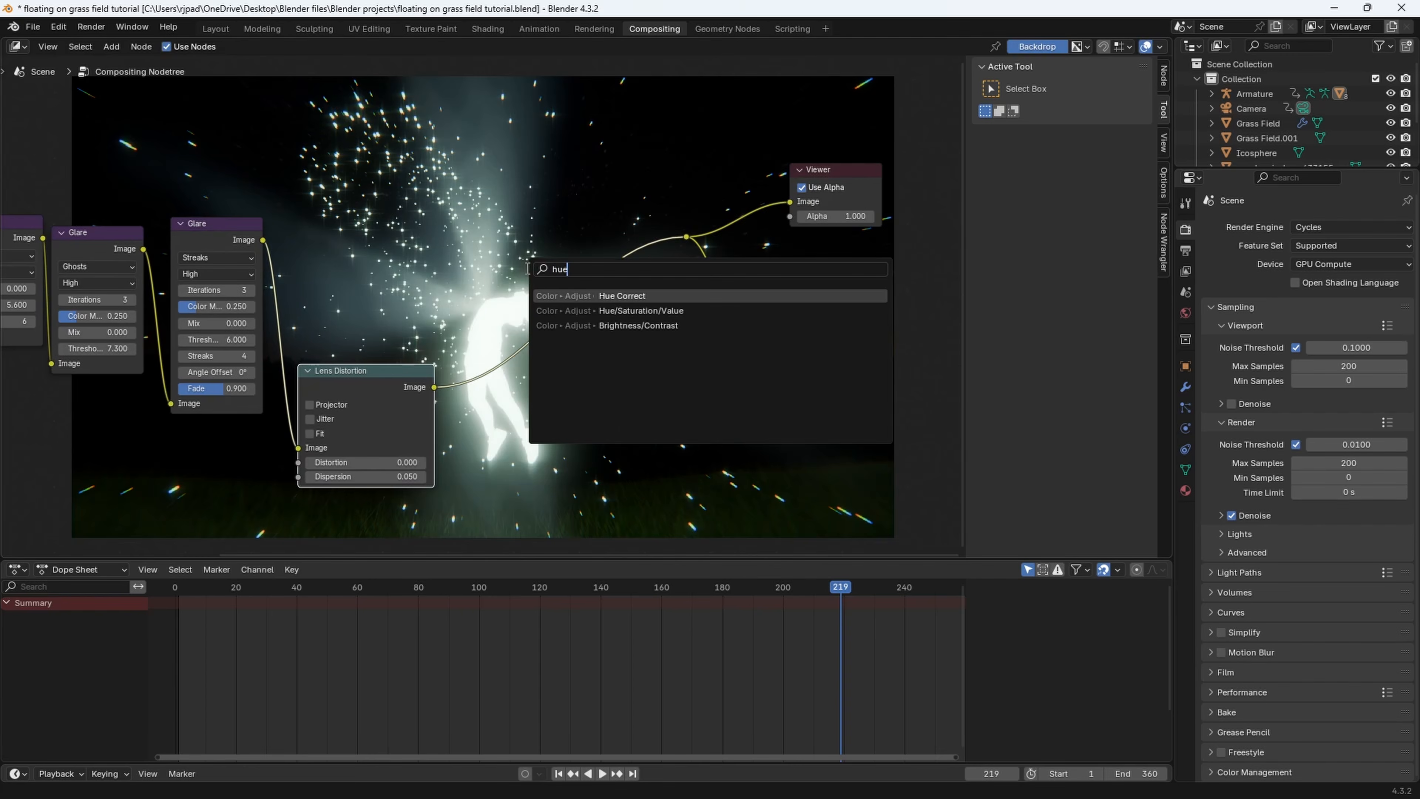
pyautogui.click(636, 311)
pyautogui.click(567, 278)
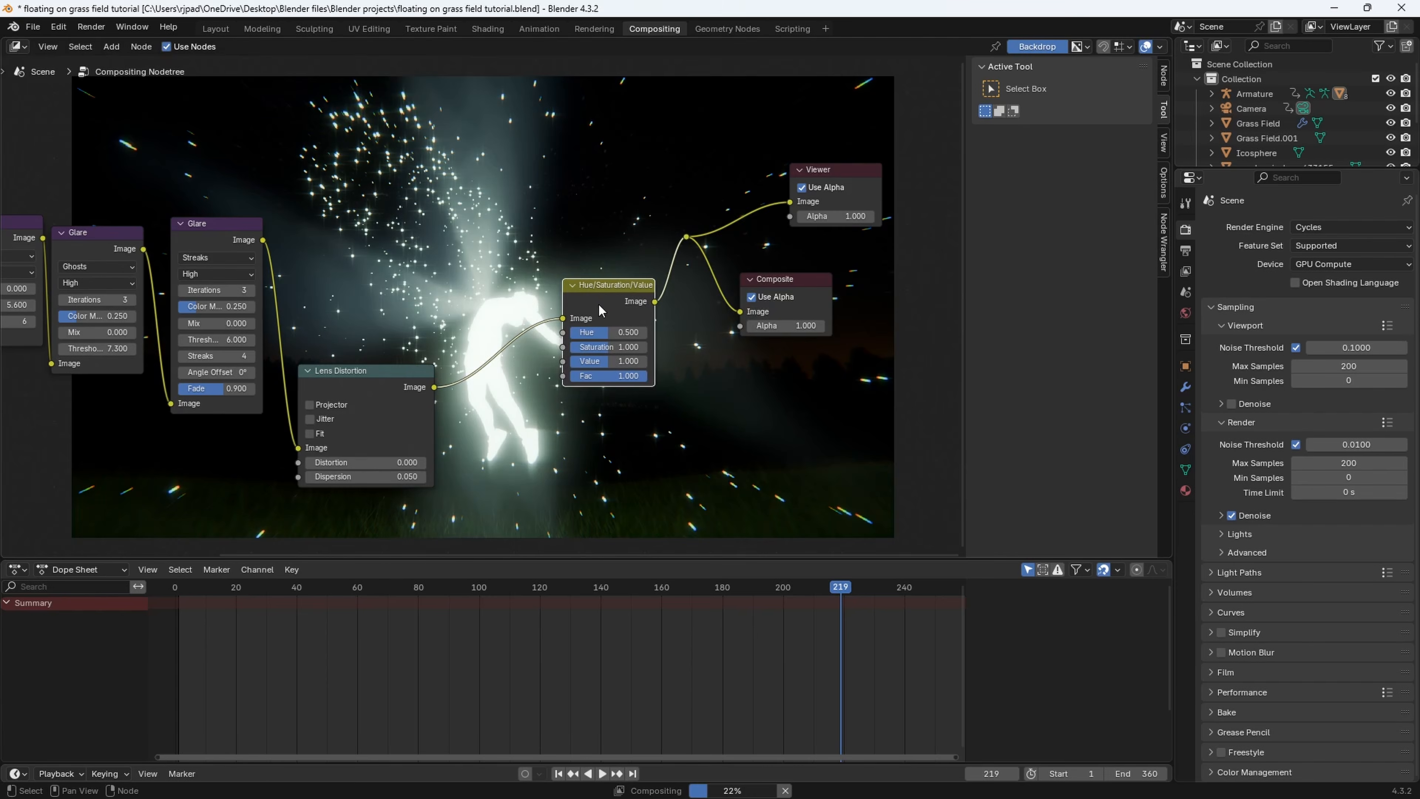
pyautogui.moveTo(597, 302)
pyautogui.mouseDown()
pyautogui.moveTo(618, 331)
pyautogui.moveTo(624, 297)
pyautogui.mouseUp()
# Raise the Hue/Saturation/Value node's saturation to 1.583
pyautogui.scroll(3, 631, 321)
pyautogui.scroll(2, 631, 321)
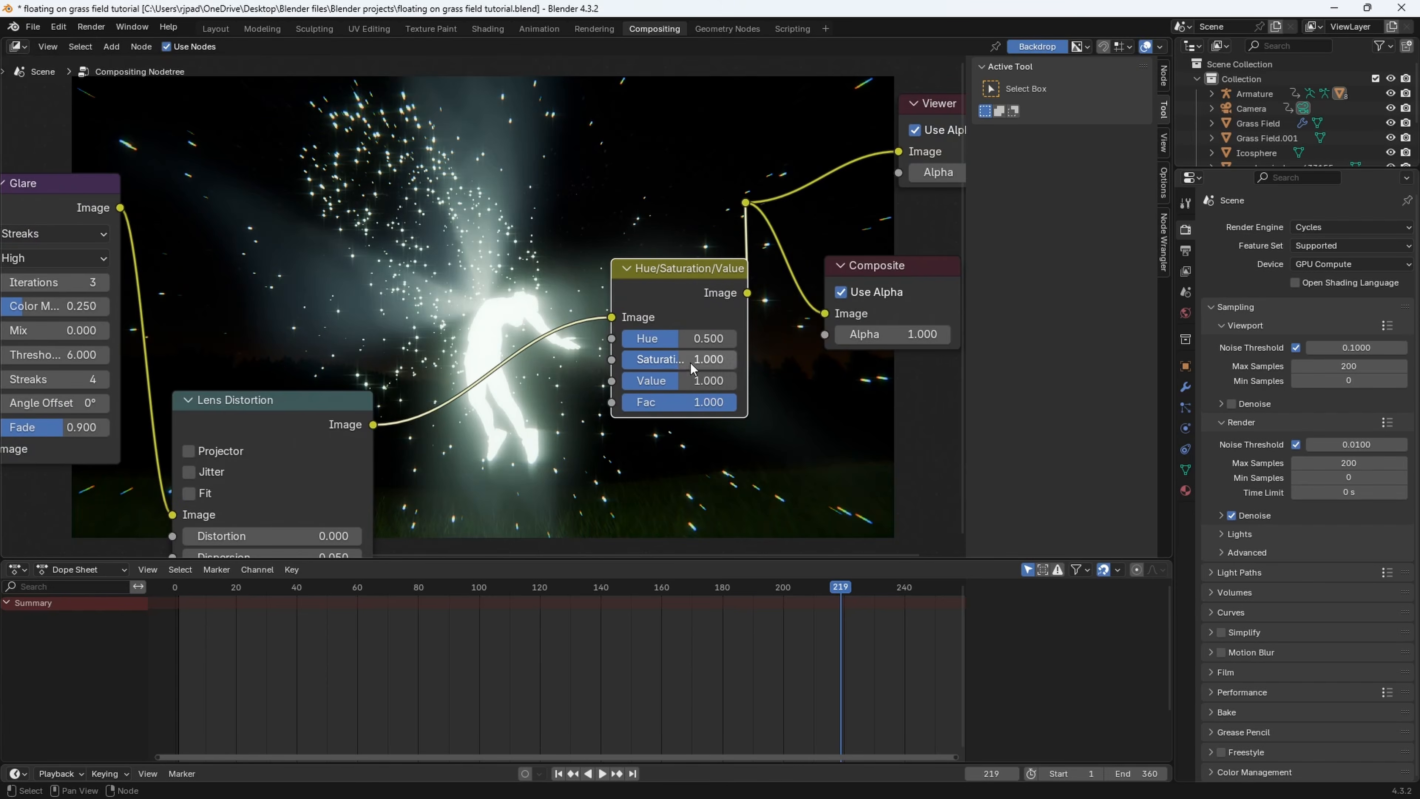
pyautogui.moveTo(690, 364); pyautogui.dragTo(714, 361)
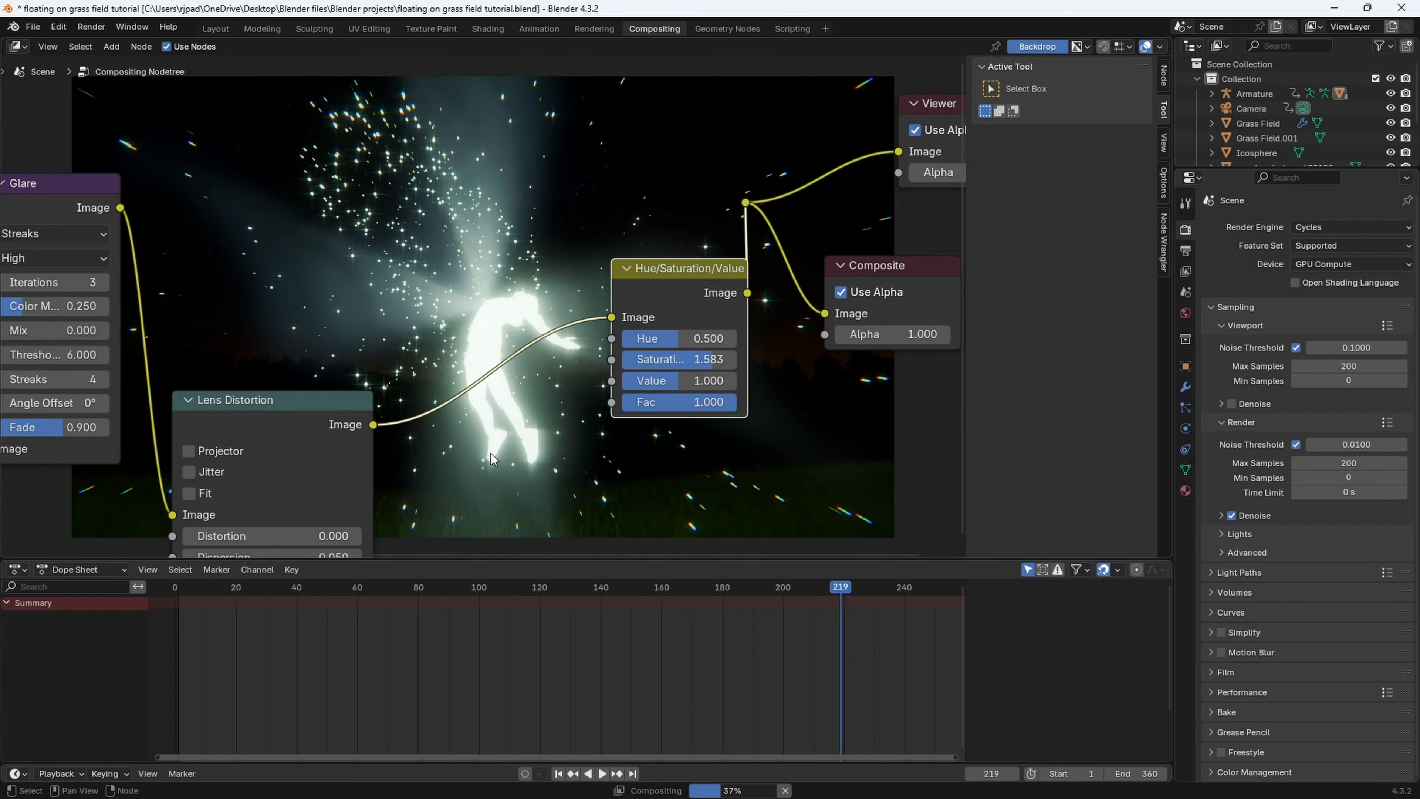
# Move the Viewer and Composite nodes and the reroute point farther away from the Hue/Saturation/Value node
pyautogui.press('Home')
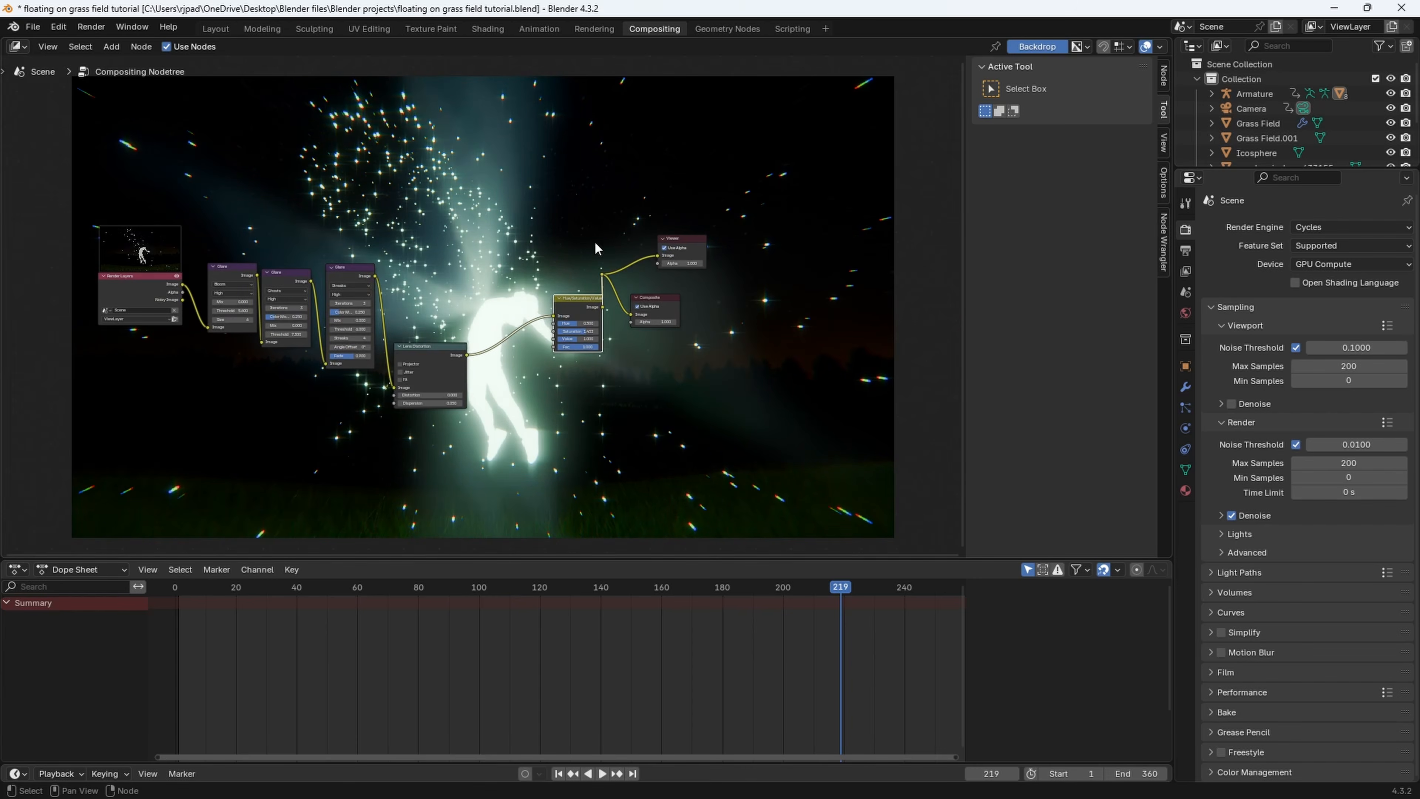
pyautogui.moveTo(644, 207); pyautogui.dragTo(708, 399)
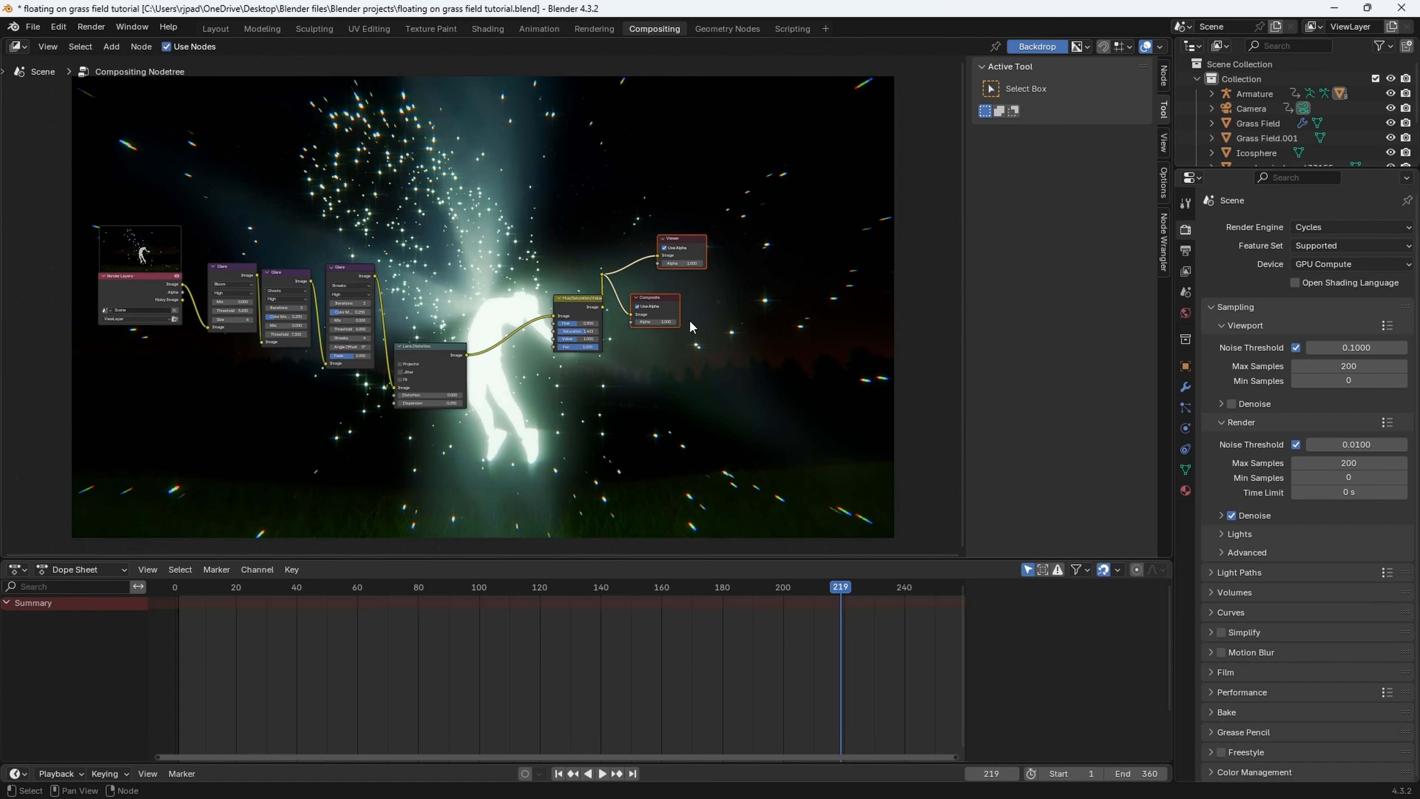
pyautogui.press('g')
pyautogui.click(703, 397)
pyautogui.moveTo(590, 255); pyautogui.dragTo(619, 279)
pyautogui.press('g')
pyautogui.click(662, 316)
# In the Layout workspace, display the camera view in rendered shading with the compositor set to Always and the overlays hidden
pyautogui.click(216, 29)
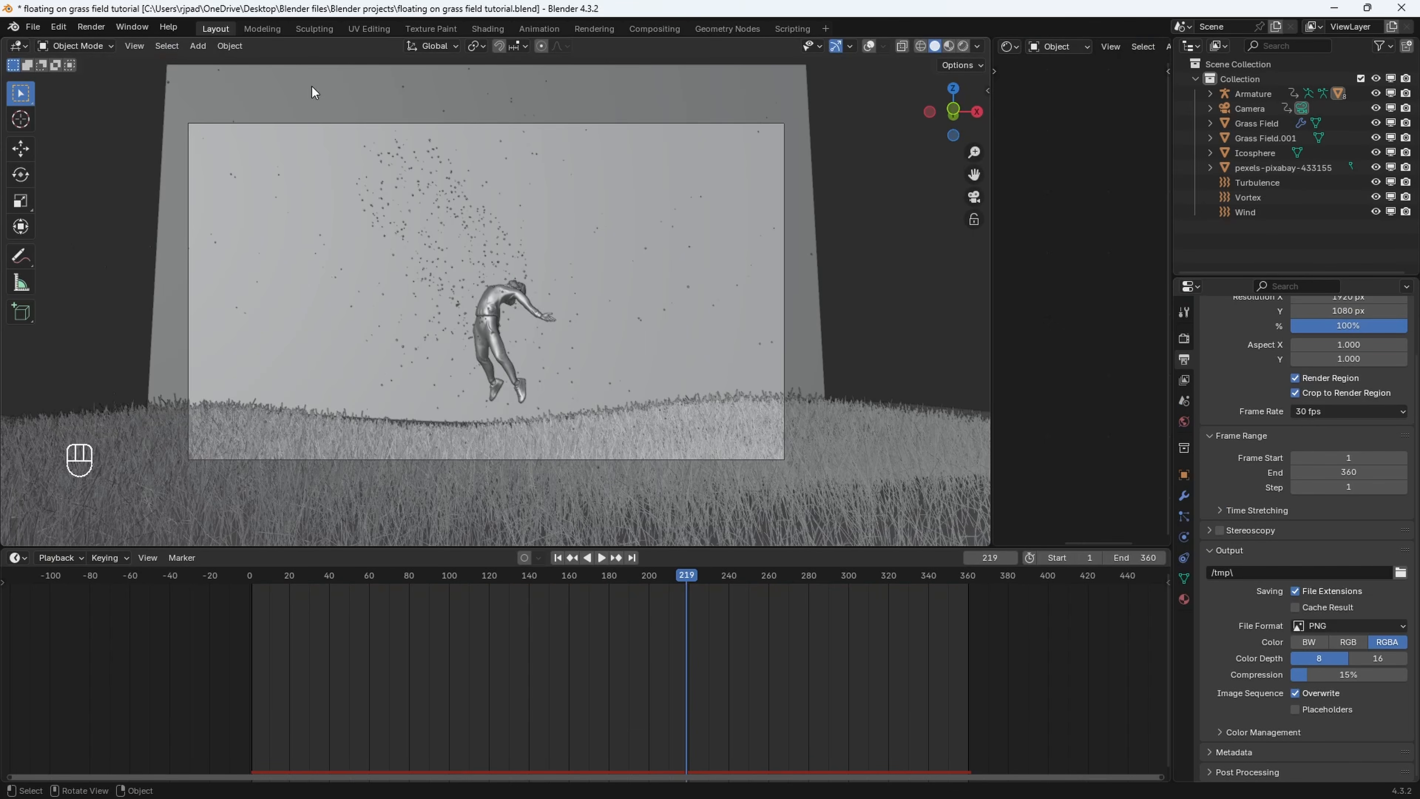
pyautogui.click(867, 47)
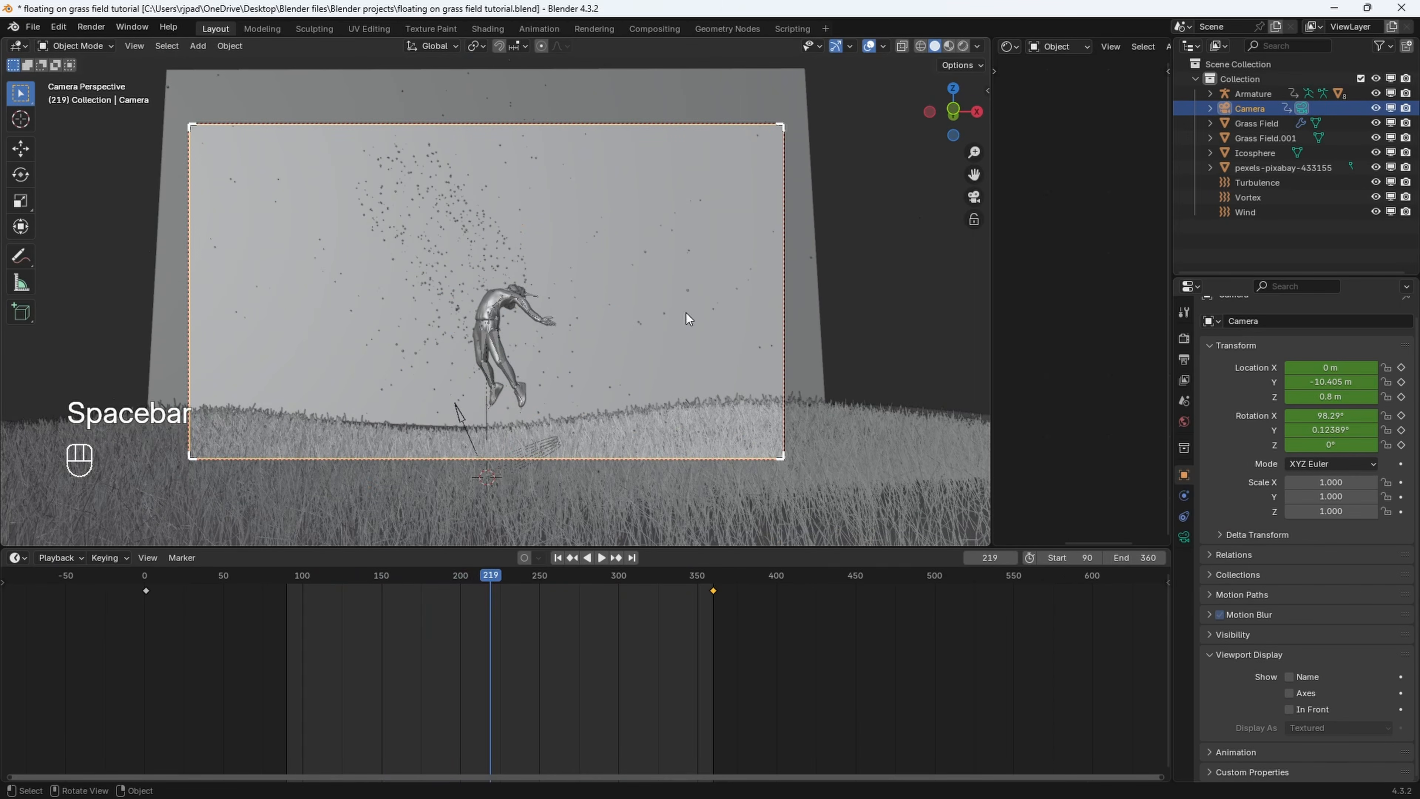
pyautogui.press('z')
pyautogui.click(659, 96)
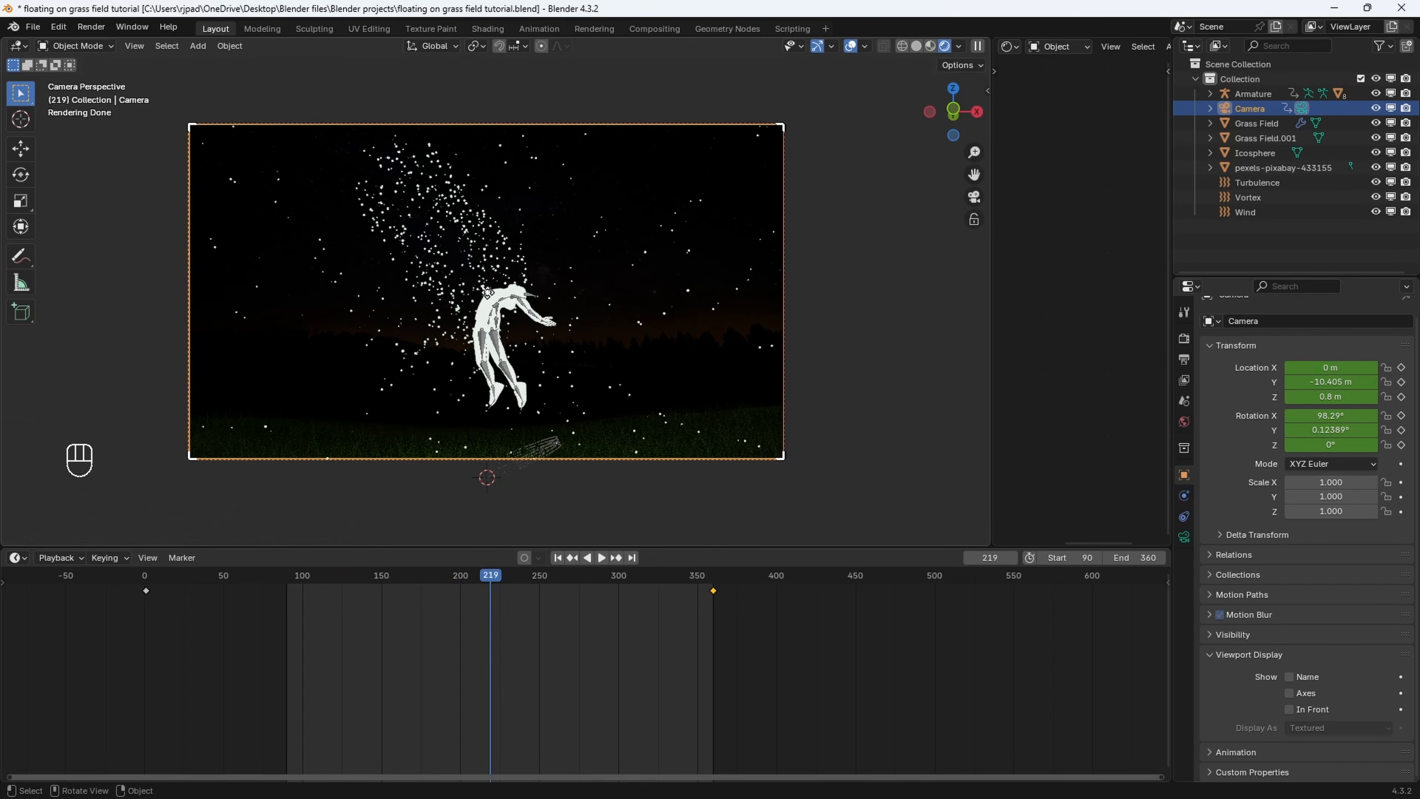
pyautogui.click(959, 46)
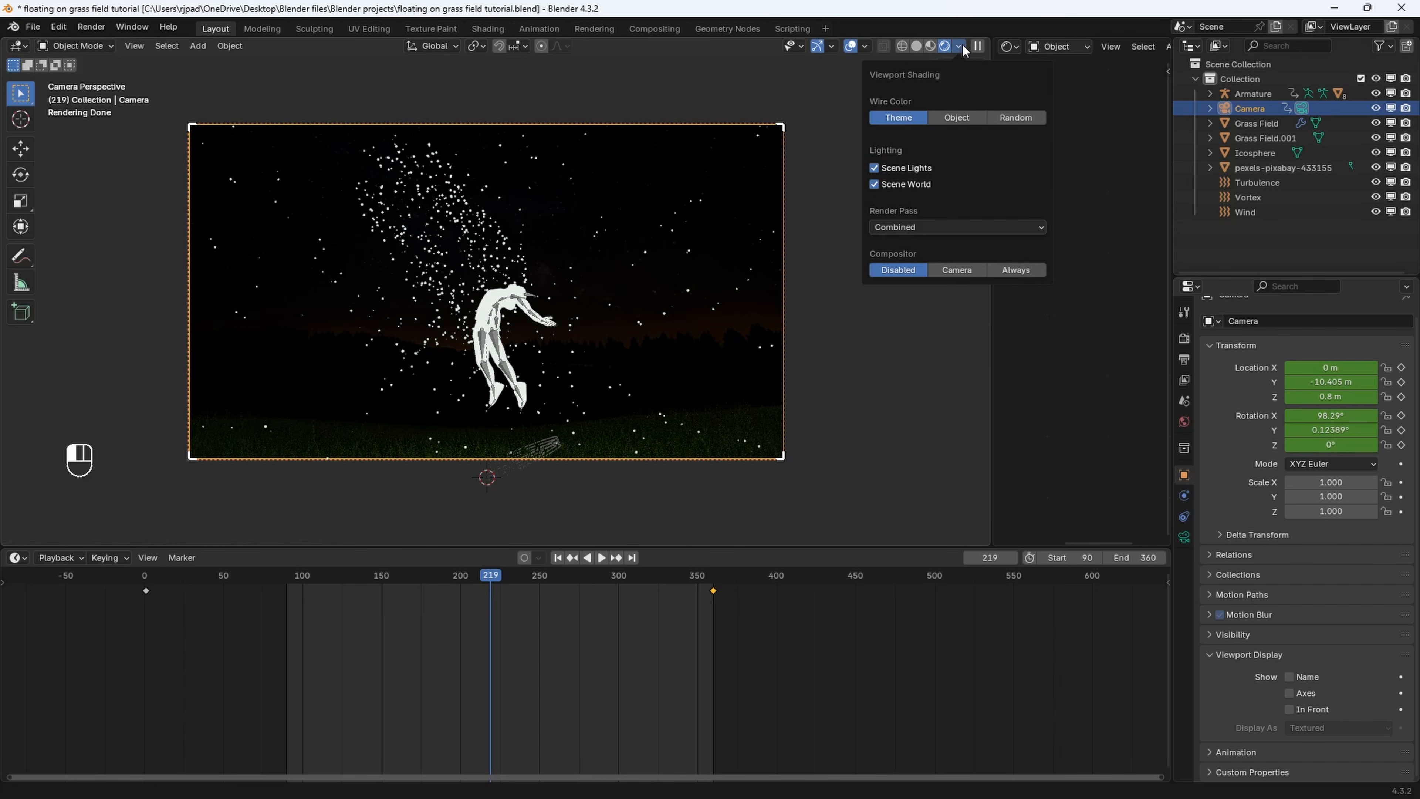
pyautogui.click(1025, 271)
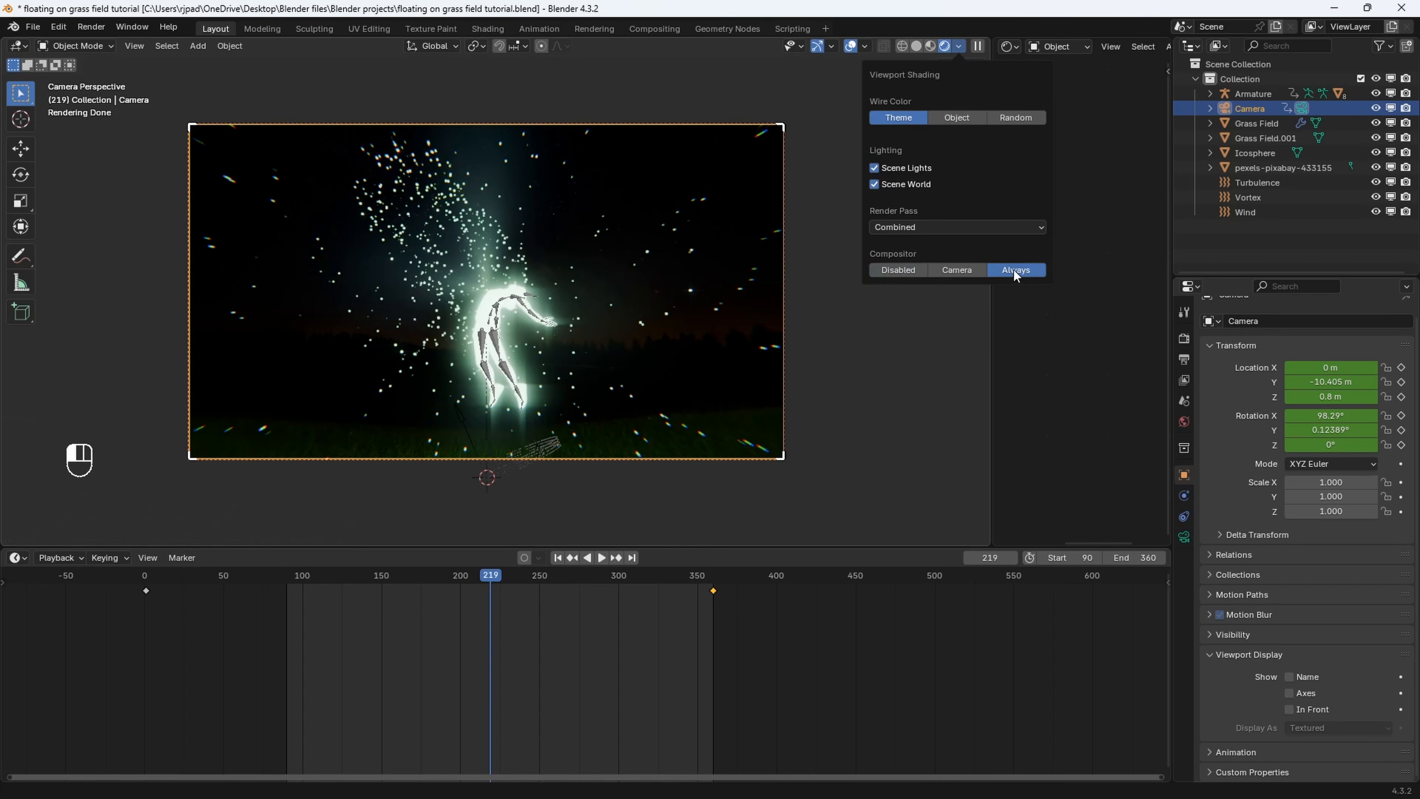
pyautogui.click(851, 46)
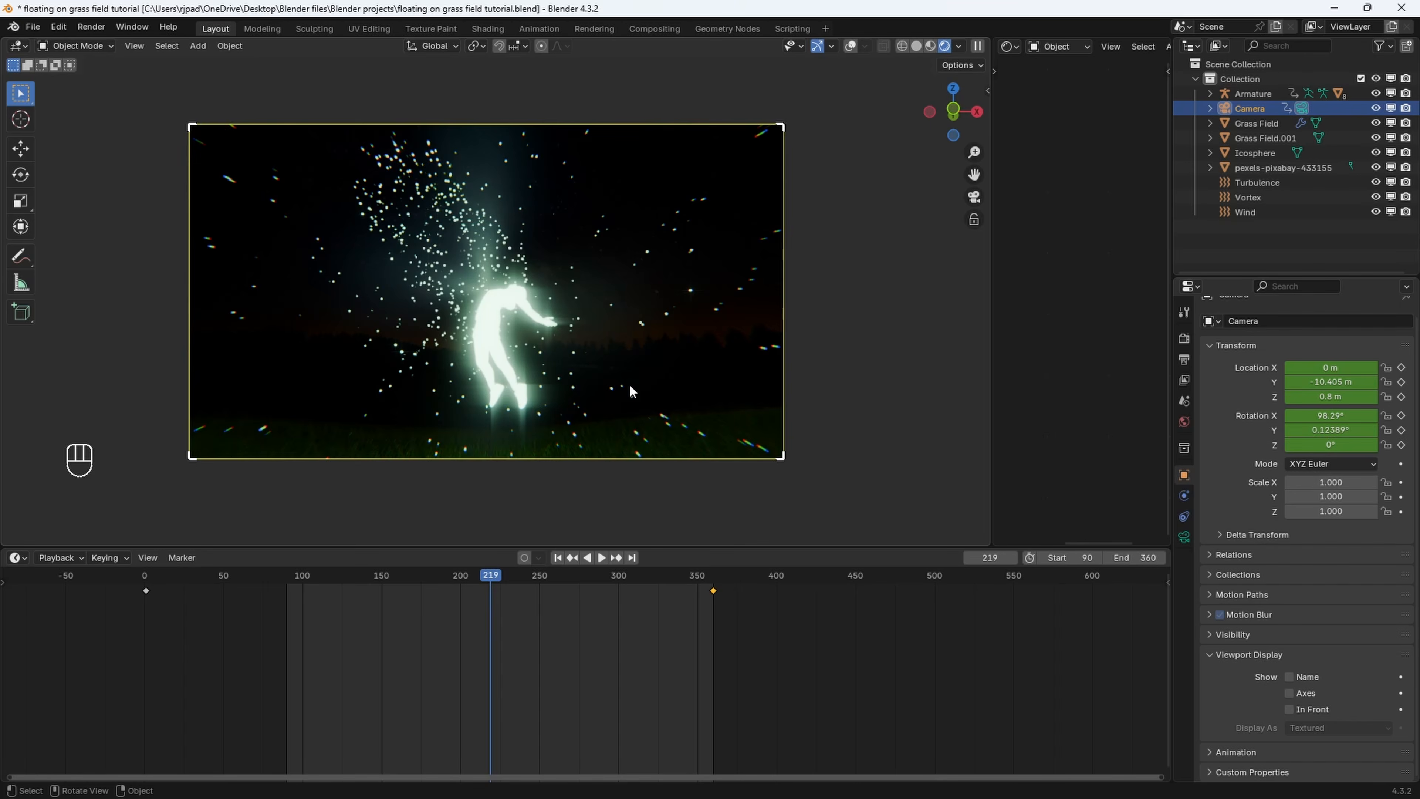
# Inspect the grass at frame 105, return the viewport to solid shading, and select the Grass Field object with overlays shown
pyautogui.moveTo(624, 375); pyautogui.dragTo(737, 396, button='middle')
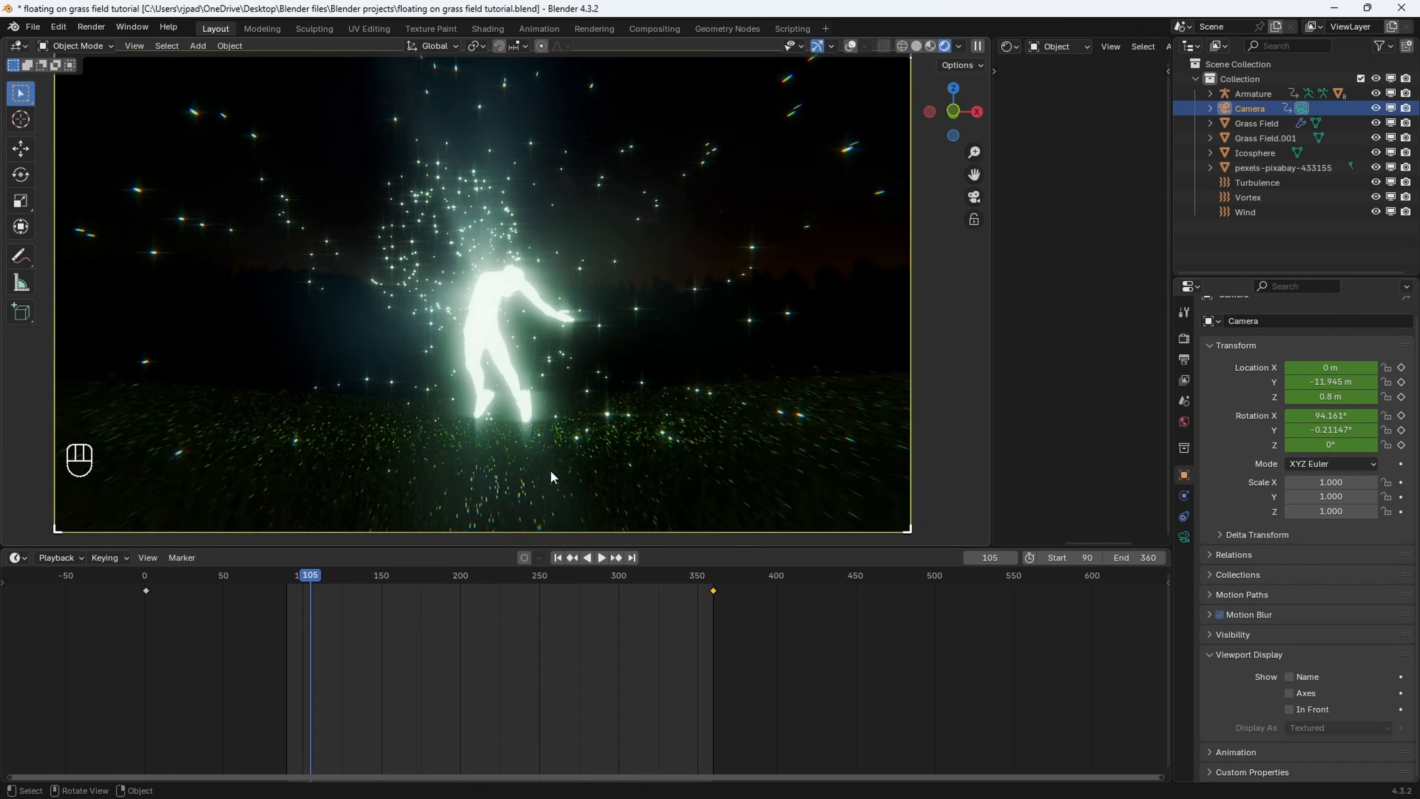
pyautogui.keyDown('shift'); pyautogui.moveTo(551, 469); pyautogui.dragTo(493, 371, button='middle'); pyautogui.keyUp('shift')
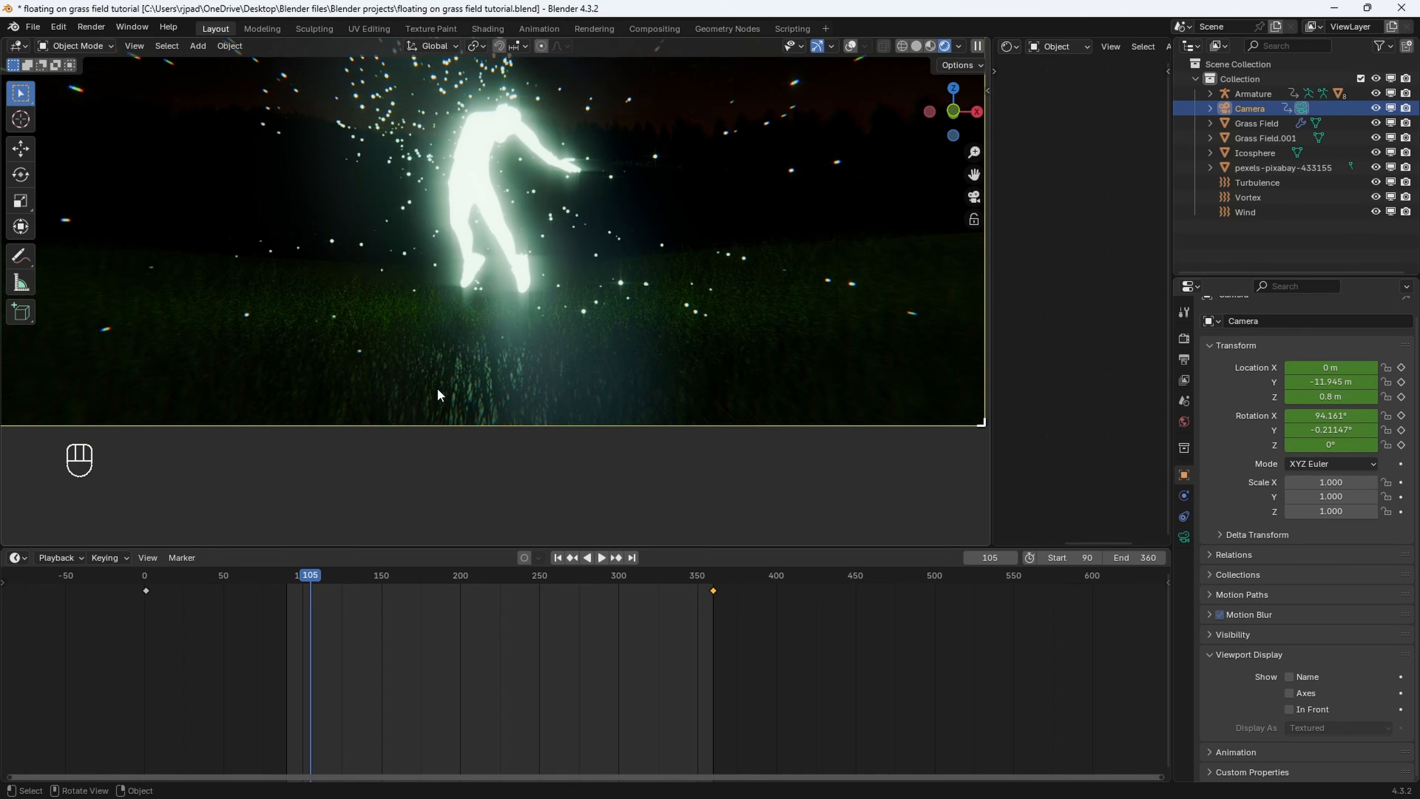
pyautogui.press('z')
pyautogui.click(455, 451)
pyautogui.moveTo(564, 329); pyautogui.dragTo(564, 375, button='middle')
pyautogui.click(564, 374)
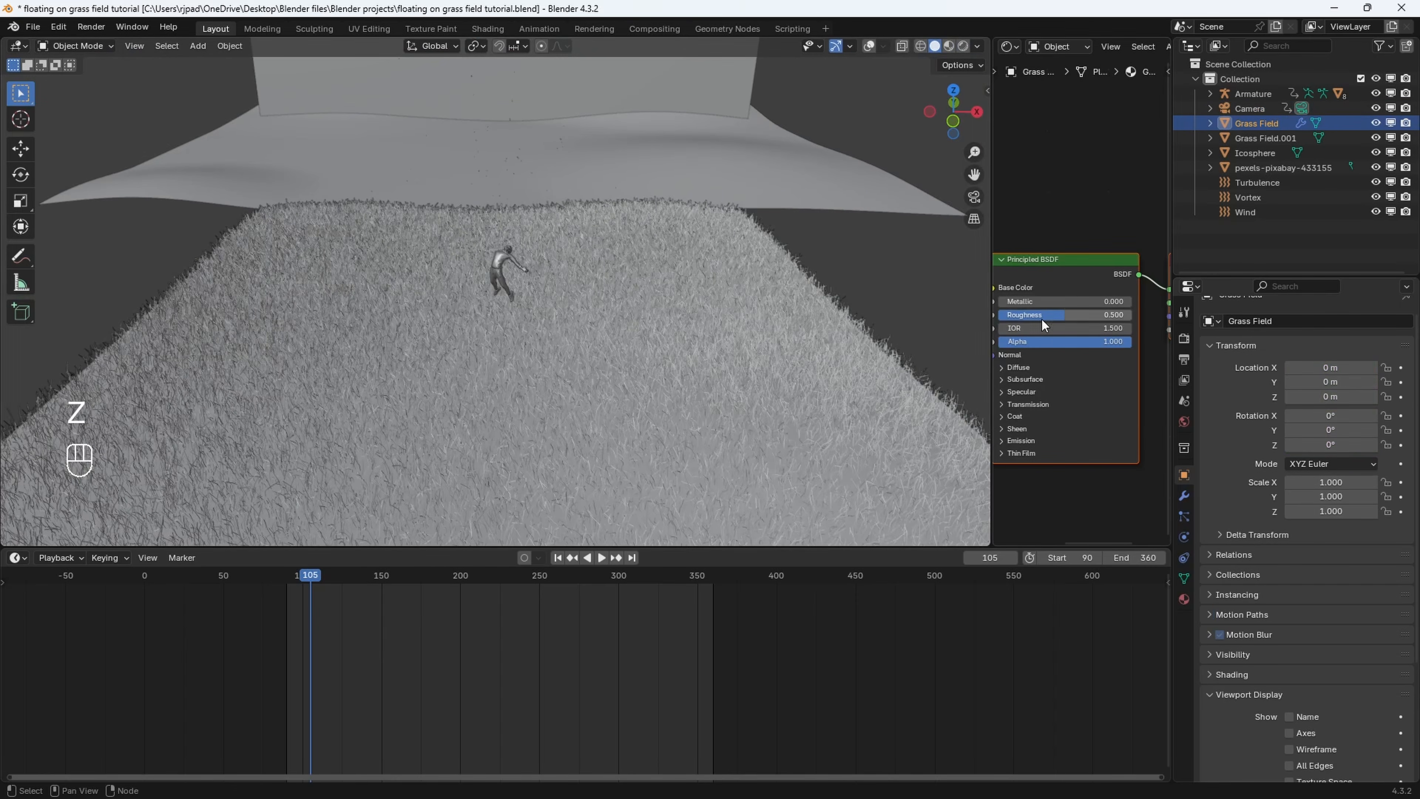
pyautogui.click(868, 47)
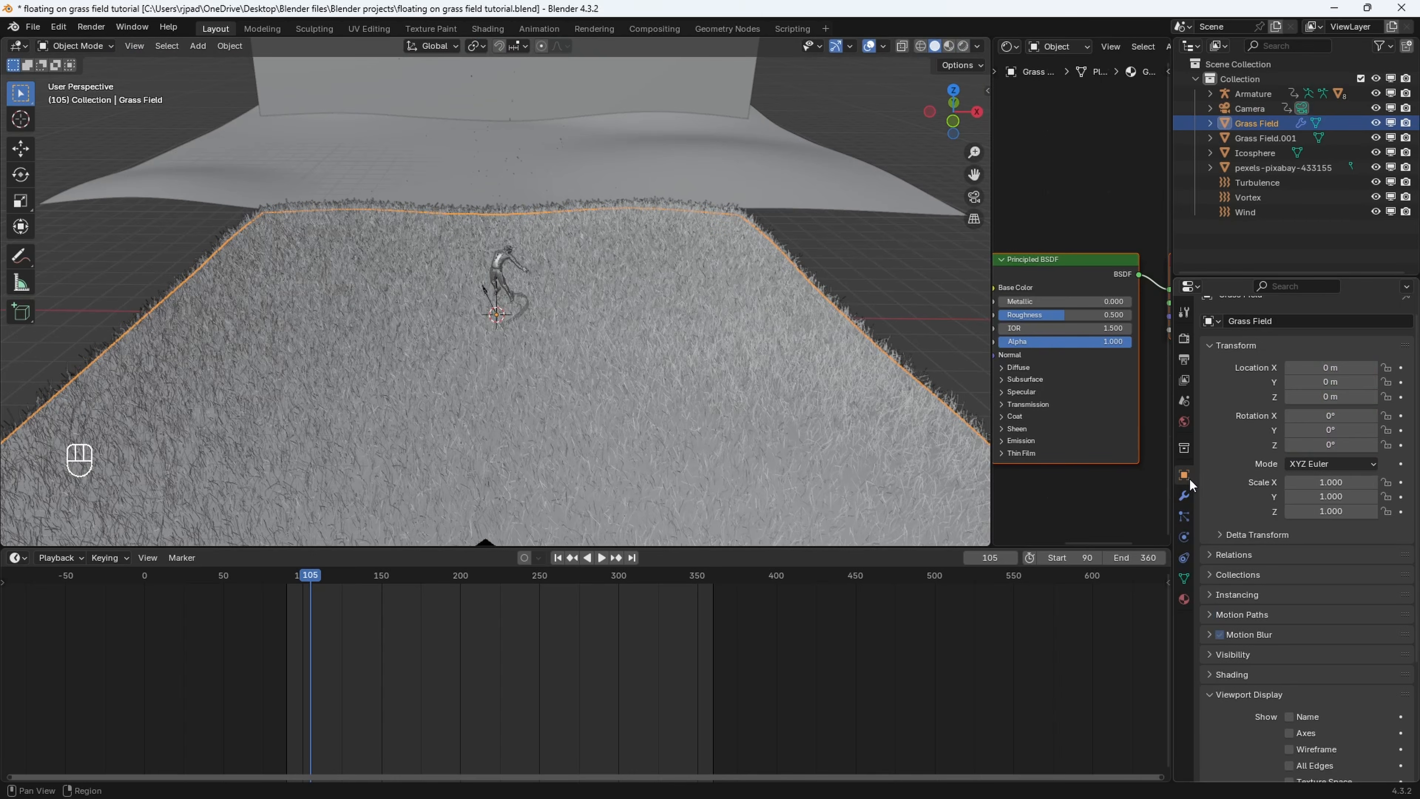
# Set the Grass Field's hair particle number to 100000
pyautogui.click(1184, 495)
pyautogui.click(1184, 516)
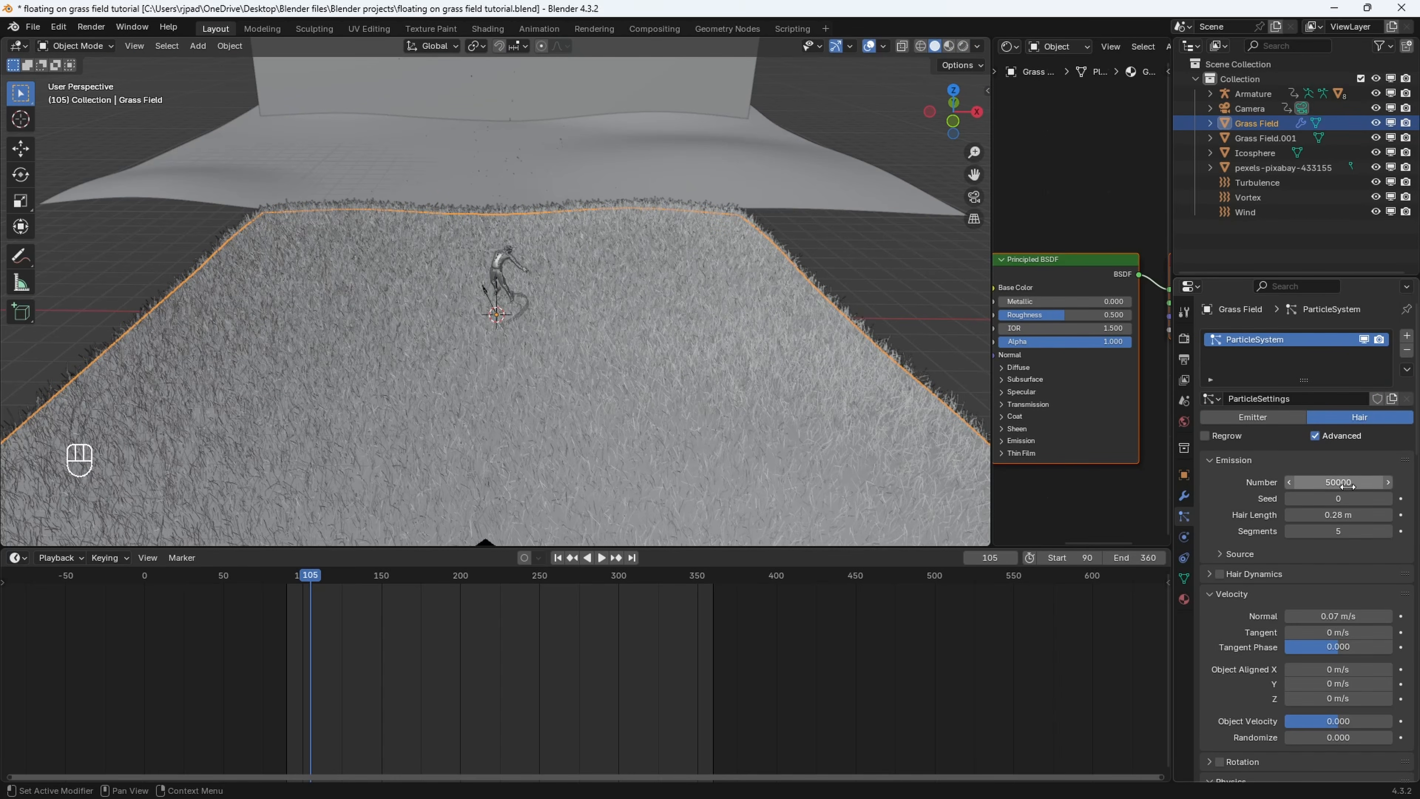
pyautogui.scroll(-1, 1348, 486)
pyautogui.click(1343, 456)
pyautogui.write('100')
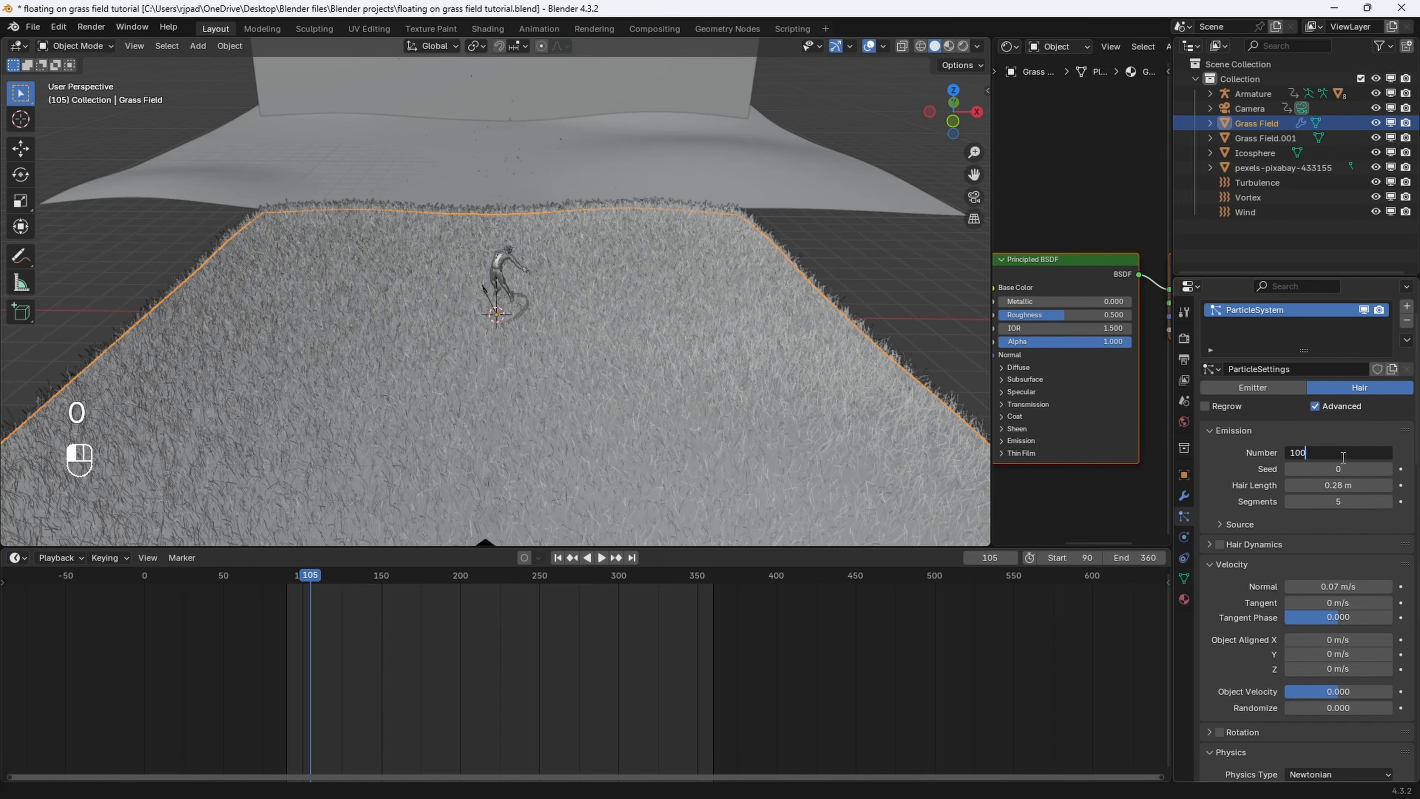
pyautogui.write('000')
# Render frame 105 through the camera to check the denser grass, and close the render result
pyautogui.moveTo(708, 427); pyautogui.dragTo(694, 288, button='middle')
pyautogui.scroll(4, 694, 288)
pyautogui.keyDown('shift'); pyautogui.moveTo(571, 207); pyautogui.dragTo(554, 330, button='middle'); pyautogui.keyUp('shift')
pyautogui.moveTo(559, 336); pyautogui.dragTo(566, 289, button='middle')
pyautogui.scroll(-3, 566, 289)
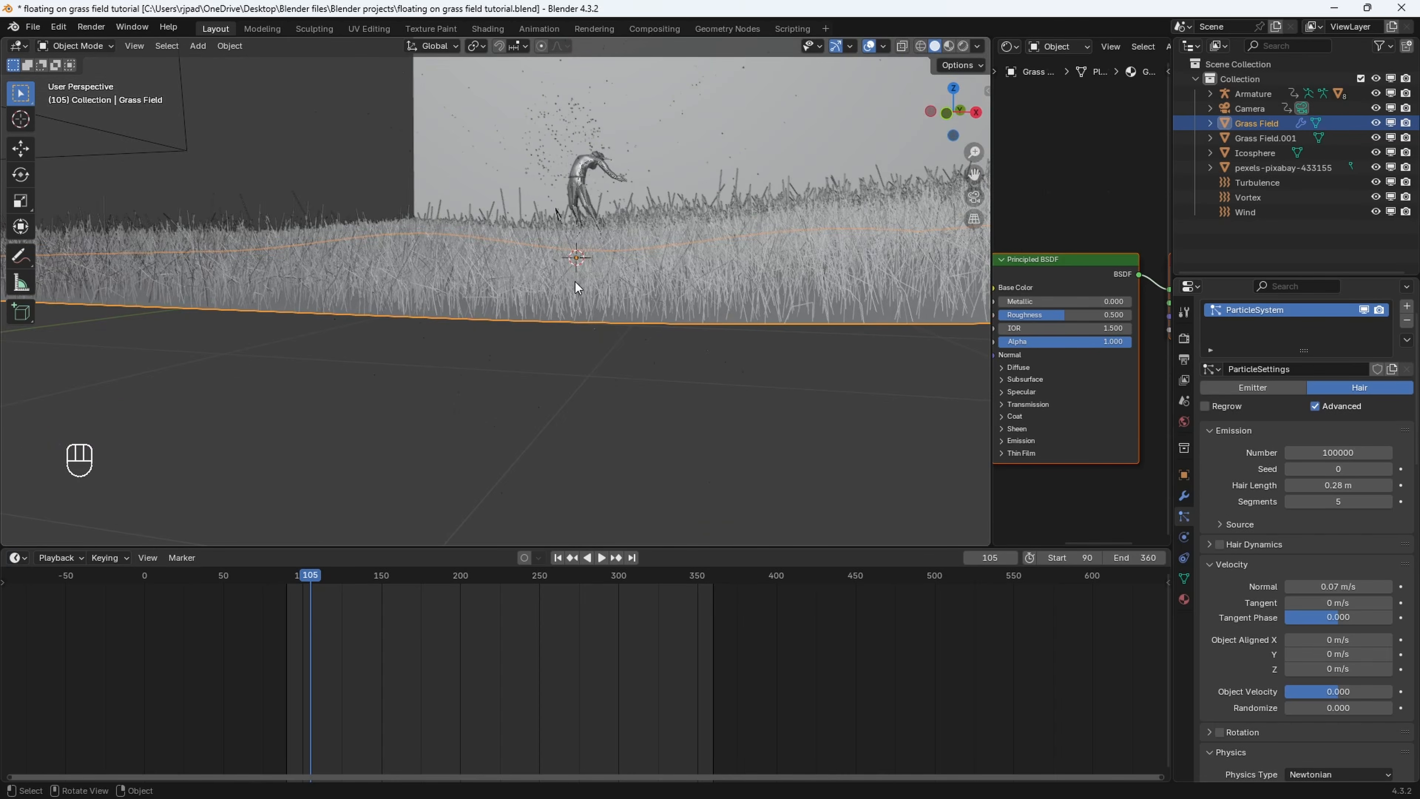
pyautogui.press('KP_0')
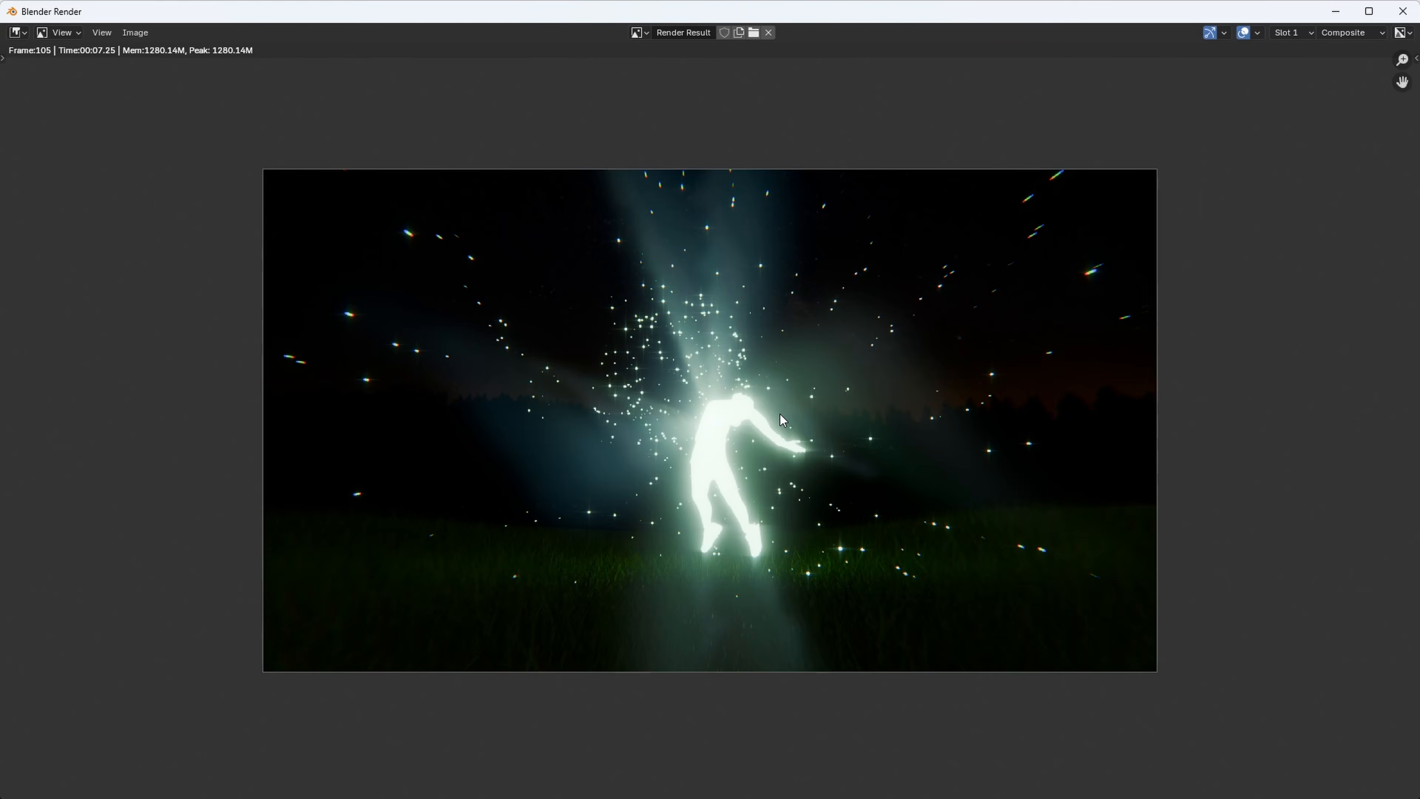
pyautogui.press('Escape')
# Open the Geo-Scatter add-on's settings and examine the grass field from several angles
pyautogui.moveTo(446, 390); pyautogui.dragTo(593, 358, button='middle')
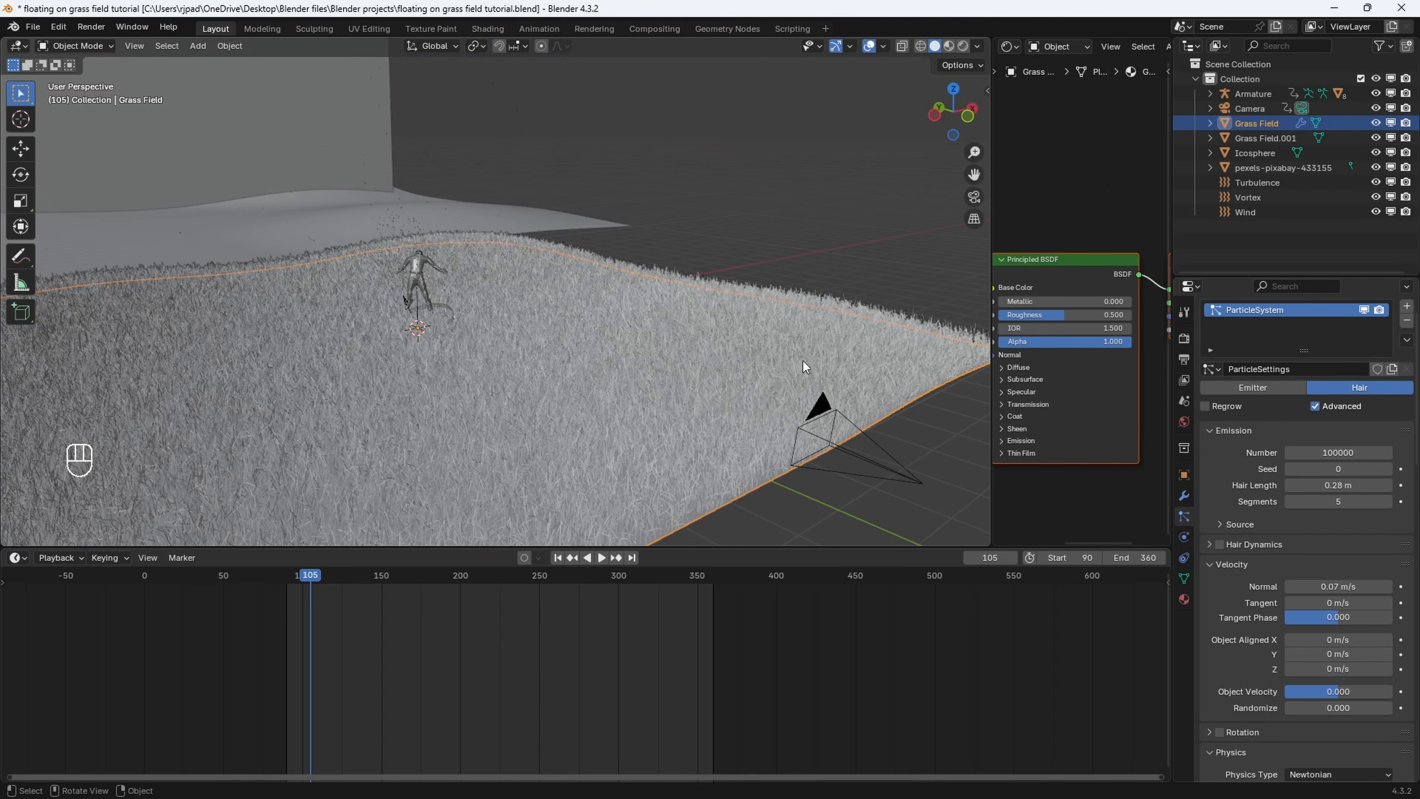
pyautogui.press('n')
pyautogui.click(982, 325)
pyautogui.scroll(-4, 548, 320)
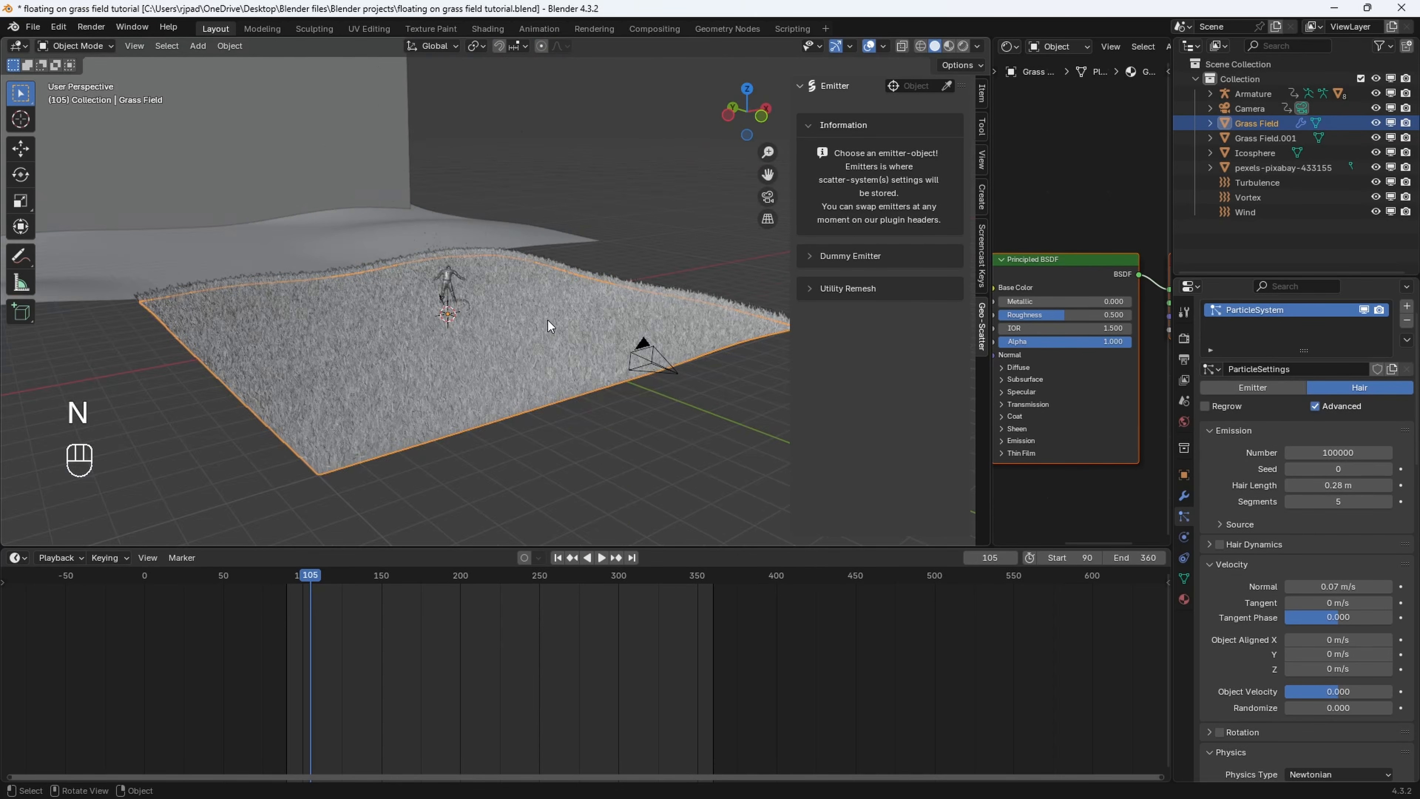
pyautogui.moveTo(549, 320); pyautogui.dragTo(475, 343, button='middle')
pyautogui.scroll(3, 475, 342)
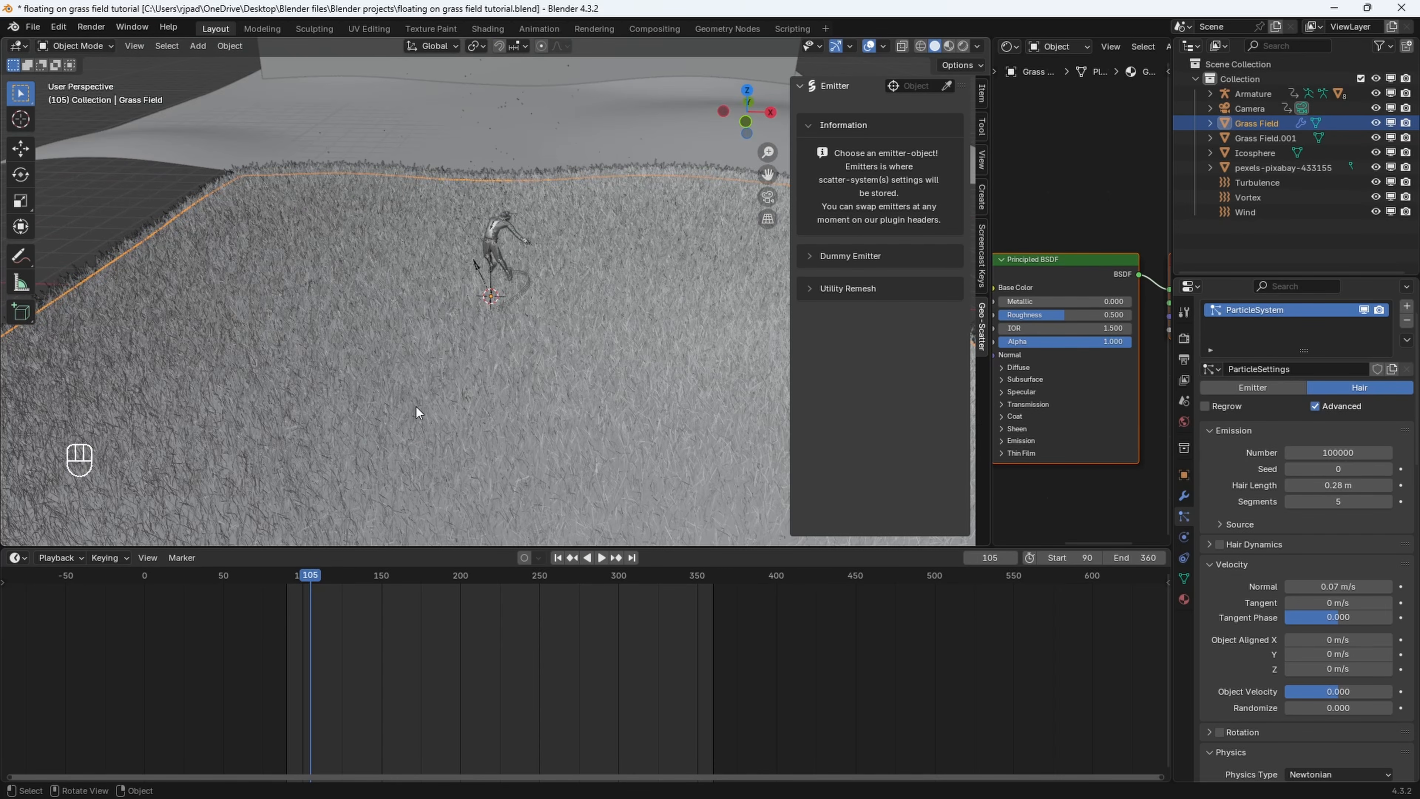
pyautogui.moveTo(416, 406); pyautogui.dragTo(562, 365, button='middle')
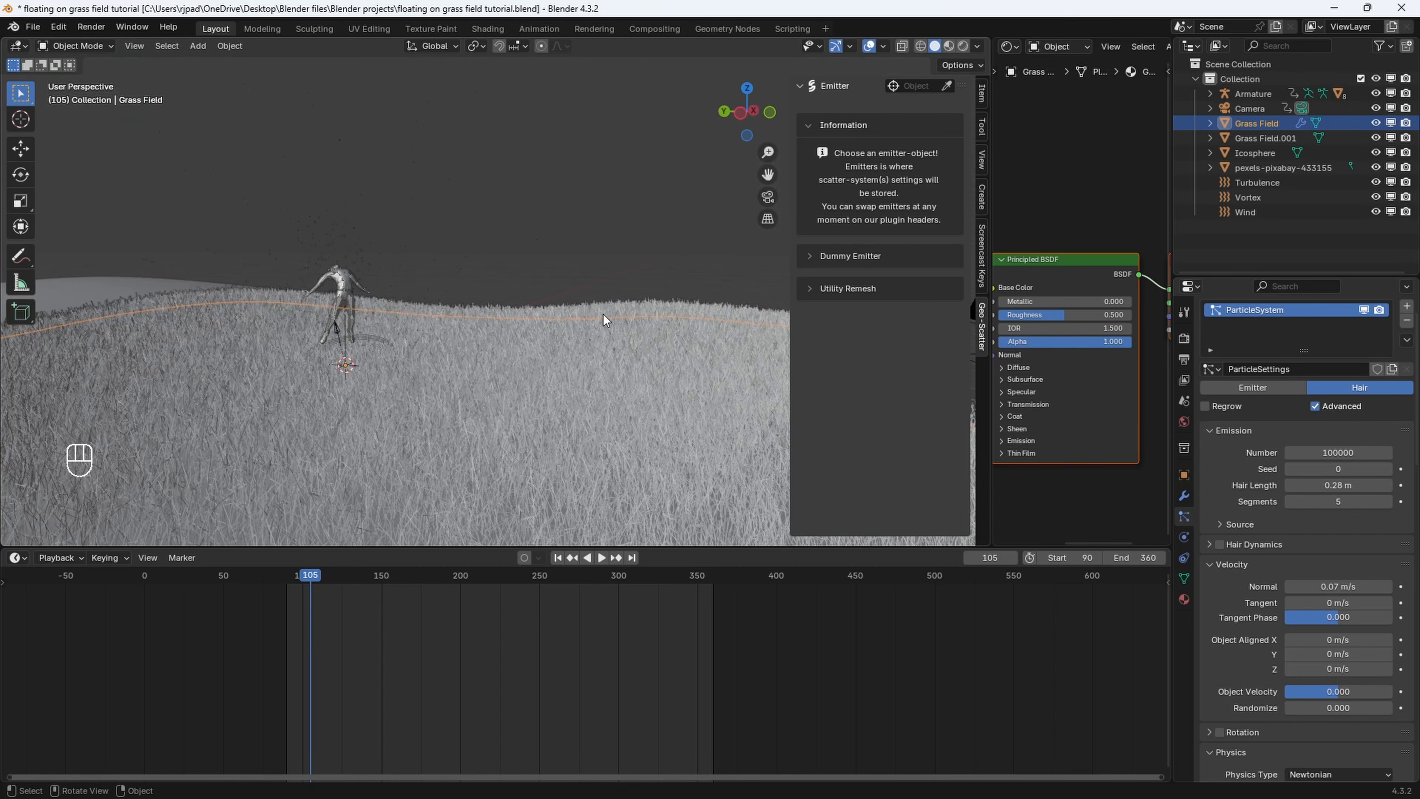
# View the whole grass field from a wider angle and save the project file
pyautogui.press('n')
pyautogui.moveTo(647, 307); pyautogui.dragTo(492, 330, button='middle')
pyautogui.scroll(-4, 490, 304)
pyautogui.scroll(3, 617, 355)
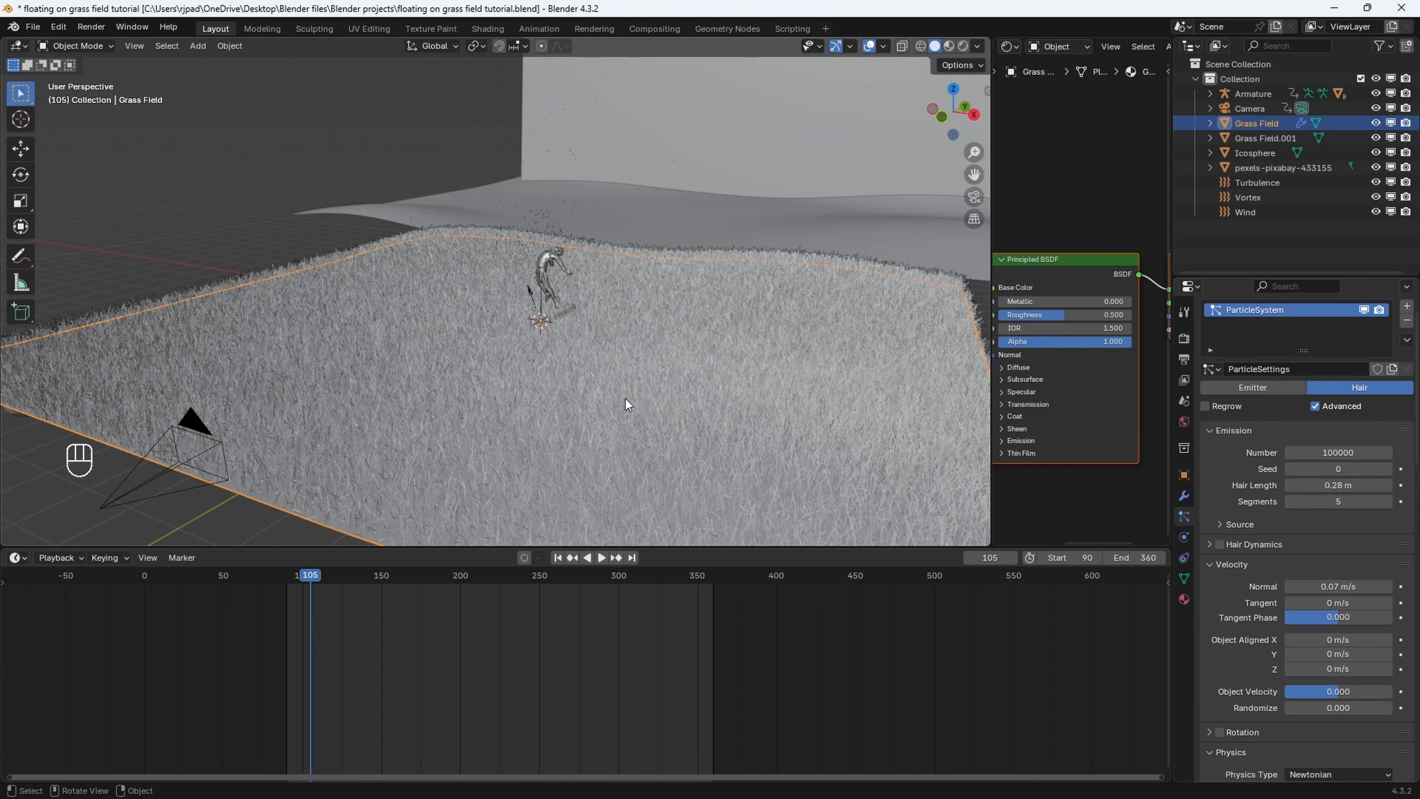
pyautogui.press('ctrl')
pyautogui.hotkey('ctrl', 's')
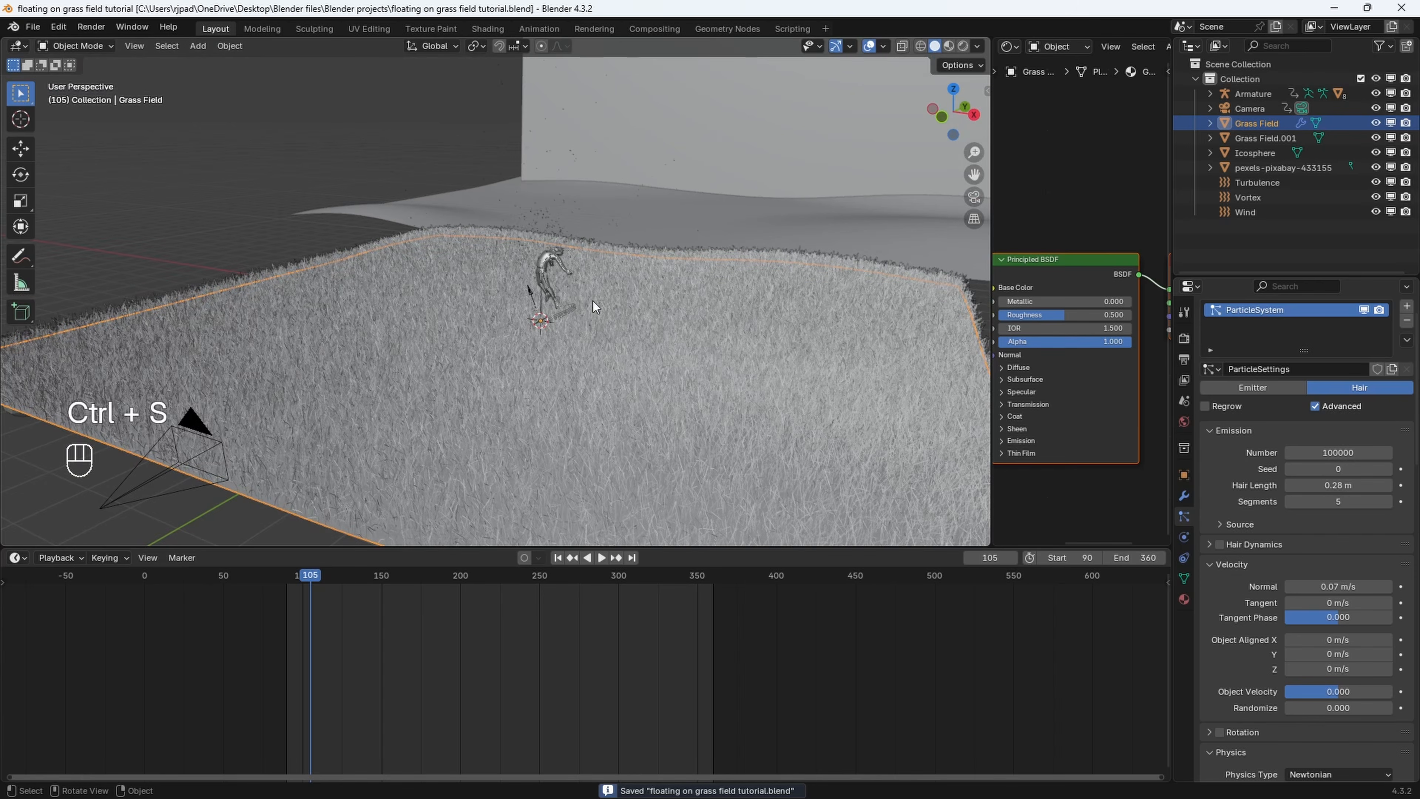
# Disable the Grass Field's ParticleSystem in viewport and render, and pick Grass Field as the Geo-Scatter emitter
pyautogui.click(1364, 310)
pyautogui.click(1379, 310)
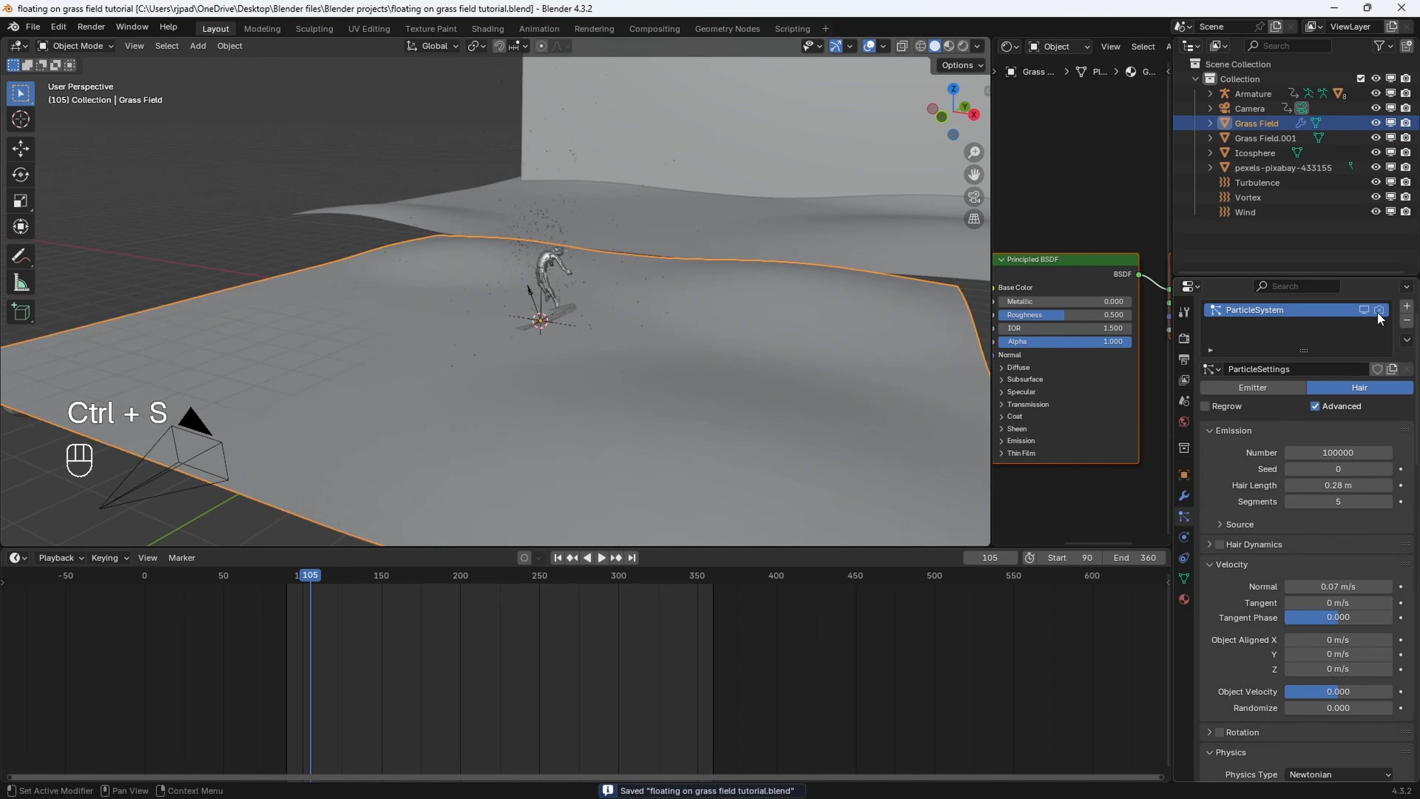
pyautogui.moveTo(783, 318); pyautogui.dragTo(728, 320, button='middle')
pyautogui.press('n')
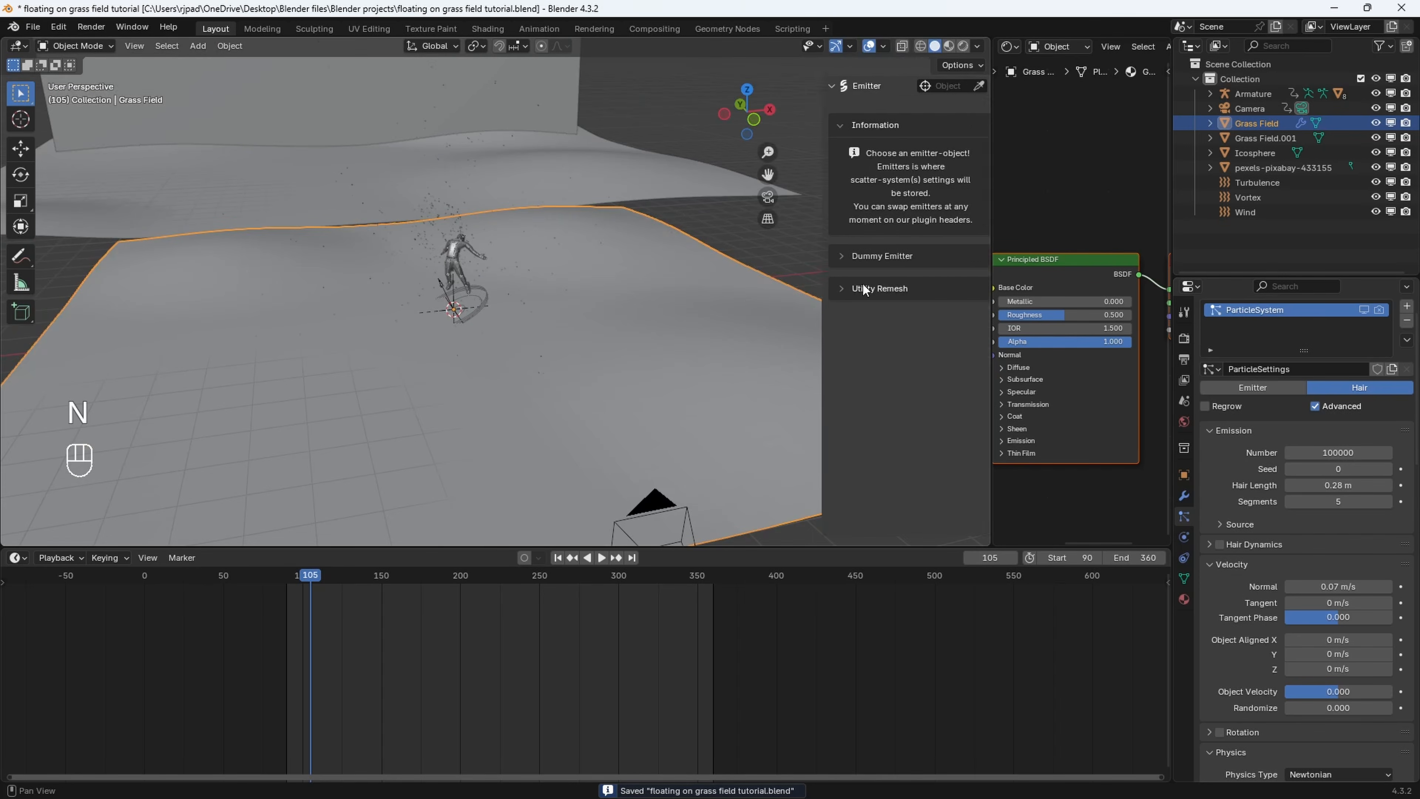
pyautogui.click(946, 86)
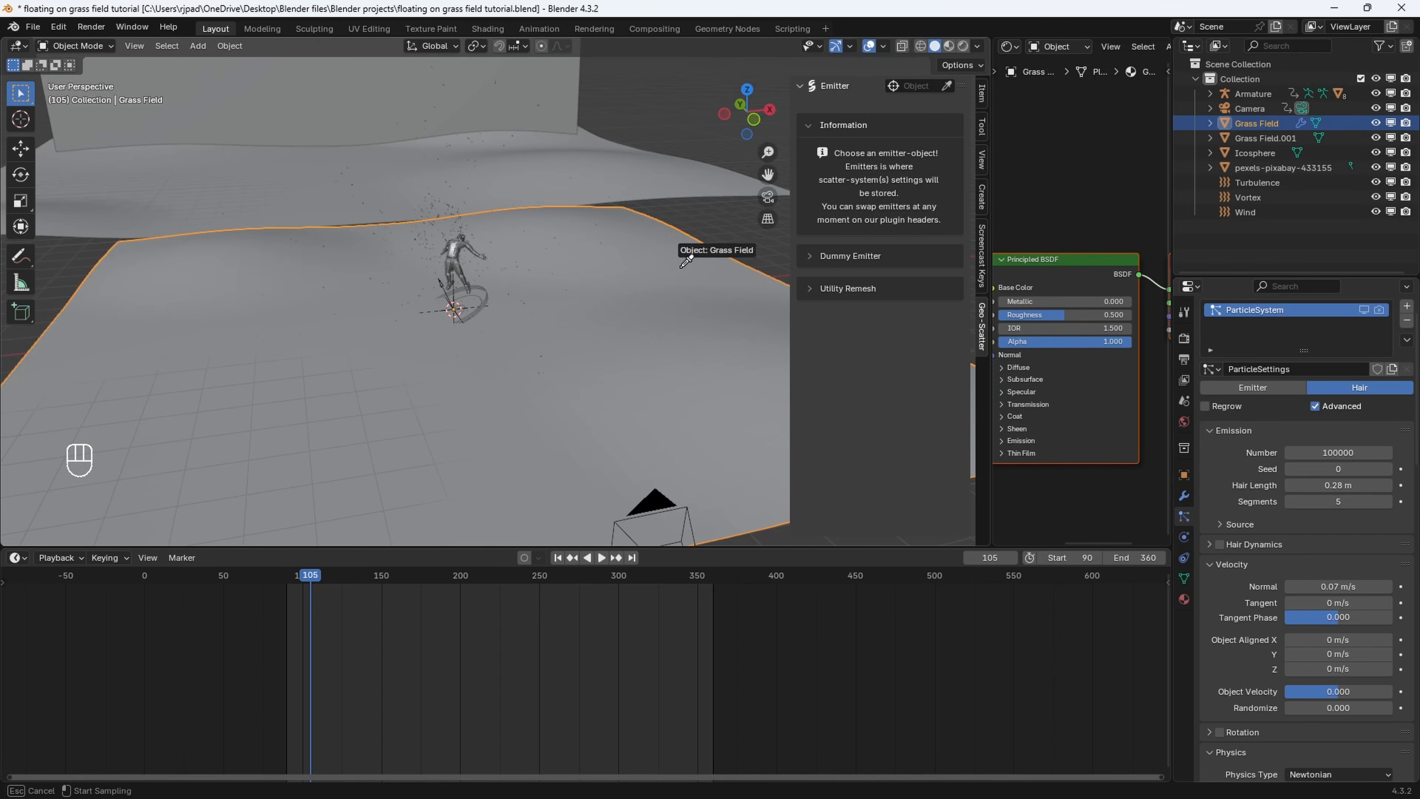
pyautogui.click(581, 338)
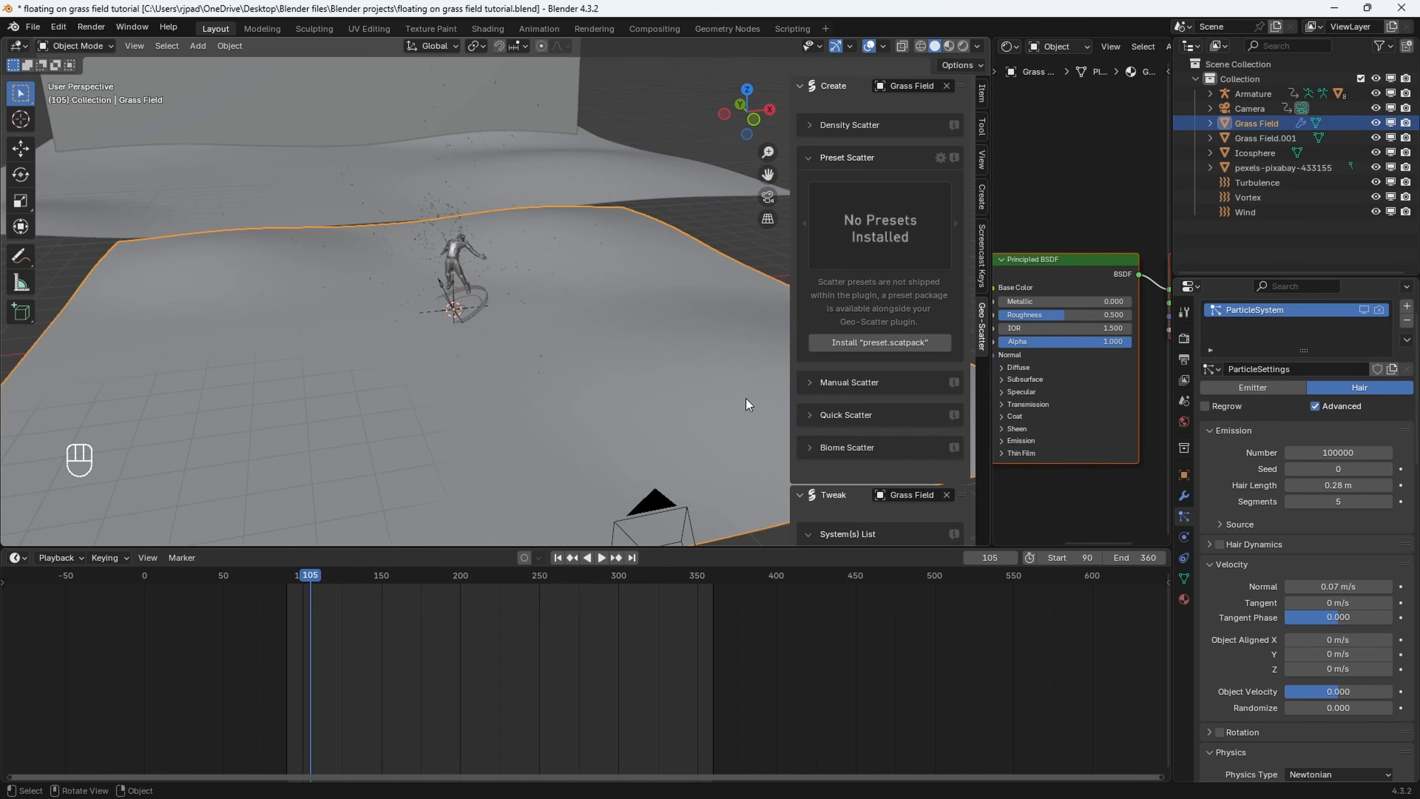
# Find Geo-Scatter among the installed add-ons in the preferences and enter its plugin manager
pyautogui.click(58, 27)
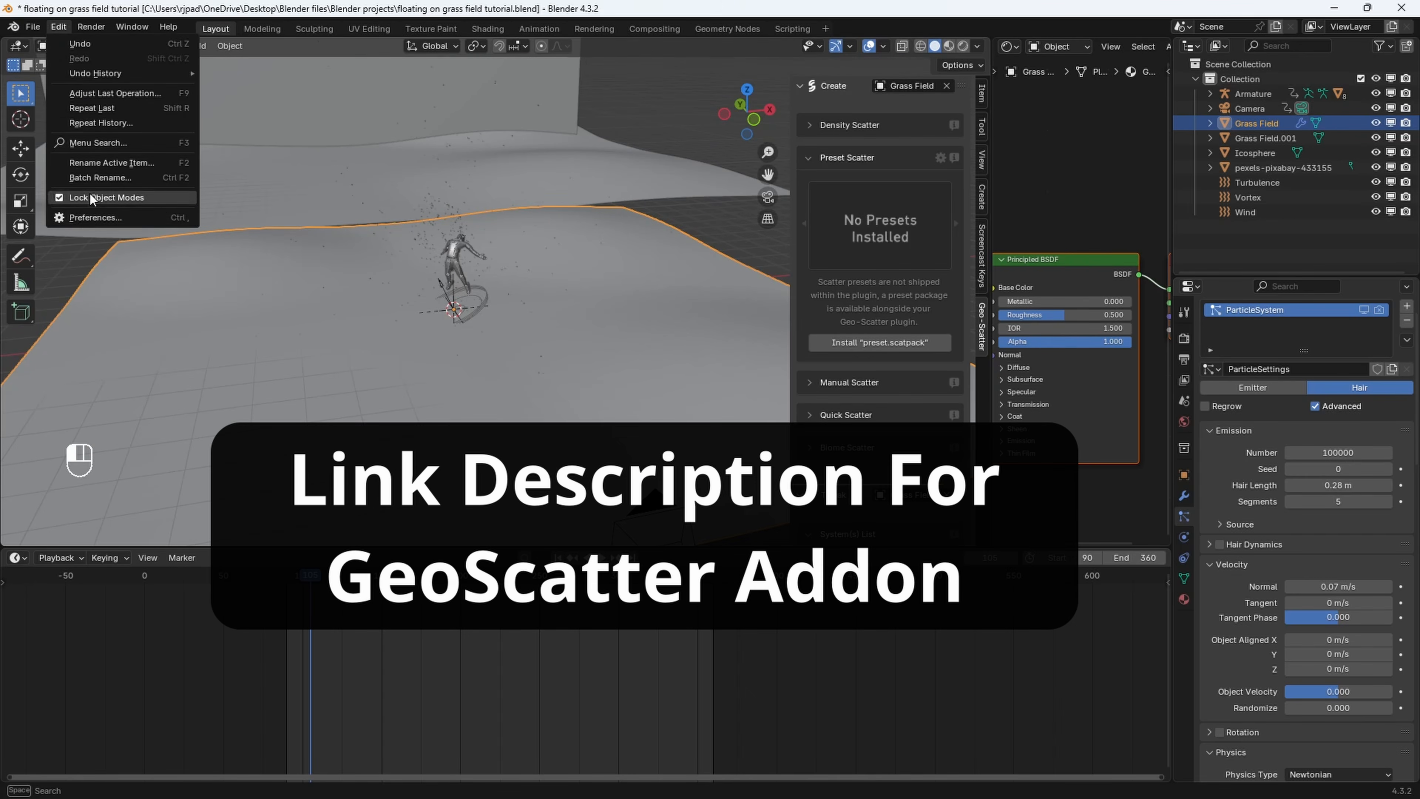
pyautogui.click(86, 217)
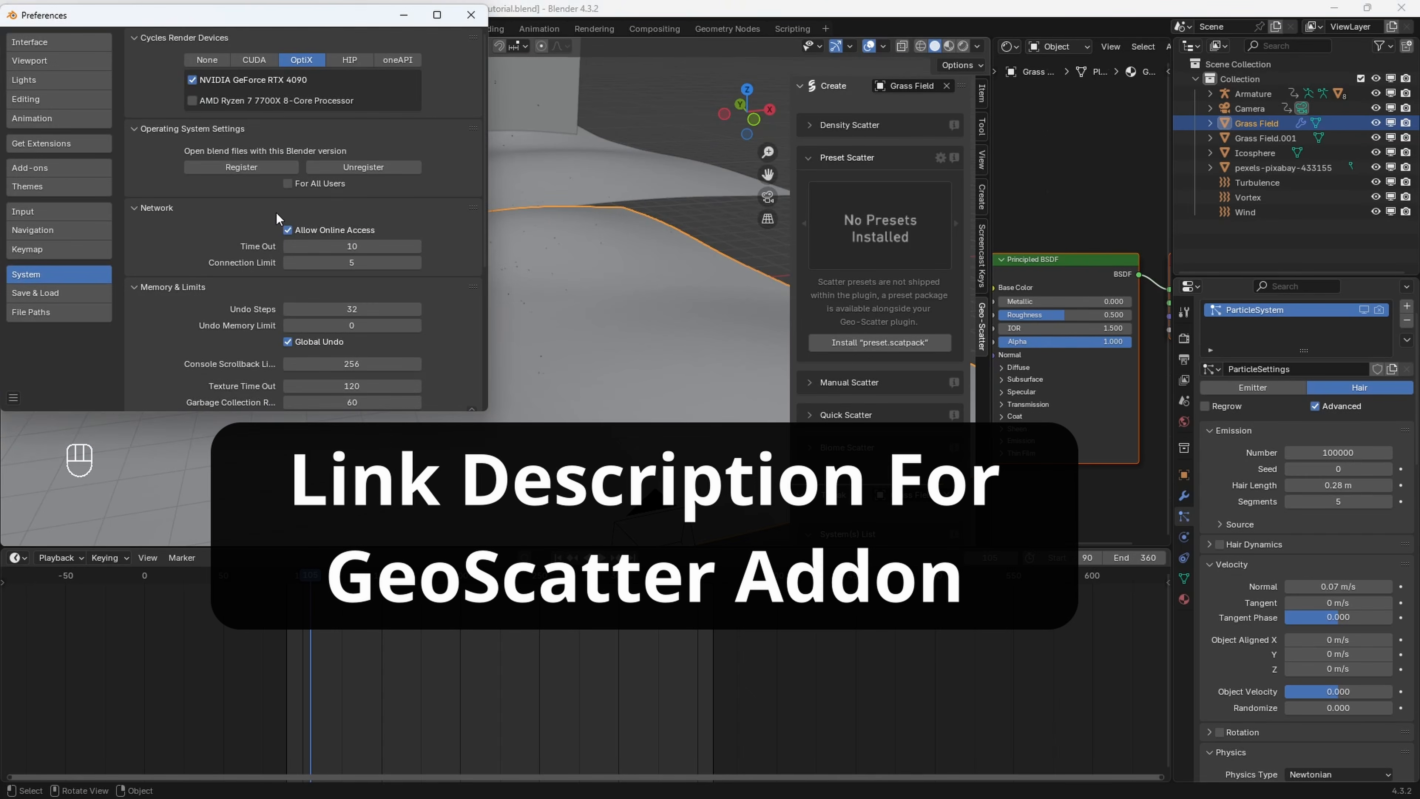
pyautogui.click(49, 169)
pyautogui.click(279, 45)
pyautogui.write('ge')
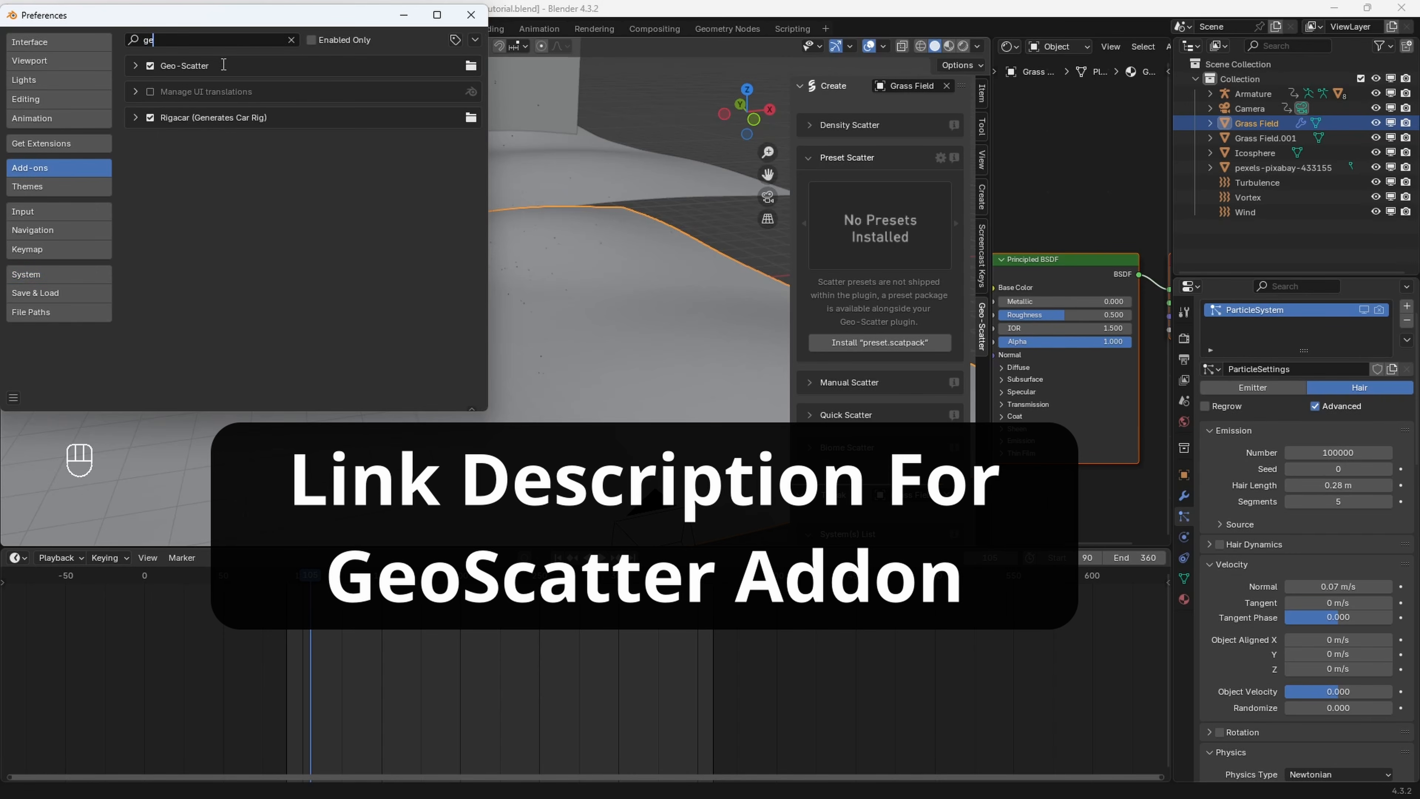
pyautogui.click(136, 65)
pyautogui.scroll(-3, 259, 165)
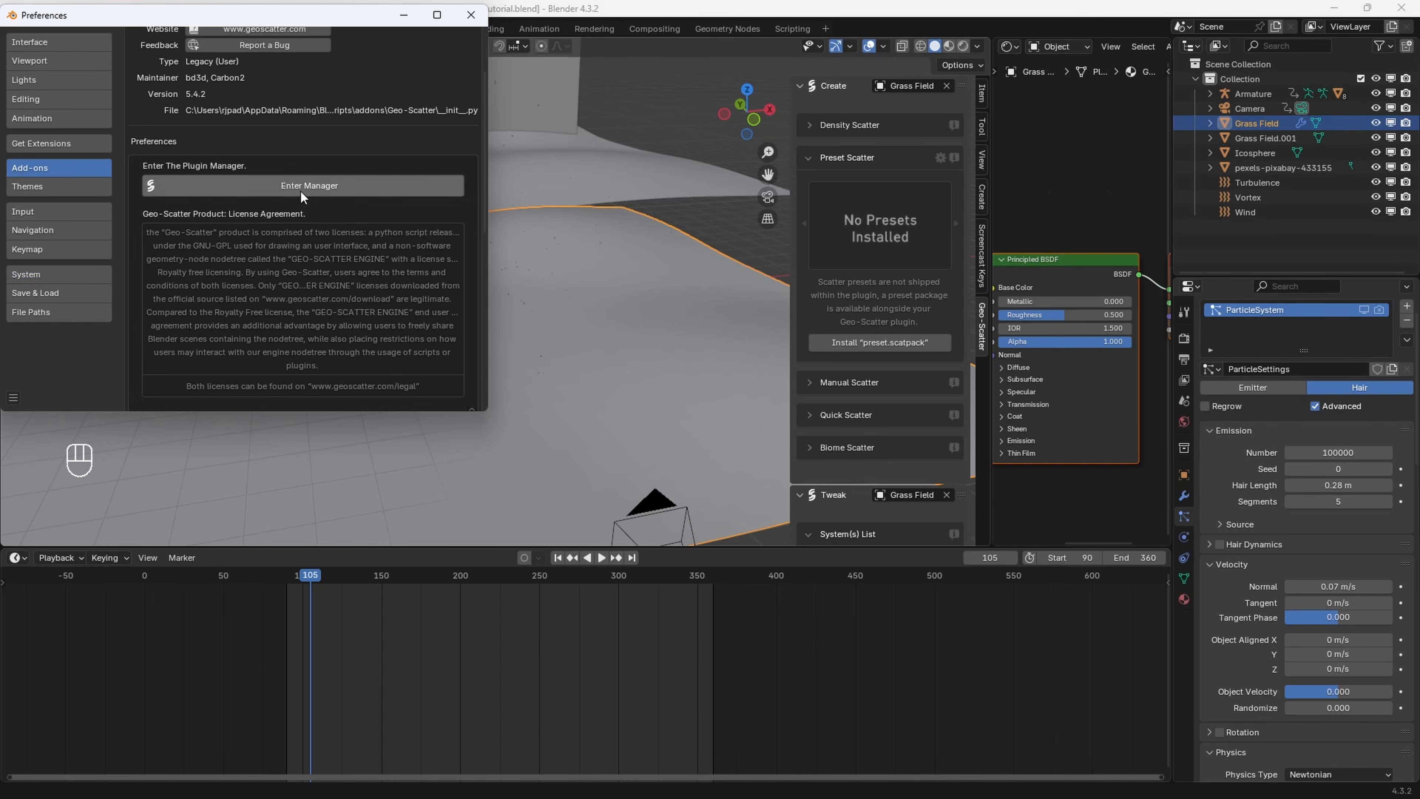
pyautogui.click(300, 190)
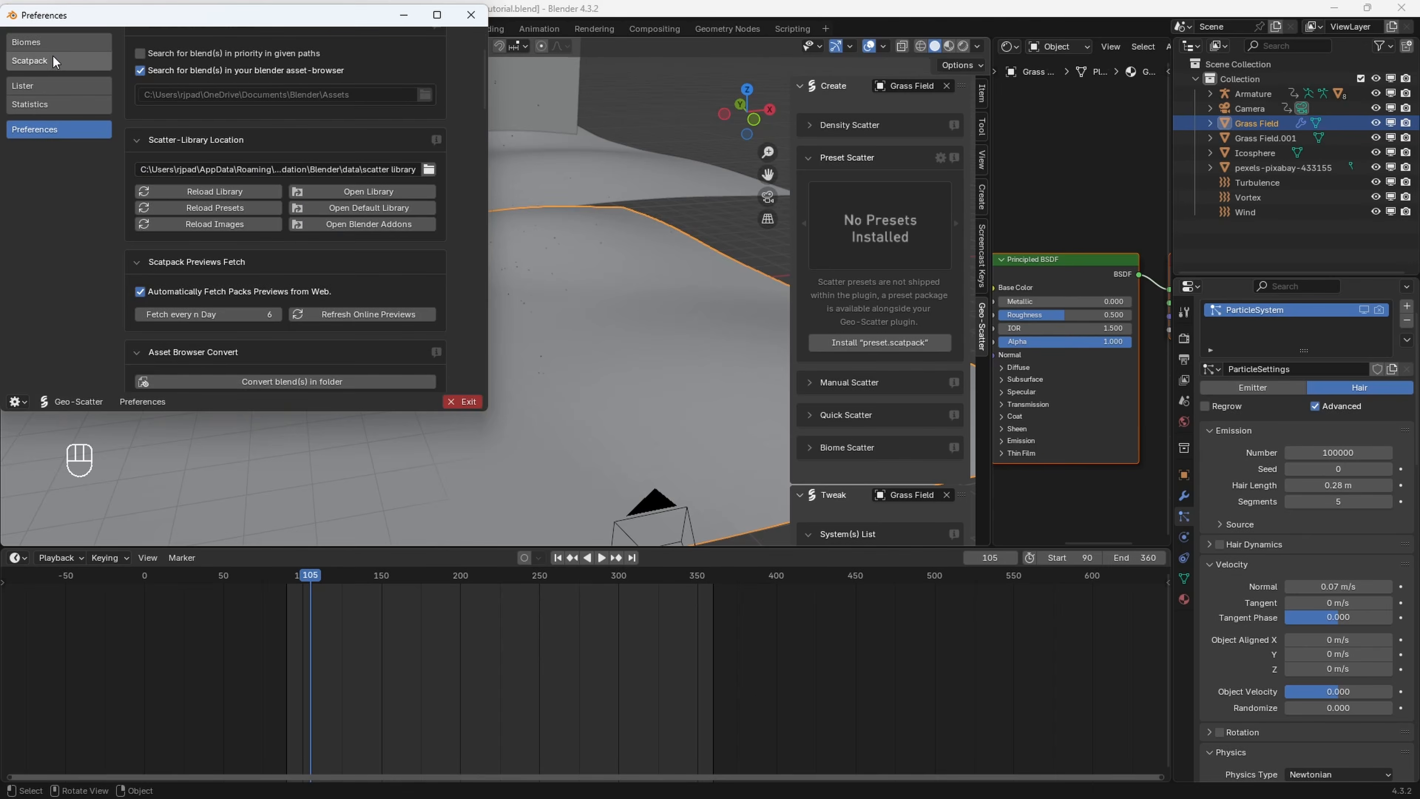
# Browse the Geo-Scatter biome library and scatter the Grass 07 biome on the Grass Field
pyautogui.click(54, 44)
pyautogui.scroll(-10, 392, 269)
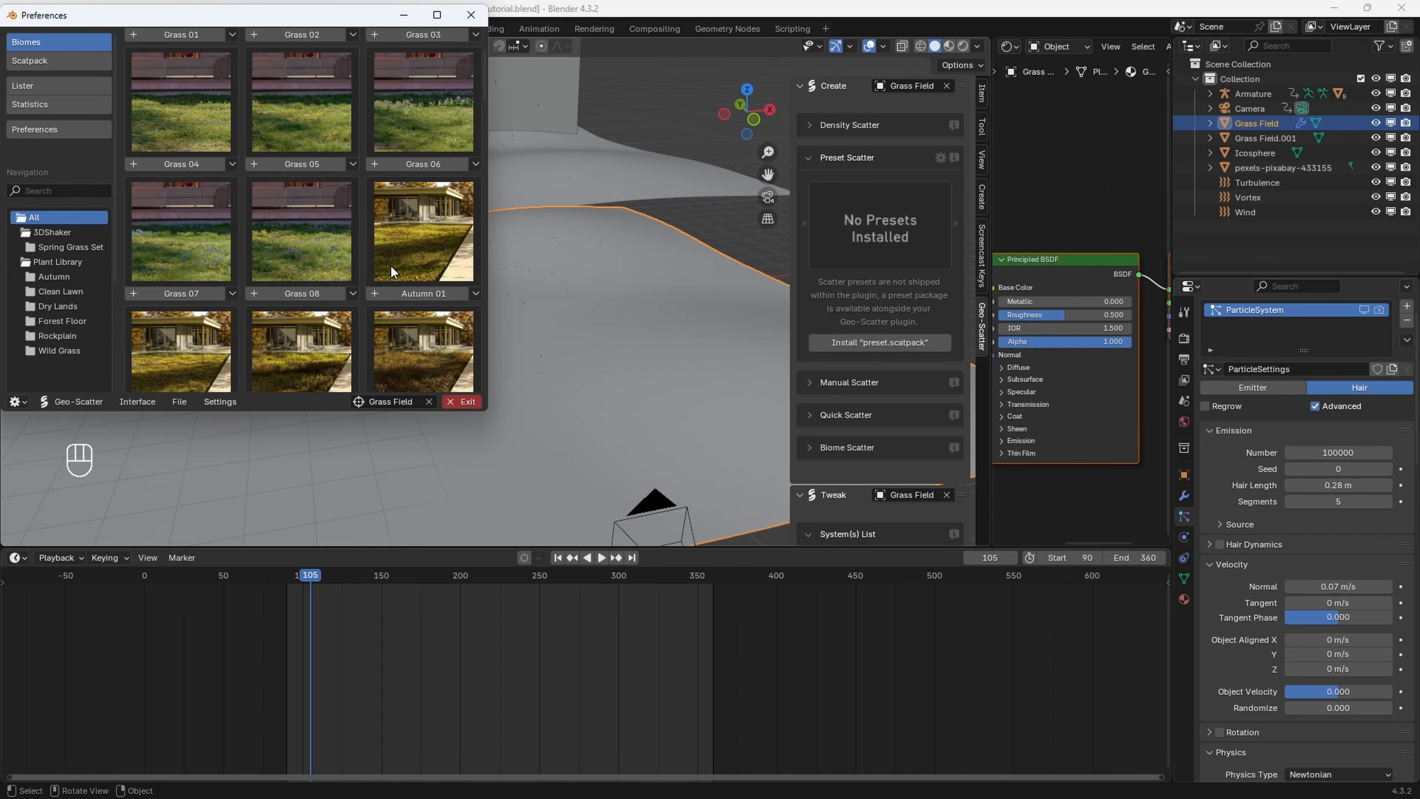
pyautogui.moveTo(489, 252); pyautogui.dragTo(623, 263)
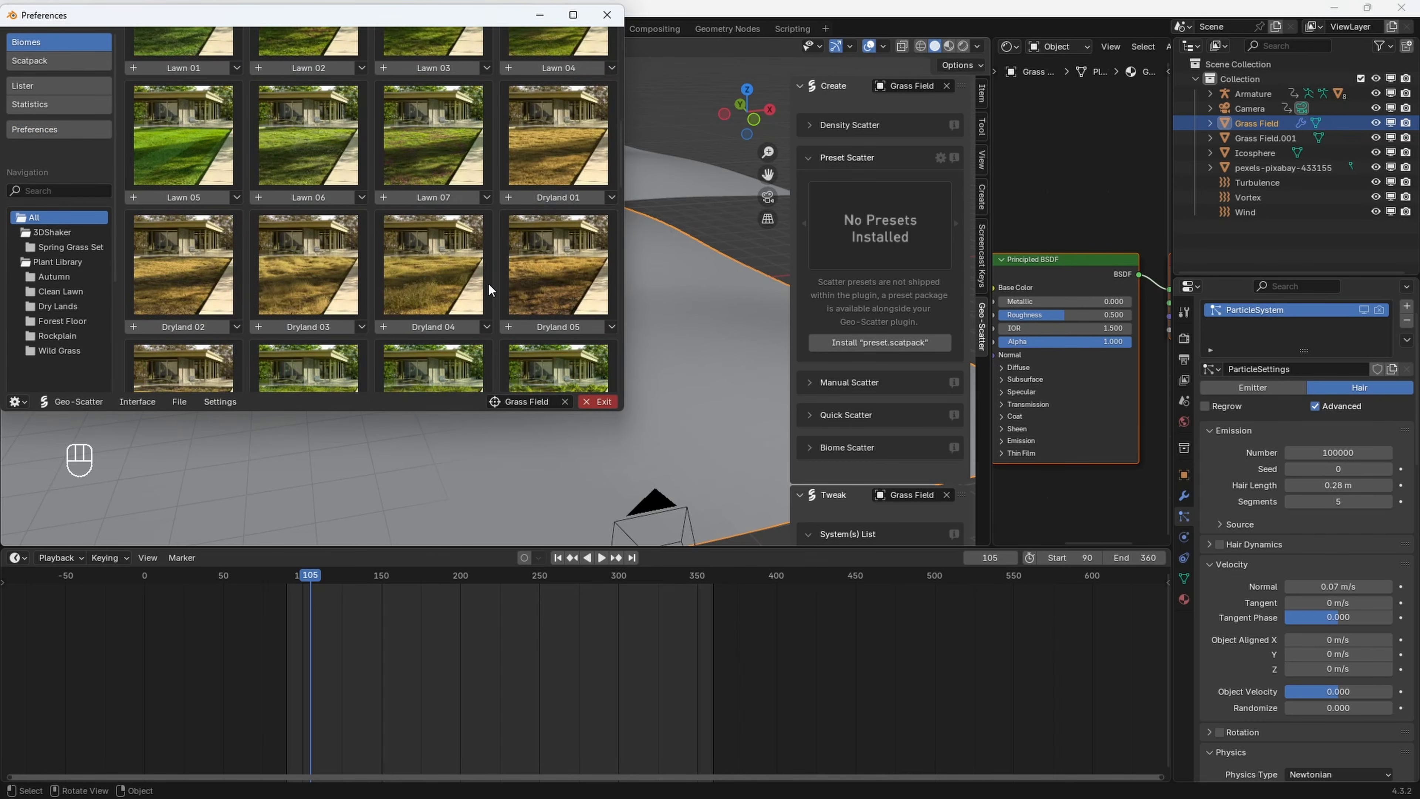
pyautogui.scroll(-6, 489, 282)
pyautogui.scroll(2, 488, 282)
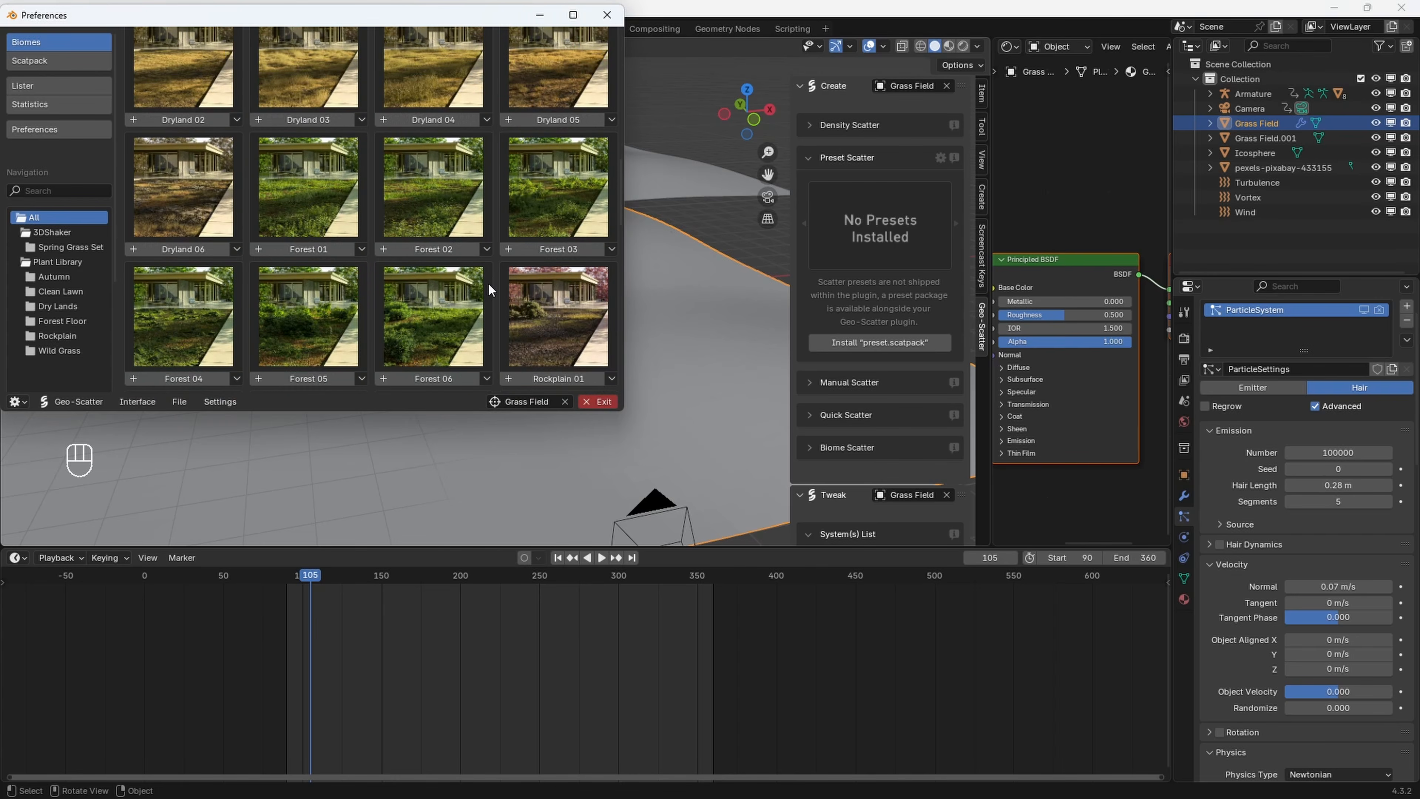
pyautogui.scroll(12, 483, 283)
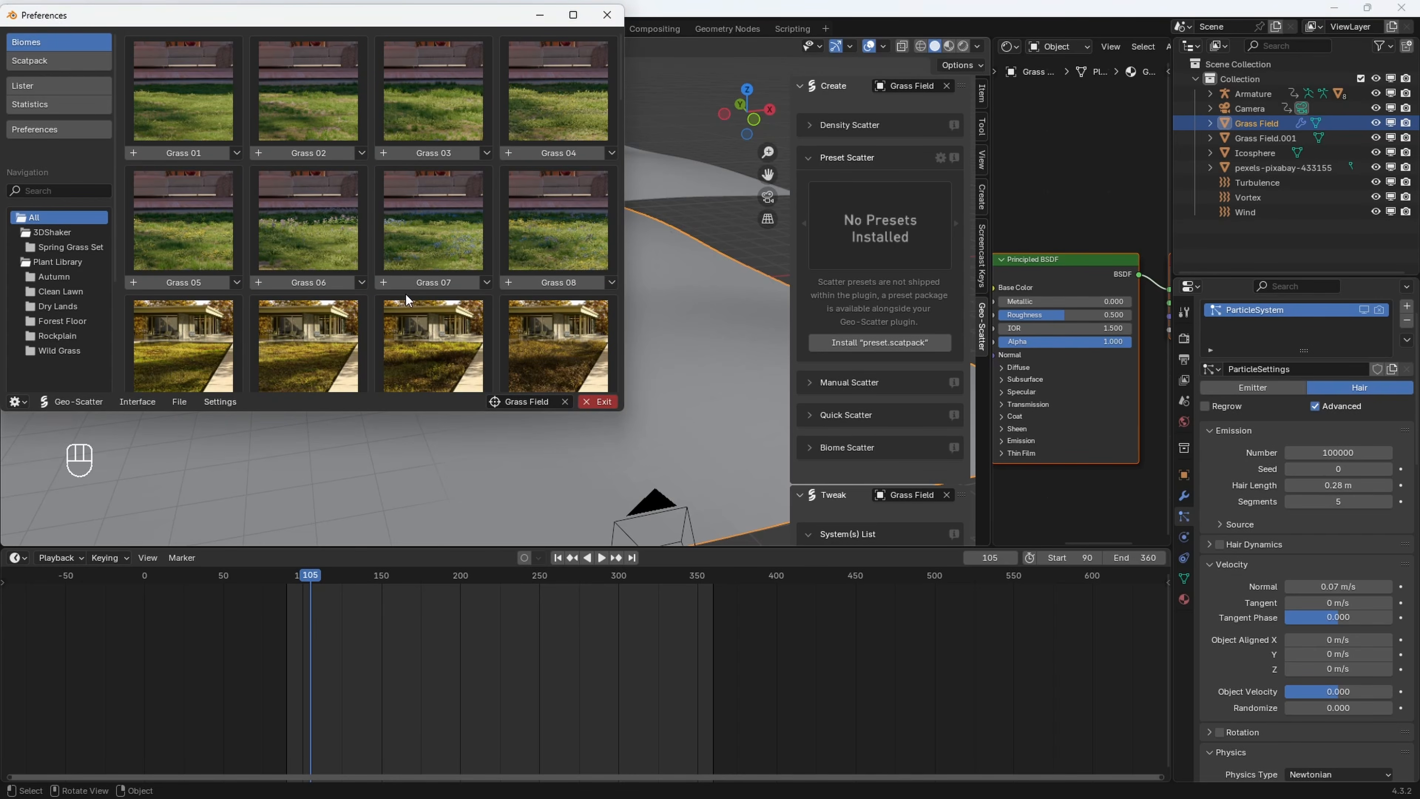
pyautogui.click(438, 280)
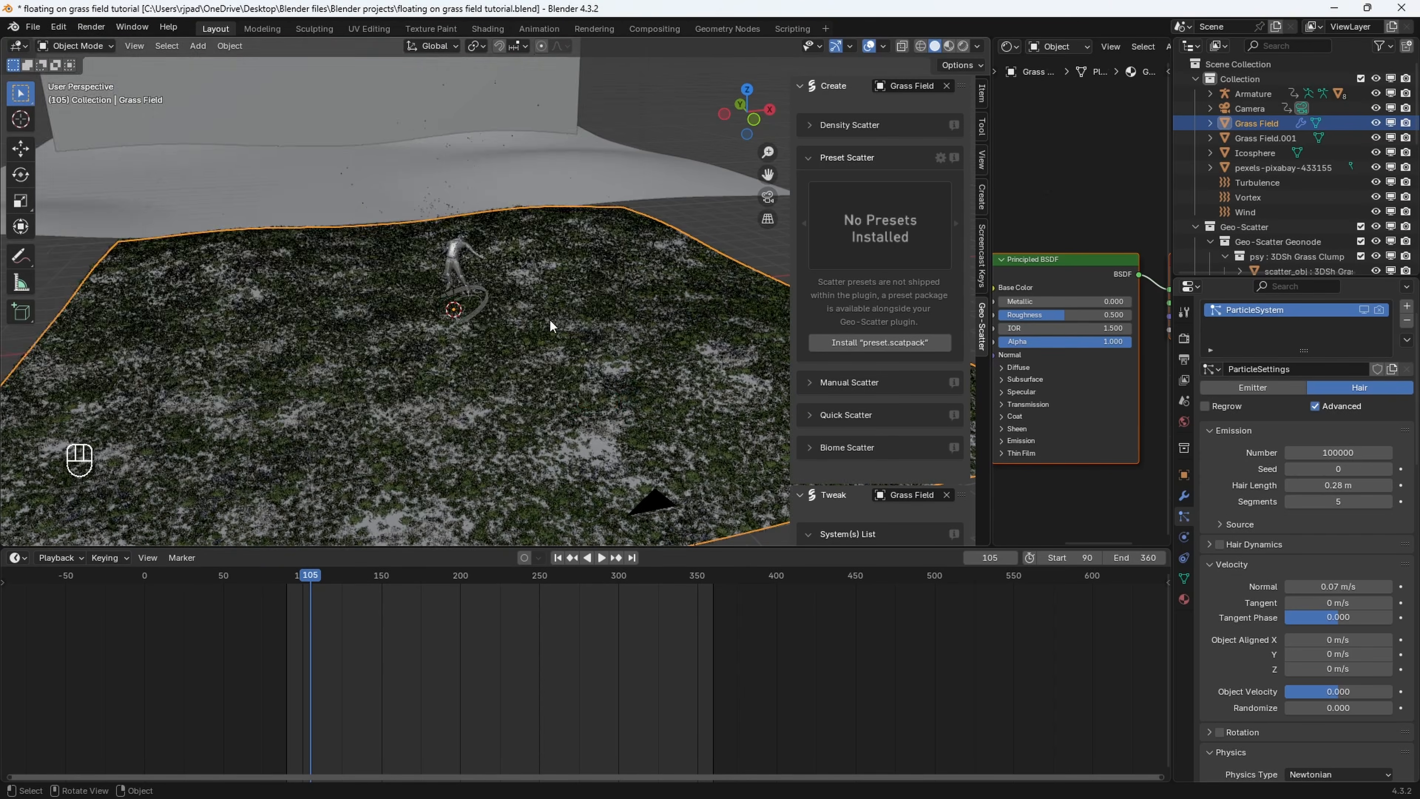
# Enable Scale Boost for the Grass 07 scatter group and set its uniform factor to 4.09
pyautogui.moveTo(549, 319)
pyautogui.mouseDown(button='middle')
pyautogui.moveTo(524, 291)
pyautogui.moveTo(538, 327)
pyautogui.mouseUp(button='middle')
pyautogui.scroll(3, 537, 328)
pyautogui.keyDown('shift'); pyautogui.moveTo(510, 384); pyautogui.dragTo(865, 395, button='middle'); pyautogui.keyUp('shift')
pyautogui.scroll(-10, 866, 395)
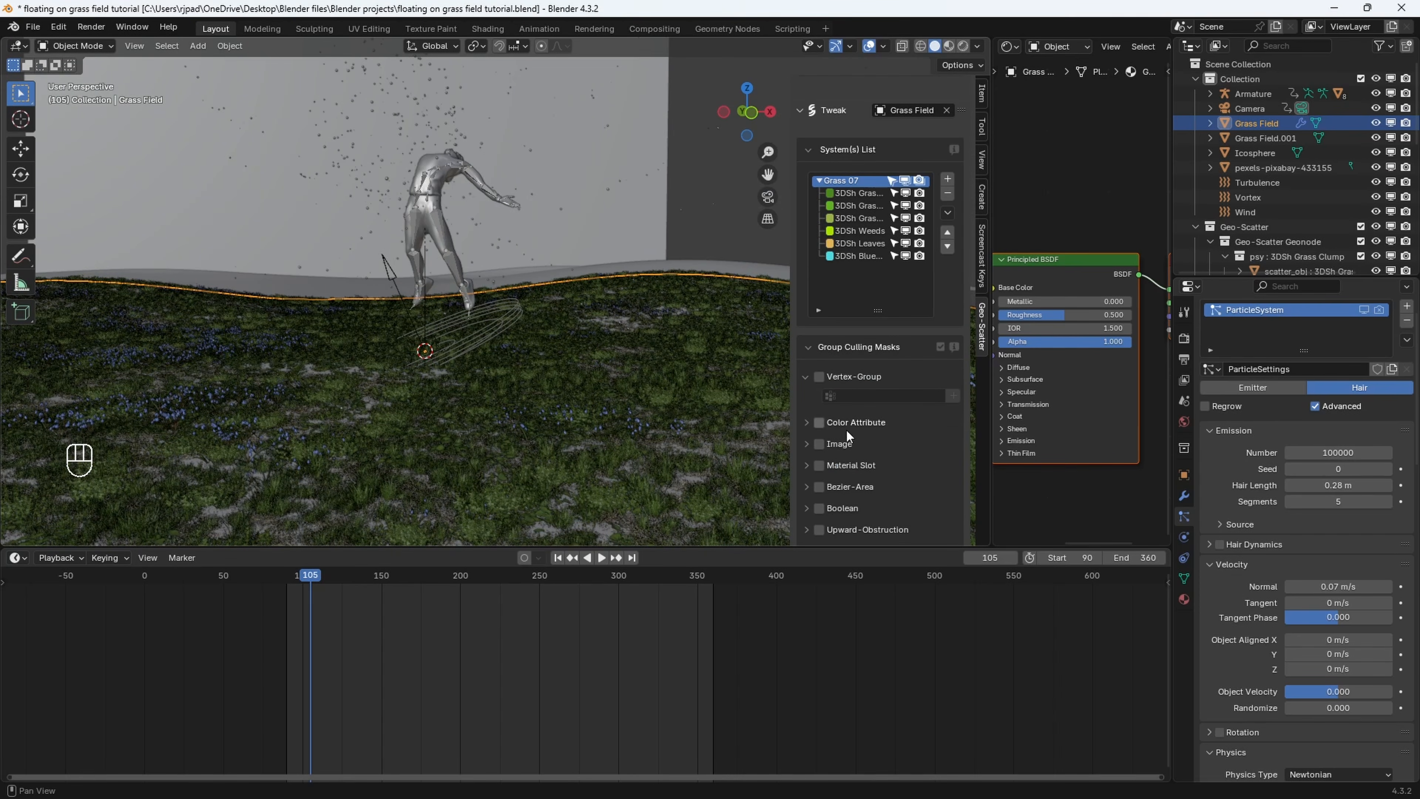
pyautogui.scroll(-6, 861, 443)
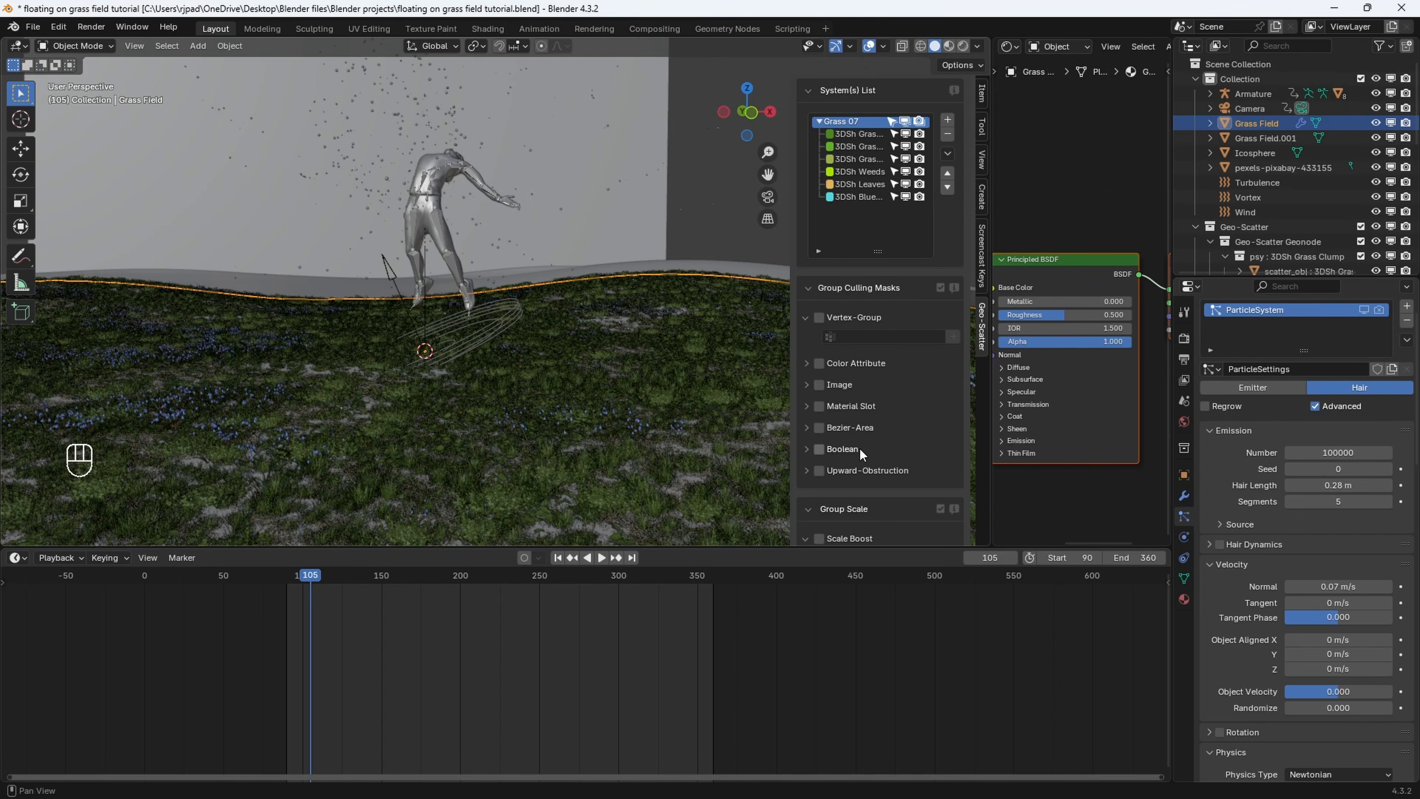
pyautogui.hotkey('ctrl', 'z')
pyautogui.hotkey('ctrl', 'z')
pyautogui.hotkey('ctrl', 'z')
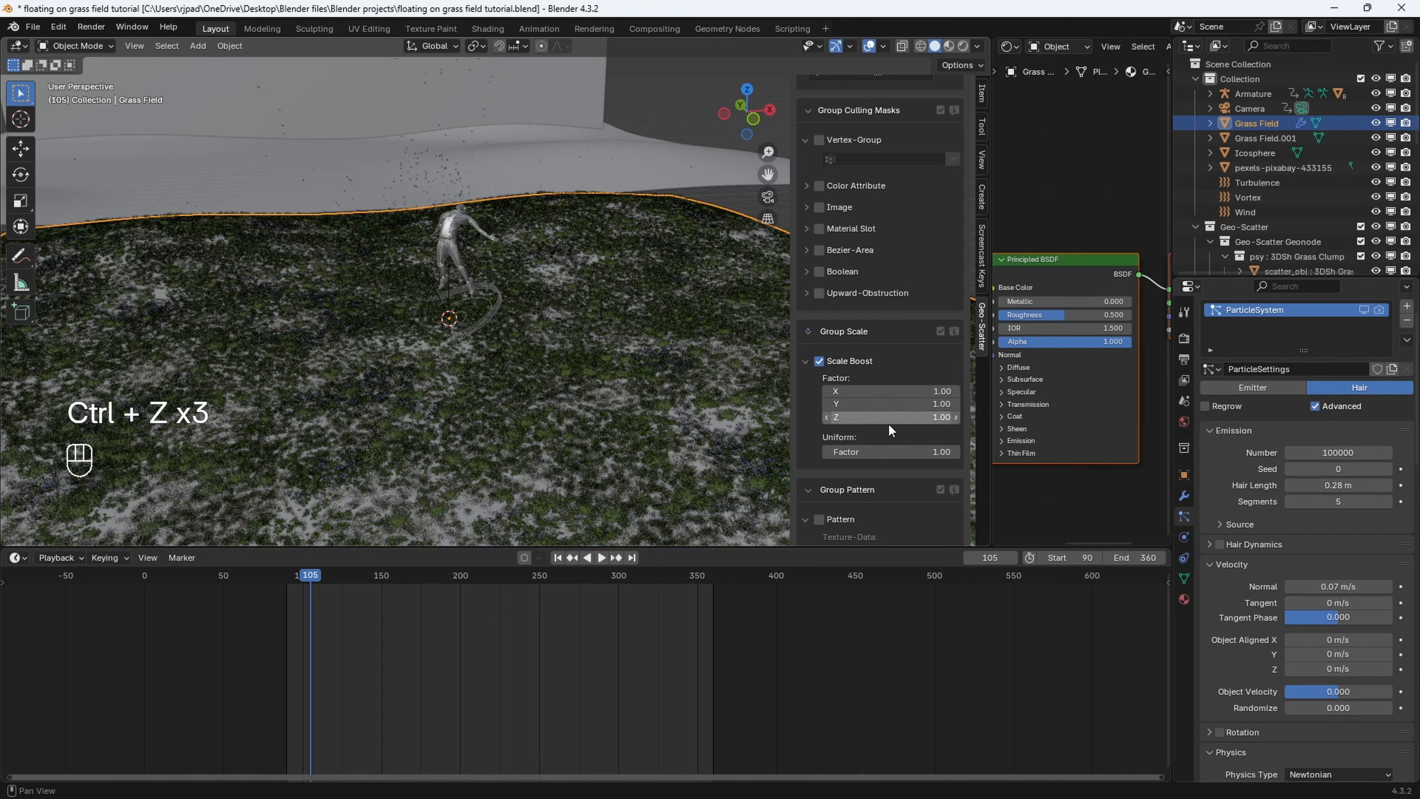
pyautogui.moveTo(876, 456); pyautogui.dragTo(1049, 456)
# Check the enlarged grass and flowers through the camera in rendered shading
pyautogui.press('KP_0')
pyautogui.press('z')
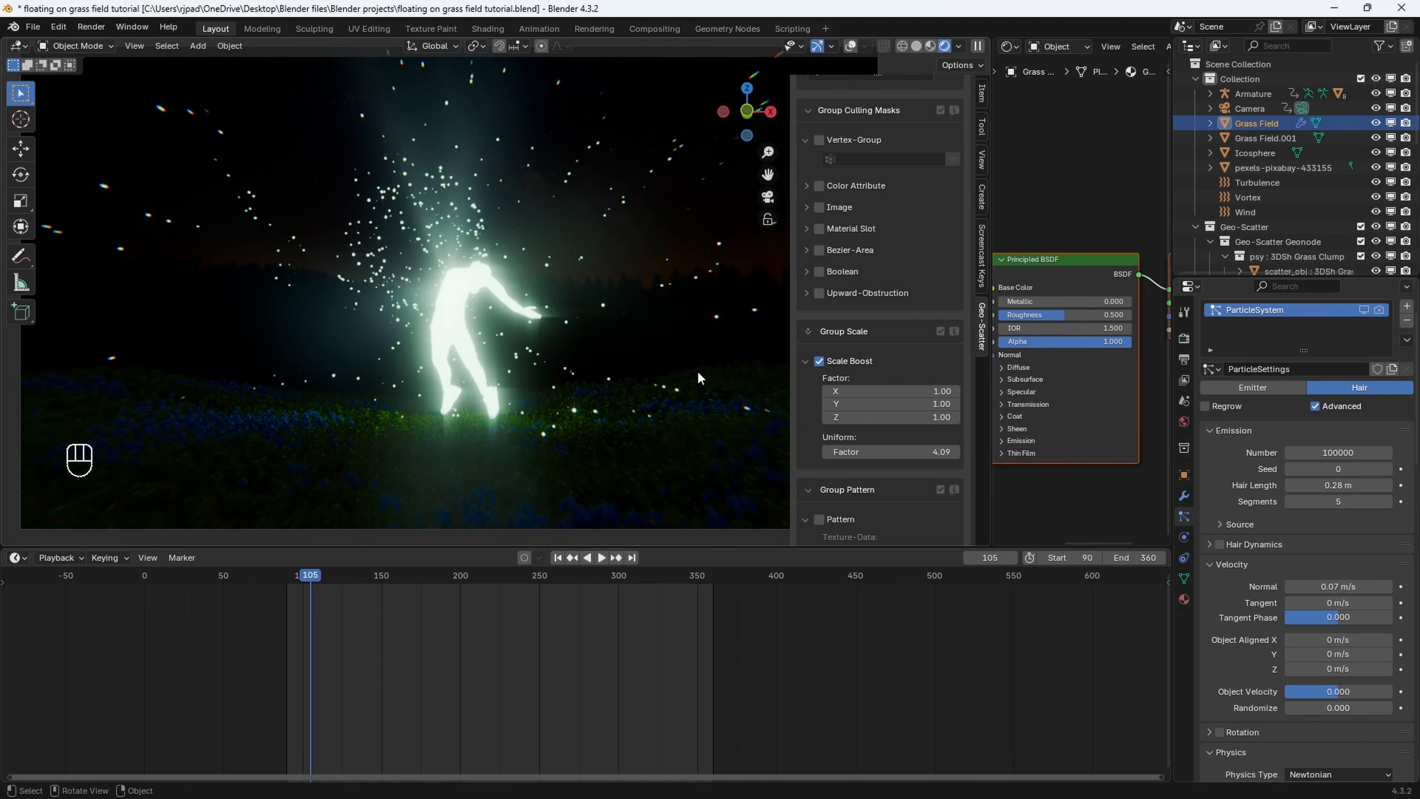
pyautogui.scroll(-2, 485, 460)
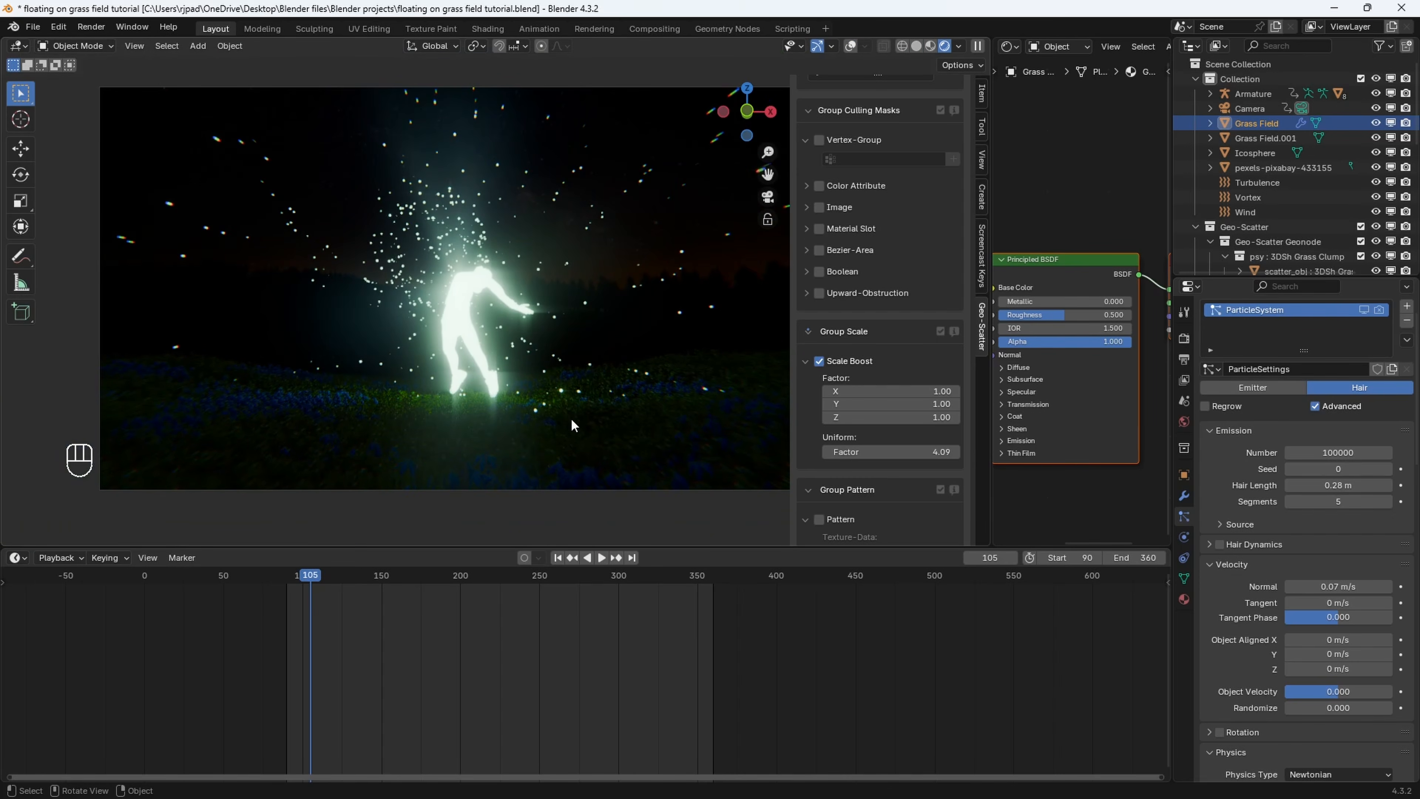
pyautogui.scroll(5, 566, 379)
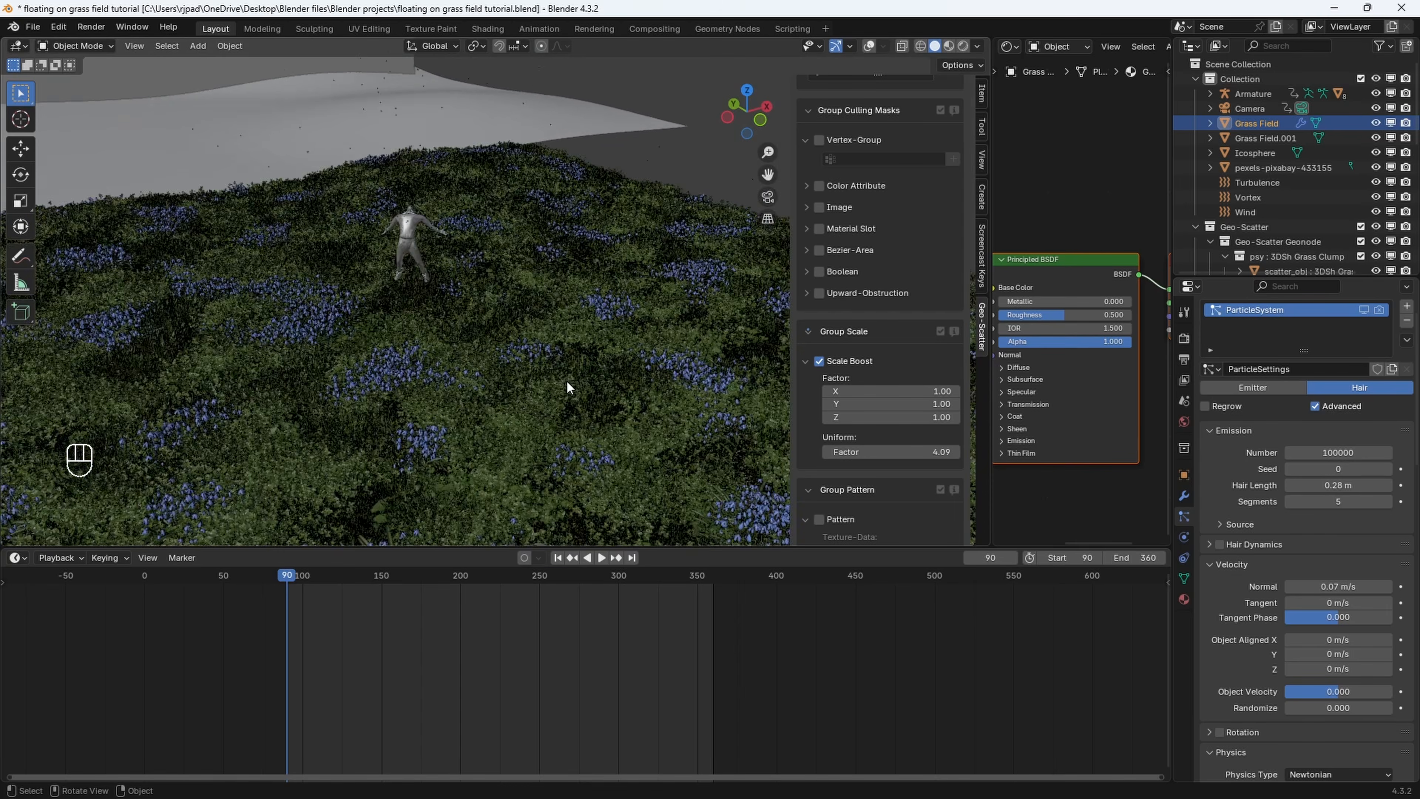
# Show the viewport overlays and examine the scattered grass field from above and from the side
pyautogui.click(869, 47)
pyautogui.keyDown('shift'); pyautogui.moveTo(444, 383); pyautogui.dragTo(469, 402, button='middle'); pyautogui.keyUp('shift')
pyautogui.scroll(-5, 485, 182)
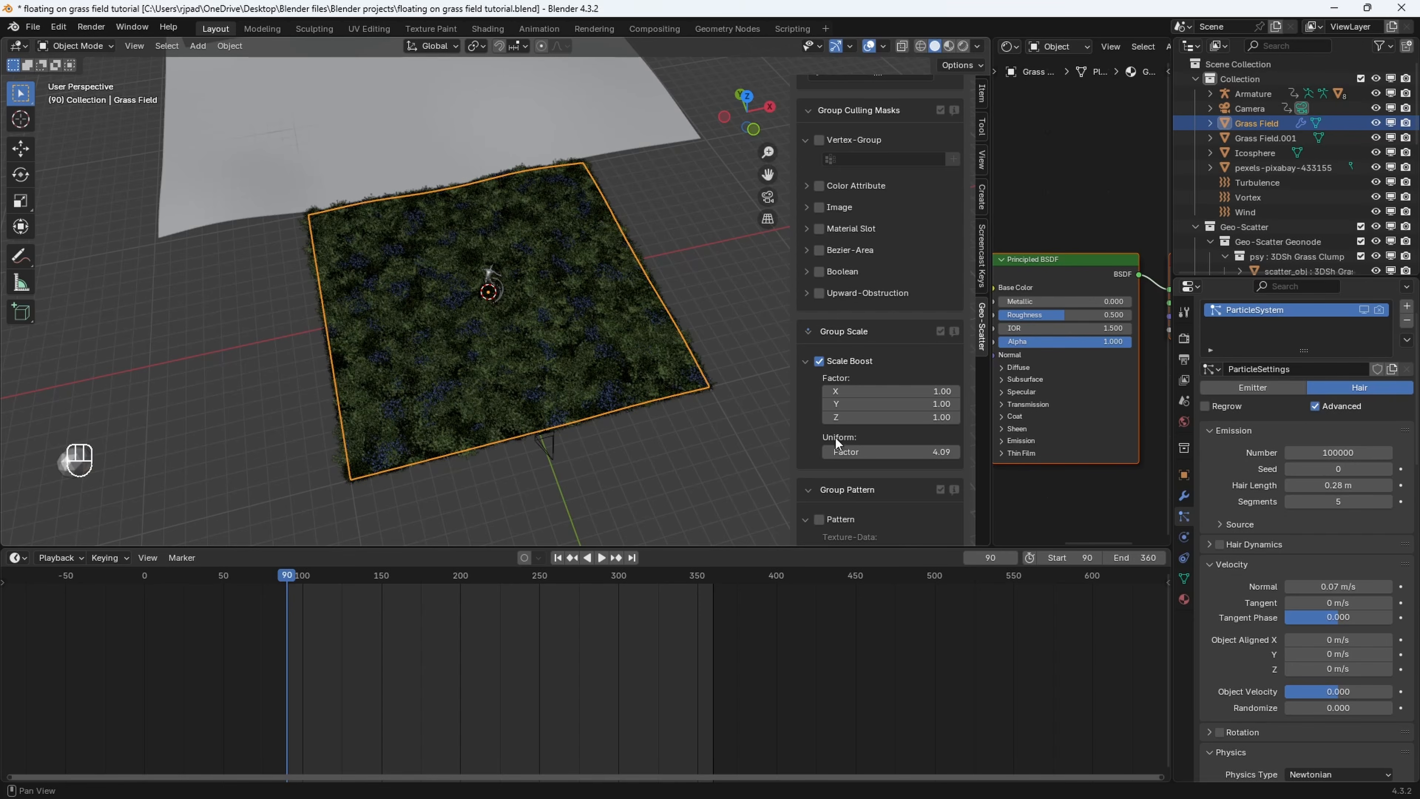
pyautogui.scroll(3, 835, 437)
pyautogui.press('KP_0')
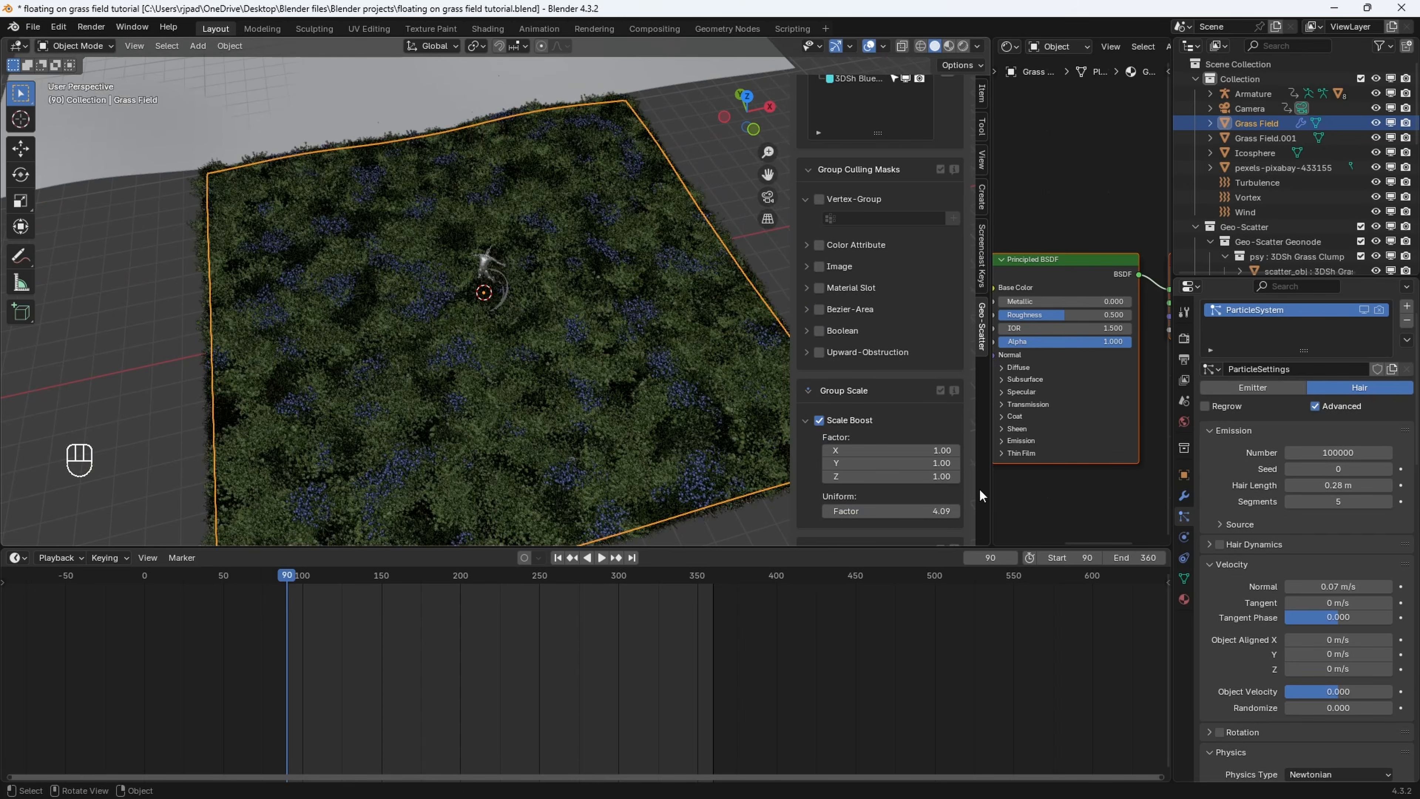
pyautogui.moveTo(535, 303); pyautogui.dragTo(551, 254, button='middle')
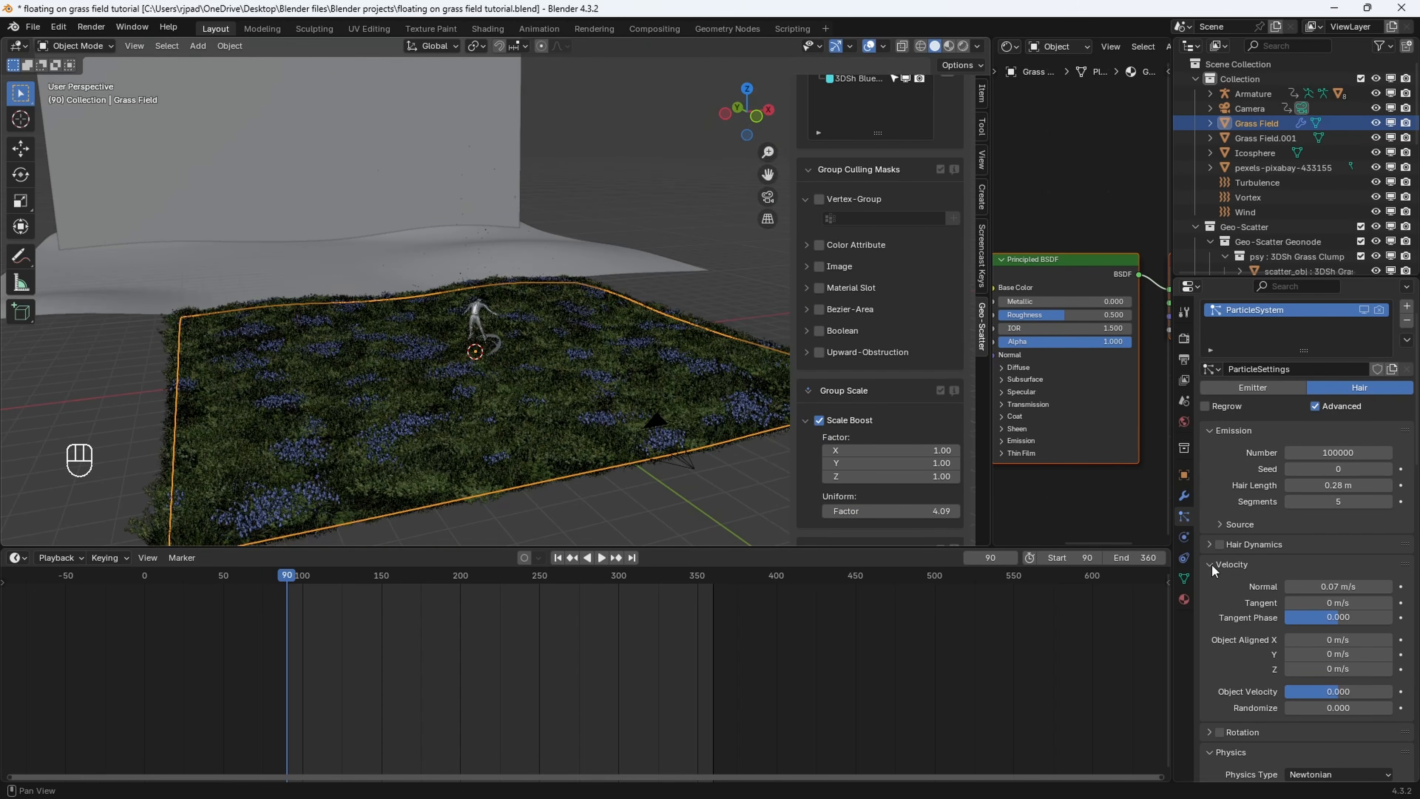
# Add a vertex group named Grass Density to the Grass Field
pyautogui.click(1184, 582)
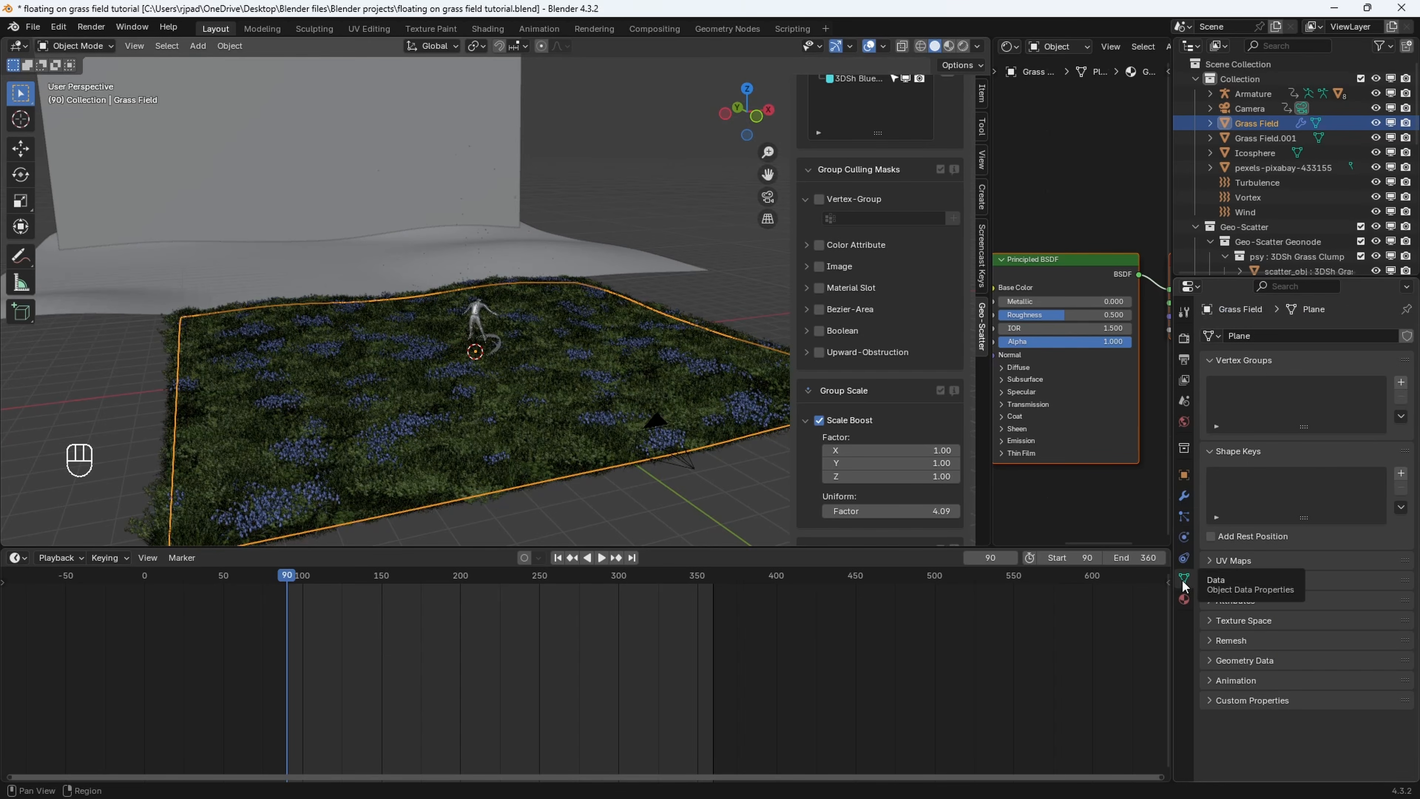
pyautogui.click(1402, 384)
pyautogui.doubleClick(1273, 387)
pyautogui.write('G')
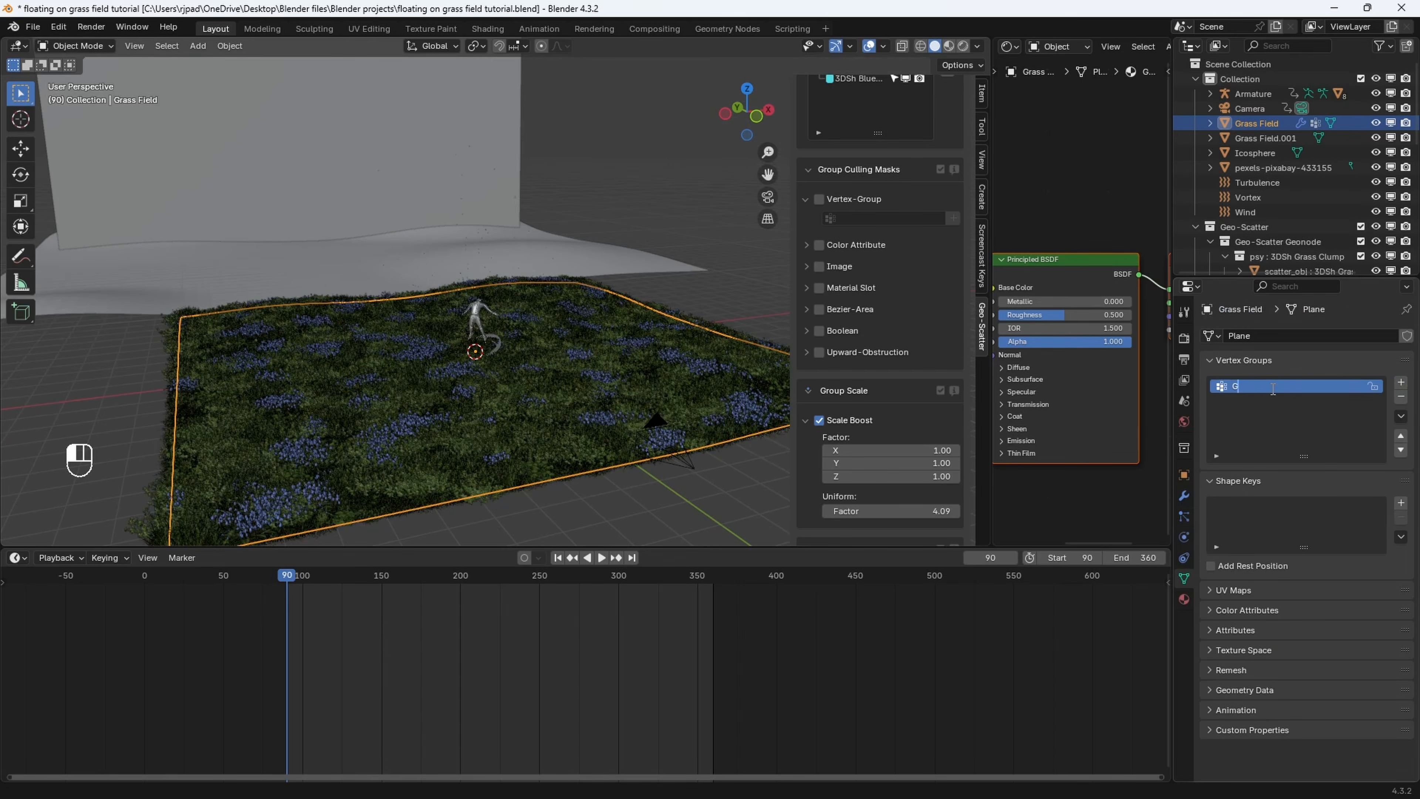
pyautogui.write('rass Density')
pyautogui.press('Return')
# Hide the Grass 07 scatter group in the viewport and switch the Grass Field to Weight Paint mode
pyautogui.moveTo(612, 313); pyautogui.dragTo(593, 347, button='middle')
pyautogui.scroll(10, 897, 349)
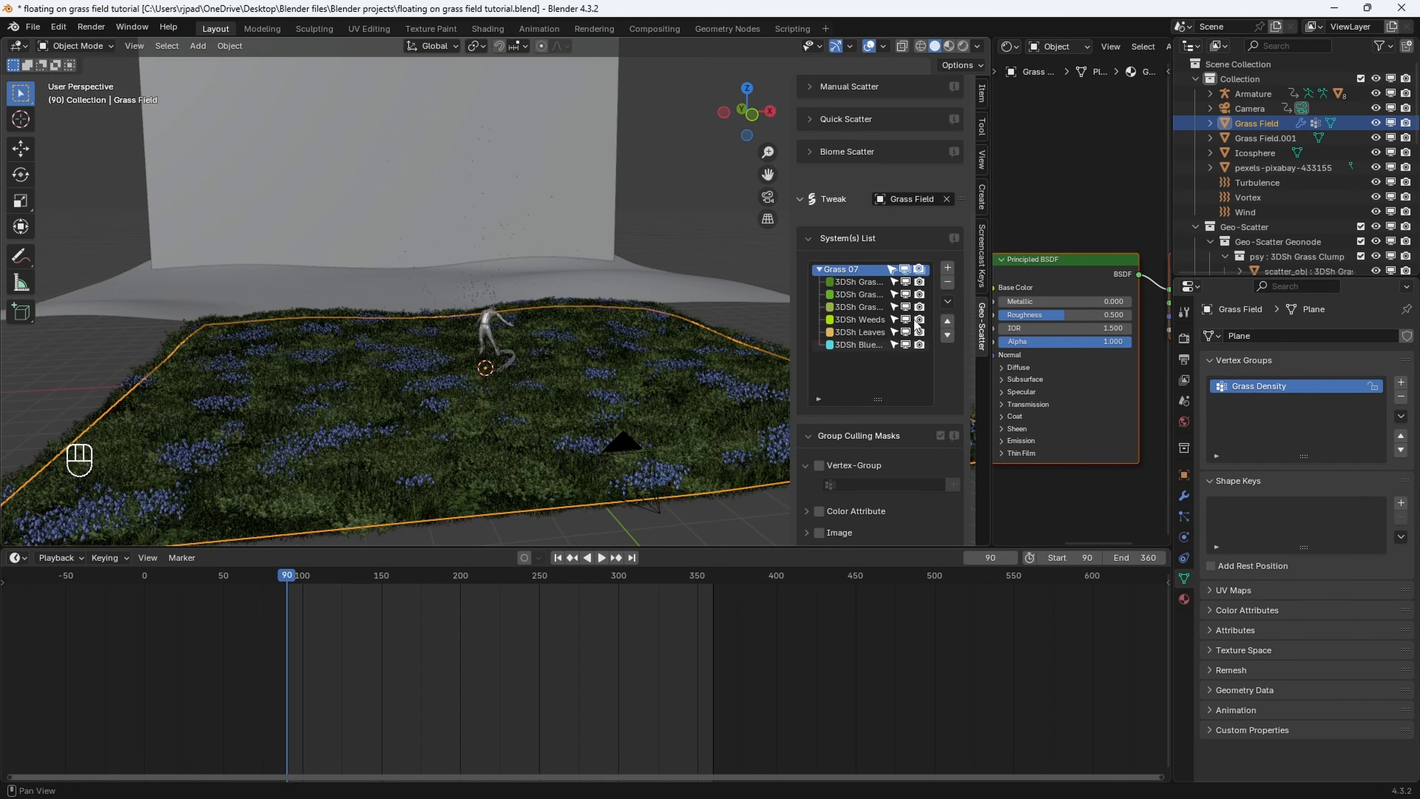
pyautogui.click(906, 274)
pyautogui.moveTo(577, 321); pyautogui.dragTo(313, 103, button='middle')
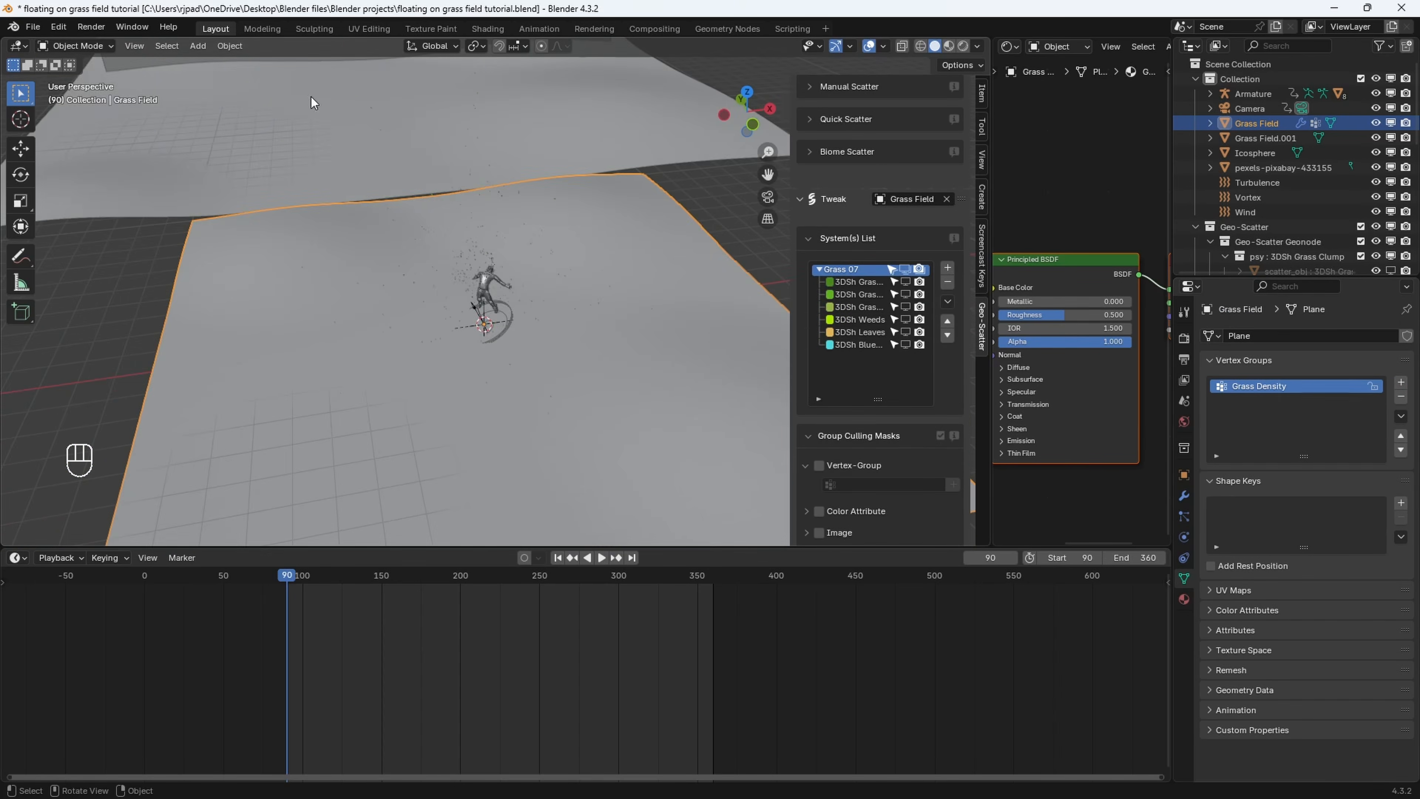
pyautogui.click(88, 48)
pyautogui.click(84, 128)
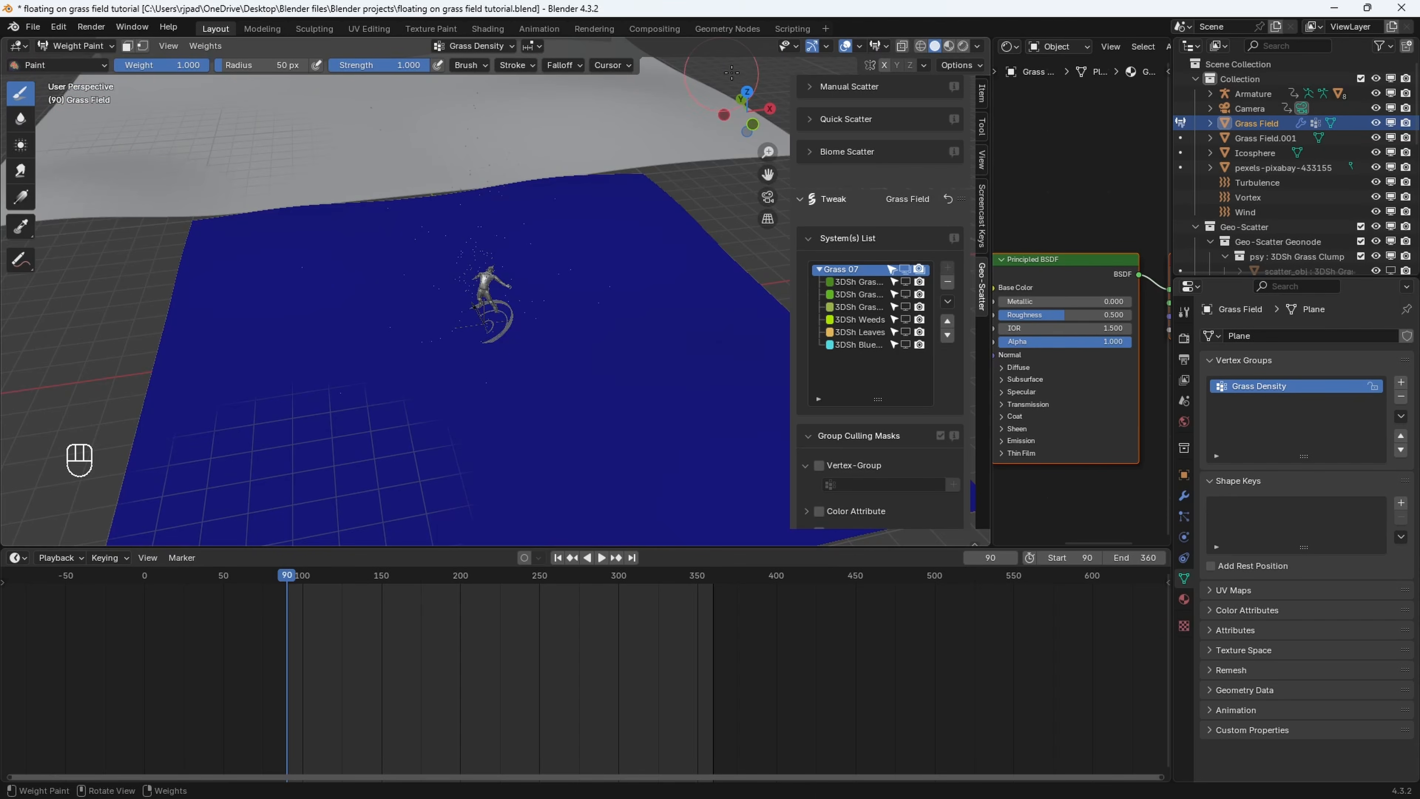
# Enlarge the weight brush radius to 143 px and paint full weight over the middle of the Grass Field around the character
pyautogui.click(747, 92)
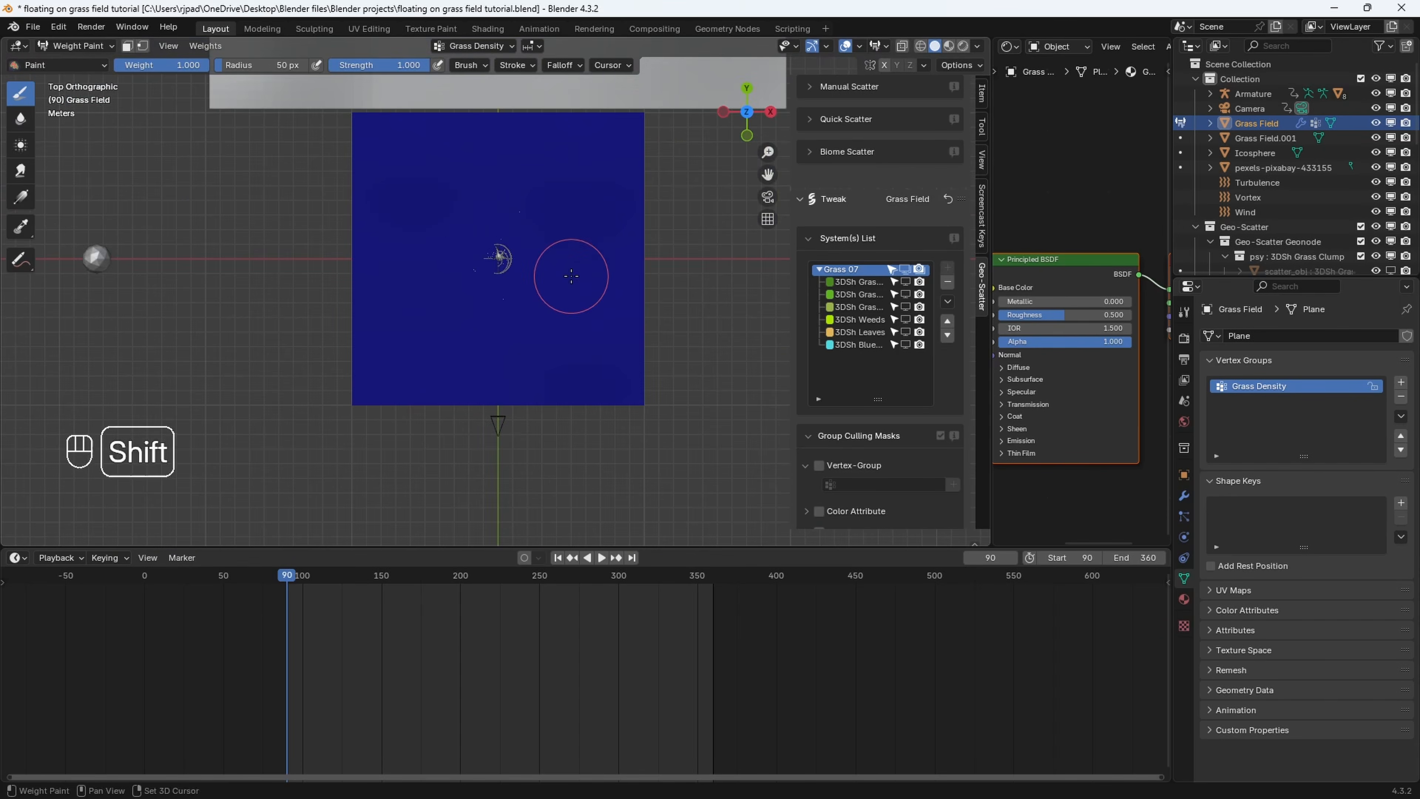
pyautogui.scroll(2, 571, 275)
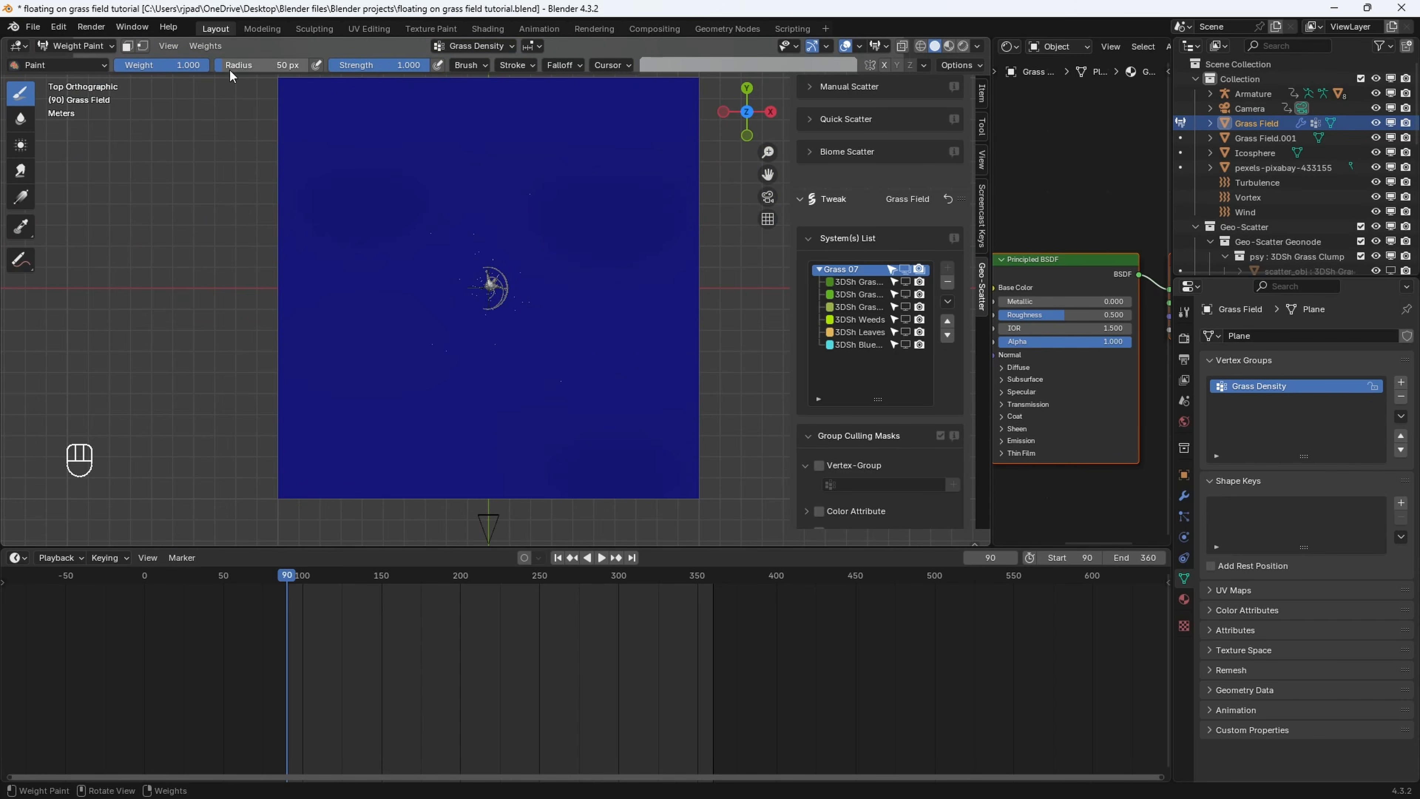
pyautogui.moveTo(229, 69); pyautogui.dragTo(236, 66)
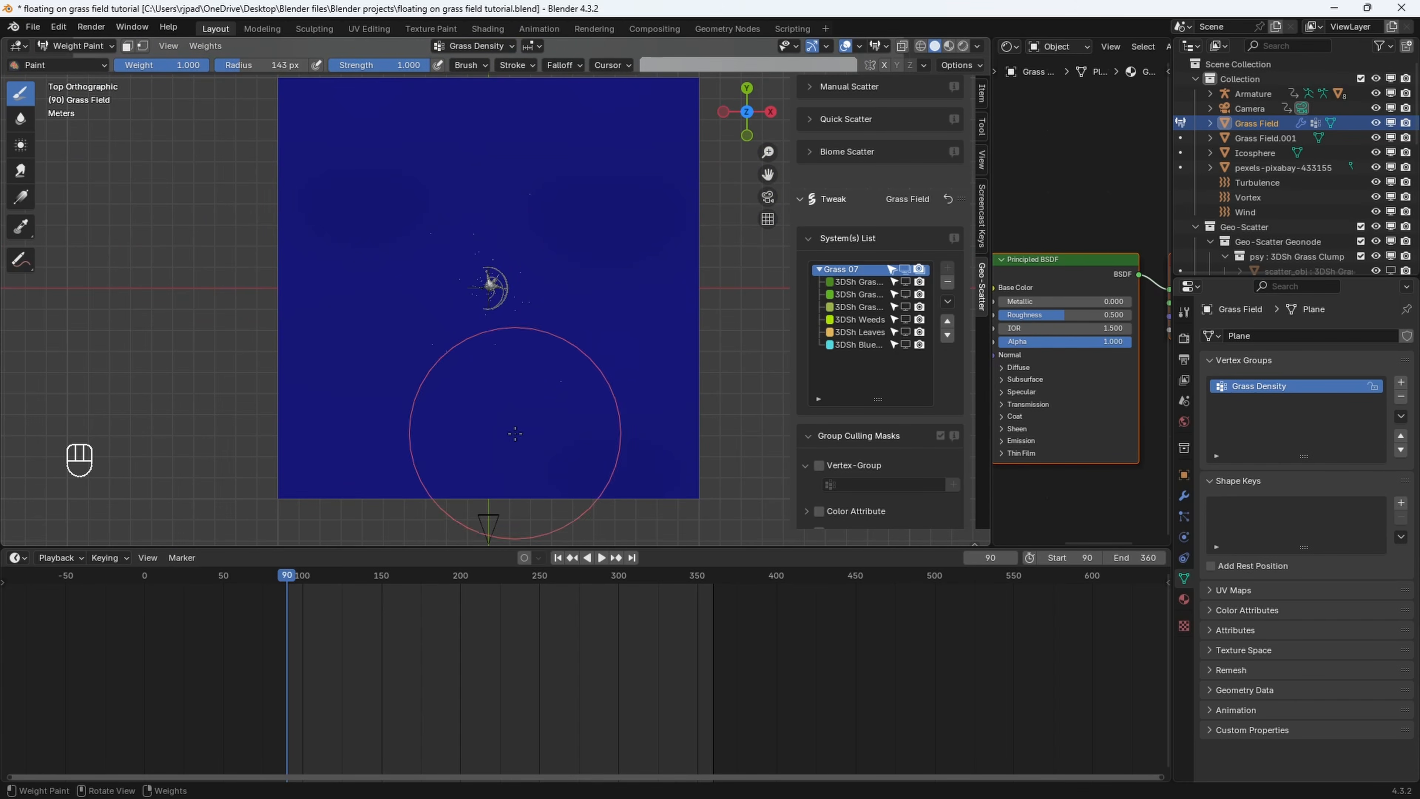
pyautogui.click(767, 196)
pyautogui.moveTo(643, 392)
pyautogui.mouseDown()
pyautogui.moveTo(580, 403)
pyautogui.moveTo(580, 386)
pyautogui.moveTo(555, 414)
pyautogui.moveTo(492, 397)
pyautogui.moveTo(336, 404)
pyautogui.moveTo(349, 387)
pyautogui.moveTo(423, 401)
pyautogui.moveTo(511, 387)
pyautogui.mouseUp()
pyautogui.moveTo(524, 383); pyautogui.dragTo(528, 401, button='middle')
pyautogui.scroll(-6, 534, 381)
pyautogui.moveTo(537, 338); pyautogui.dragTo(527, 372, button='middle')
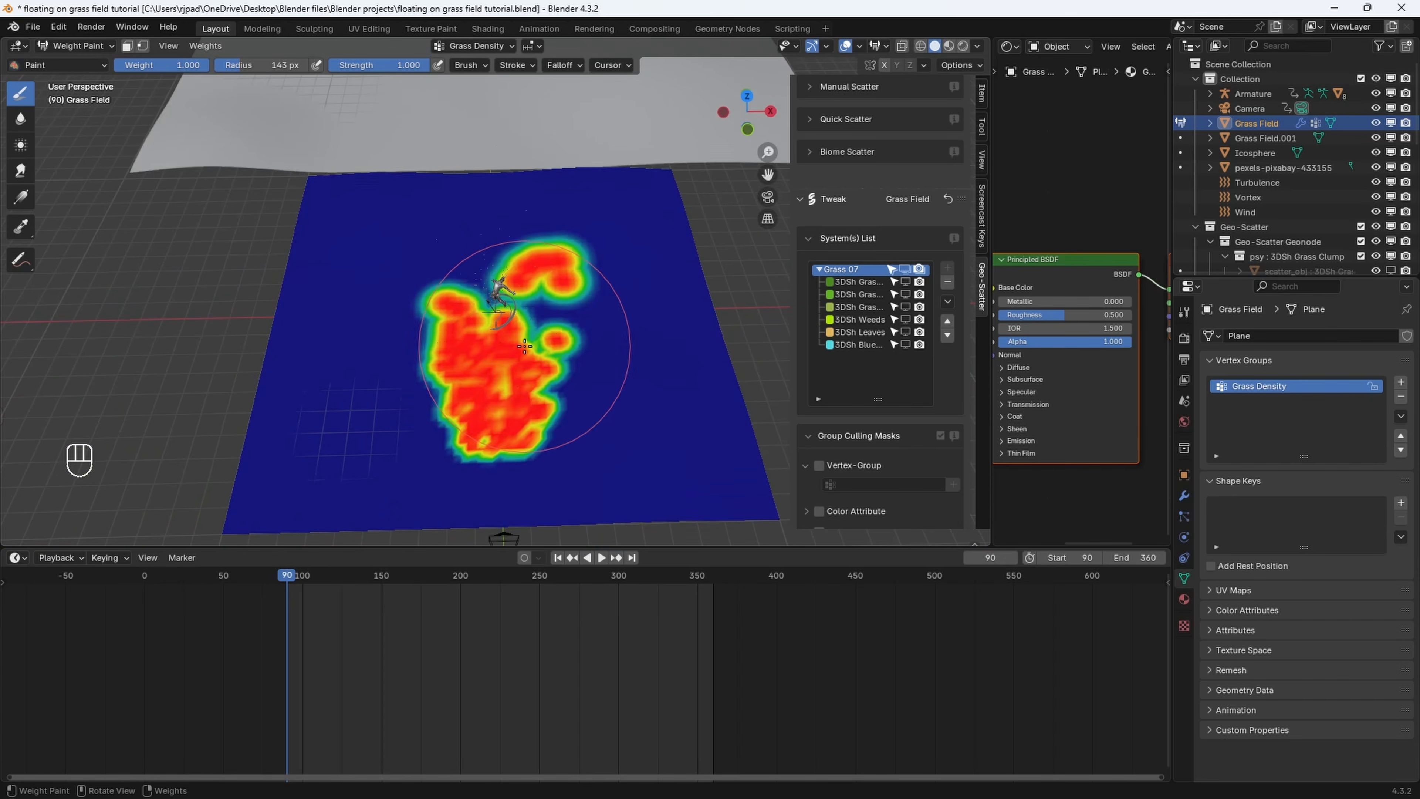
pyautogui.moveTo(529, 367)
pyautogui.mouseDown()
pyautogui.moveTo(466, 319)
pyautogui.moveTo(498, 293)
pyautogui.mouseUp()
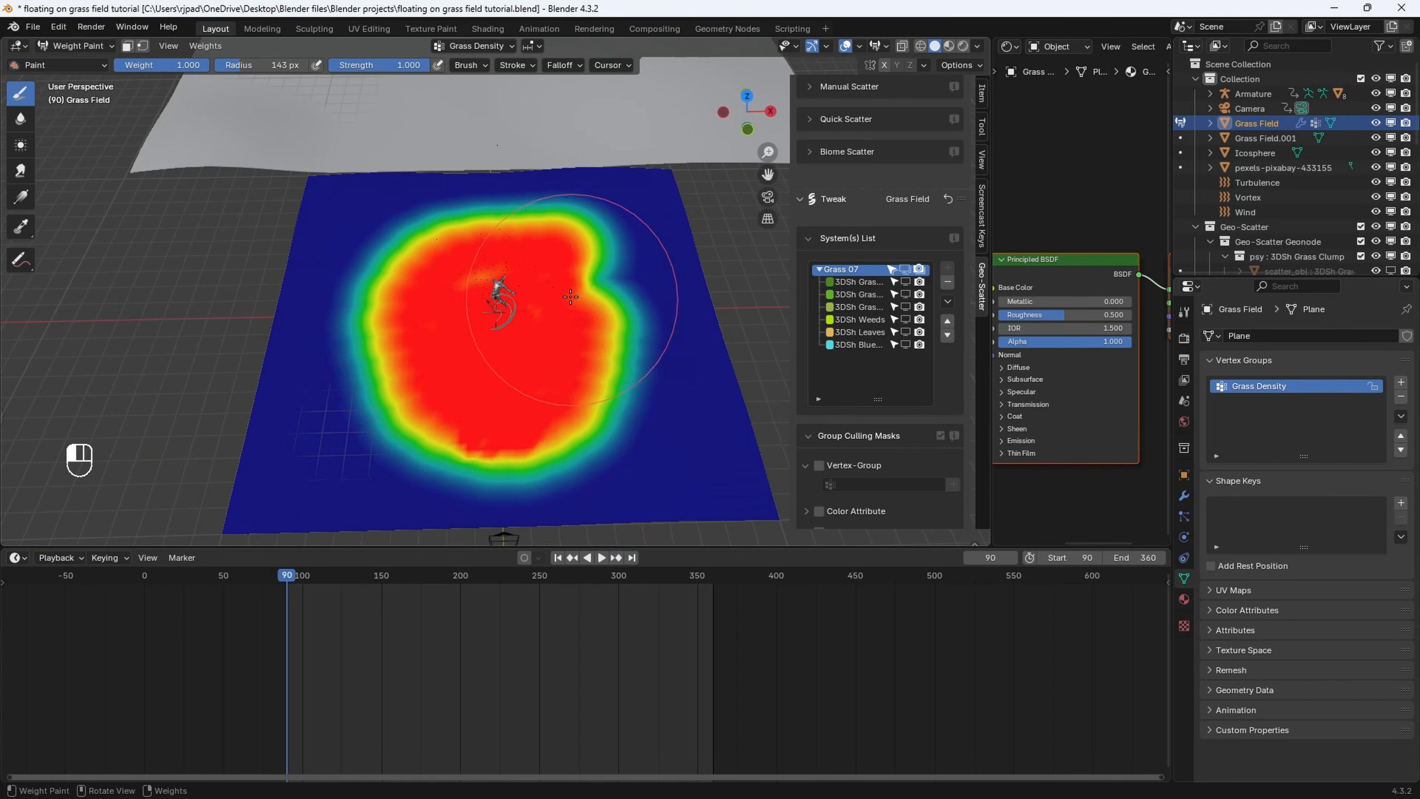
# Extend the full-weight area outward until it covers the ground seen by the camera, leaving the field's outer edges unpainted
pyautogui.press('KP_0')
pyautogui.moveTo(306, 316); pyautogui.dragTo(335, 330)
pyautogui.press('KP_0')
pyautogui.moveTo(358, 313); pyautogui.dragTo(359, 369, button='middle')
pyautogui.moveTo(307, 219); pyautogui.dragTo(682, 218)
pyautogui.press('KP_0')
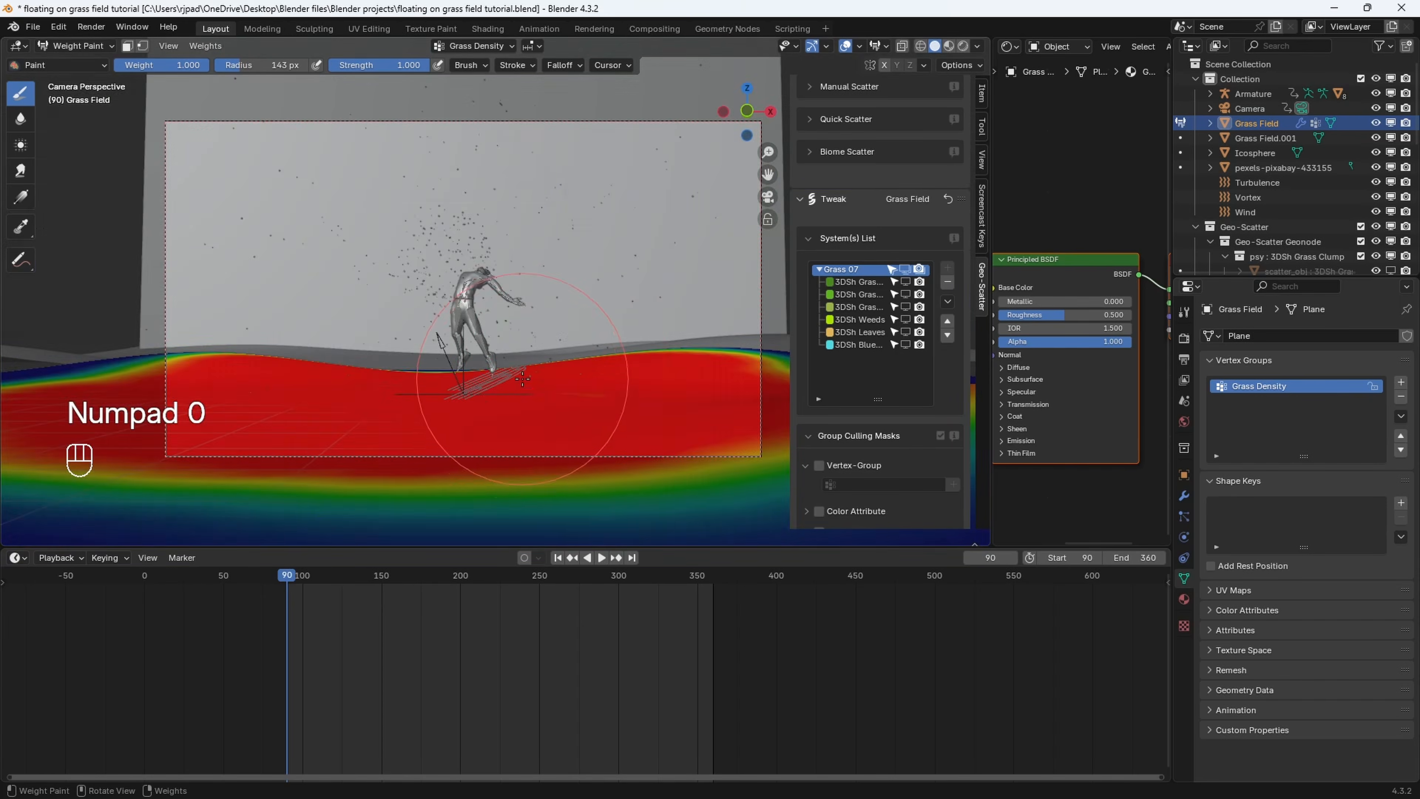
pyautogui.moveTo(563, 297); pyautogui.dragTo(559, 364, button='middle')
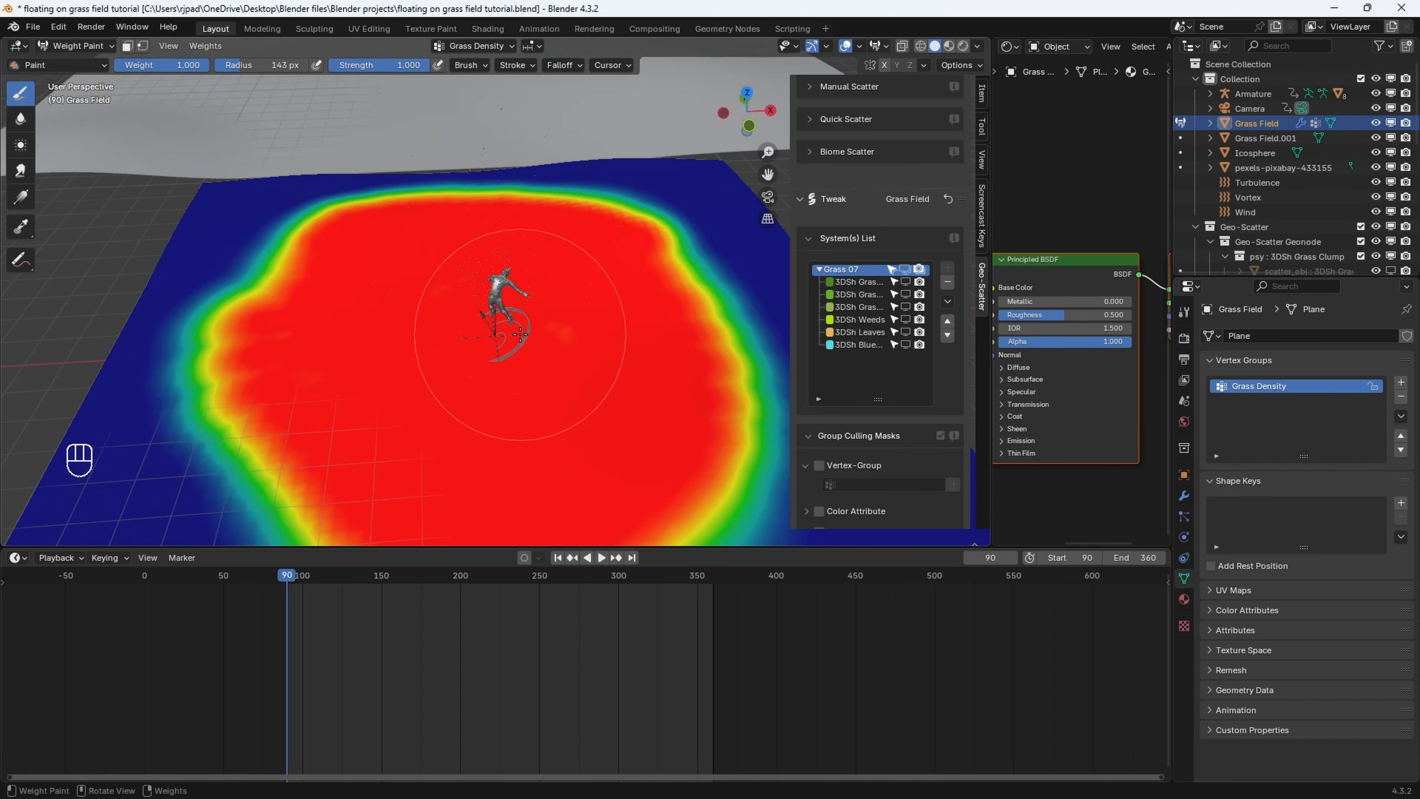
# Return the Grass Field to Object Mode and show the Grass 07 scatter group in the viewport
pyautogui.click(75, 45)
pyautogui.click(68, 66)
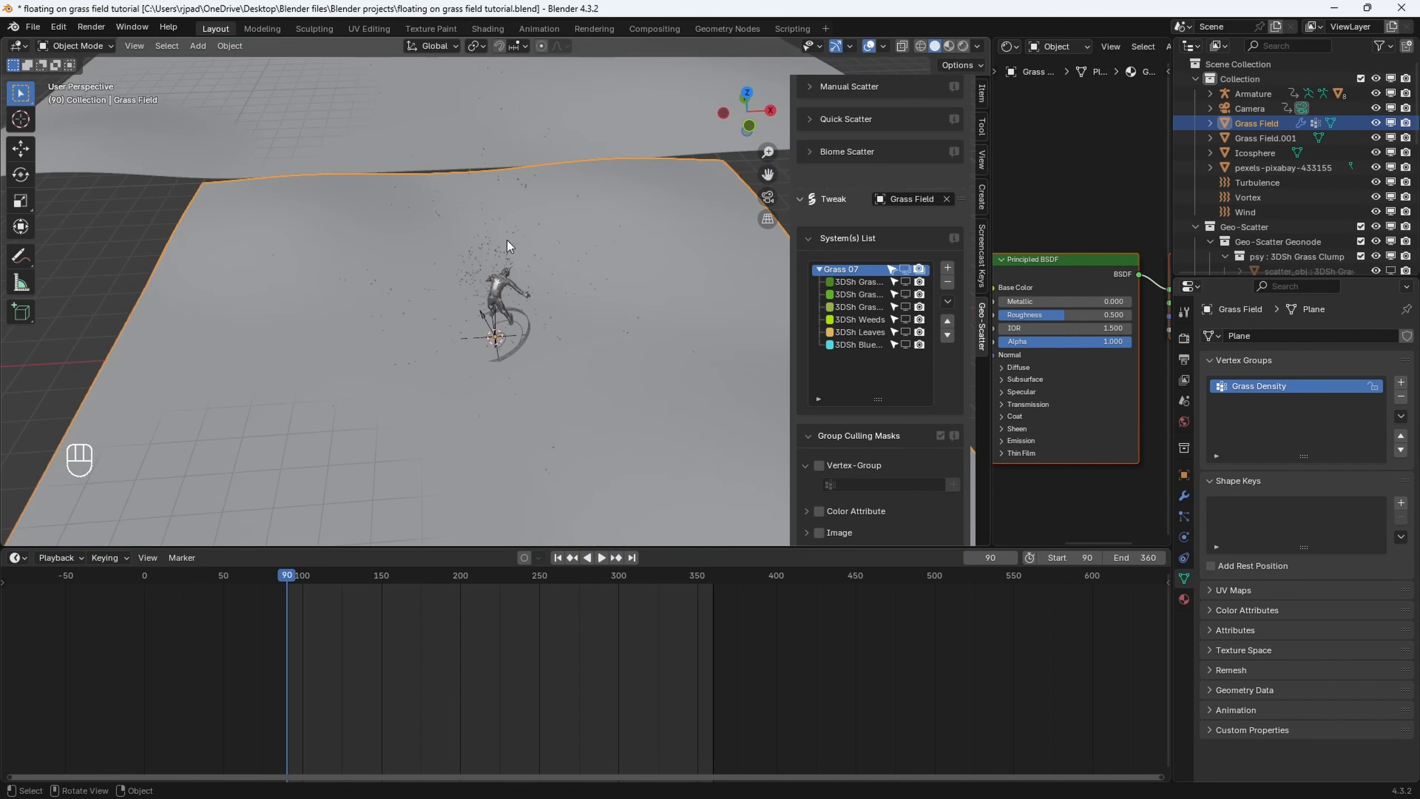
pyautogui.scroll(-2, 685, 352)
pyautogui.click(906, 270)
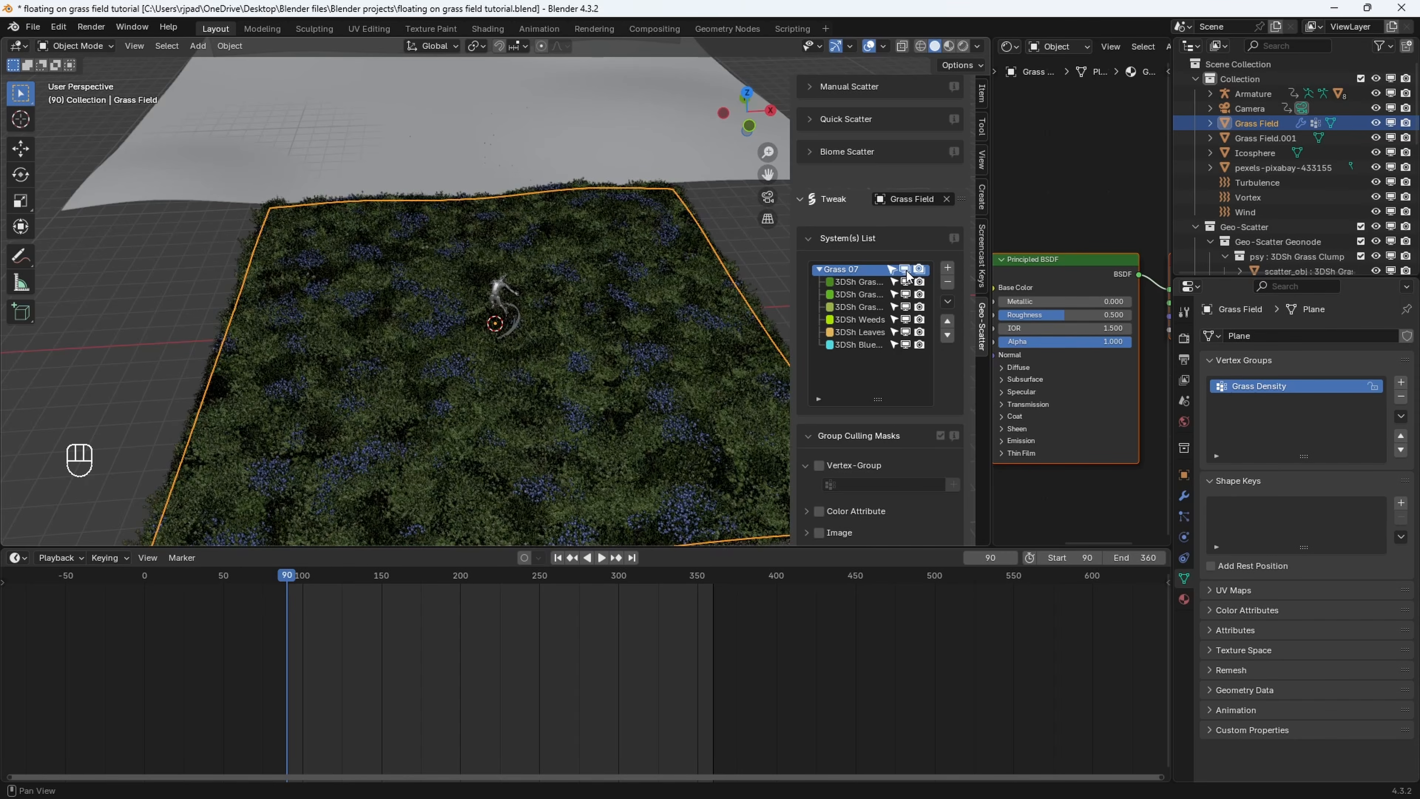
# Enable the Vertex-Group culling mask for Grass 07, assign Grass Density, and reverse its influence
pyautogui.scroll(-5, 895, 435)
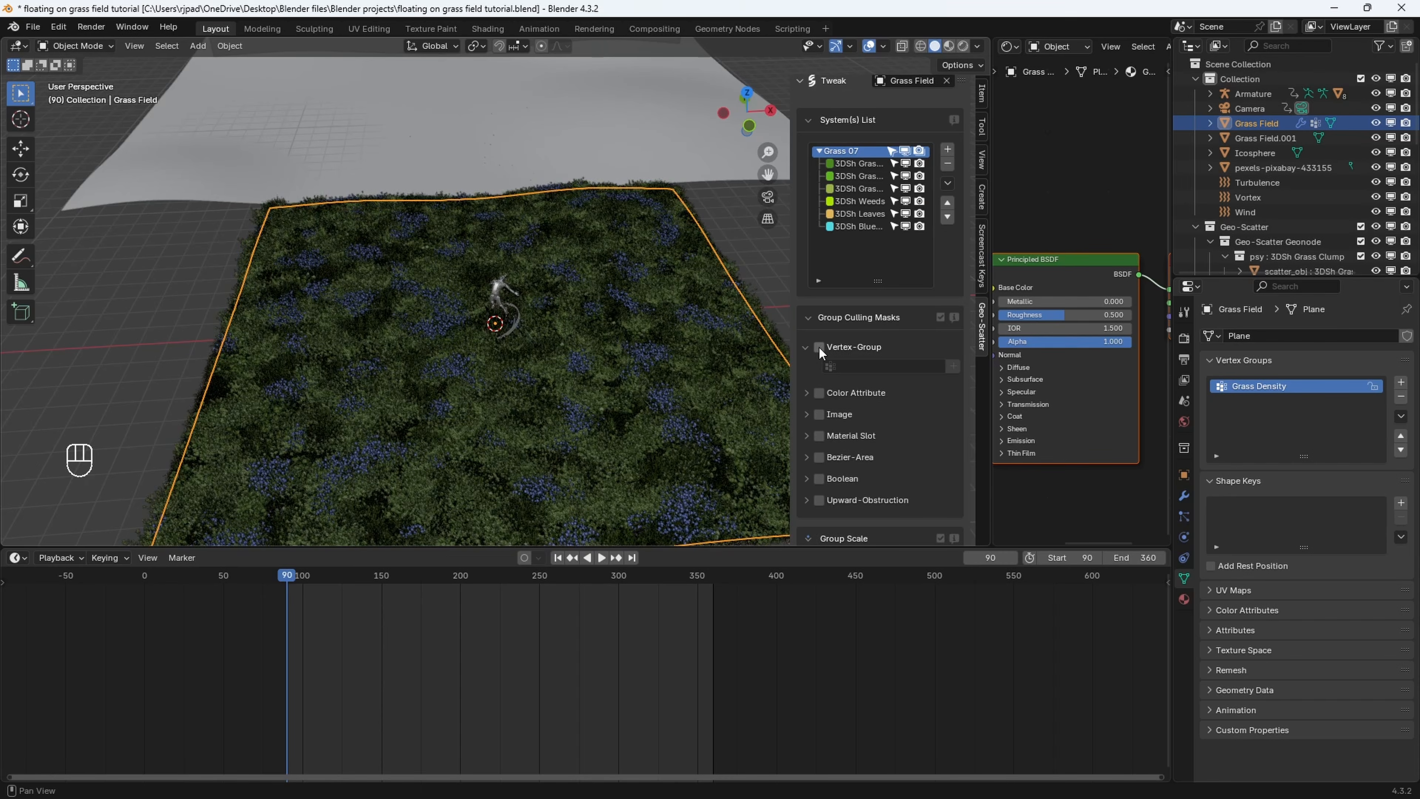
pyautogui.click(819, 346)
pyautogui.click(855, 365)
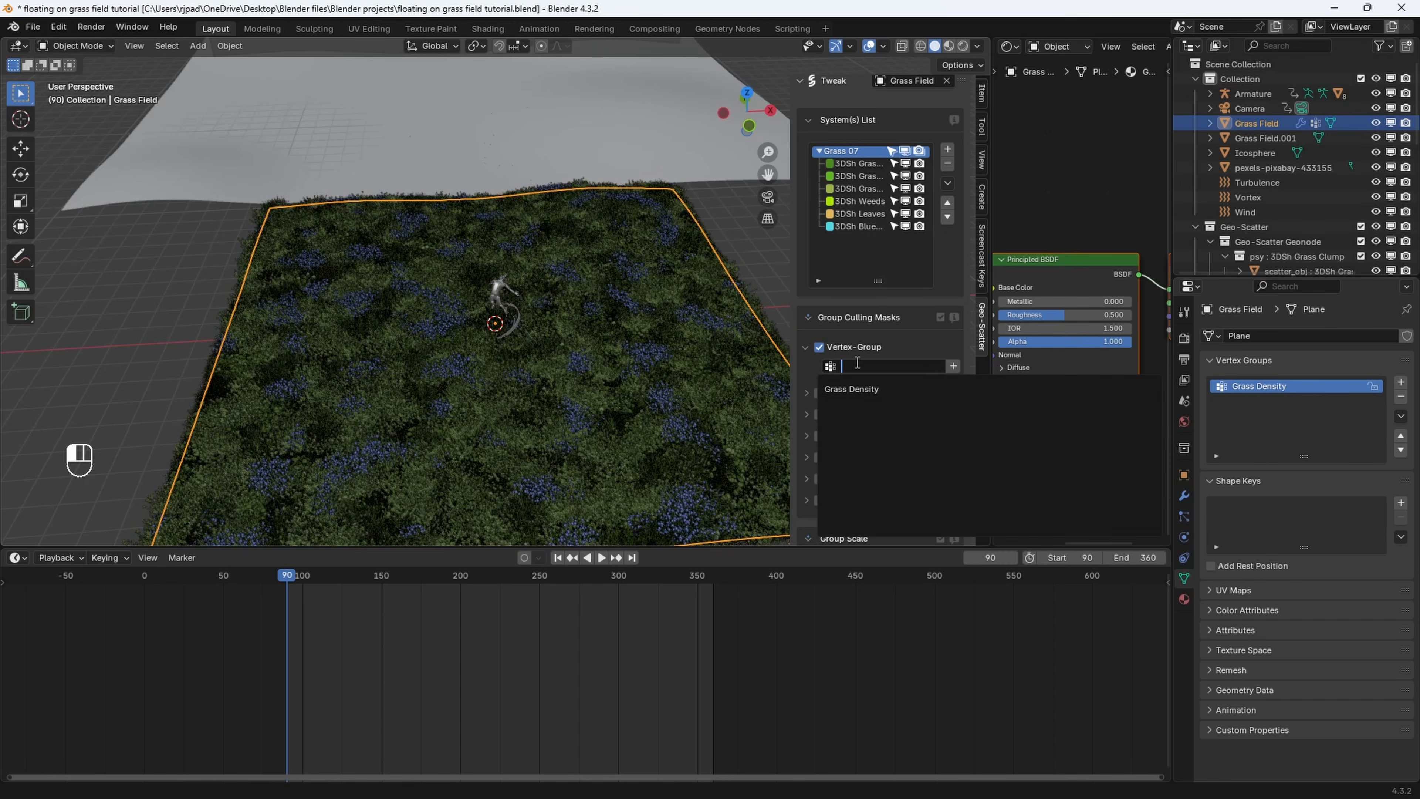
pyautogui.click(856, 389)
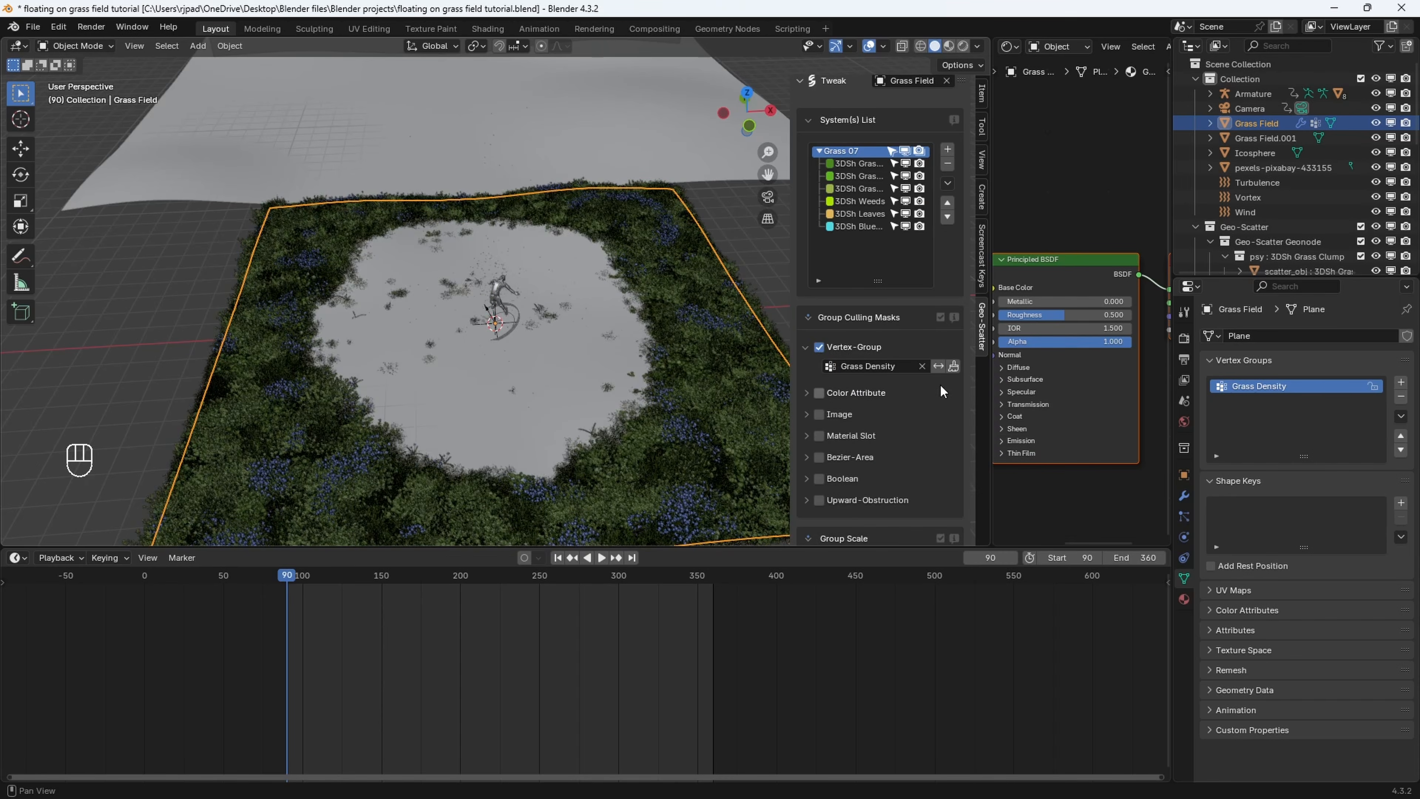
pyautogui.click(939, 365)
# Inspect the masked grass up close and through the camera while playing and scrubbing the animation
pyautogui.moveTo(535, 328); pyautogui.dragTo(566, 309, button='middle')
pyautogui.scroll(5, 531, 315)
pyautogui.scroll(-5, 541, 340)
pyautogui.press('KP_0')
pyautogui.press('space')
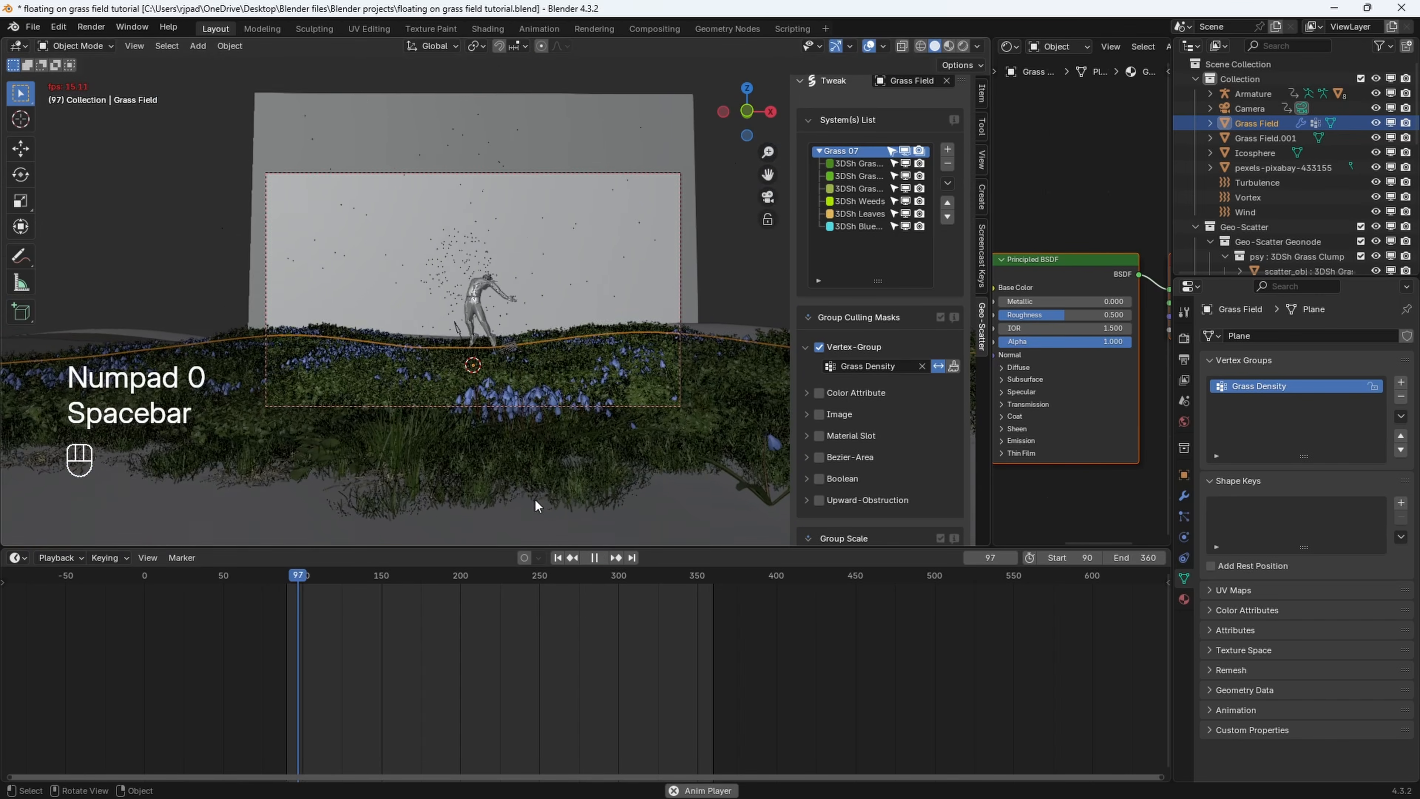
pyautogui.press('space')
pyautogui.moveTo(413, 584); pyautogui.dragTo(367, 595)
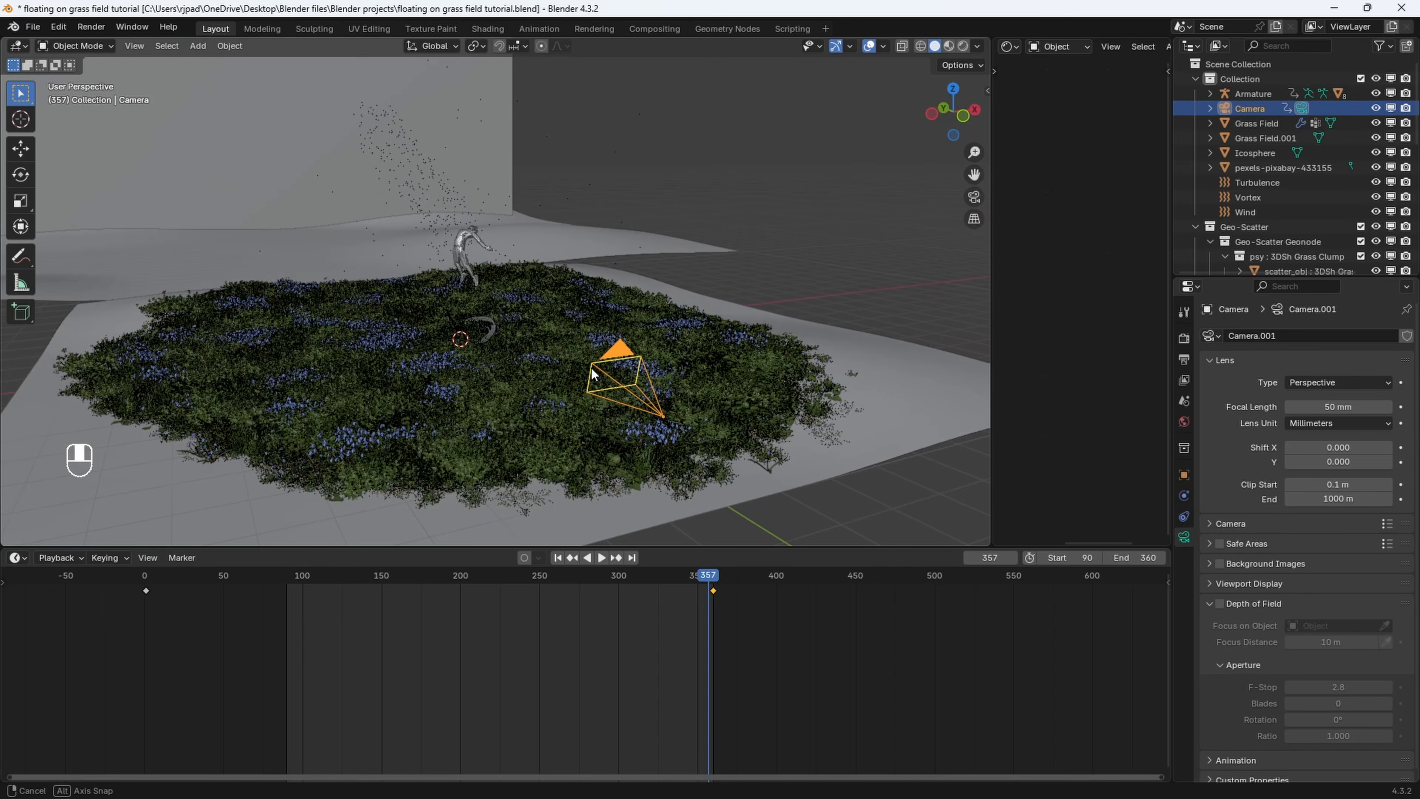
# Try out a duplicate of the camera placed elsewhere over the grass, and delete the copy
pyautogui.moveTo(615, 372); pyautogui.dragTo(616, 407, button='middle')
pyautogui.scroll(-4, 617, 412)
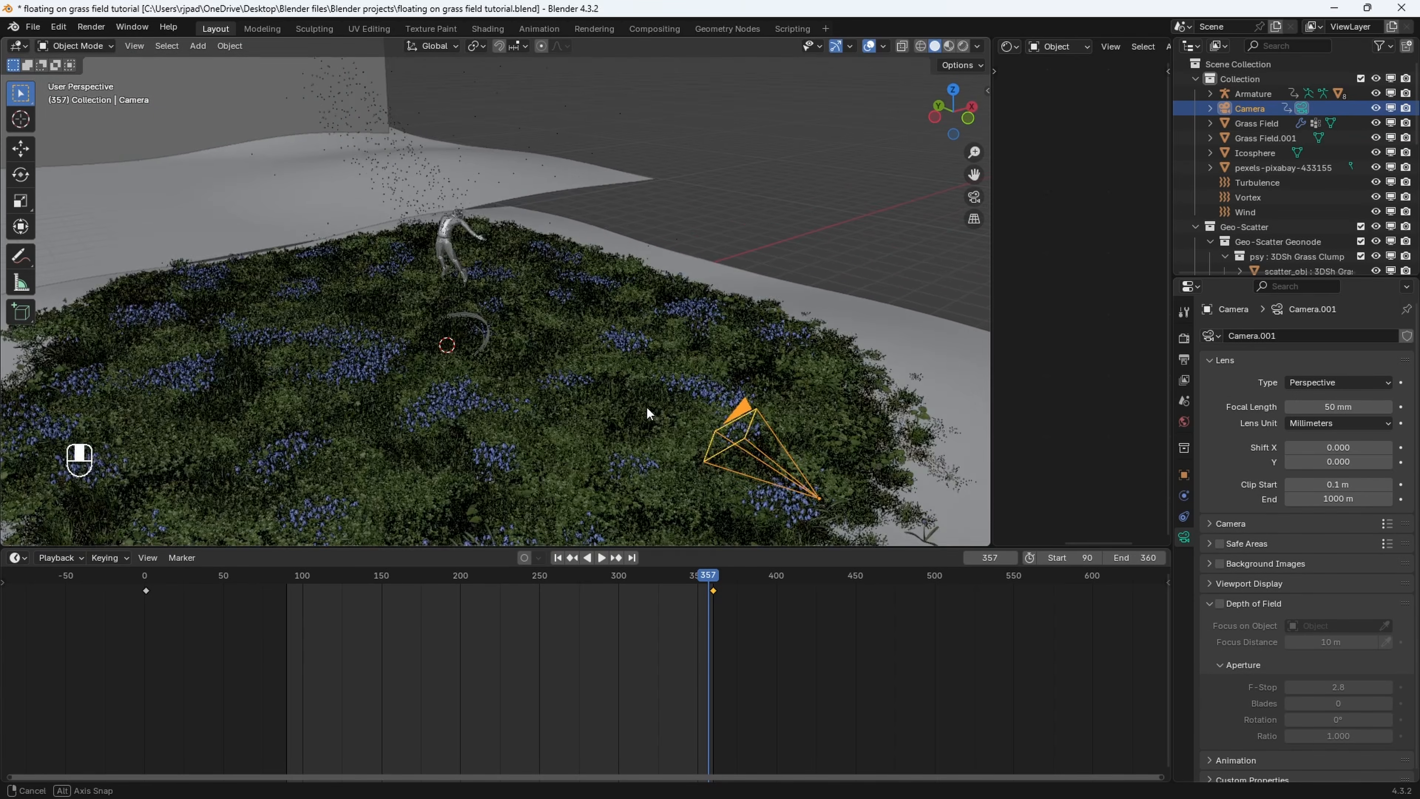
pyautogui.hotkey('shift', 'd')
pyautogui.click(451, 358)
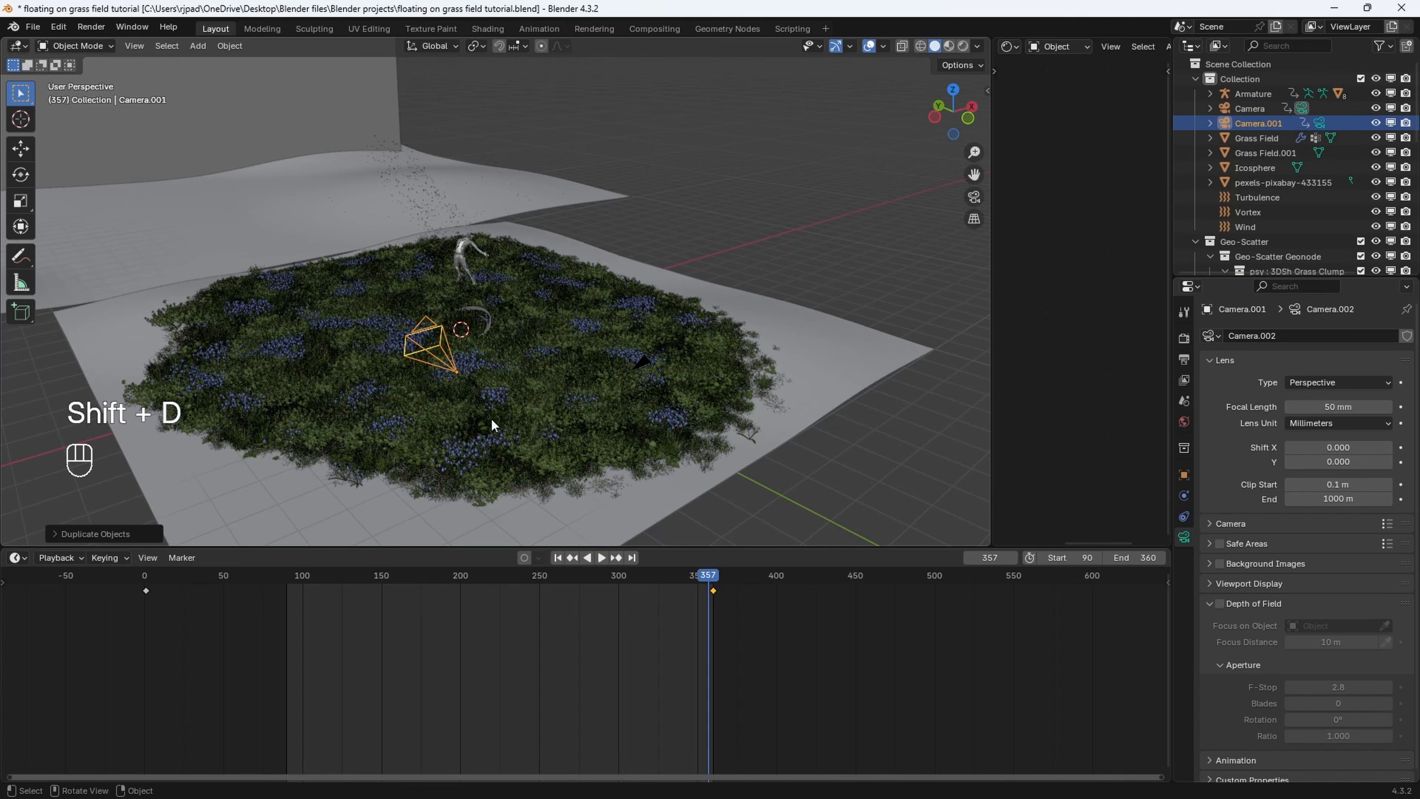
pyautogui.moveTo(493, 301); pyautogui.dragTo(559, 439, button='middle')
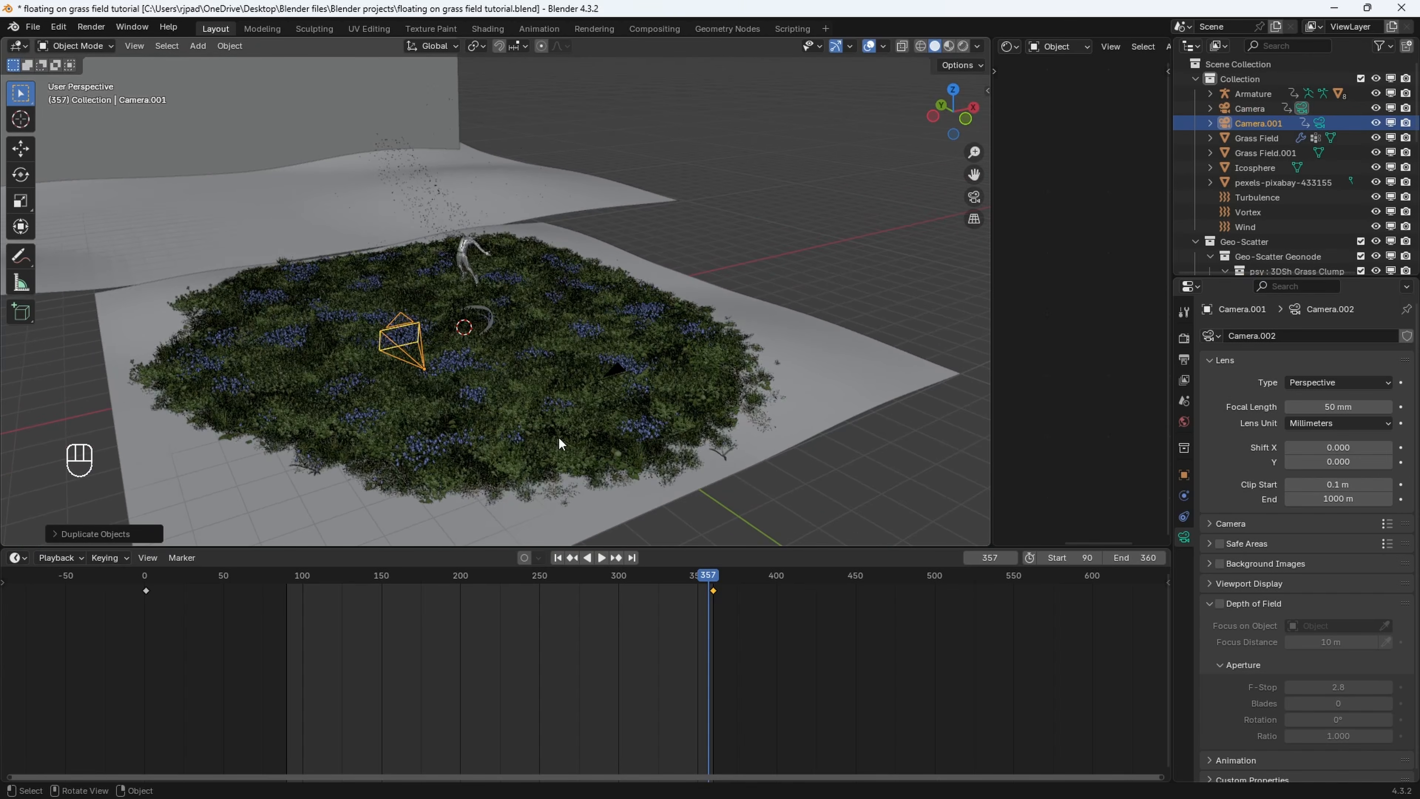
pyautogui.press('x')
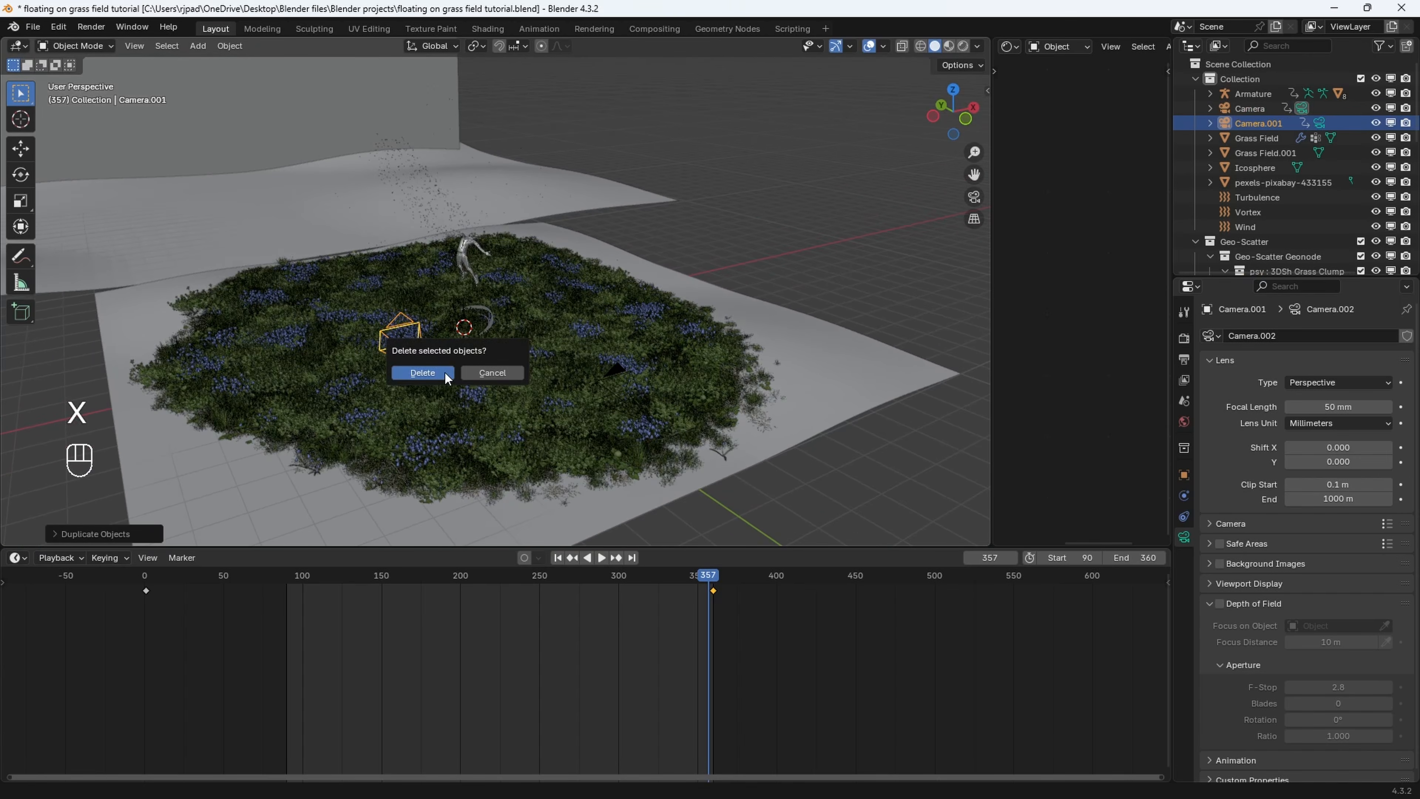
pyautogui.click(445, 371)
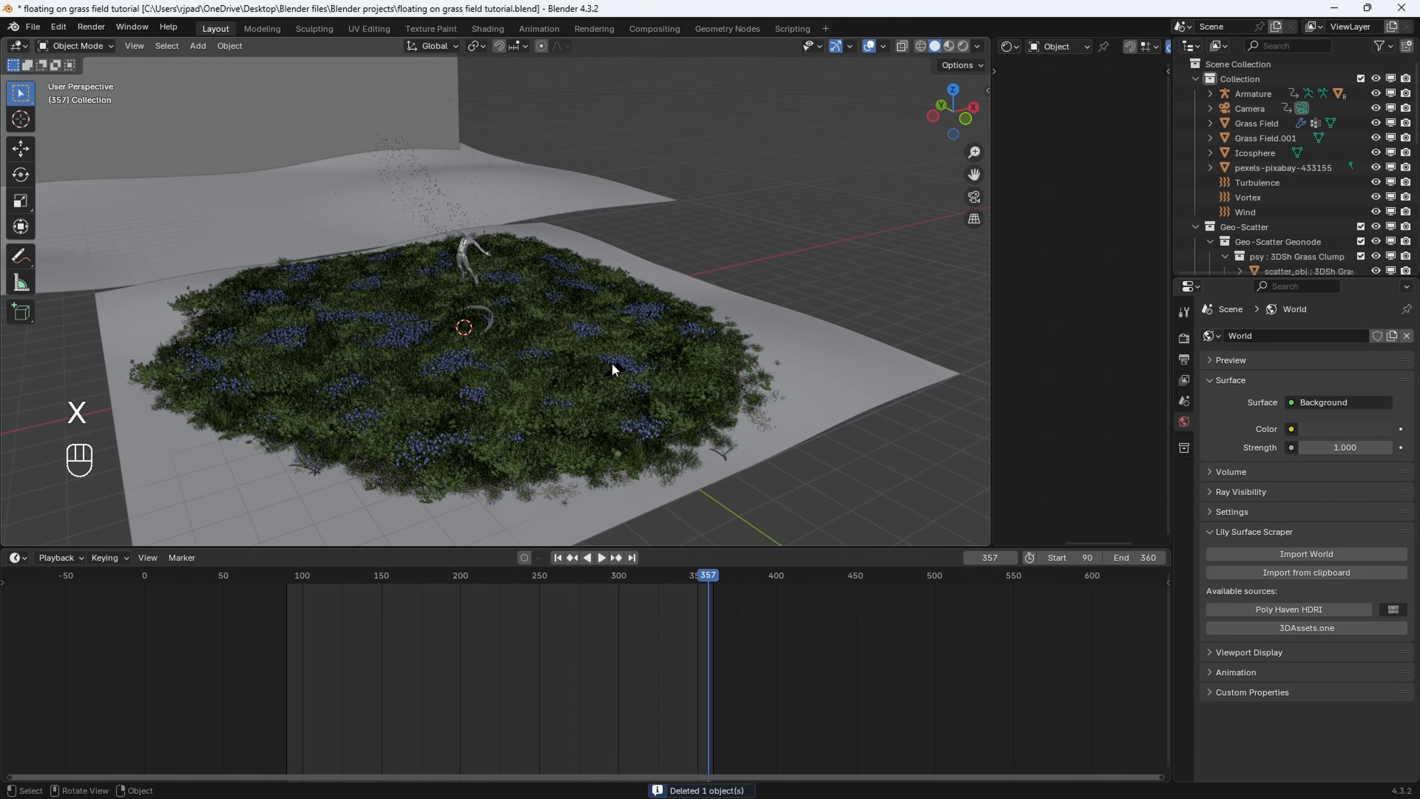
pyautogui.moveTo(612, 389); pyautogui.dragTo(566, 385, button='middle')
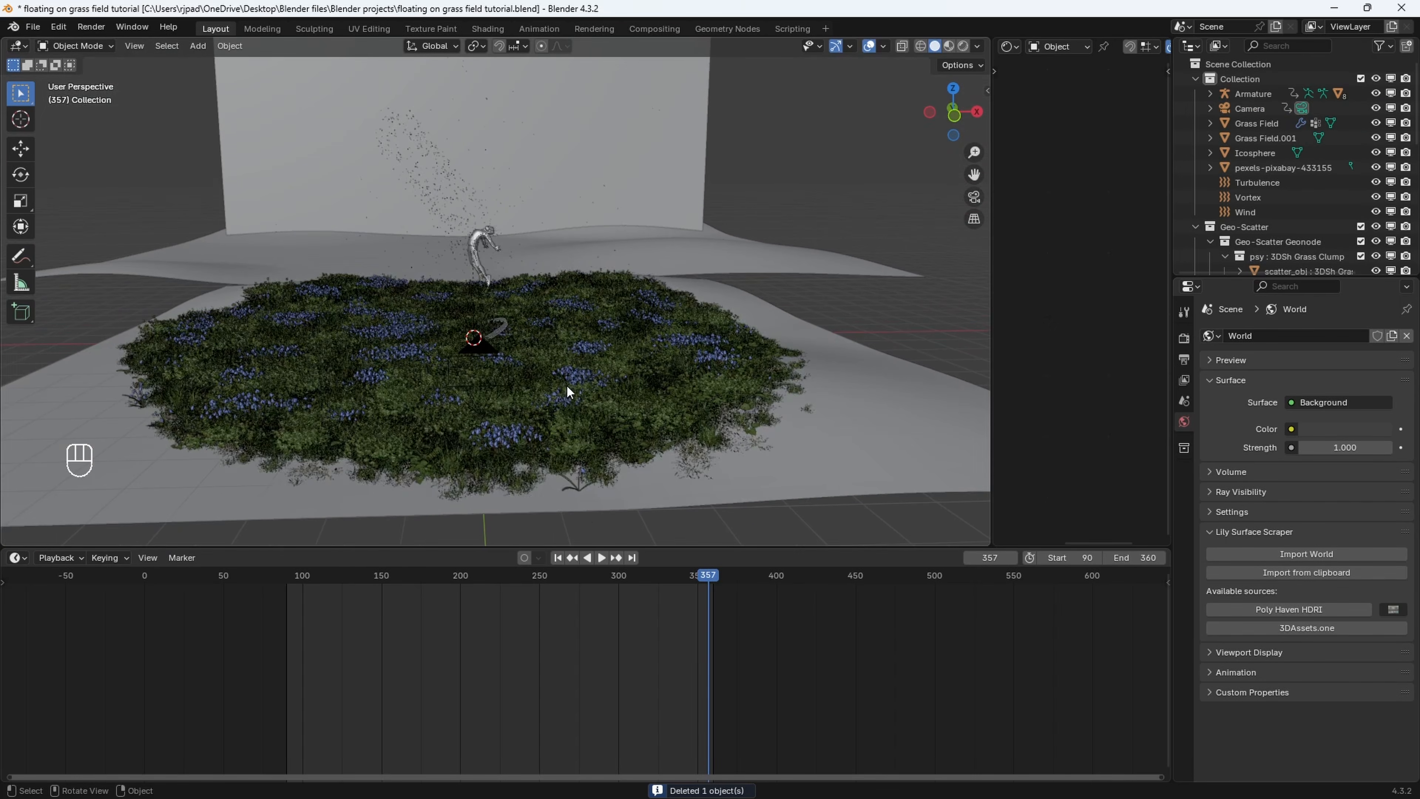
# Browse for the render output path and create a folder named "Floating on grass tutorial" inside clips
pyautogui.click(1183, 359)
pyautogui.scroll(-5, 1360, 668)
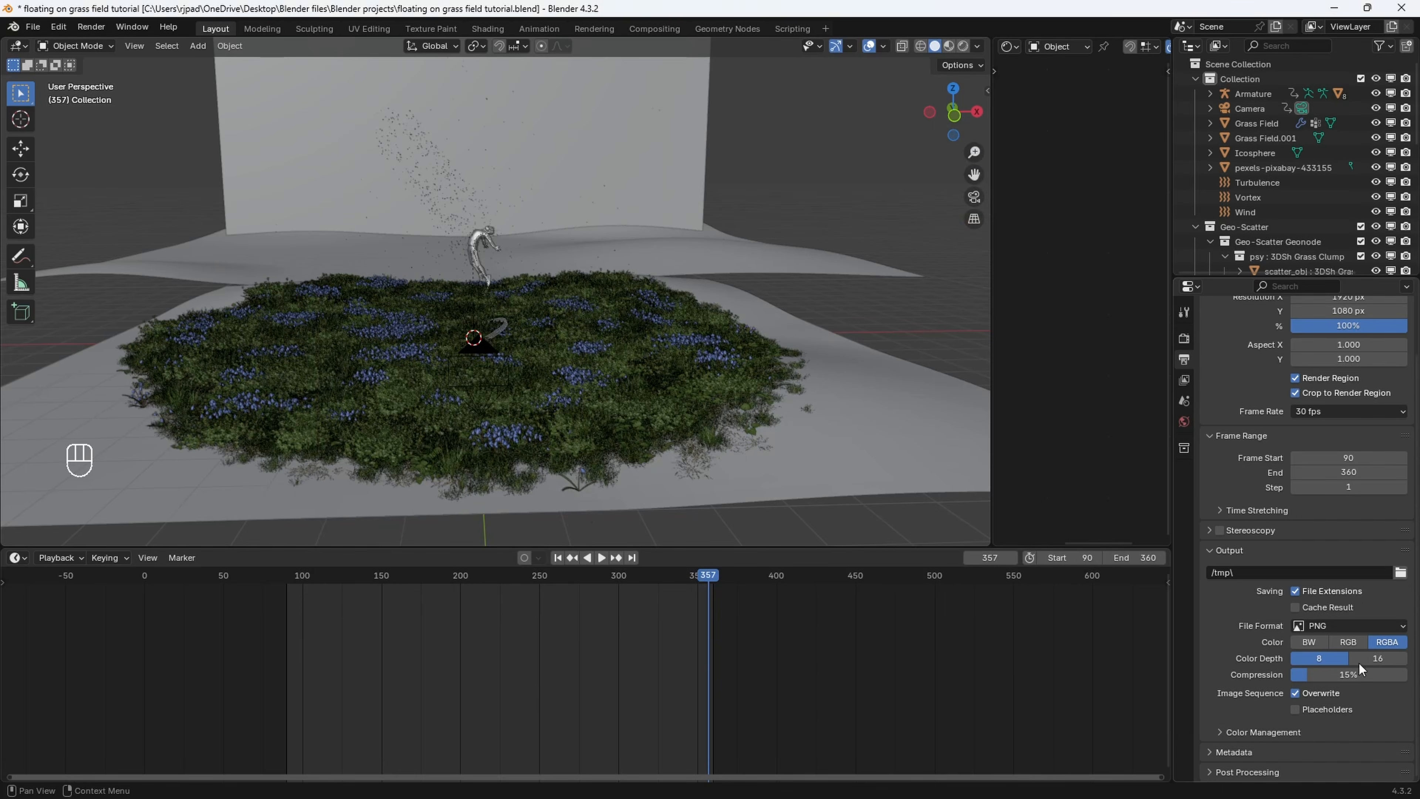
pyautogui.click(1401, 572)
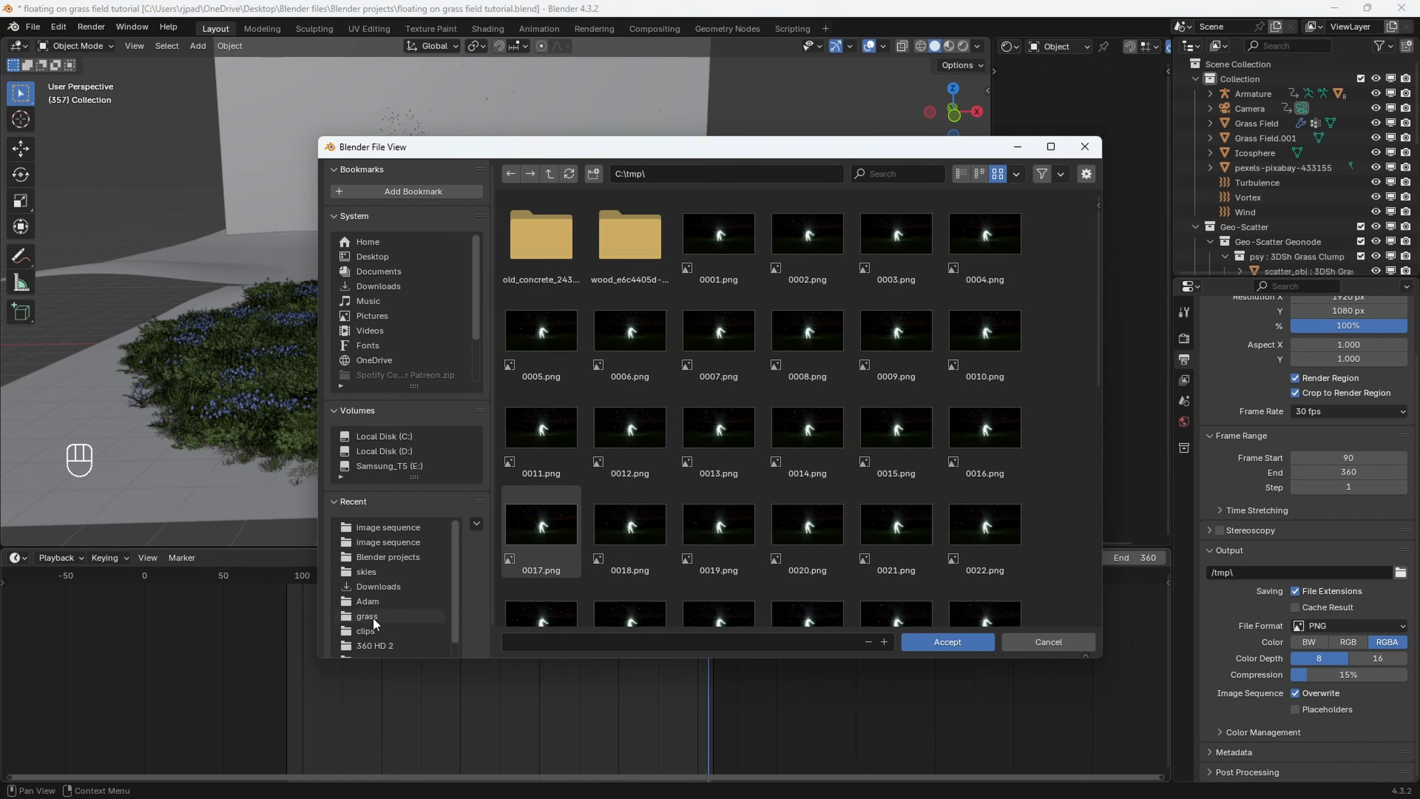
pyautogui.click(368, 631)
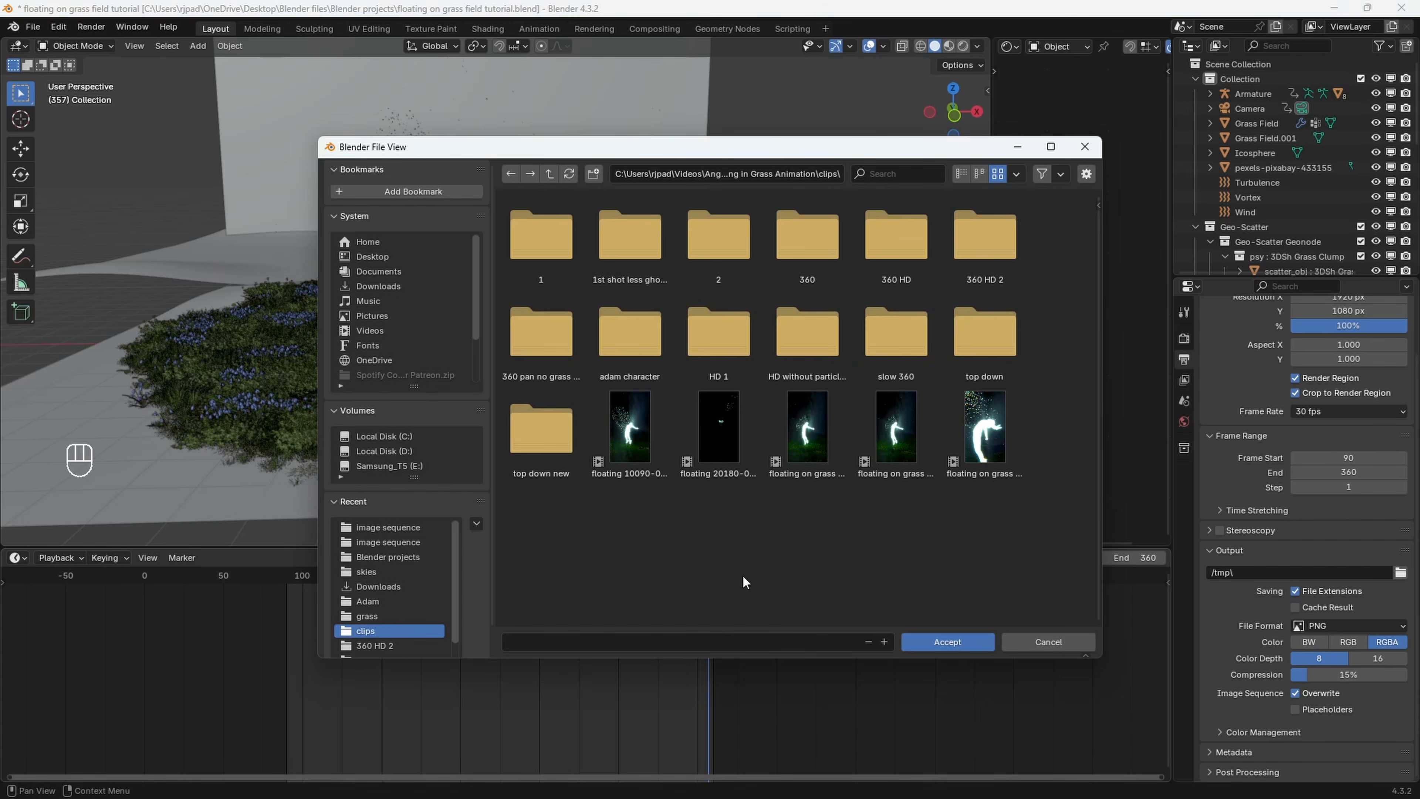
pyautogui.click(596, 173)
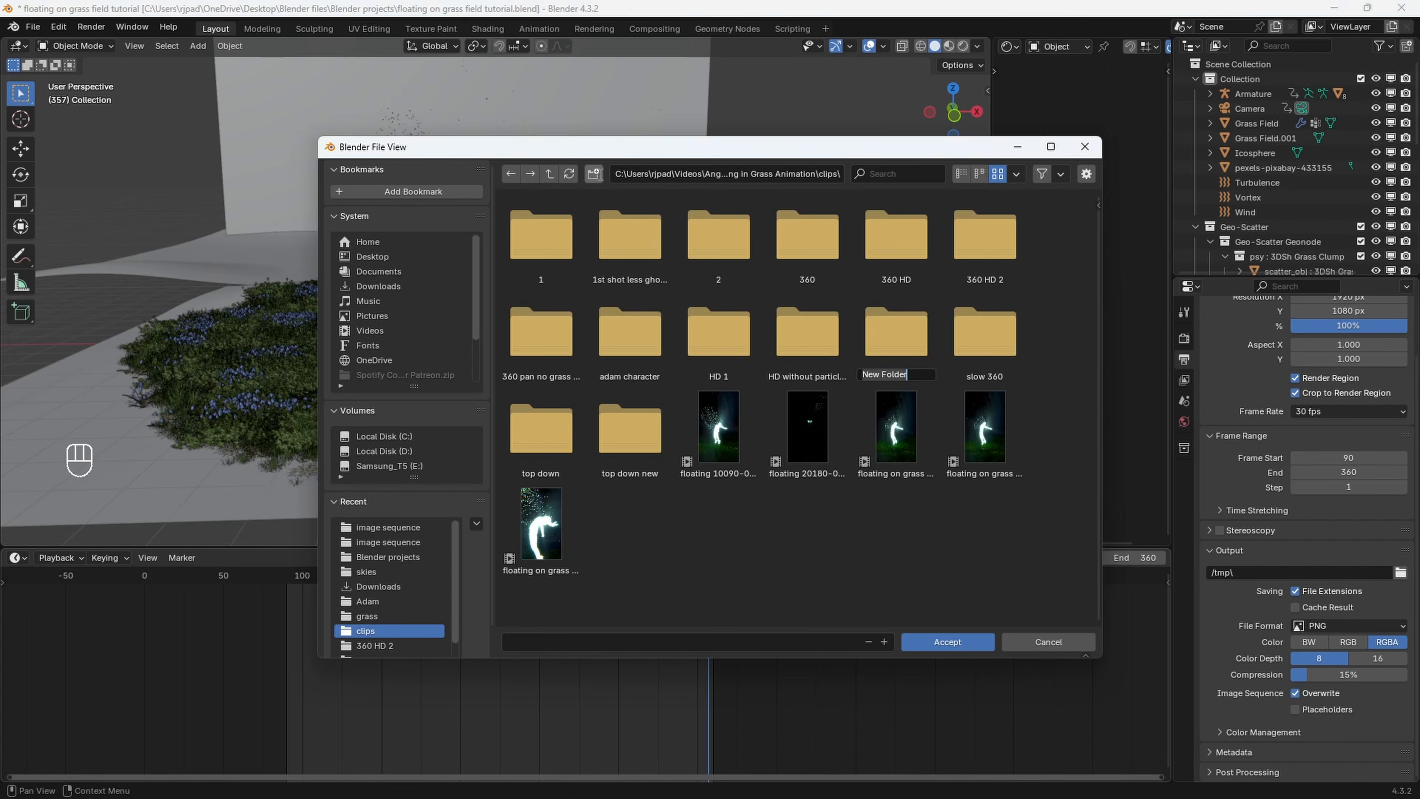
pyautogui.write('Floating on grass tutorial')
pyautogui.press('Return')
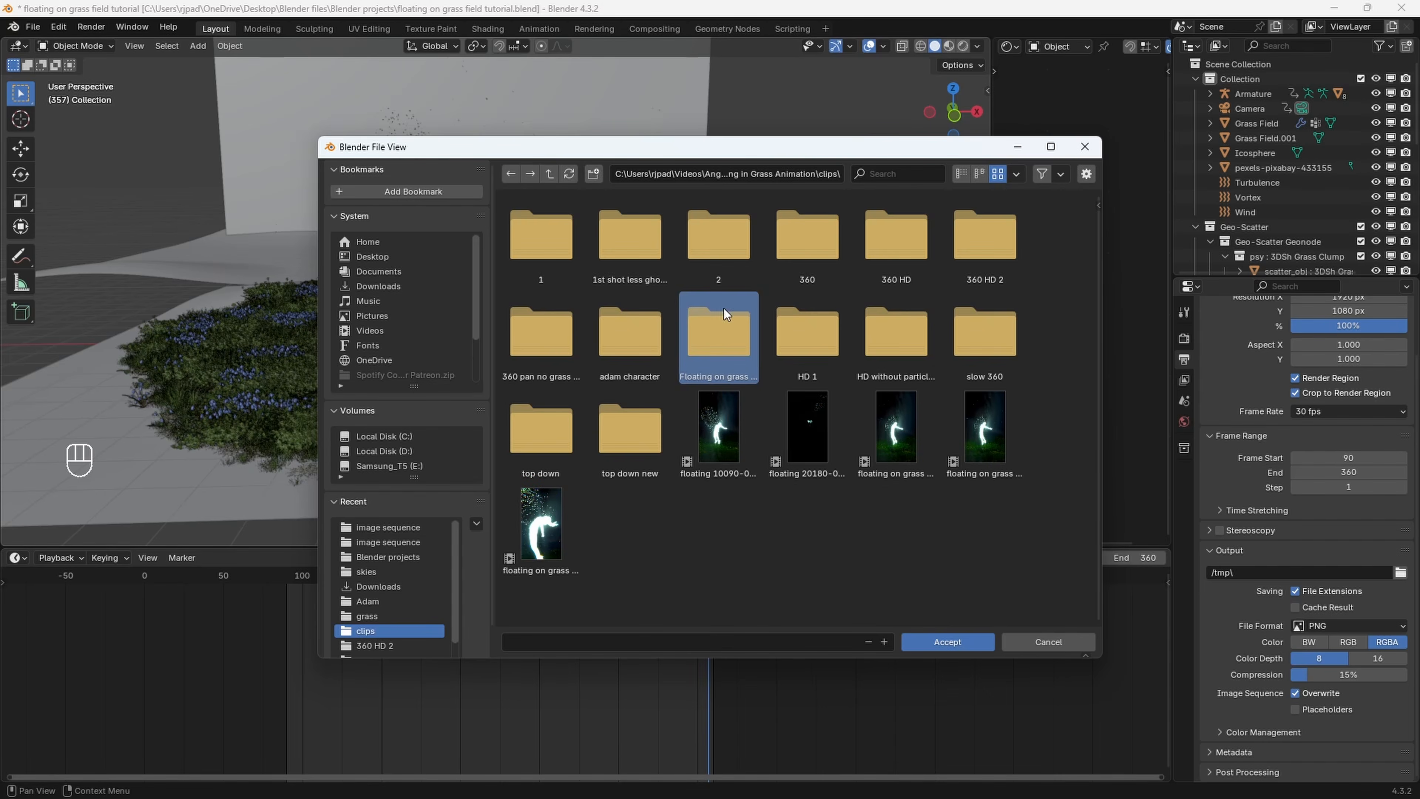
# Create an "image sequence" subfolder in "Floating on grass tutorial" and accept it as the render output path
pyautogui.doubleClick(724, 309)
pyautogui.click(592, 178)
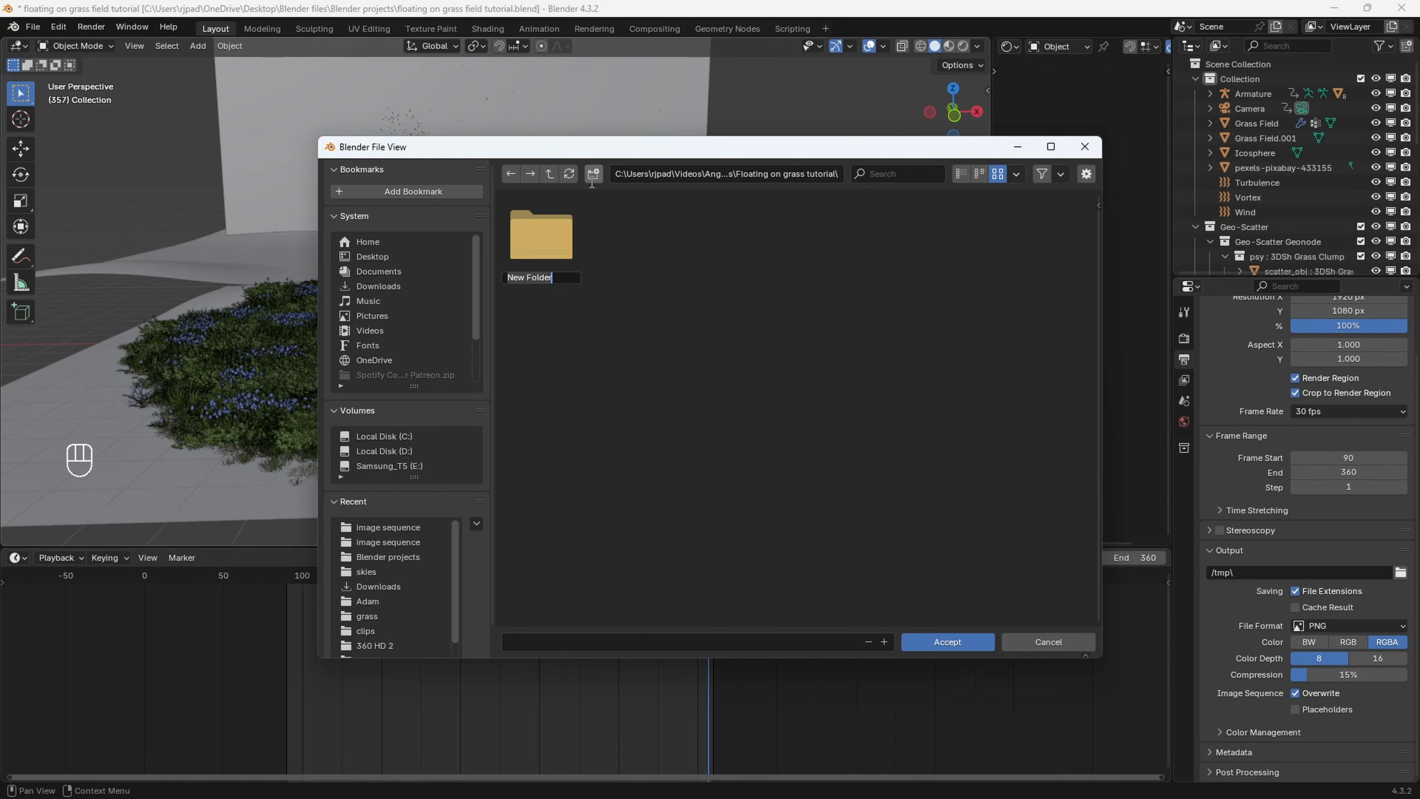
pyautogui.write('image sequence')
pyautogui.press('Return')
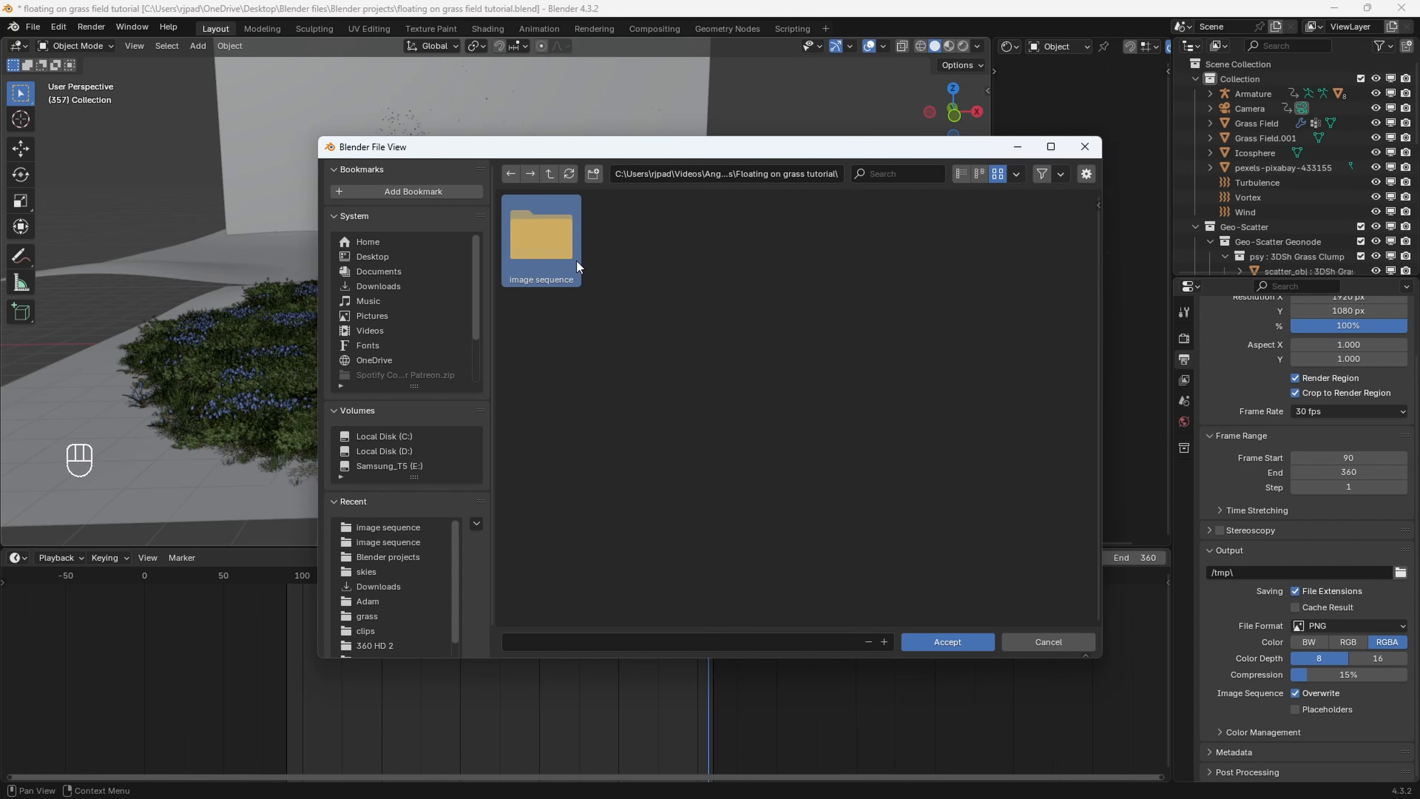
pyautogui.doubleClick(543, 245)
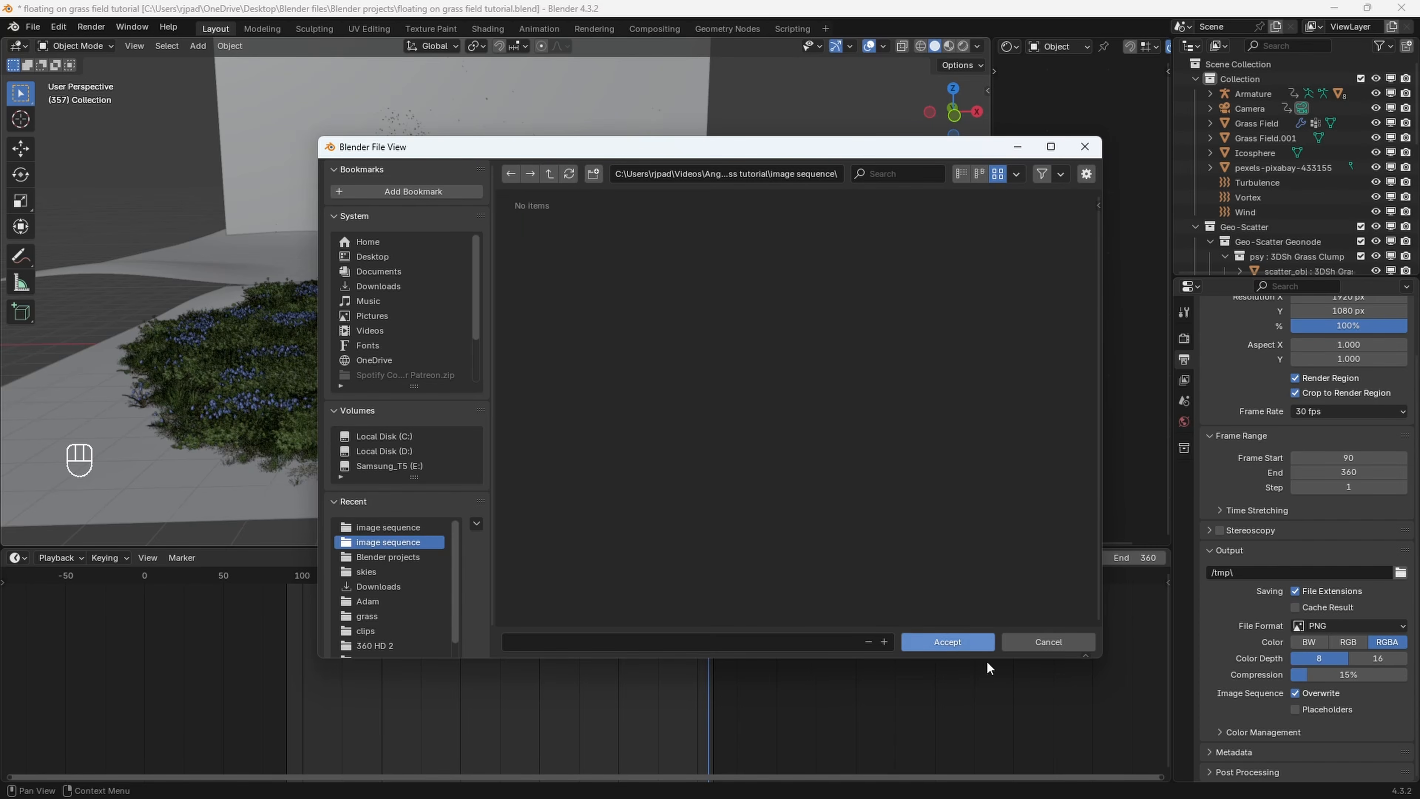
pyautogui.click(942, 643)
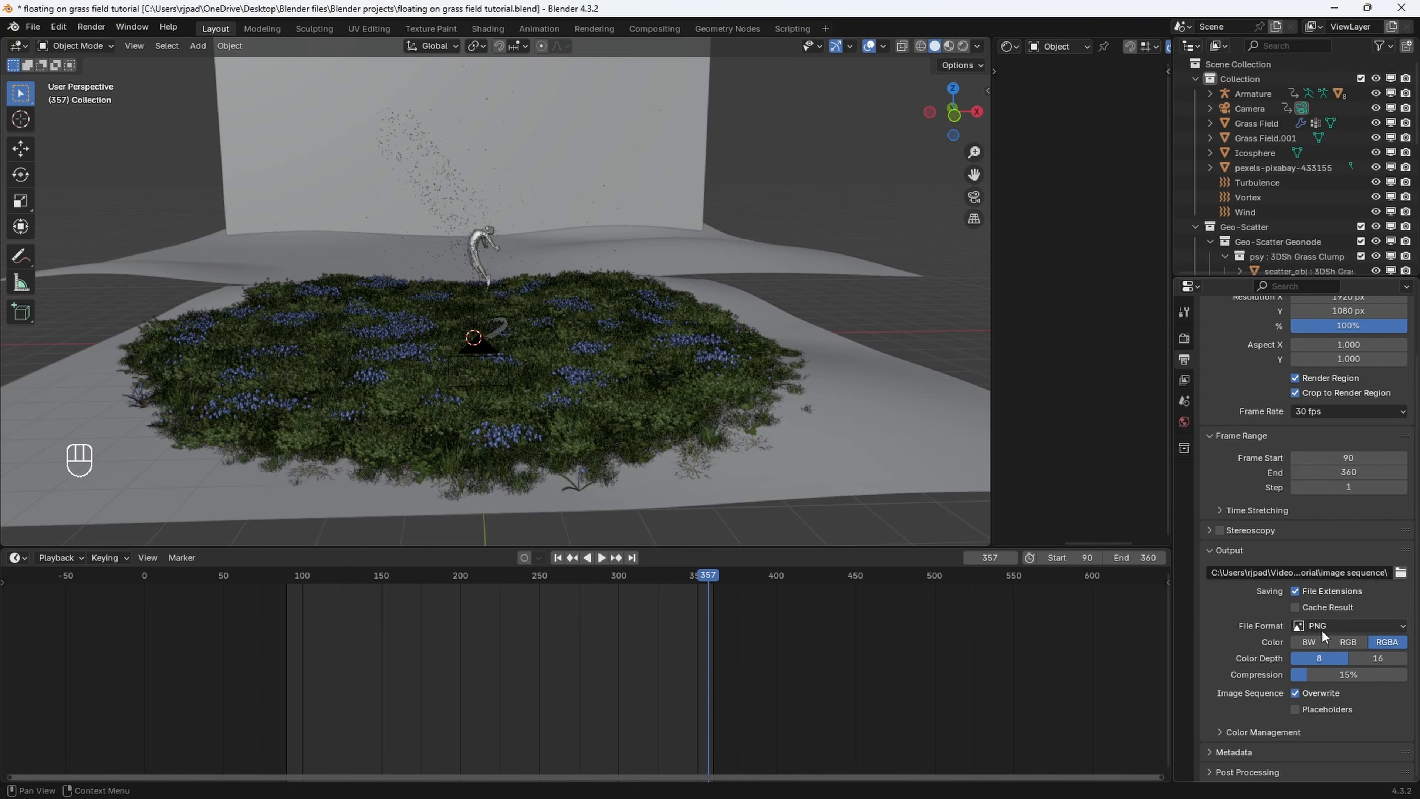
# Turn off render denoising and enable Motion Blur in the Cycles render settings
pyautogui.scroll(2, 1350, 634)
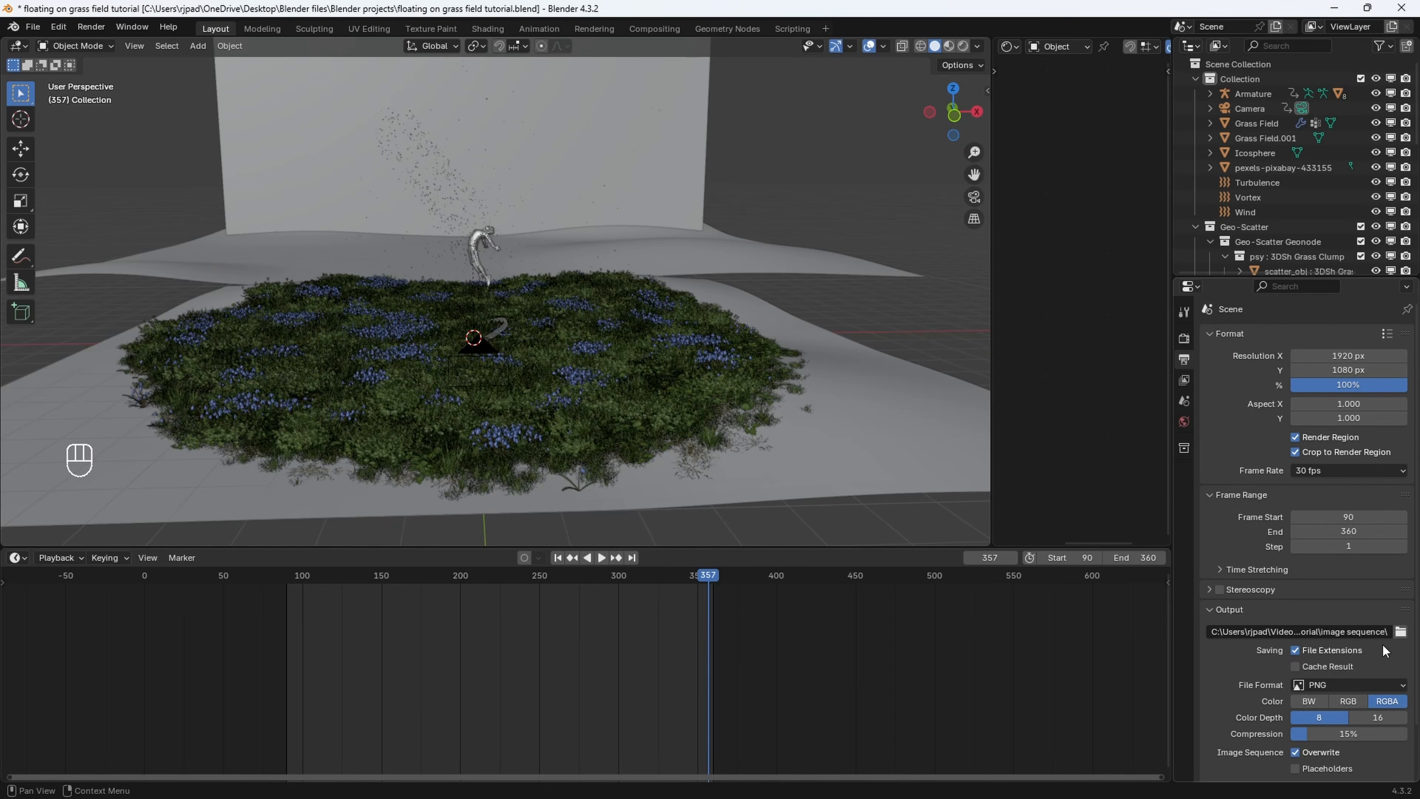
pyautogui.click(1184, 339)
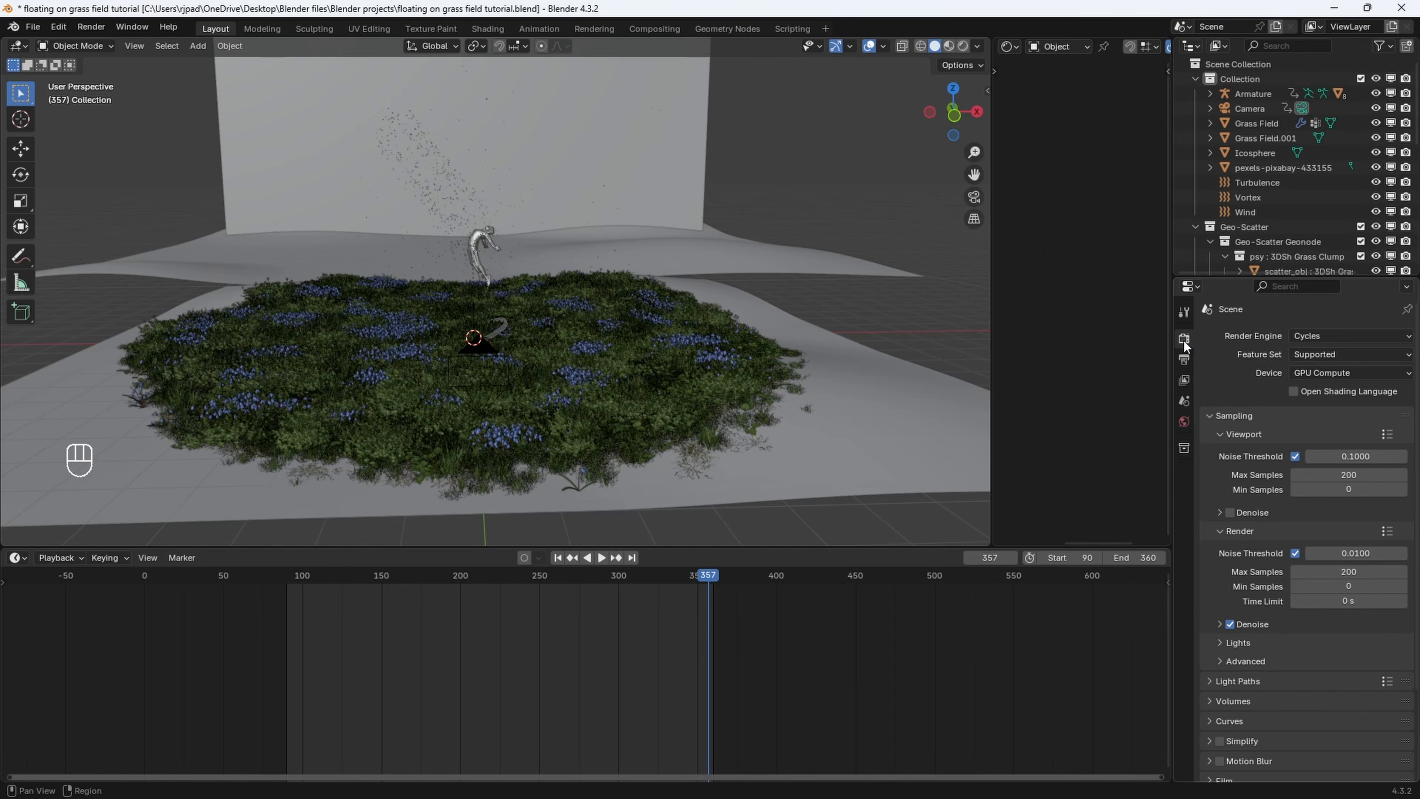
pyautogui.scroll(-4, 1296, 462)
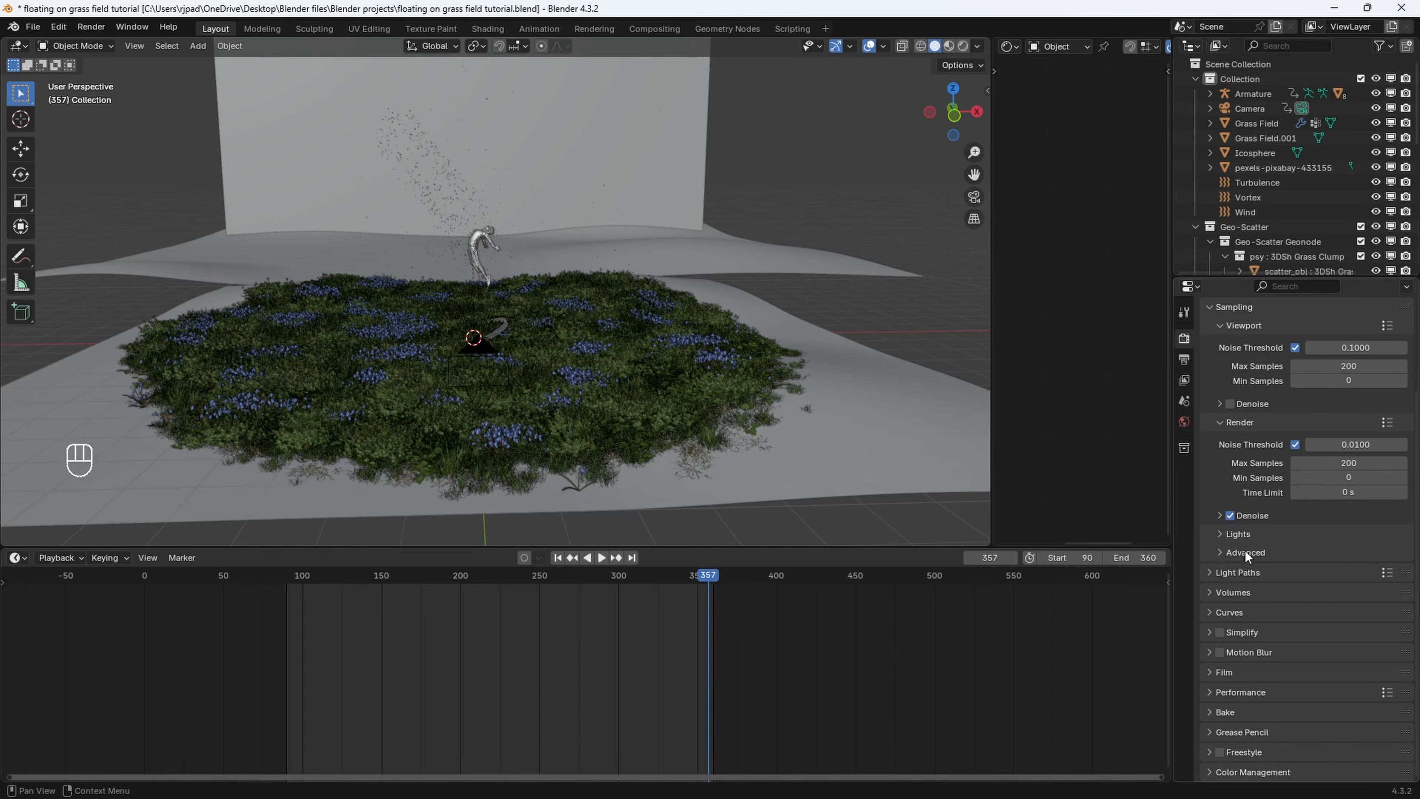
pyautogui.click(1229, 516)
pyautogui.click(1219, 515)
pyautogui.click(1230, 523)
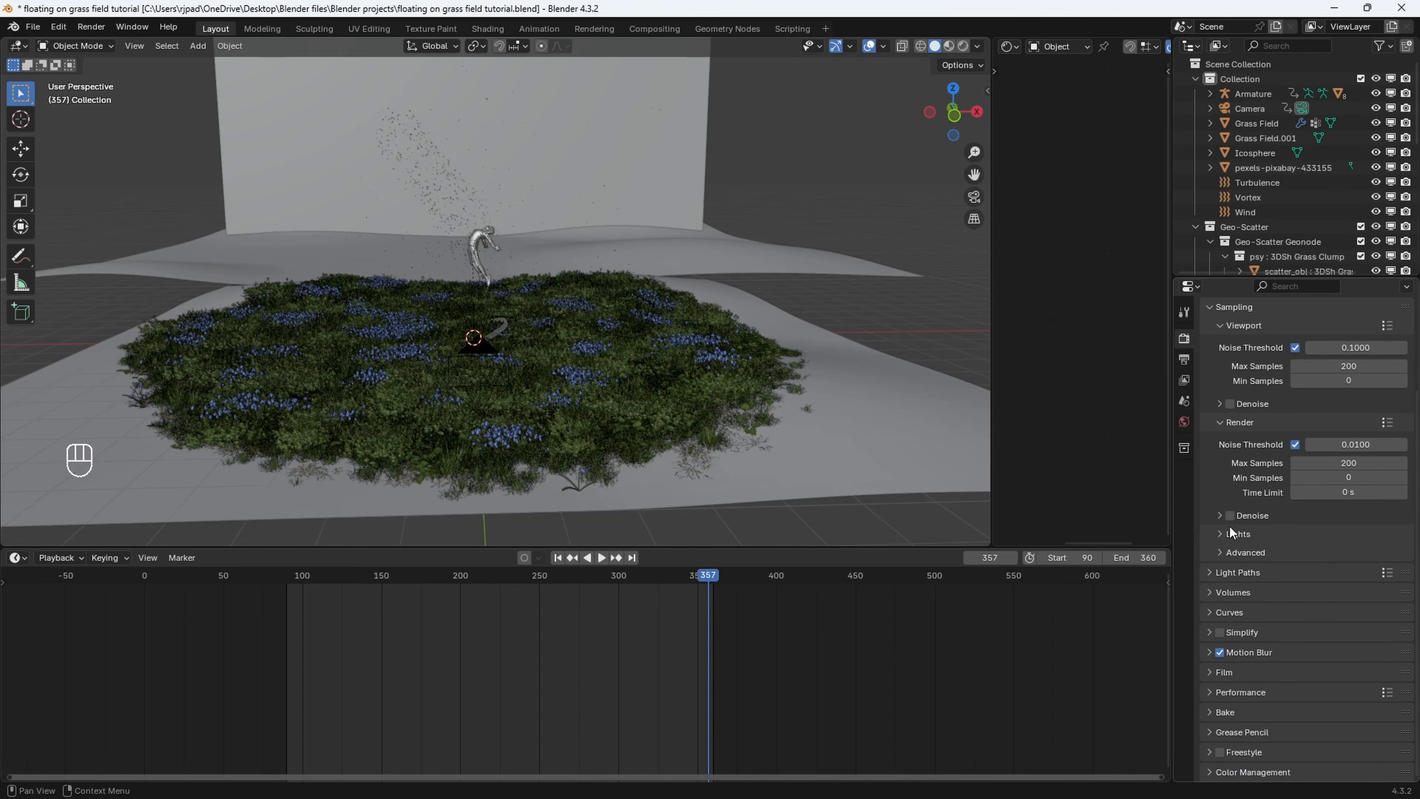
# Set the advanced sampling seed to 1 and enable the animated seed
pyautogui.click(1220, 551)
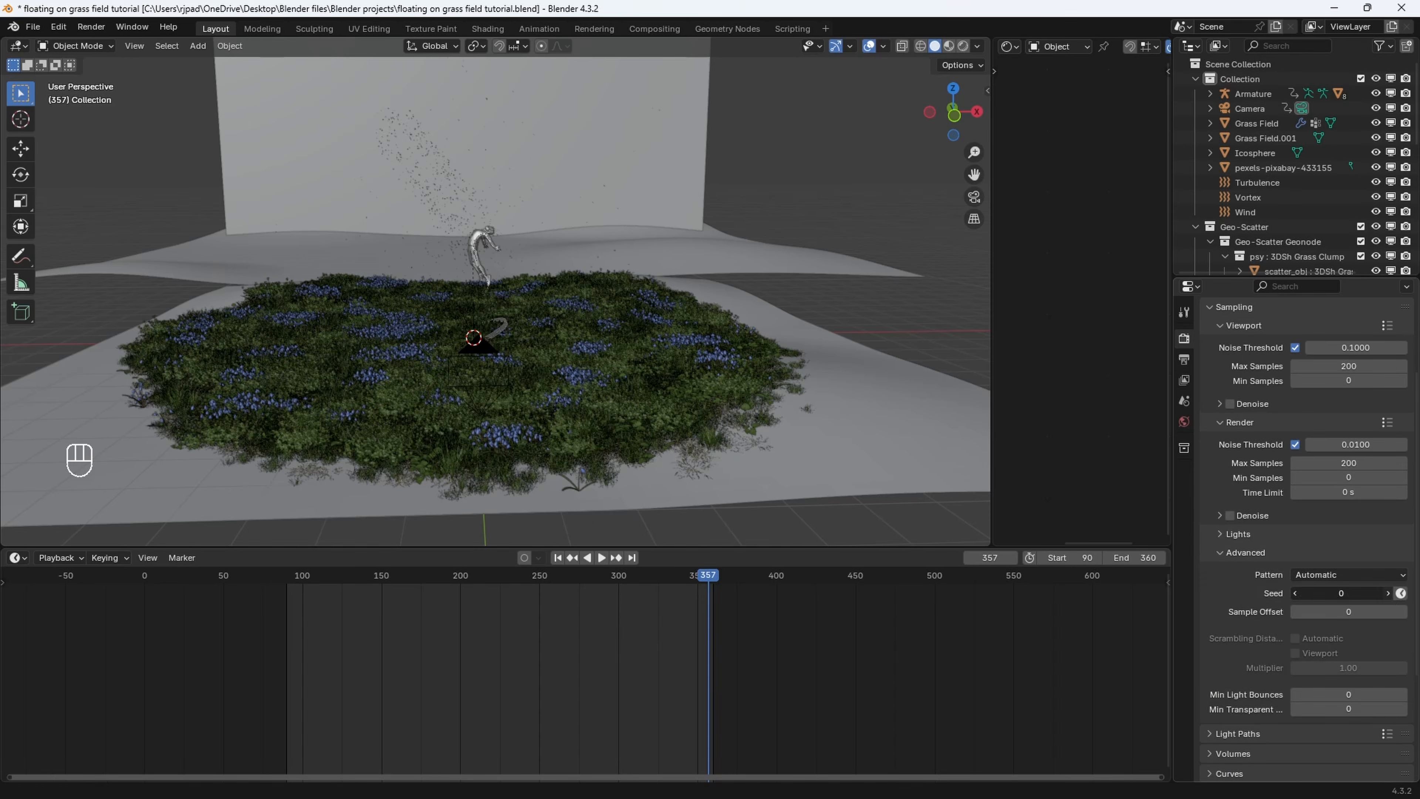
pyautogui.click(1387, 593)
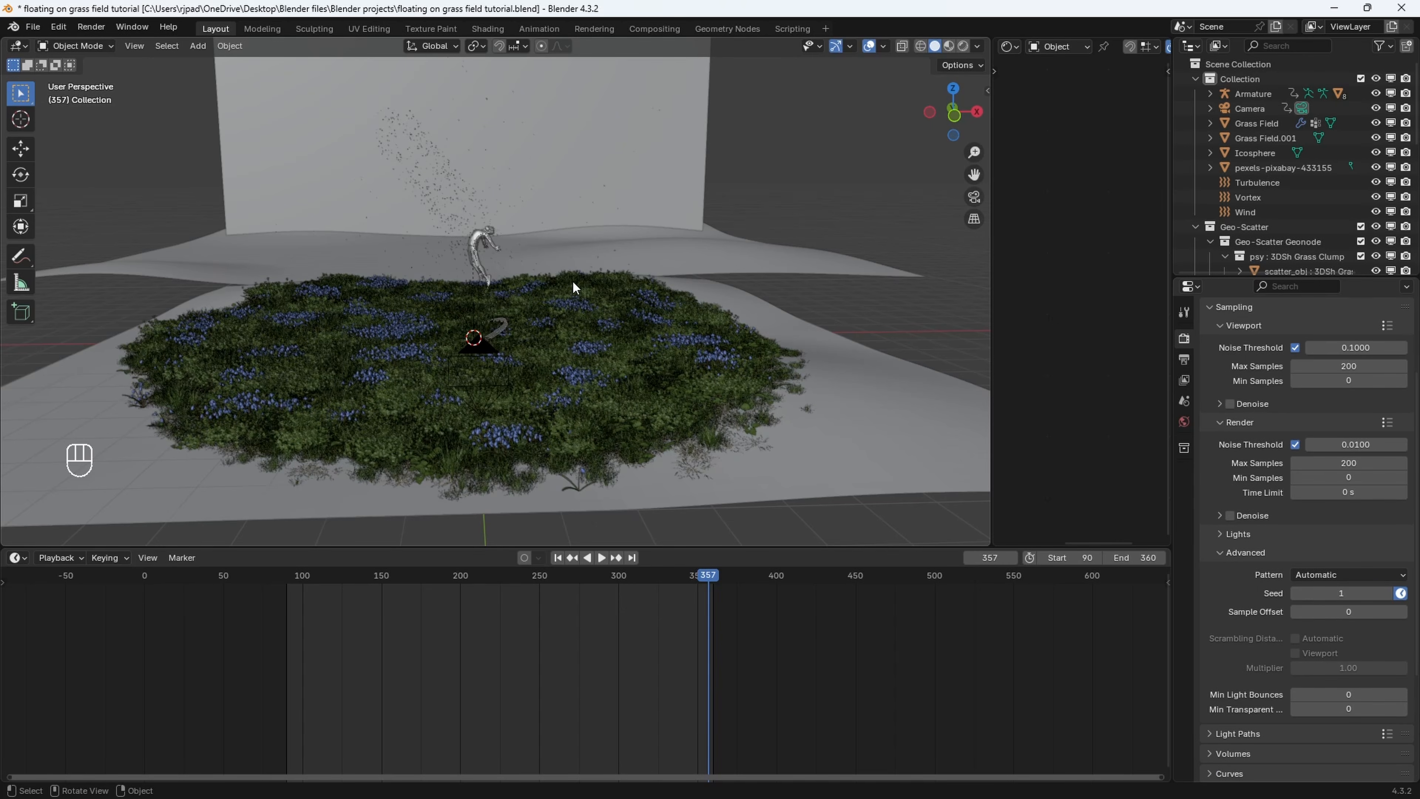
# Expand the Color Management settings in the scene's render properties
pyautogui.scroll(1, 1364, 585)
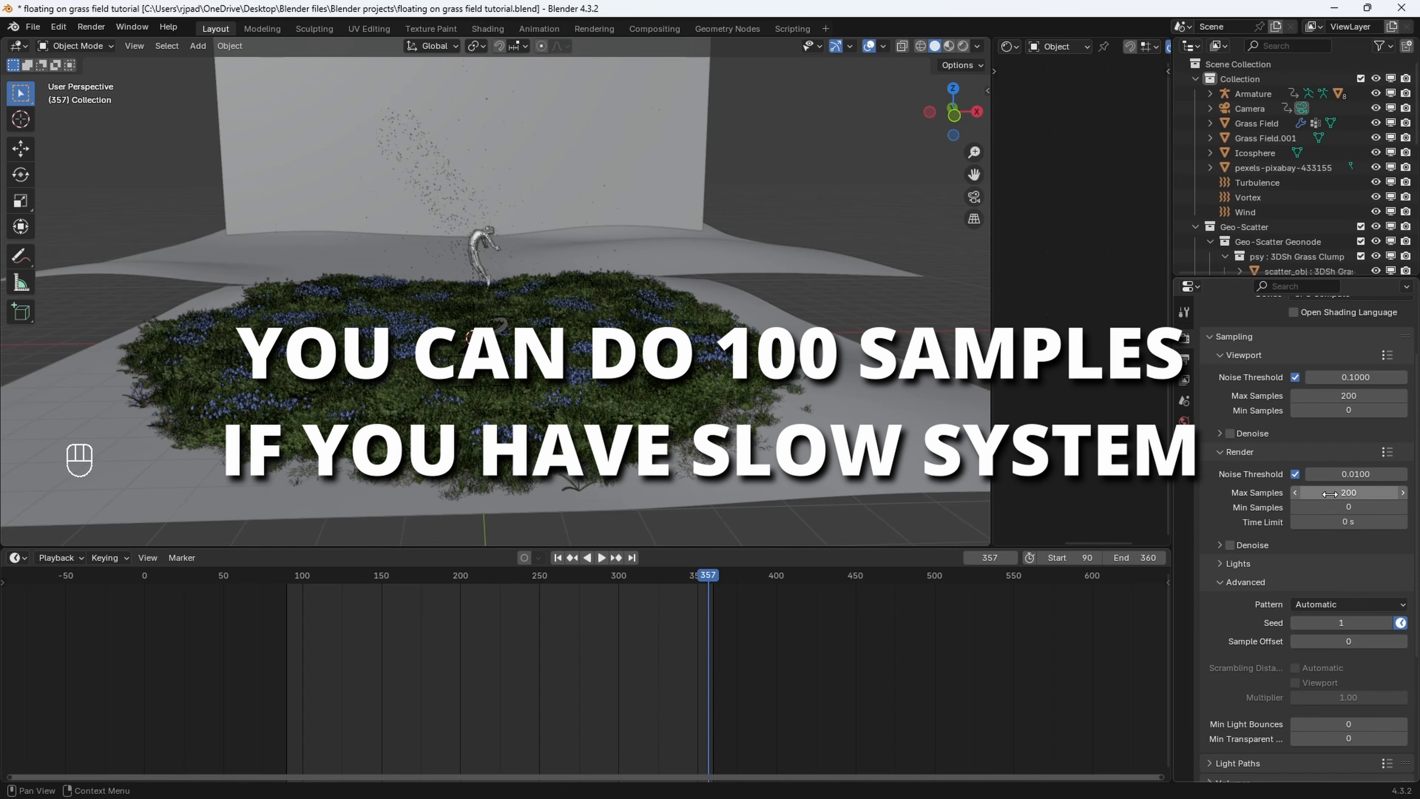
pyautogui.scroll(-6, 1354, 494)
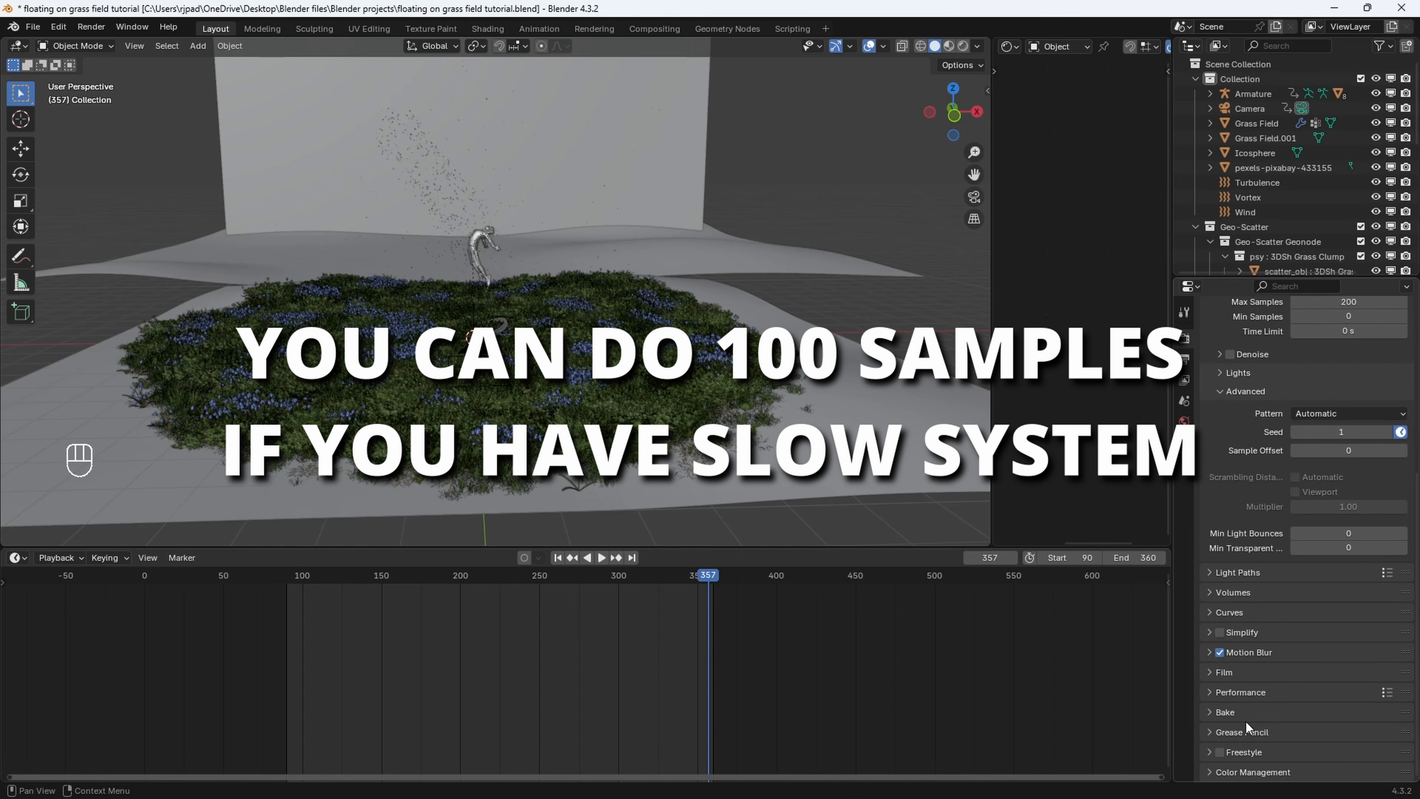
pyautogui.click(1230, 772)
pyautogui.scroll(-5, 1241, 727)
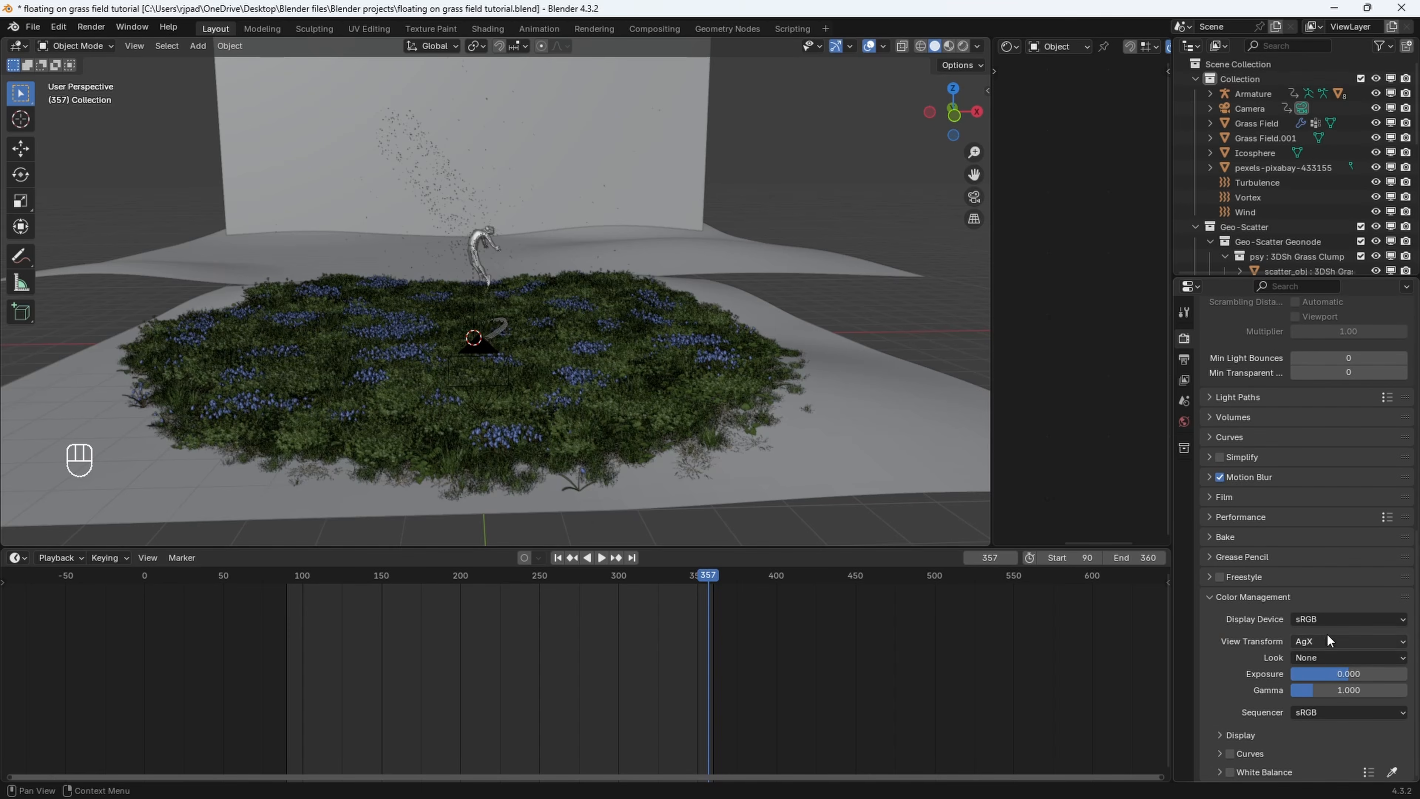
# In the Rendering workspace, set color management to the Standard view transform with exposure -0.679 and gamma 0.945
pyautogui.click(594, 28)
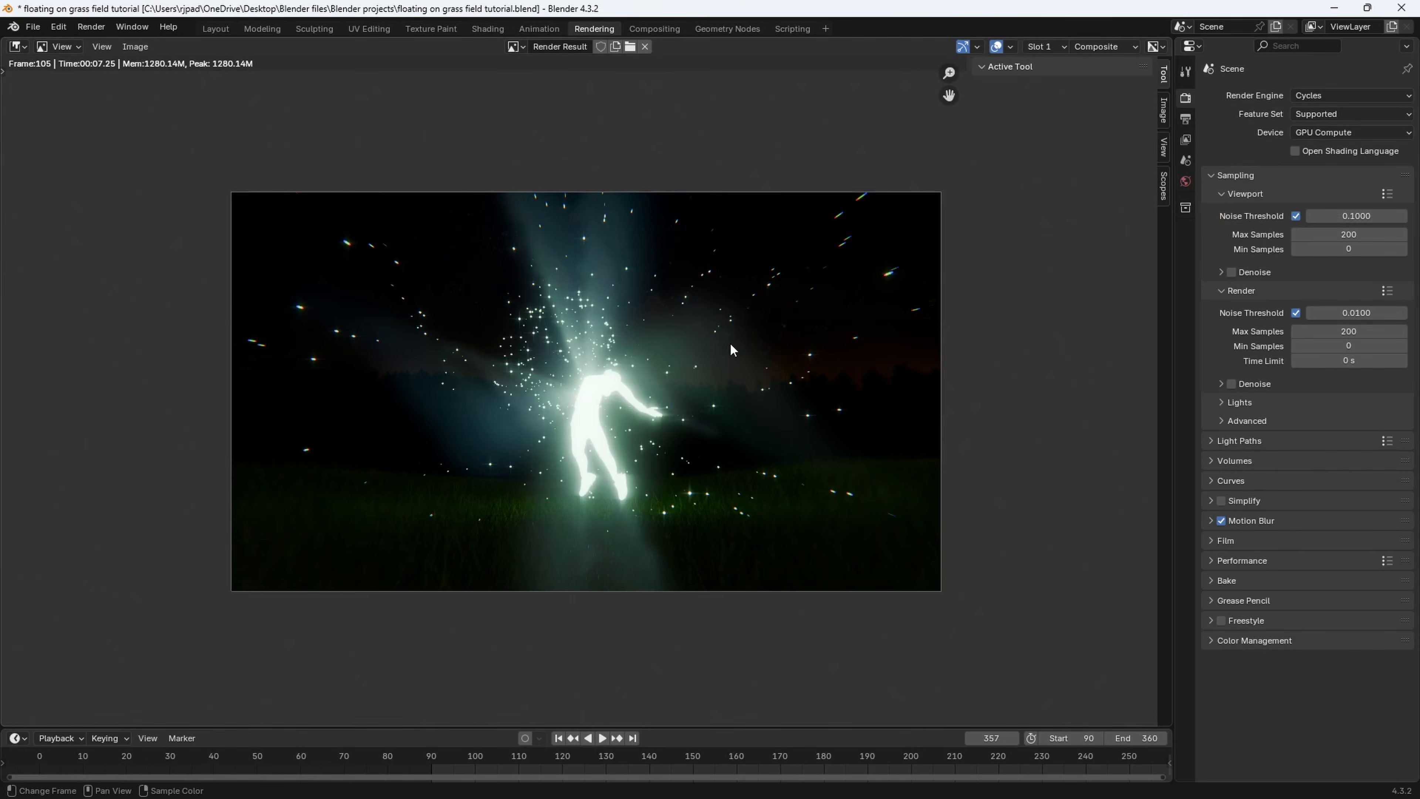
pyautogui.scroll(1, 732, 349)
pyautogui.click(1248, 640)
pyautogui.scroll(-2, 1286, 643)
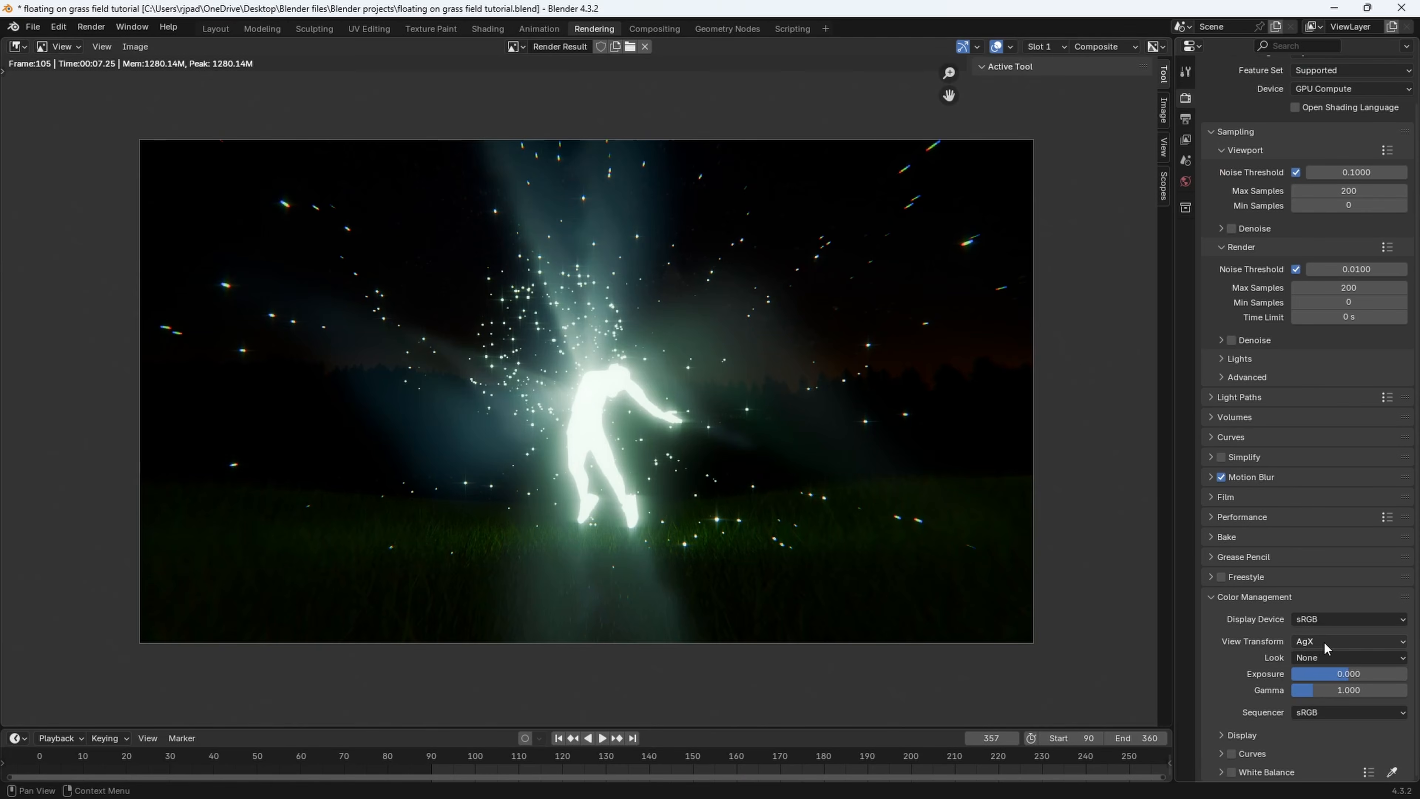
pyautogui.click(1323, 642)
pyautogui.click(1314, 657)
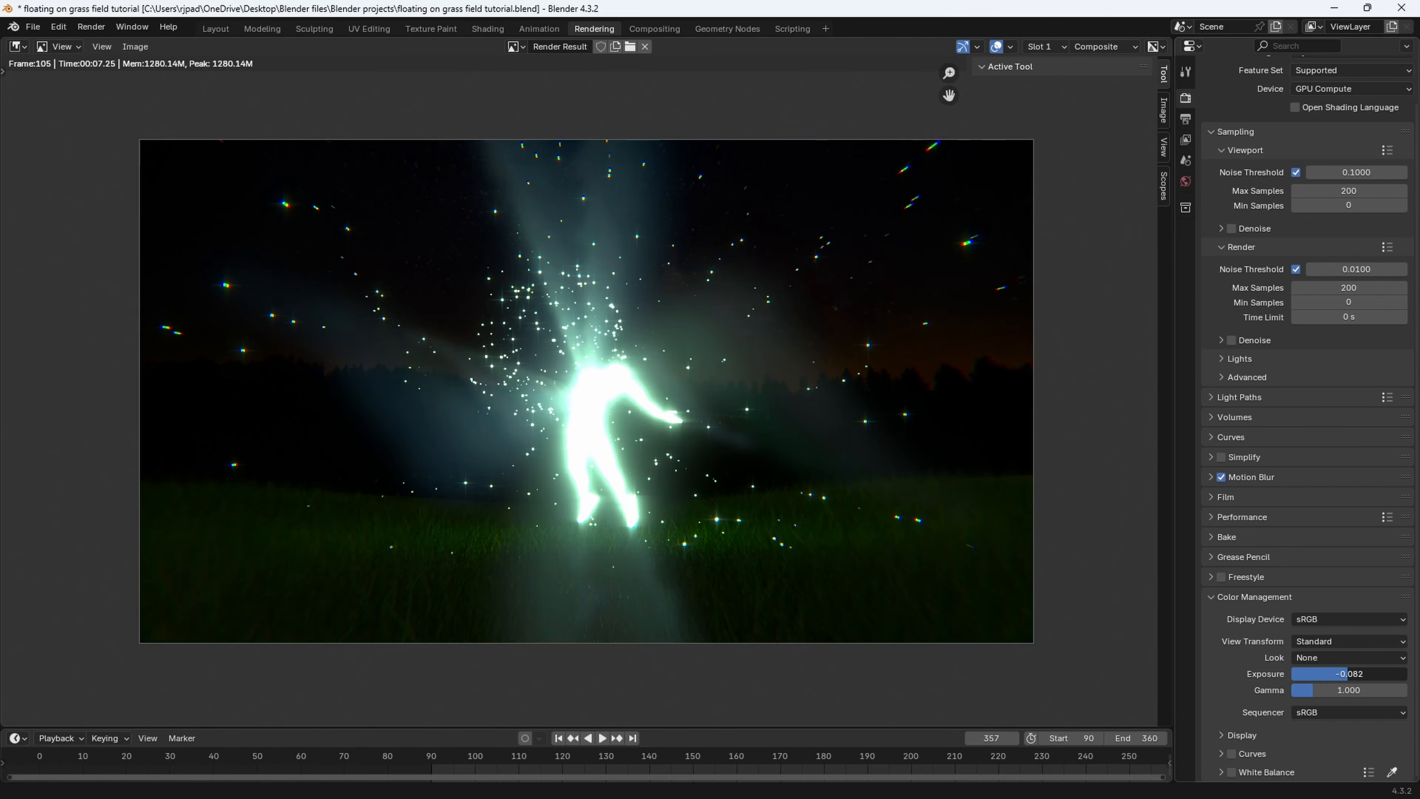
pyautogui.moveTo(1348, 673); pyautogui.dragTo(1341, 689)
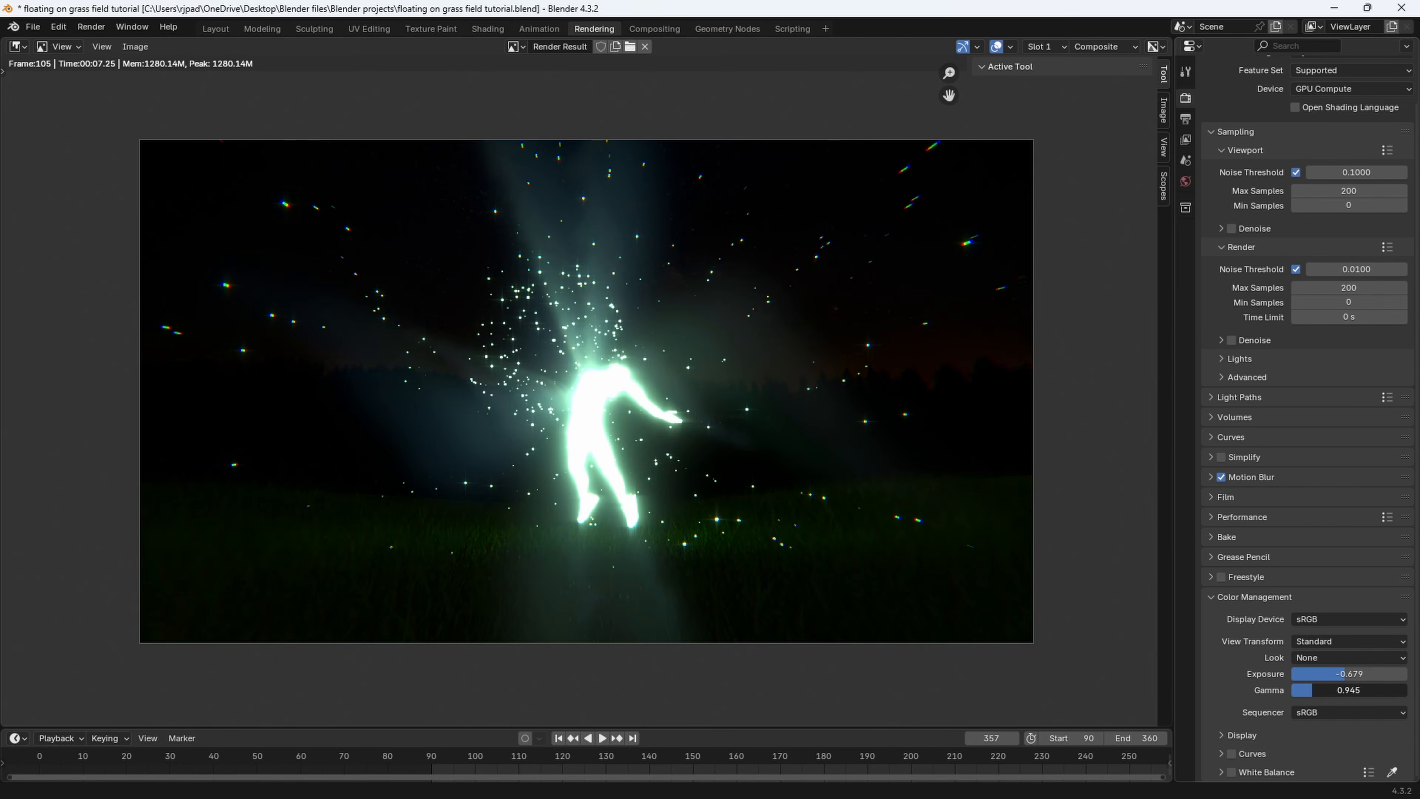
# Compare the render result under the AgX view transform, then restore the Standard view transform
pyautogui.click(1347, 641)
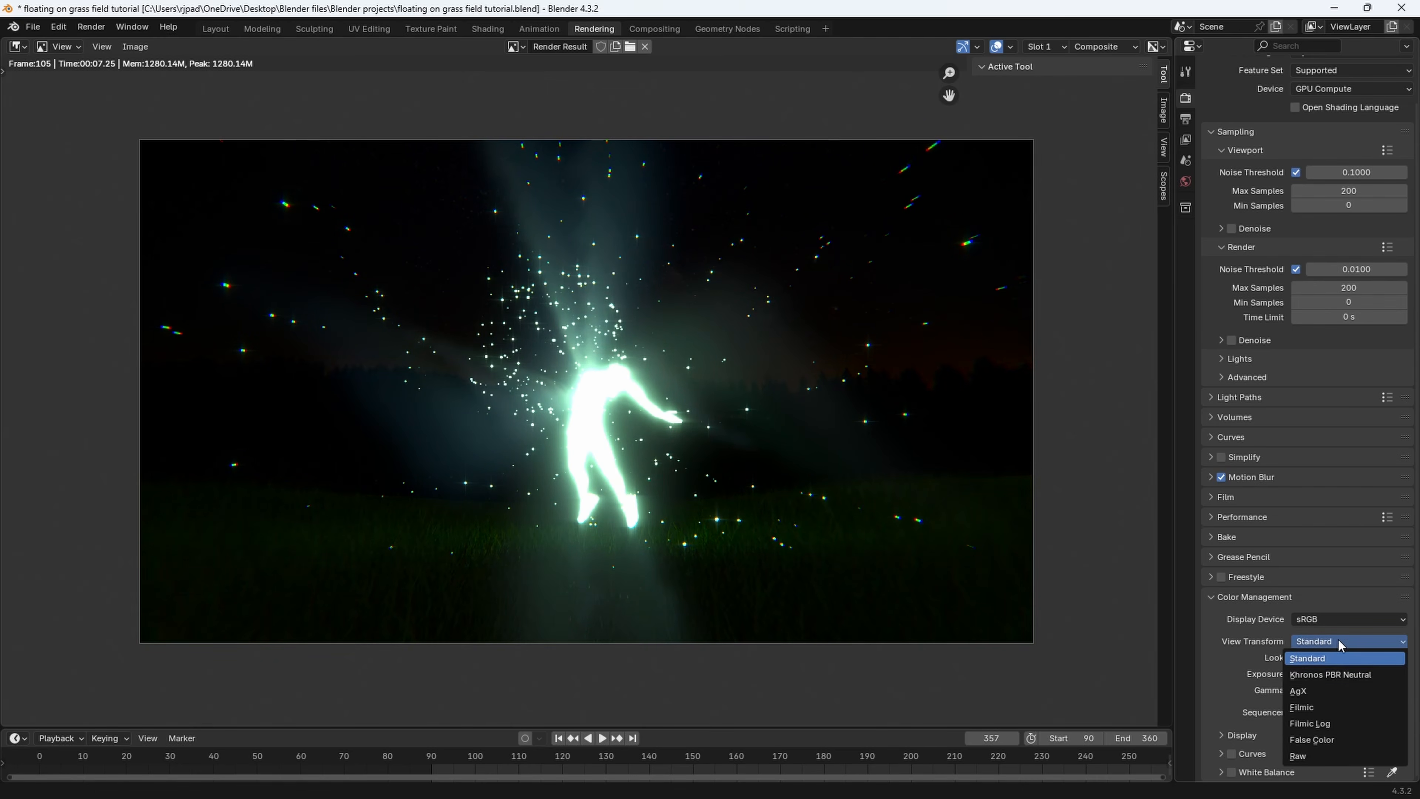
pyautogui.click(1314, 690)
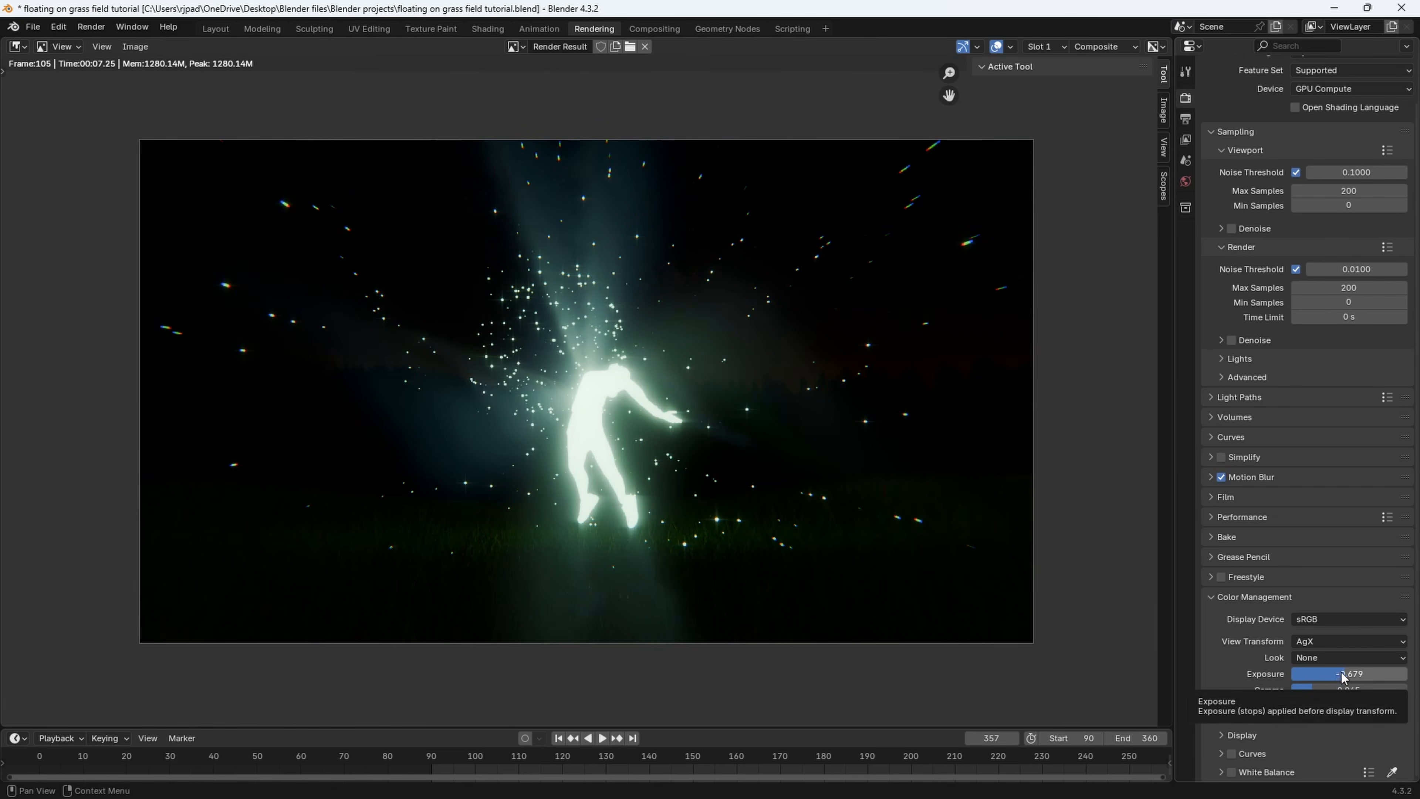
pyautogui.click(1341, 645)
pyautogui.click(1315, 660)
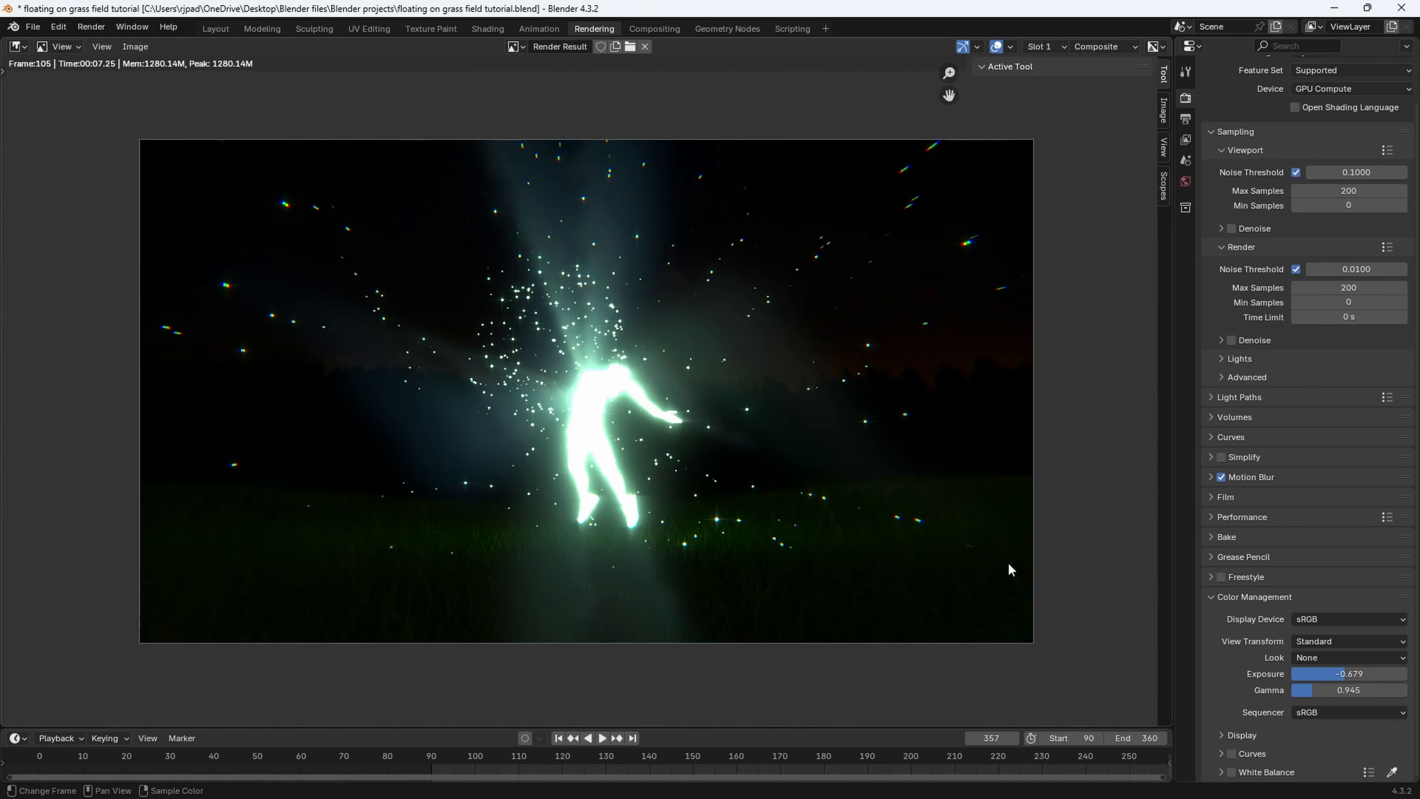
# Return to the Layout workspace, look through the camera and move the playhead to frame 131
pyautogui.click(217, 30)
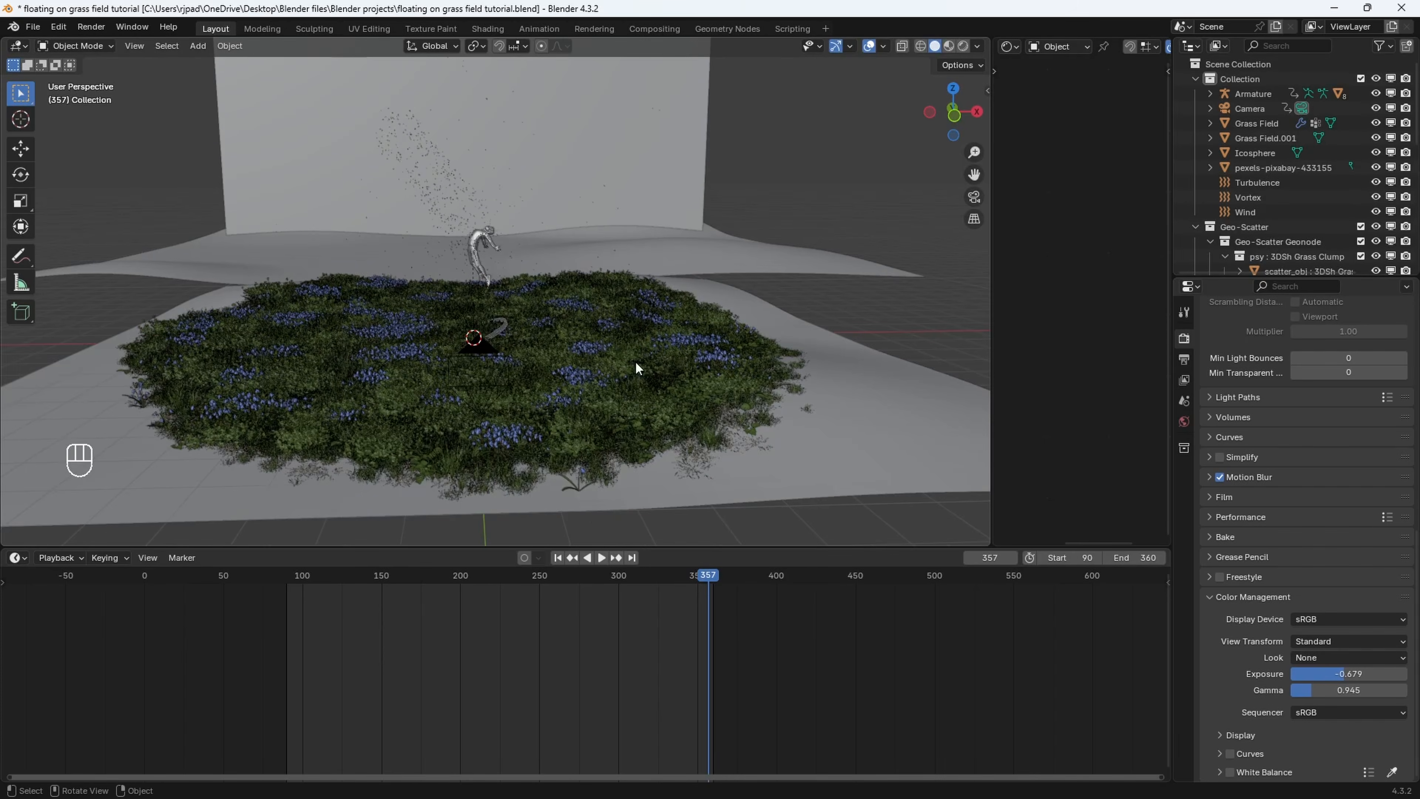
pyautogui.scroll(-4, 632, 433)
pyautogui.scroll(6, 633, 434)
pyautogui.press('KP_0')
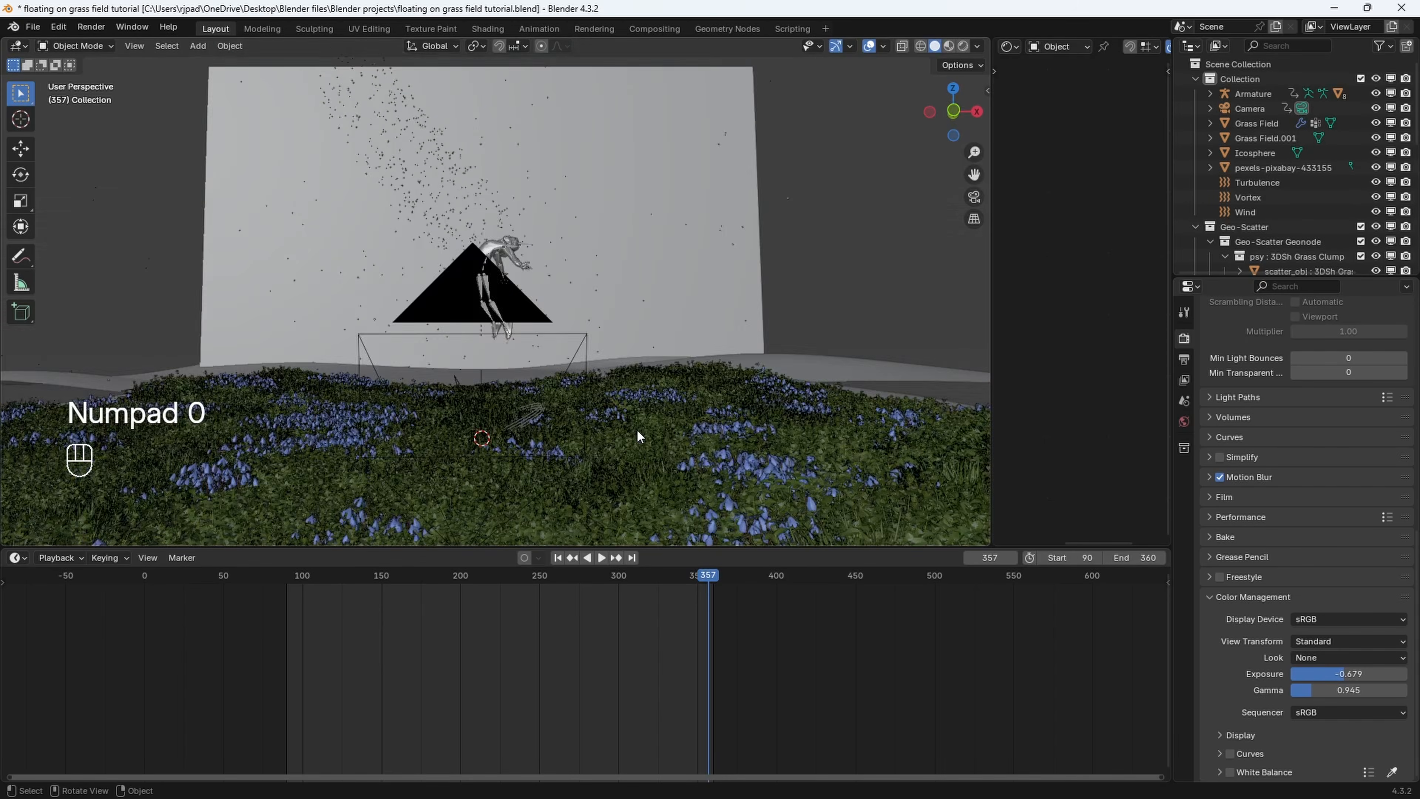
pyautogui.moveTo(709, 581); pyautogui.dragTo(351, 584)
# Start rendering the full animation with the configured Cycles settings
pyautogui.scroll(10, 1364, 473)
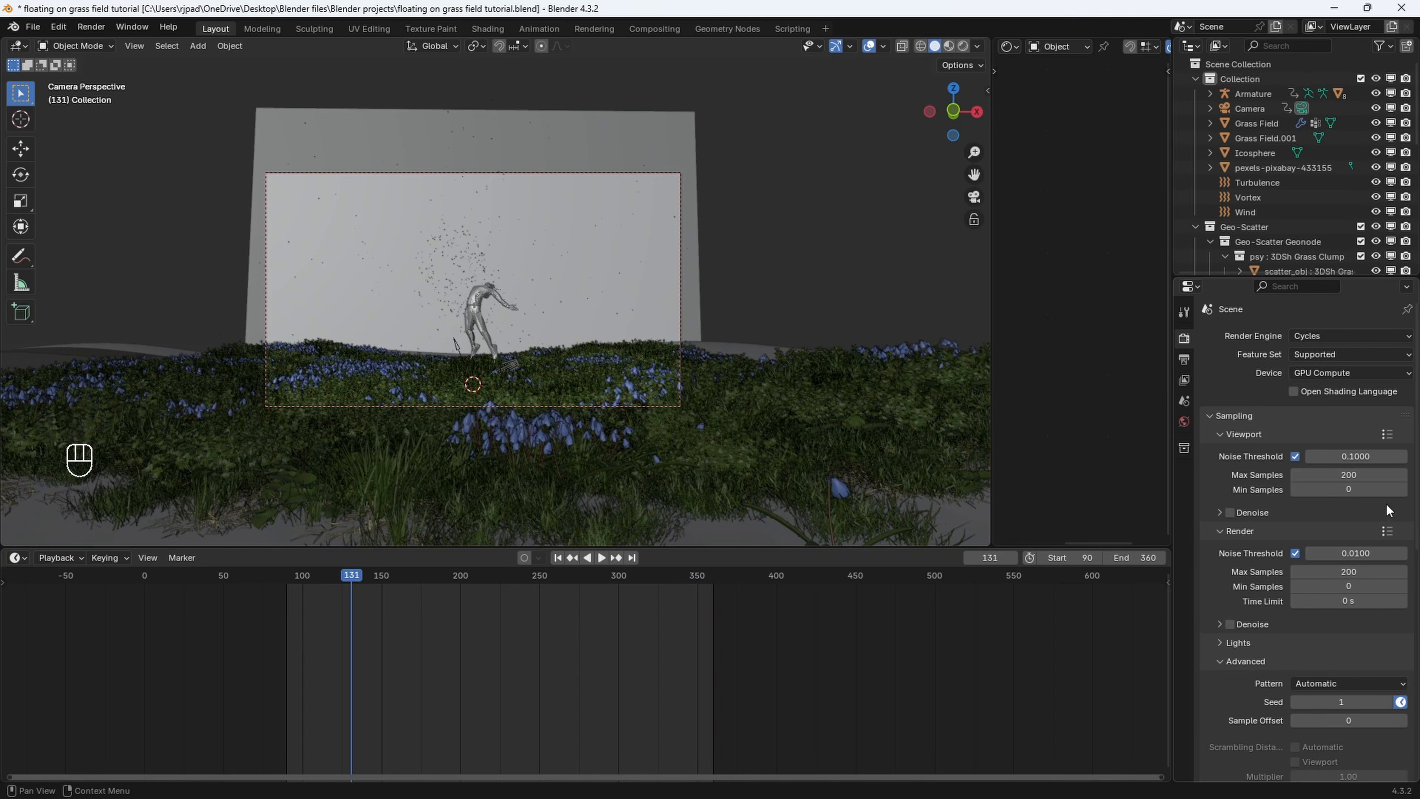
pyautogui.click(103, 28)
pyautogui.click(130, 59)
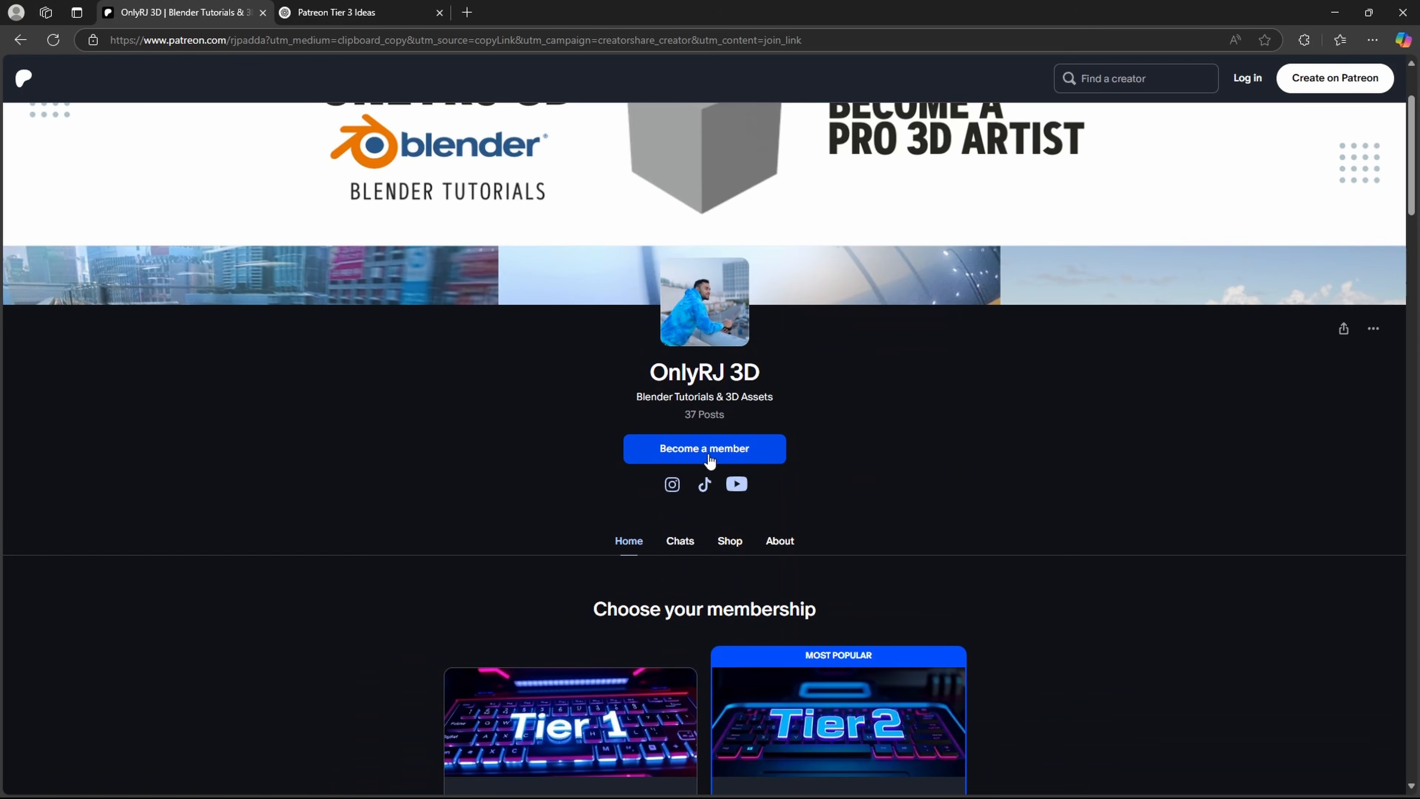
pyautogui.scroll(-5, 912, 539)
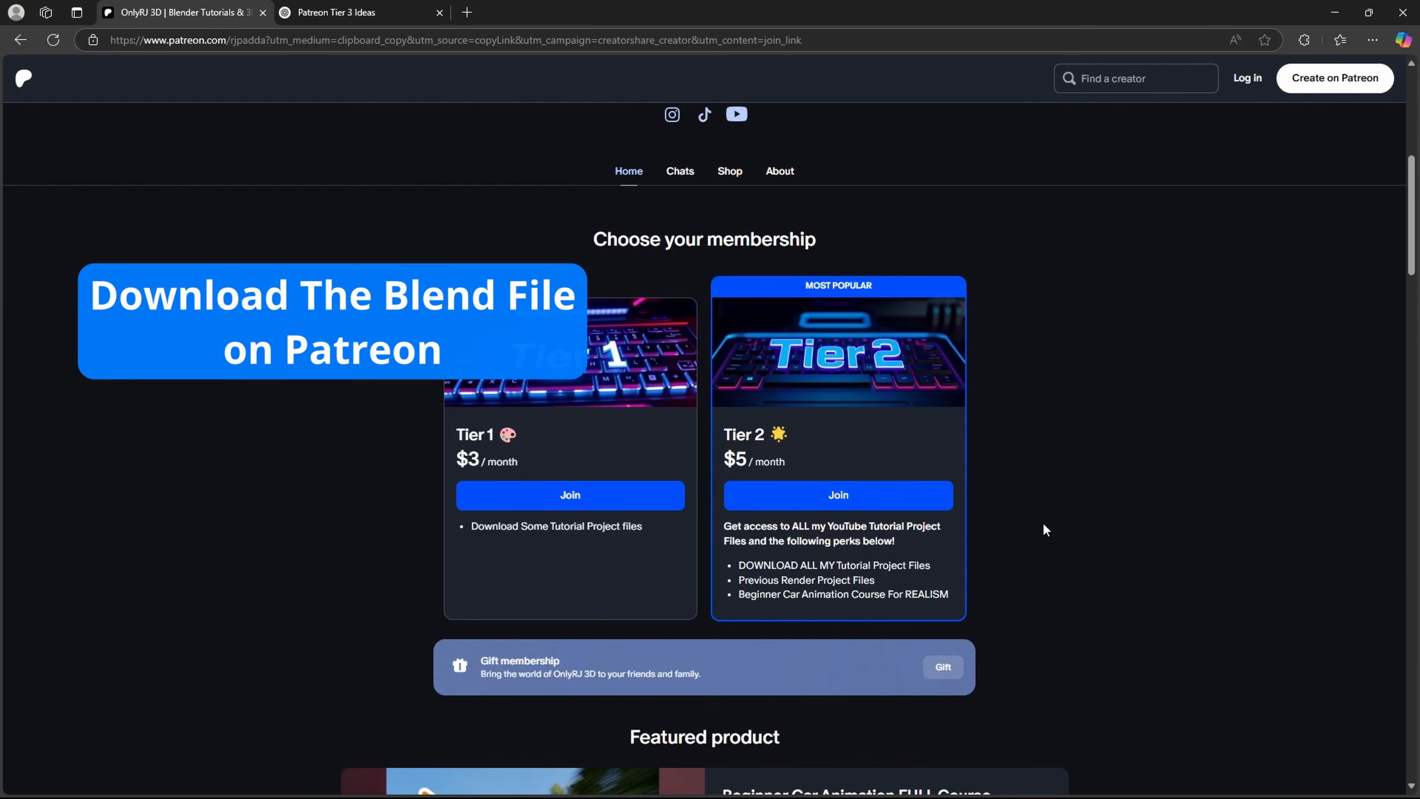